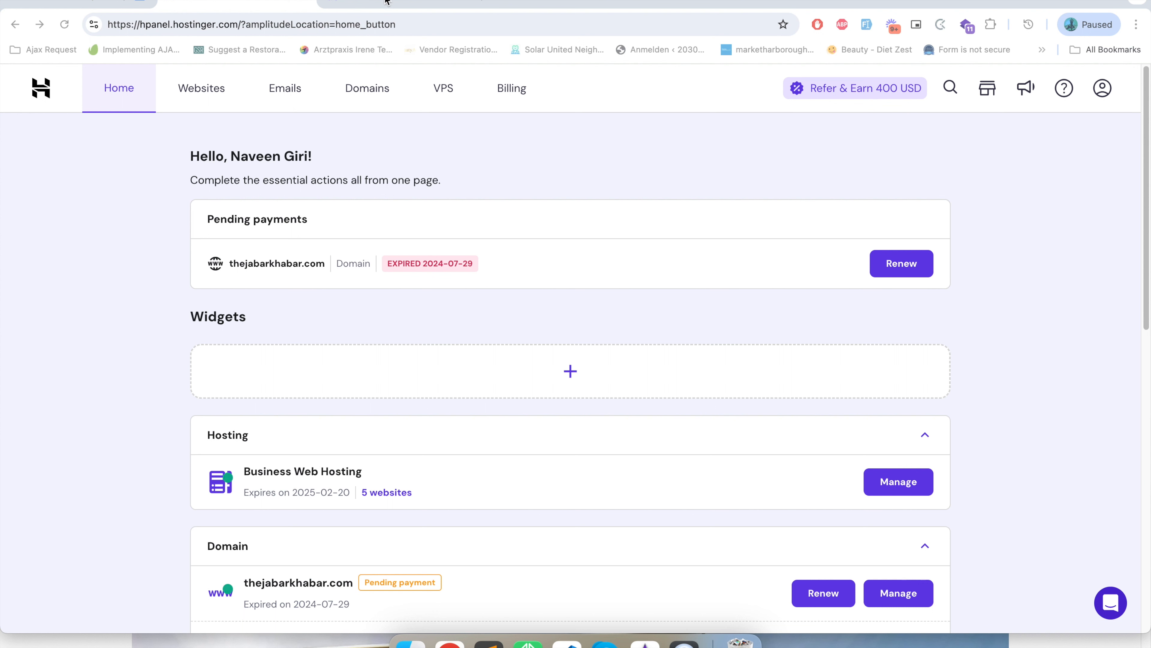
Look over the hPanel home dashboard and compare the prices and features of the hosting plans on the Hostinger referral page.
scroll(385, 390, down, 10)
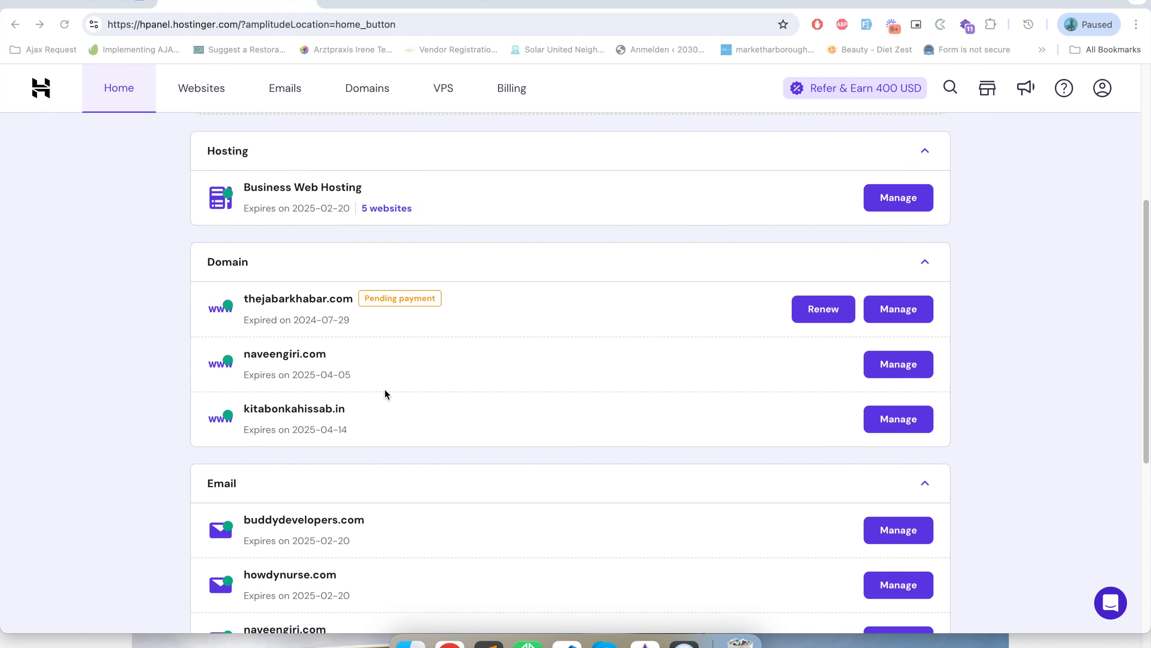
scroll(385, 390, up, 10)
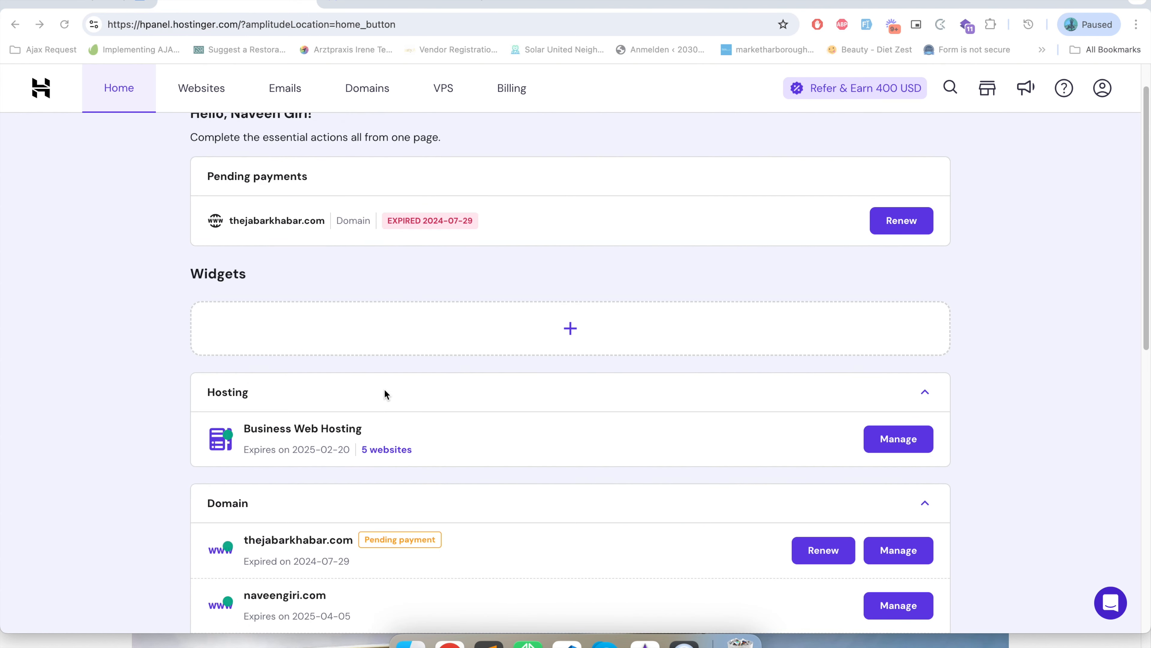
click(395, 5)
scroll(361, 258, down, 6)
scroll(361, 258, up, 7)
scroll(360, 258, up, 4)
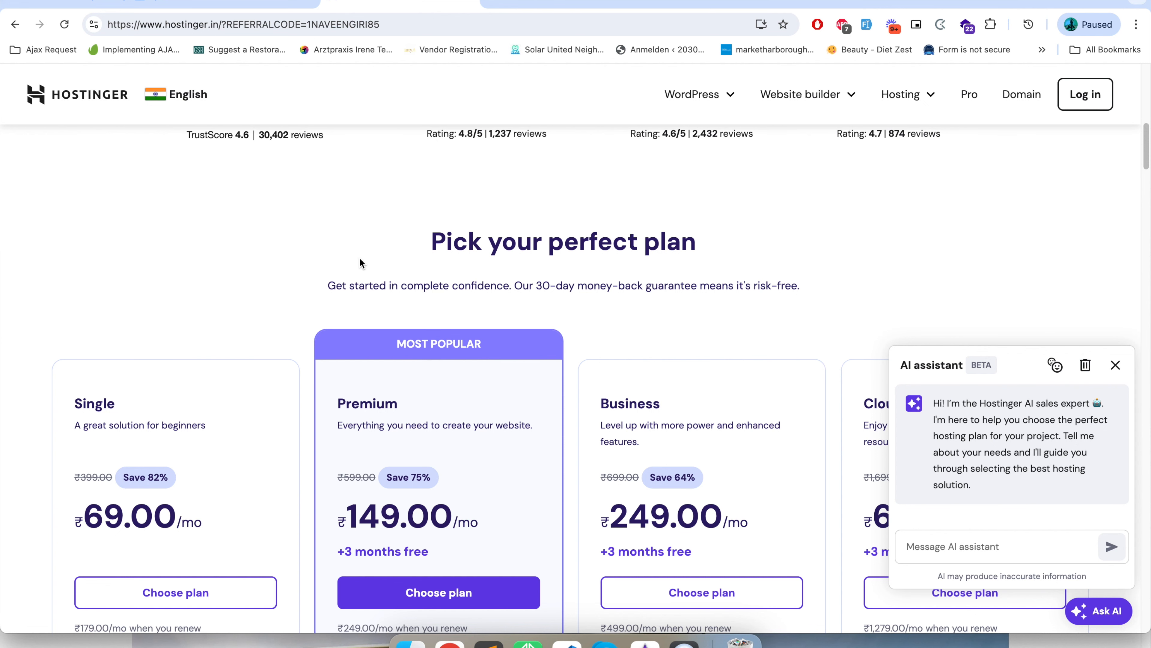
scroll(359, 257, down, 9)
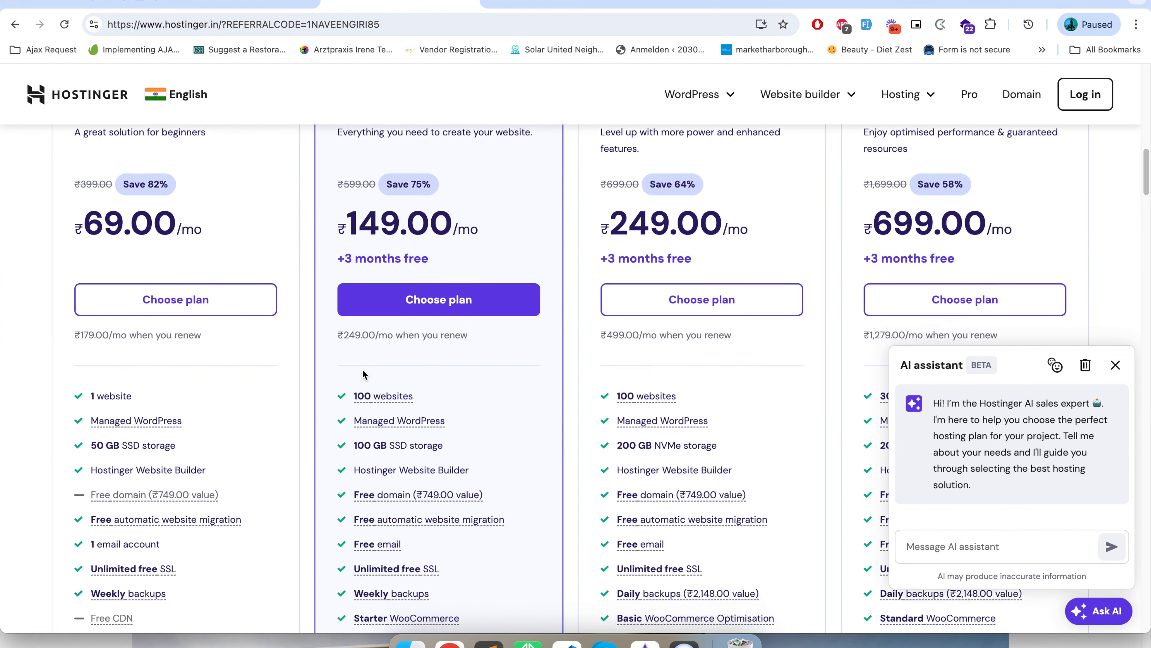
scroll(362, 369, up, 6)
scroll(361, 368, down, 2)
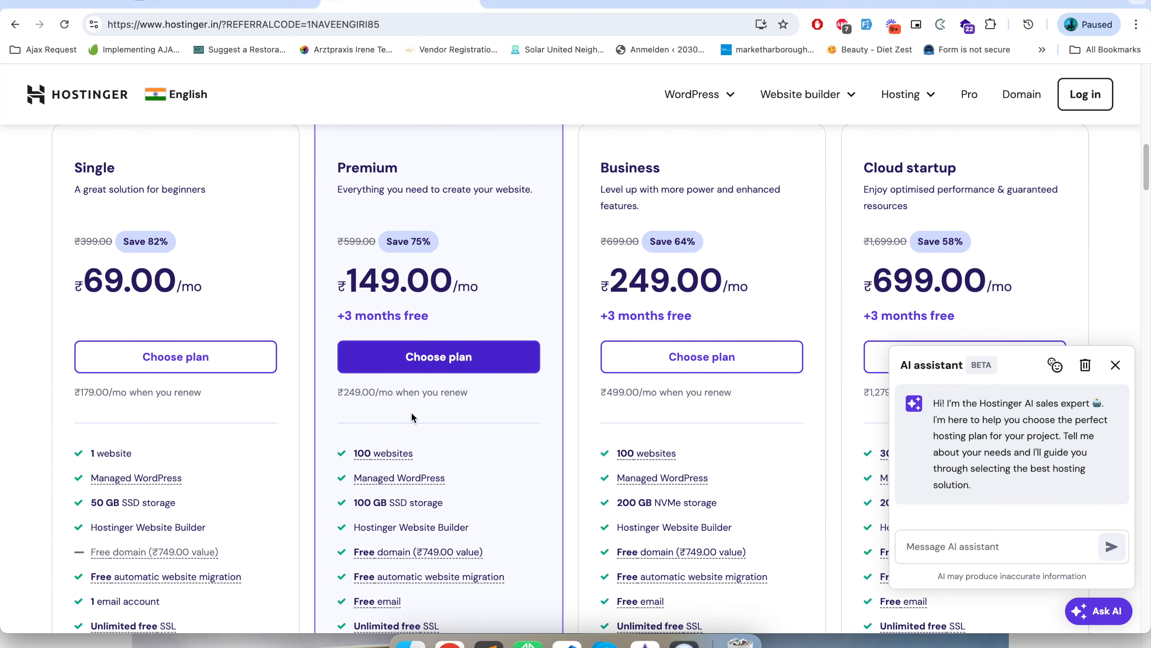
scroll(634, 440, up, 3)
double_click(245, 24)
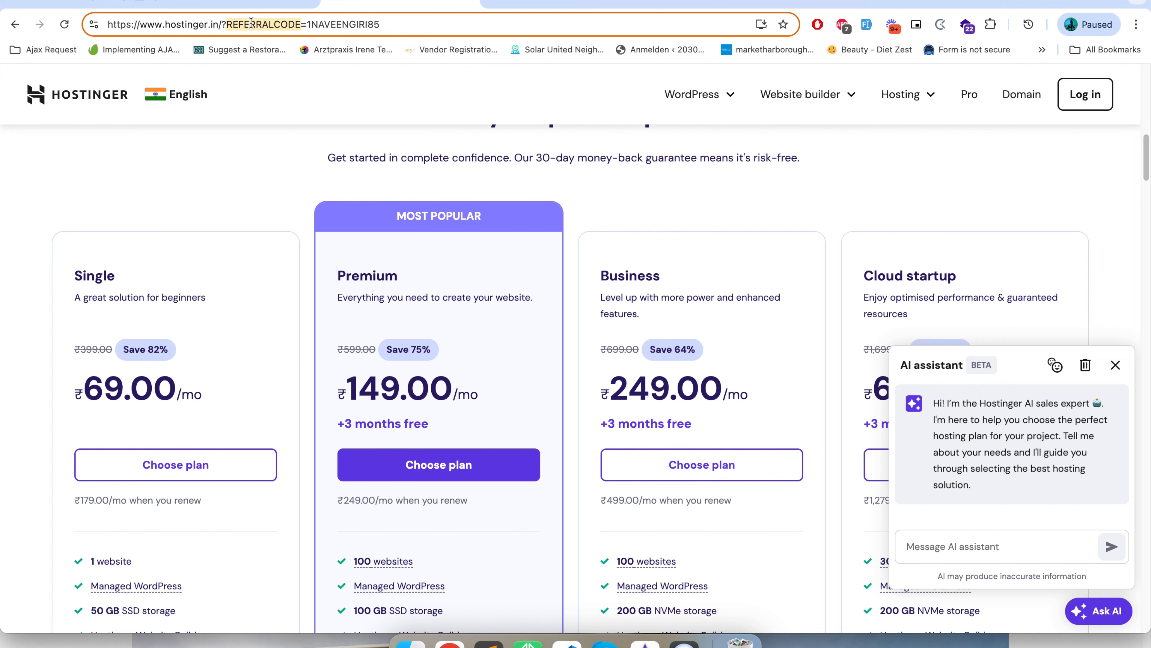
scroll(449, 272, down, 1)
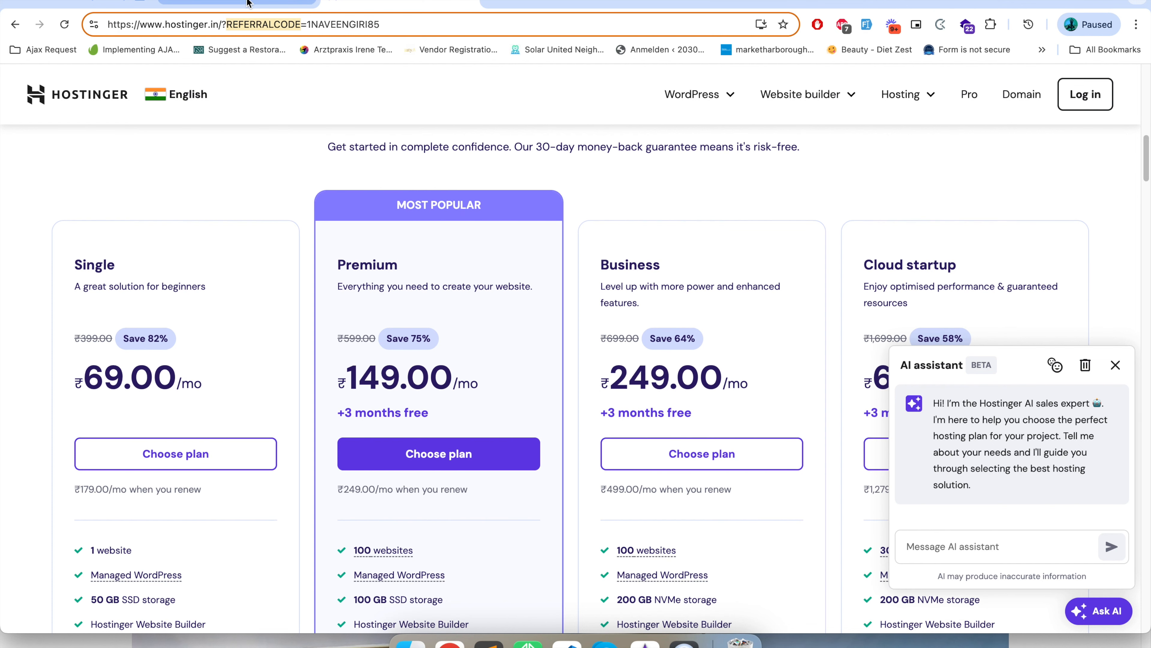
scroll(381, 190, up, 5)
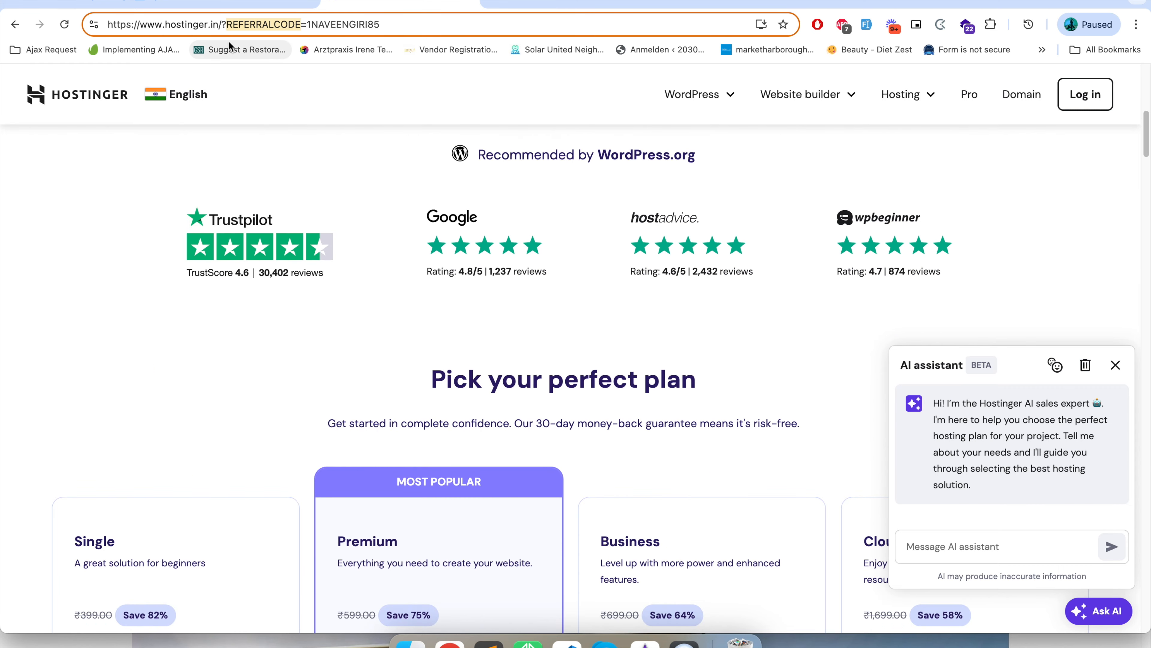
scroll(502, 299, down, 10)
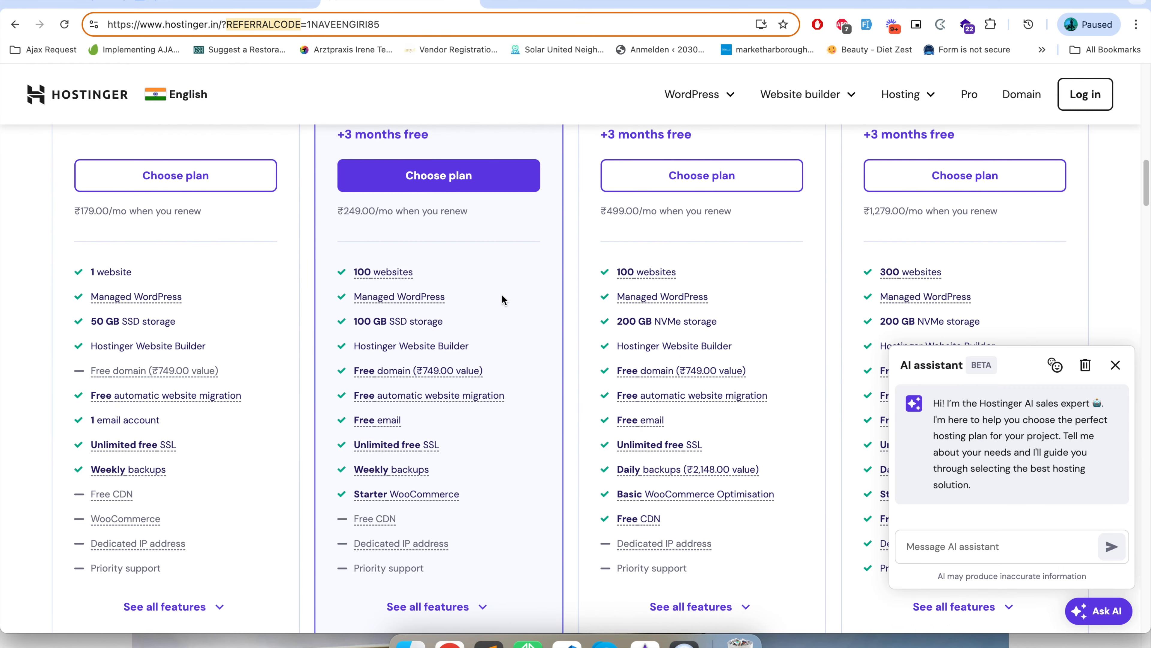
Return to the hPanel dashboard and open the page for getting a new domain.
click(277, 3)
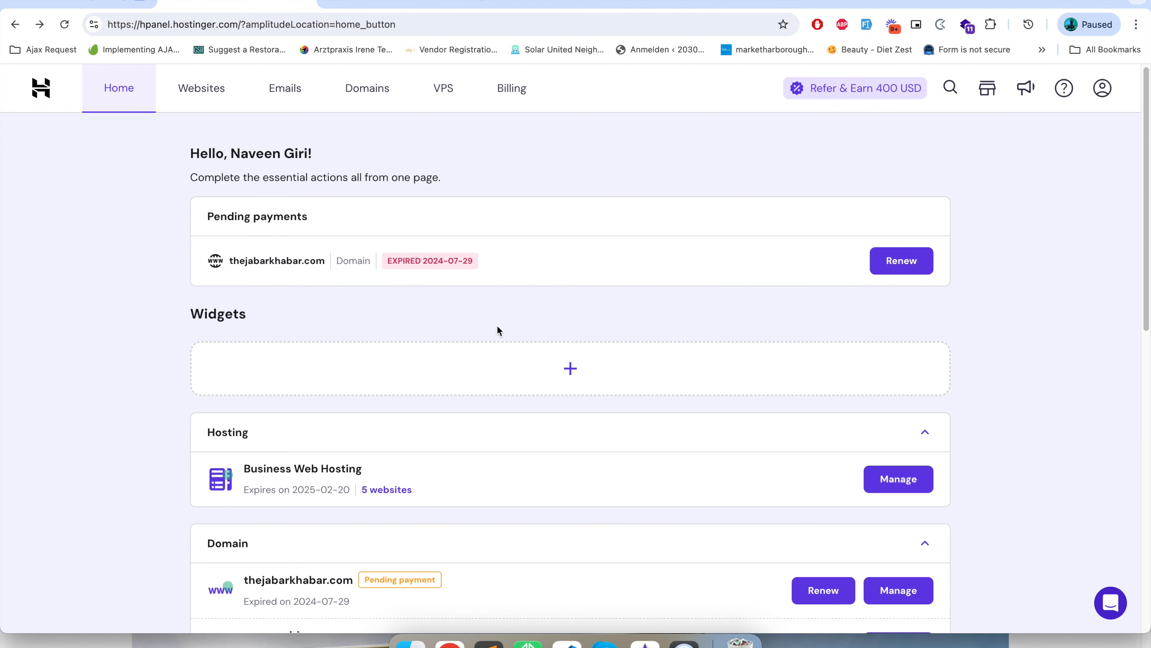
scroll(497, 328, down, 1)
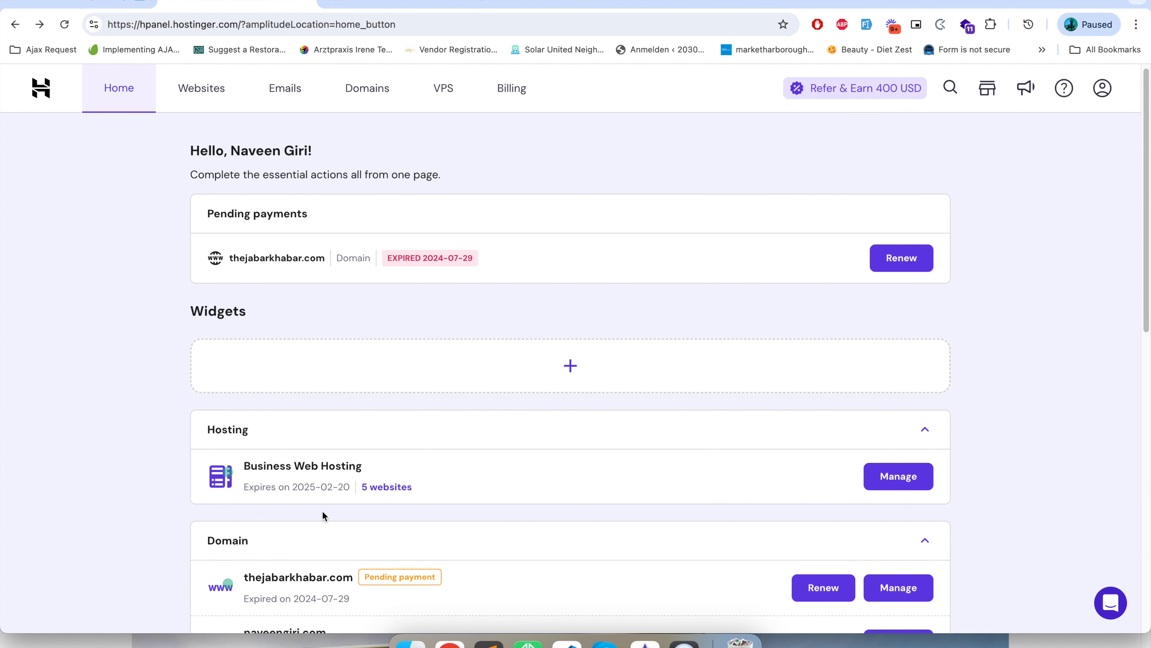
click(366, 90)
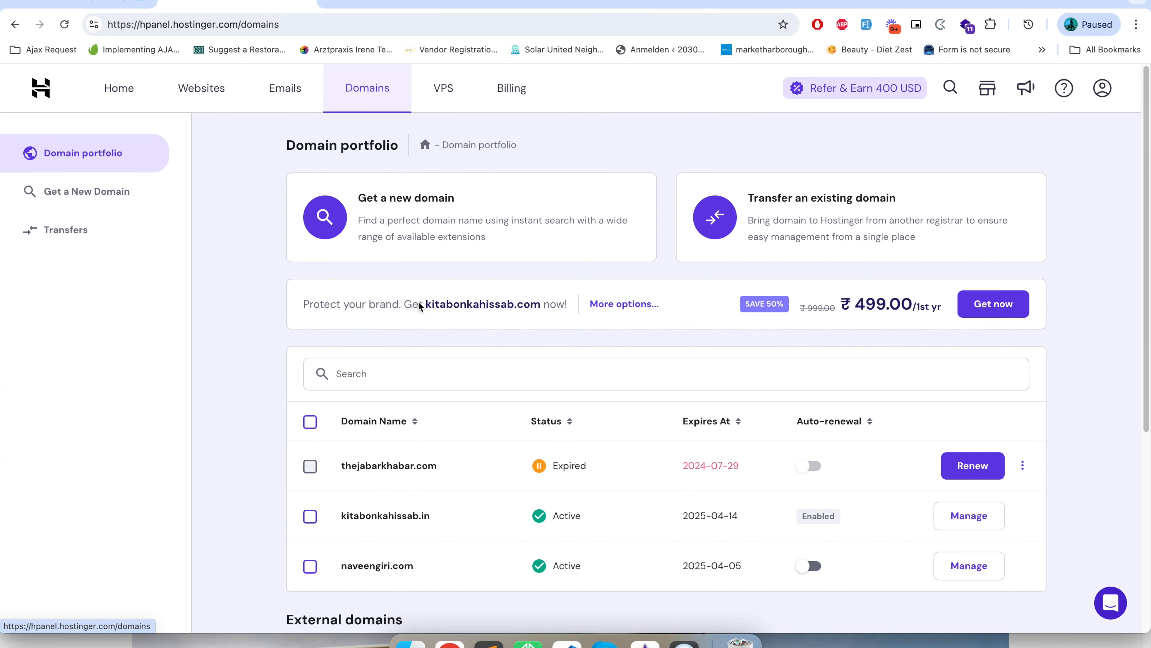
click(419, 202)
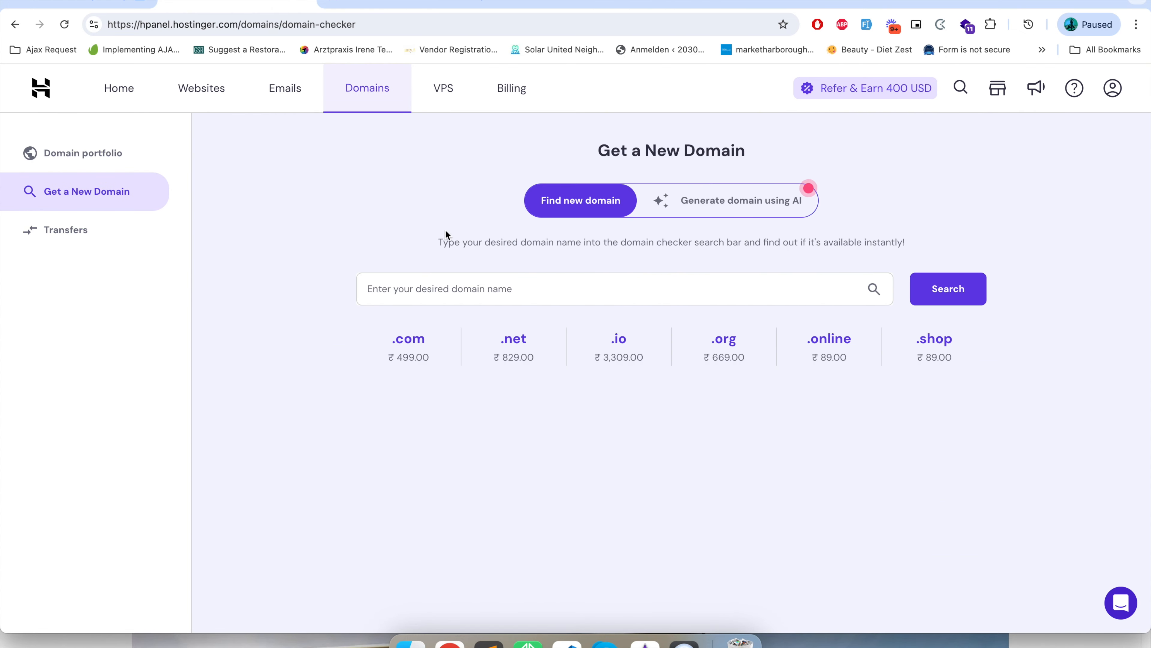
Search for the domain name xbookstores.com in the domain checker.
click(502, 289)
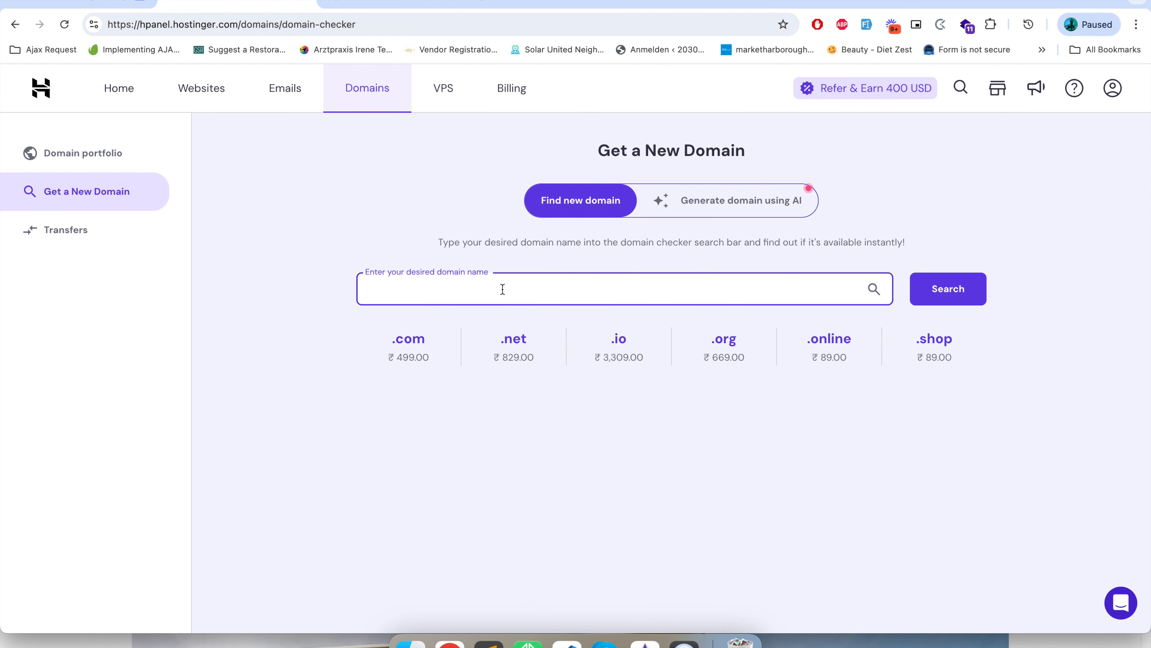
text(bookstores)
click(368, 290)
text(x)
click(593, 289)
text(.com)
click(934, 286)
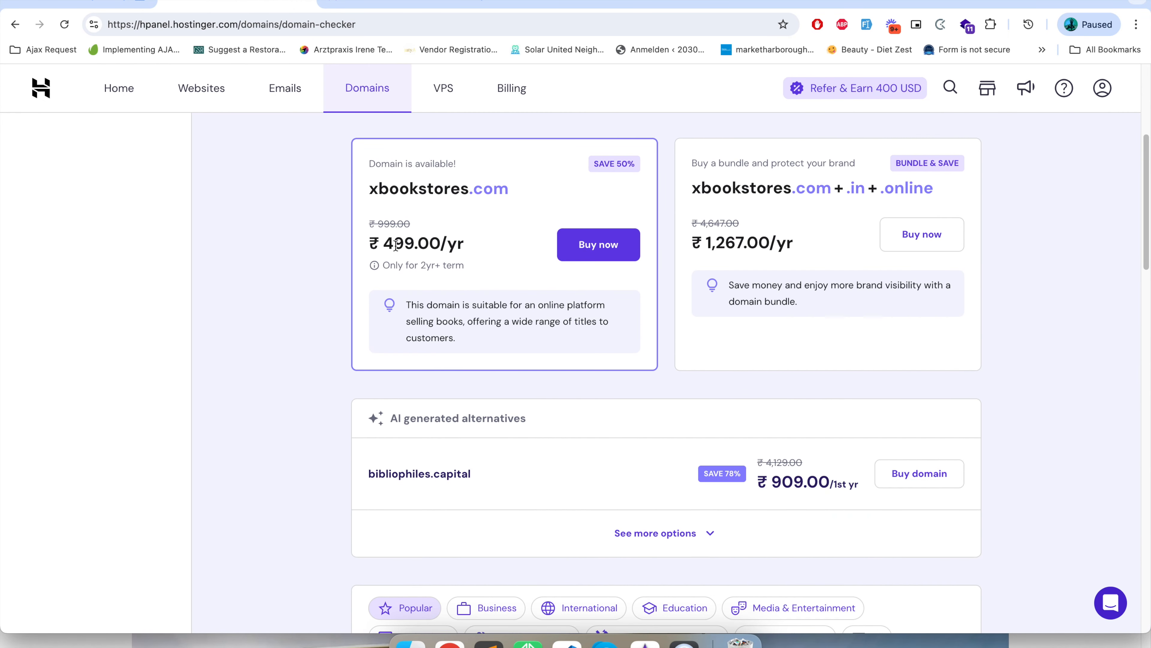
Examine the yearly prices of xbookstores.com and of its .com, .in and .online bundle.
drag(384, 243, 461, 240)
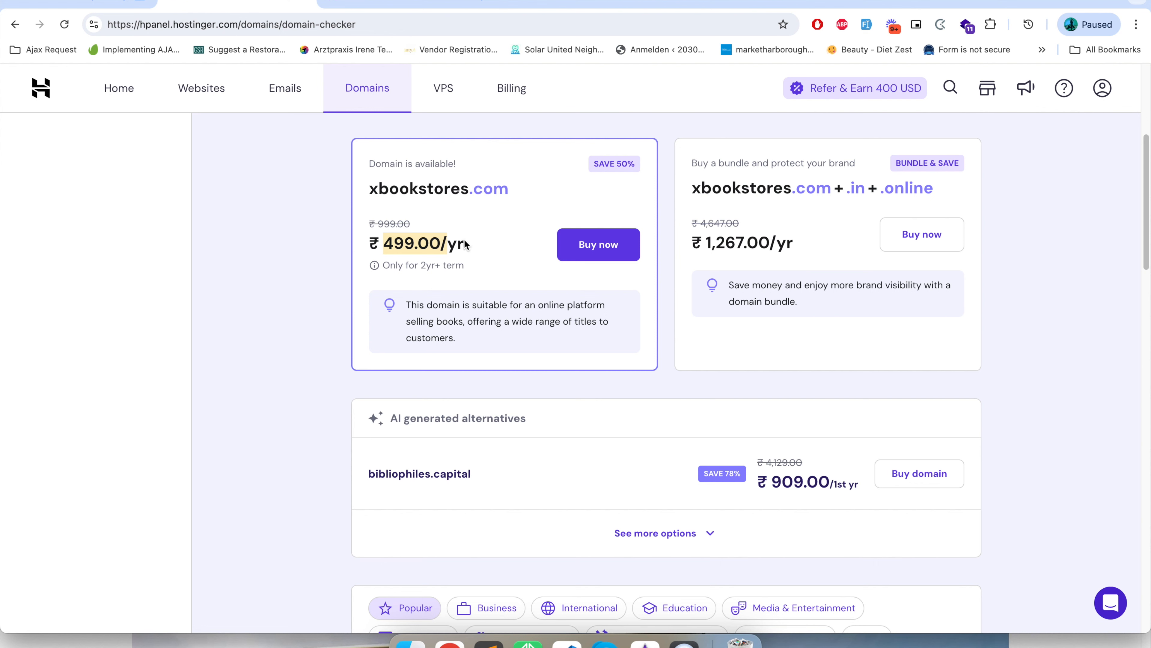
scroll(483, 358, up, 1)
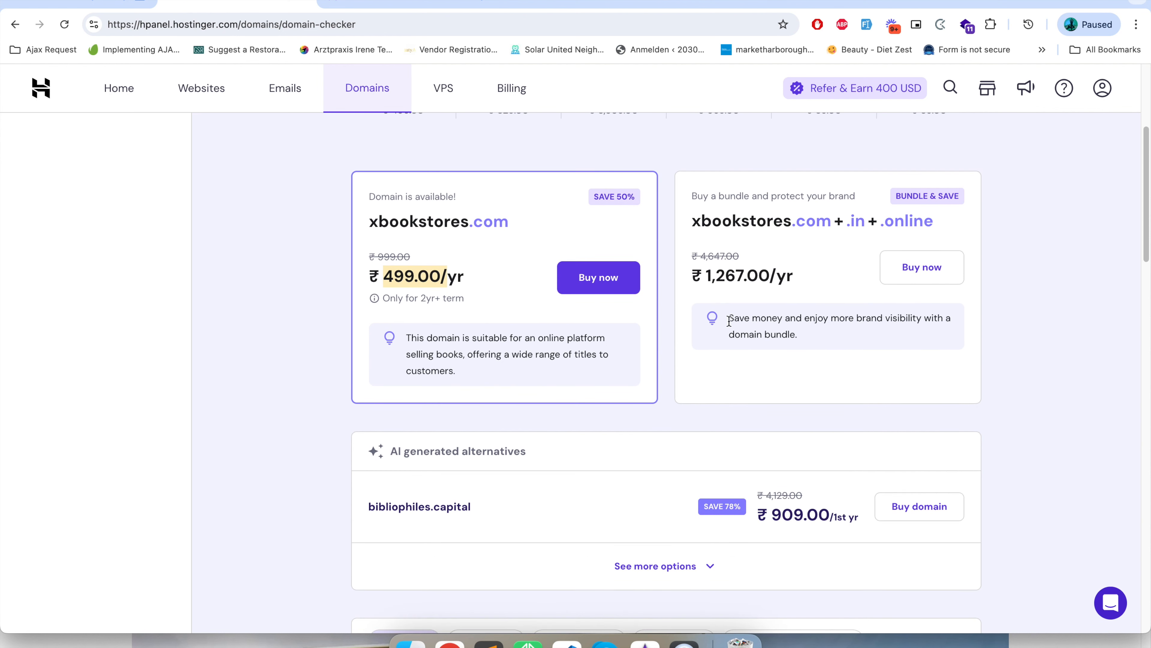
double_click(830, 223)
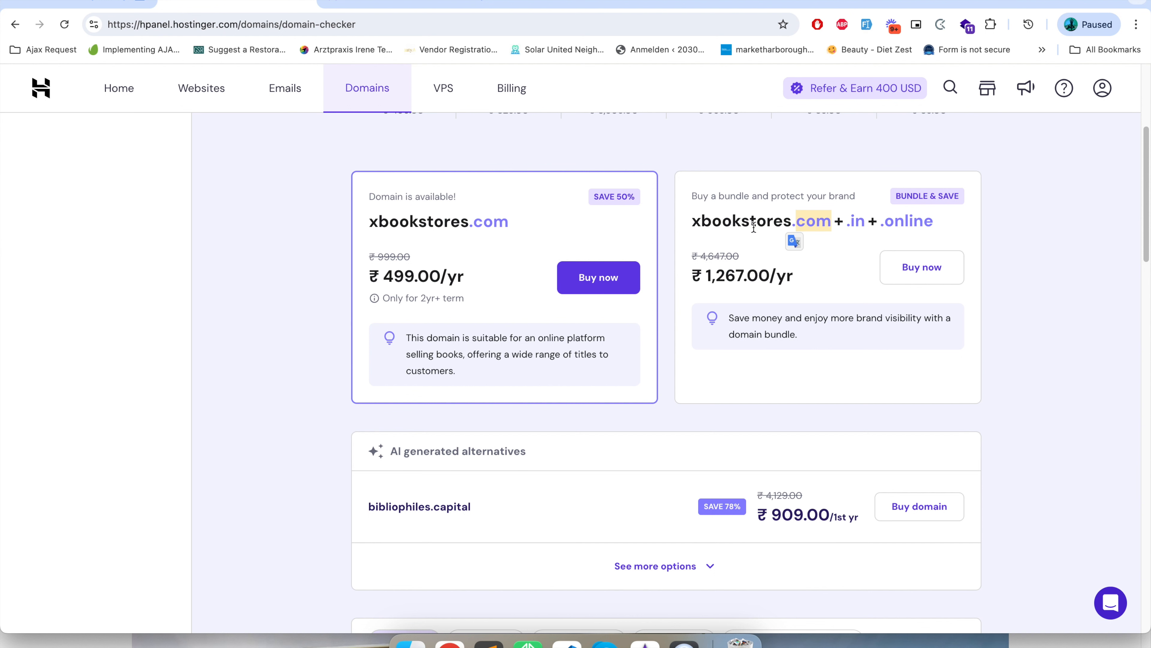
drag(705, 274, 770, 274)
scroll(756, 321, up, 3)
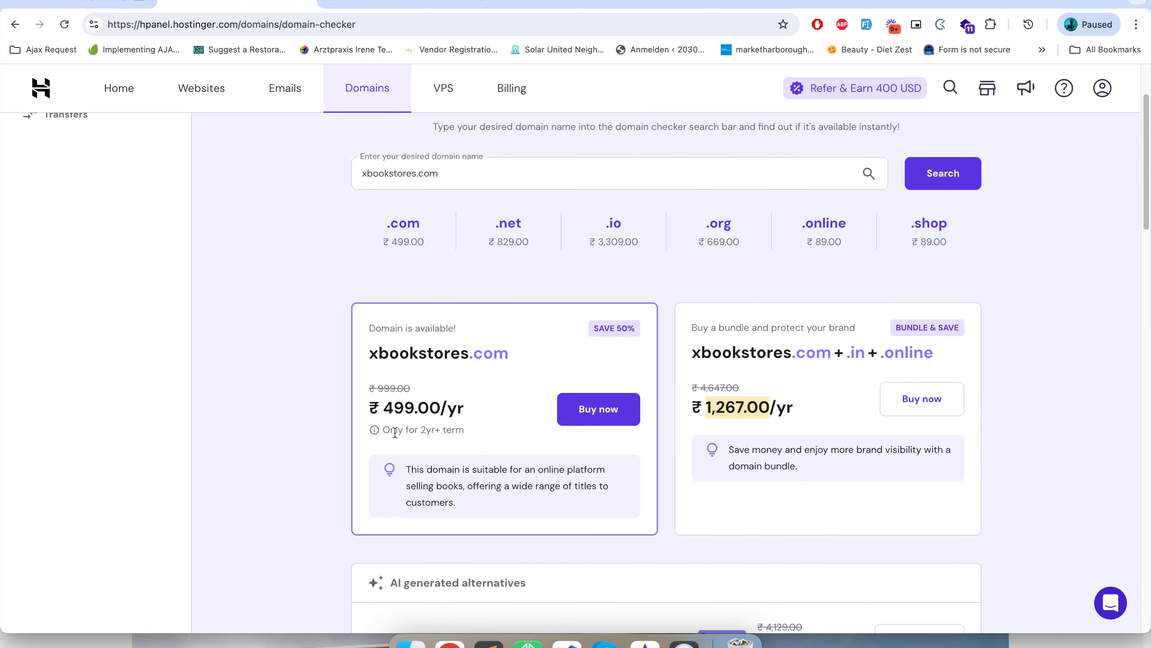
scroll(393, 448, up, 3)
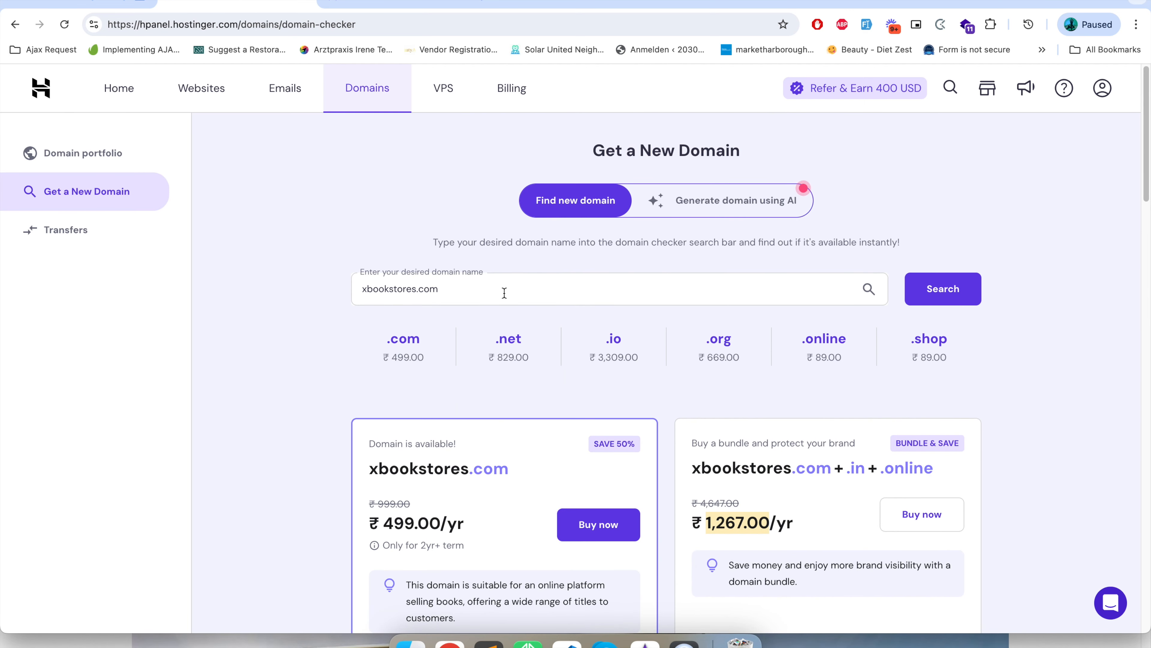
scroll(578, 479, down, 3)
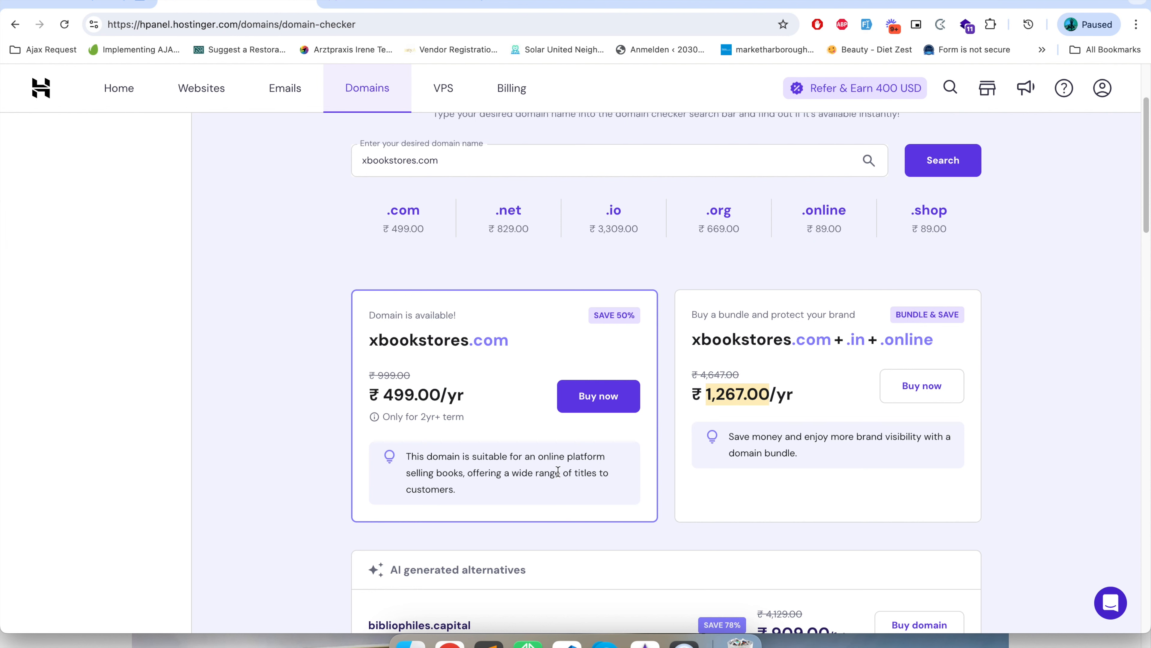
scroll(517, 457, up, 3)
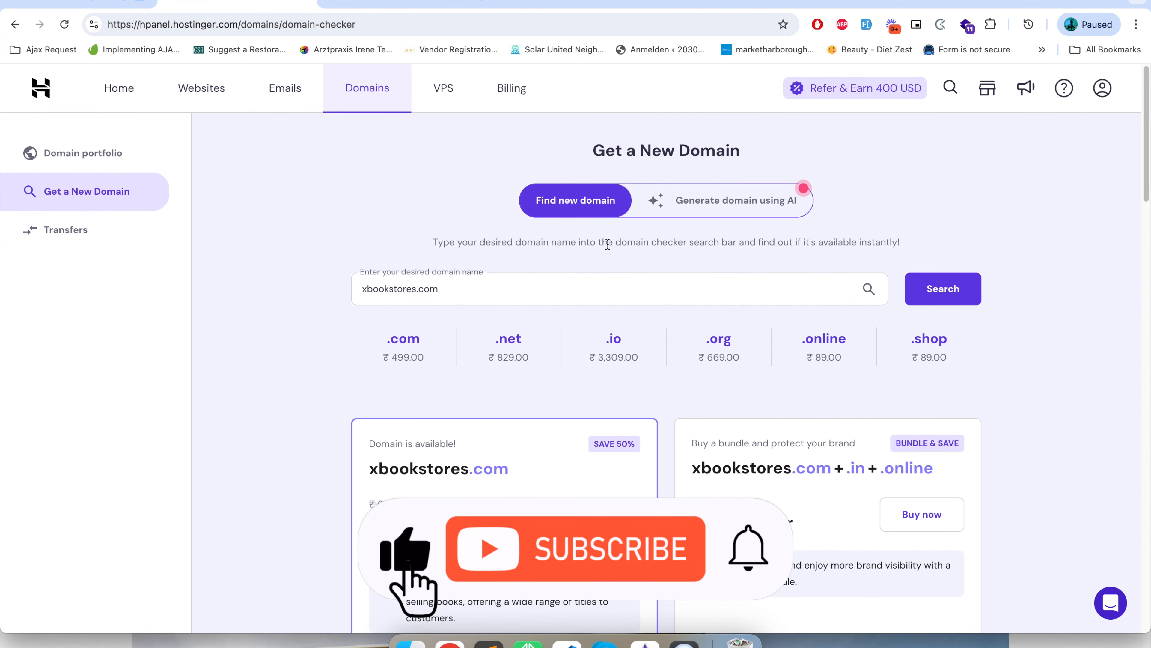
Generate domain ideas with AI from the project description "book store that sale books".
click(726, 204)
click(639, 300)
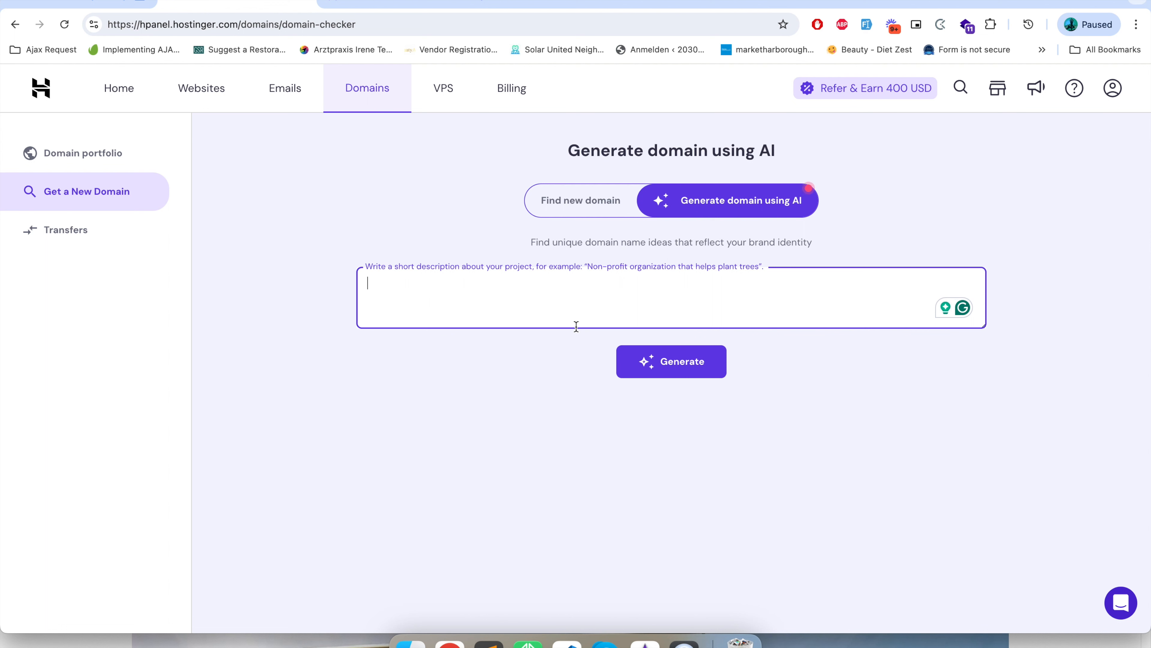
text(book store that sale books)
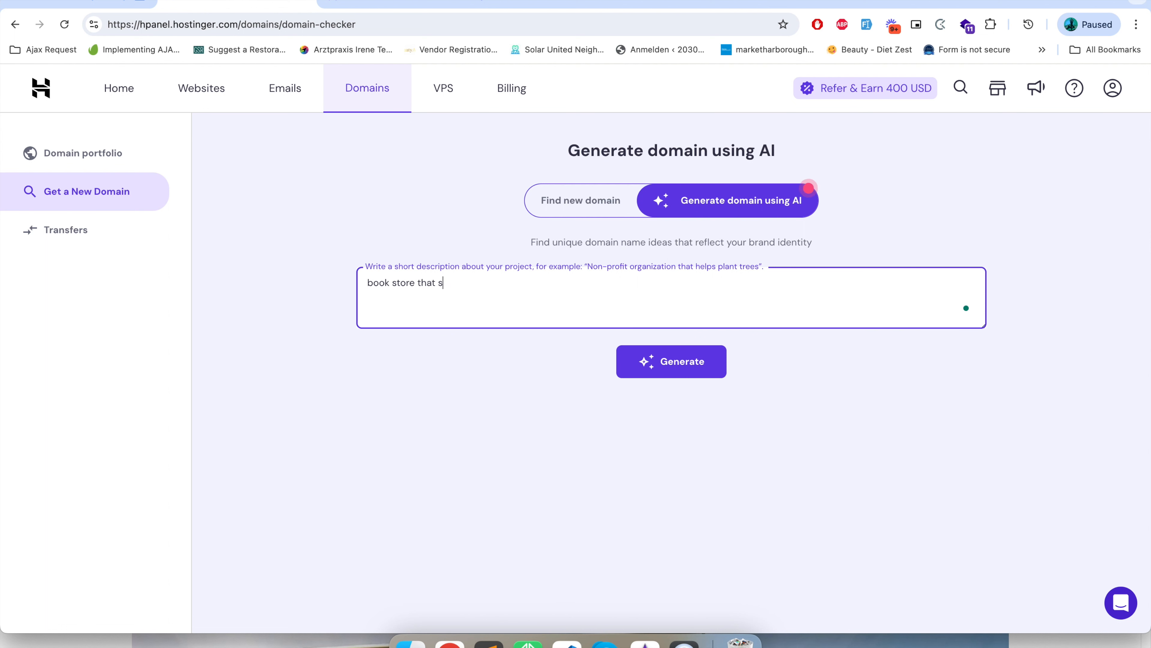
click(664, 369)
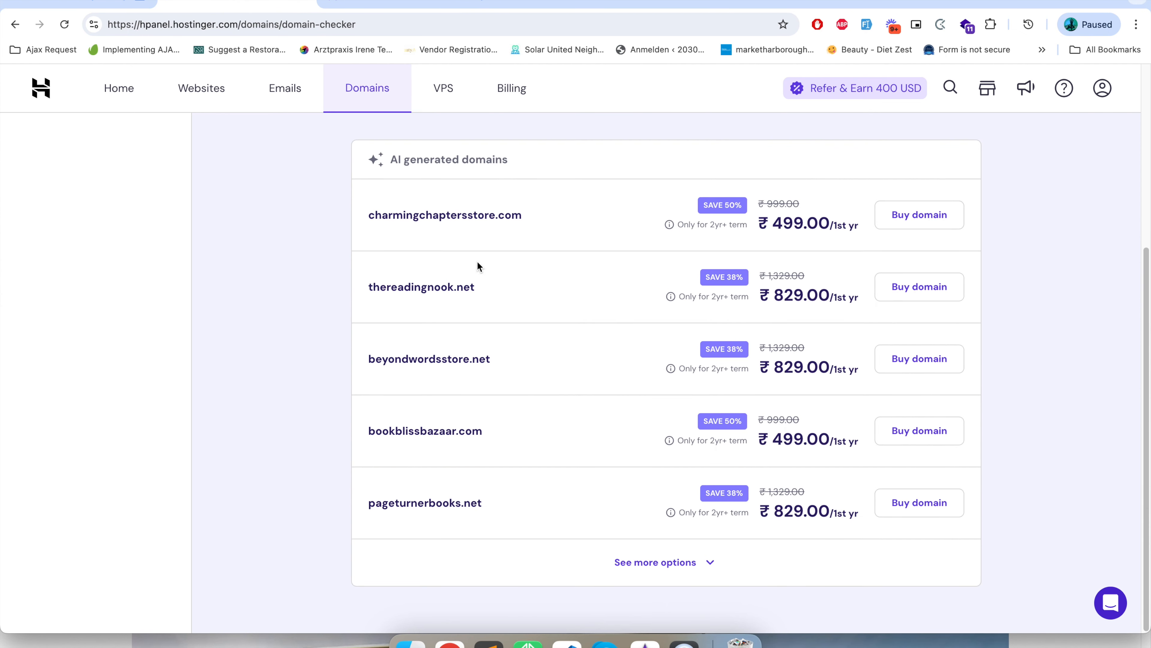
Review the AI-generated domain suggestions and the kitabonkahissab.in entry in the domain portfolio.
scroll(472, 281, up, 3)
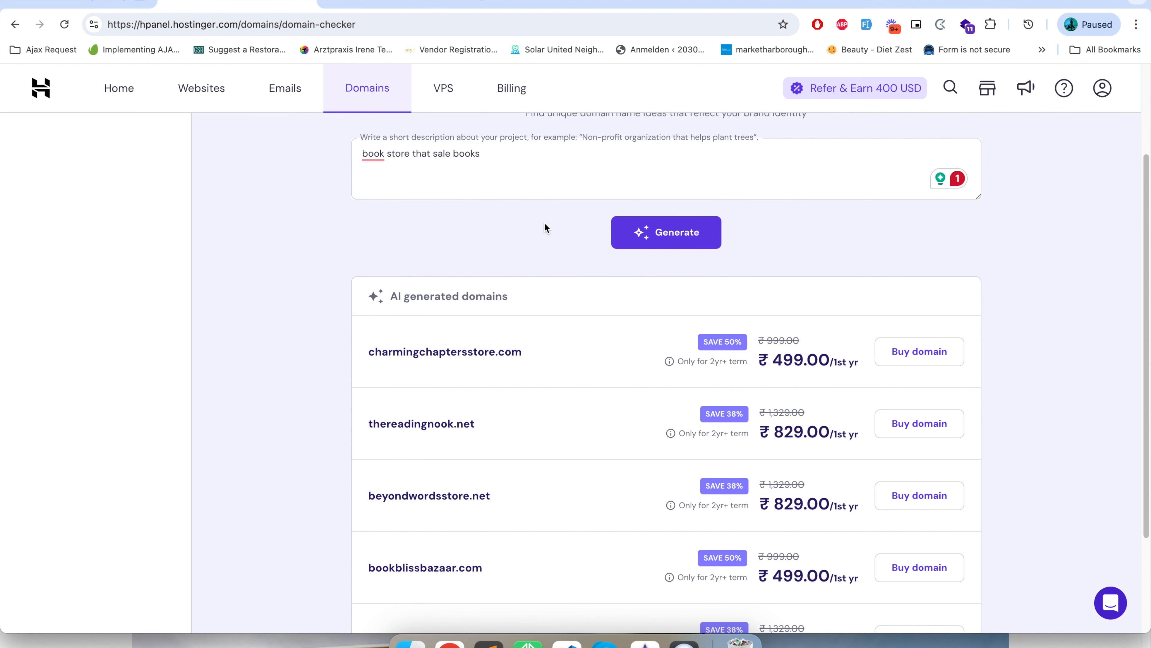
scroll(538, 204, up, 3)
scroll(544, 254, down, 3)
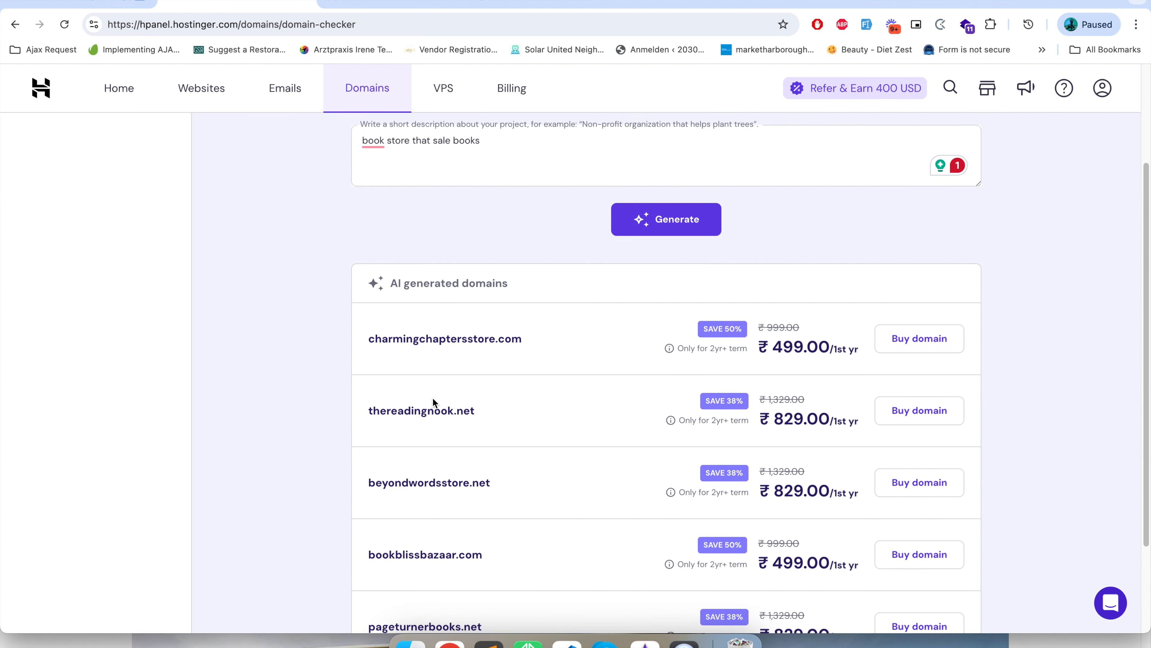
scroll(433, 397, down, 3)
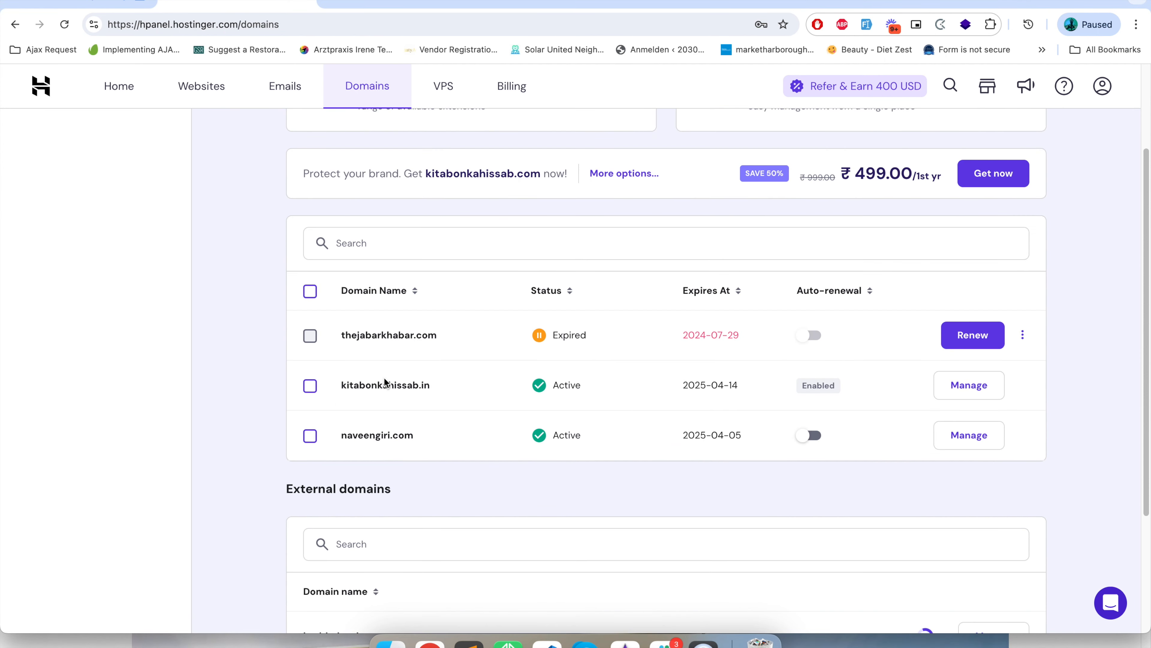
drag(343, 386, 438, 390)
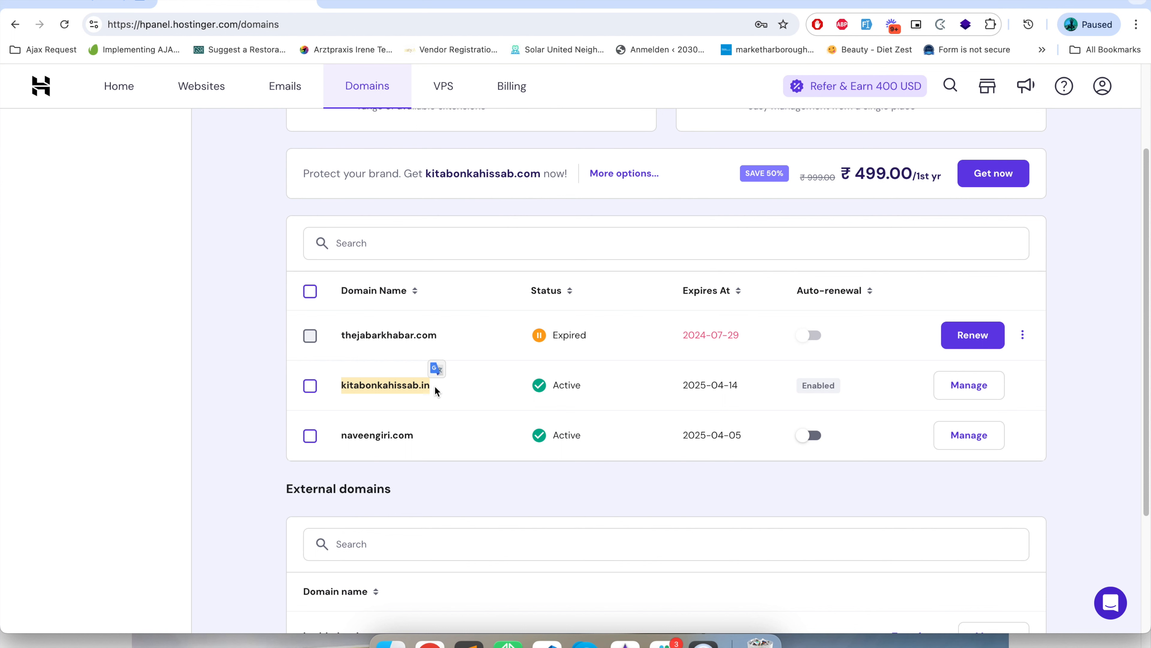
scroll(408, 402, up, 3)
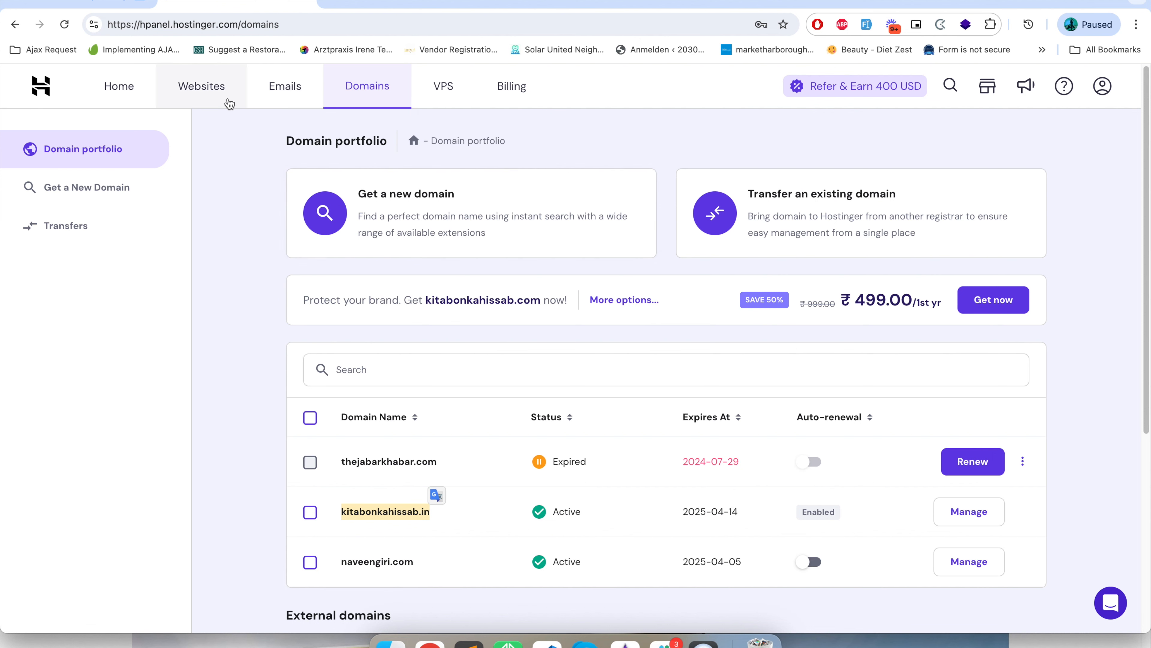
Add a new WordPress website under Business Web Hosting and choose "Myself or my business" as whom it is for.
click(217, 92)
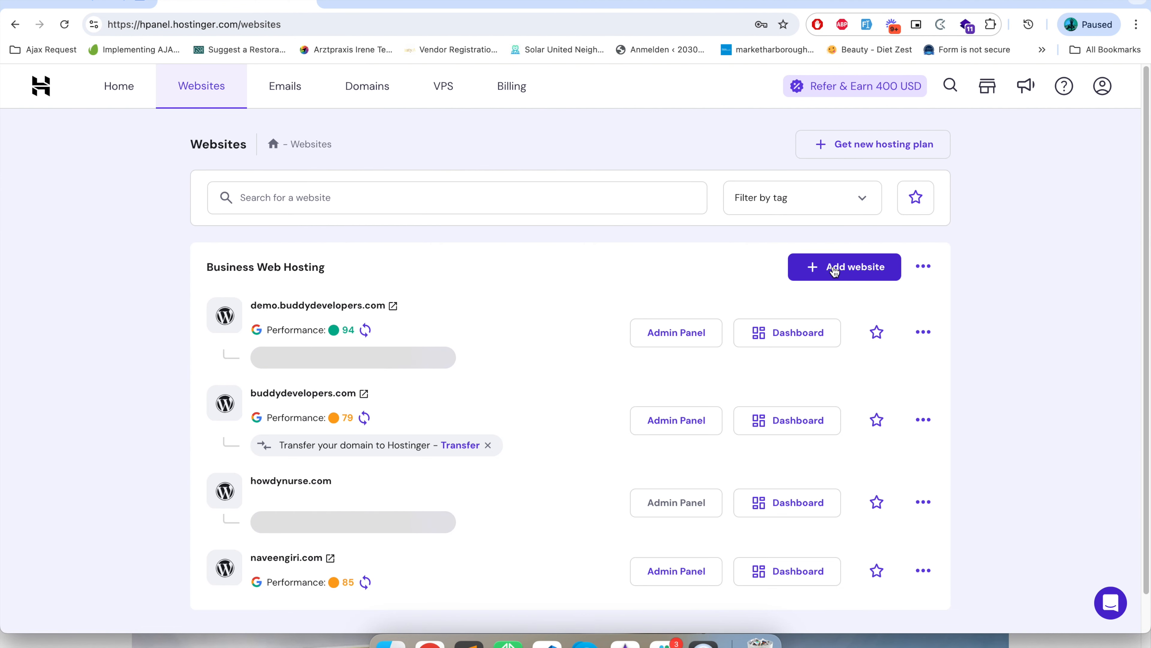
click(835, 270)
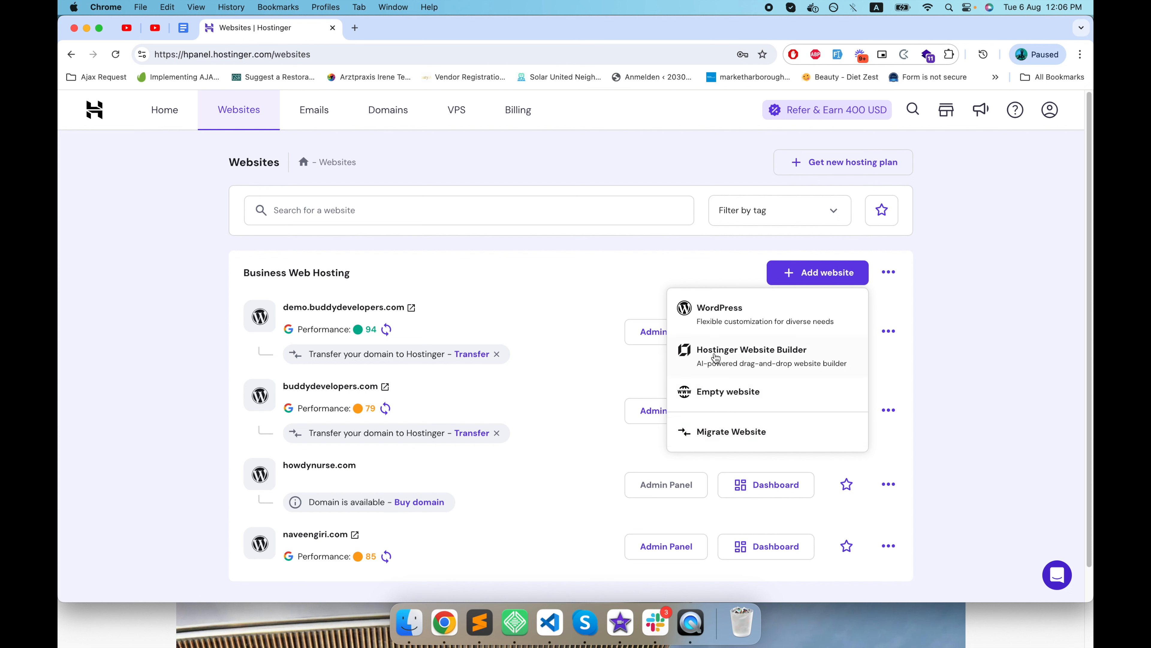
click(735, 319)
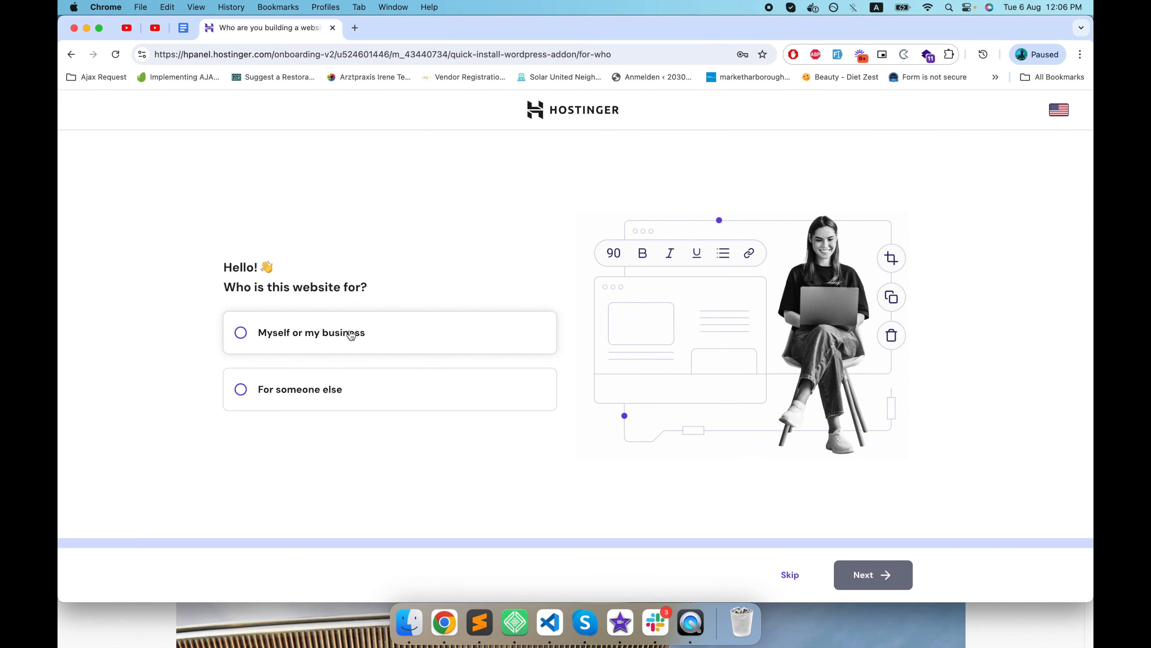
click(269, 331)
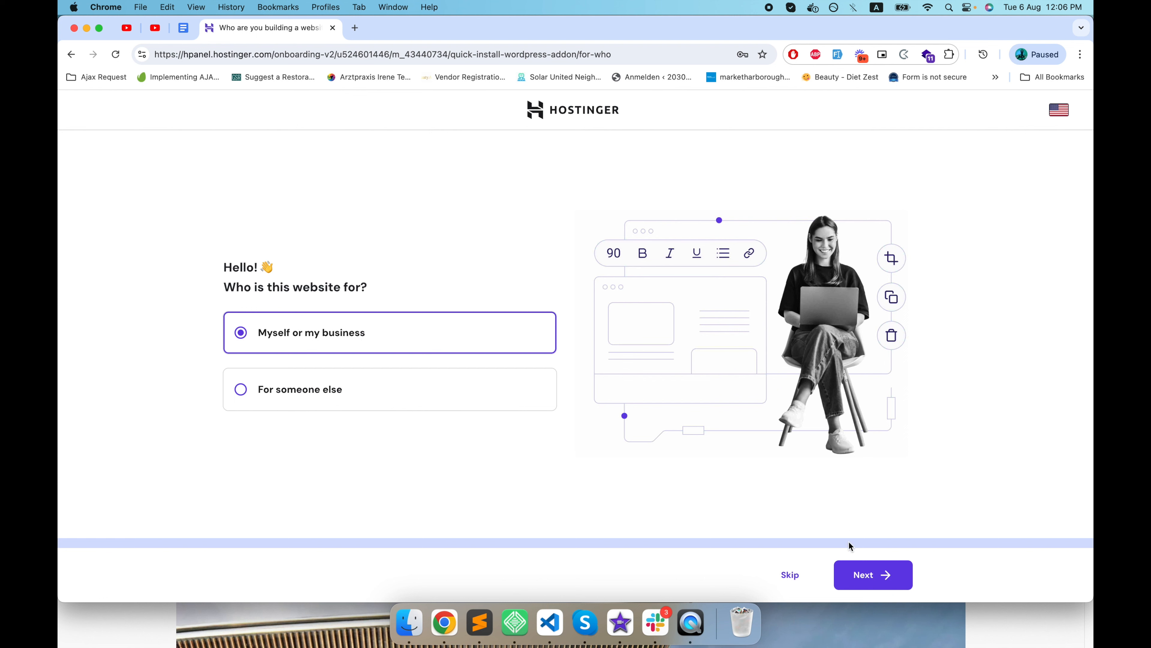
click(866, 573)
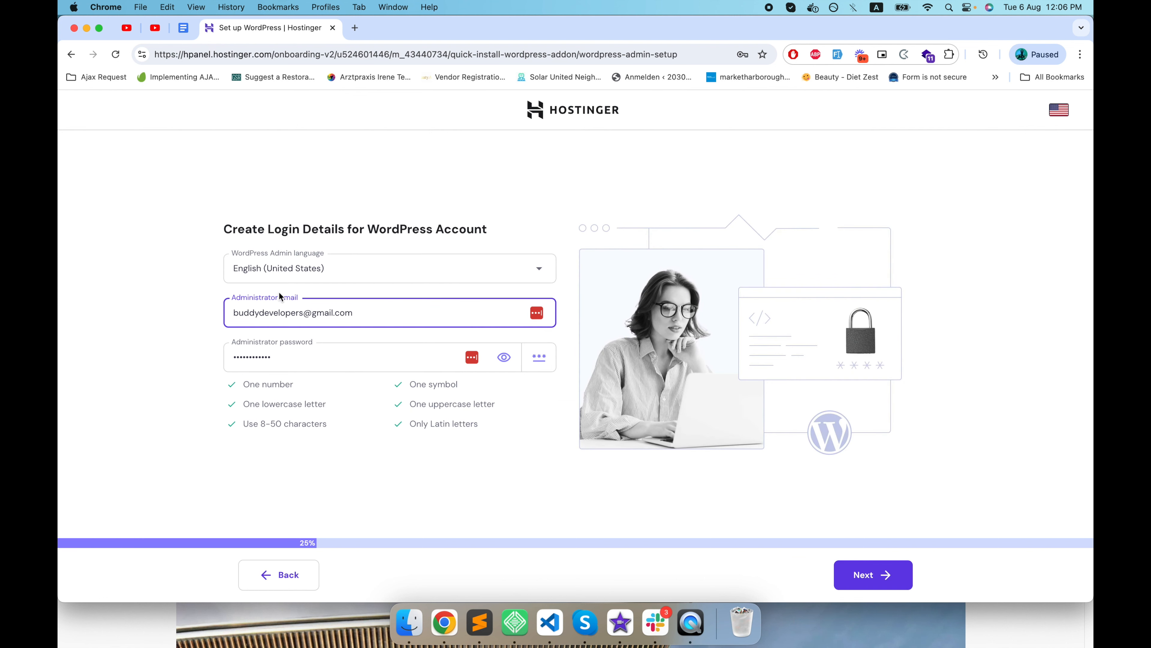
Replace the administrator password for the WordPress account and continue with the login details.
click(315, 356)
key(BackSpace)
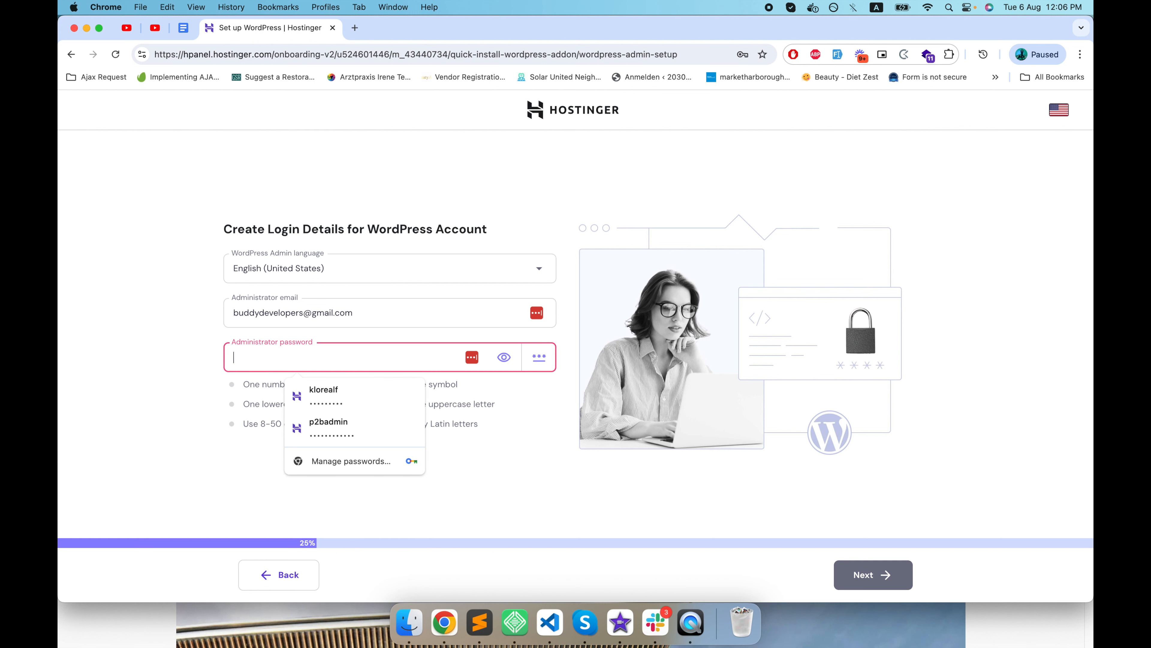
text(•)
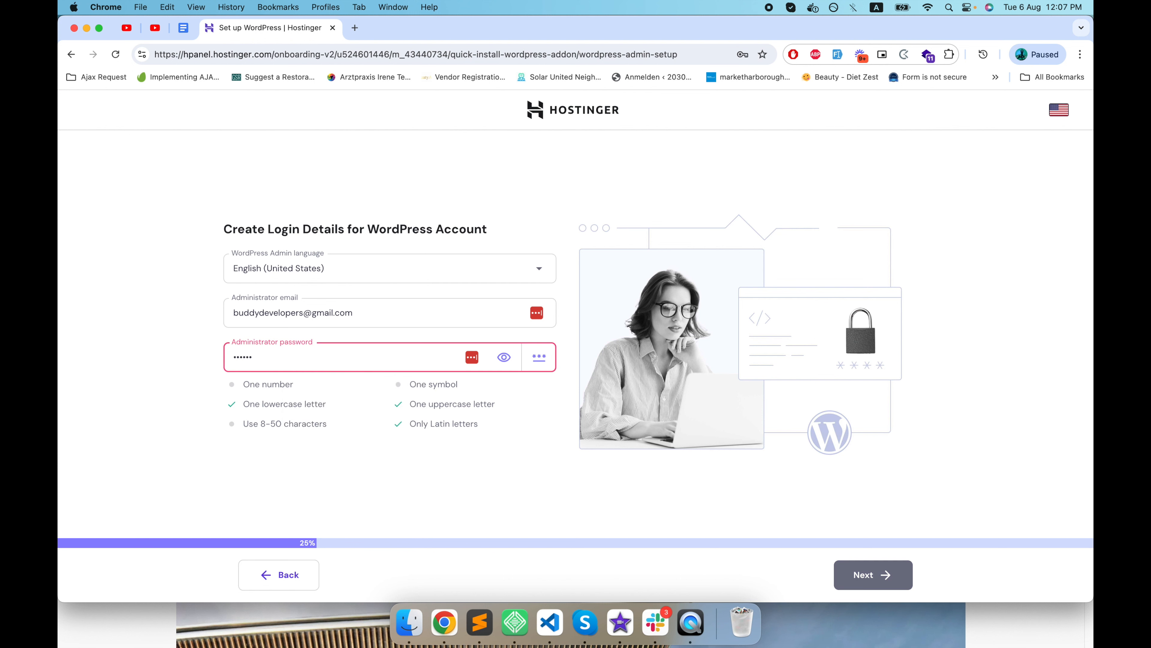
text(1)
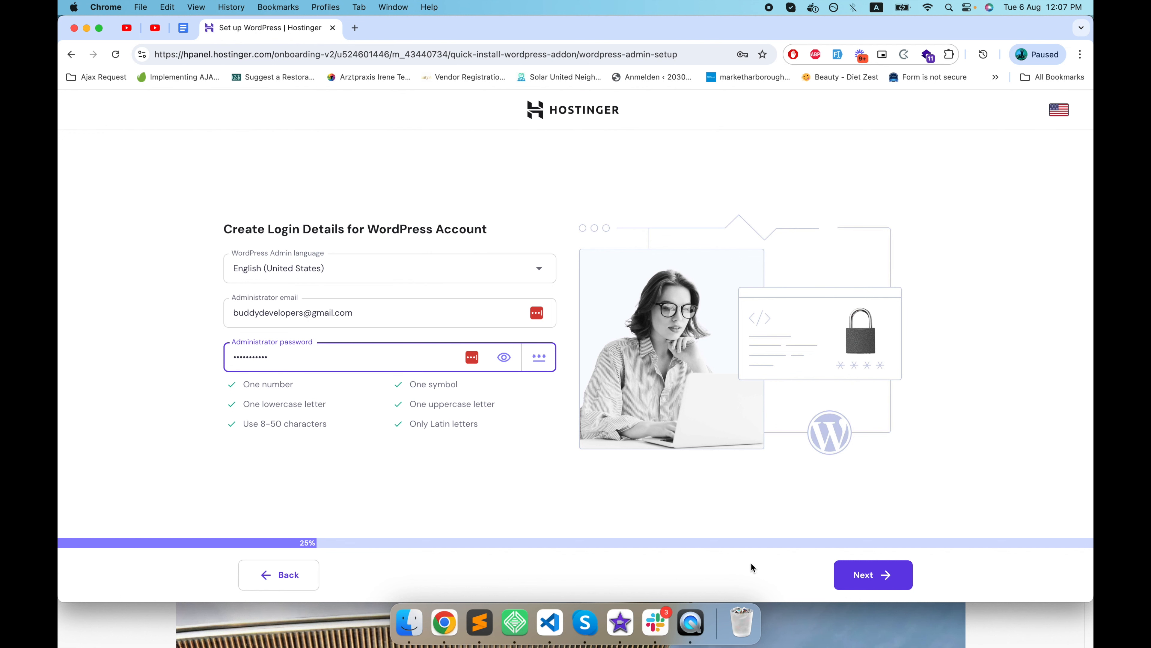
click(858, 575)
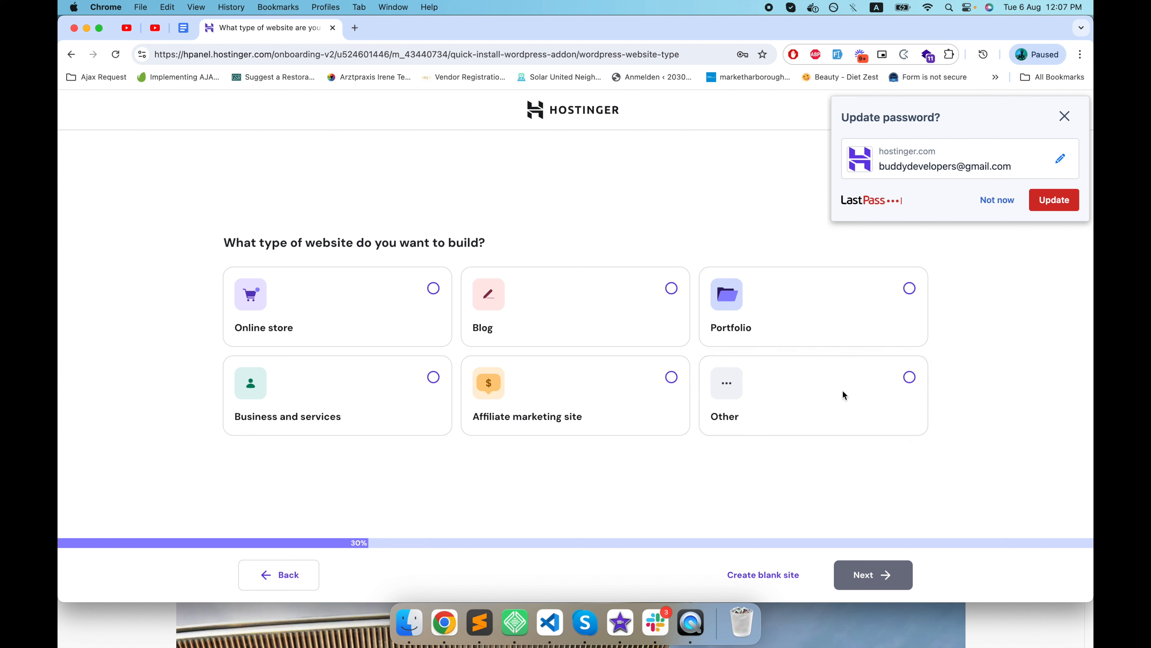
Decline saving the password update and choose Other as the type of website to build.
click(989, 206)
click(909, 376)
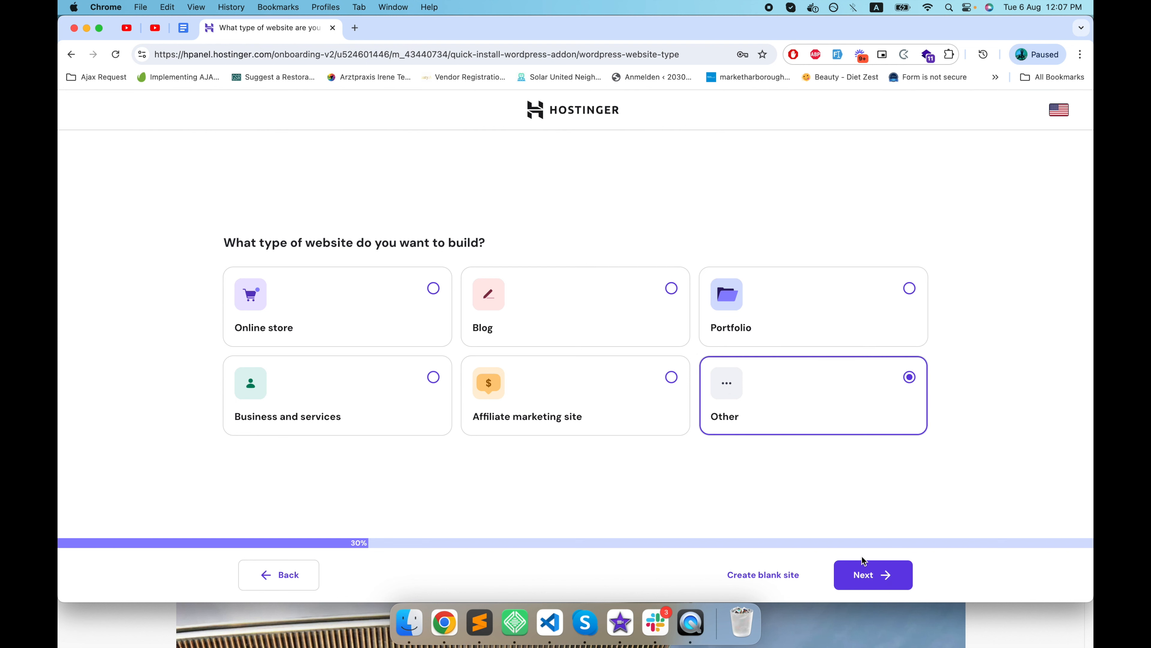
click(864, 573)
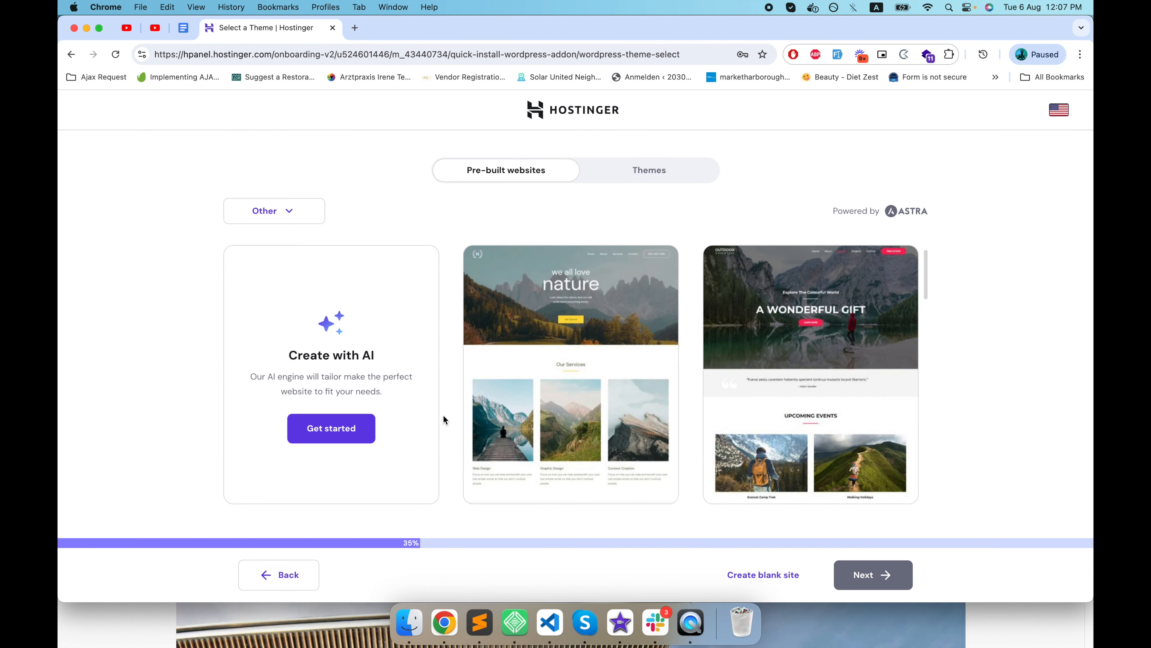
Look through the pre-built website templates and choose to create a blank site.
scroll(426, 450, down, 8)
scroll(428, 455, down, 5)
scroll(428, 454, up, 5)
scroll(439, 460, down, 10)
scroll(443, 460, up, 1)
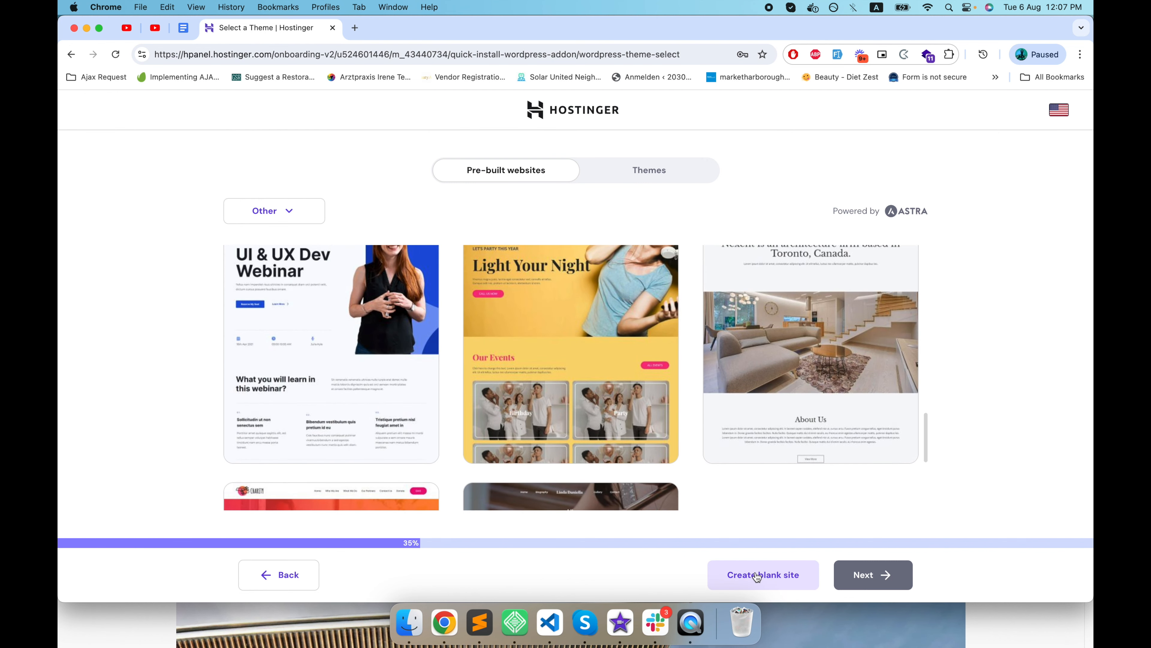
click(757, 575)
Deselect the Email Marketing by Omnisend, MonsterInsights and WPForms plugins, keep All in One SEO, and continue.
scroll(538, 479, down, 2)
scroll(513, 451, up, 1)
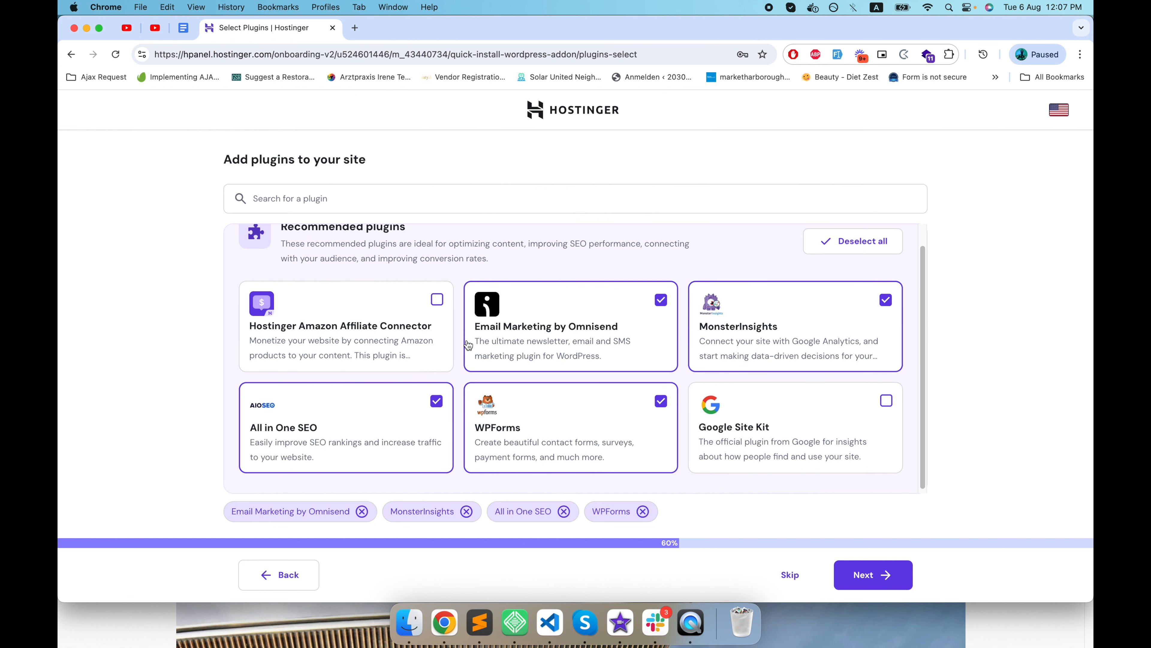
click(660, 302)
click(885, 301)
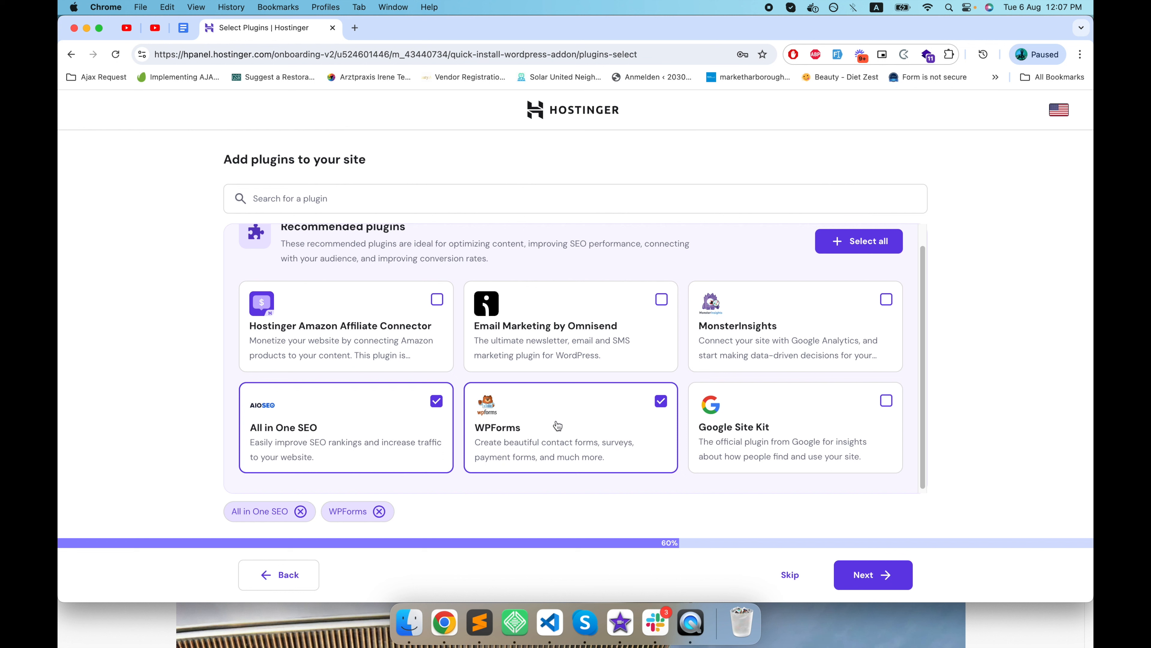
click(661, 400)
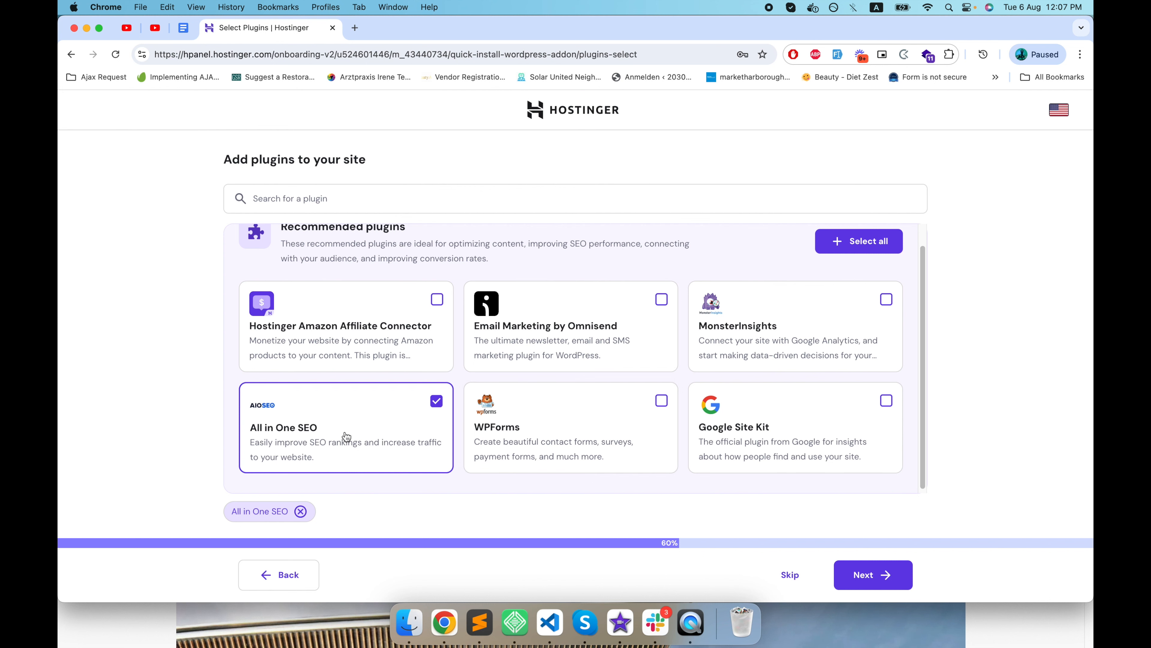
click(879, 574)
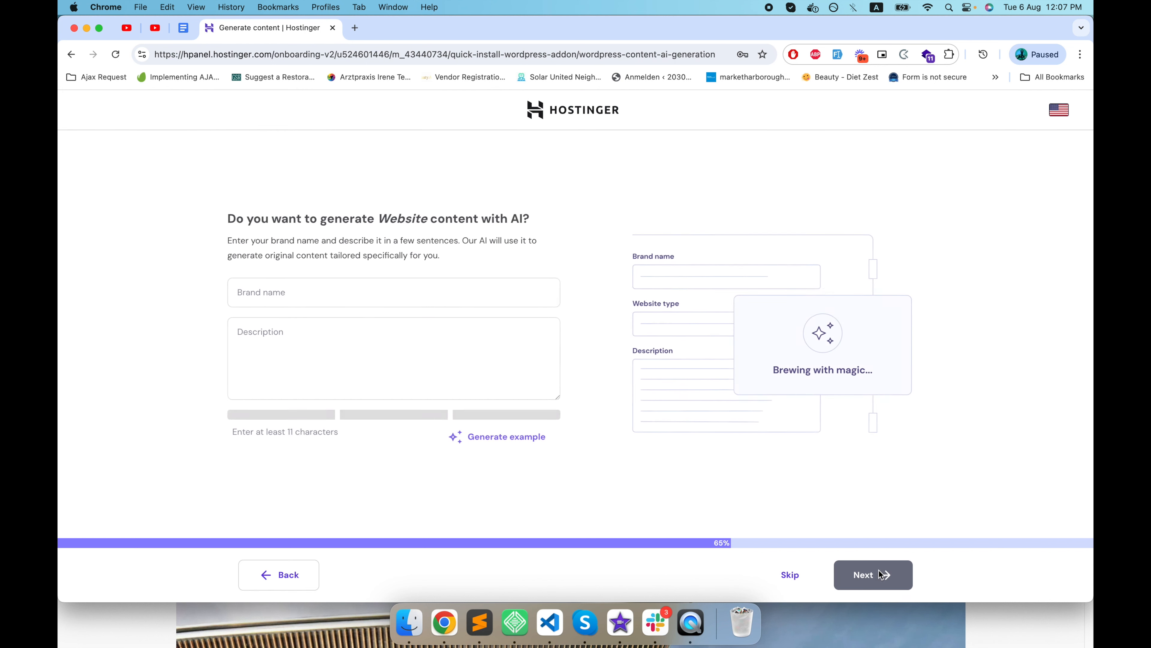
Enter kitabonkahissab.in as the brand name, generate an example brand and description for the AI website content, and continue.
click(409, 293)
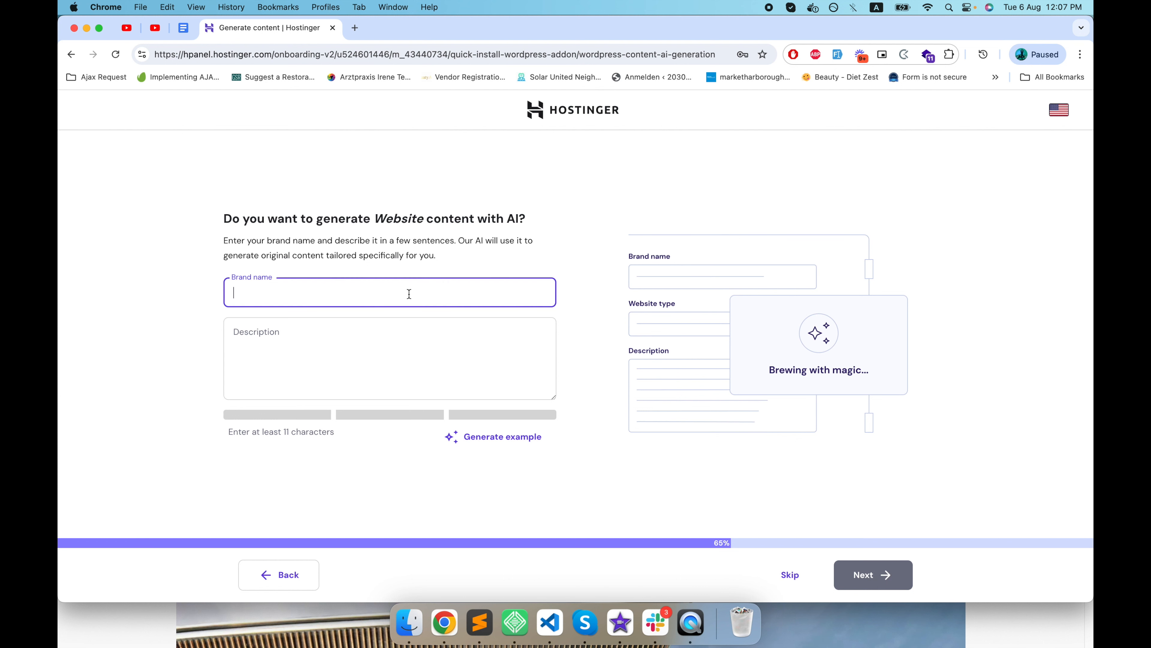
text(kitabonkahissab.in)
click(343, 326)
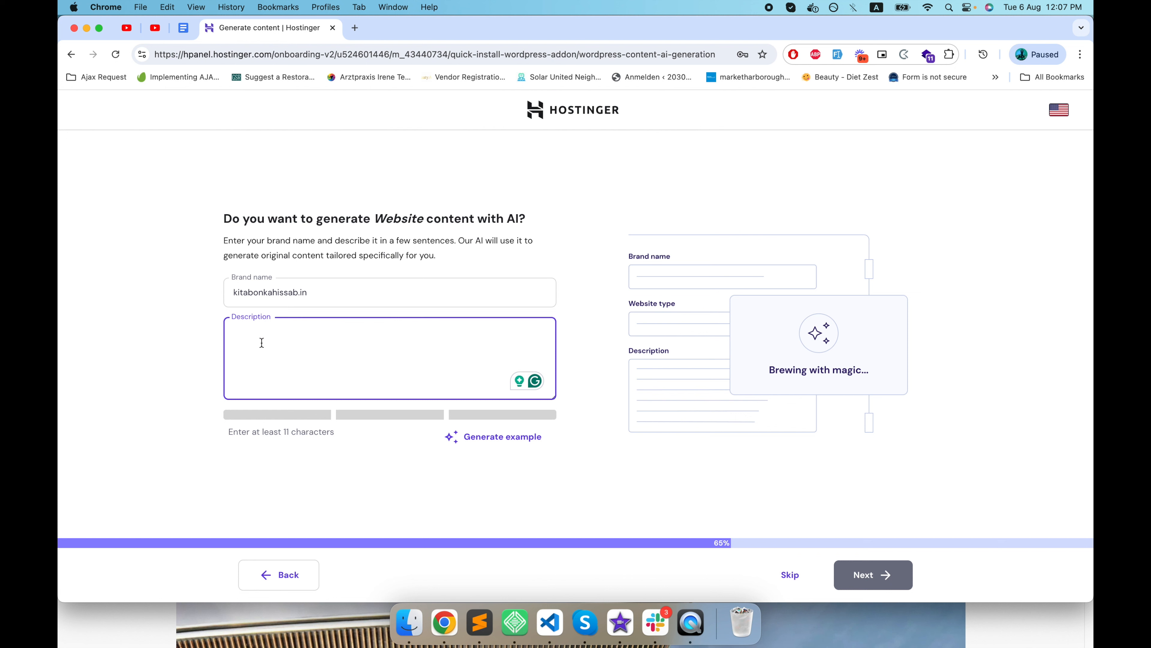
click(520, 443)
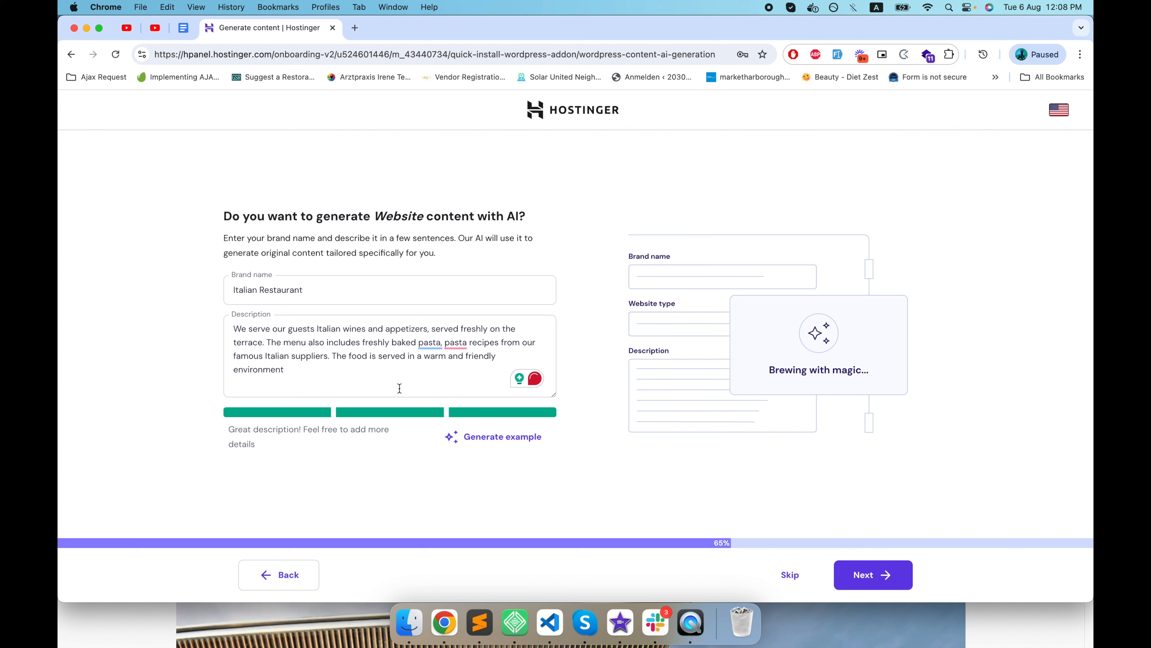
drag(399, 388, 237, 322)
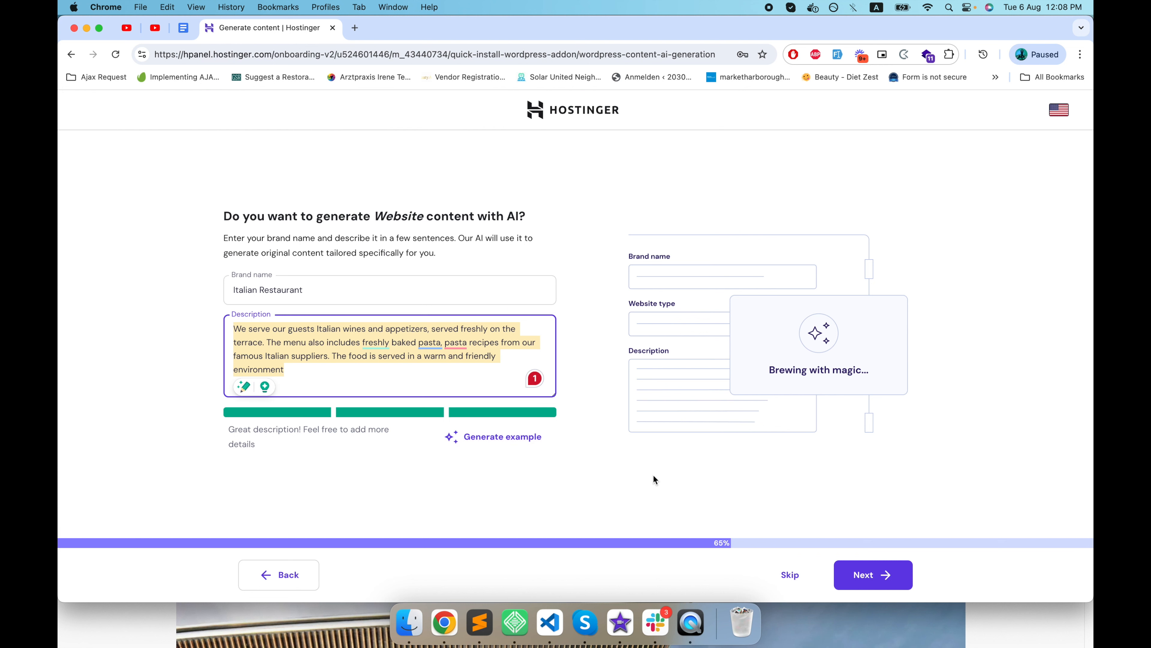
click(893, 578)
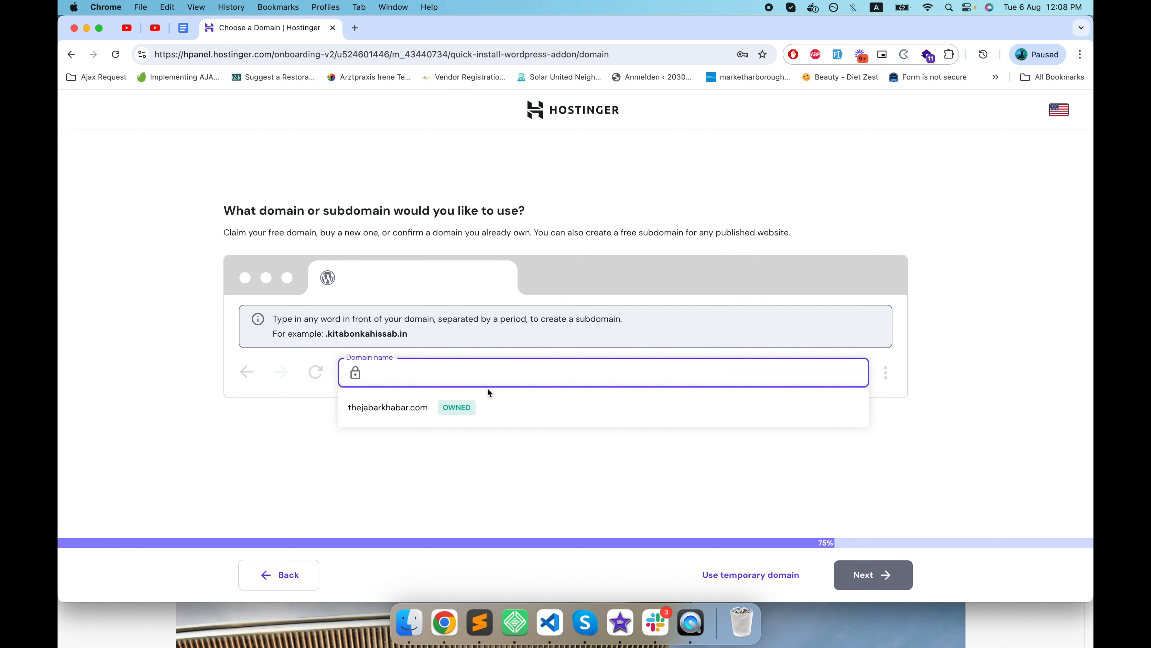
Choose kitabonkahissab.in, registered at another provider, as the website's domain and start building the site.
text(kitabonkahissab.in)
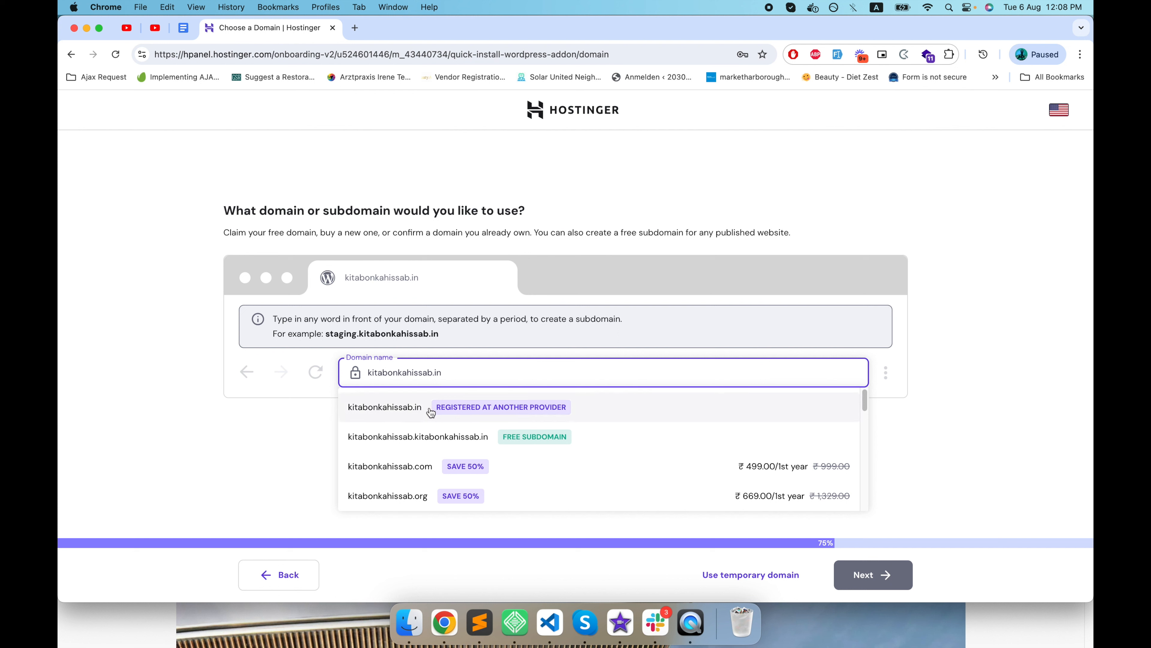
click(431, 411)
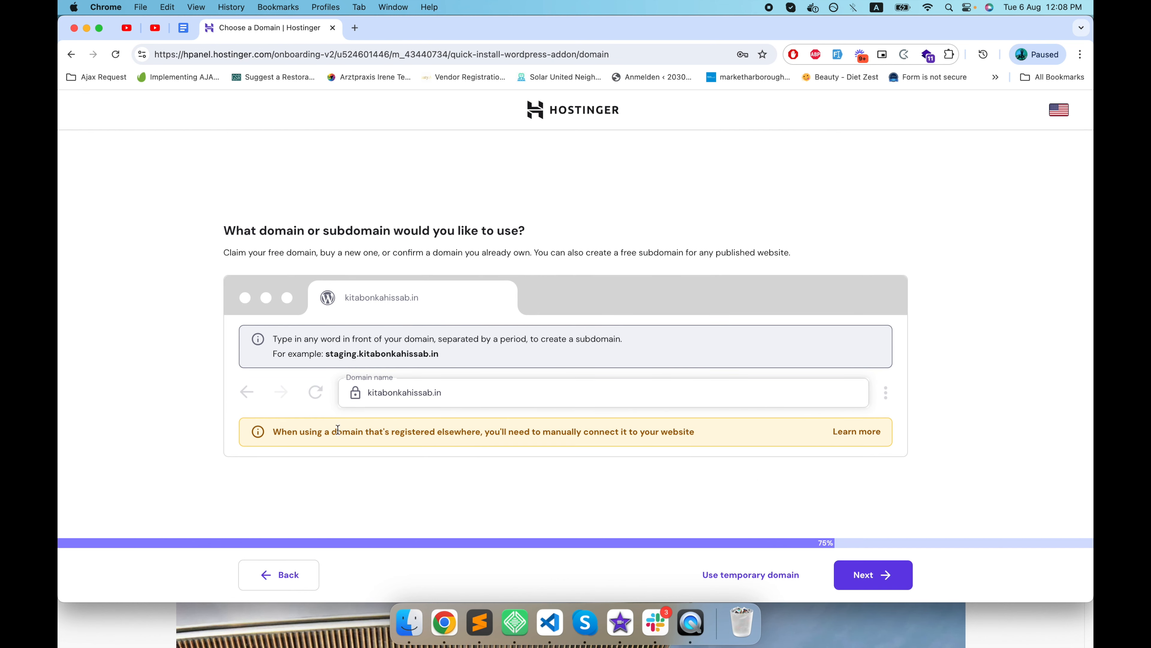
click(445, 389)
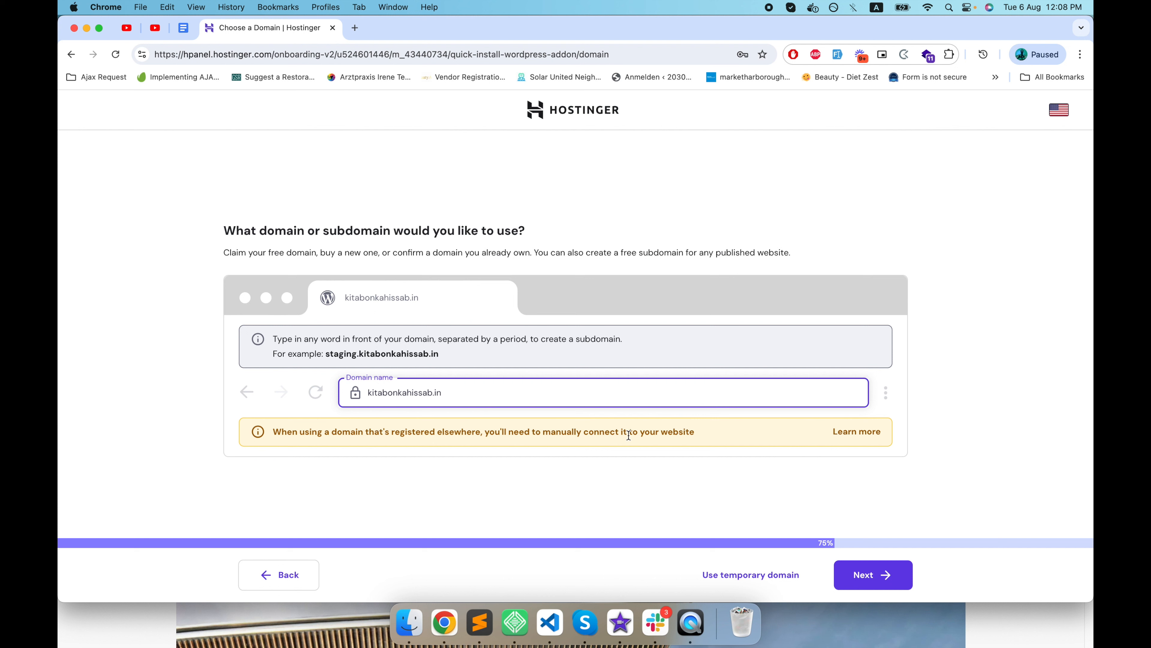
click(881, 581)
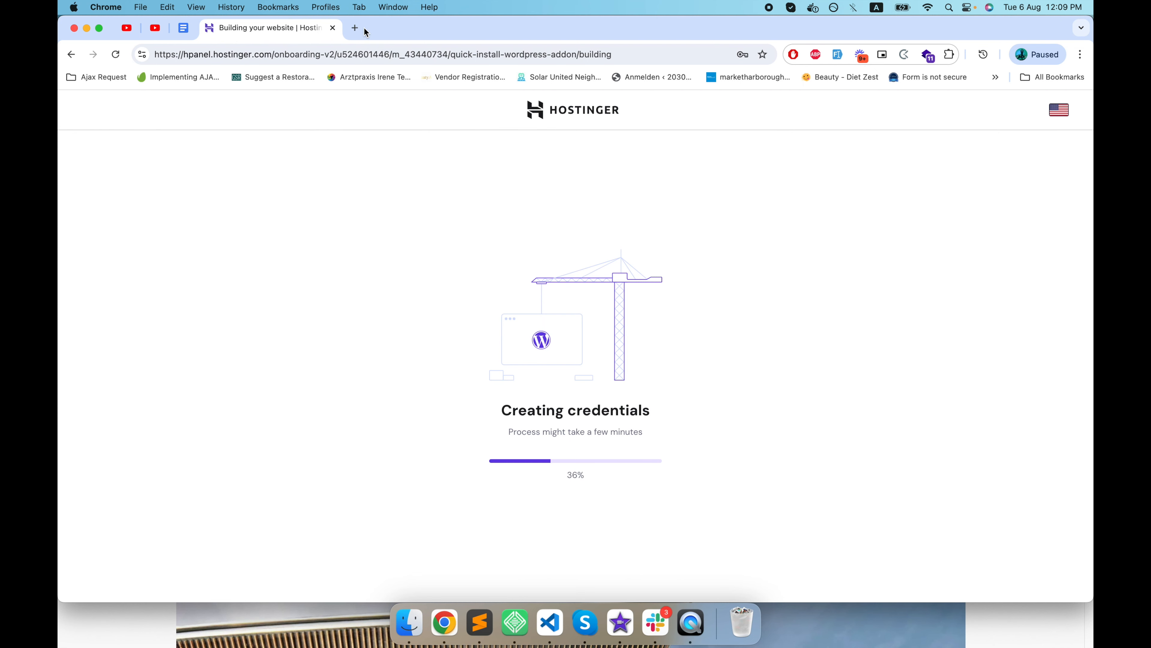
Open kitabonkahissab.in in a new browser tab to view the site.
click(355, 29)
text(kitabonkahissab.in)
key(Return)
Return to the Hostinger websites list and open the kitabonkahissab.in dashboard and its WordPress admin panel.
click(290, 28)
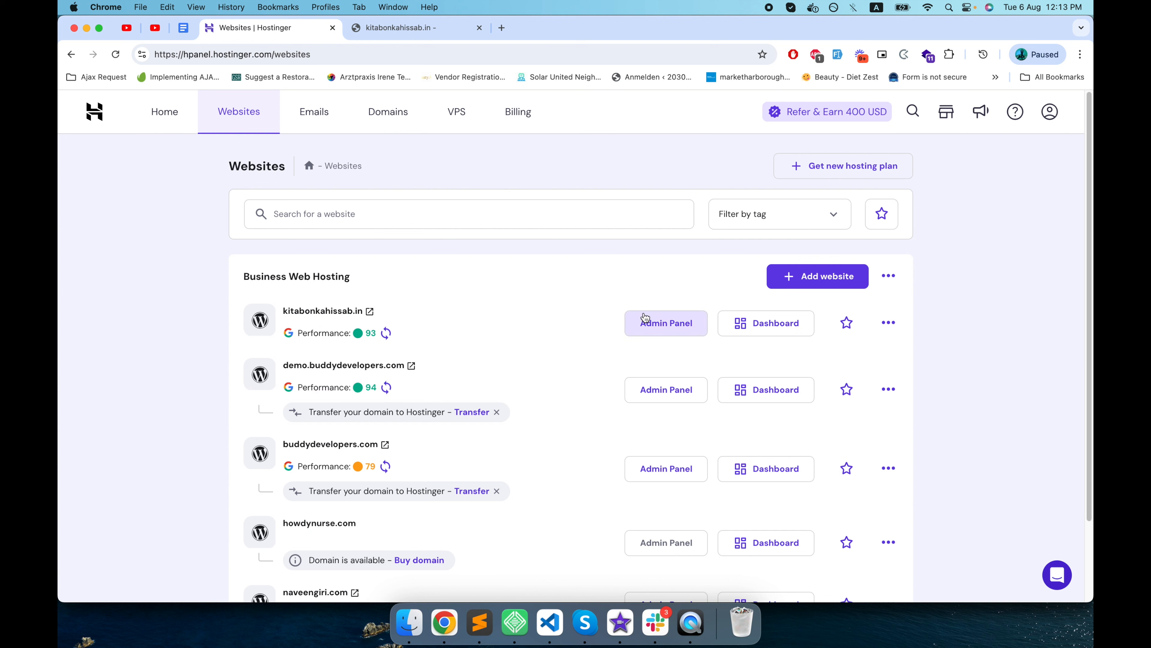
click(746, 322)
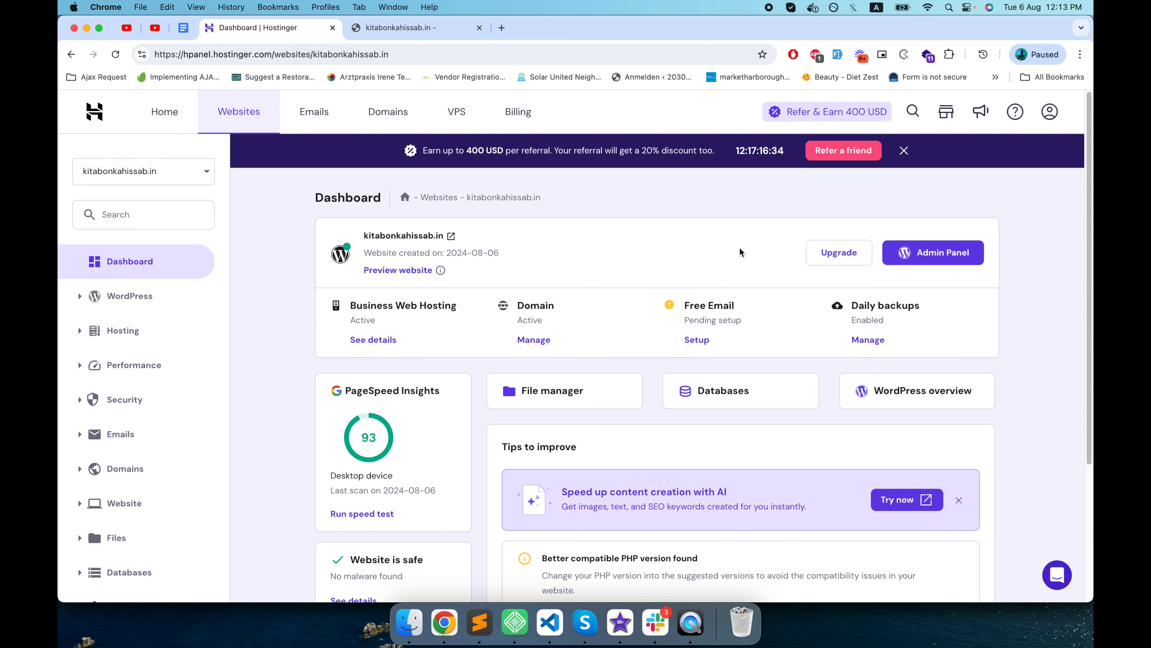
click(949, 257)
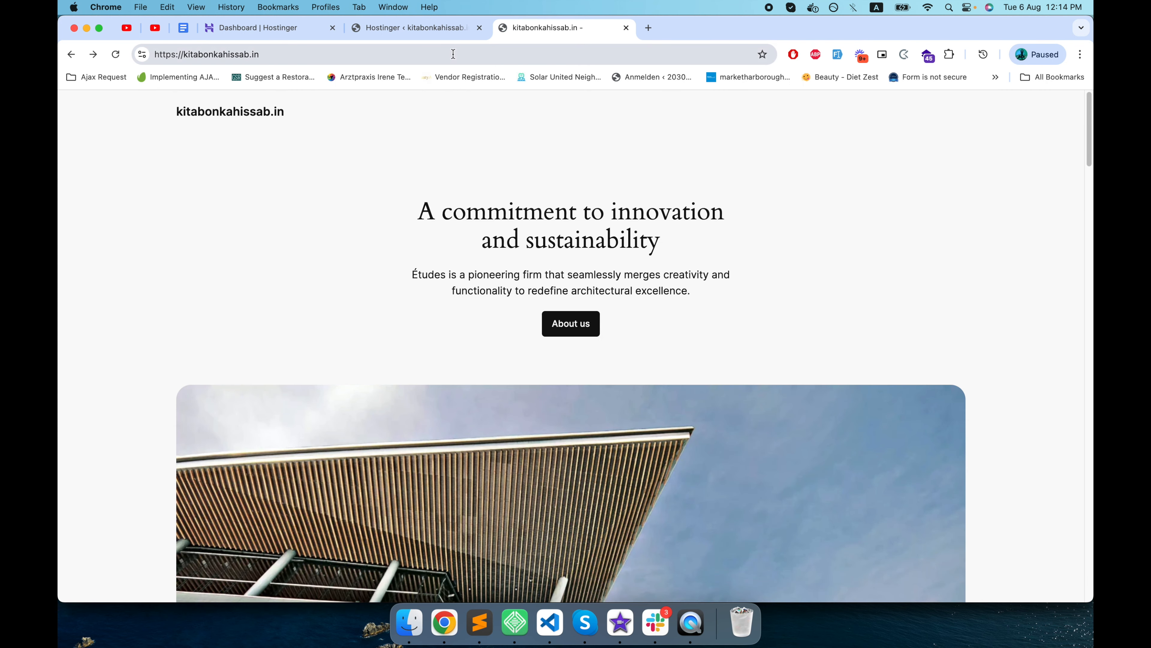
Open the WordPress admin directly through the site address kitabonkahissab.in/wp-admin.
click(453, 54)
click(463, 53)
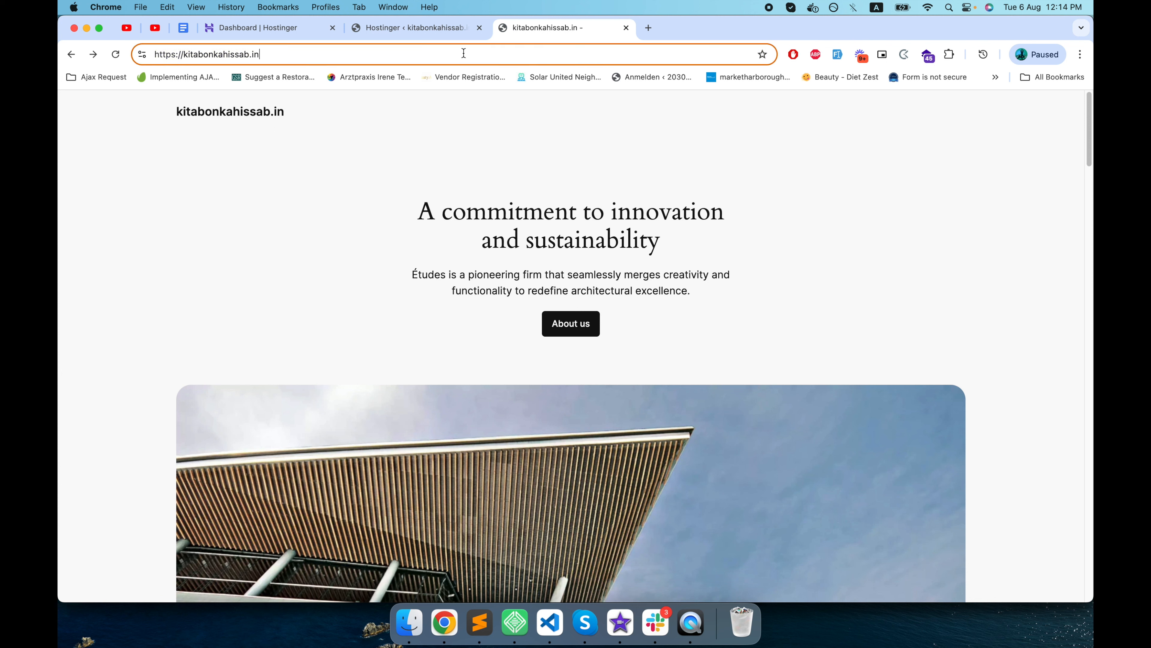
text(/wp-a)
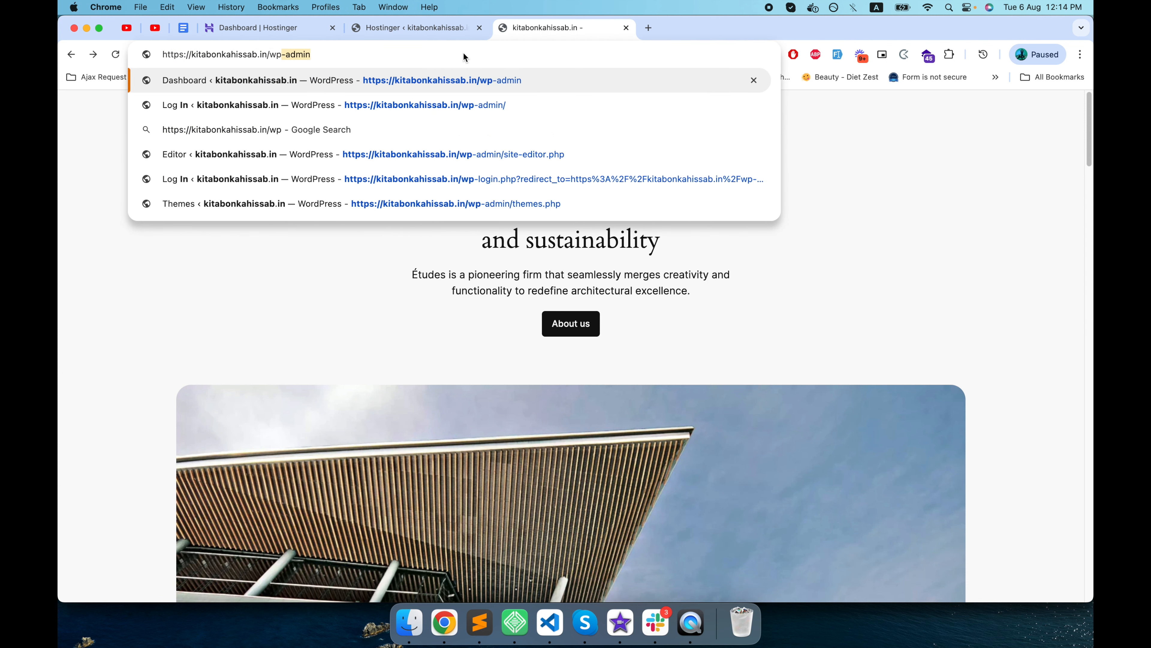
text(dmin)
key(Return)
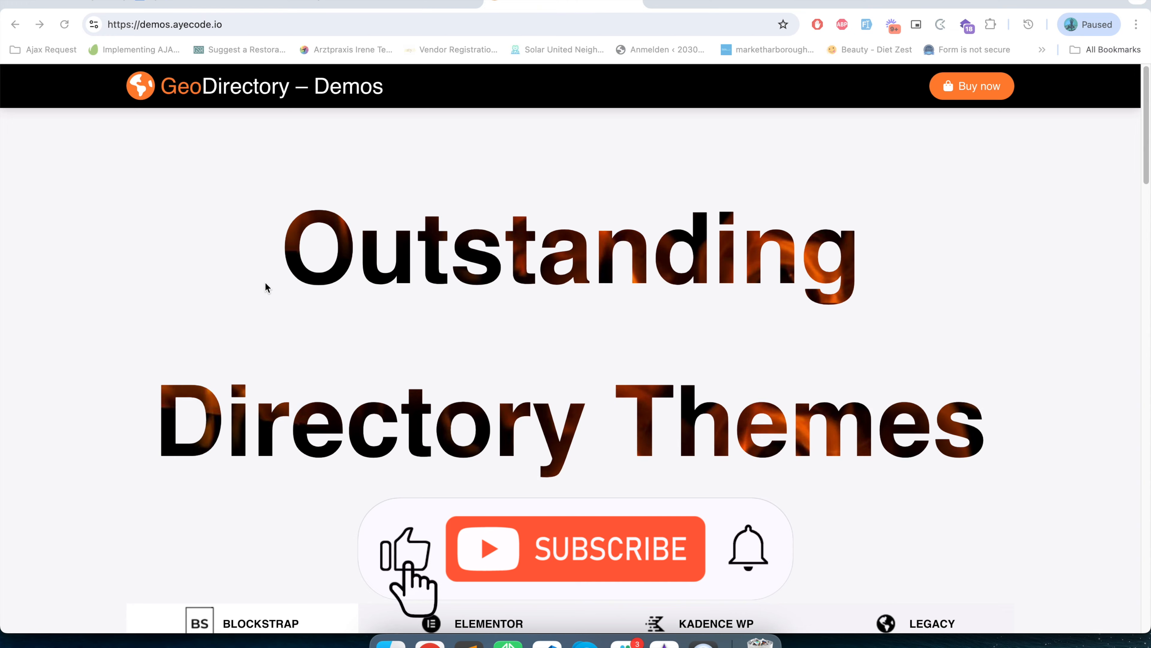
Examine the Blockstrap child themes on the GeoDirectory demos page.
scroll(268, 292, down, 8)
scroll(269, 297, down, 2)
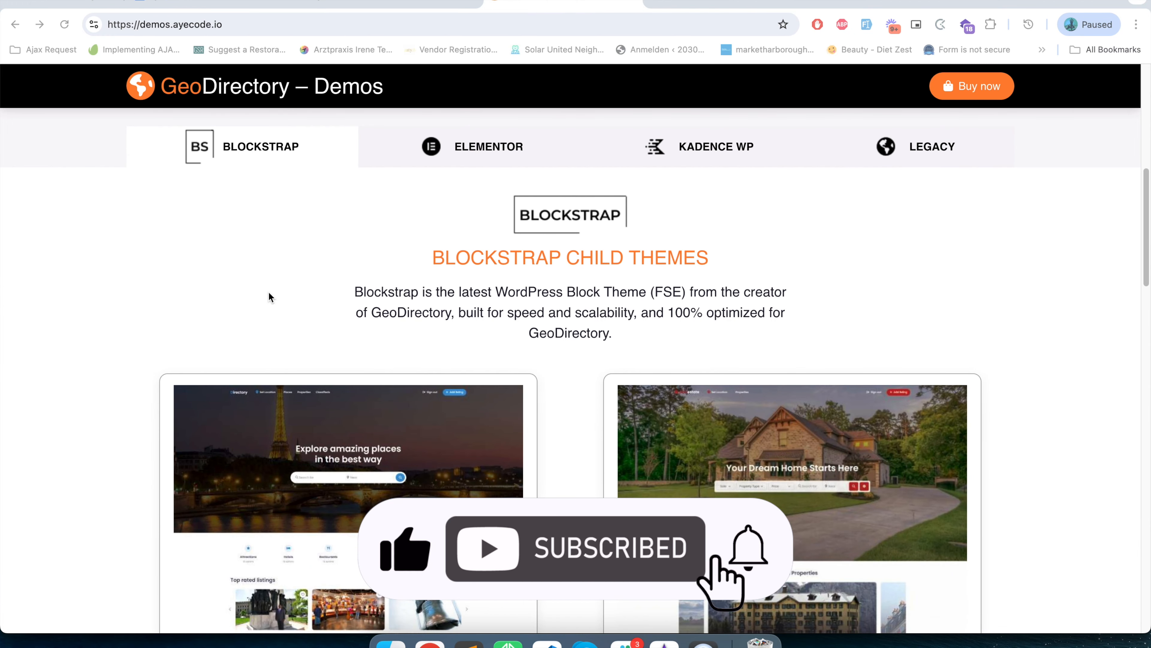
scroll(269, 297, up, 6)
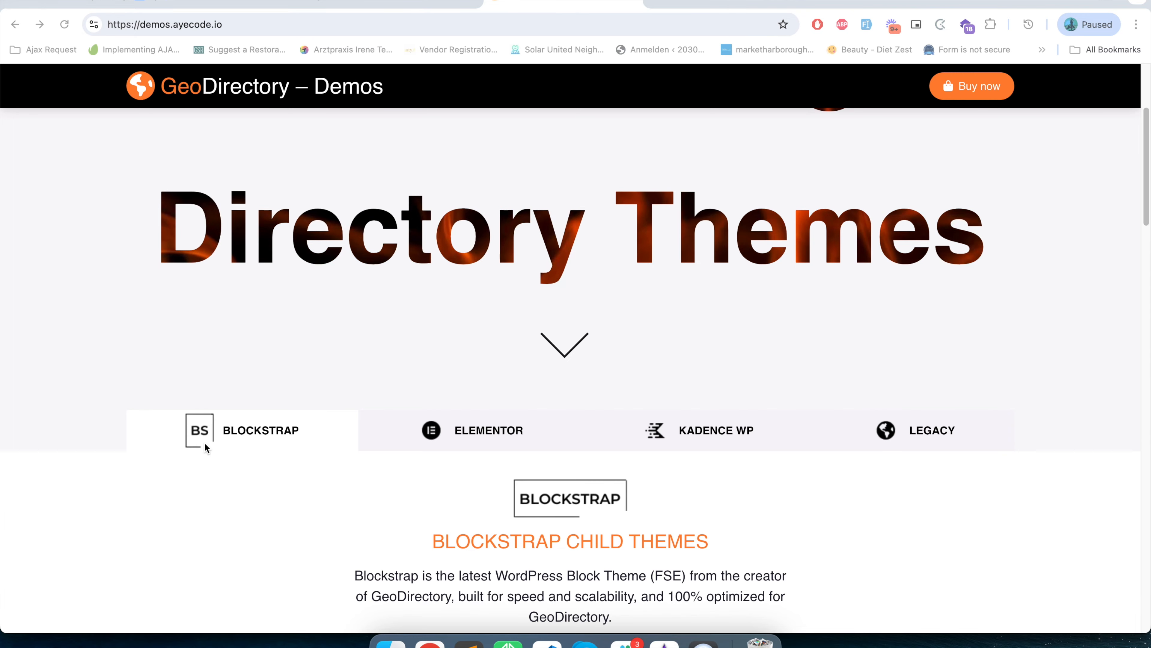
scroll(290, 529, down, 15)
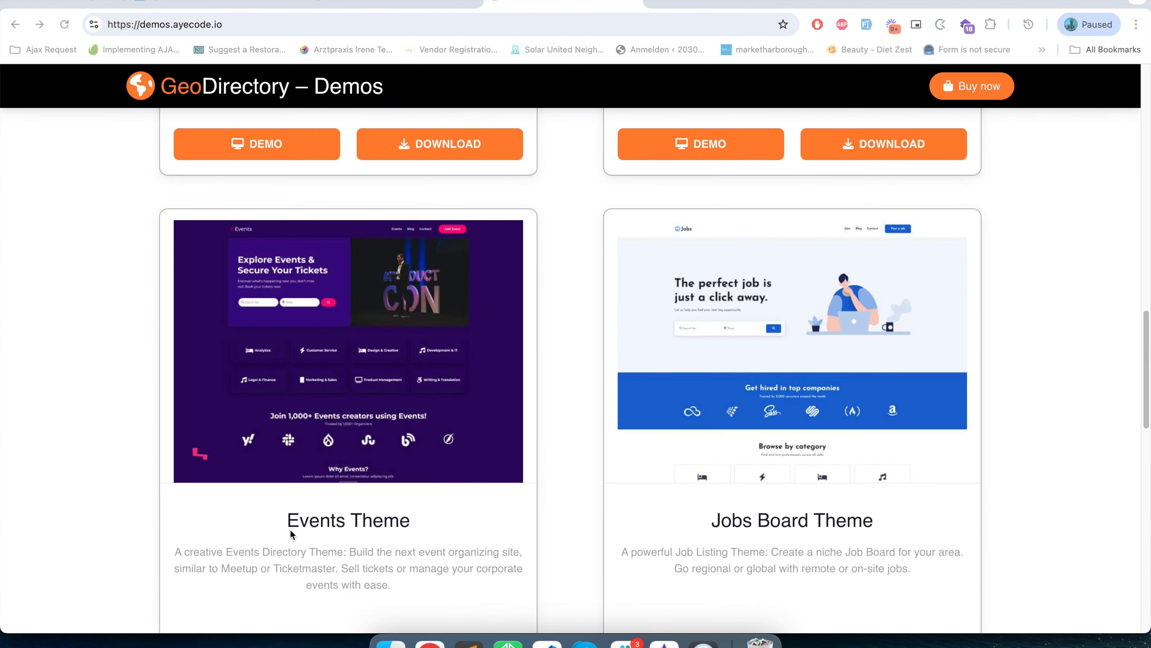
scroll(291, 534, down, 8)
scroll(291, 534, up, 20)
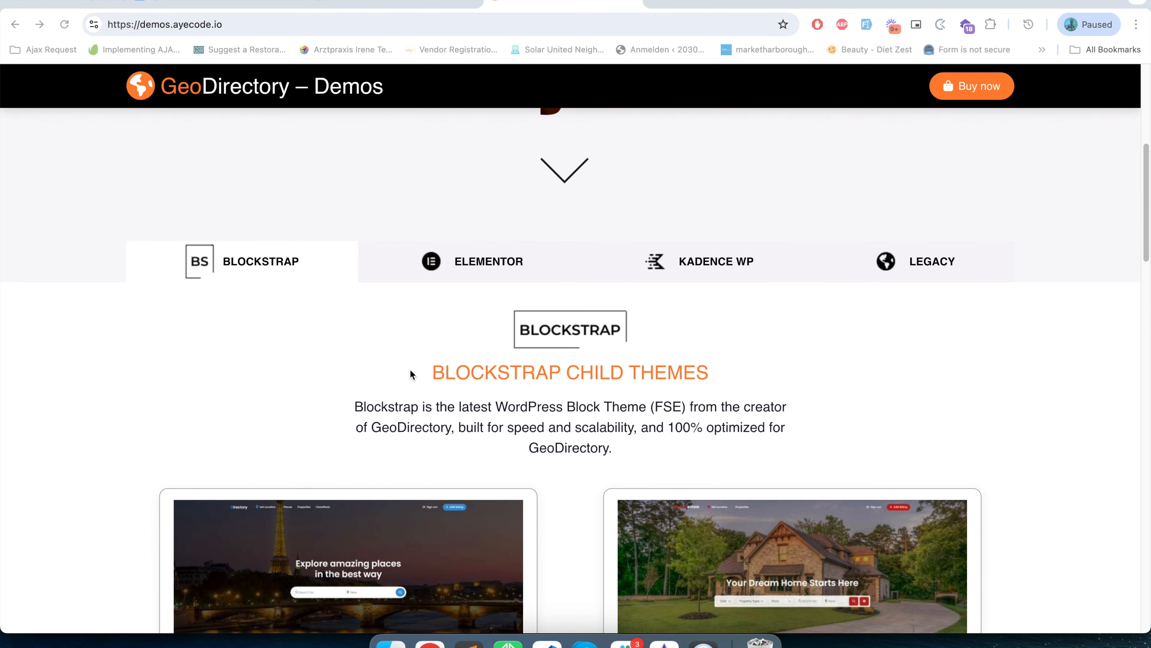
Examine the Elementor, Kadence WP and Legacy directory templates on the GeoDirectory demos page.
click(490, 267)
scroll(462, 310, down, 5)
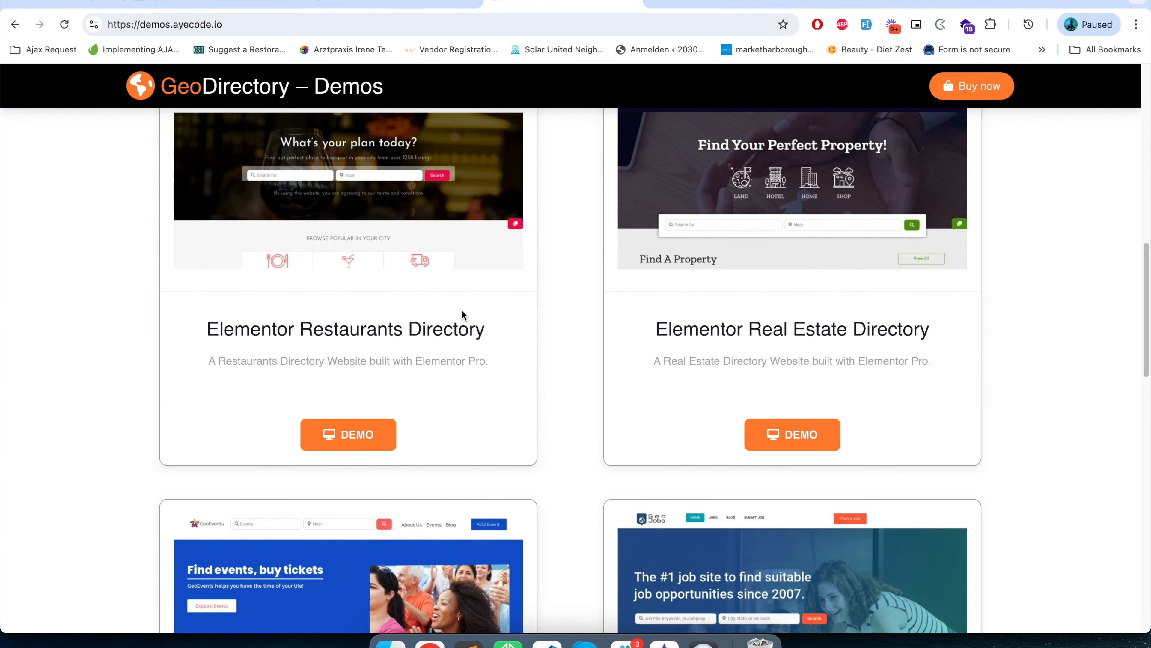
scroll(461, 310, down, 12)
scroll(462, 309, up, 20)
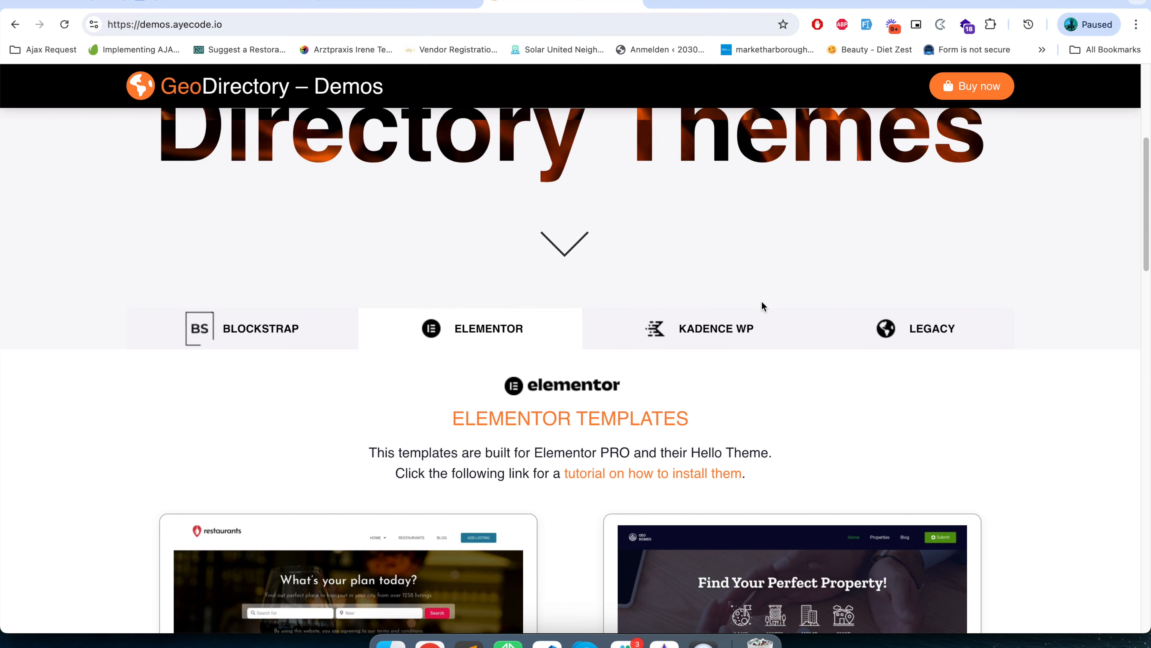
click(776, 326)
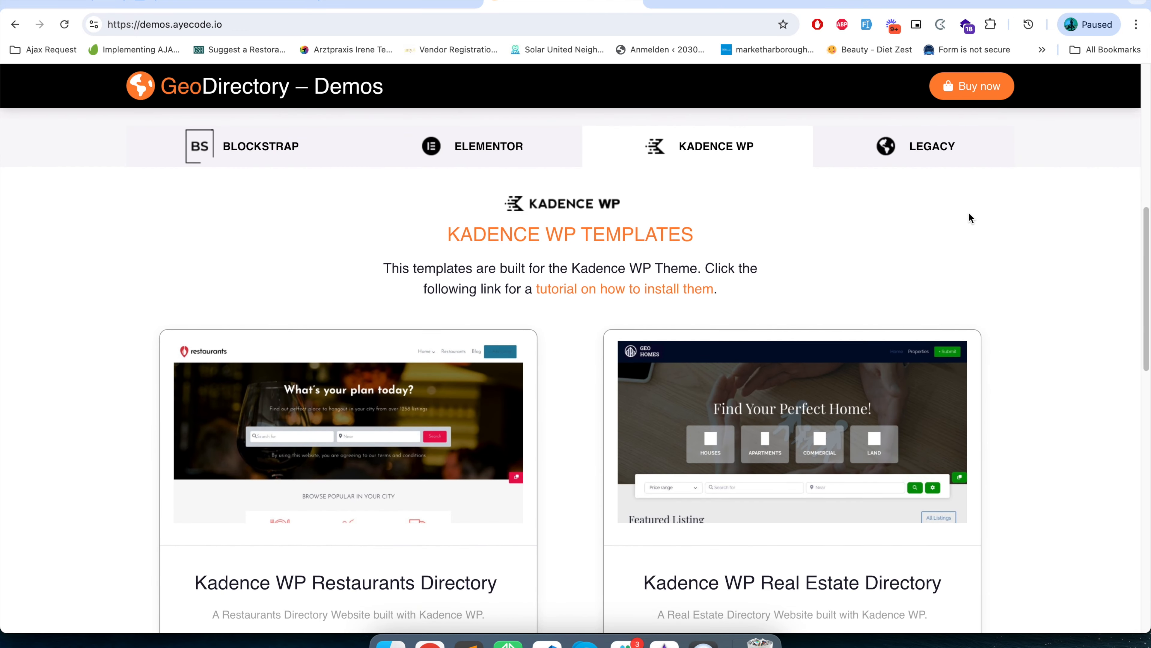
click(918, 148)
scroll(866, 467, down, 5)
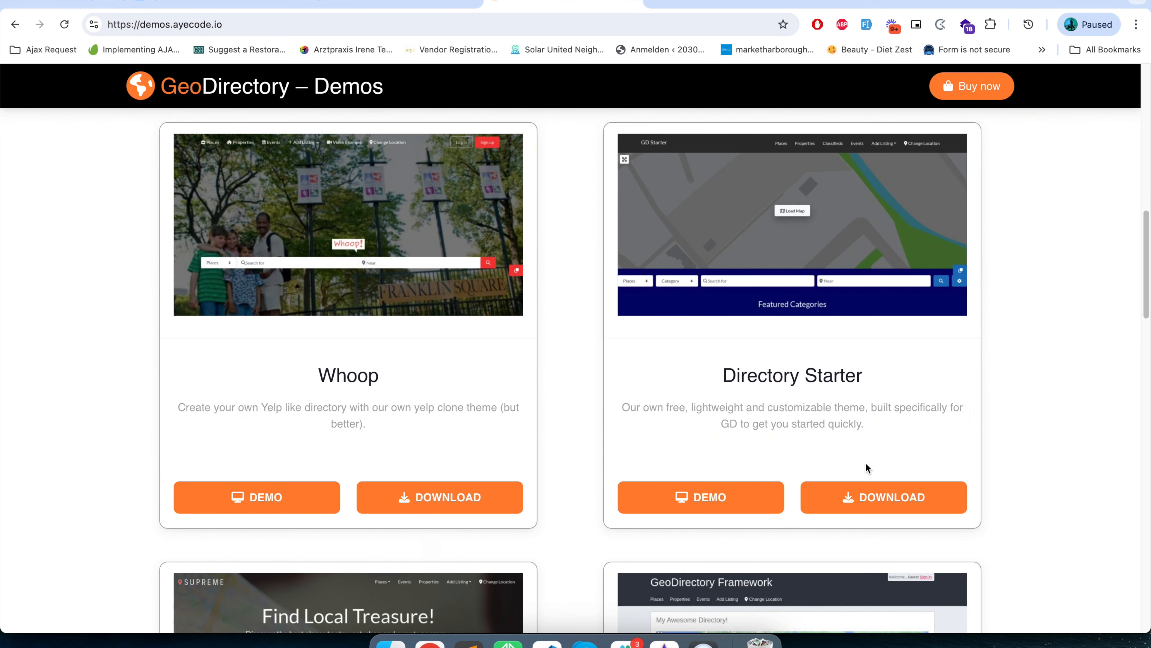
scroll(866, 467, down, 6)
scroll(866, 461, up, 12)
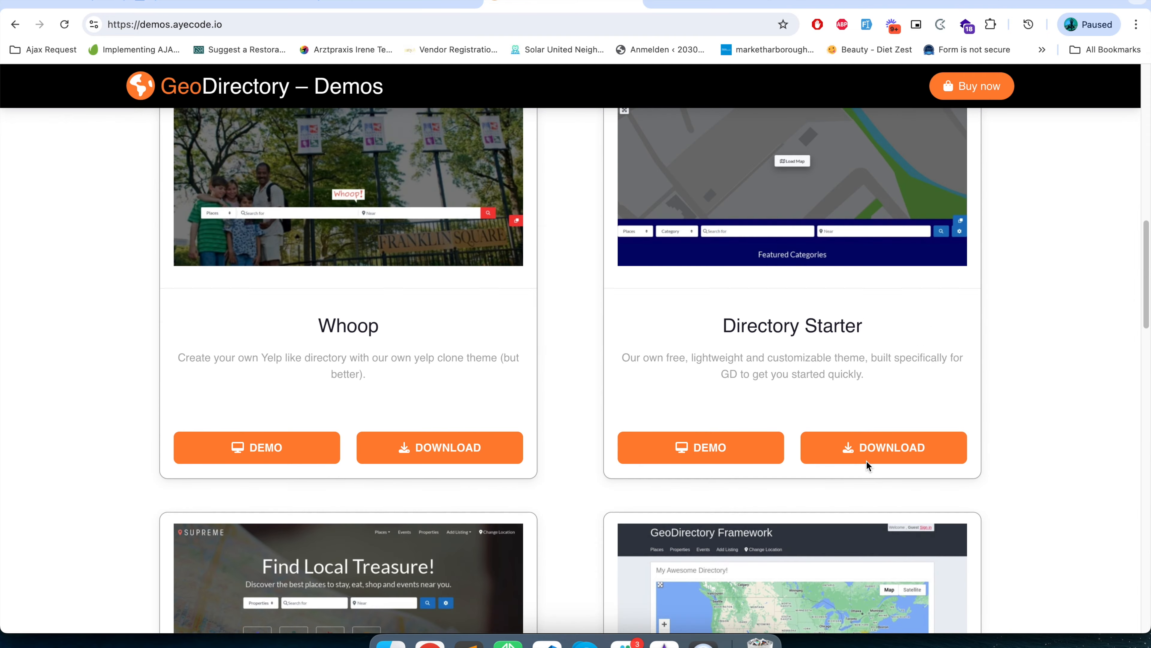
Return to the Blockstrap child themes on the GeoDirectory demos page and examine the Directory Theme entry.
scroll(499, 467, down, 2)
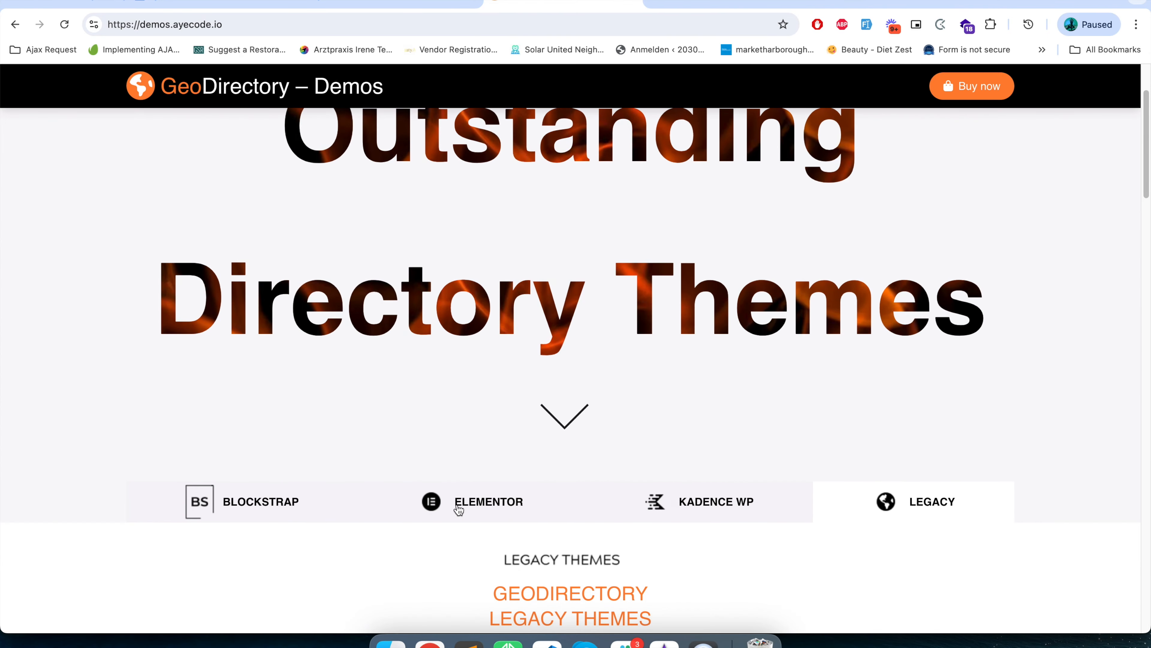
click(275, 496)
scroll(299, 386, down, 12)
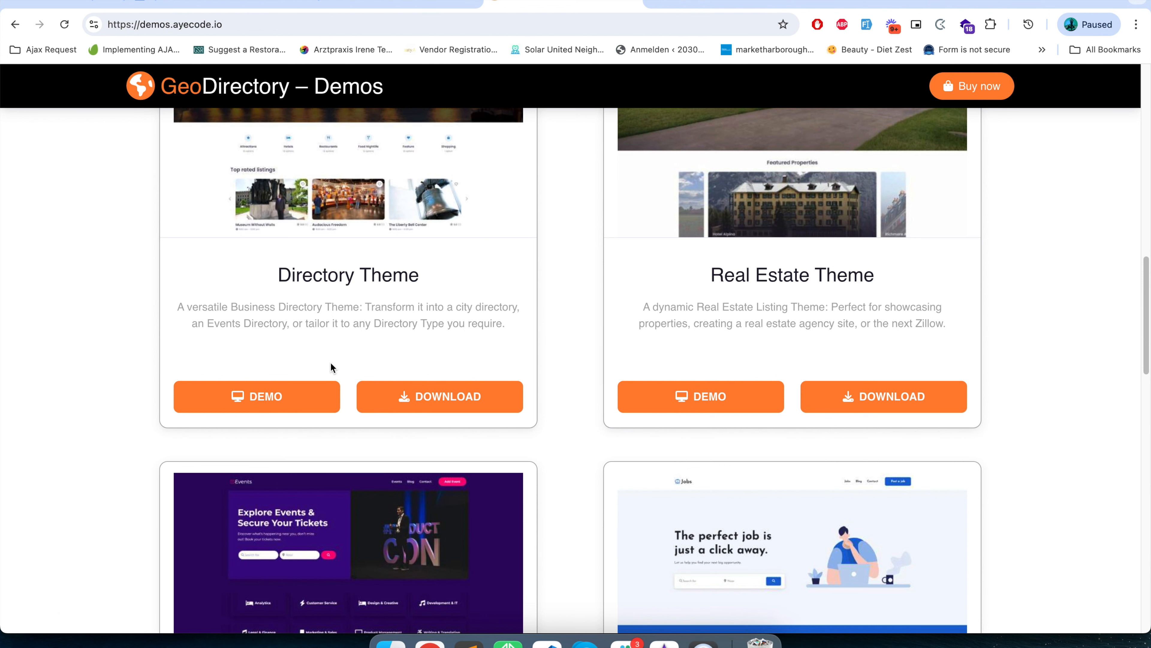
scroll(330, 367, up, 5)
double_click(272, 530)
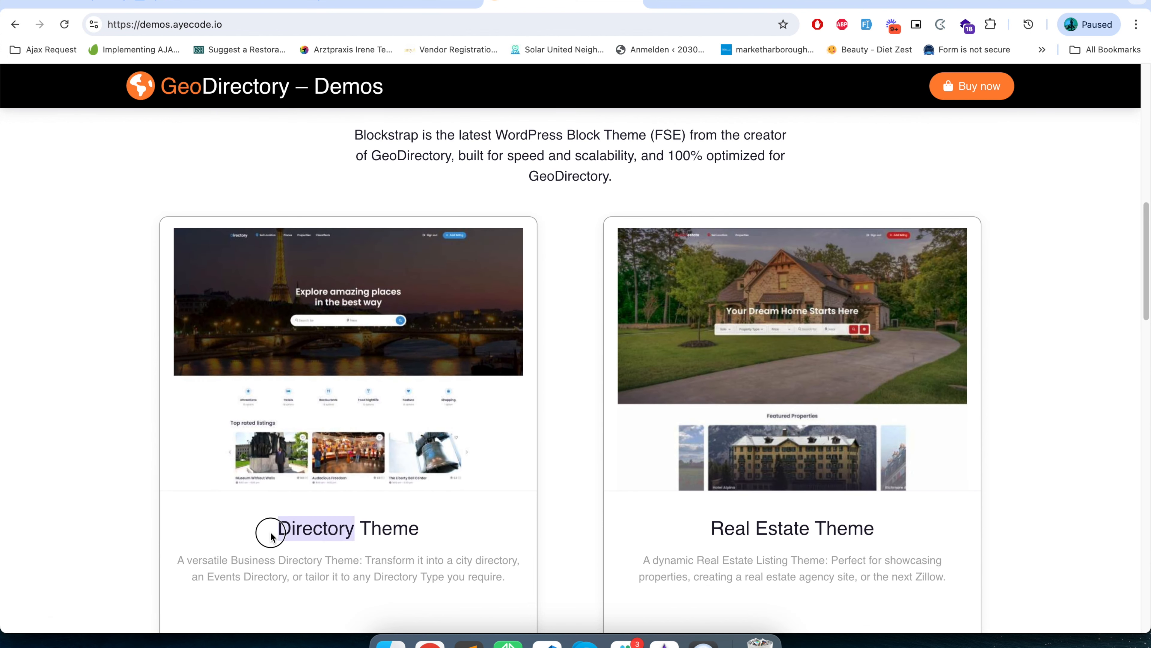
triple_click(271, 535)
scroll(303, 529, up, 6)
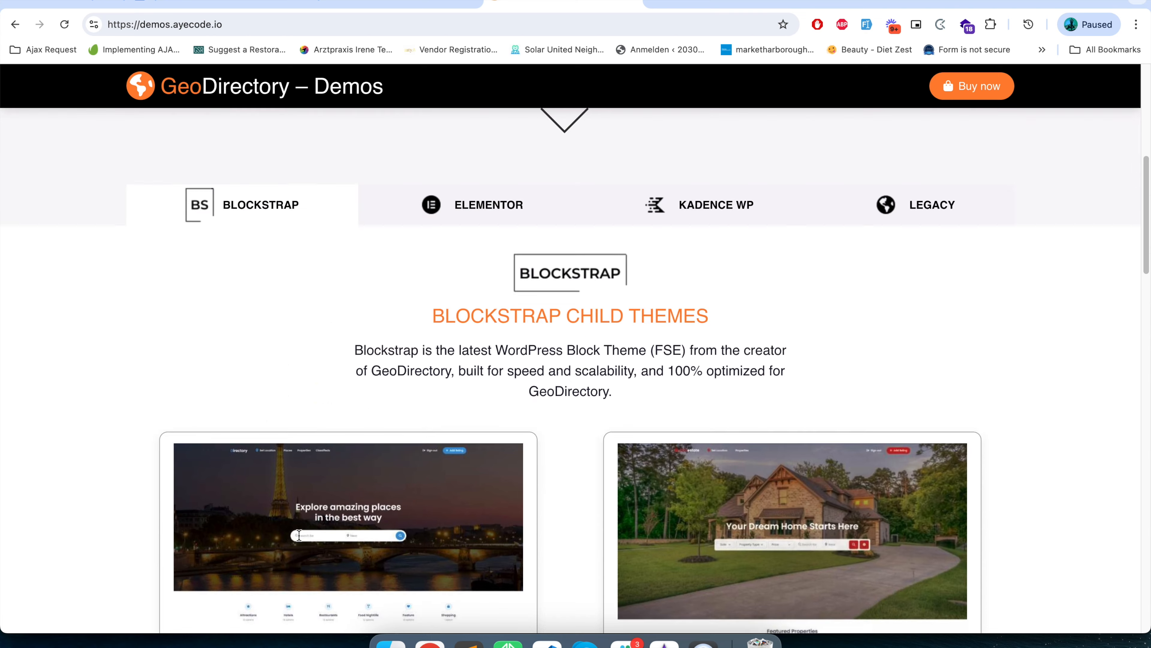
scroll(391, 538, down, 6)
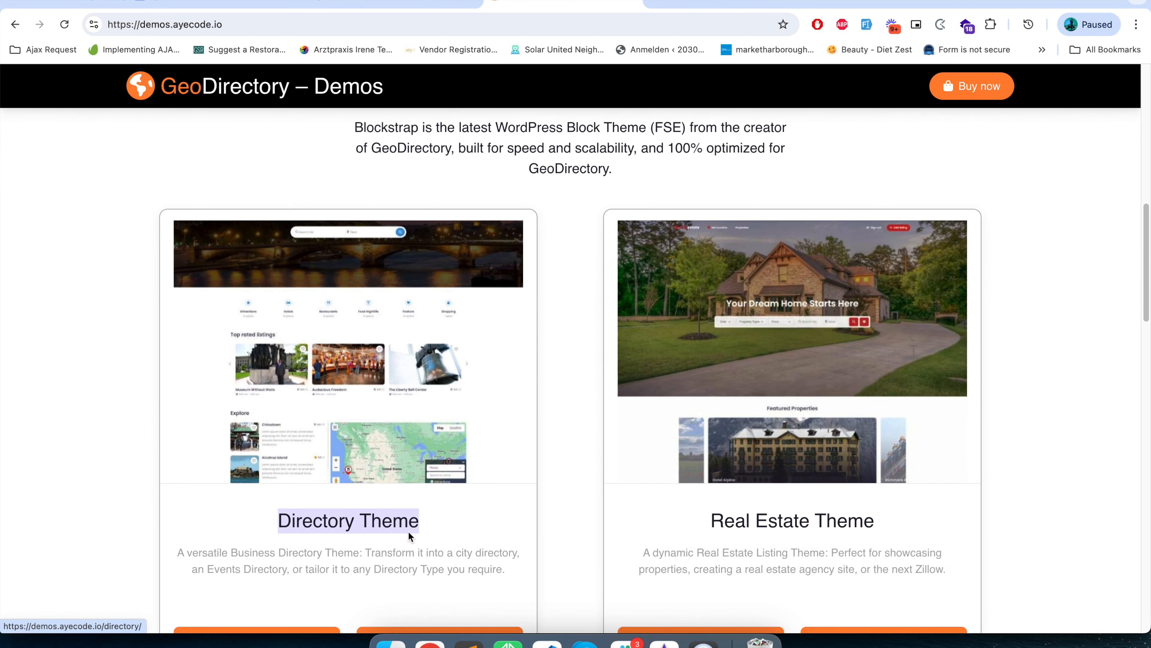
scroll(548, 609, down, 3)
scroll(525, 609, up, 3)
scroll(524, 609, down, 4)
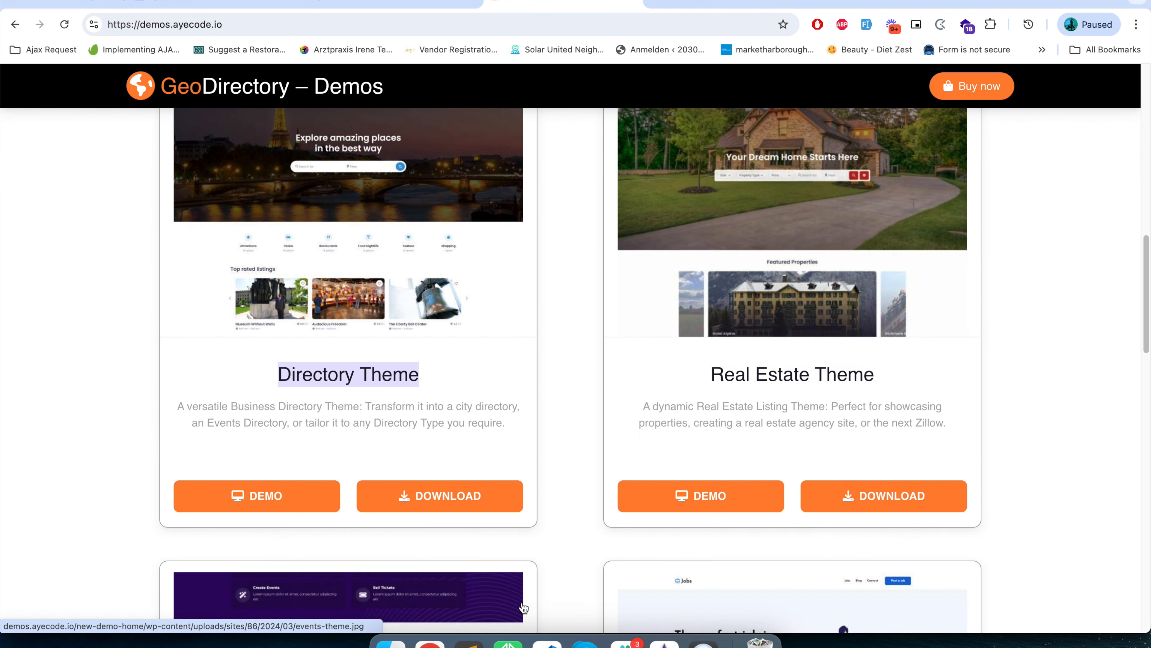
Examine the Real Estate, Events and Jobs Board themes among the Blockstrap child themes.
double_click(738, 379)
triple_click(738, 378)
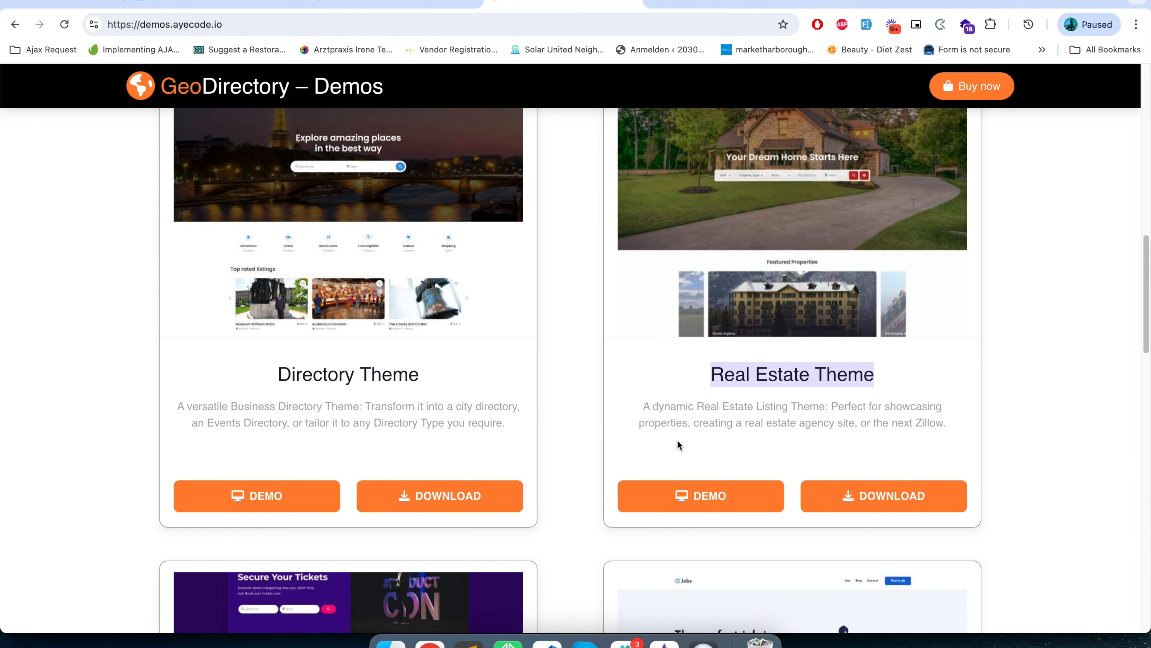
scroll(686, 429, down, 9)
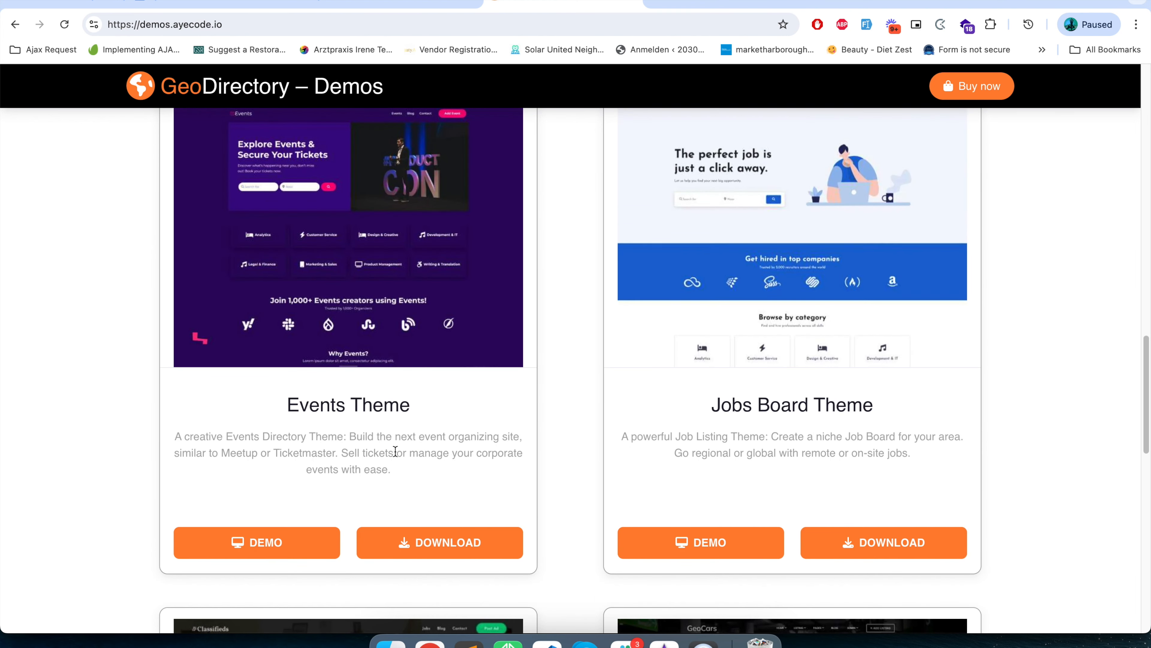
triple_click(381, 403)
triple_click(745, 402)
scroll(661, 537, down, 5)
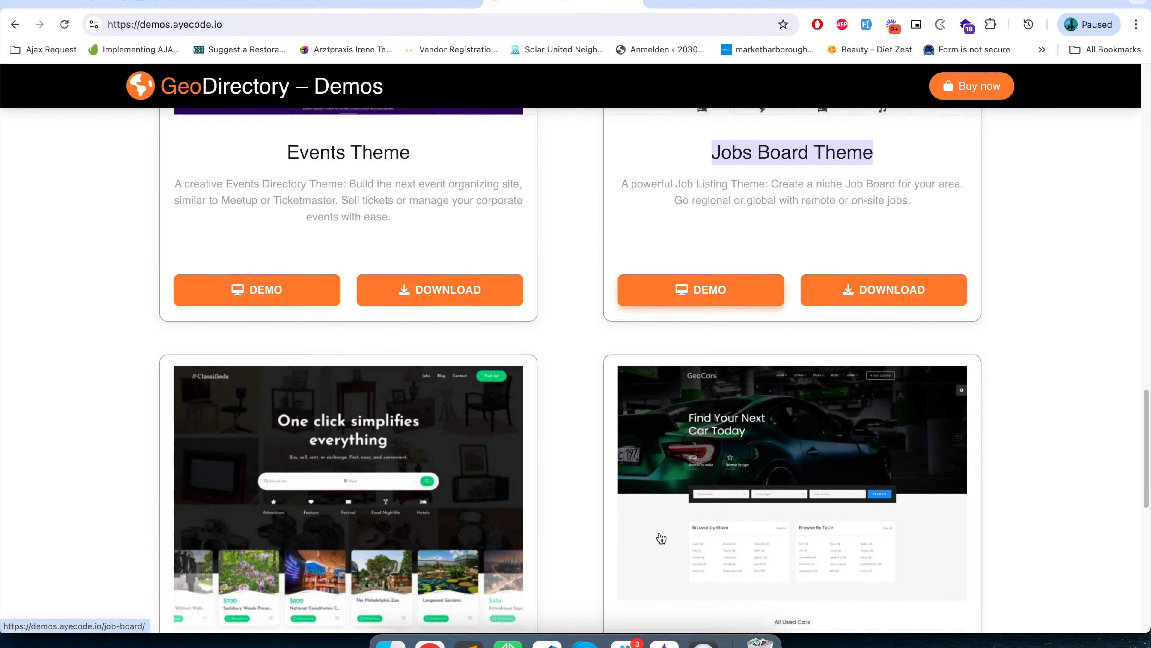
scroll(661, 538, up, 2)
scroll(657, 537, up, 15)
scroll(356, 453, up, 6)
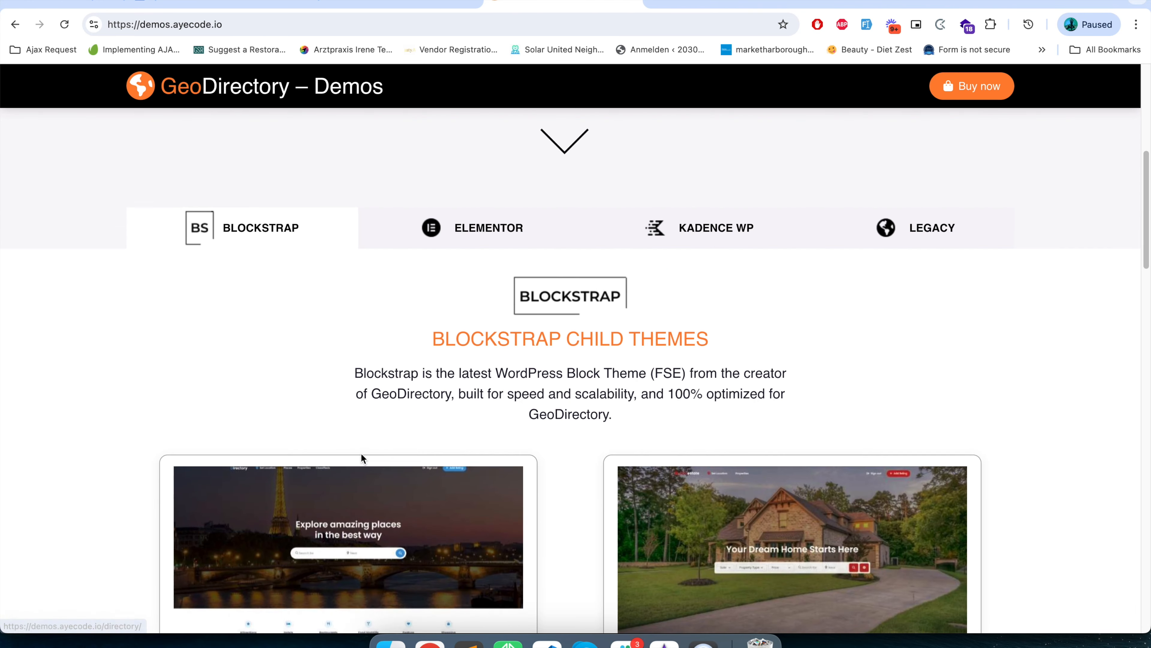
Open the Directory Theme's live demo and examine its homepage from the search header down to the footer.
scroll(360, 454, down, 6)
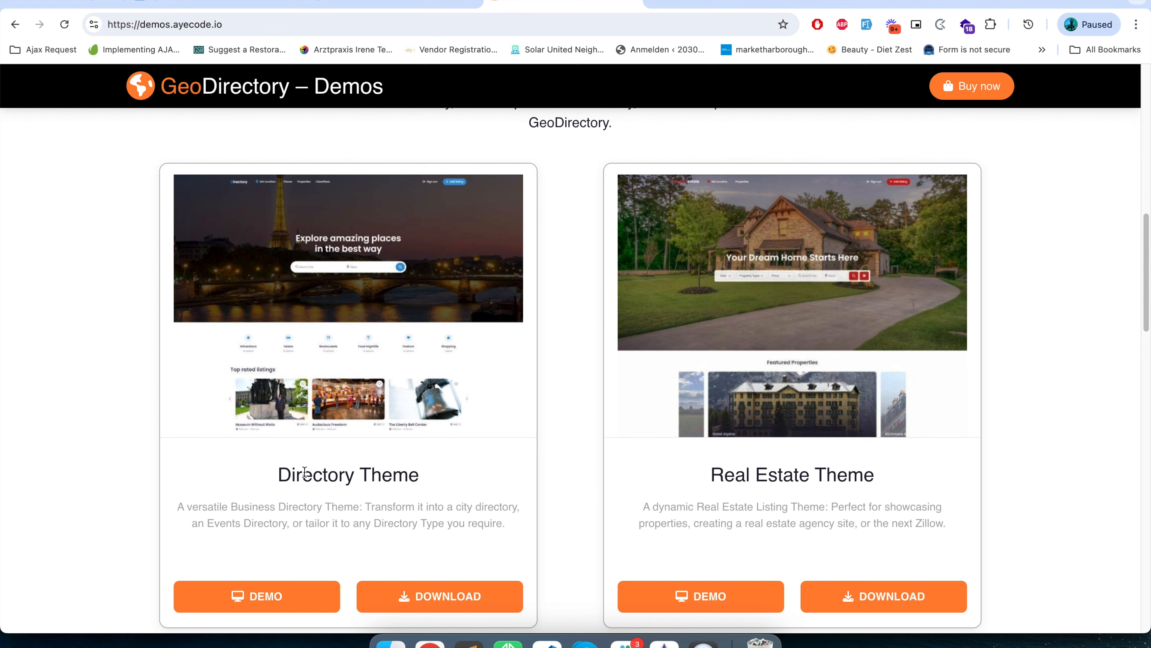
scroll(299, 477, up, 5)
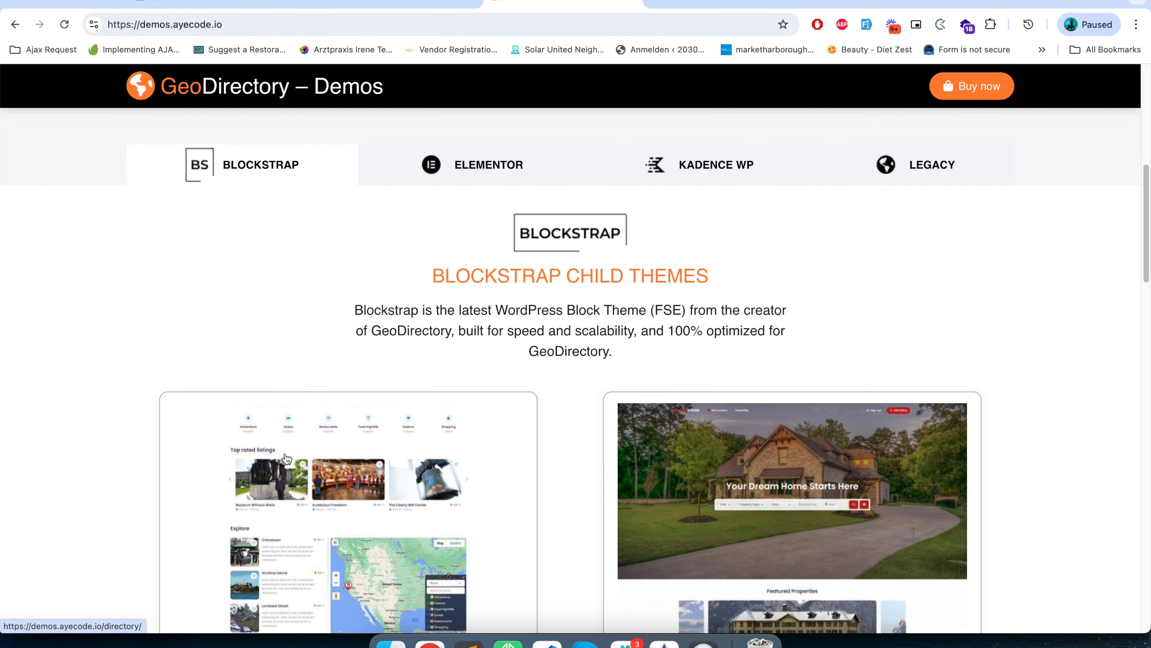
scroll(279, 240, down, 11)
scroll(290, 281, up, 3)
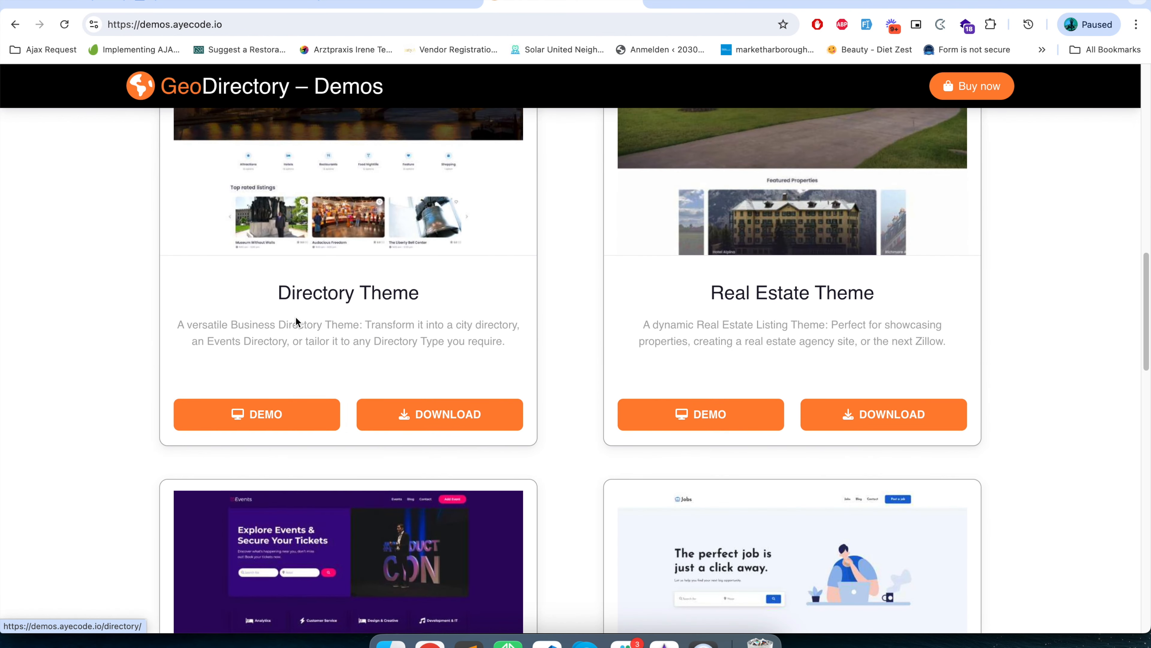
scroll(371, 311, up, 2)
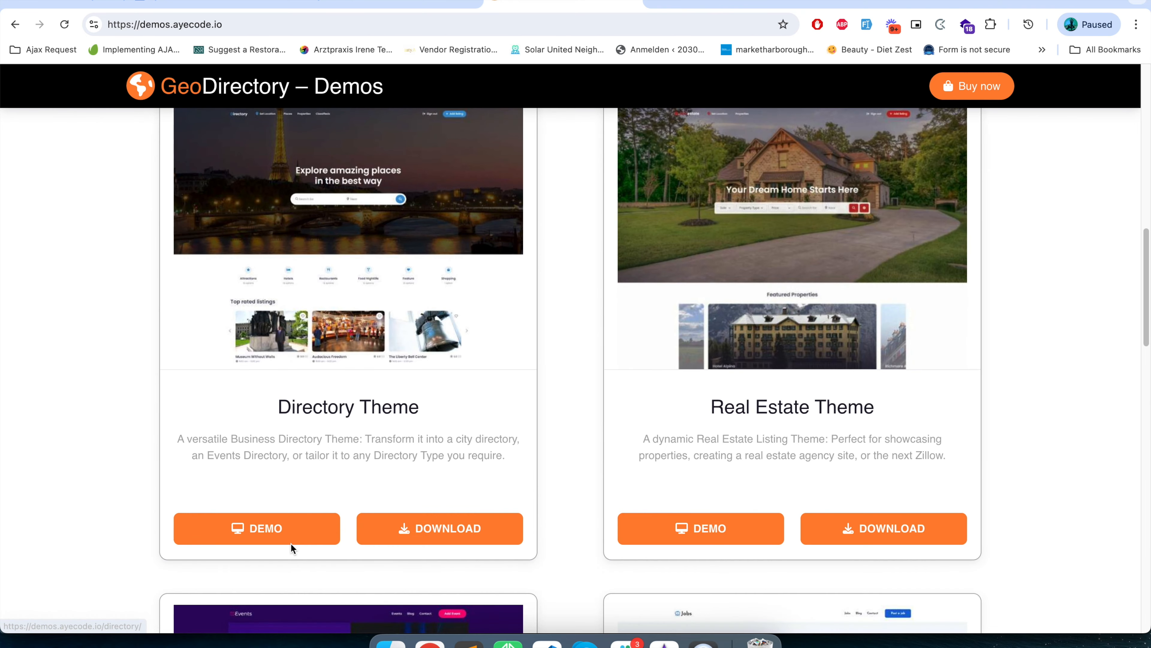
click(268, 528)
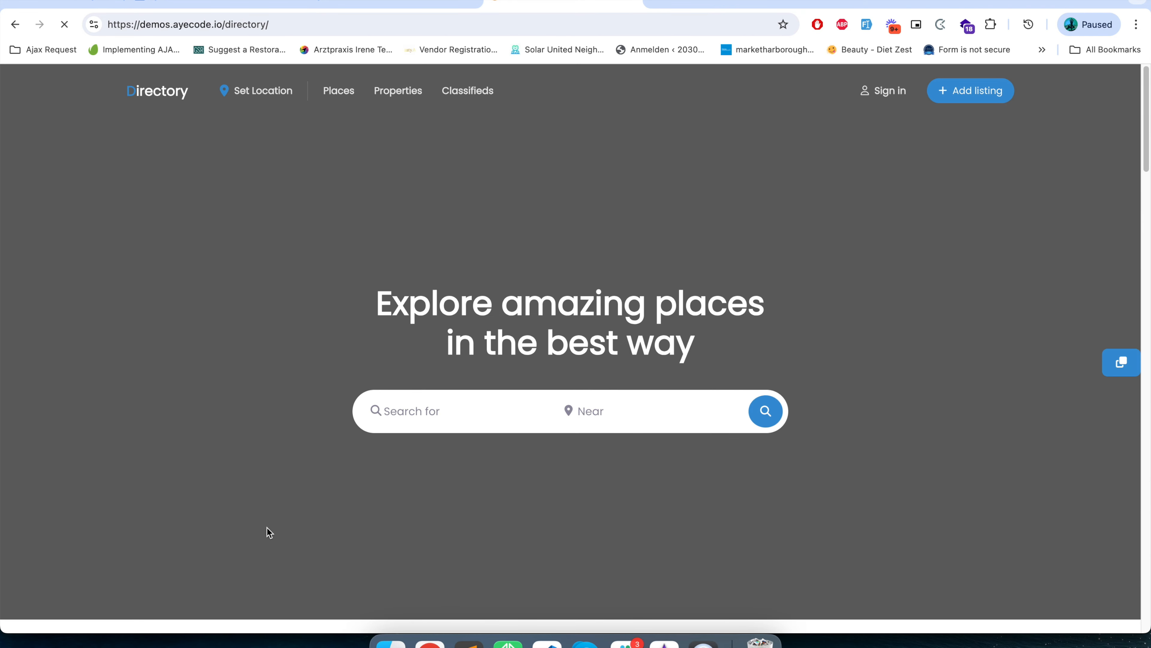
scroll(267, 528, down, 8)
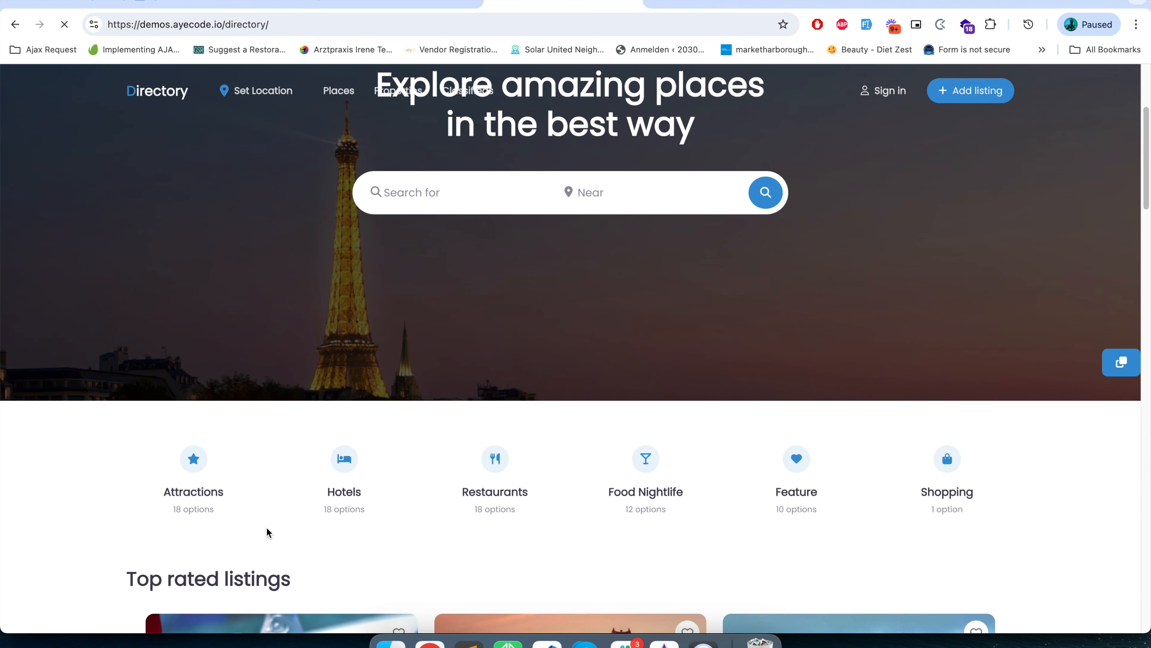
scroll(266, 527, down, 5)
scroll(266, 527, down, 3)
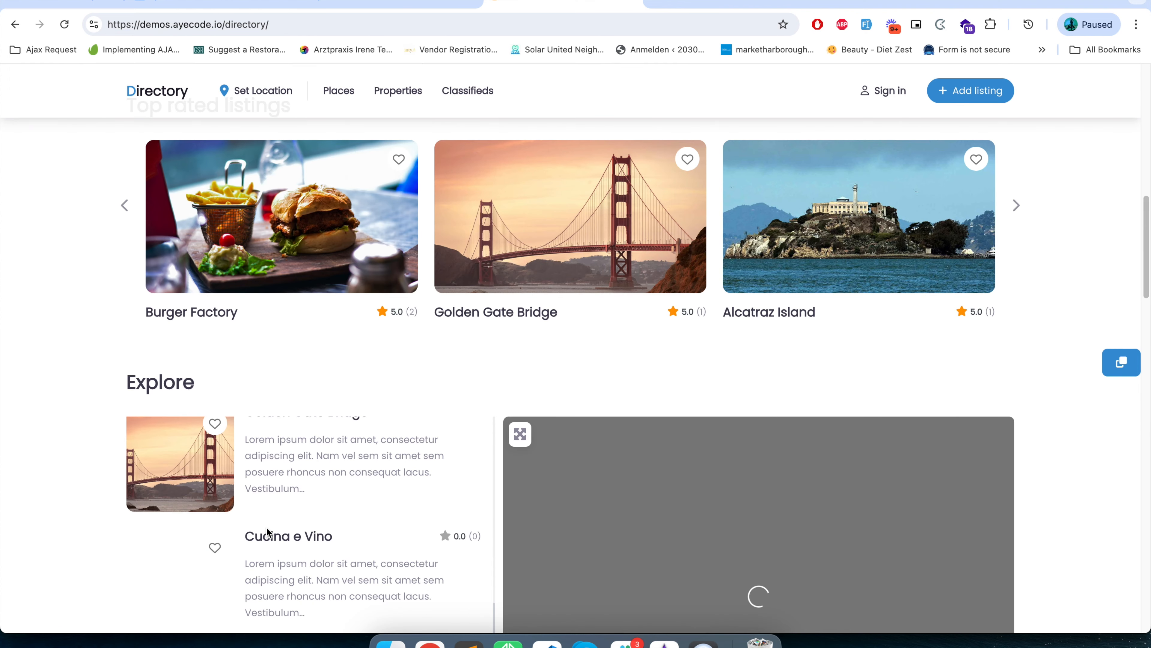
scroll(442, 522, down, 15)
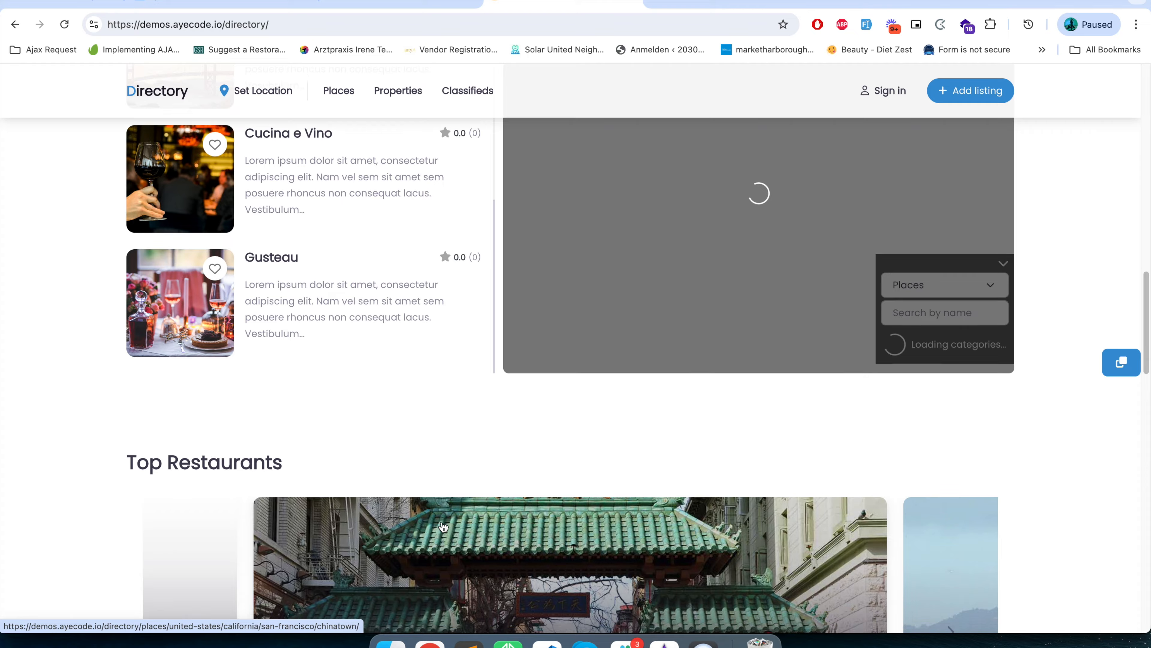
scroll(441, 521, down, 10)
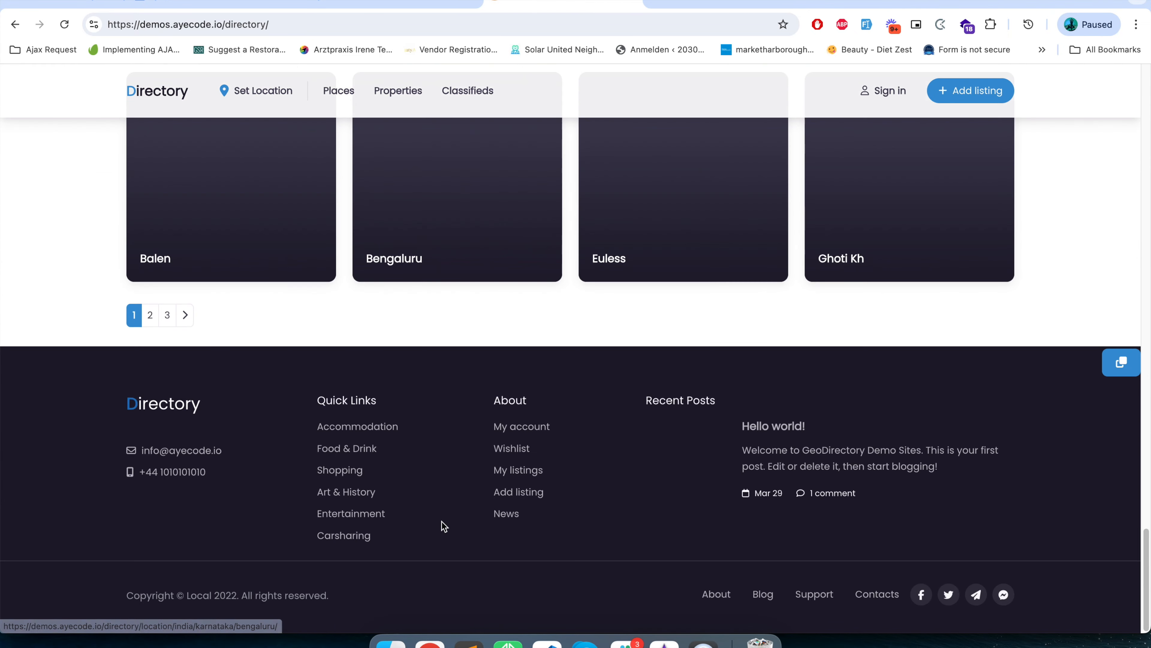
scroll(444, 527, up, 20)
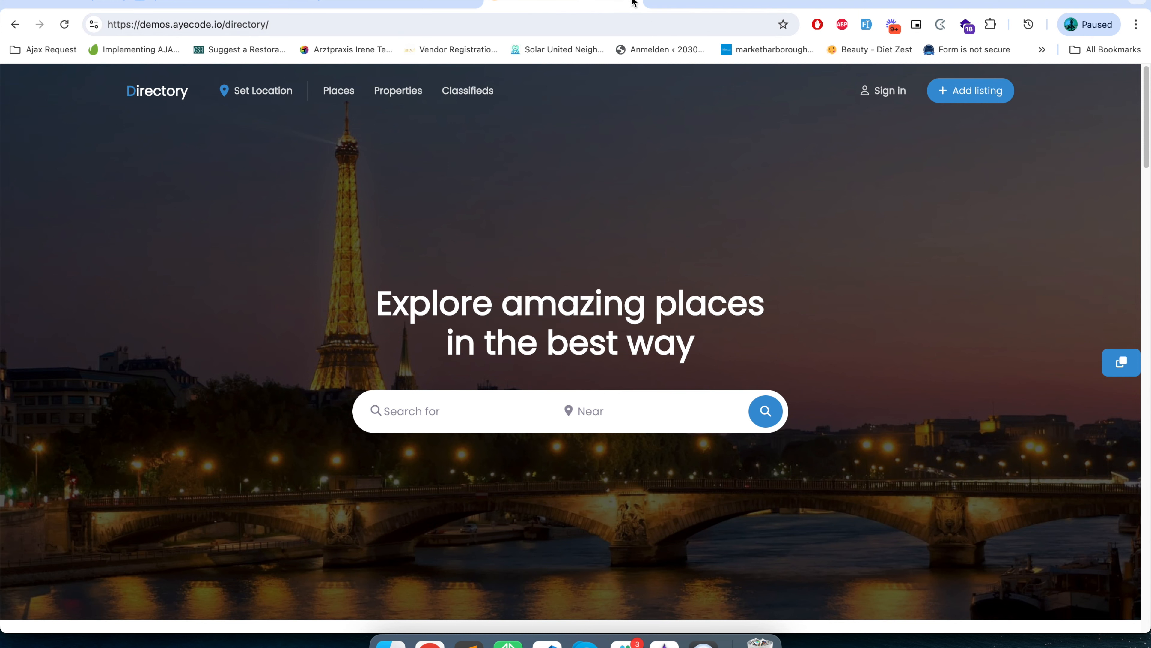
Switch back to the kitabonkahissab.in WordPress admin and search the catalogue of new themes for "Directory".
click(463, 5)
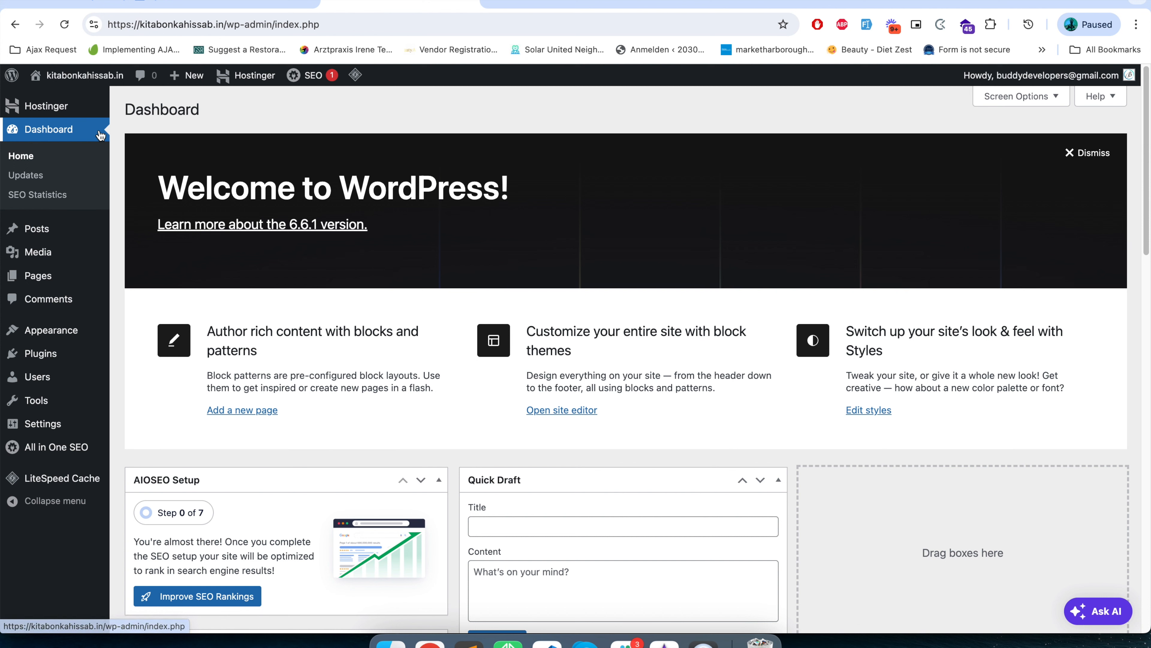
mouse_move(31, 329)
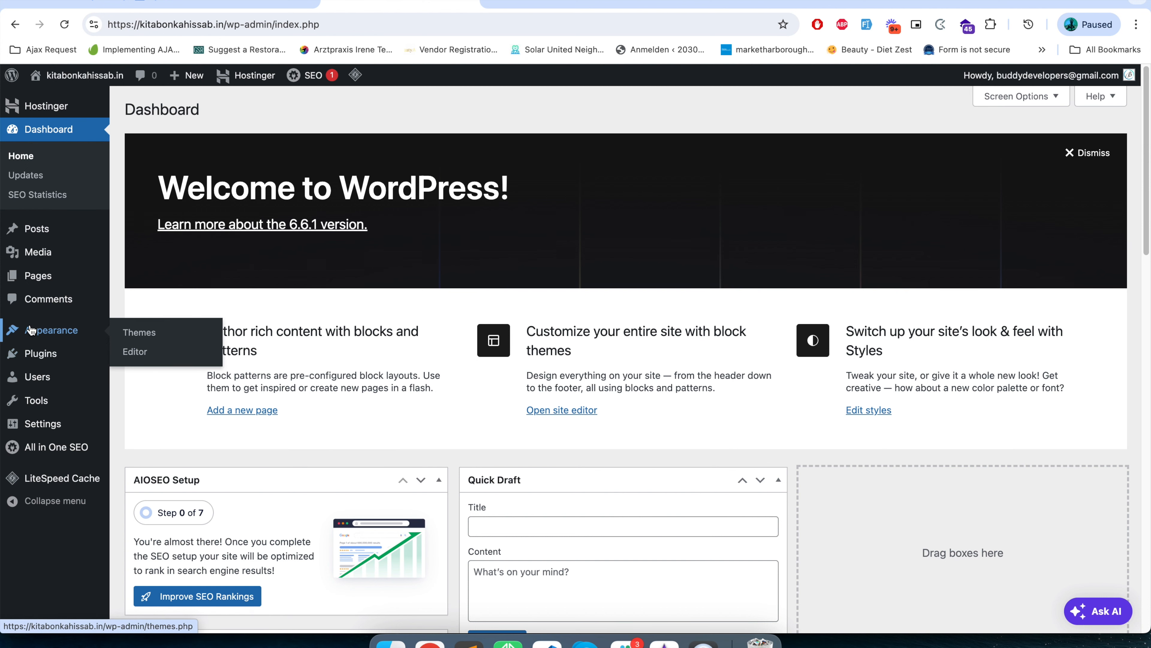
click(149, 334)
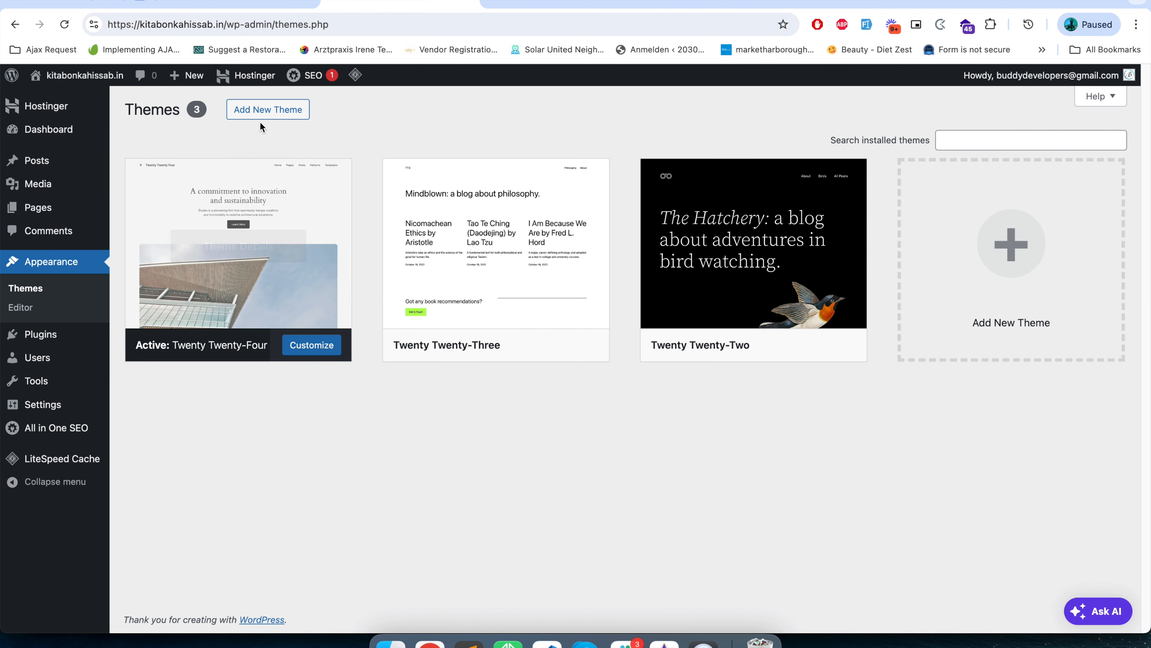
click(263, 116)
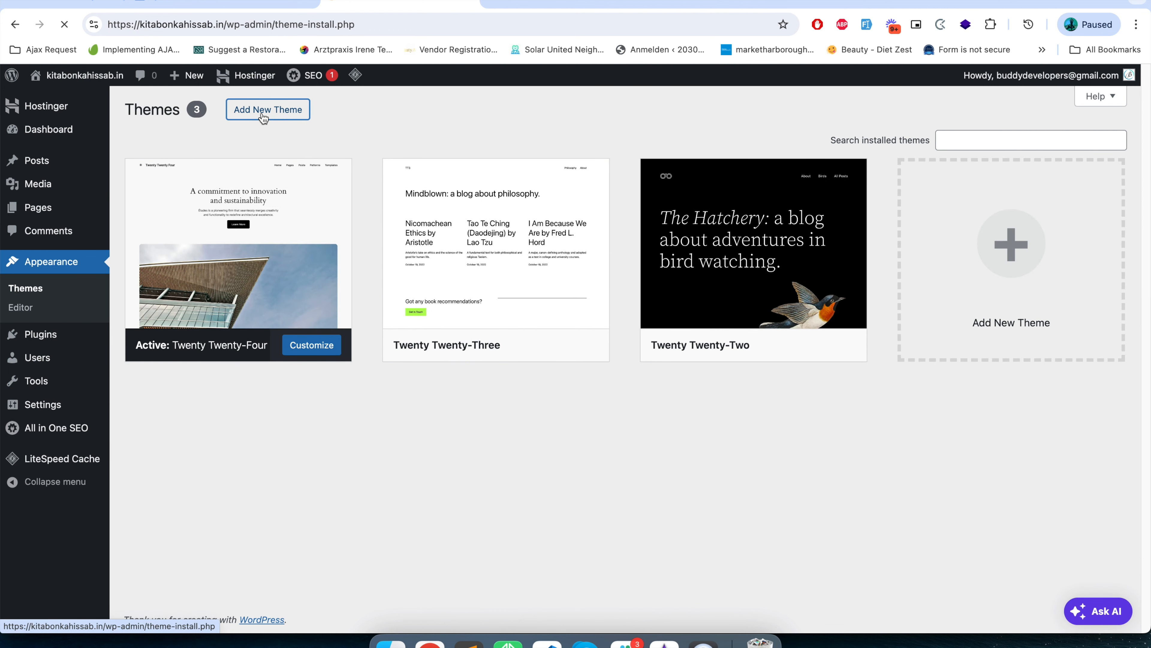
click(973, 145)
text(D)
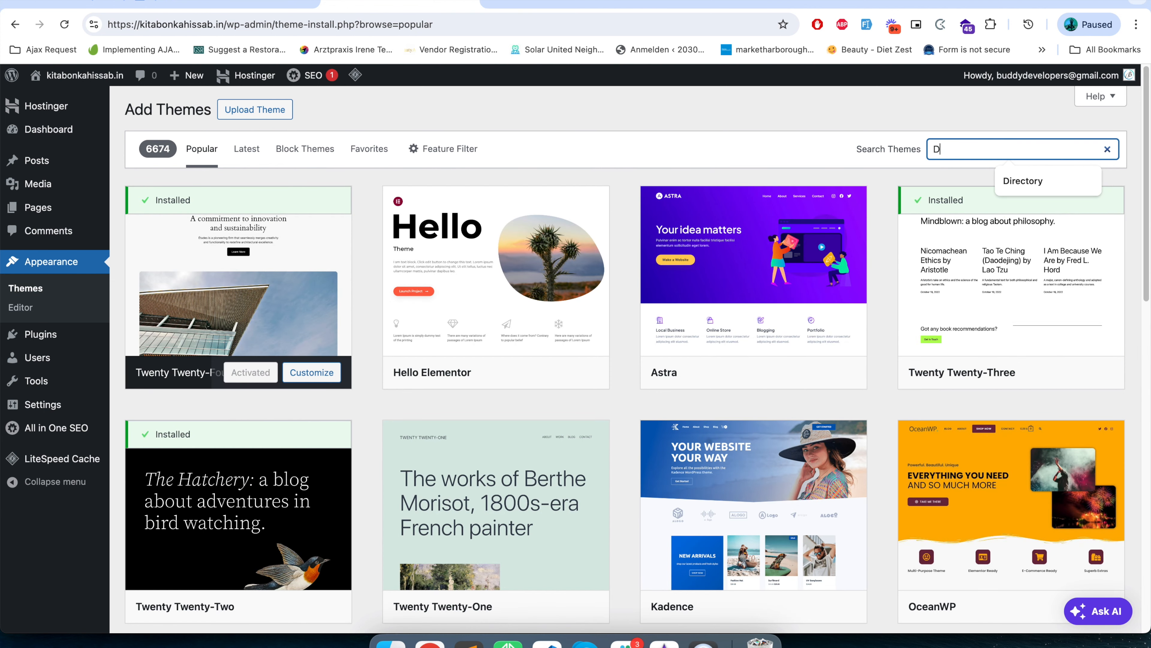
text(irectory)
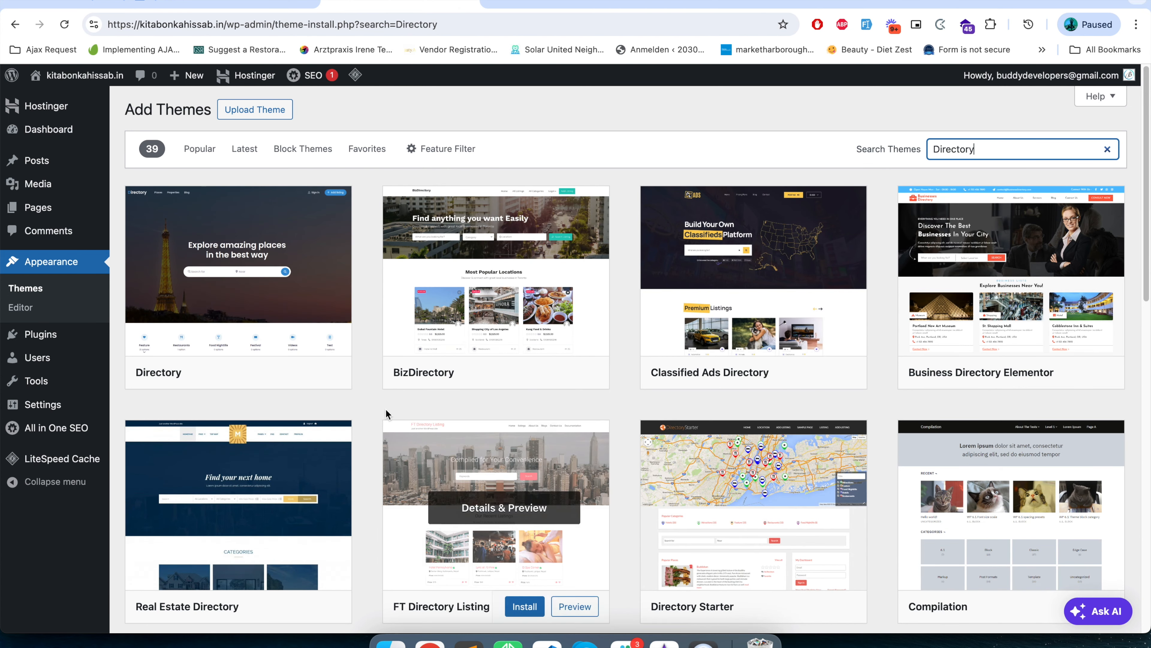
Install the Directory theme by AyeCode from the search results and activate it on the site.
click(259, 300)
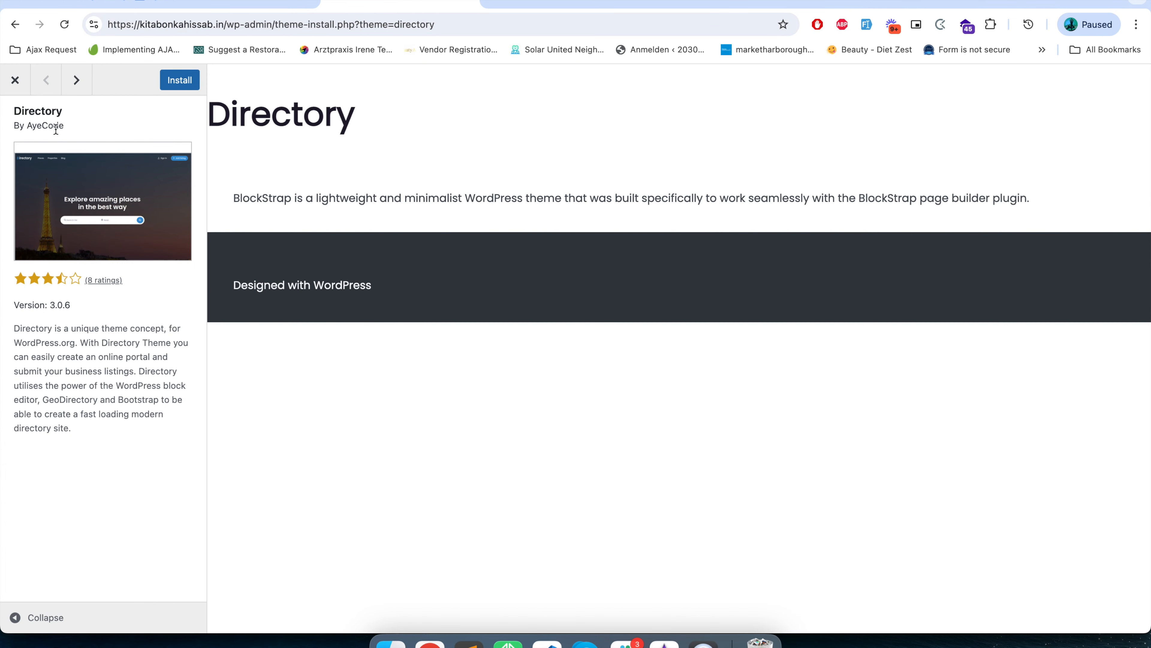
click(178, 84)
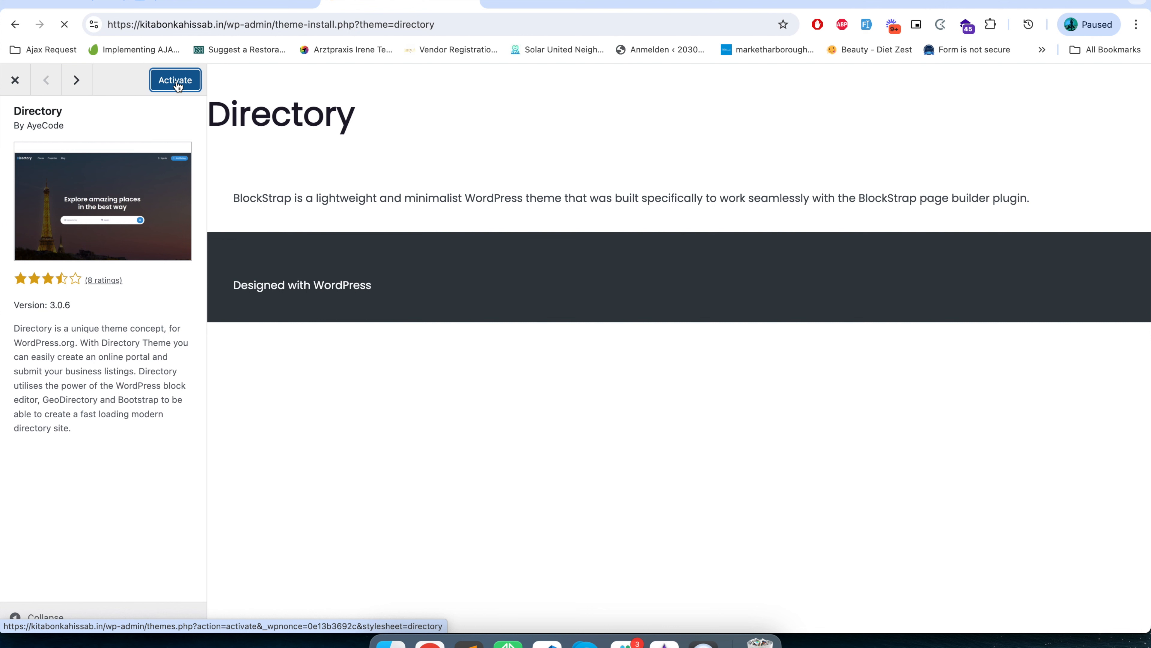
click(177, 84)
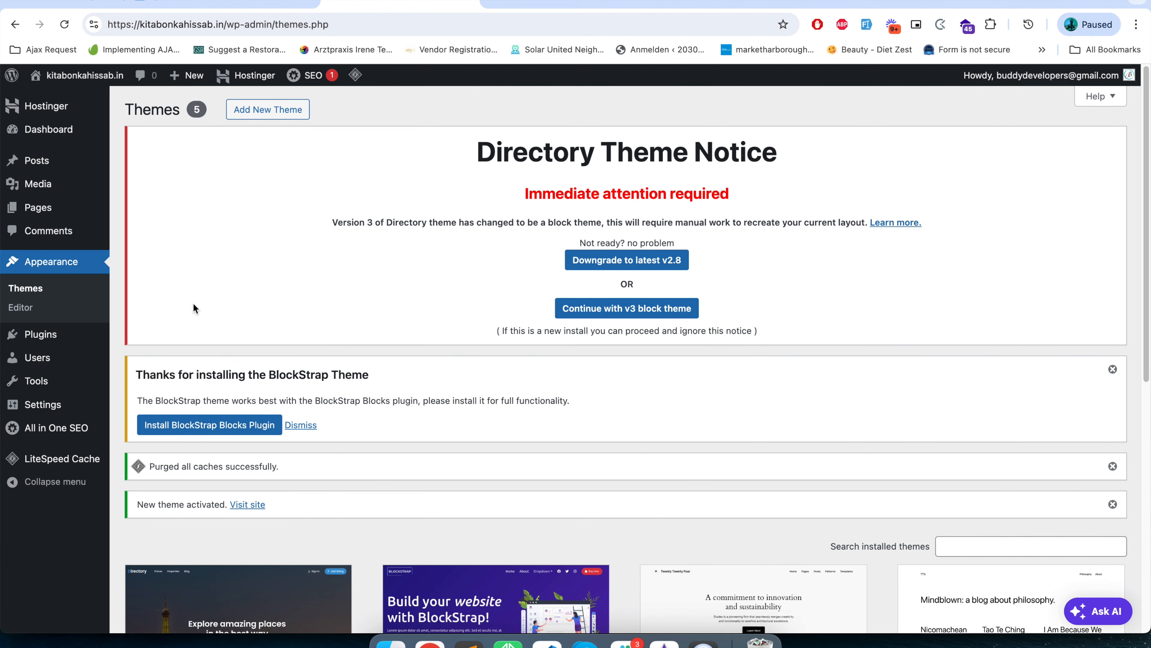
Check the theme details of BlockStrap and Directory among the installed themes, including Directory's parent-theme note.
scroll(194, 303, down, 6)
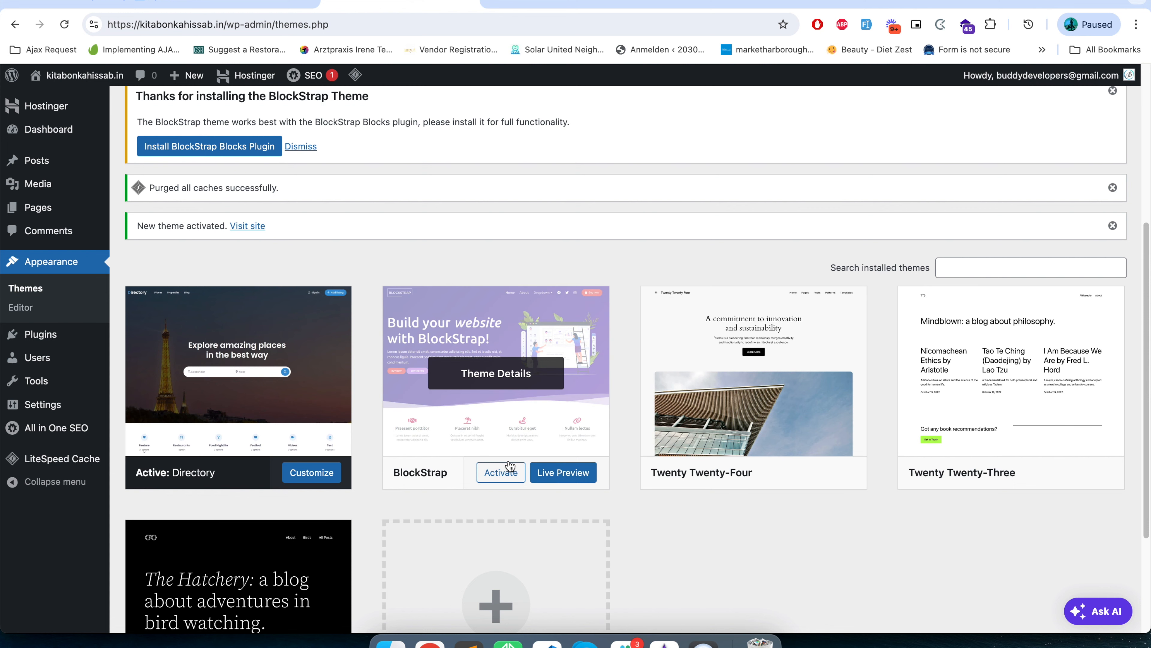
click(457, 405)
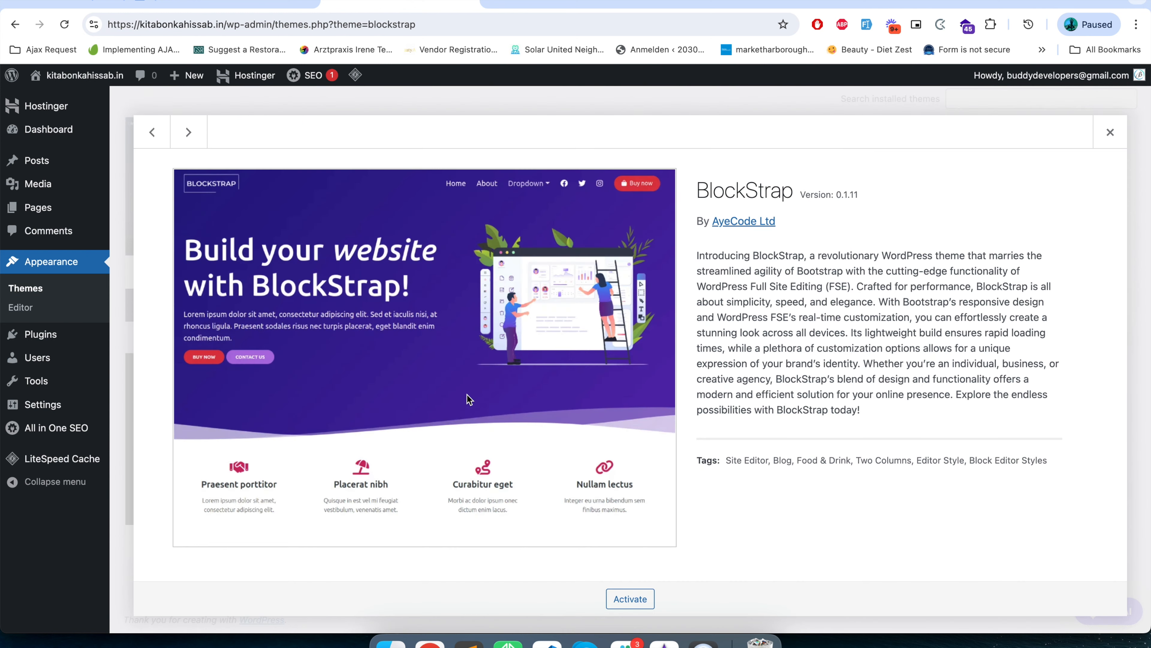
click(1110, 132)
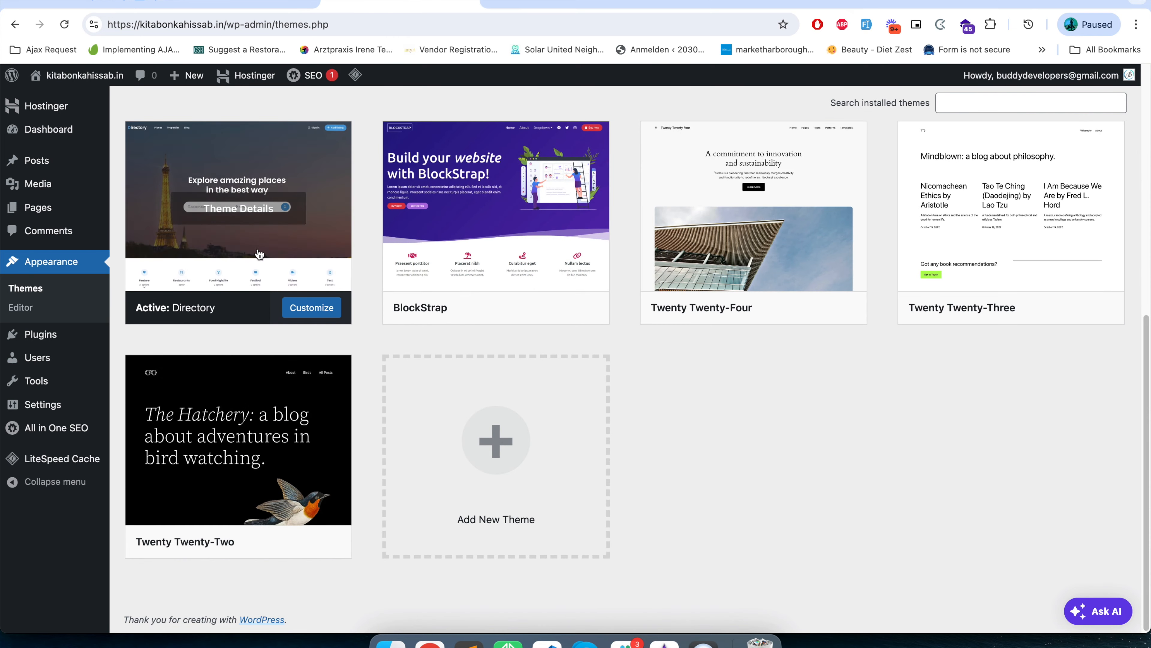
click(256, 237)
drag(721, 375, 824, 373)
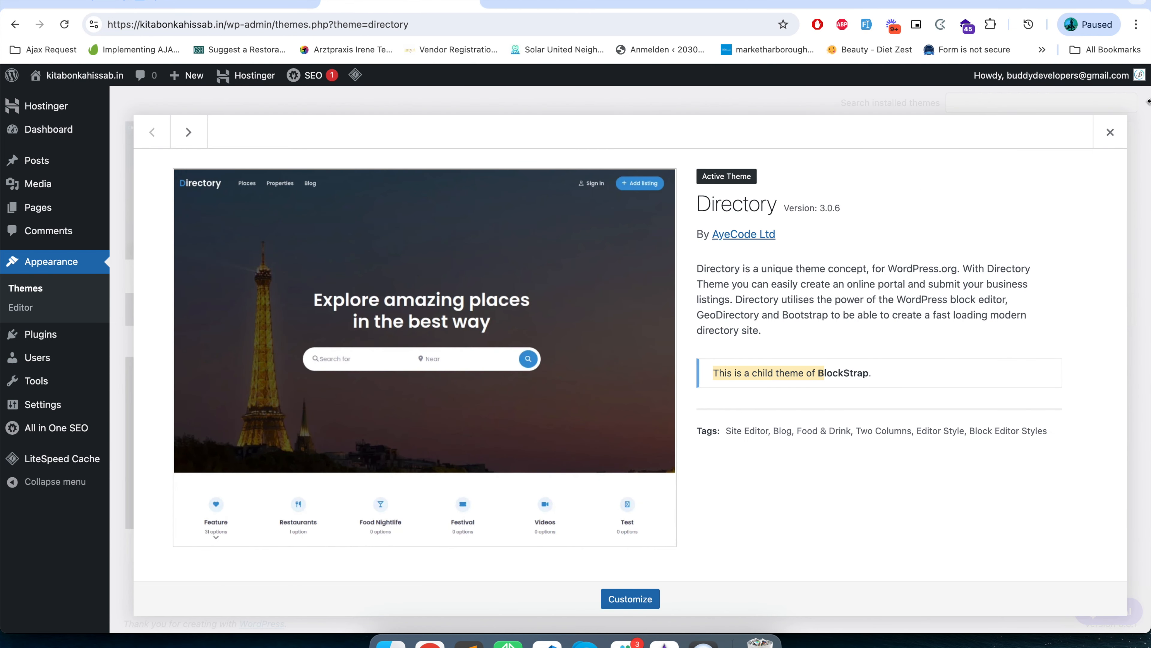
click(1110, 132)
Leave the Directory theme details, install the BlockStrap Blocks plugin recommended in the BlockStrap theme notice, and activate it.
scroll(215, 406, up, 3)
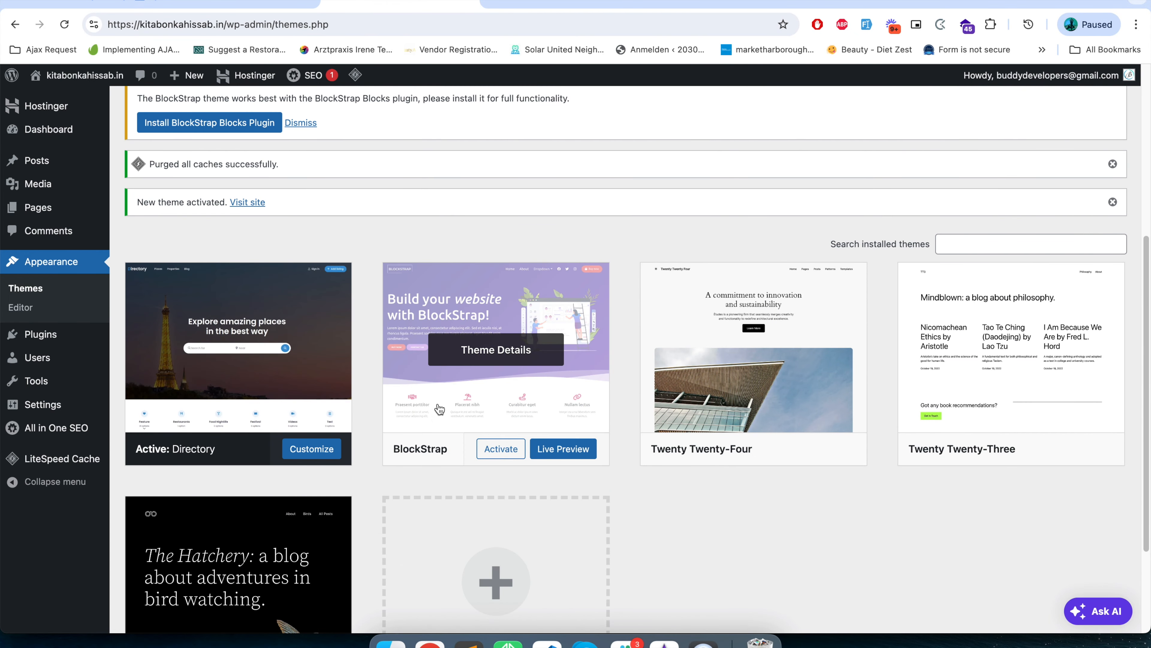
scroll(413, 462, up, 4)
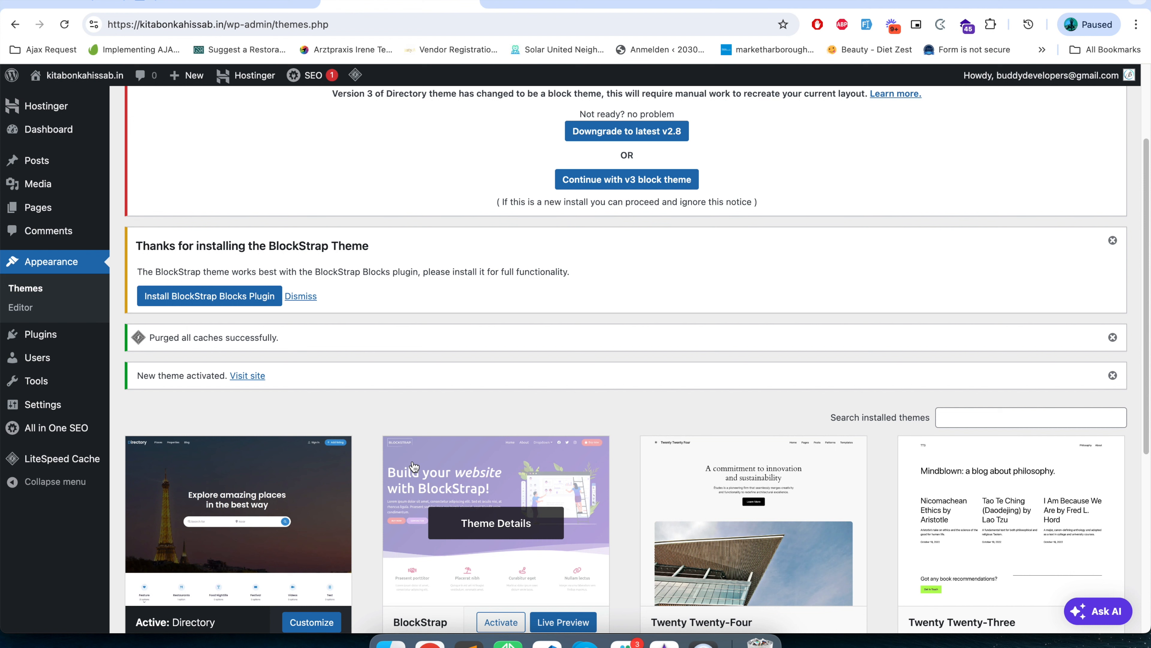
scroll(224, 322, up, 2)
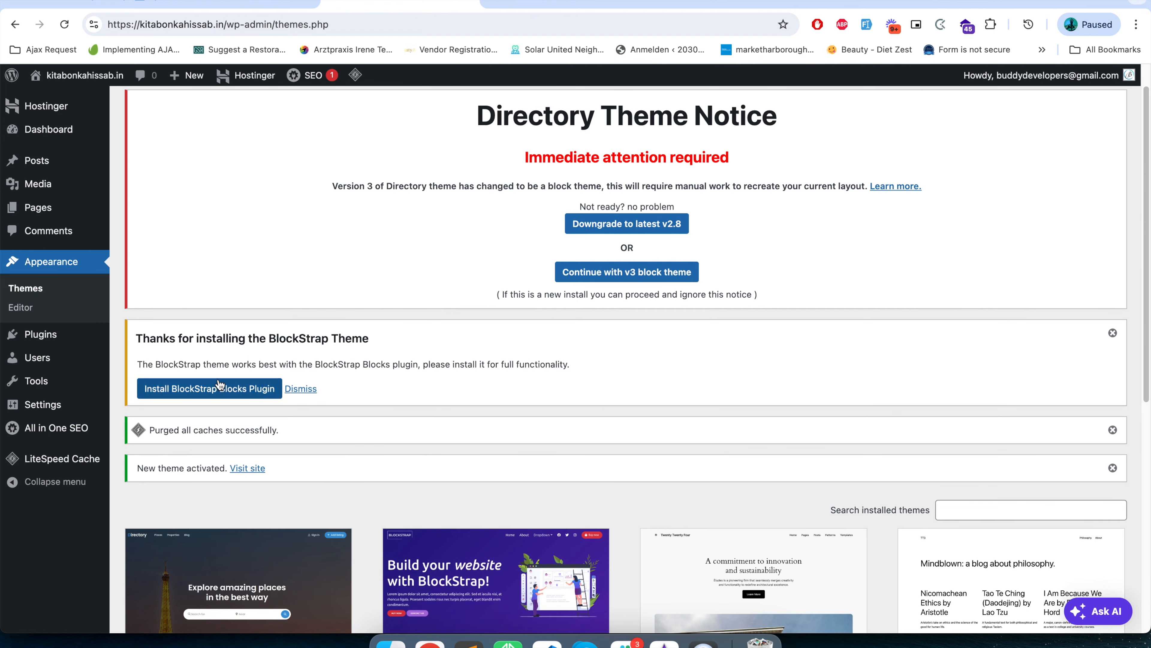
triple_click(166, 362)
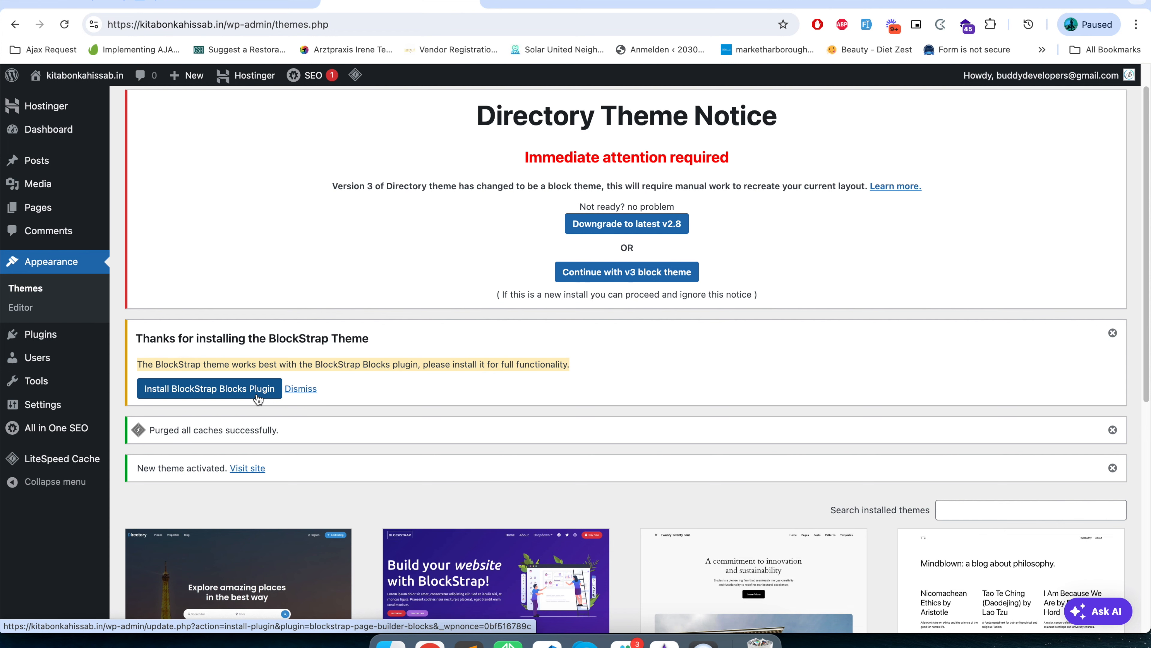
scroll(300, 480, down, 3)
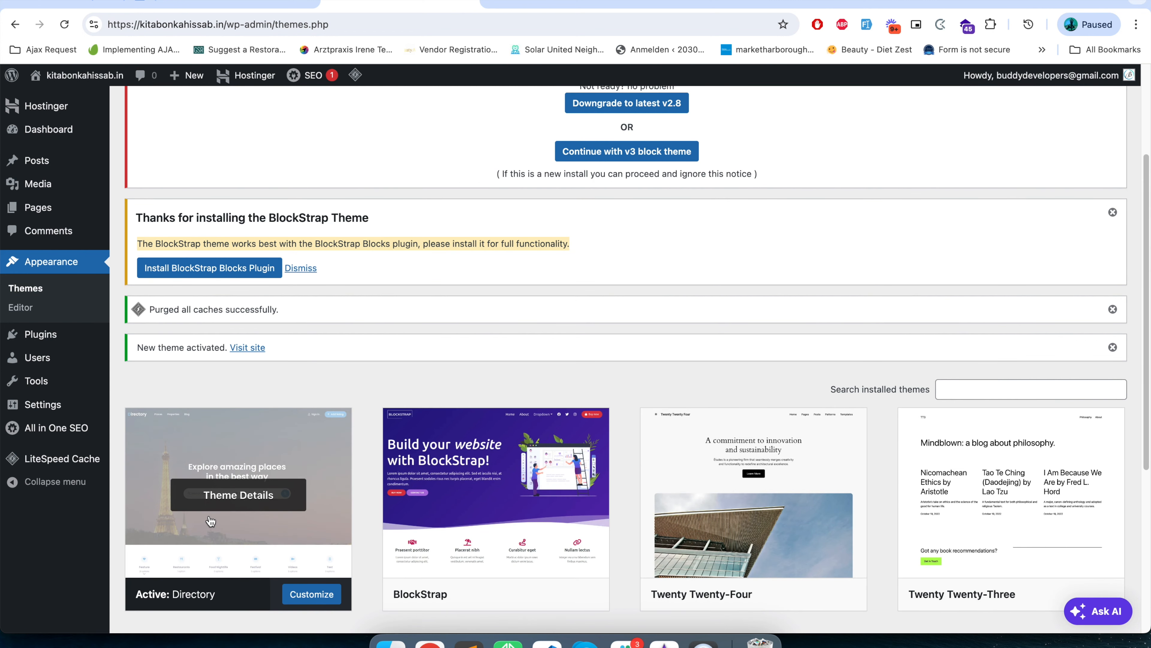
click(246, 273)
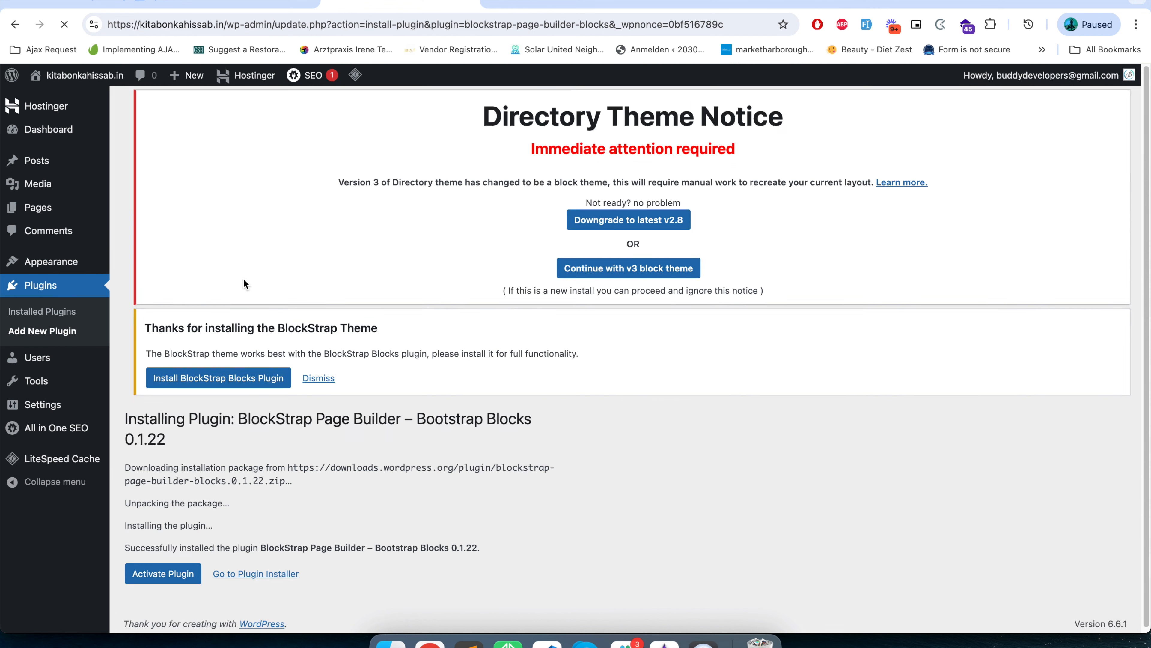
scroll(228, 385, down, 2)
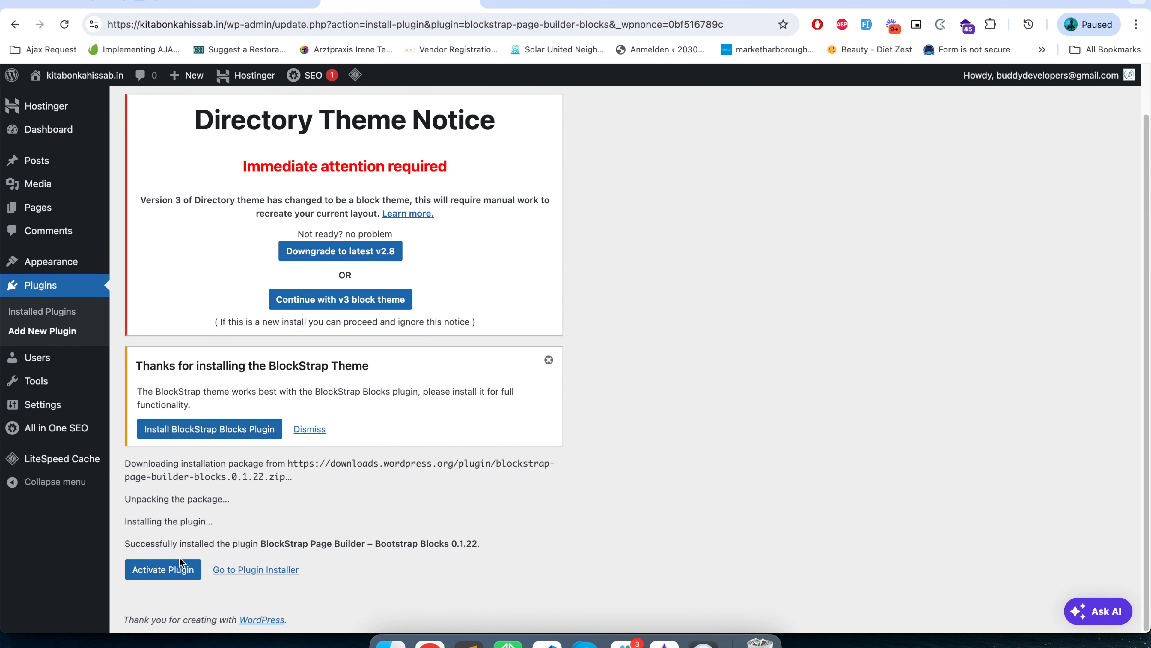
click(179, 572)
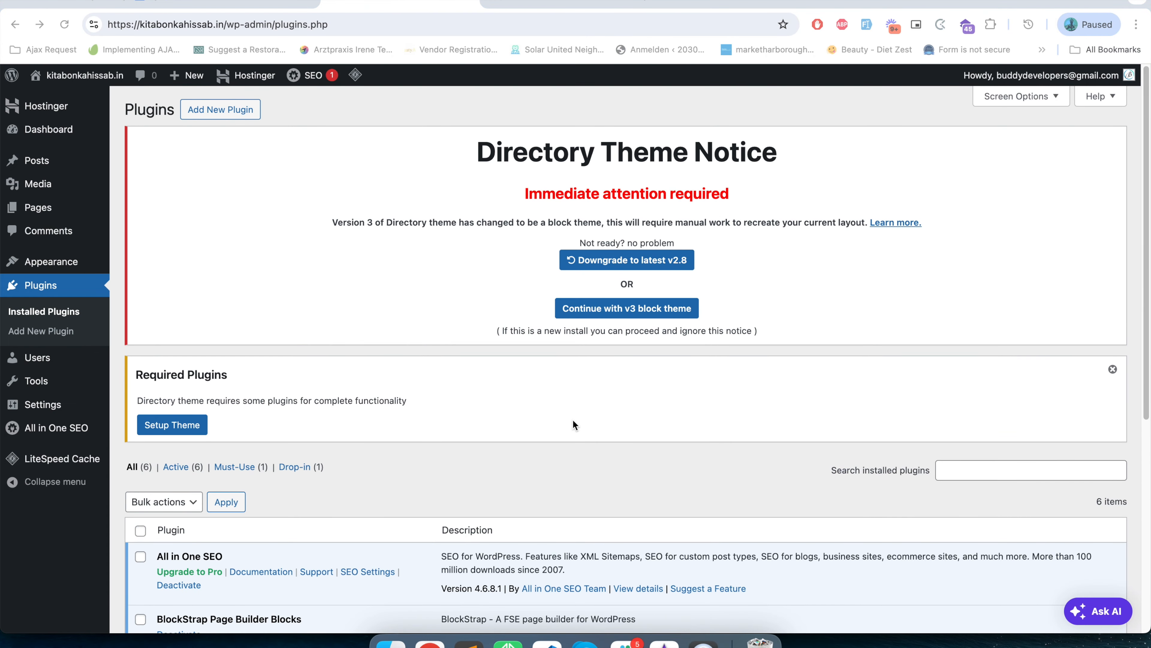
Check BlockStrap Page Builder Blocks among the installed plugins and open the Directory theme's setup page from the Required Plugins notice.
scroll(364, 488, down, 7)
triple_click(280, 283)
scroll(319, 328, up, 6)
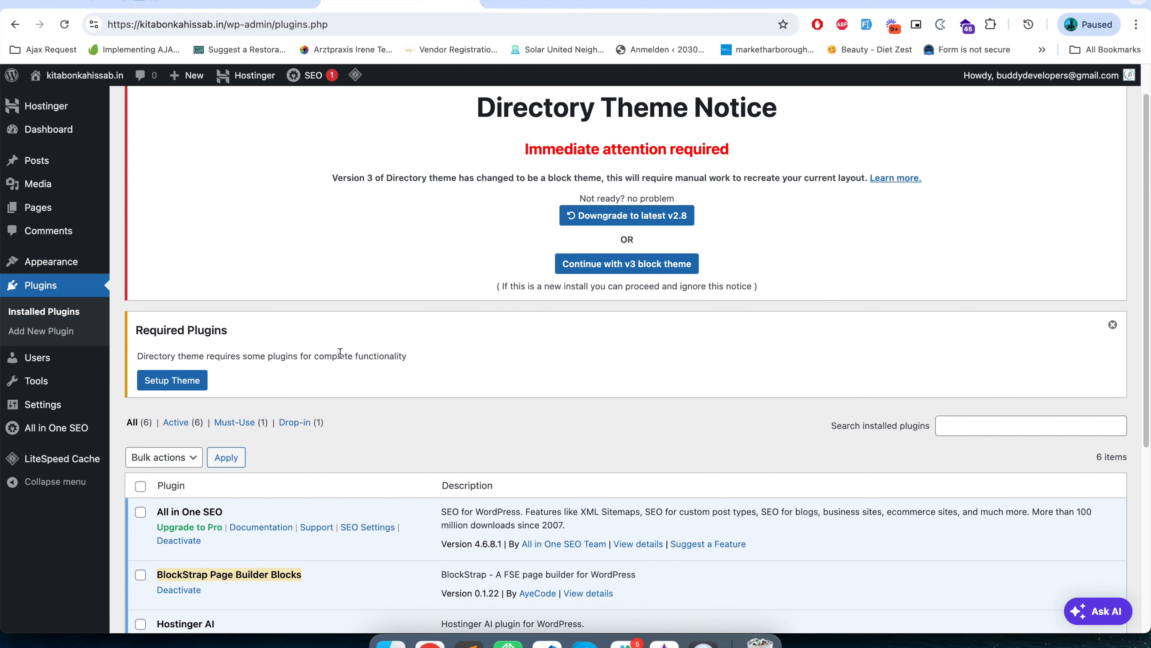
triple_click(187, 324)
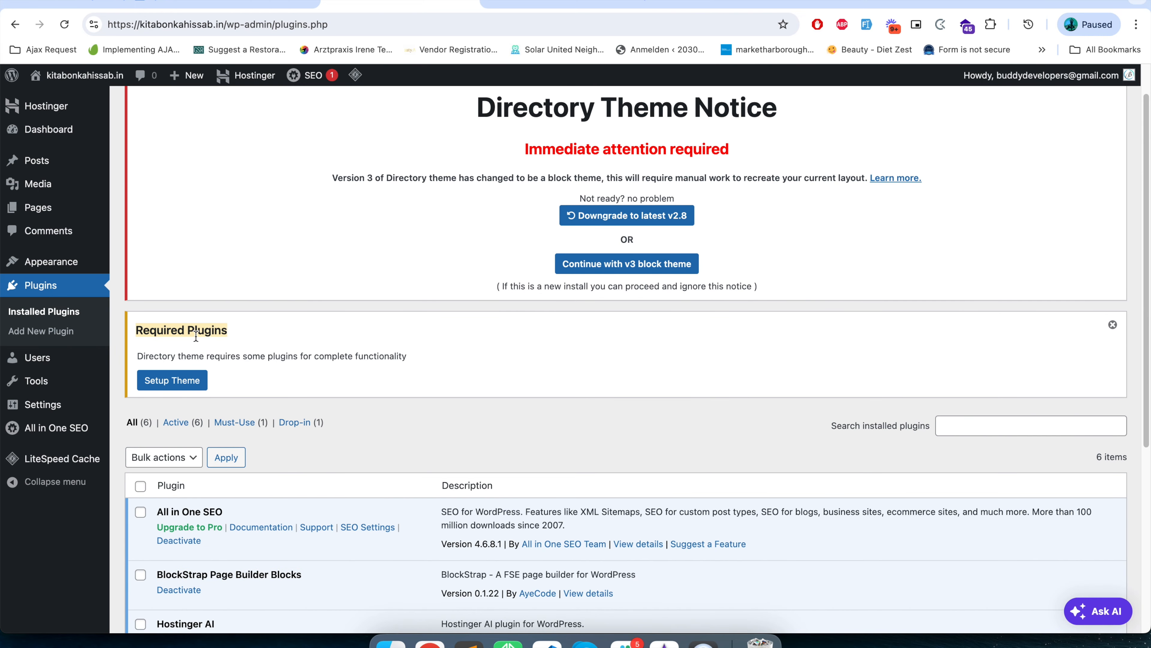
triple_click(182, 356)
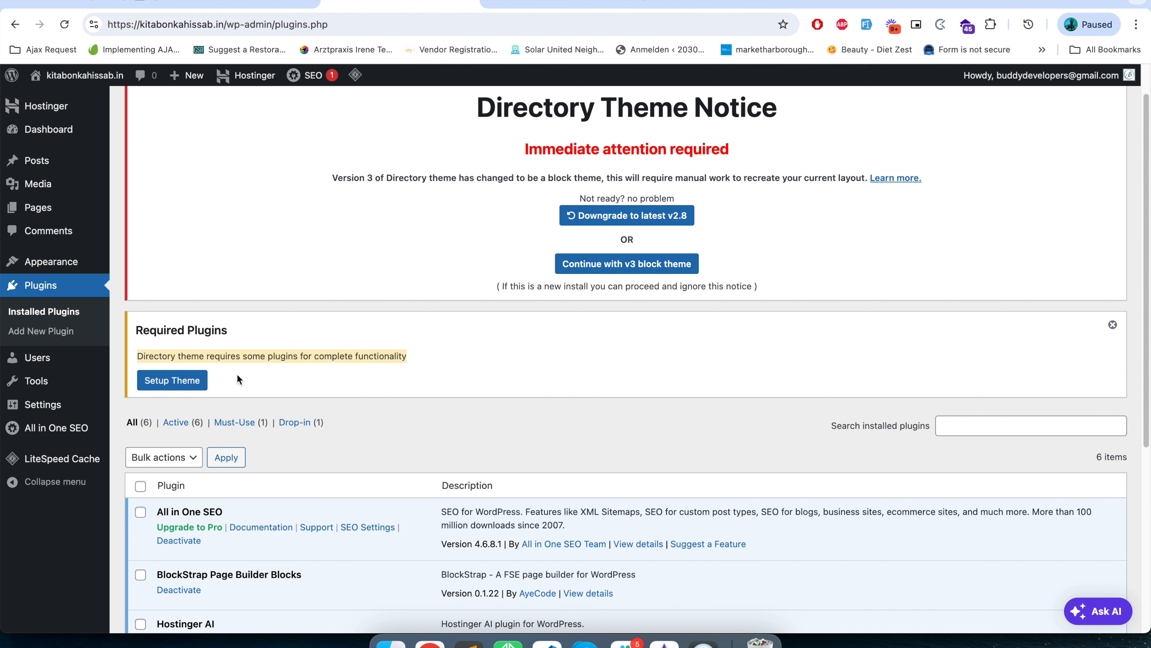
click(184, 385)
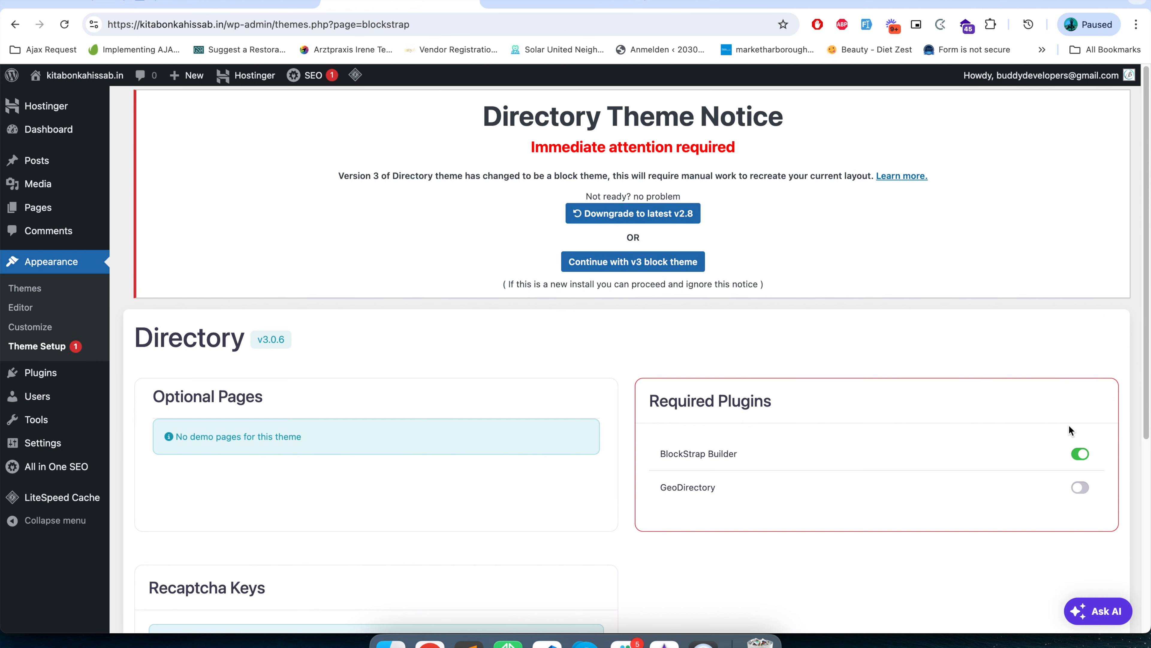
scroll(1055, 478, down, 3)
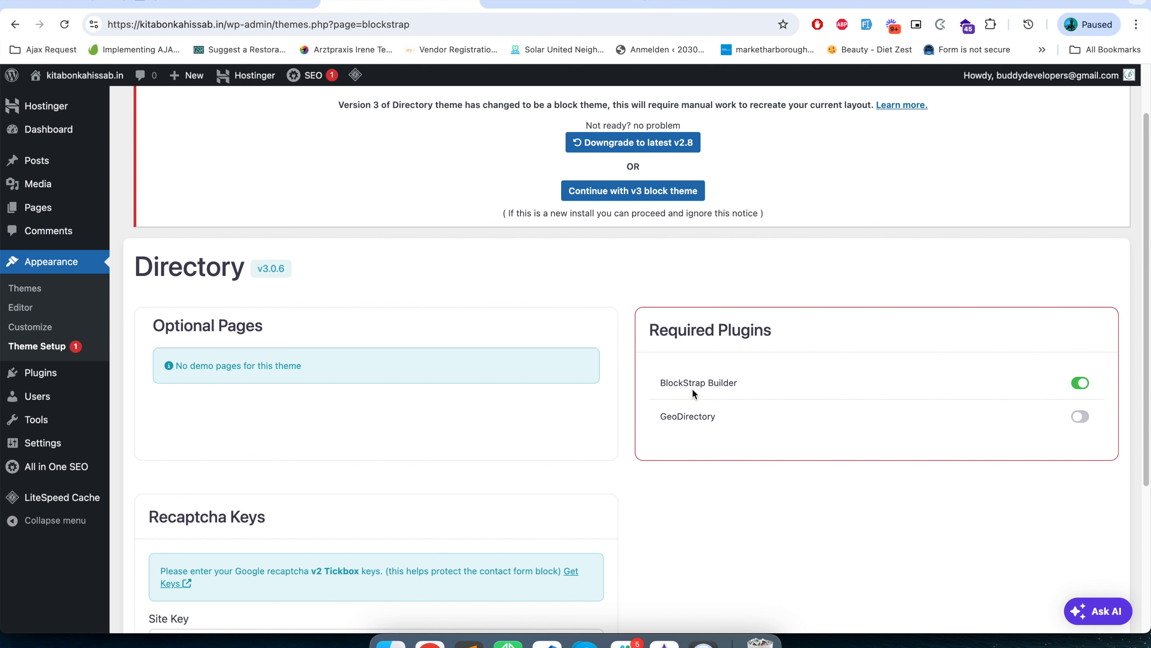
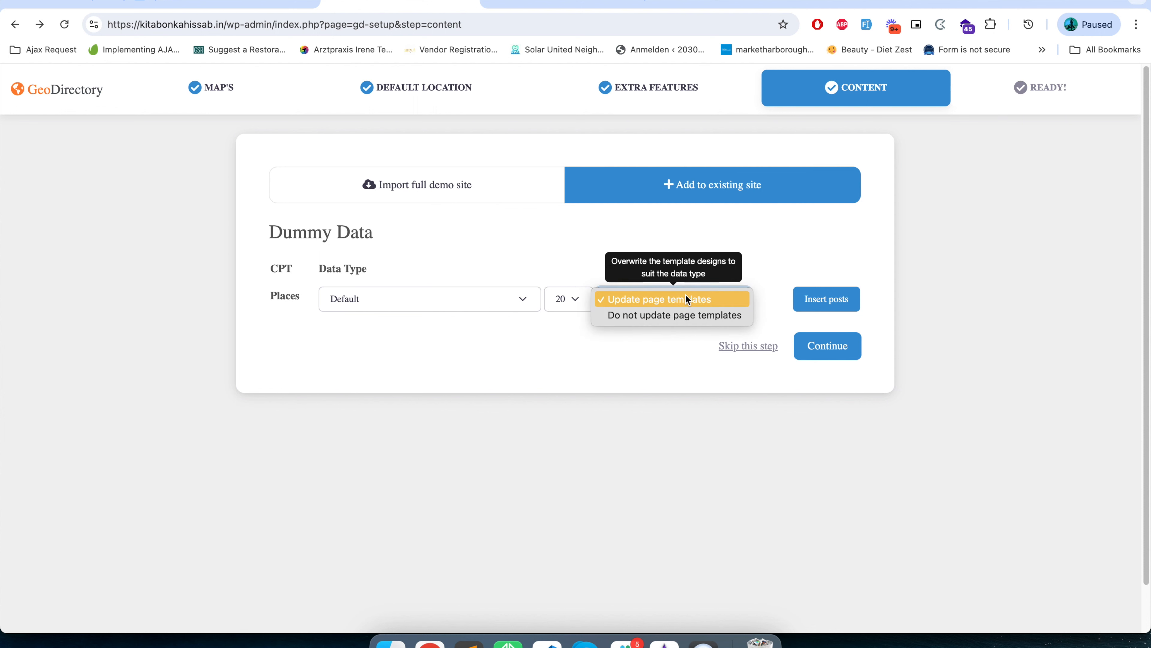
click(685, 299)
Insert 20 Default dummy posts for Places with page templates updated, and continue past the GeoDirectory wizard's Content step.
click(813, 299)
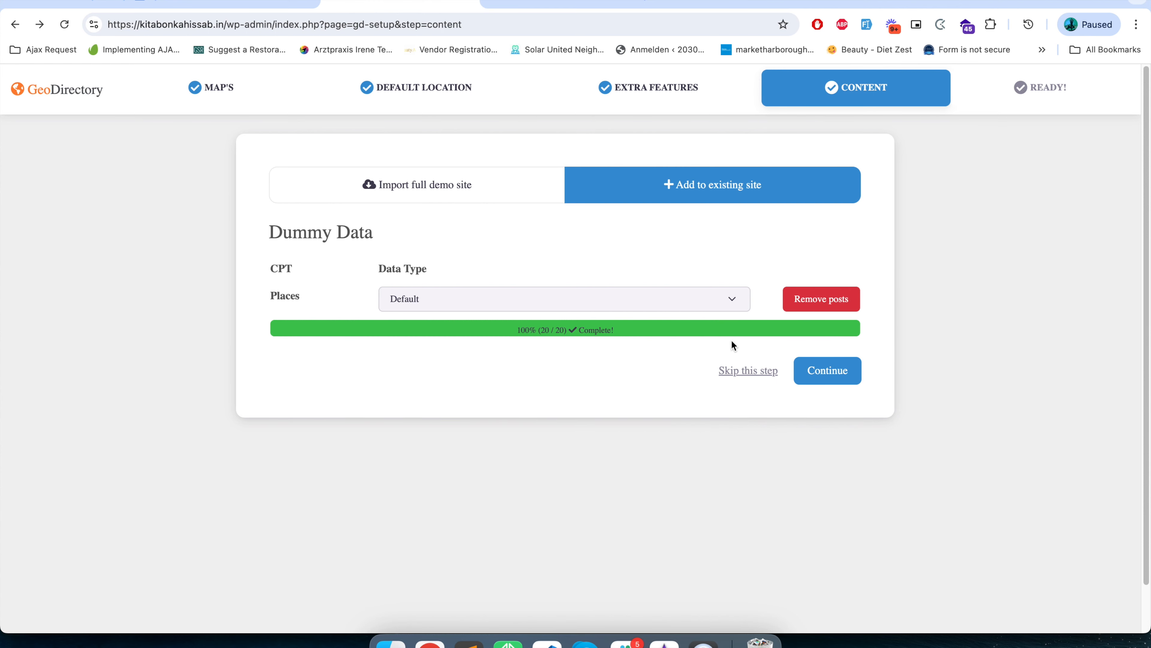
click(823, 373)
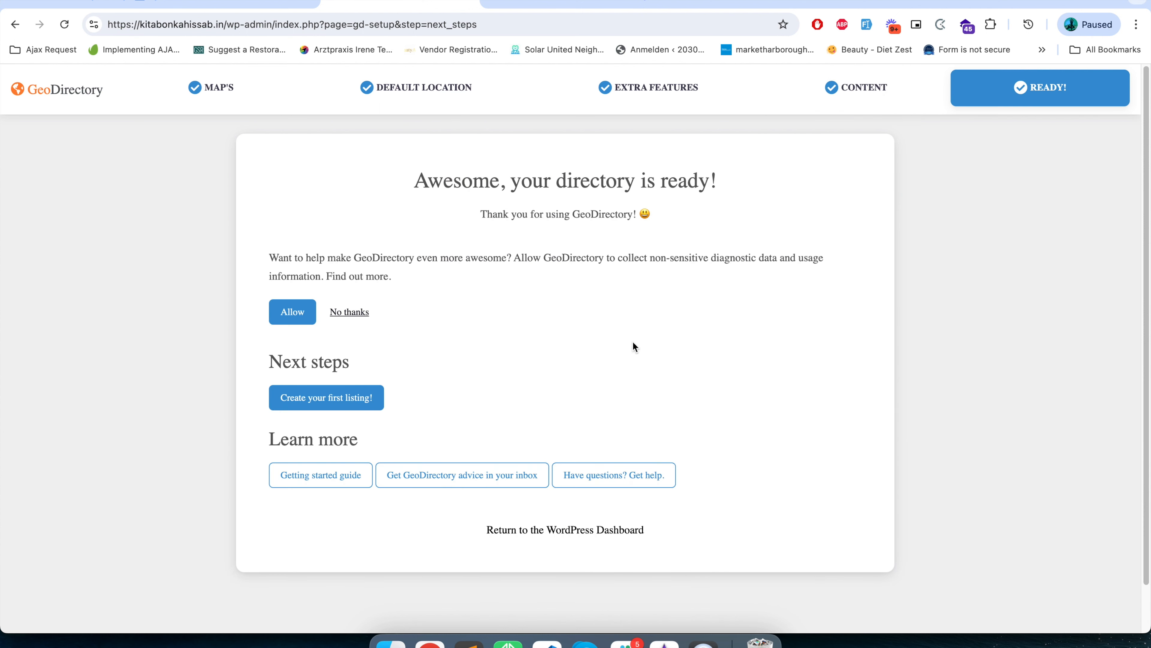
View the form for creating a first listing and check the dummy listings in the Places list.
click(348, 392)
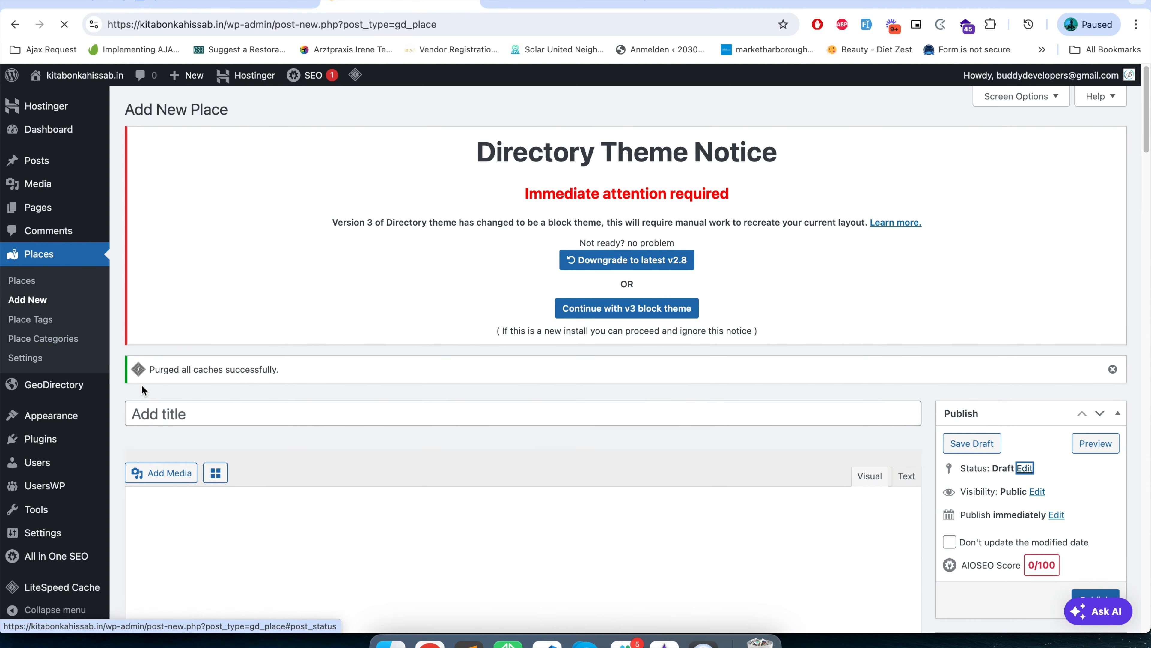
scroll(248, 493, down, 10)
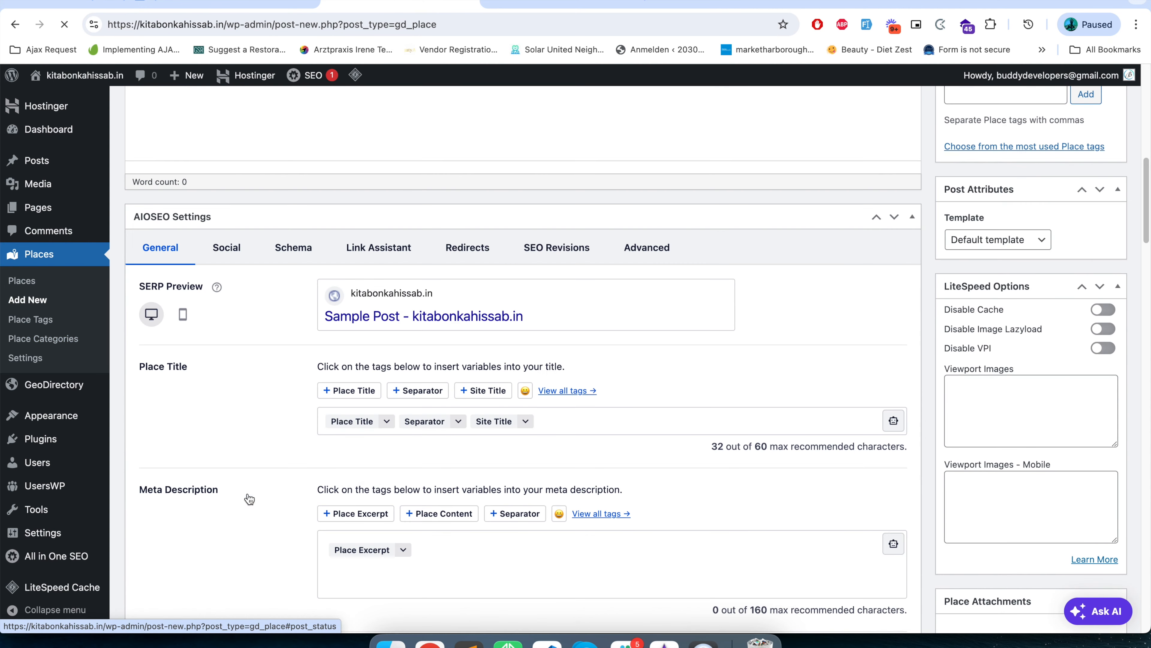
click(28, 284)
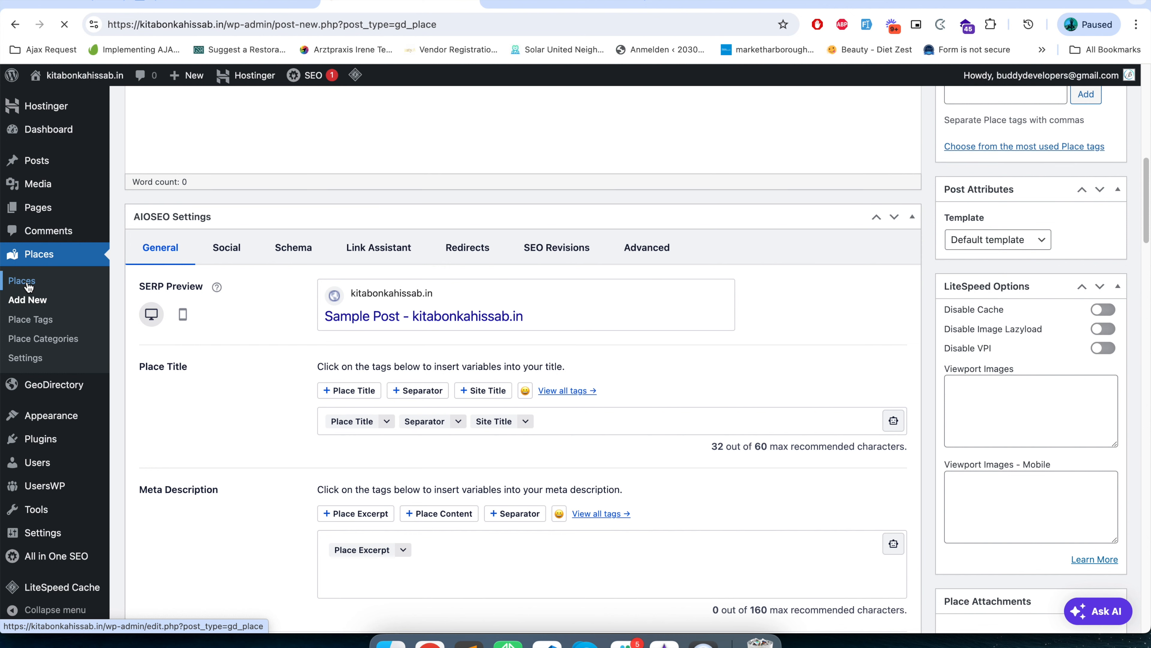
scroll(362, 472, down, 10)
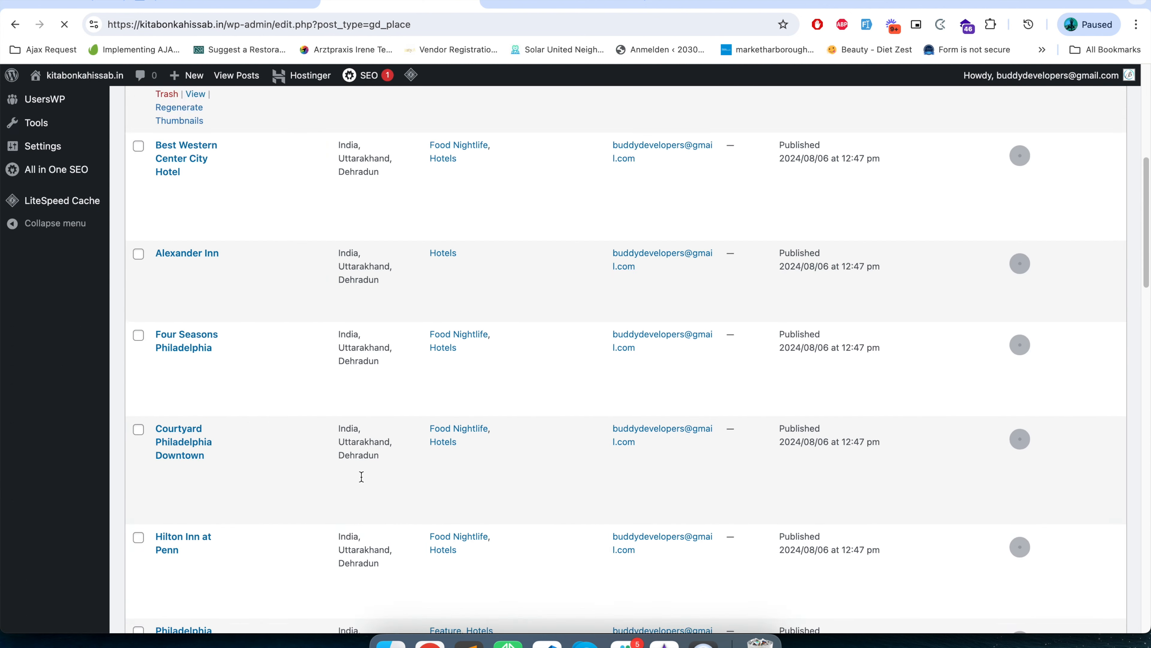
scroll(363, 472, up, 10)
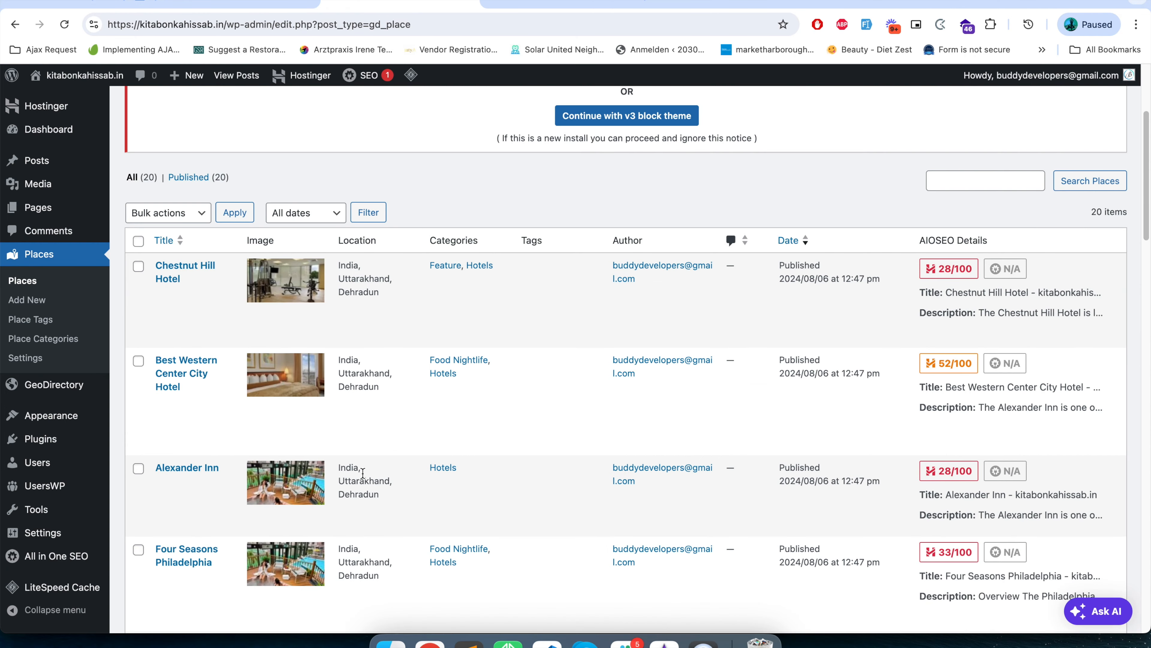
Reload the site's homepage and review its categories, listings, map and remaining sections down to the footer.
key(ctrl+Tab)
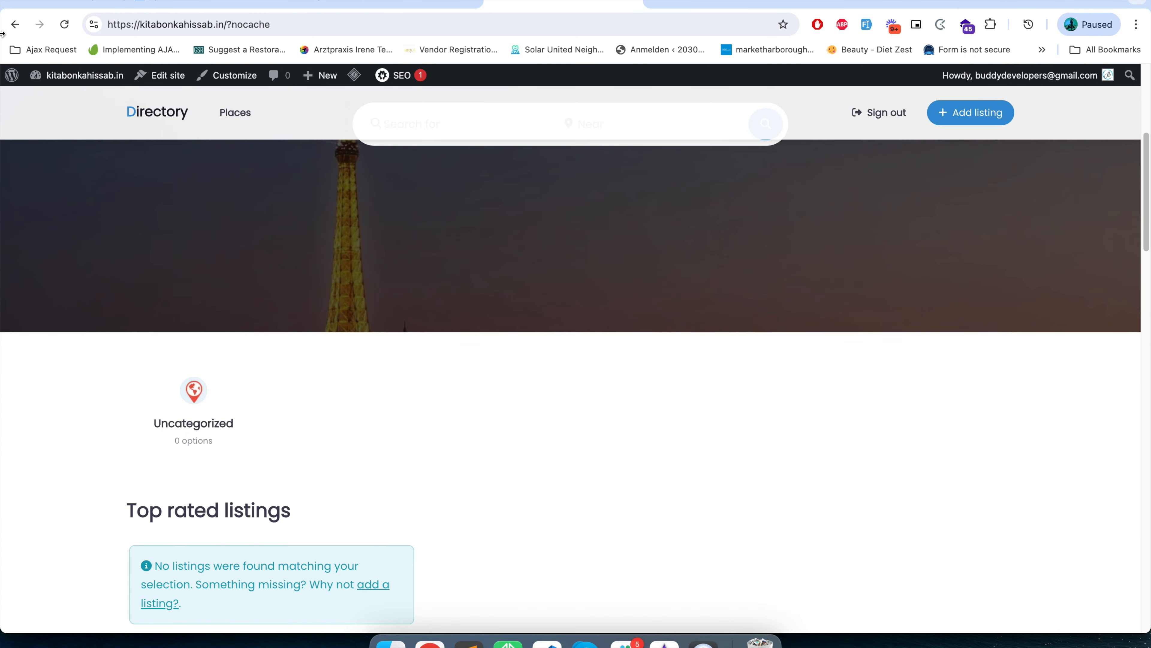
click(66, 27)
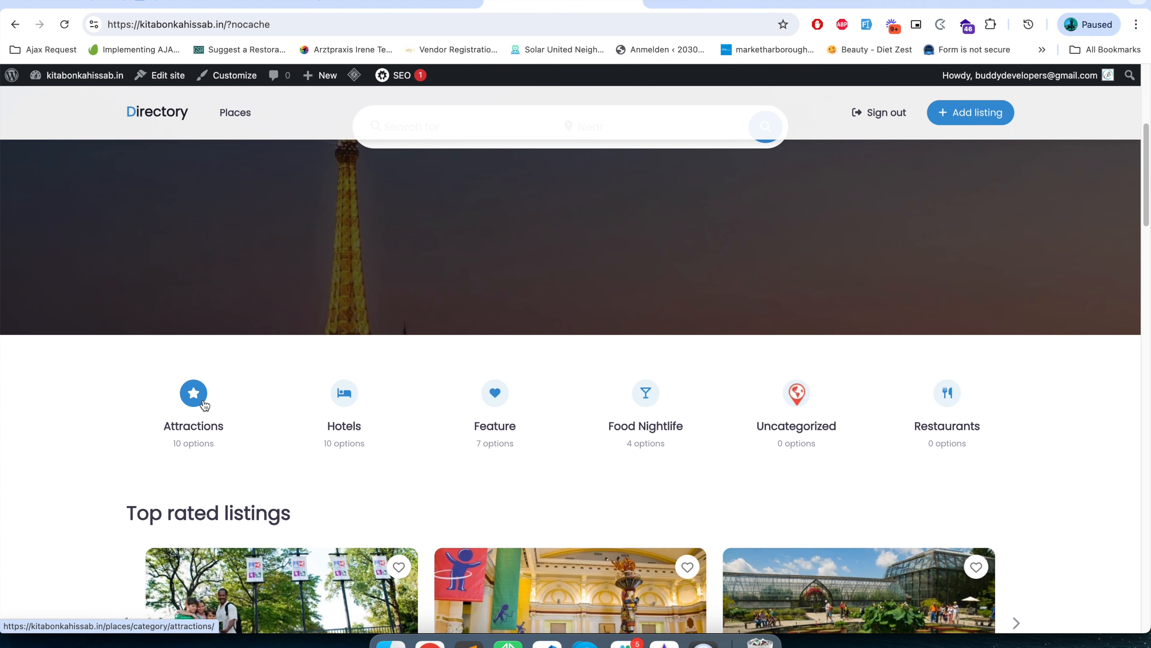
scroll(206, 406, down, 4)
scroll(204, 406, up, 8)
scroll(205, 405, down, 7)
scroll(204, 405, down, 8)
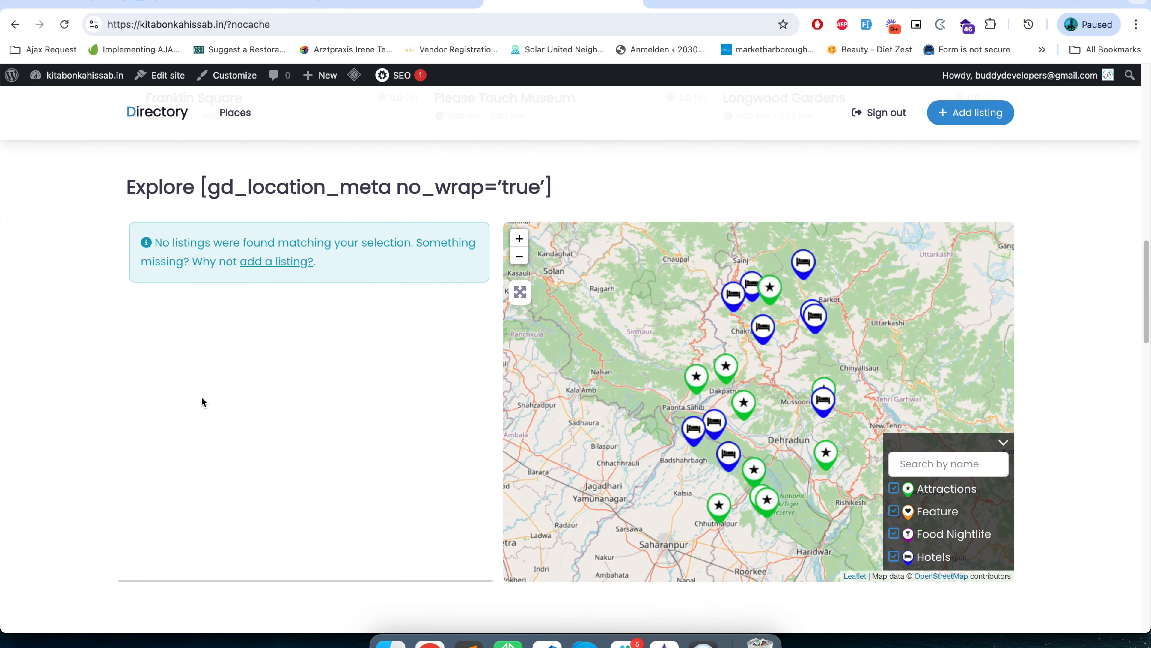
scroll(202, 402, down, 10)
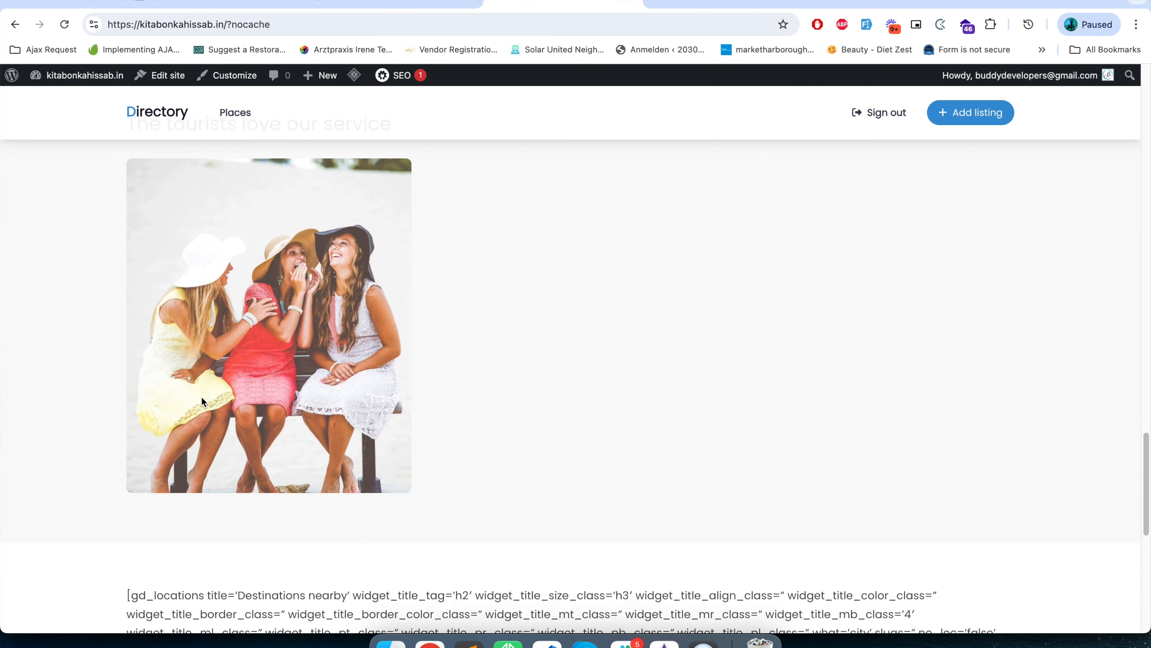
scroll(201, 396, down, 9)
scroll(187, 307, up, 2)
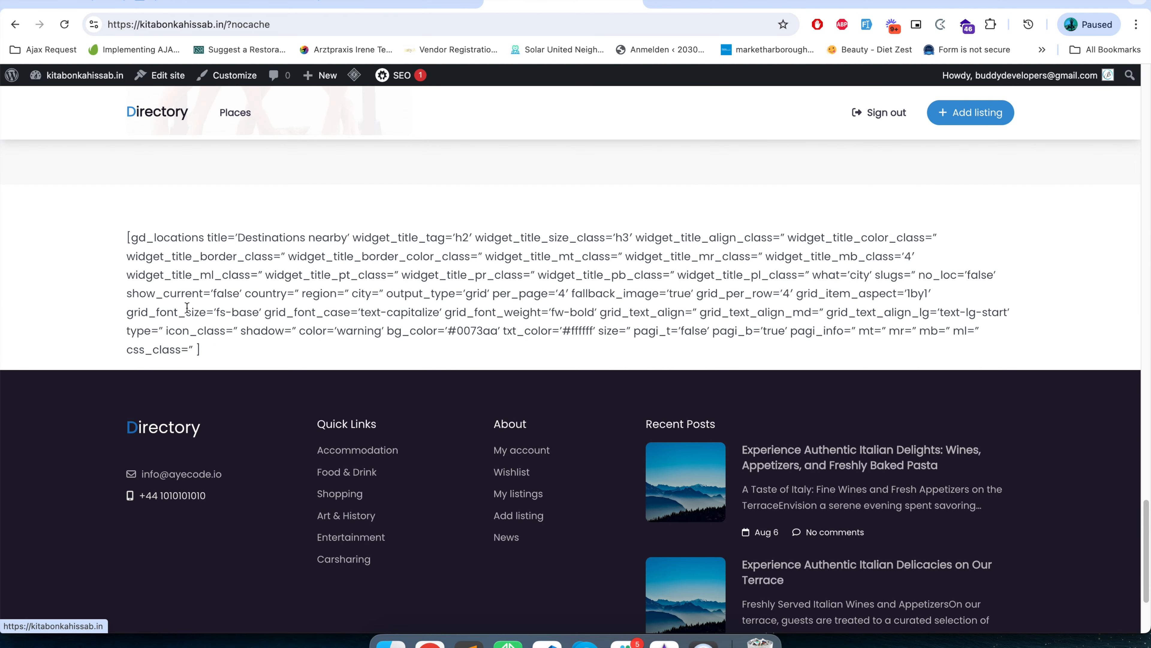
Examine the raw gd_locations shortcode above the footer and the gd_location_meta shortcode in the Explore heading.
drag(126, 237, 217, 331)
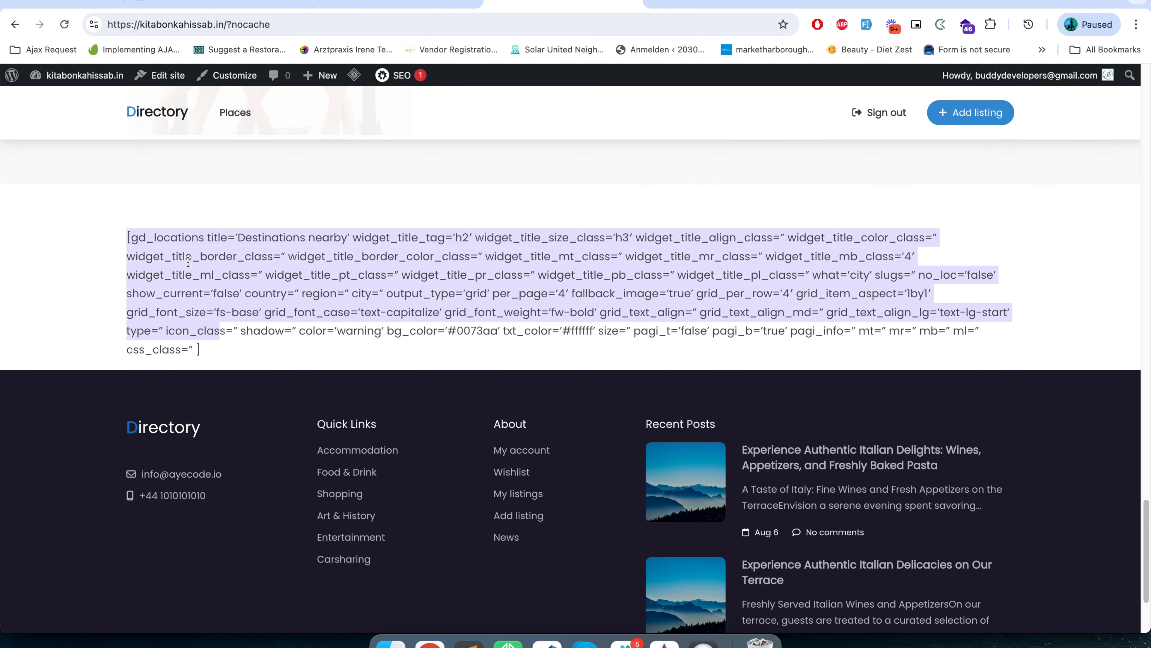
scroll(161, 301, up, 10)
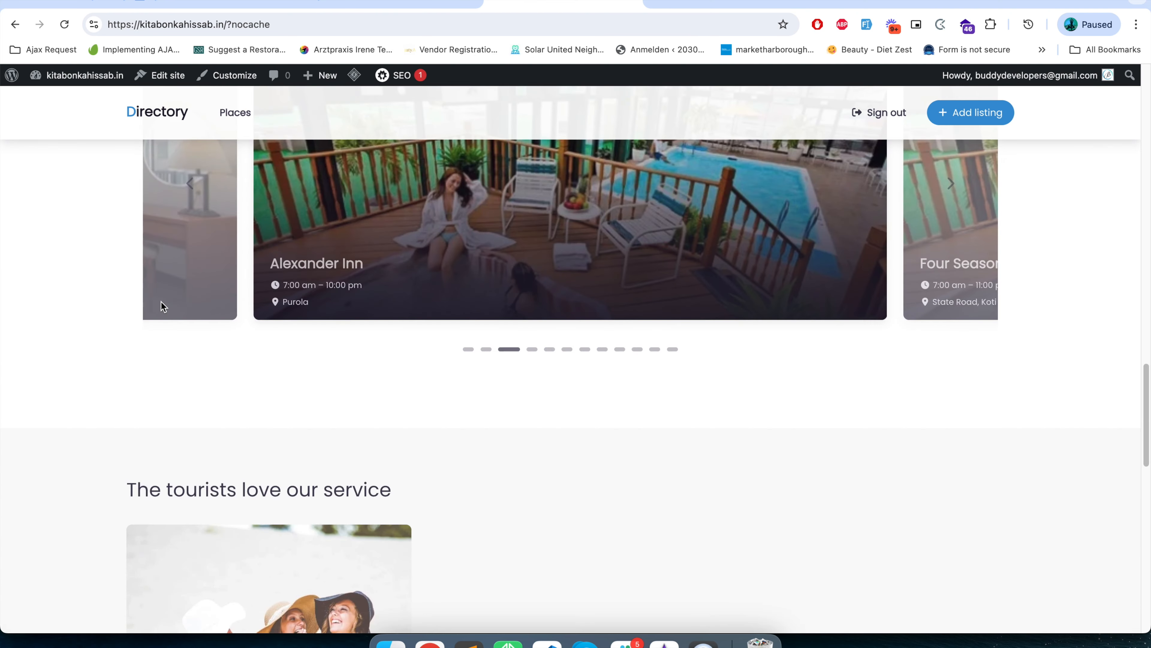
scroll(161, 301, up, 10)
drag(203, 269, 530, 271)
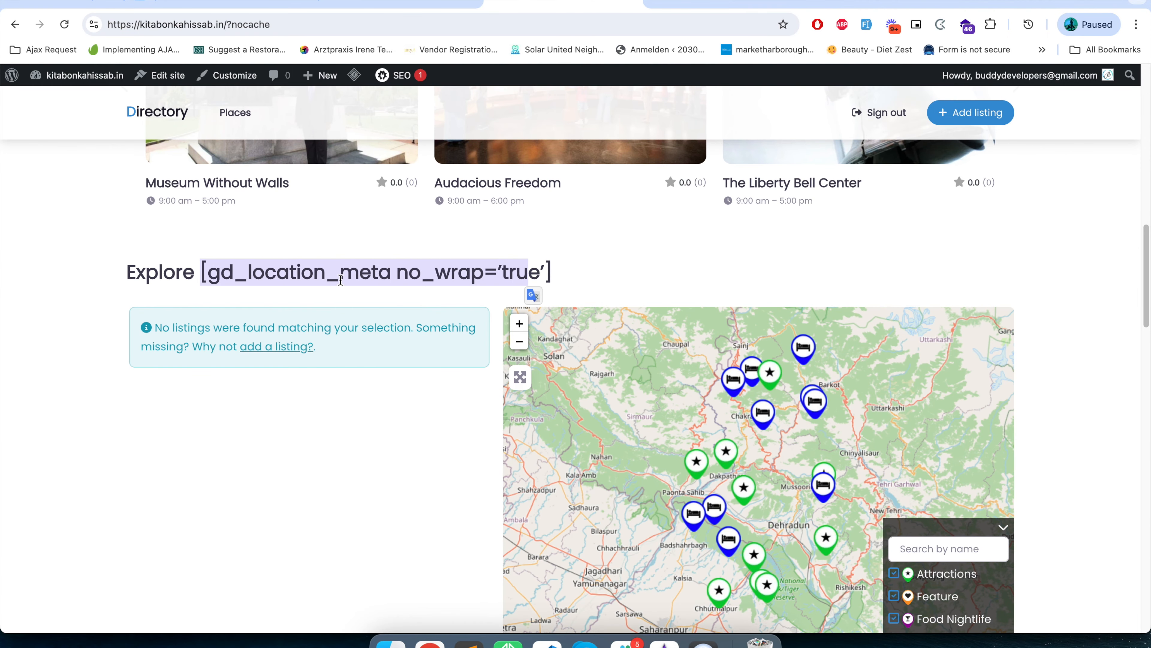
scroll(278, 355, down, 5)
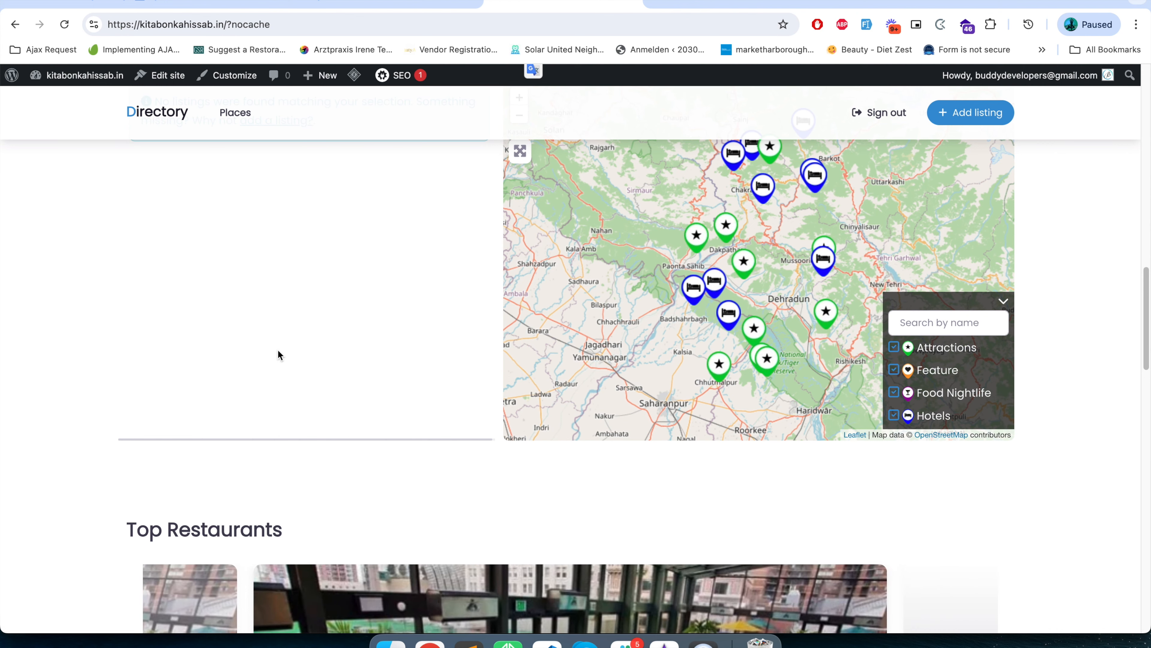
scroll(278, 351, up, 5)
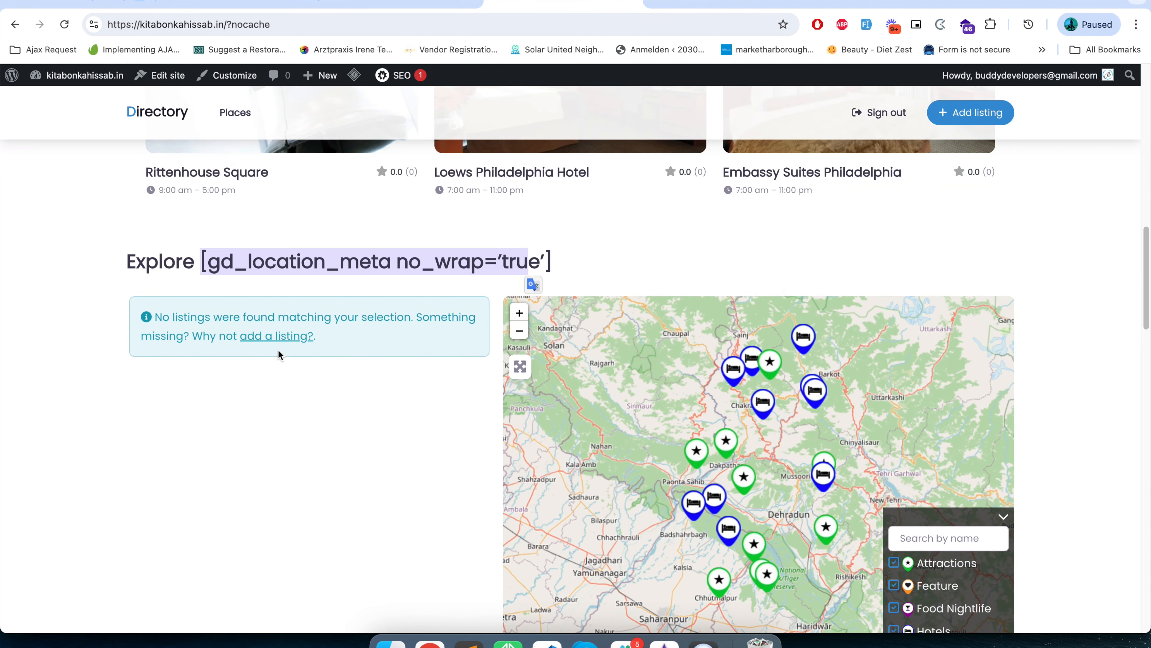
click(244, 272)
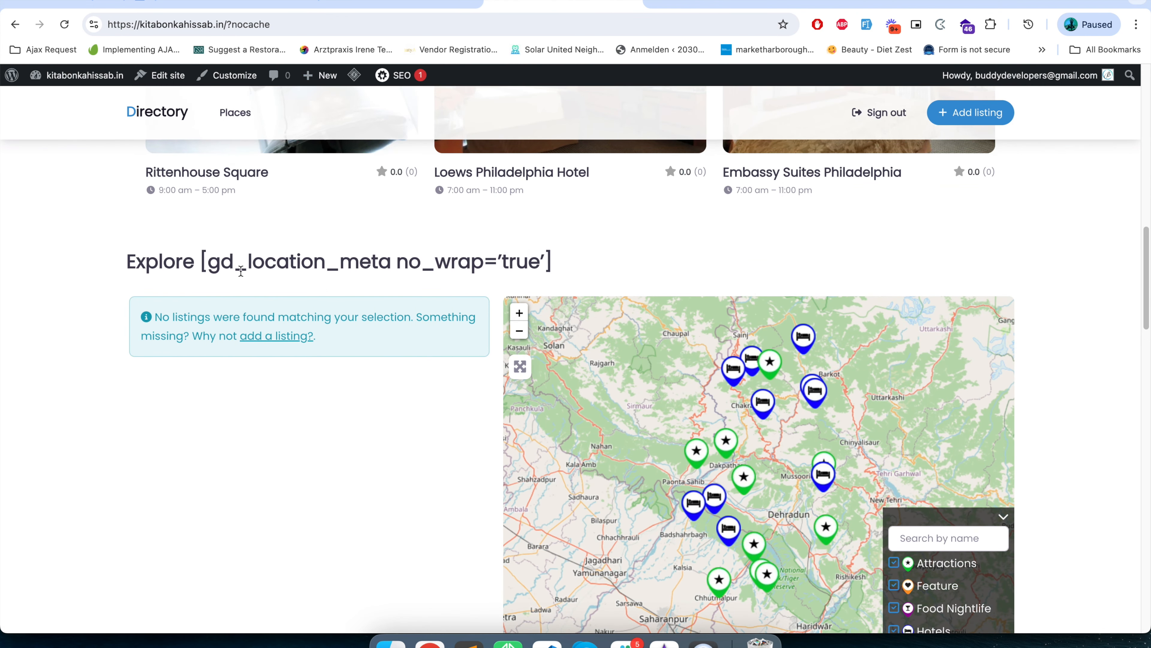
drag(202, 262, 566, 263)
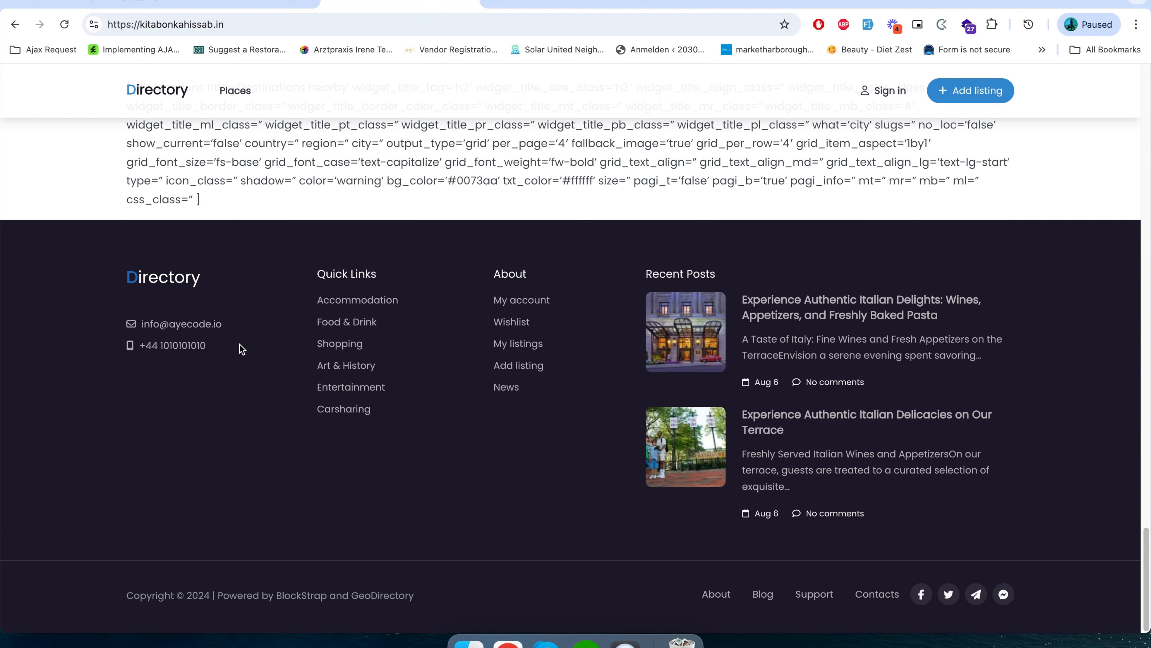
Review the signed-out homepage, covering the Explore section, hero search banner, category icons and Top rated listings heading.
scroll(240, 349, up, 5)
scroll(240, 344, up, 20)
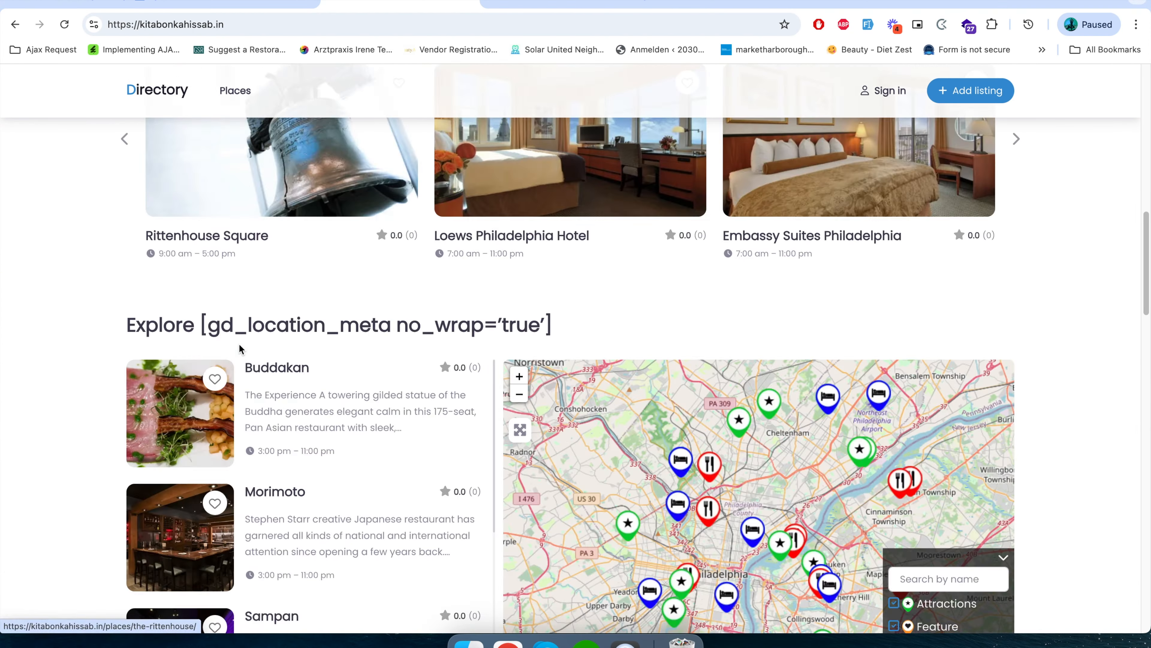
scroll(239, 348, up, 5)
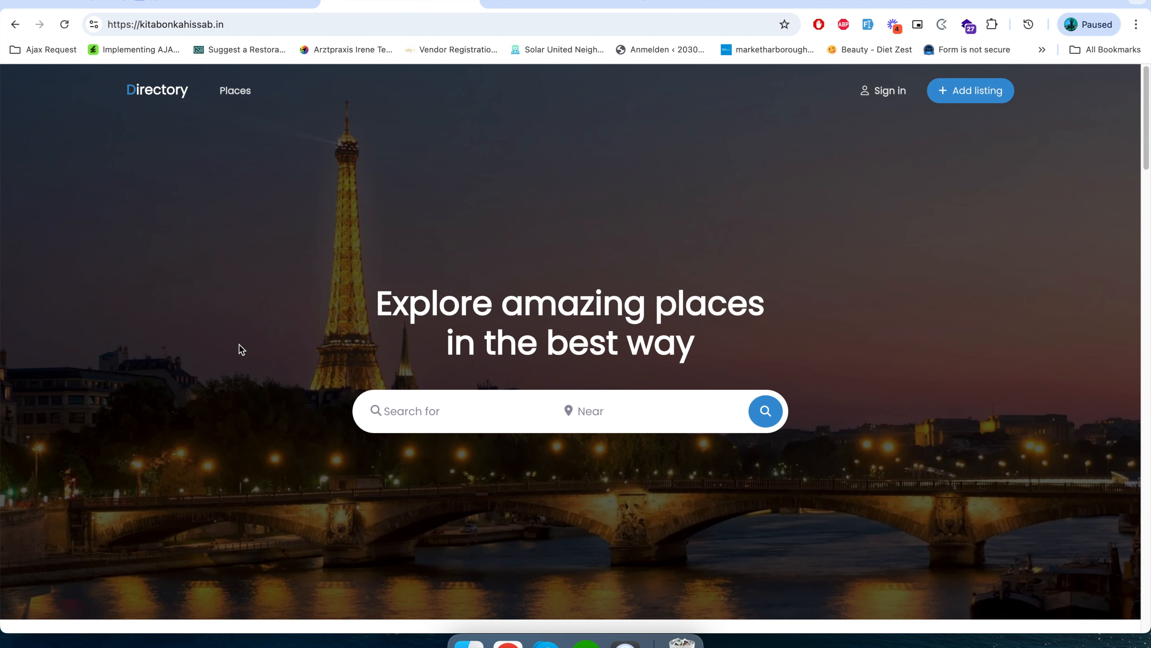
scroll(239, 345, down, 5)
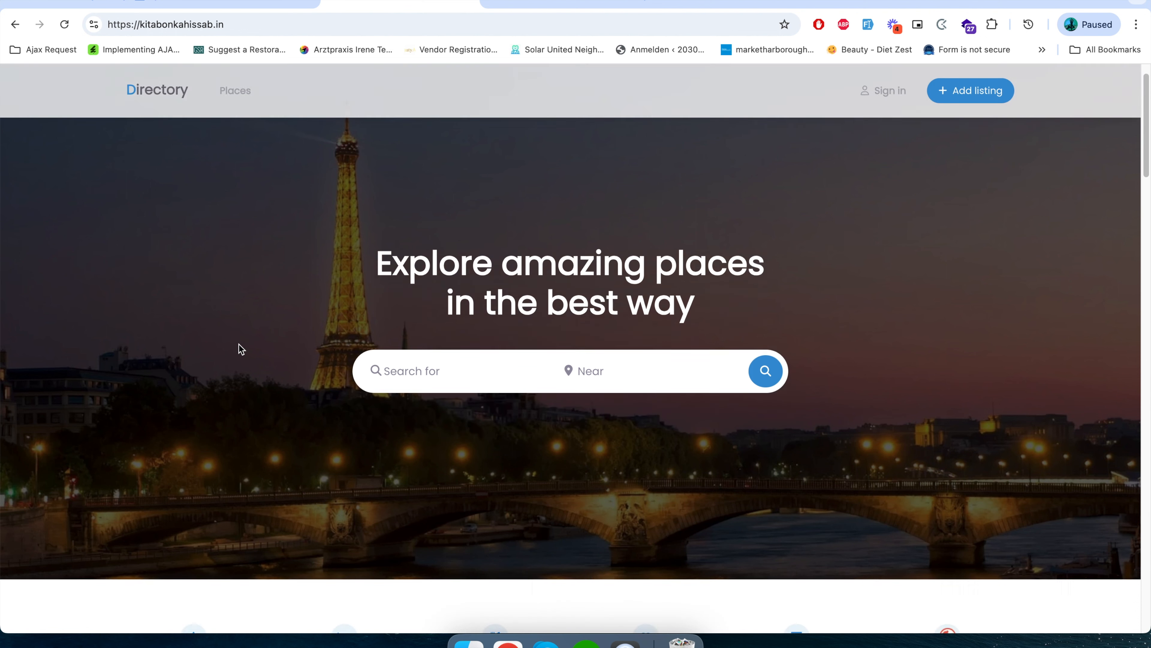
scroll(248, 375, up, 3)
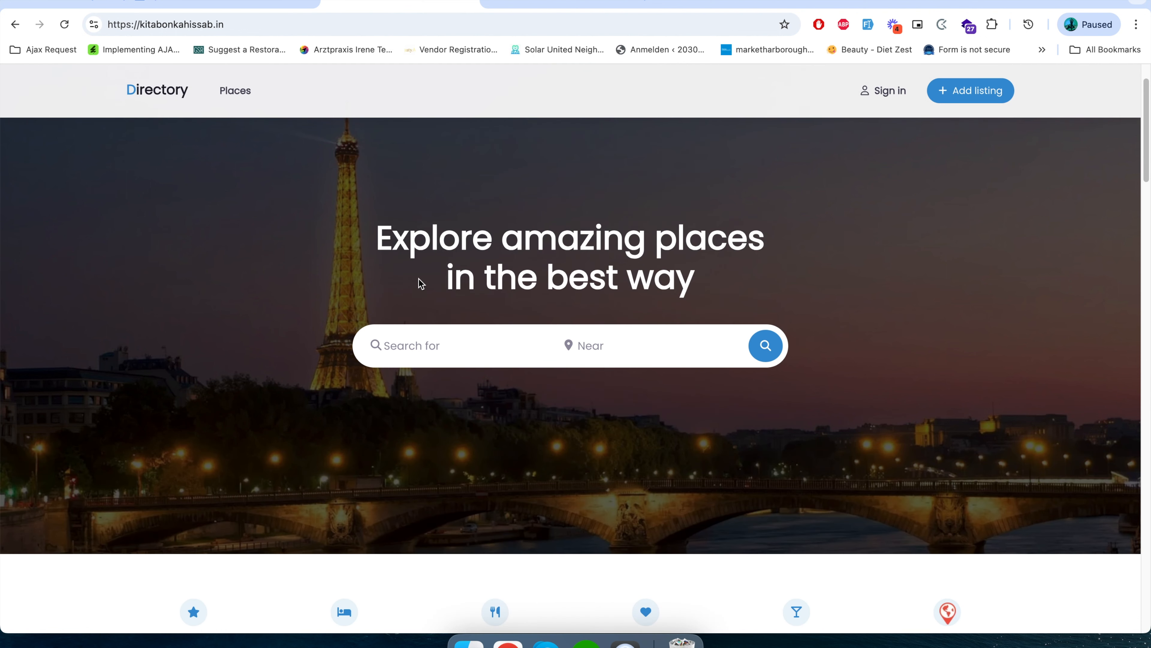
scroll(424, 400, down, 10)
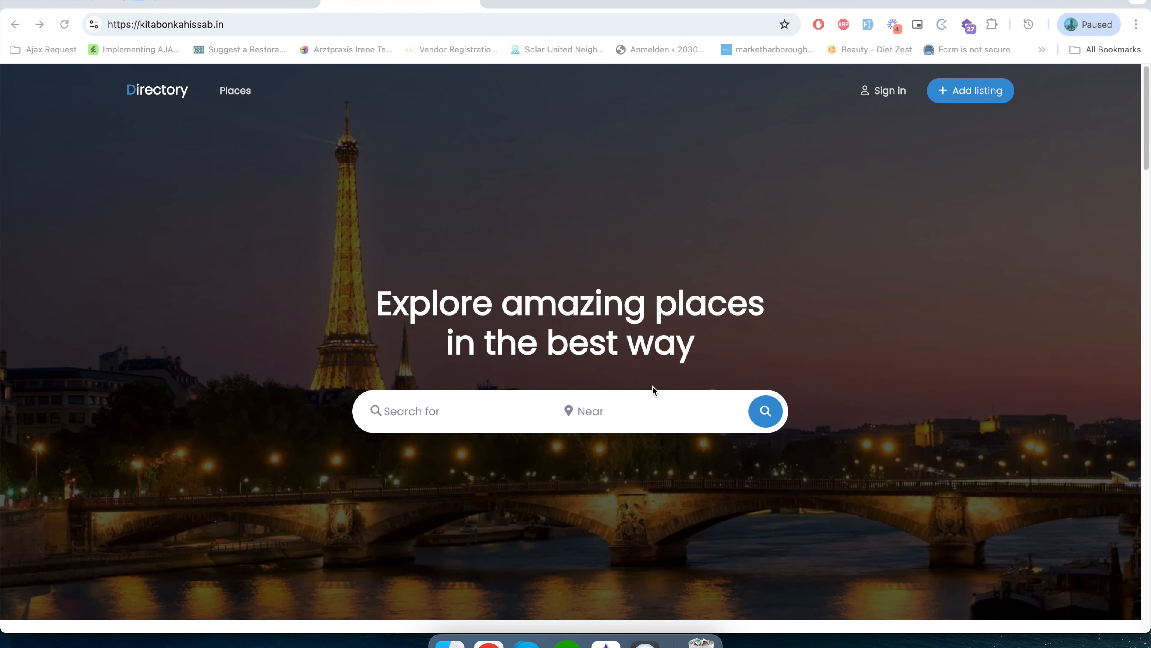
scroll(652, 390, down, 5)
scroll(638, 411, up, 2)
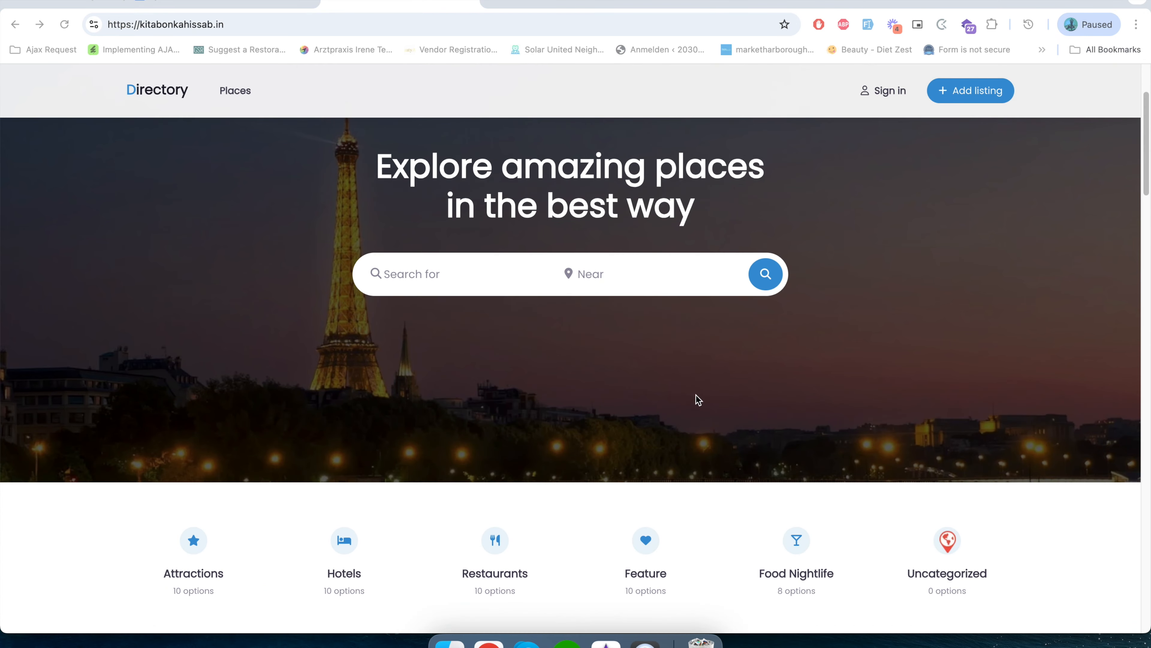
scroll(743, 396, down, 3)
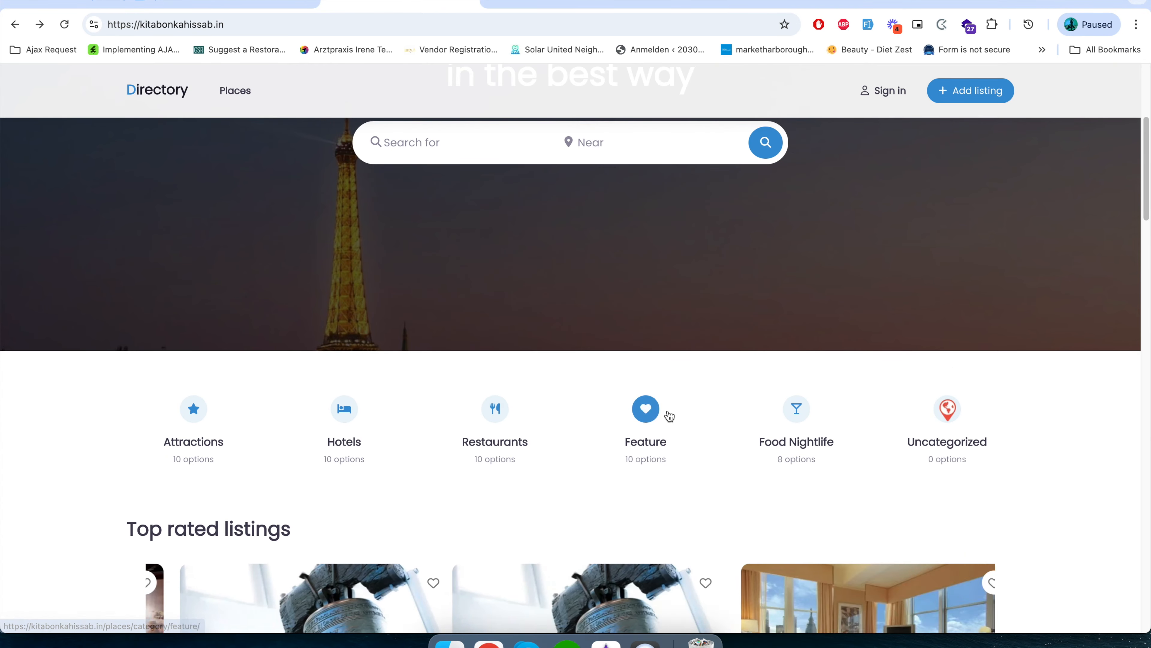
scroll(658, 511, down, 4)
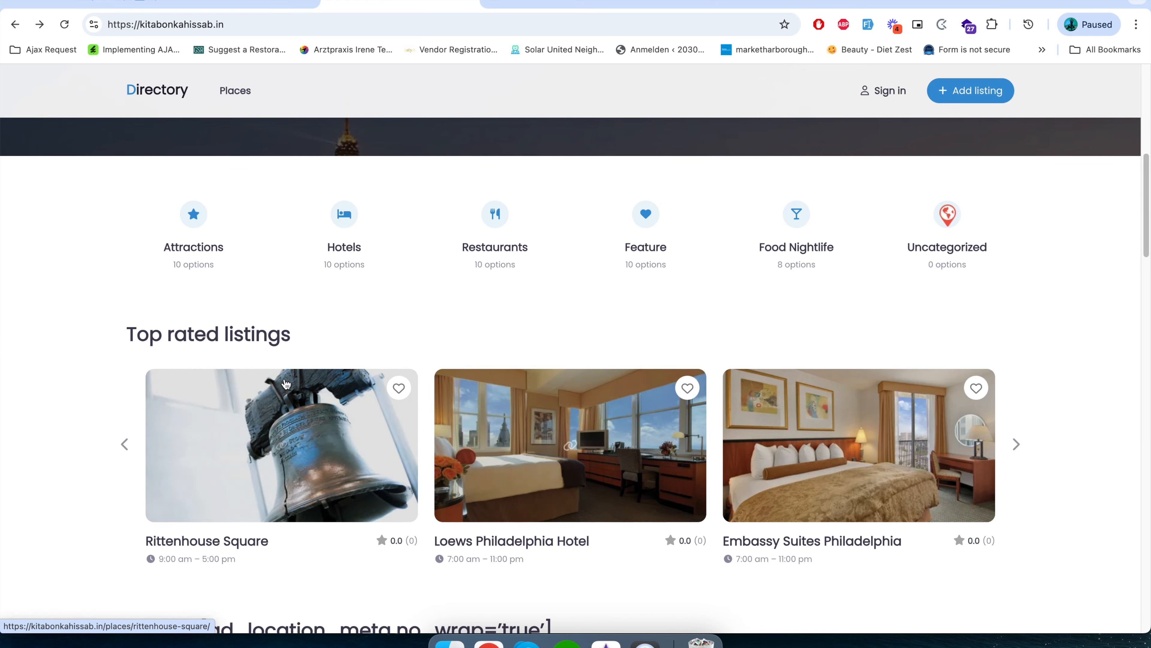
drag(125, 335, 306, 347)
Examine the homepage's Explore restaurant list and map, the Top Restaurants slider and the tourists section below it.
scroll(317, 454, down, 6)
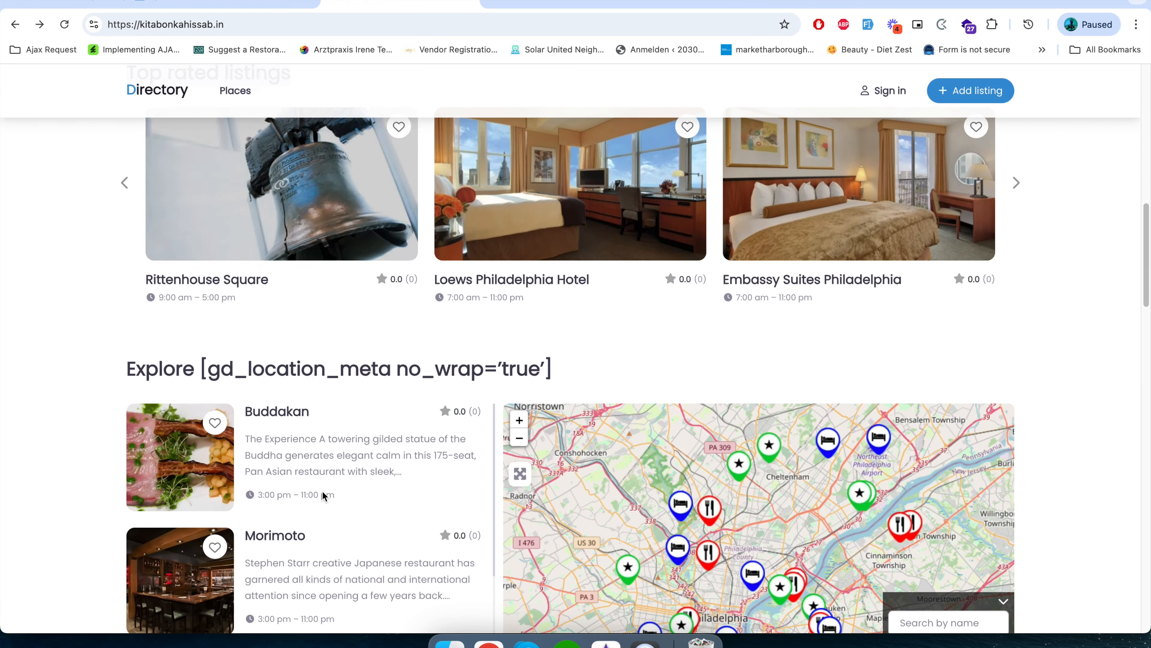
scroll(322, 492, down, 5)
scroll(321, 533, up, 4)
scroll(145, 408, down, 1)
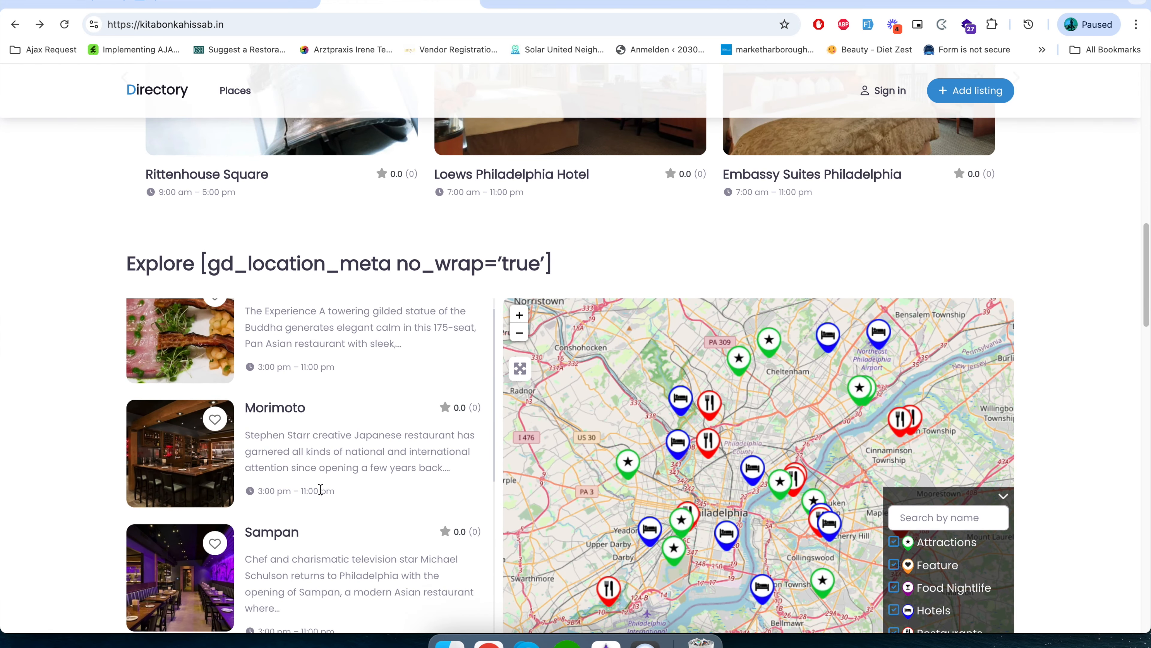
scroll(177, 435, down, 1)
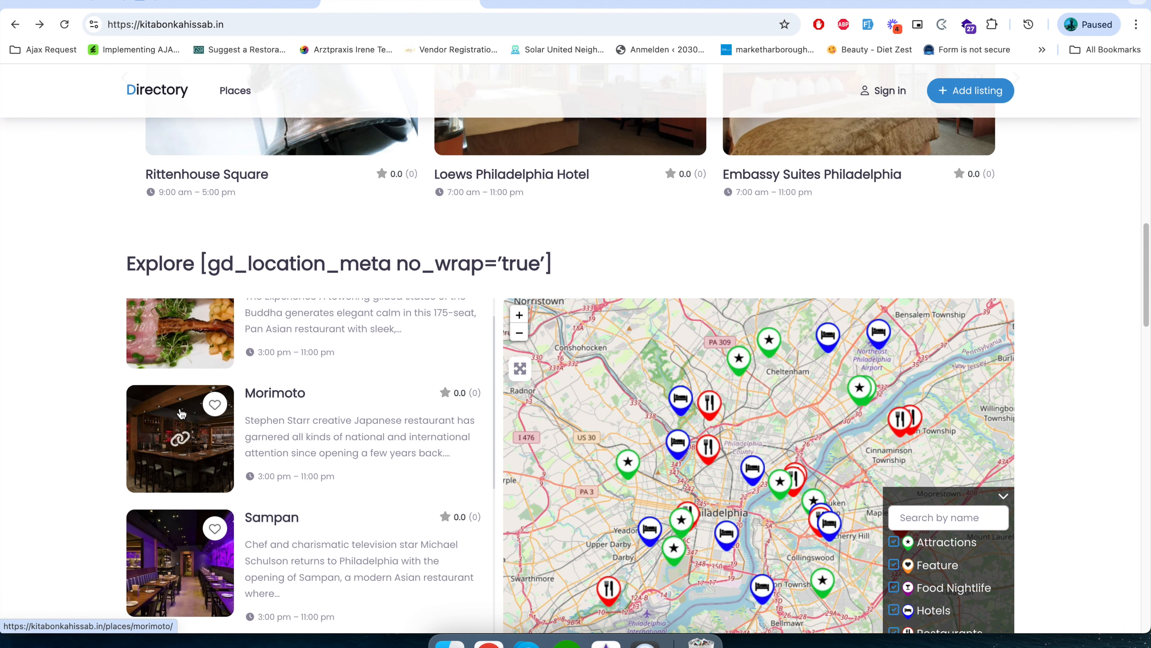
scroll(93, 416, down, 1)
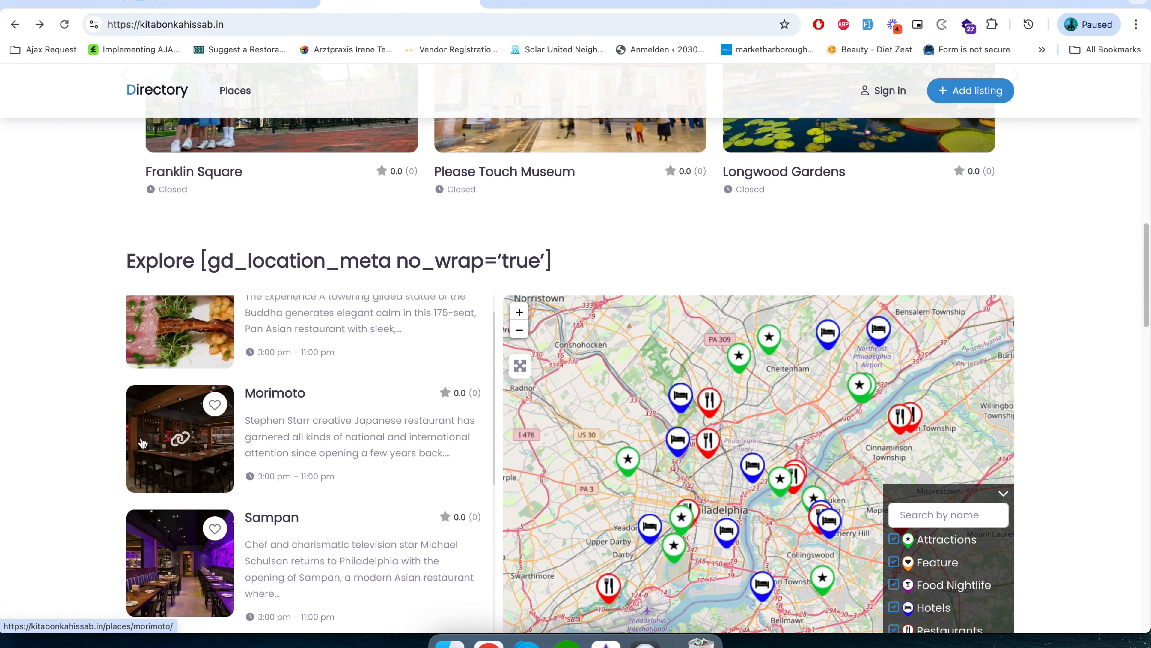
scroll(180, 436, down, 1)
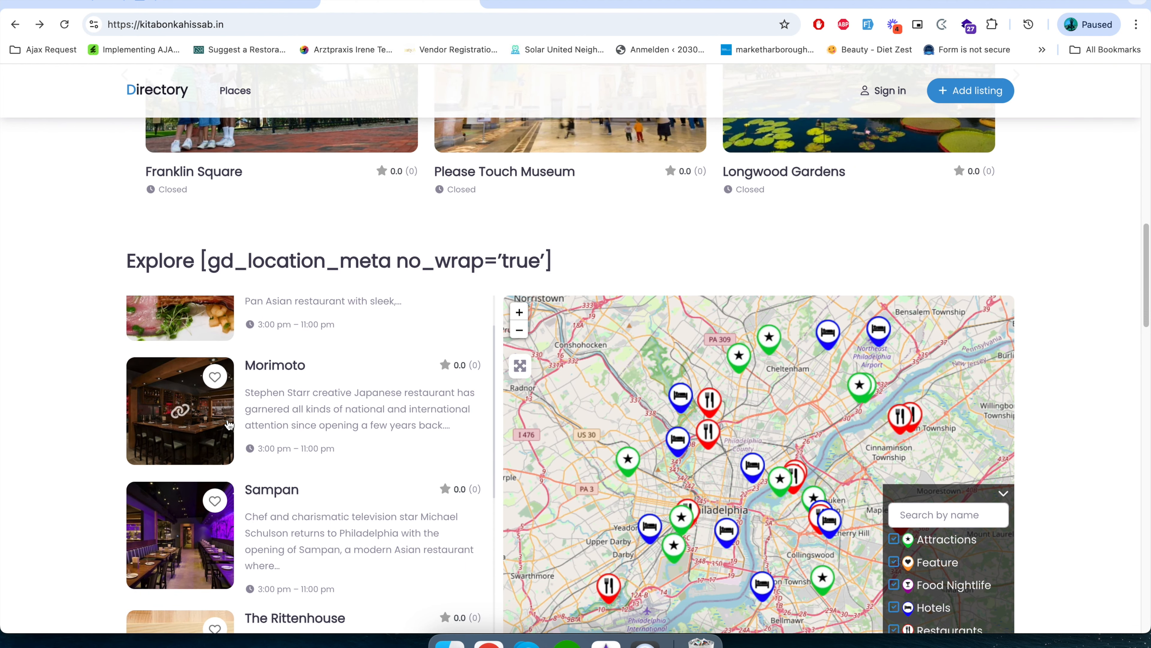
scroll(225, 426, up, 3)
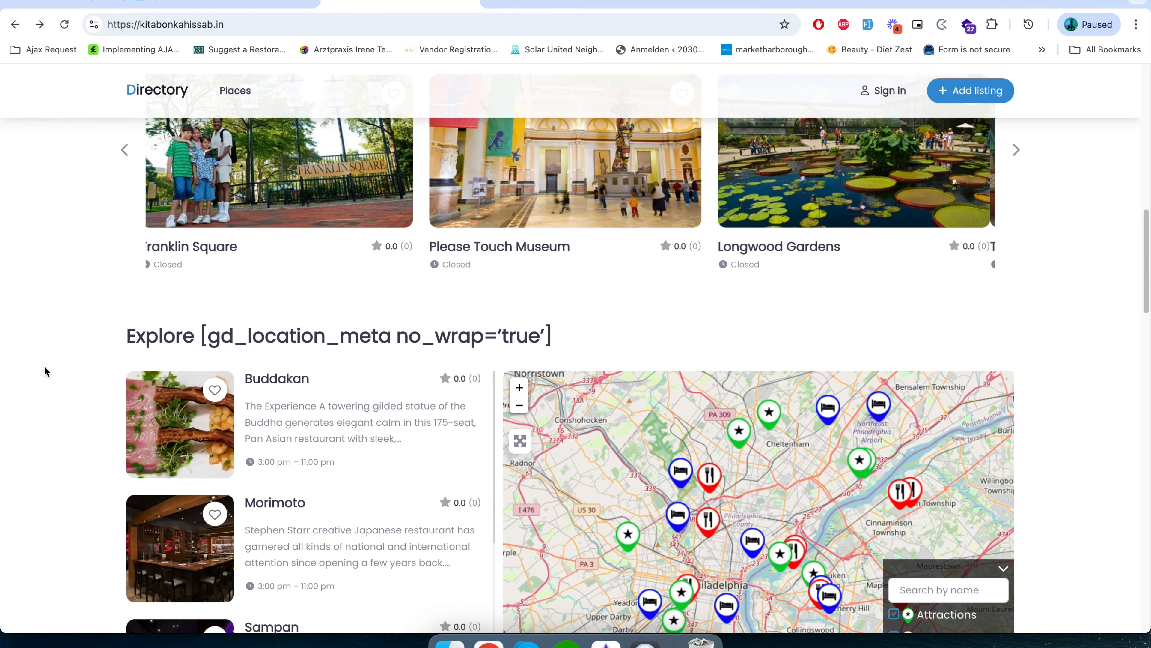
scroll(44, 370, down, 7)
scroll(354, 401, down, 5)
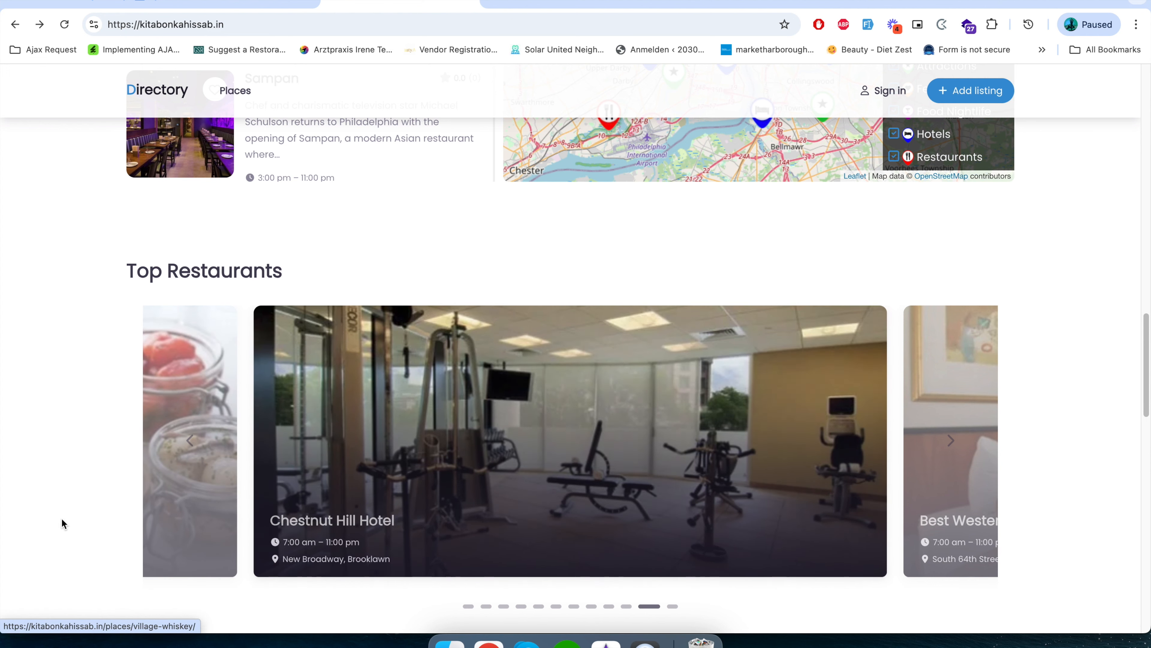
scroll(61, 518, down, 14)
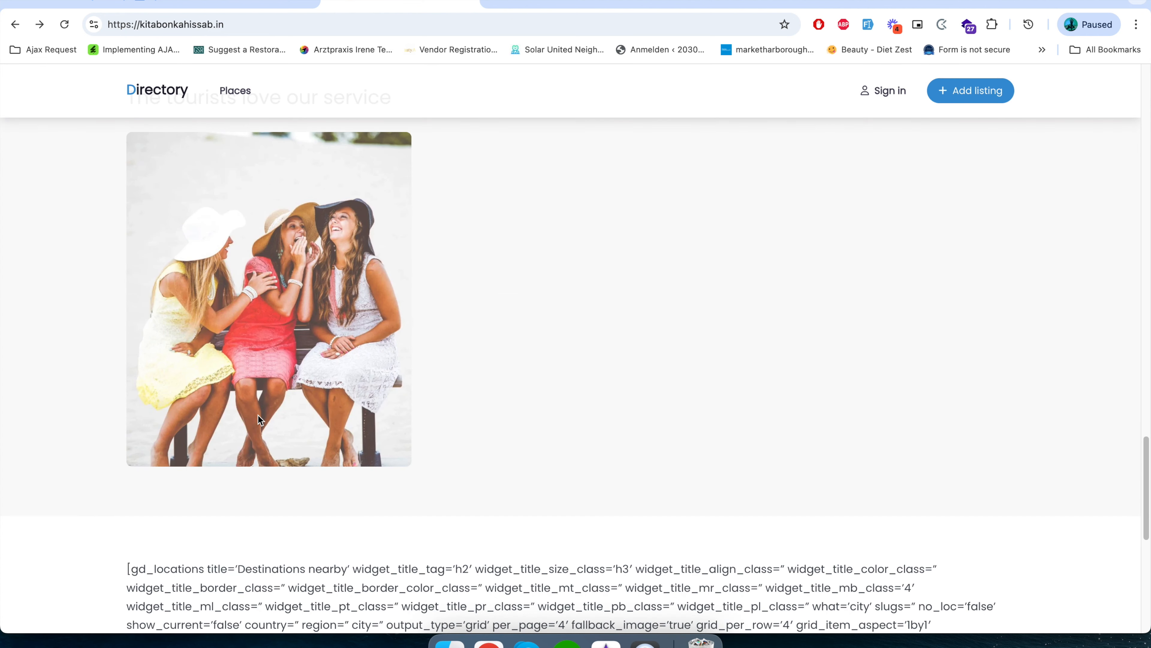
Review the homepage footer, open the sign-in form, switch to the account registration form and close it.
scroll(313, 453, down, 10)
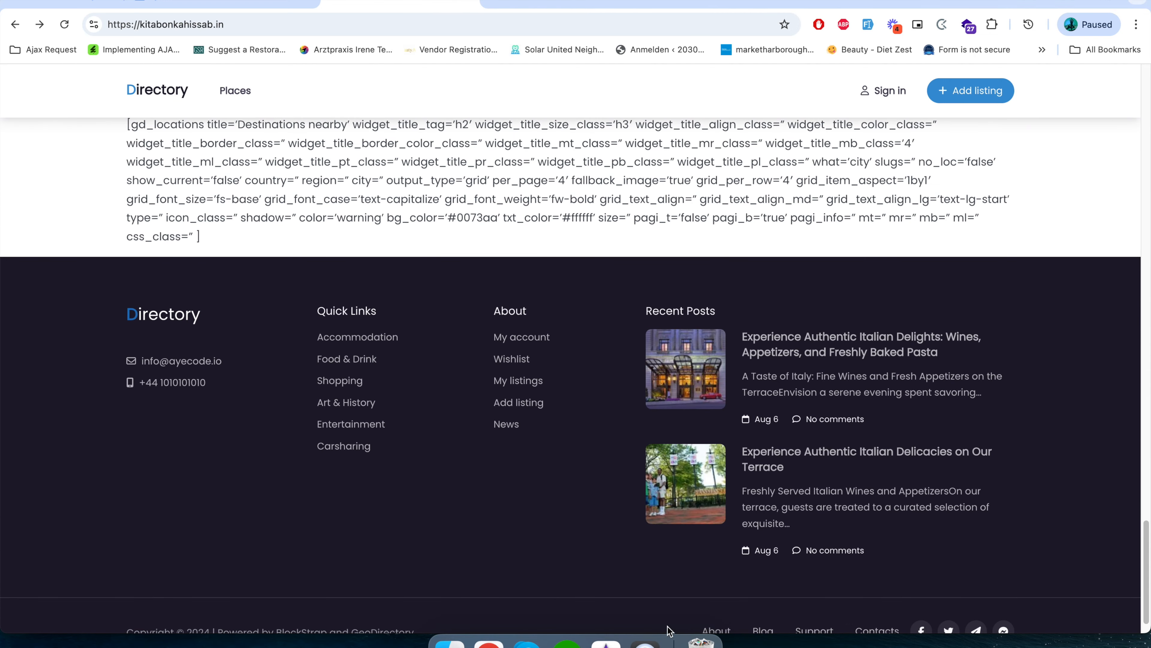
scroll(460, 519, up, 20)
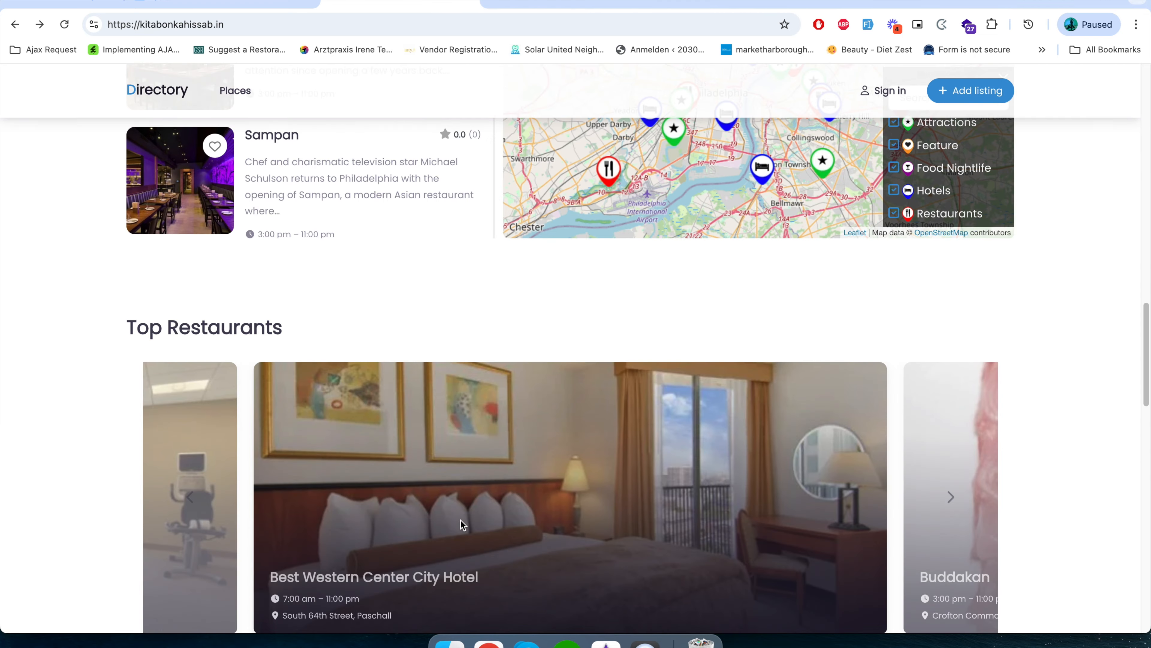
scroll(460, 520, up, 20)
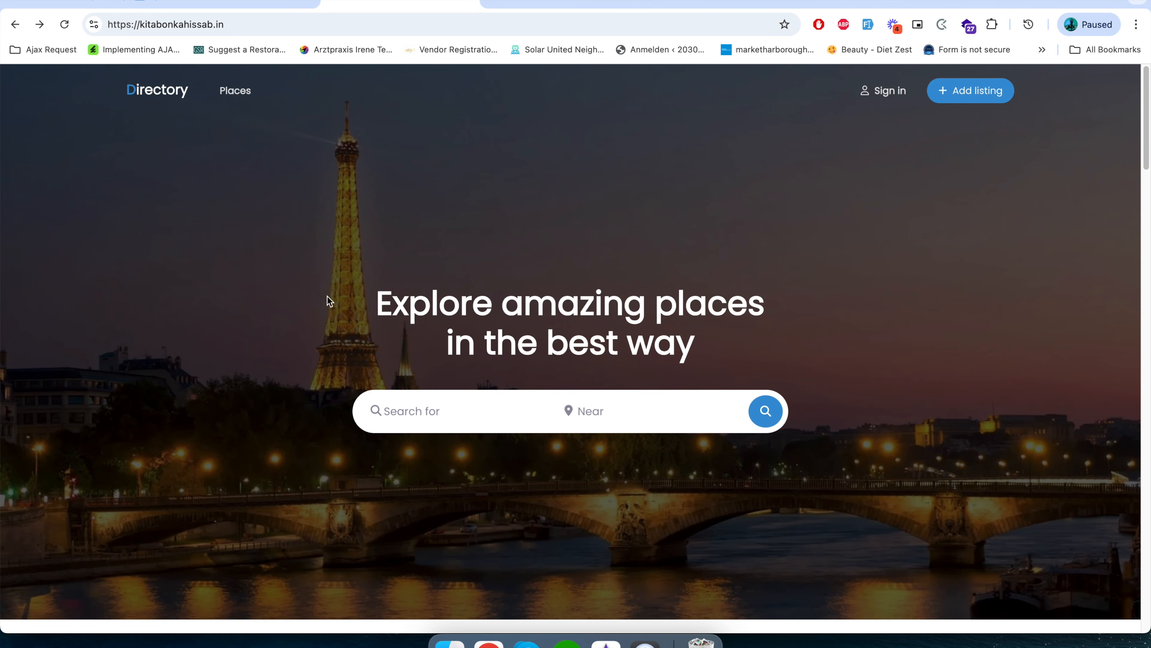
click(890, 91)
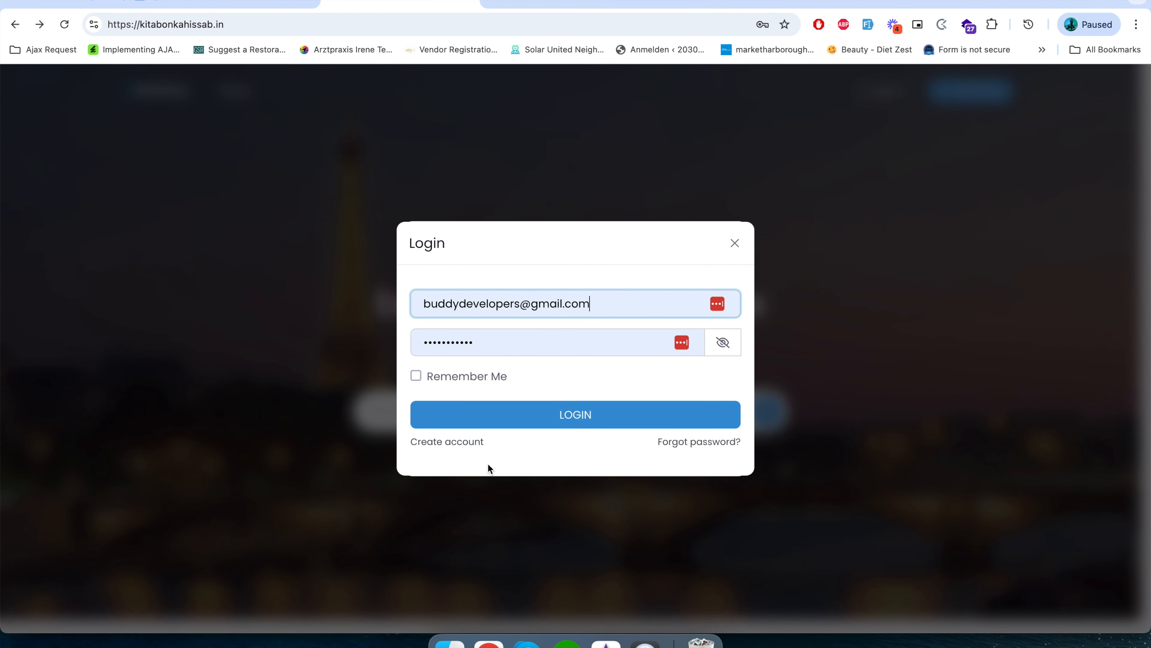
click(463, 443)
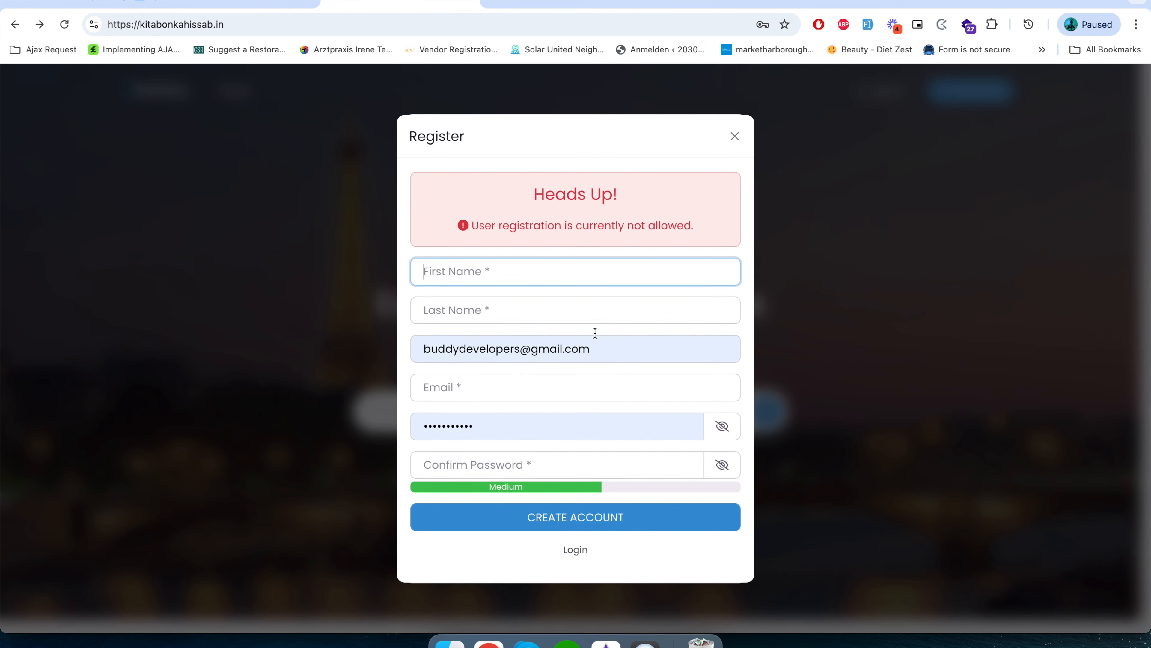
click(735, 138)
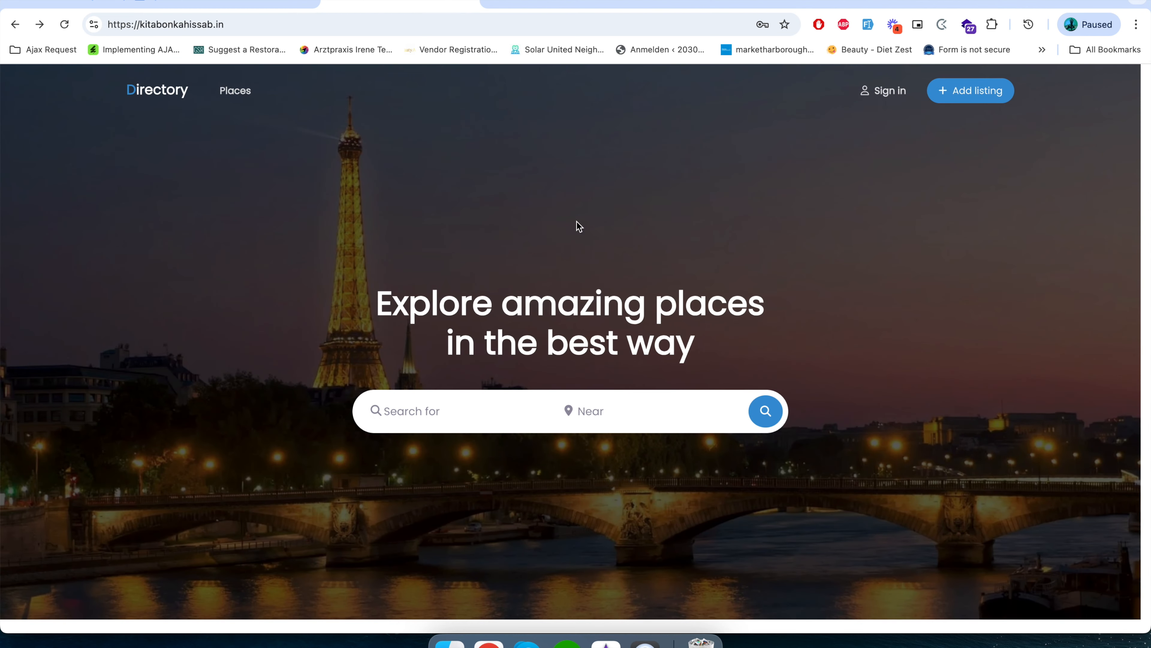
Run a keyword-free place search from the homepage, browse the listings, and search for Buddakan.
click(765, 417)
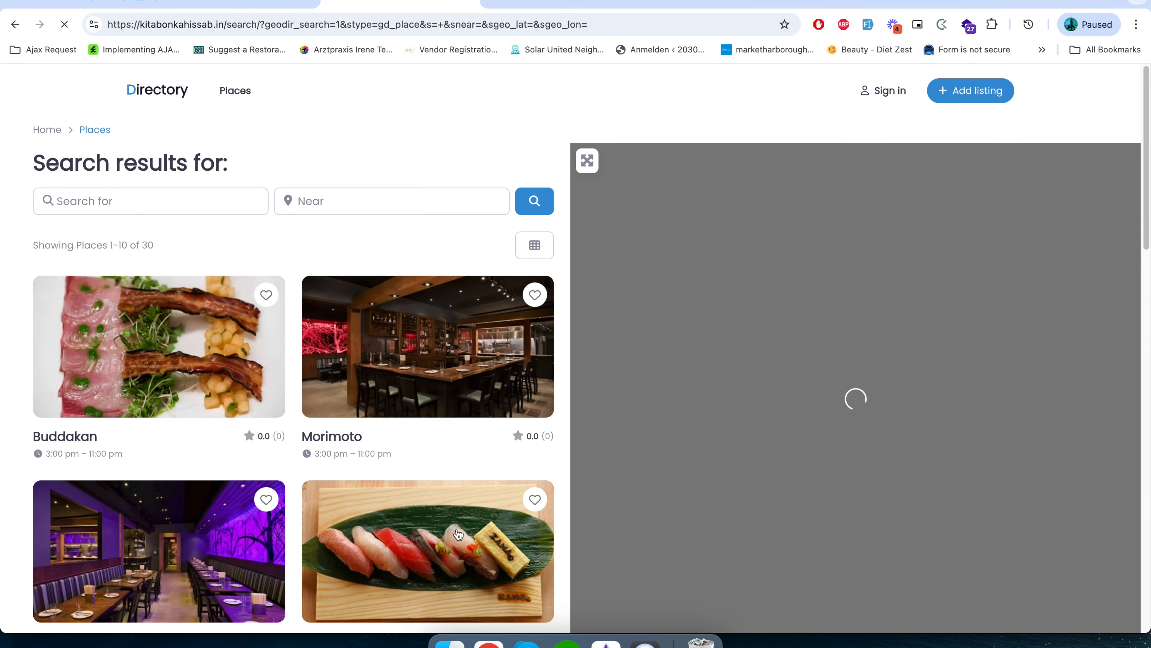
scroll(459, 535, down, 7)
scroll(449, 544, up, 5)
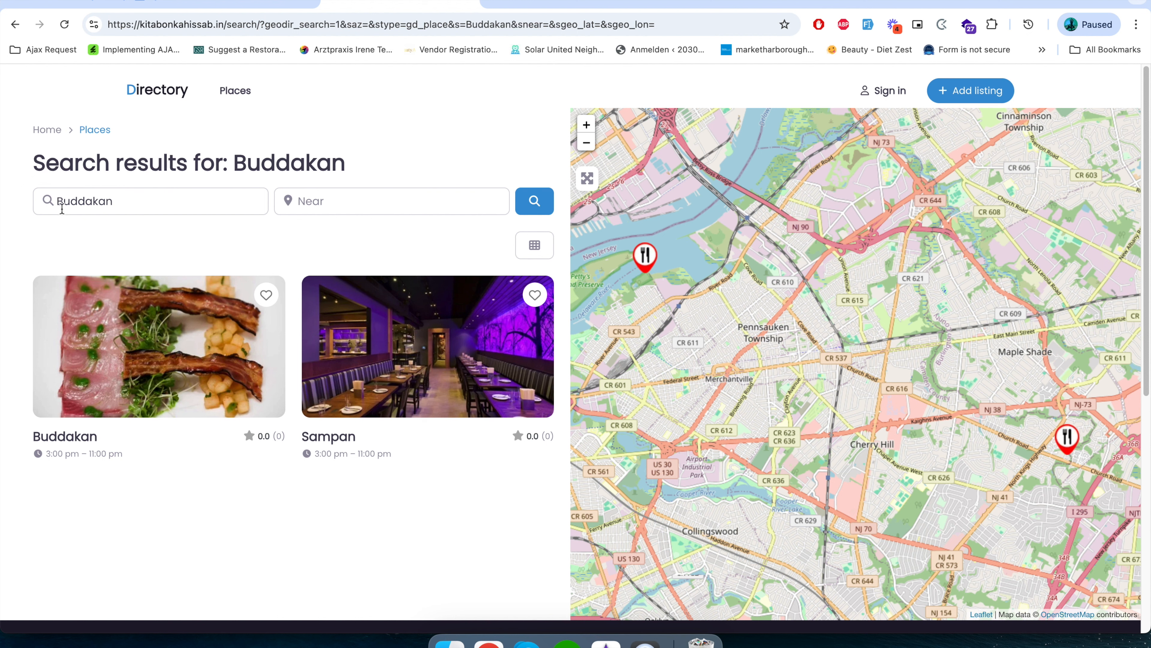
double_click(72, 201)
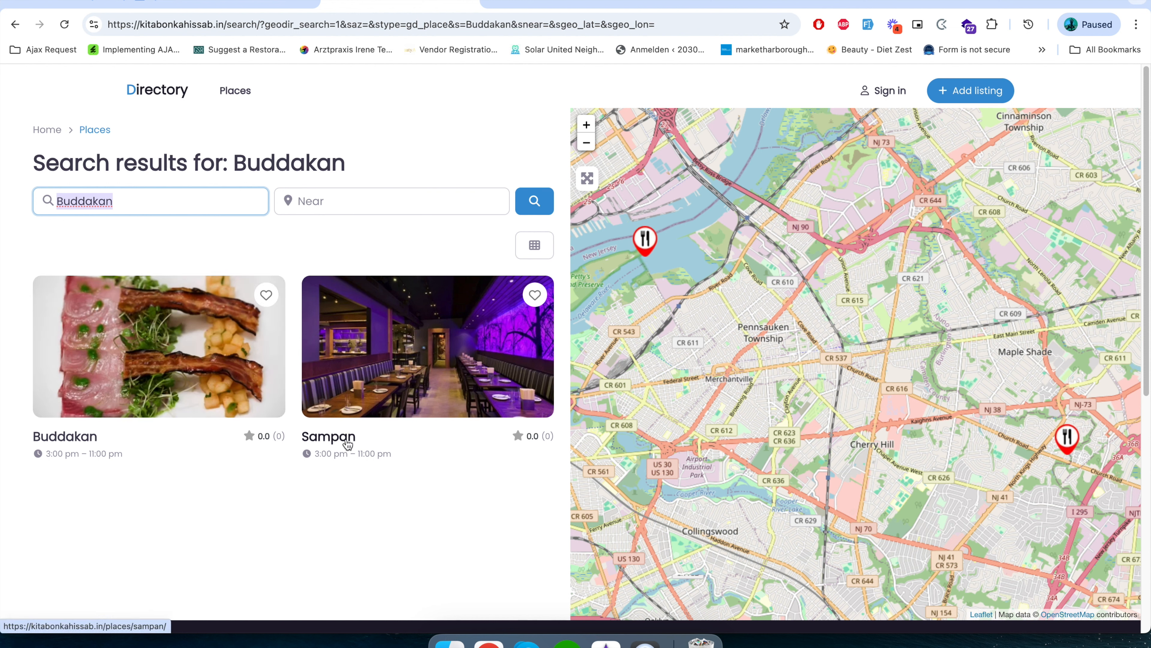
click(395, 511)
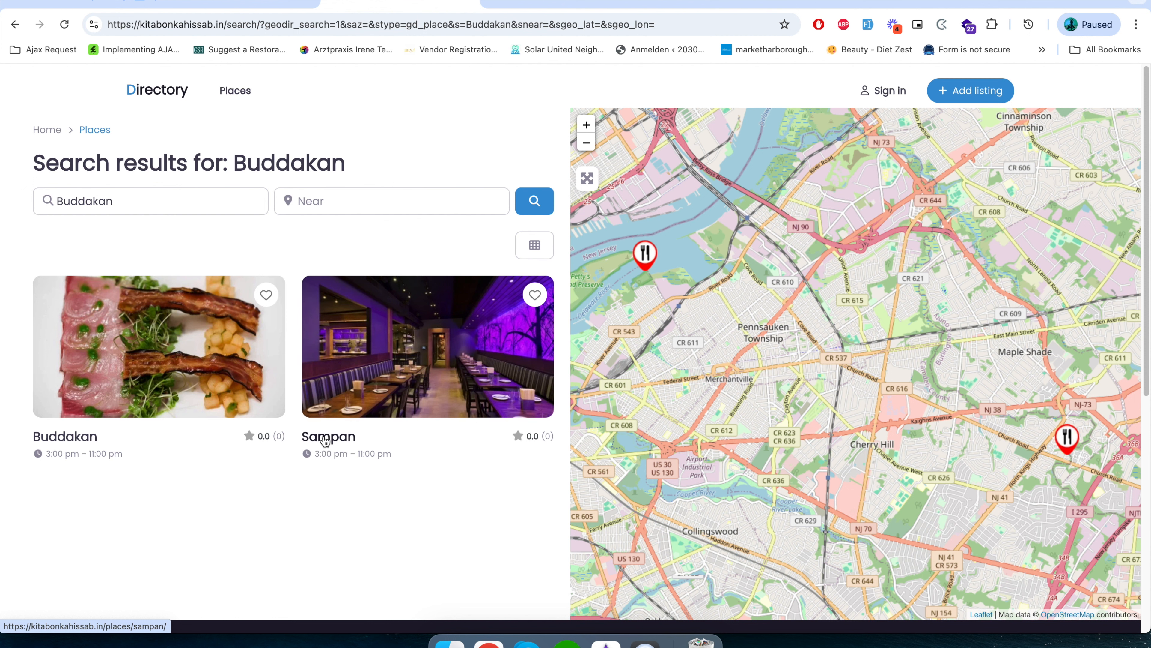
click(76, 203)
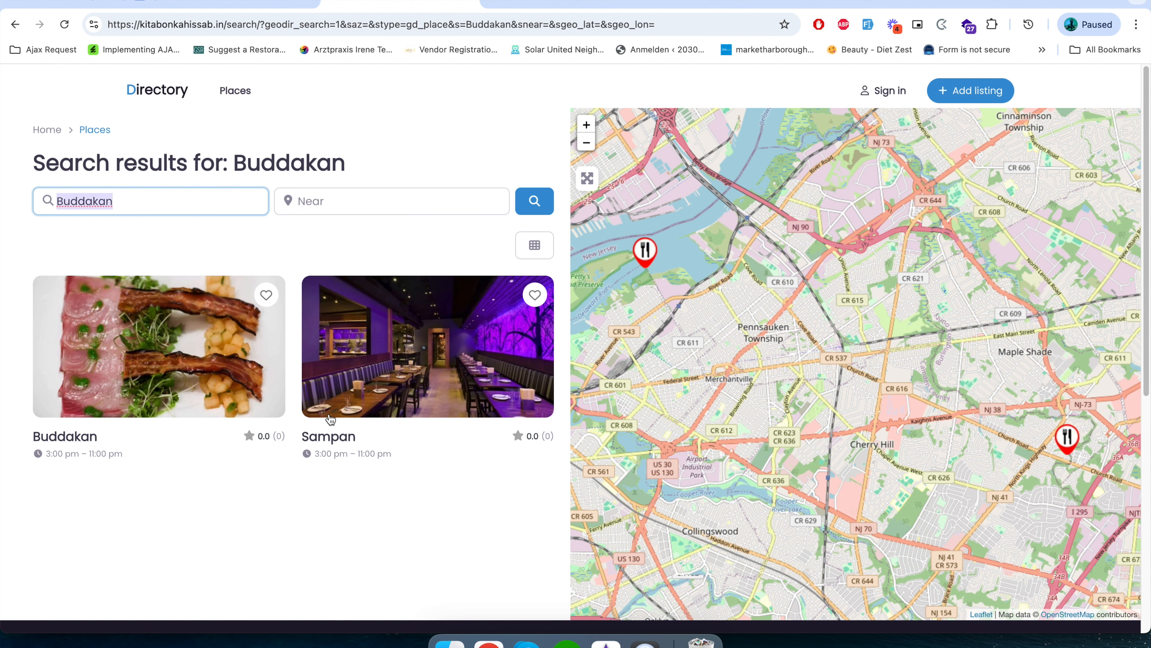
Switch the search results' layout to List, Grid 1 and finally Grid 3.
click(534, 247)
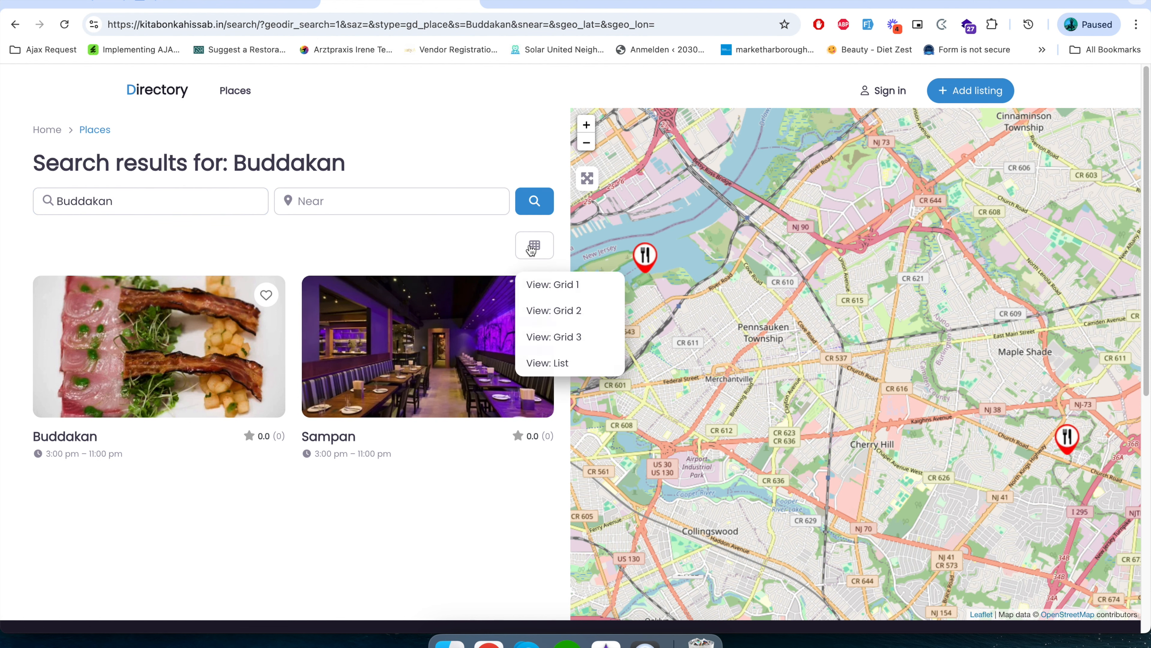
click(548, 365)
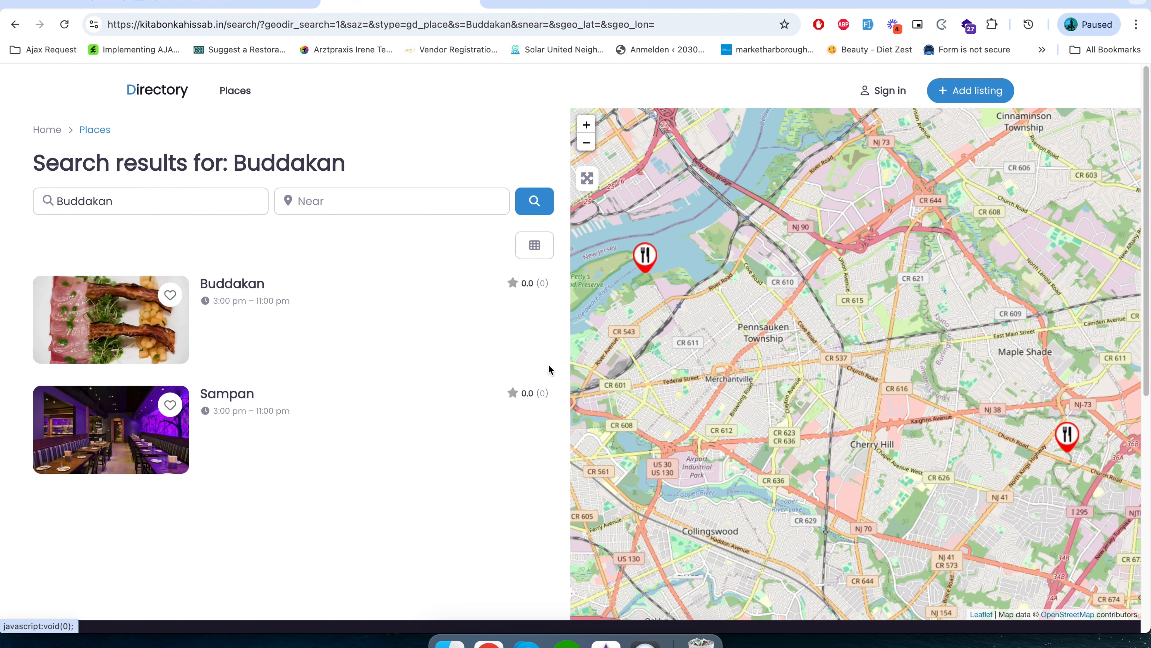
click(534, 245)
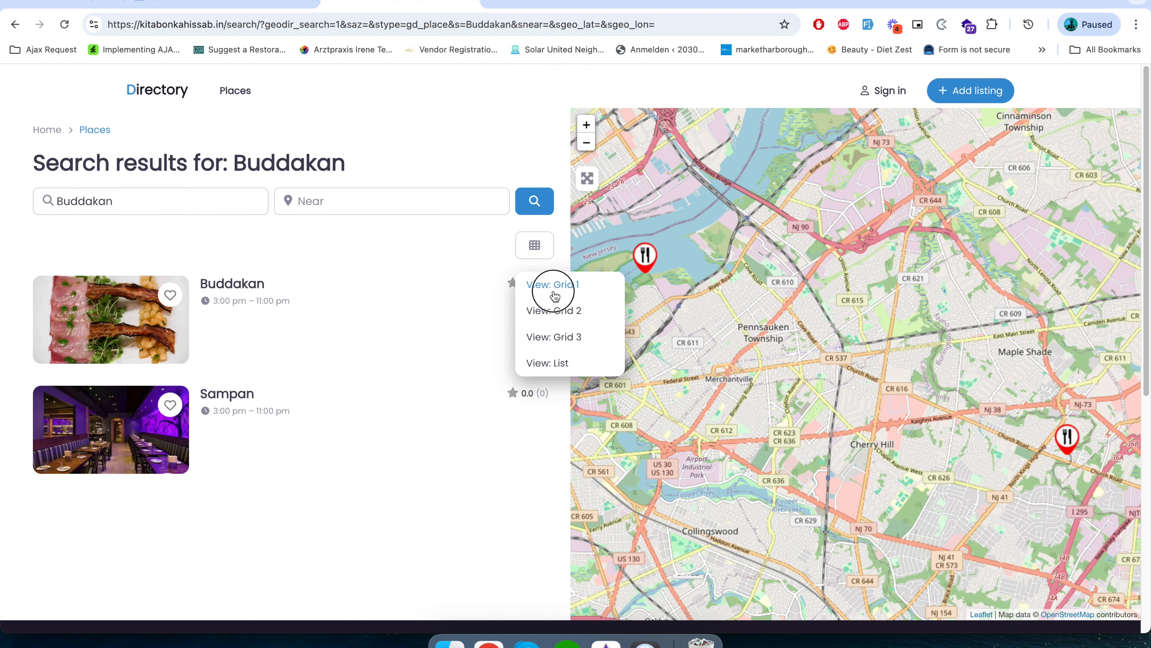
click(552, 289)
click(534, 245)
click(562, 336)
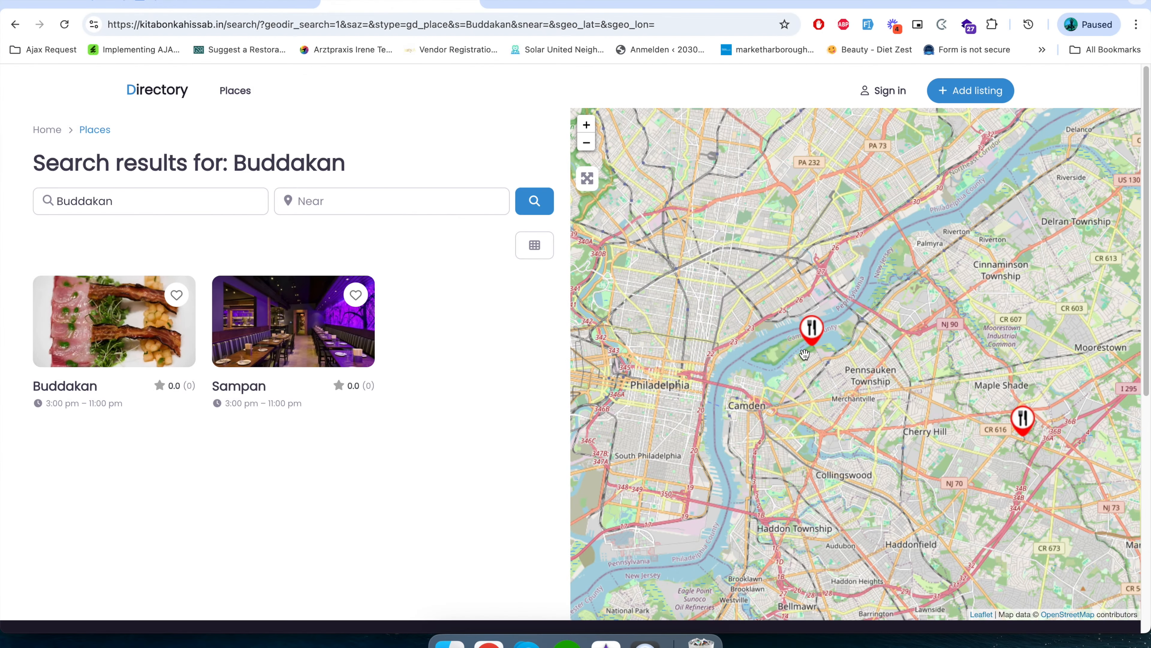
Zoom the results map in closely on the Buddakan restaurant marker.
double_click(804, 354)
double_click(861, 355)
drag(816, 349, 765, 334)
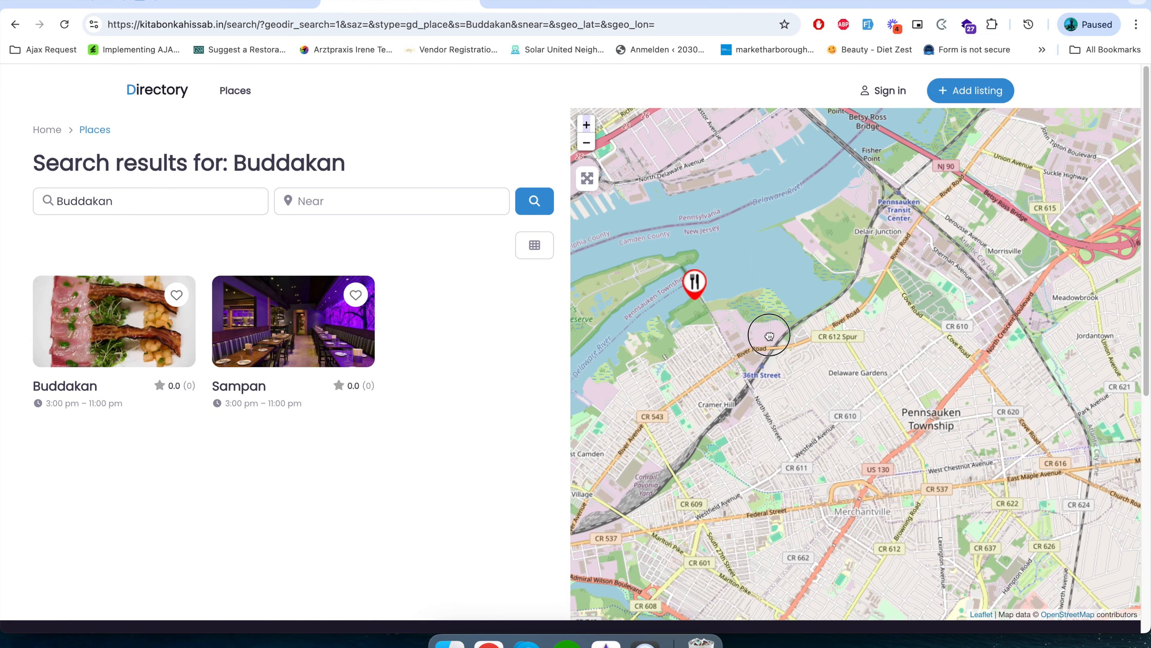
double_click(689, 307)
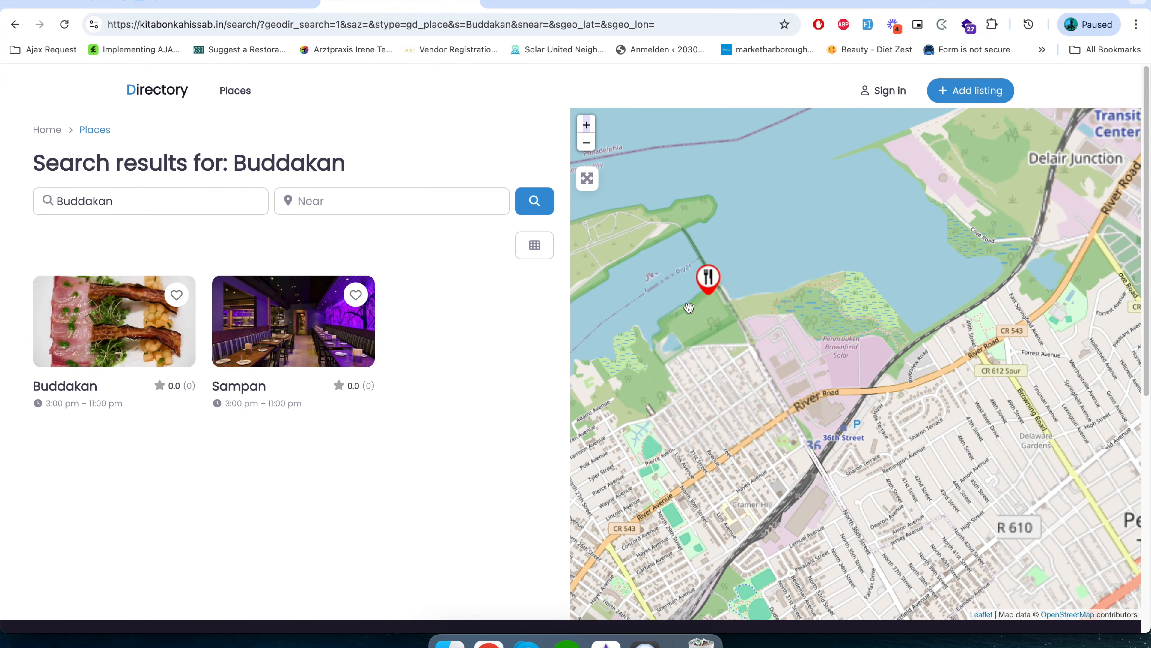
Open page 2 of the Places archive and view the Alexander Inn details from its map marker.
click(230, 98)
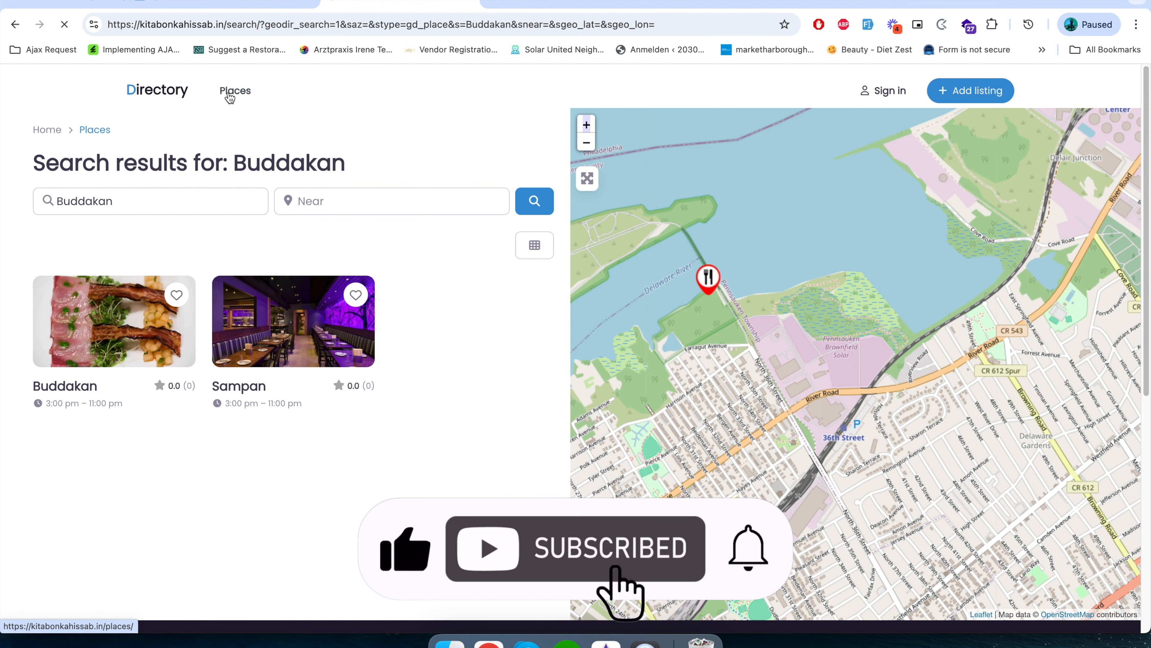
scroll(339, 437, down, 10)
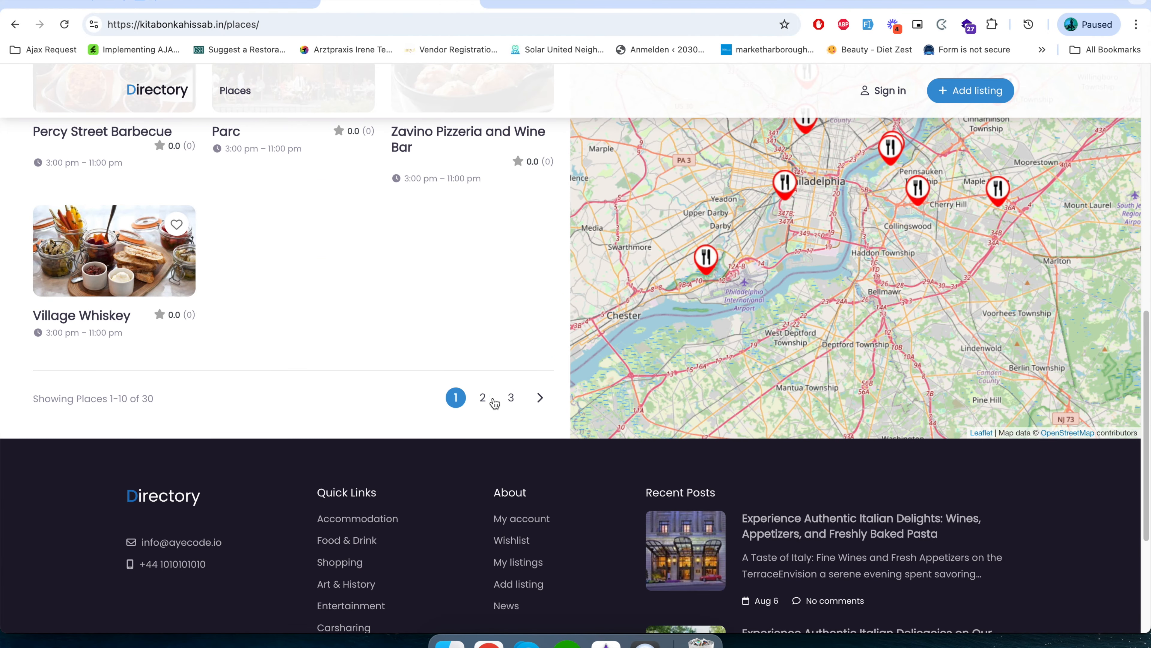
click(484, 398)
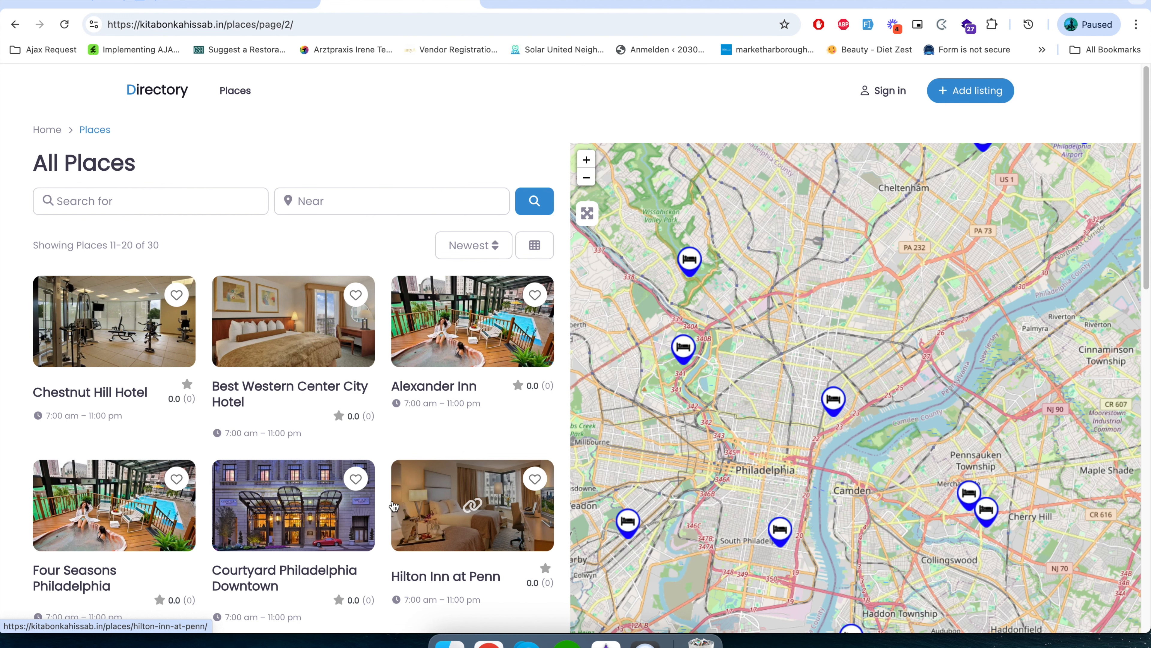
click(690, 260)
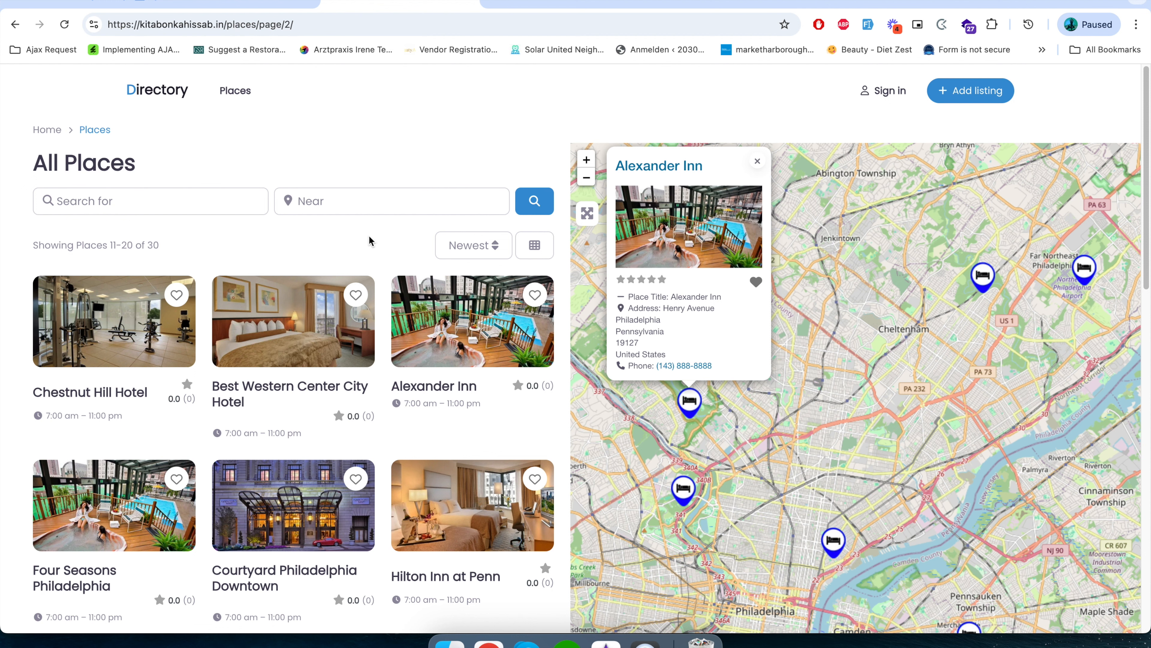
click(690, 403)
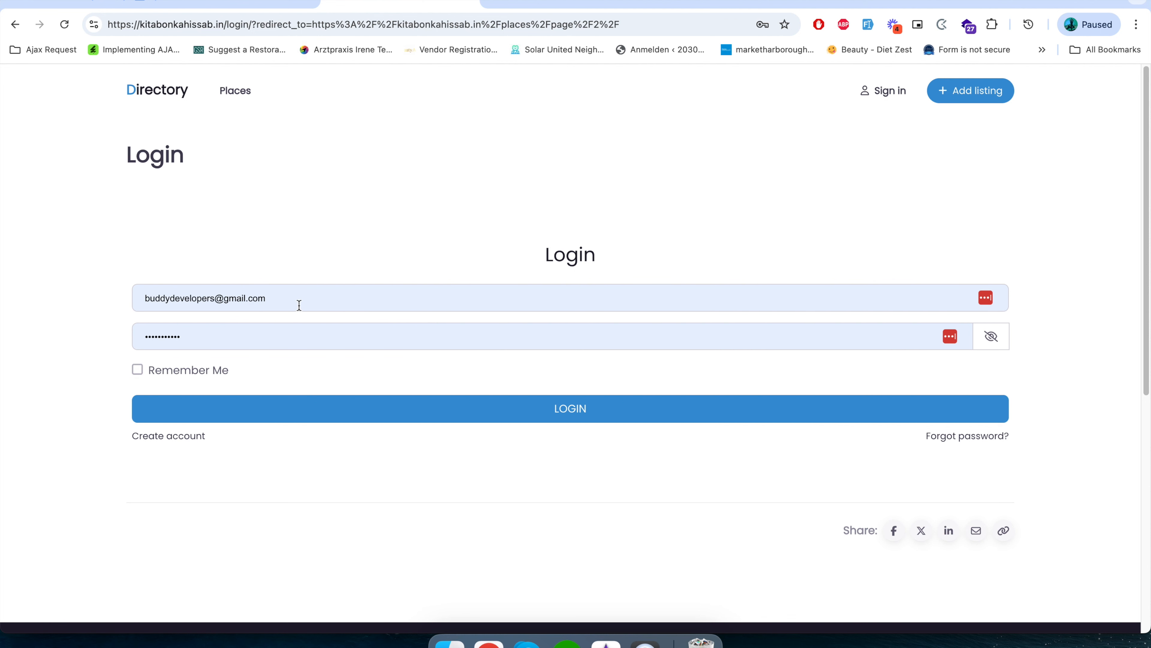
Sign in to the site with the prefilled account credentials.
click(549, 413)
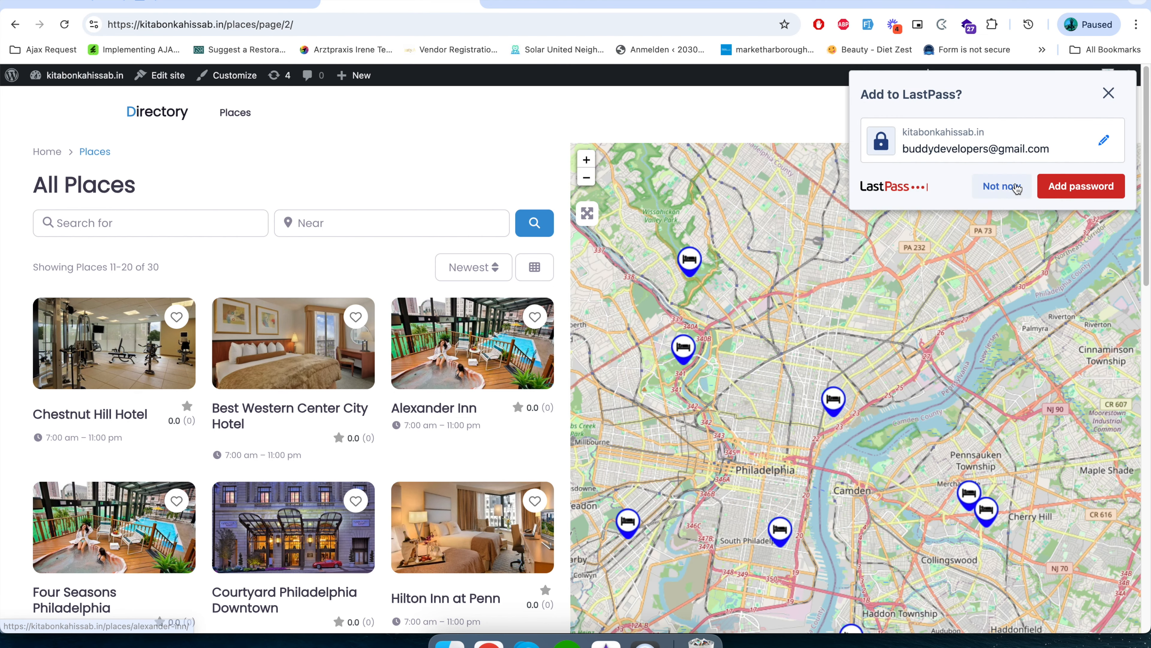
click(1002, 187)
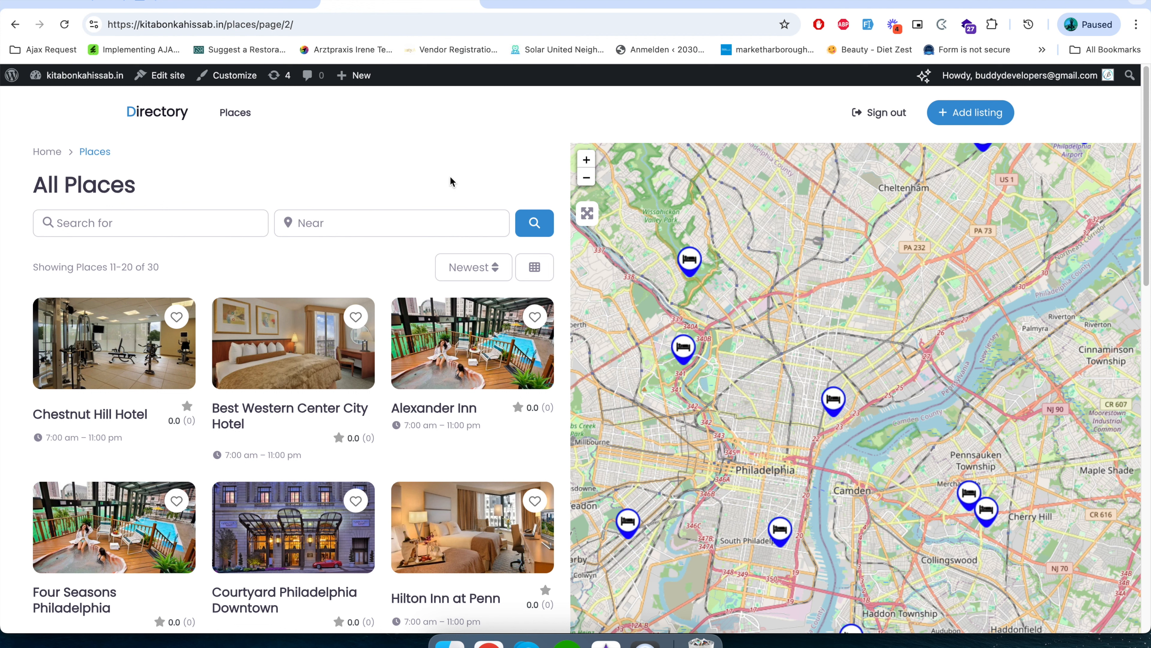
Add the Chestnut Hill Hotel, Best Western Center City Hotel and Alexander Inn listings to the favorites.
click(173, 324)
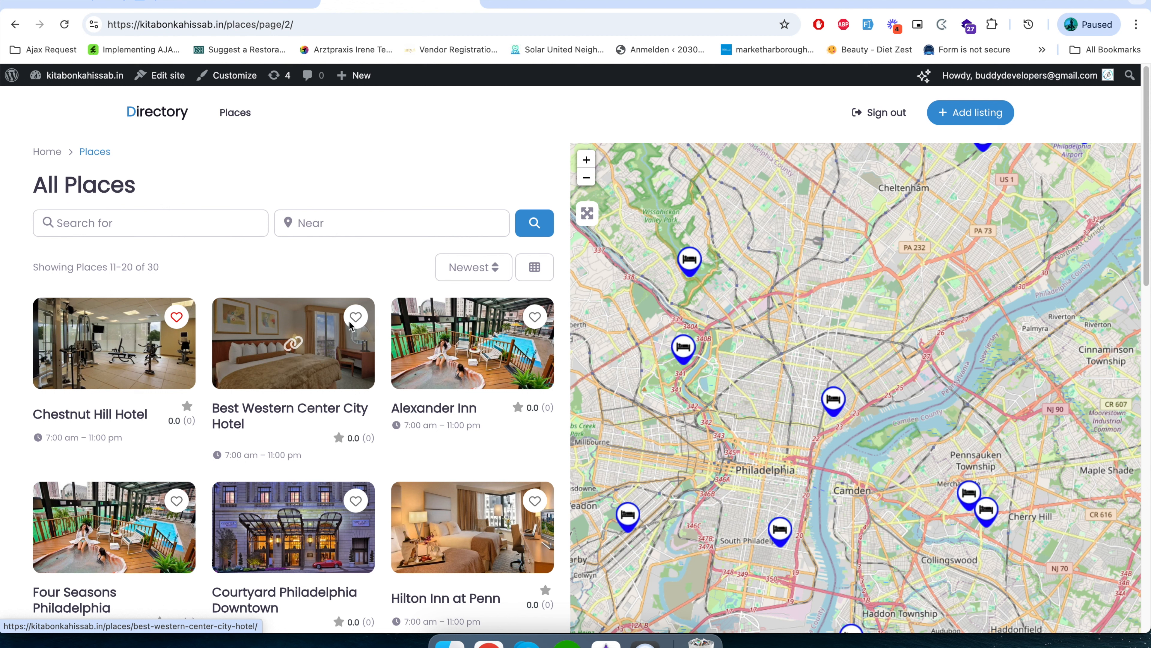
click(360, 321)
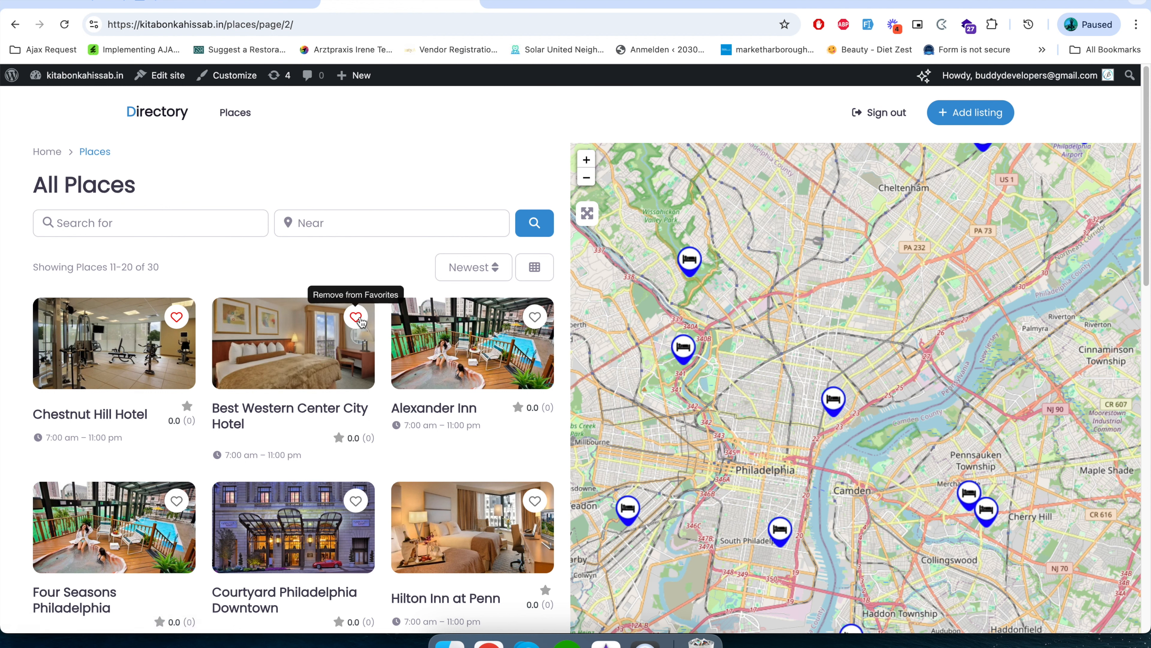
click(688, 259)
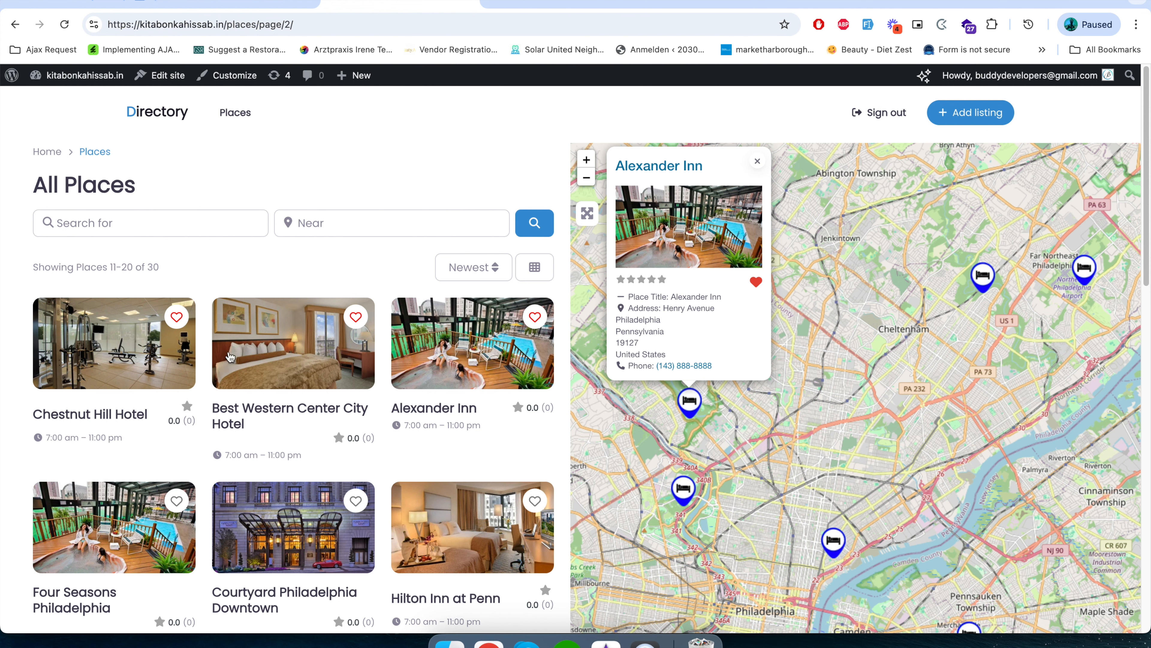
Open the Best Western Center City Hotel listing and examine its title, address, rating, photos and details section.
click(290, 406)
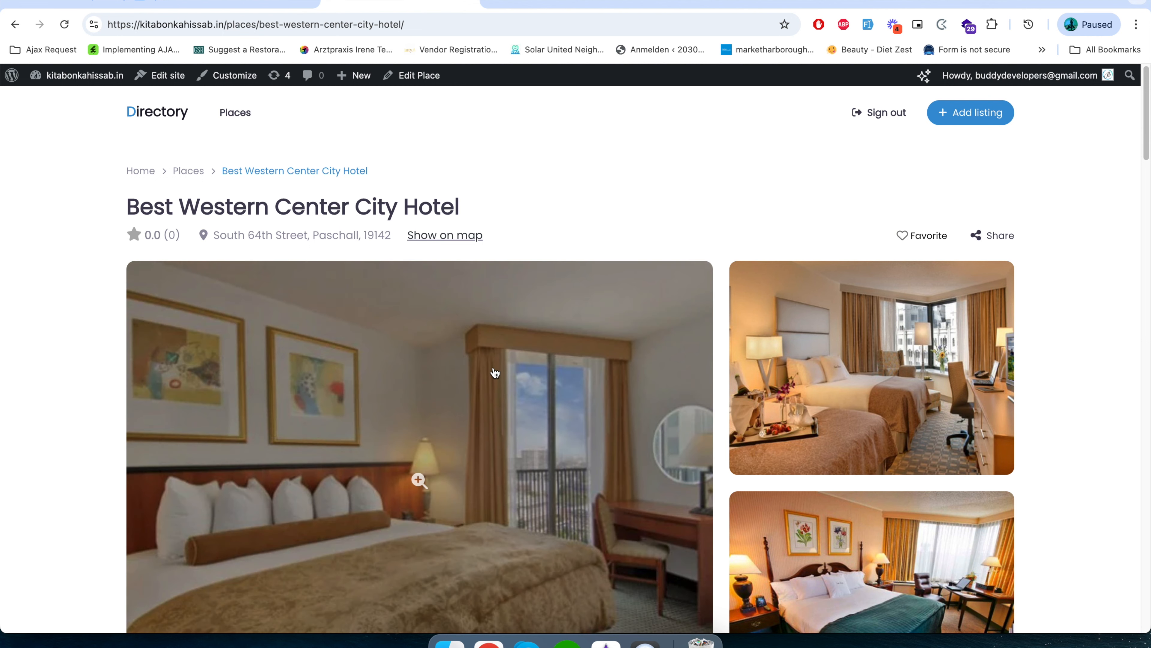
scroll(494, 370, down, 7)
scroll(497, 370, up, 6)
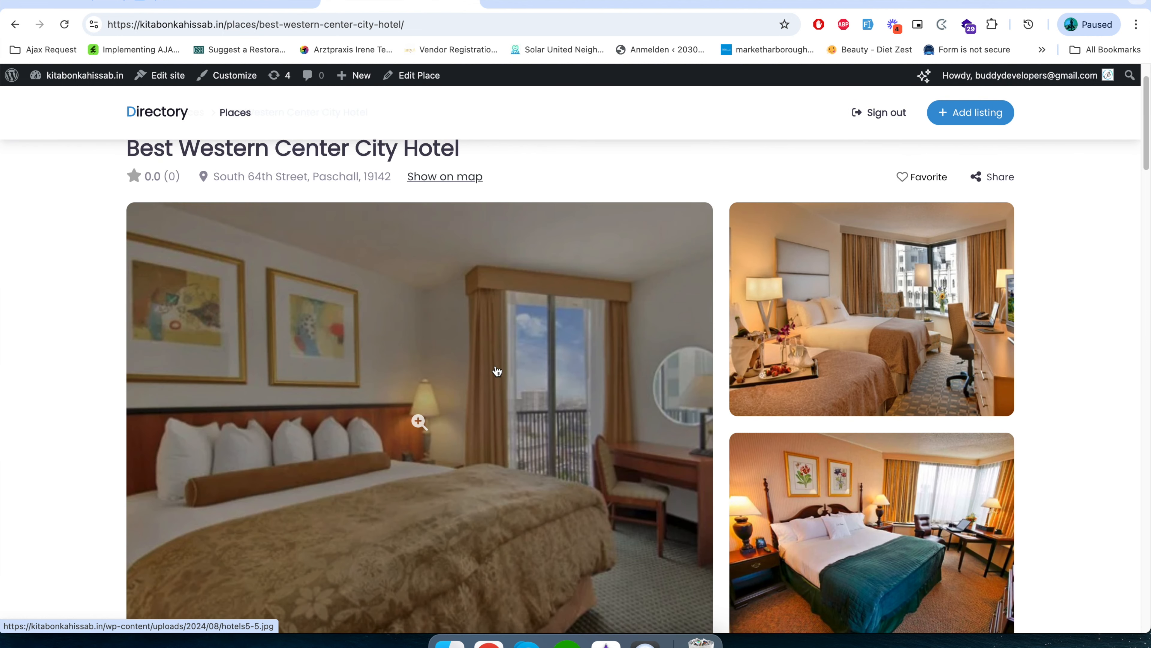
scroll(497, 371, up, 2)
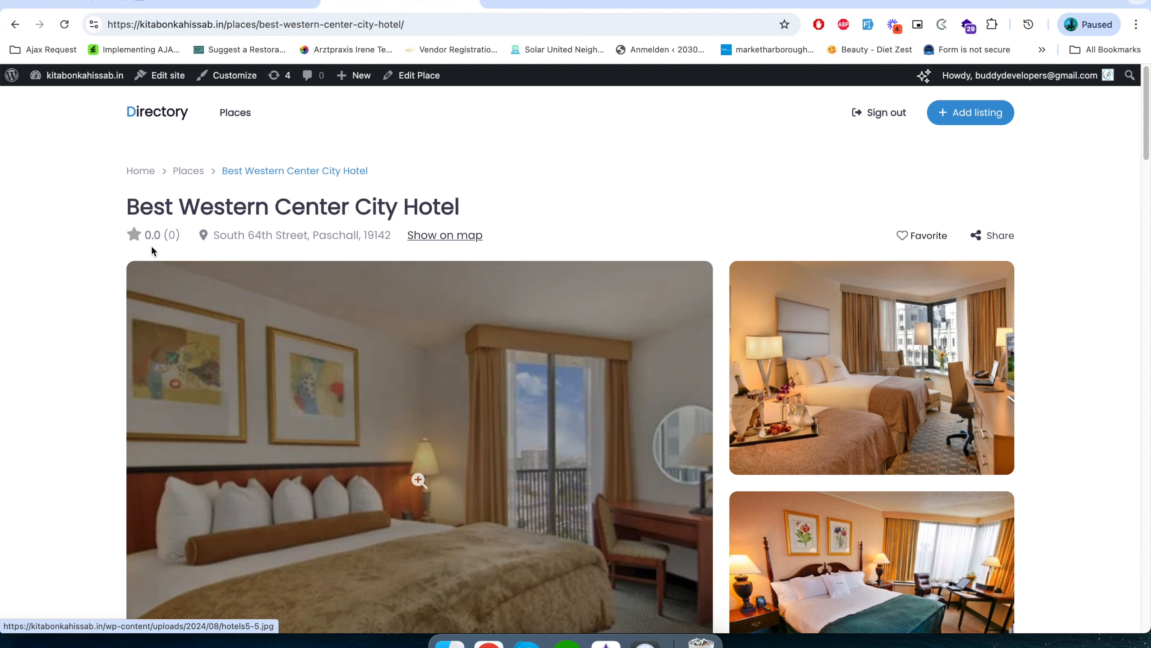
drag(120, 206, 457, 208)
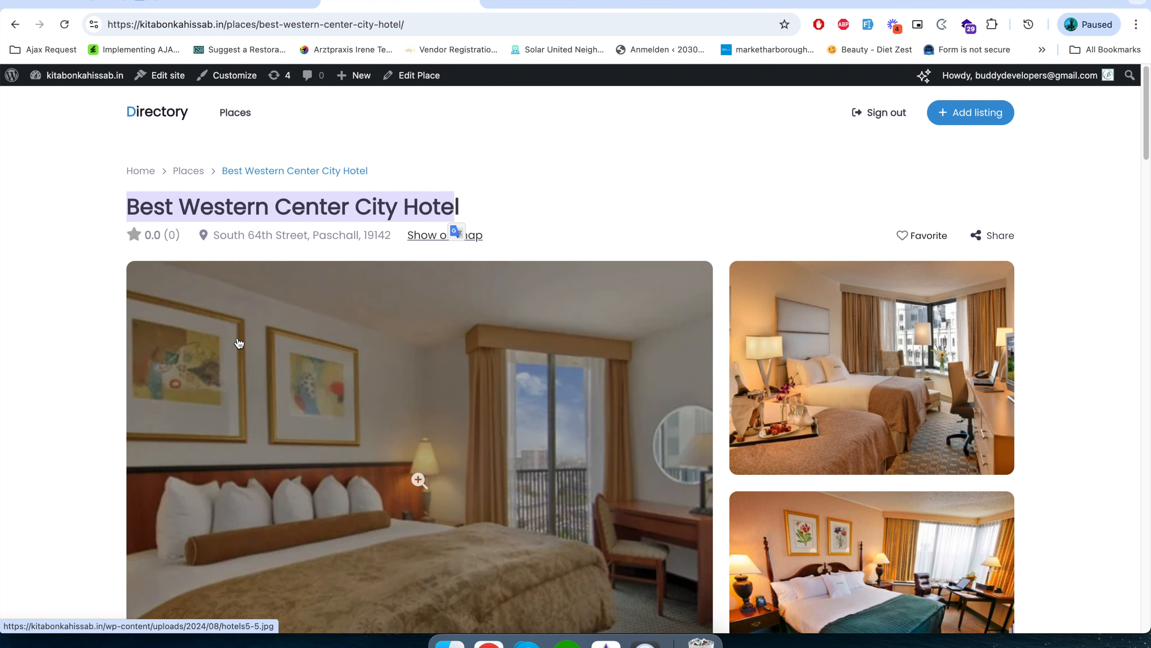
scroll(239, 343, down, 2)
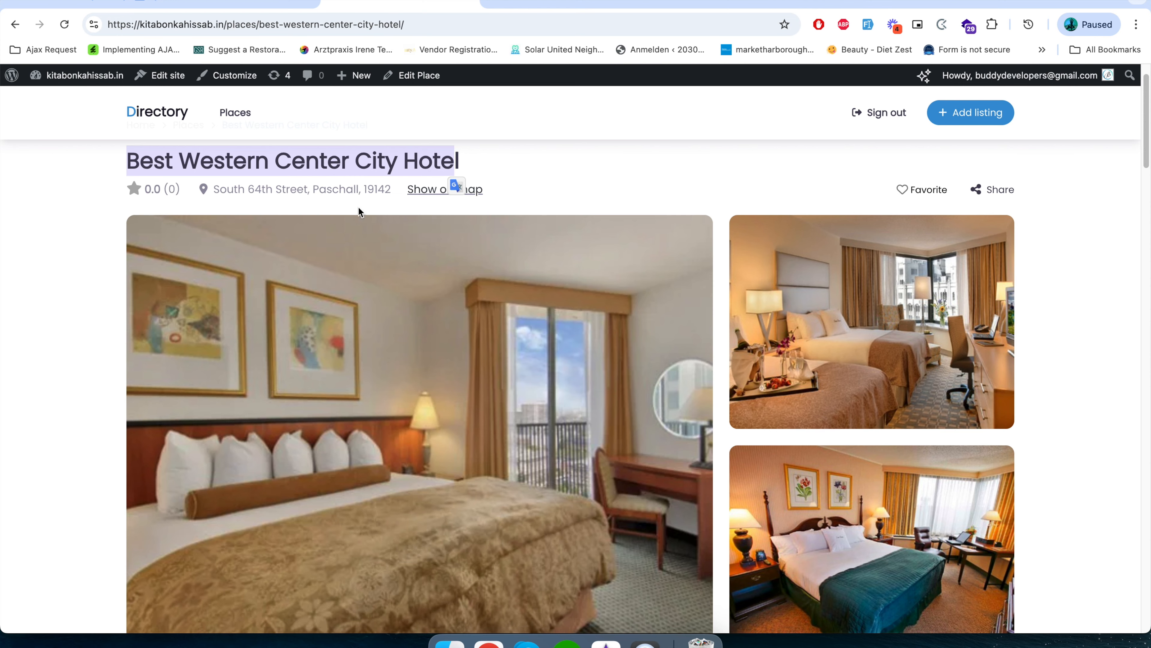
scroll(244, 412, down, 6)
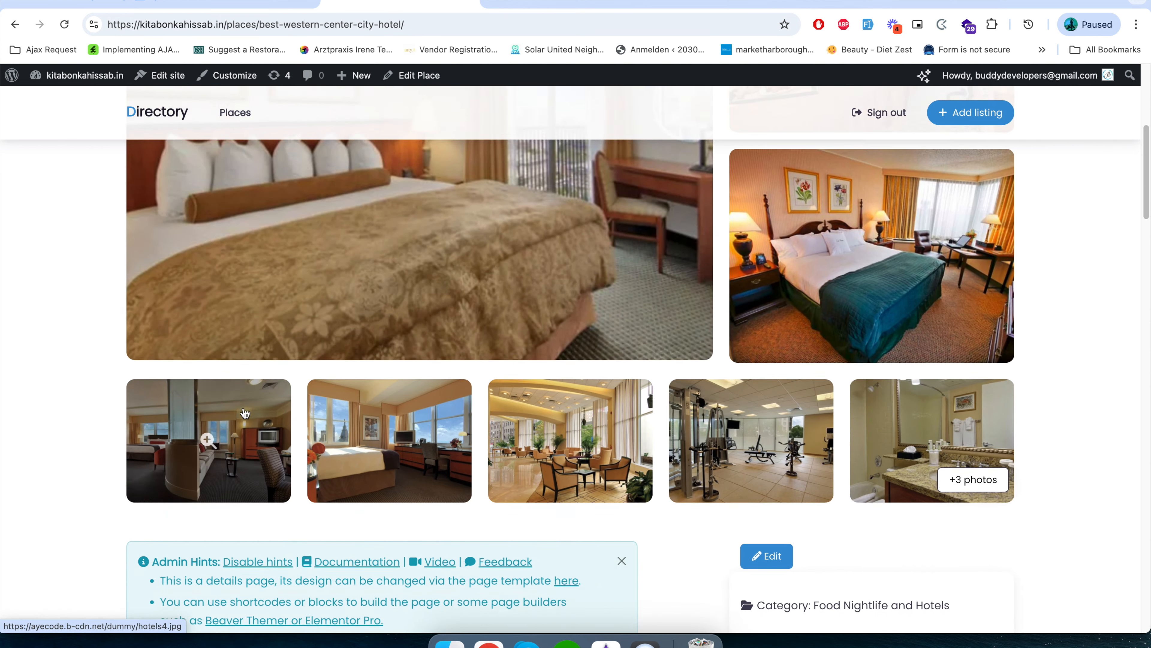
scroll(244, 411, down, 5)
scroll(240, 411, up, 12)
View the first few photos of the Best Western Center City Hotel listing in the enlarged gallery and close it.
click(421, 403)
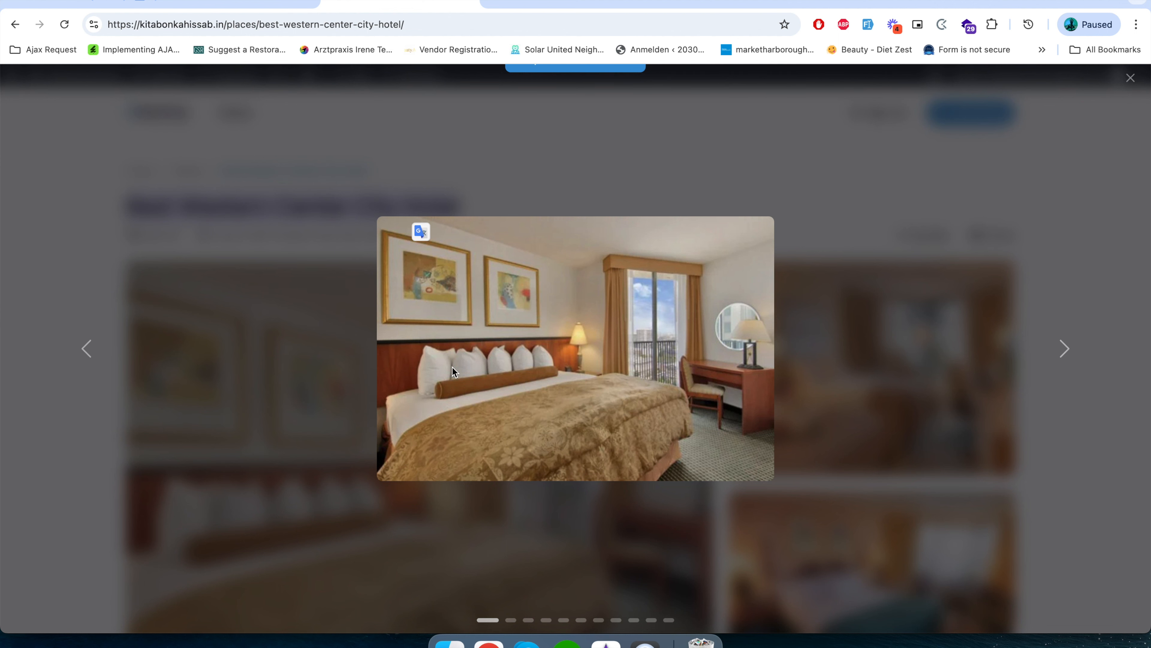
click(1065, 347)
click(1066, 348)
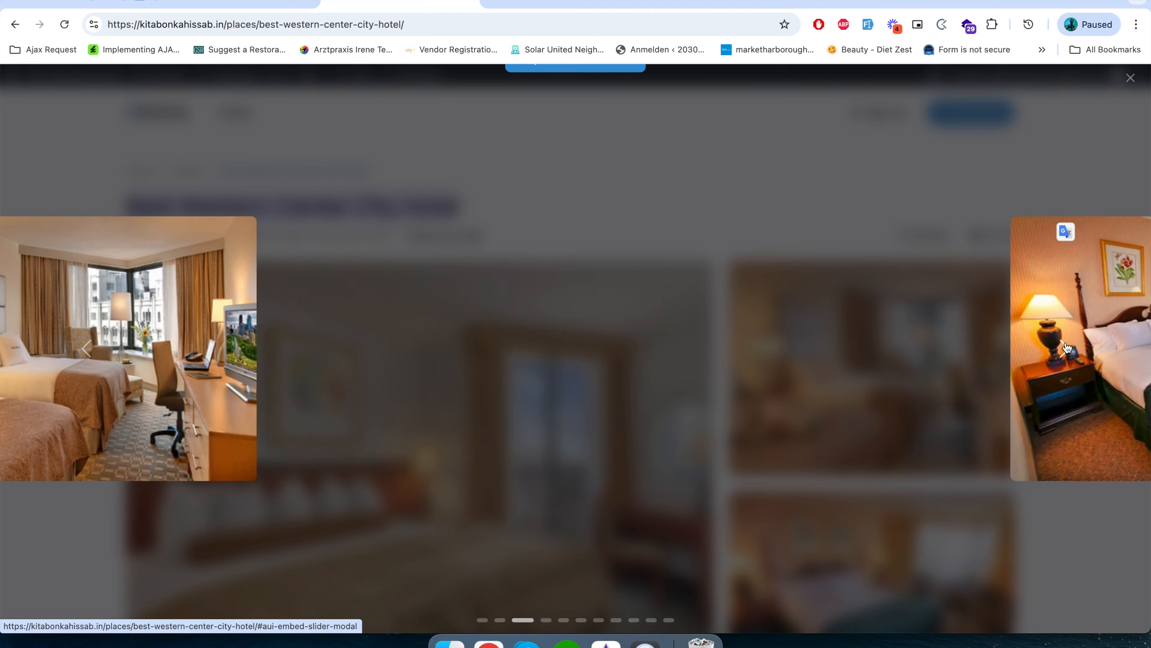
click(1131, 78)
Examine the hotel listing's profile text, contact details, photos and map sections.
scroll(488, 262, down, 3)
scroll(453, 474, down, 10)
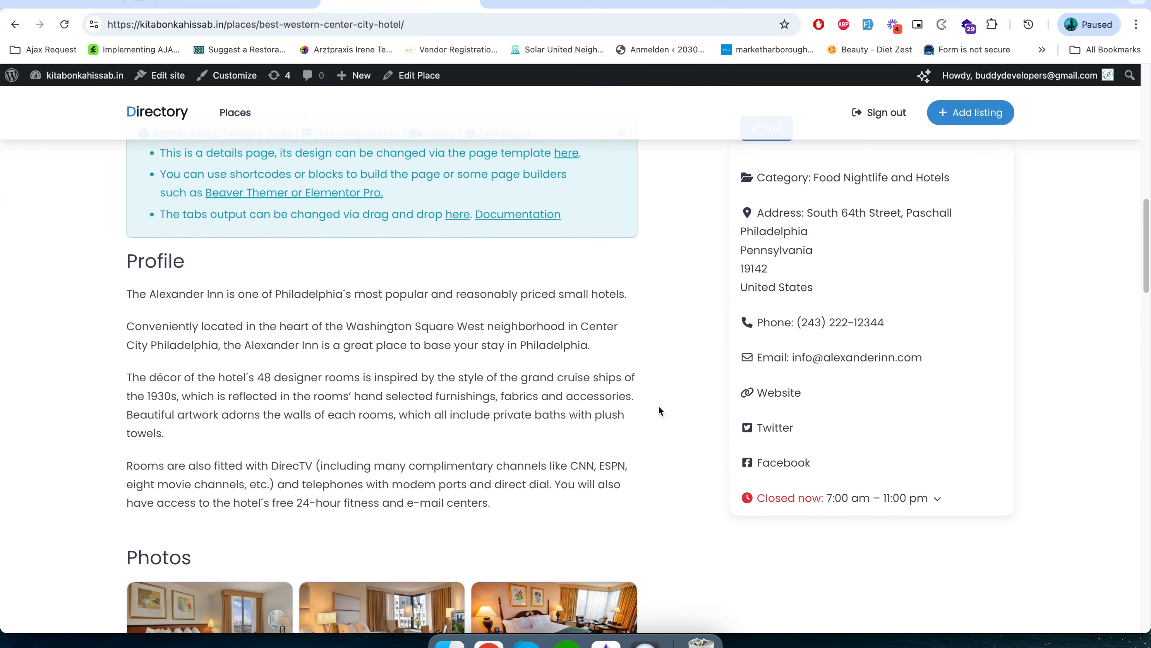
scroll(55, 370, up, 5)
scroll(62, 399, down, 7)
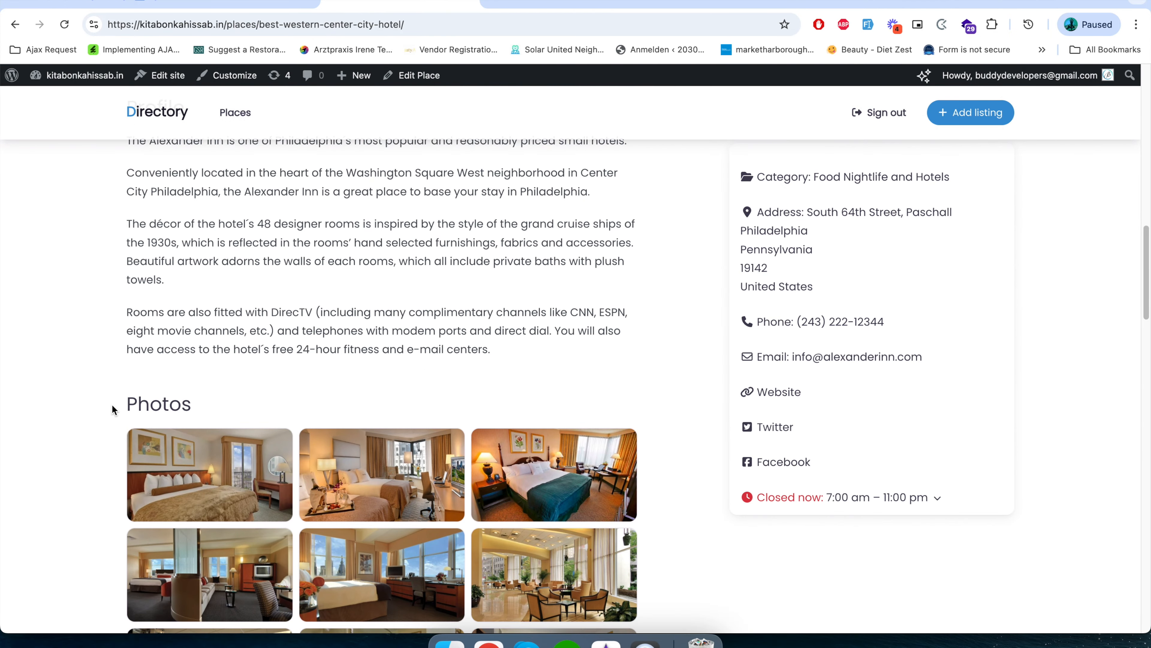
scroll(113, 402, up, 10)
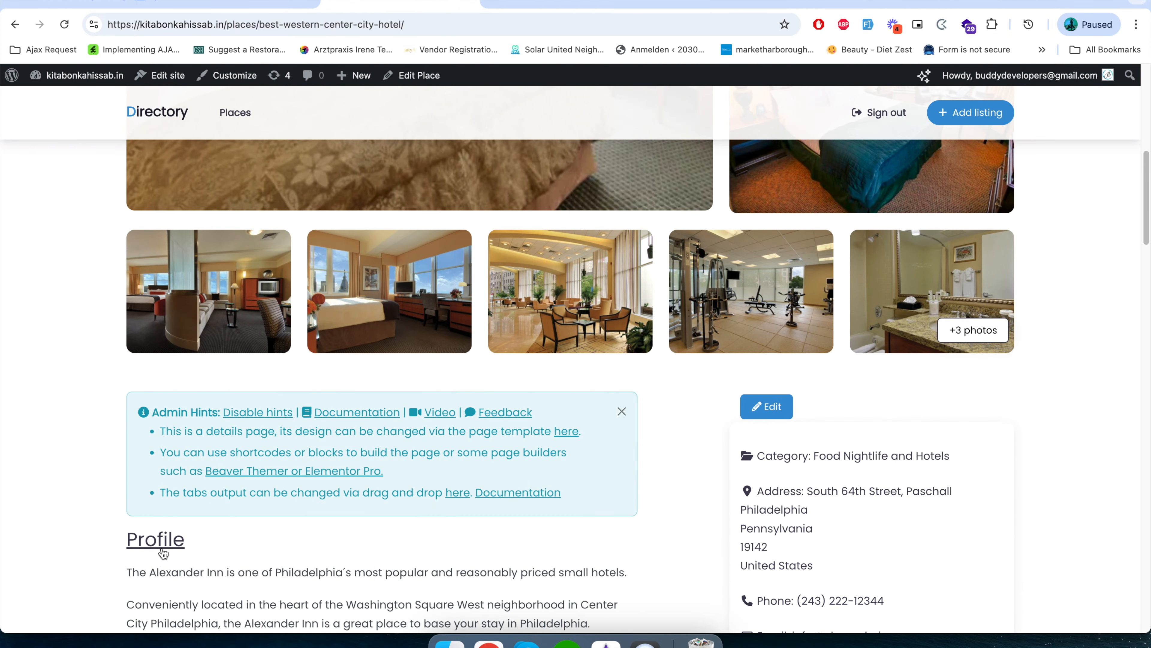
click(155, 554)
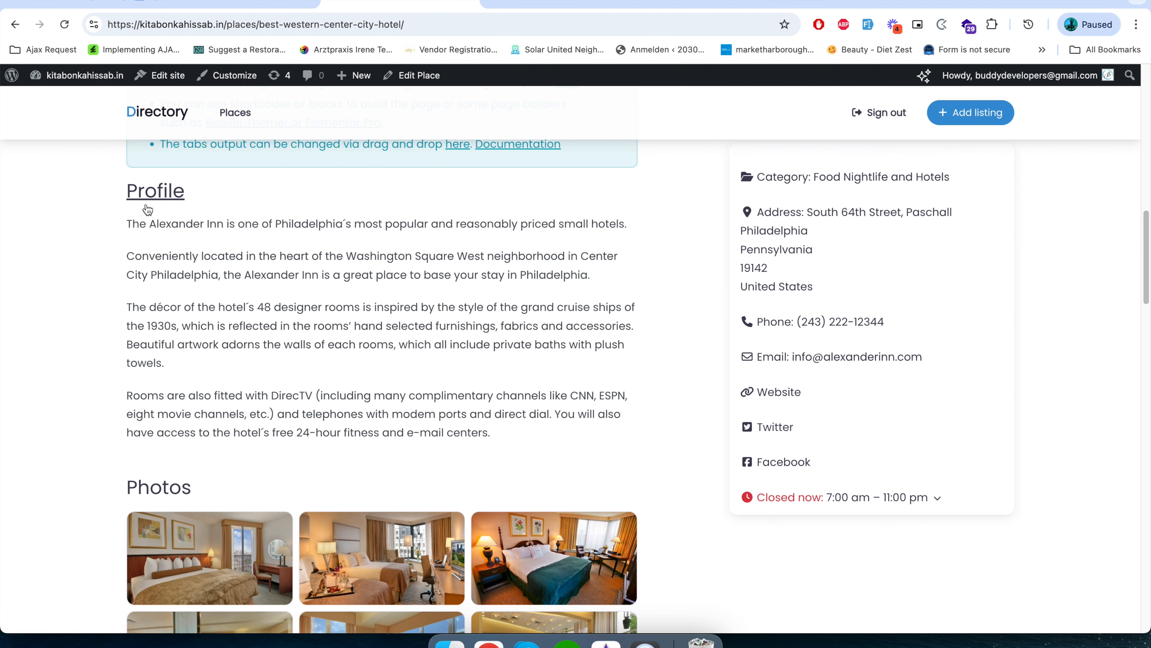
scroll(167, 486, down, 8)
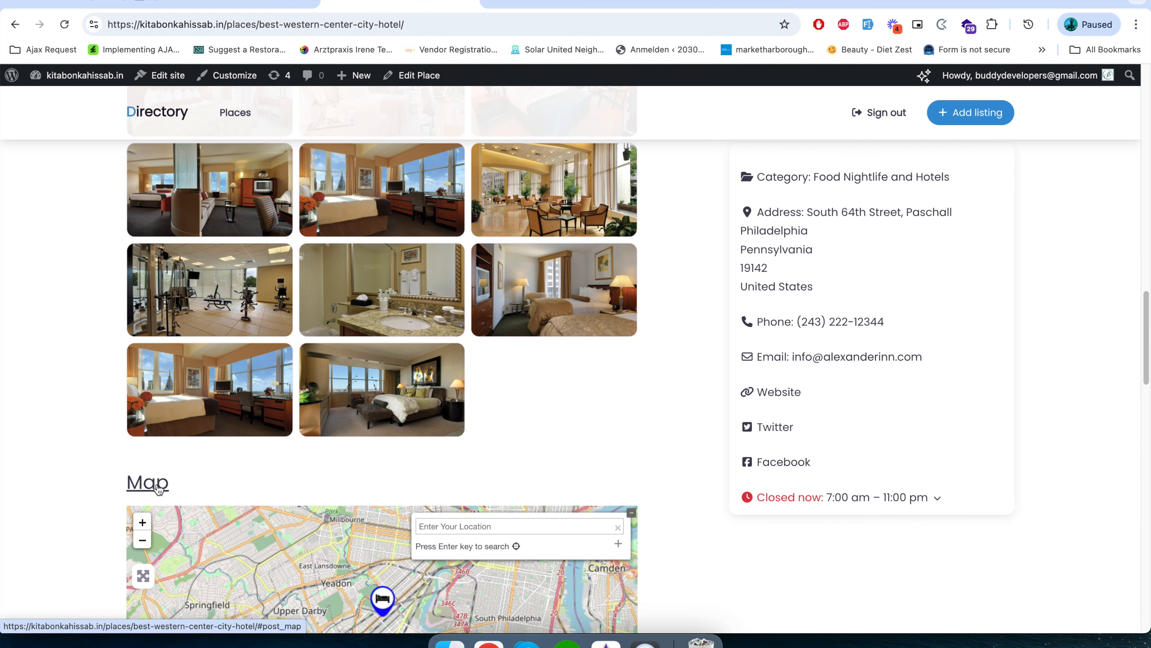
scroll(164, 486, up, 8)
scroll(162, 488, up, 10)
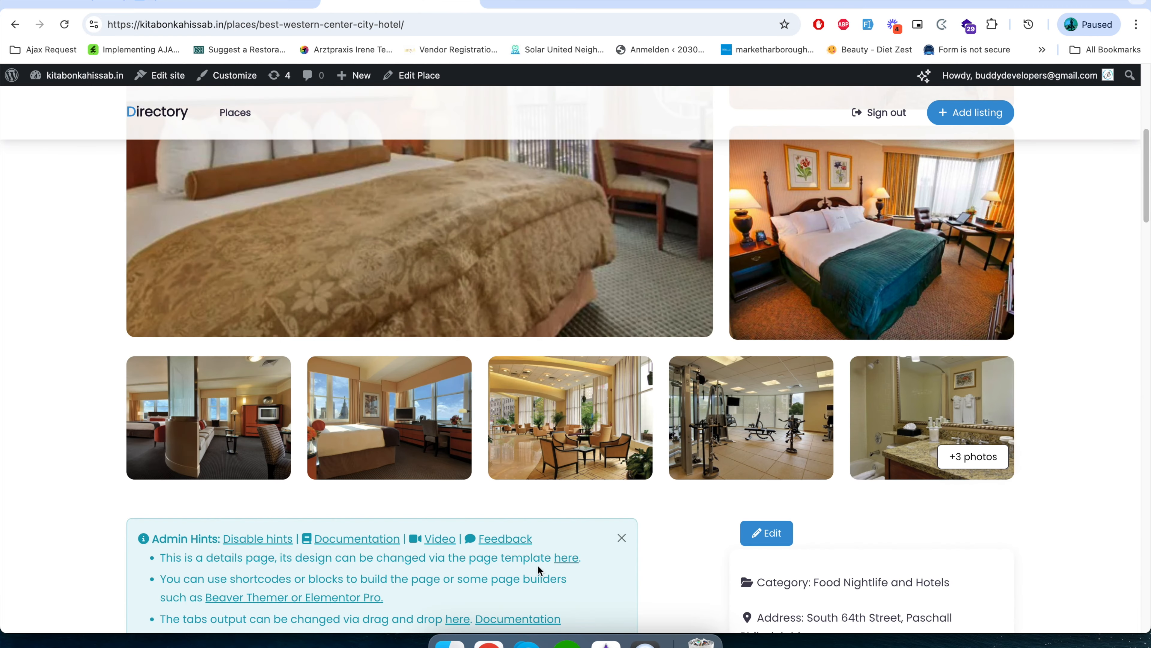
Dismiss the admin hints on the listing and look over its photos, map and reviews sections.
click(622, 538)
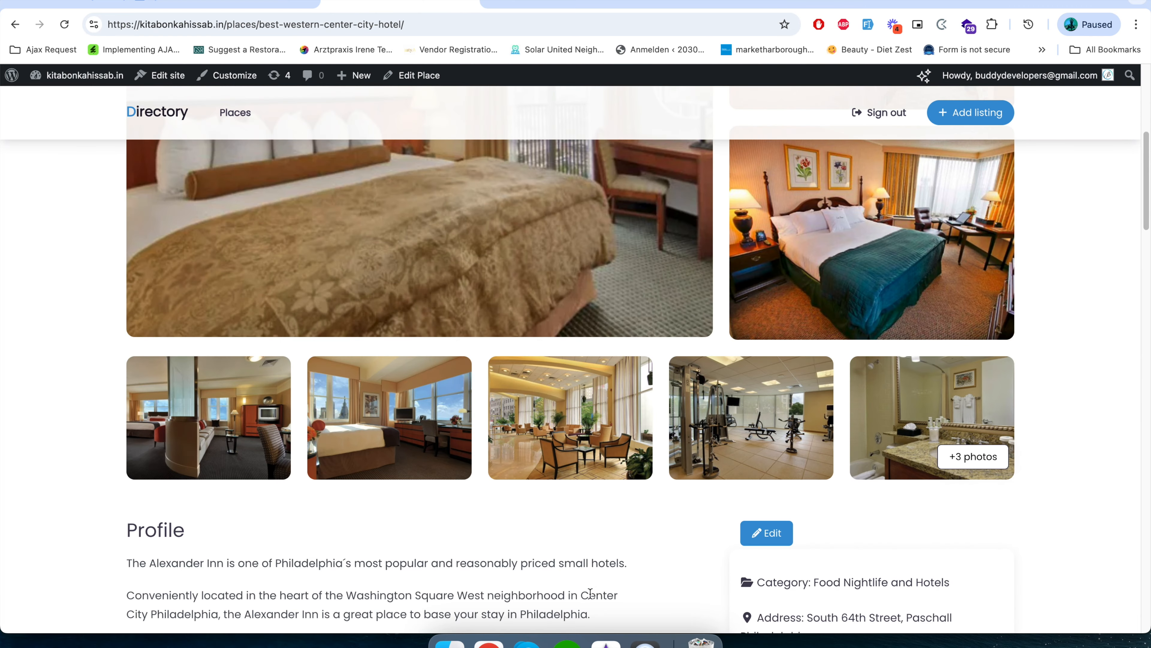
scroll(595, 588, down, 8)
scroll(596, 588, down, 16)
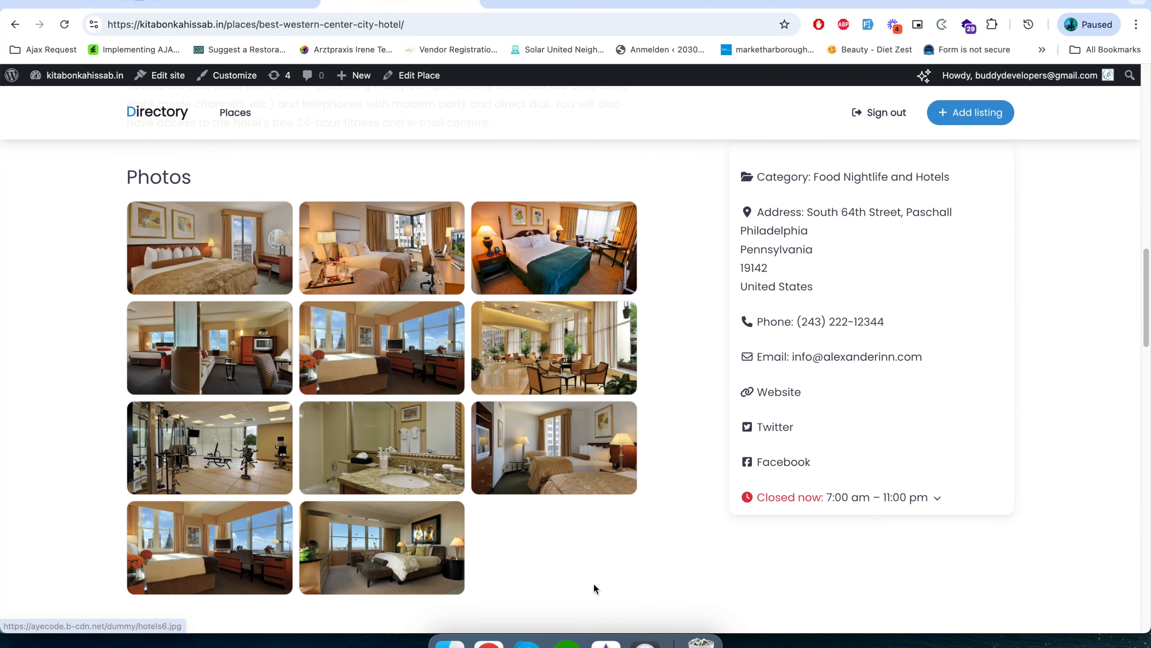
scroll(595, 586, down, 3)
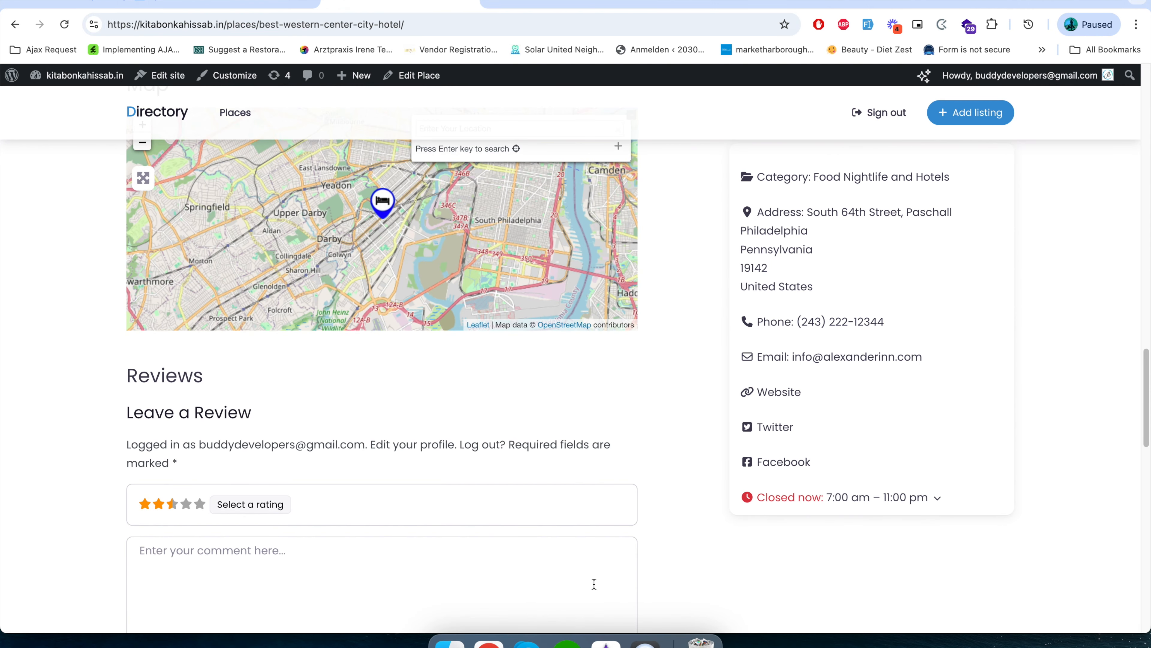
scroll(594, 584, up, 1)
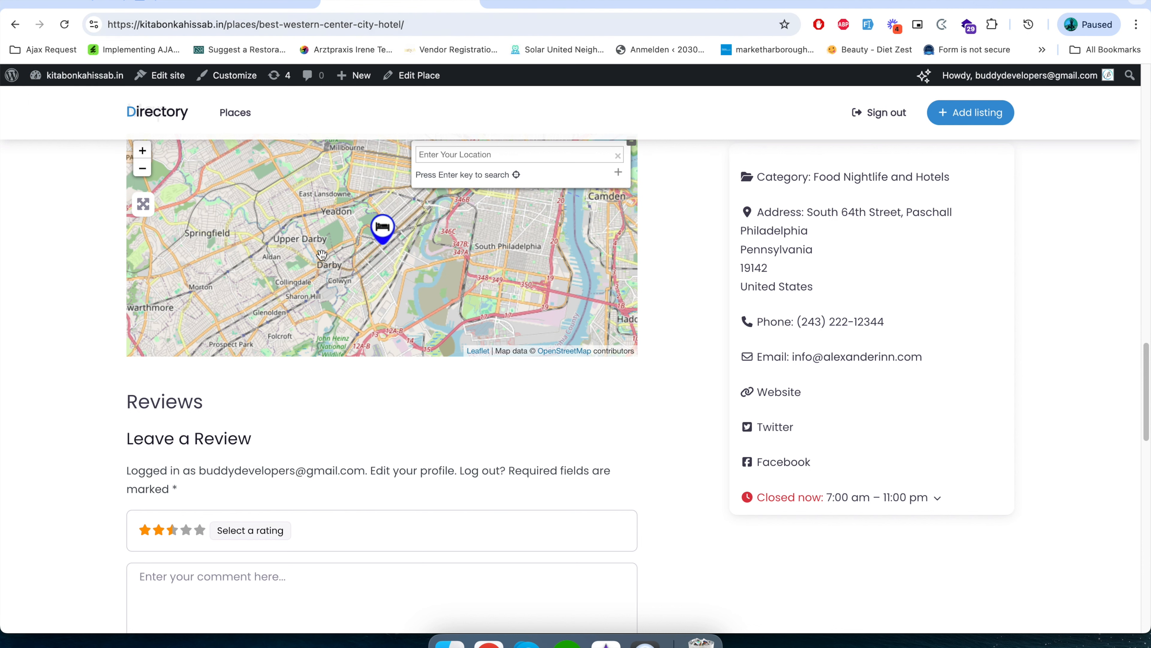
Post a five-star review with the comment "Nice" on the hotel listing.
scroll(370, 461, down, 7)
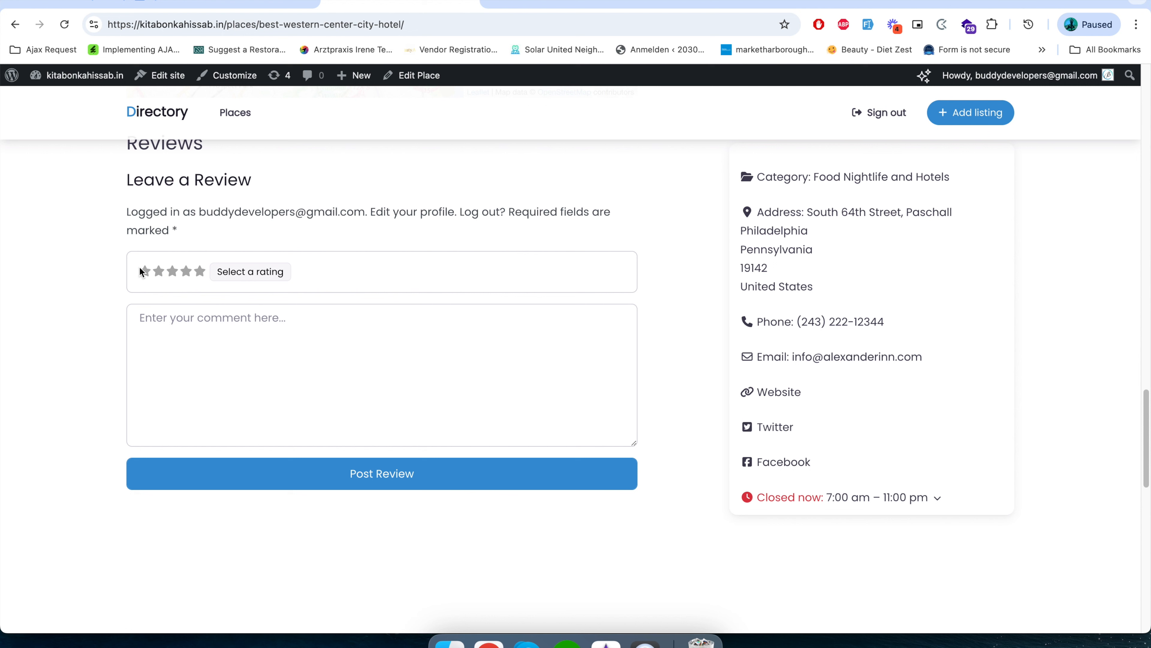
click(200, 272)
click(224, 336)
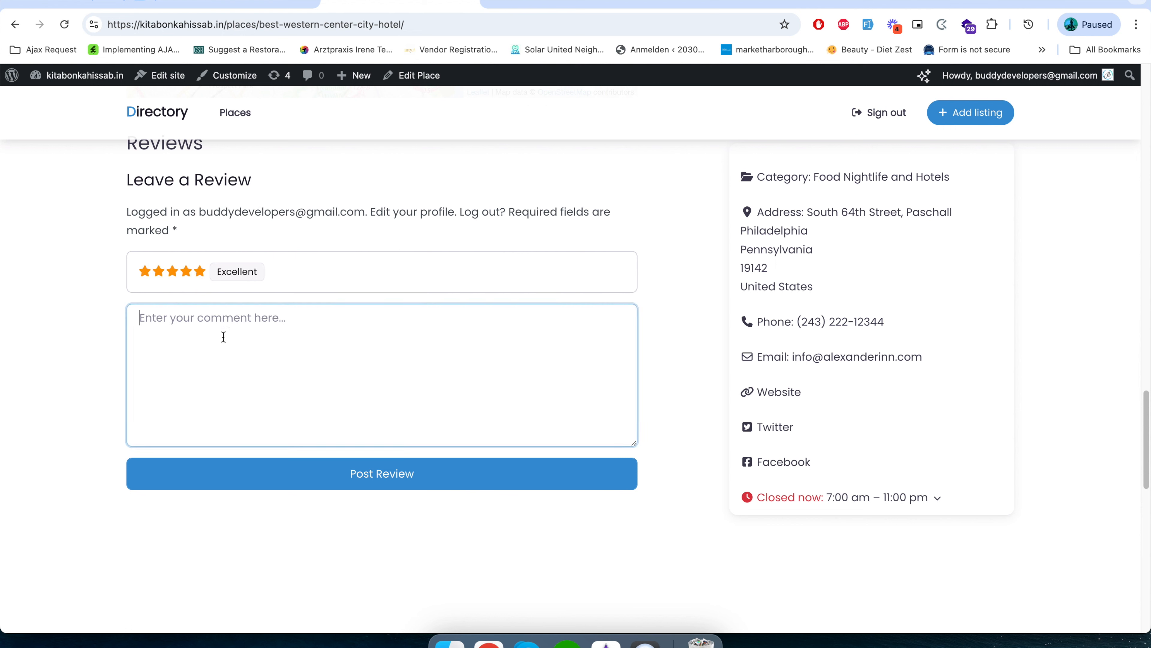
text(Nice)
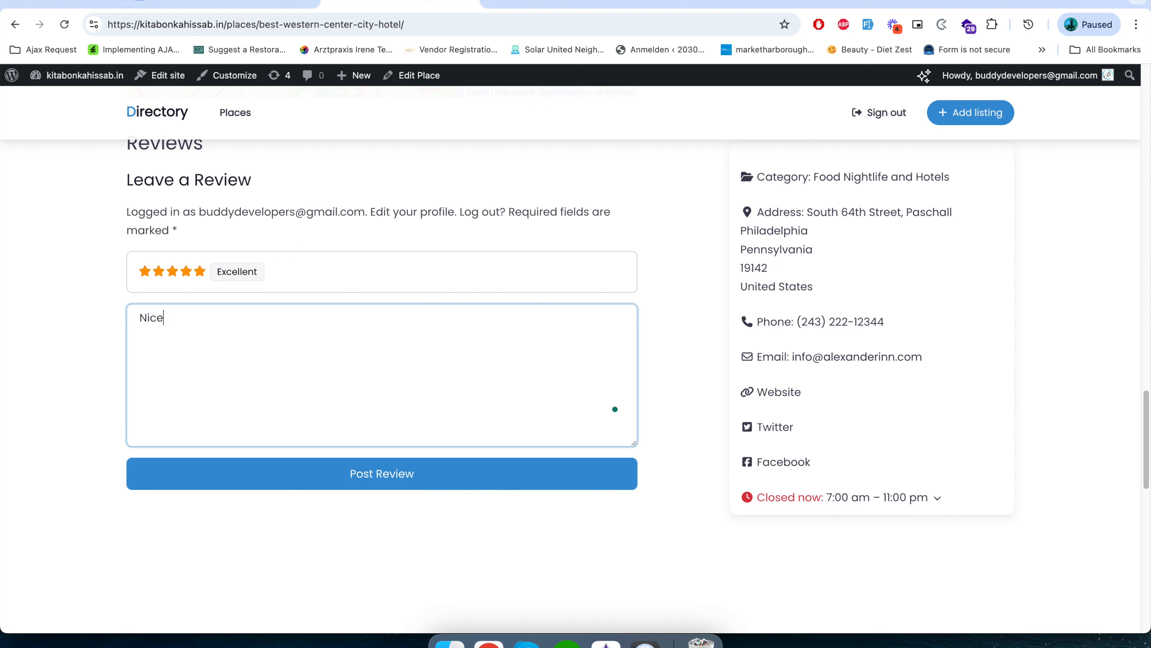
click(382, 472)
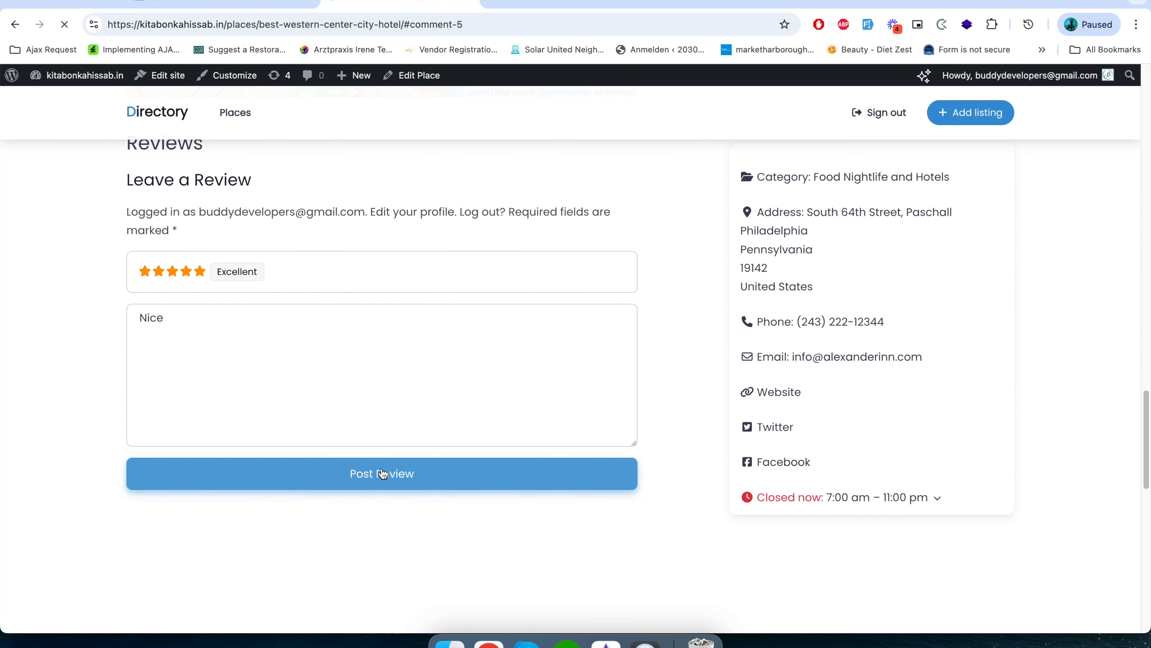
Examine the listing's review summary, business hours and overall rating below the title.
scroll(376, 511, up, 7)
scroll(850, 483, up, 20)
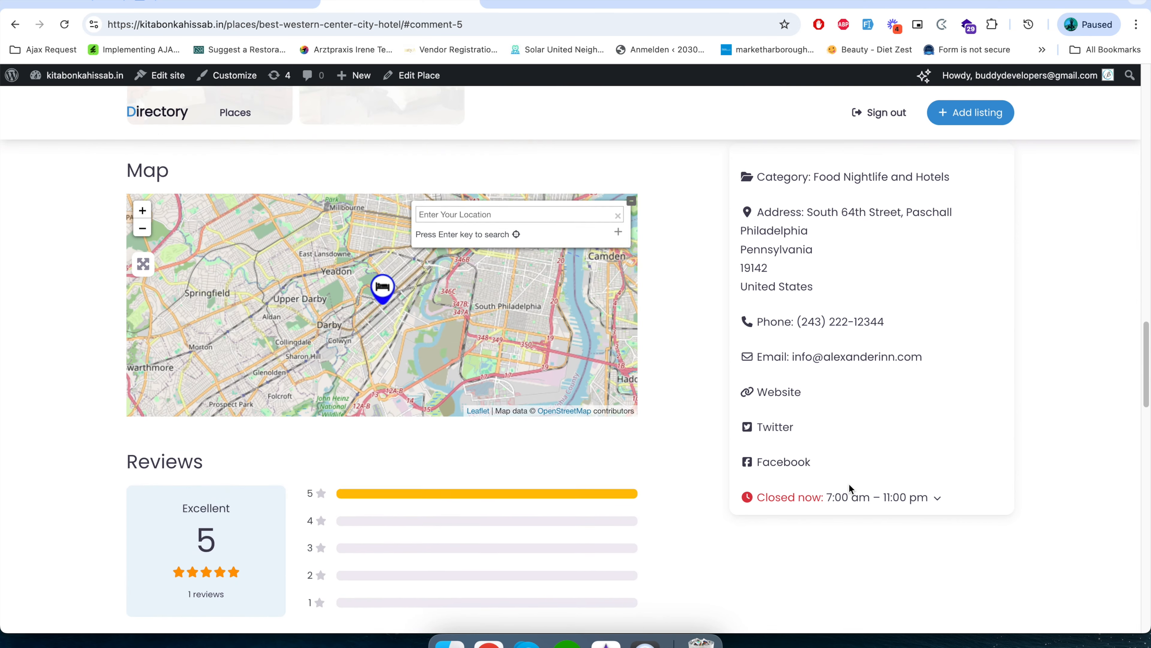
scroll(849, 485, up, 3)
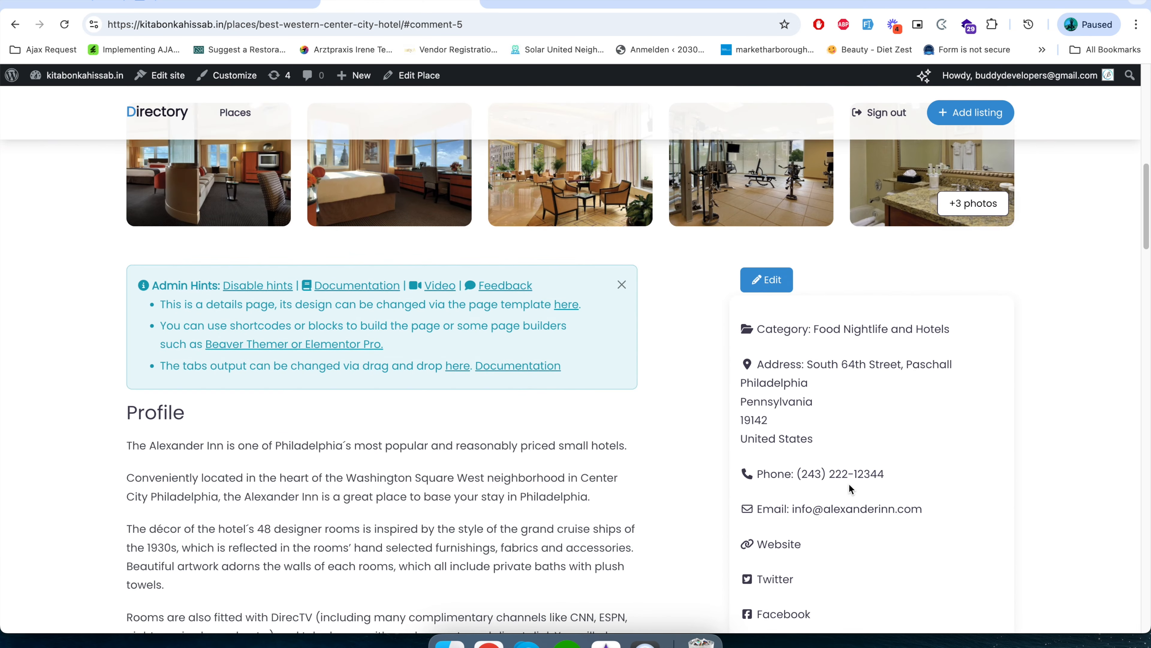
scroll(848, 484, down, 2)
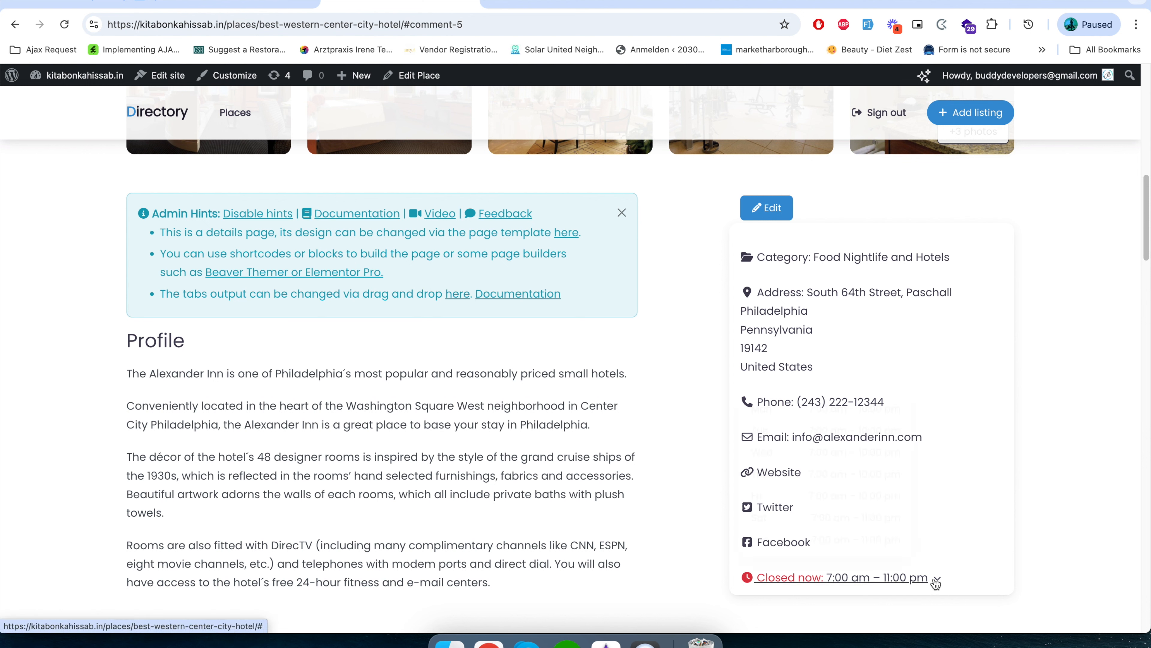
scroll(736, 537, up, 10)
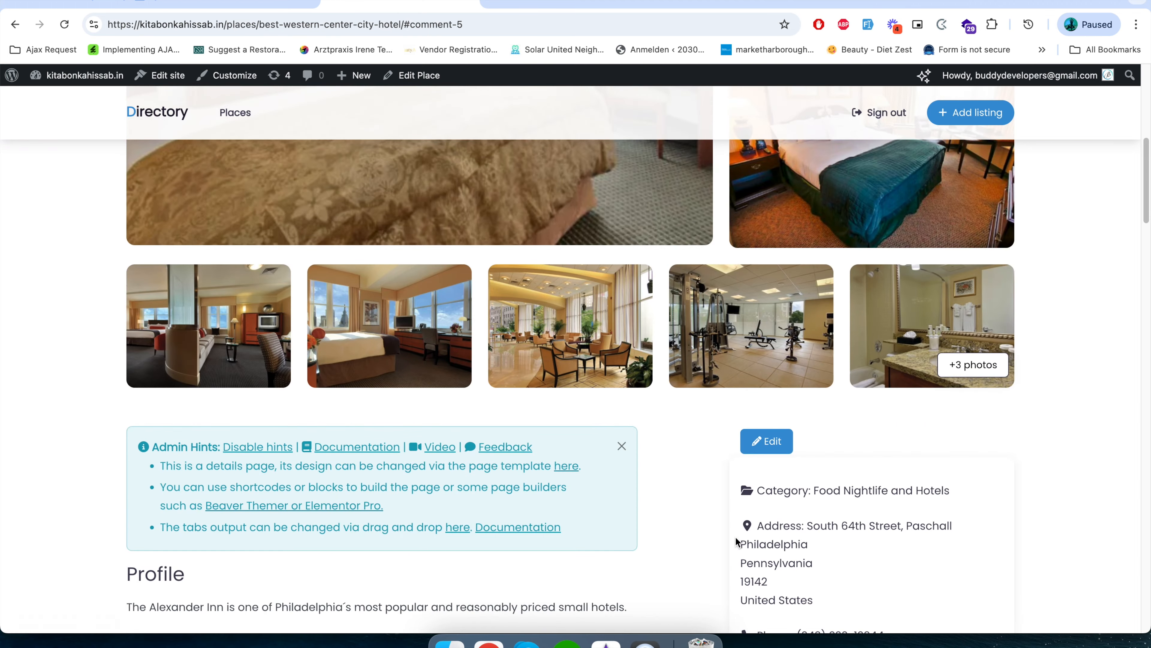
scroll(736, 536, up, 6)
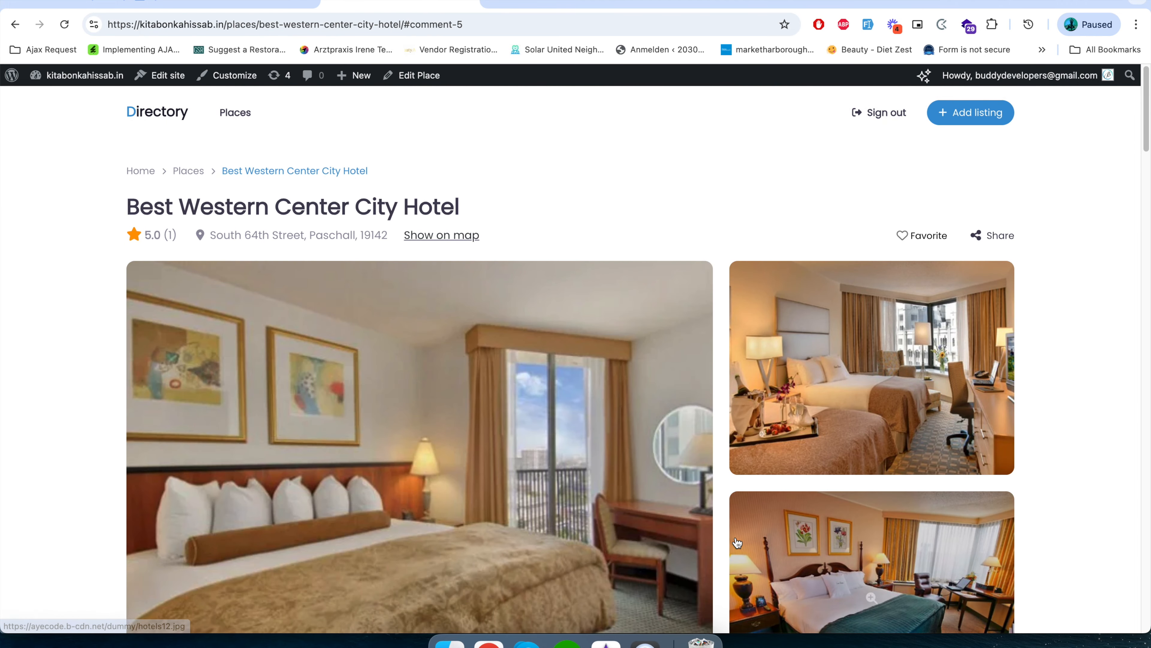
View the sharing options of the hotel listing, close them and look over the page once more.
click(993, 235)
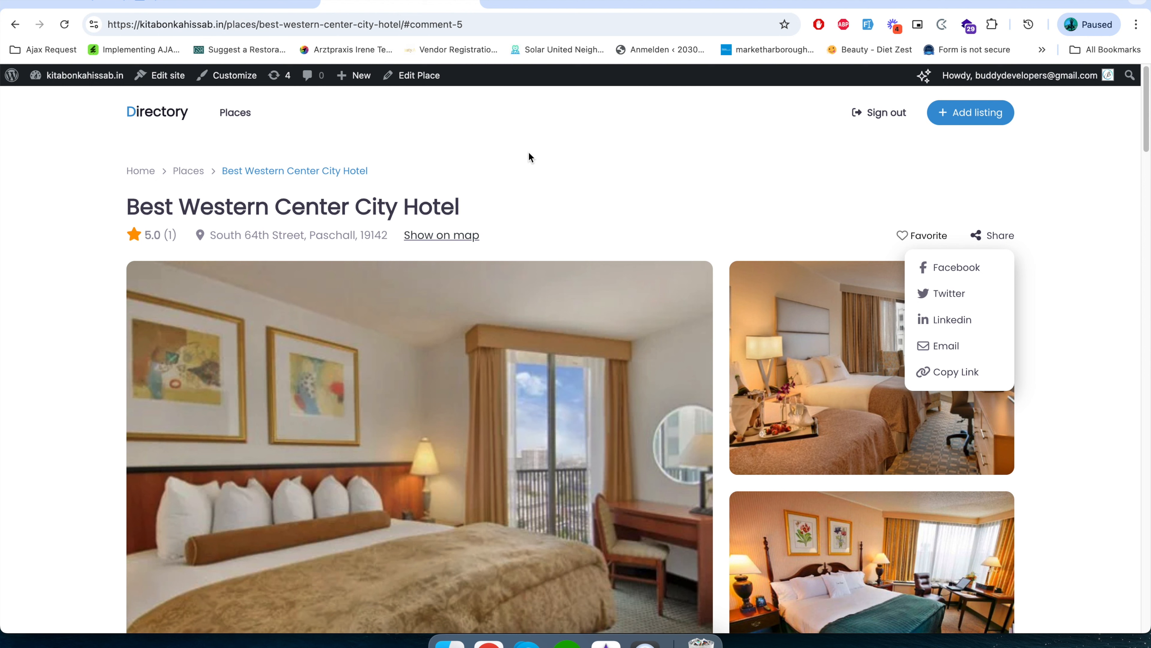
click(533, 190)
scroll(543, 206, down, 5)
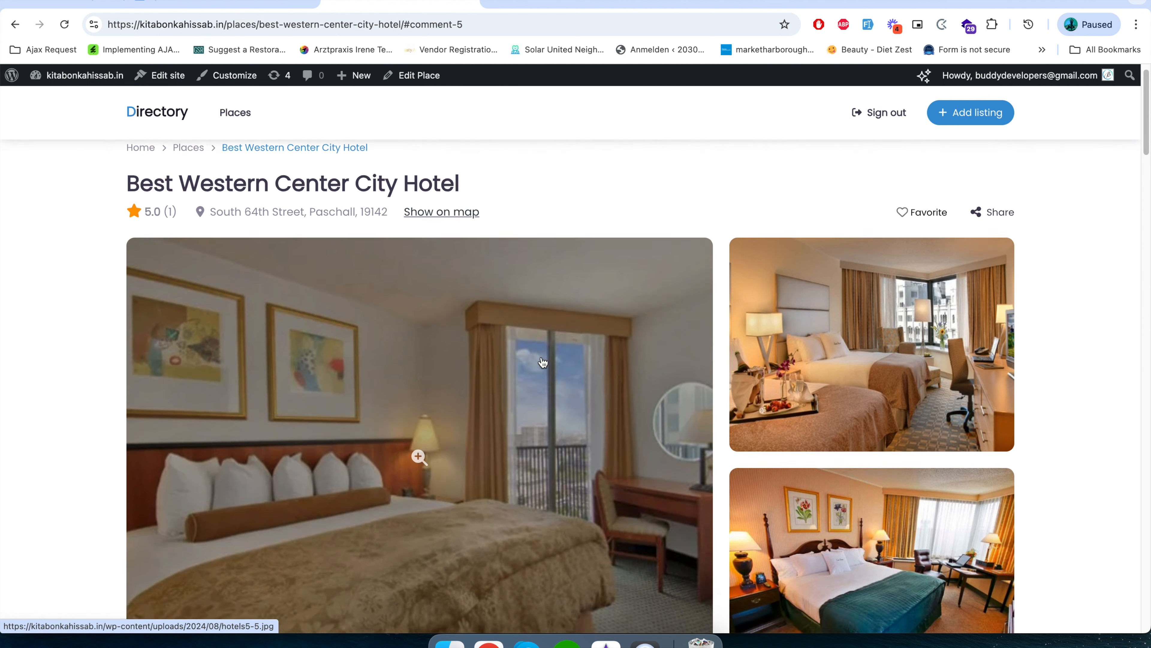
scroll(543, 357, down, 5)
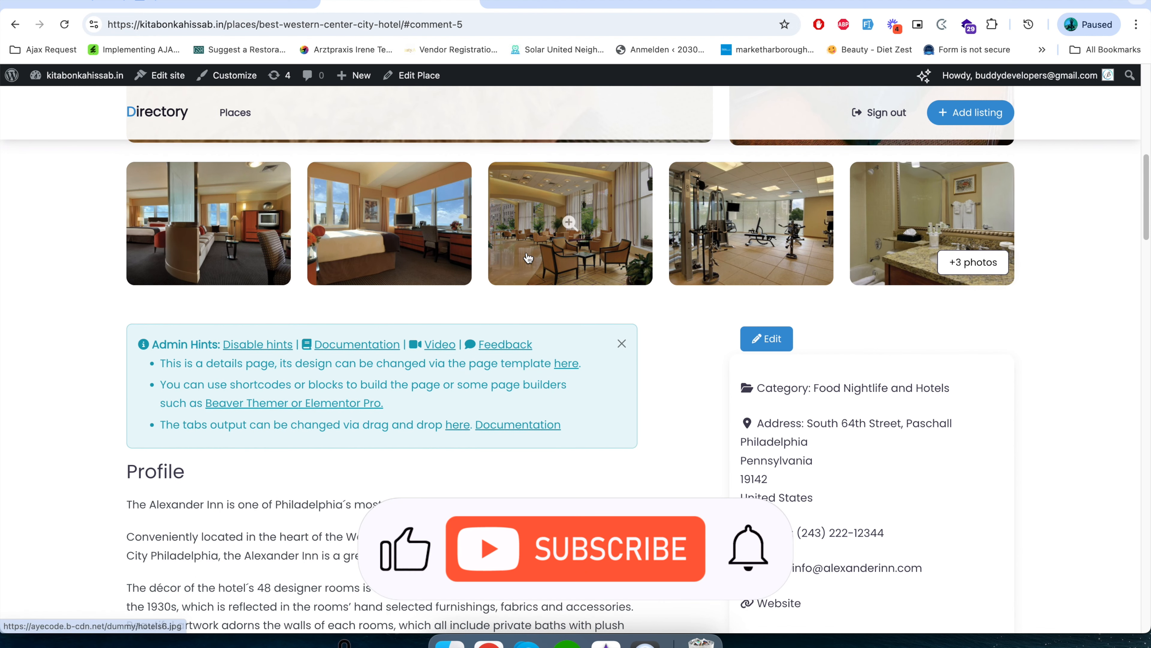
scroll(557, 355, up, 5)
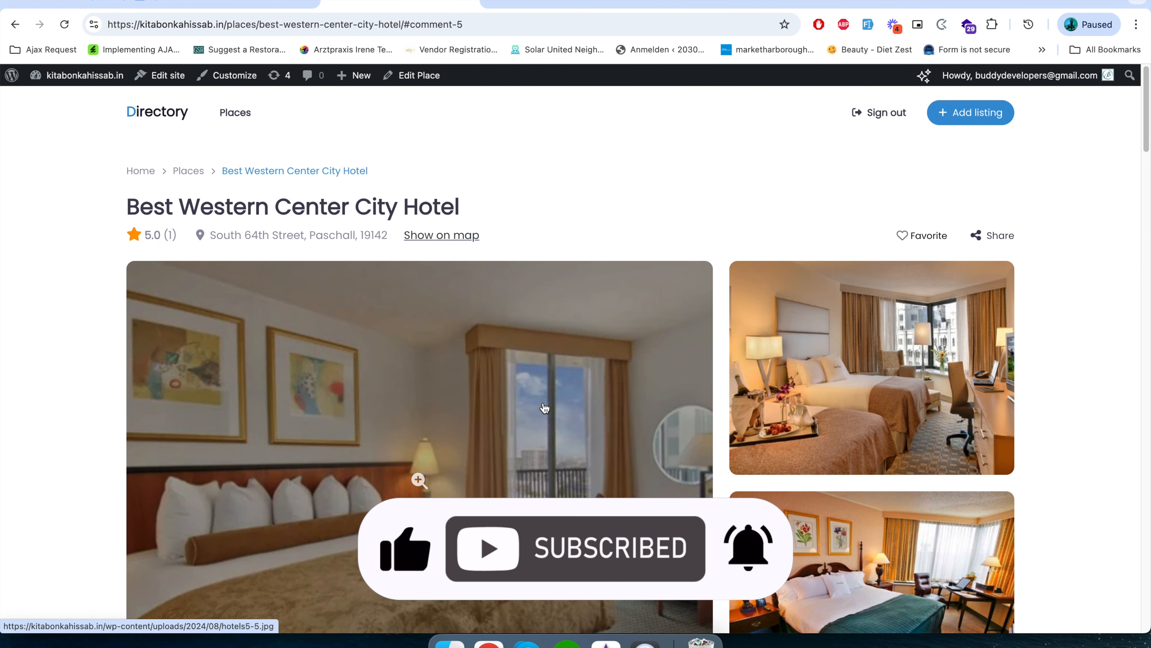
Open the Add Listing form for places and examine its fields from the title through business hours.
click(987, 114)
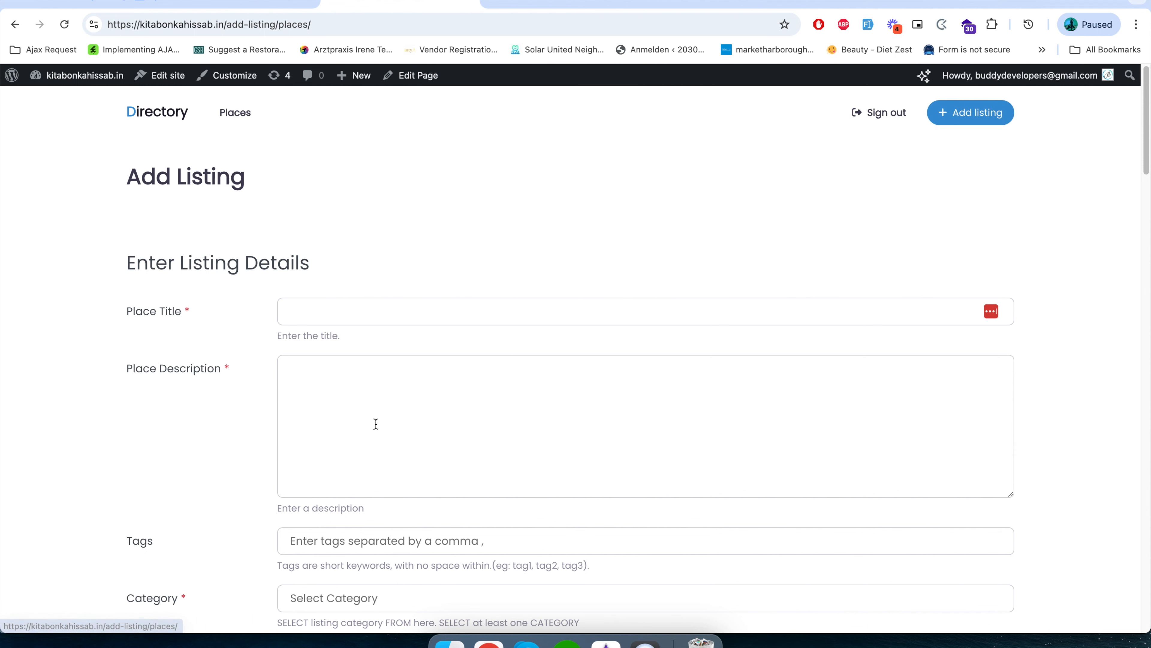
scroll(376, 422, down, 2)
scroll(375, 423, down, 12)
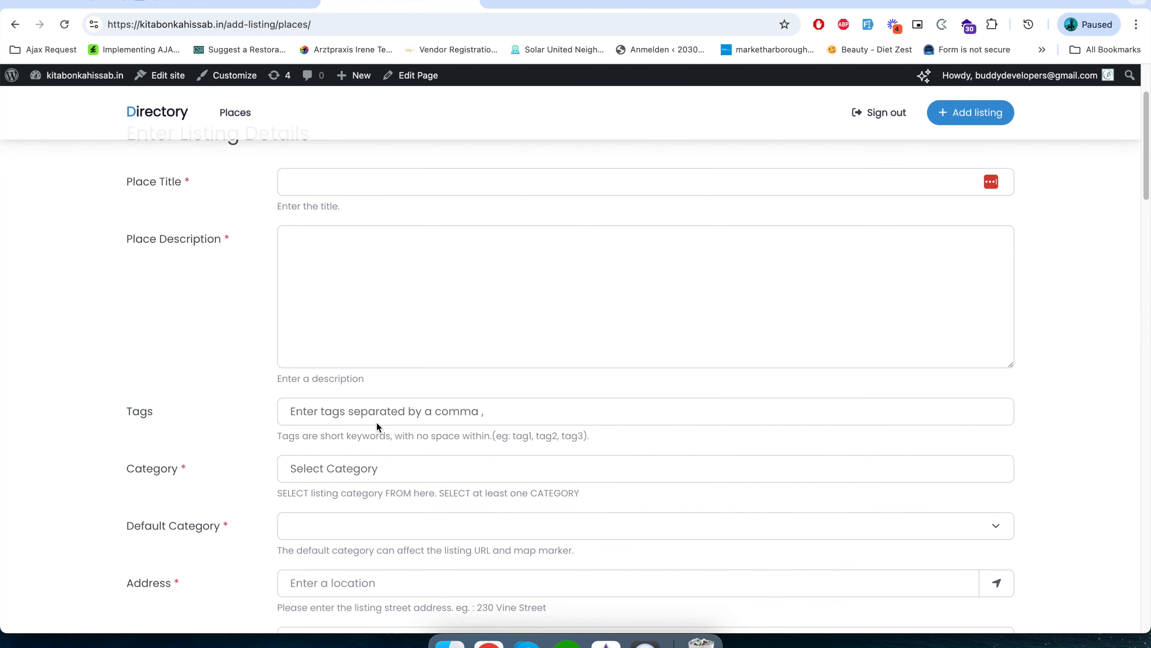
scroll(377, 422, down, 3)
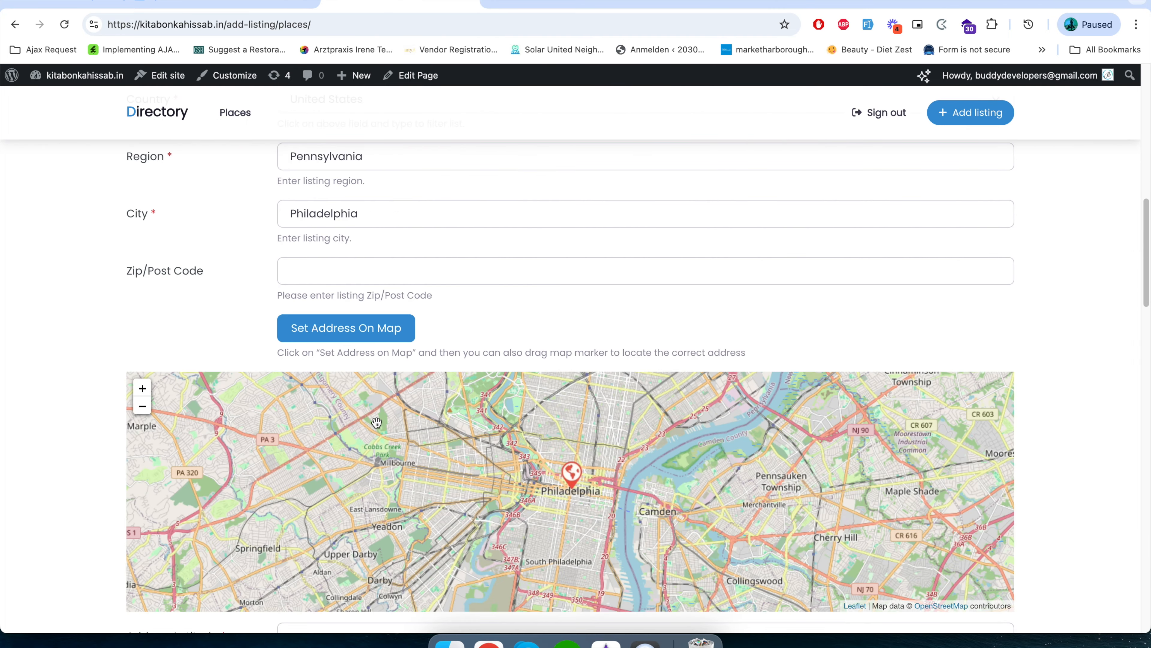
scroll(1100, 542, down, 20)
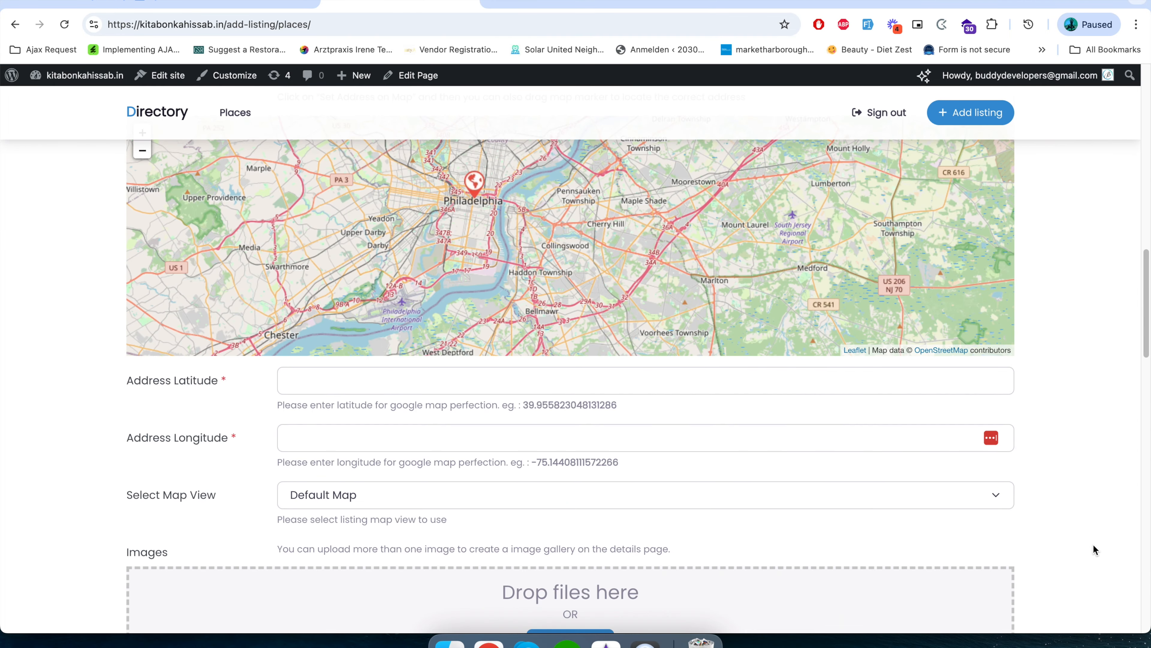
scroll(1094, 549, up, 15)
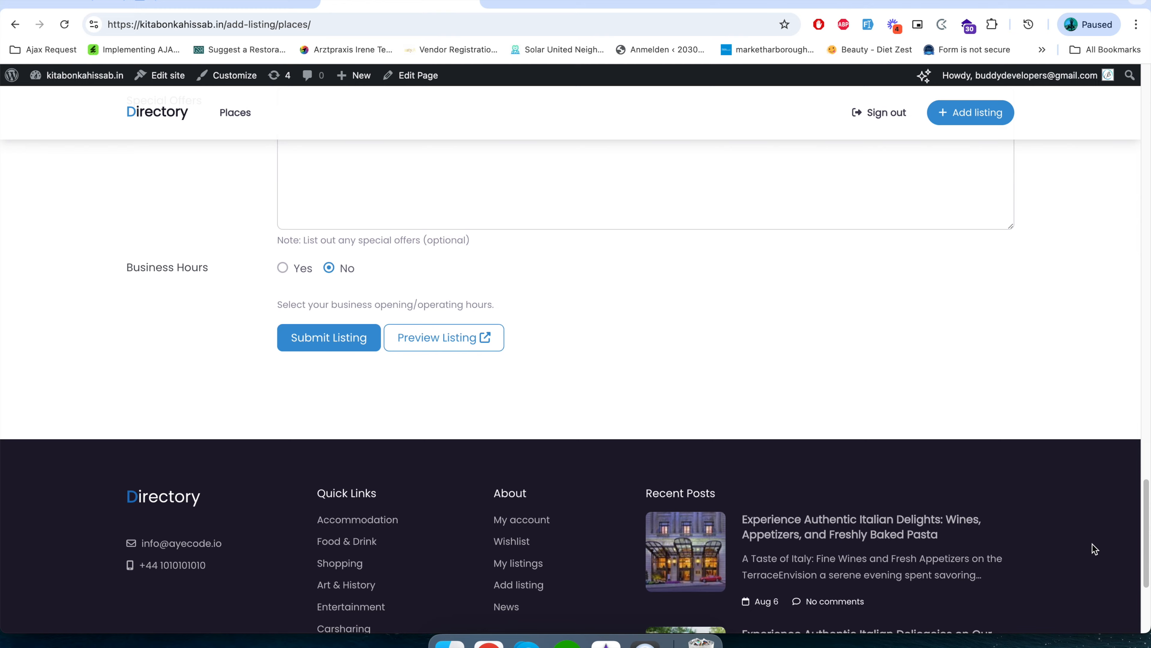
scroll(1092, 544, up, 15)
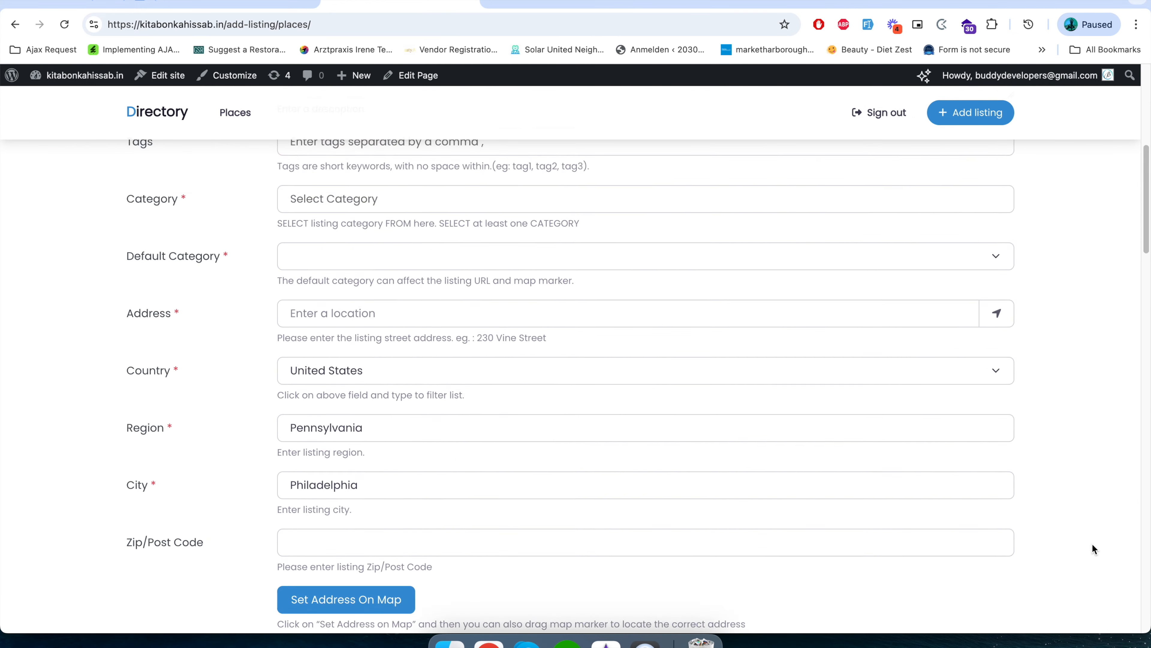
Enter "Semrock" as the place title and "Semrock Atulya" as the place description.
click(596, 314)
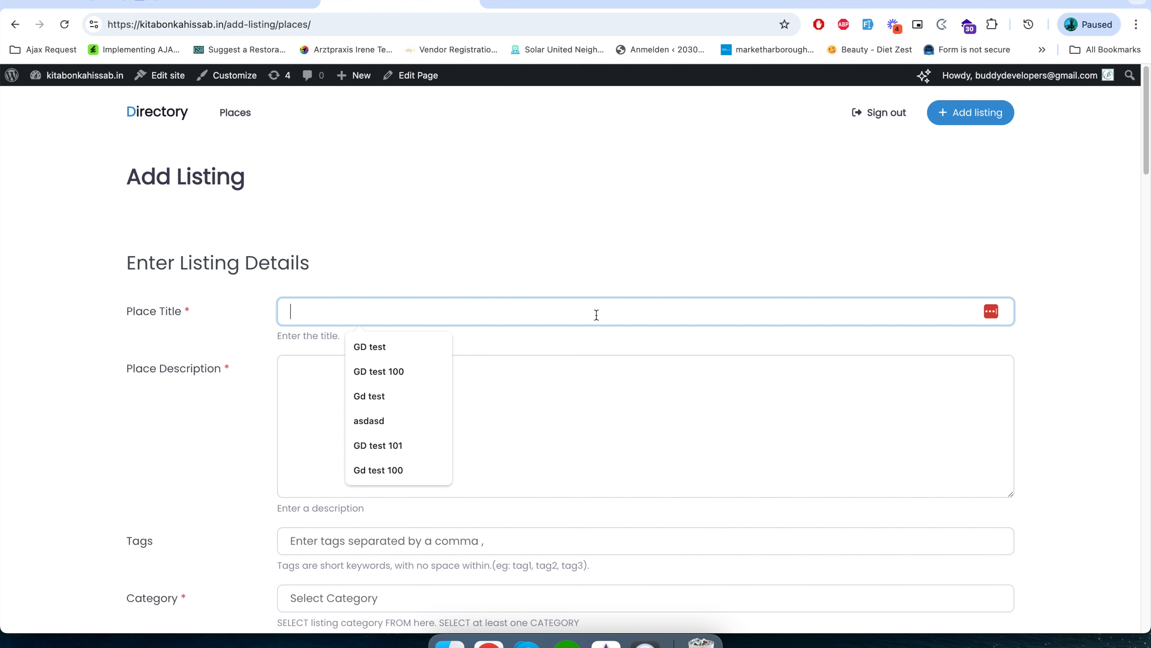
text(Semrock)
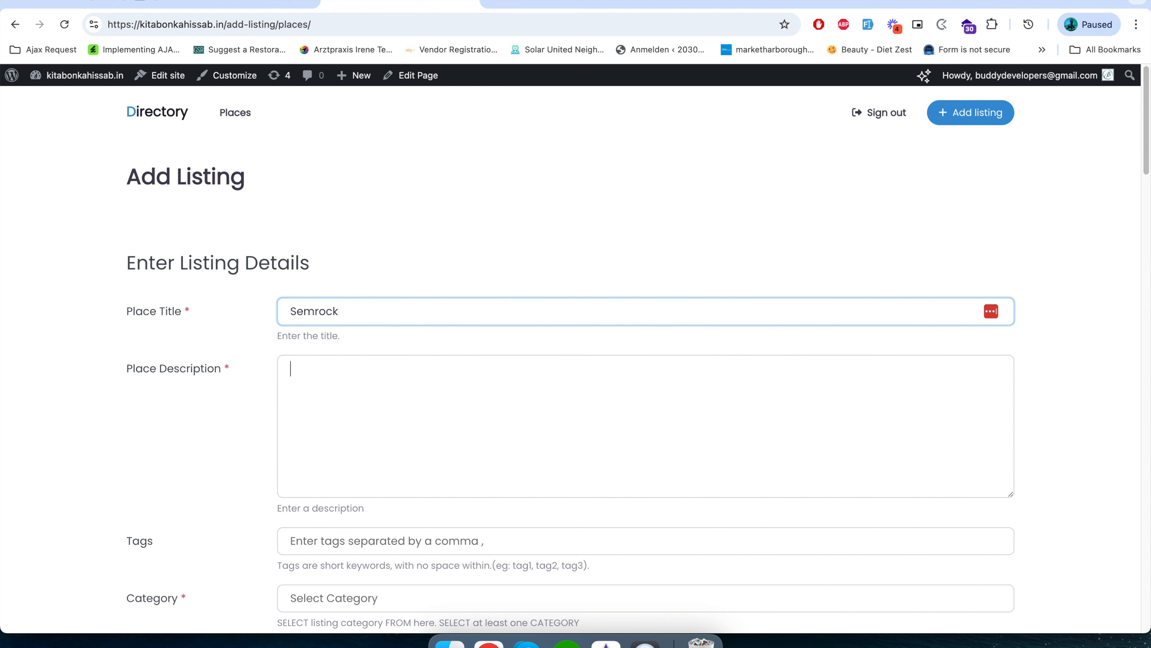
click(290, 368)
text(Semrock)
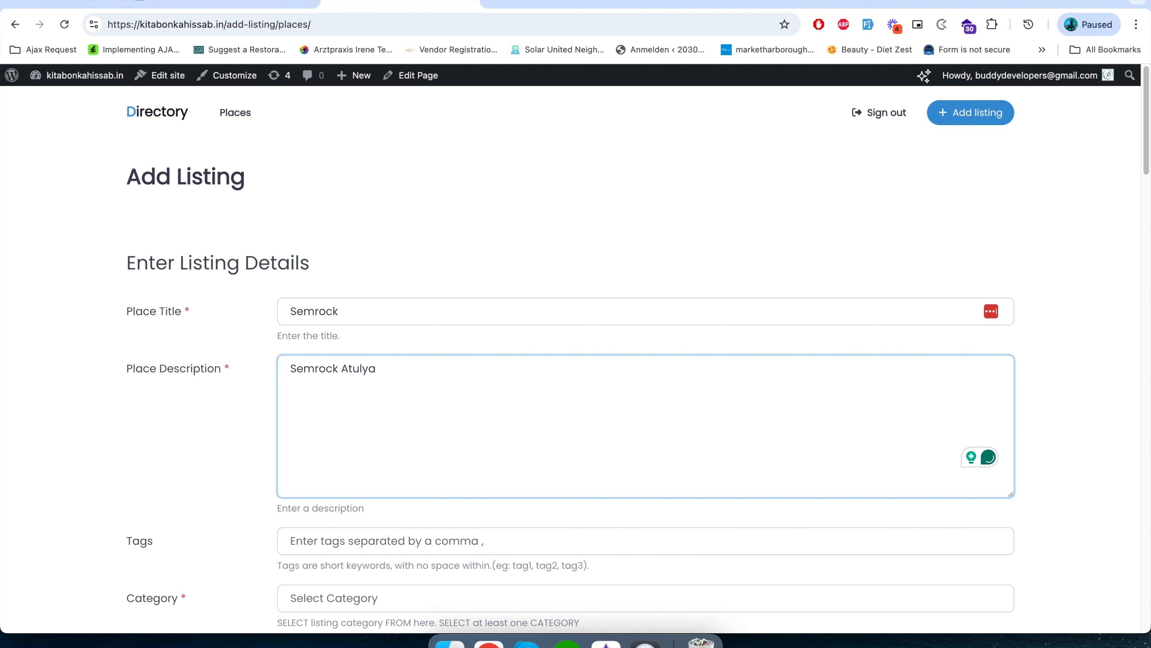
Add the existing tag "Center" to the Semrock listing.
scroll(596, 314, down, 1)
click(477, 526)
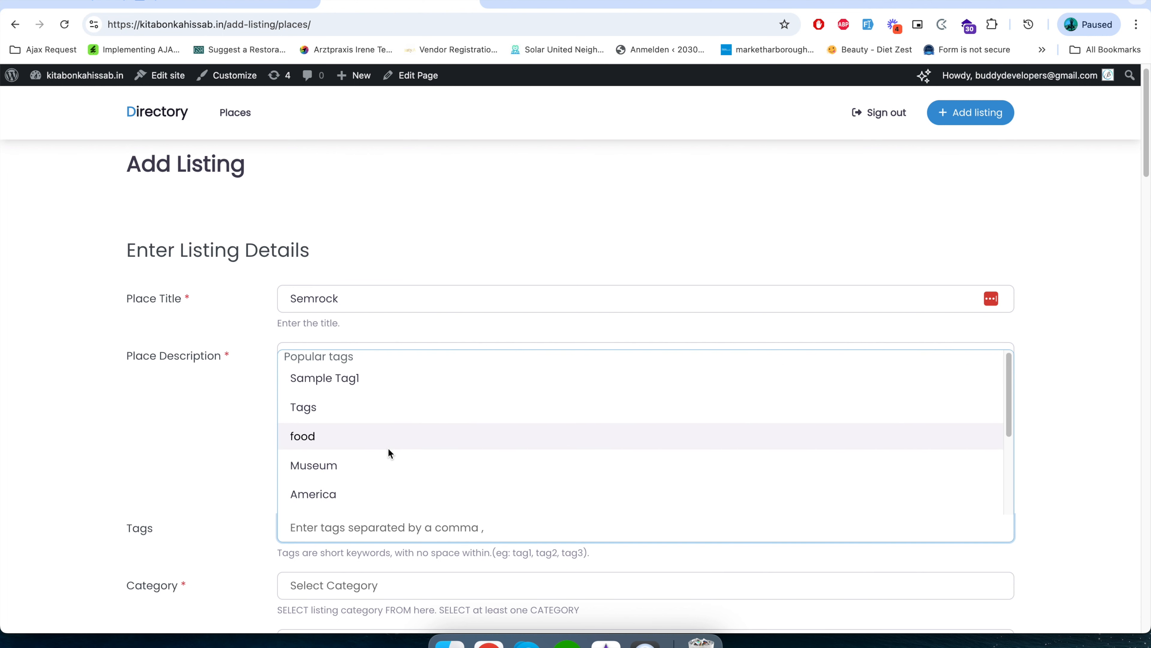
scroll(388, 454, down, 3)
click(388, 466)
scroll(136, 484, down, 5)
Assign the listing to the "Attractions" category.
click(338, 351)
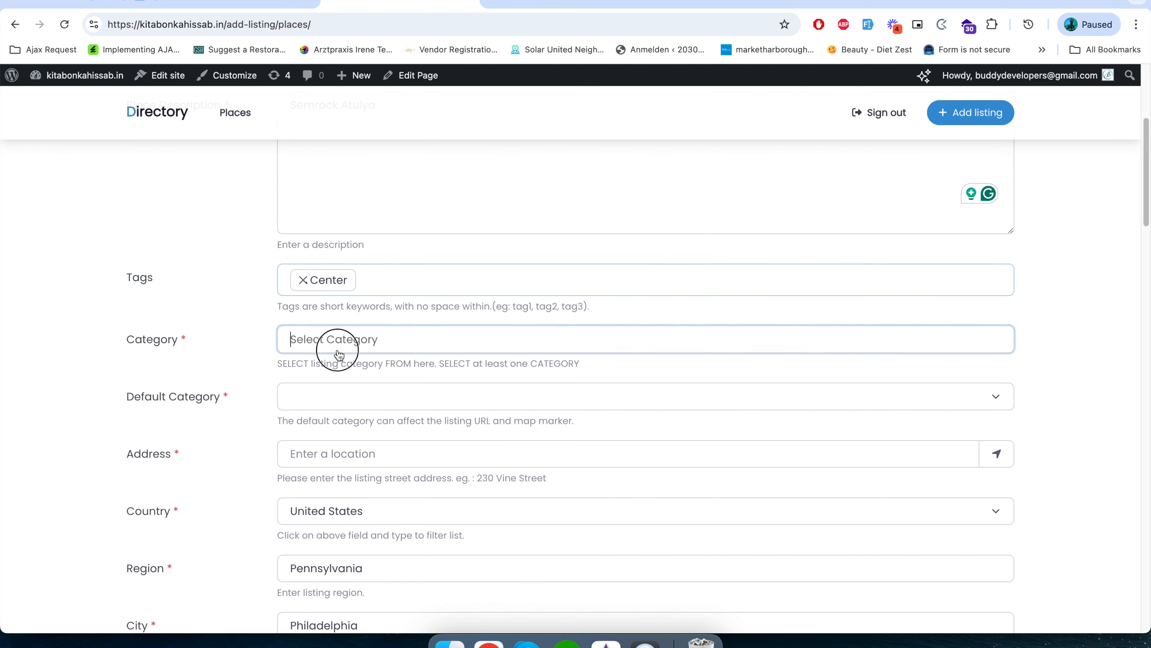
scroll(333, 472, down, 2)
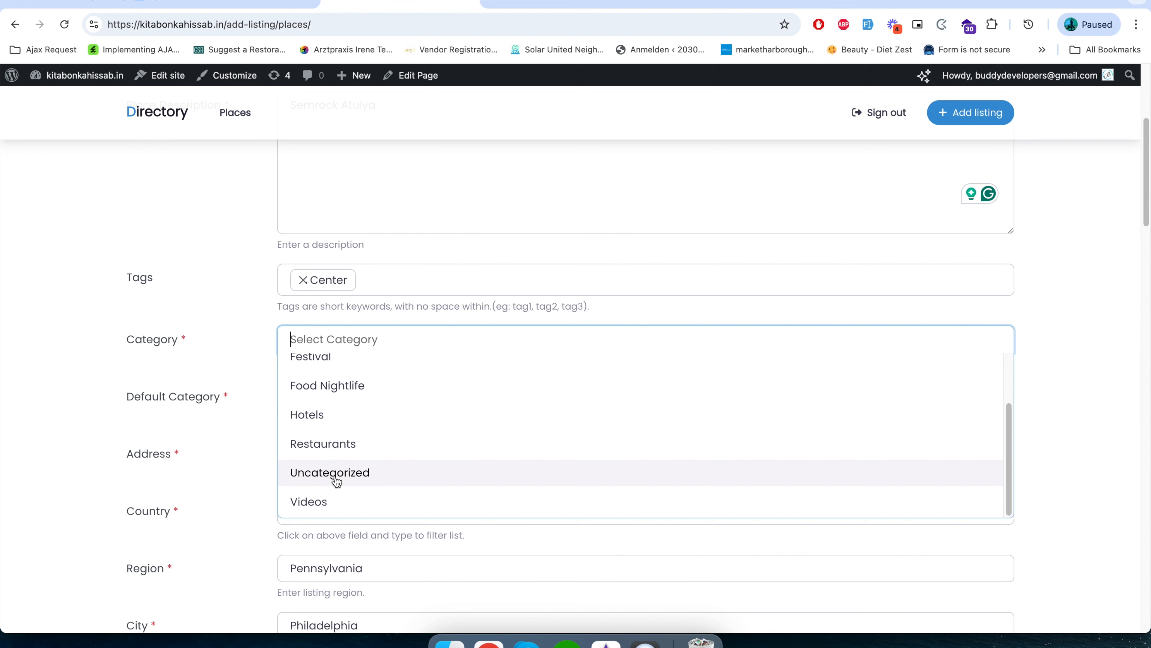
scroll(334, 473, up, 2)
click(353, 374)
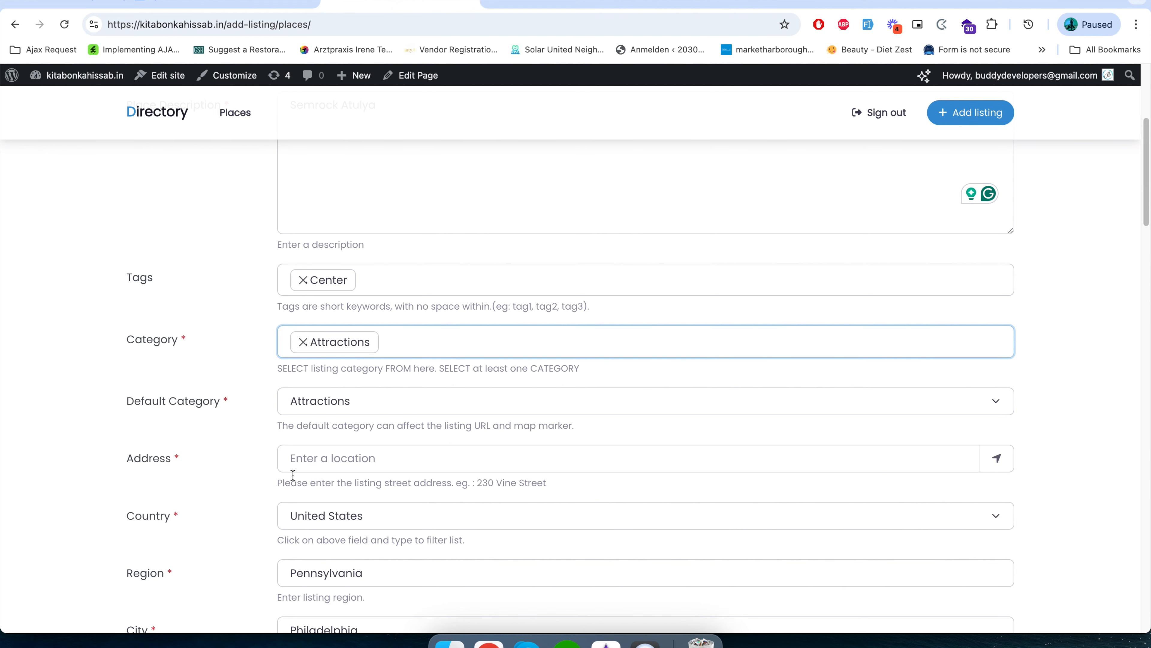
Fill in the listing's address by moving the map marker slightly west of central Philadelphia, and check the address fields.
click(321, 457)
scroll(219, 525, down, 10)
drag(473, 412, 460, 413)
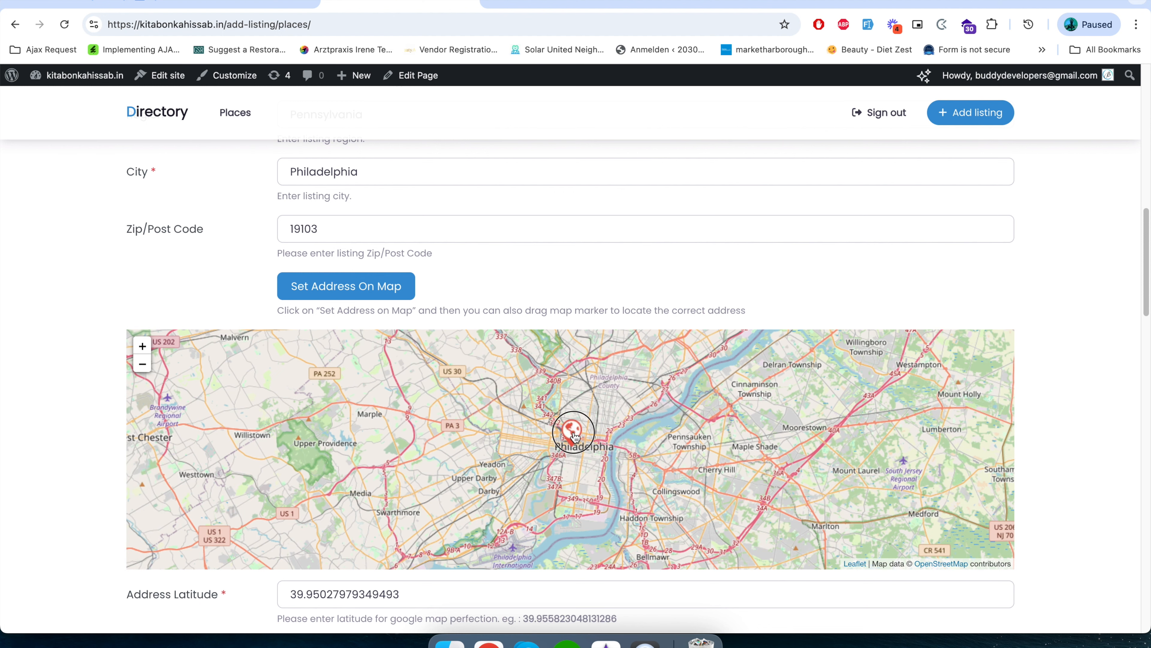
drag(572, 431, 550, 428)
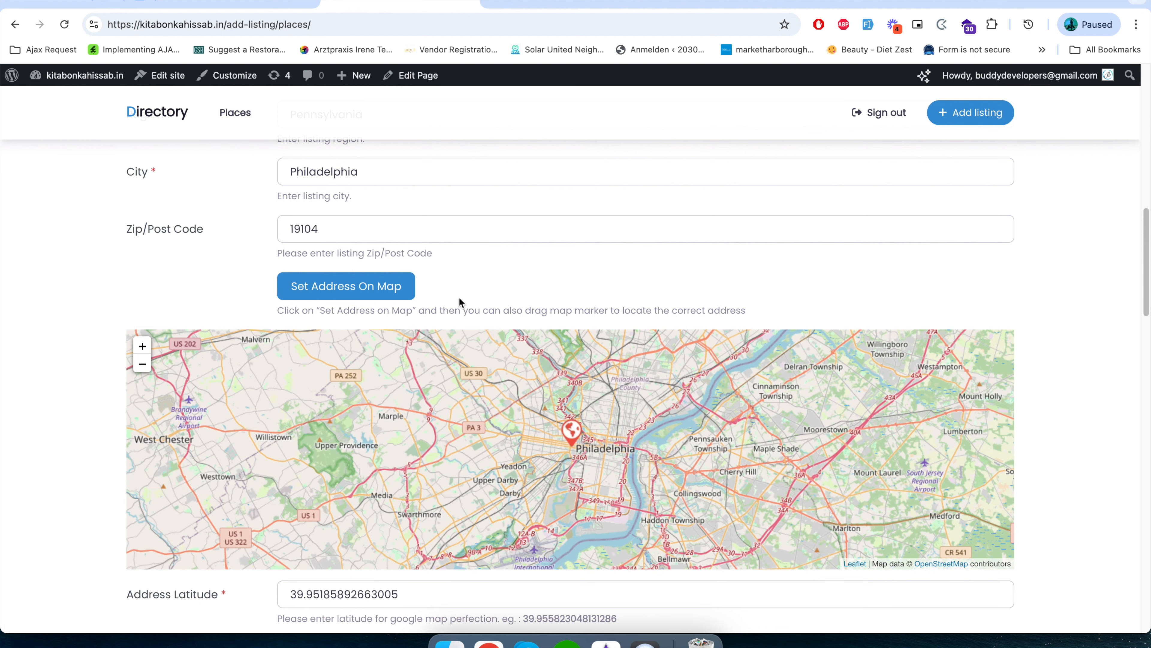
scroll(460, 301, up, 5)
scroll(446, 305, up, 1)
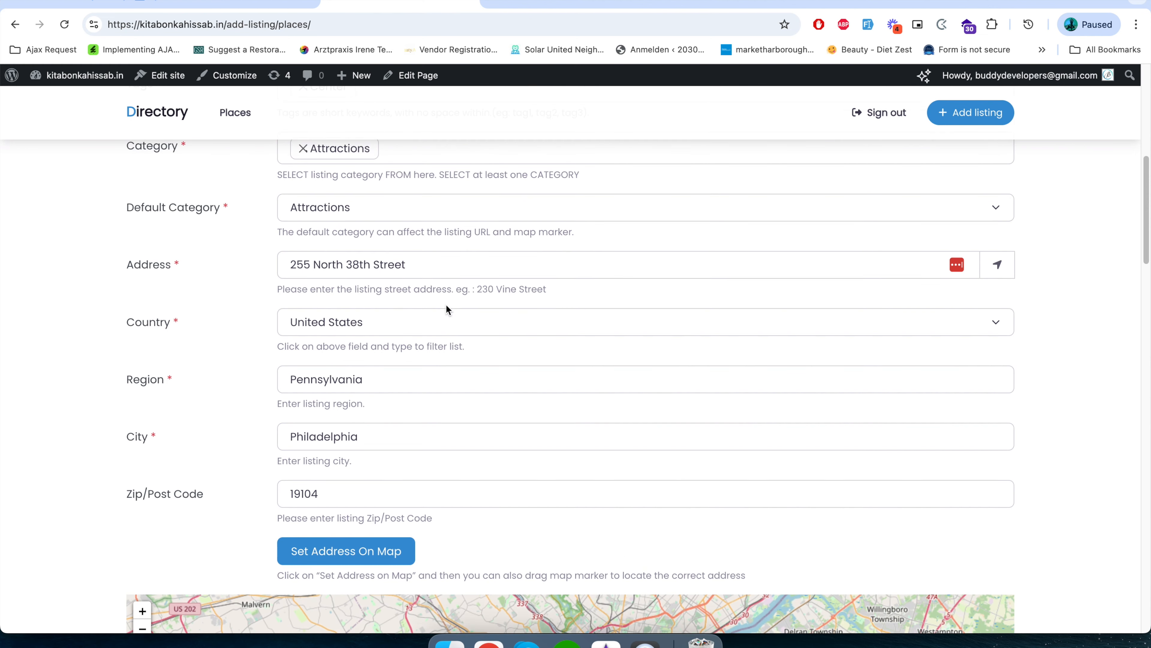
Upload the image 4.png from the nested desktop folder to the listing's images.
scroll(394, 317, down, 4)
scroll(381, 375, down, 11)
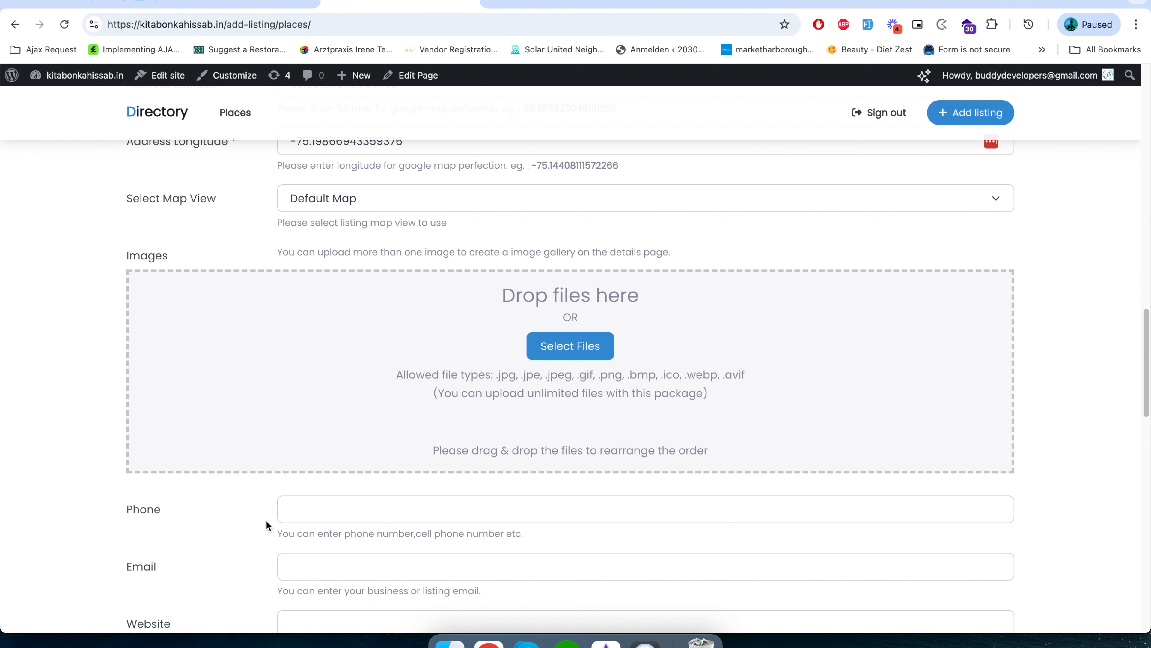
click(557, 349)
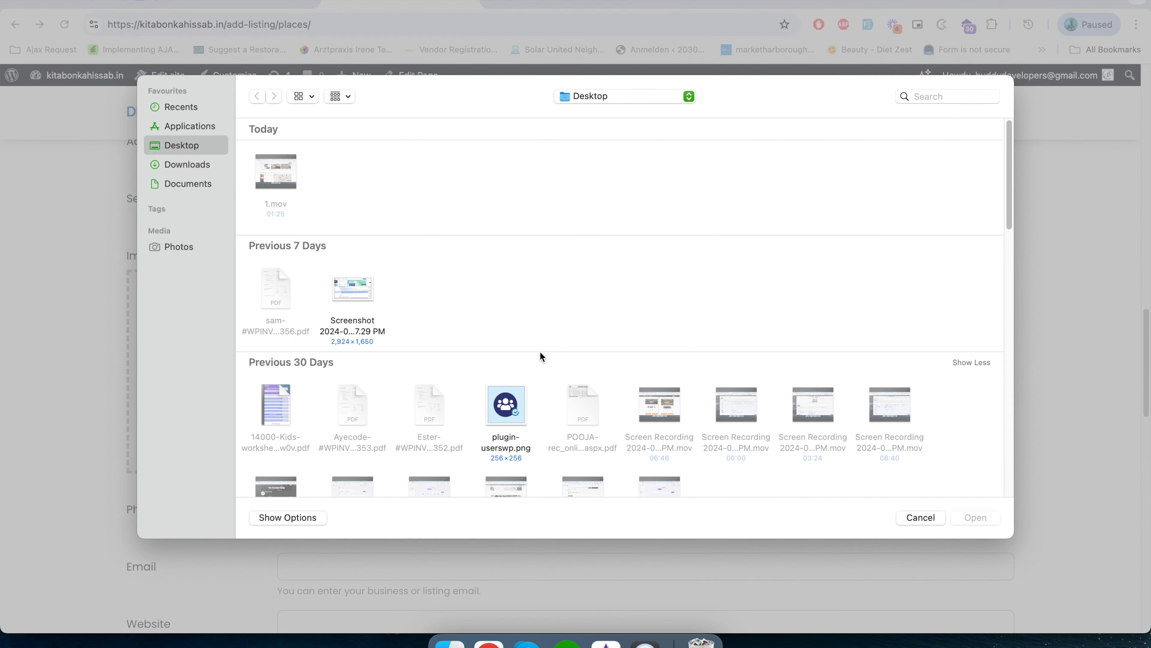
scroll(431, 375, down, 6)
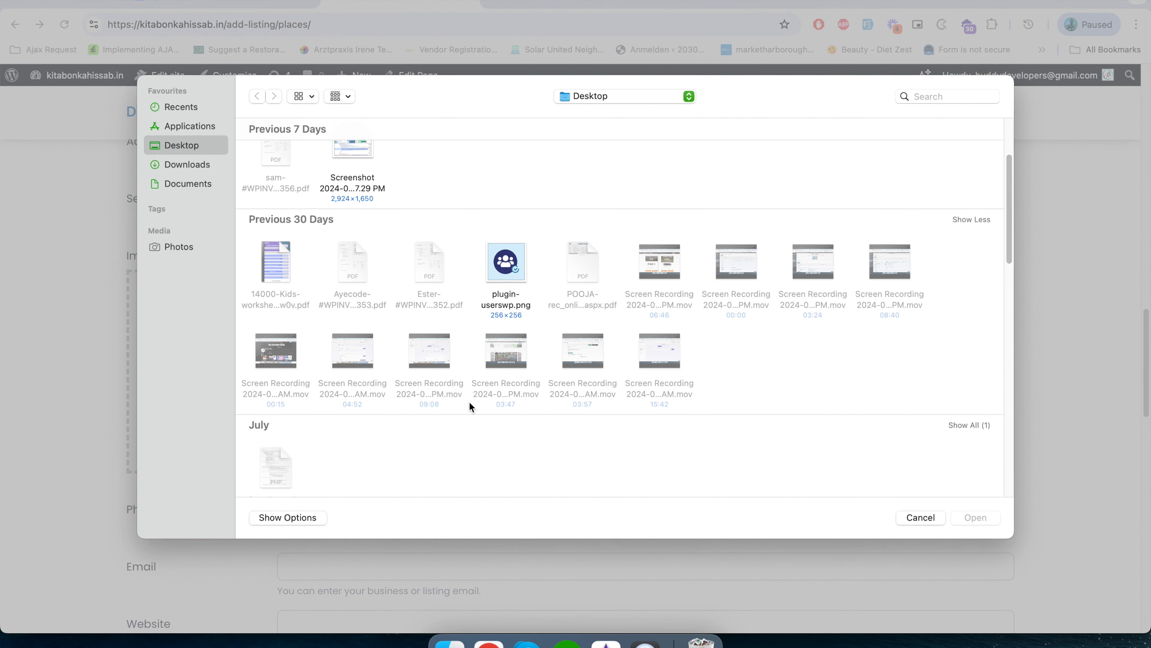
scroll(467, 420, down, 9)
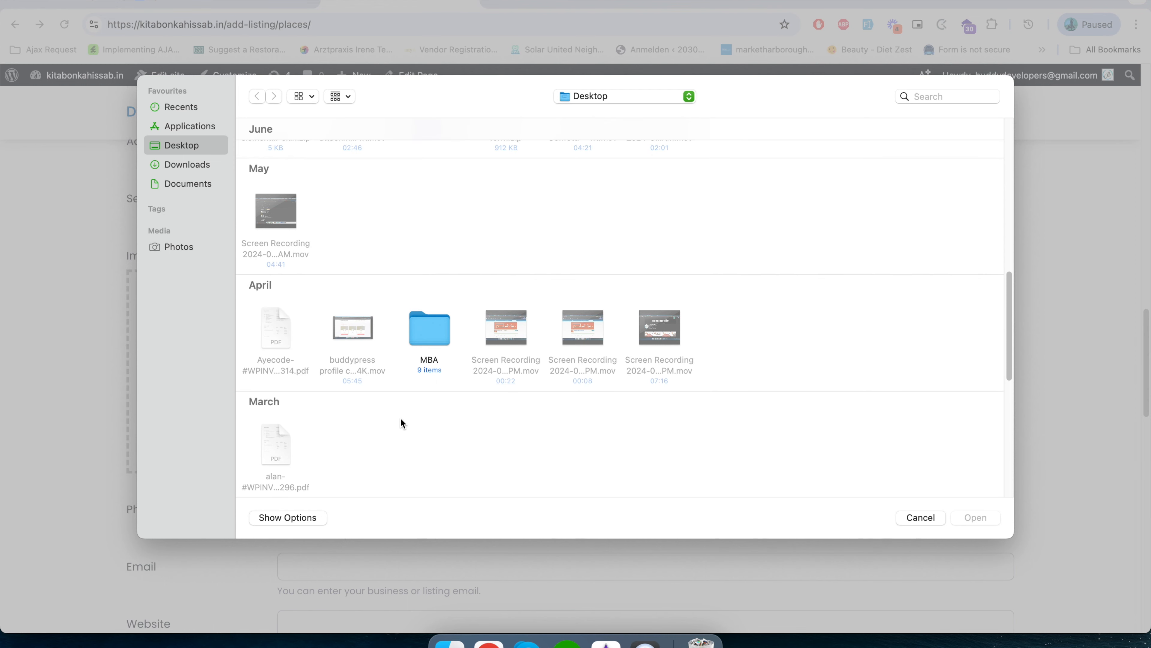
scroll(387, 407, down, 10)
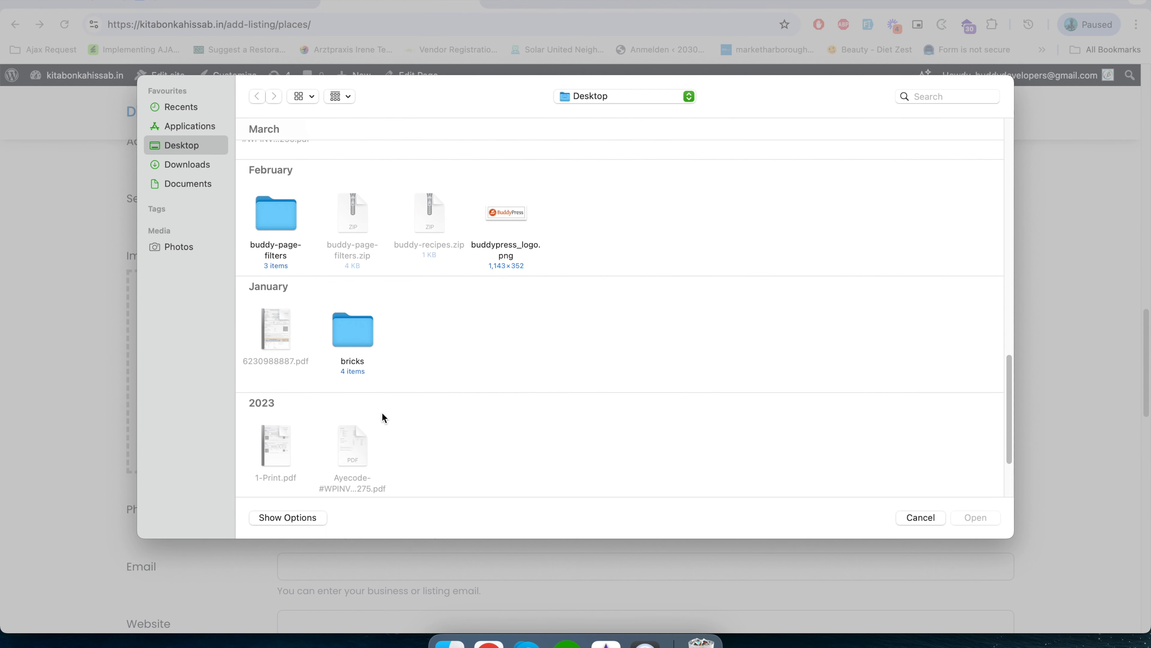
double_click(294, 436)
scroll(421, 424, down, 5)
scroll(421, 424, down, 5)
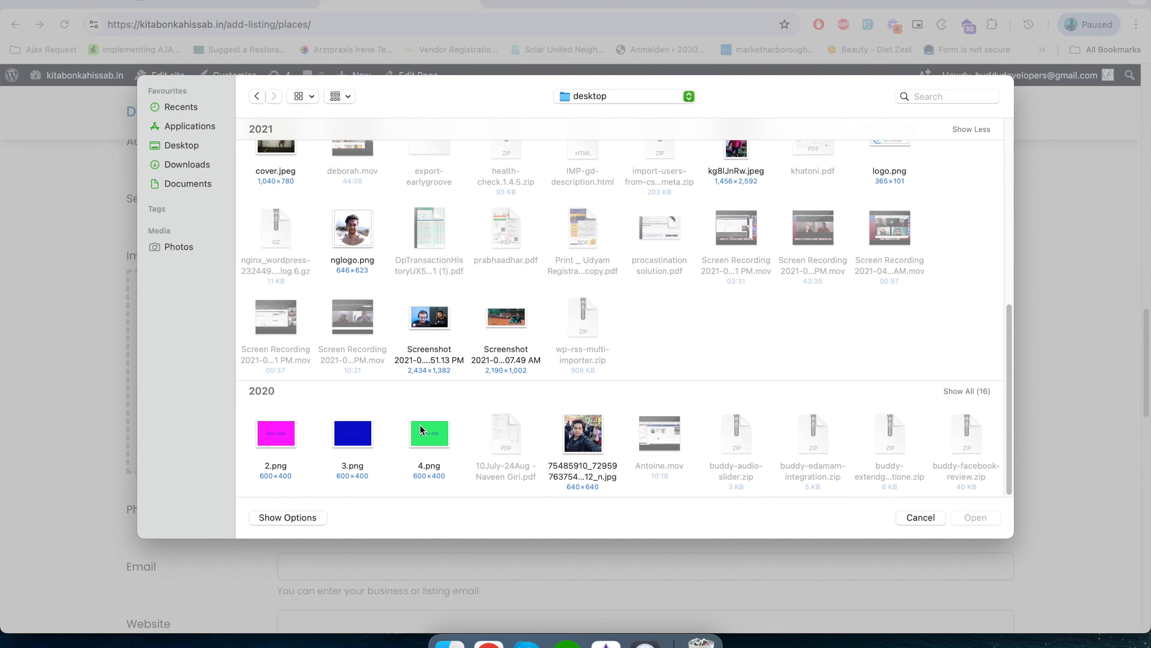
double_click(419, 424)
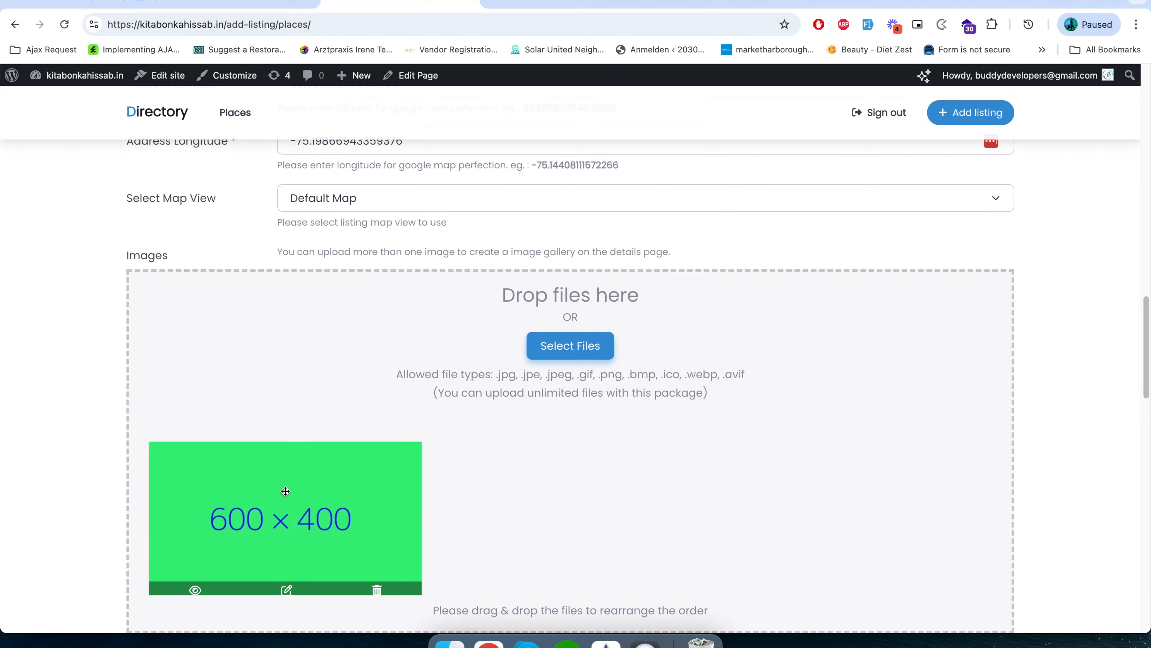
Examine the optional phone, email, website, social, video, special offers and business hours fields, leaving them empty.
scroll(285, 490, down, 10)
scroll(285, 490, up, 5)
scroll(285, 492, down, 4)
scroll(286, 492, up, 5)
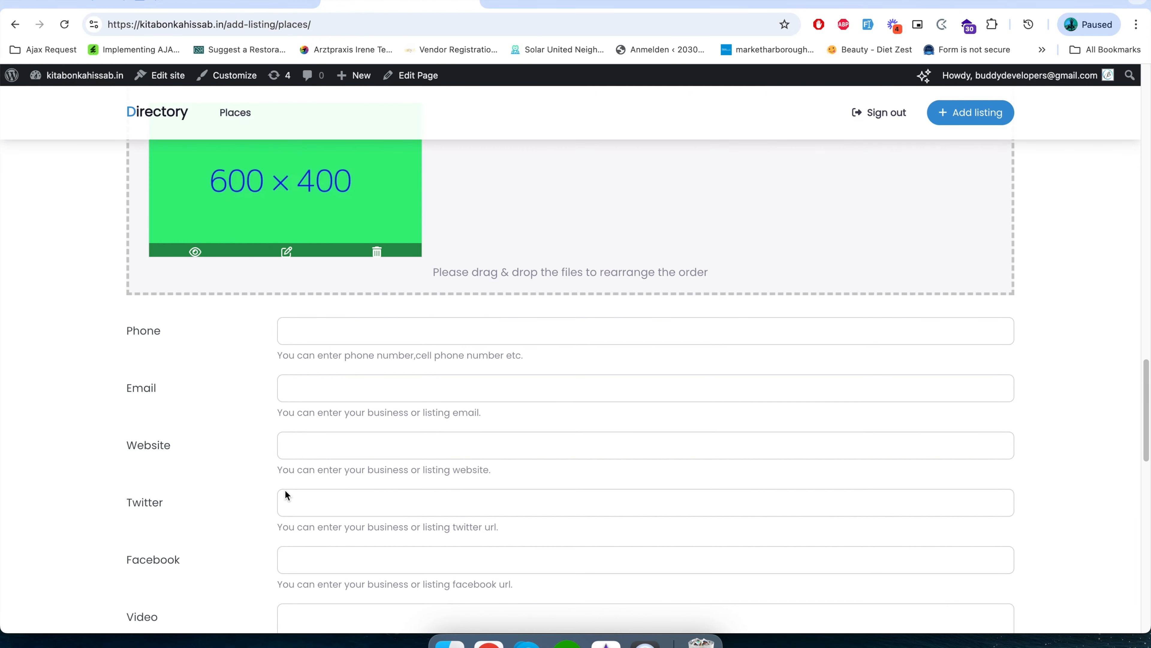
click(319, 339)
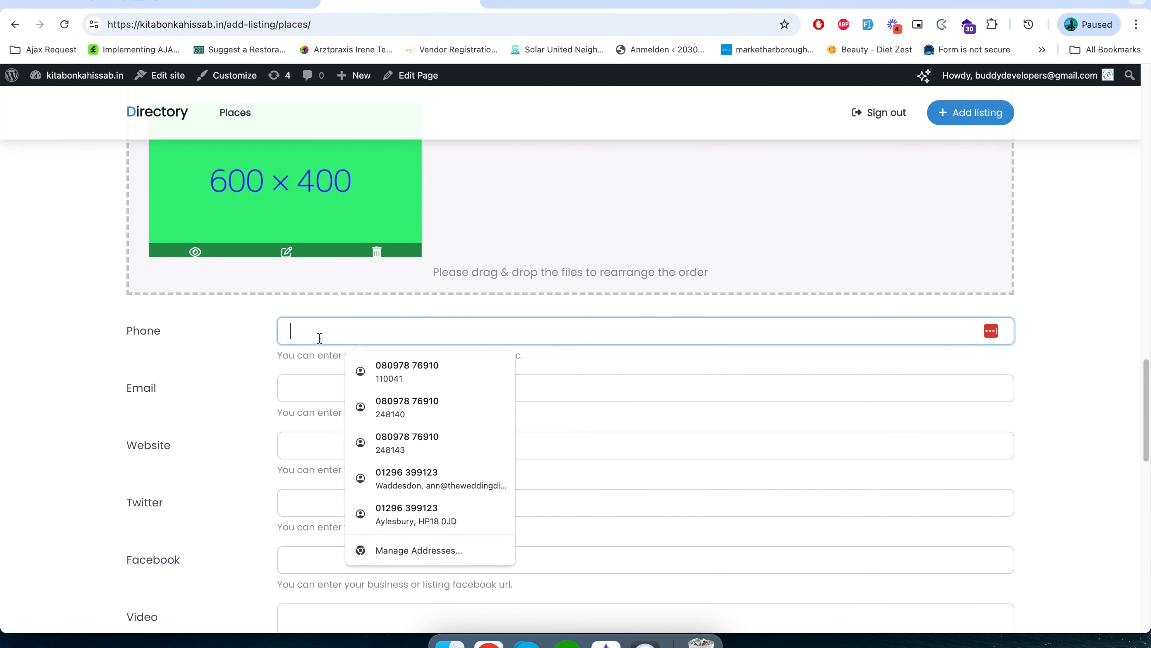
click(308, 389)
key(Tab)
scroll(261, 474, down, 8)
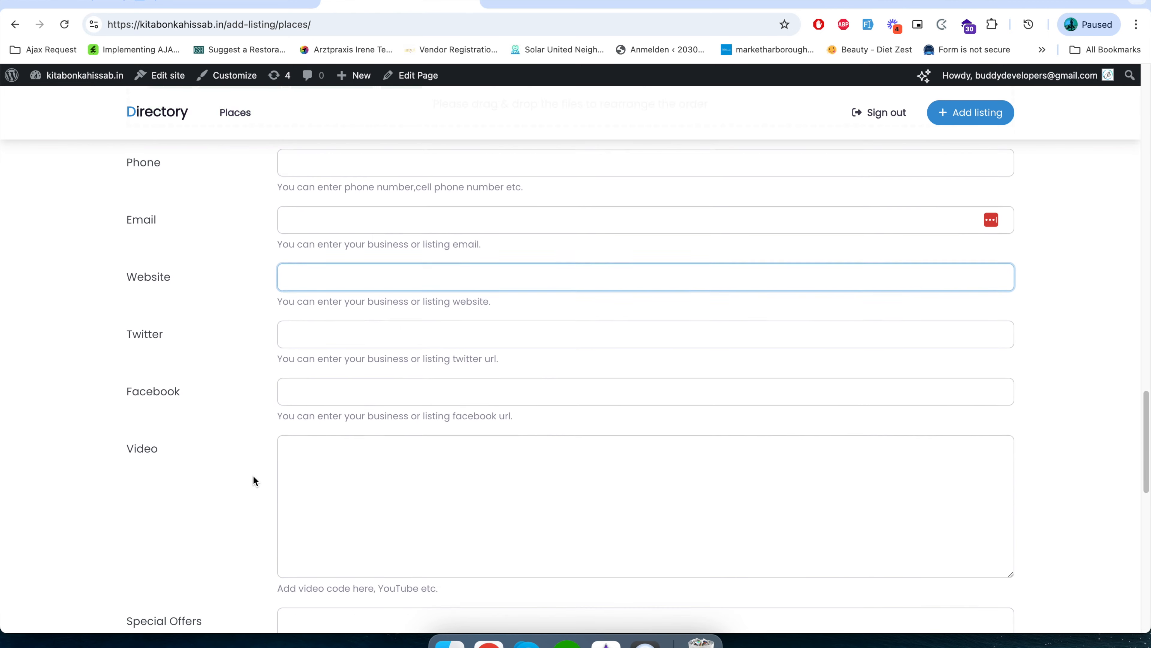
scroll(253, 477, down, 5)
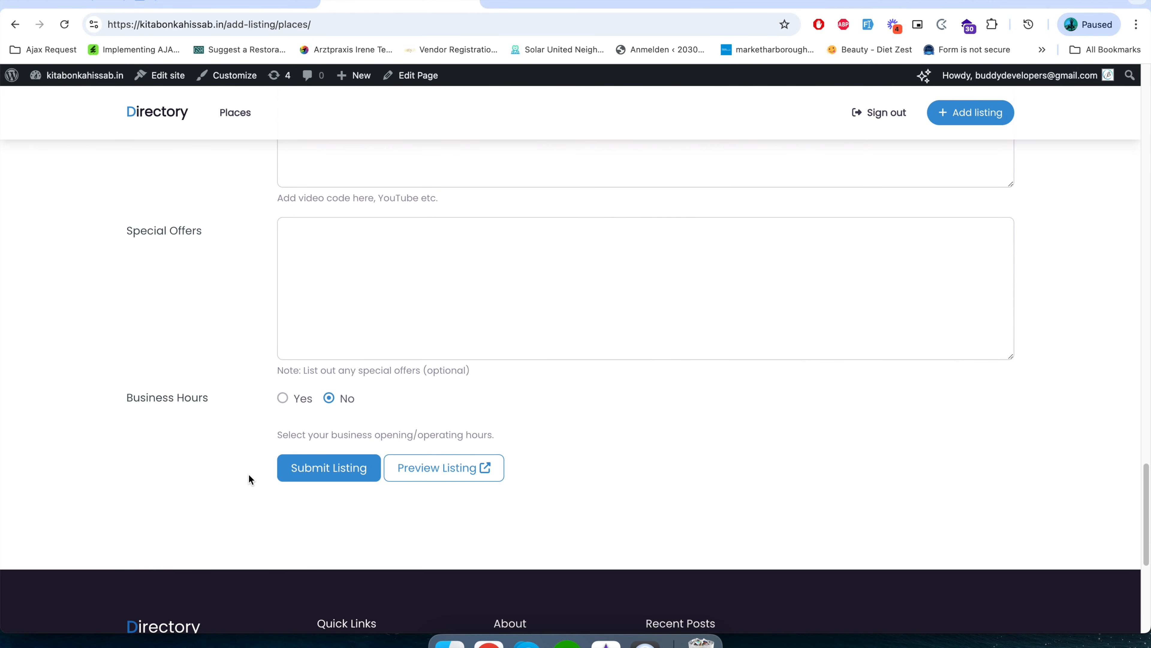
Submit the new listing and read the notice about its review.
click(308, 469)
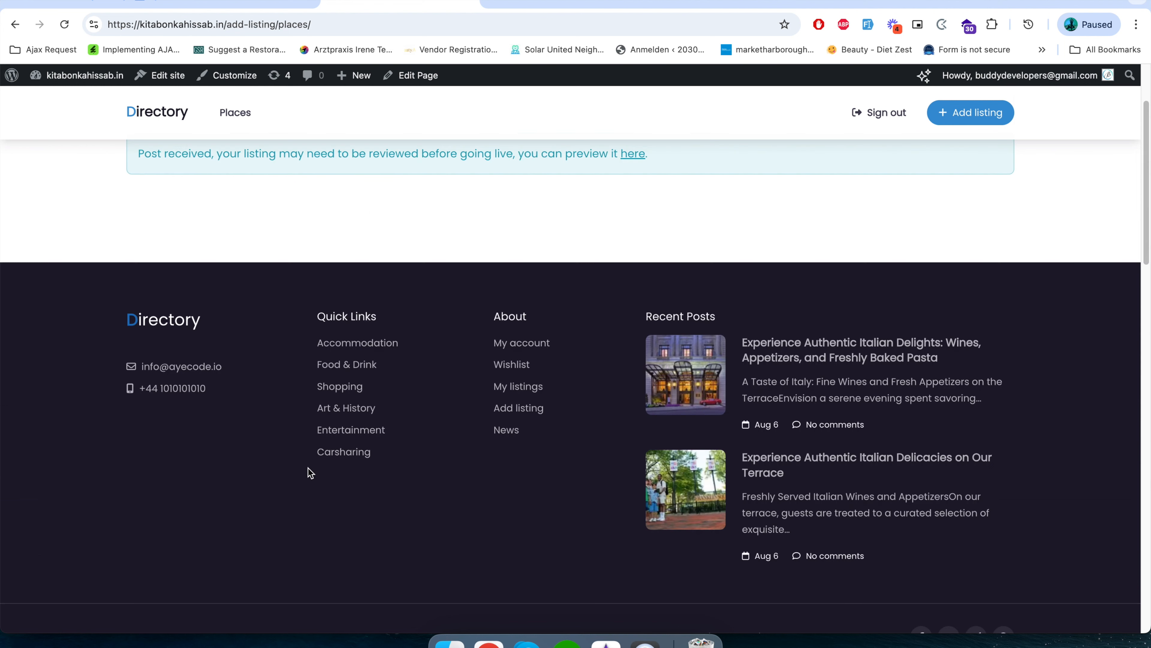
drag(138, 162, 608, 157)
click(459, 277)
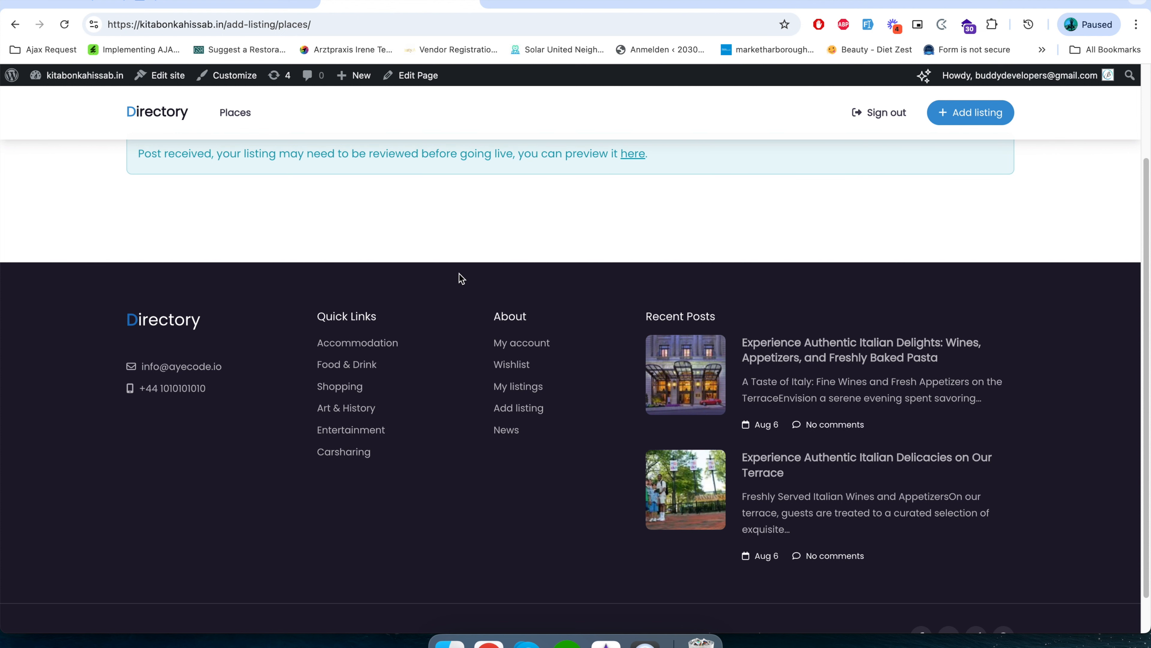
scroll(358, 417, up, 3)
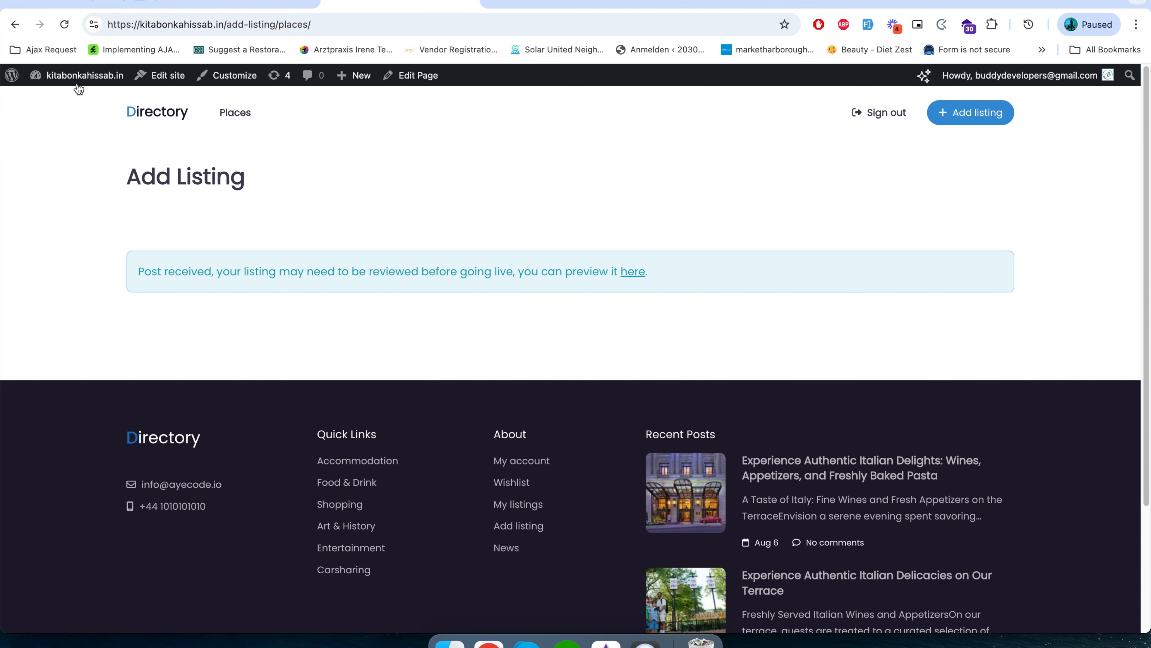
Open the WordPress dashboard in a new browser tab and go to the list of places.
right_click(70, 96)
click(98, 101)
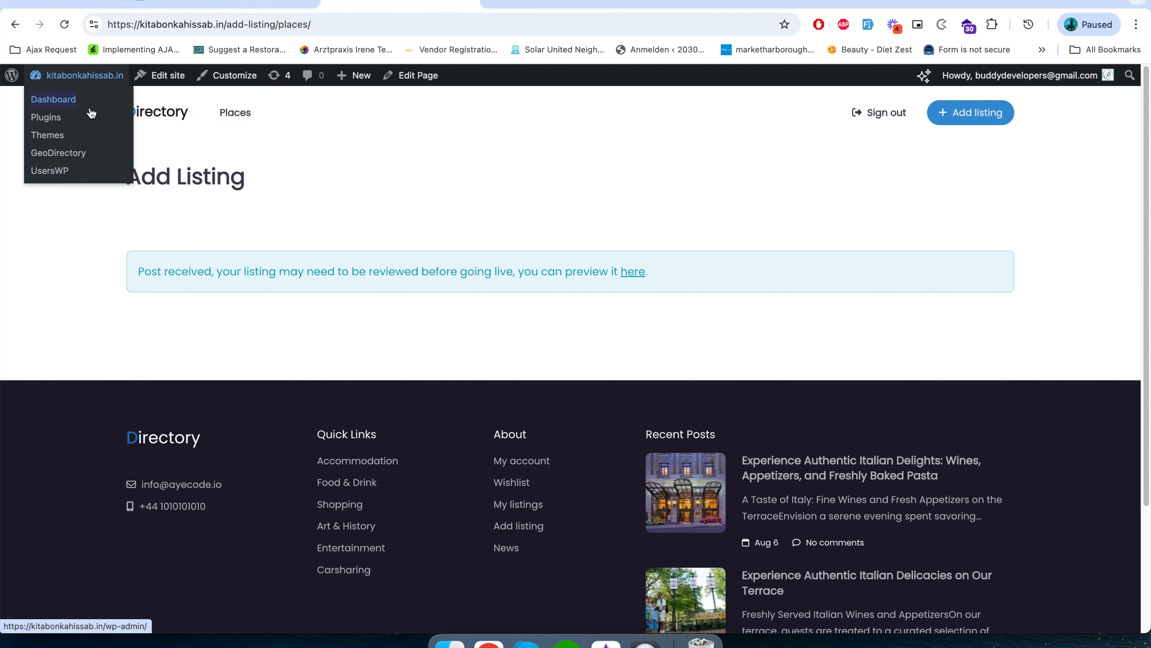
click(533, 4)
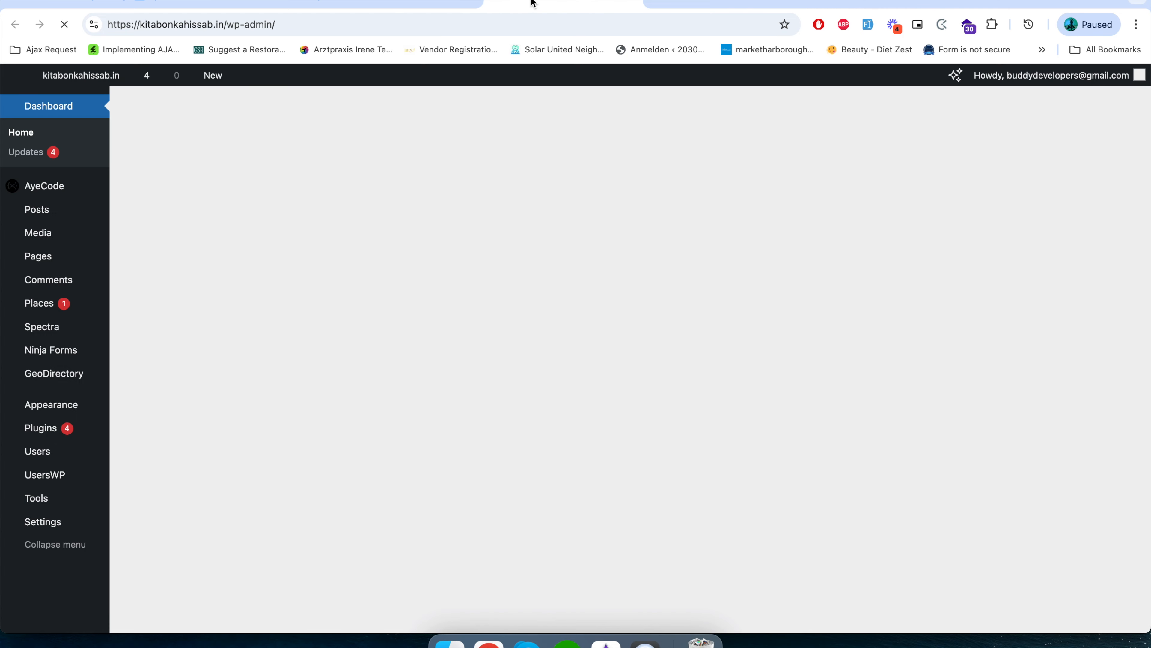
scroll(200, 379, down, 5)
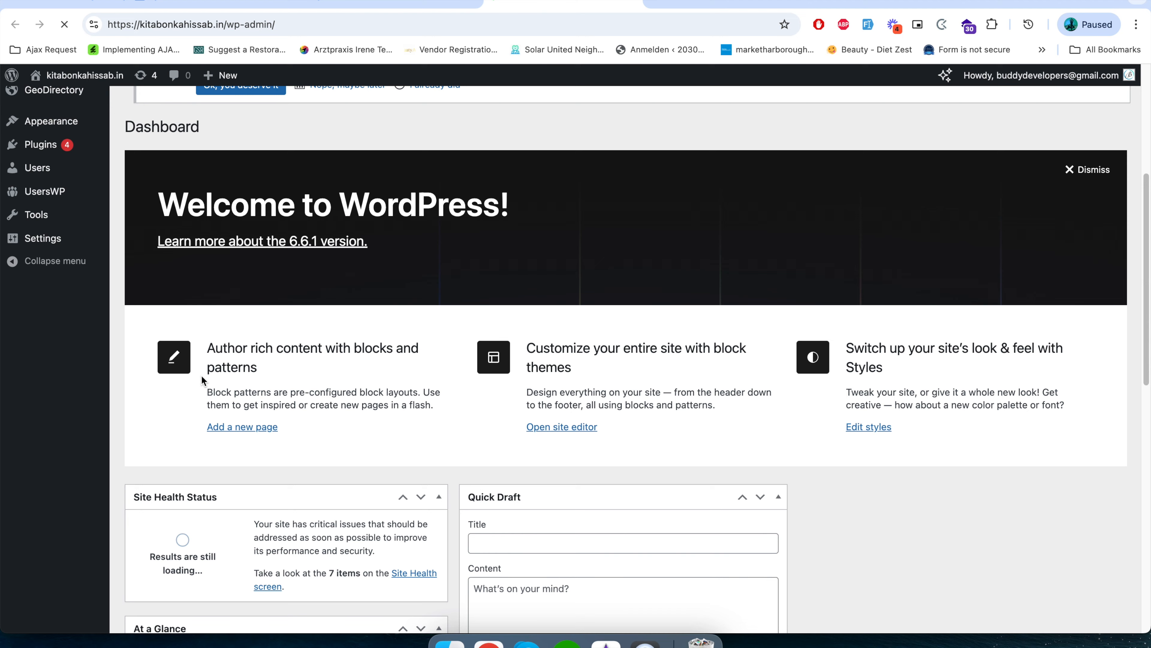
click(54, 305)
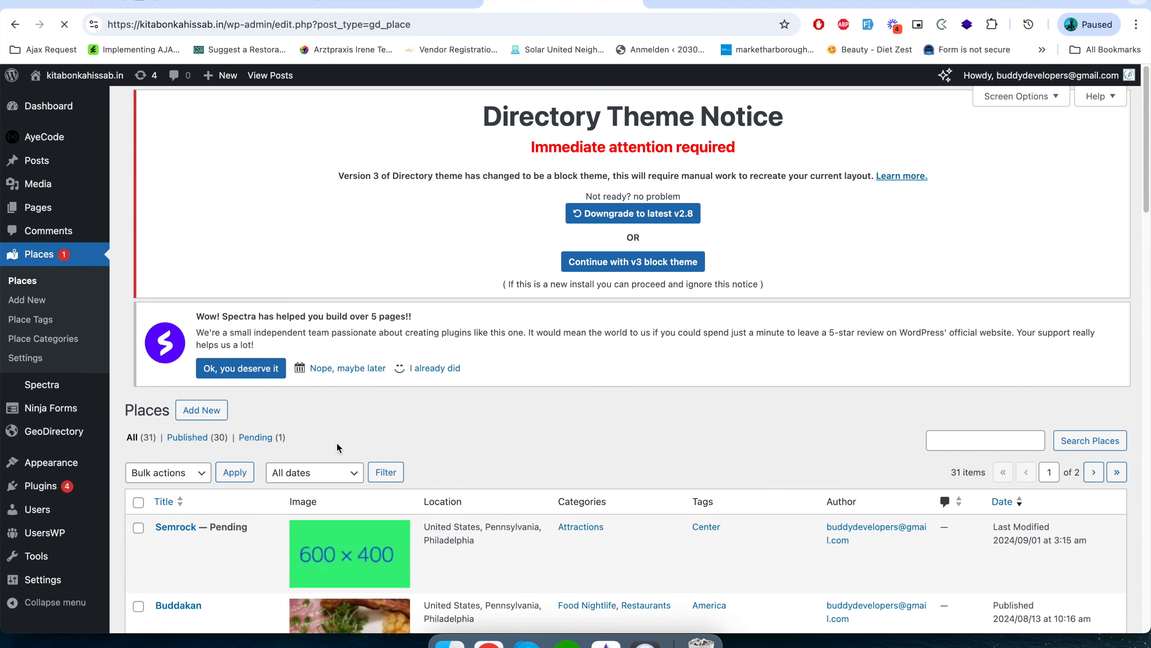
Change the Semrock place's status to Published with Quick Edit and save the update.
scroll(316, 470, down, 3)
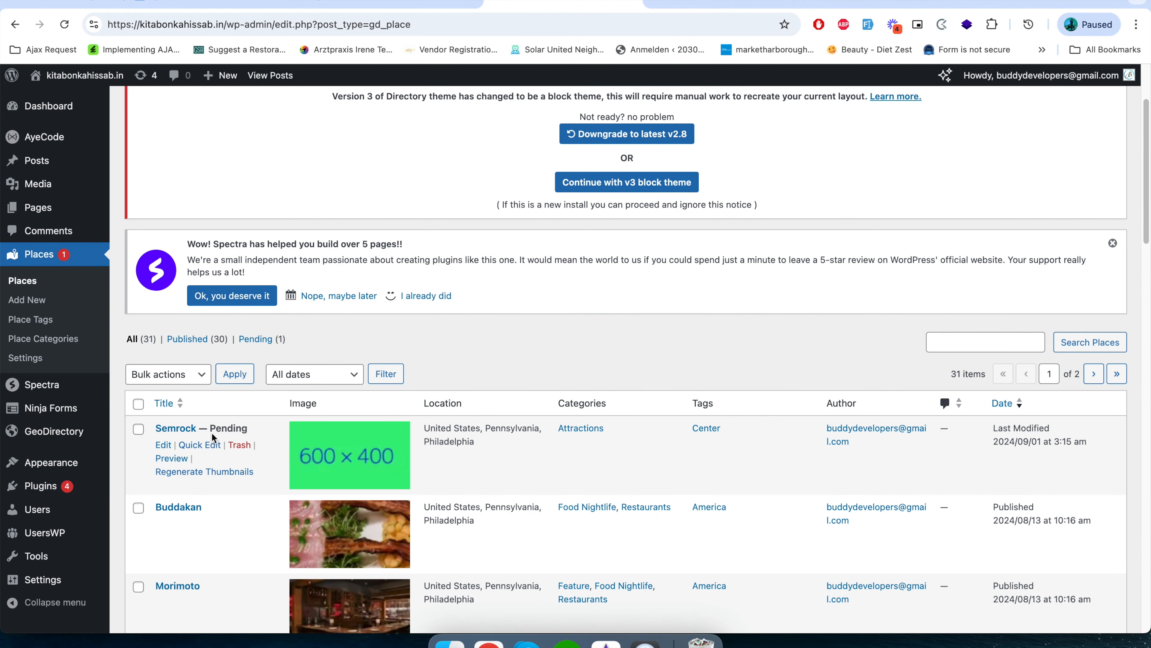
click(207, 444)
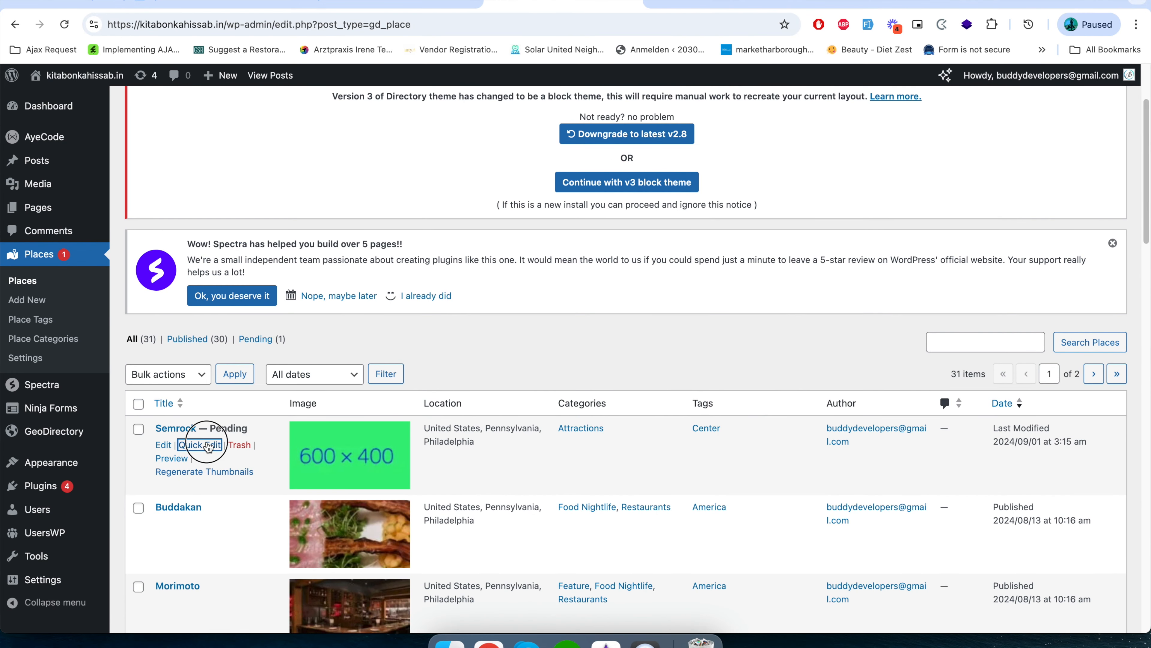
click(810, 565)
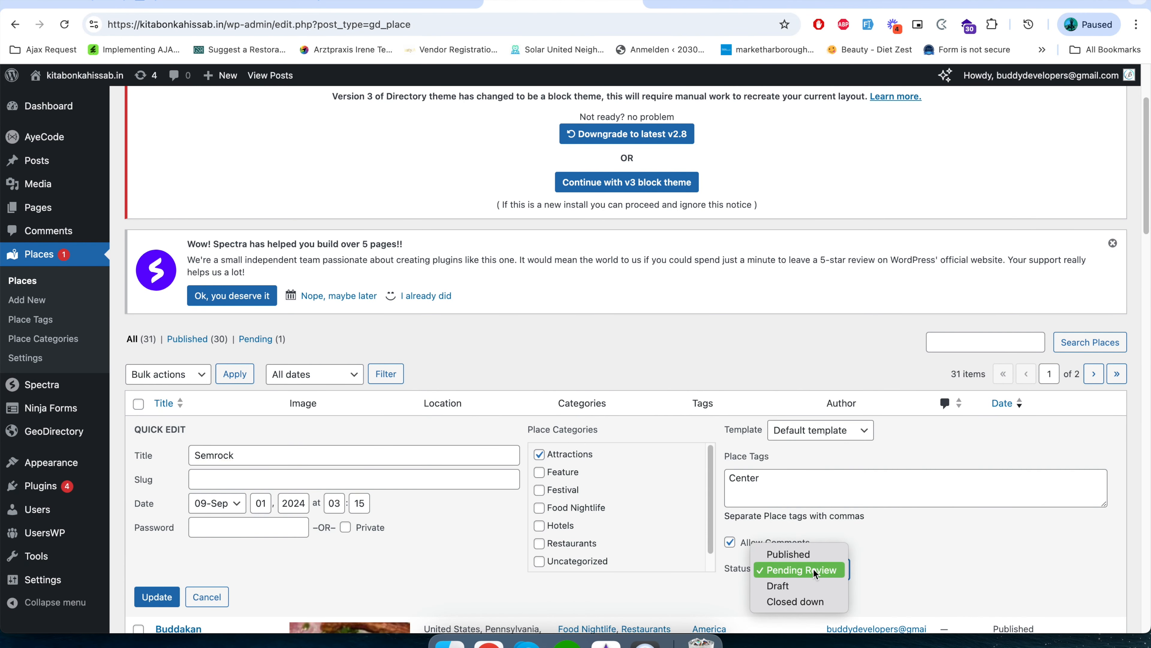
click(791, 554)
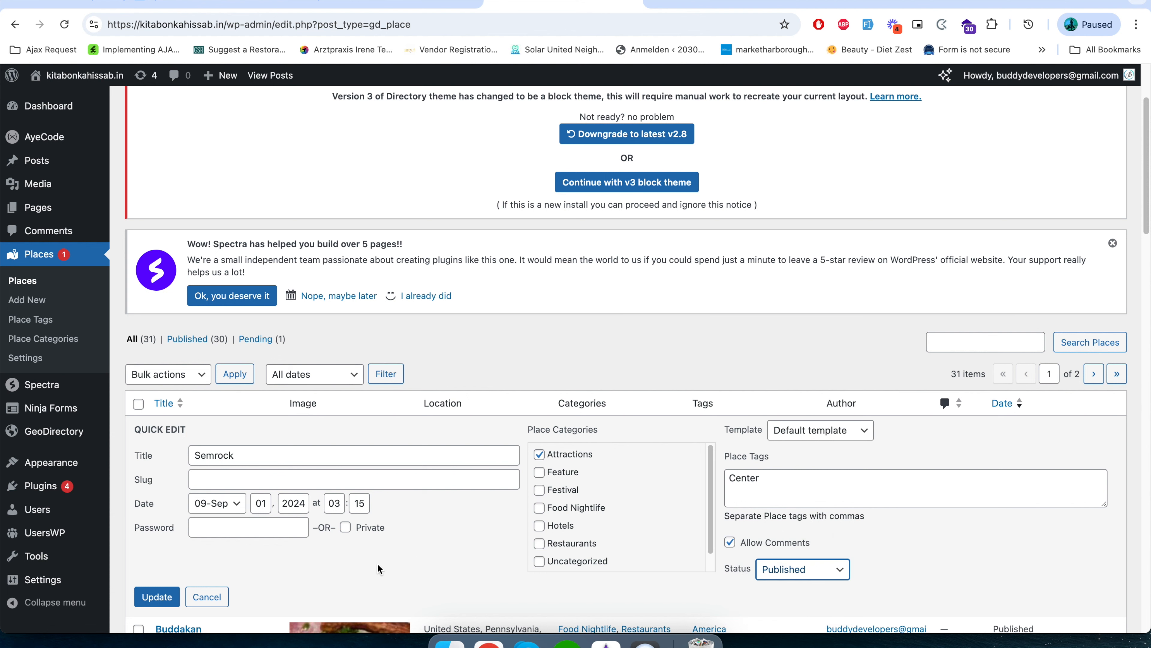
click(176, 599)
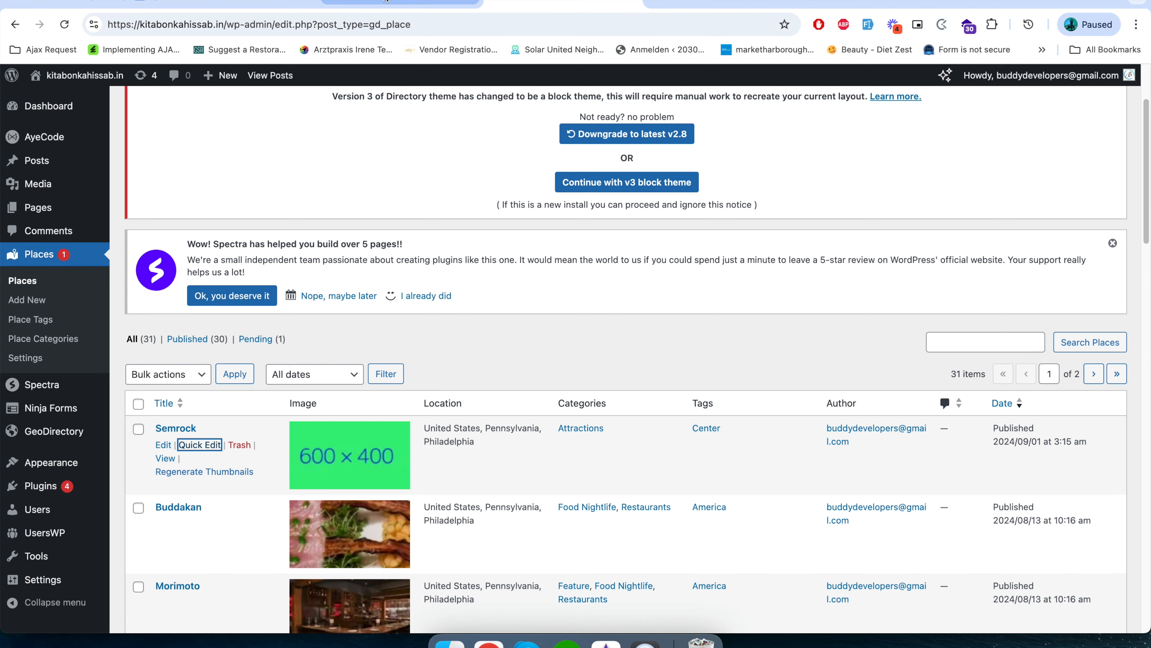
Return to the site's public Places page, open the Semrock listing and examine its image, profile, photos and address details.
click(387, 2)
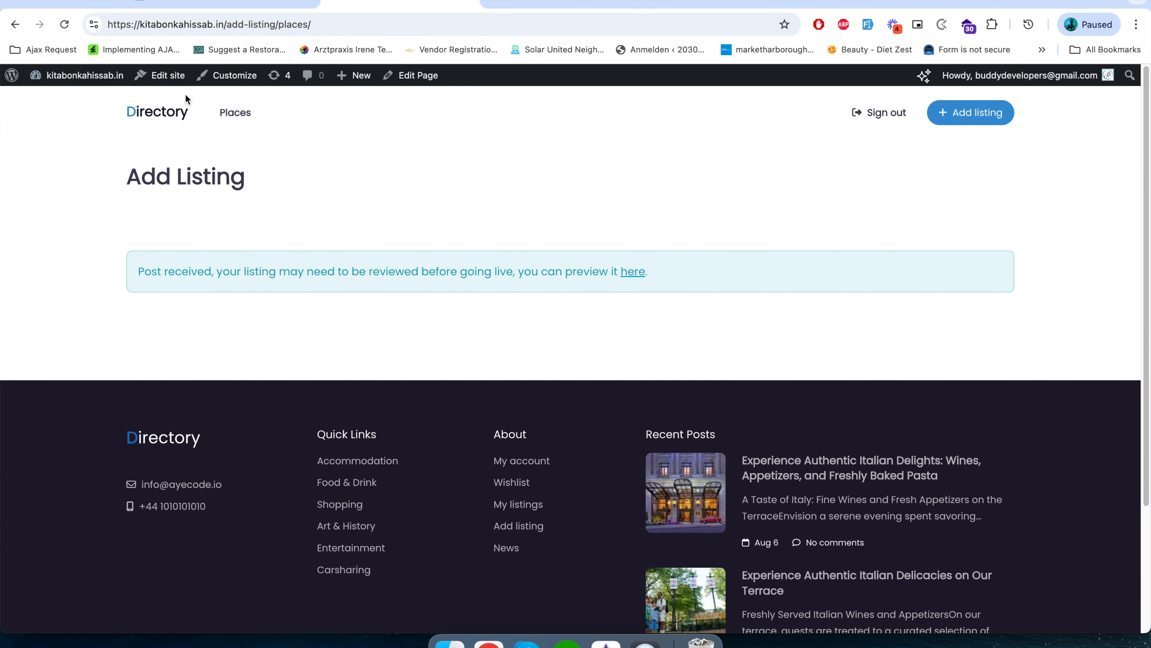
click(242, 116)
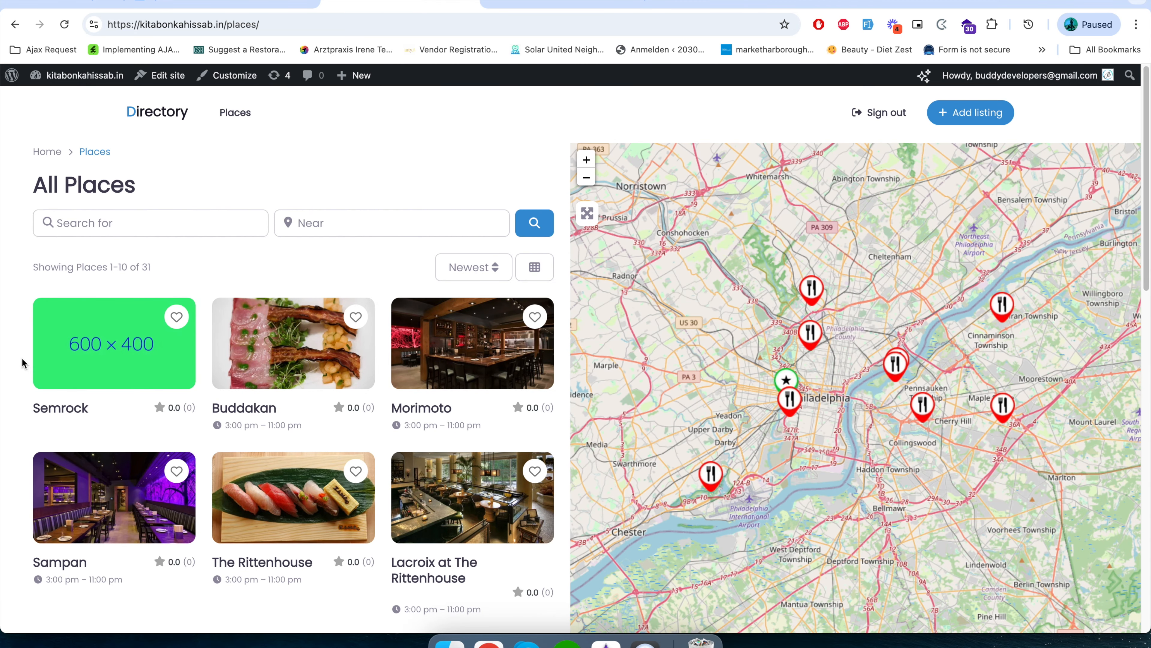
click(90, 358)
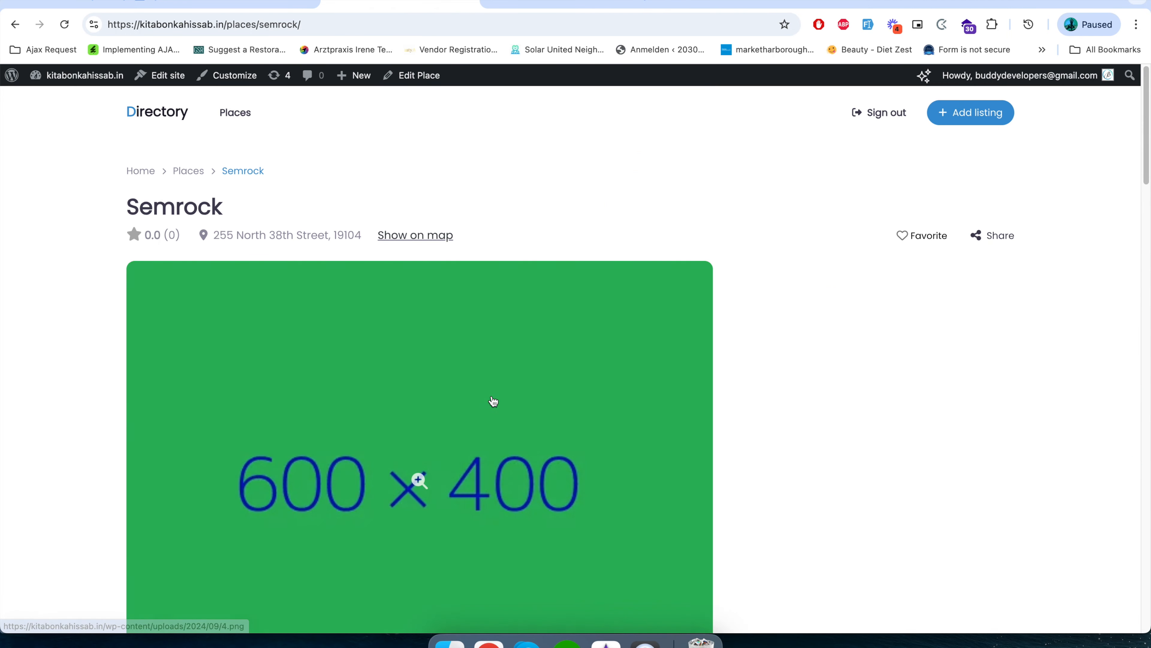
scroll(906, 480, down, 3)
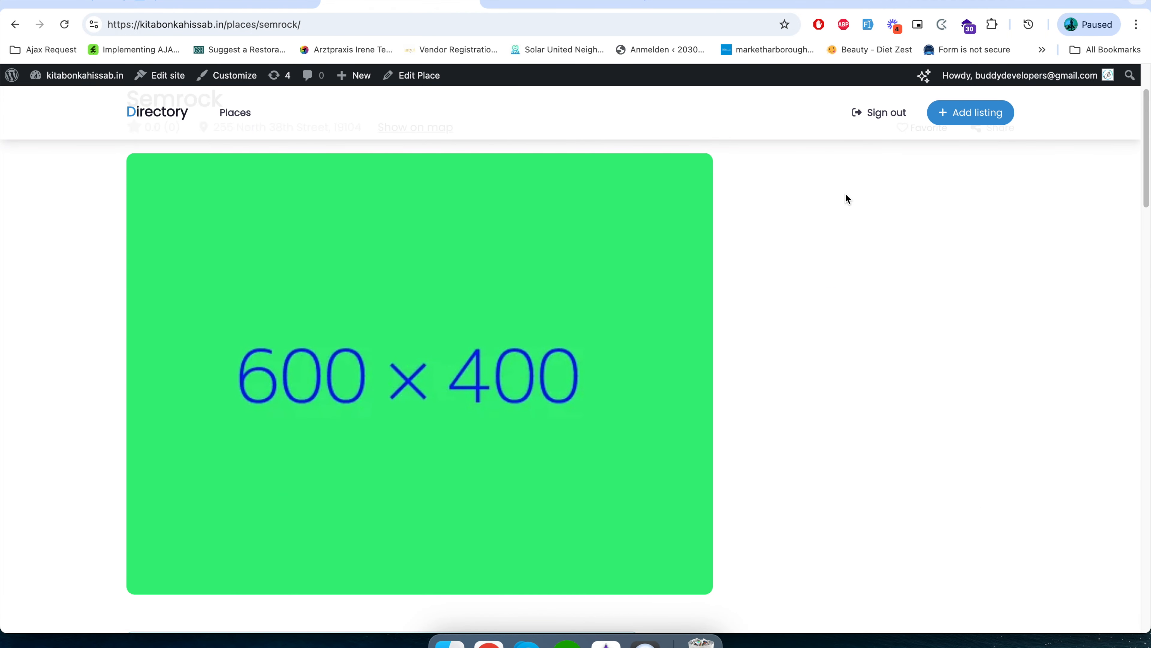
scroll(855, 508, up, 3)
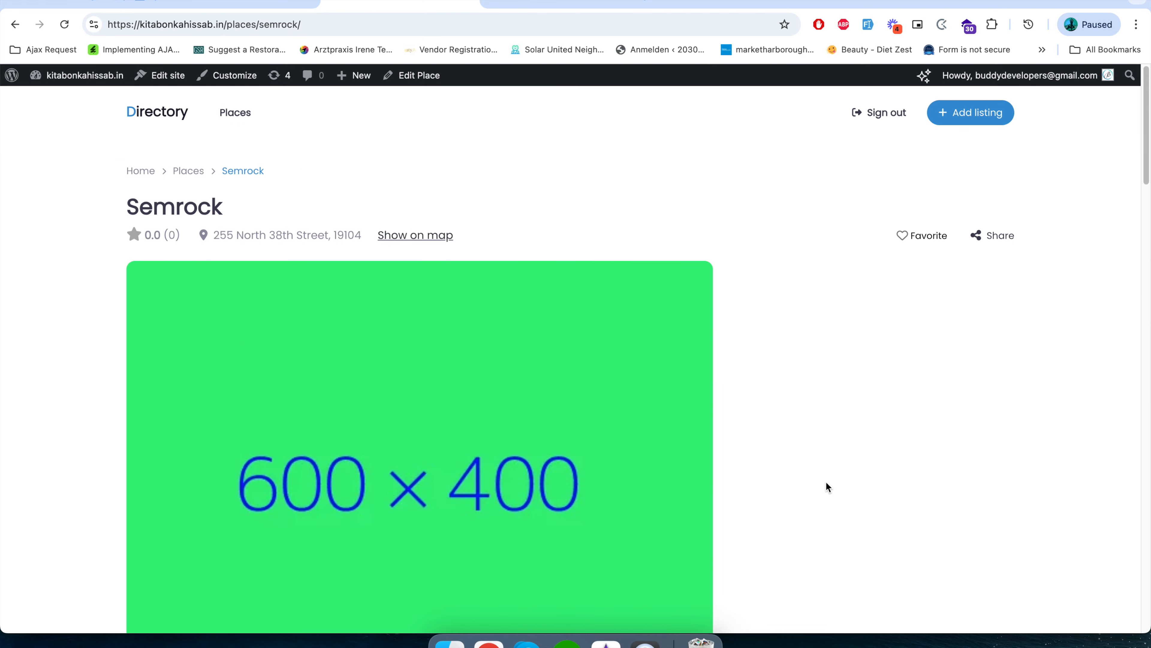
scroll(812, 488, down, 12)
scroll(789, 490, down, 5)
scroll(790, 490, up, 3)
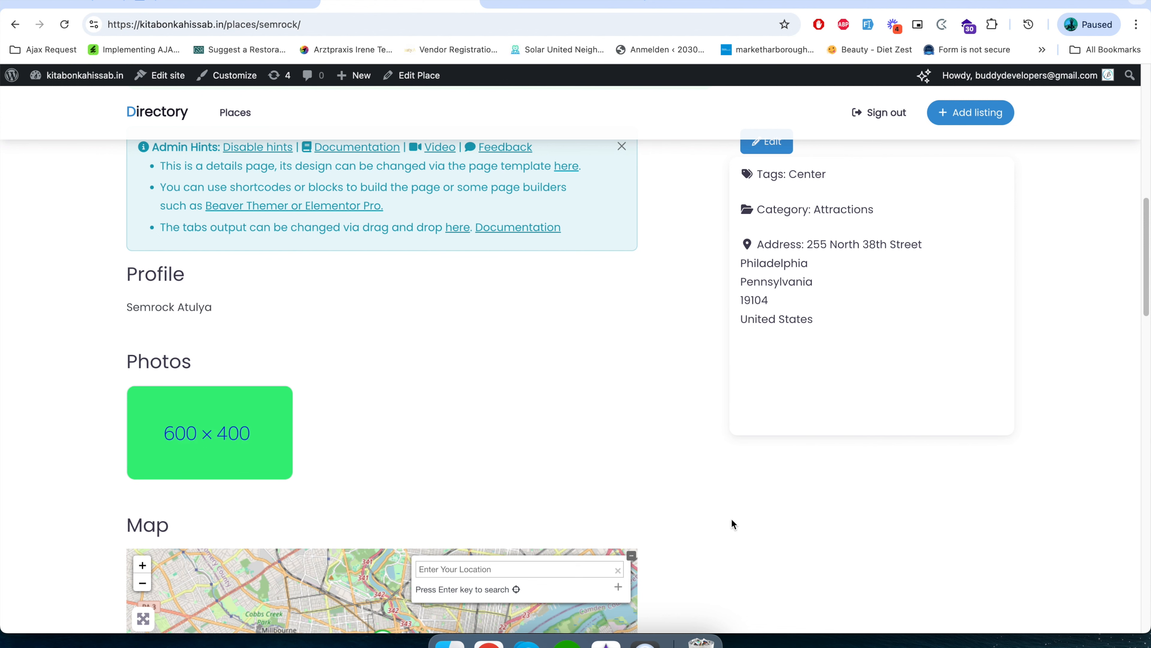
Examine the rest of the Semrock listing page, including its map, photos and header details.
scroll(704, 535, down, 10)
scroll(704, 534, down, 5)
scroll(704, 534, up, 12)
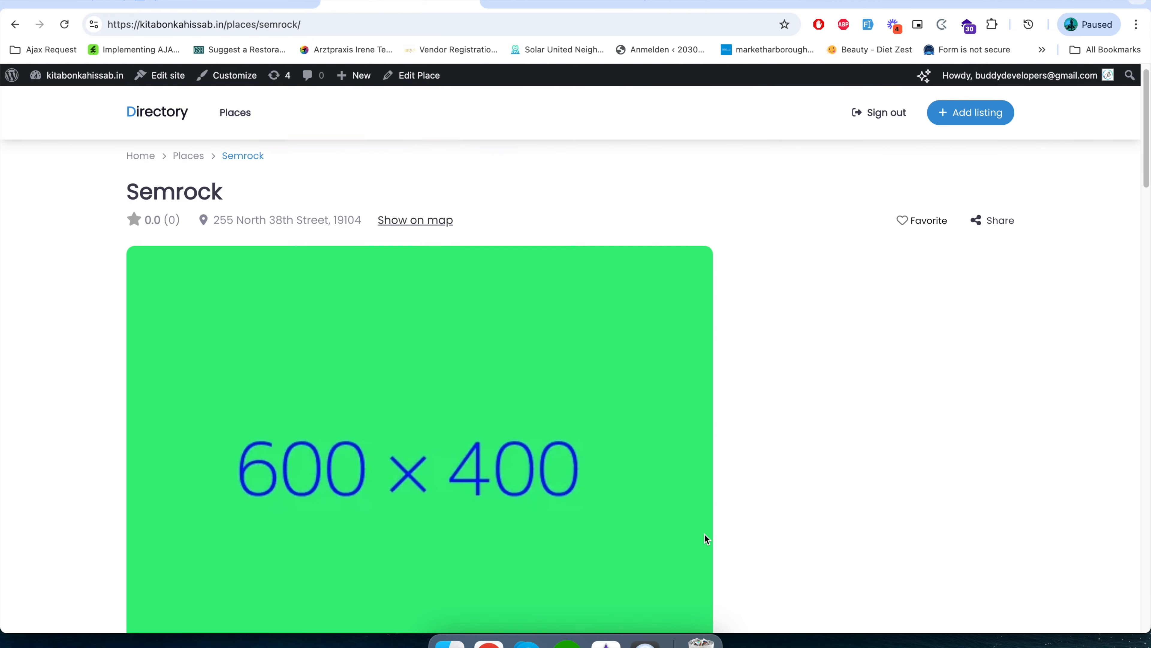
scroll(704, 534, down, 10)
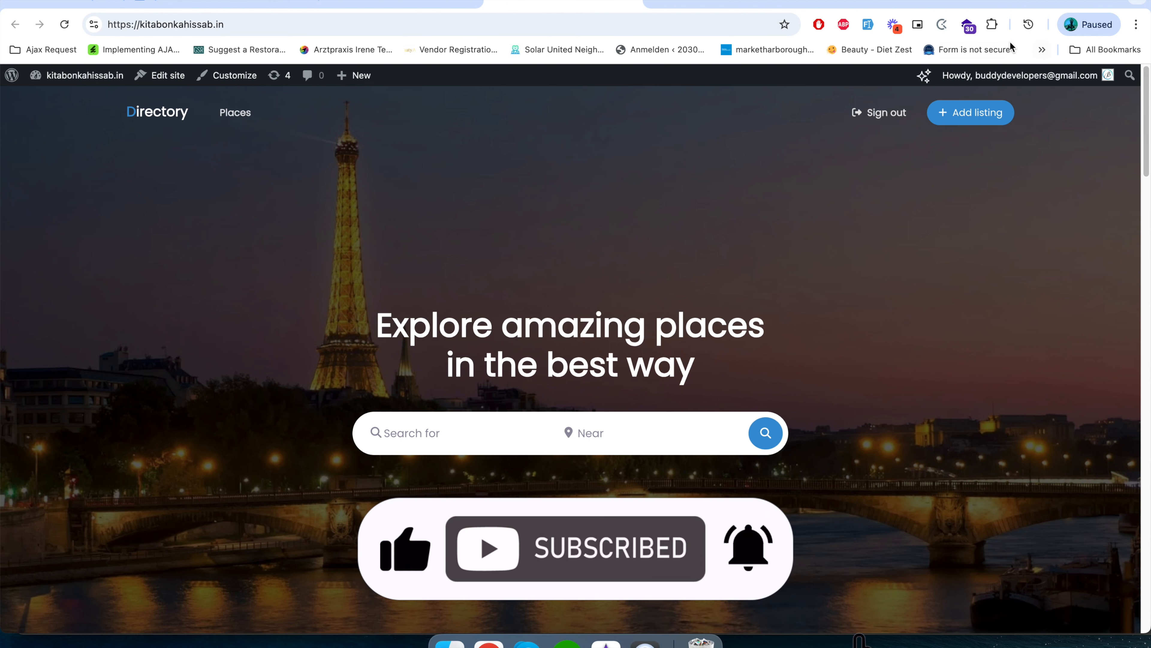
Open the site's WordPress dashboard by adding /wp-admin to the site address.
click(413, 2)
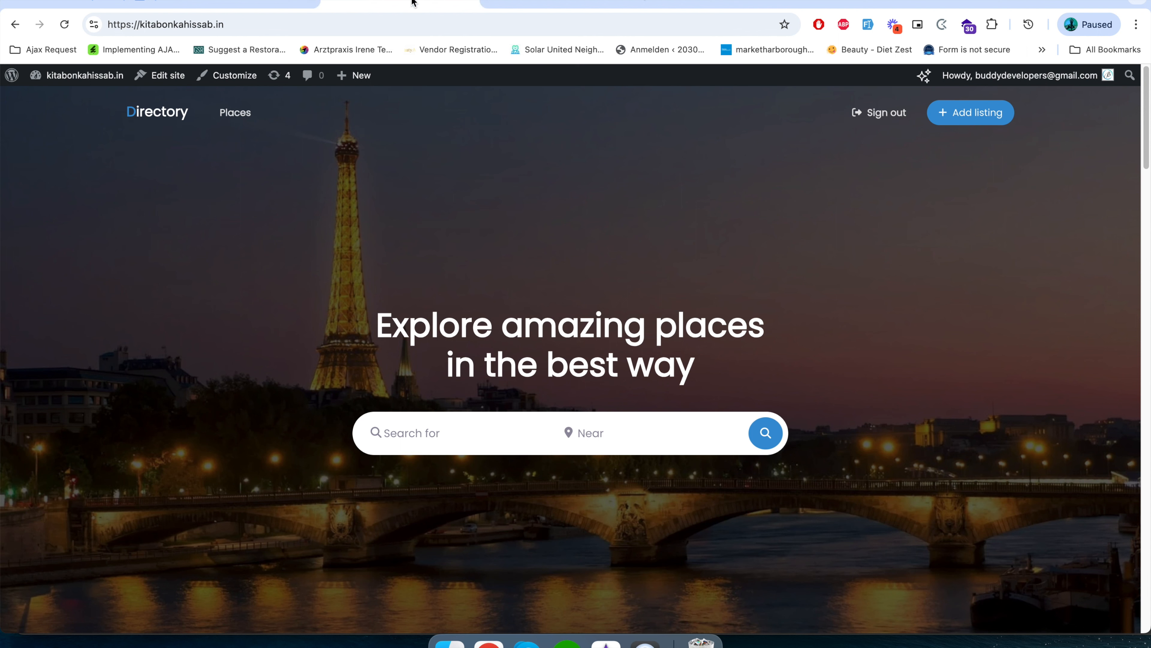
click(237, 29)
click(249, 25)
text(/wp-a)
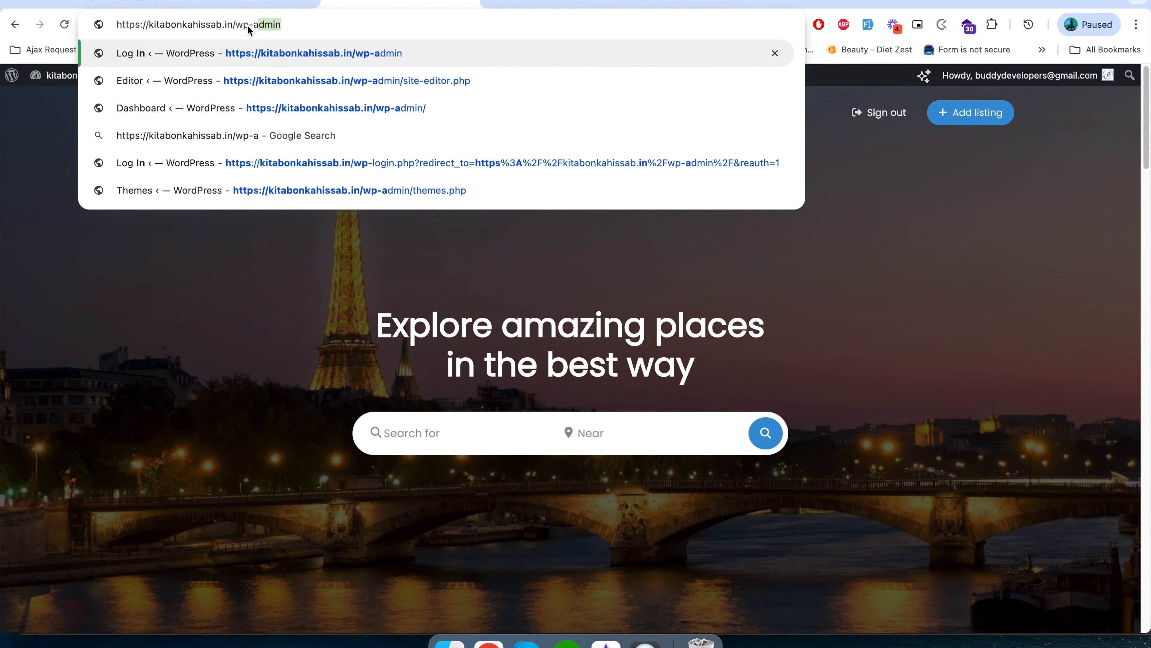
key(Return)
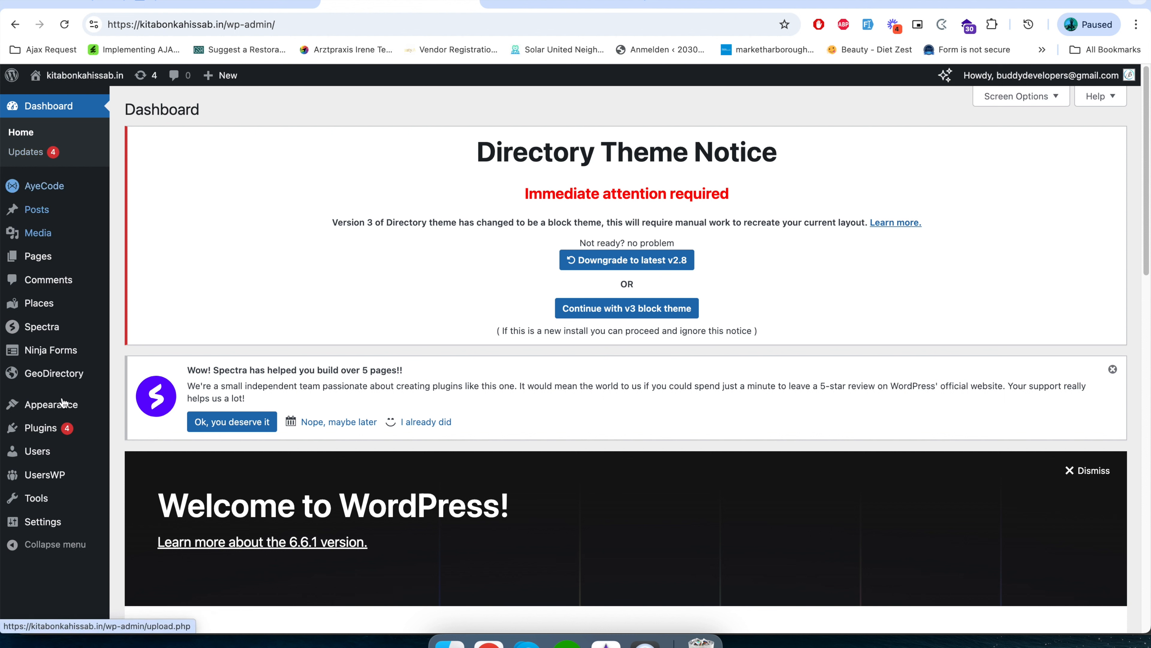
Update all installed plugins at once with the bulk Update action and check their update status.
click(60, 424)
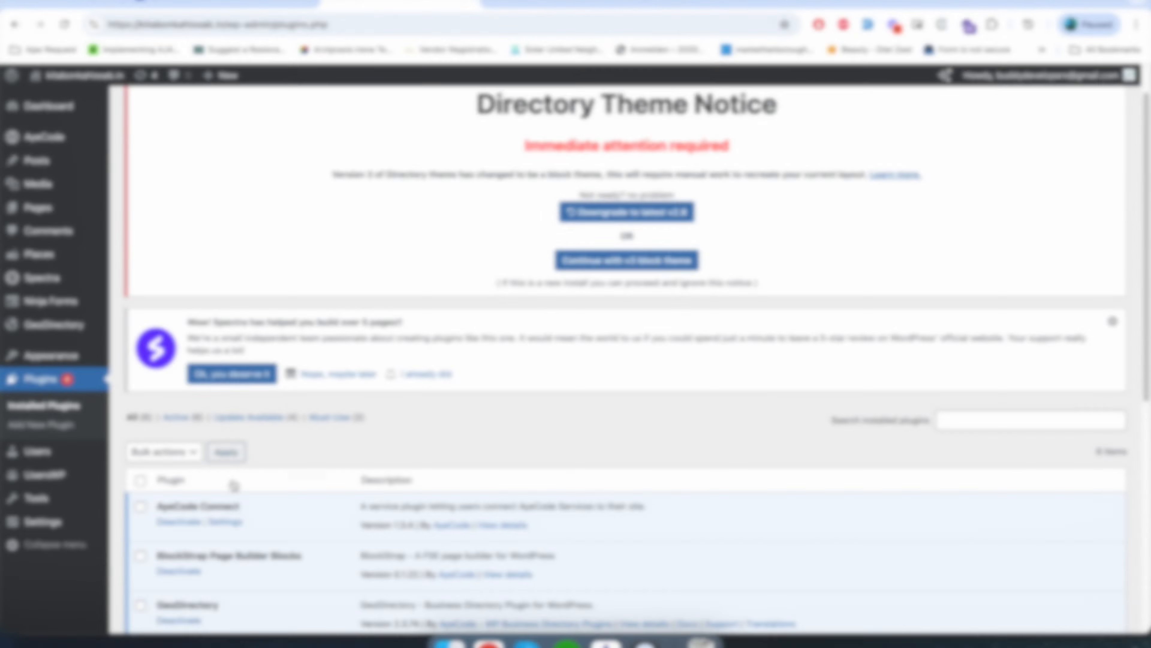
scroll(235, 482, down, 3)
scroll(236, 482, down, 3)
click(140, 194)
click(190, 164)
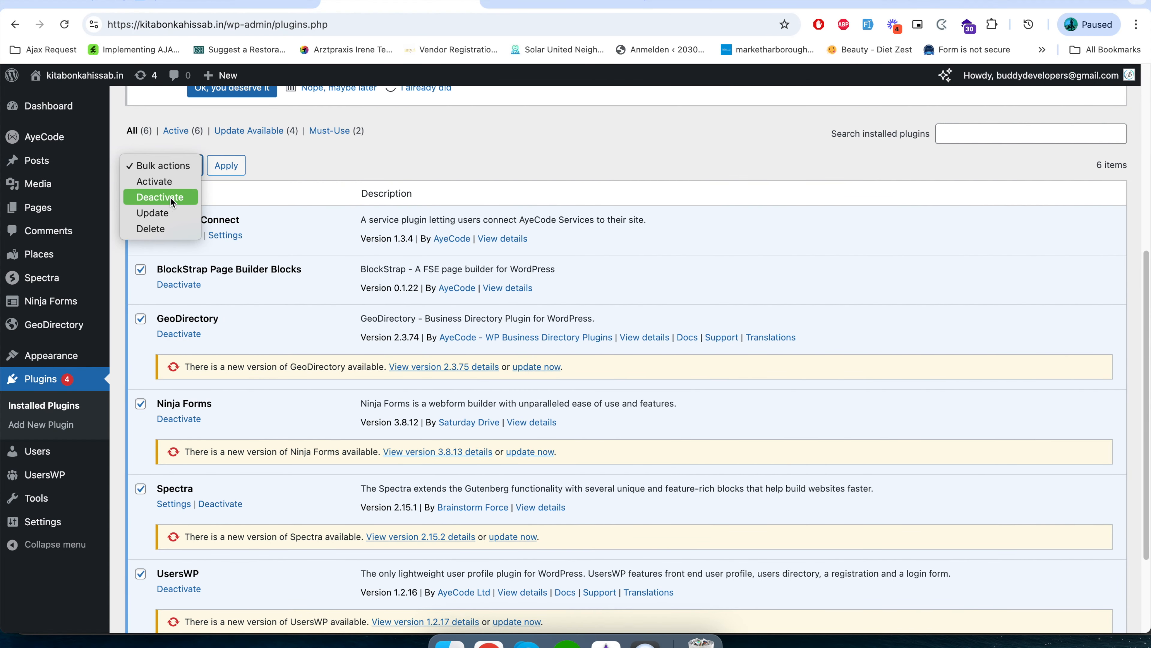
click(167, 210)
click(226, 167)
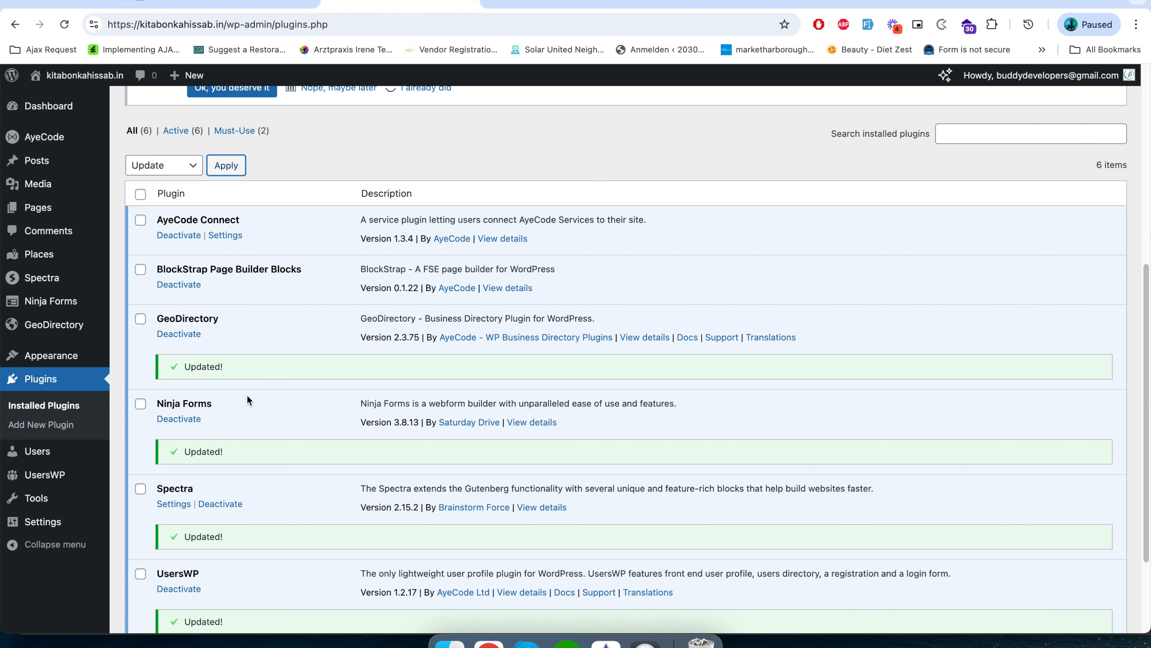
scroll(208, 548, down, 3)
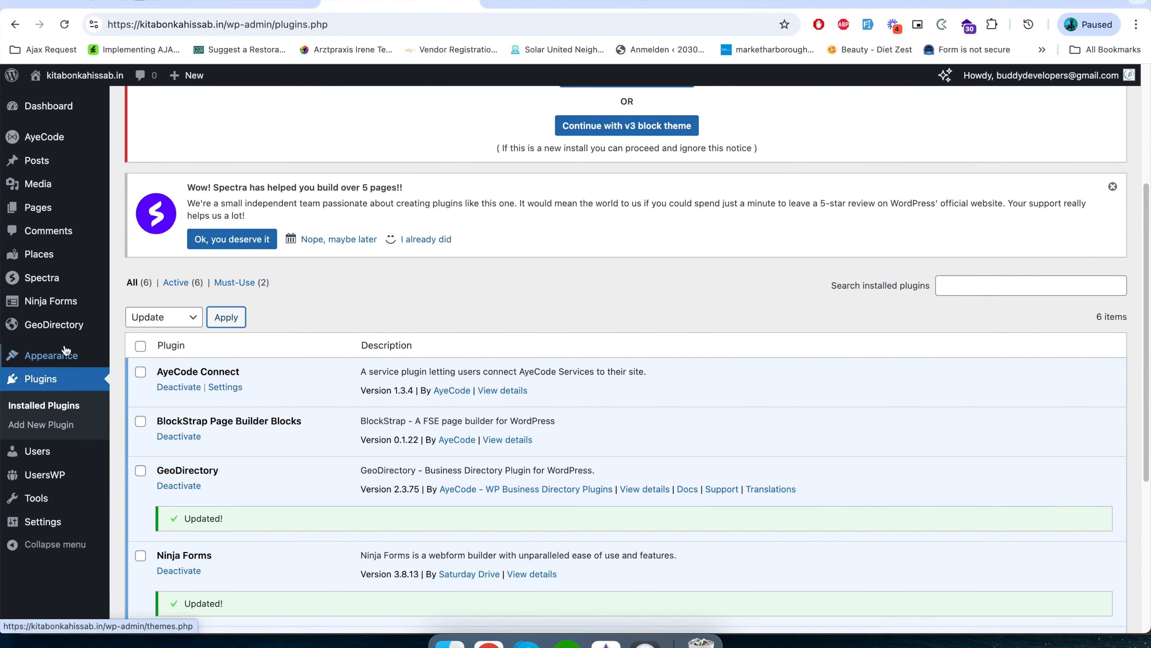
Open the GeoDirectory dashboard and review its pending listings, pending reviews and statistics.
mouse_move(47, 336)
click(50, 336)
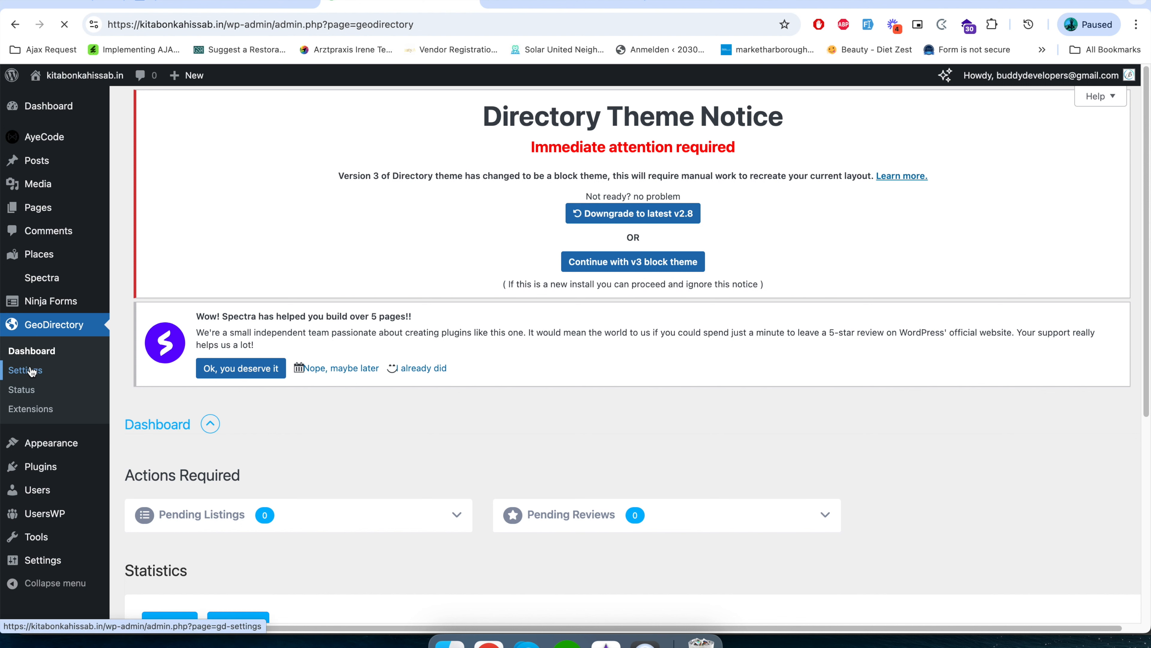
scroll(273, 558, down, 5)
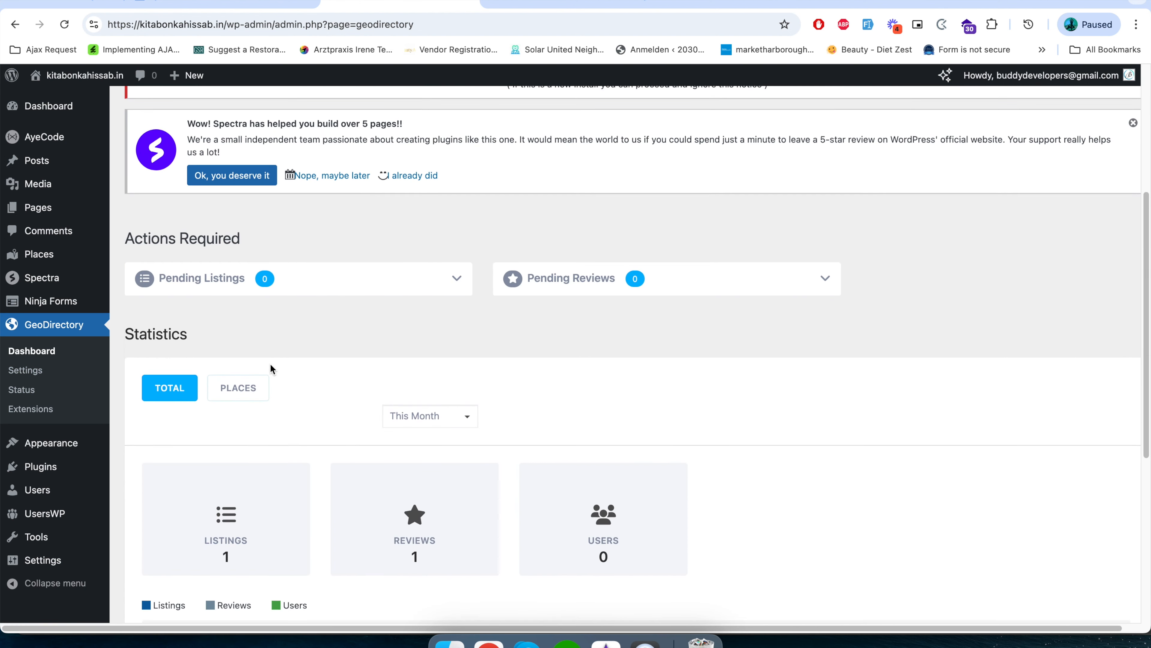
Open the list of all places in the WordPress admin.
mouse_move(52, 275)
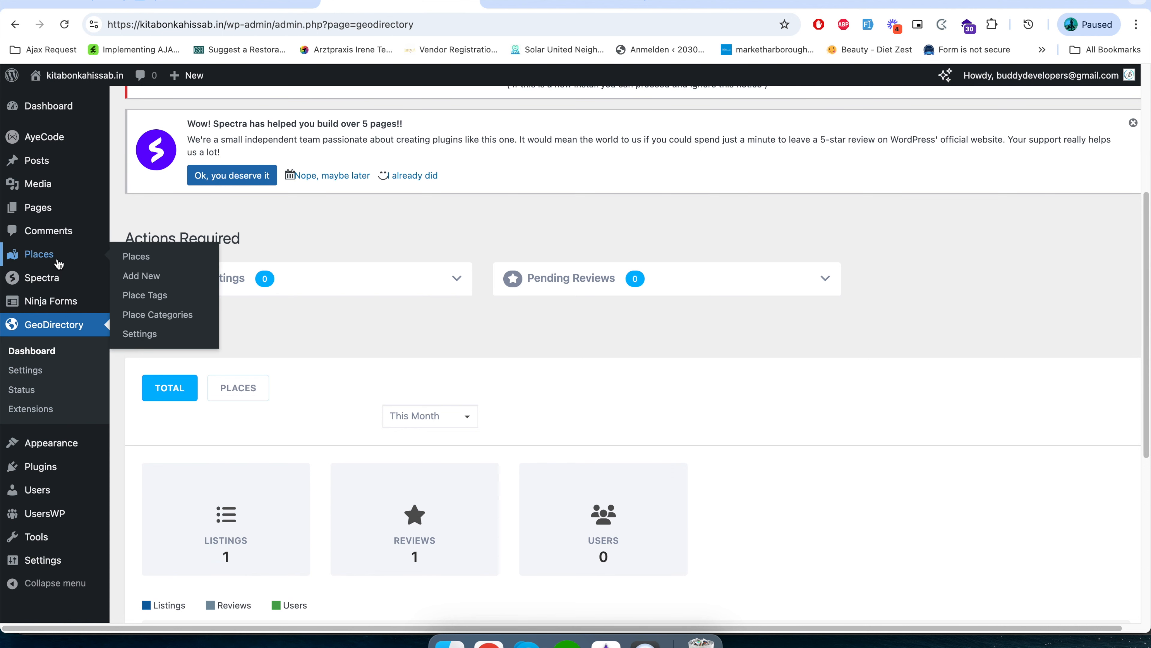
click(17, 258)
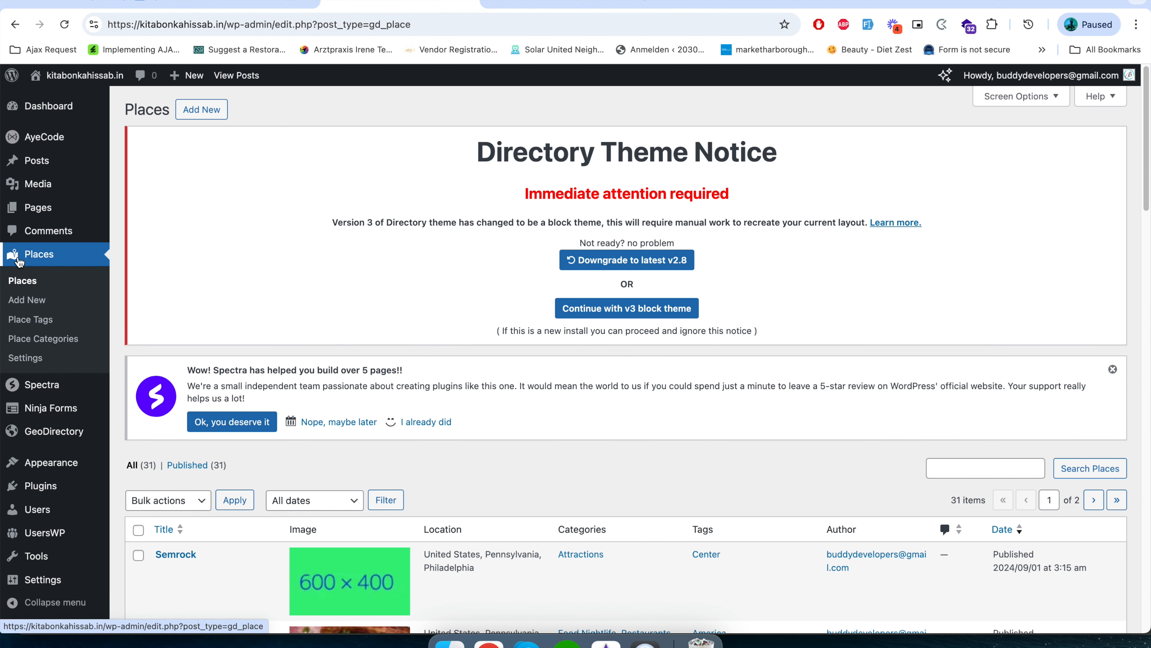
click(29, 257)
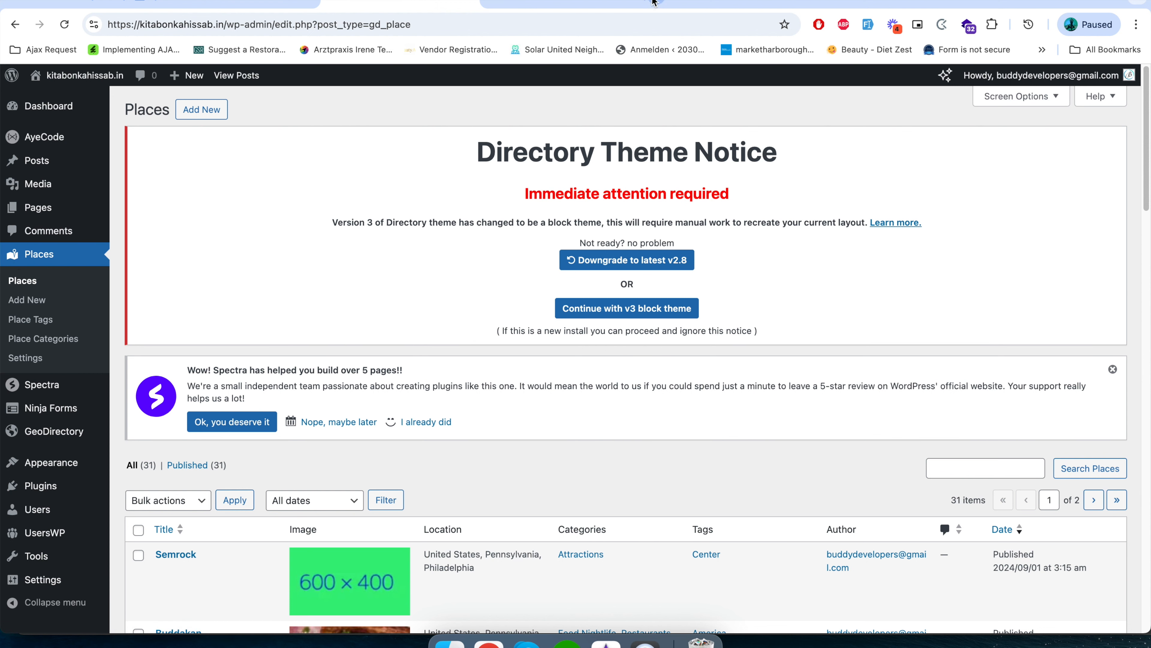
Read the GeoDirectory Custom Post Types add-on page in the other browser tab, covering its features, post type linking and pricing.
scroll(431, 422, down, 10)
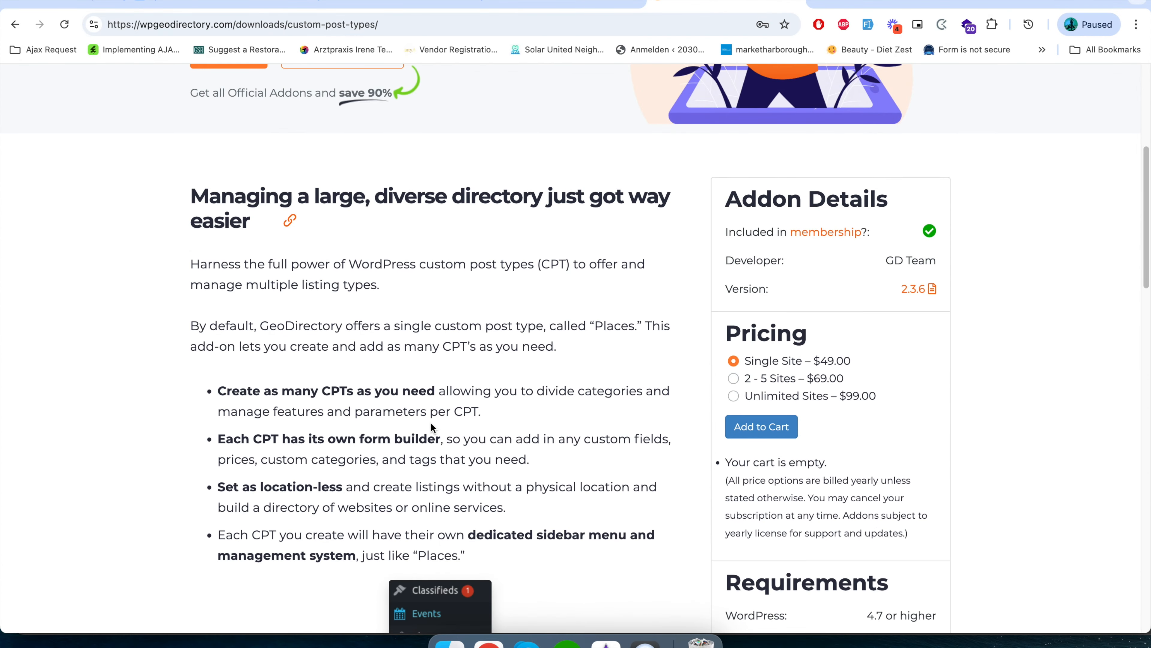
scroll(431, 426, down, 10)
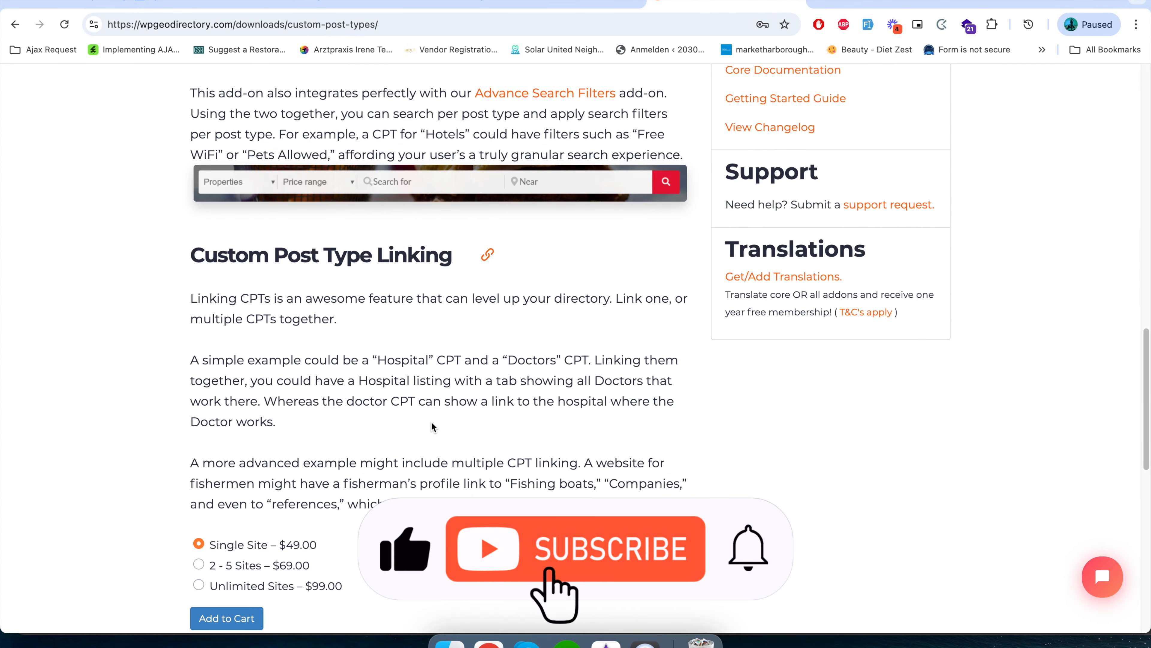
scroll(433, 427, up, 2)
scroll(433, 427, up, 5)
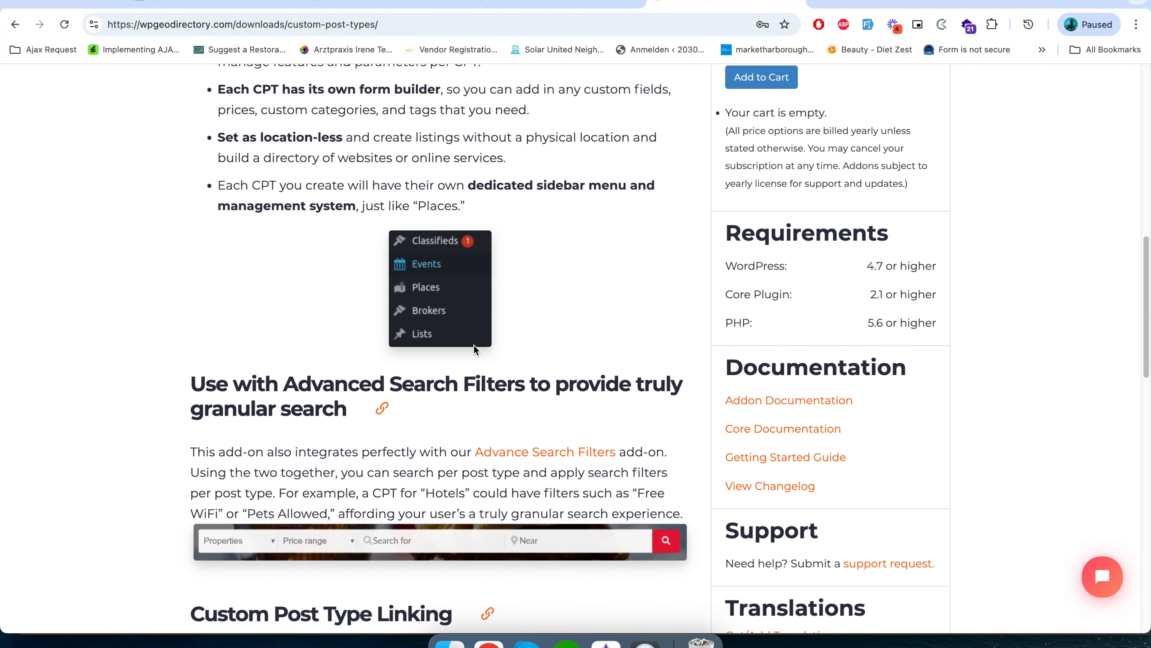
scroll(342, 553, down, 20)
scroll(340, 556, up, 20)
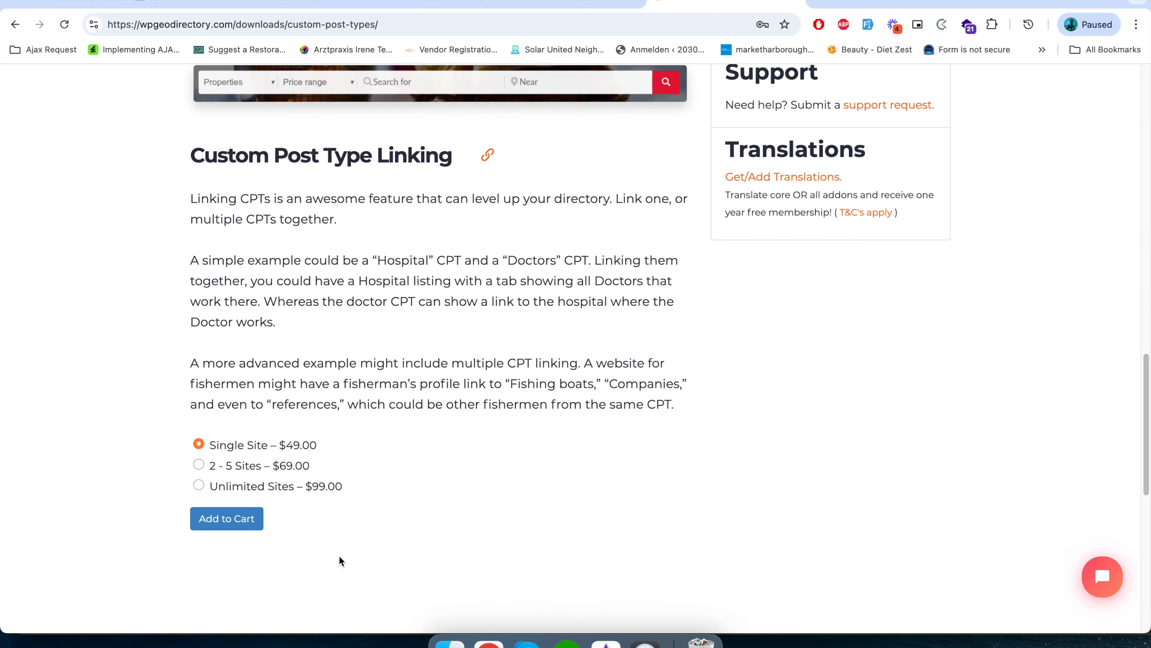
scroll(213, 506, up, 5)
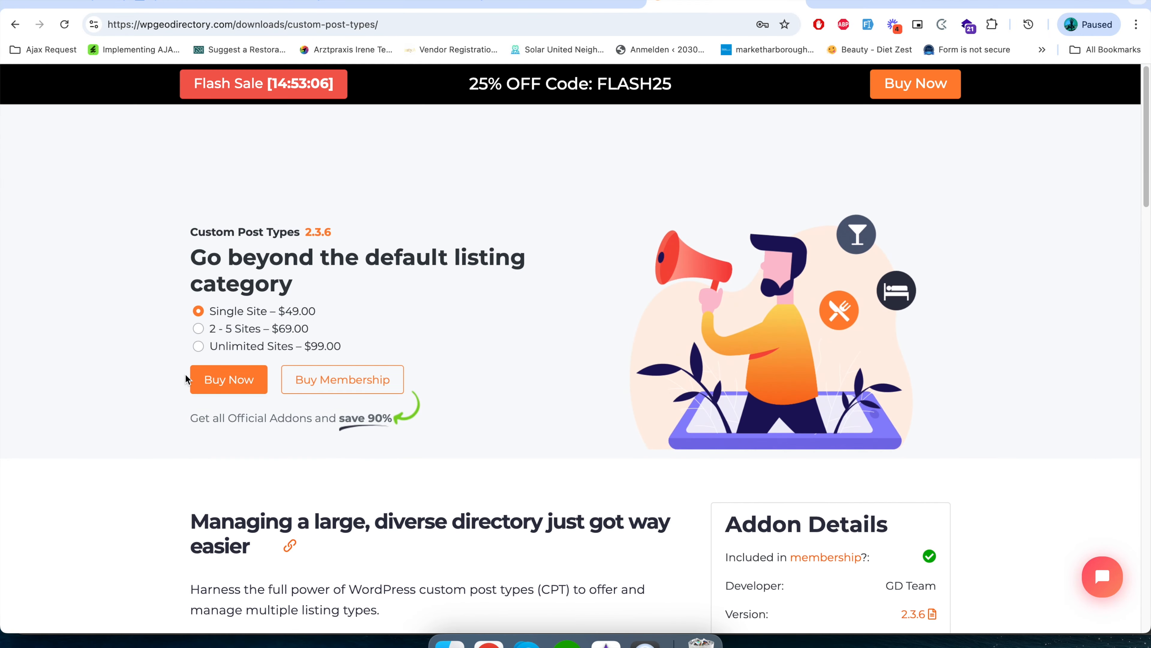
Go back to the Google results for the custom post add-on, view the tutorial videos, and return to the Places admin tab.
key(super+bracketleft)
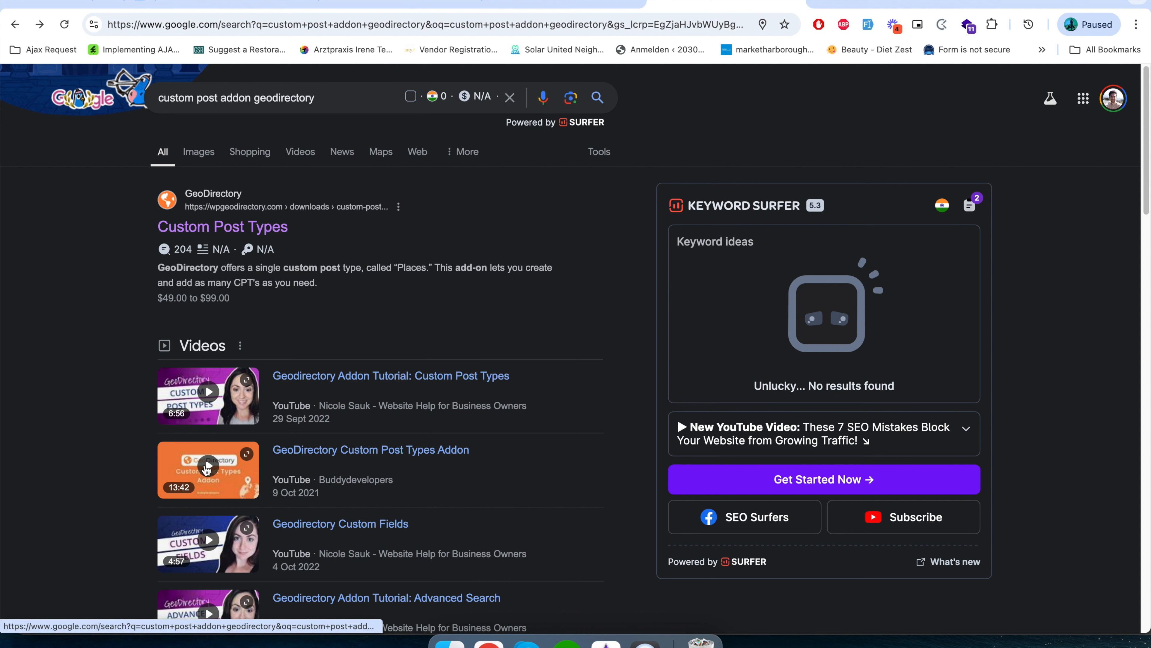
mouse_move(244, 472)
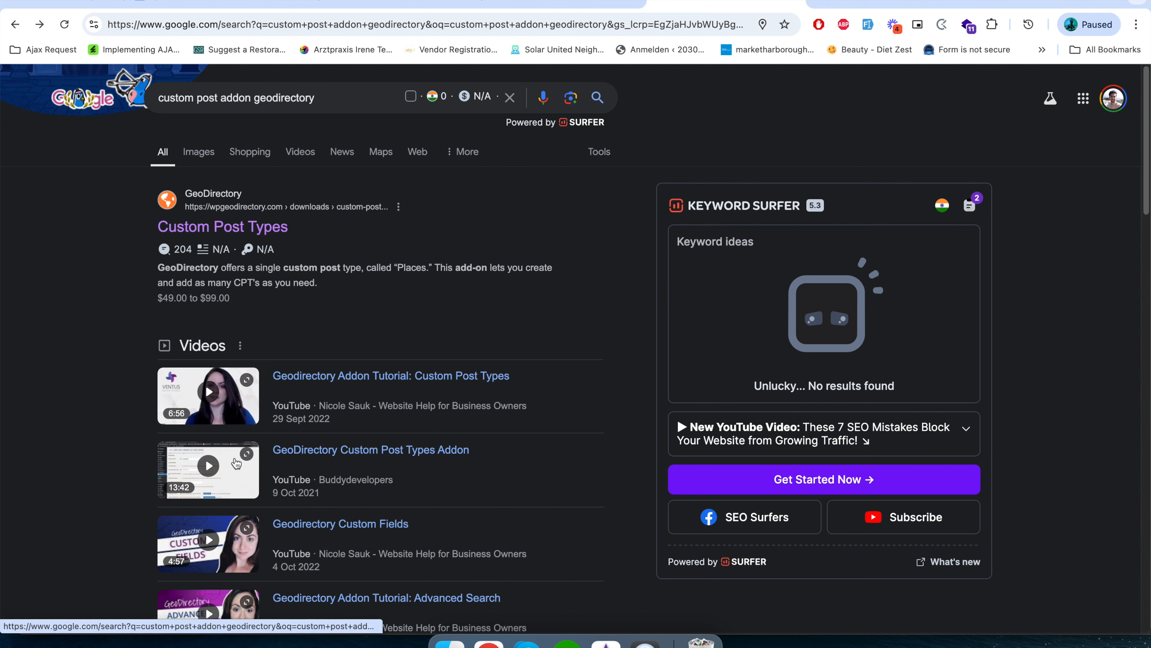
click(596, 5)
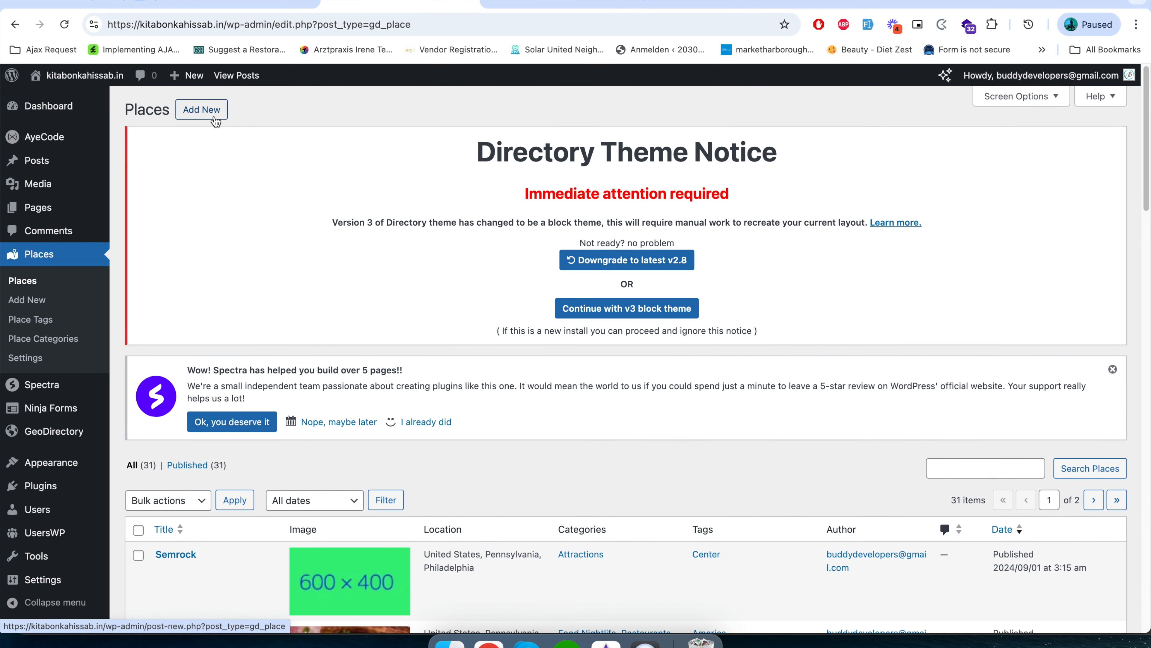
Look through the places list, examining each listing's image, location, categories, tags, author and publication date.
scroll(275, 477, down, 8)
scroll(275, 476, down, 3)
scroll(272, 478, down, 11)
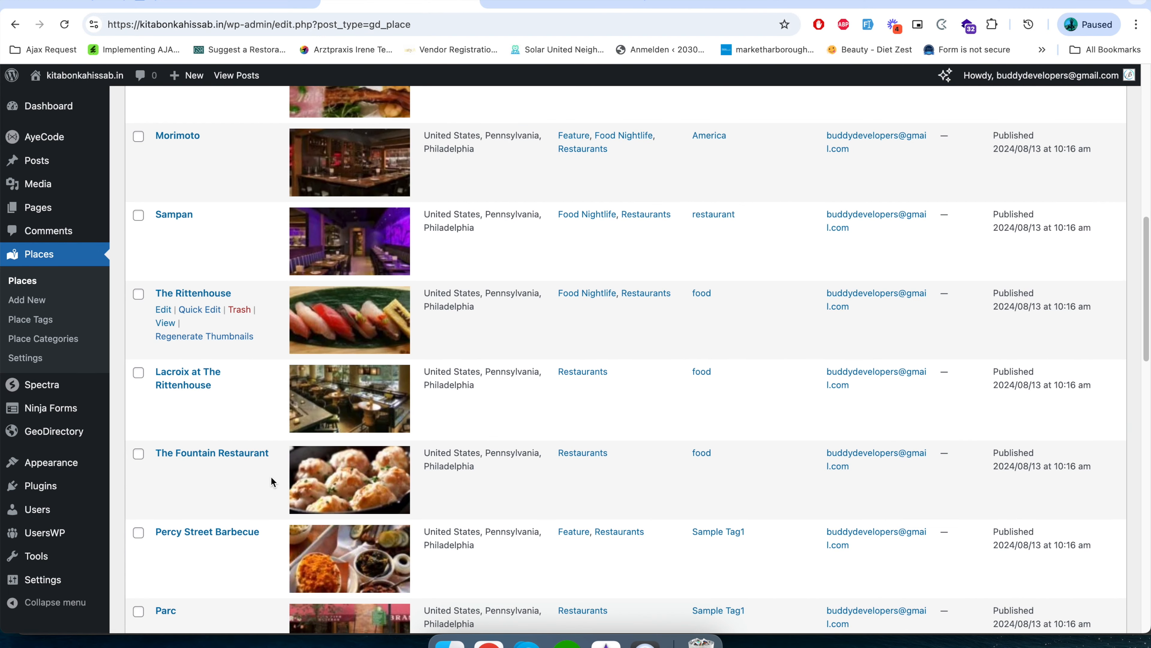
scroll(270, 476, up, 17)
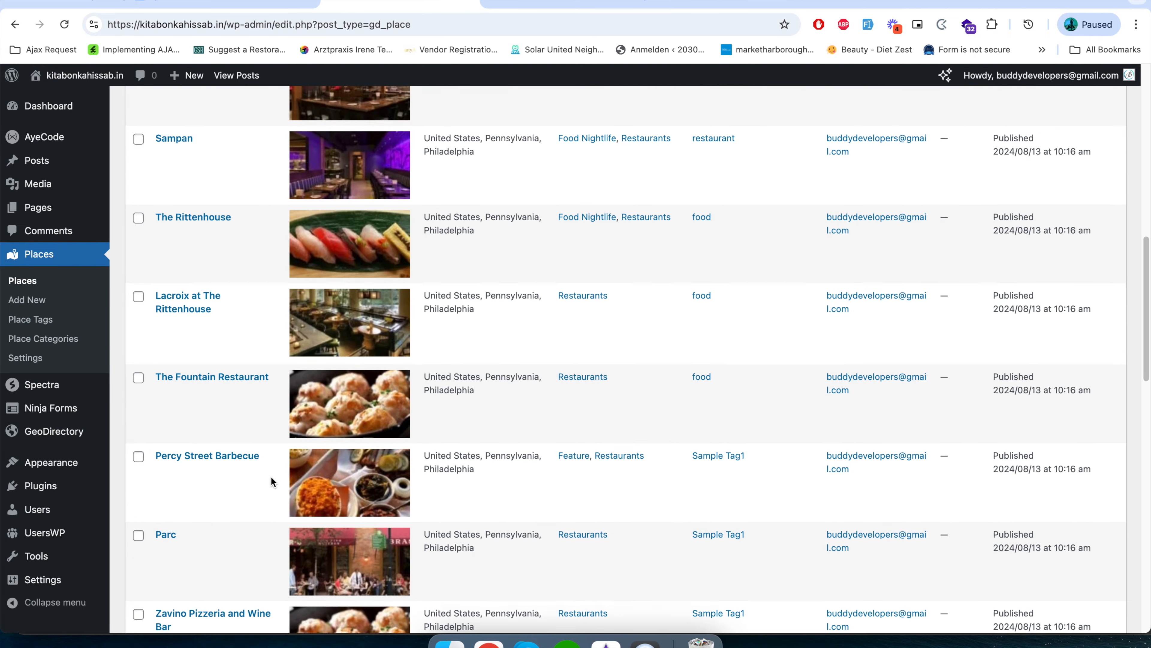
scroll(276, 444, down, 3)
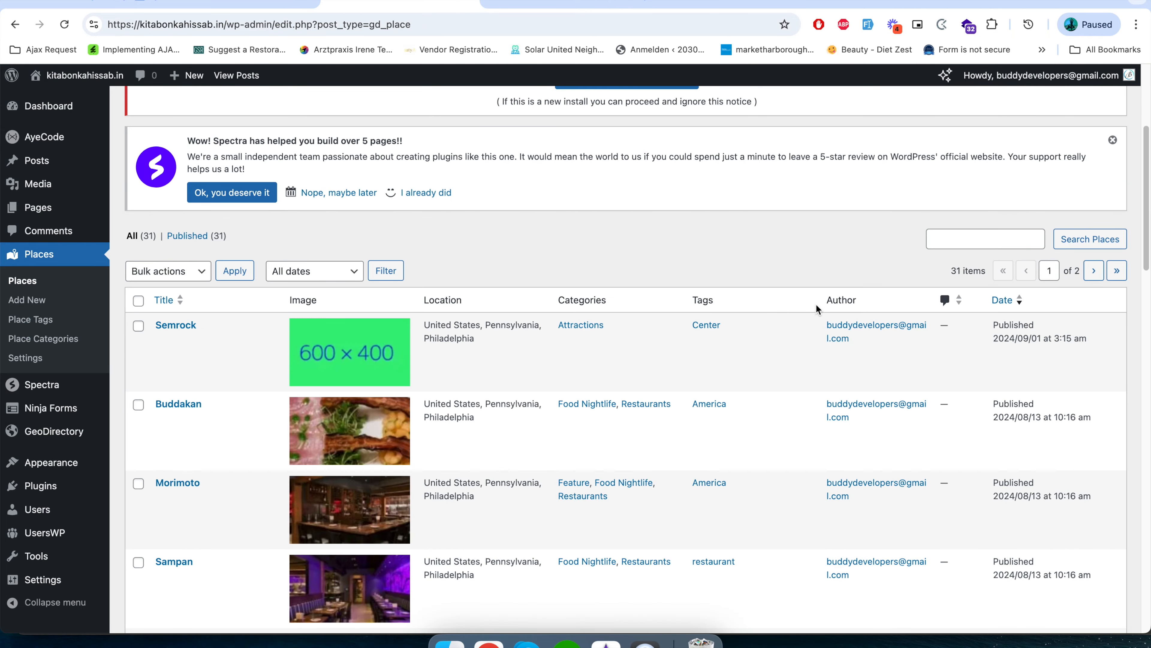
scroll(835, 497, down, 5)
scroll(834, 494, down, 6)
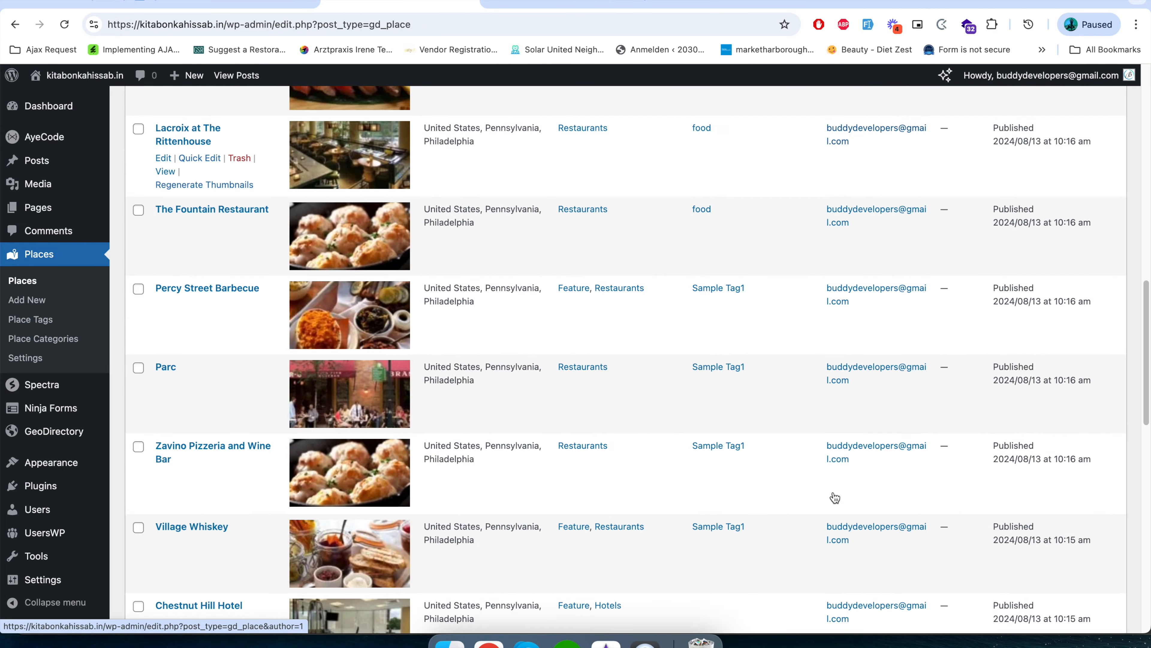
scroll(833, 491, up, 14)
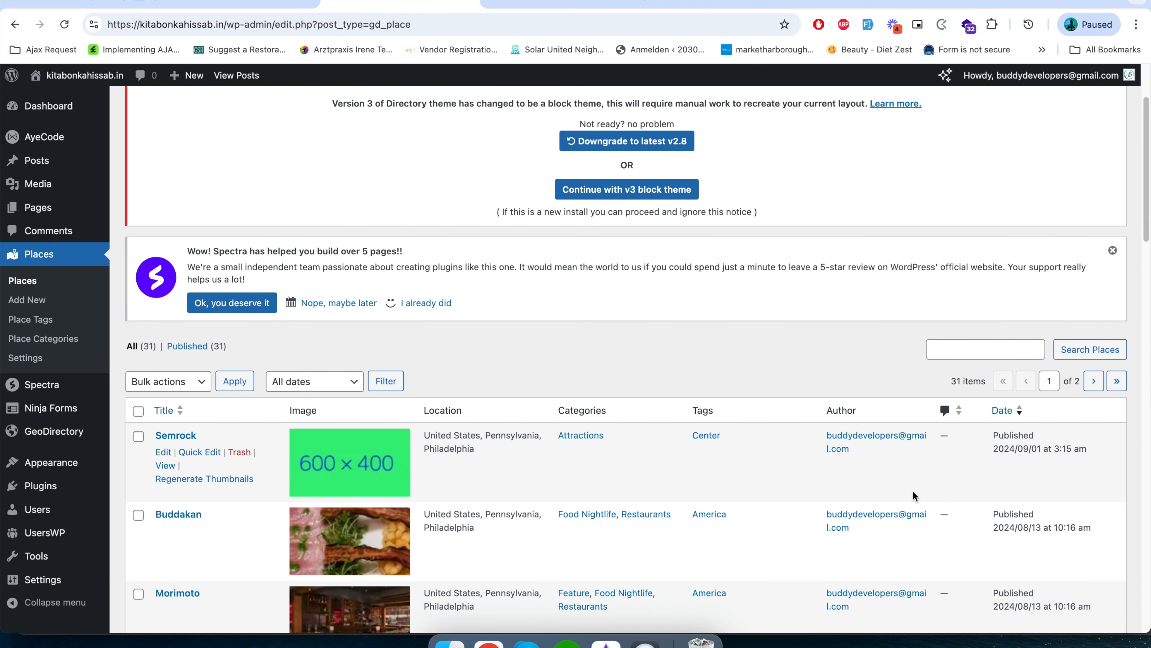
mouse_move(837, 473)
scroll(851, 517, down, 20)
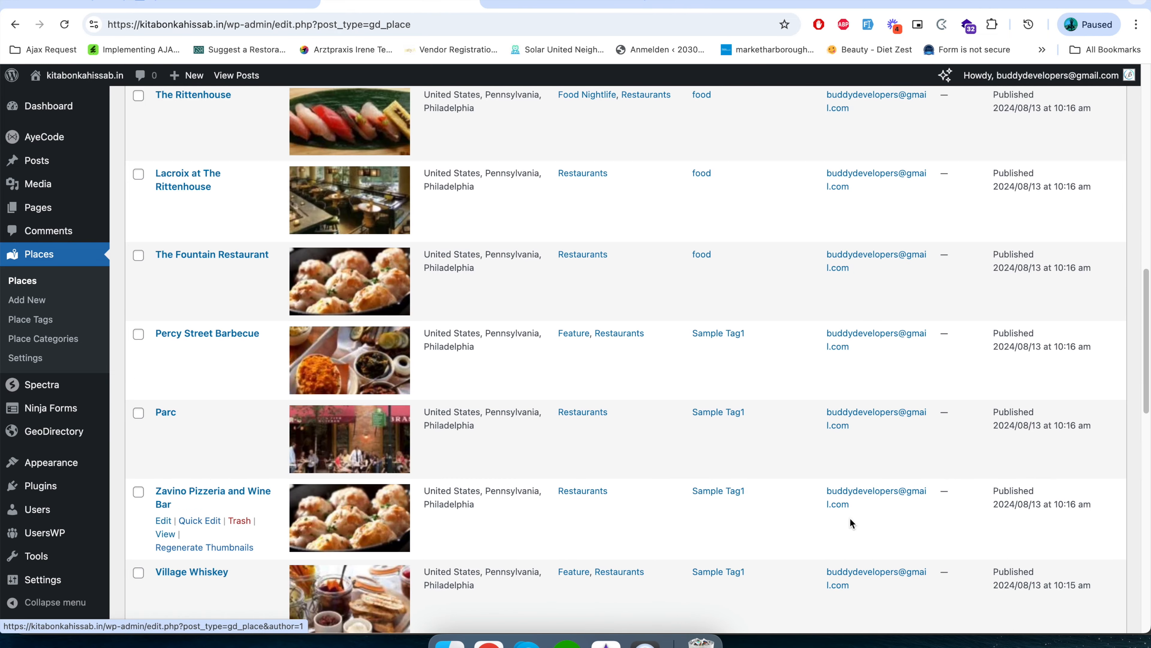
scroll(850, 514, up, 18)
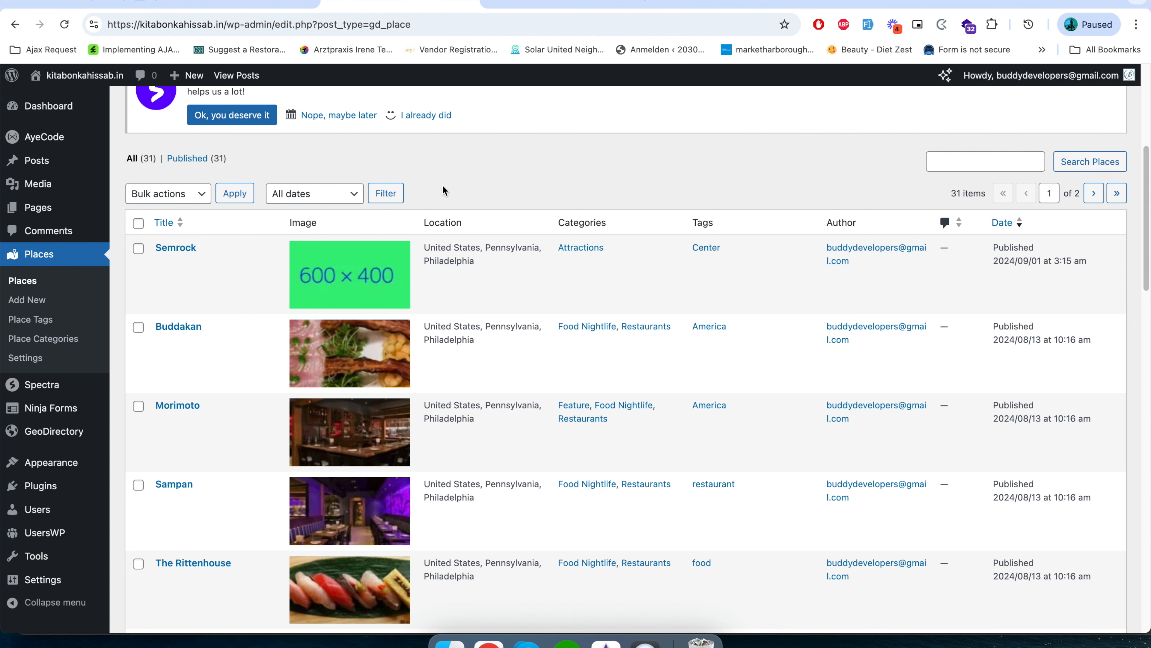
scroll(443, 190, up, 5)
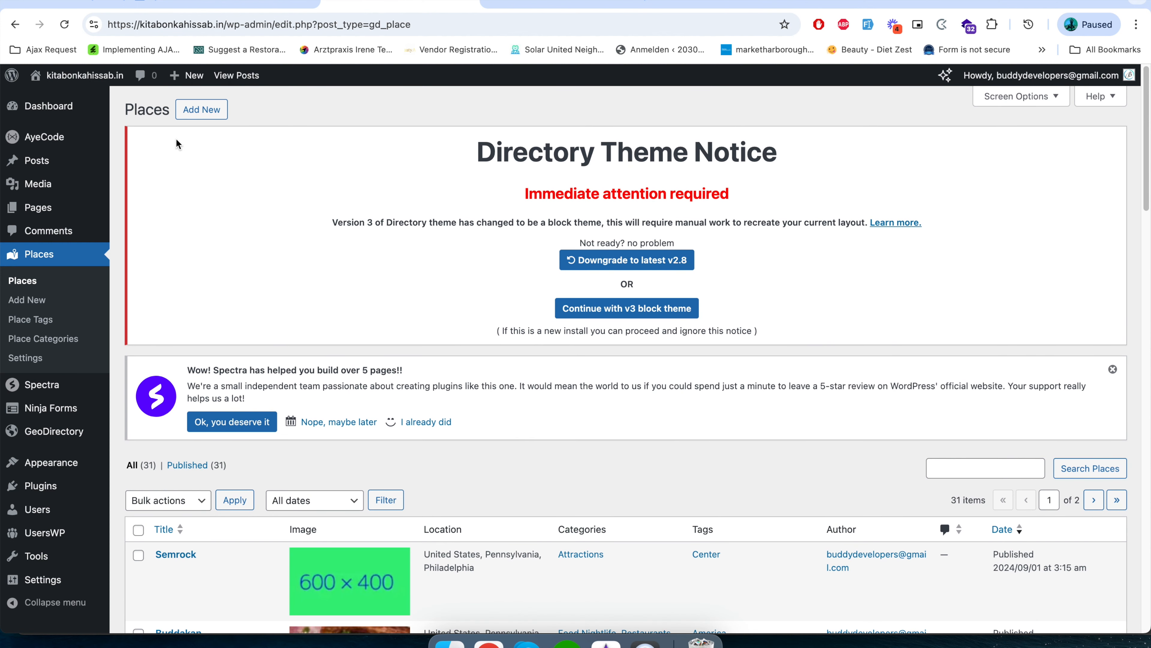
Open the form for adding a new place, examine its category, address, contact and media fields, and return to the places list.
click(186, 116)
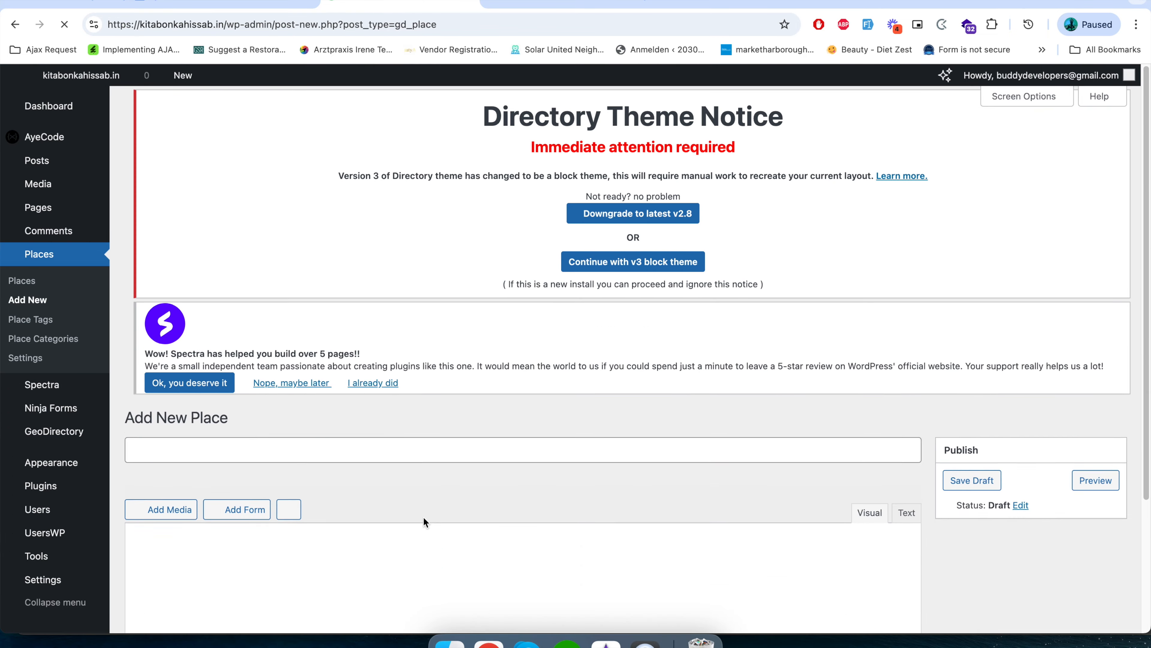
scroll(424, 517, down, 20)
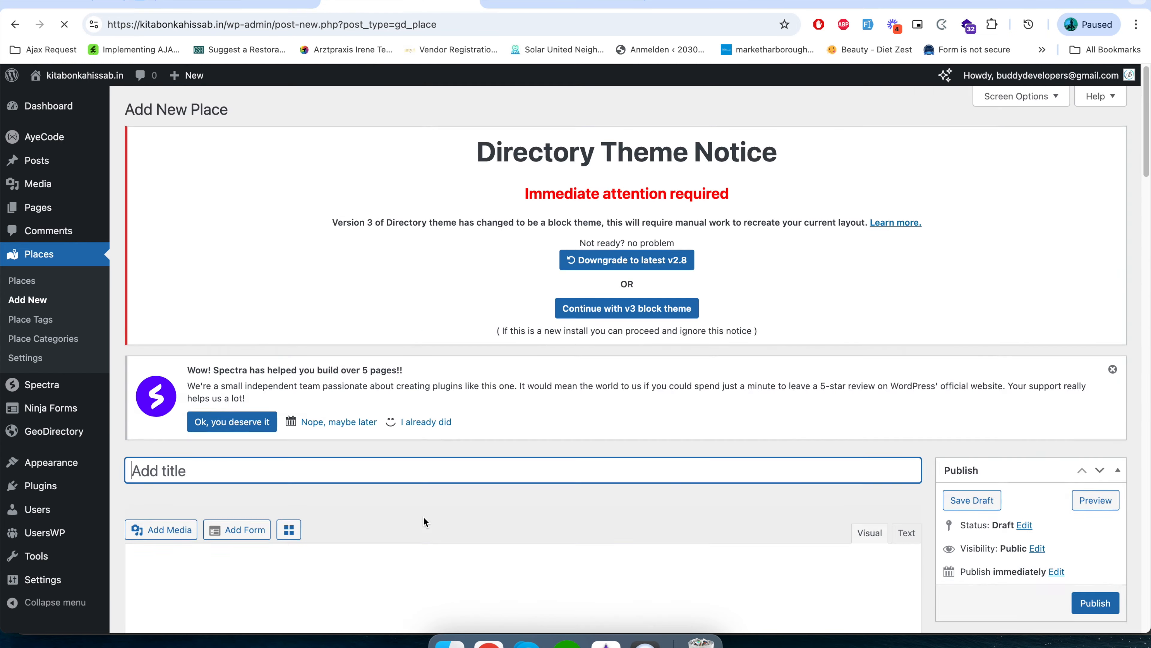
scroll(424, 517, down, 15)
scroll(424, 516, down, 16)
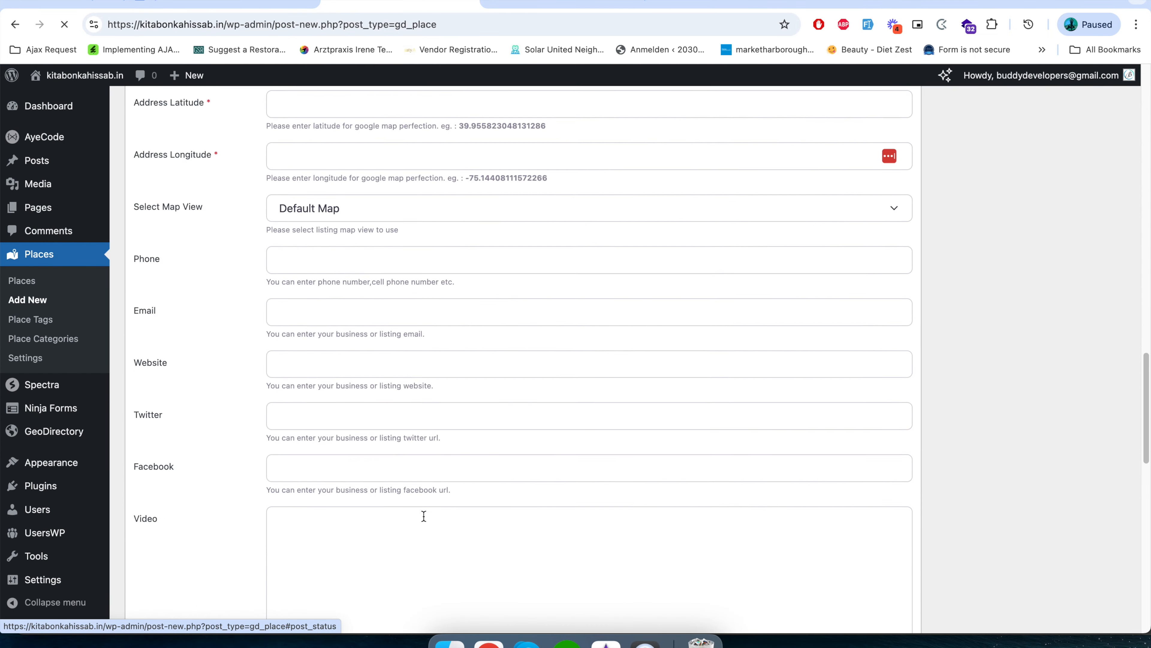
scroll(424, 515, up, 10)
scroll(424, 515, up, 15)
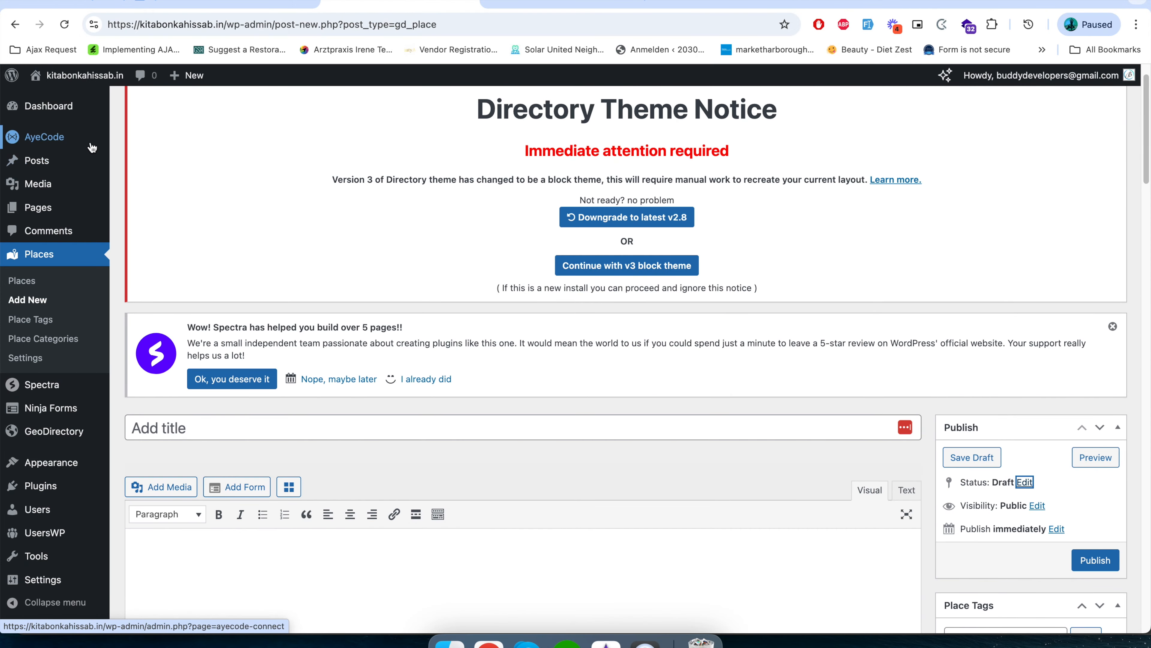
click(13, 25)
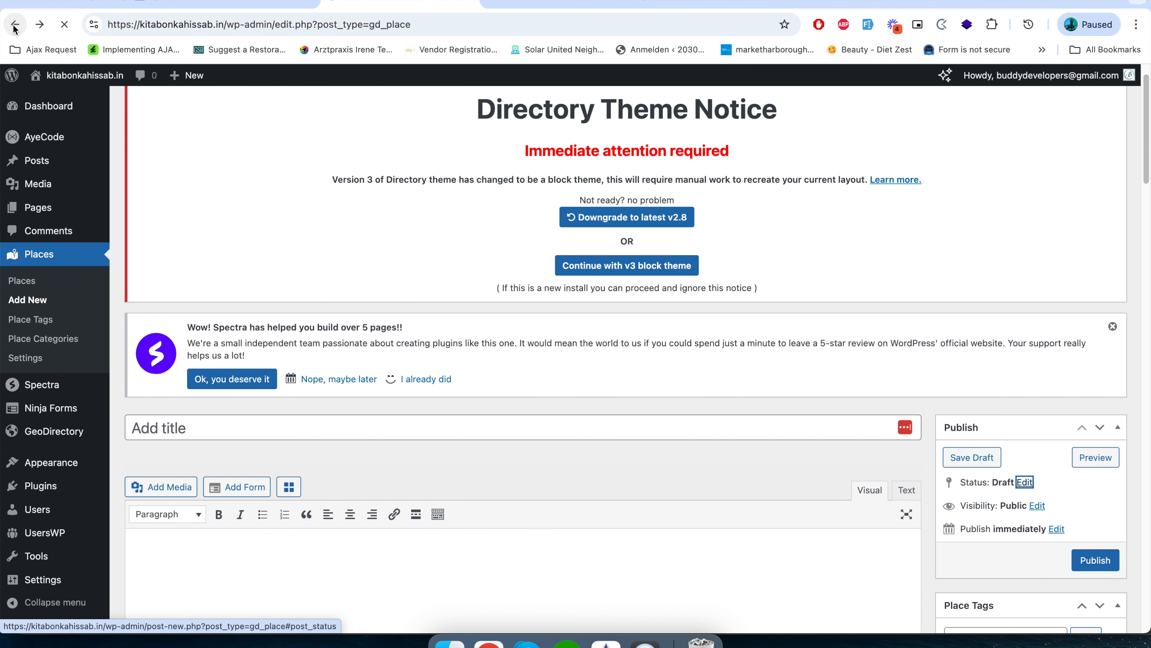
Open the quick edit form of the Semrock place, view its status options, and cancel without changing anything.
mouse_move(270, 577)
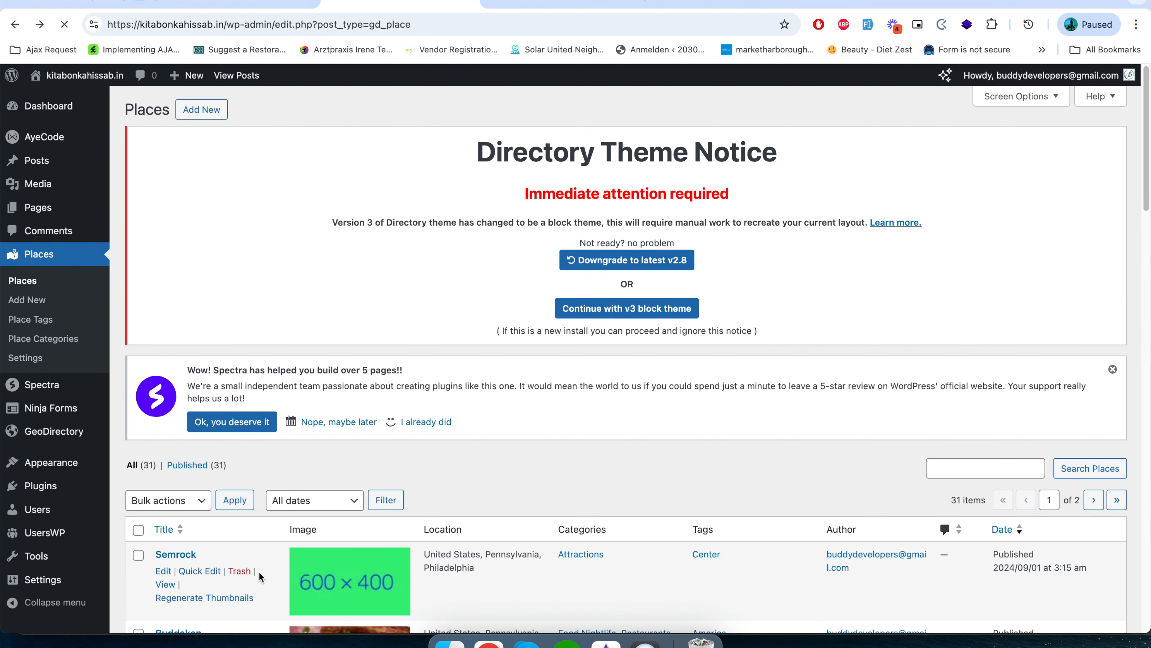
scroll(242, 573, down, 2)
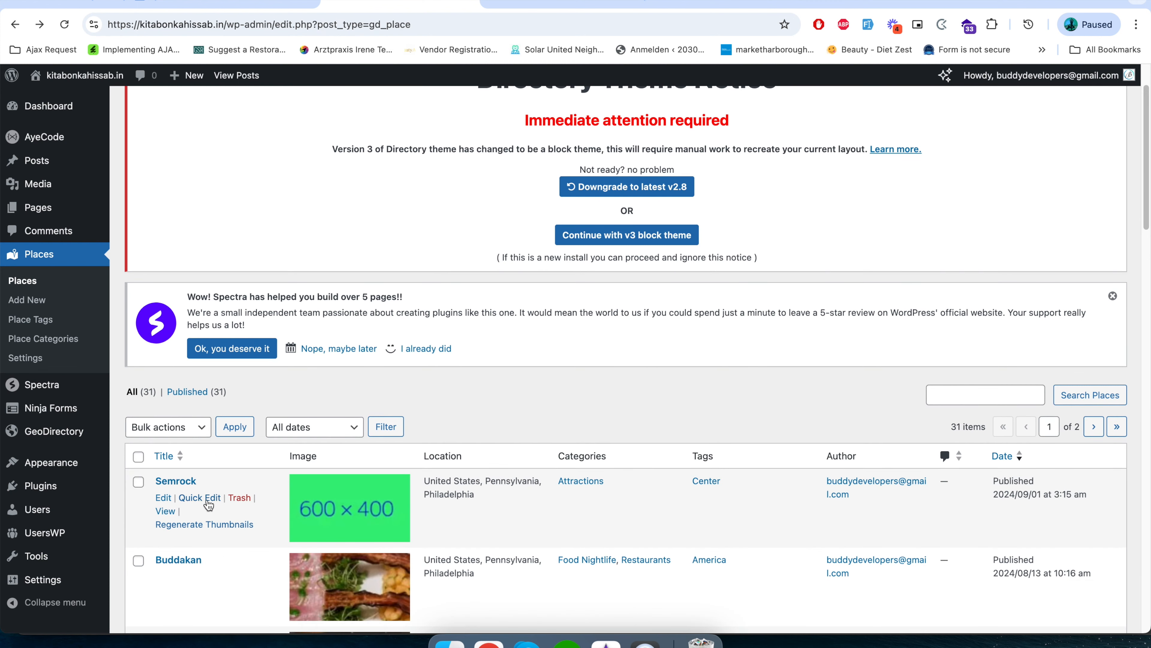
click(204, 497)
scroll(527, 585, down, 3)
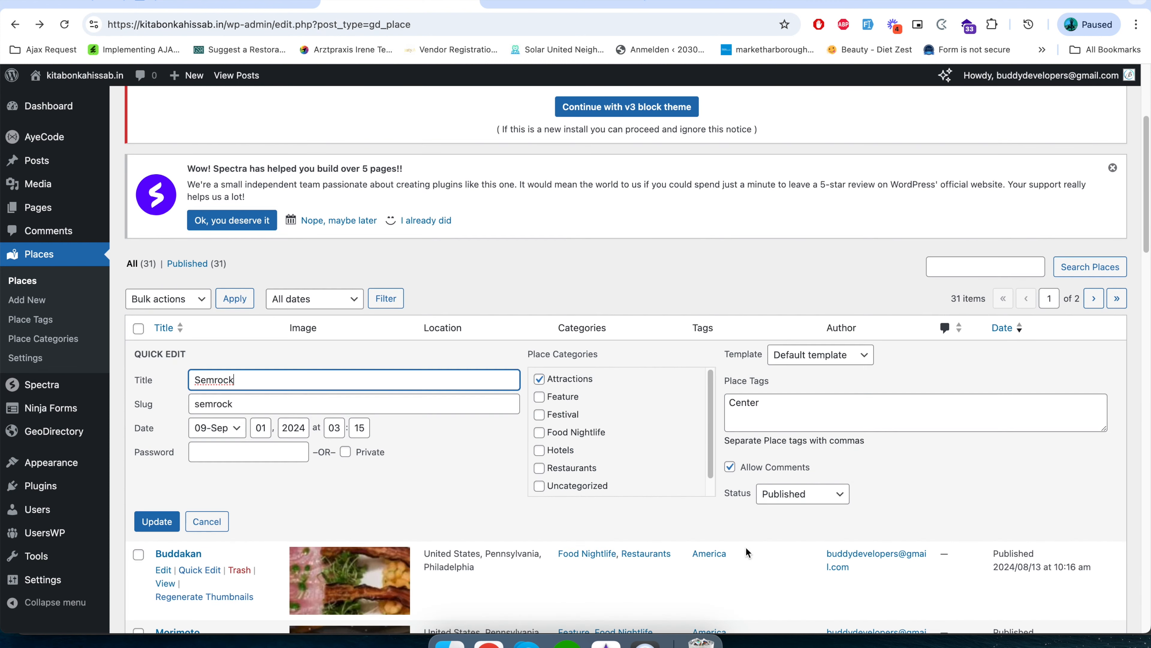
click(805, 494)
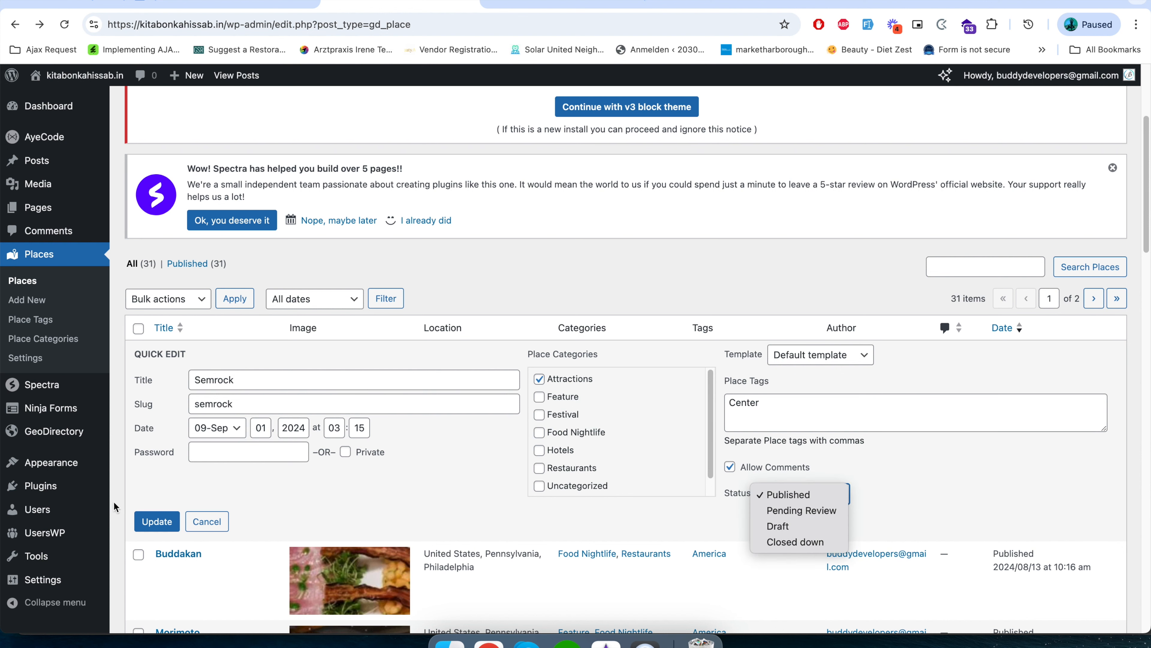
click(218, 523)
click(218, 522)
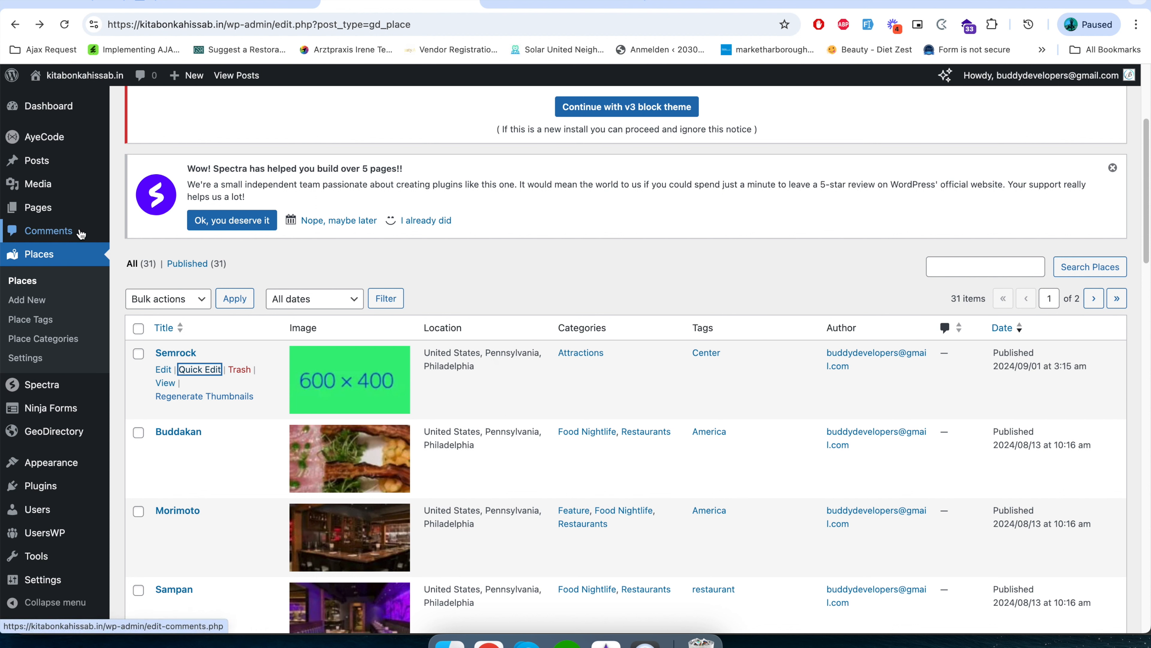
Open the site comments, then go to the place tags and examine the tag list and the form for adding a tag.
click(52, 232)
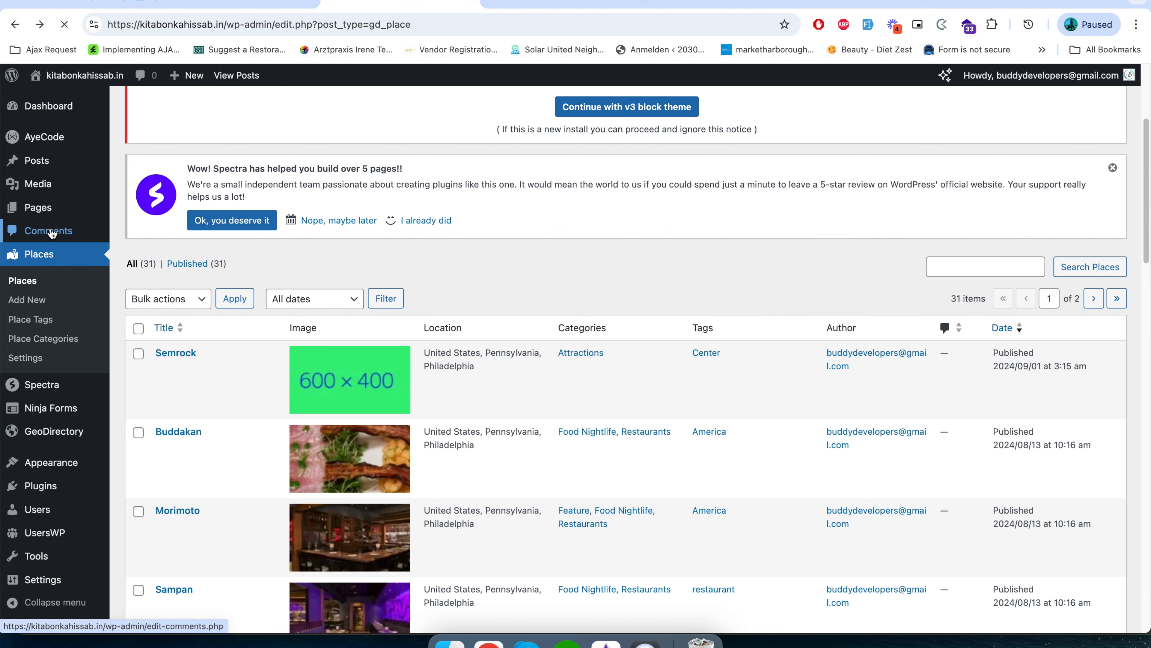
scroll(229, 535, down, 2)
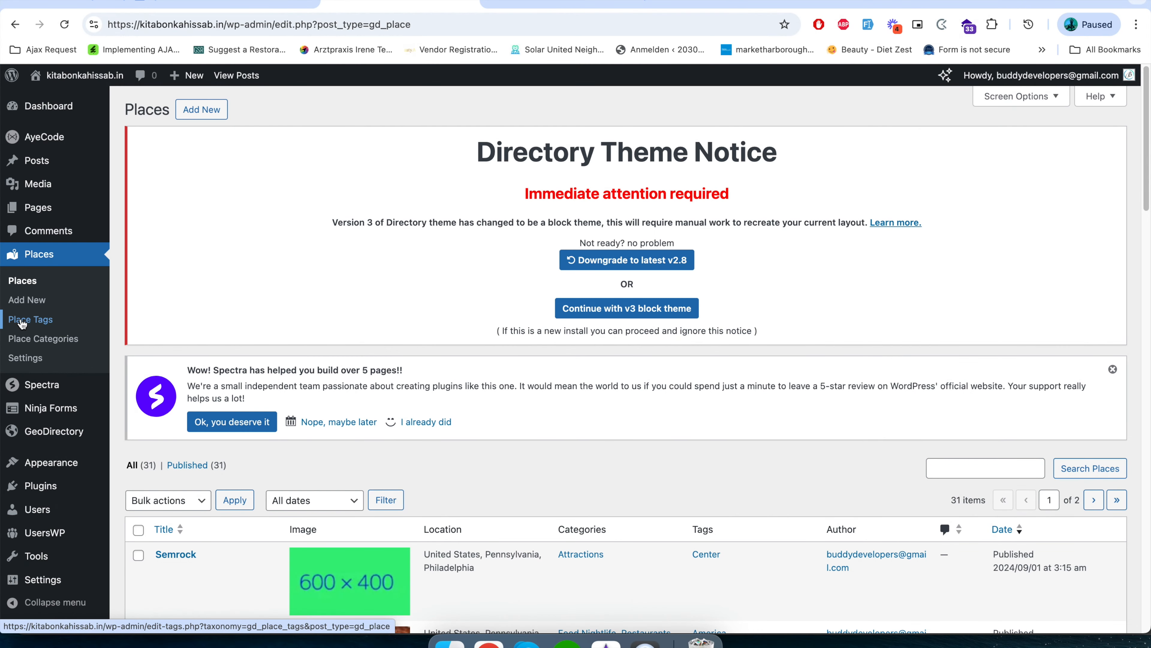
click(25, 321)
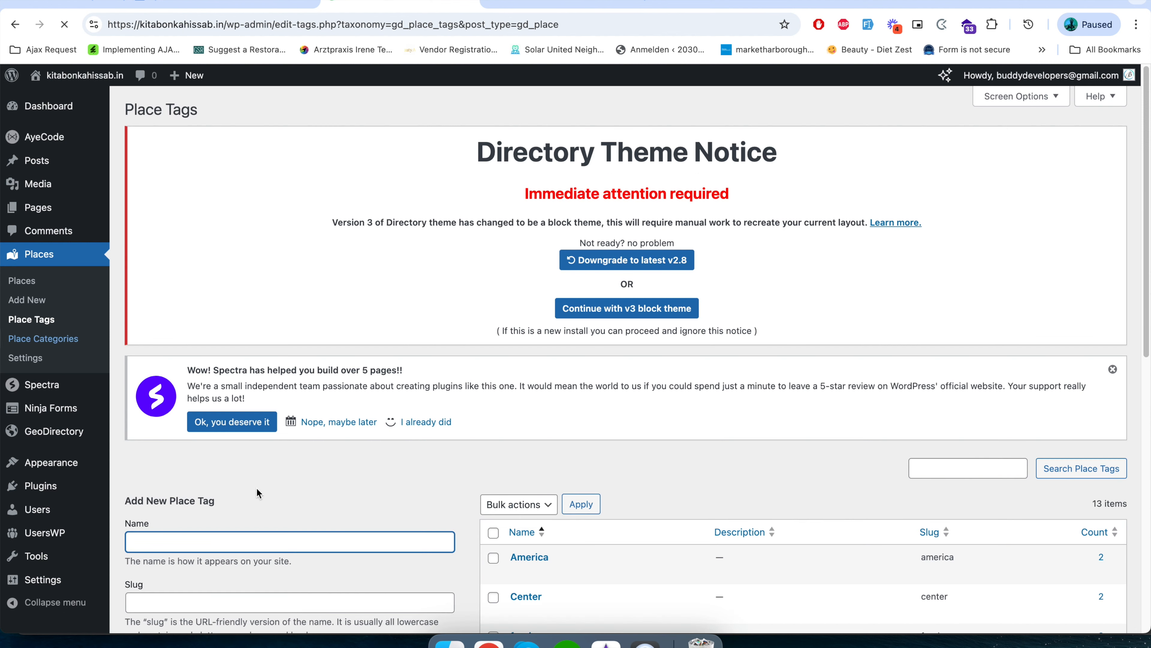
scroll(393, 590, down, 10)
scroll(393, 587, up, 7)
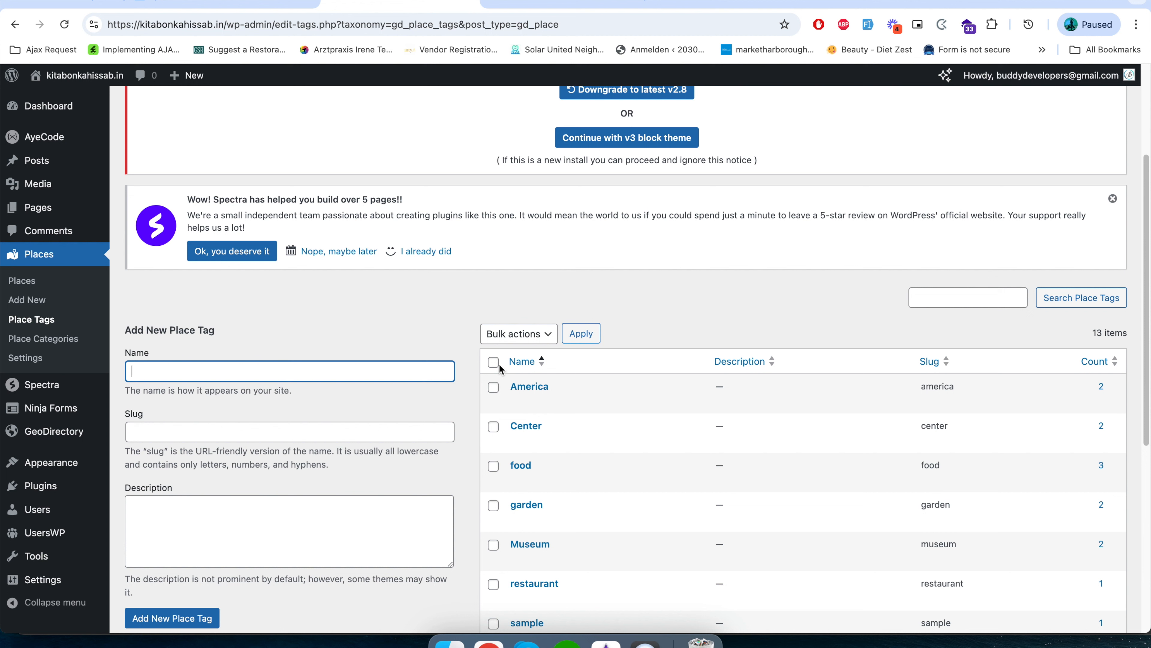
scroll(367, 567, down, 5)
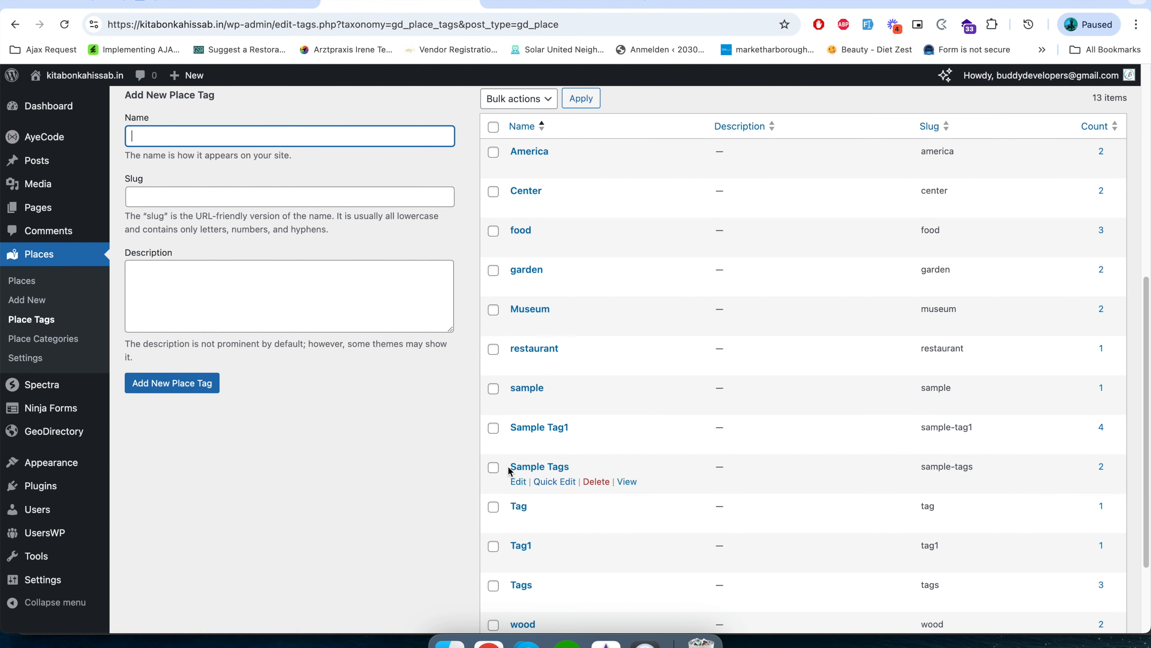
scroll(510, 468, down, 4)
scroll(512, 499, up, 8)
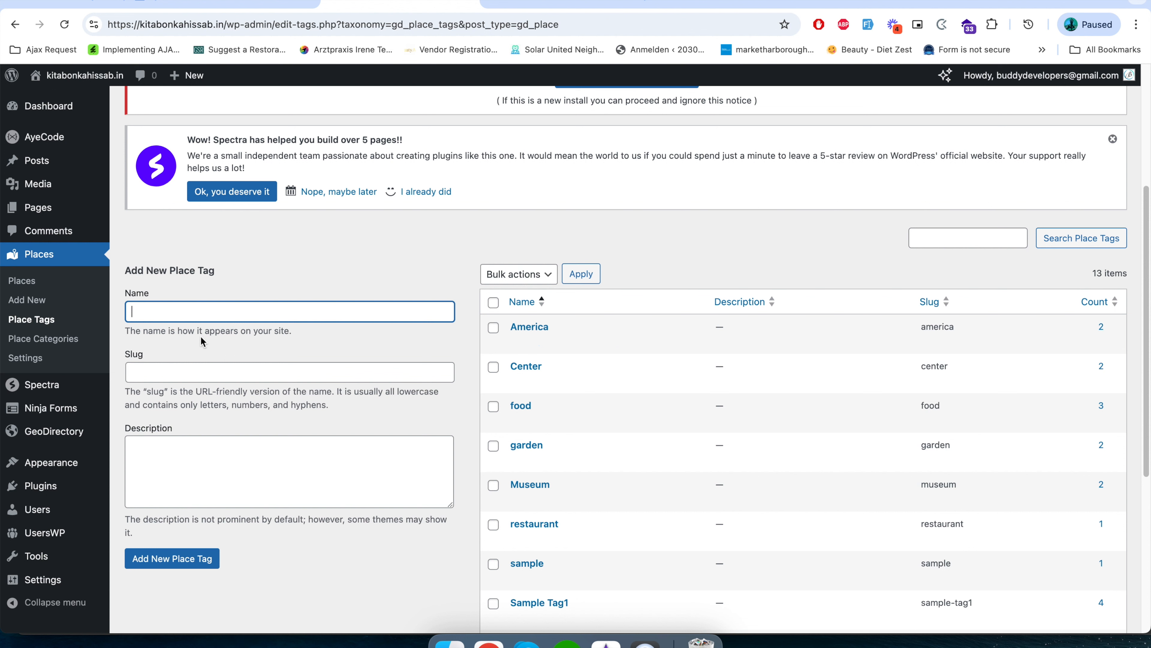
Look through the place categories with their icons and default images, and the name, slug, parent and description fields for adding one.
click(30, 344)
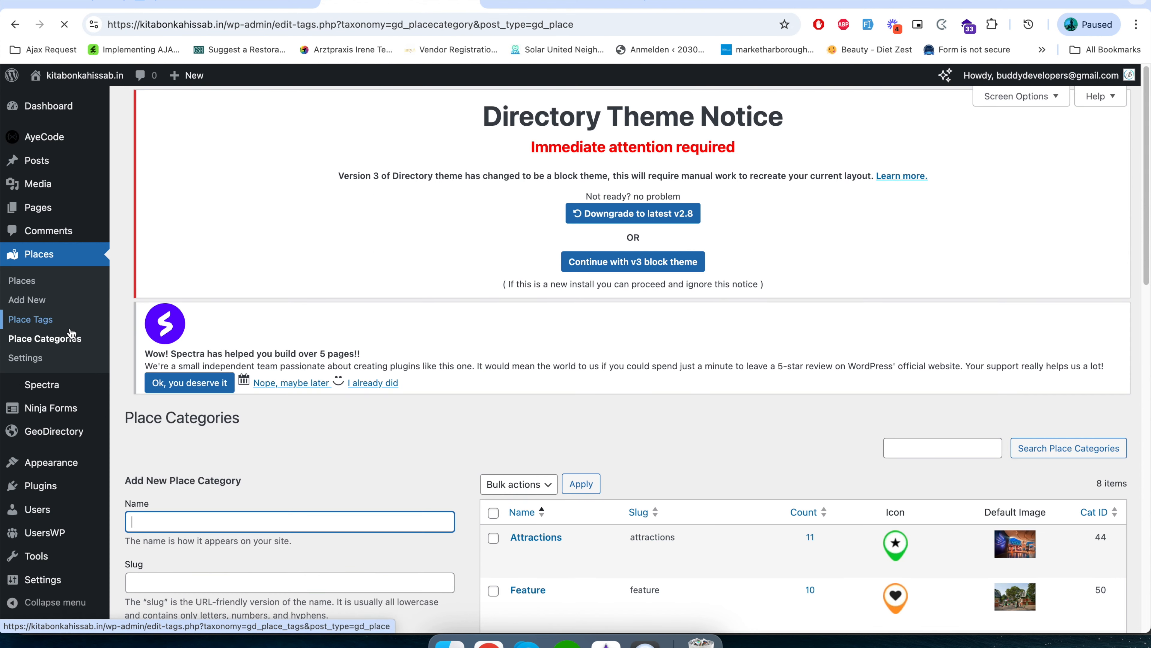
scroll(450, 544, down, 7)
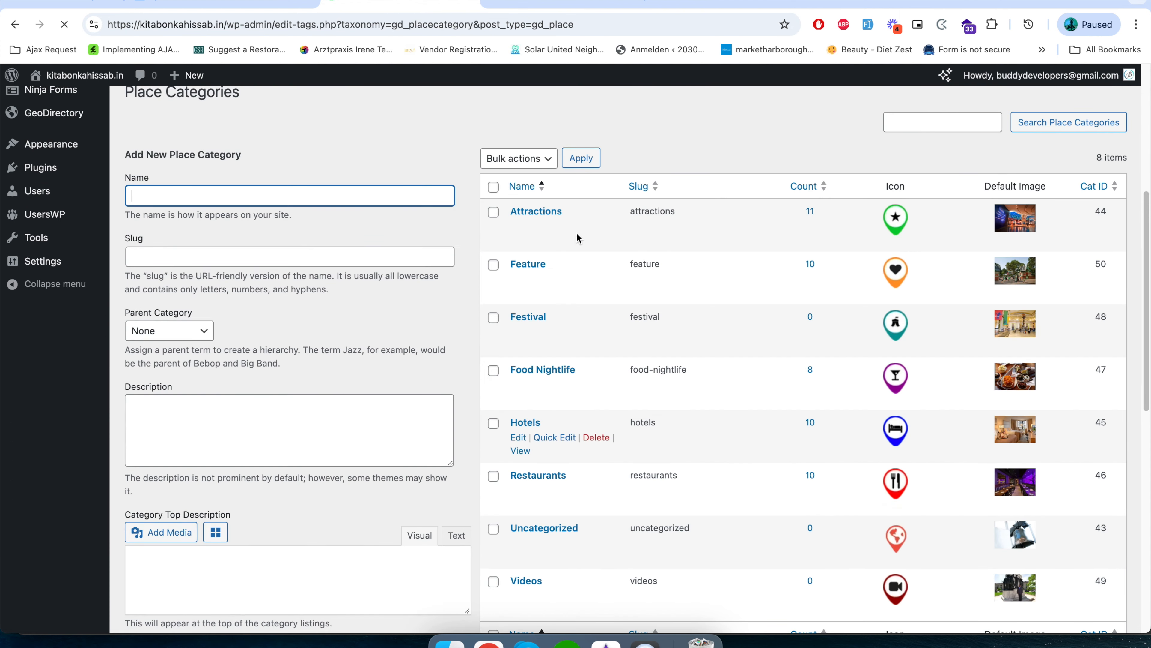
scroll(390, 543, up, 6)
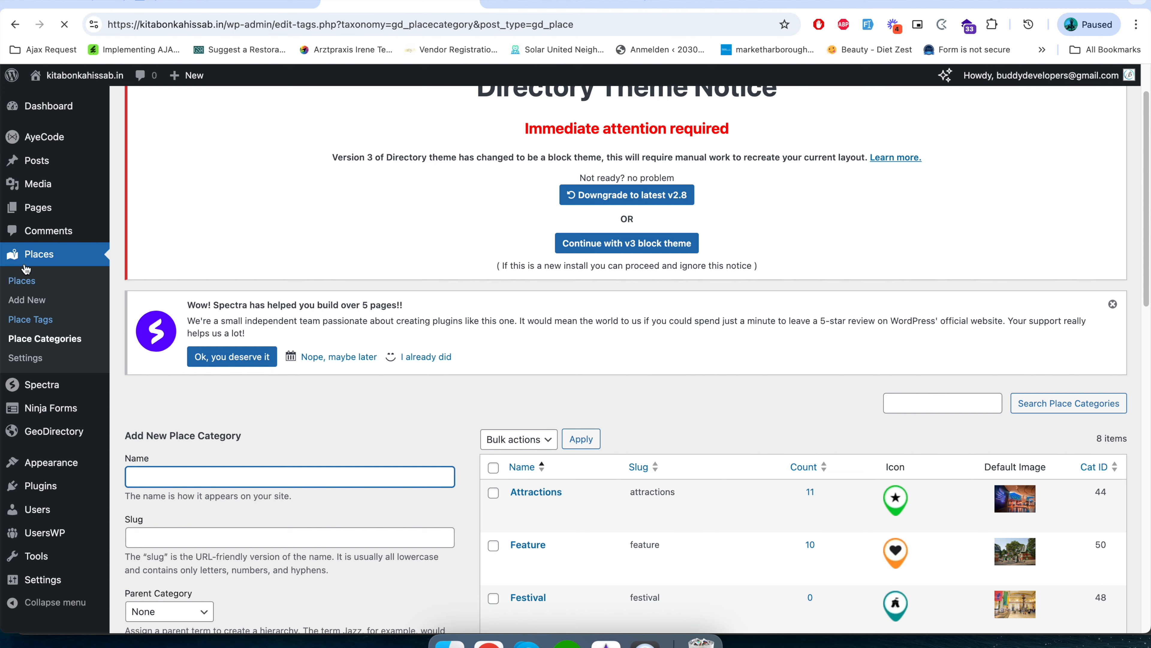
scroll(419, 534, down, 2)
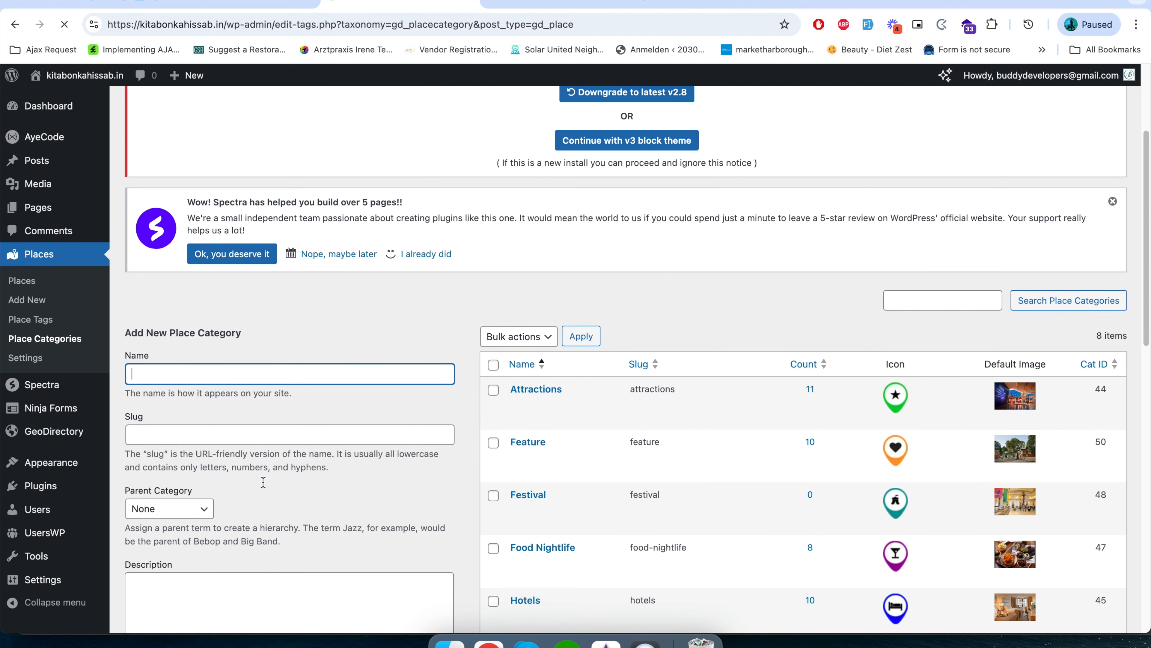
scroll(263, 481, down, 2)
scroll(286, 506, down, 2)
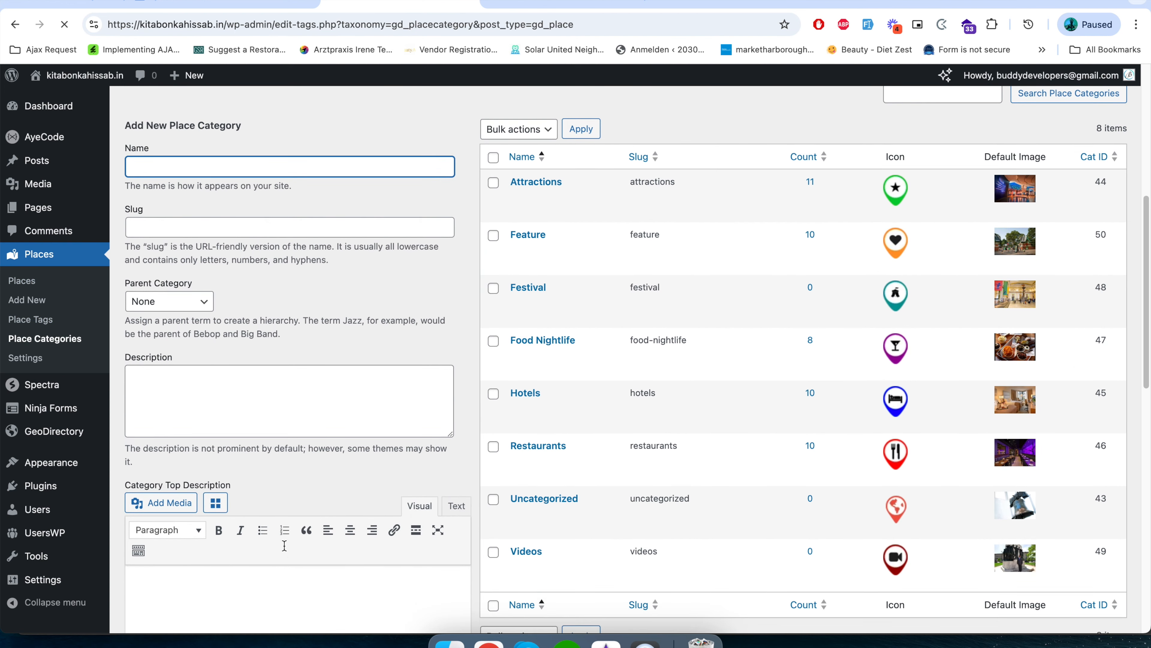
scroll(285, 546, down, 2)
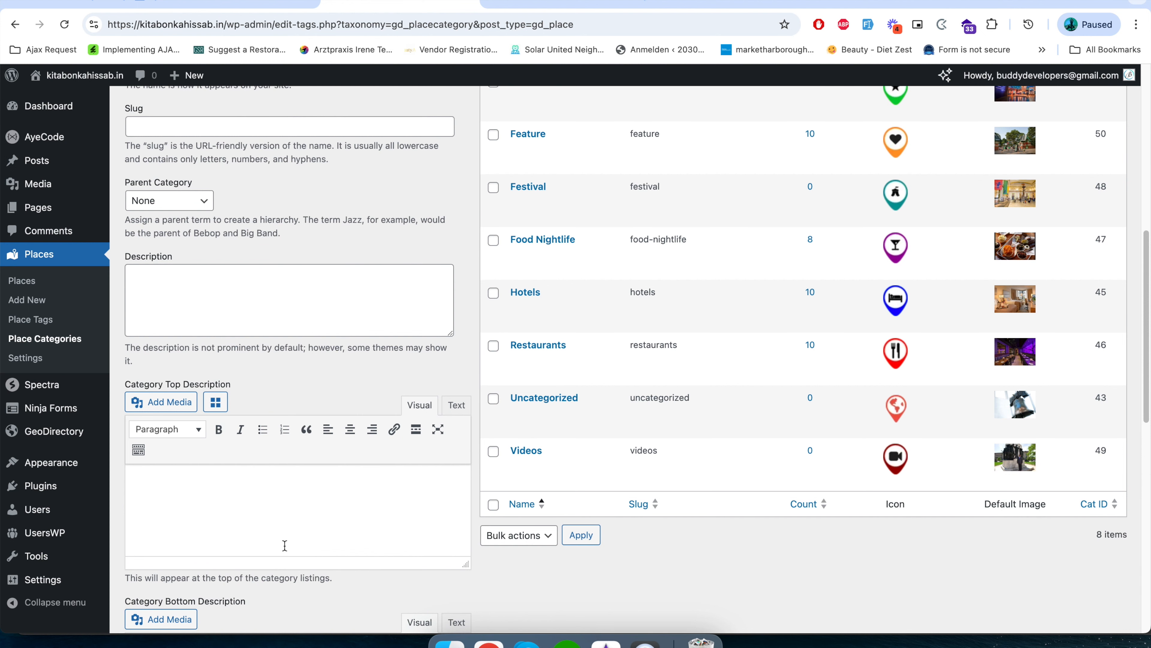
scroll(394, 485, up, 4)
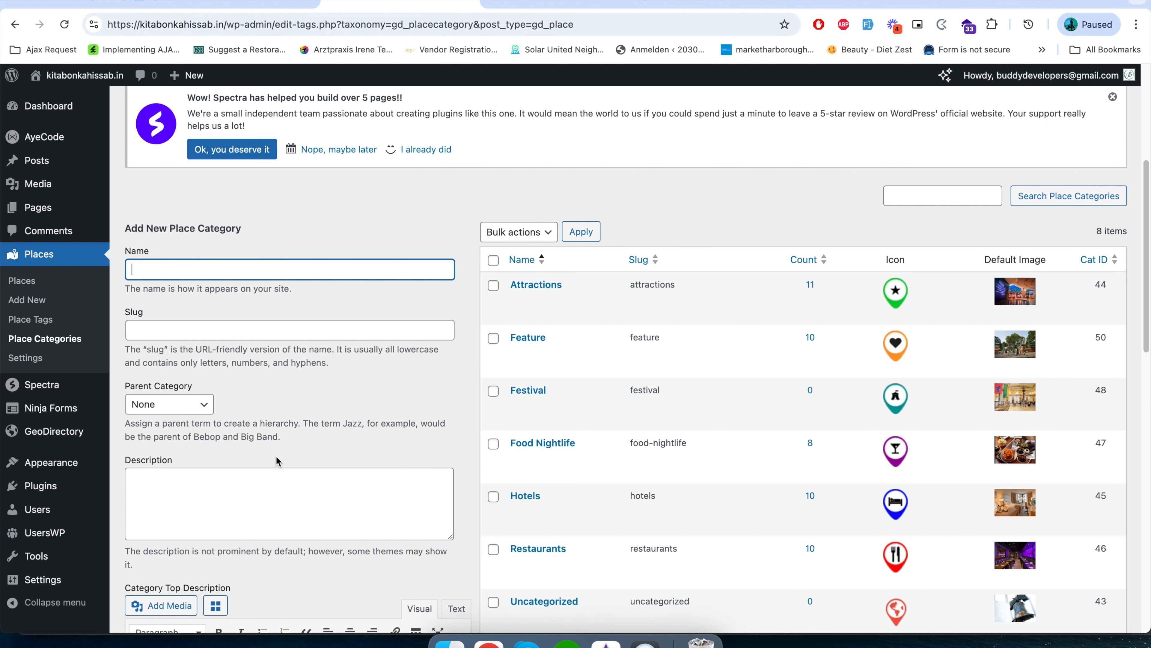
scroll(276, 459, up, 1)
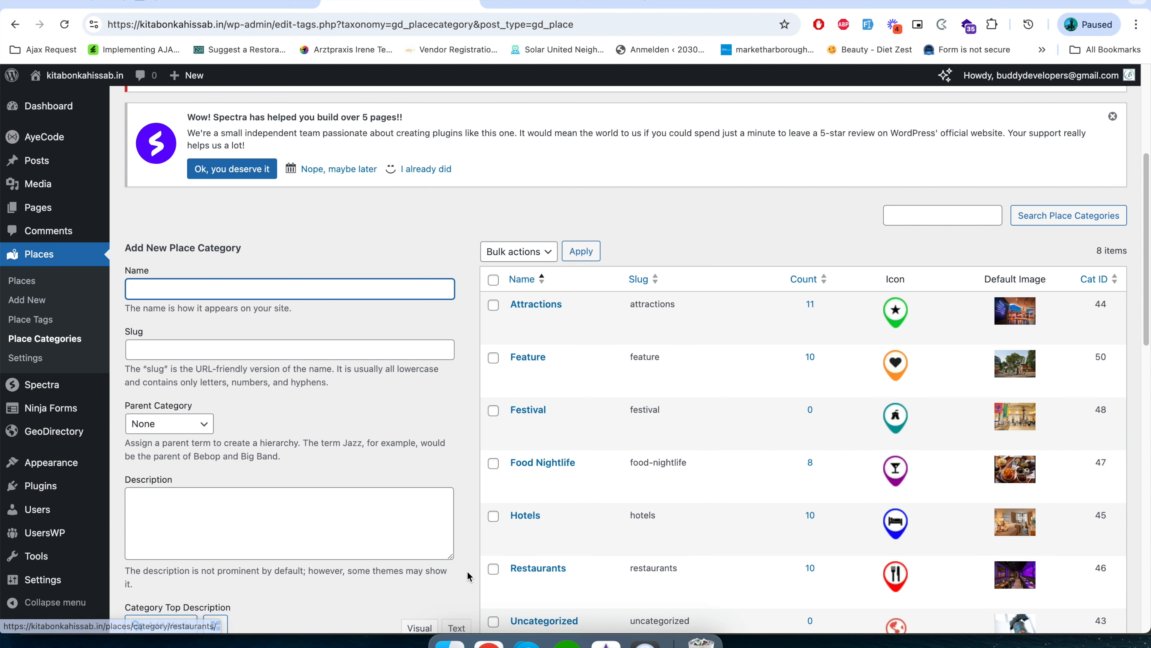
scroll(468, 576, down, 5)
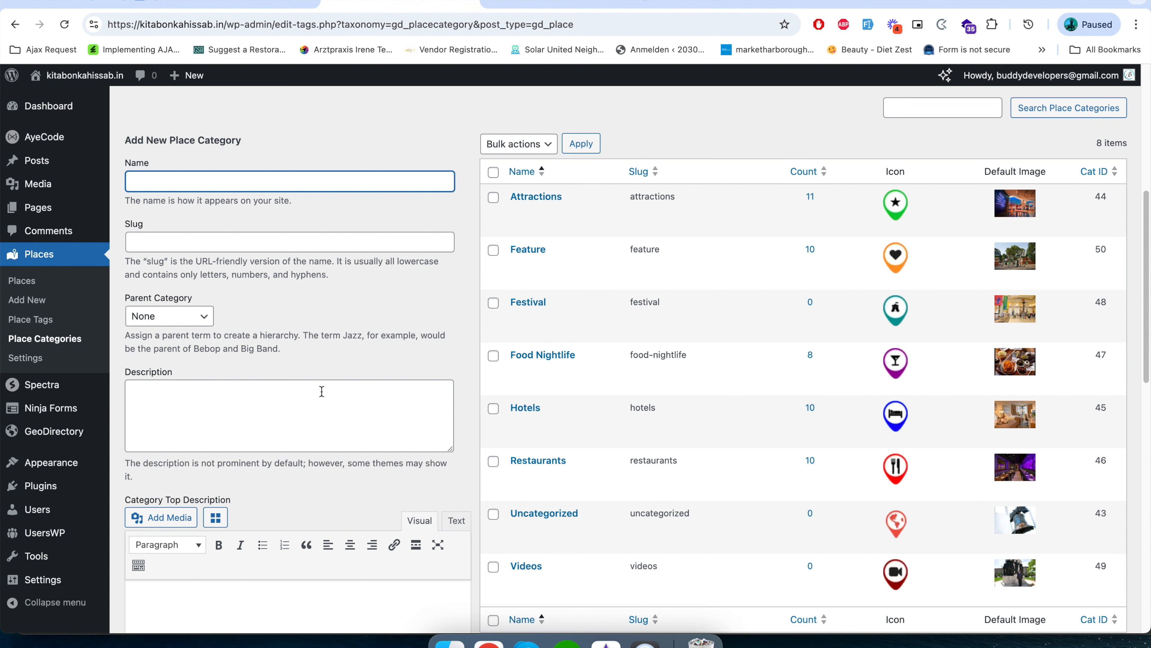
Open the Places settings and examine the available custom fields and the fields of the add listing form.
click(38, 358)
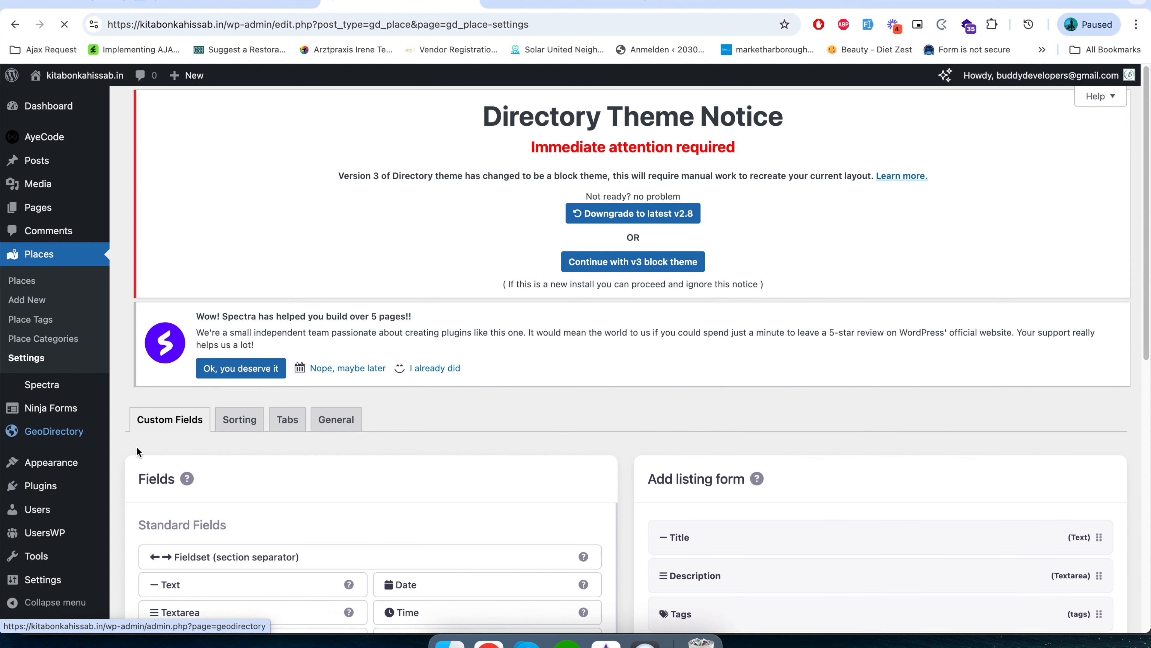
scroll(160, 443, down, 5)
scroll(169, 355, up, 5)
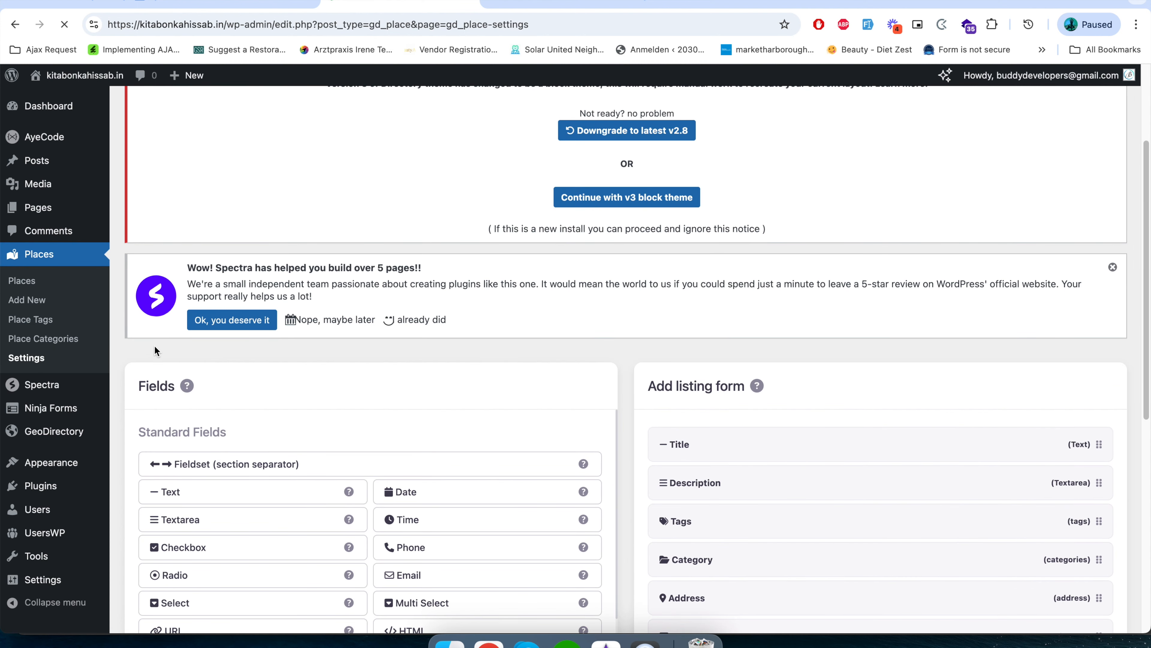
scroll(798, 579, down, 3)
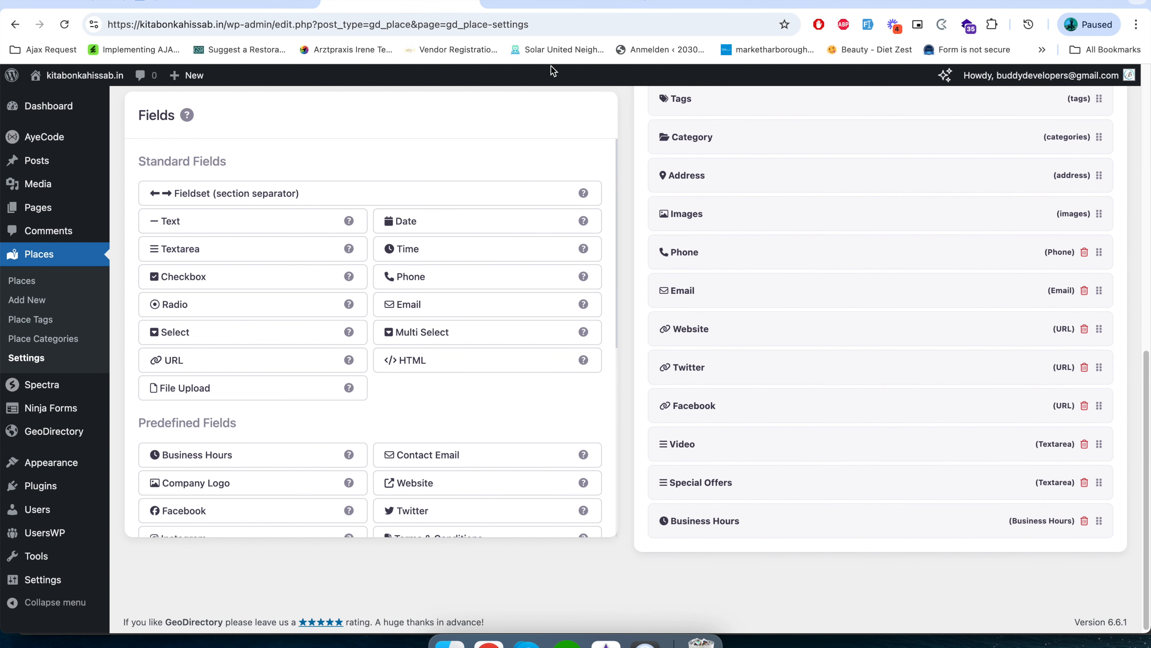
View the front-end add listing form in the website's tab to compare its fields, and return to the Places settings tab.
click(554, 7)
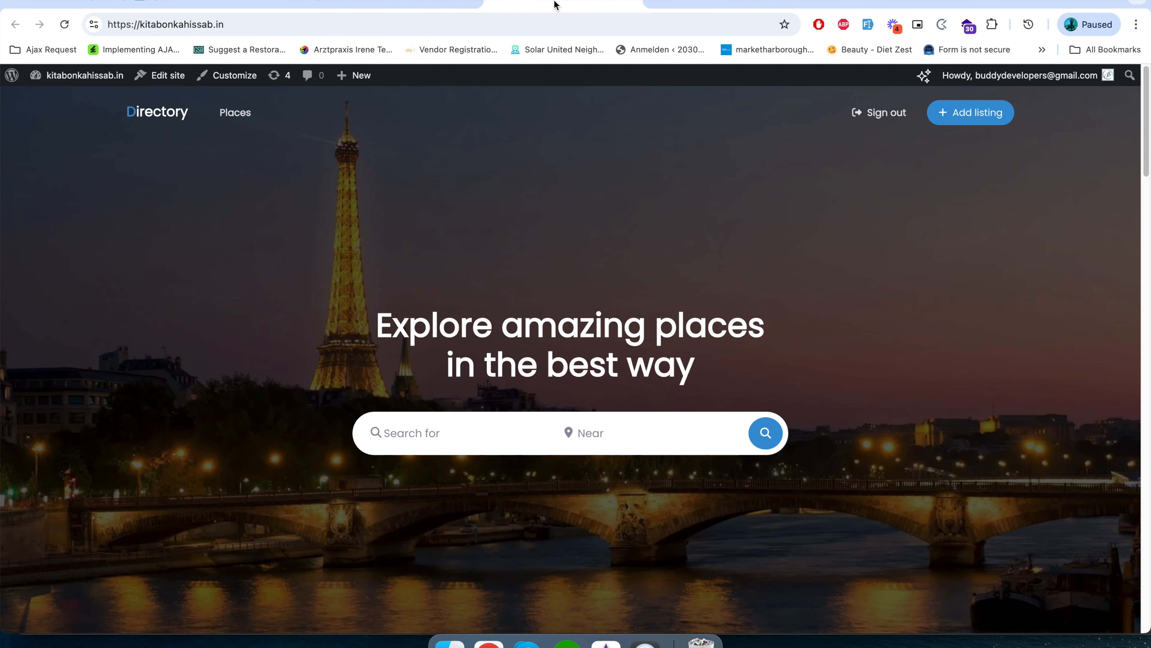
click(968, 113)
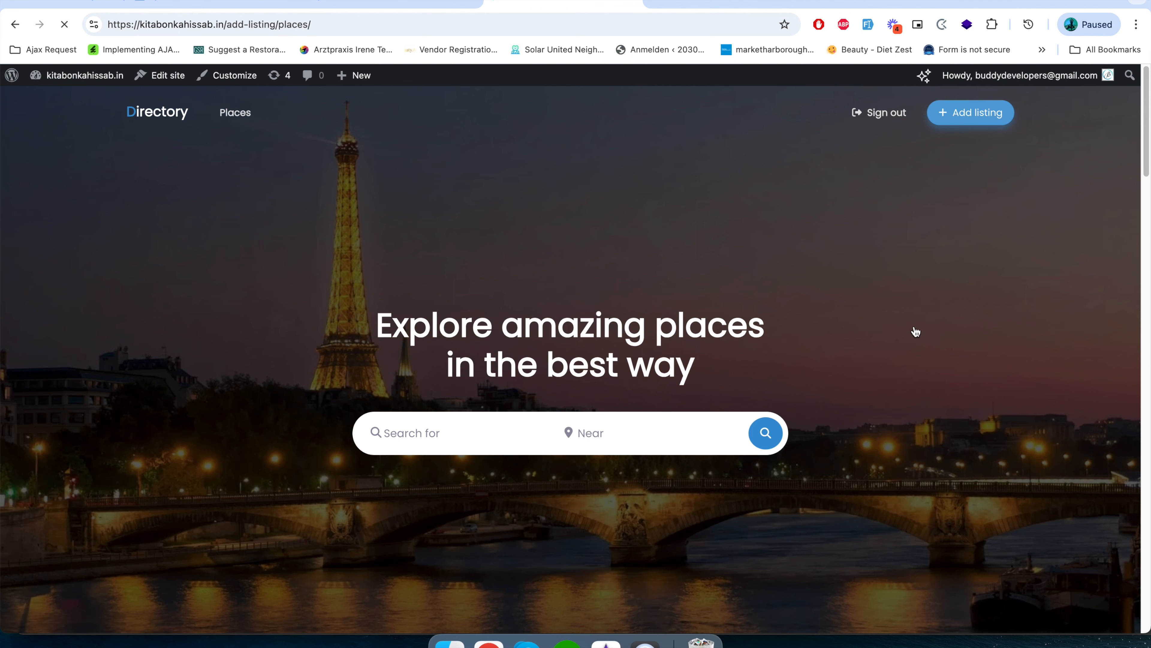
scroll(915, 325, down, 20)
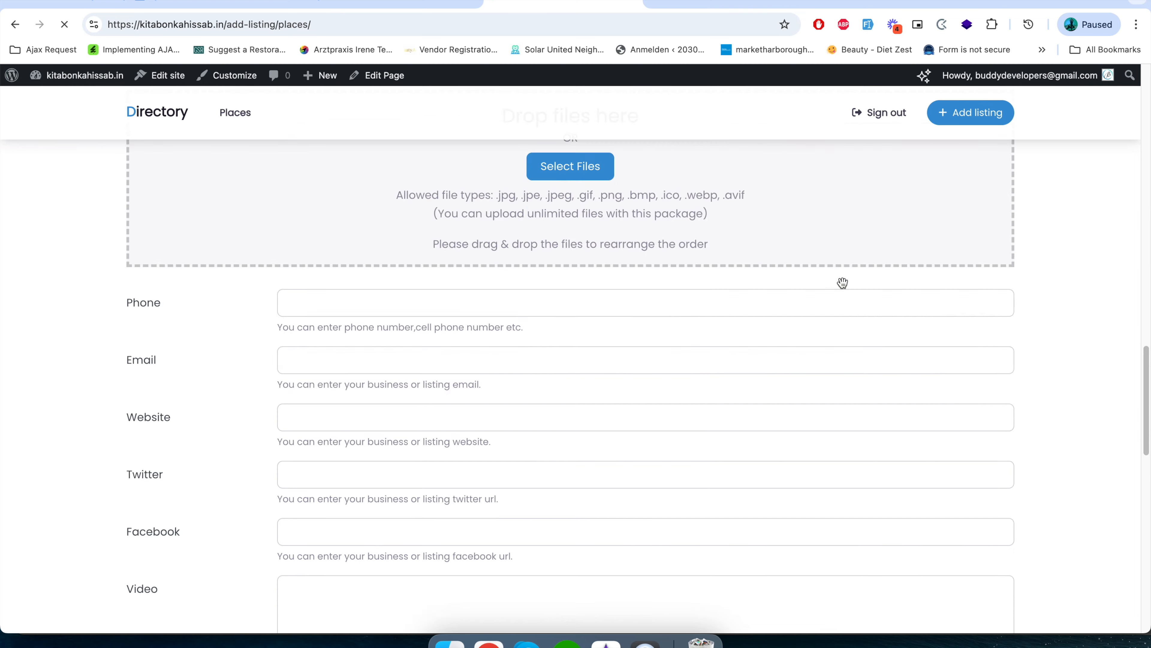
scroll(842, 282, down, 10)
click(401, 6)
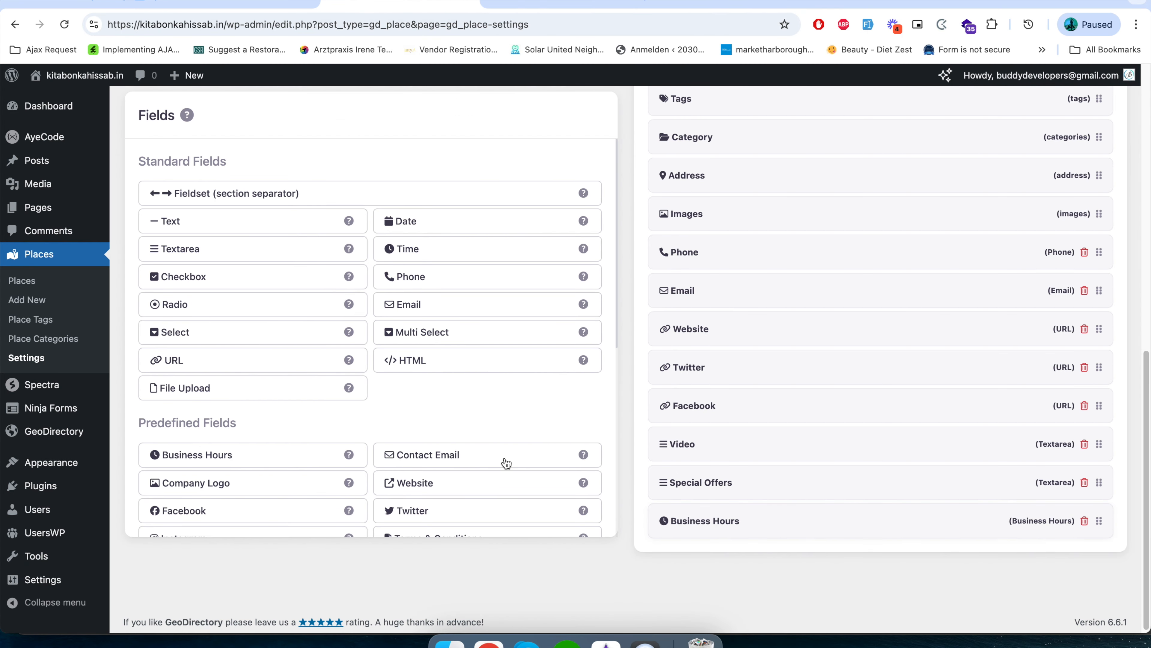
Add the predefined Date of birth field to the Places listing form.
click(482, 455)
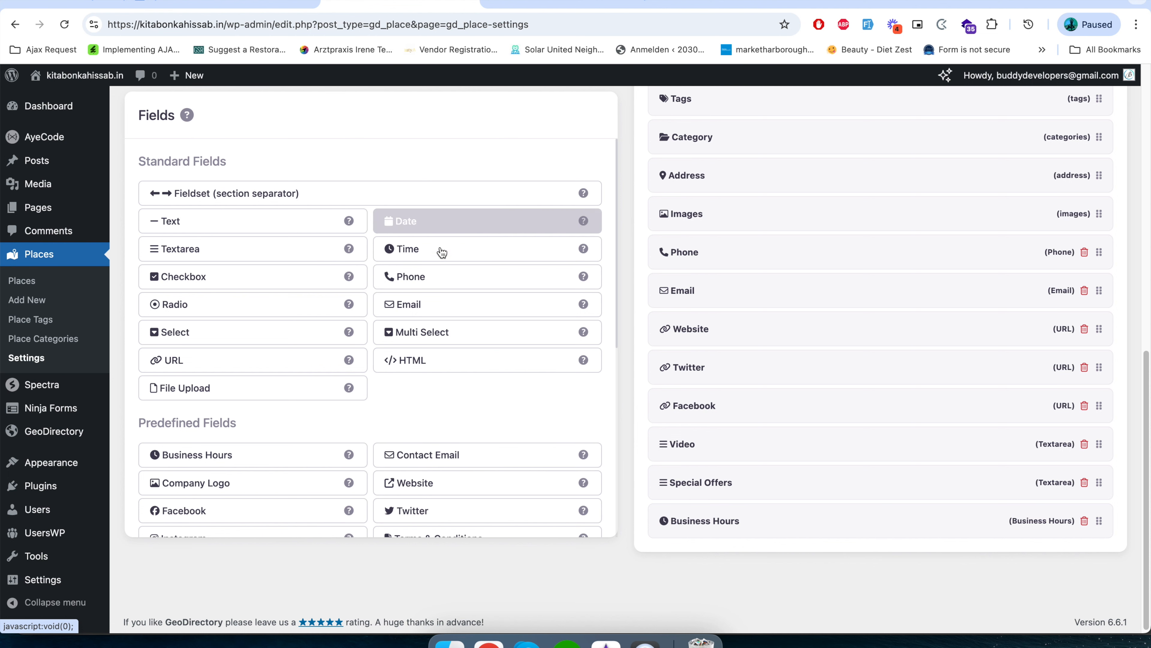
scroll(447, 467, down, 5)
scroll(456, 490, down, 2)
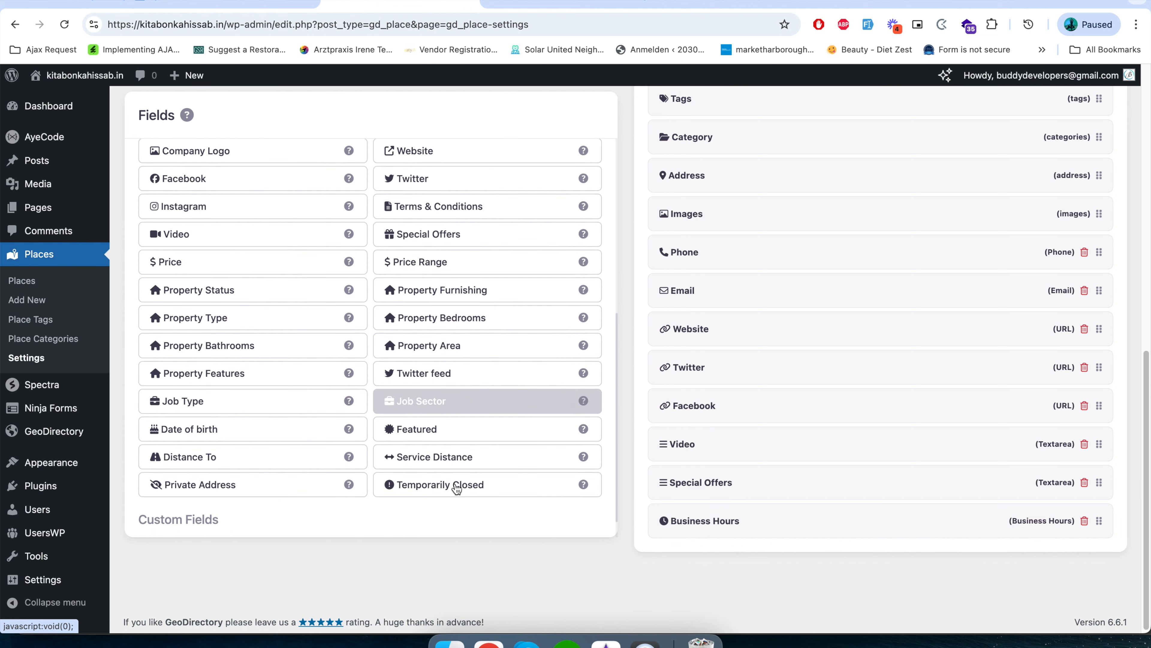
scroll(234, 210, up, 1)
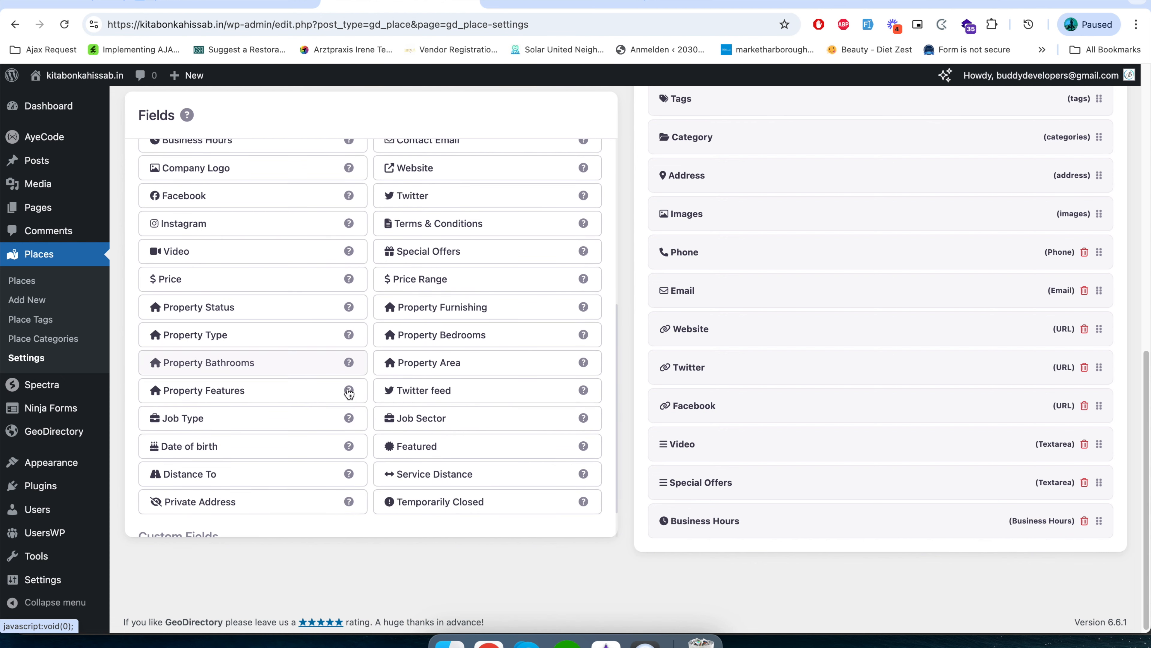
scroll(348, 395, up, 3)
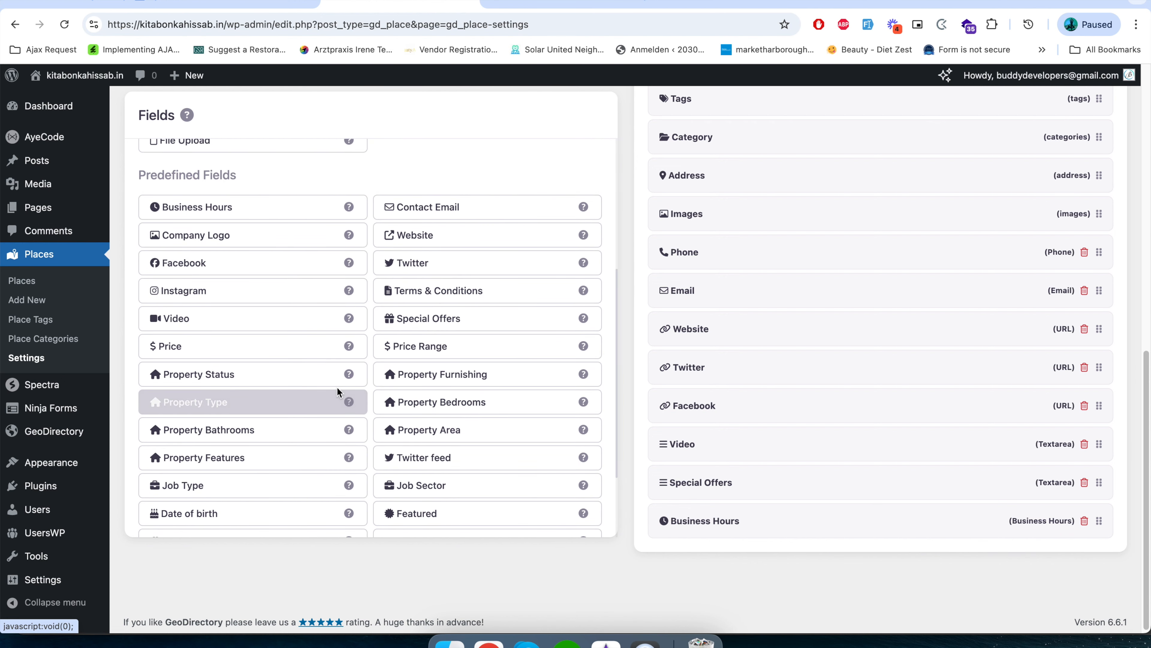
scroll(317, 417, down, 1)
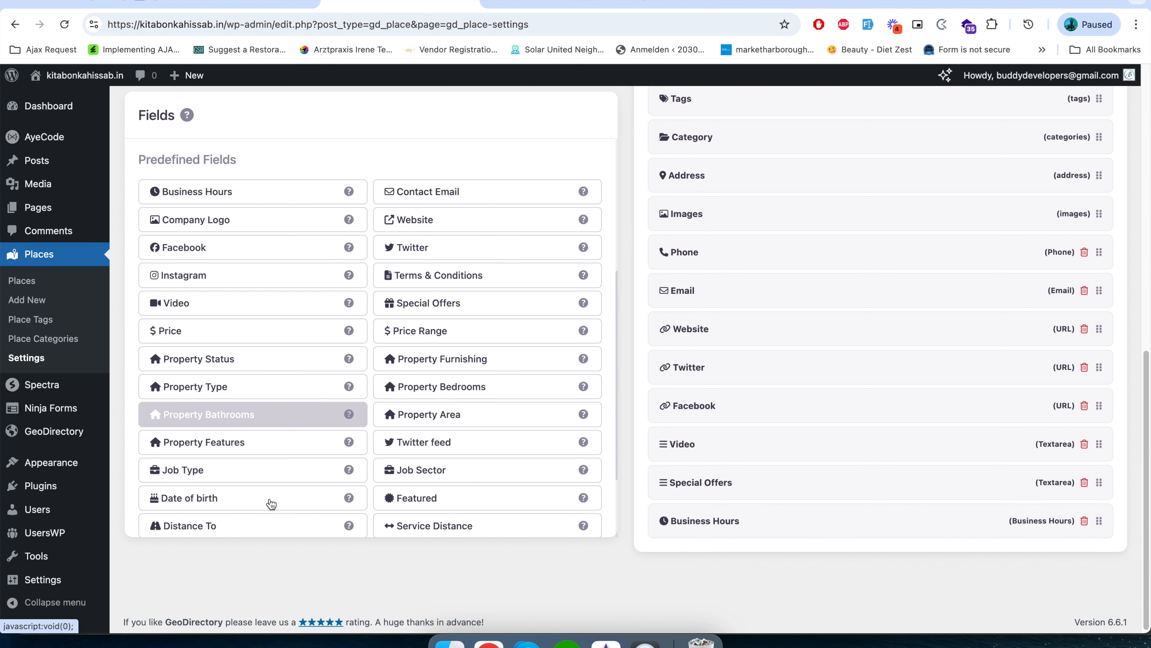
scroll(305, 491, down, 3)
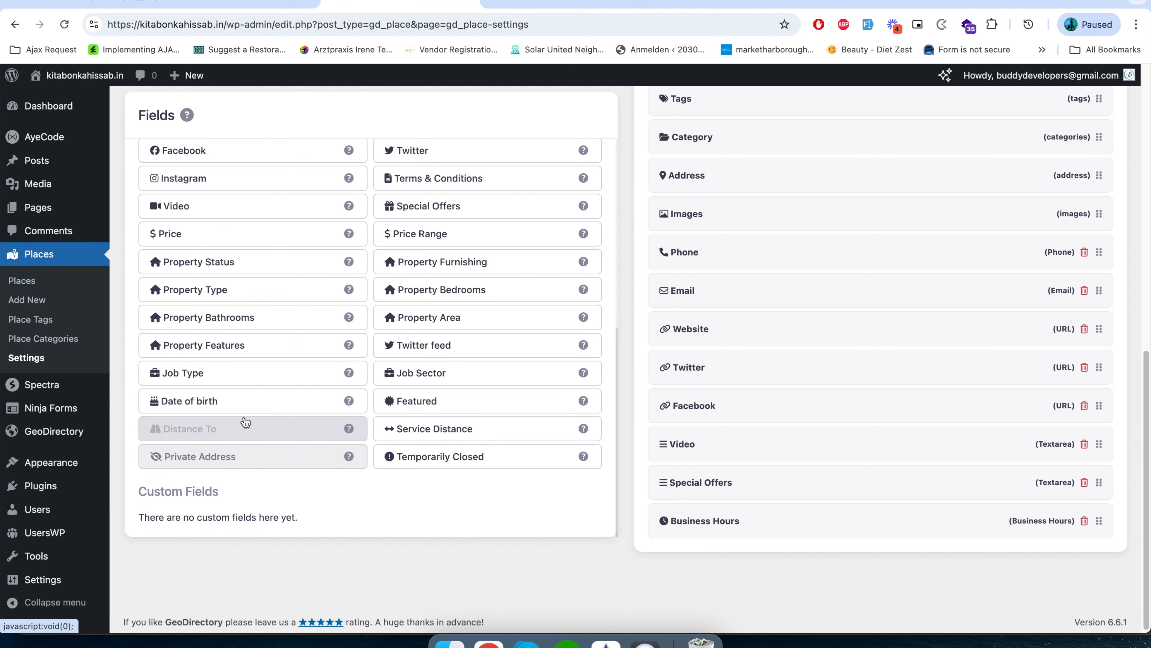
click(228, 405)
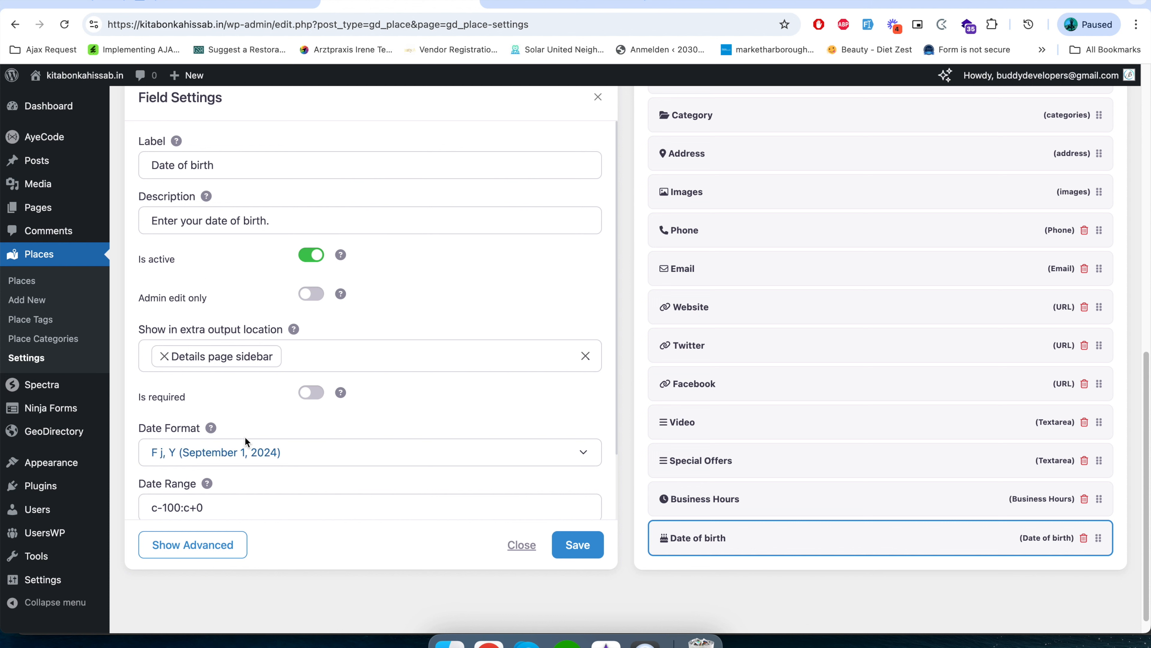
Show the advanced settings of the Date of birth field and examine its label, admin name, description and key.
click(224, 549)
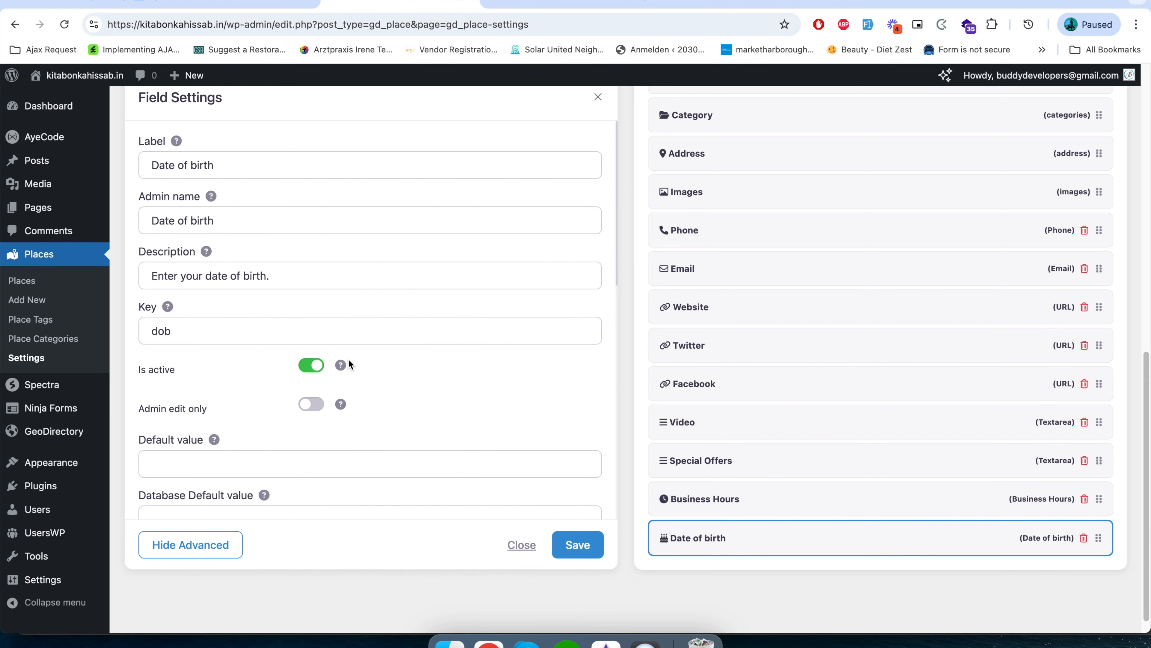
scroll(349, 363, down, 10)
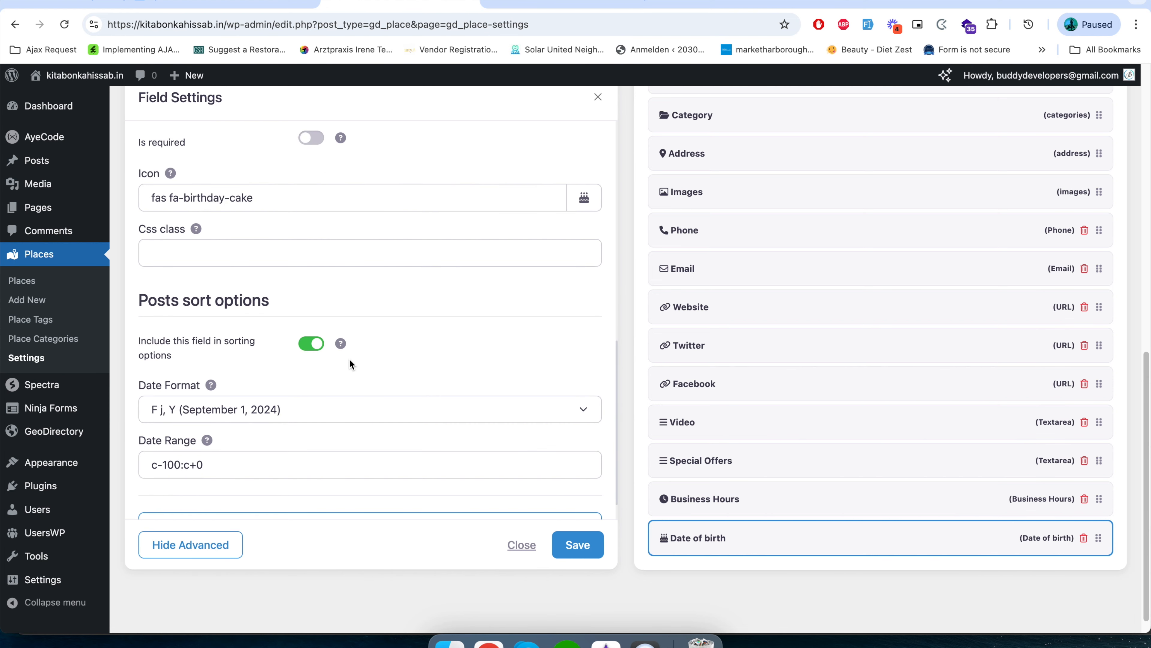
scroll(350, 364, up, 10)
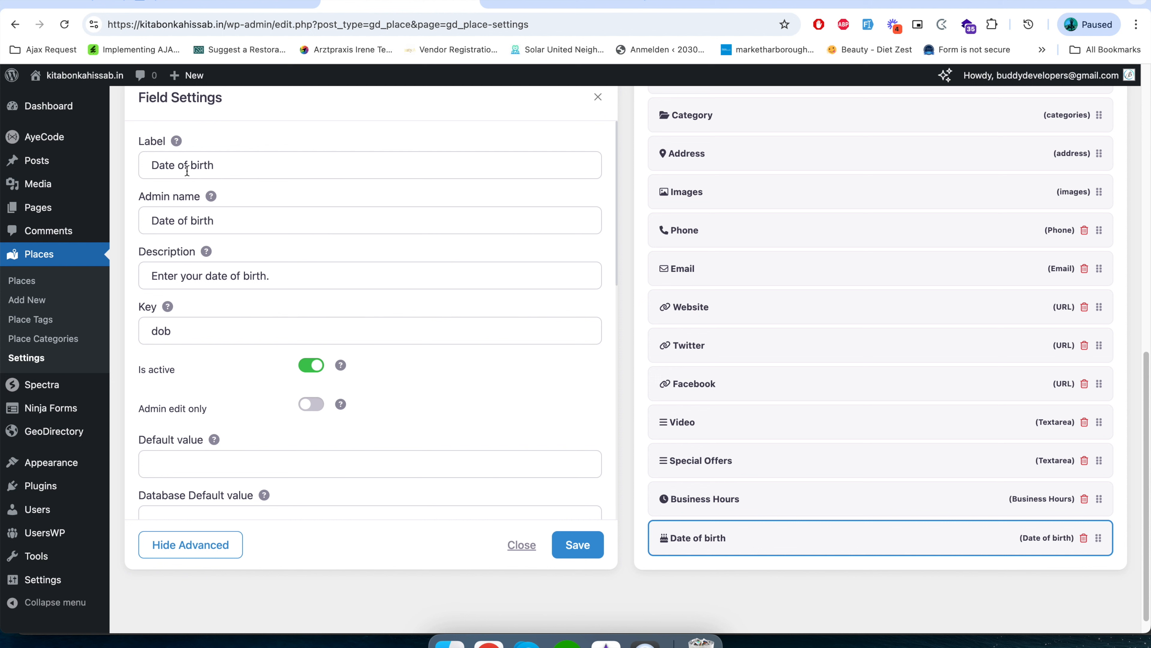
click(235, 166)
click(170, 208)
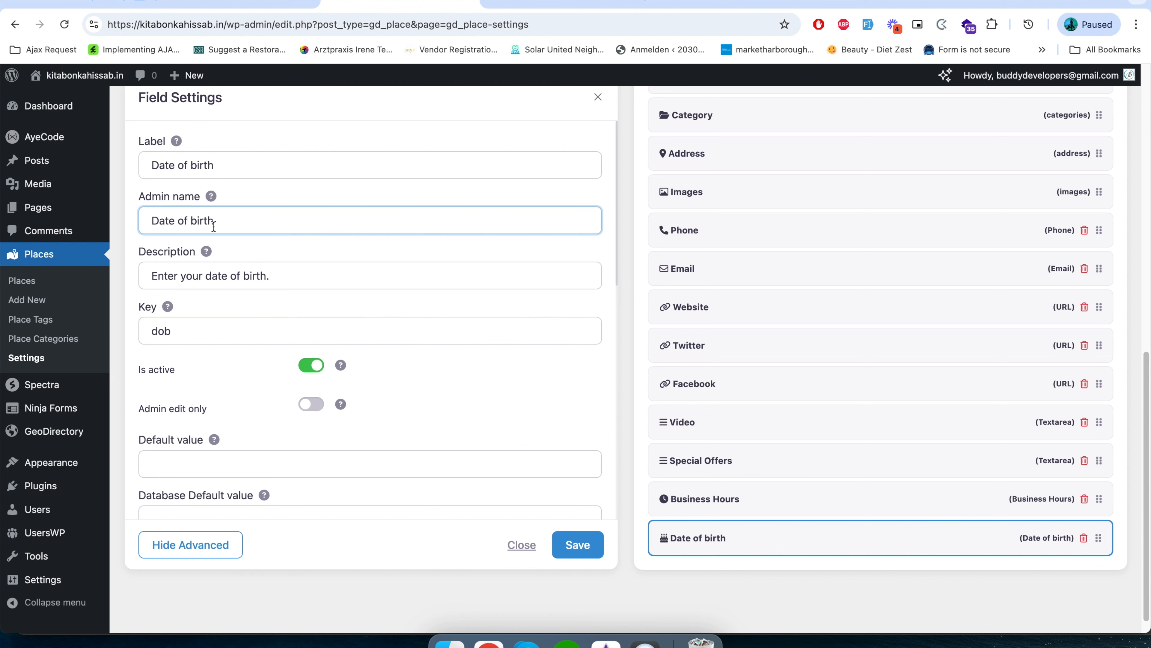
click(274, 282)
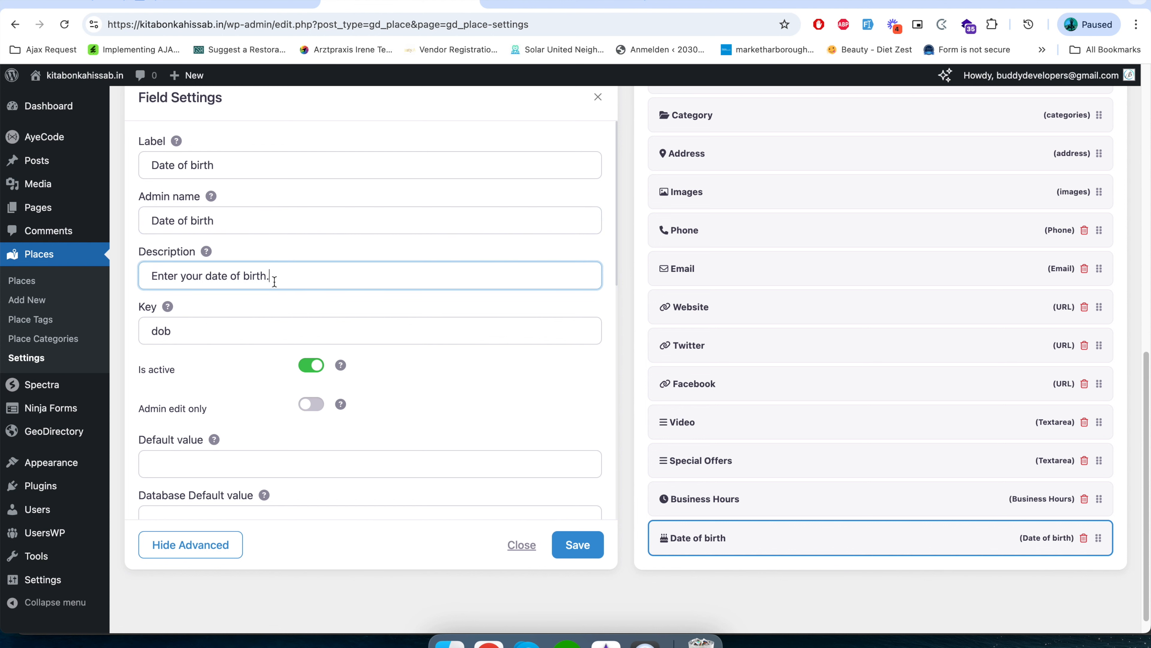
scroll(213, 368, down, 4)
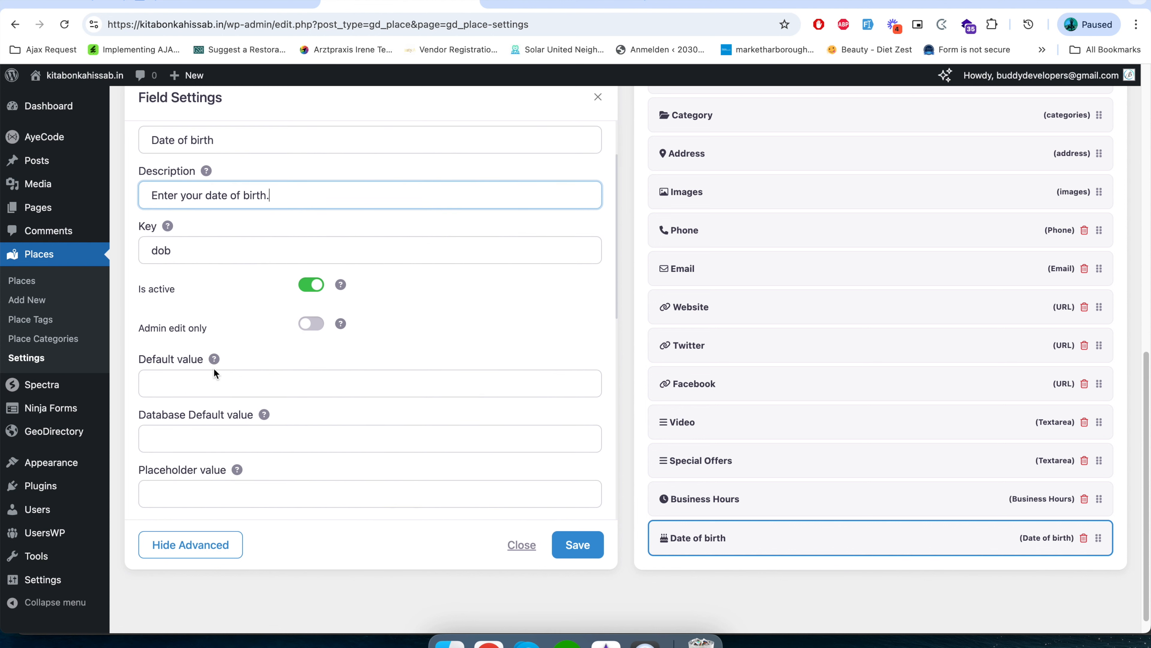
click(178, 237)
drag(146, 235, 192, 233)
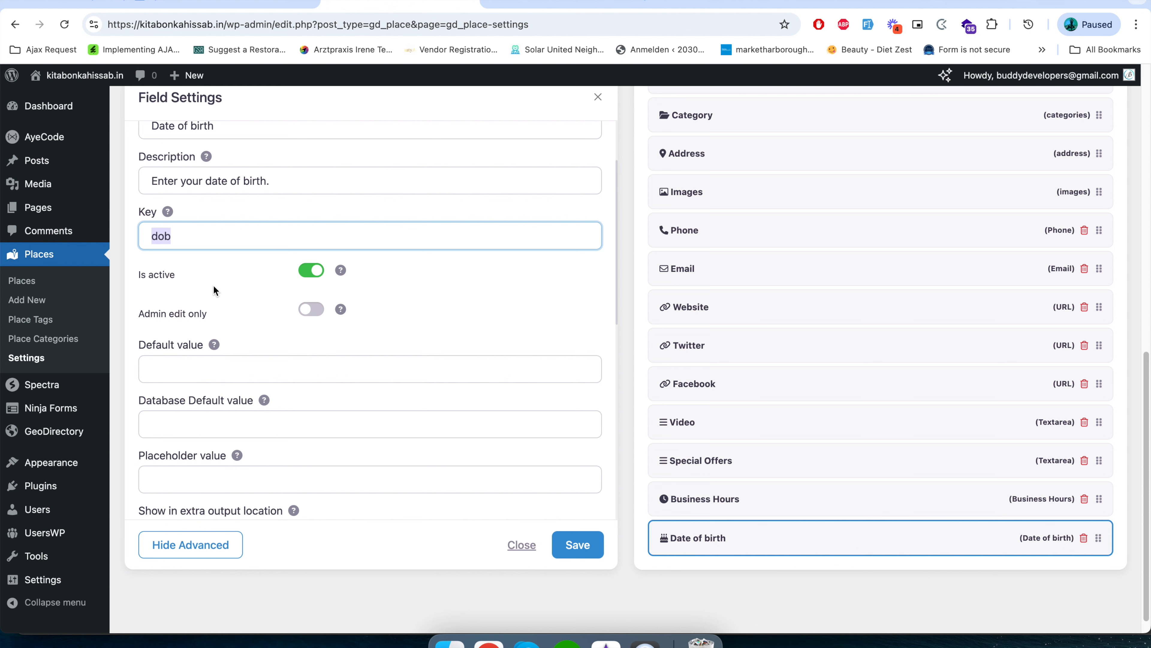
Examine the Date of birth field's default value, output location, icon choices and available date formats, keeping the current date format.
scroll(222, 318, down, 1)
click(200, 347)
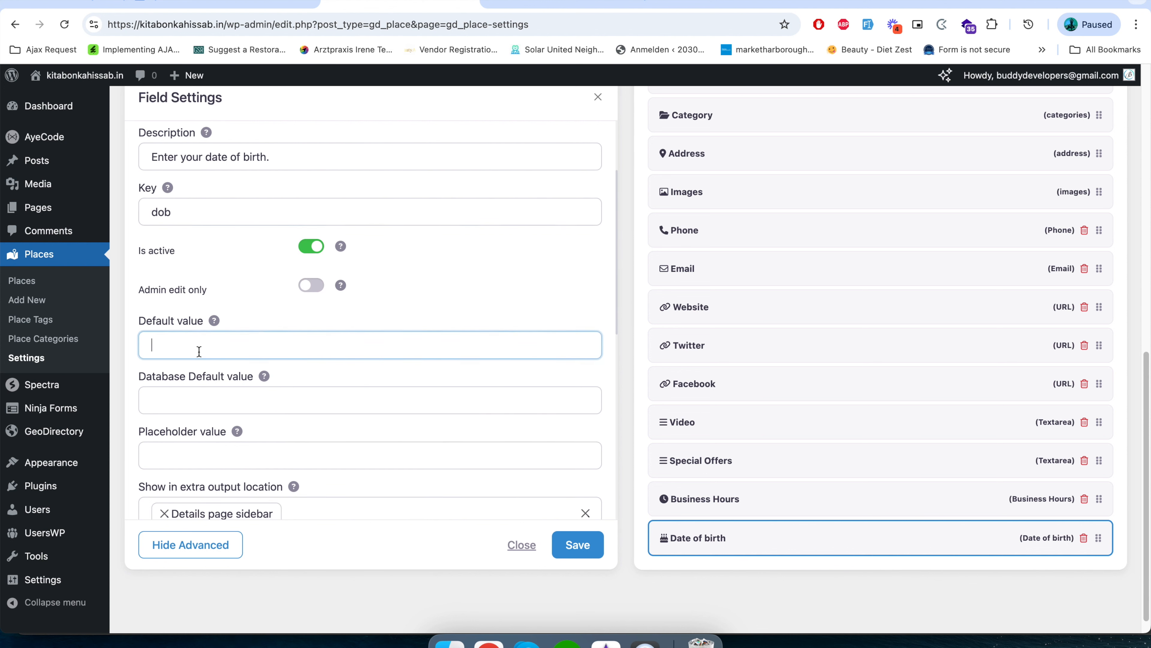
scroll(225, 445, down, 7)
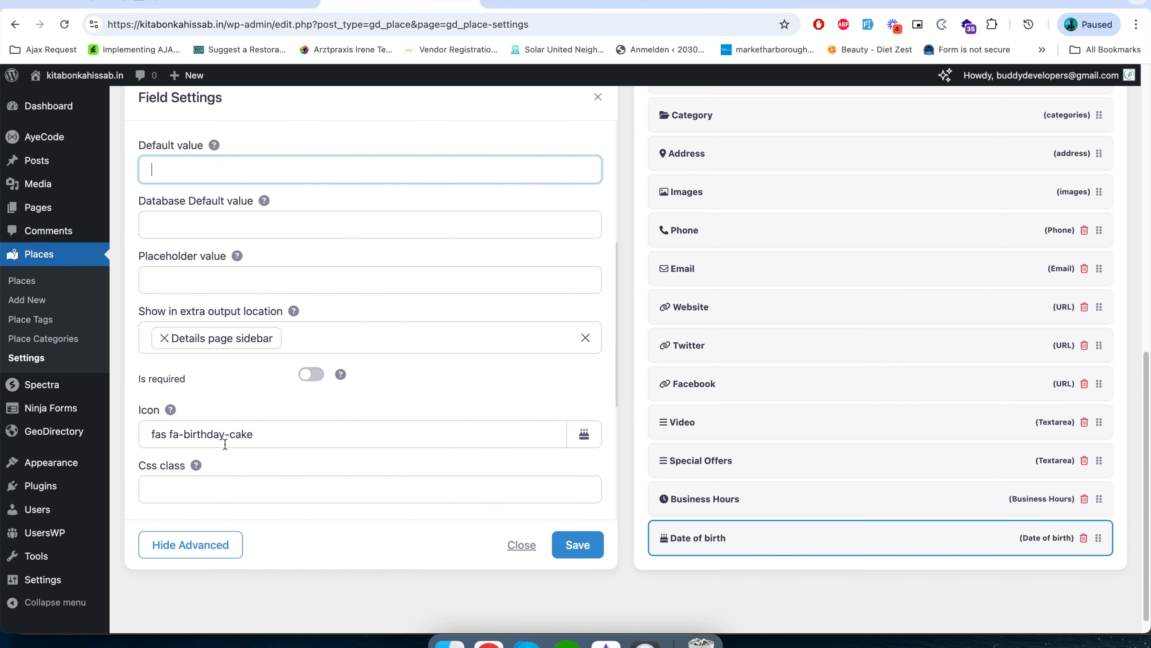
scroll(225, 444, down, 6)
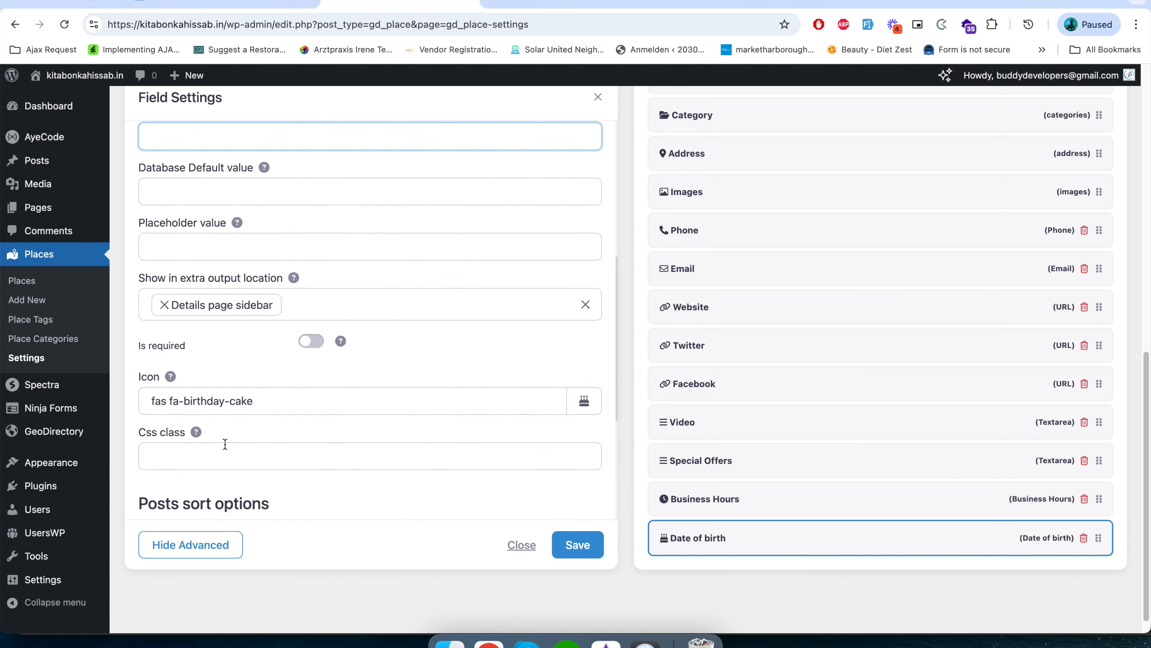
click(320, 293)
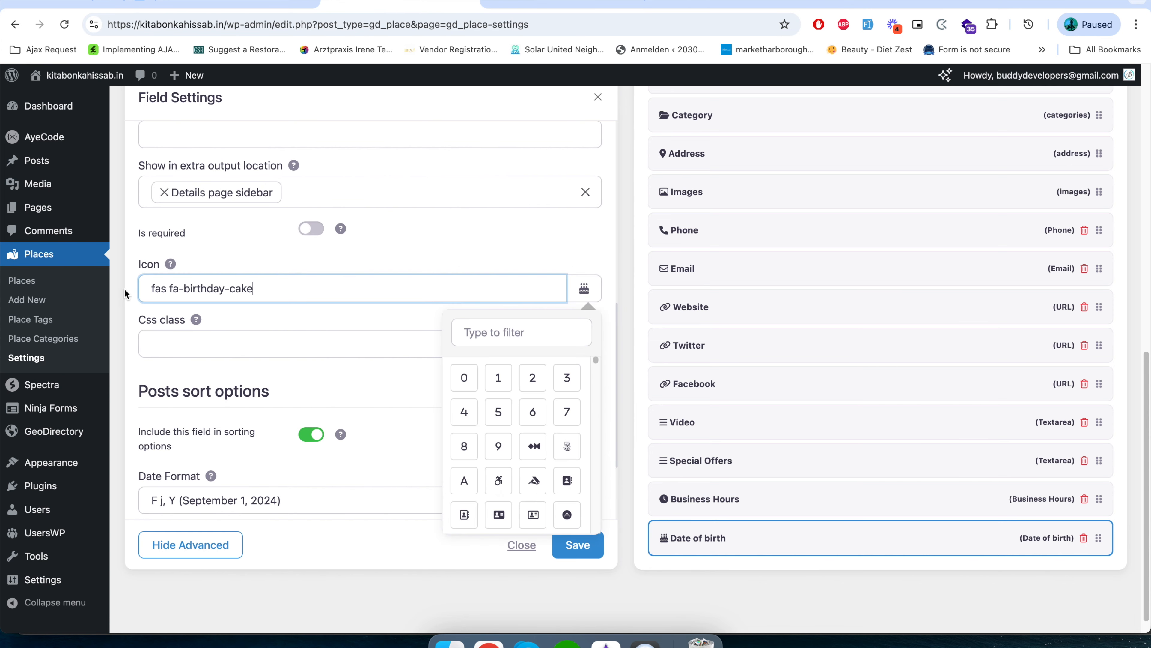
click(263, 378)
scroll(203, 458, down, 5)
click(285, 376)
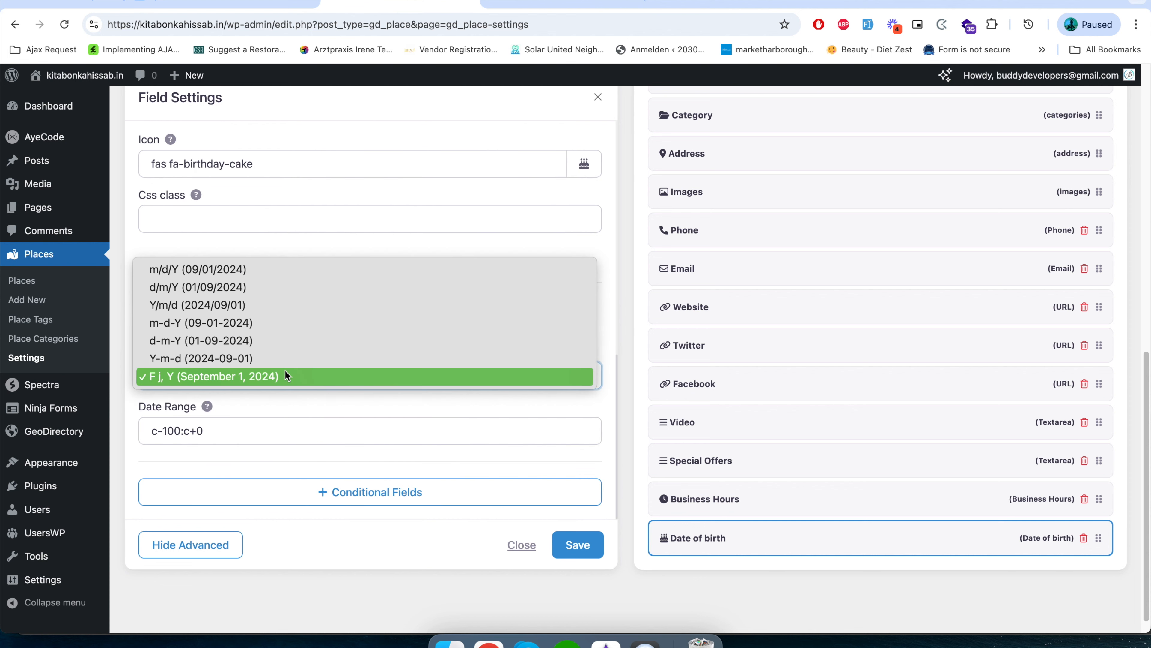
click(277, 410)
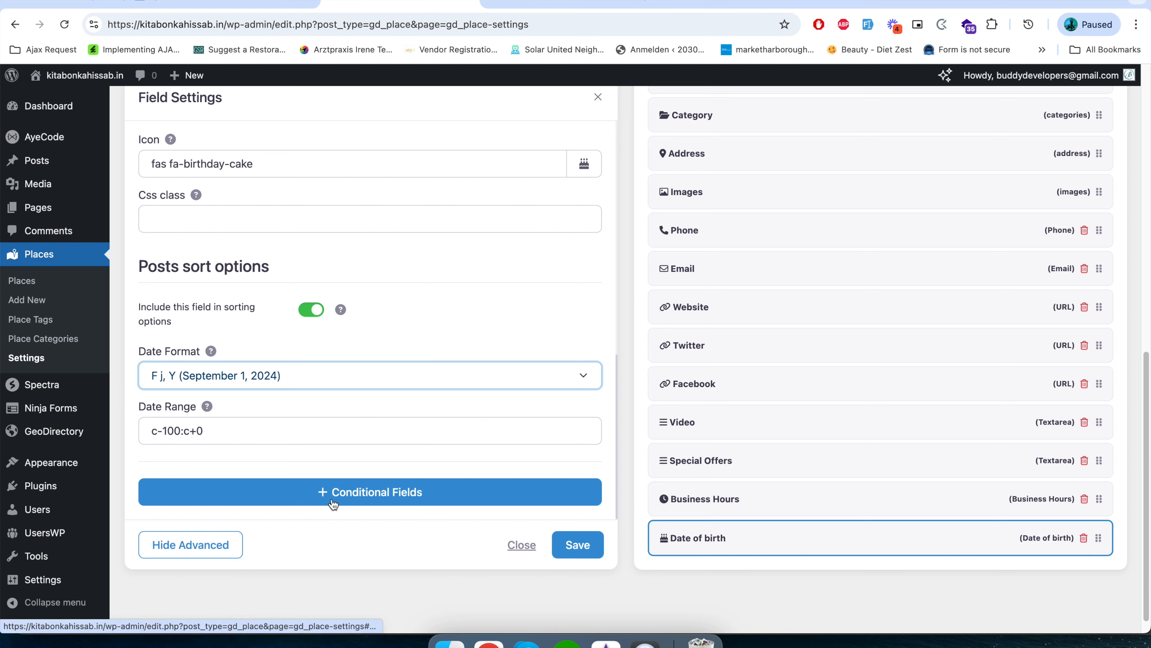
Start a conditional rule for the Date of birth field that shows it if Category equals to a value.
scroll(332, 498, down, 1)
click(337, 489)
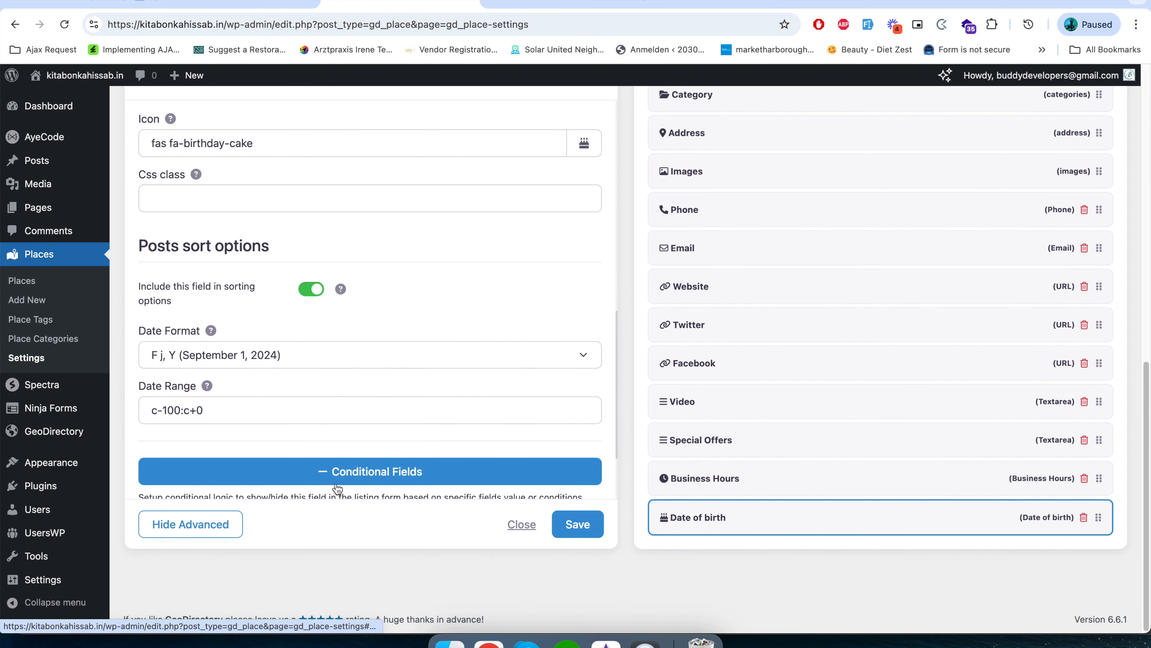
scroll(336, 484, down, 3)
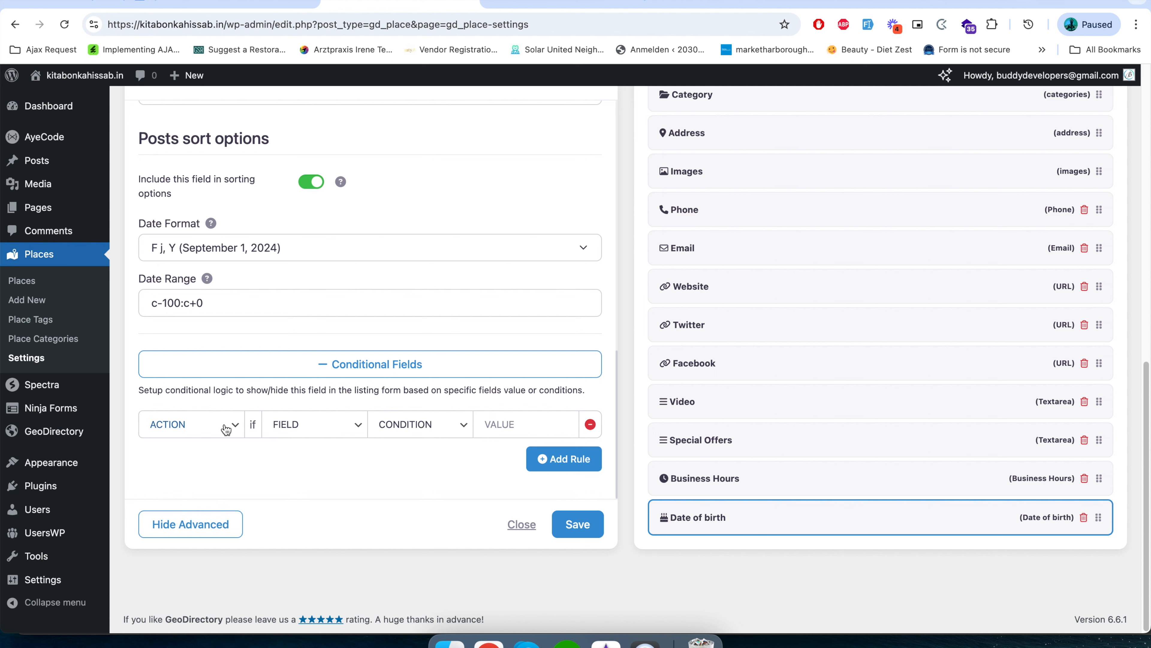
click(243, 424)
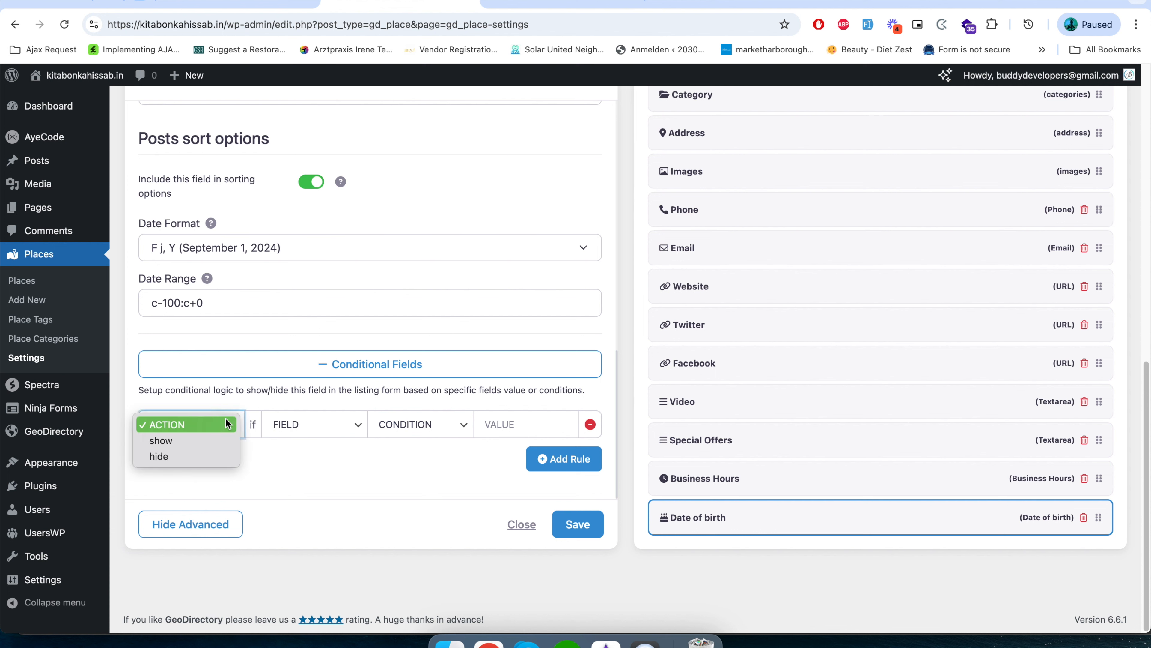
click(205, 436)
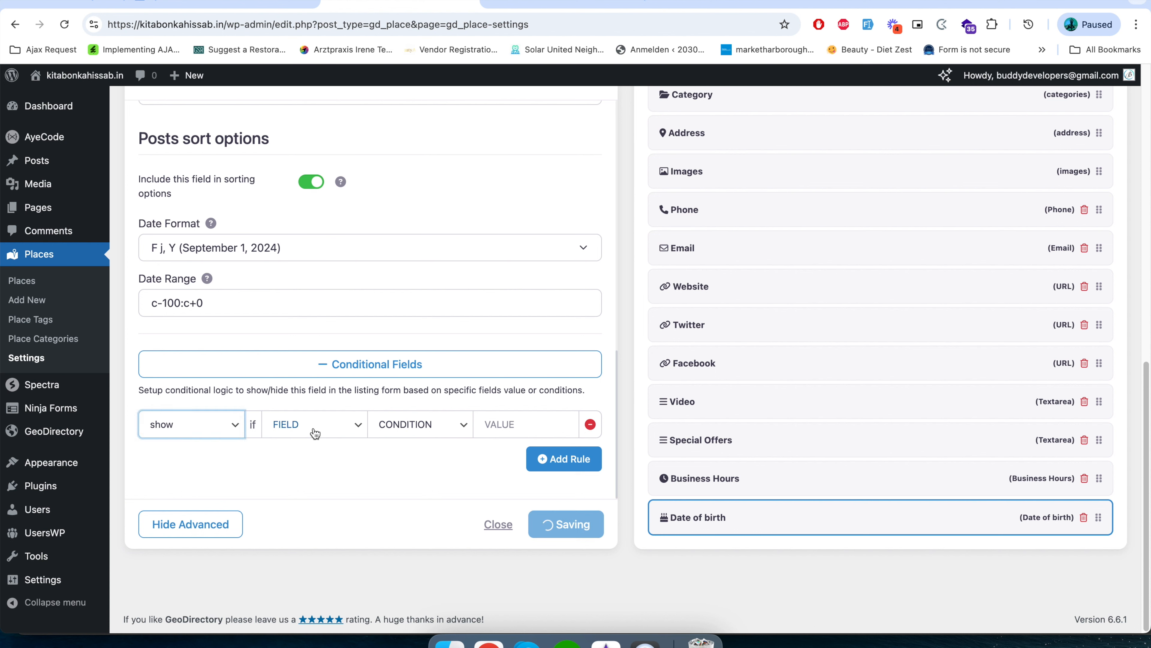
click(312, 429)
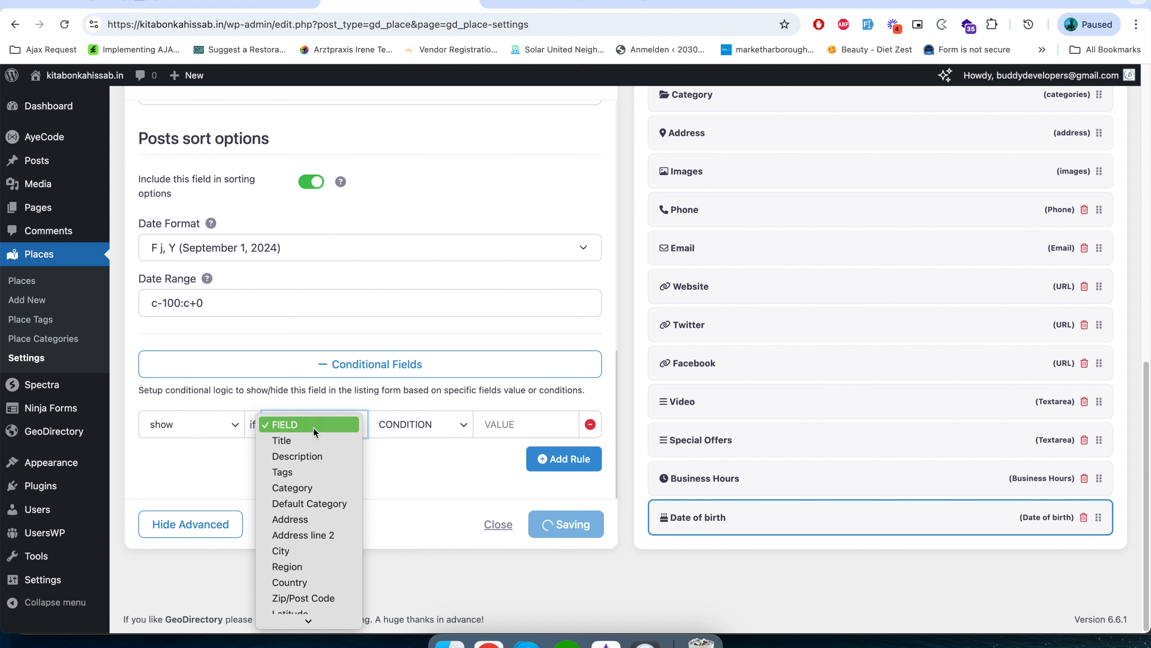
click(322, 490)
click(439, 427)
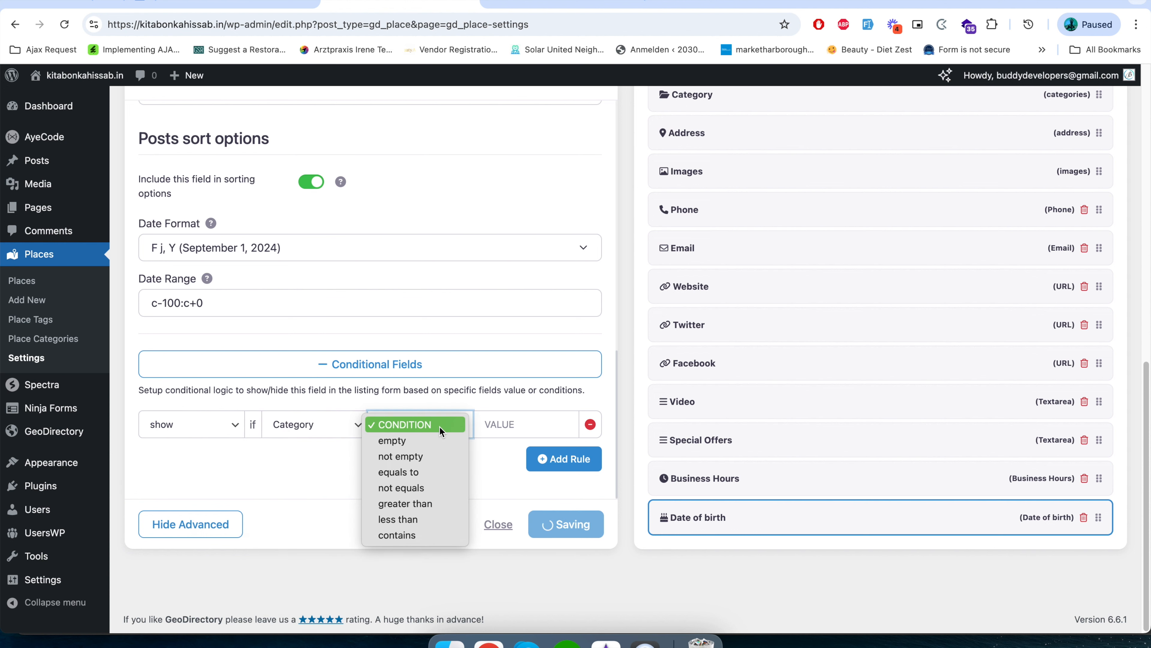
click(412, 472)
click(524, 426)
click(524, 428)
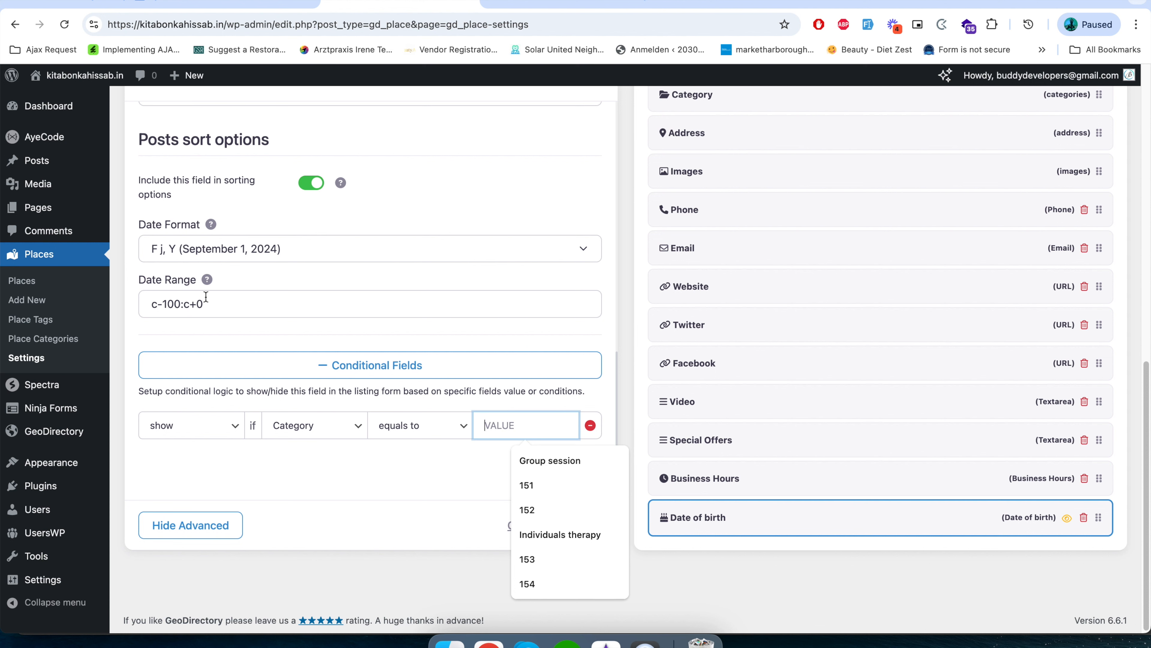
Open the place categories in a new tab to look up the category IDs, and return to the field settings.
right_click(55, 338)
click(78, 339)
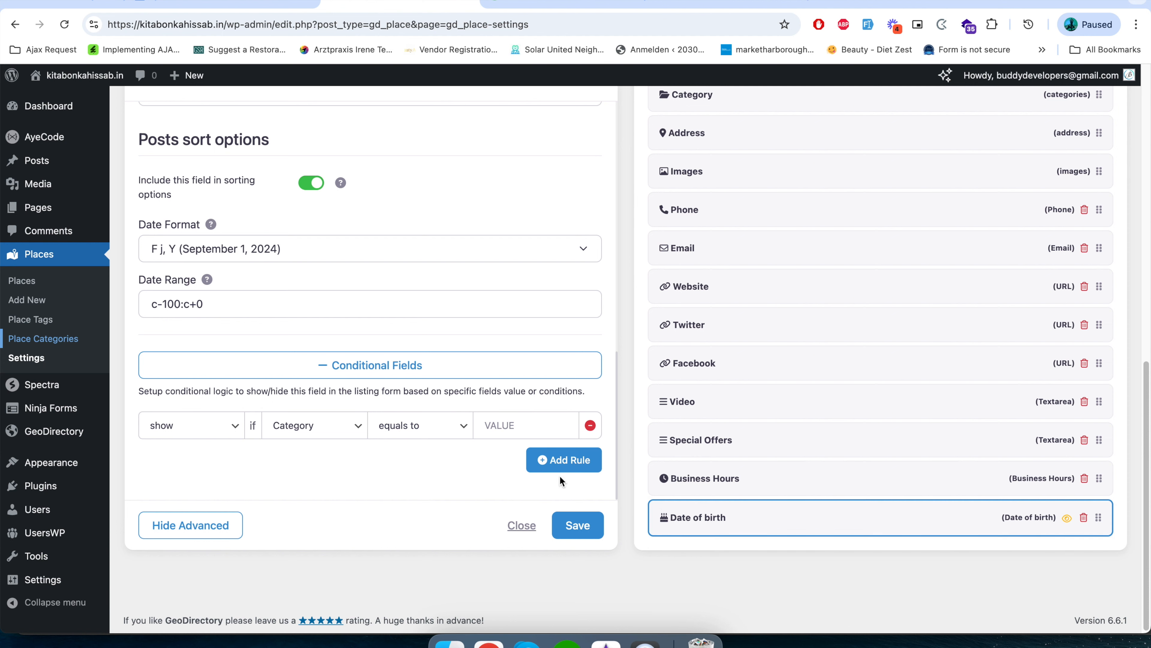
click(546, 2)
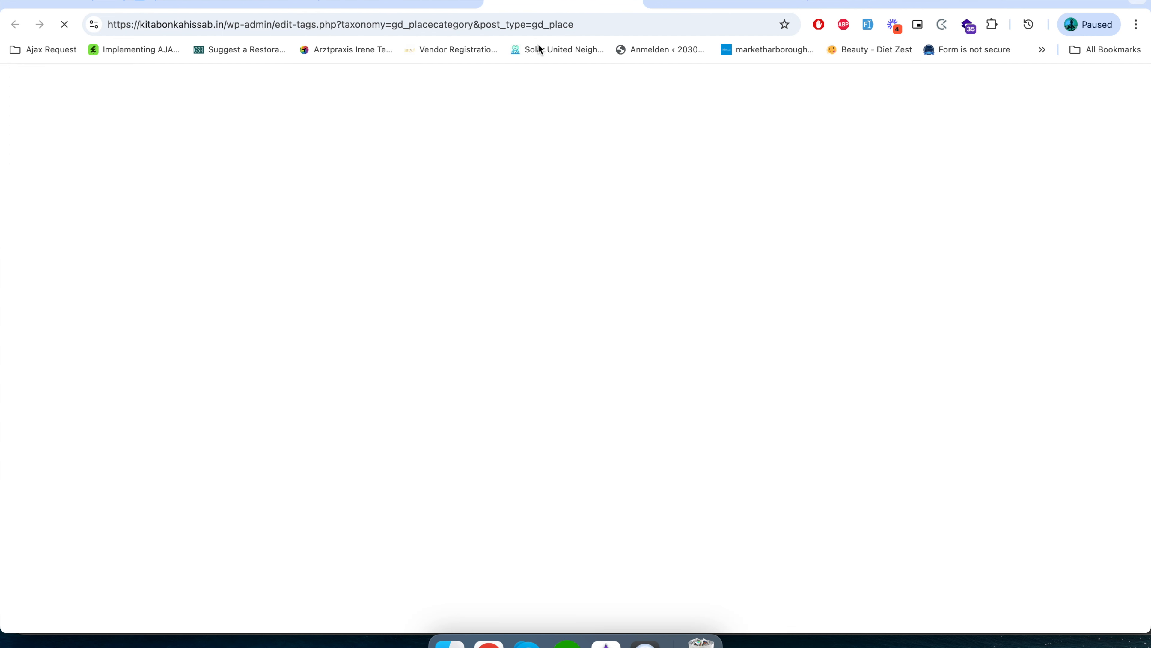
scroll(620, 421, down, 5)
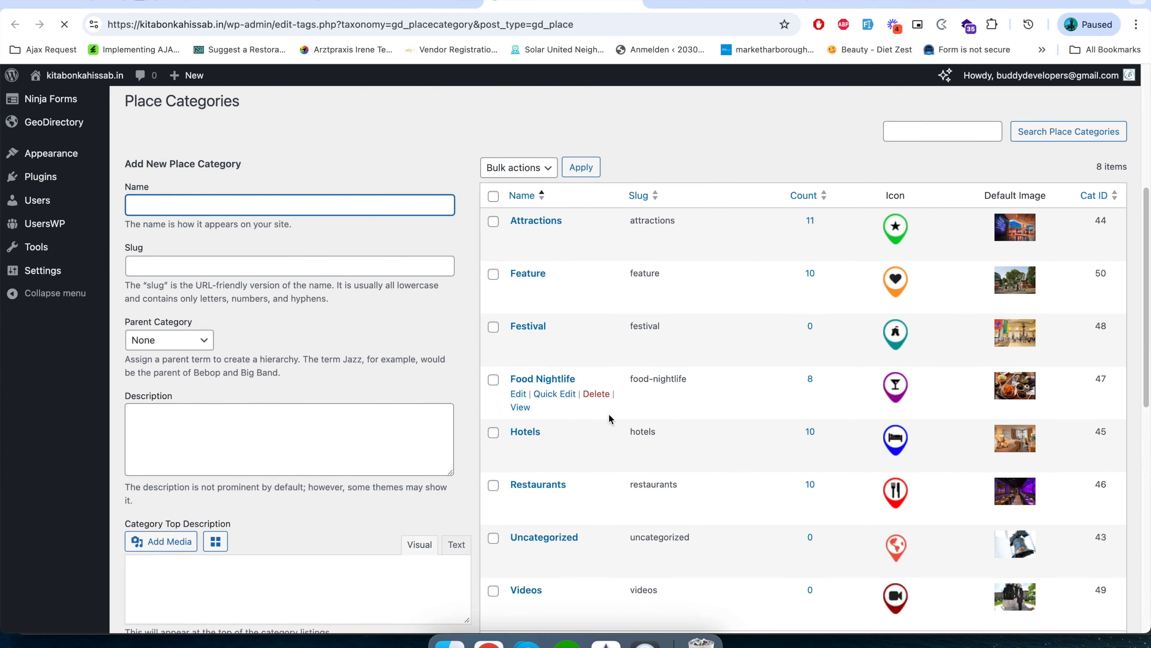
scroll(569, 497, down, 1)
scroll(570, 502, up, 2)
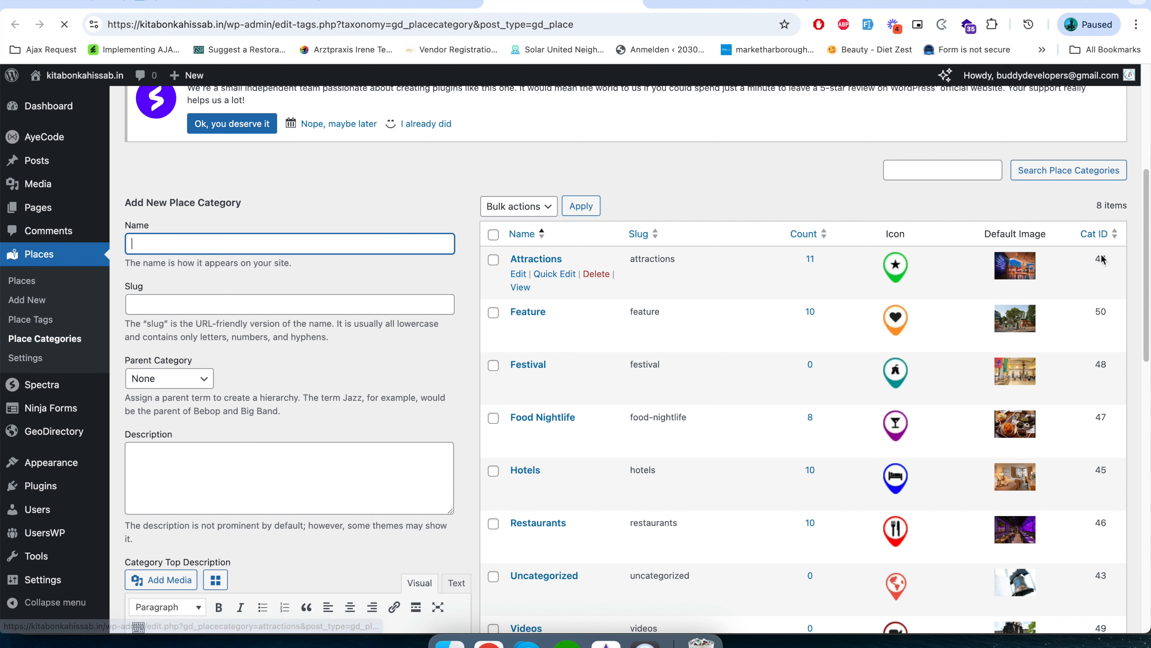
click(399, 4)
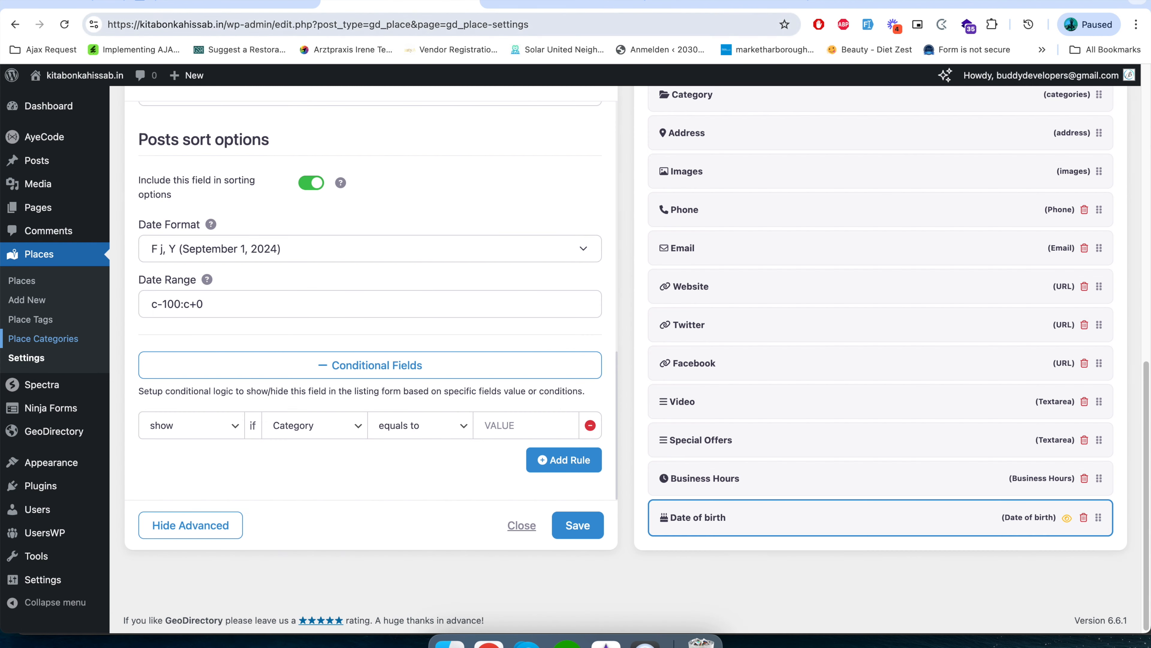
Set the conditional rule's value to 44 and save the Date of birth field.
click(529, 426)
text(44)
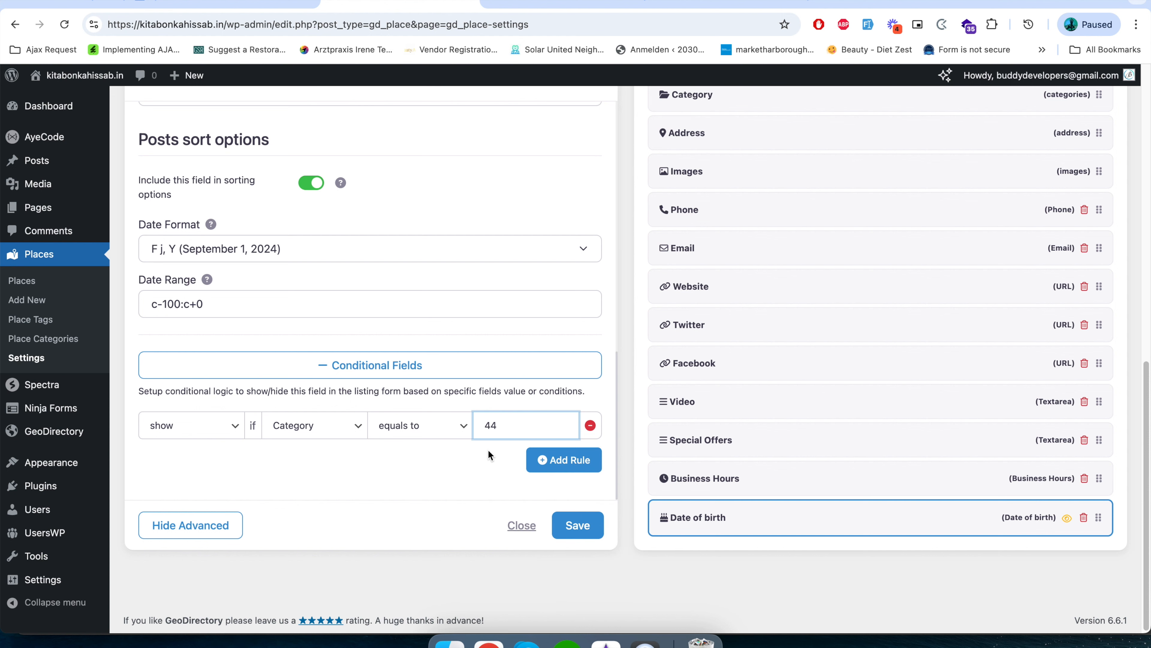
key(Return)
click(576, 524)
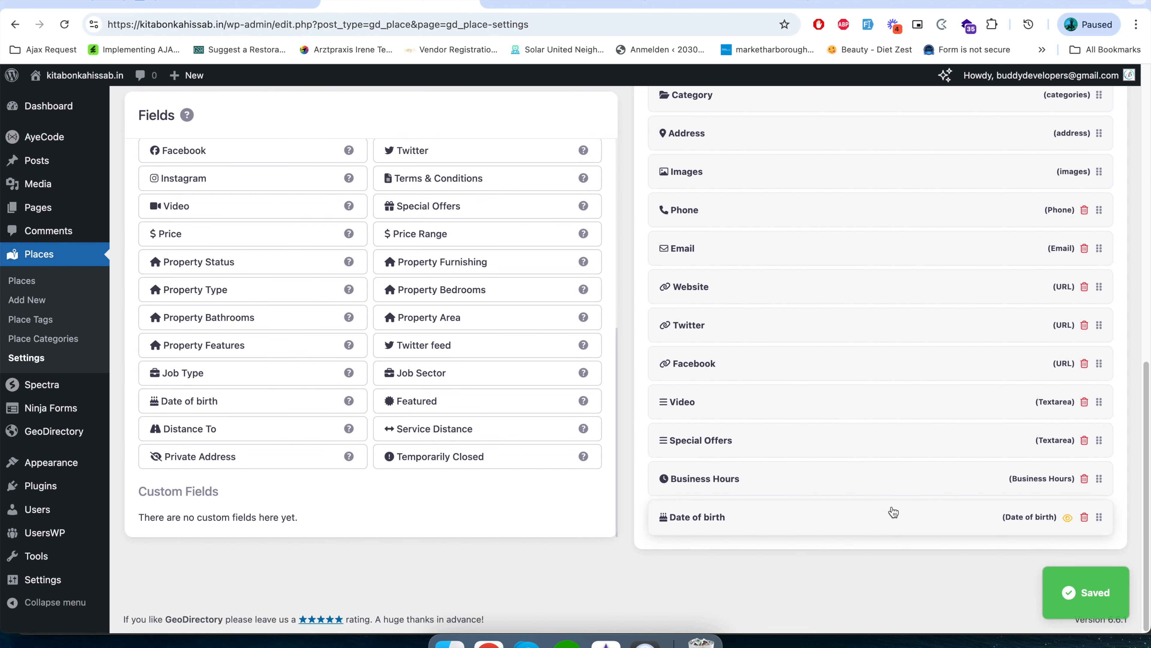
click(893, 512)
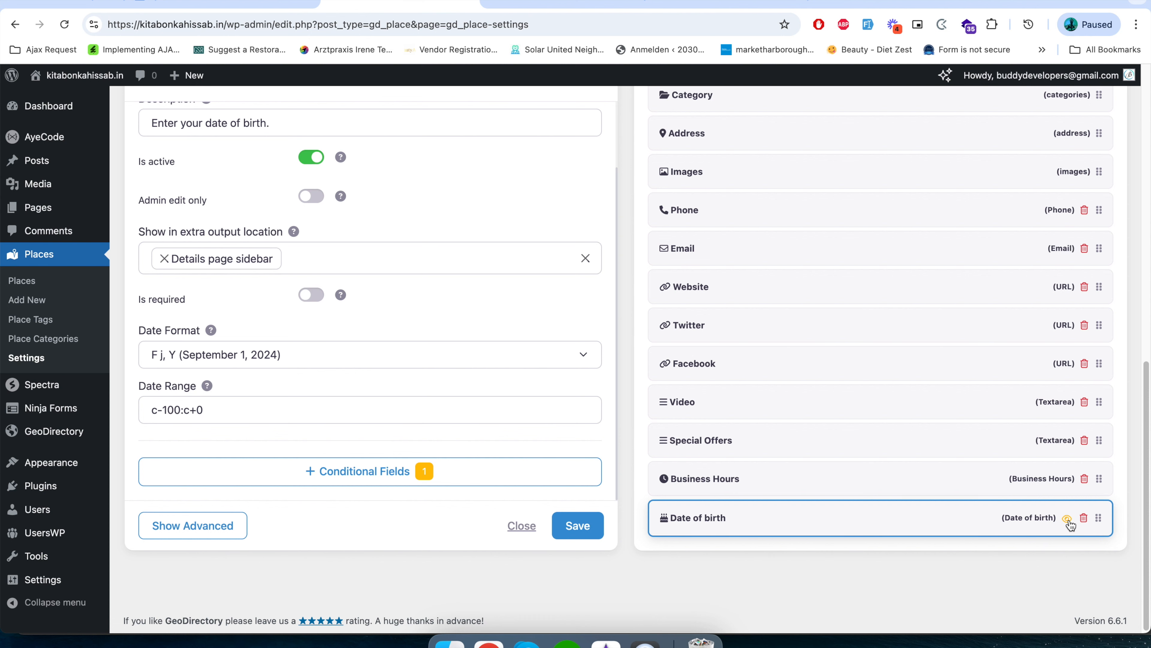
Choose a category in the front-end add-listing form to test the Date of birth field's conditional rule.
mouse_move(1072, 522)
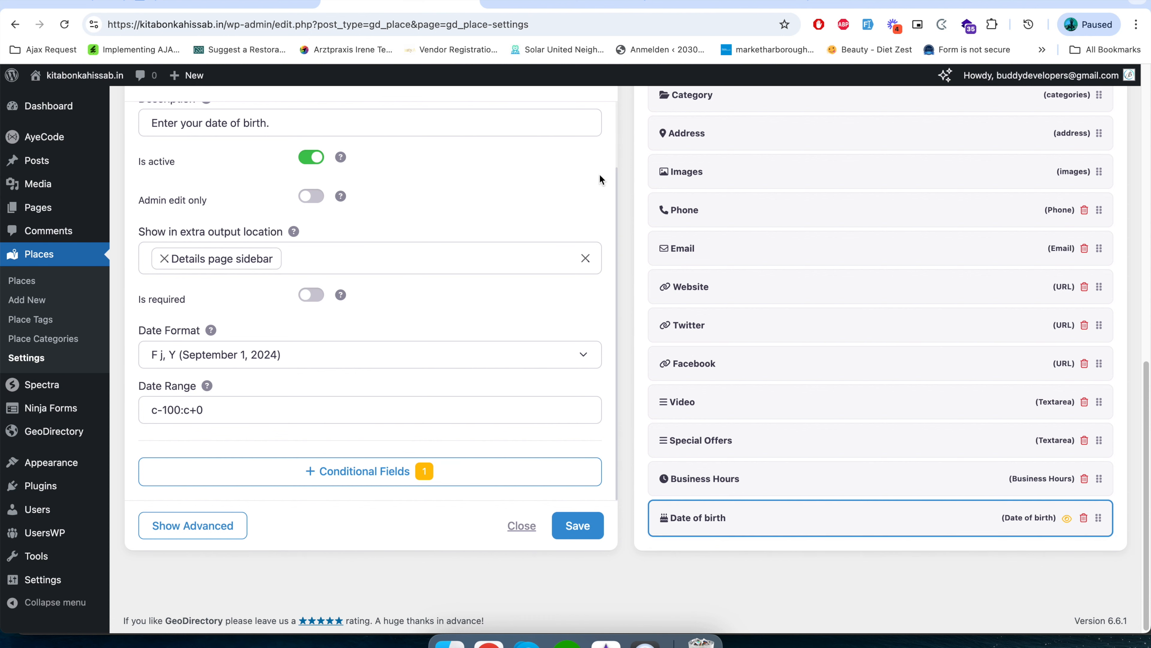
scroll(564, 337, up, 8)
scroll(553, 357, down, 5)
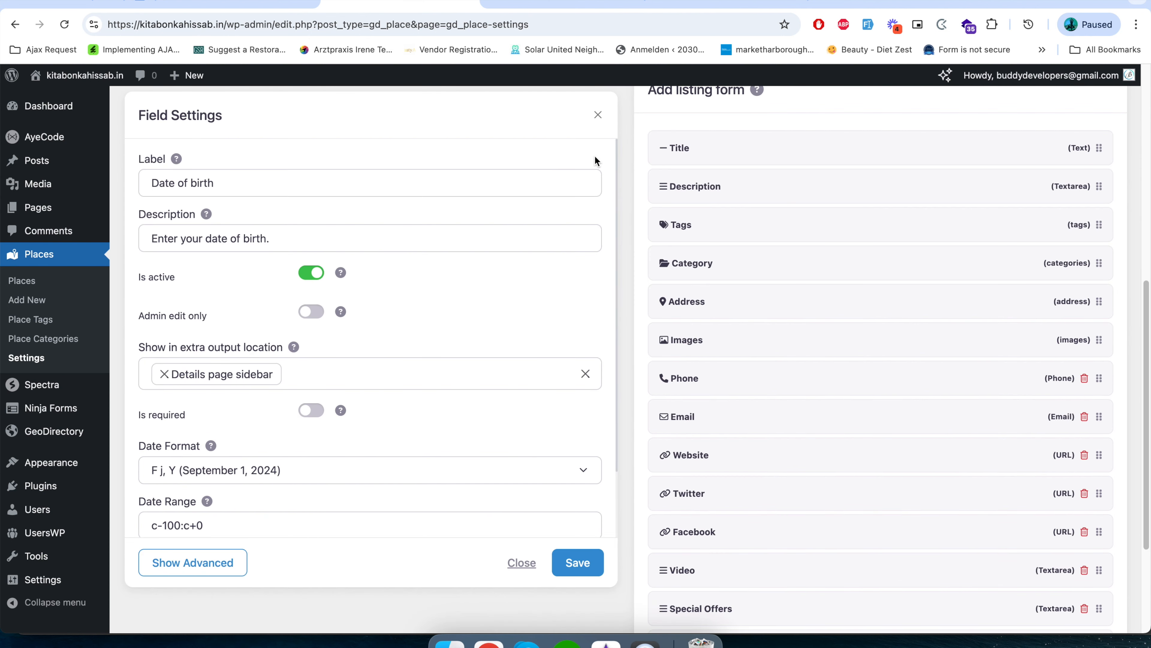
click(725, 4)
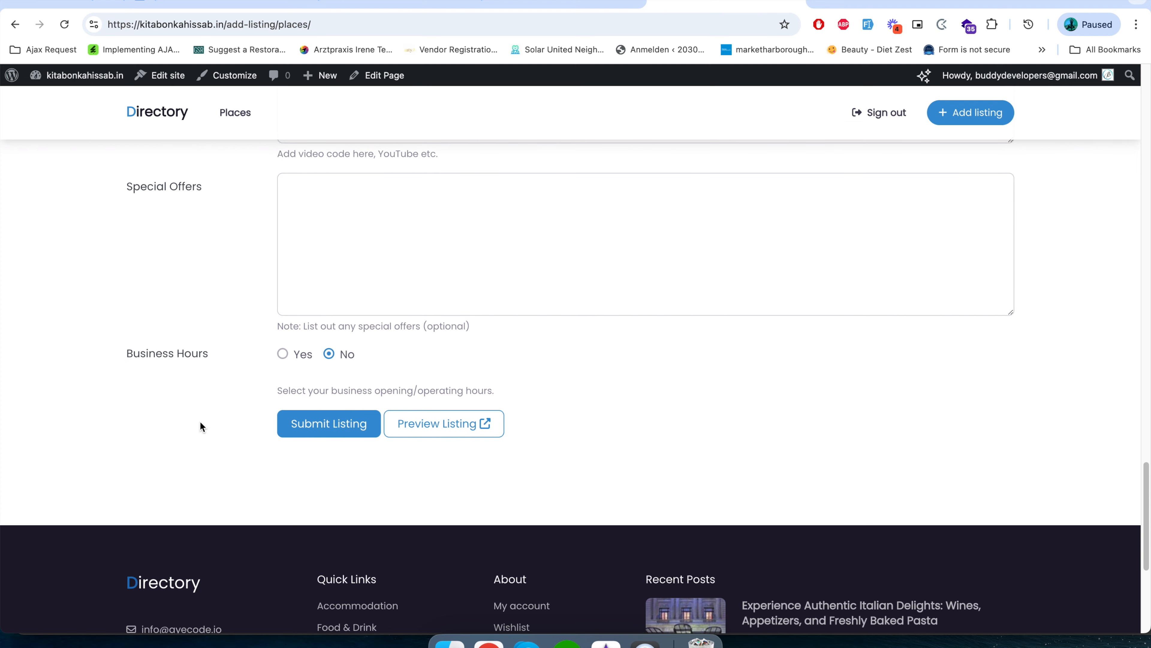
scroll(200, 421, up, 15)
scroll(5, 402, up, 10)
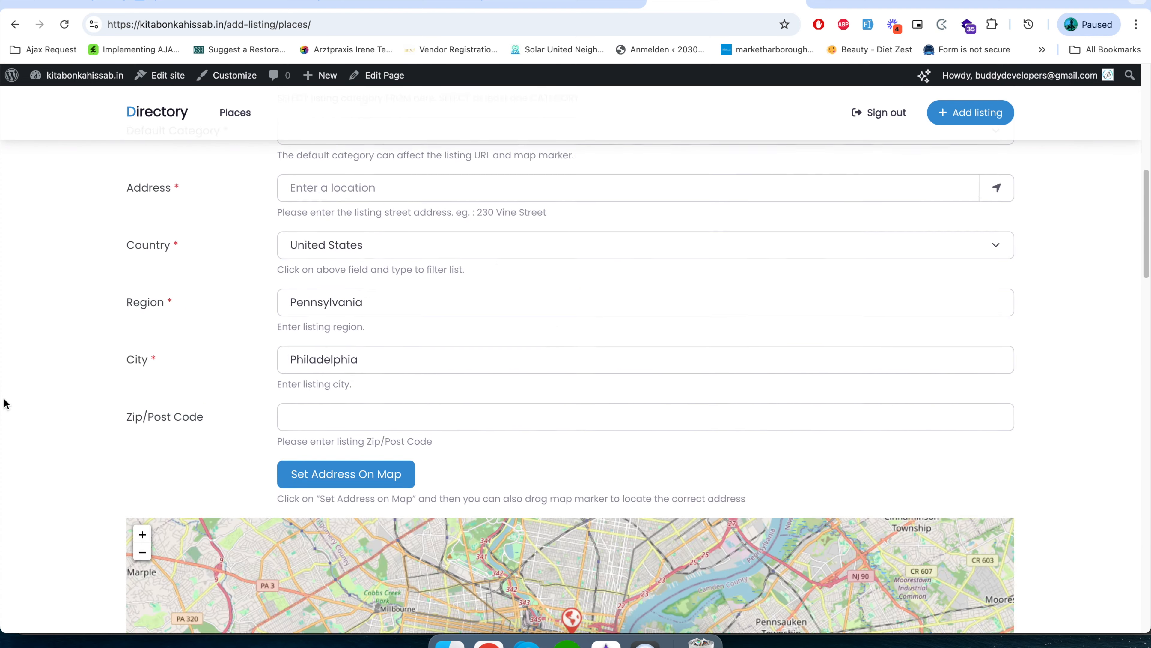
click(299, 267)
click(324, 301)
Check the Date of birth field below Business Hours in the add-listing form and view its date picker.
scroll(94, 468, down, 1)
scroll(95, 470, down, 20)
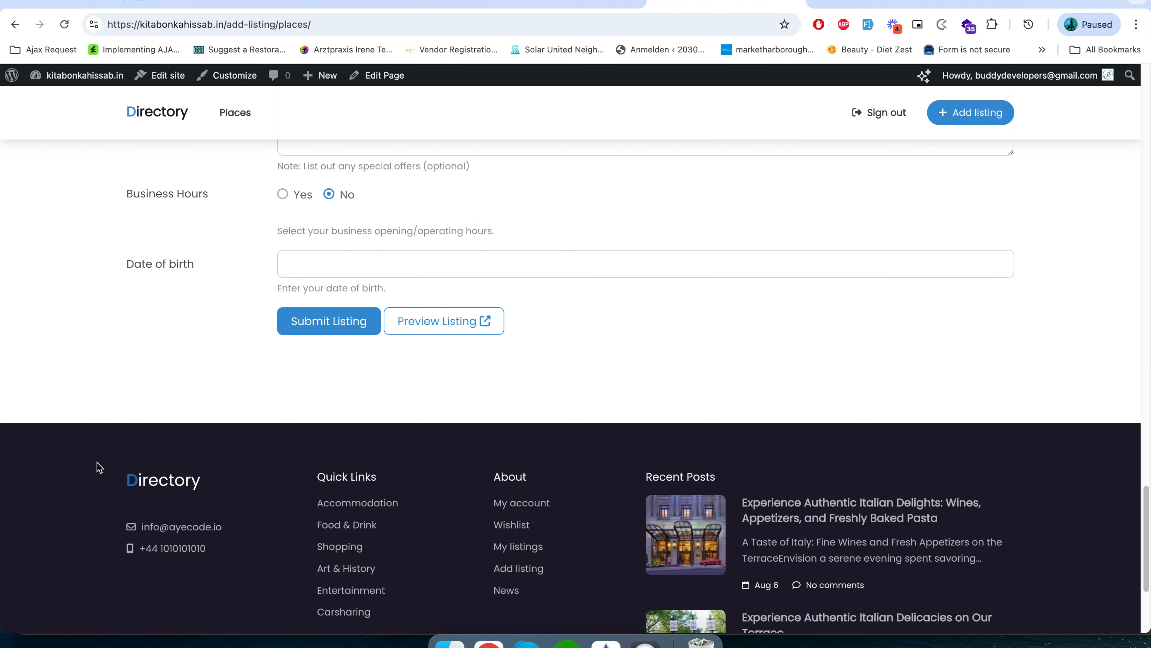
click(341, 260)
click(161, 321)
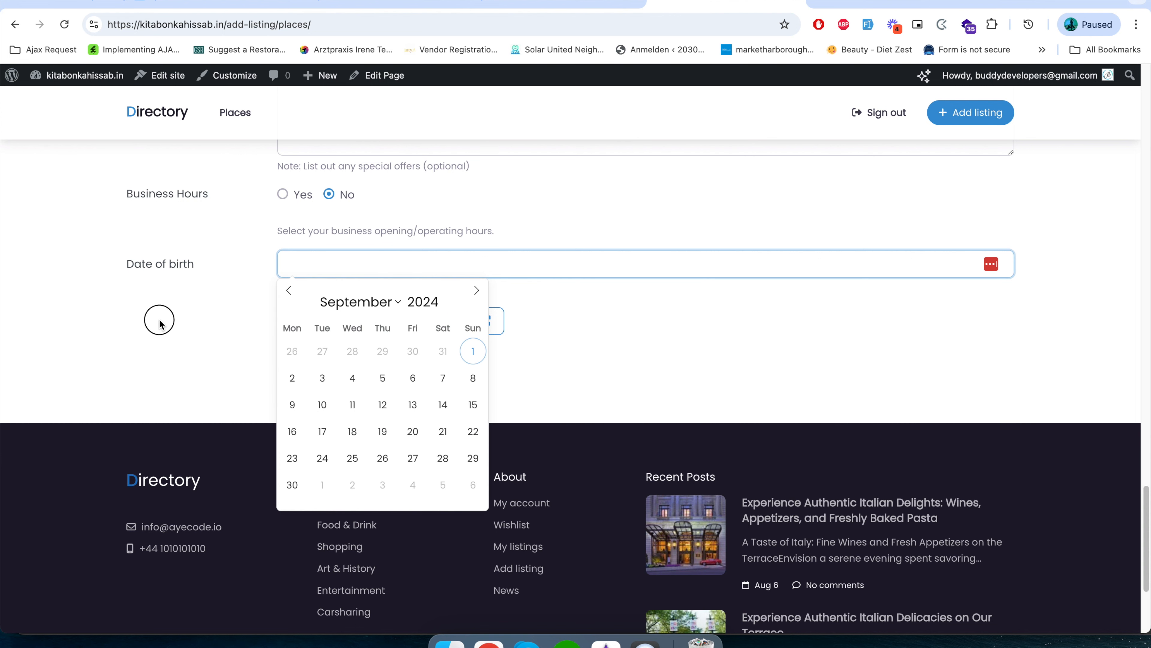
Delete the Date of birth field from the Add listing form in the place settings and confirm the deletion.
click(408, 2)
scroll(338, 443, up, 3)
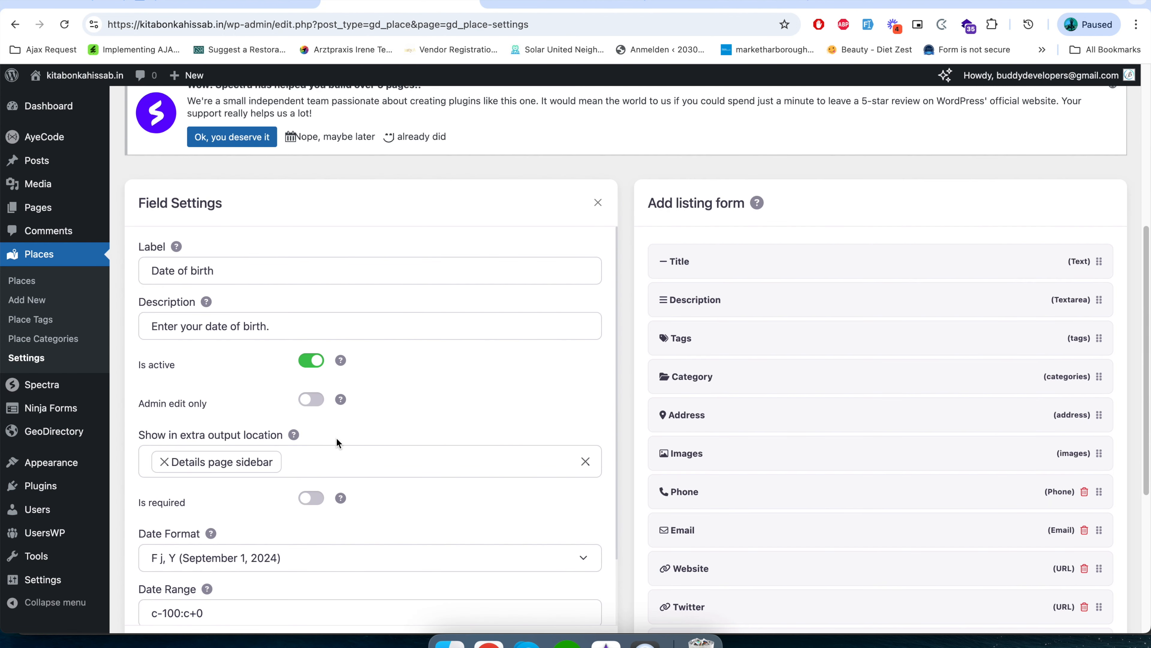
click(597, 205)
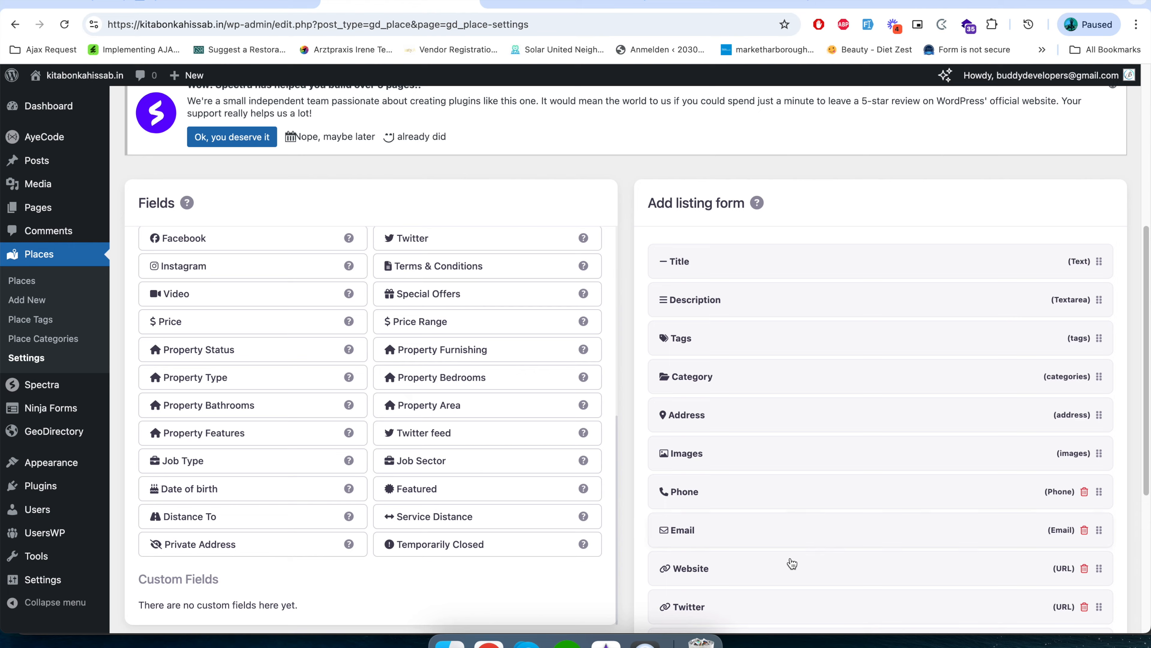
scroll(789, 563, down, 3)
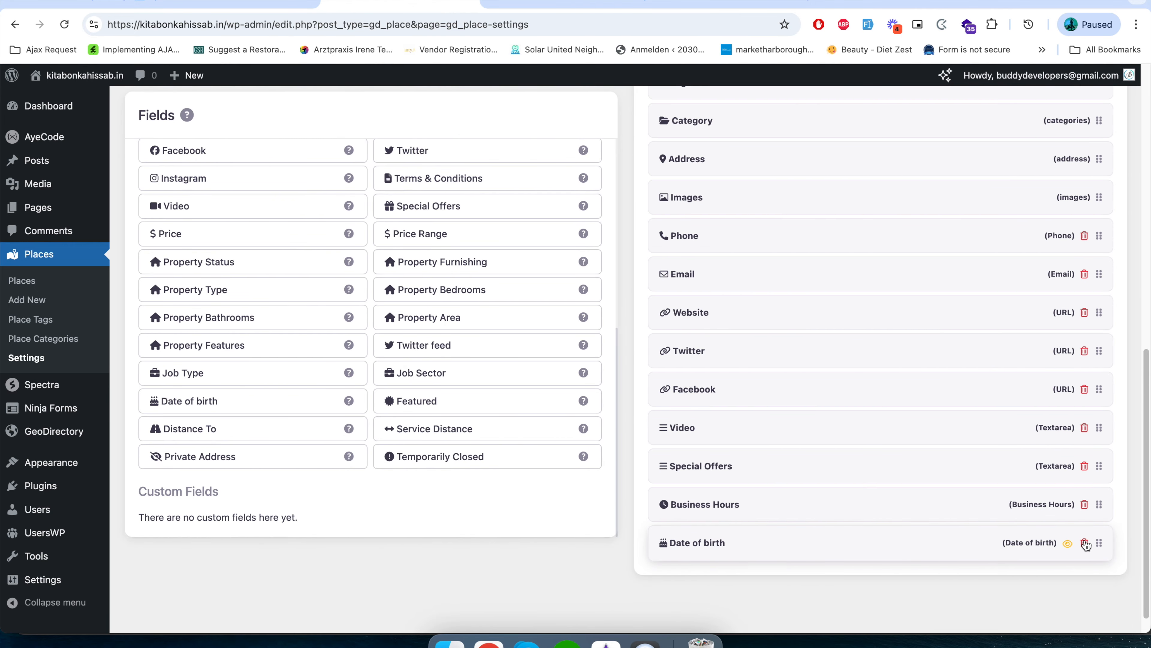
click(1086, 545)
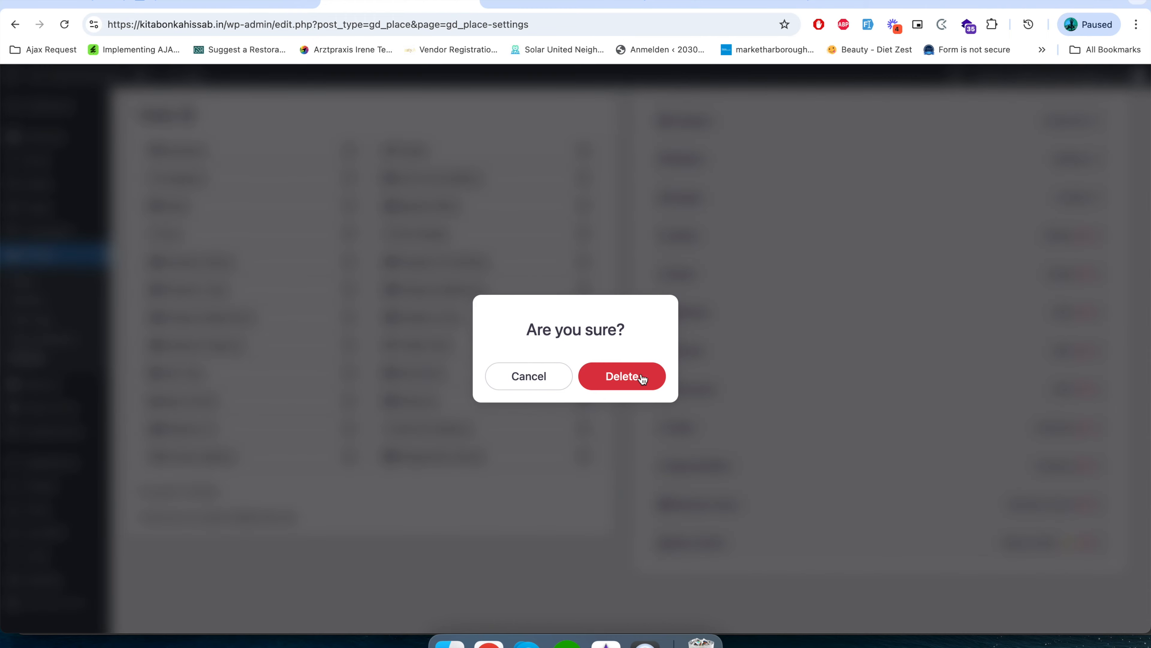
click(645, 380)
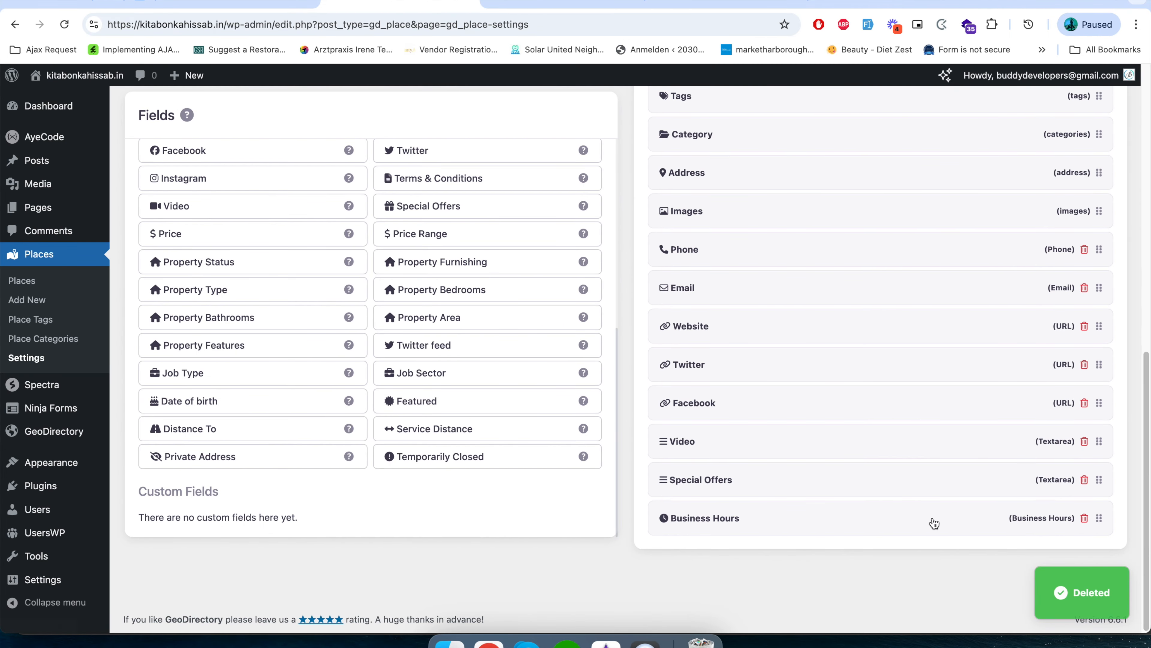
View the place Sorting settings and show the sort options on the front-end Places page.
scroll(496, 401, up, 10)
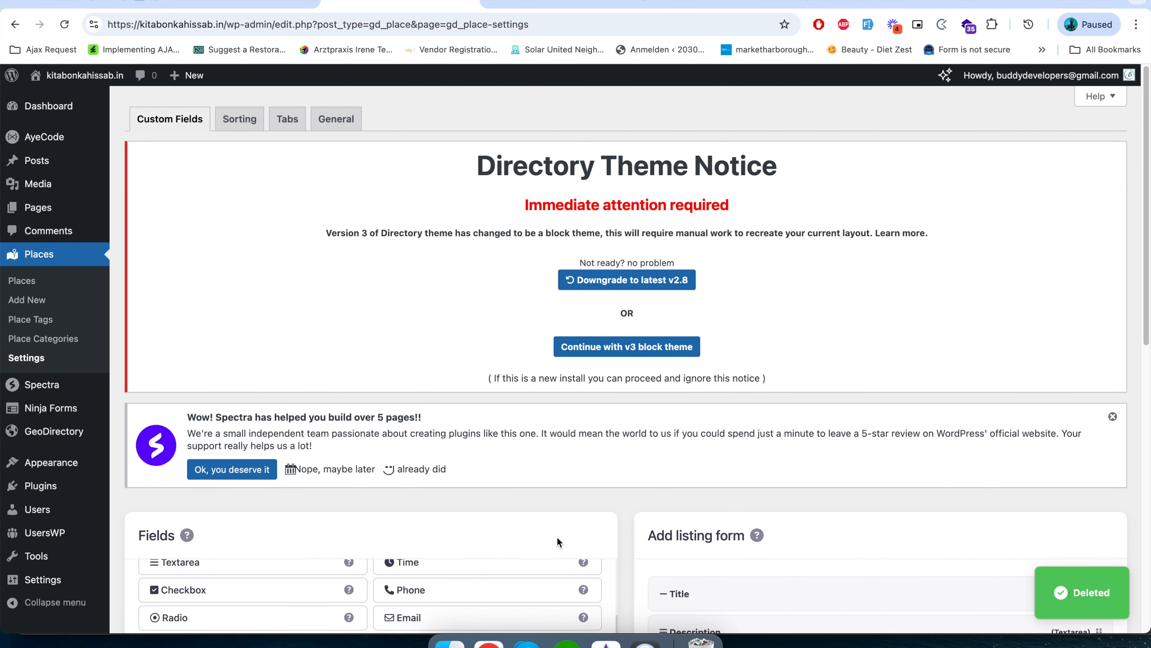
click(231, 129)
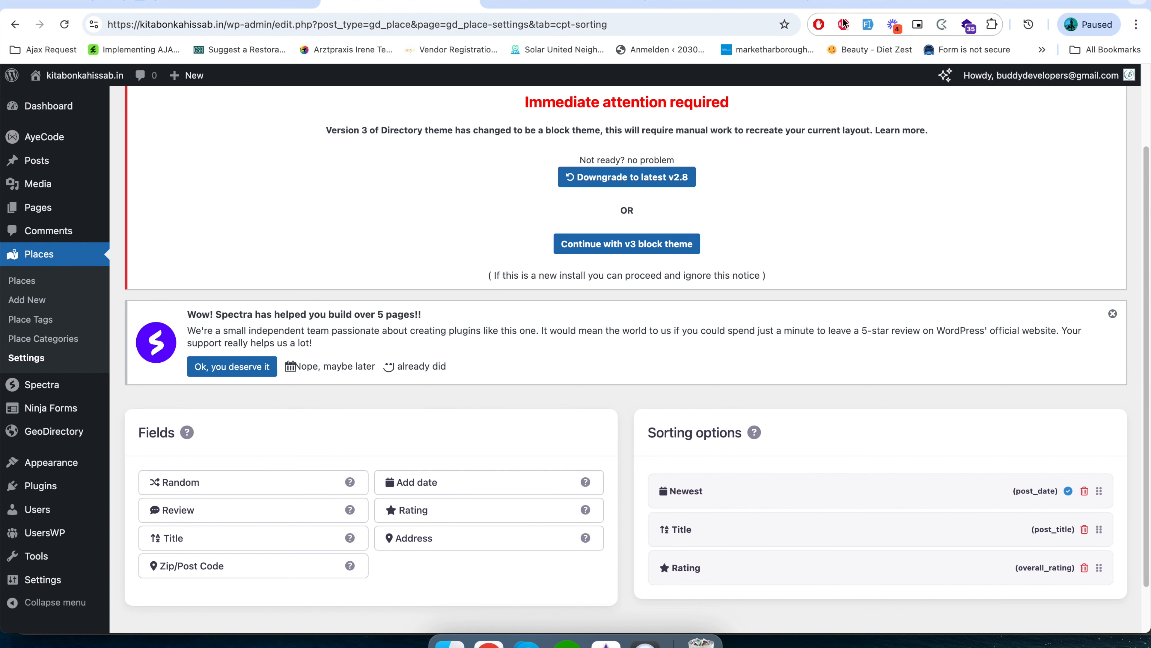
click(721, 4)
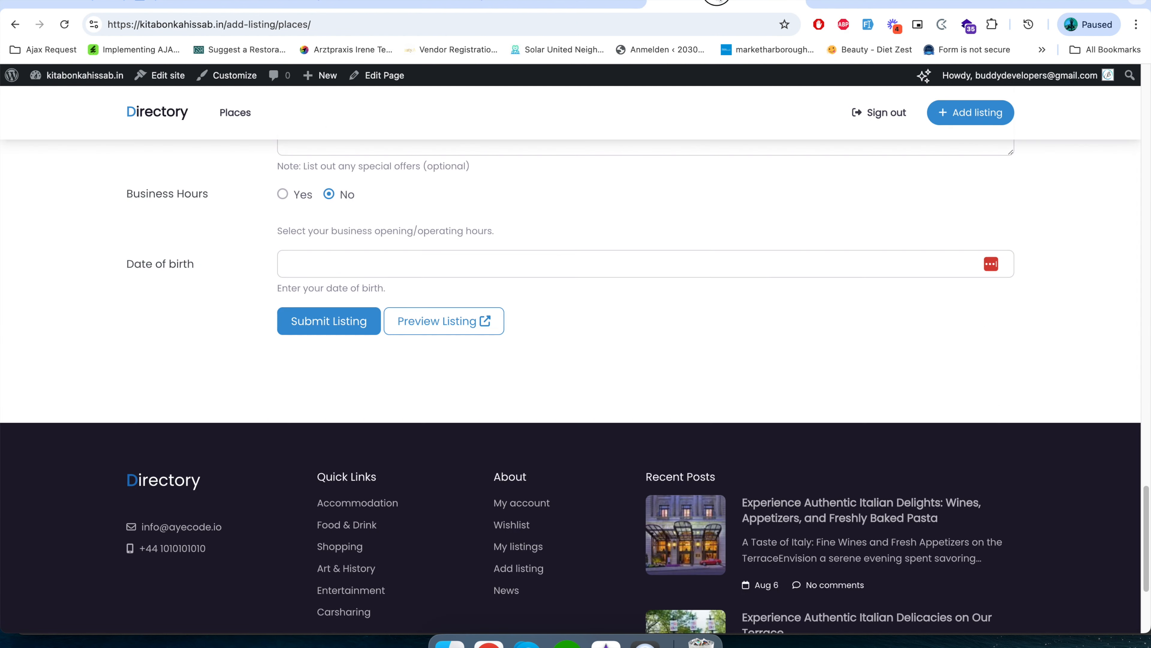
click(530, 4)
click(700, 5)
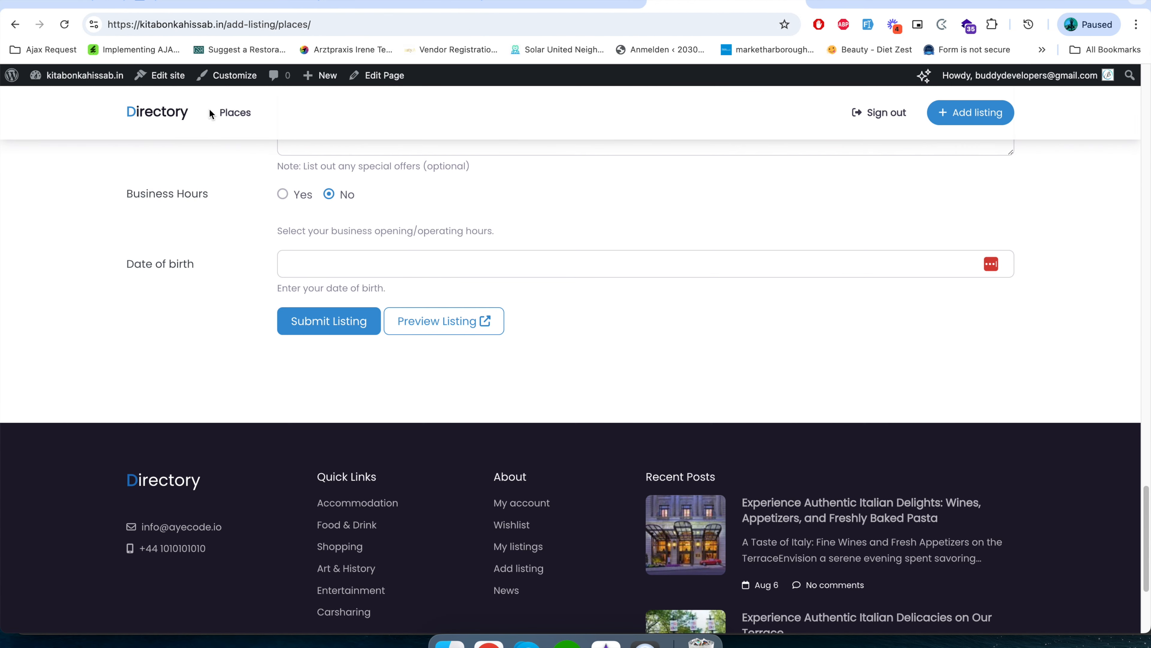
click(228, 110)
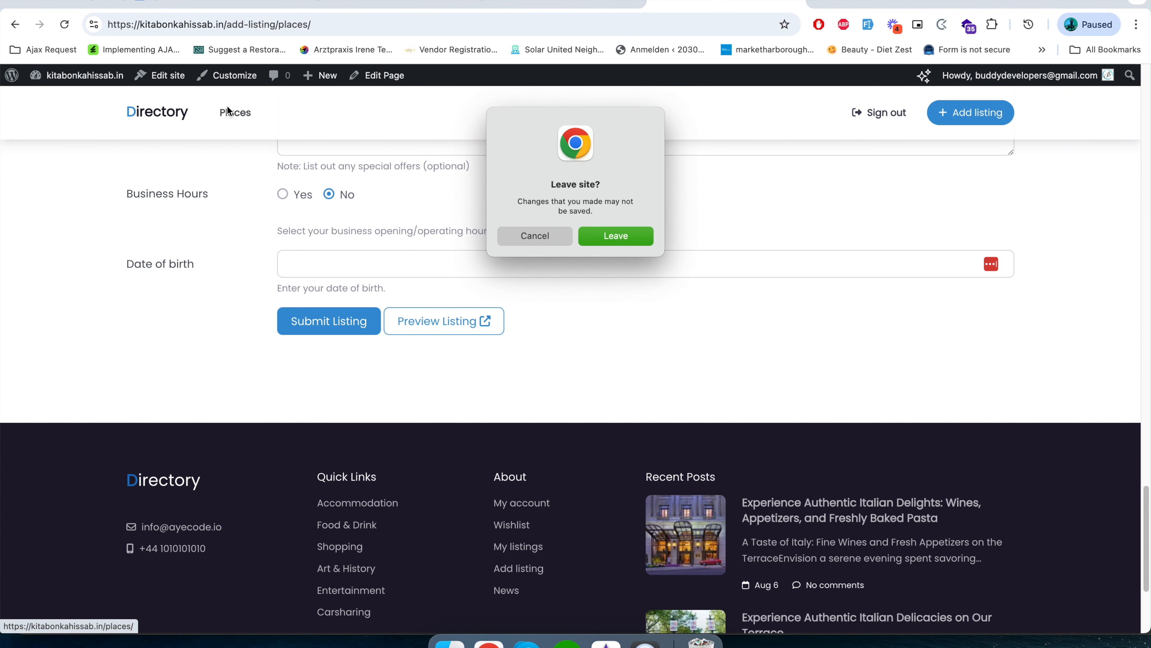
click(624, 237)
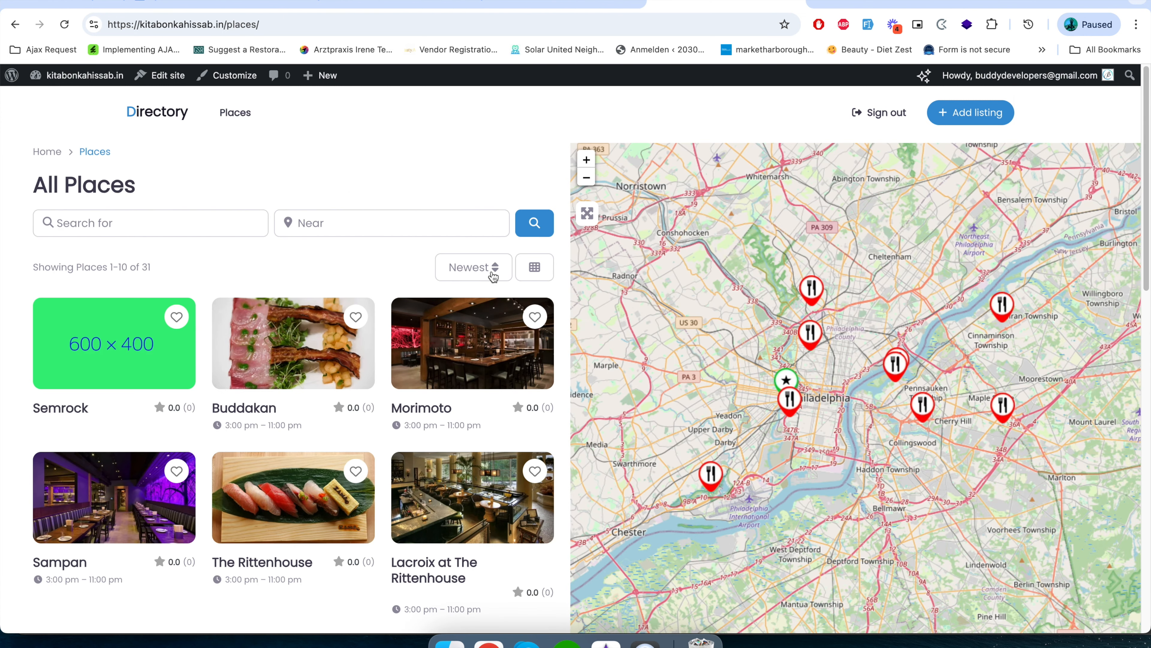
click(494, 269)
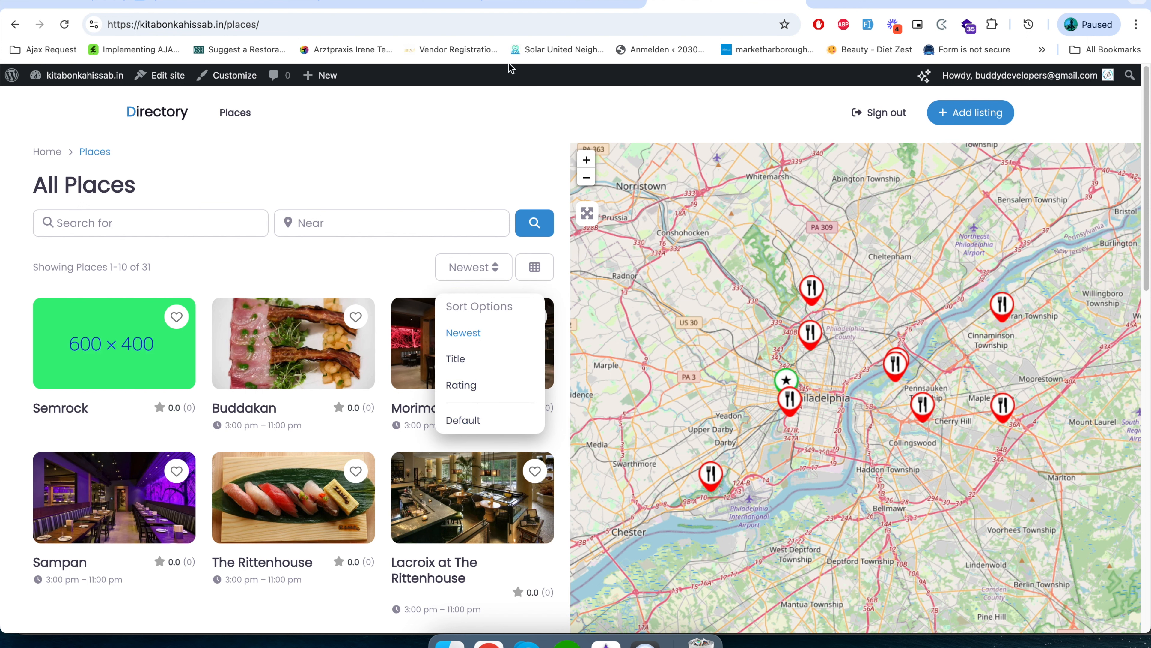
Compare the available sorting fields in the place settings with the sort options on the Places page.
click(388, 4)
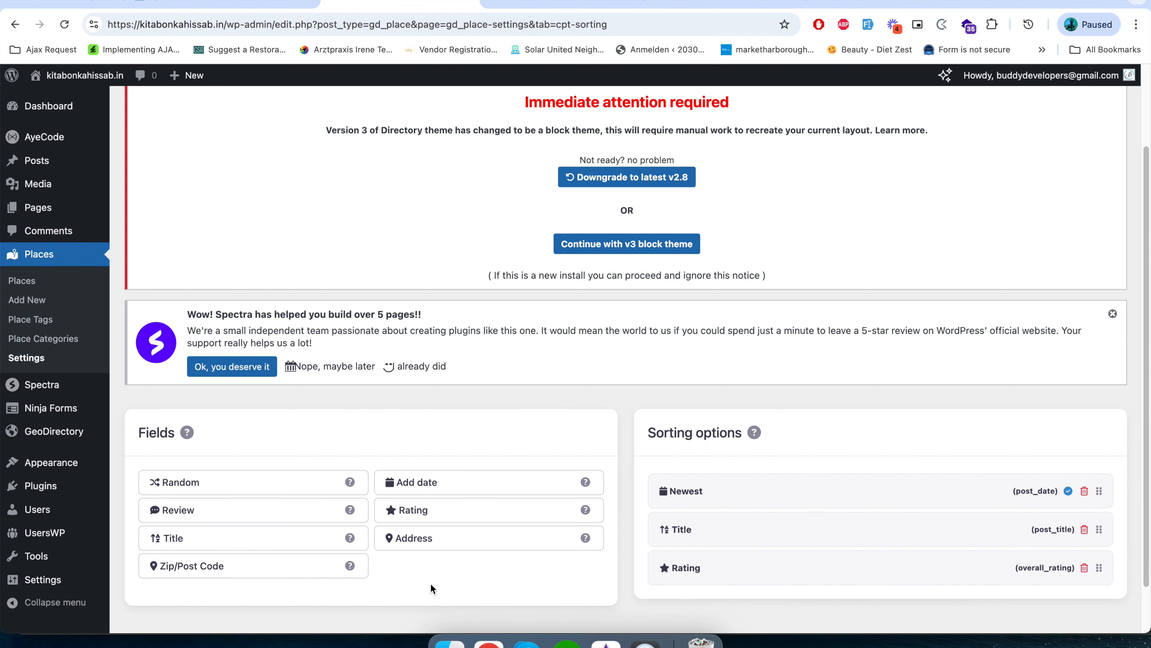
scroll(431, 583, down, 2)
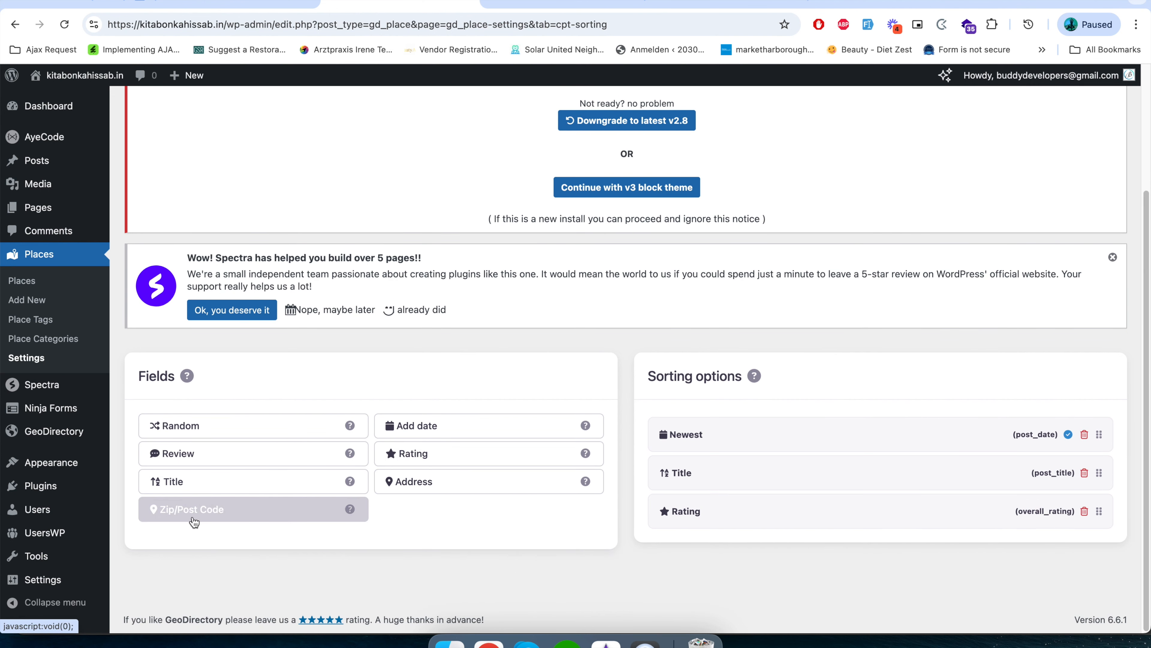
click(692, 5)
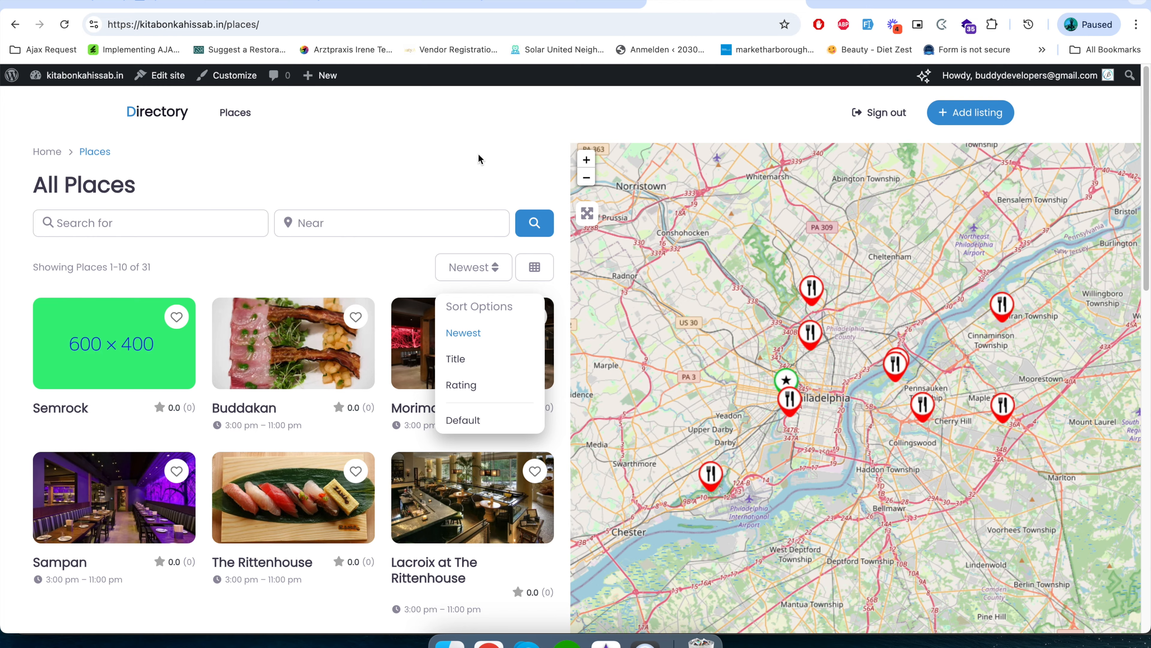
click(392, 6)
Open the place Tabs settings and review the standard fields, predefined fields and place tabs.
scroll(447, 339, up, 5)
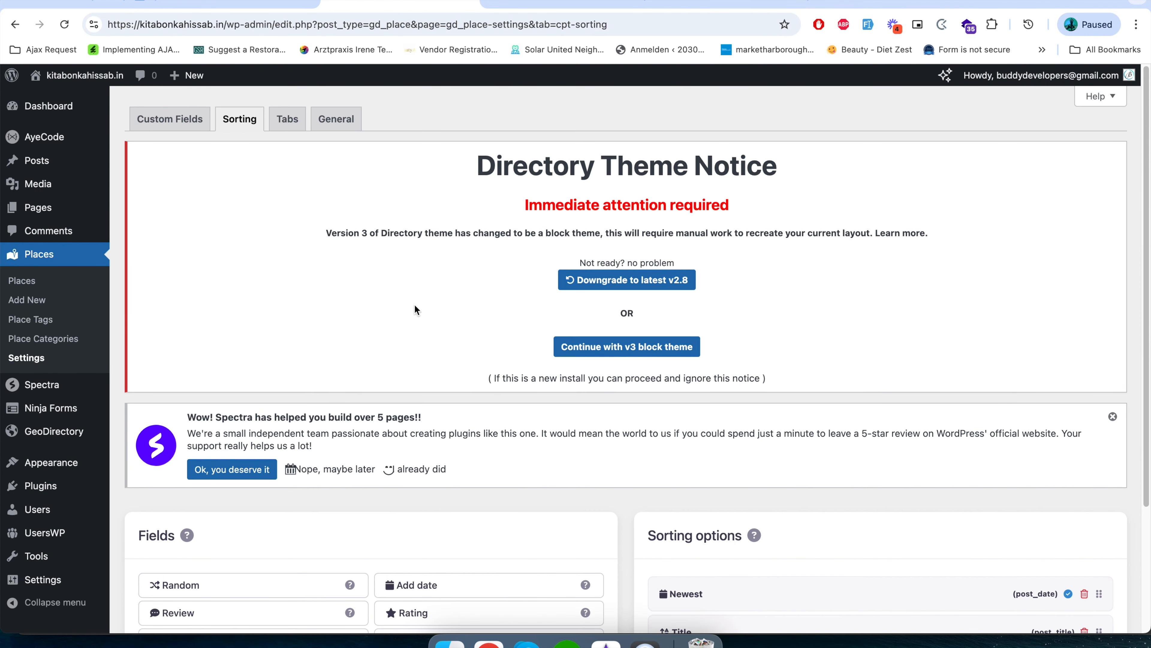
click(290, 120)
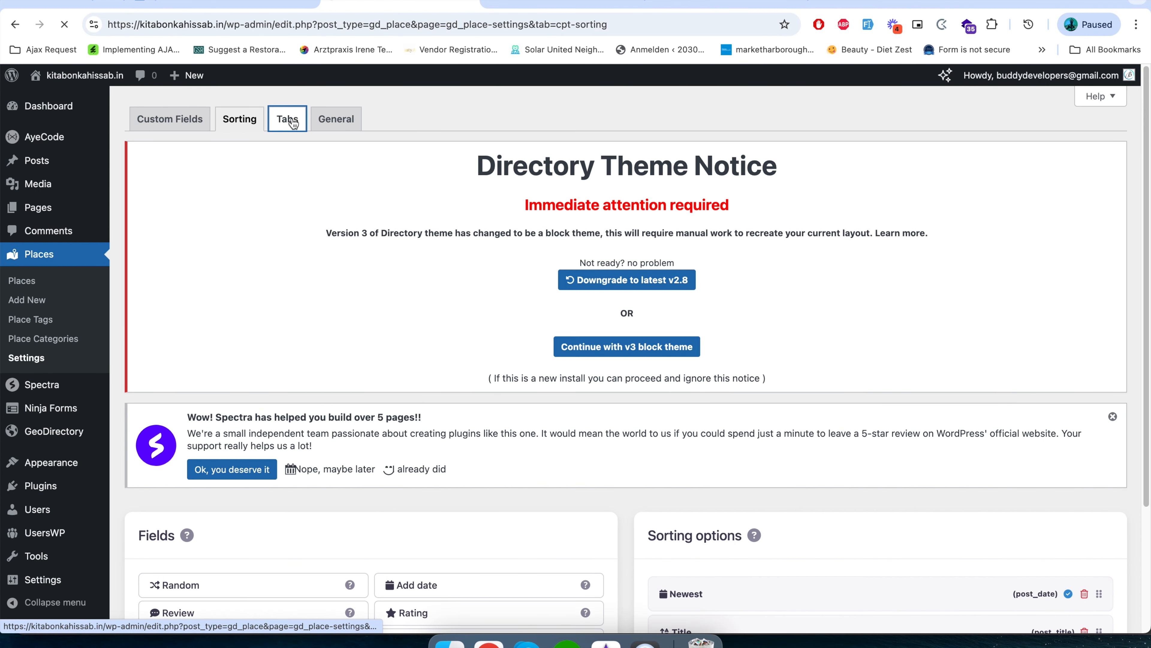
scroll(424, 386, down, 8)
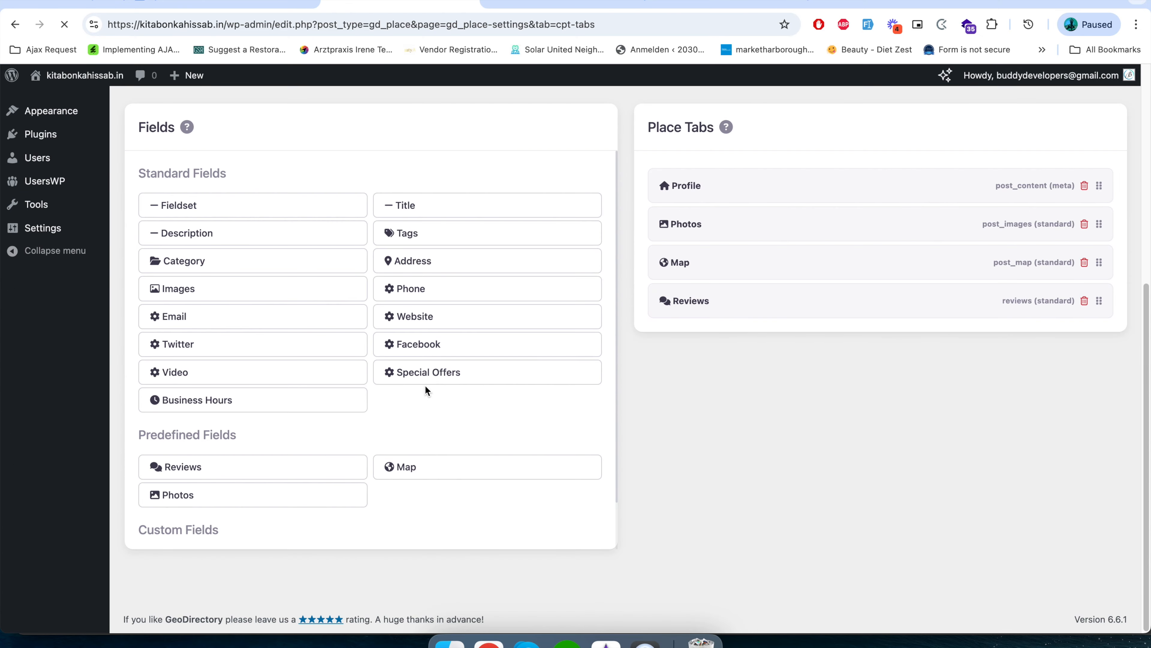
click(319, 315)
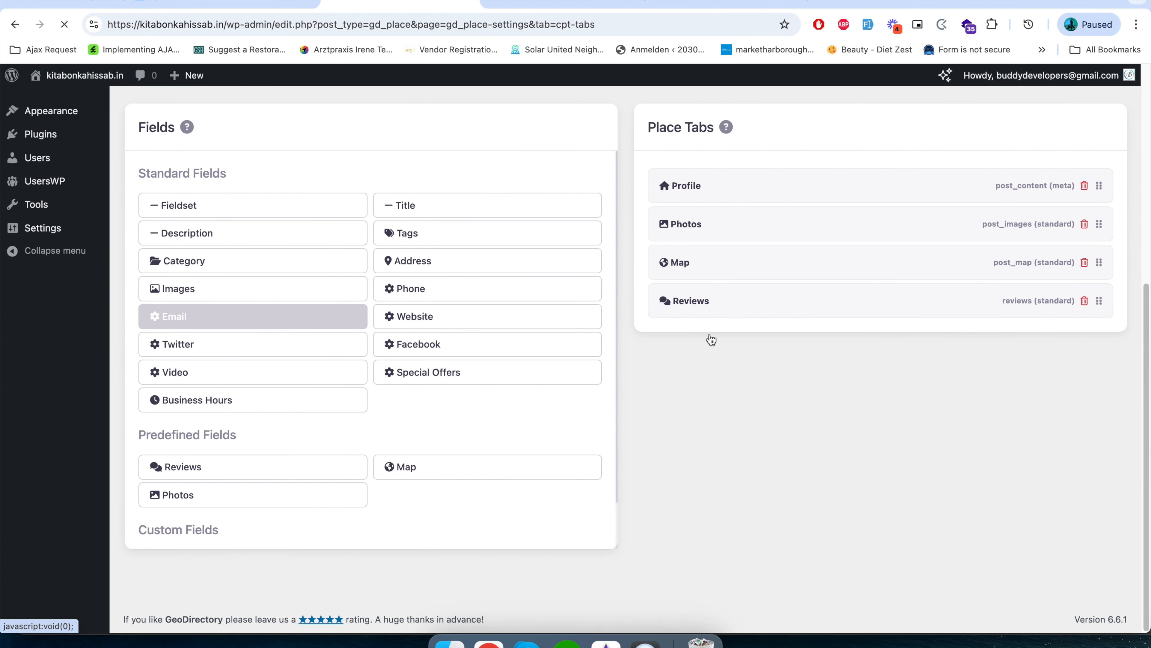
Open the Semrock listing and compare its Profile, Photos, Map and Reviews sections with the place tabs in the settings.
click(674, 2)
click(156, 350)
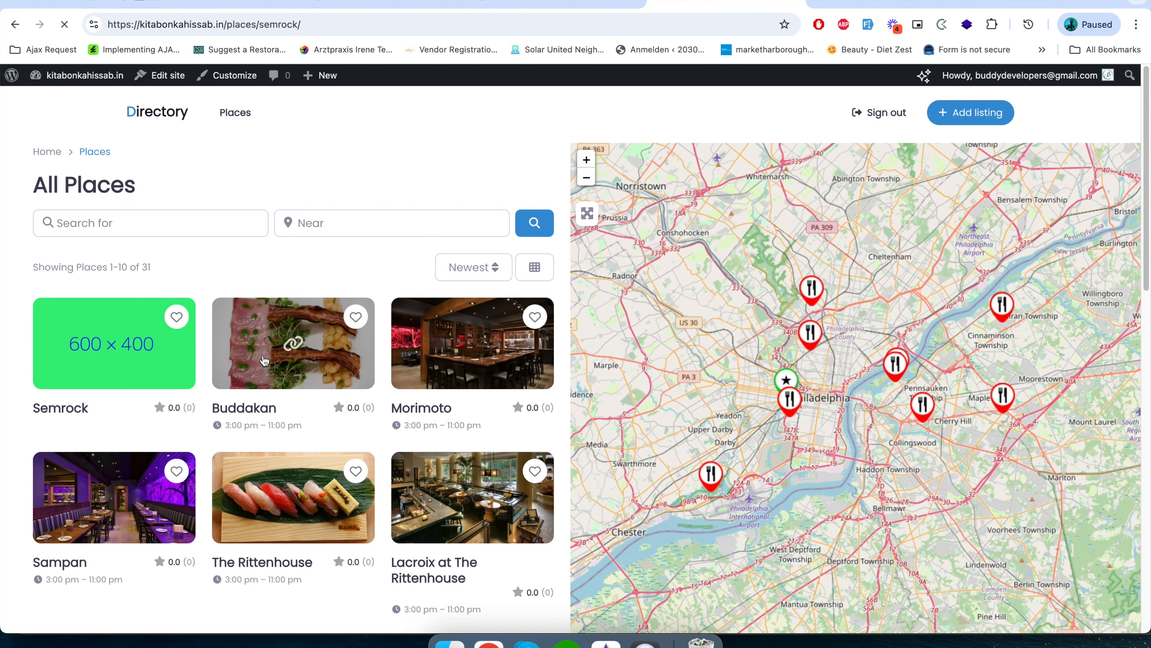
scroll(265, 361, down, 10)
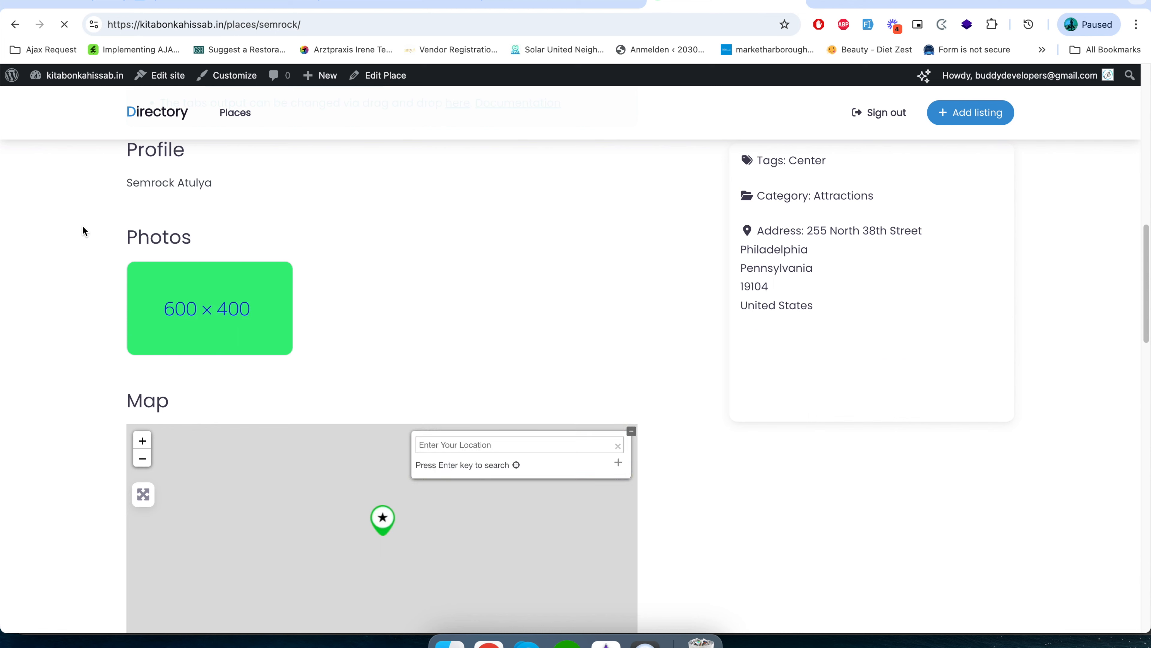
scroll(142, 200, up, 2)
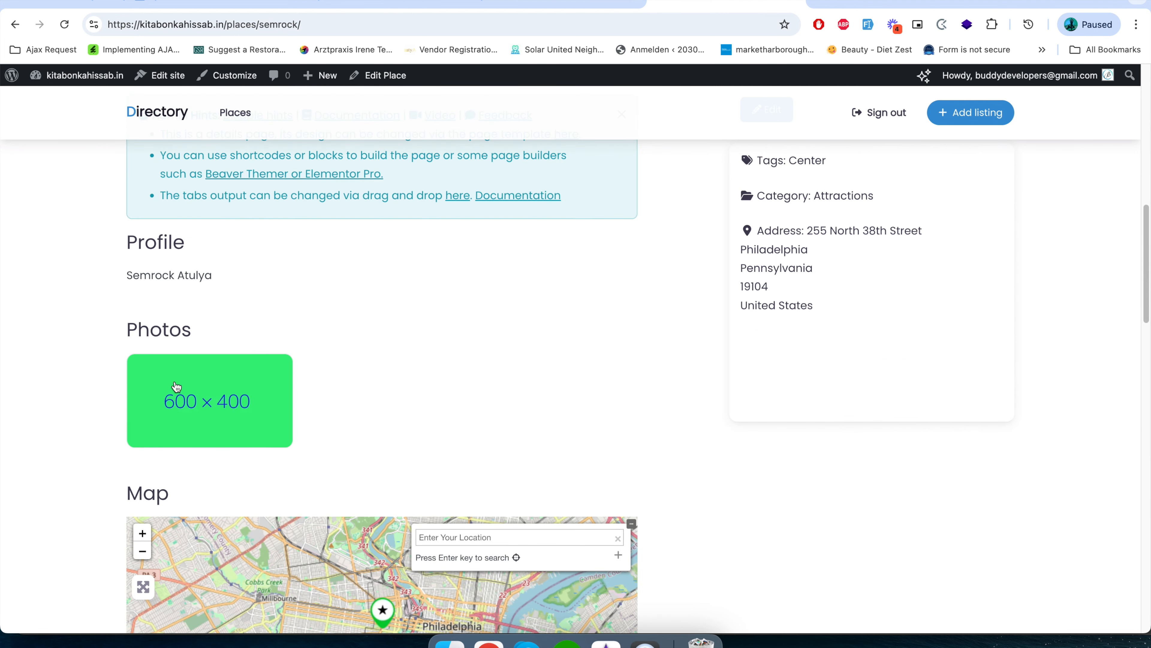
click(389, 6)
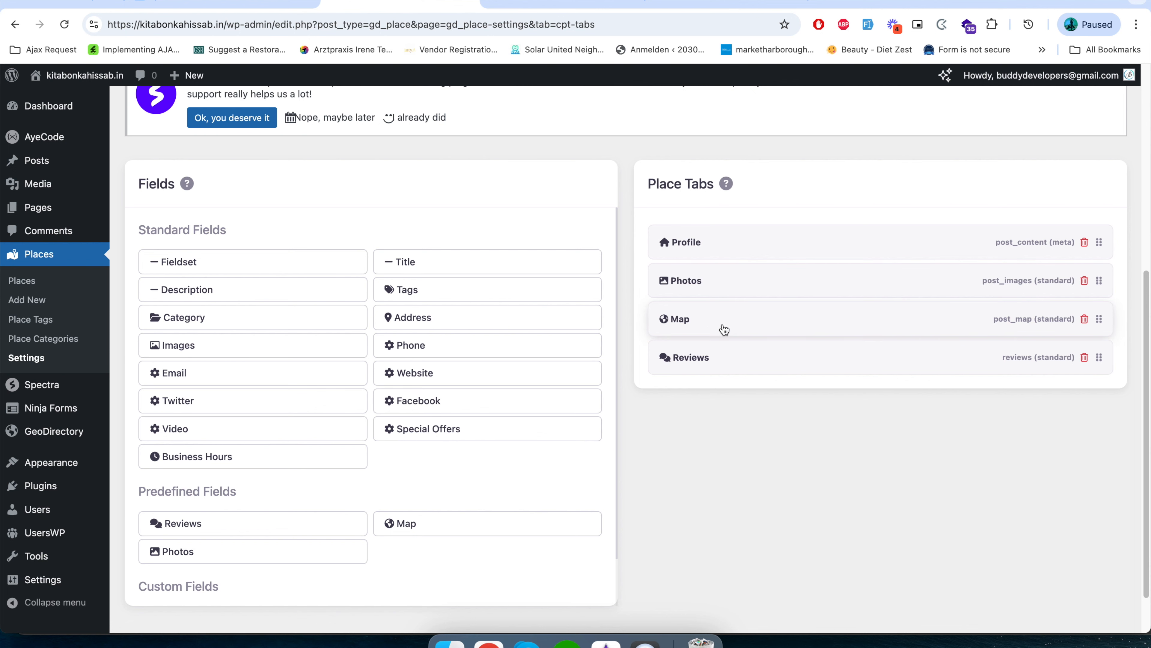
click(697, 5)
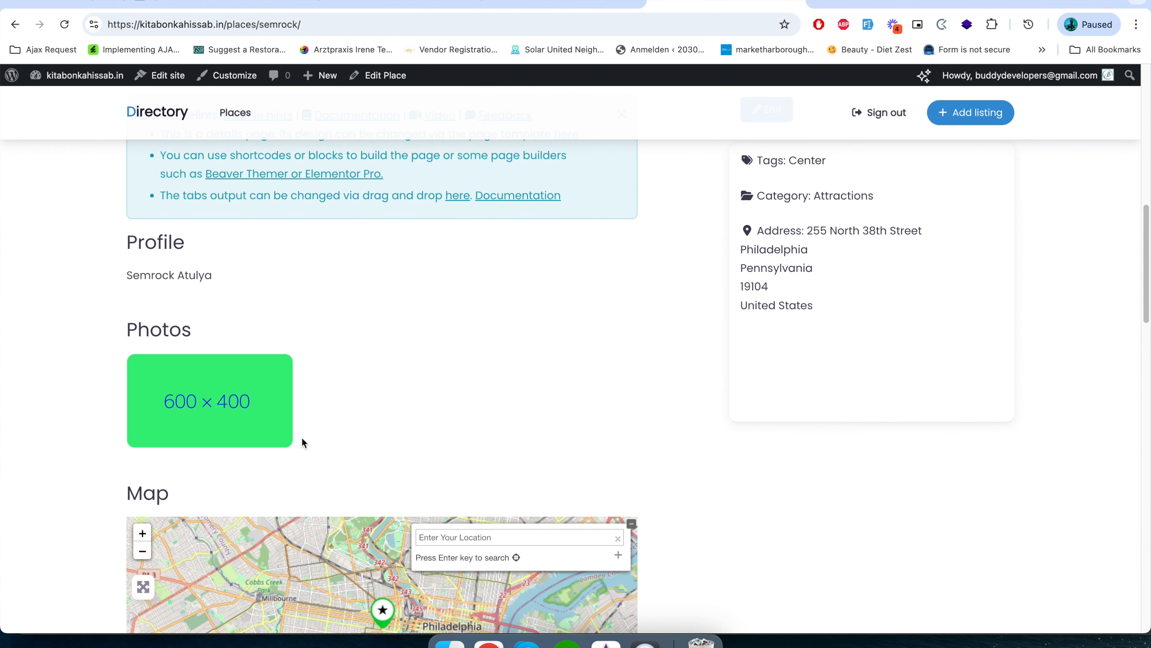
scroll(302, 444, down, 5)
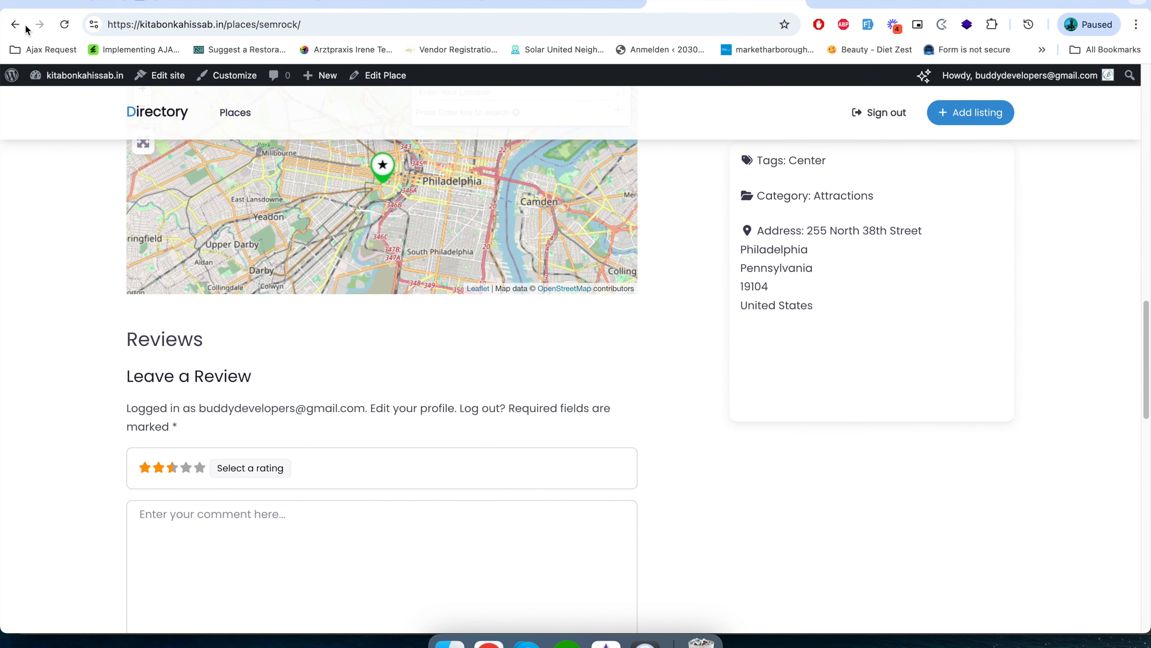
Go back to all places, view the Buddakan listing, and return to the place Tabs settings.
click(18, 34)
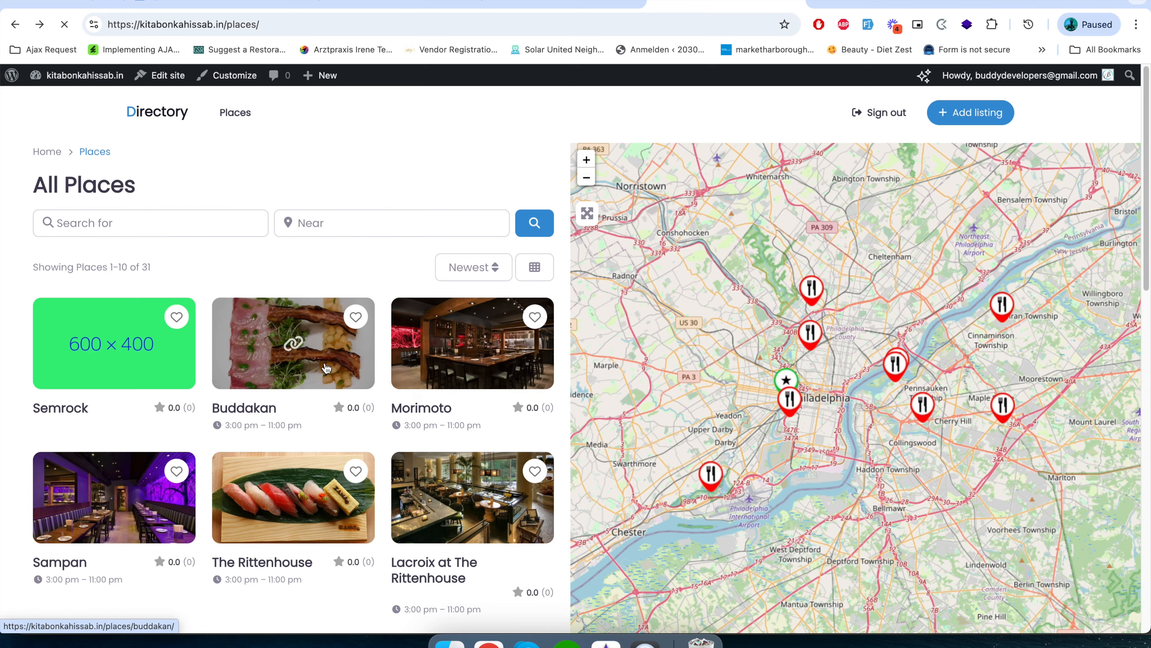
click(327, 368)
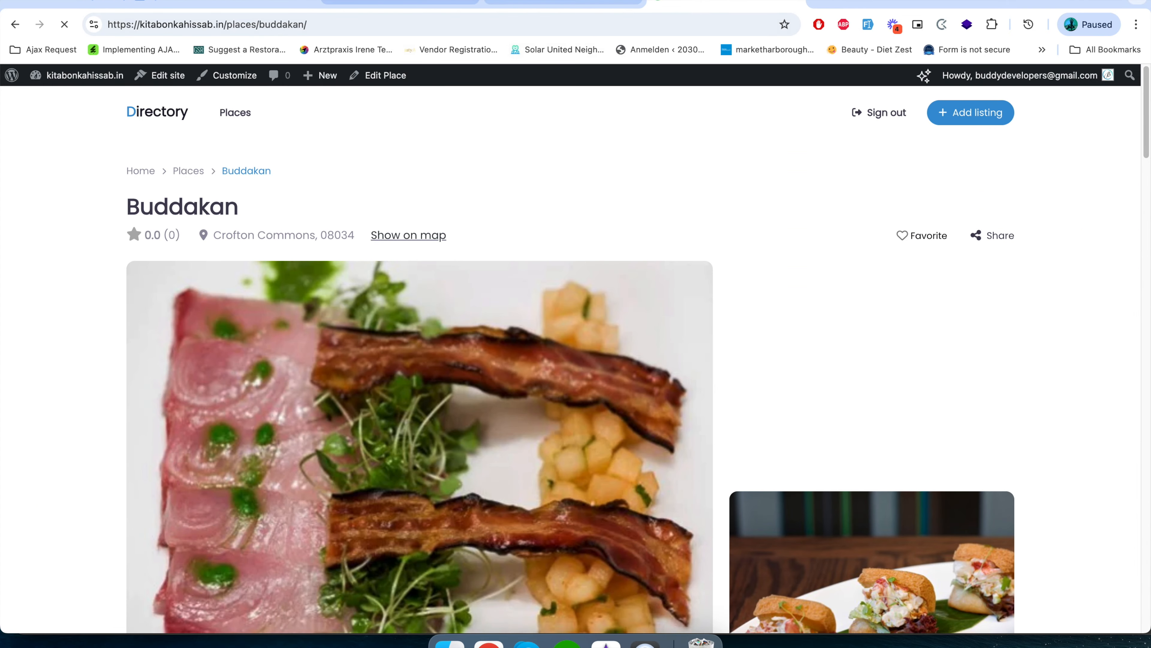
click(446, 2)
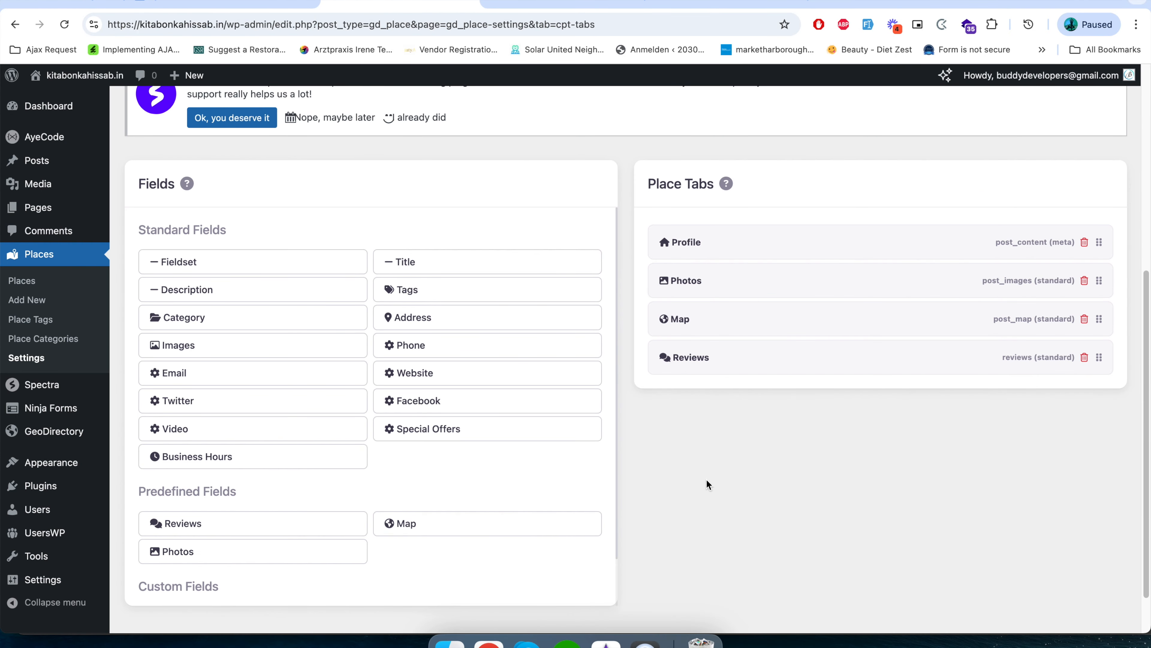
Open the General settings of the Places post type.
scroll(647, 621, up, 8)
click(346, 119)
click(342, 112)
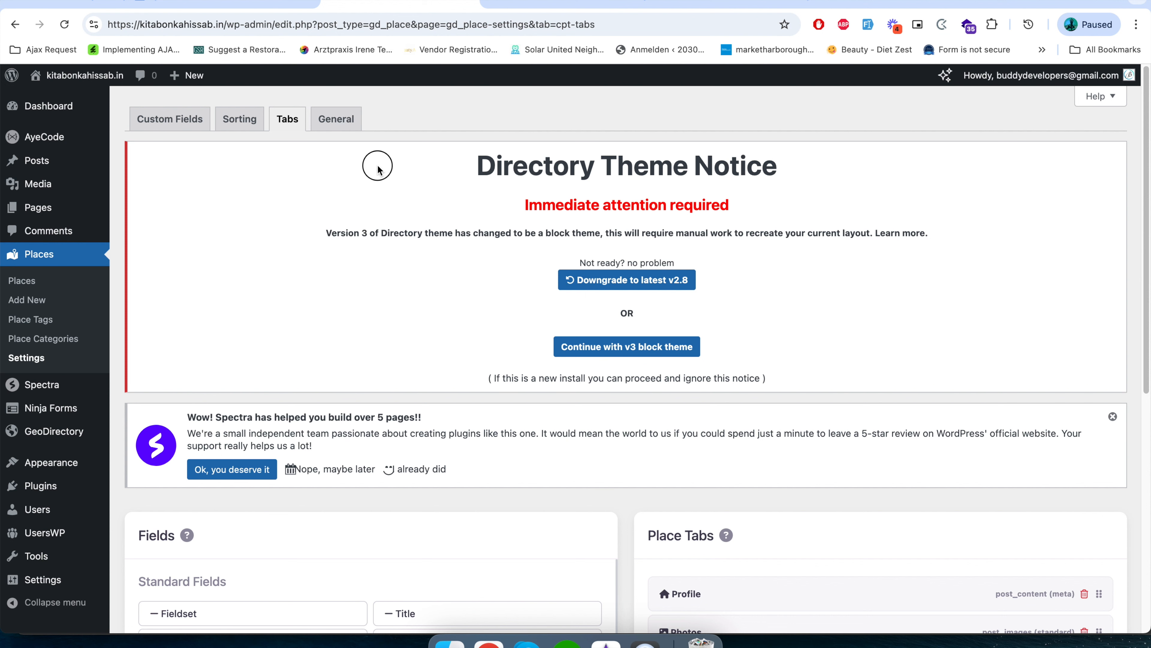
Open the General settings of the Places post type, show the advanced options and set the slug to business.
click(335, 117)
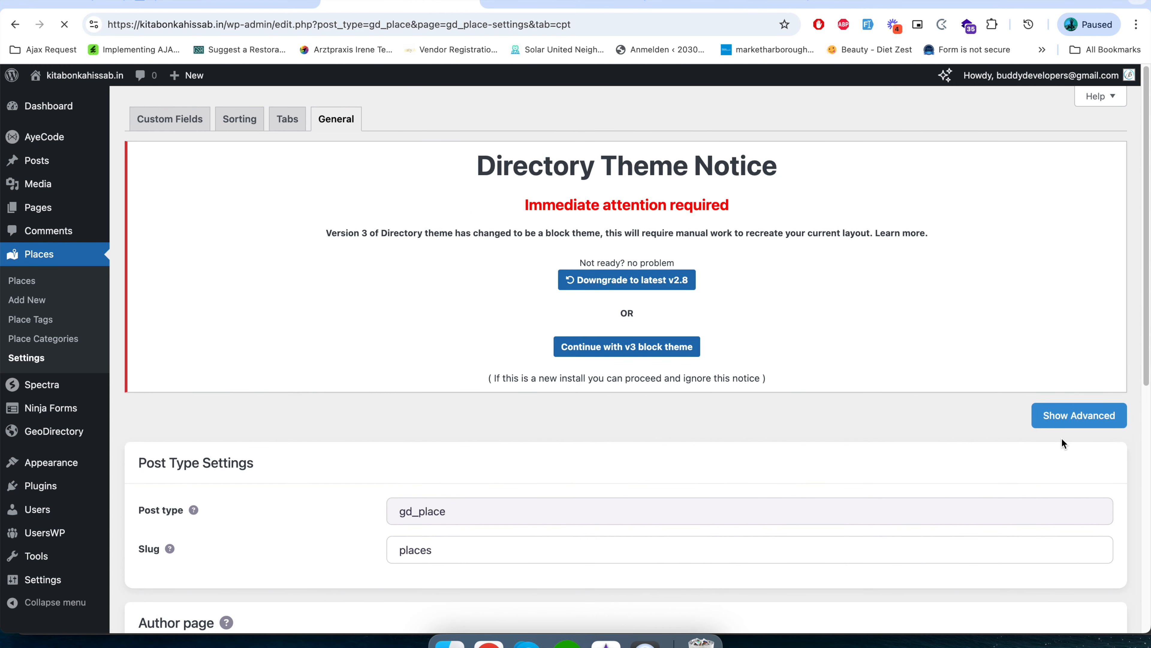
click(1071, 415)
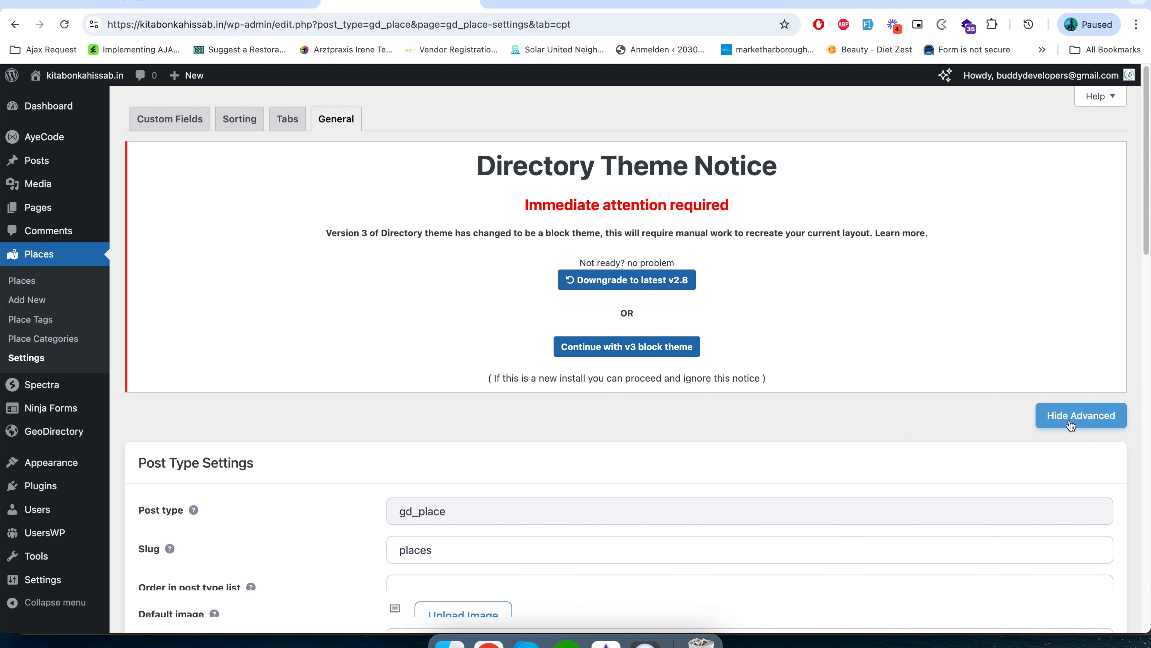
scroll(753, 529, down, 6)
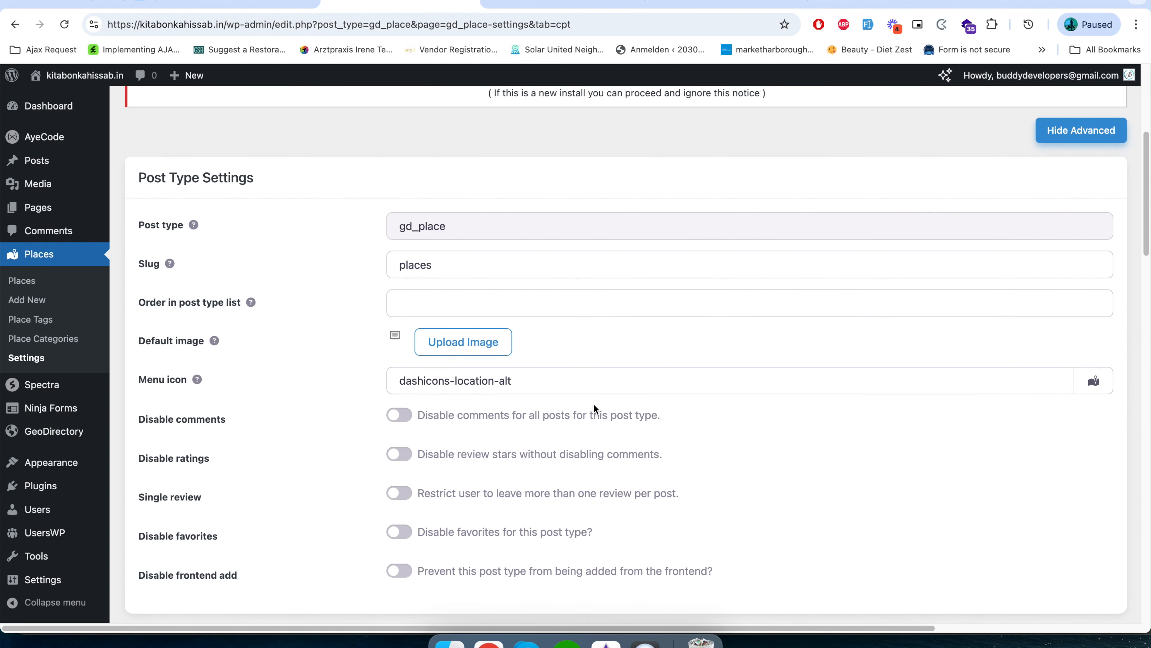
click(217, 272)
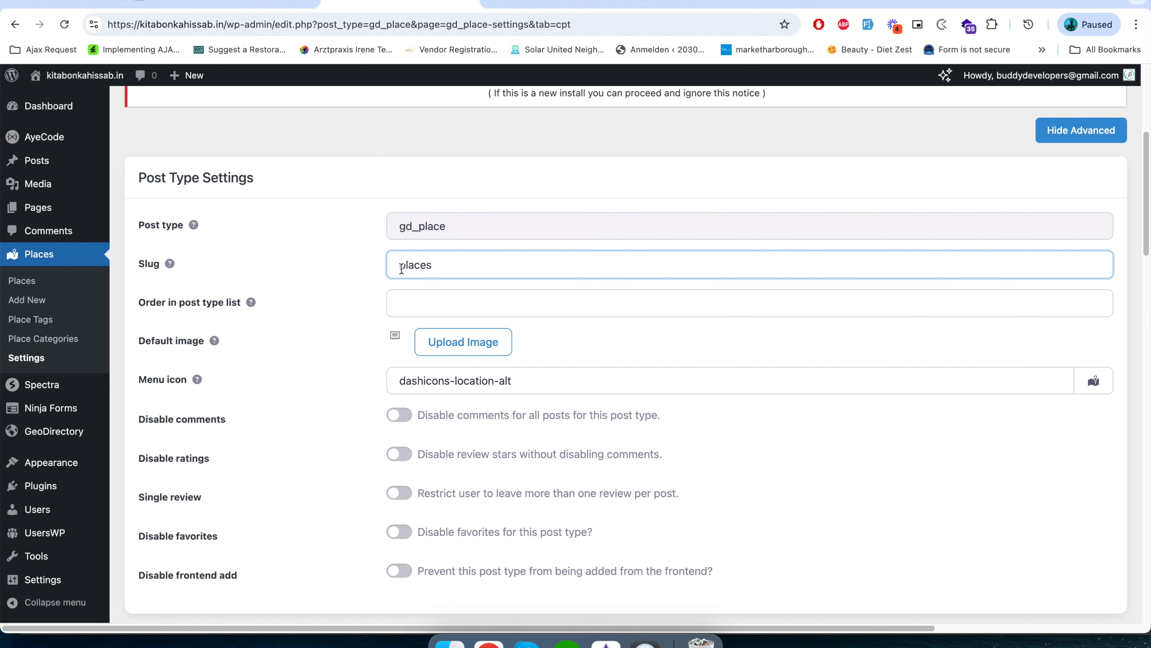
double_click(443, 267)
text(bus)
key(Tab)
Set both the Name and Singular name labels of the post type to Business.
scroll(299, 411, down, 2)
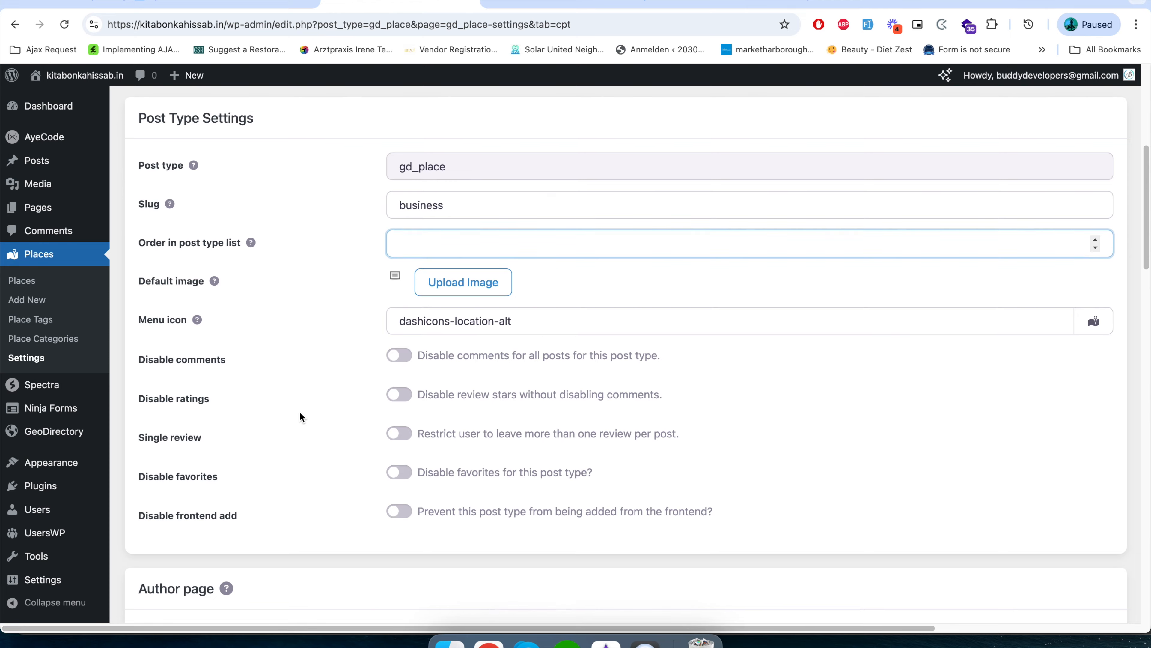
scroll(300, 412, down, 4)
scroll(299, 414, down, 6)
double_click(416, 353)
text(Business)
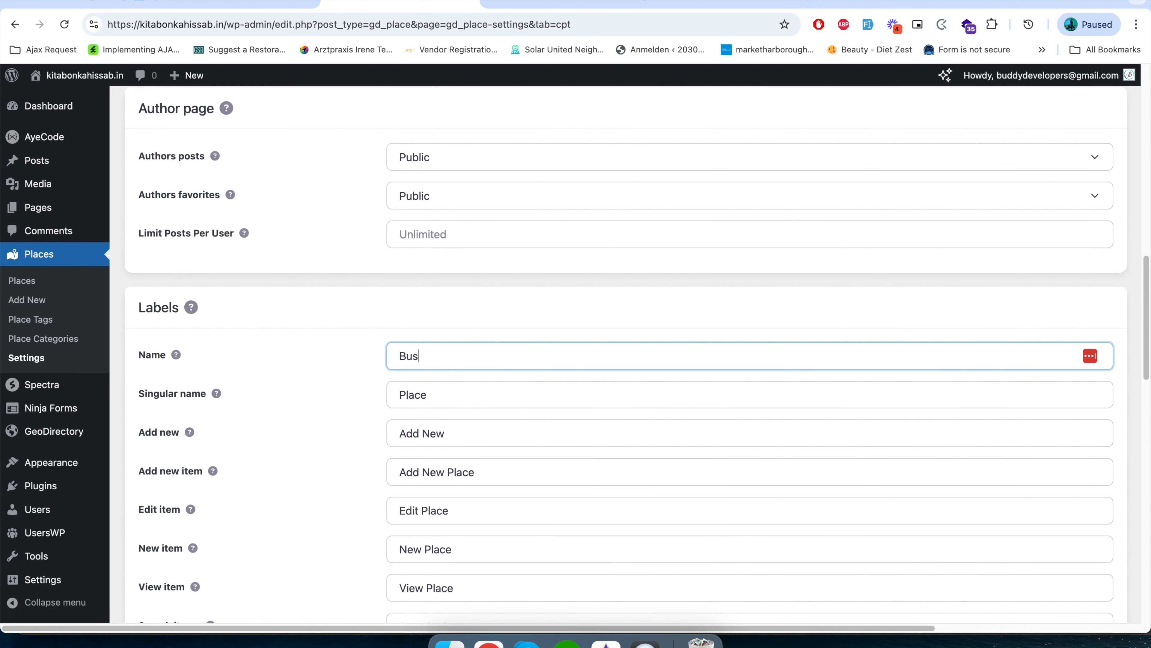
double_click(421, 357)
key(super+c)
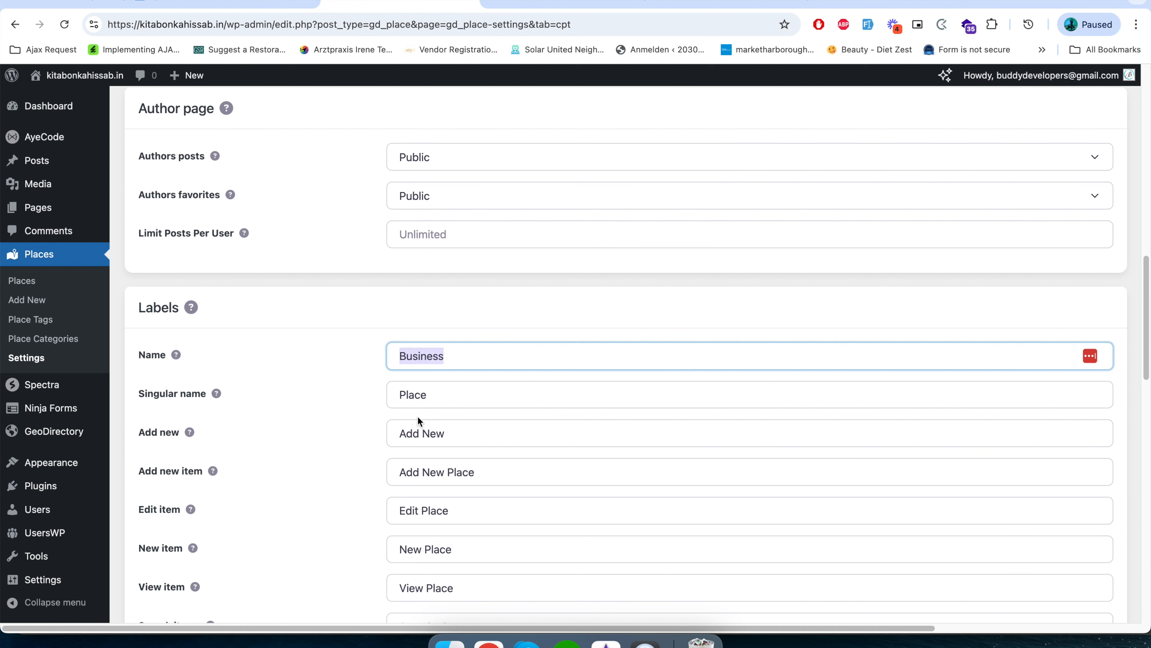
double_click(422, 396)
key(super+v)
Replace Place with Business in the Add new item, Edit item, New item and View item labels.
double_click(459, 470)
key(super+v)
double_click(435, 512)
key(super+v)
double_click(439, 547)
key(super+v)
double_click(439, 588)
key(super+v)
Reword the labels to Search Business, No Business Found and No Business Found In Trash.
scroll(438, 587, down, 5)
double_click(457, 368)
key(super+v)
scroll(428, 485, down, 7)
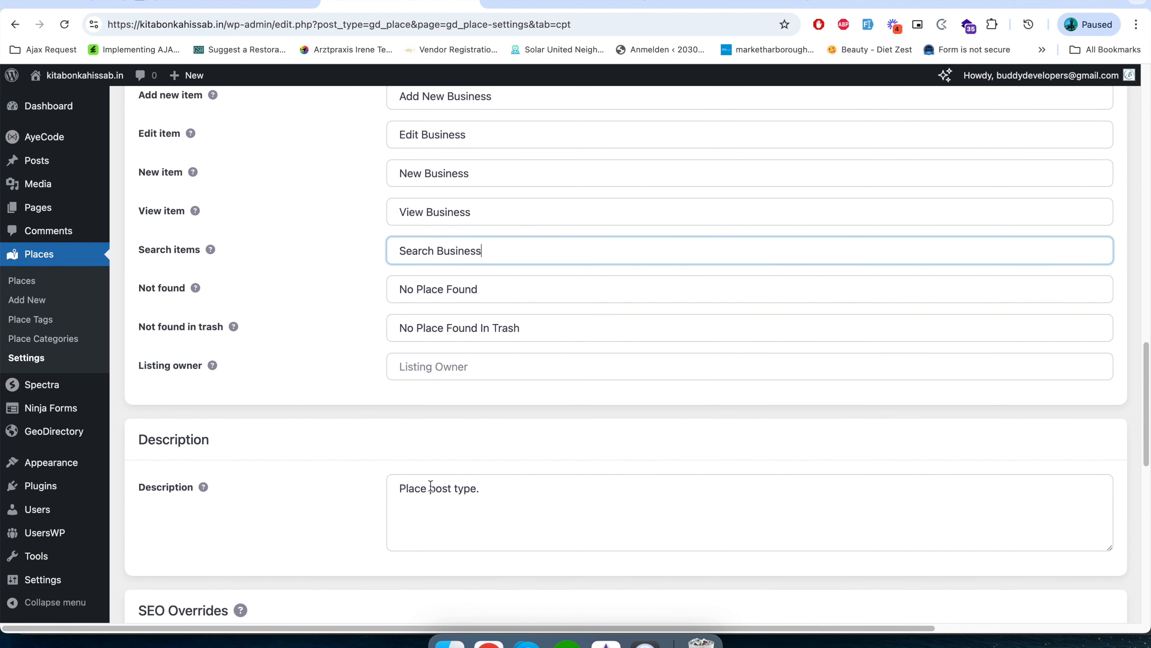
scroll(457, 440, up, 3)
double_click(429, 178)
key(super+v)
double_click(430, 213)
key(super+v)
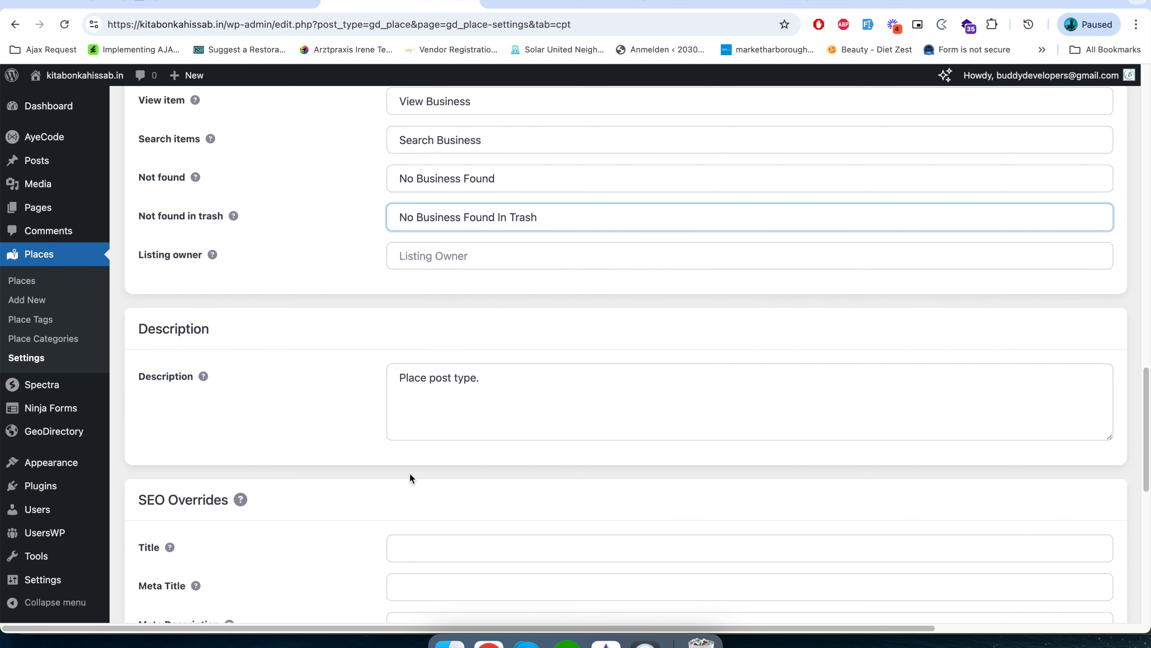
Change the post type description to "Business post type.".
scroll(410, 476, down, 2)
double_click(412, 281)
key(super+v)
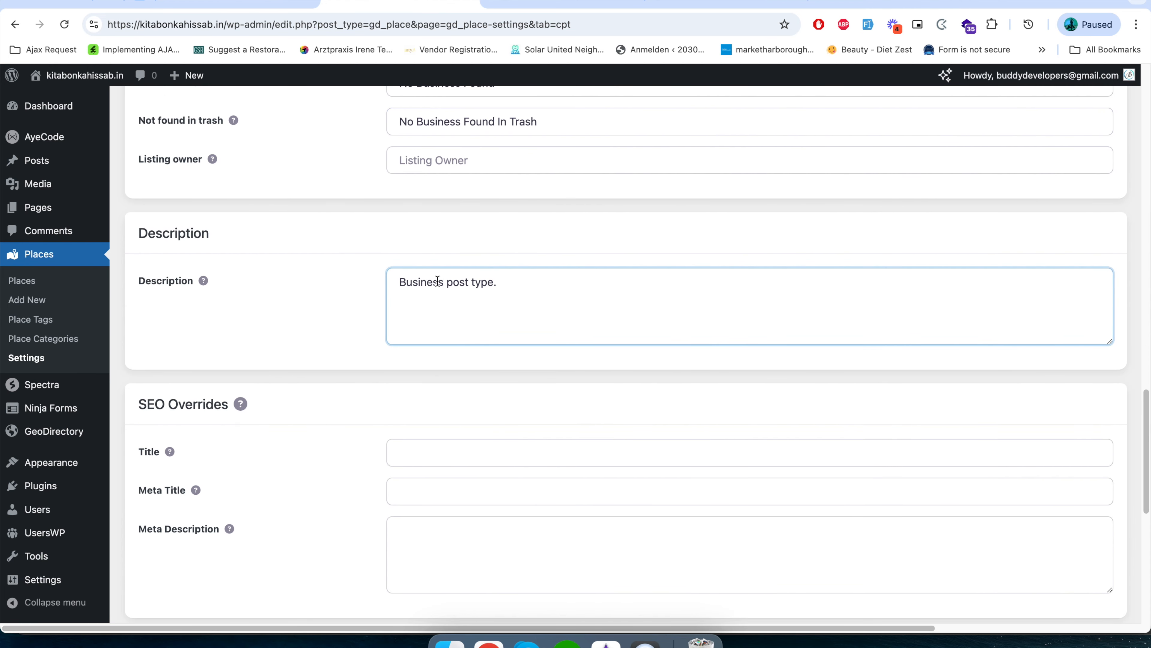
Review the advanced post type options, author page, labels, description, SEO overrides and template sections of the settings.
scroll(340, 451, down, 9)
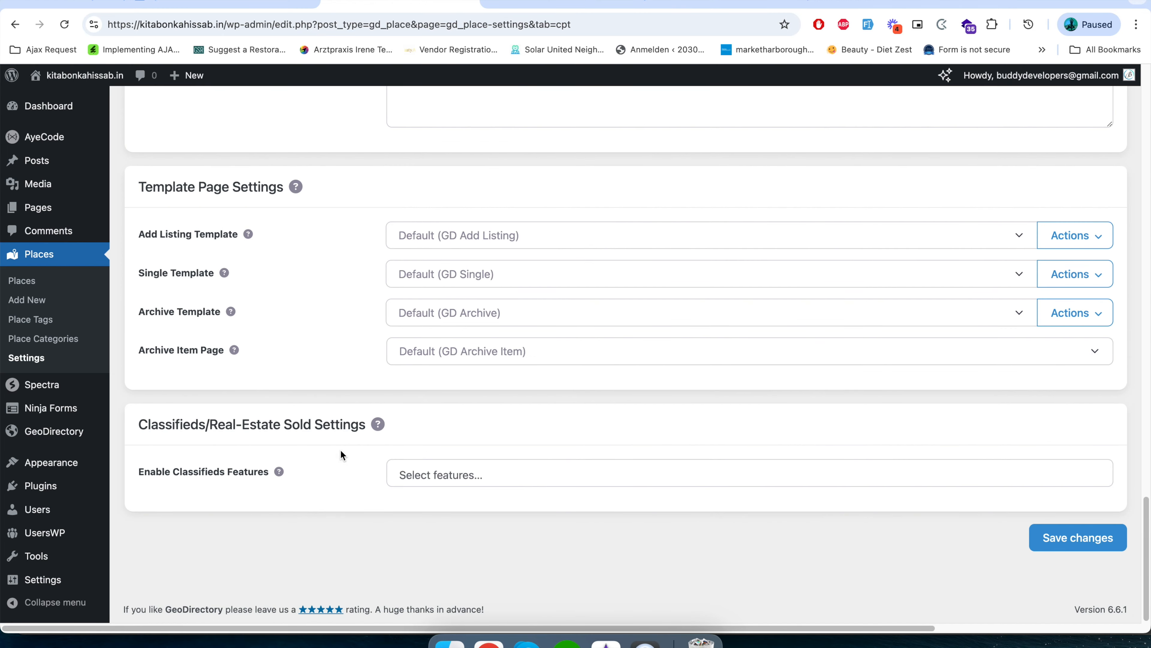
scroll(635, 516, up, 17)
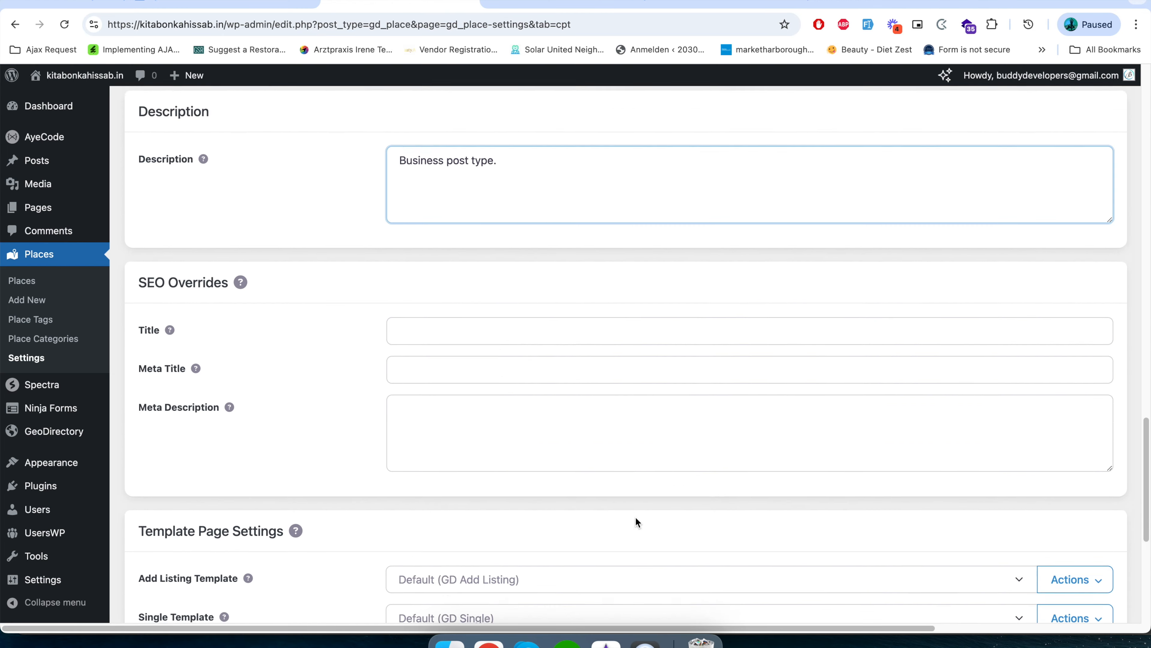
scroll(636, 517, up, 20)
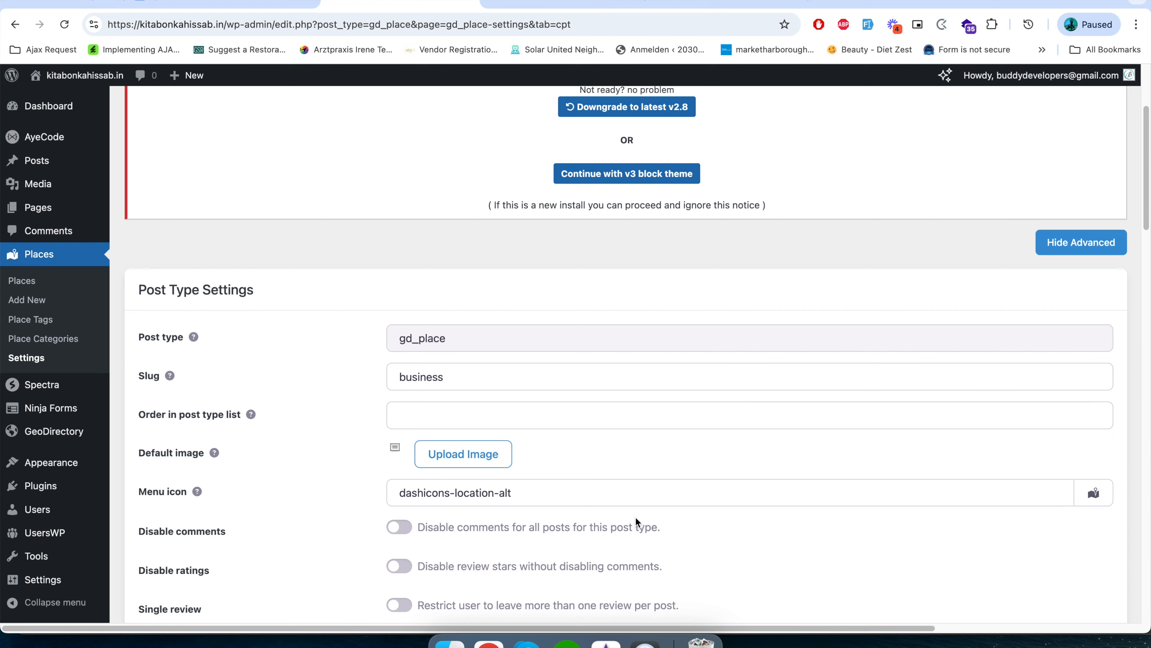
scroll(675, 497, down, 2)
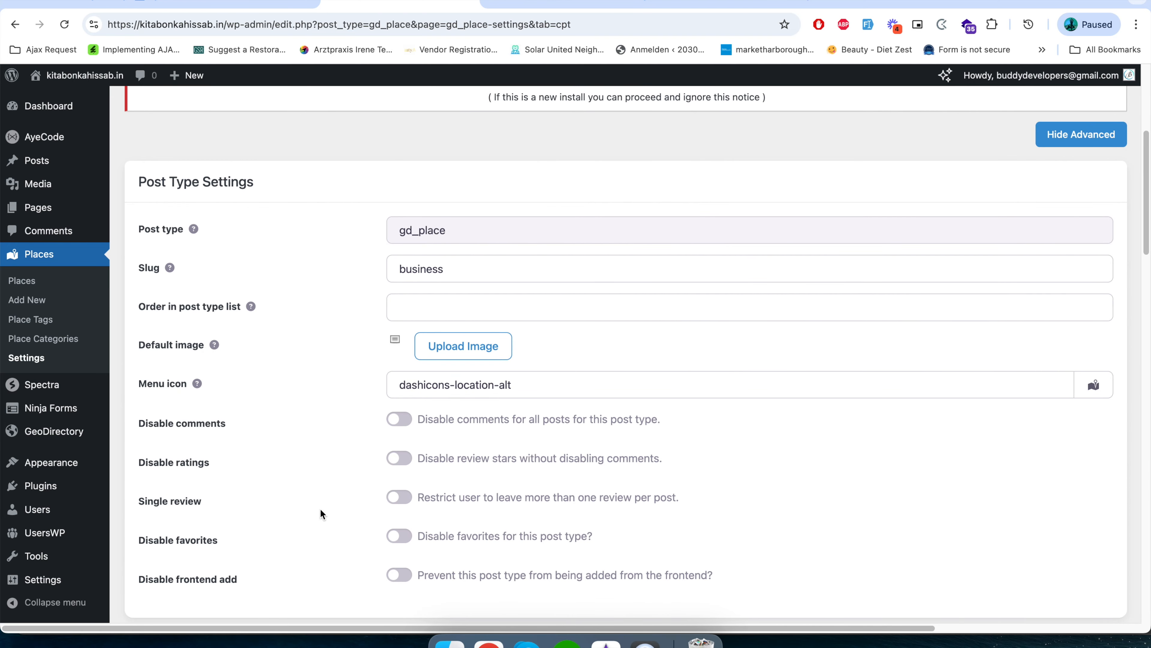
scroll(346, 501, down, 3)
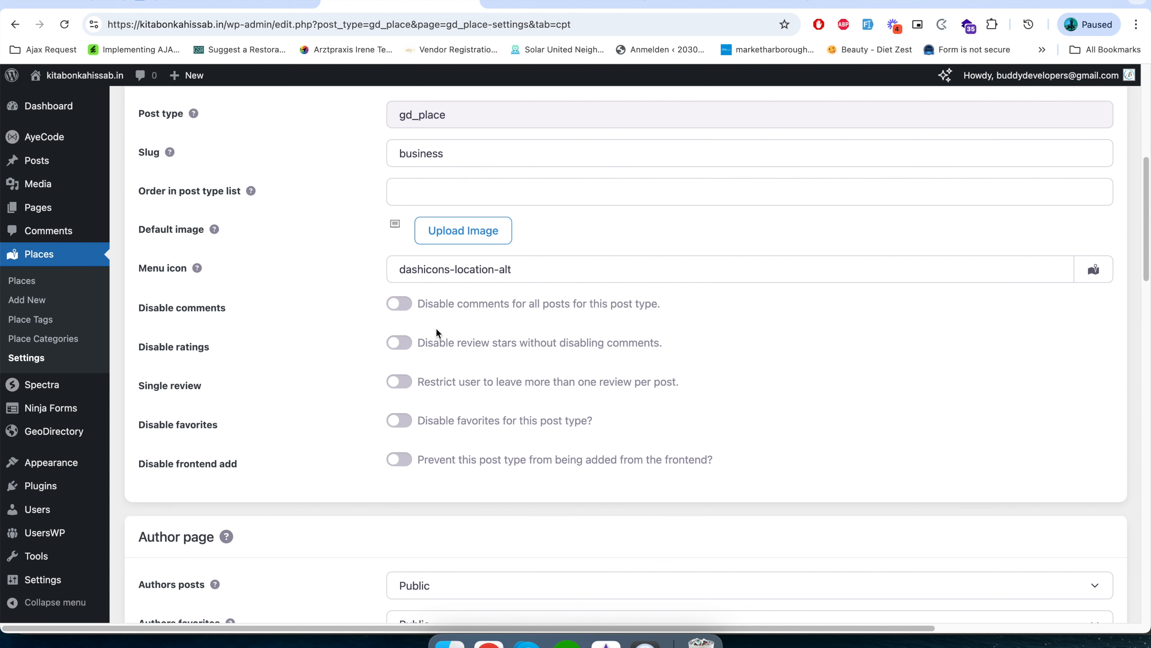
scroll(395, 475, down, 15)
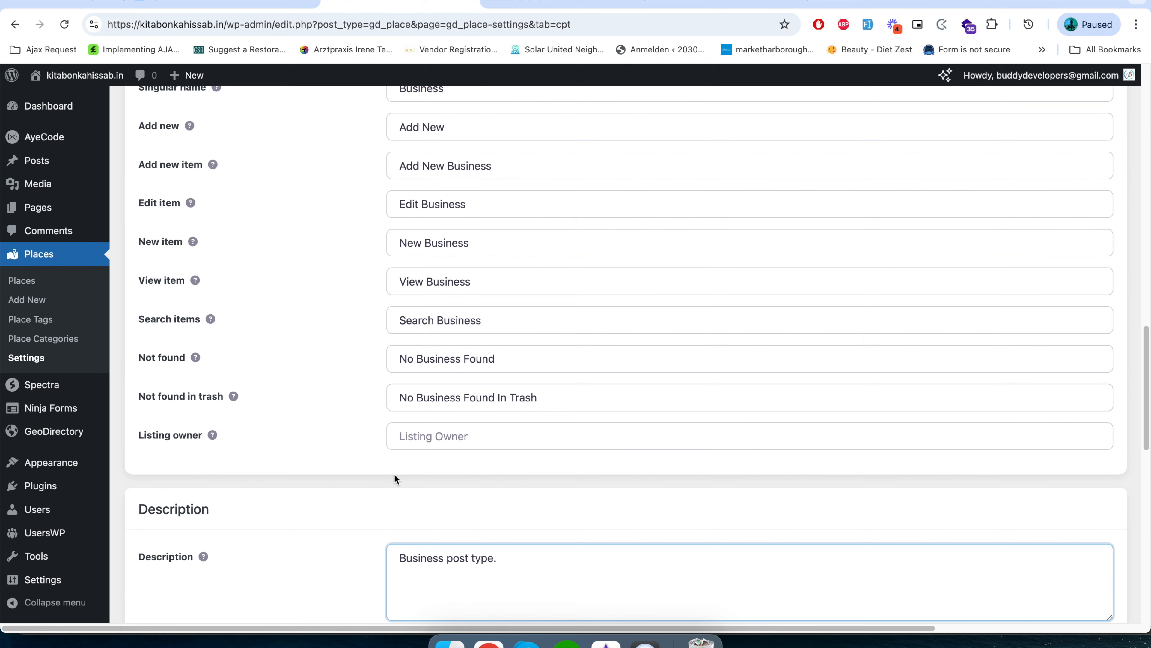
scroll(339, 473, down, 7)
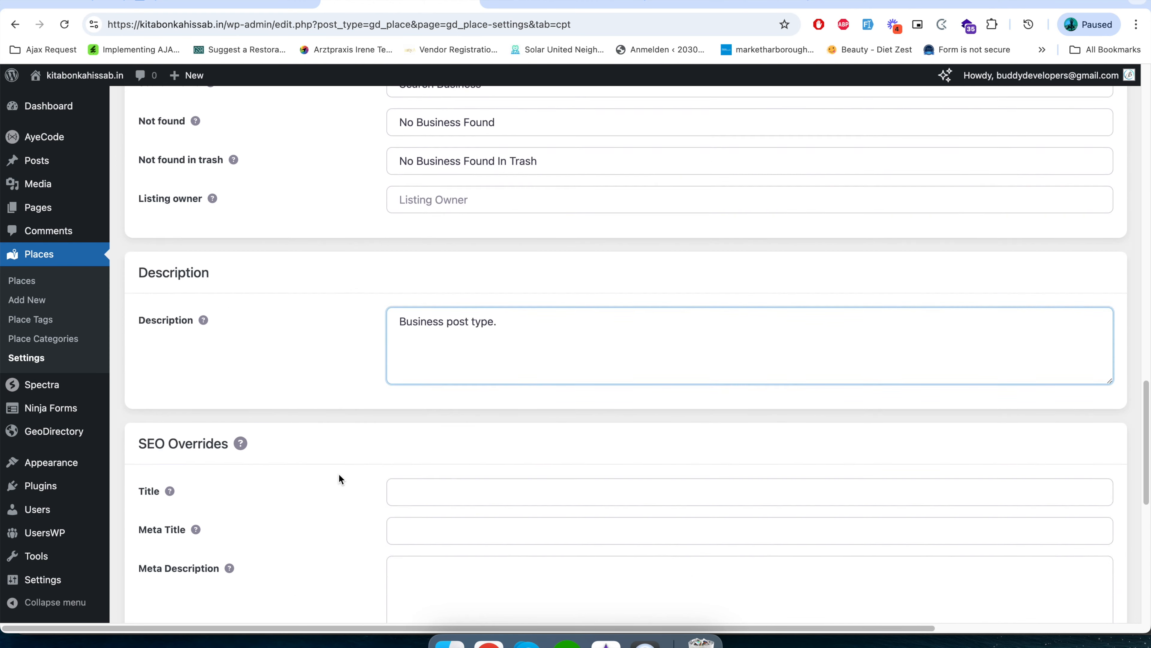
scroll(340, 473, up, 6)
scroll(339, 473, down, 5)
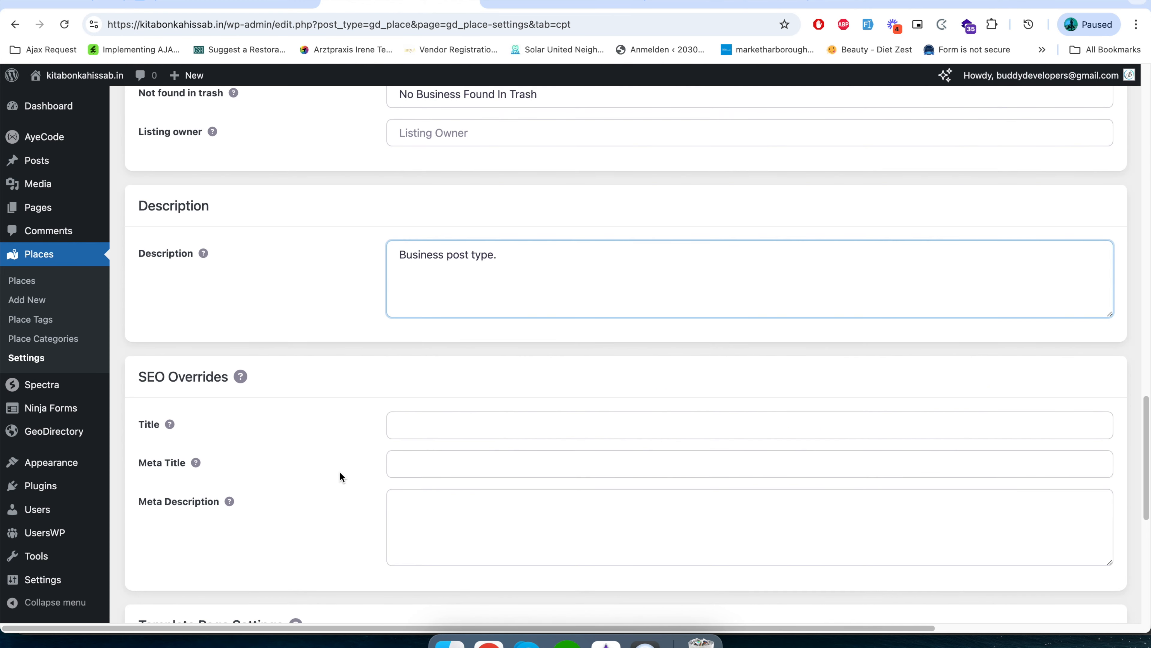
scroll(342, 476, down, 6)
scroll(342, 475, up, 6)
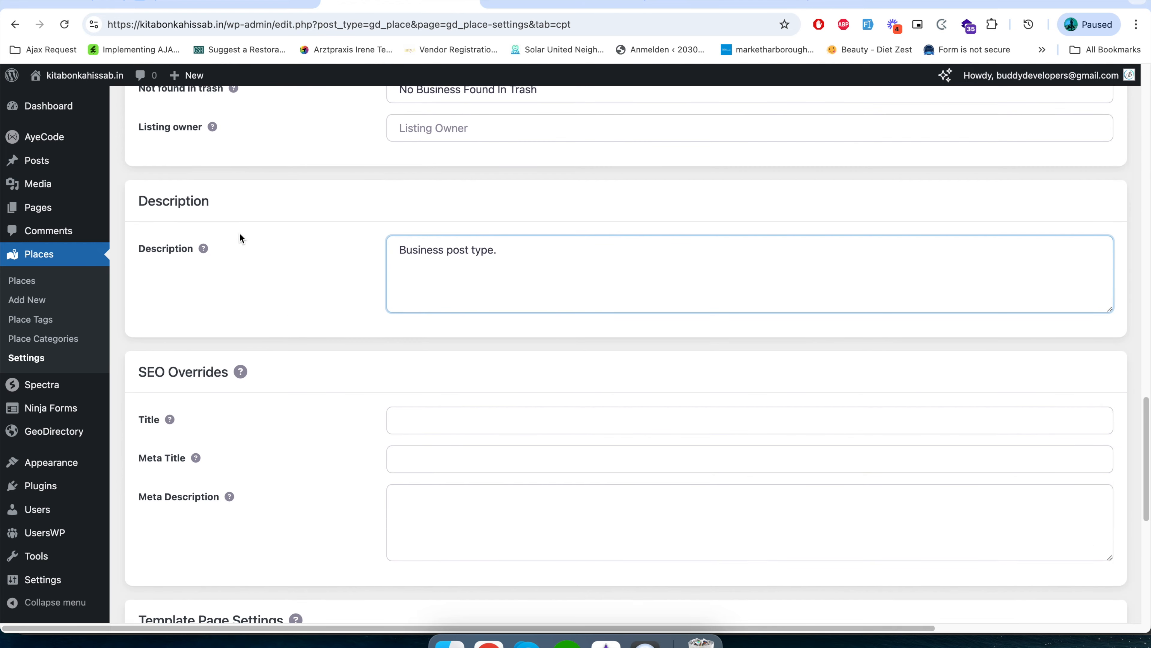
scroll(439, 534, down, 3)
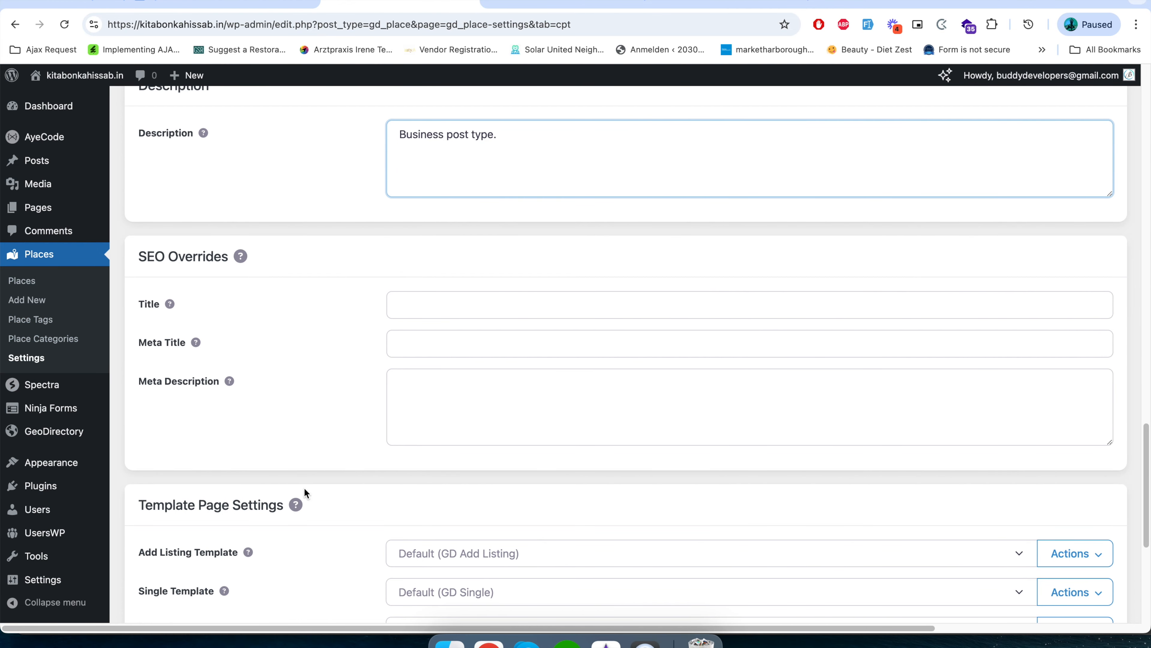
scroll(306, 488, down, 3)
Examine the Template Page Settings for the add listing, single, archive and archive item pages.
click(556, 3)
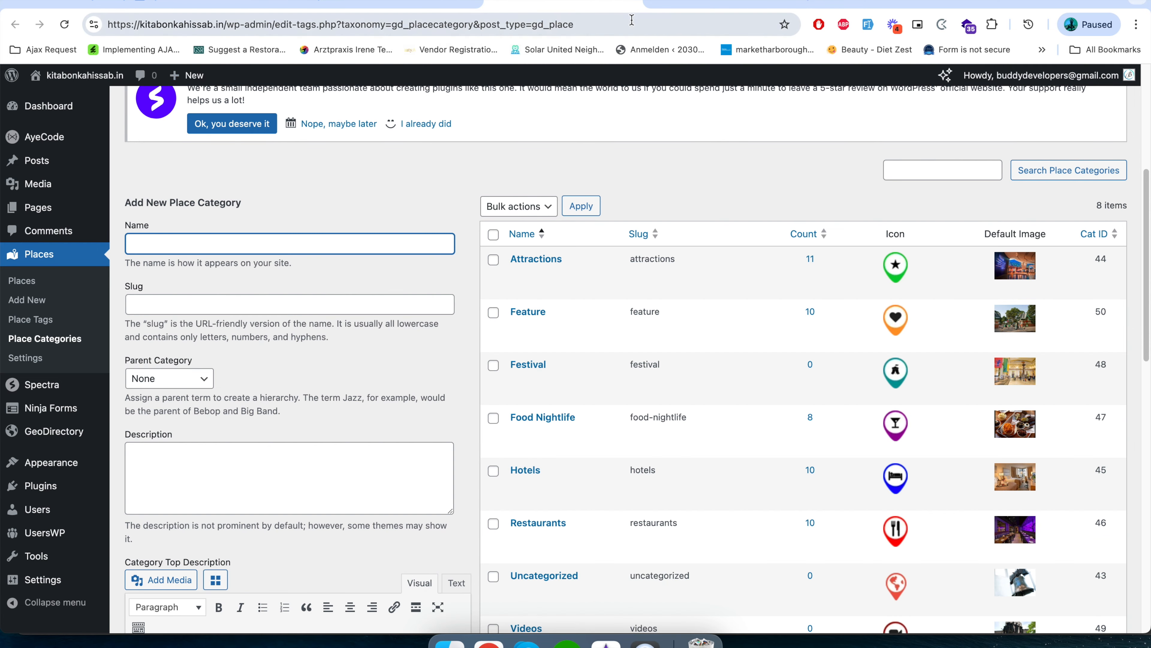
click(693, 7)
click(366, 4)
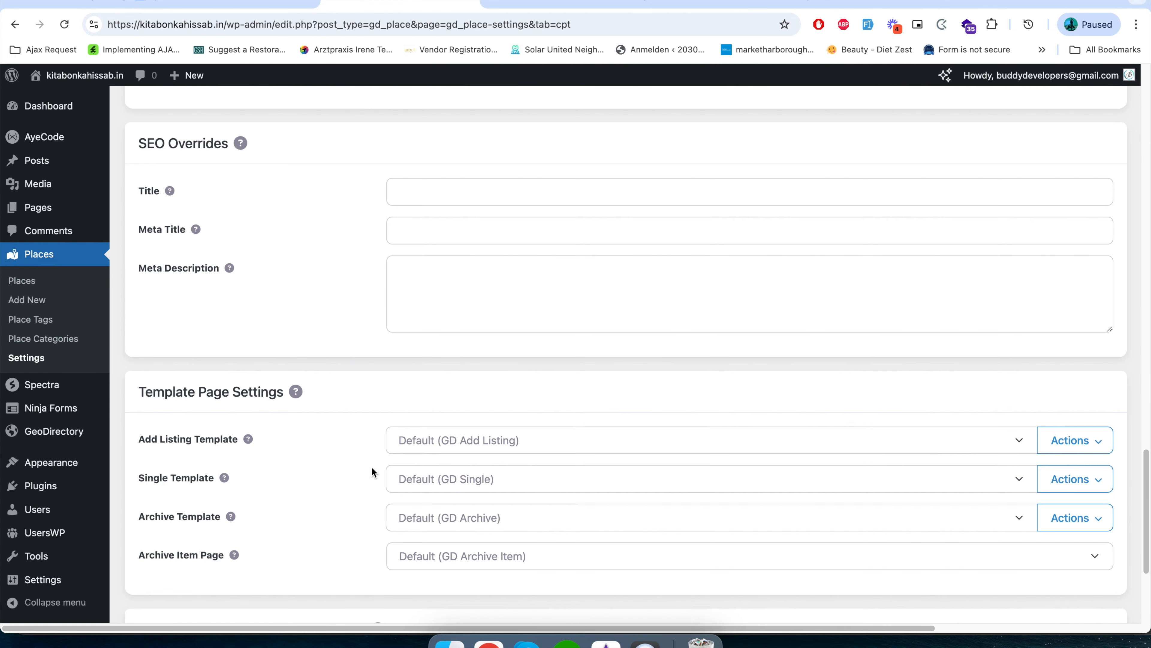
scroll(371, 467, down, 5)
drag(142, 225, 1103, 391)
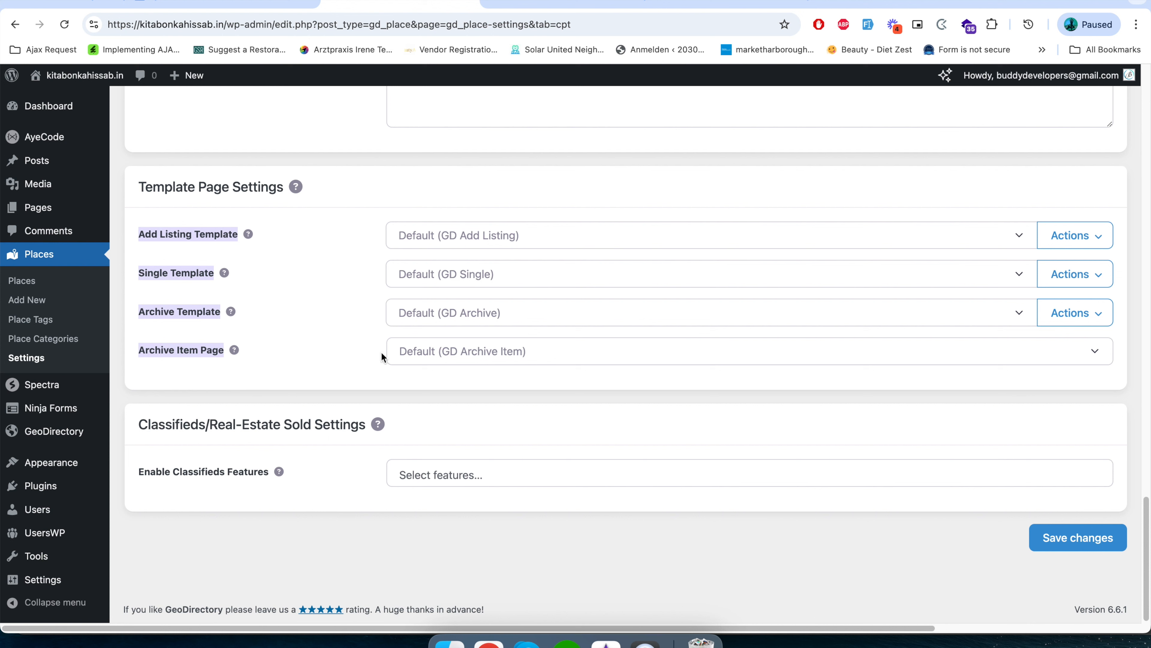
click(337, 455)
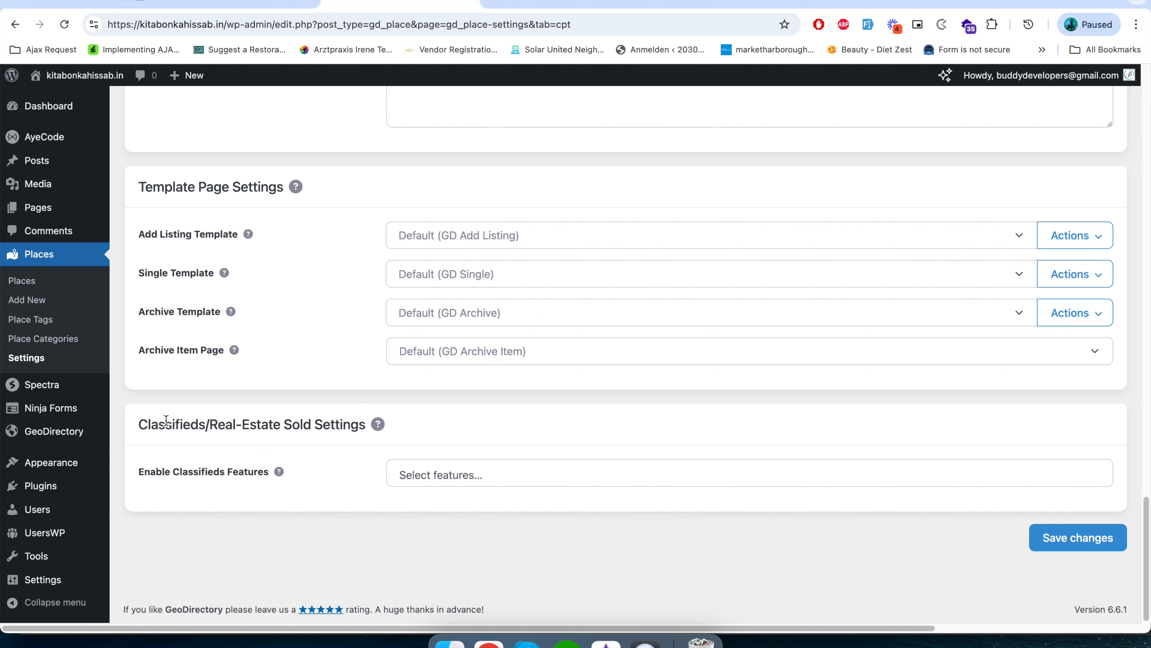
Save the post type settings and reload the page to check the renamed admin menu.
click(1088, 538)
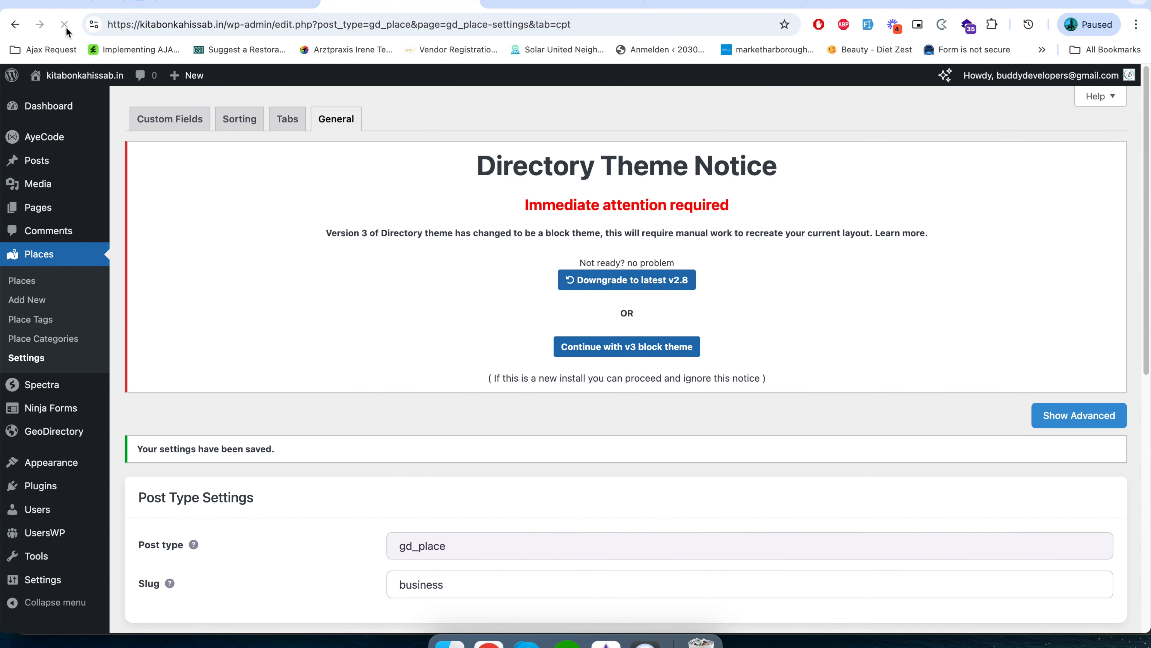
click(178, 25)
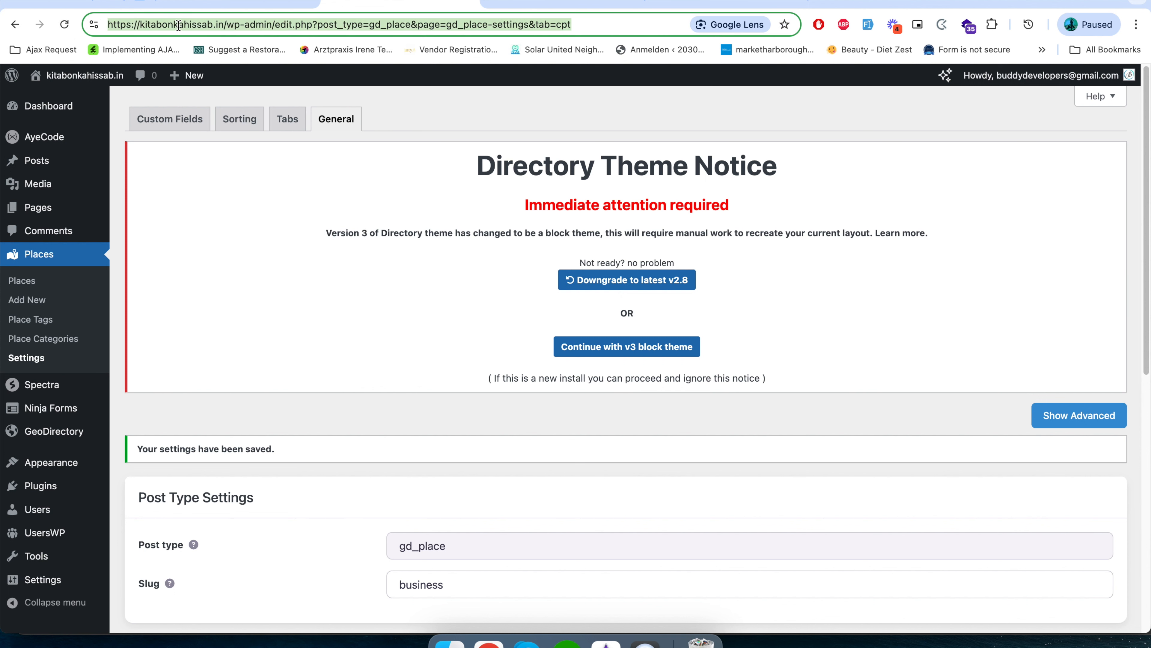
key(Return)
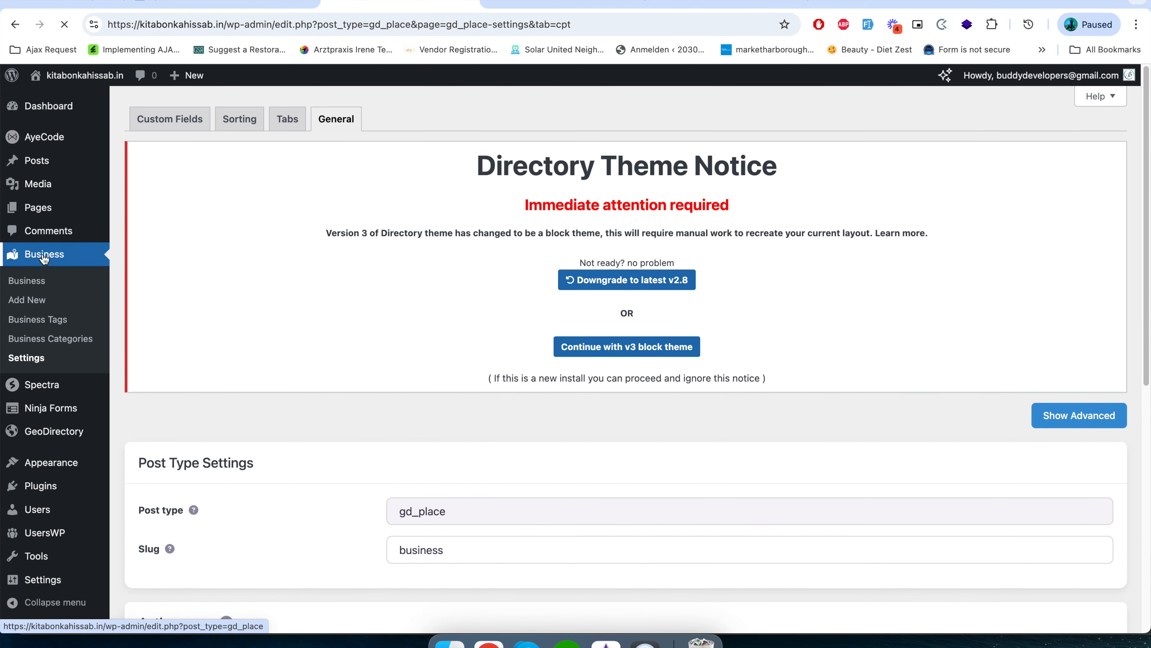
scroll(63, 404, down, 3)
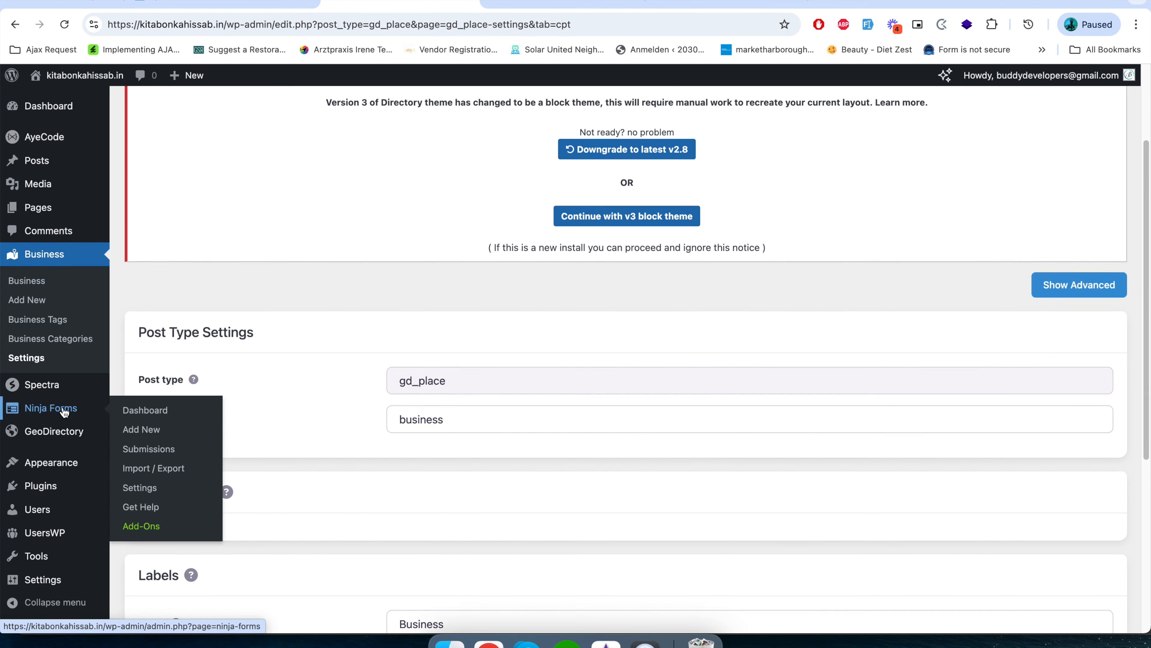
Open the WordPress Permalink settings and save them with the default GeoDirectory permalink structure.
mouse_move(59, 580)
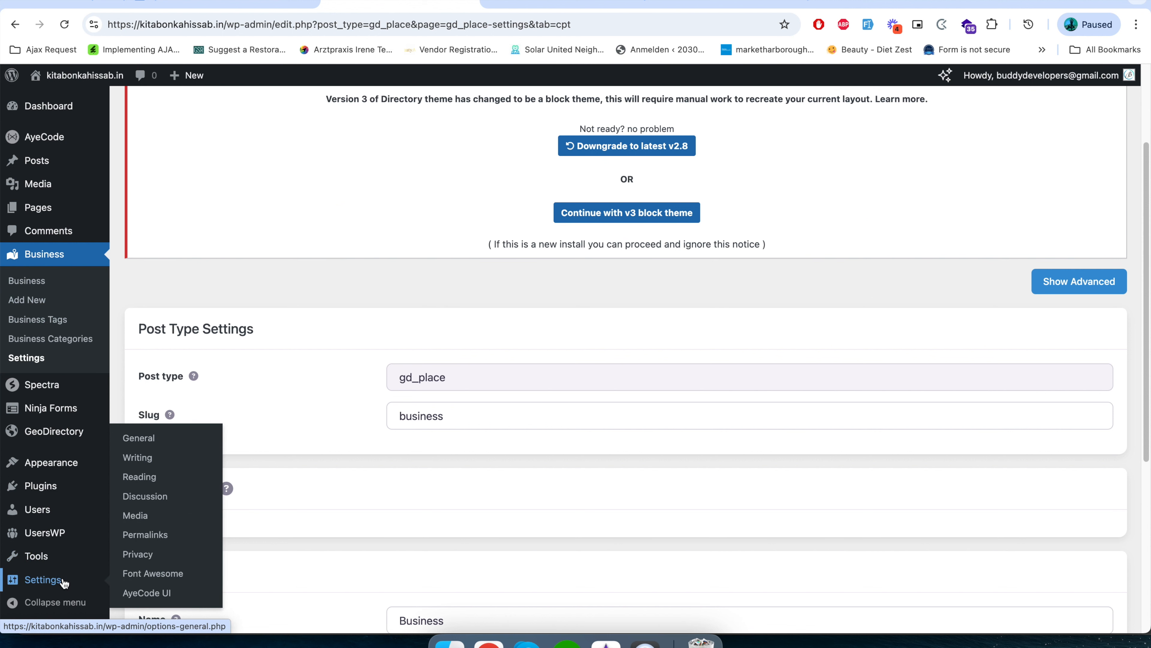
click(150, 537)
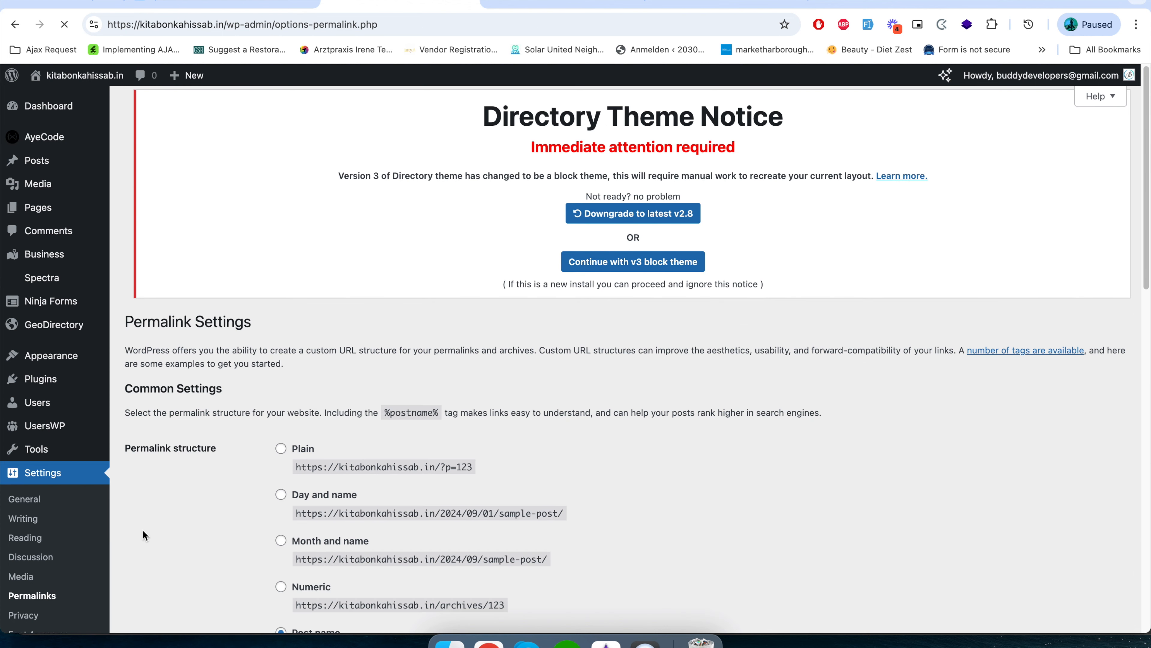
scroll(238, 561, down, 5)
scroll(237, 561, down, 10)
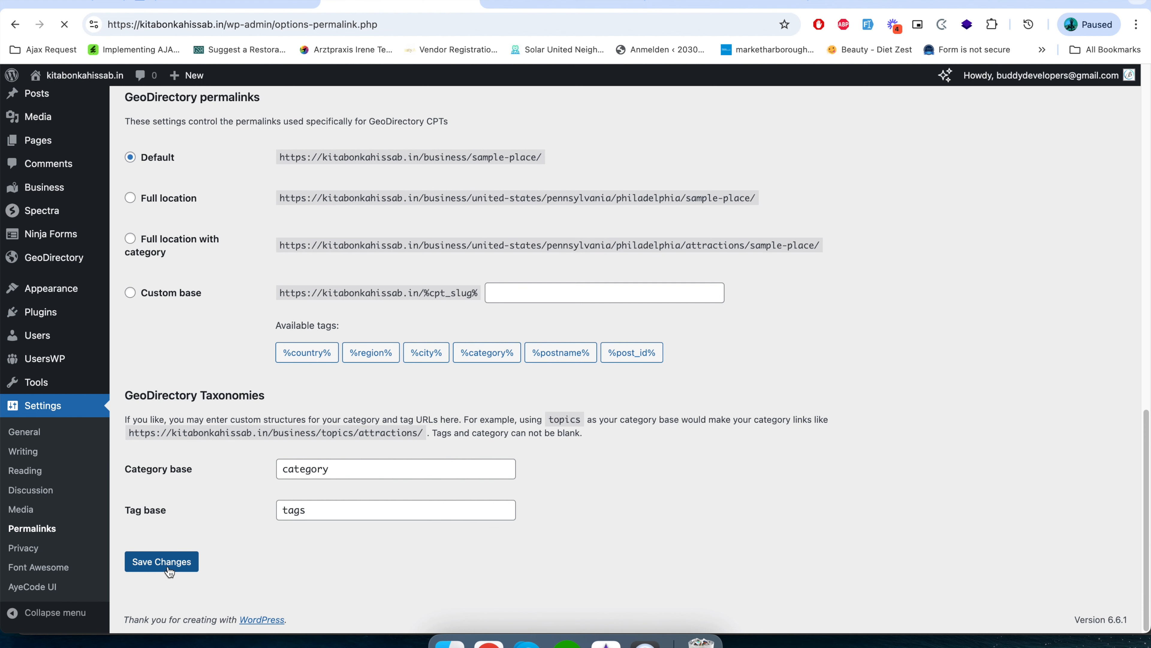
Check the Buddakan listing's URL on the site, then return to the Permalink settings and save them again.
click(562, 5)
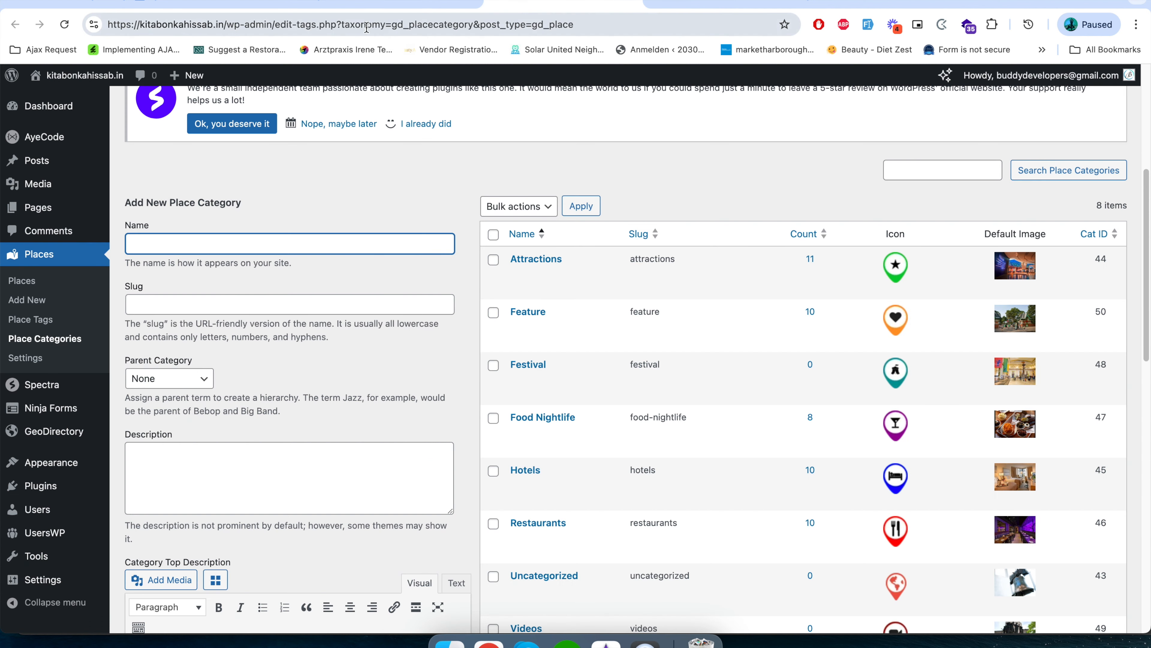
click(731, 5)
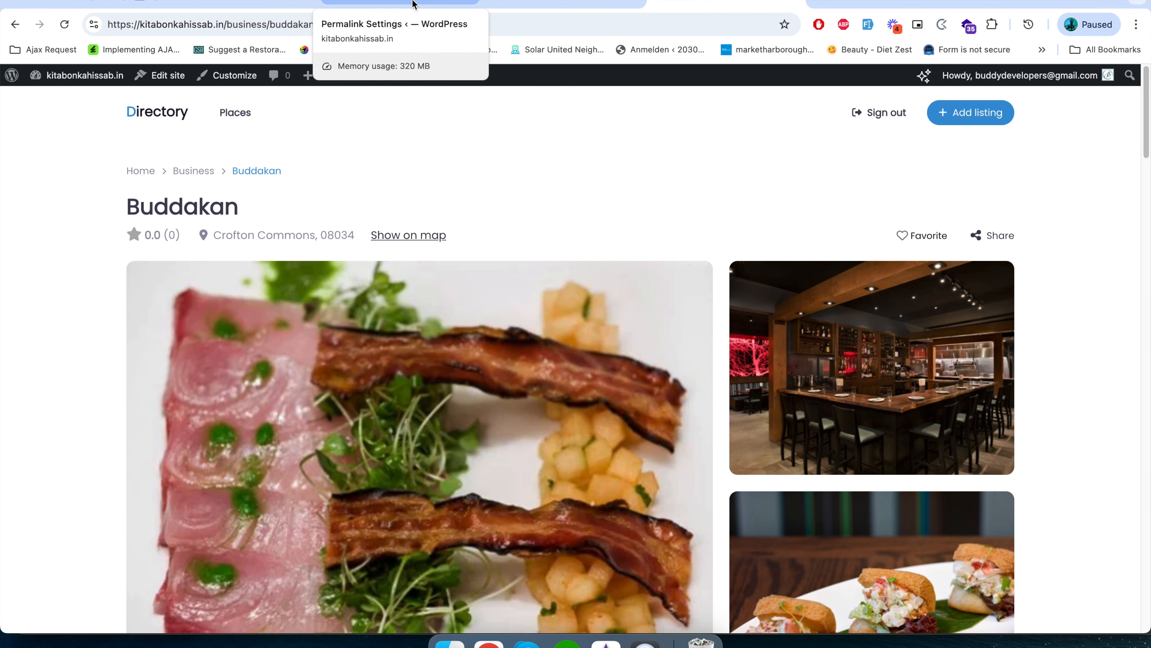
click(413, 4)
click(169, 565)
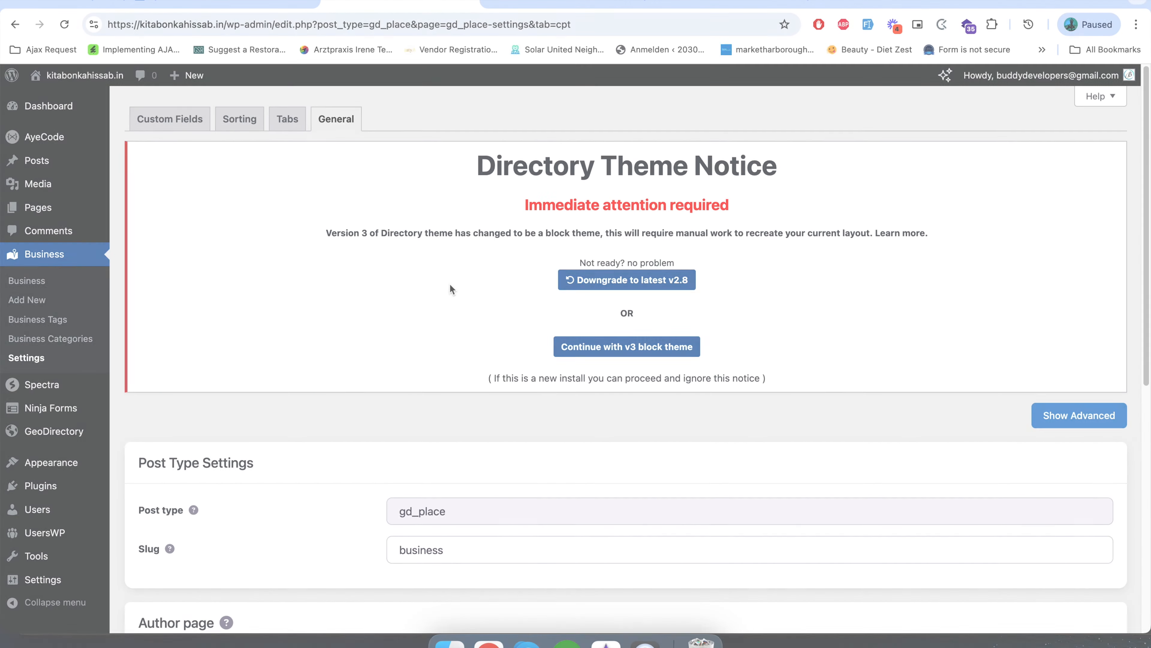
Highlight the Directory Theme Notice text in the General settings of the Business post type.
drag(416, 147, 780, 390)
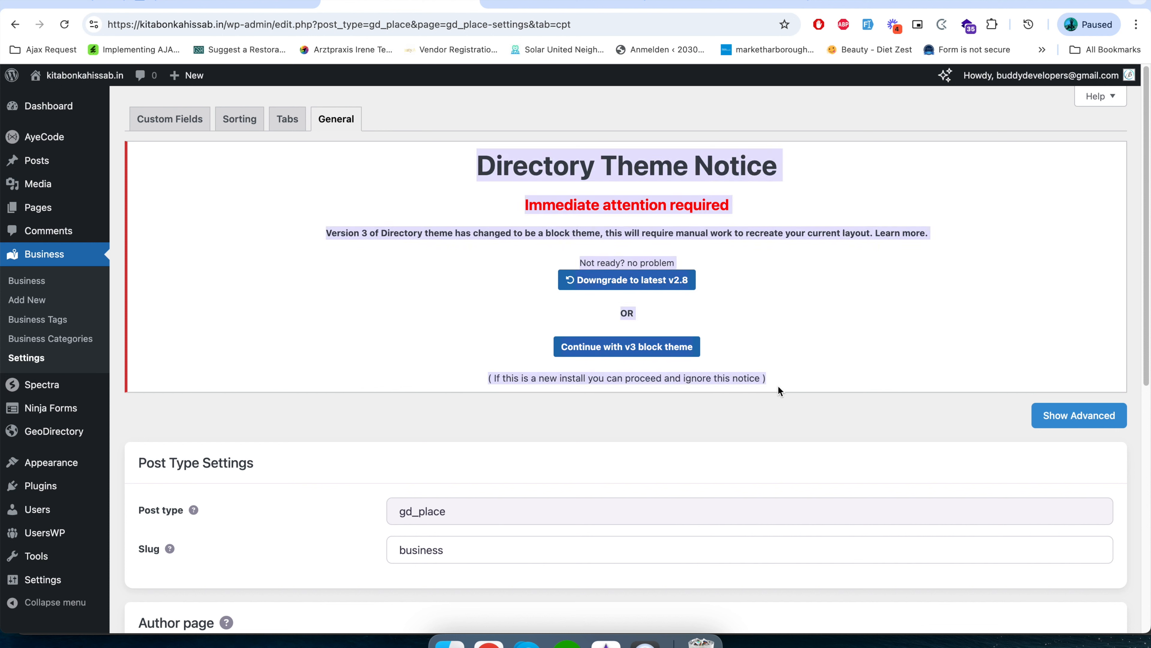
click(793, 343)
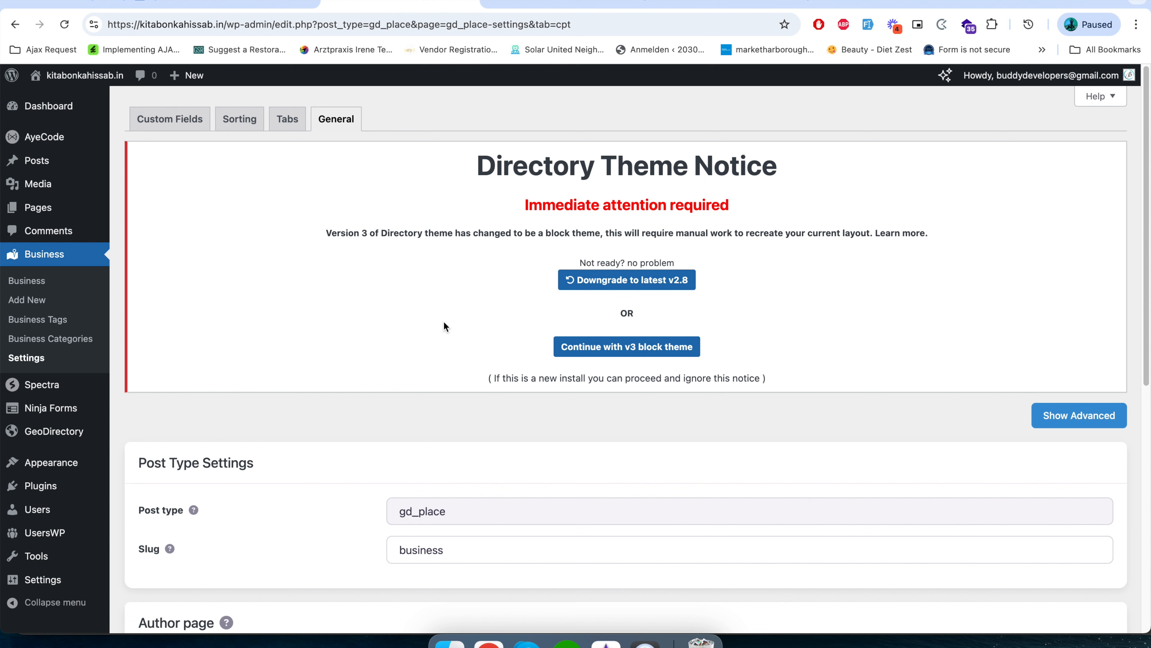
drag(429, 163, 836, 388)
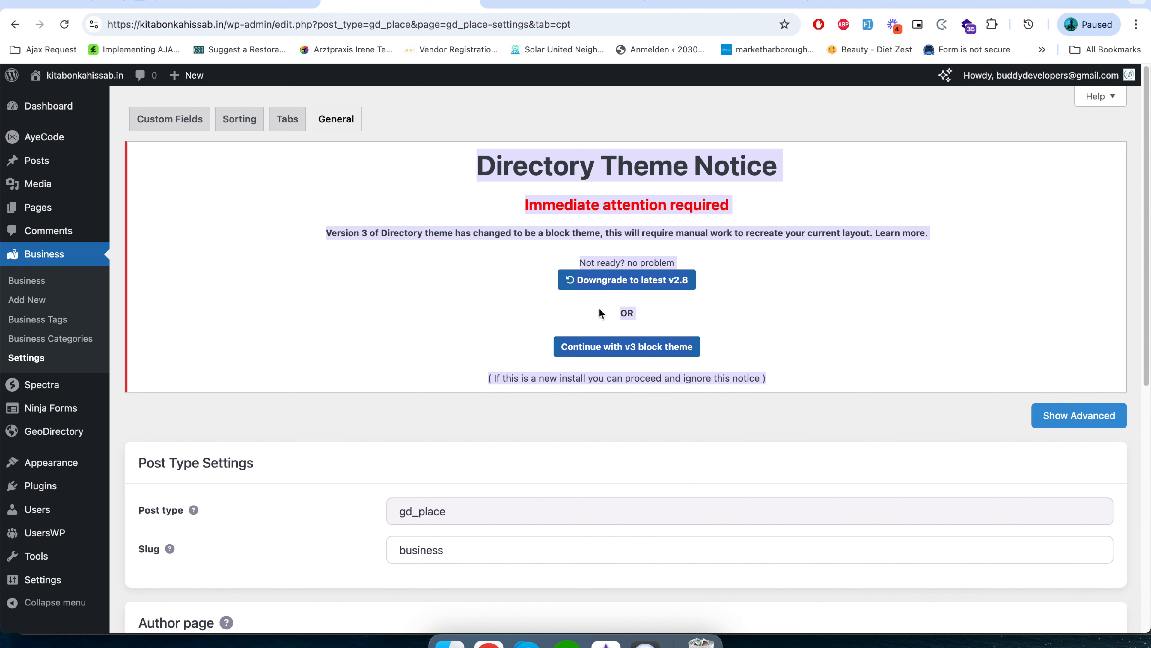
click(728, 331)
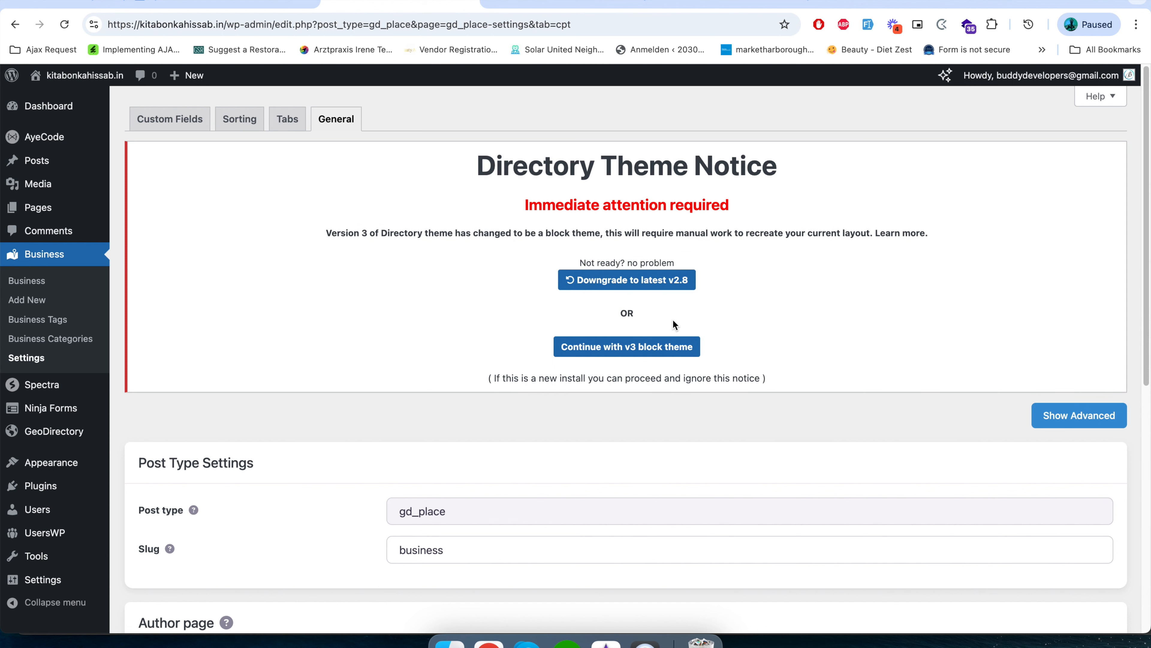
drag(672, 322, 617, 317)
click(554, 9)
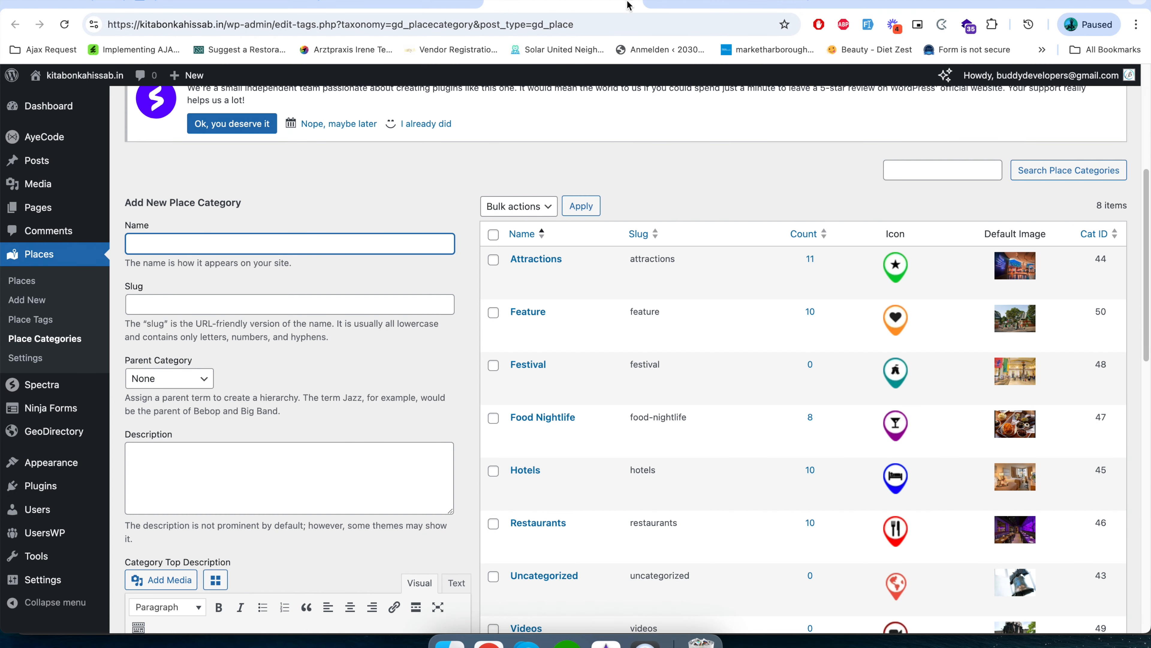
click(431, 5)
drag(449, 147, 778, 392)
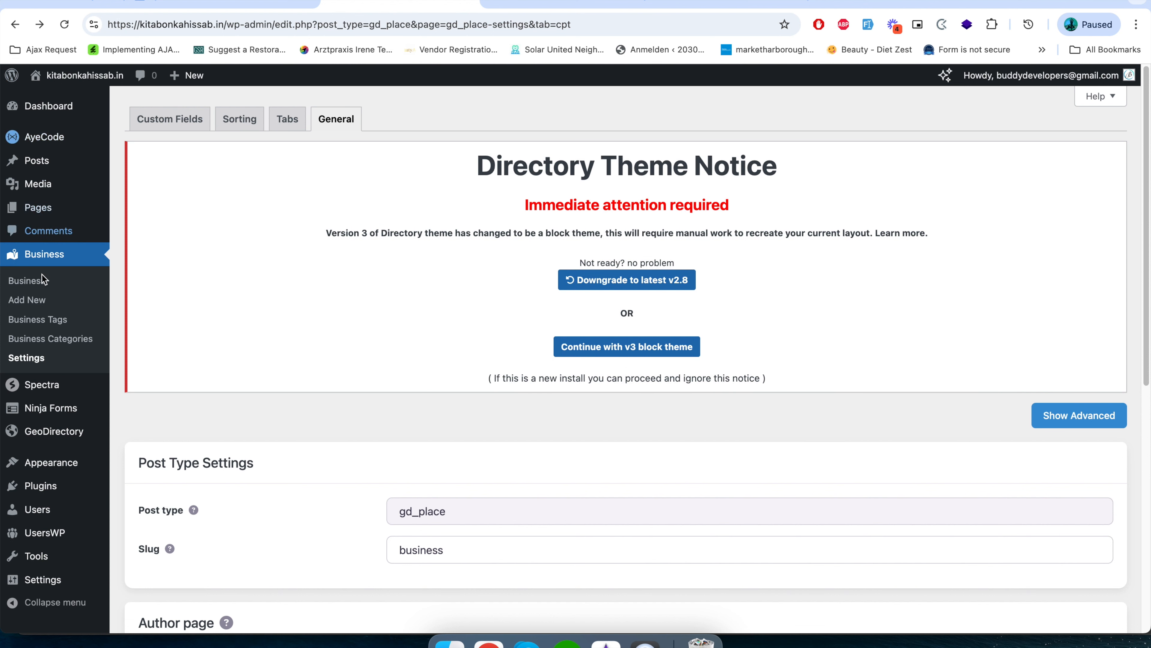
Open the WordPress General settings and enable Anyone can register under Membership, leaving Subscriber as the new user default role.
mouse_move(110, 584)
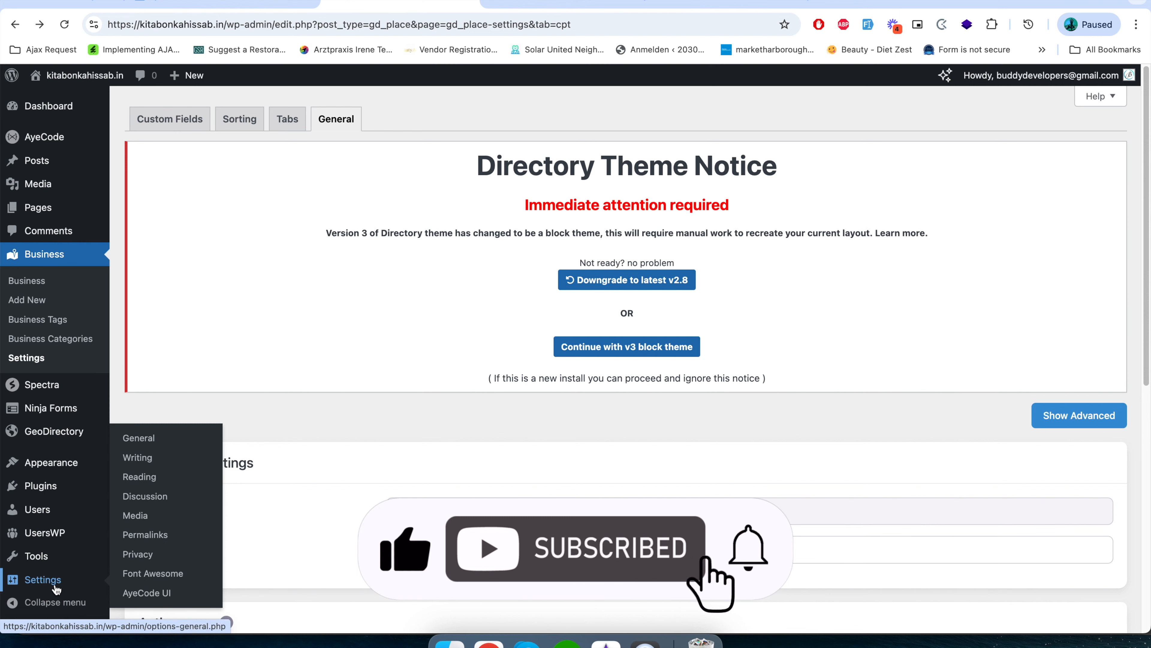
click(159, 440)
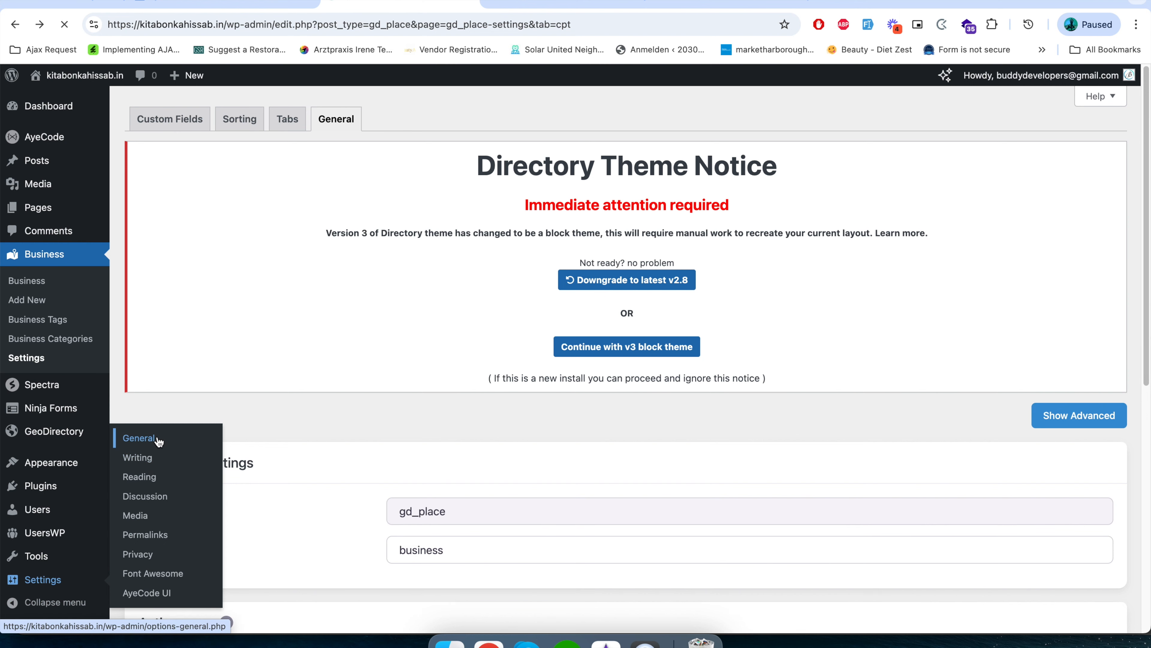
scroll(213, 471, down, 6)
scroll(219, 482, down, 8)
scroll(220, 482, up, 3)
scroll(224, 182, up, 1)
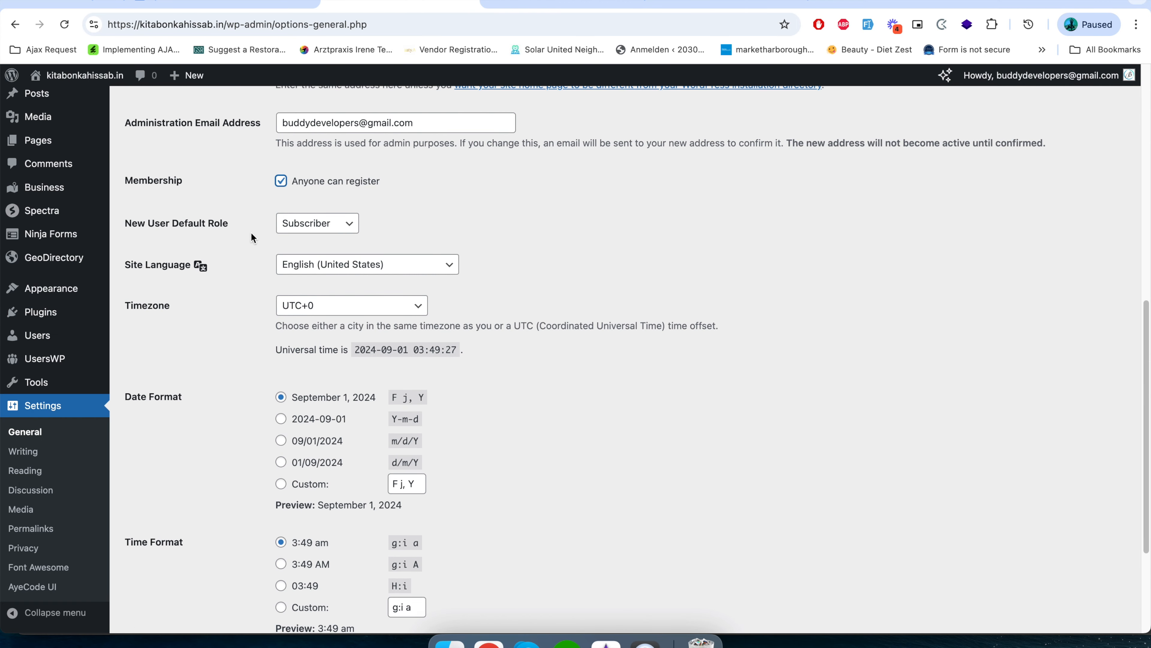
scroll(237, 454, down, 1)
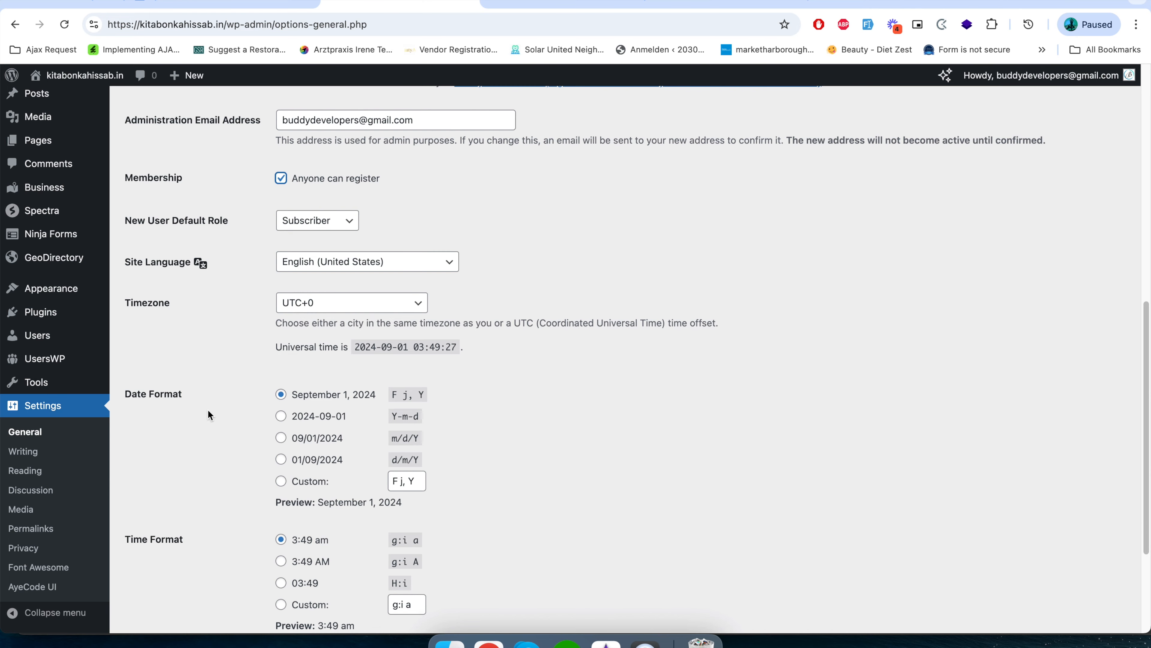
scroll(207, 408, down, 5)
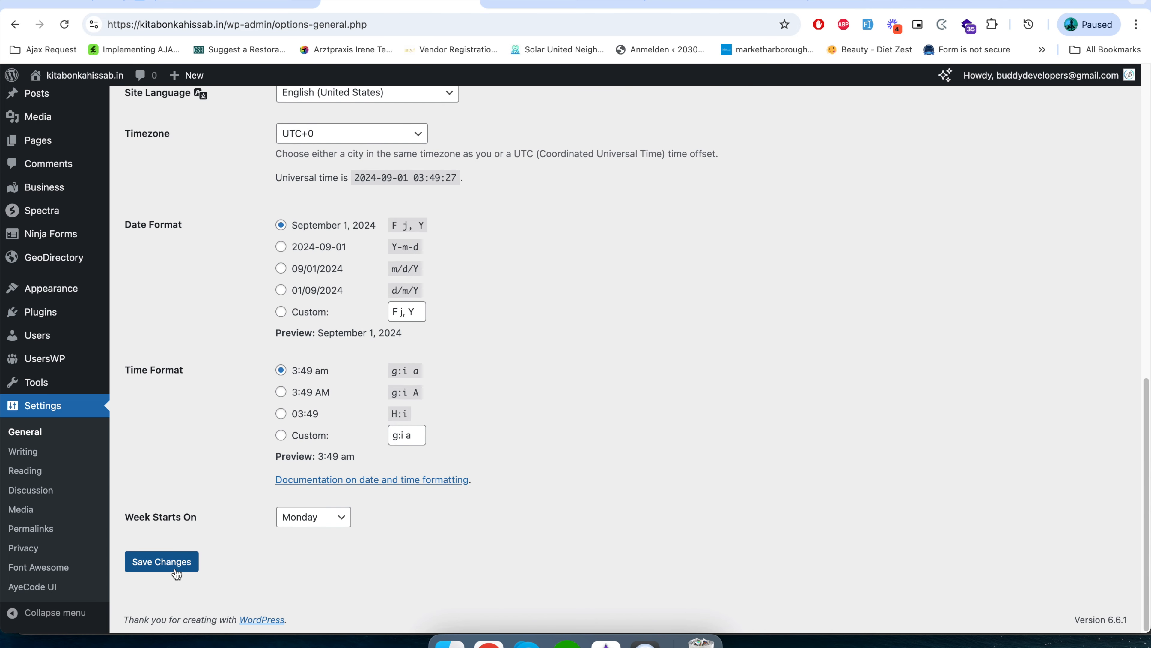
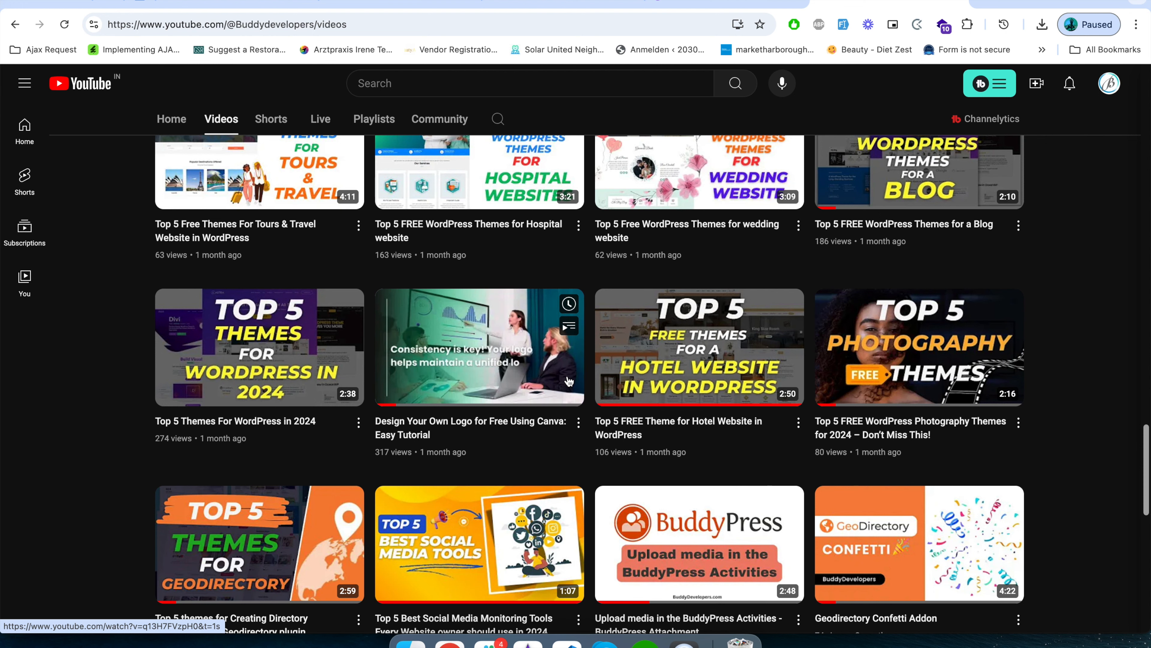
Return to the header-transparent template part and upload the Buddy Directory logo PNG from Downloads for the Navbar Brand image.
click(709, 4)
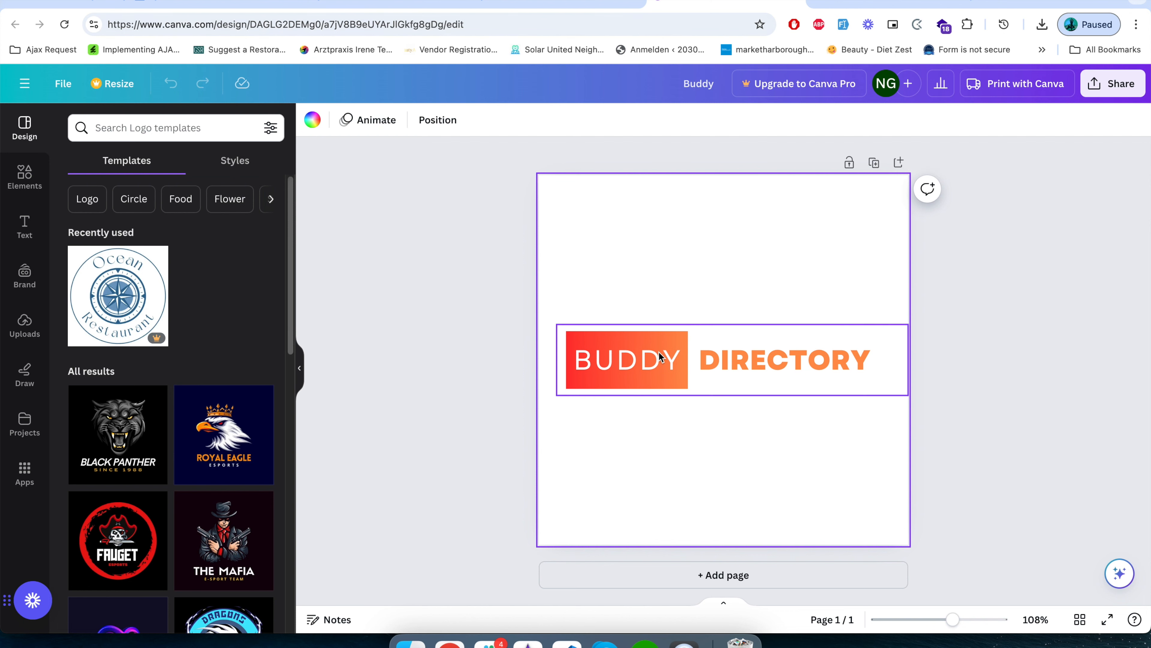
click(533, 3)
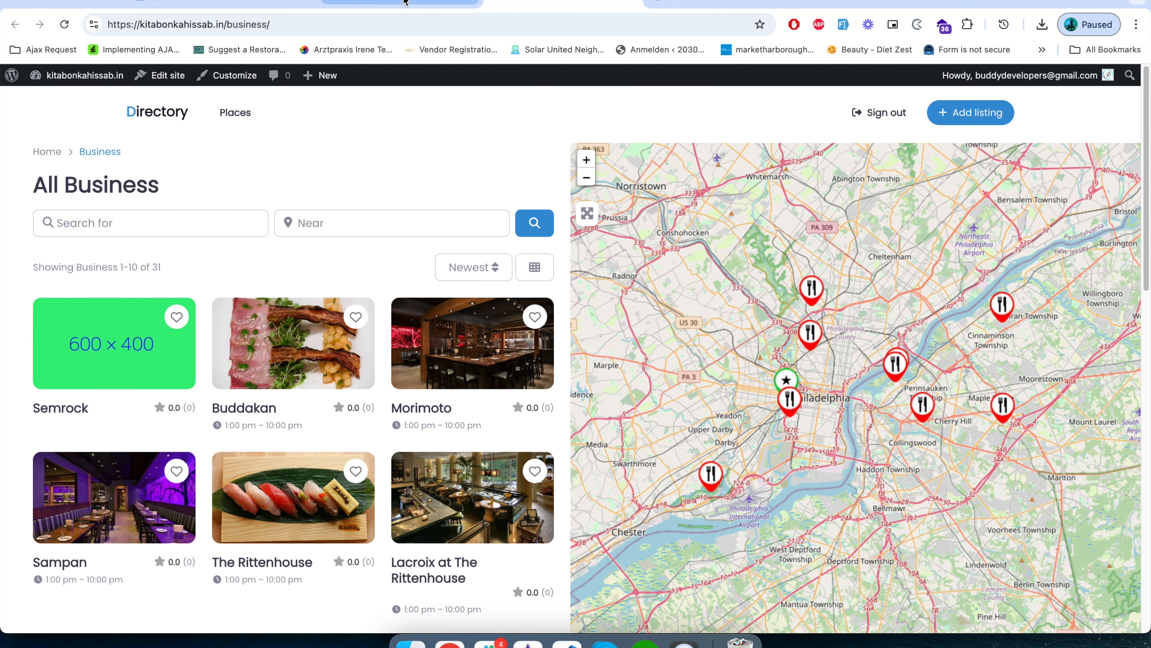
click(382, 2)
click(251, 4)
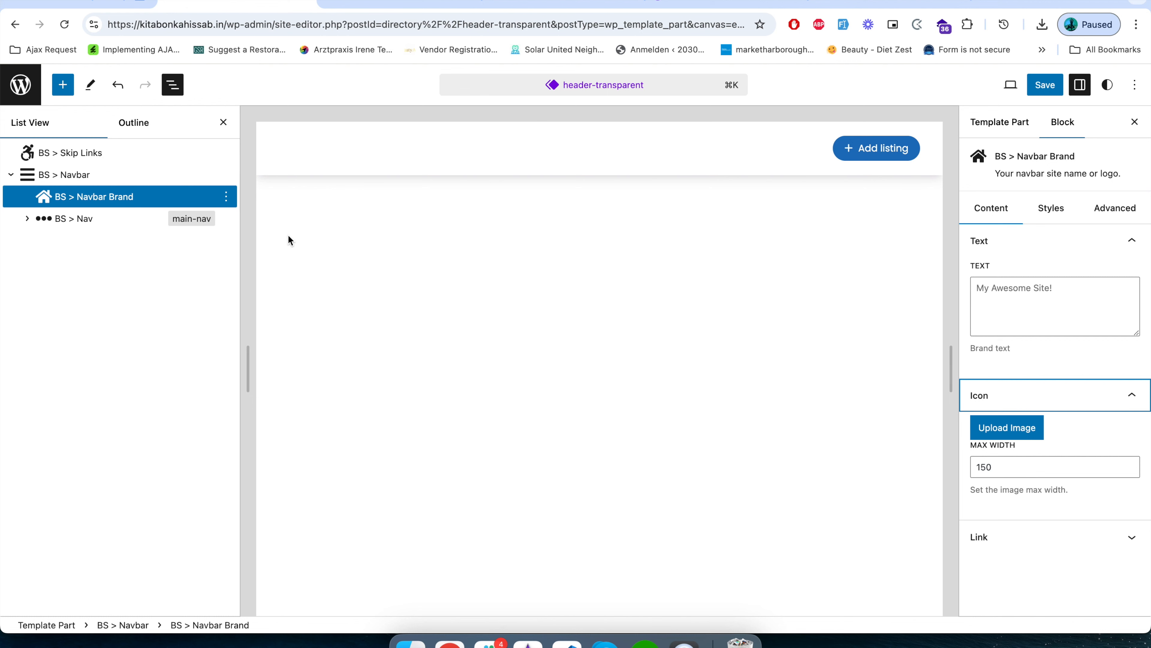
click(1007, 428)
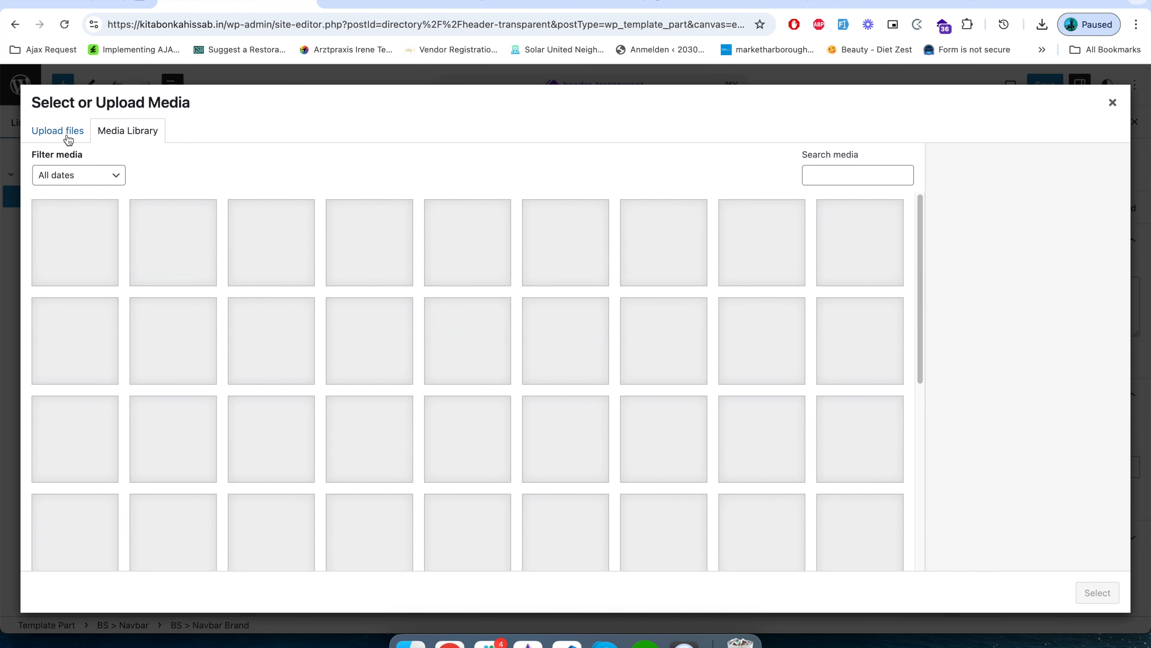
click(63, 131)
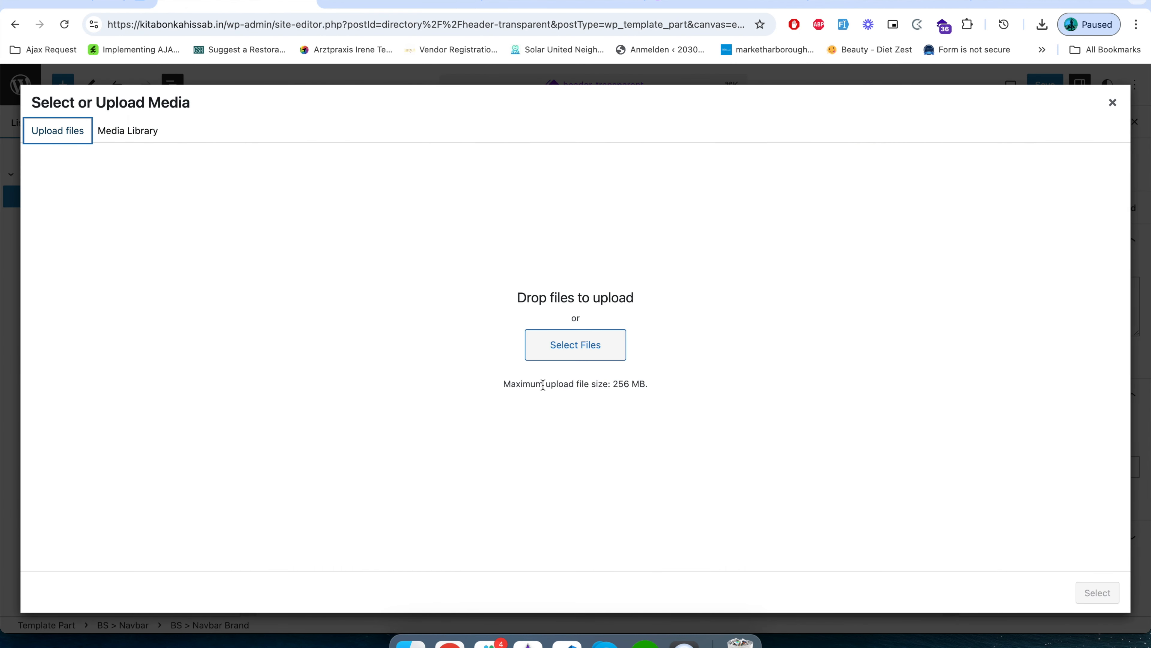
click(567, 349)
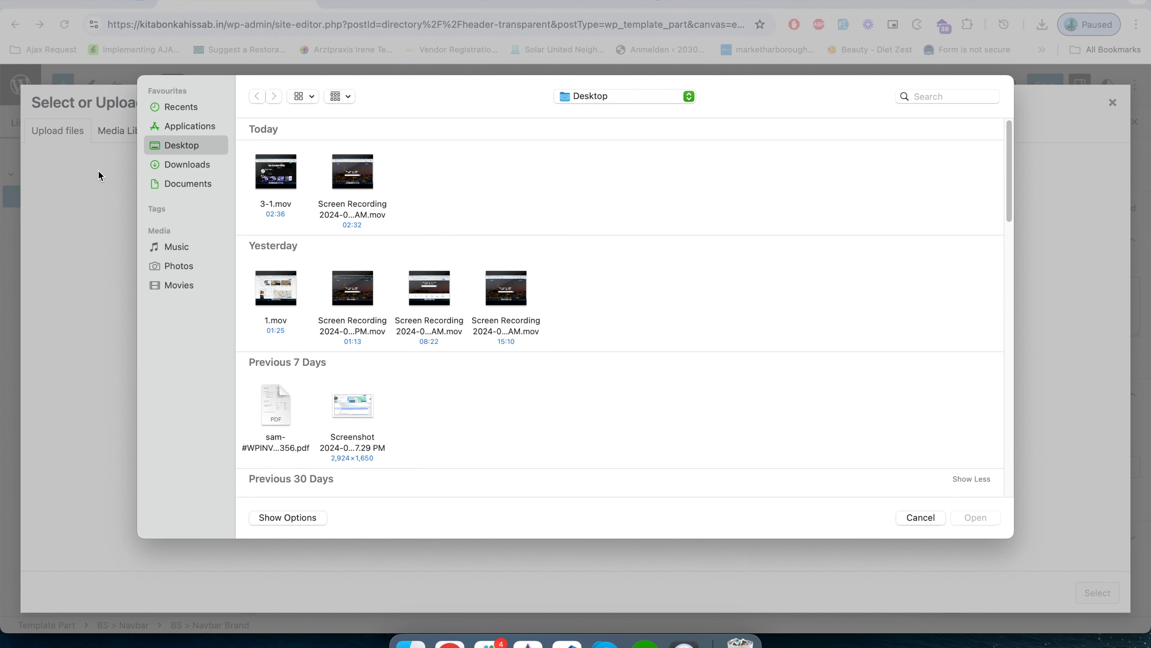
click(183, 166)
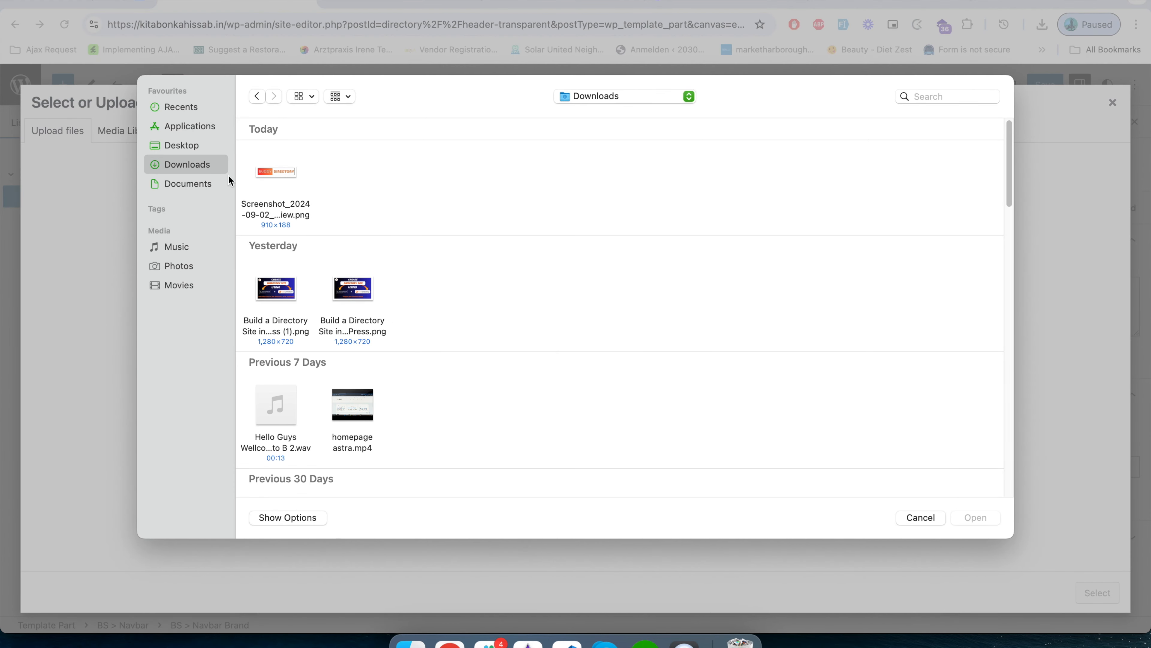
double_click(277, 174)
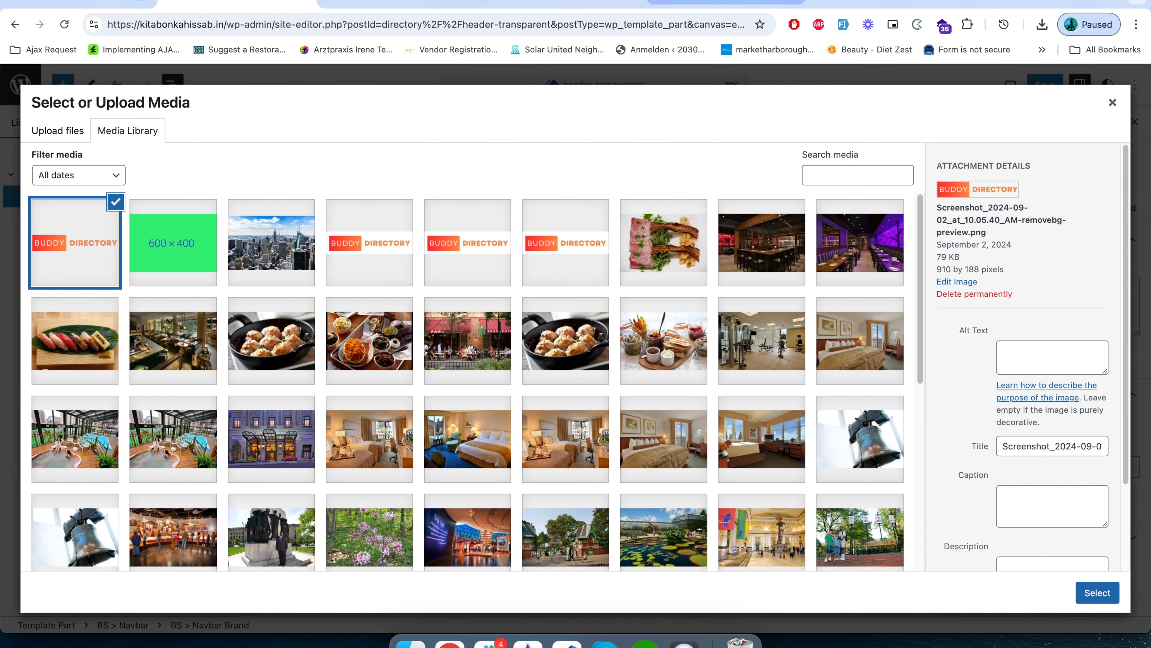
Switch to Canva, check the Buddy logo's PNG download and transparent background options, and view the Canva logo tutorial on YouTube.
click(725, 0)
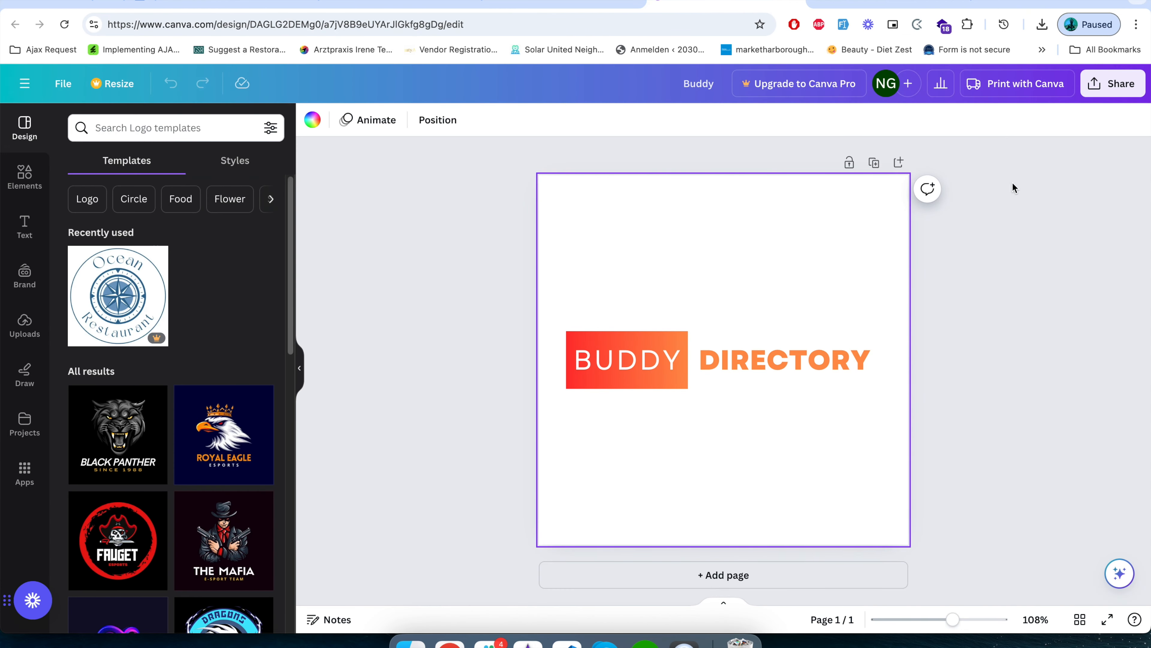
click(1120, 90)
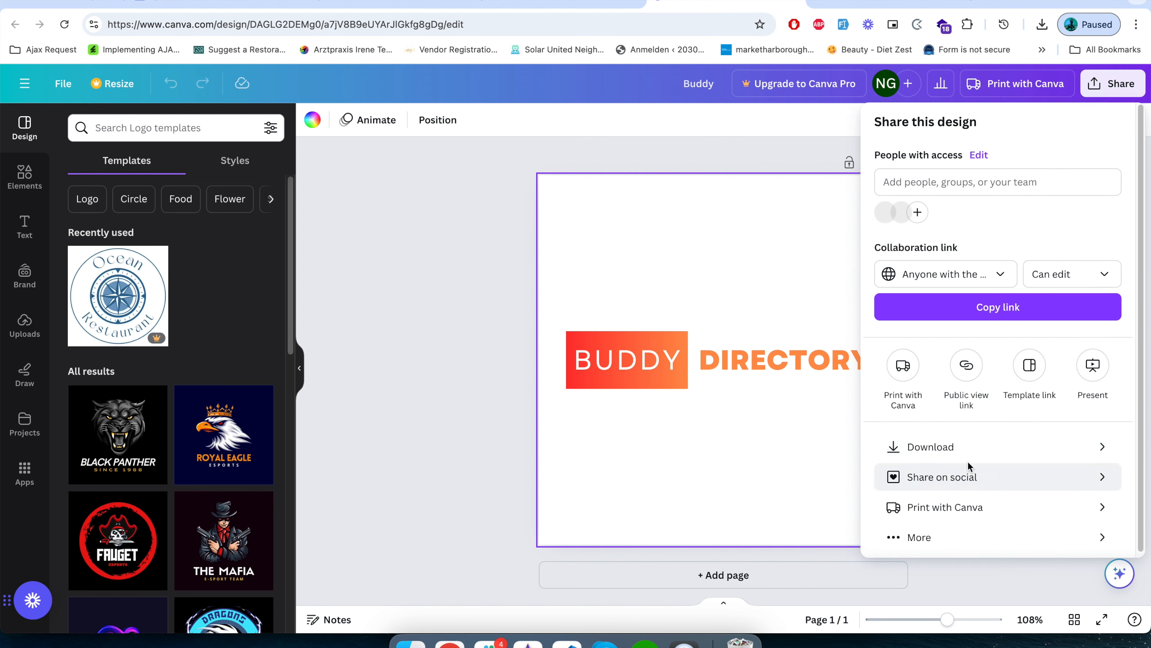
click(967, 449)
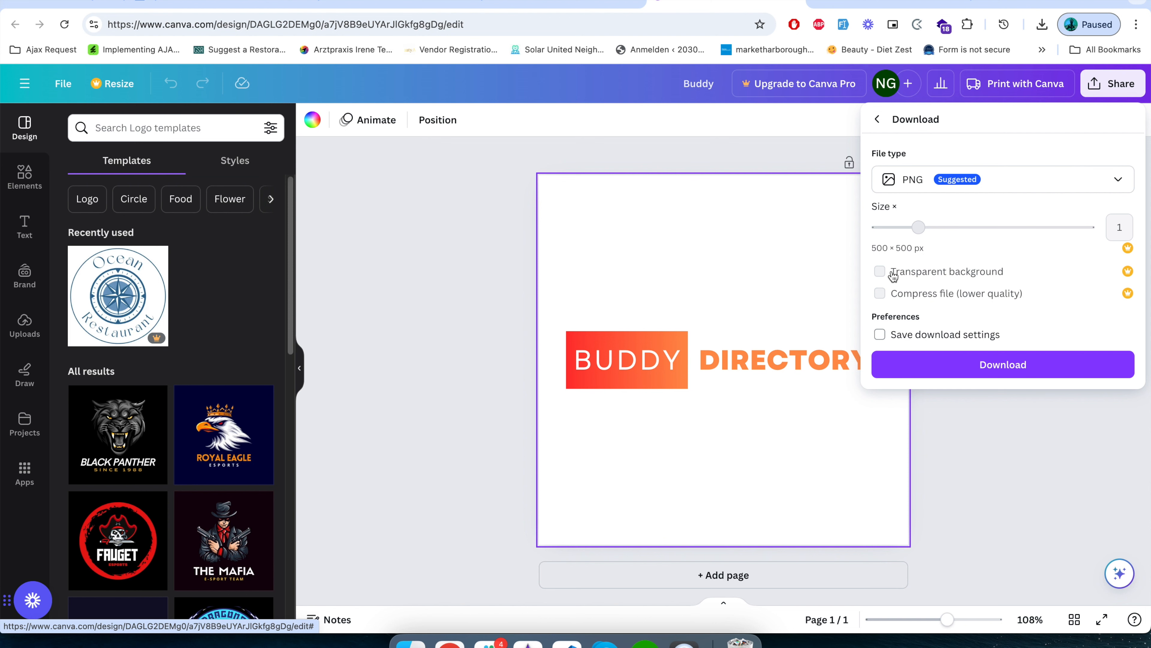
click(1076, 440)
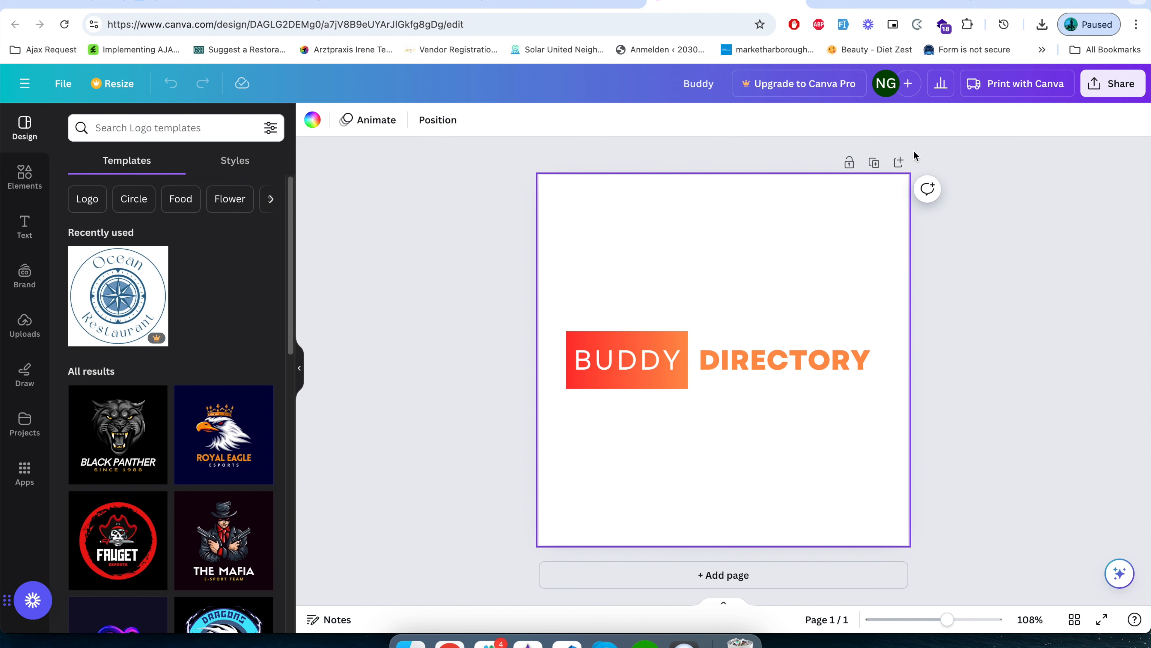
click(866, 5)
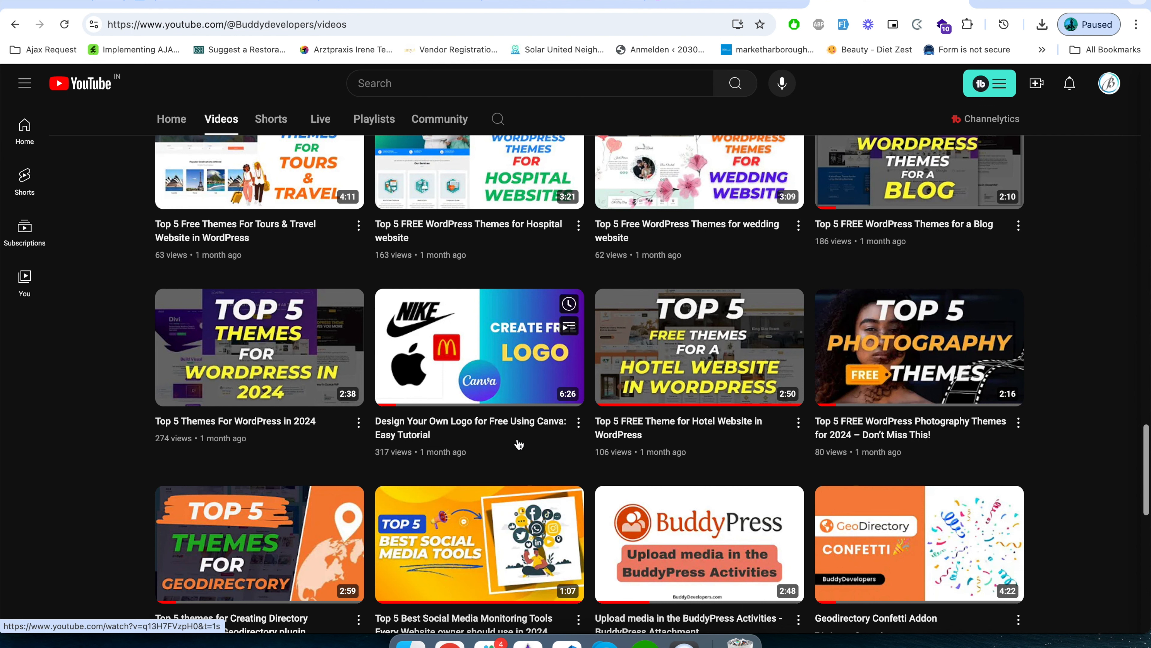
Return to the site editor's media library and set the uploaded Buddy Directory logo as the Navbar Brand image.
click(544, 3)
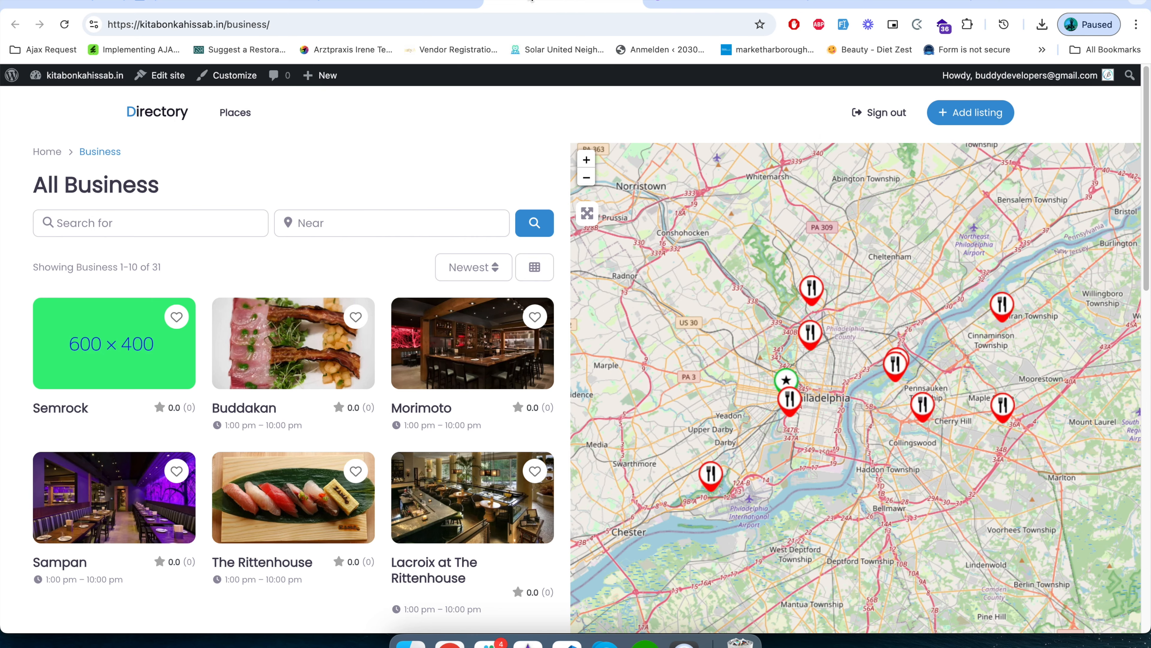
click(369, 4)
click(265, 5)
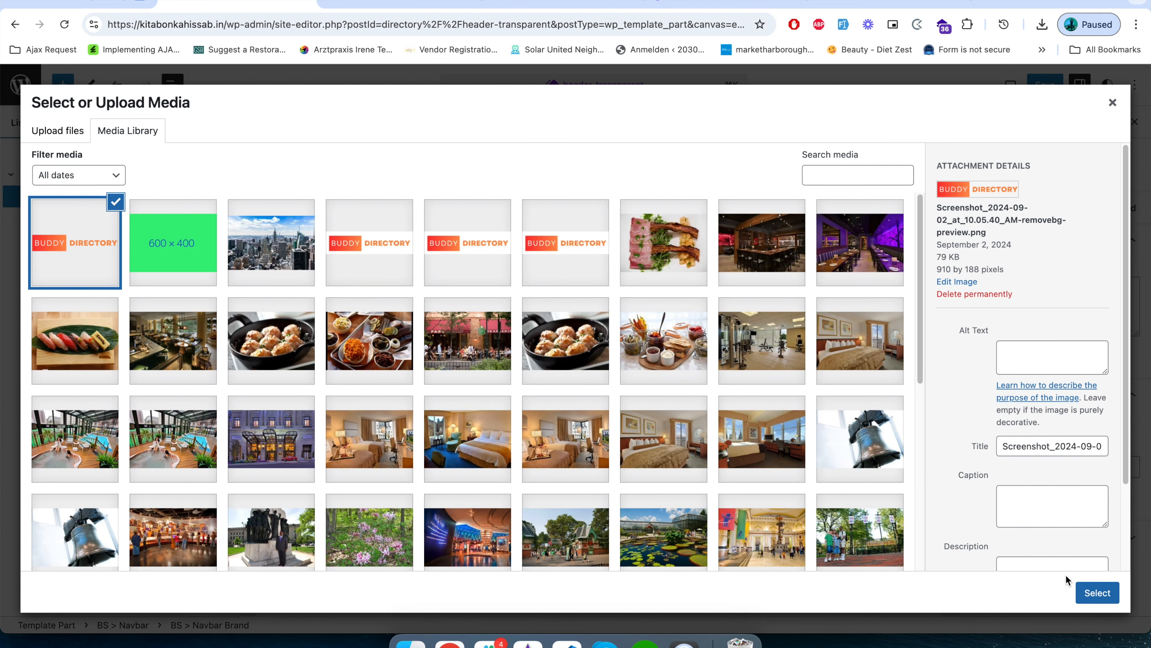
click(1097, 593)
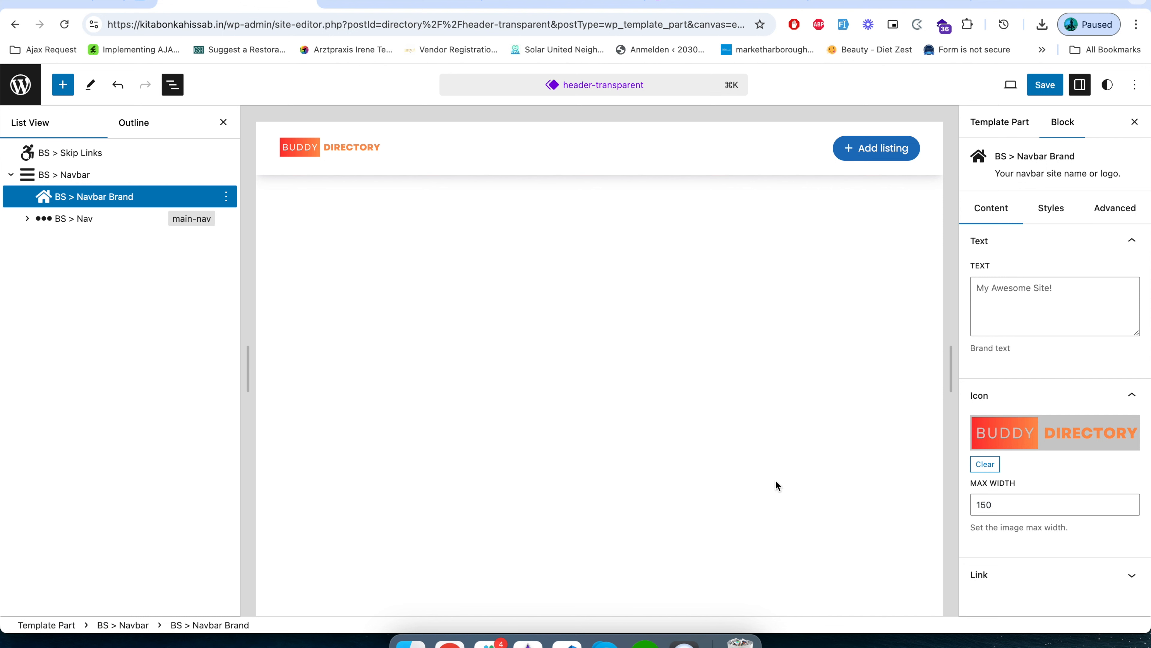
Review the Navbar Brand's maximum image width and link type options, keeping 150 and Home.
click(1079, 504)
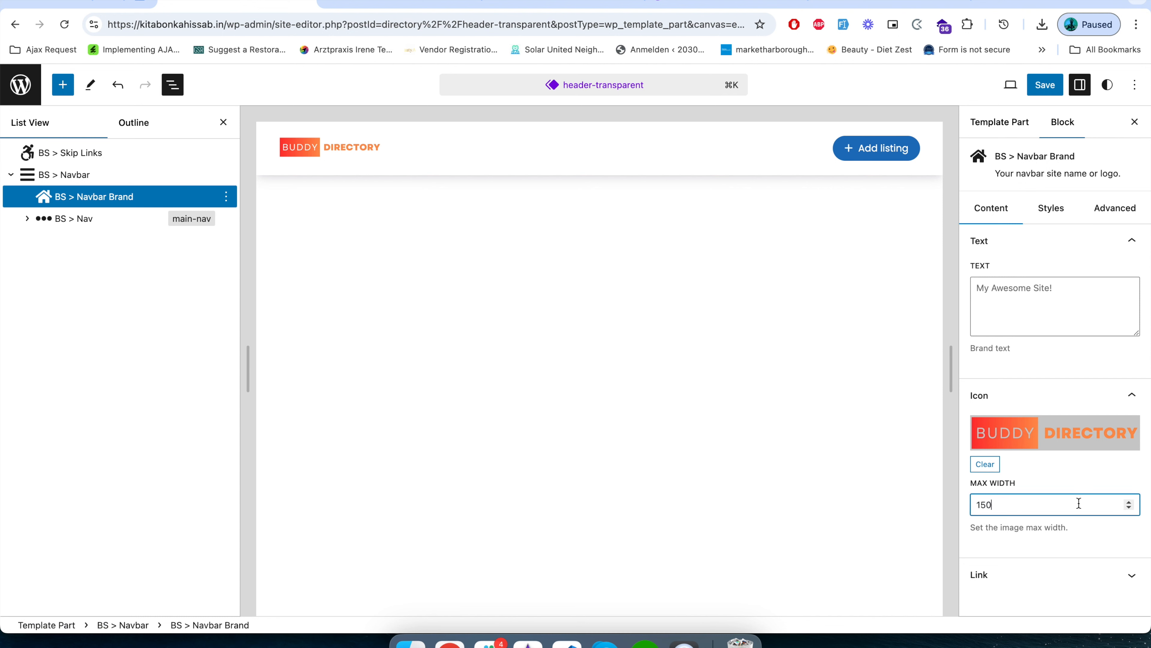
click(1128, 501)
click(1130, 506)
click(1065, 575)
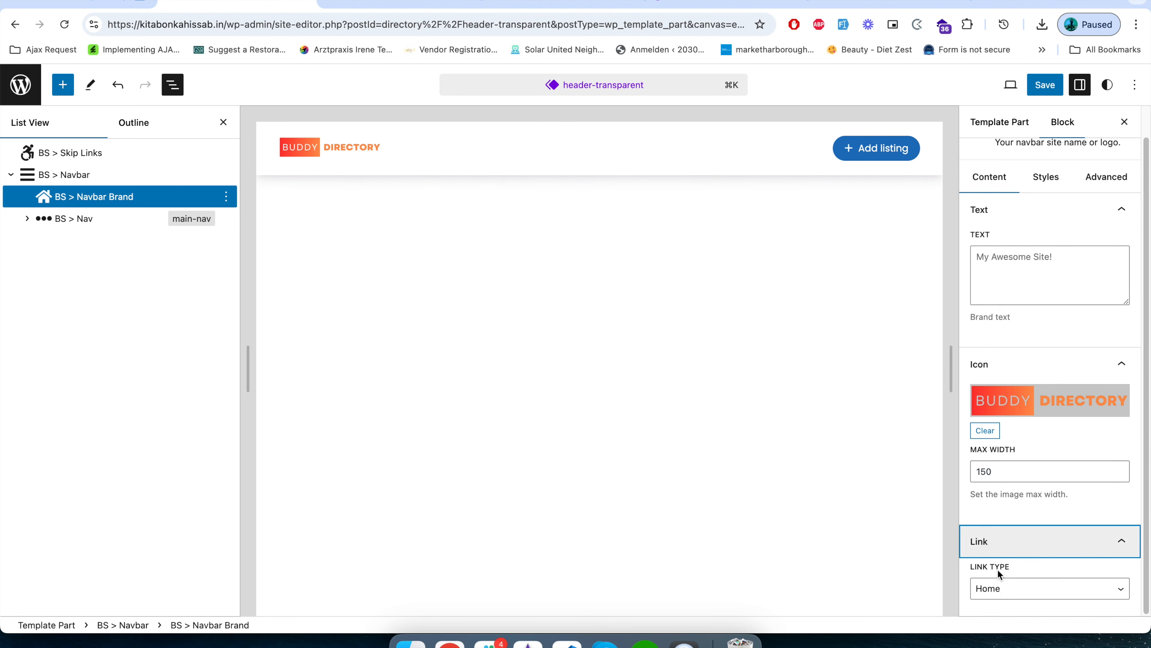
click(994, 594)
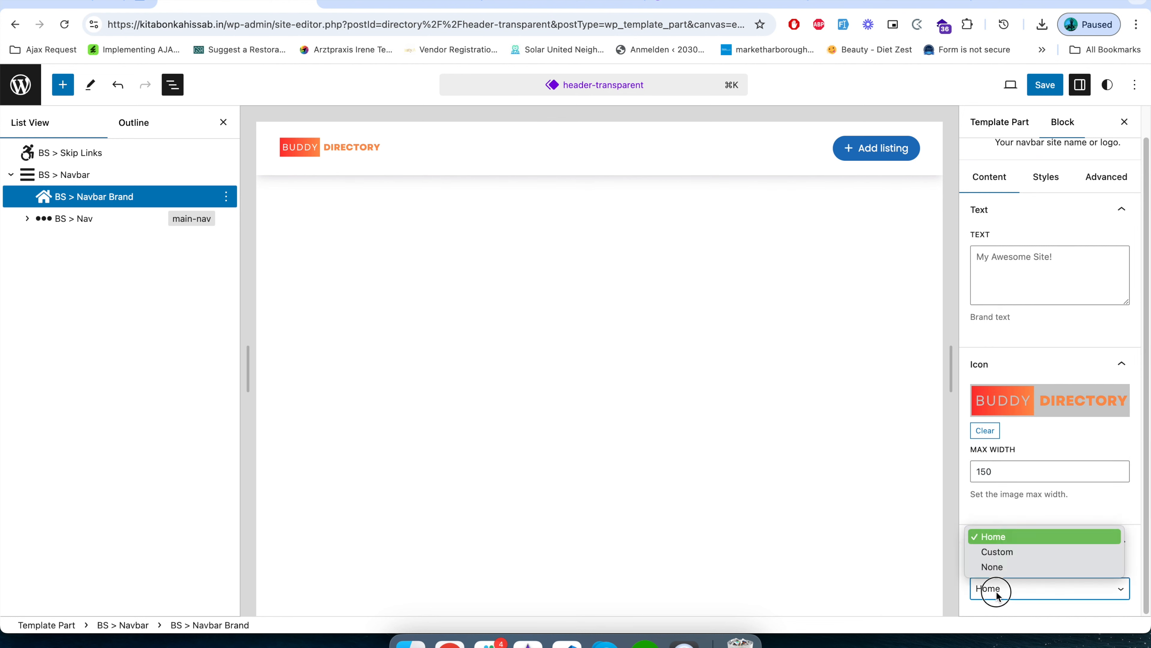
click(1058, 597)
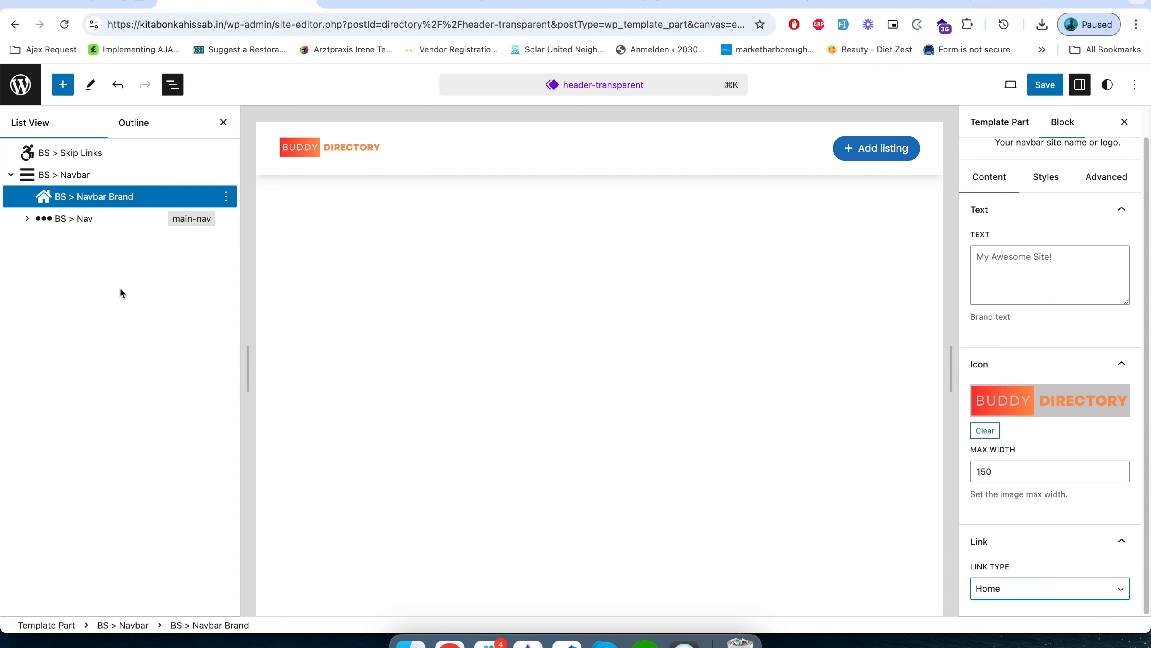
Expand the BS > Nav block and examine the settings of its Places, spacer, Sign in, Sign out and Add listing items.
click(27, 219)
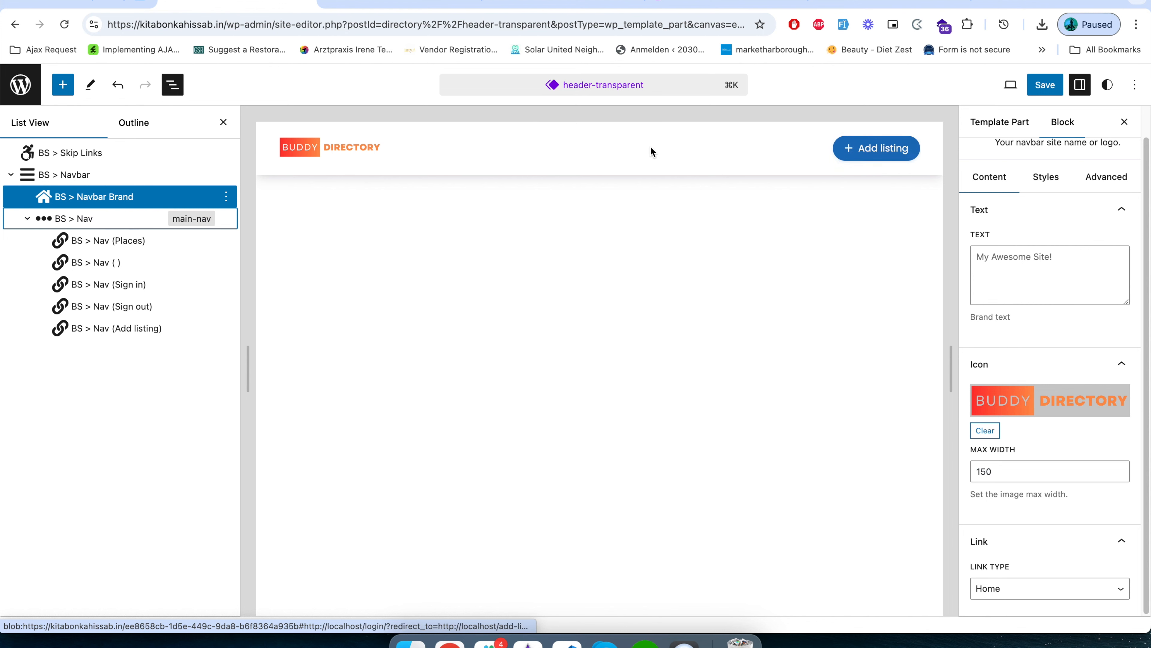
click(116, 245)
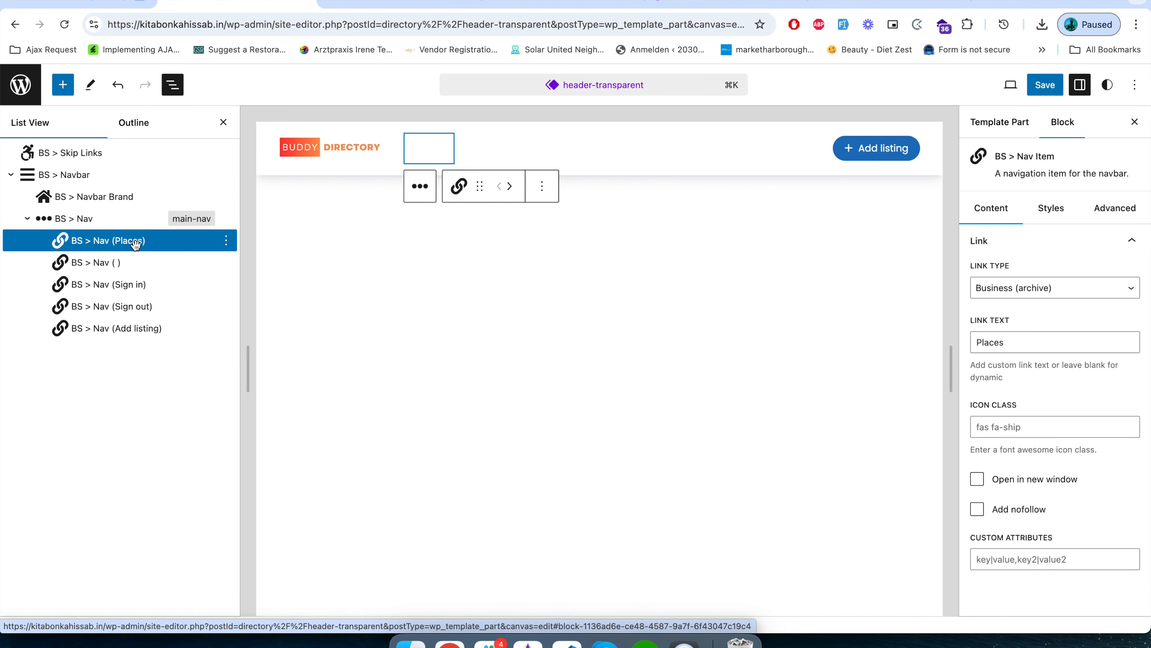
click(102, 262)
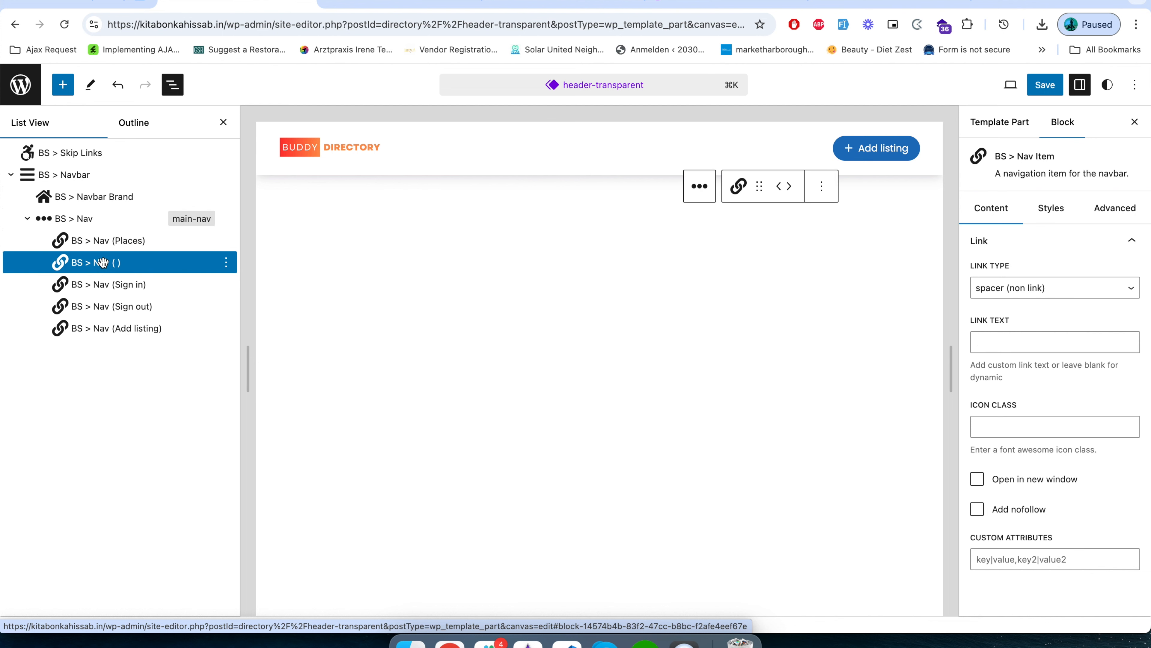
click(98, 284)
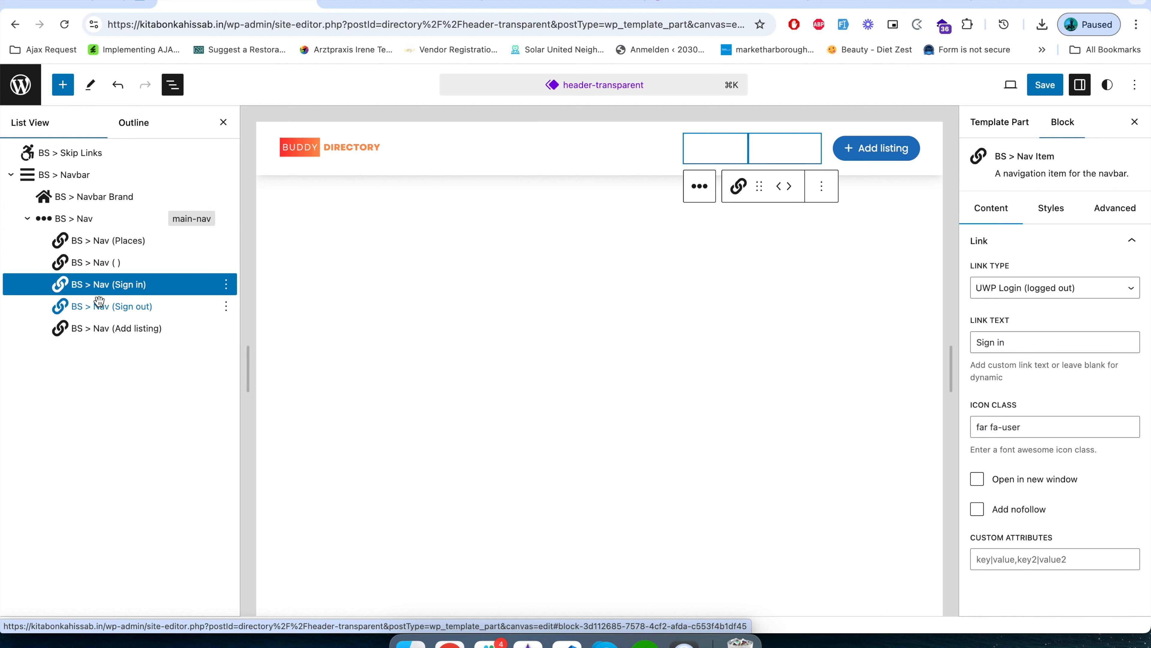
click(99, 304)
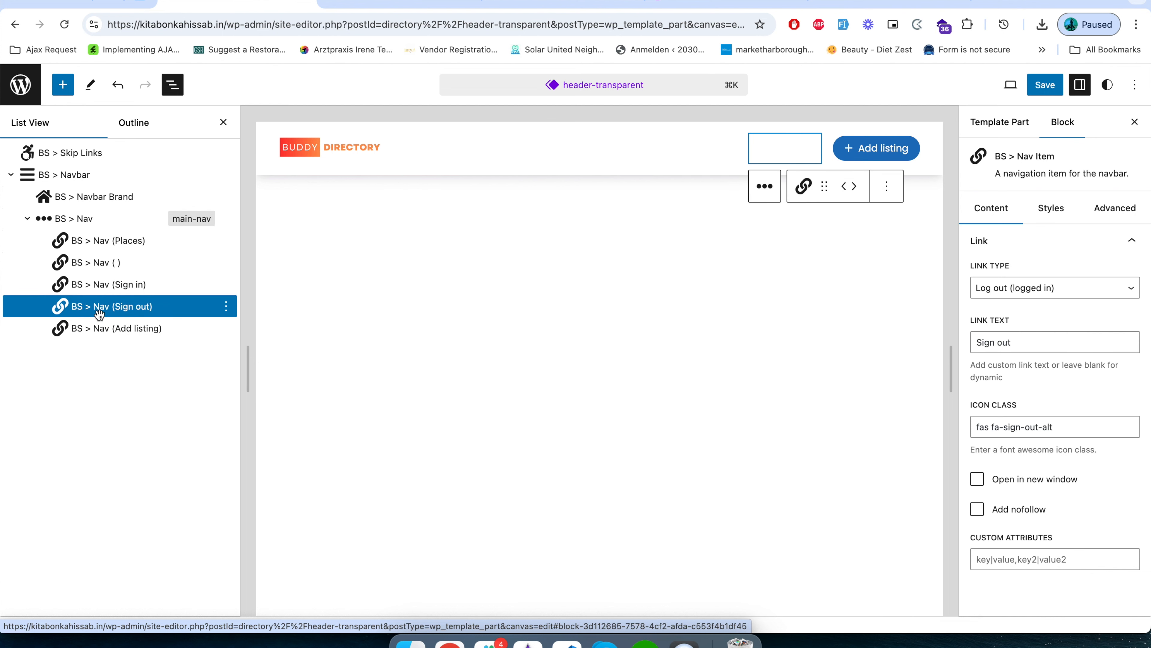
click(96, 330)
Open the site's /profile page on the front end and look over the user profile layout.
click(402, 3)
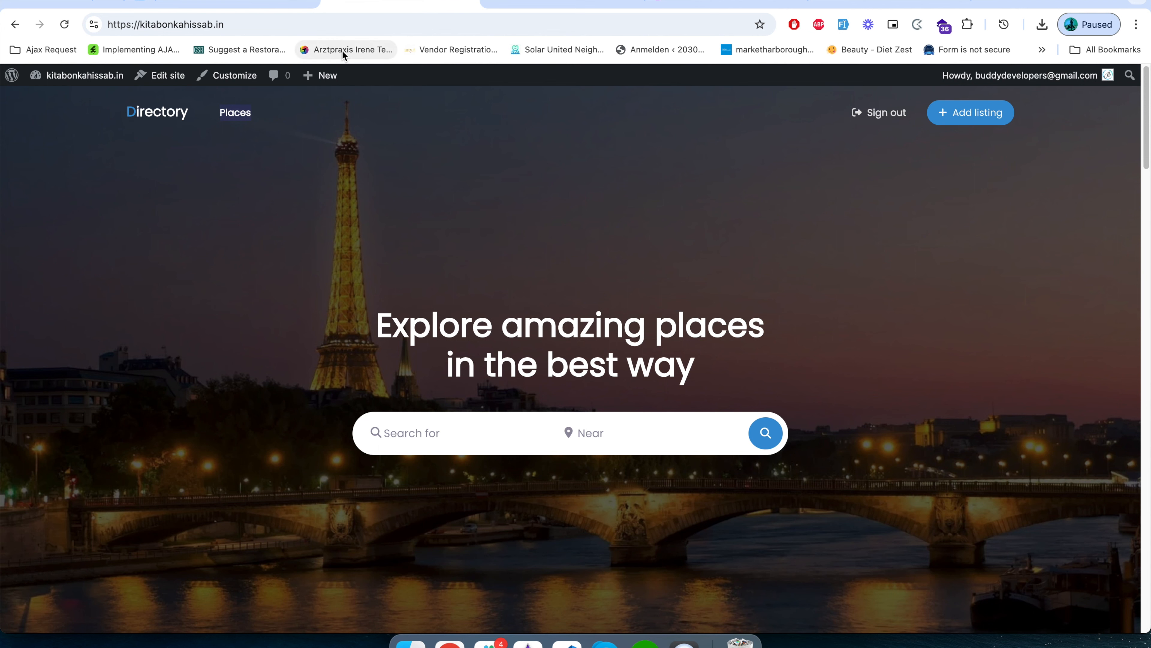
click(270, 23)
click(294, 24)
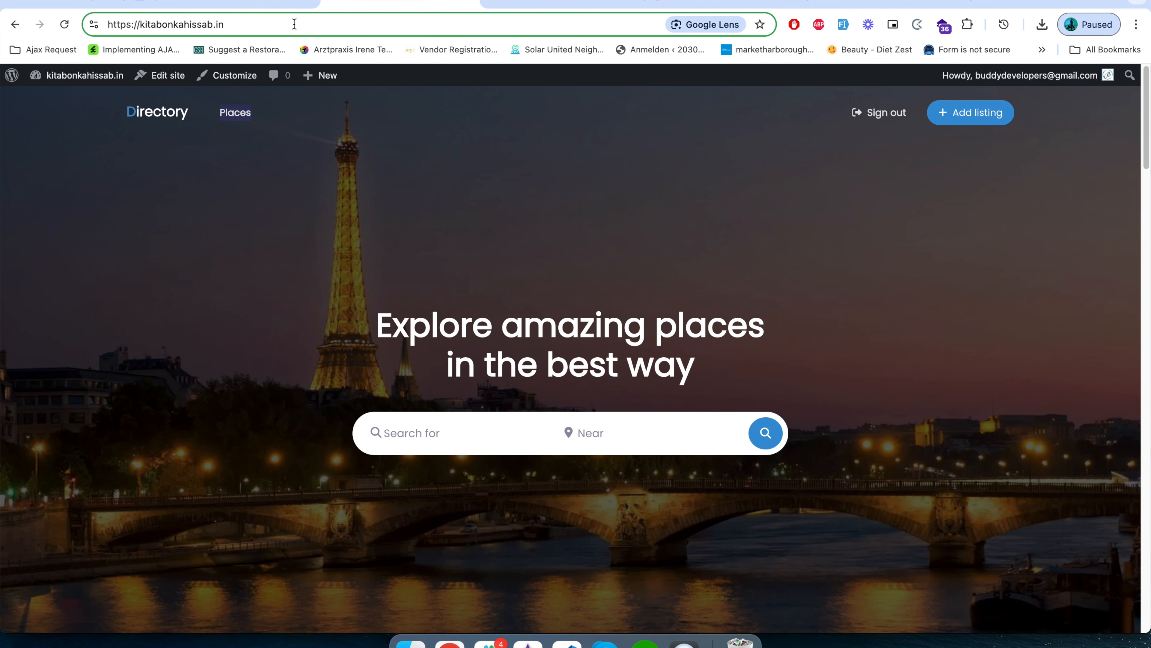
text(/pro)
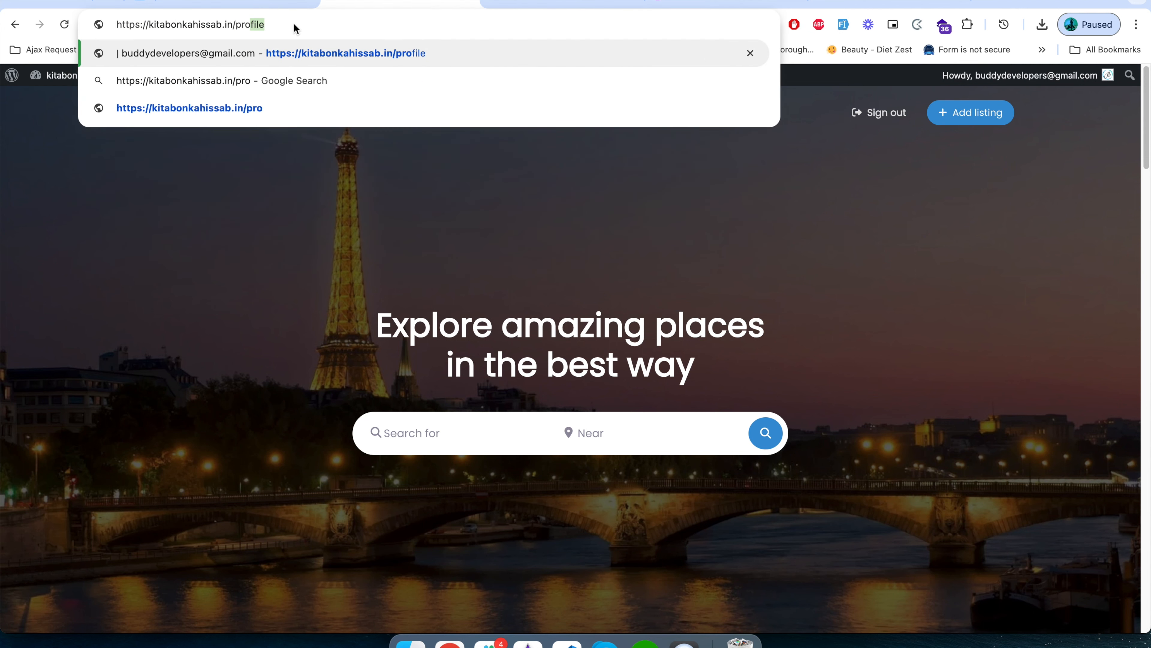
text(file)
key(Return)
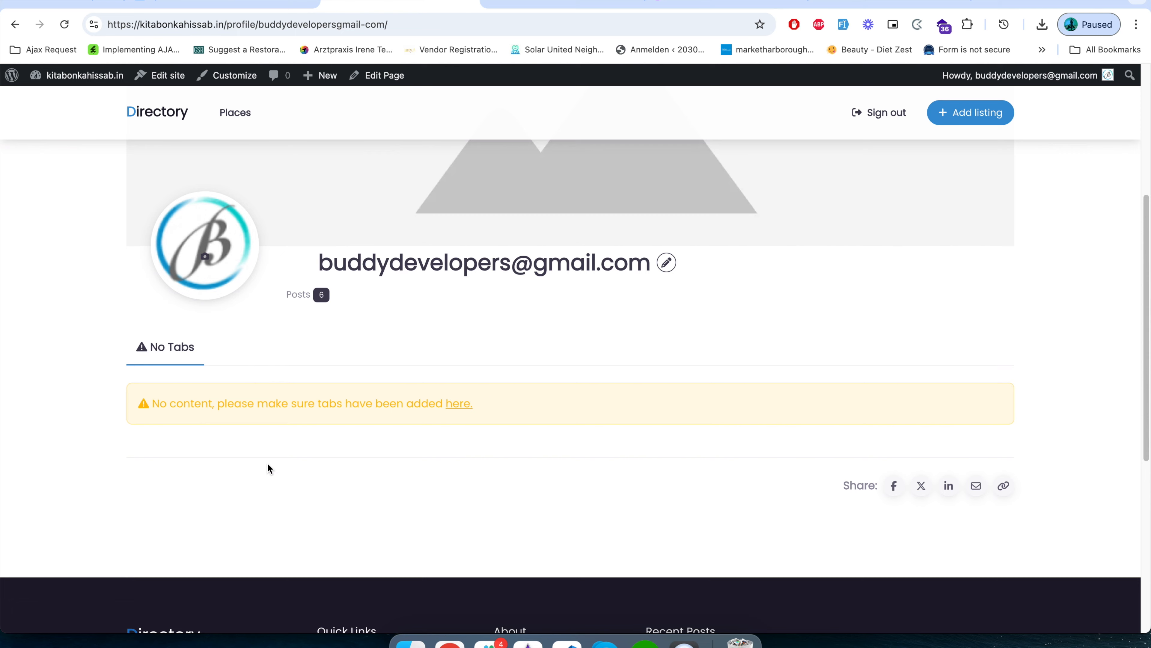
scroll(268, 469, up, 3)
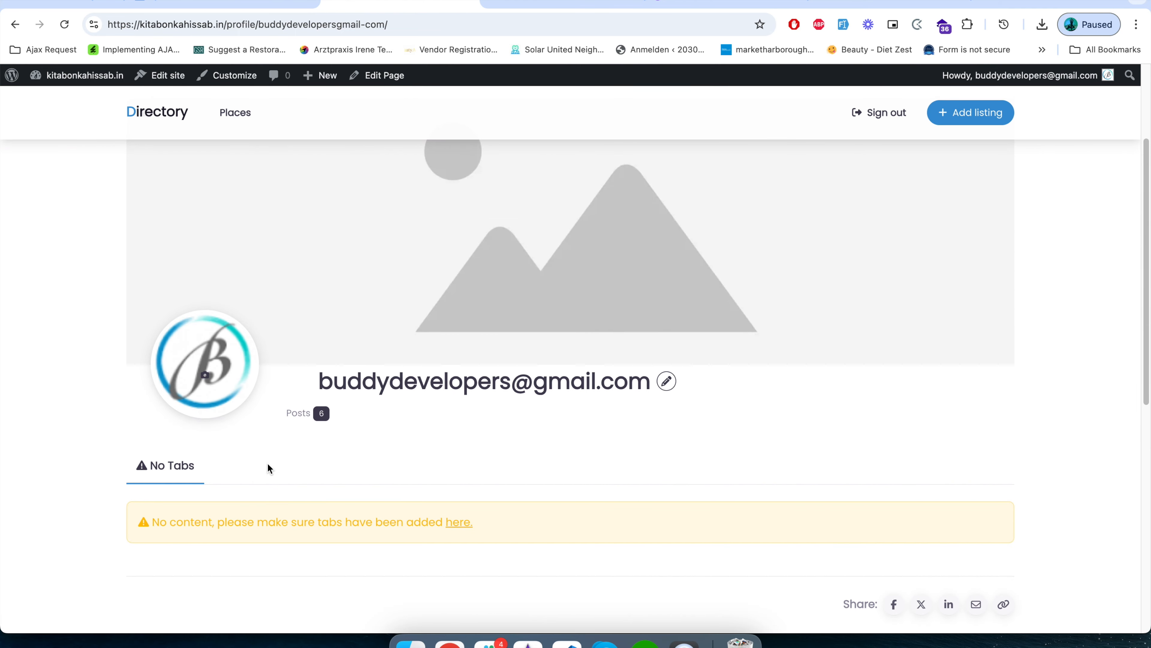
scroll(310, 401, up, 4)
scroll(310, 406, down, 2)
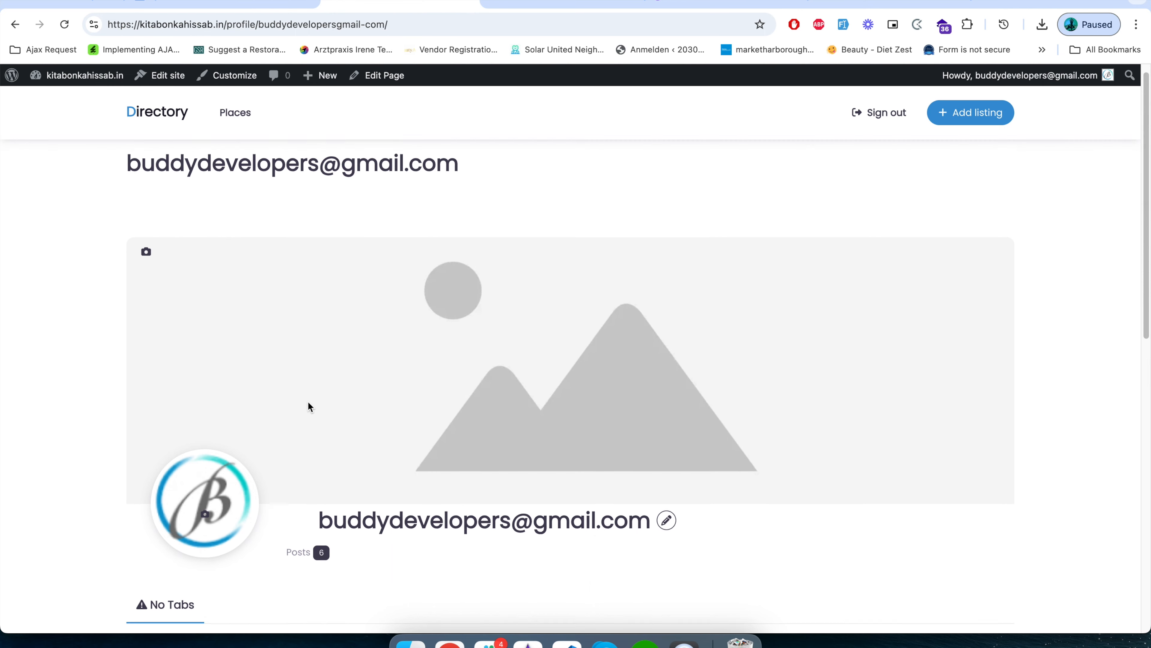
scroll(306, 406, up, 2)
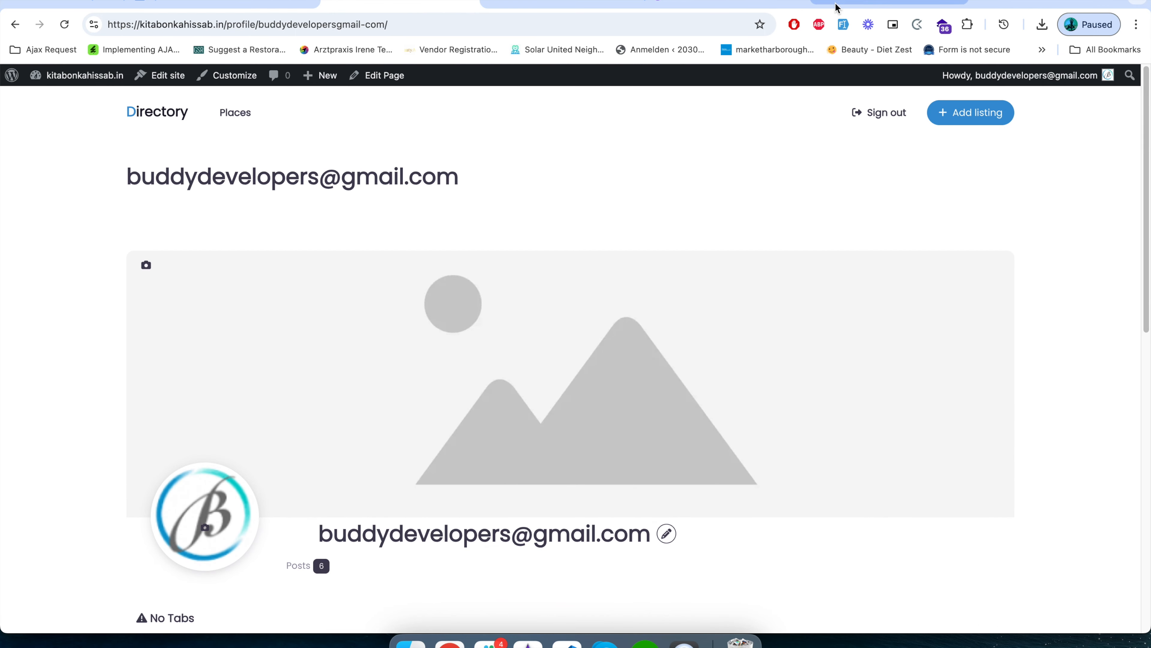
Switch to the Buddydevelopers YouTube channel and browse its Live videos for the Complete UsersWP Guide.
click(855, 2)
scroll(324, 317, down, 10)
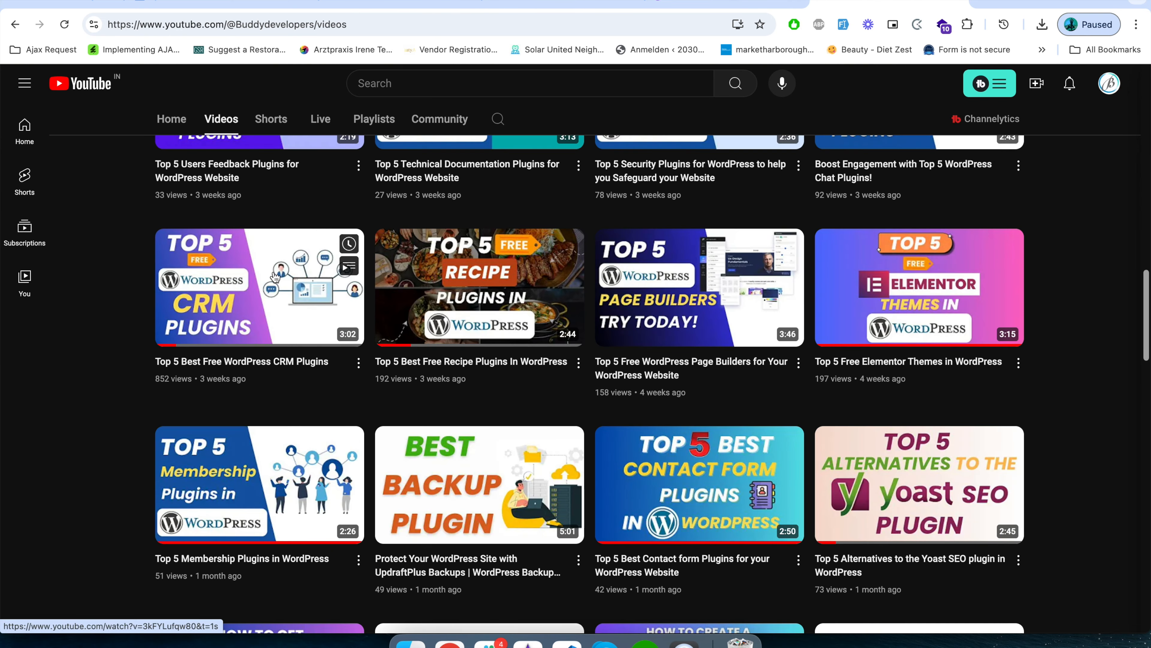
click(325, 118)
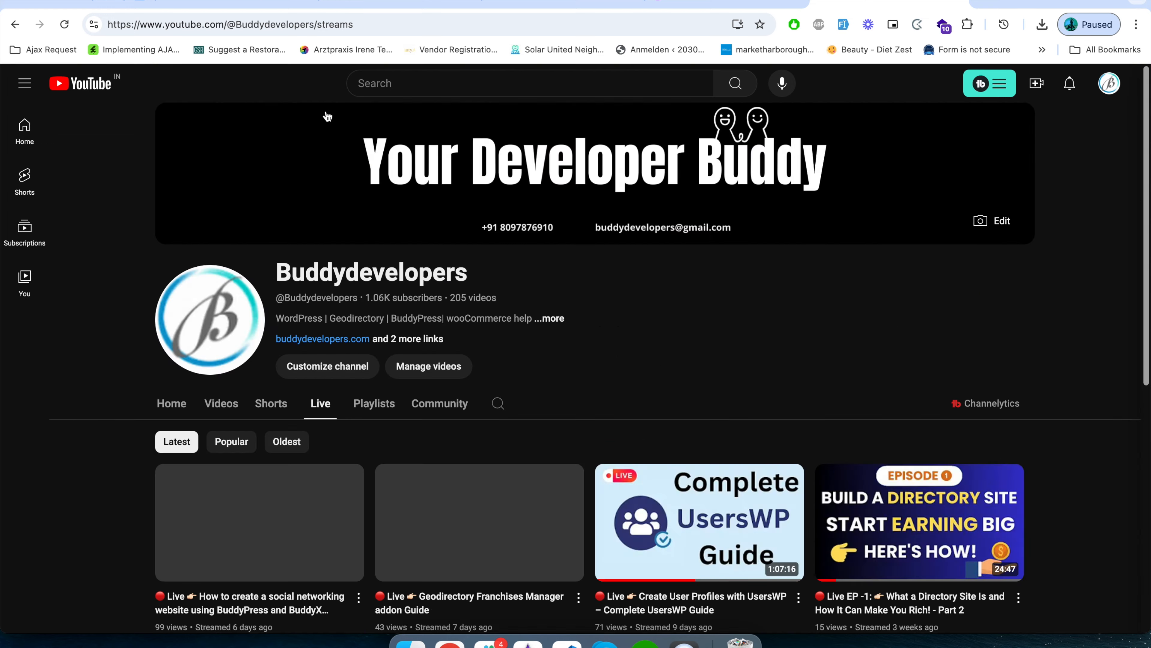
scroll(676, 366, down, 2)
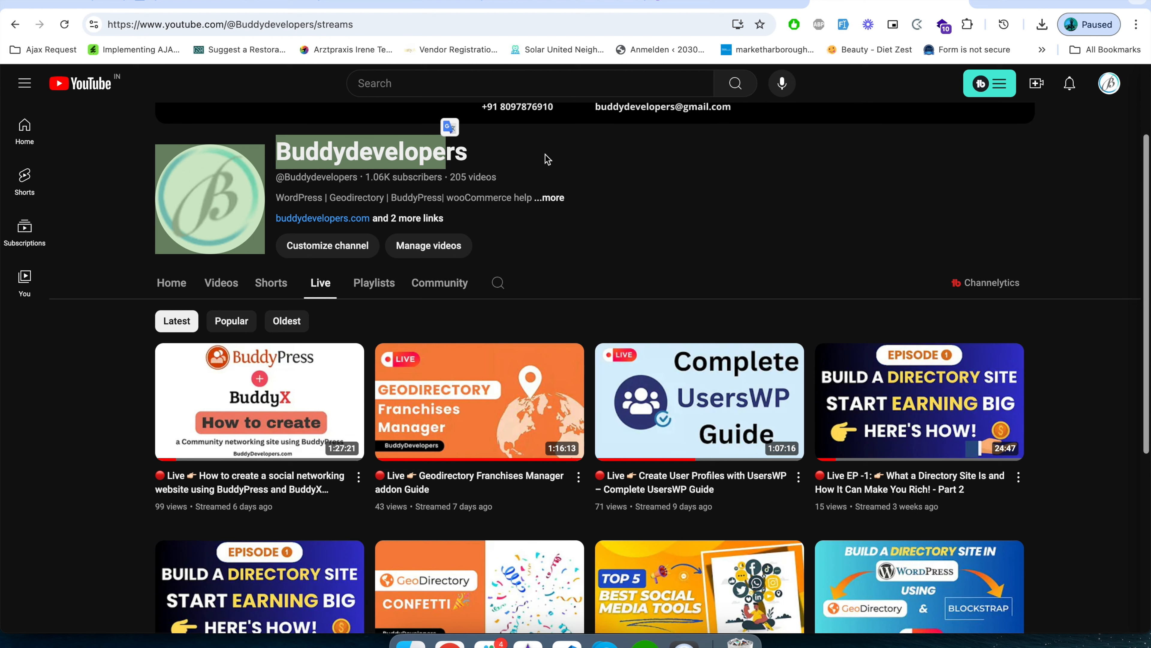
Return to the header-transparent template part by way of the profile page, select the blank spacer nav item and save the header.
click(421, 2)
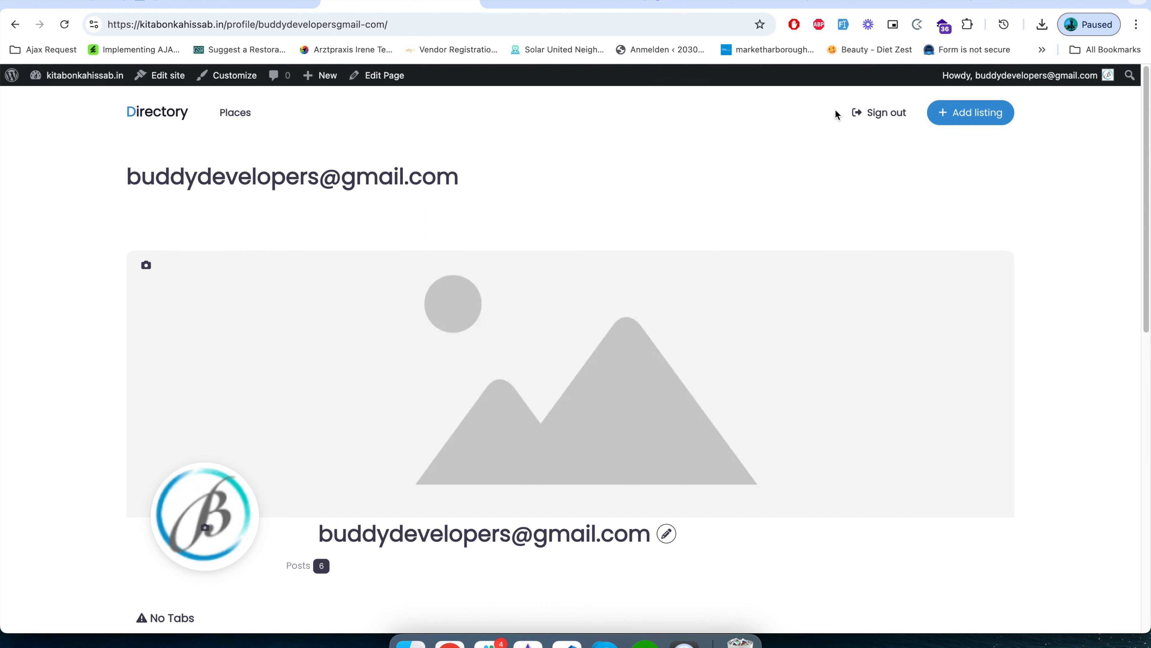
click(221, 2)
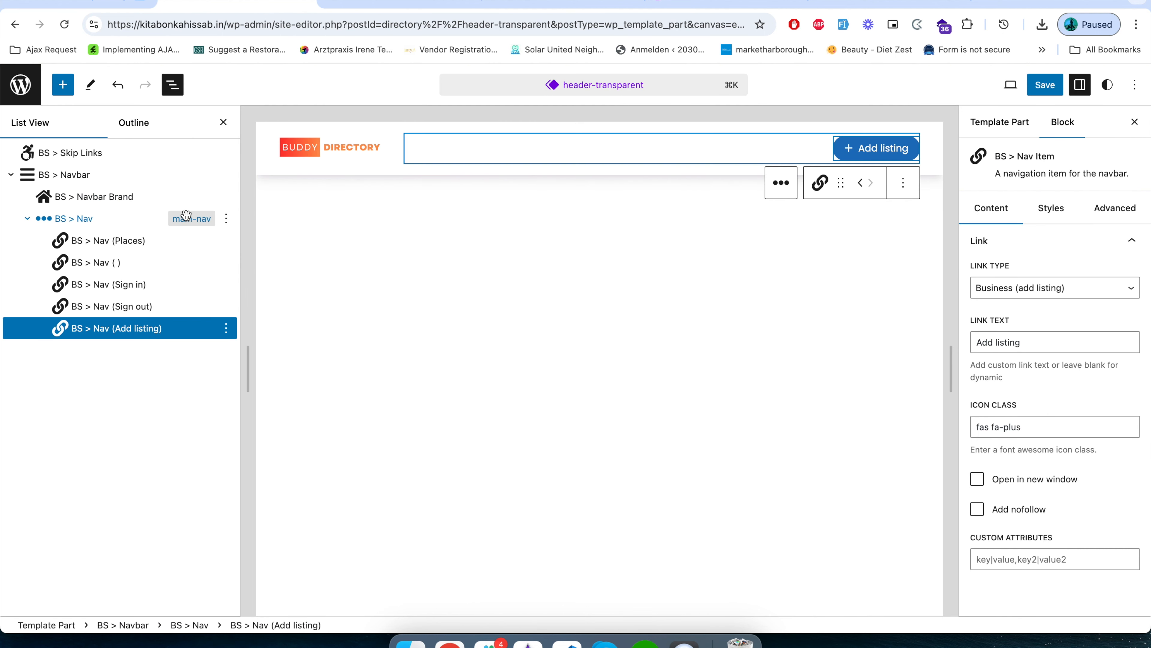
click(104, 262)
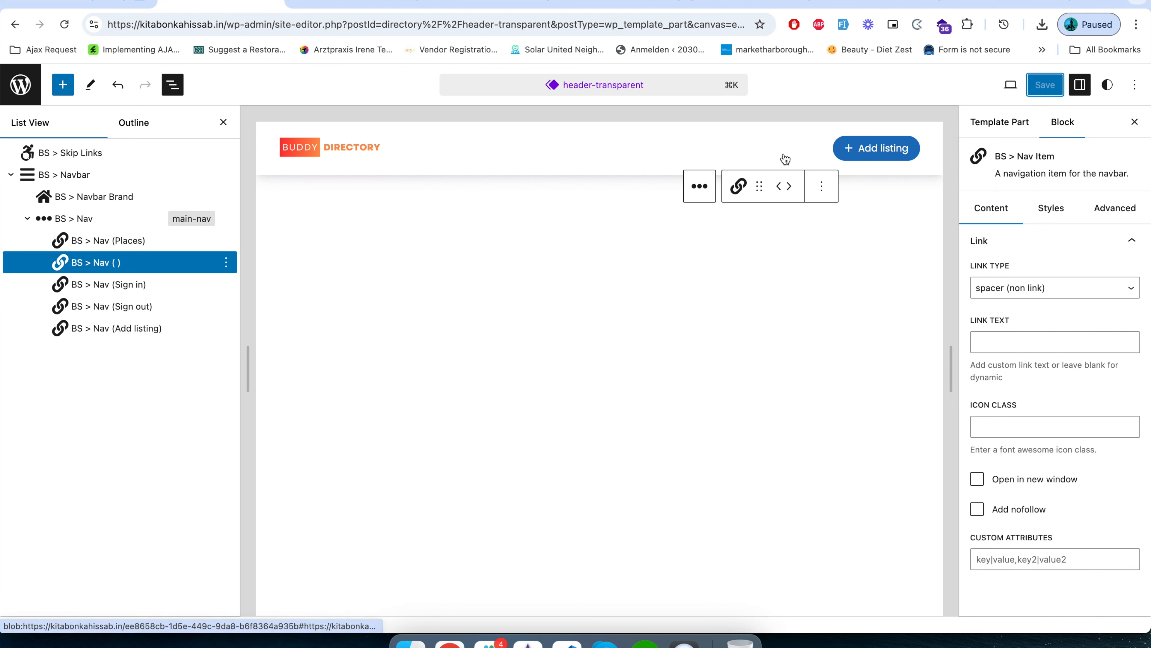
Insert a BS > Nav Dropdown block inside the header's BS > Nav container, after the Add listing item.
click(677, 142)
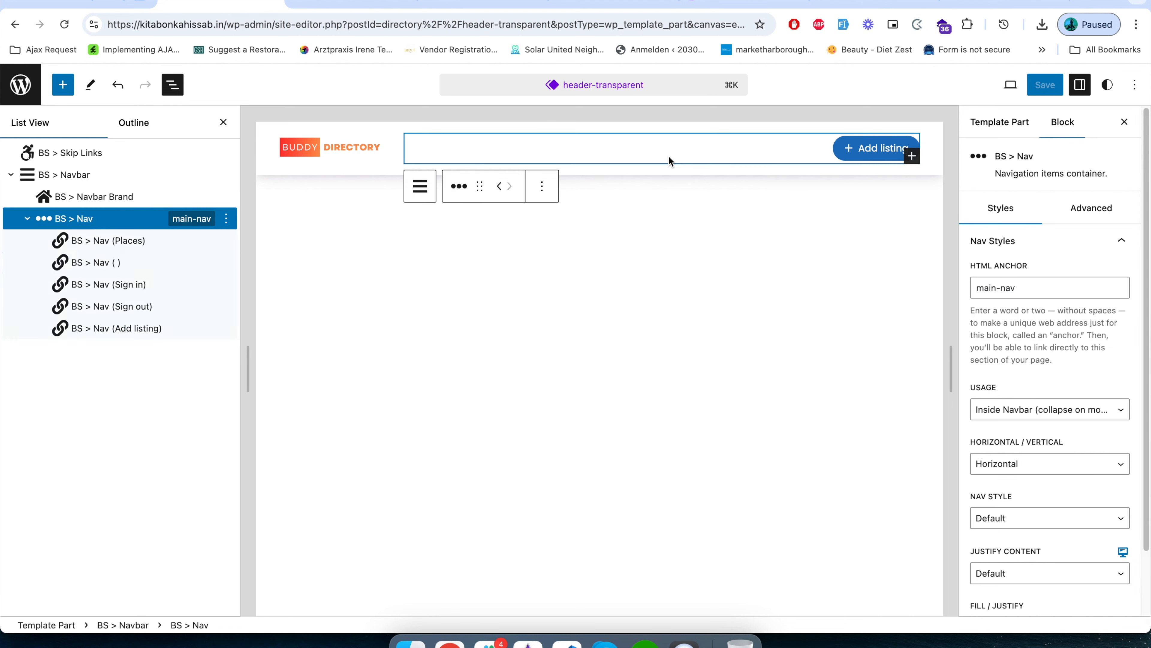
click(912, 156)
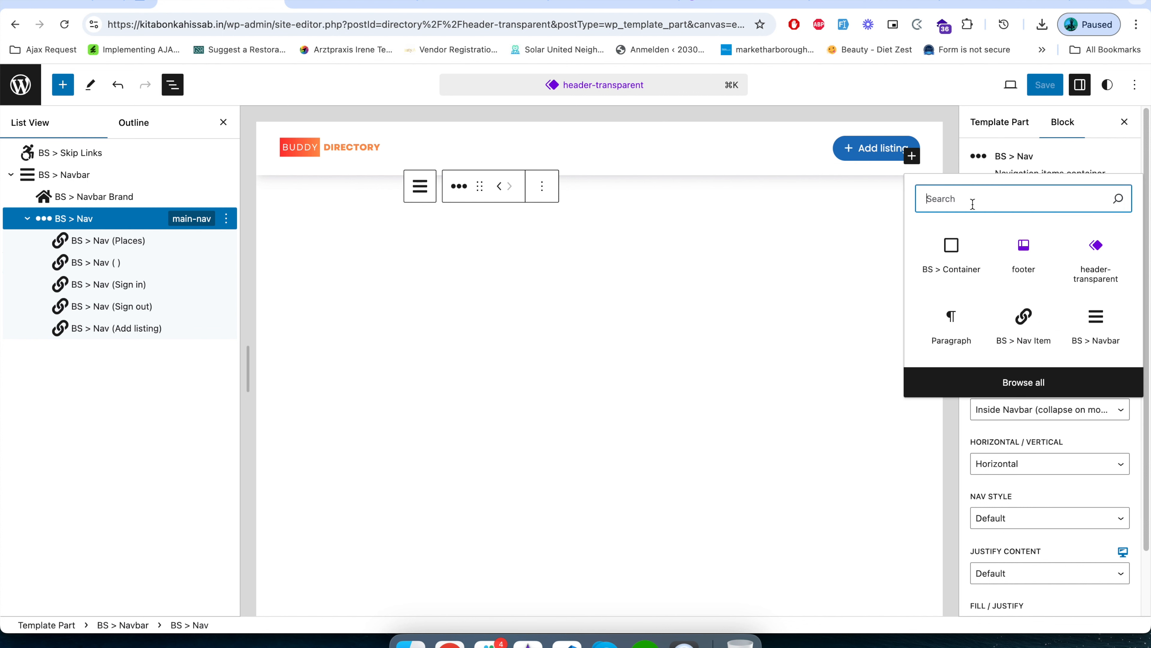
text(BS )
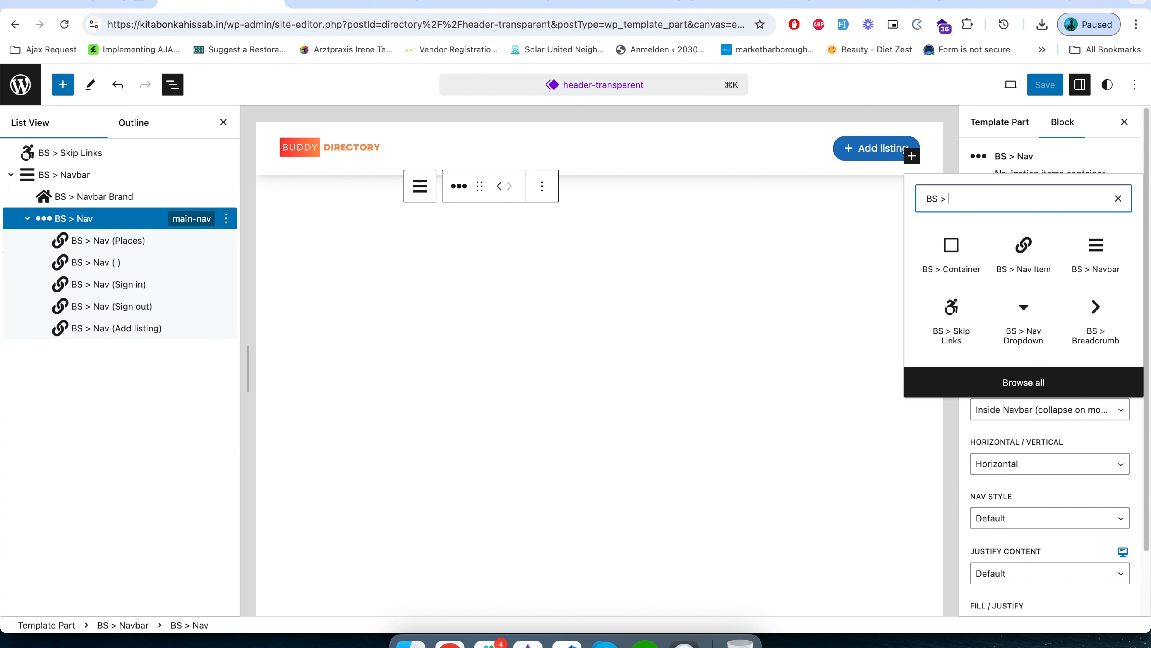
text(> Nav Dro)
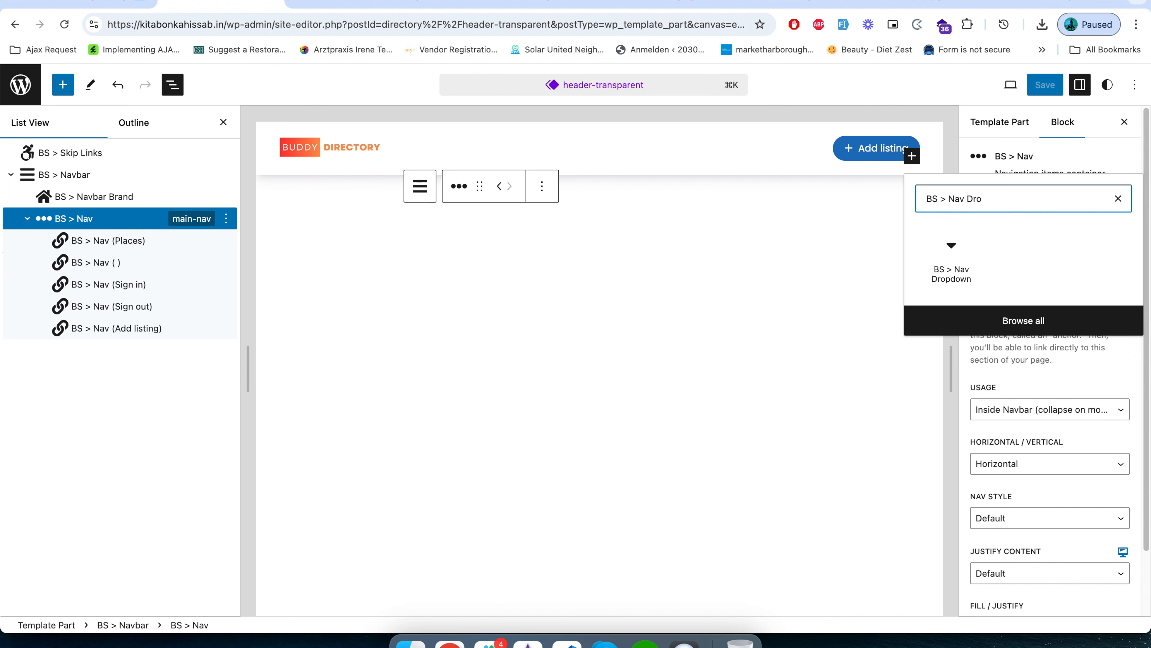
click(960, 248)
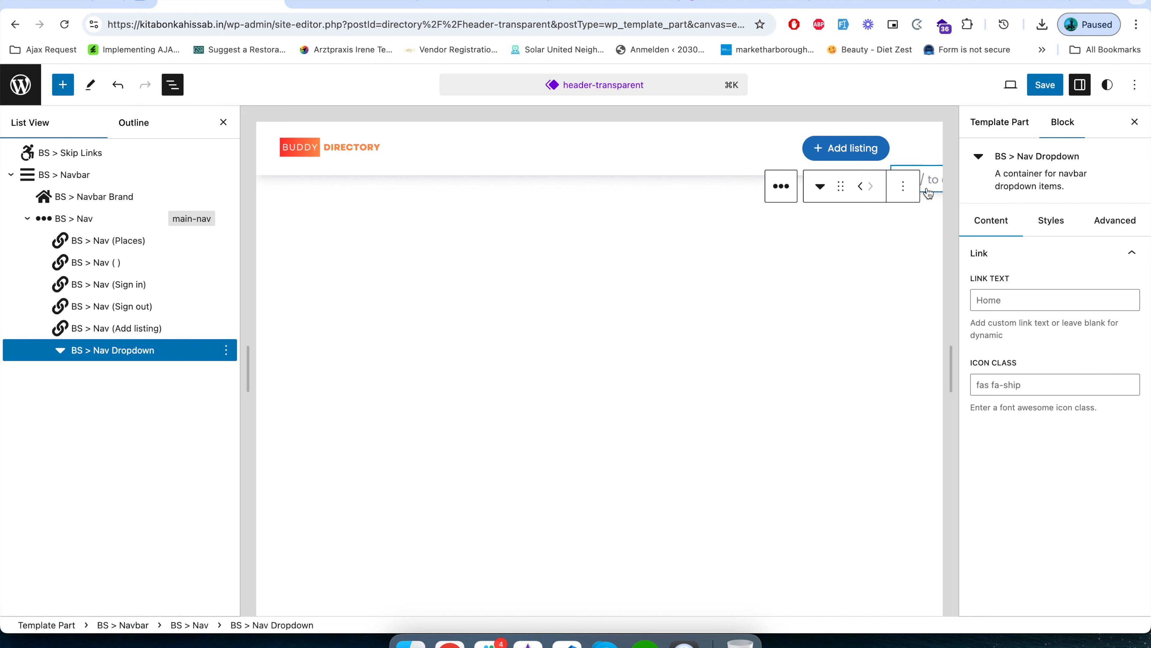
Set the new nav dropdown's link text to My Account.
click(144, 352)
click(1016, 298)
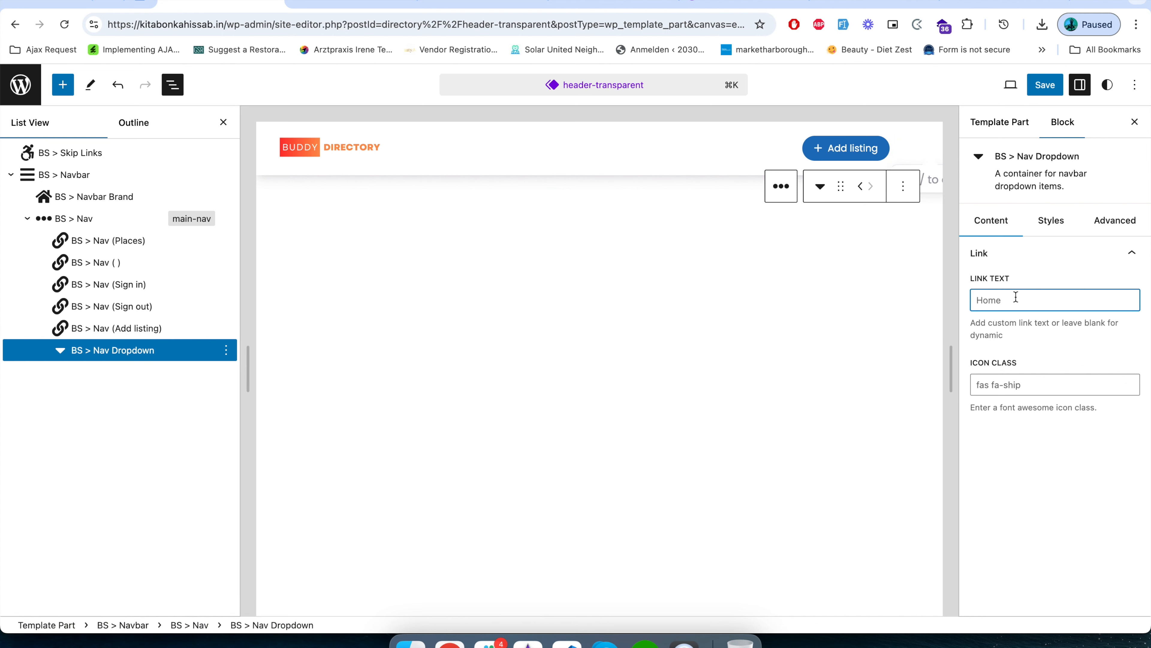
text(My Acc)
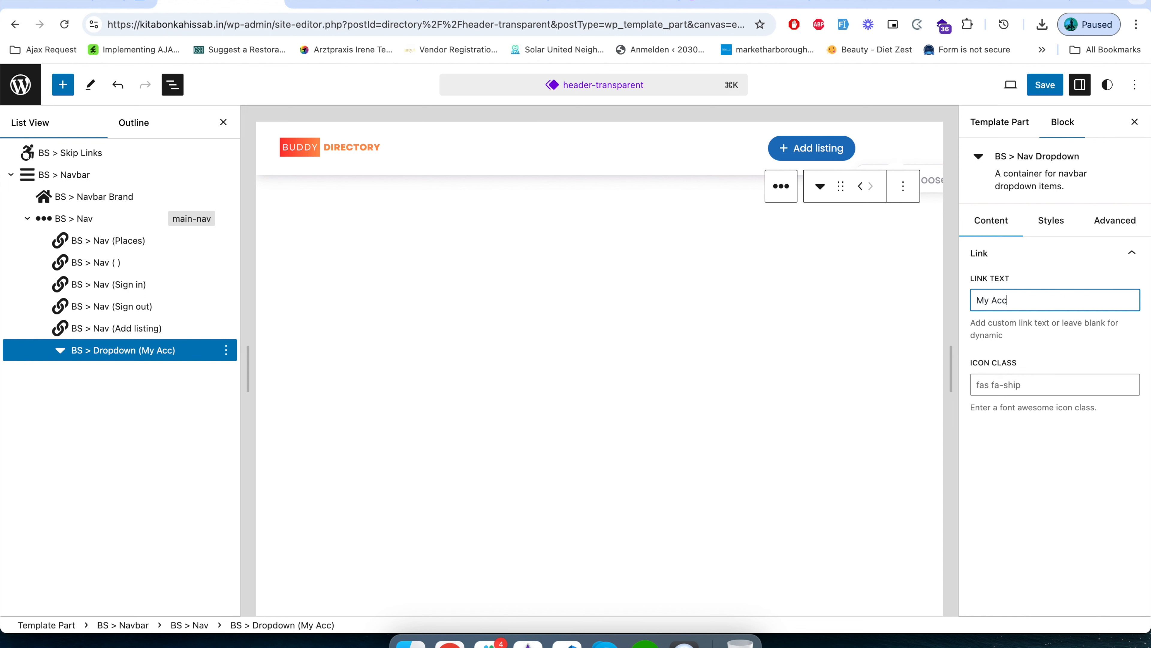
text(ount)
click(994, 471)
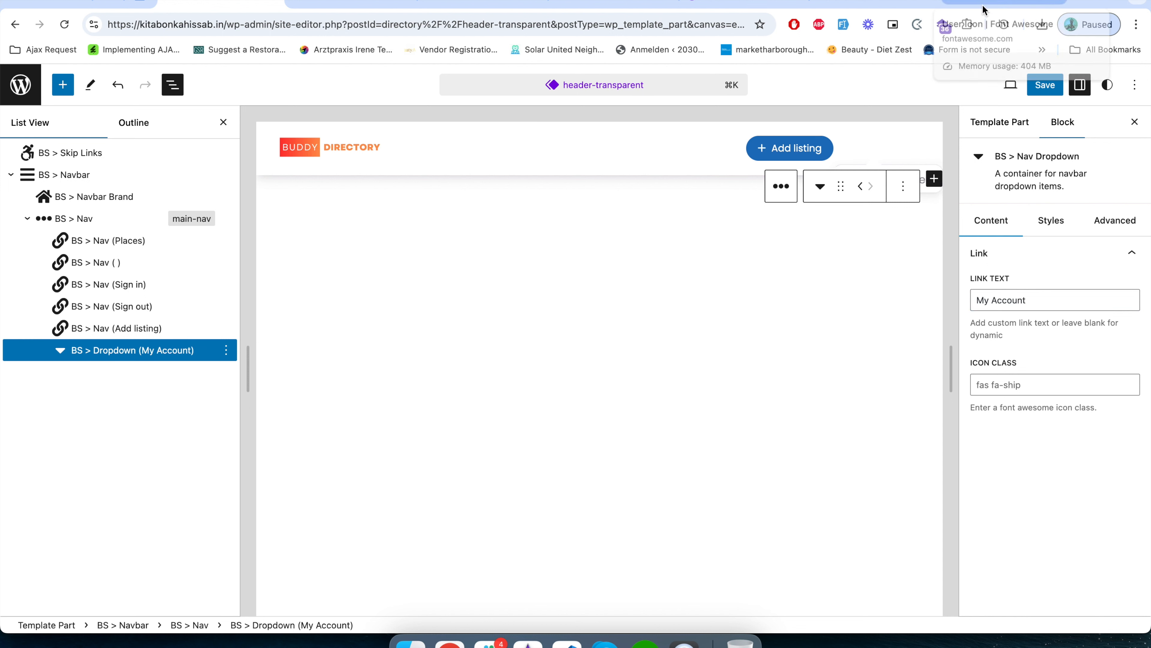
Examine the My Account dropdown's Icon Class setting and its Font Awesome hint.
click(1053, 385)
drag(1000, 407, 1057, 407)
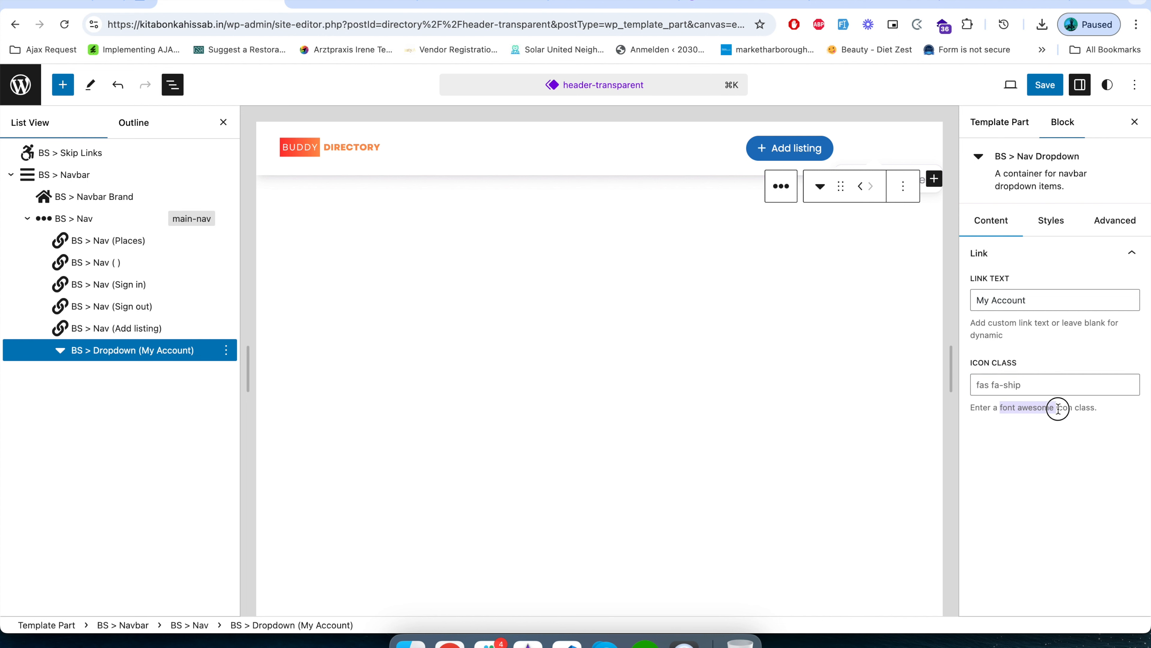
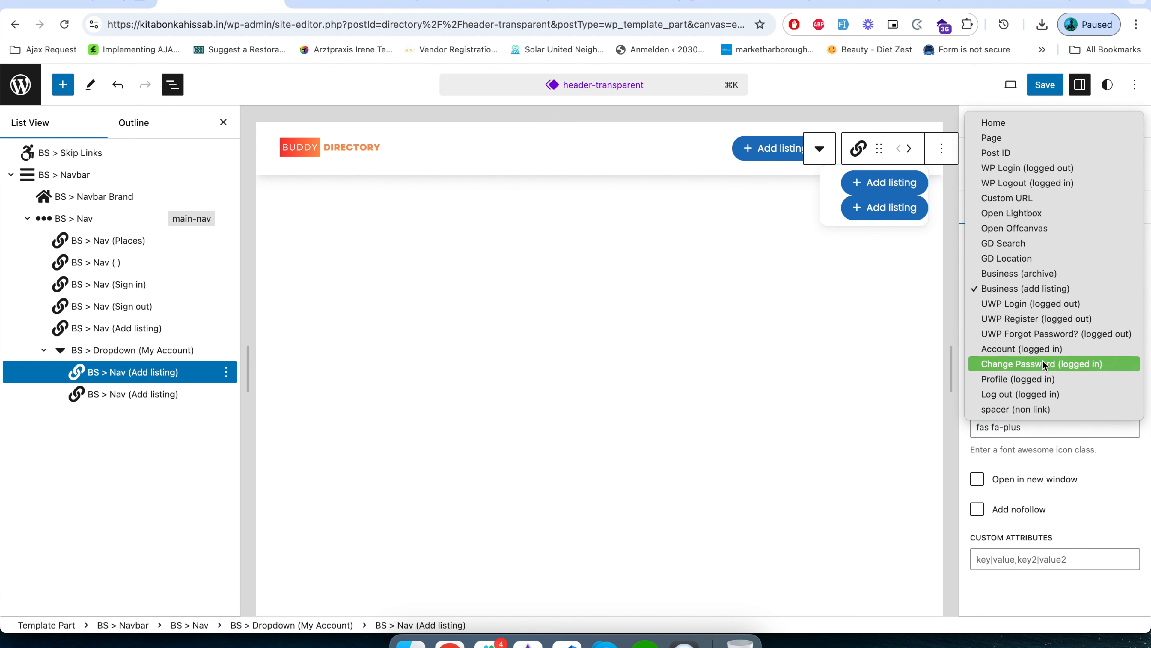
Make the My Account dropdown's first item an Account (logged in) link with the text Account and no icon class.
click(1045, 350)
triple_click(1026, 342)
text(Ac)
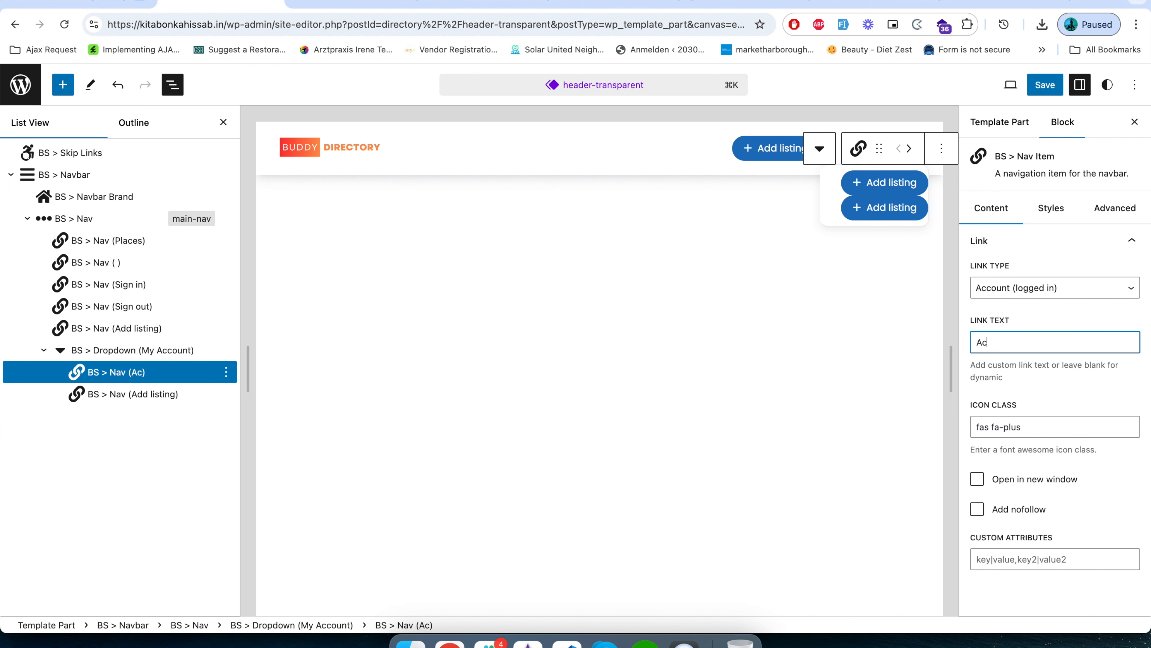
text(count)
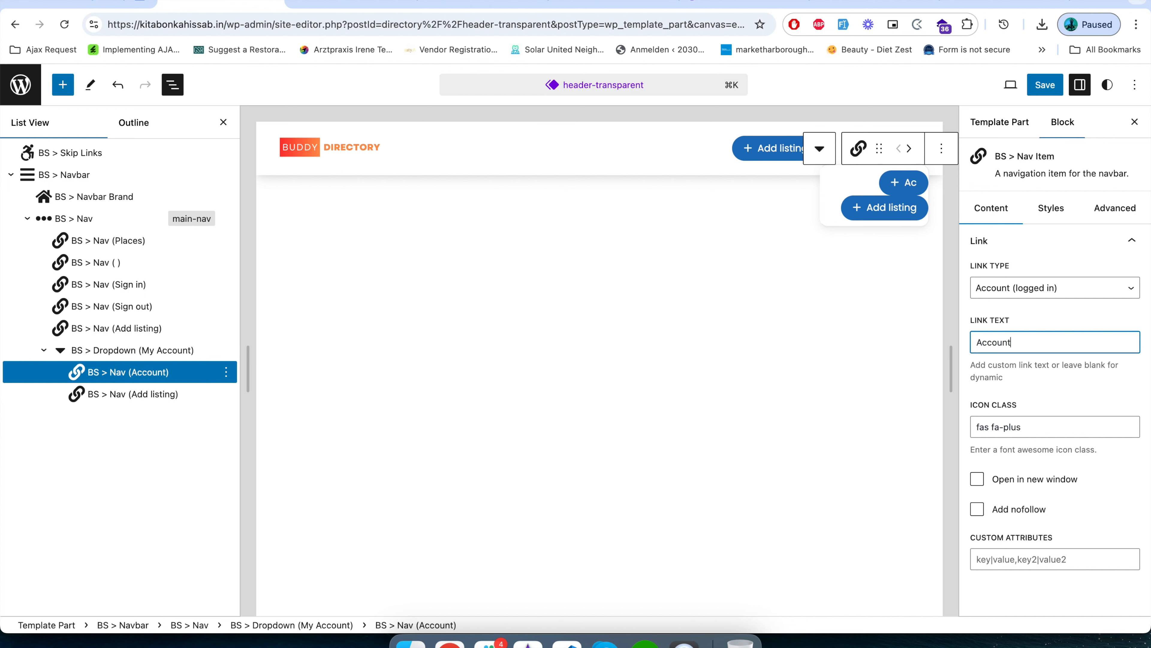
triple_click(1024, 429)
key(BackSpace)
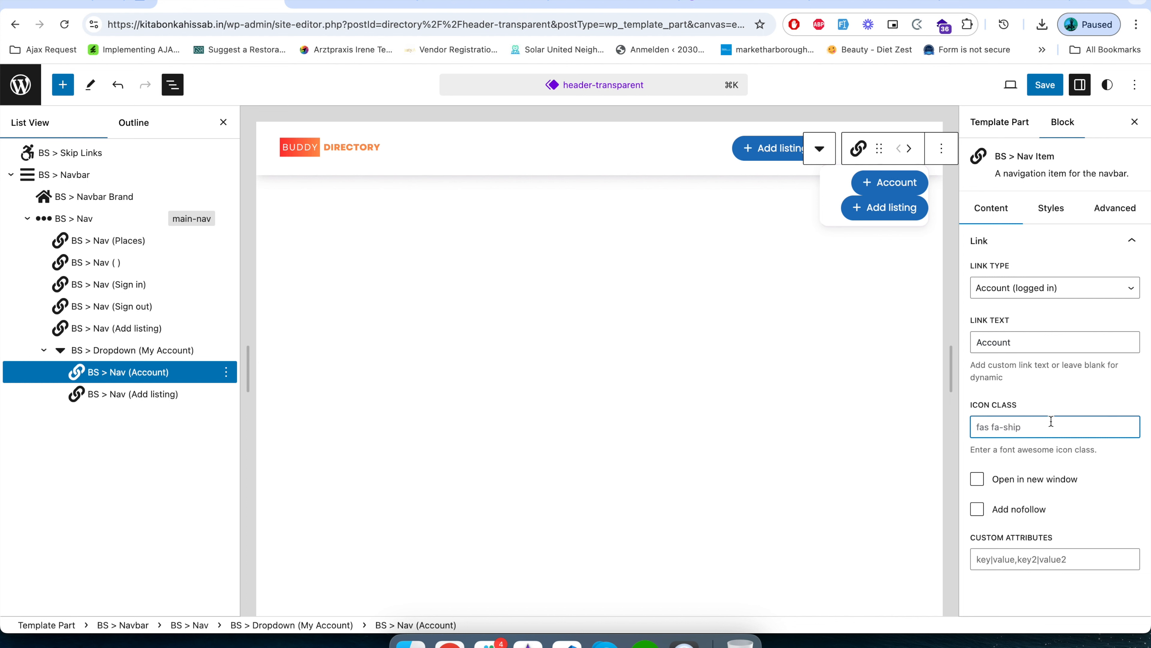
Make the dropdown's second item a Profile (logged in) link with the text Profile and no icon class.
click(154, 394)
click(1028, 290)
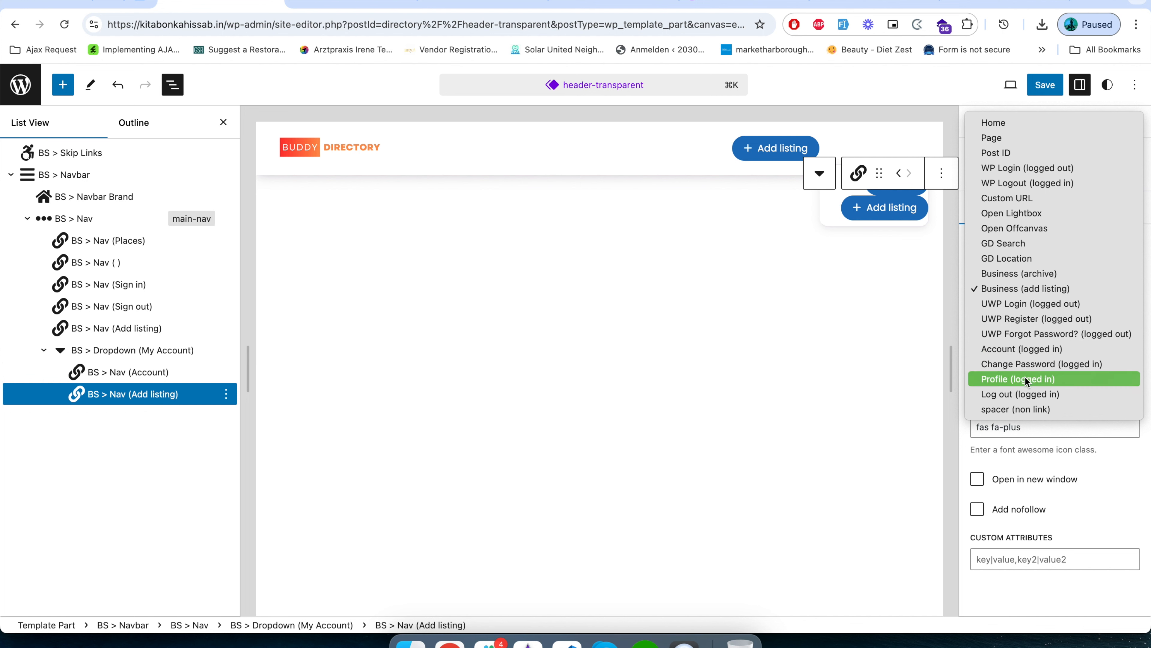
key(Escape)
double_click(1026, 344)
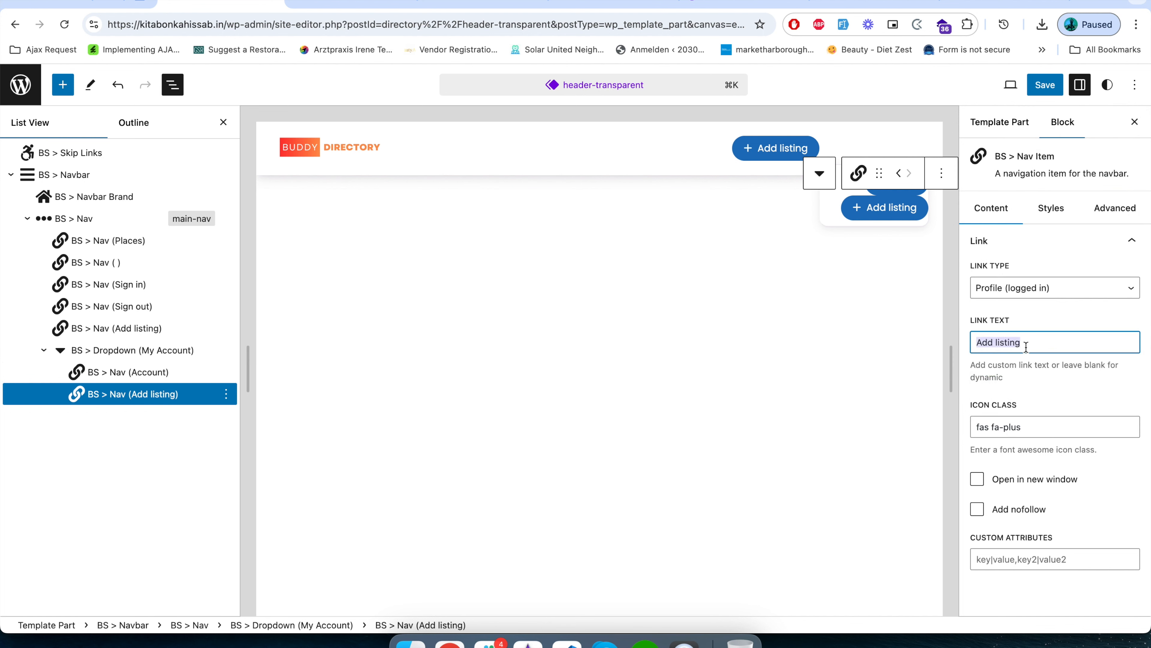
text(Profile)
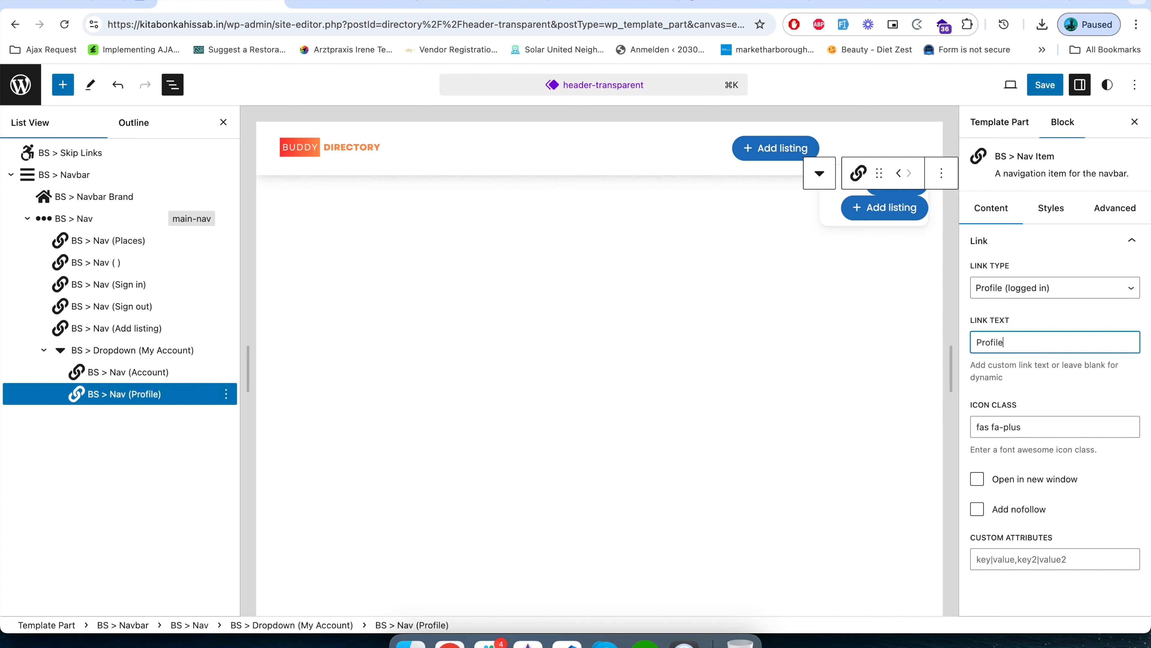
click(1065, 402)
triple_click(1033, 430)
key(BackSpace)
Duplicate the Profile item and change one copy to link type Log out (logged in) with the text Logout.
click(225, 399)
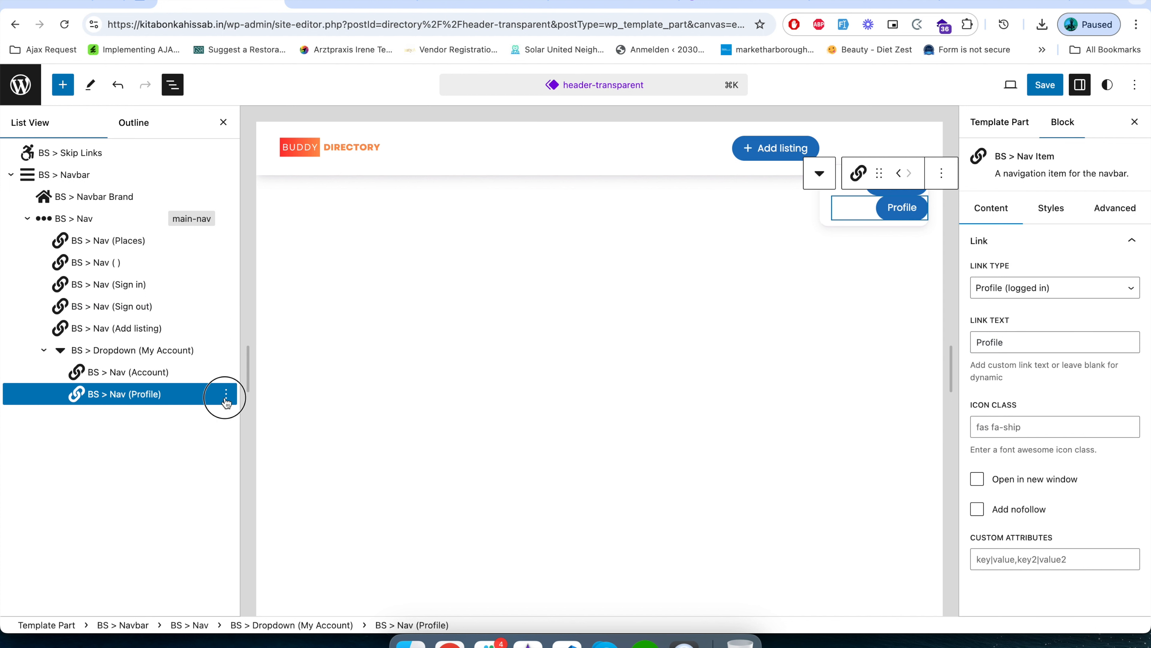
click(251, 113)
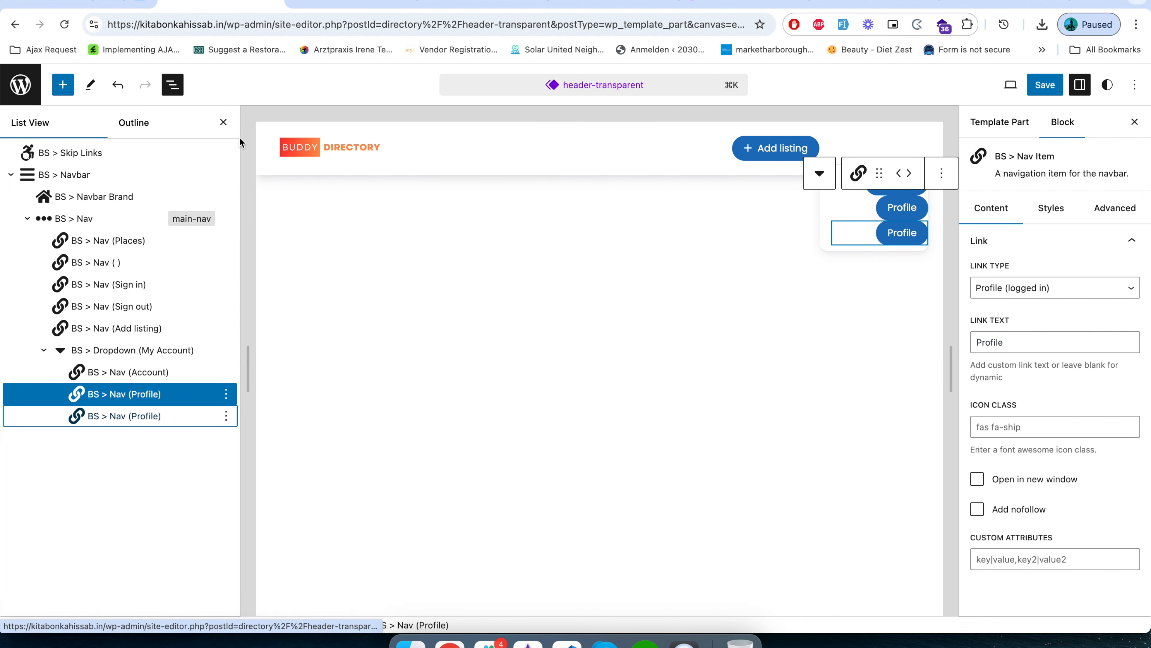
click(1037, 290)
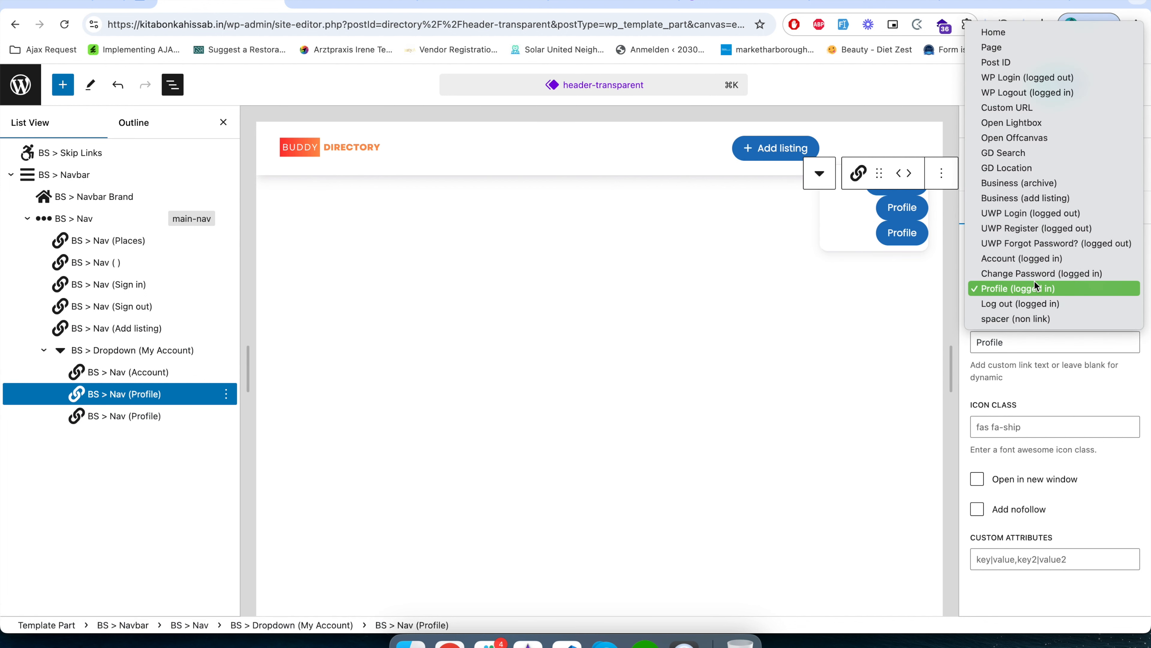
click(1069, 231)
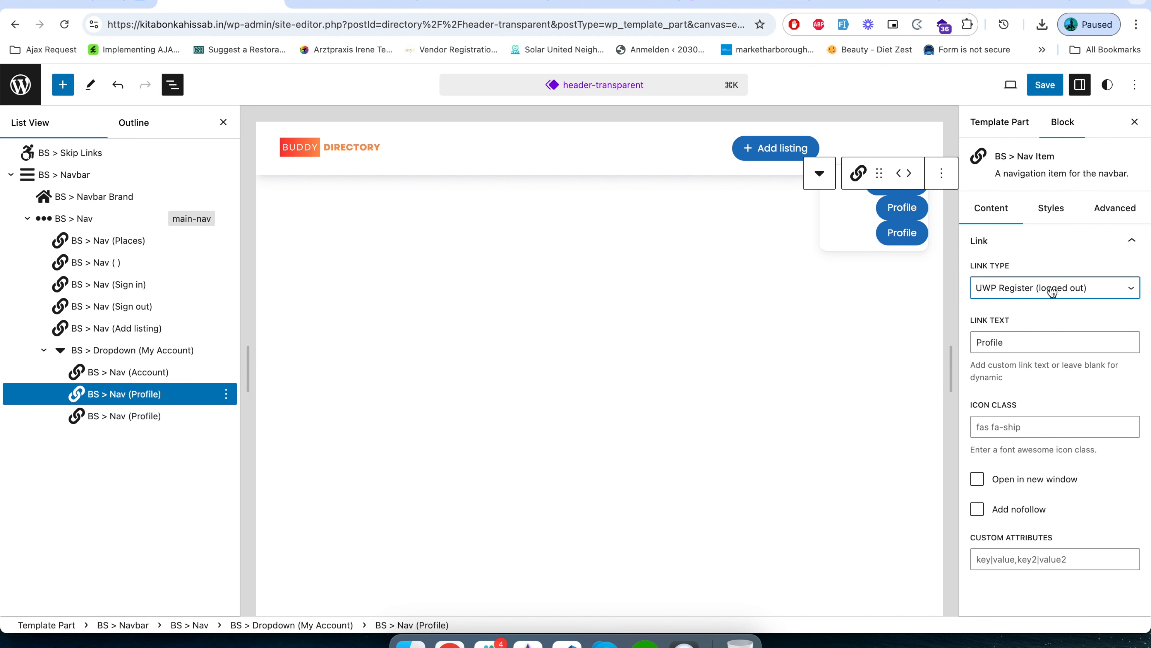
click(1051, 289)
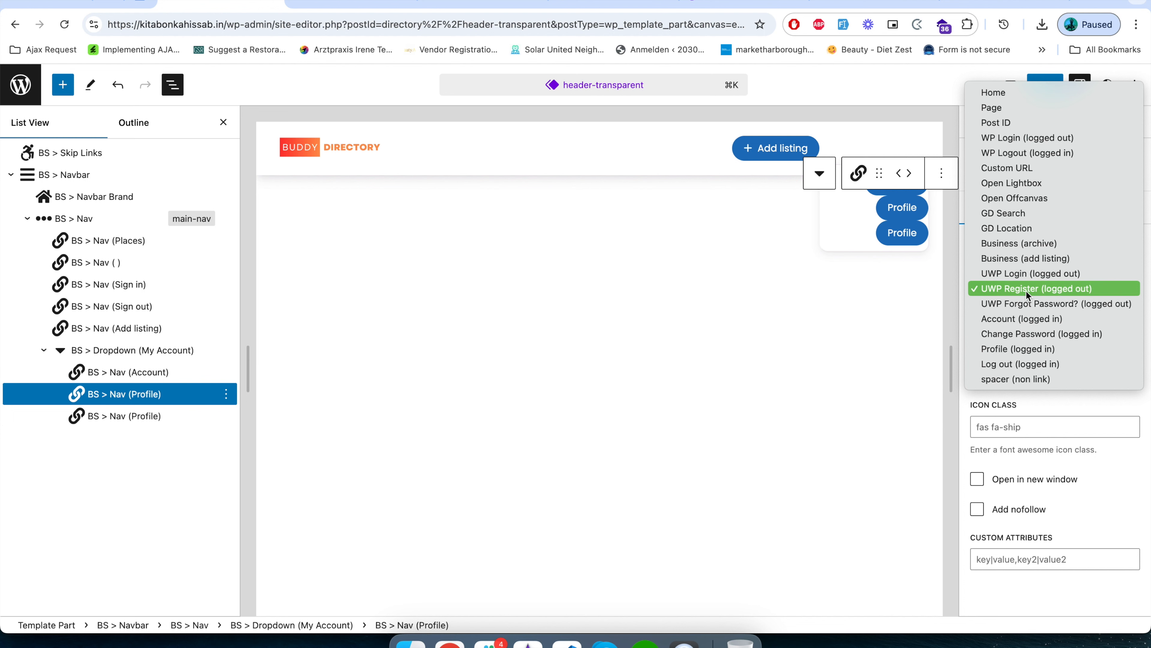
click(1027, 365)
double_click(1031, 346)
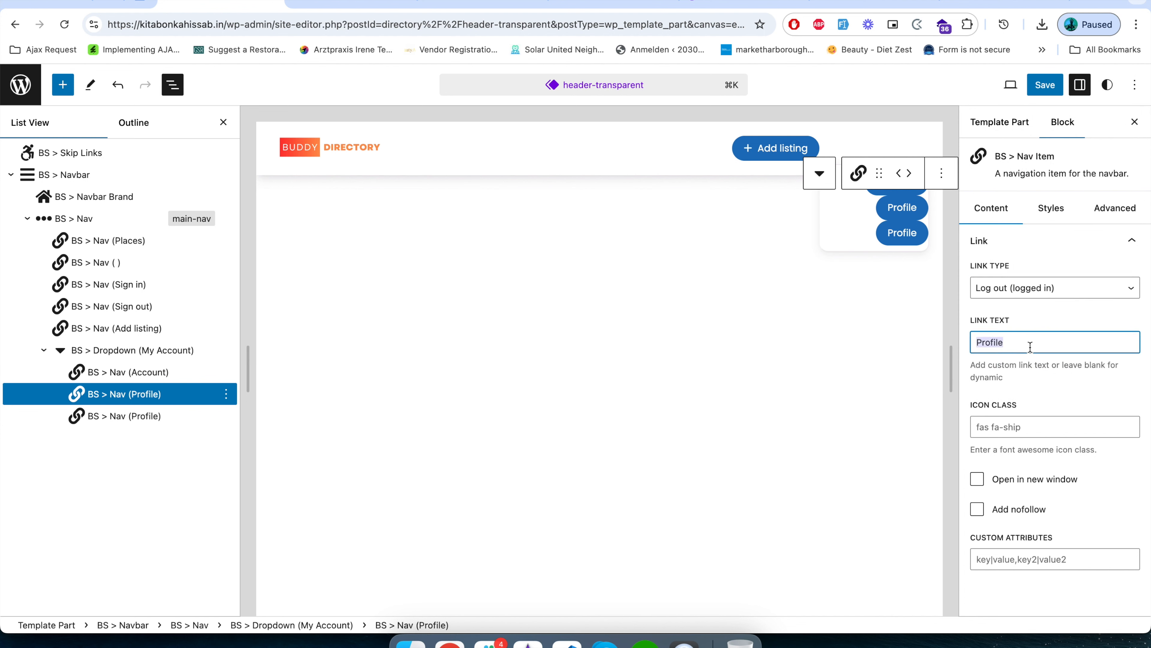
text(Logout)
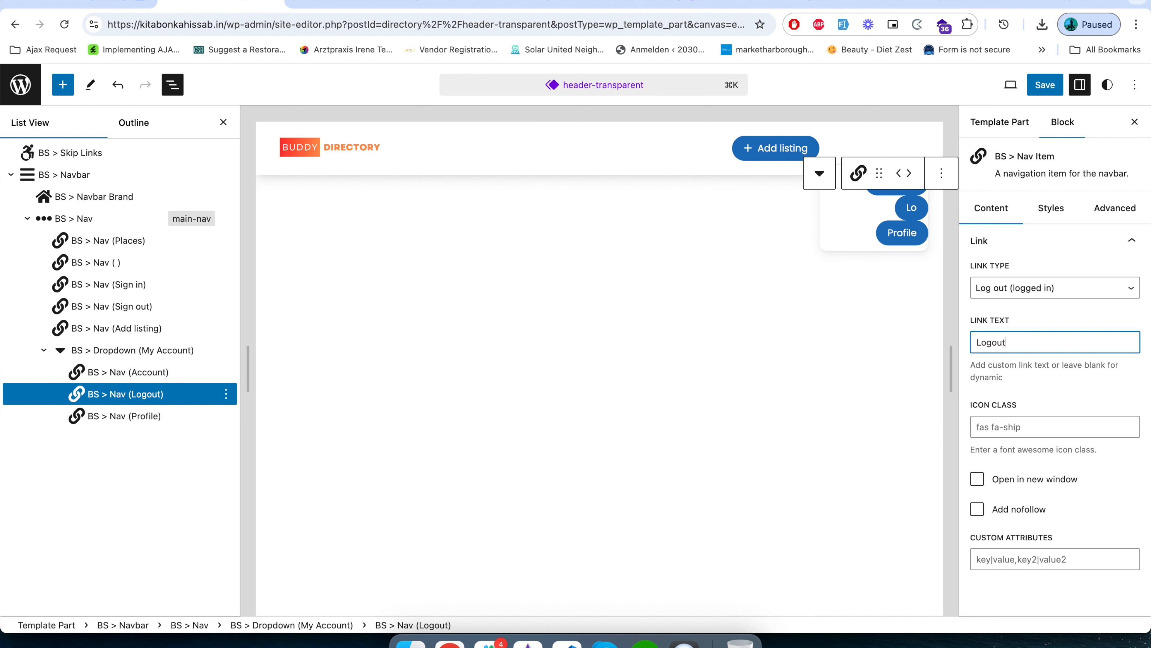
click(1050, 405)
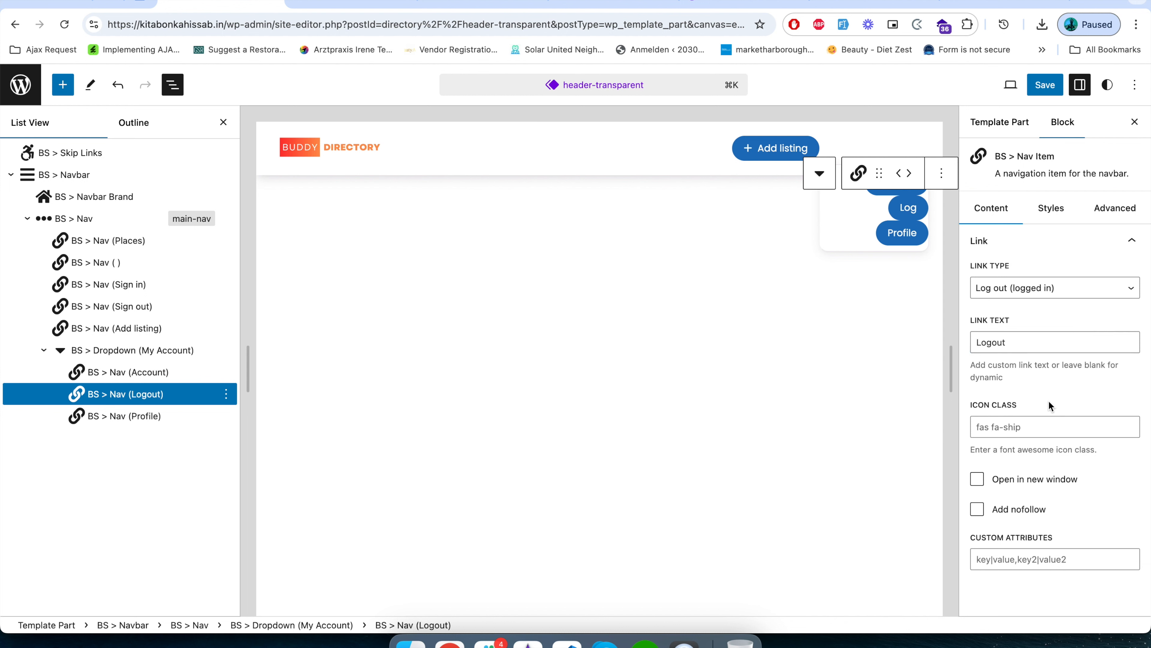
Delete the standalone Sign out nav item from the header's BS > Nav container.
click(128, 416)
click(136, 352)
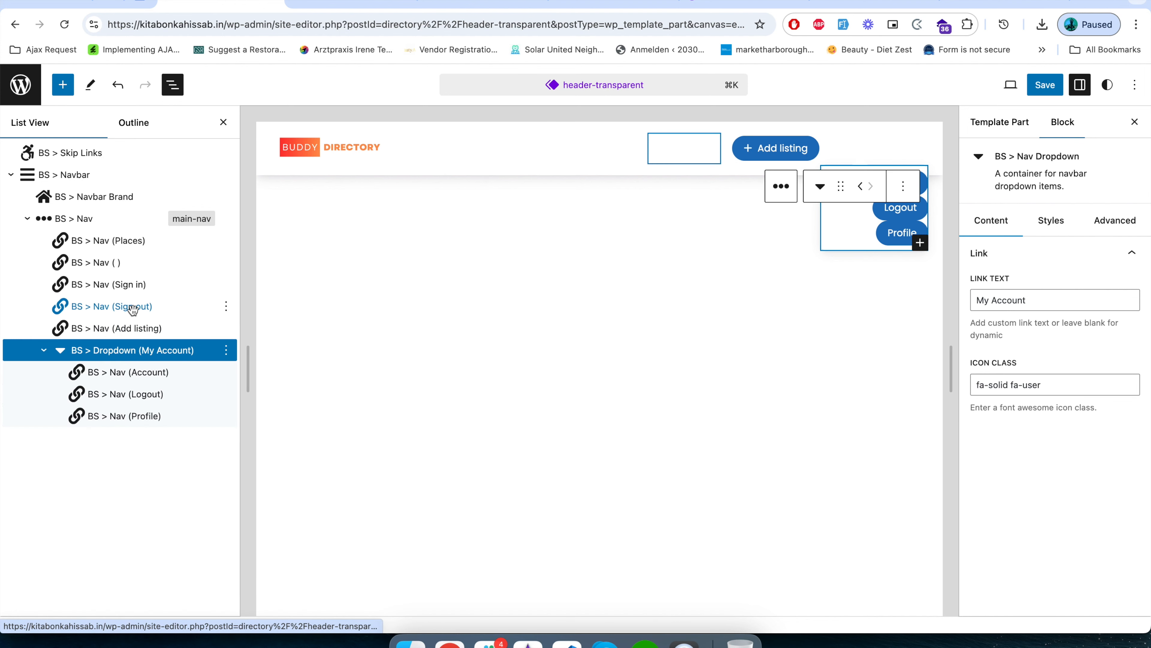
click(132, 307)
click(226, 312)
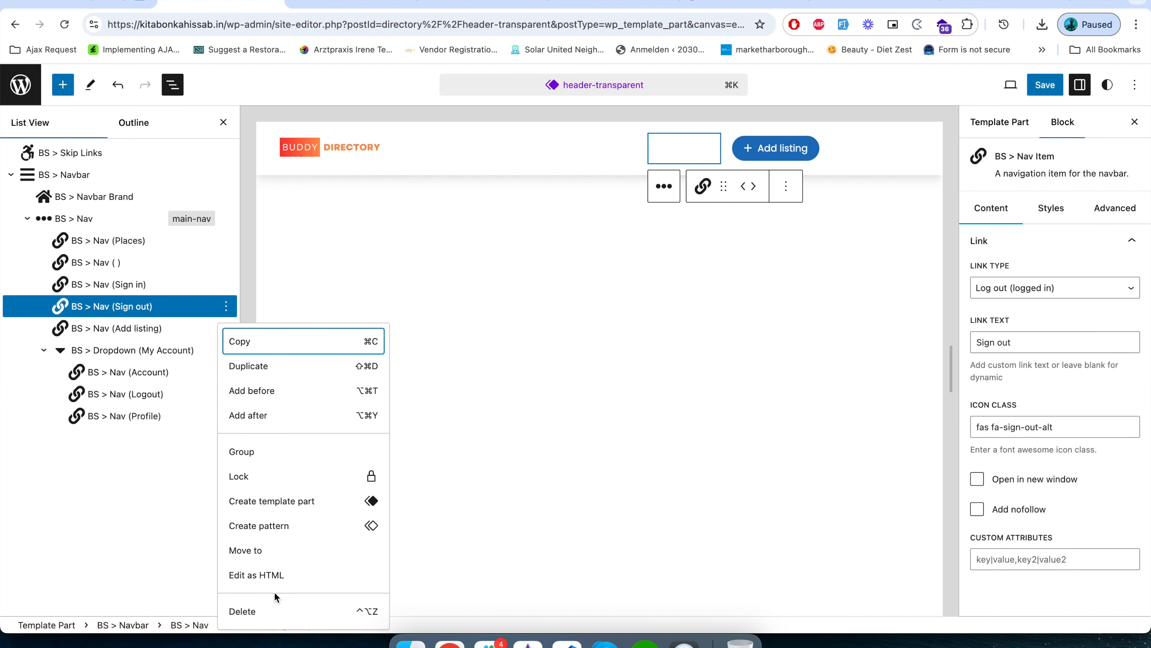
click(242, 611)
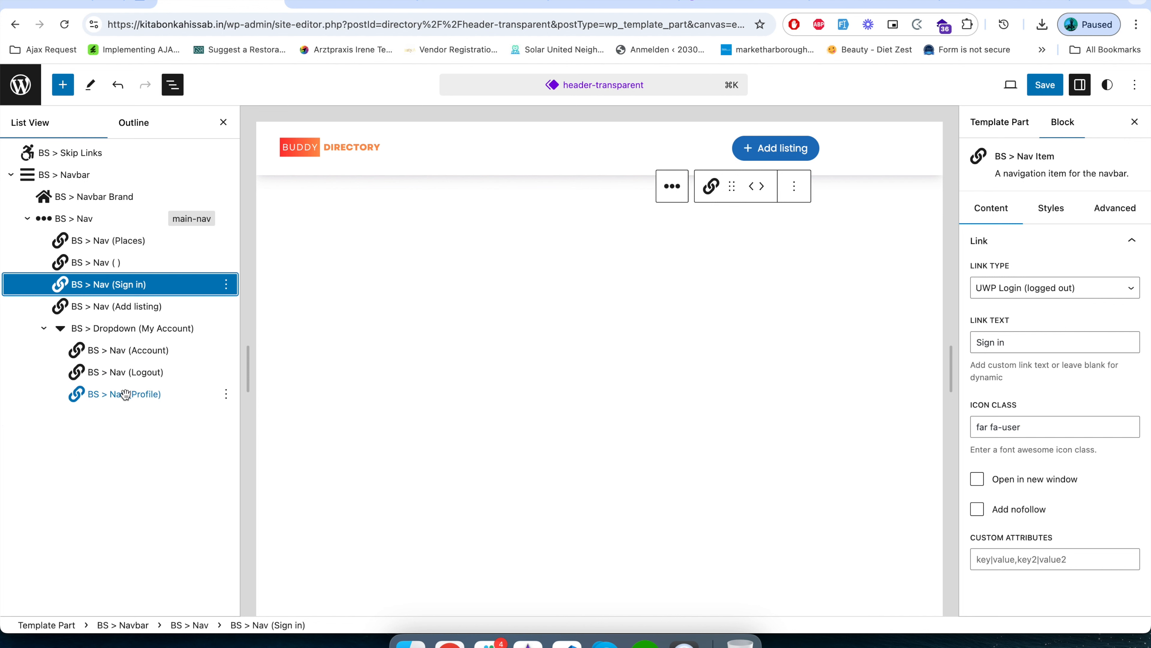
Reorder the nav so Logout follows Profile and the My Account dropdown precedes Add listing, and save the header.
mouse_move(132, 377)
mouse_down()
mouse_move(140, 387)
mouse_move(125, 398)
mouse_up()
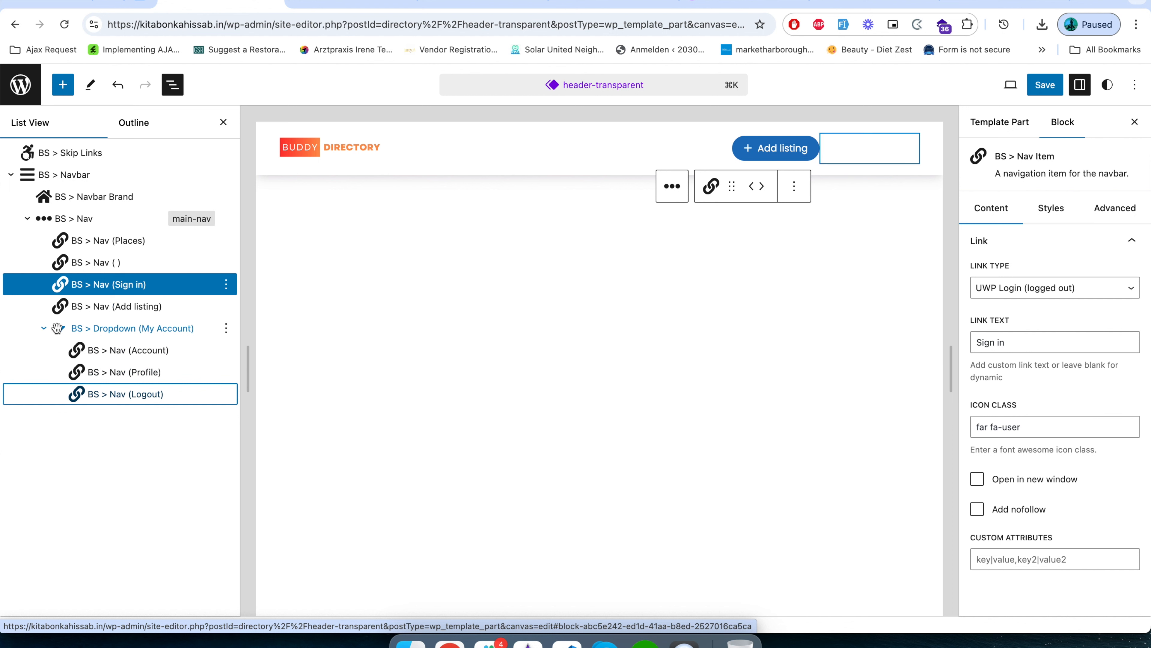
drag(98, 328, 95, 306)
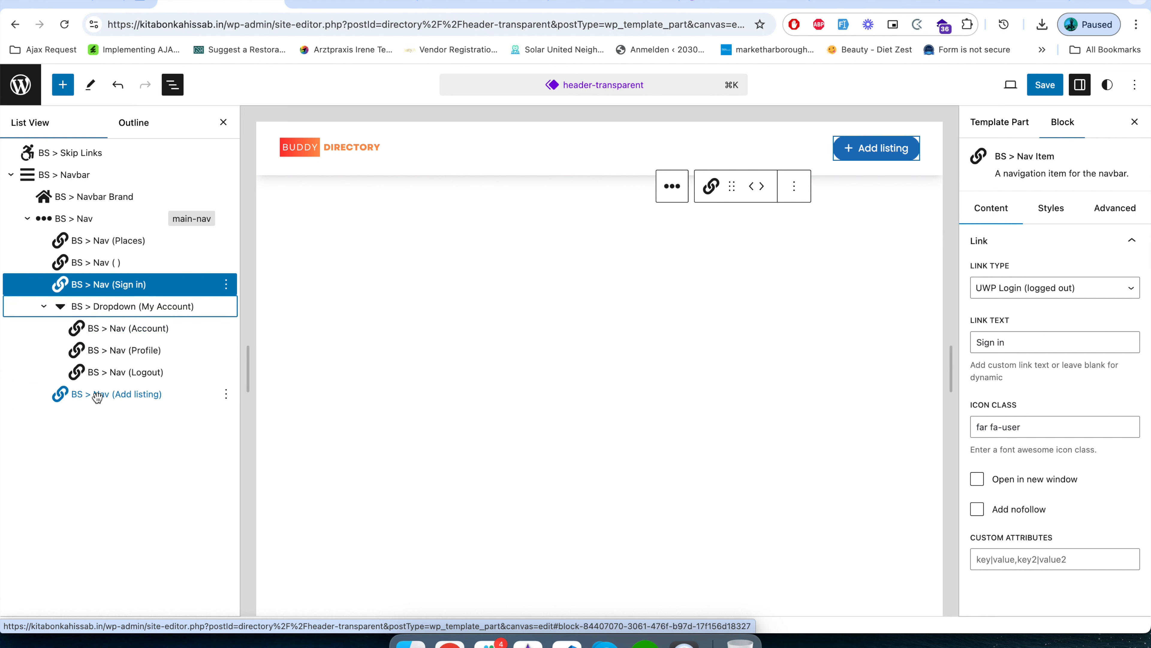
click(1045, 85)
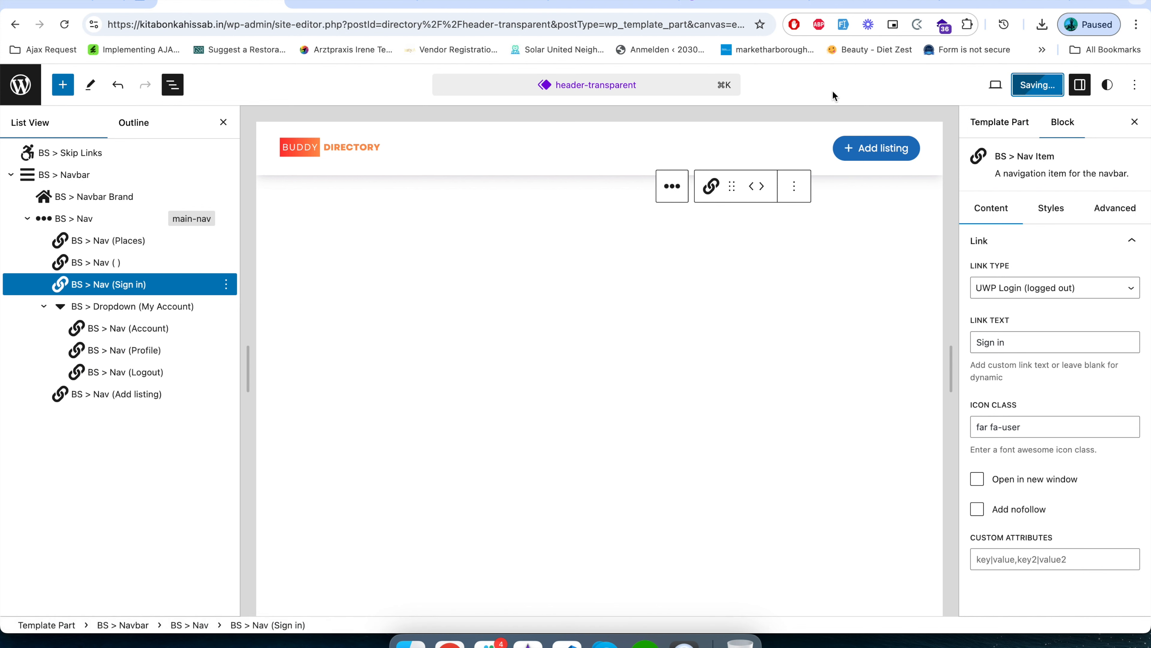
Check the header's My Account dropdown and its items on the live home page.
click(352, 2)
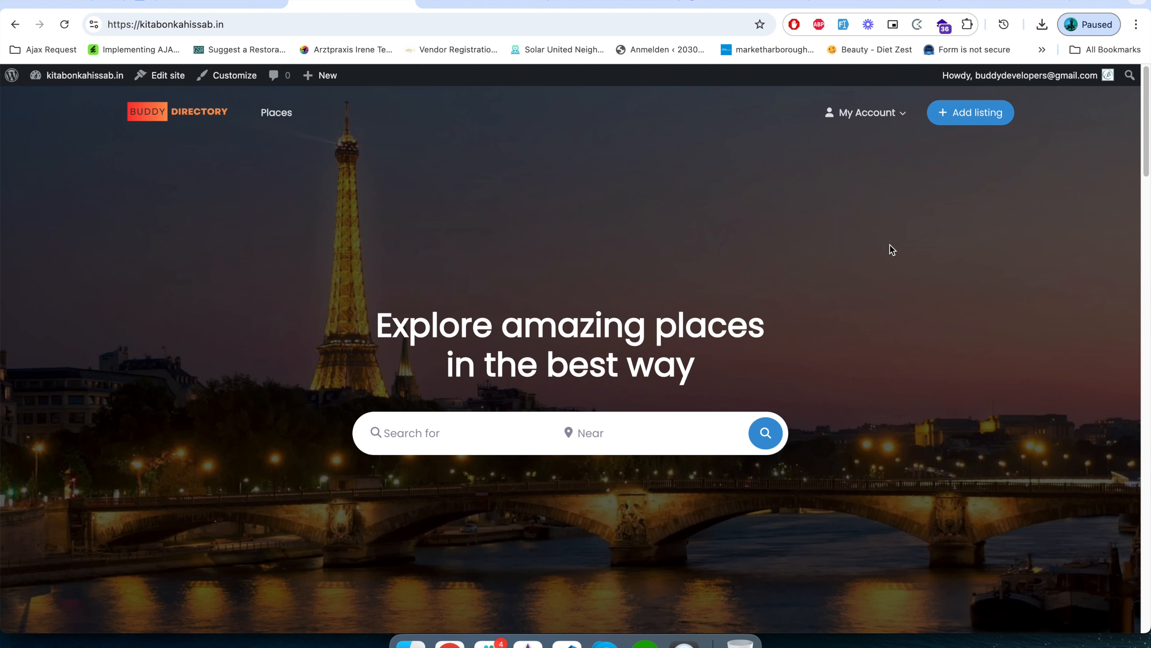
click(895, 115)
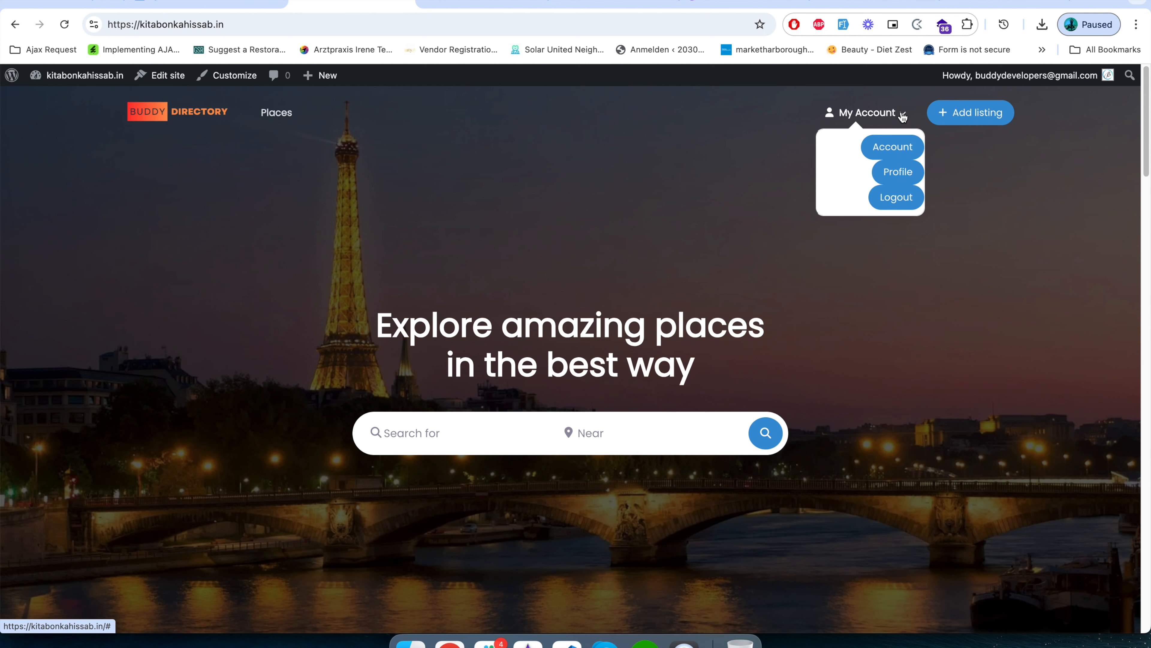
click(903, 117)
click(861, 114)
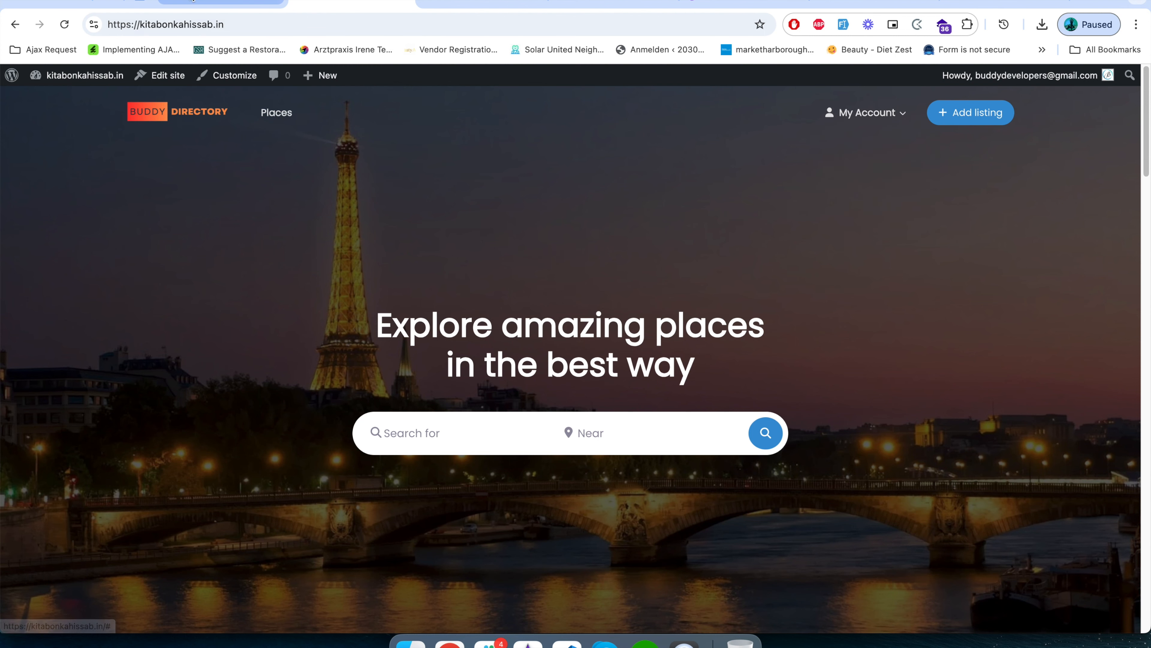
Return to the header-transparent editor and give the My Account dropdown the Button link style in the Success color.
click(198, 2)
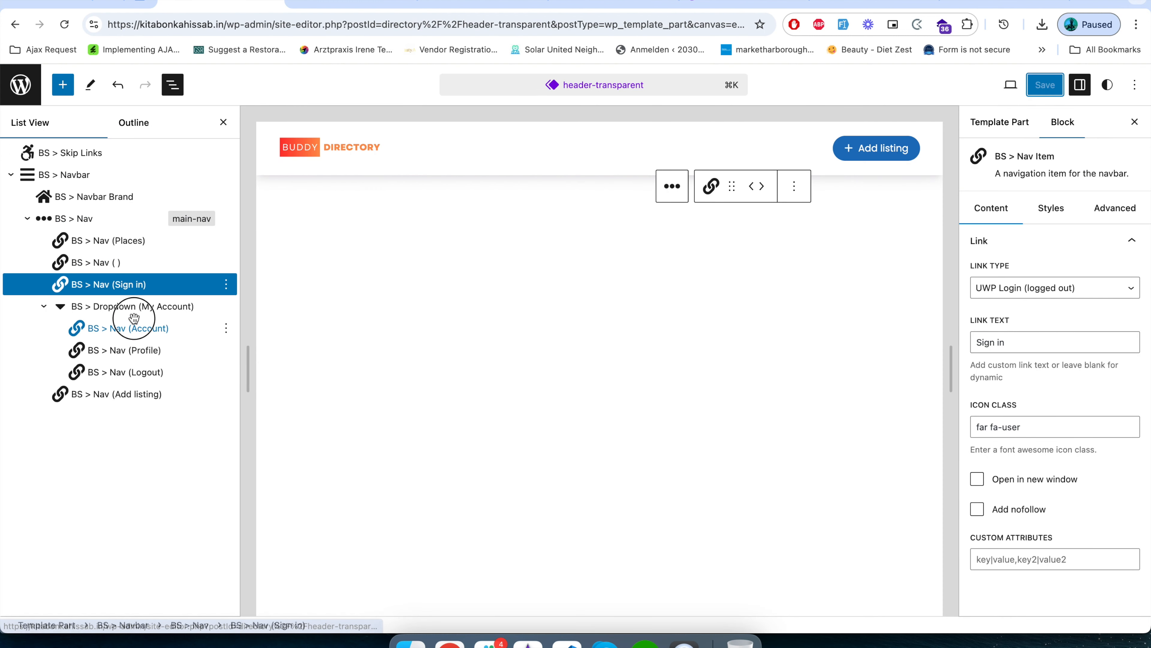
click(136, 327)
click(139, 307)
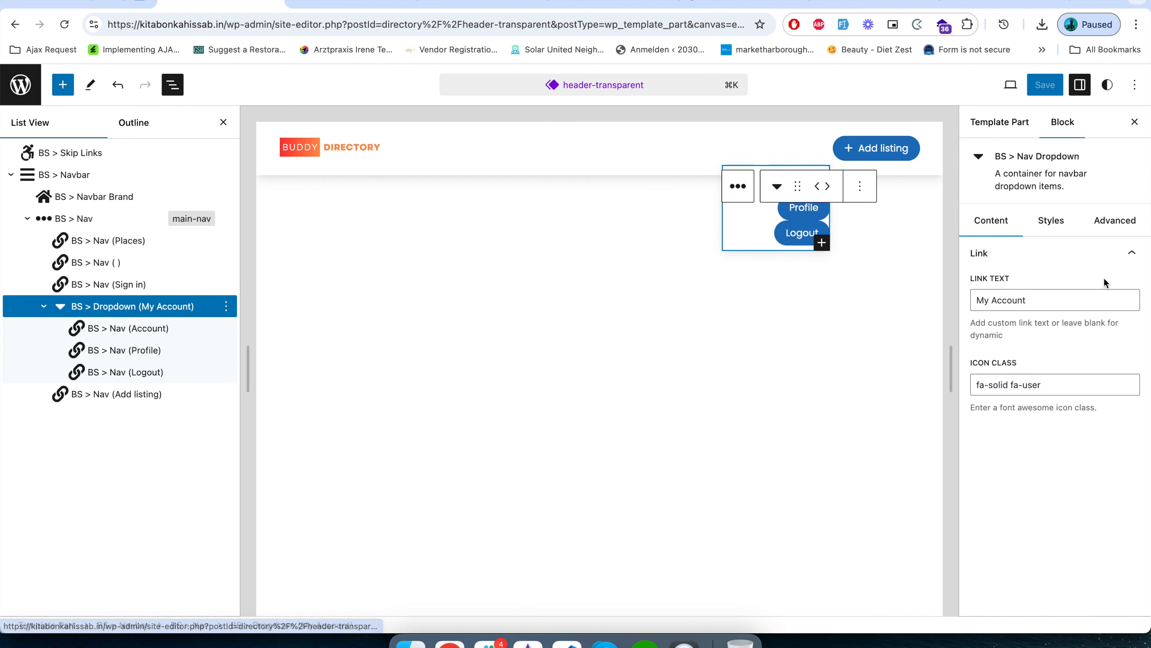
click(1047, 223)
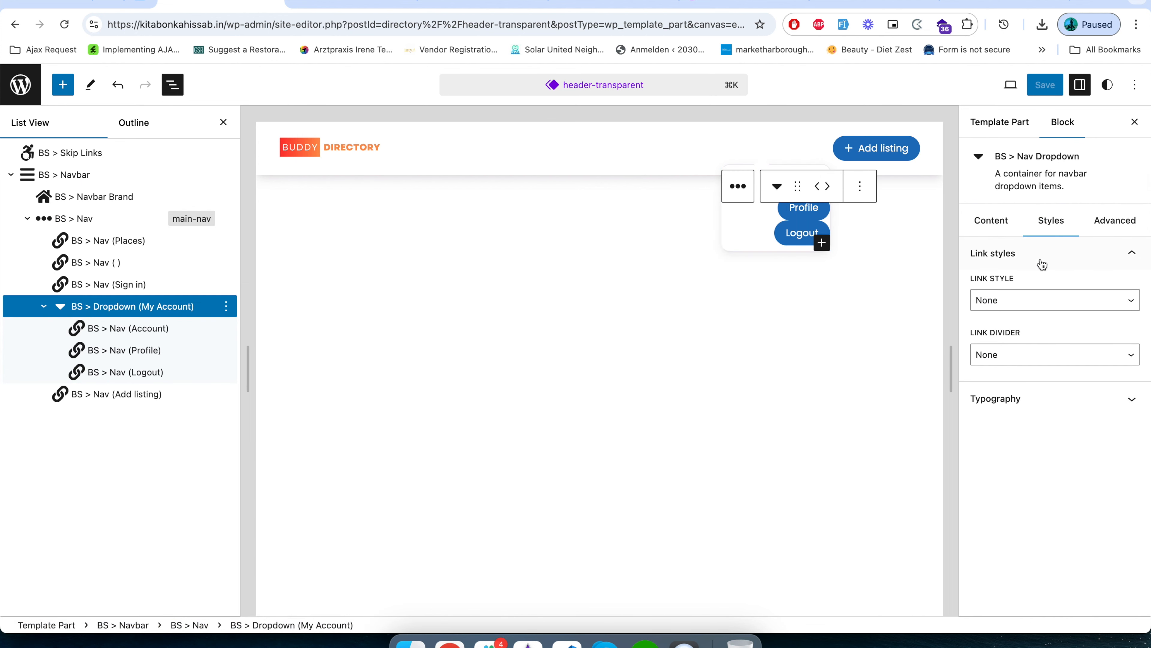
click(1034, 408)
click(1053, 301)
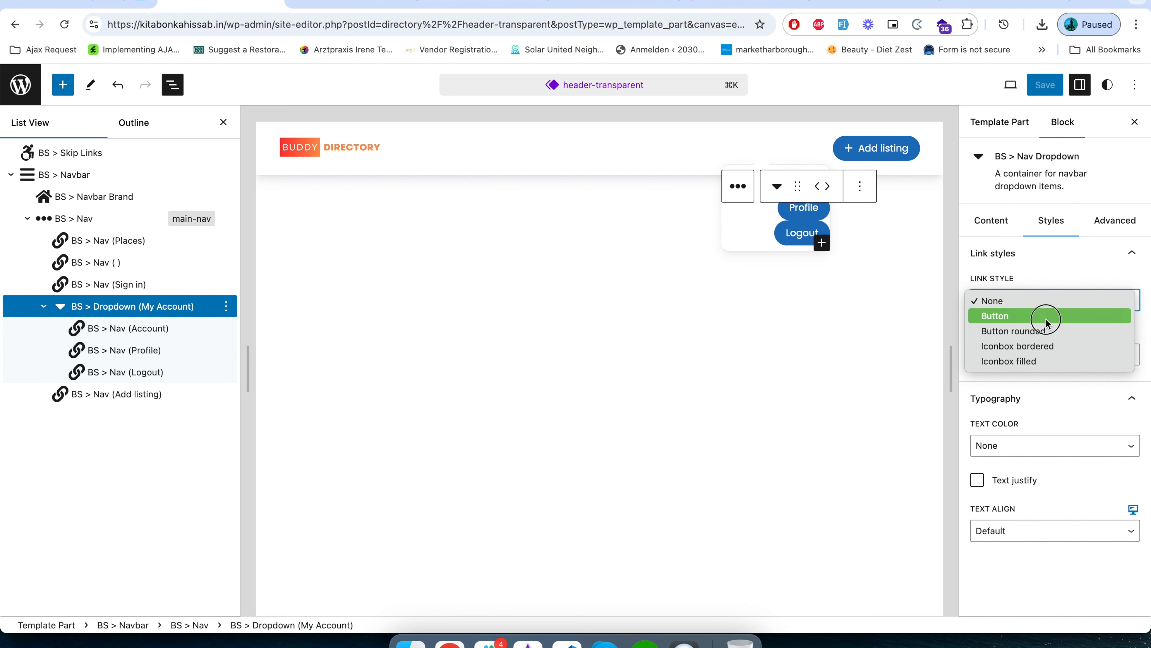
click(1043, 317)
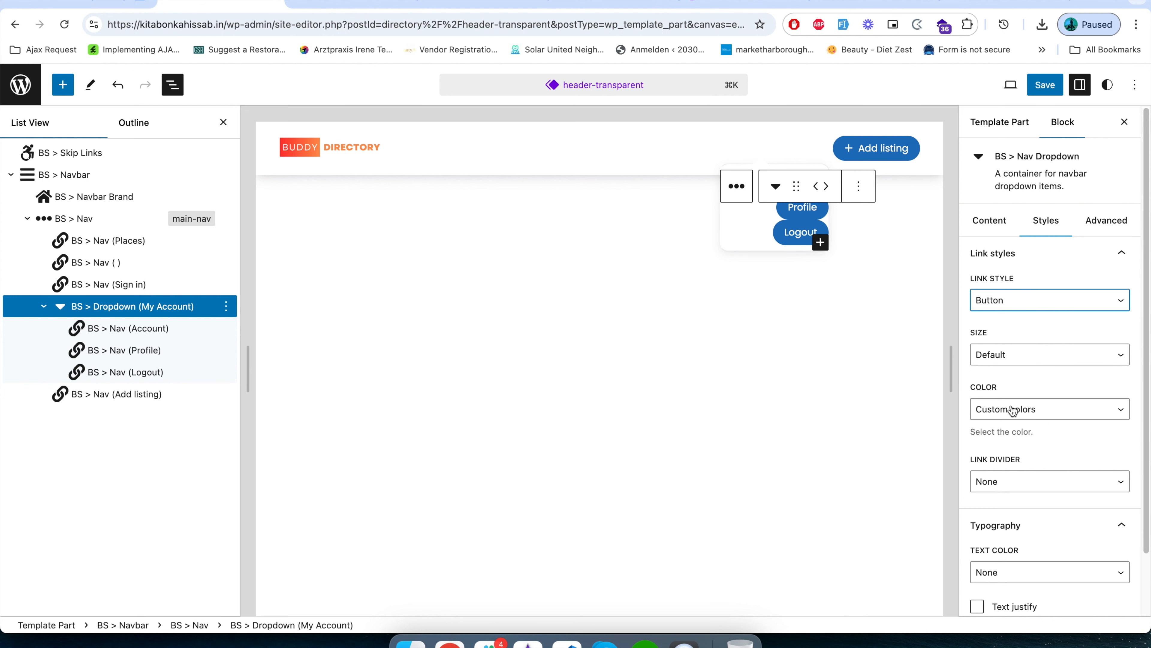
click(1018, 408)
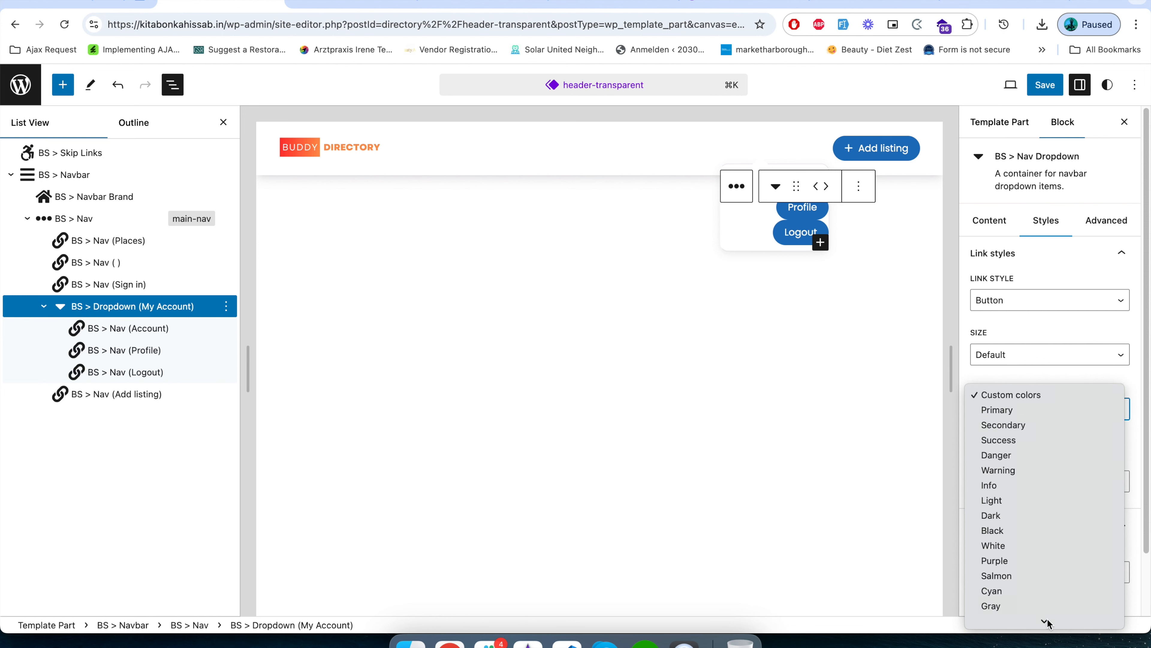
mouse_move(1045, 622)
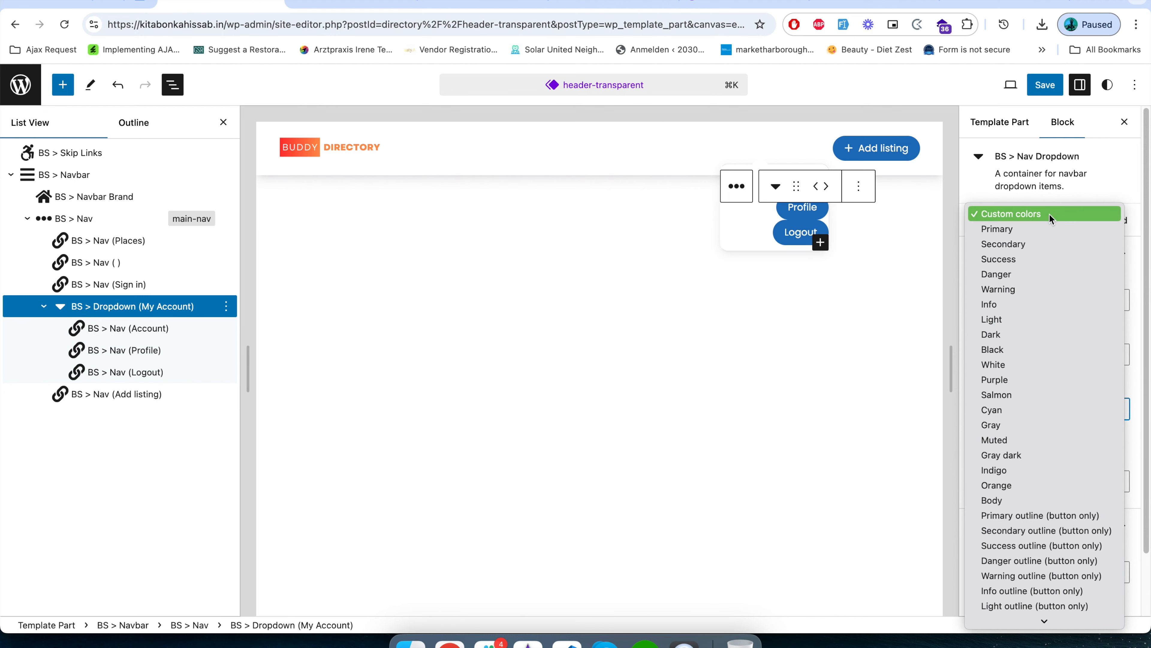
click(1036, 259)
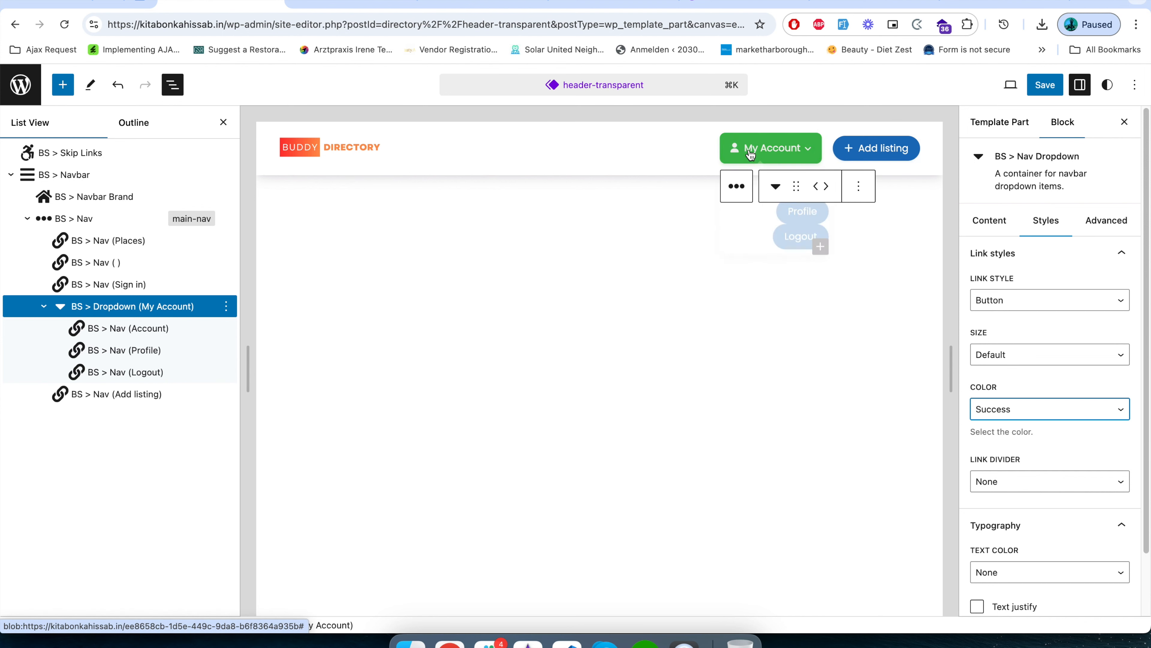
Try the Iconbox bordered link style on the My Account dropdown and settle on Button rounded.
click(1023, 300)
click(1024, 315)
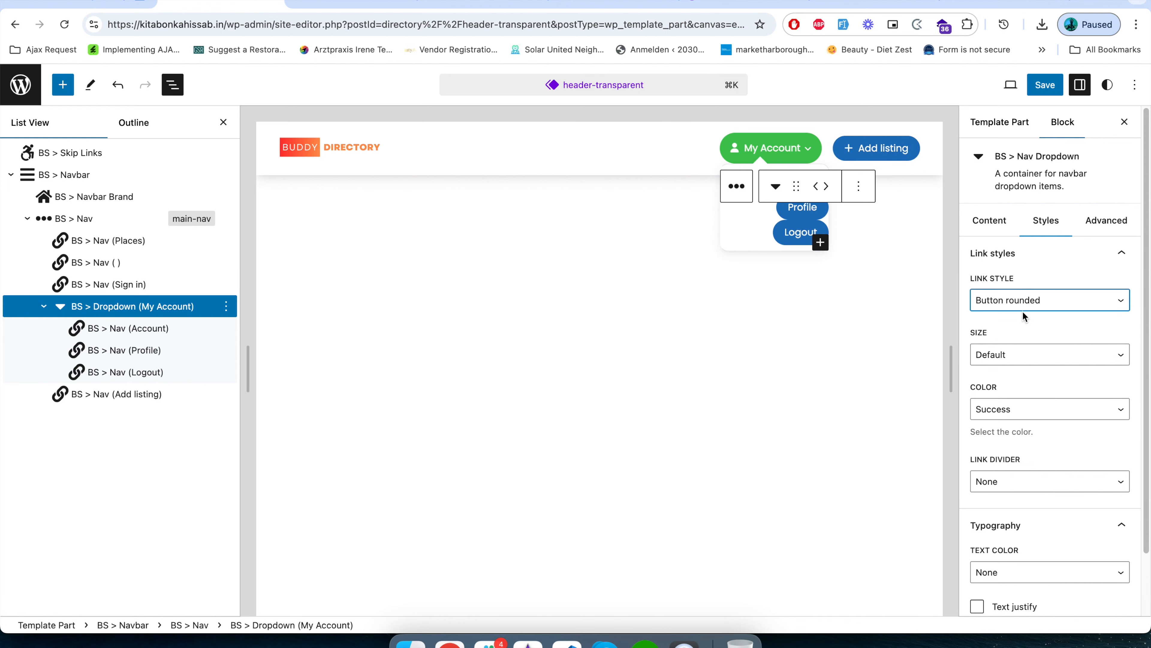
click(1032, 301)
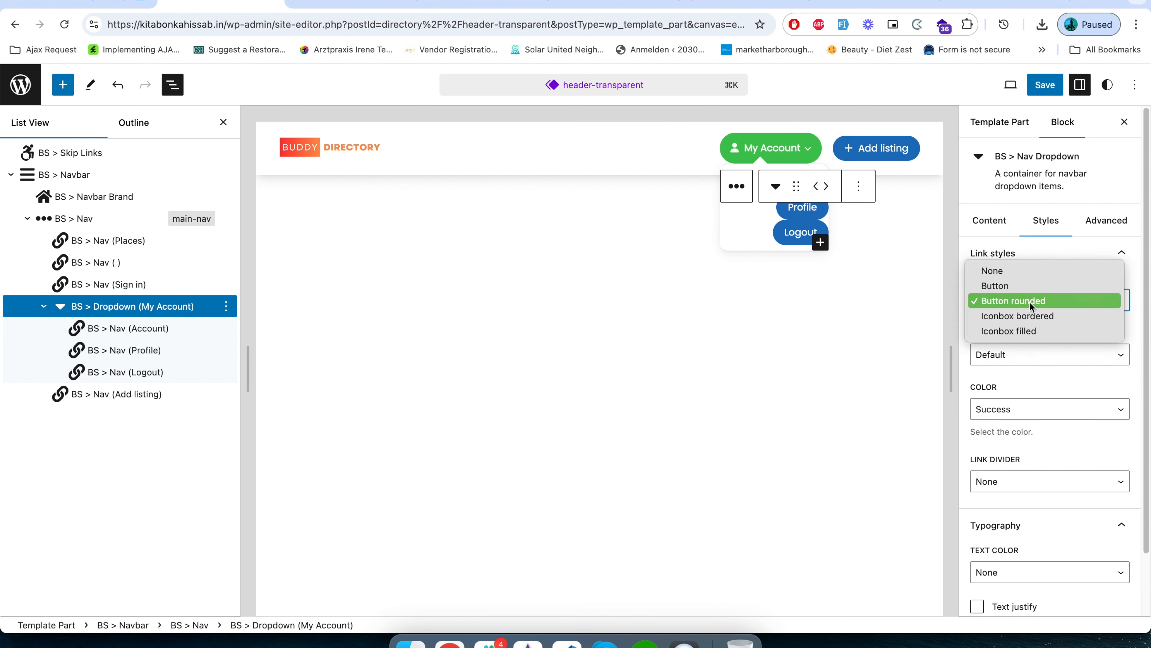
click(1029, 310)
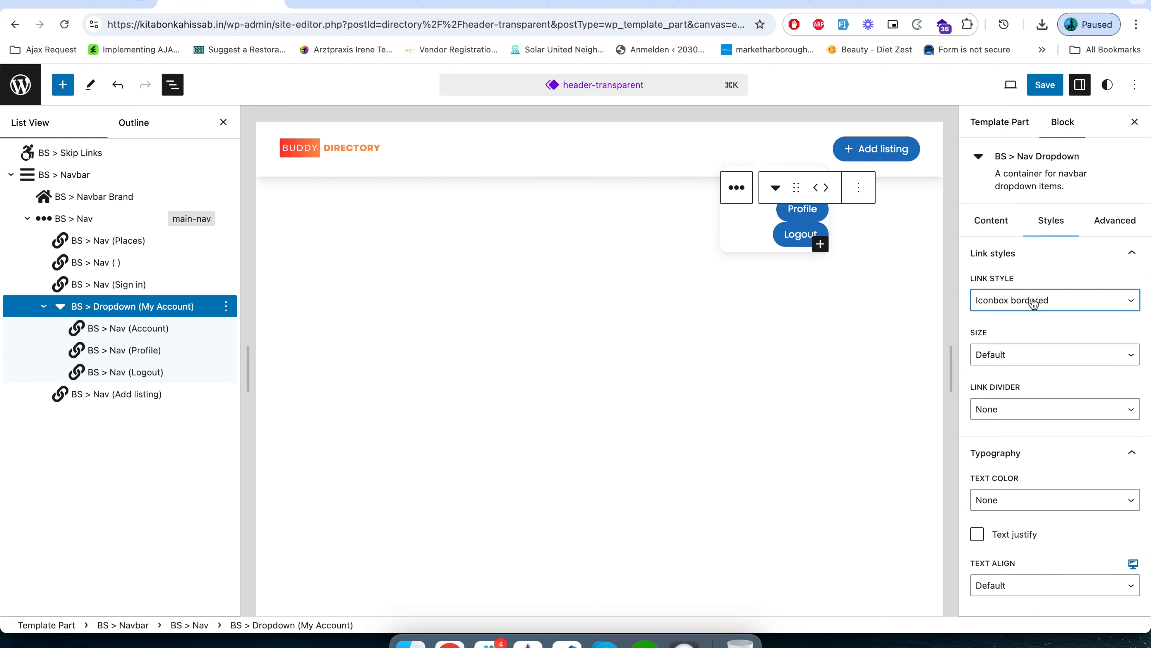
click(1029, 311)
click(1034, 295)
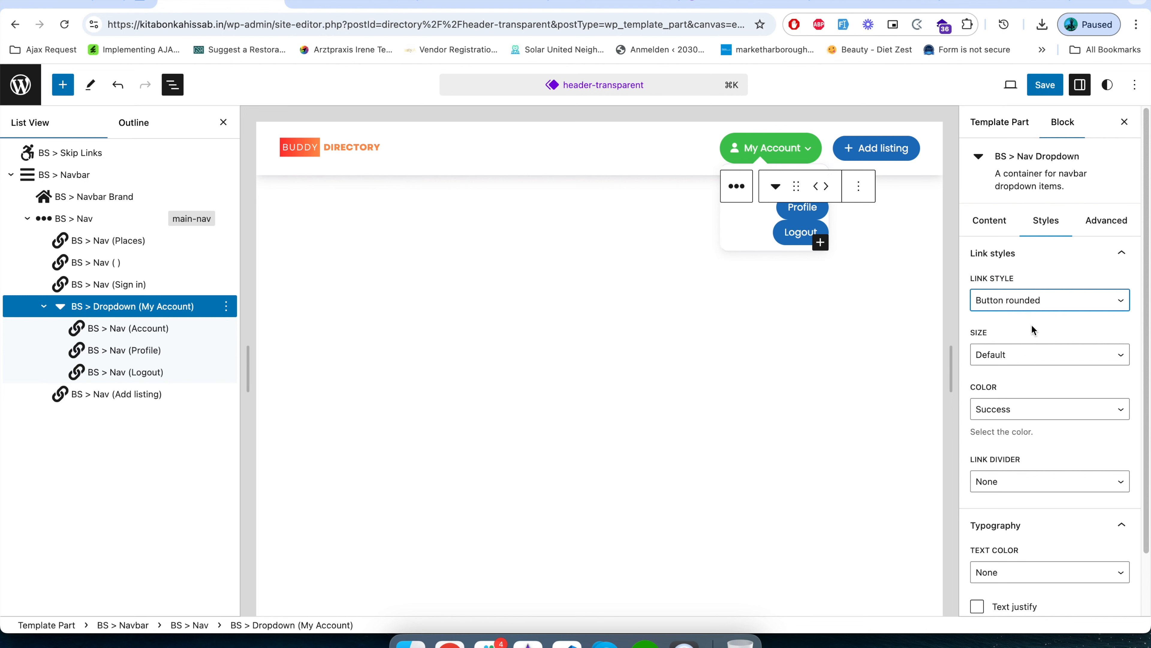
Set the My Account dropdown's size to Small, keeping its Success color and no link divider.
click(1022, 353)
click(1016, 371)
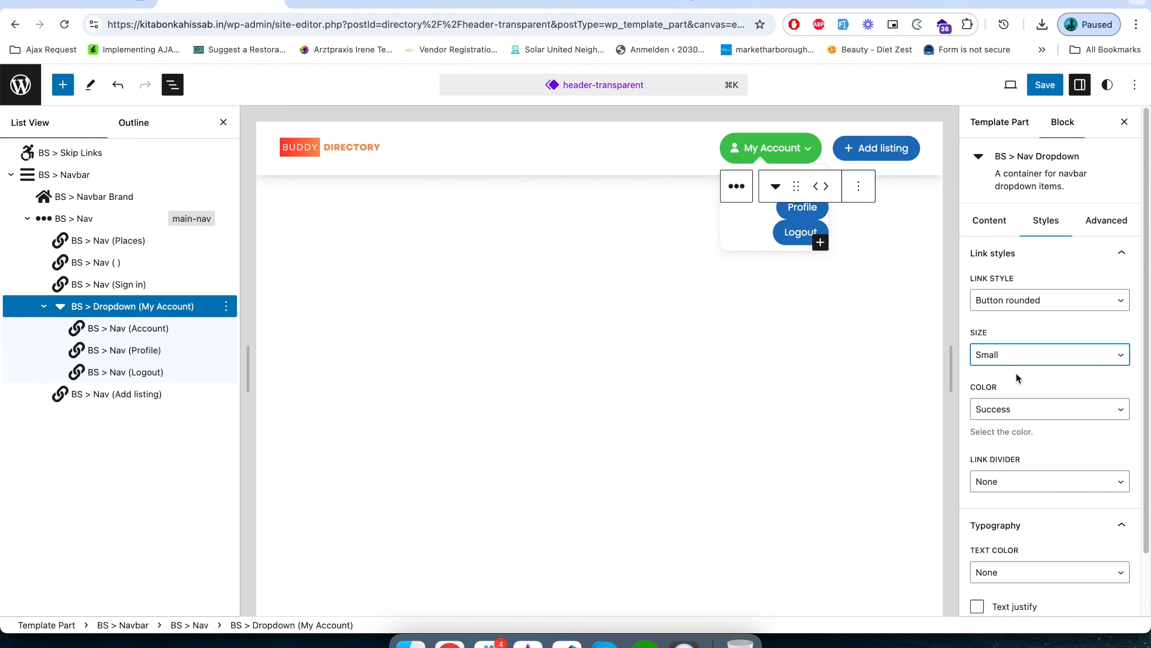
click(1046, 416)
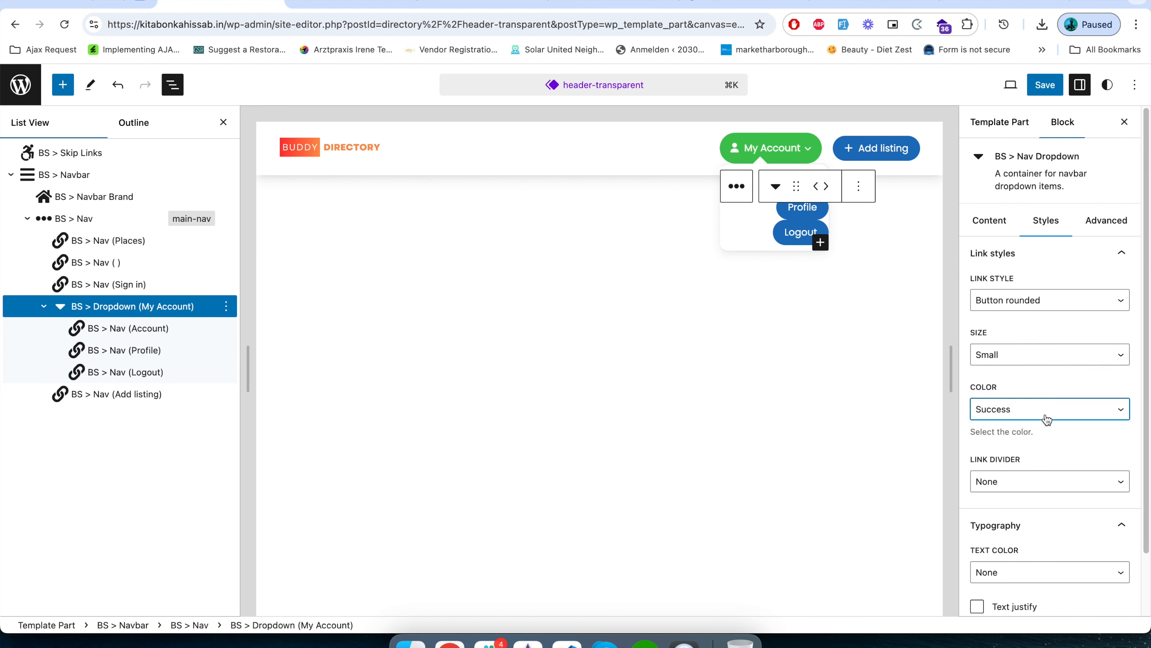
click(1046, 410)
click(1046, 410)
click(1043, 480)
click(1043, 480)
Try Text justify on the My Account dropdown, switch it back off, and keep the default text alignment.
scroll(1041, 485, down, 2)
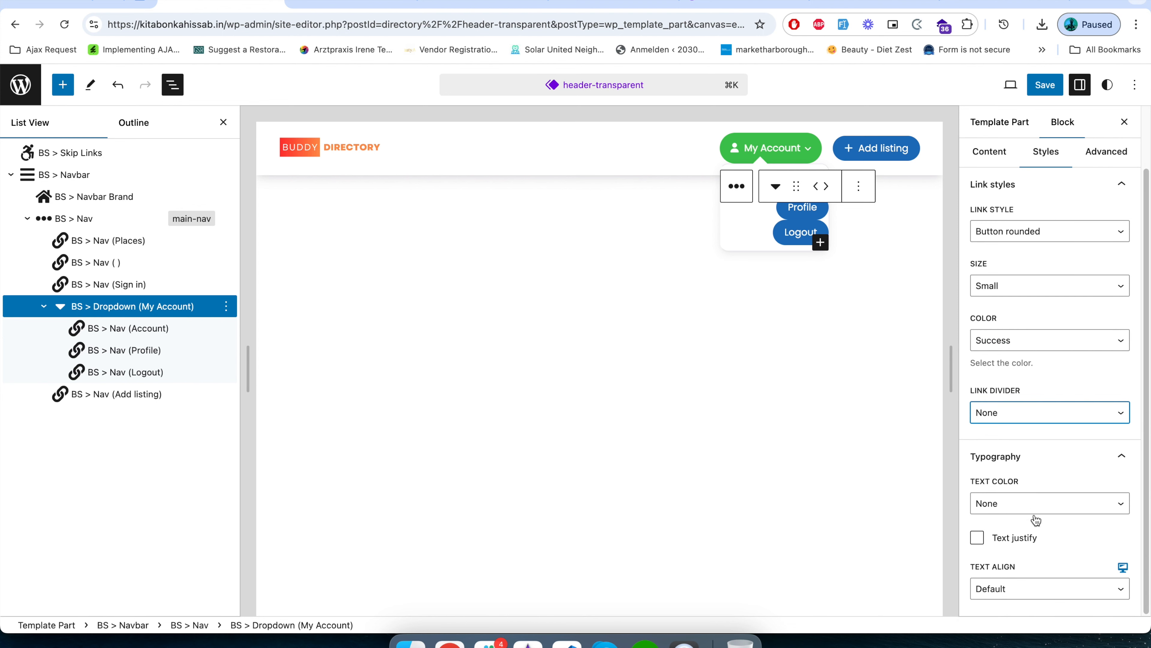
click(976, 541)
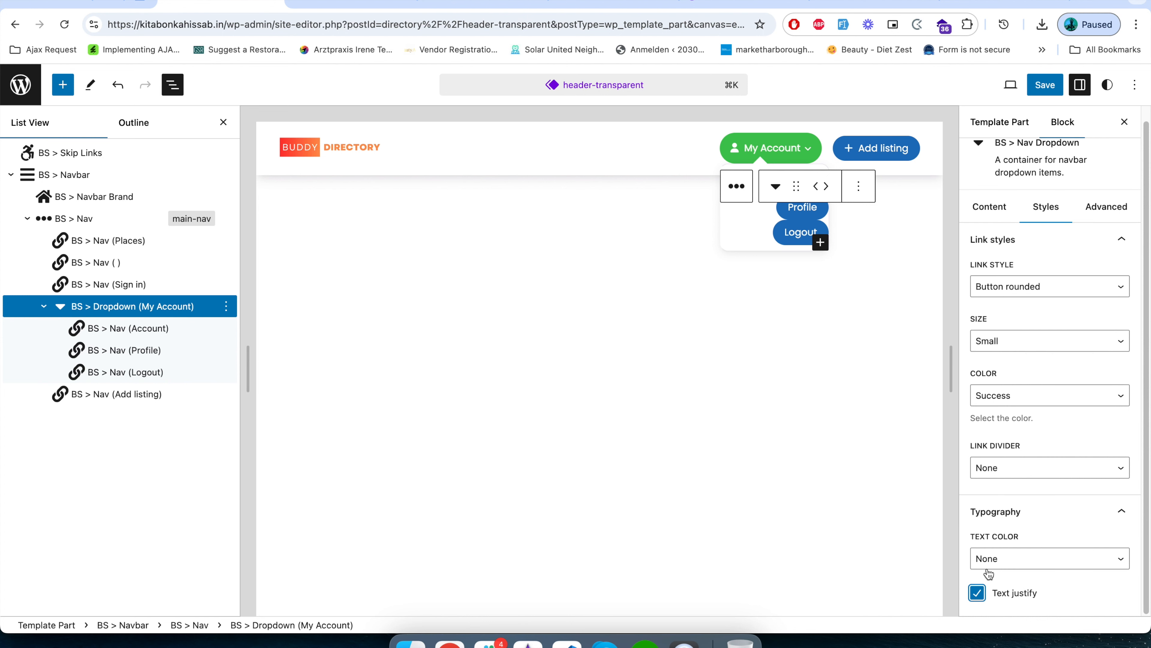
click(977, 592)
click(1053, 589)
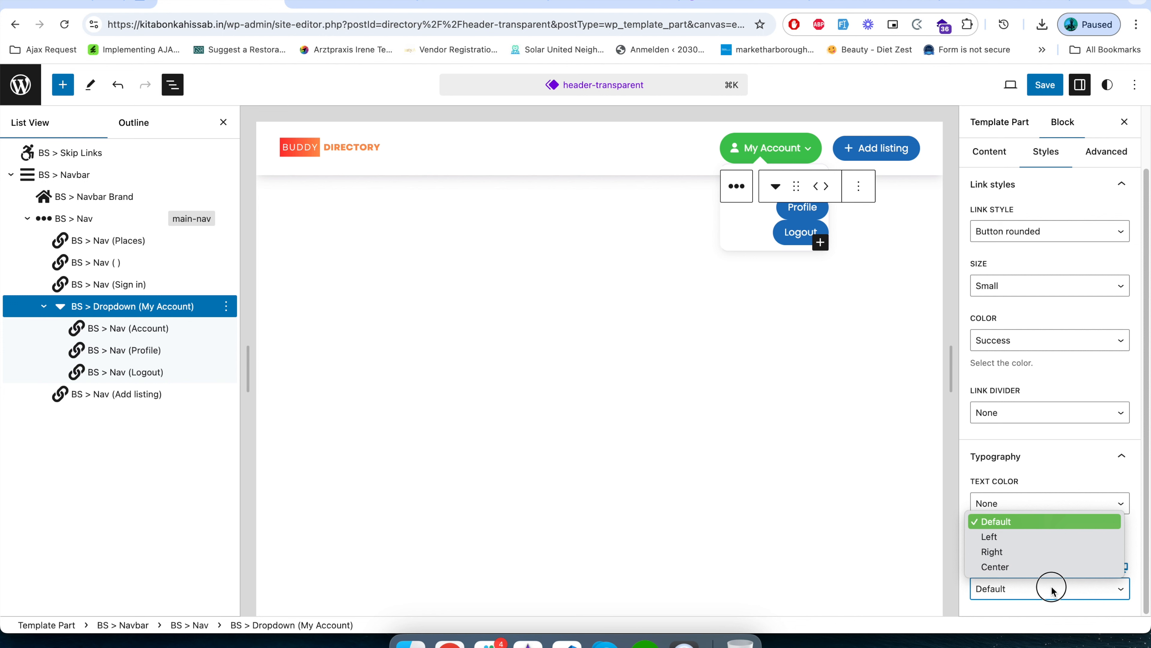
click(1050, 589)
Examine the My Account dropdown's remaining style, wrapper, visibility and link content settings.
scroll(1024, 499, up, 3)
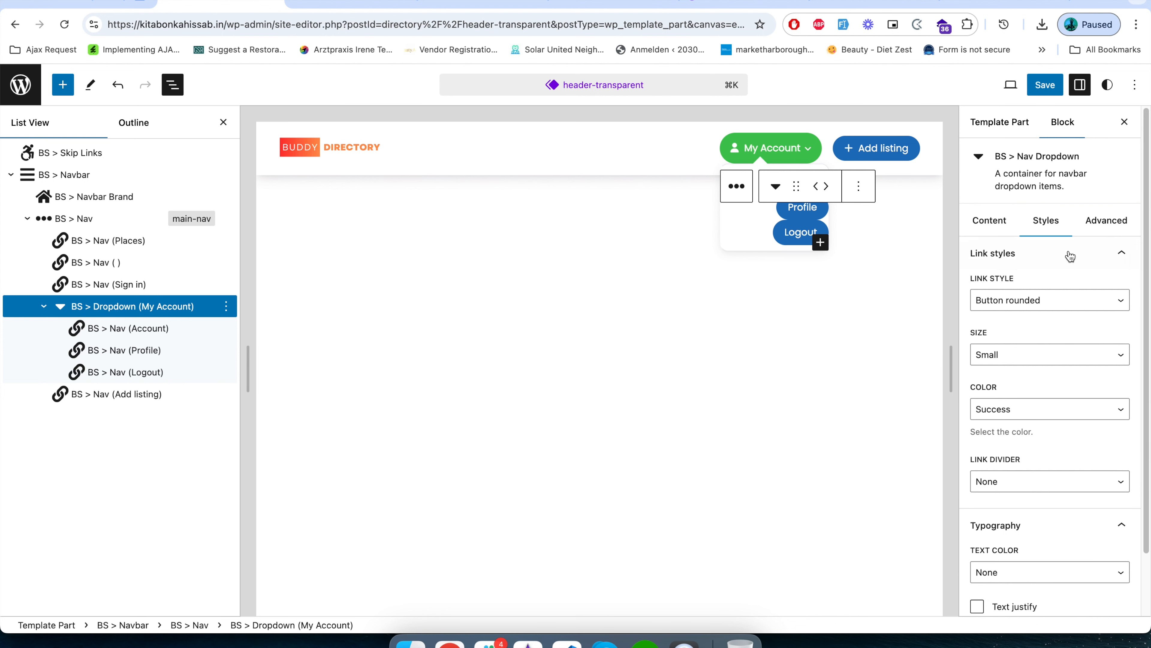
scroll(1027, 459, down, 3)
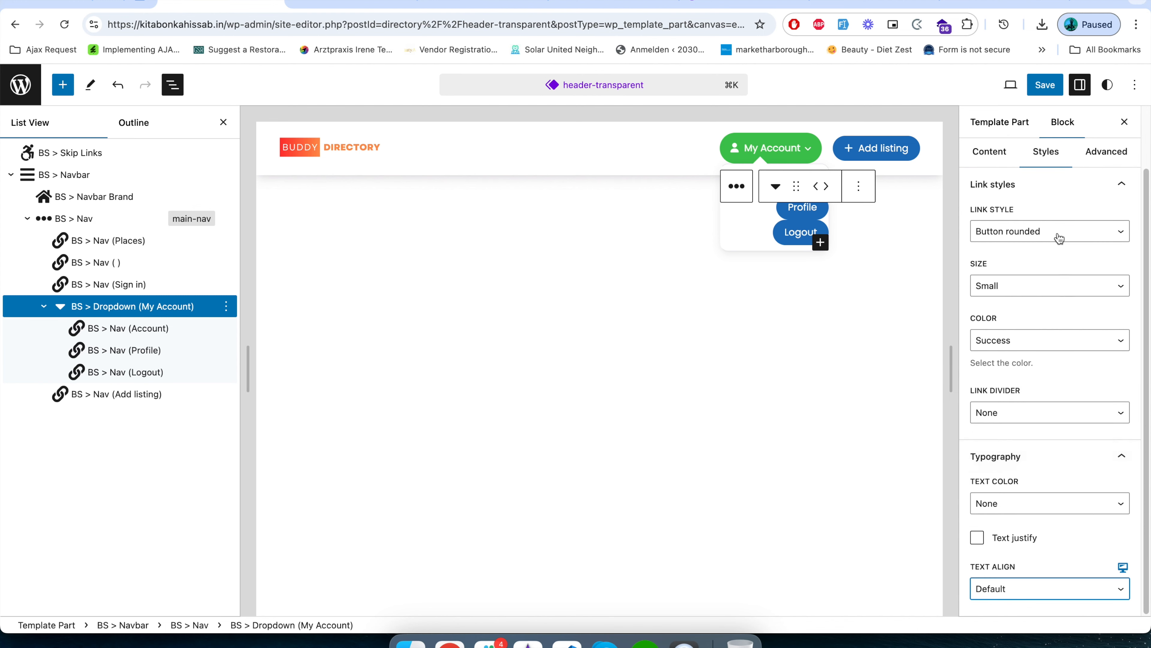
scroll(1054, 294, up, 3)
click(1099, 220)
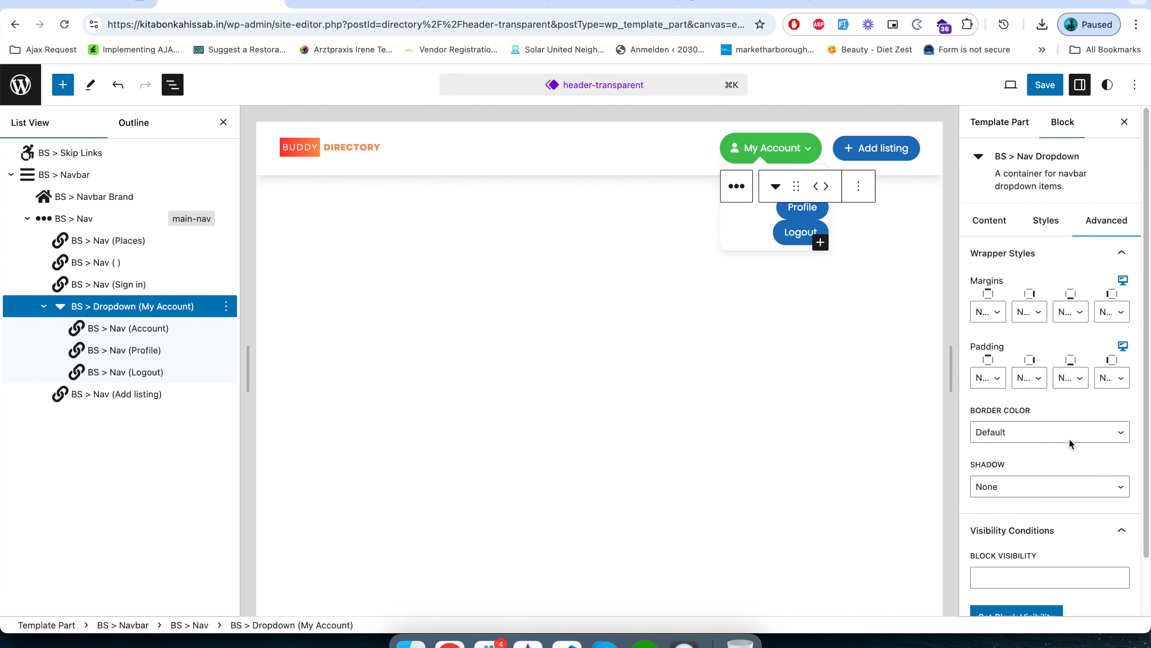
scroll(1072, 477, down, 3)
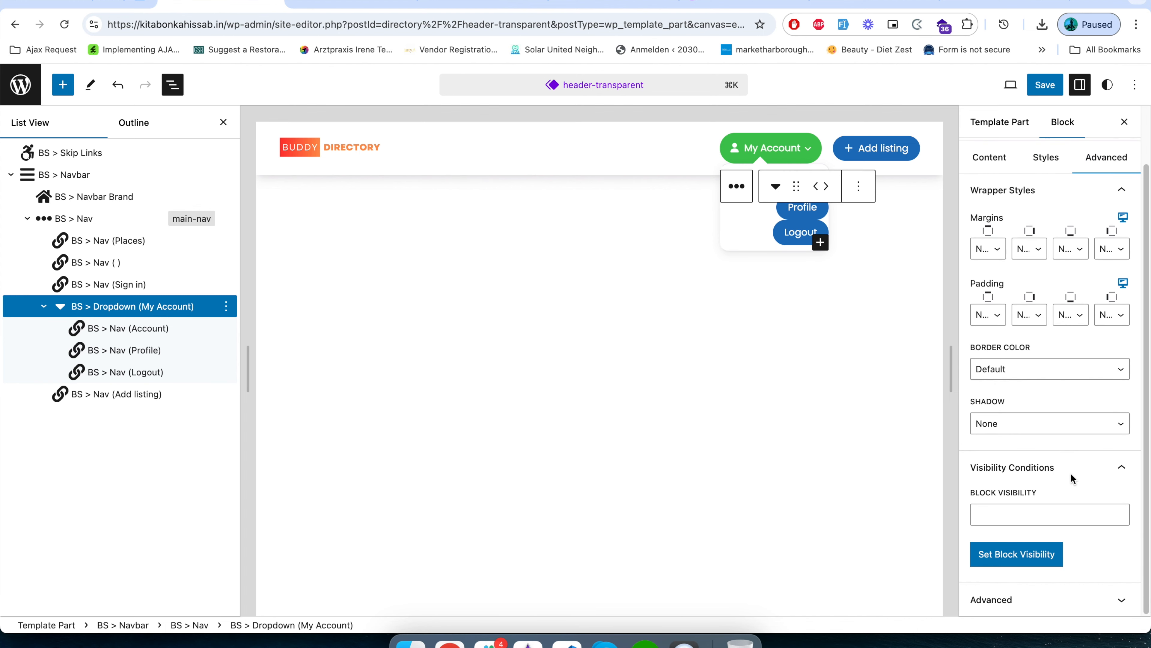
click(1095, 599)
scroll(1067, 469, up, 5)
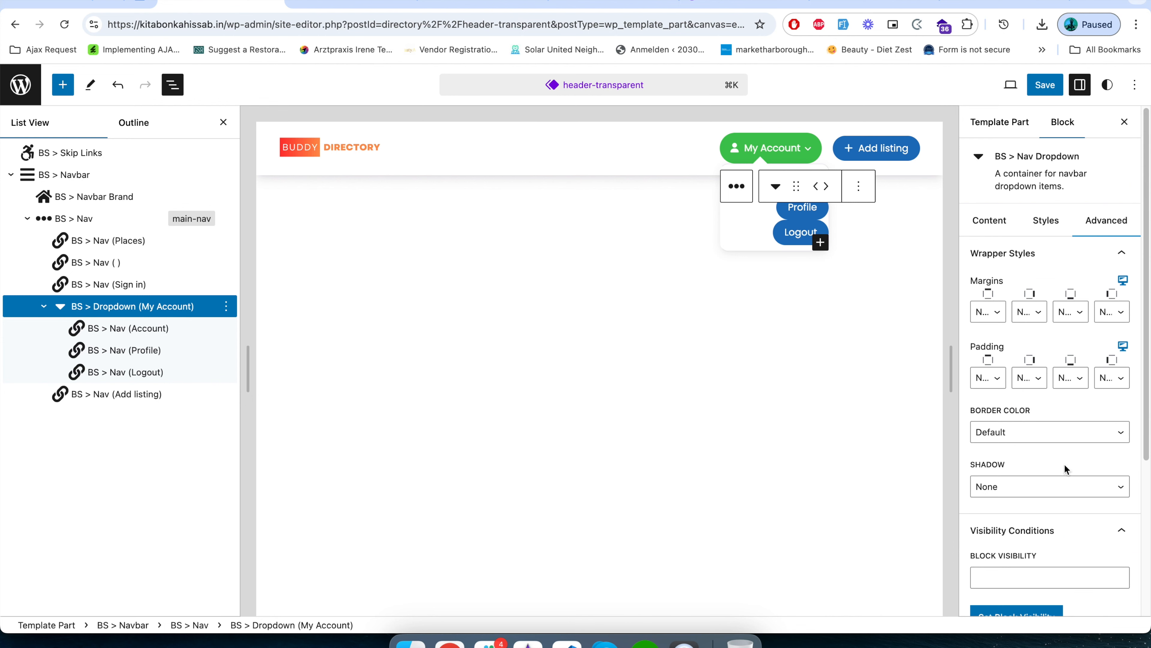
click(1000, 220)
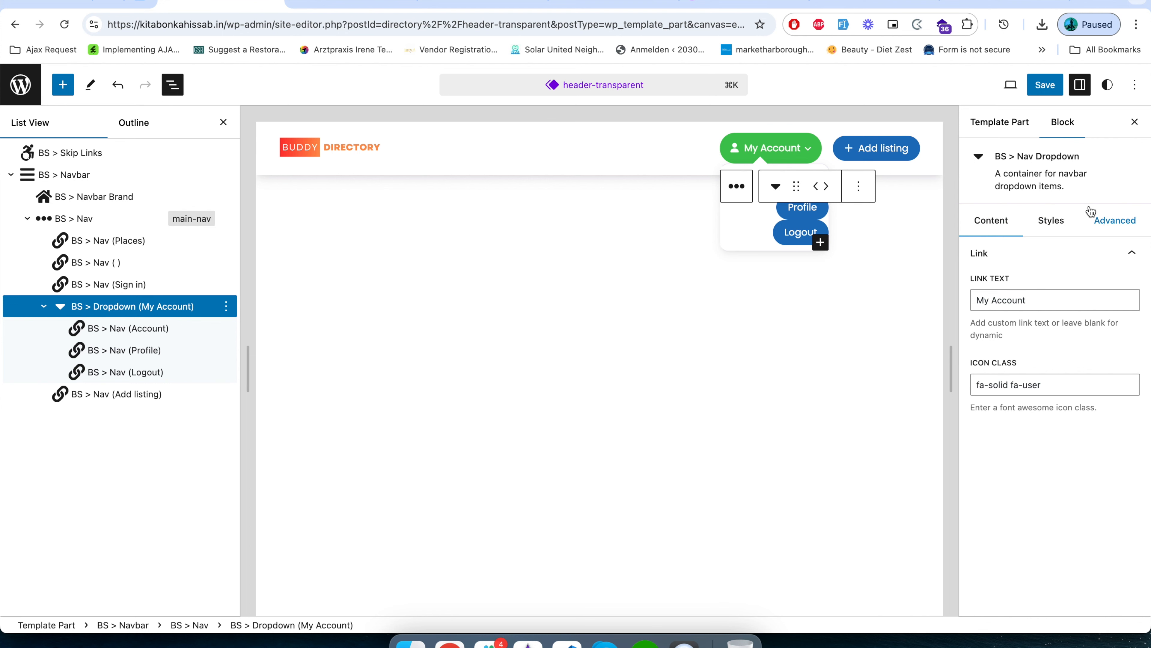
Save the header-transparent template part and check the My Account dropdown on the reloaded home page.
click(1045, 86)
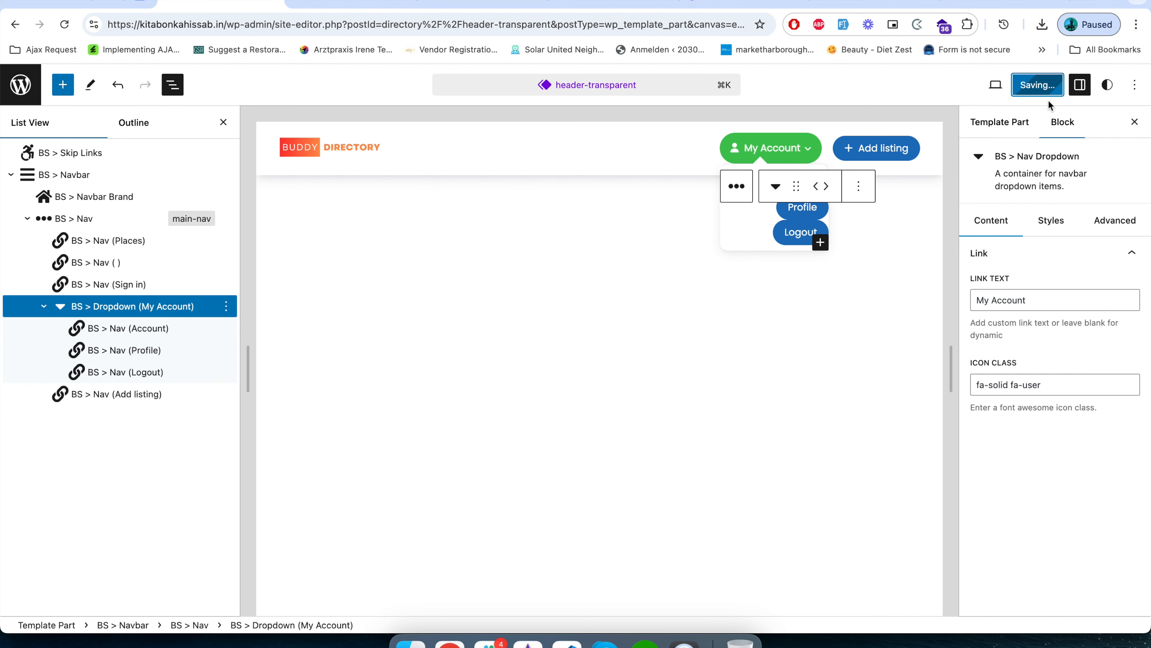
click(350, 6)
click(351, 23)
key(Return)
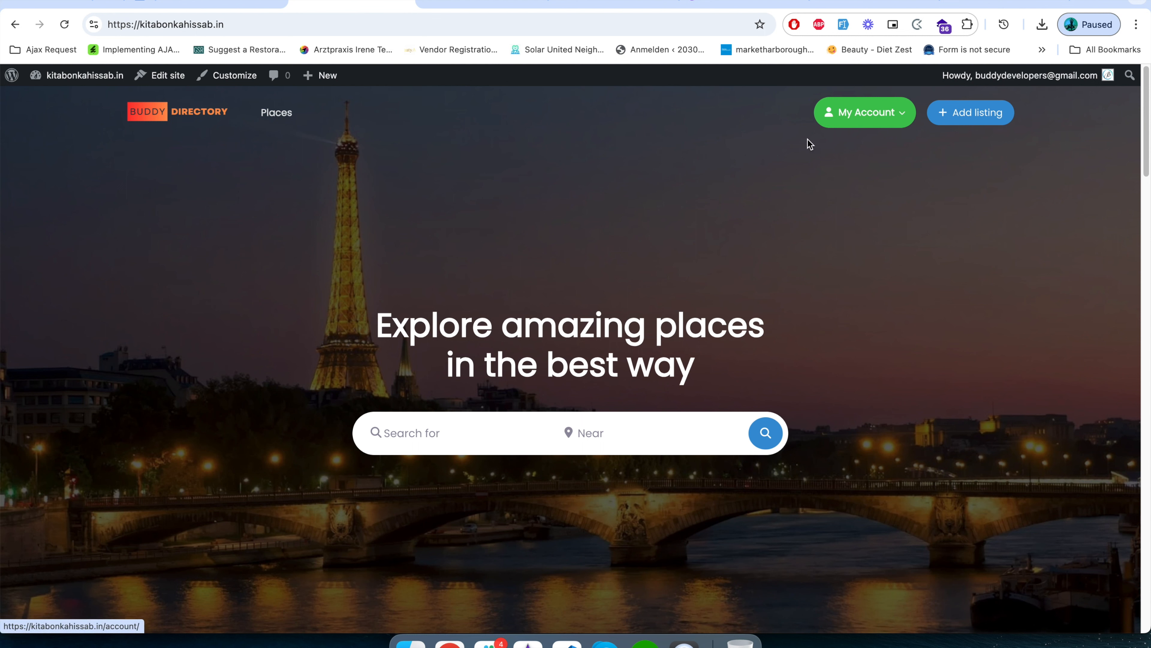
mouse_move(907, 119)
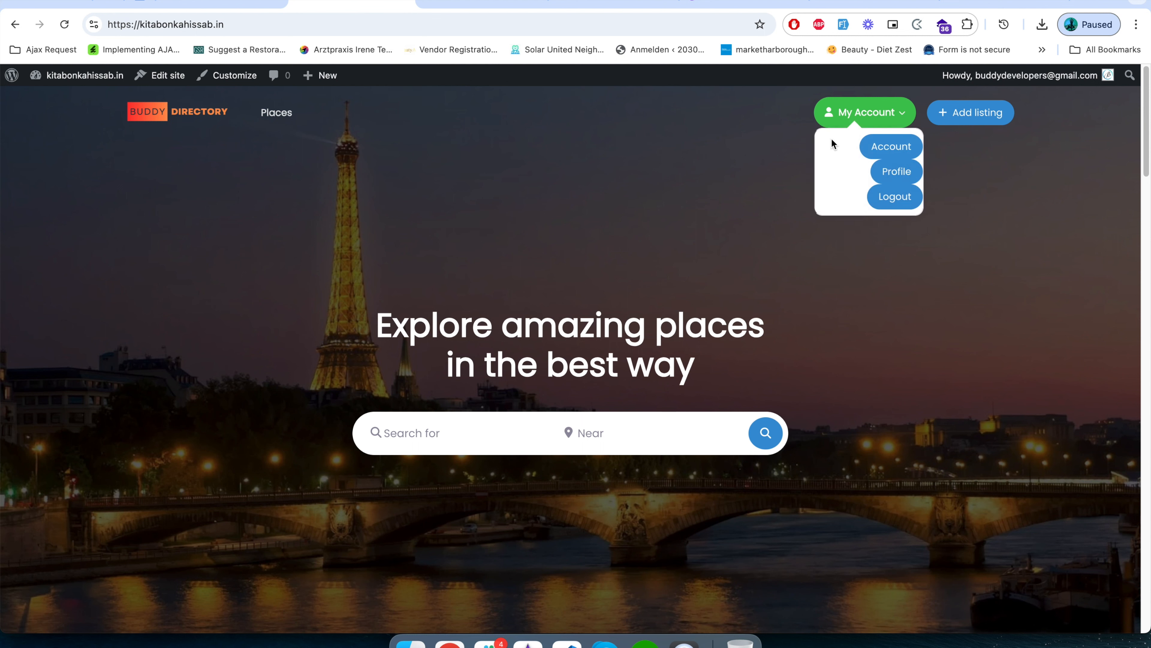
Return to the header-transparent editor and set the link style of the dropdown's Account item to None.
click(236, 2)
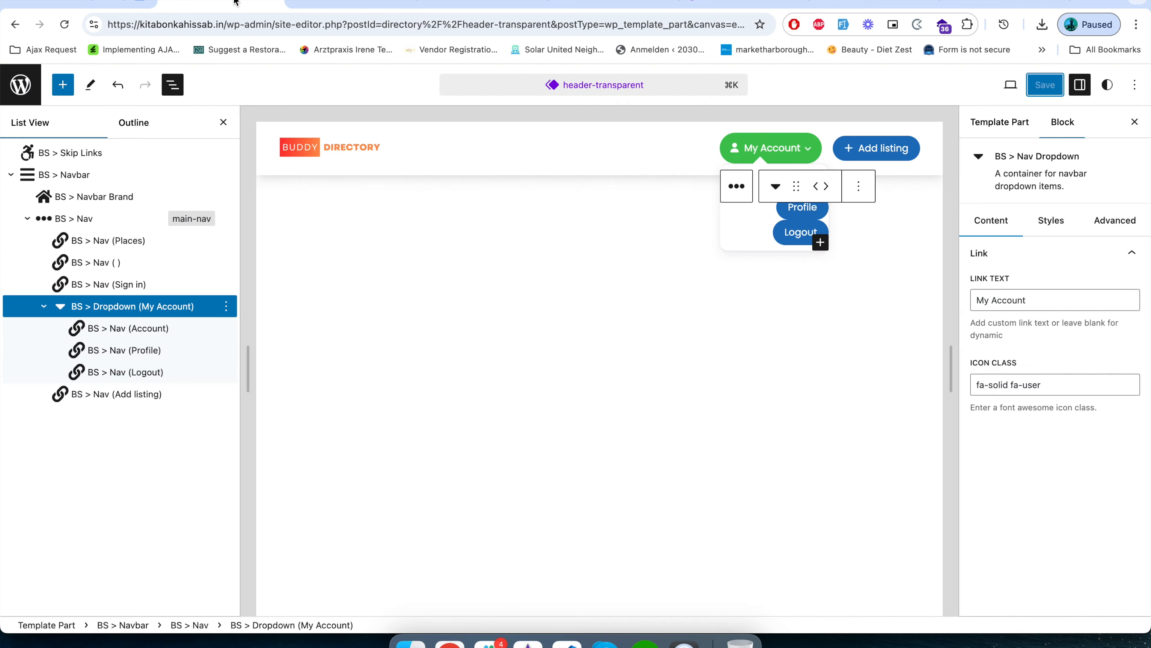
click(151, 328)
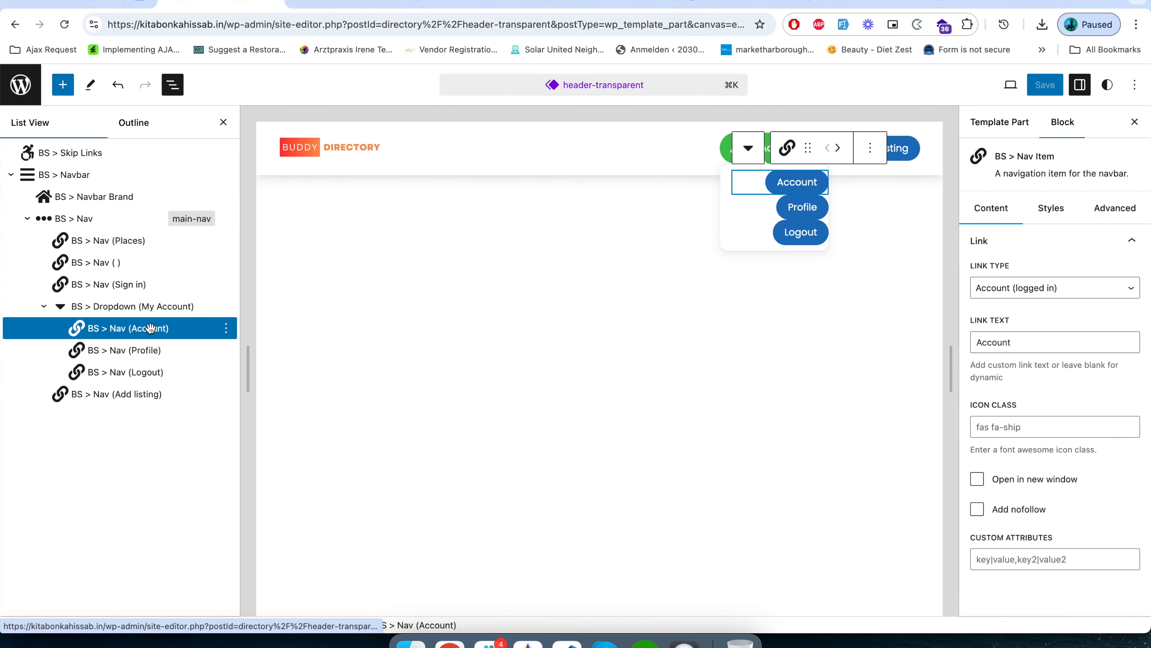
click(1051, 208)
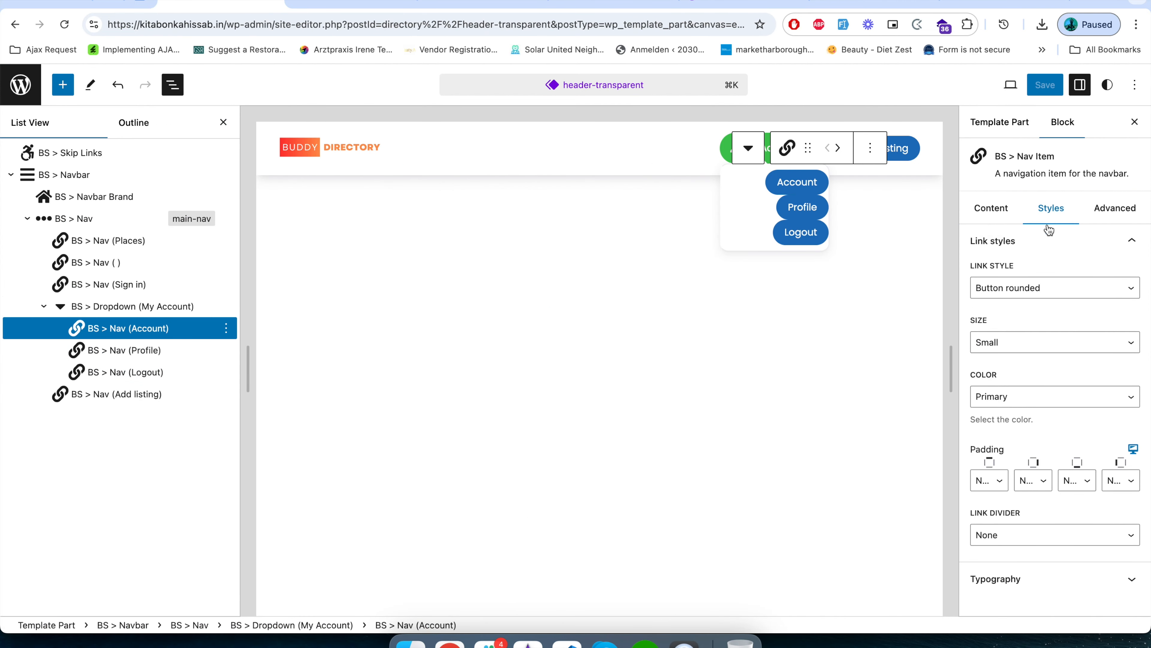
click(1029, 290)
click(1026, 258)
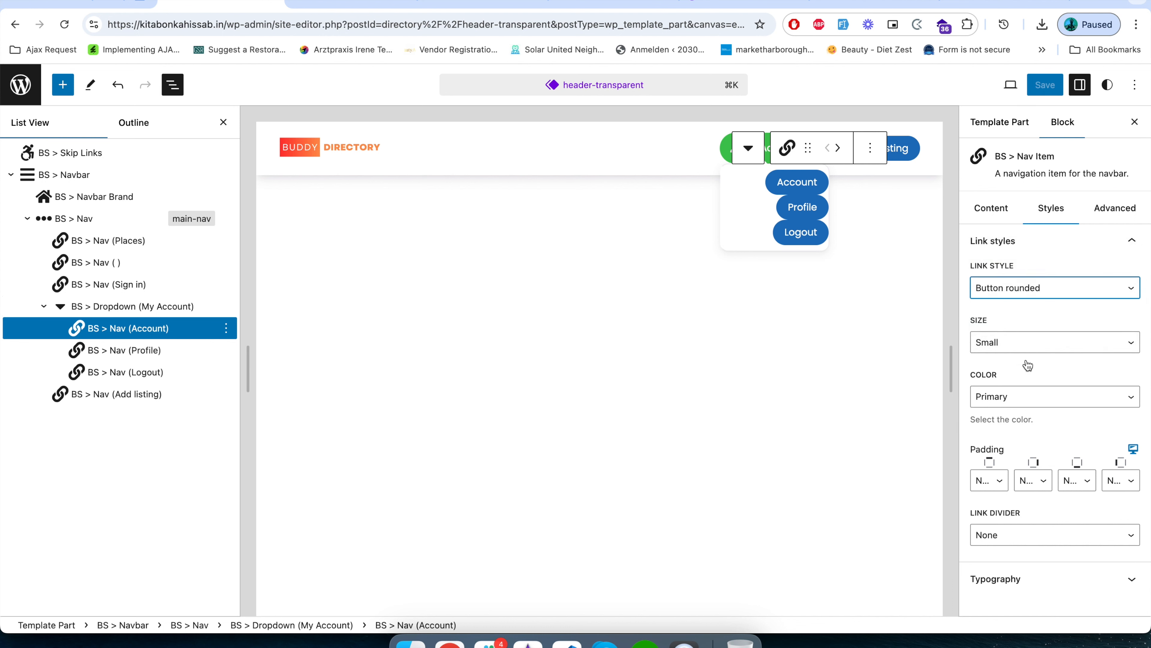
Set the link style of the dropdown's Profile item to None.
click(123, 350)
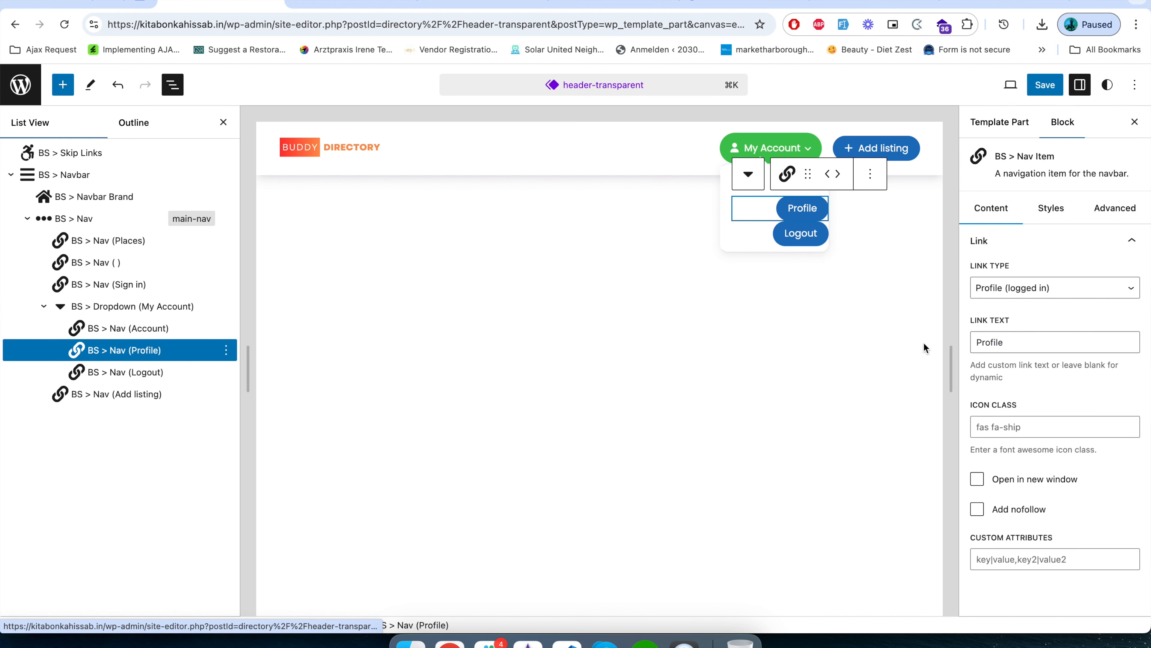
click(1051, 208)
click(1042, 291)
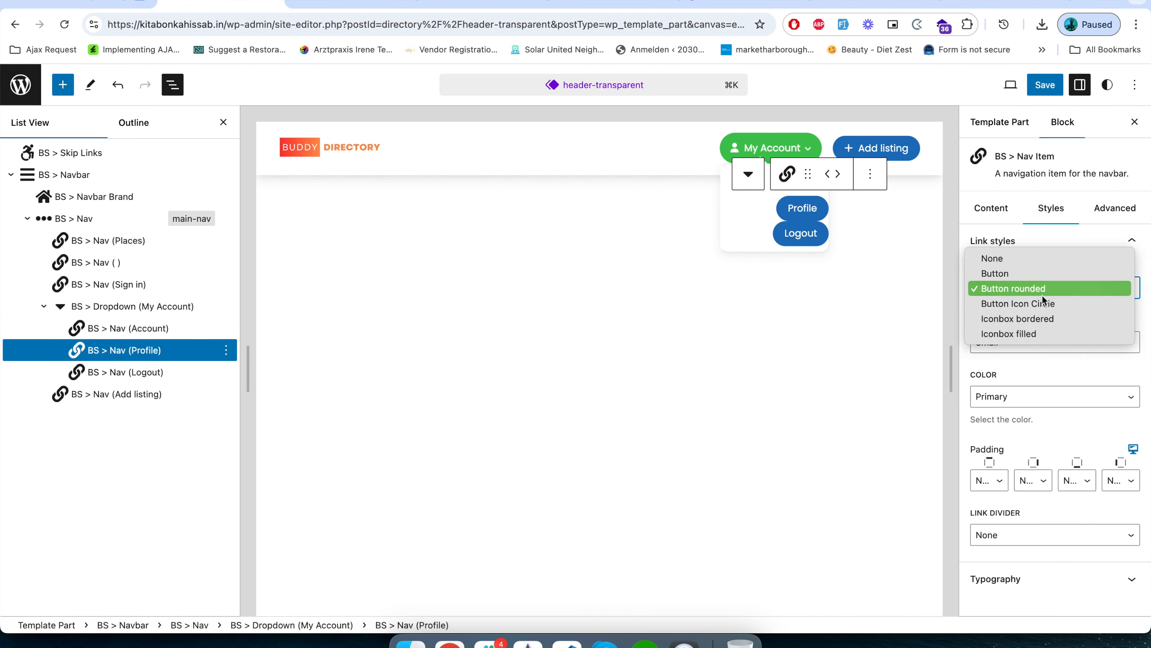
click(1028, 259)
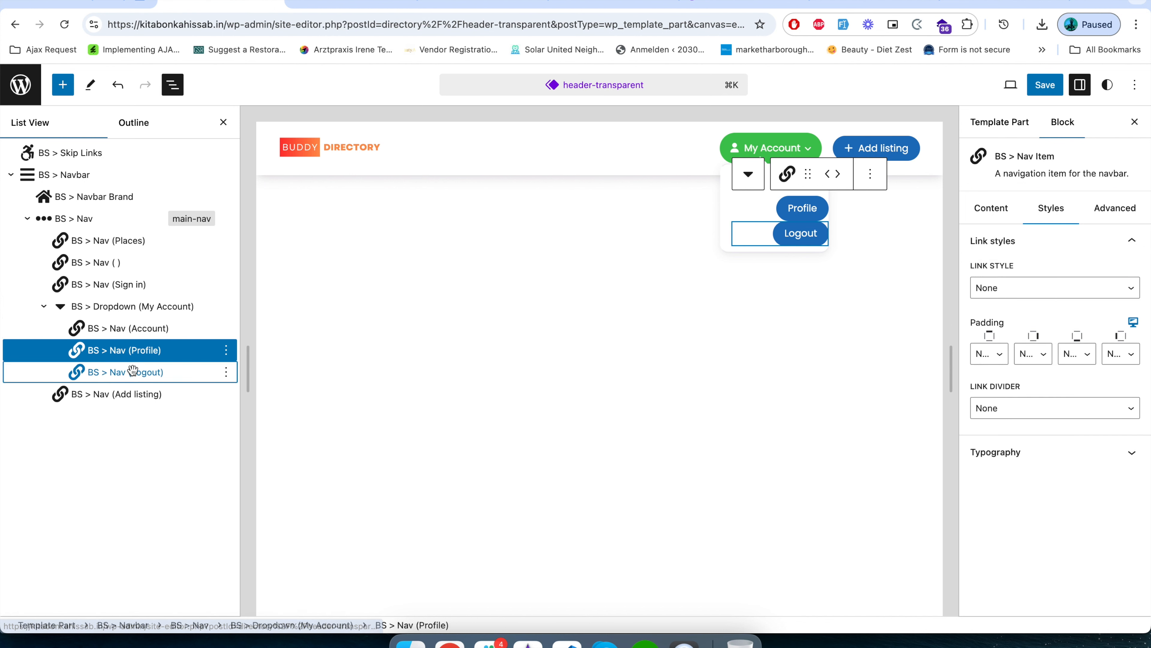
Set the link style of the dropdown's Logout item to None and save the header.
click(125, 372)
click(1054, 209)
click(1046, 291)
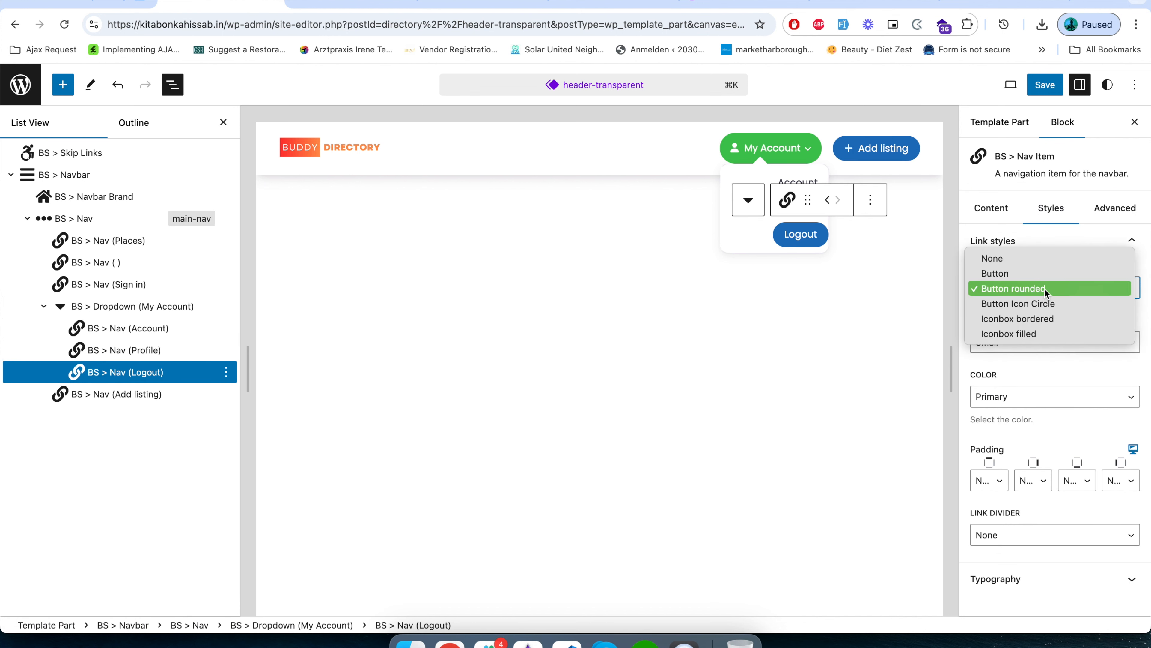
click(1044, 259)
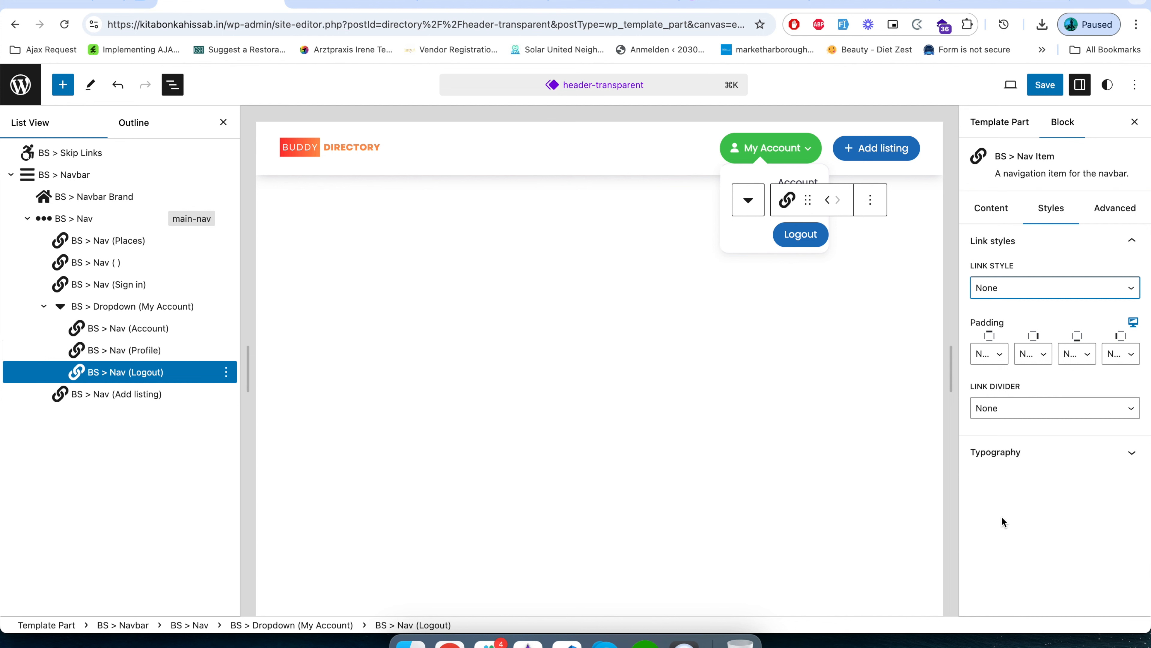
click(1042, 93)
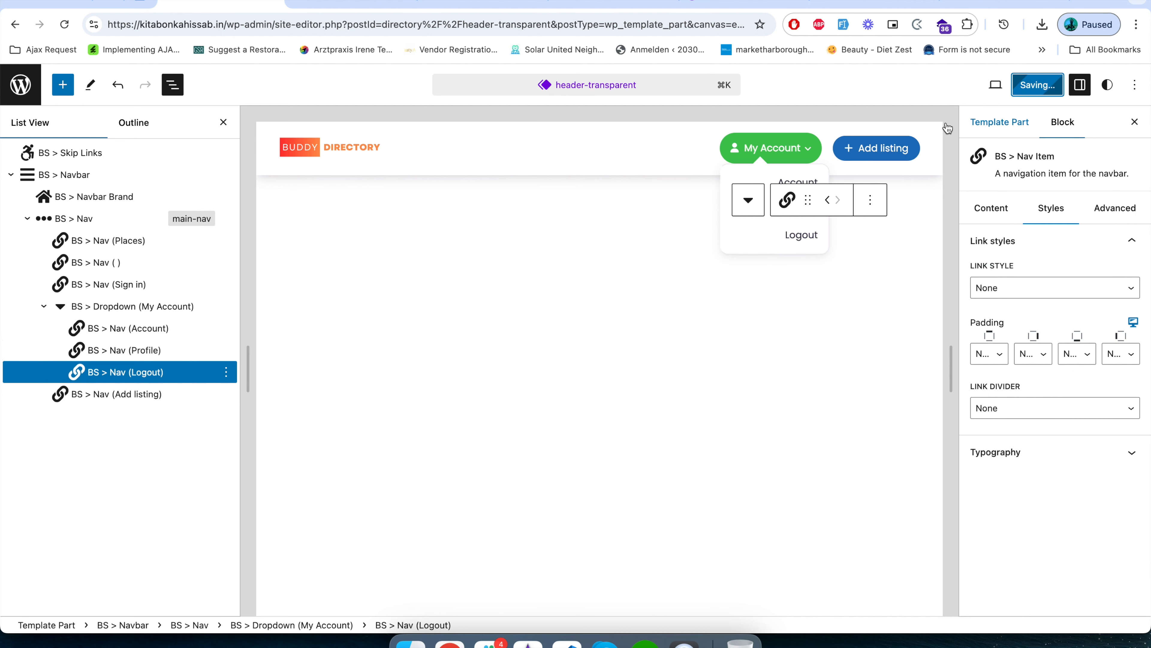
Reload the live home page and check how the My Account dropdown's plain link items look.
click(341, 9)
click(335, 23)
key(Return)
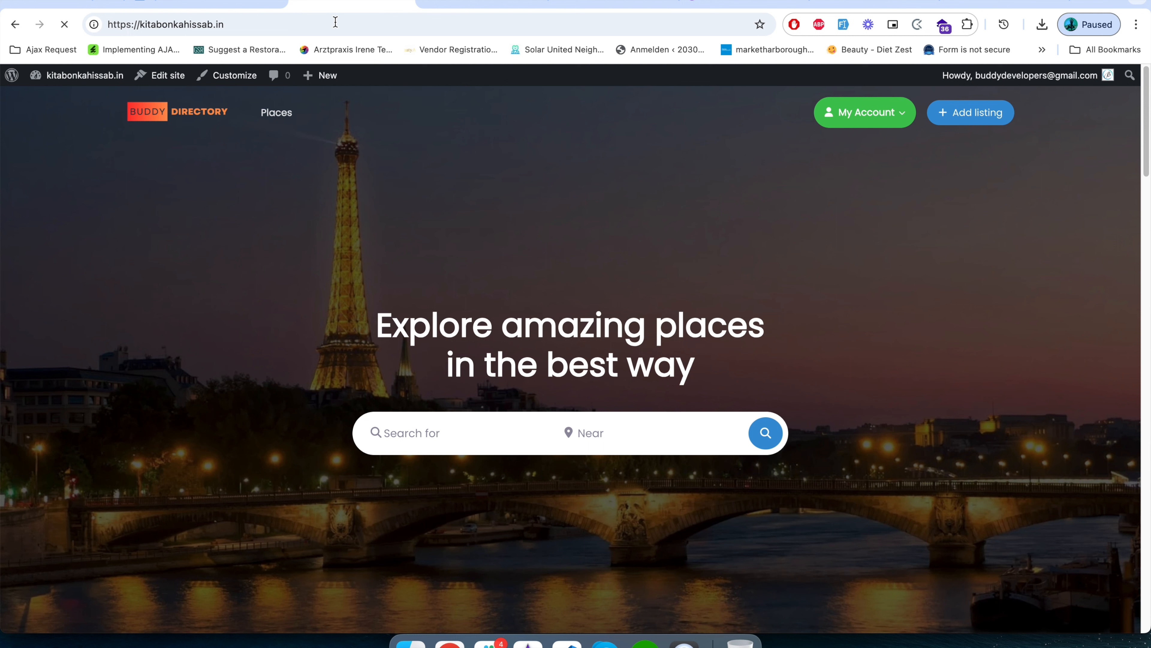
click(902, 112)
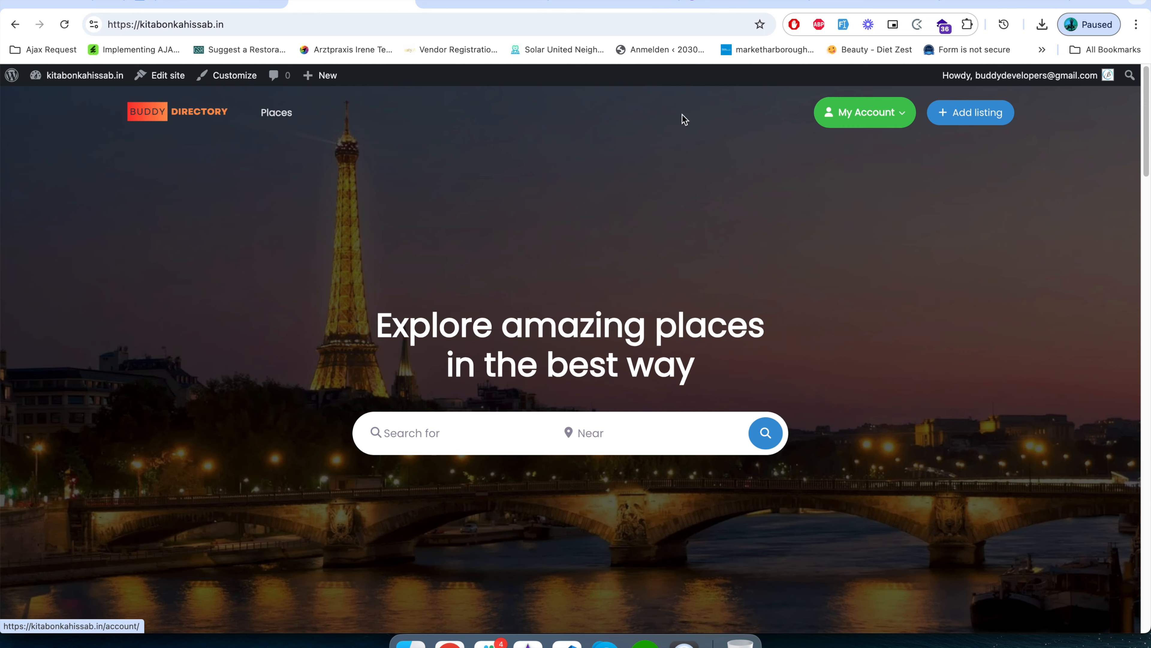
Return to the header-transparent editor, set the Account item's text align to Left, and save the header.
click(221, 7)
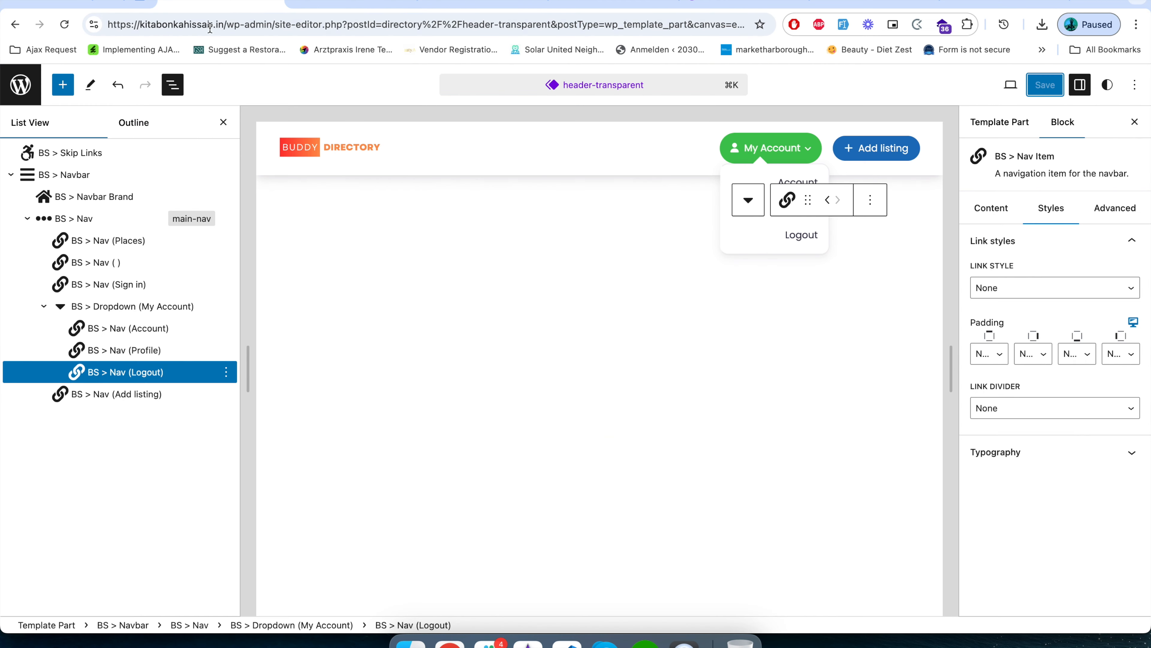
click(141, 327)
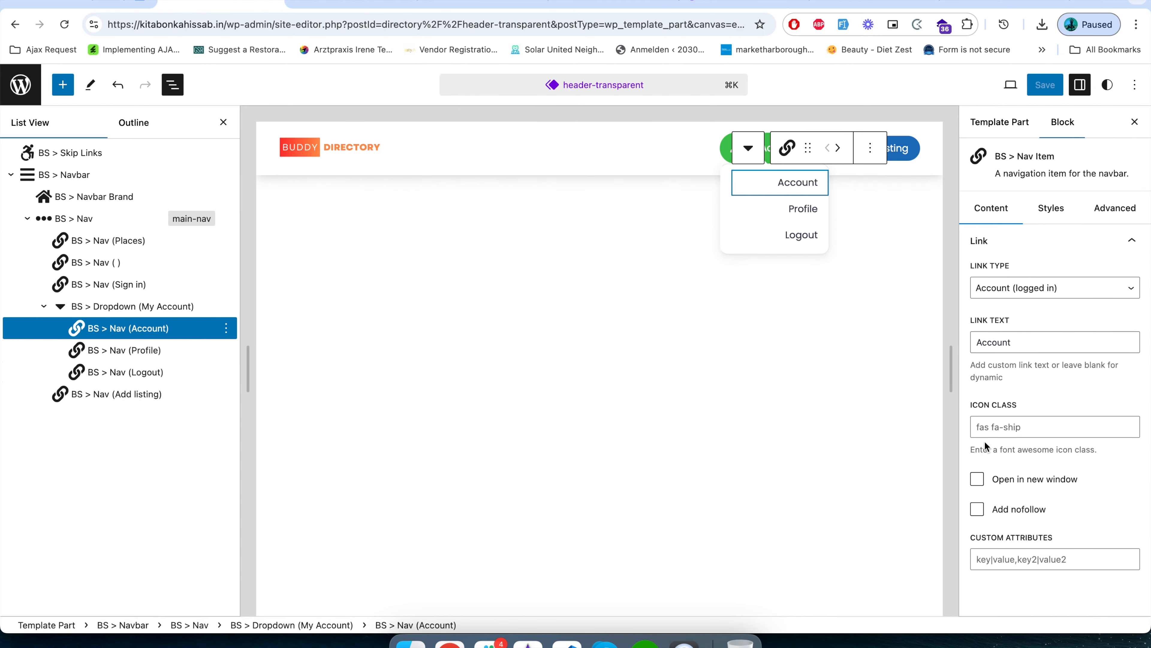
click(1051, 208)
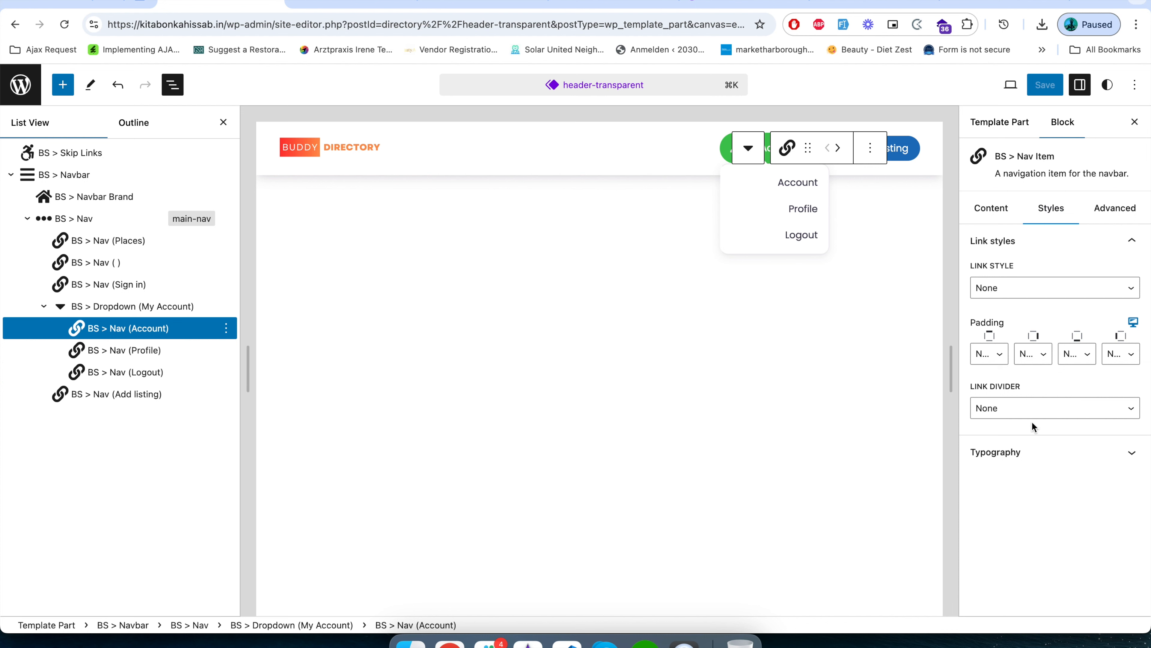
click(1037, 453)
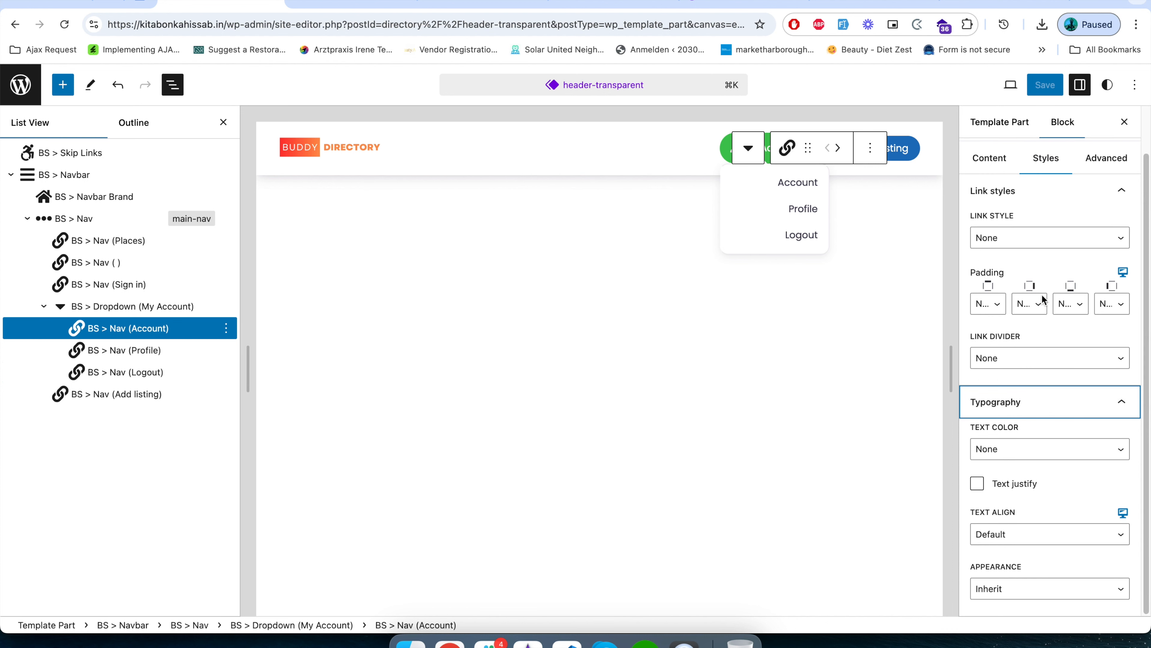
click(1034, 534)
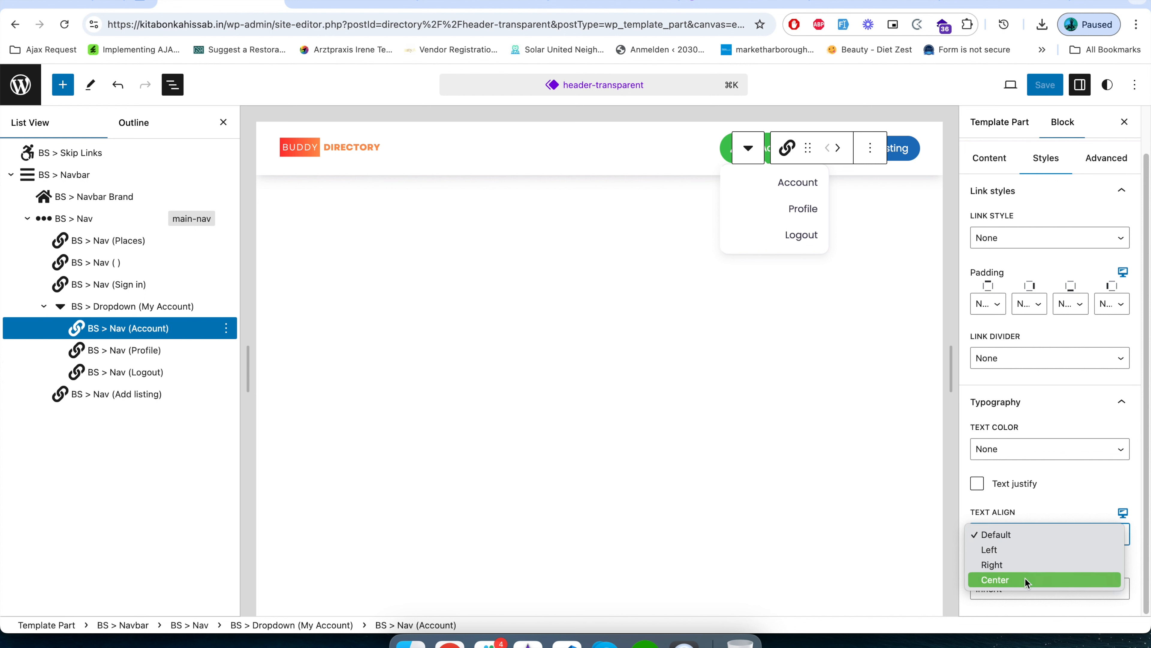
click(1027, 550)
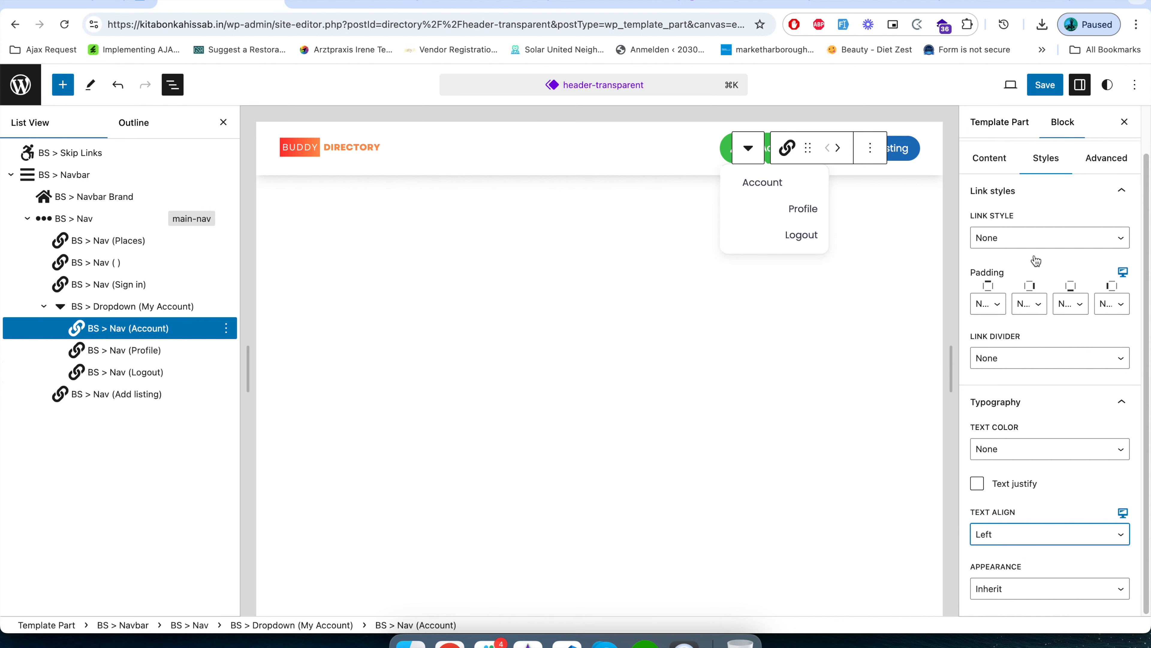
click(1045, 84)
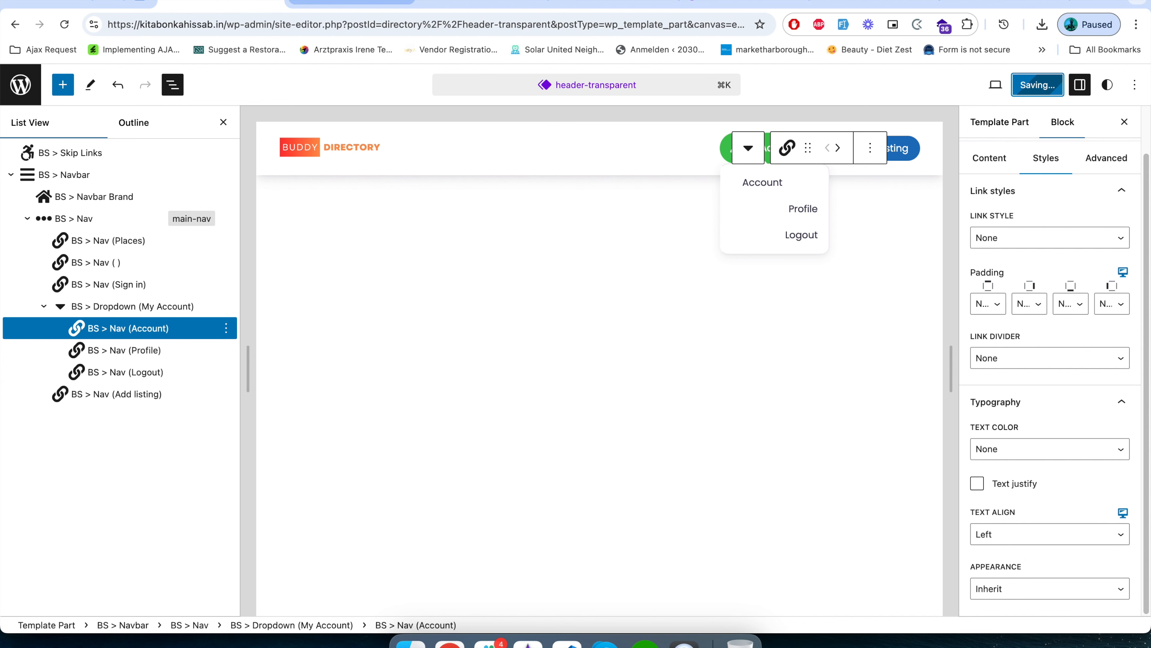
Reload the live home page and check the Account item's alignment in the My Account dropdown.
click(347, 3)
click(345, 21)
key(Return)
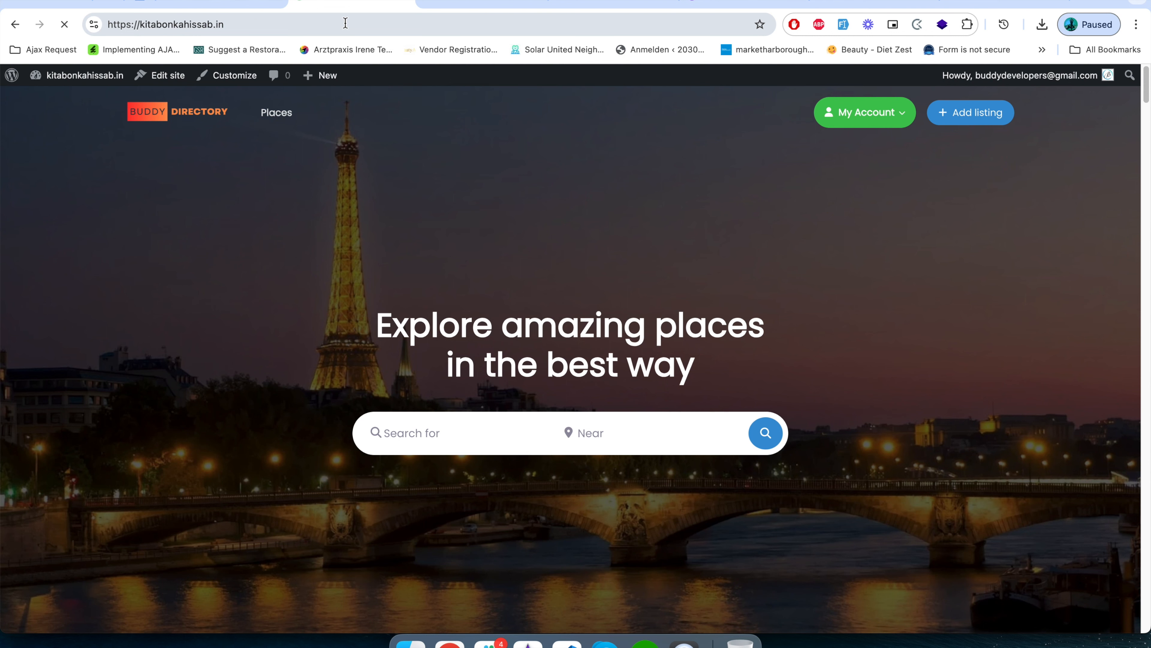
click(905, 117)
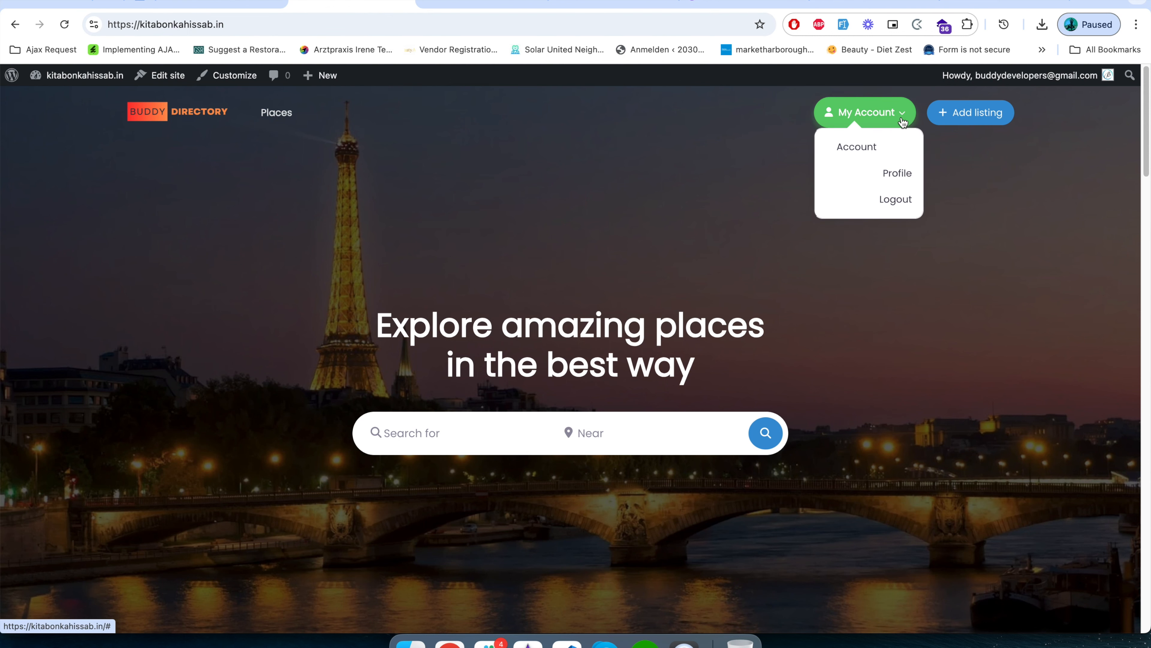
Return to the header-transparent editor, set the Account item's text align to Center, and save the header.
click(248, 4)
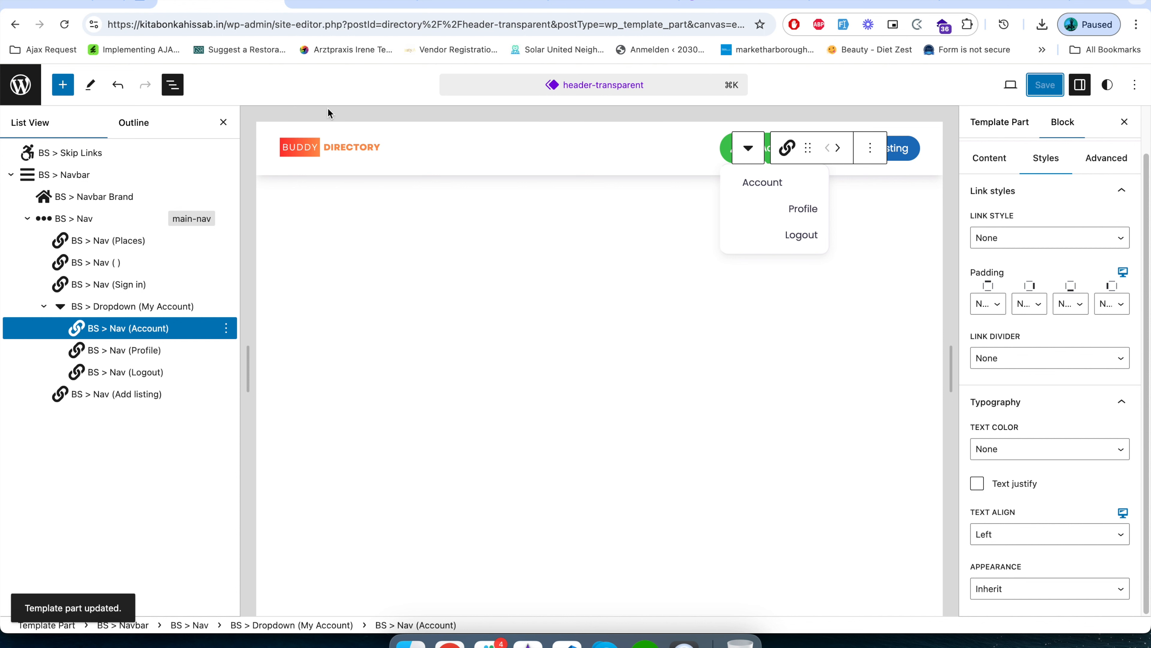
click(1009, 542)
click(999, 564)
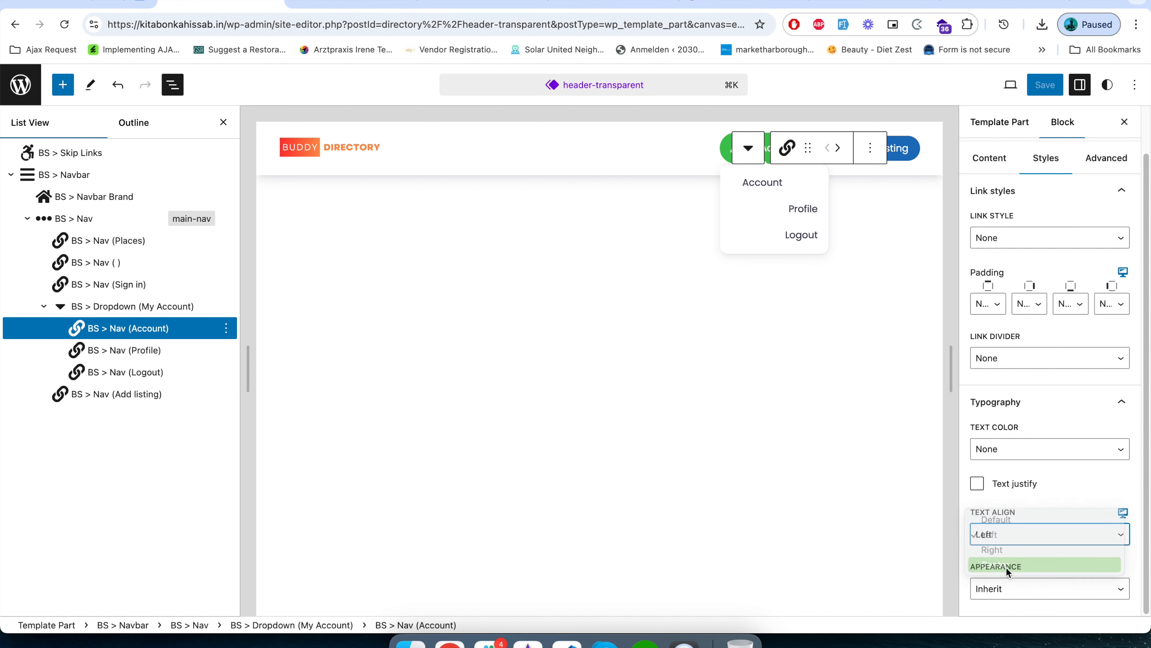
click(1050, 85)
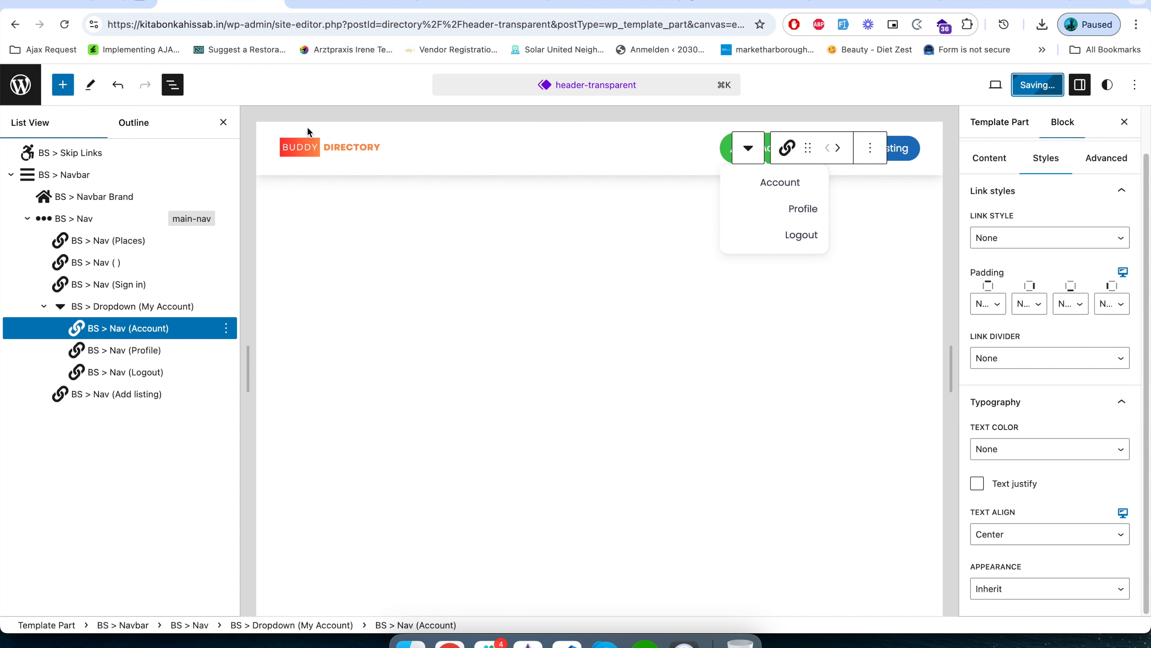
Reload the live home page and check the centered Account item in the My Account dropdown.
click(356, 6)
click(349, 24)
key(Return)
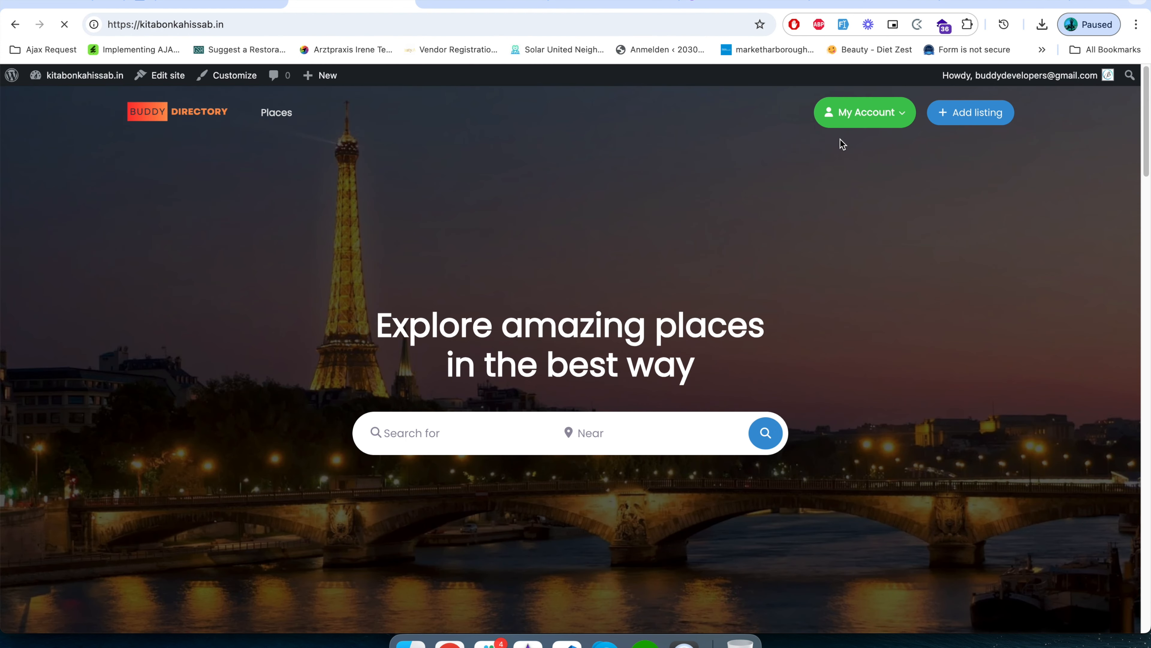
click(902, 120)
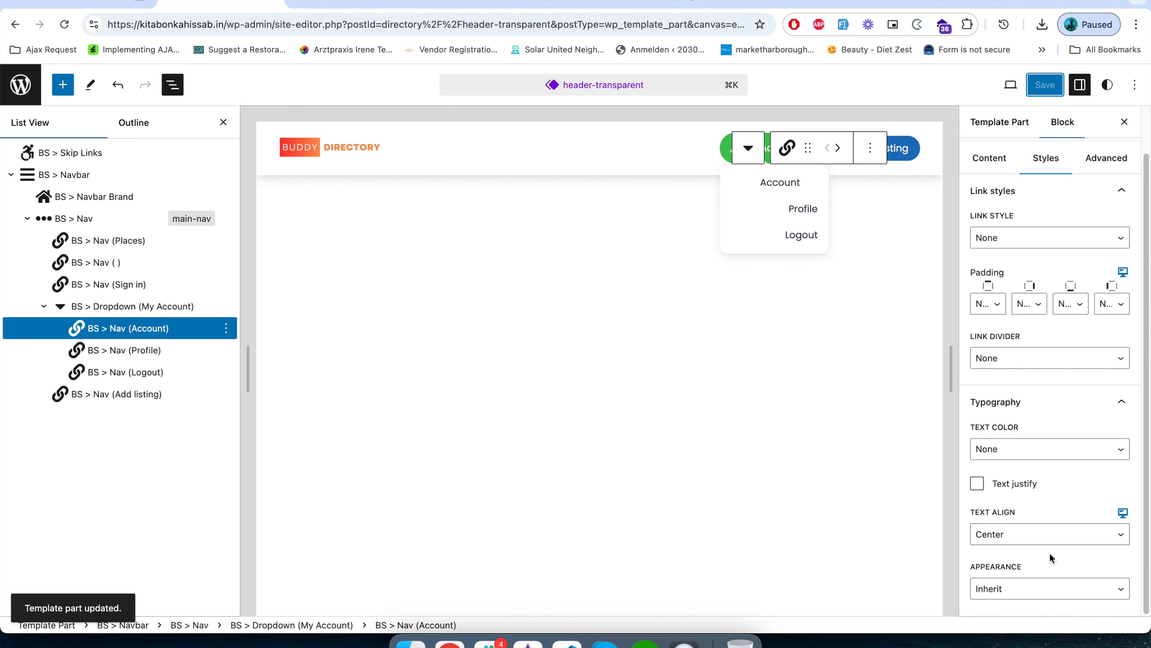
Set the Account item's text align back to Left in the header-transparent editor.
click(1014, 539)
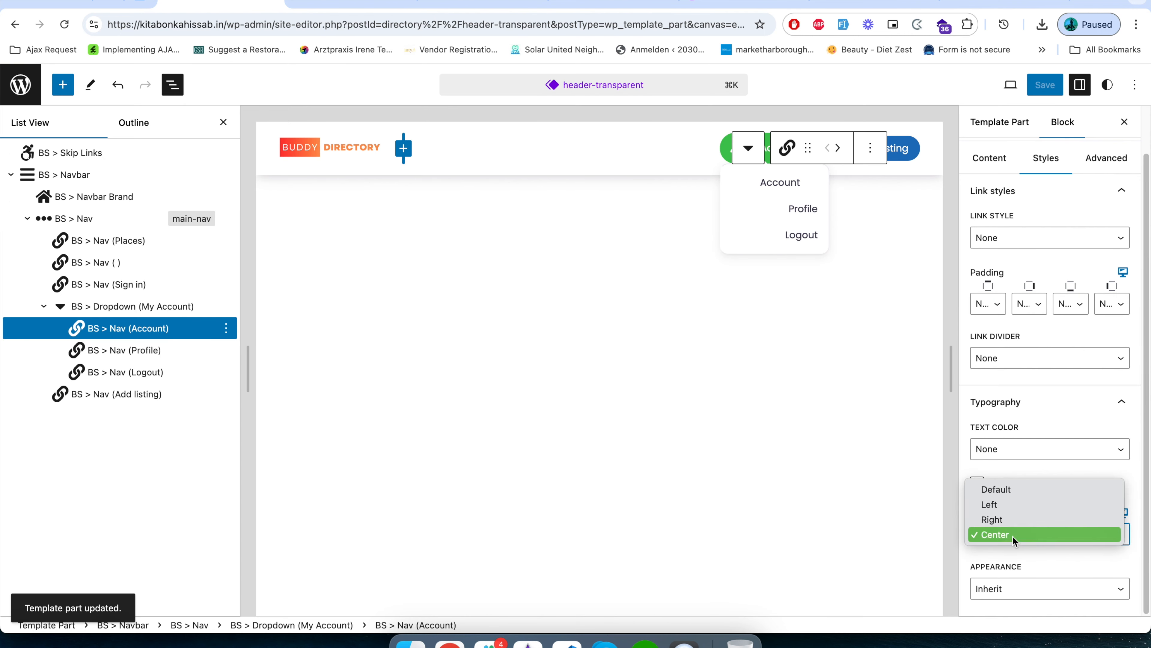
click(1020, 505)
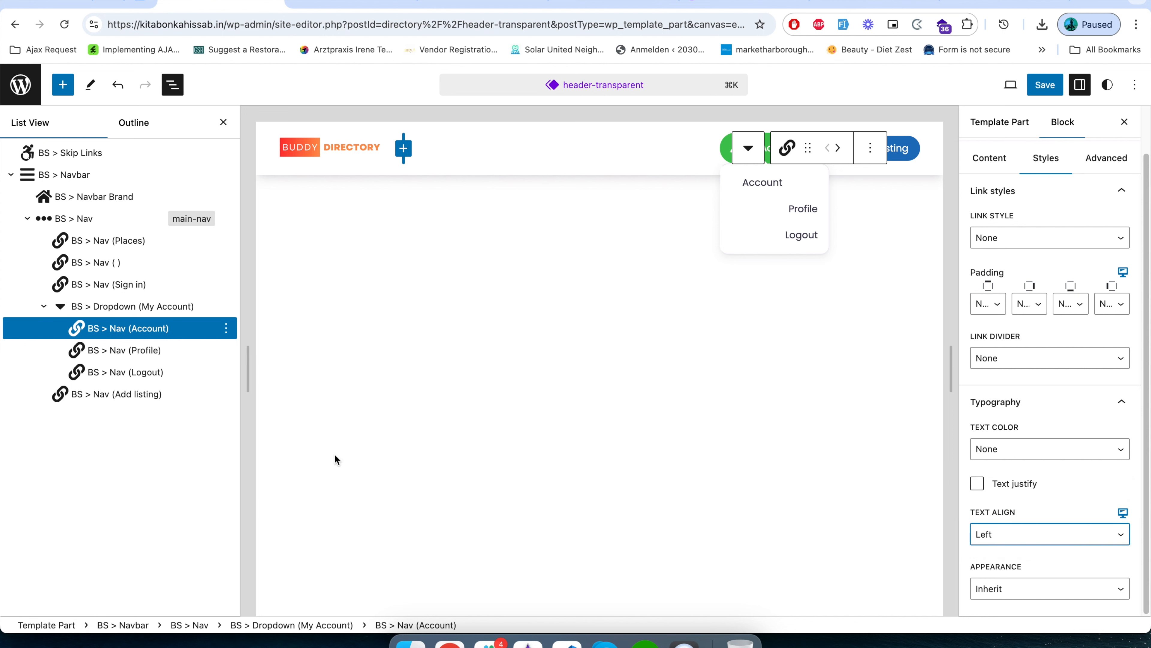
click(763, 182)
Set the text align of the dropdown's Profile item to Left.
click(803, 209)
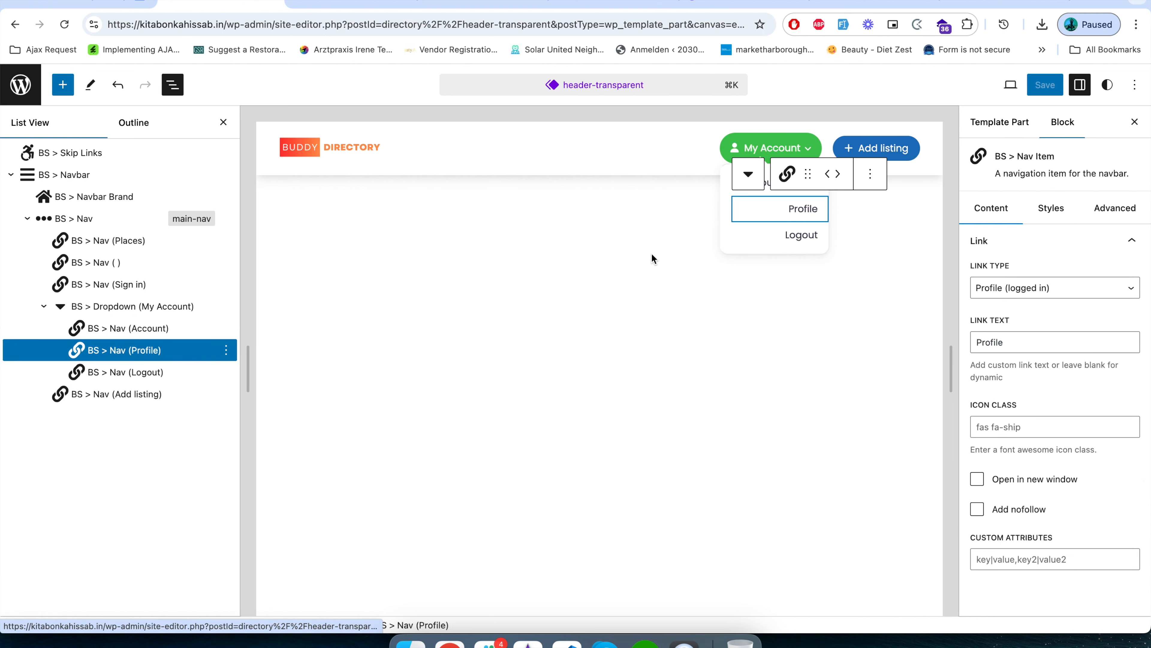
click(1051, 209)
click(1045, 444)
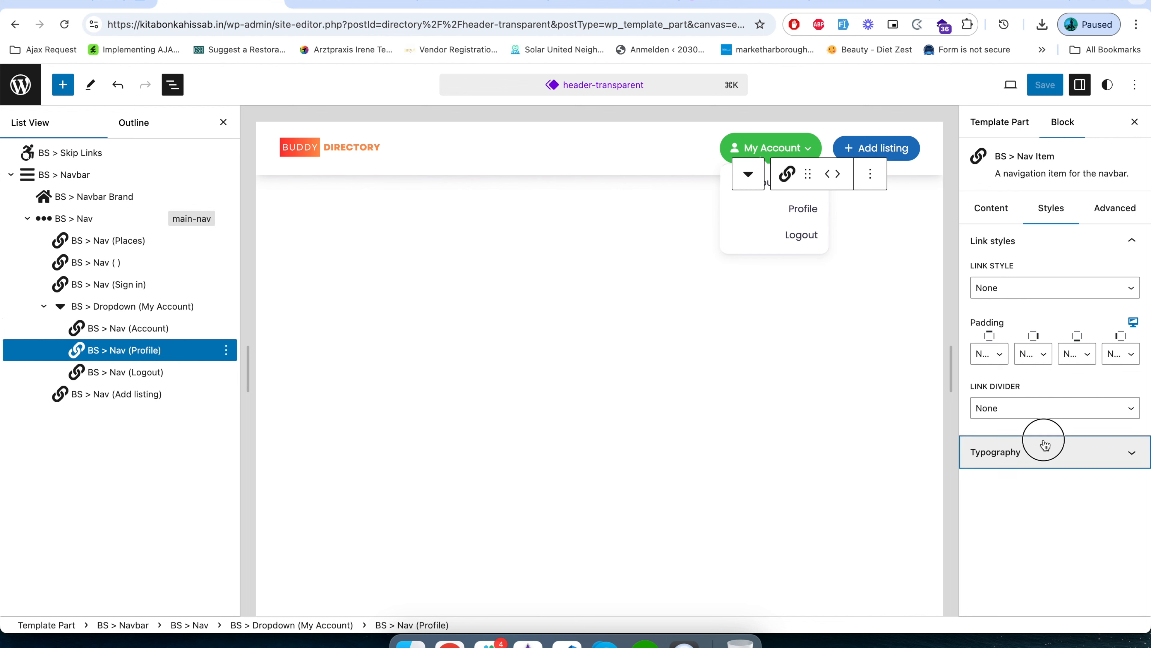
click(1020, 531)
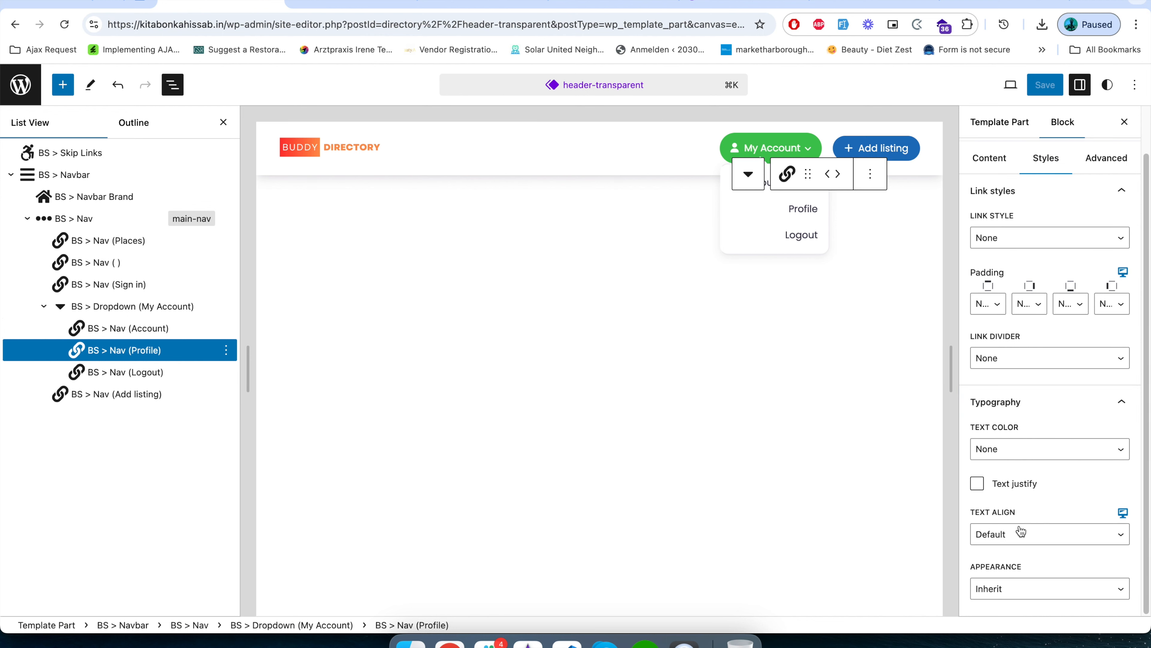
click(1008, 550)
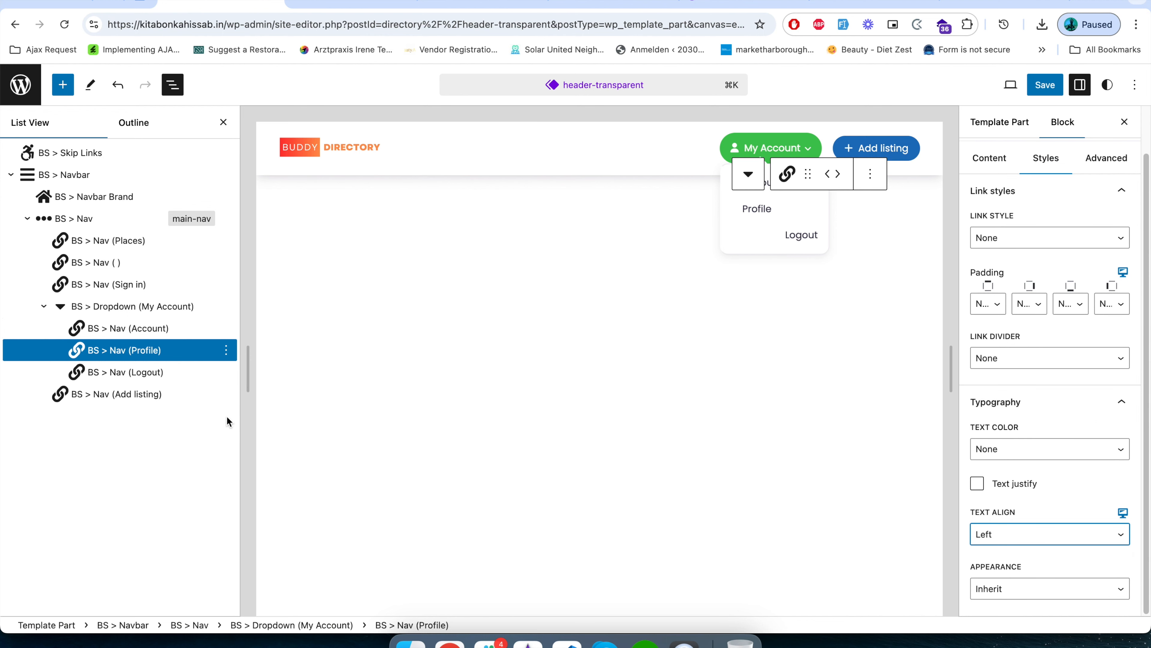
Set the text align of the dropdown's Logout item to Left and save the header.
click(141, 370)
click(1047, 208)
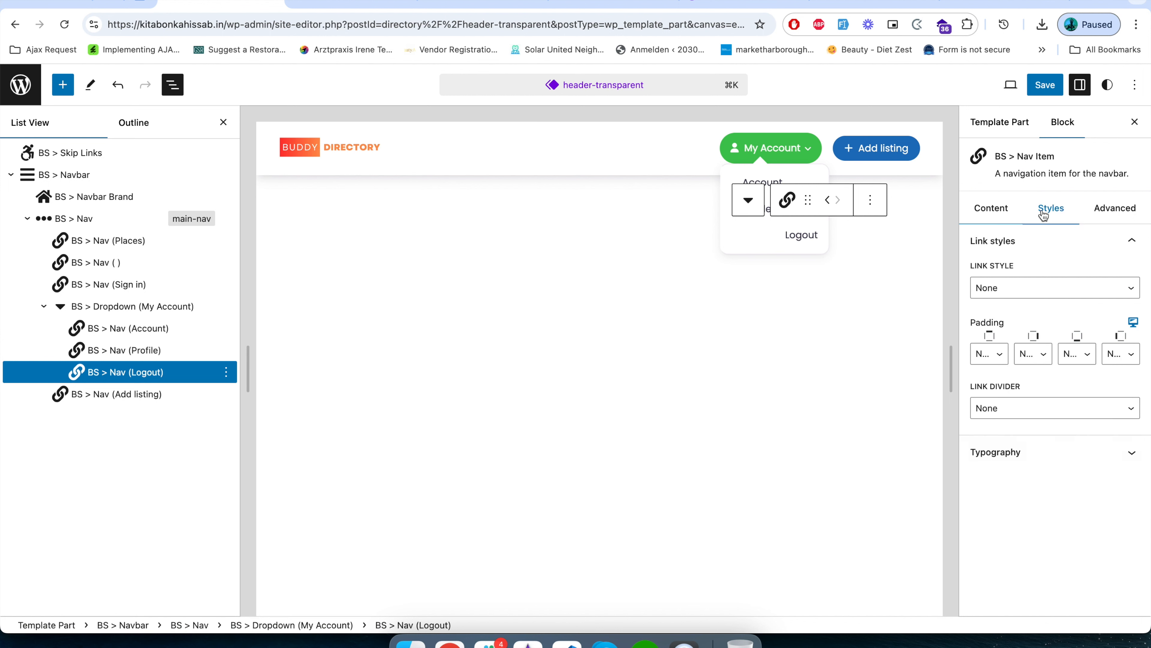
click(1034, 464)
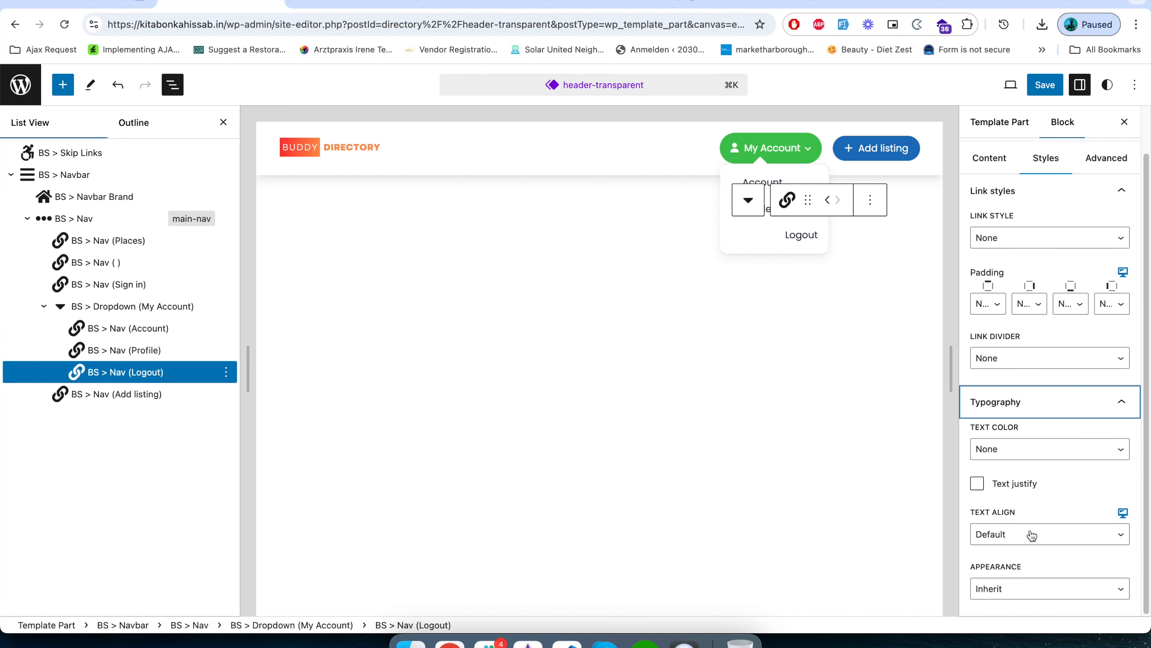
click(1032, 536)
click(1015, 549)
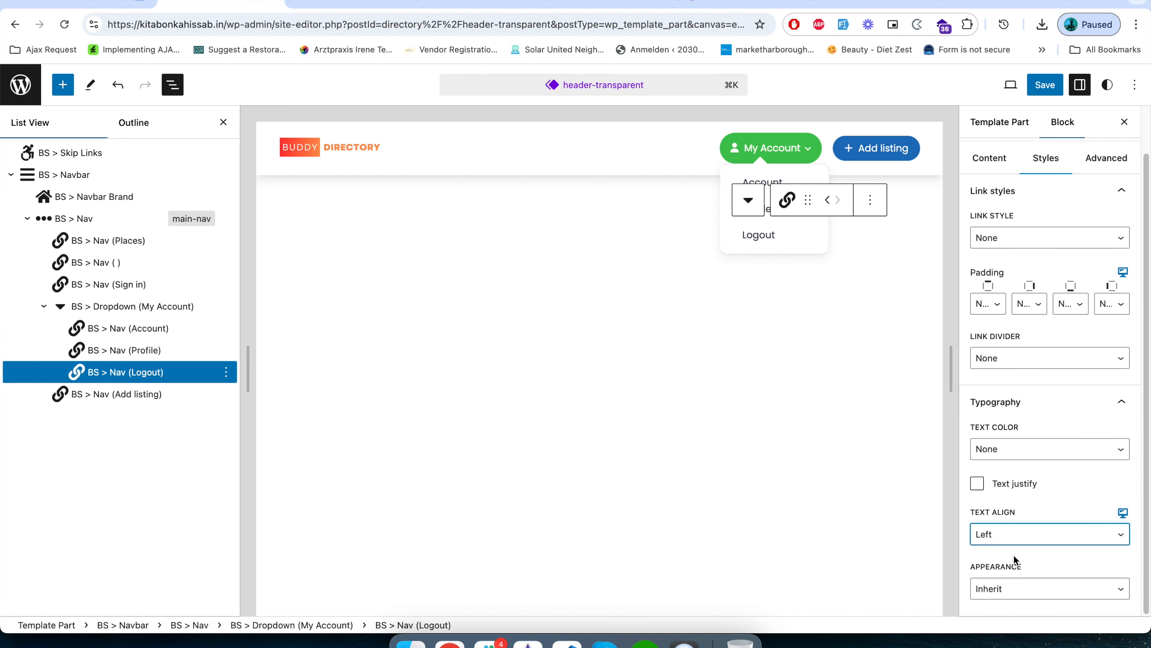
click(1010, 85)
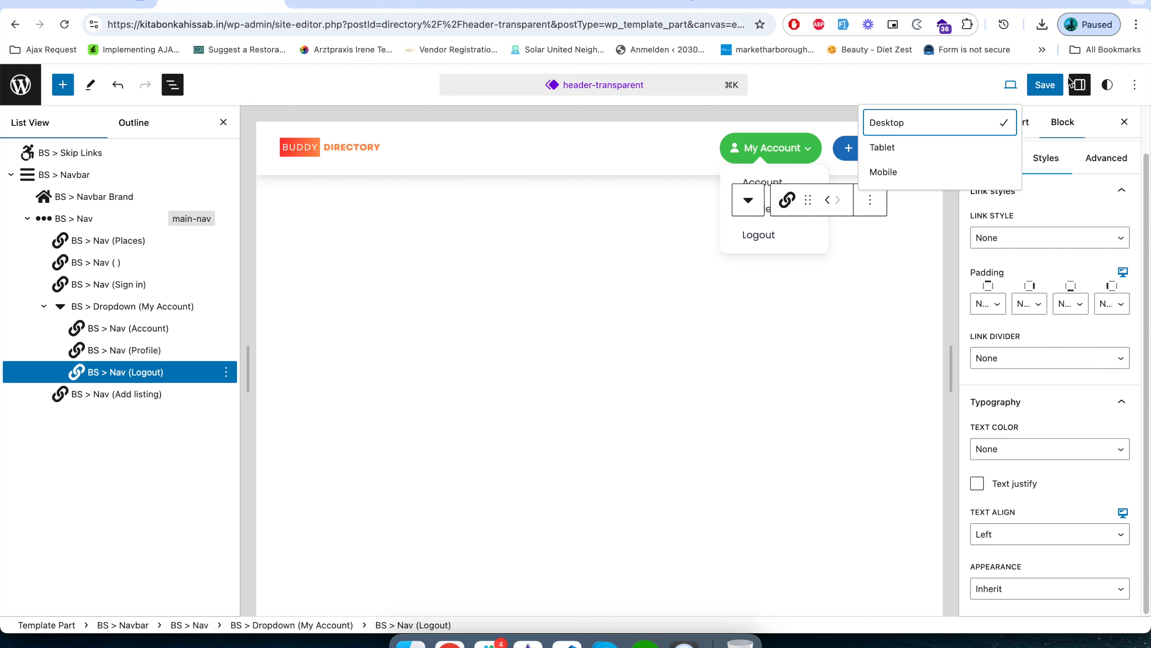
click(1051, 85)
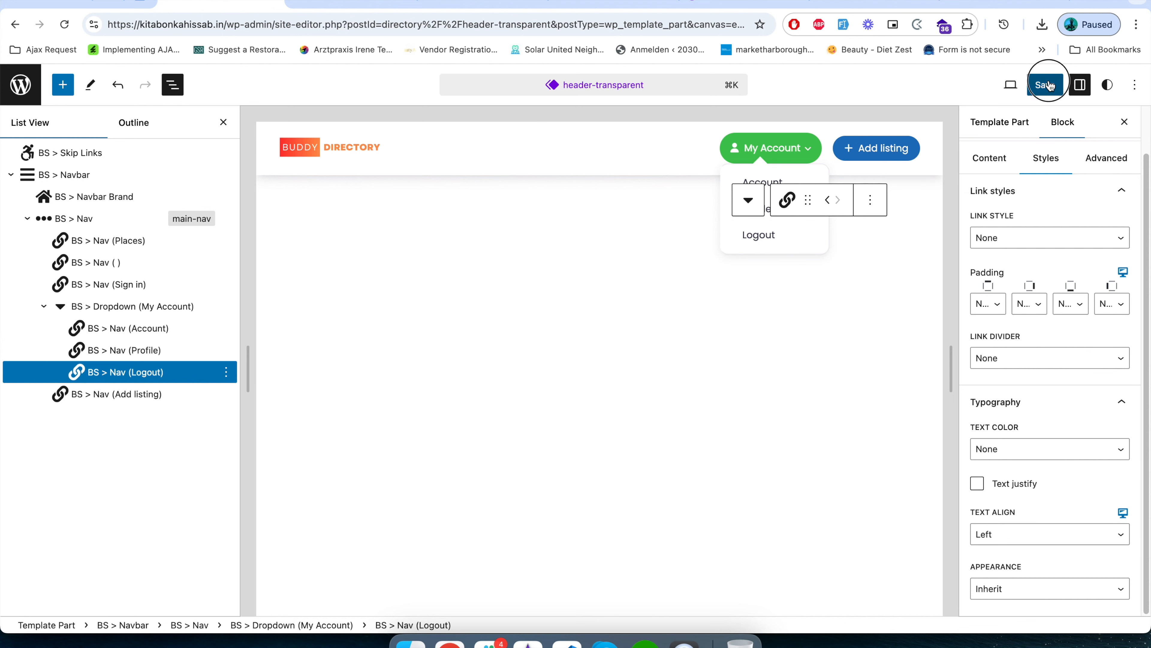
Reload the live home page and check the alignment of all My Account dropdown items.
click(356, 2)
click(353, 21)
key(Return)
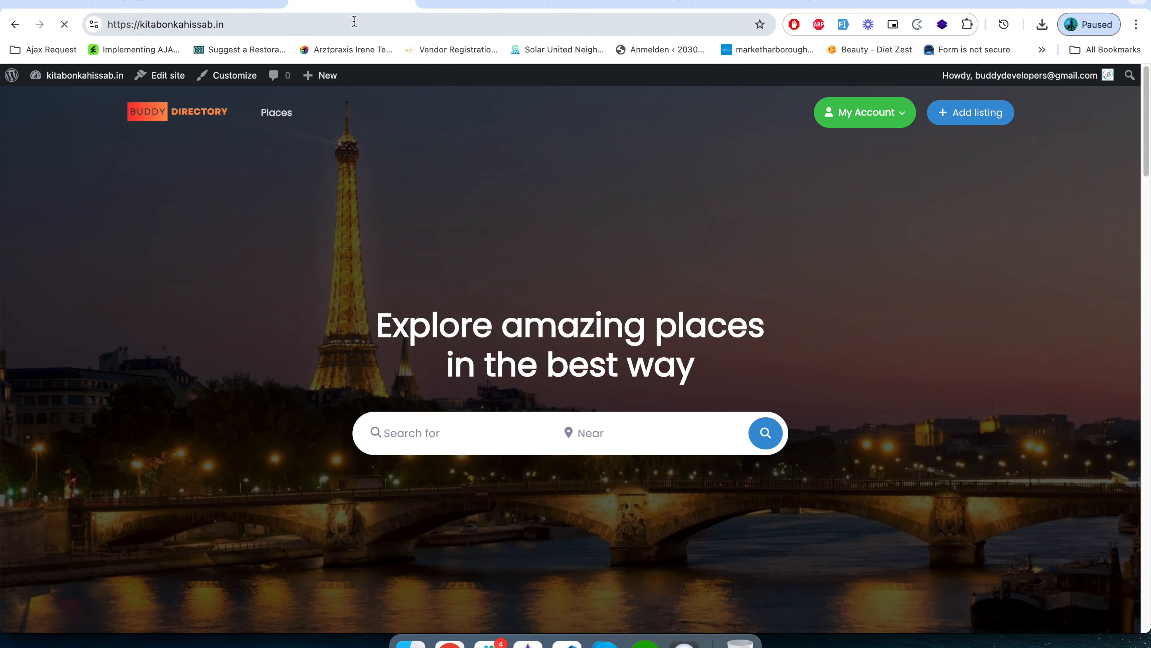
click(888, 113)
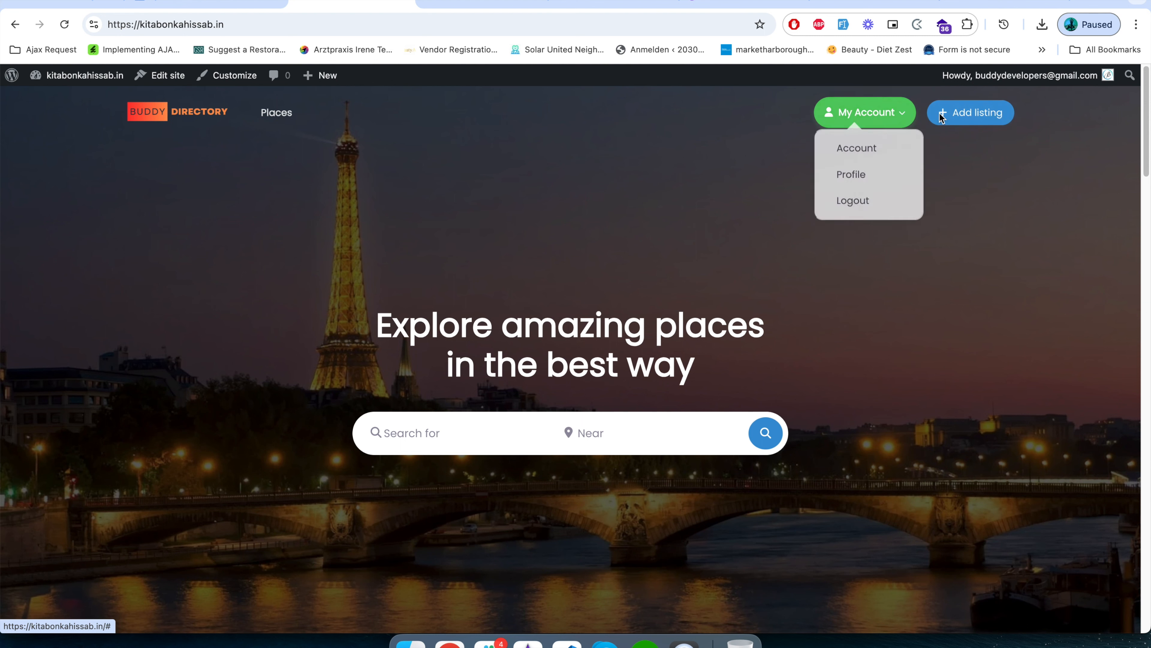
mouse_move(901, 134)
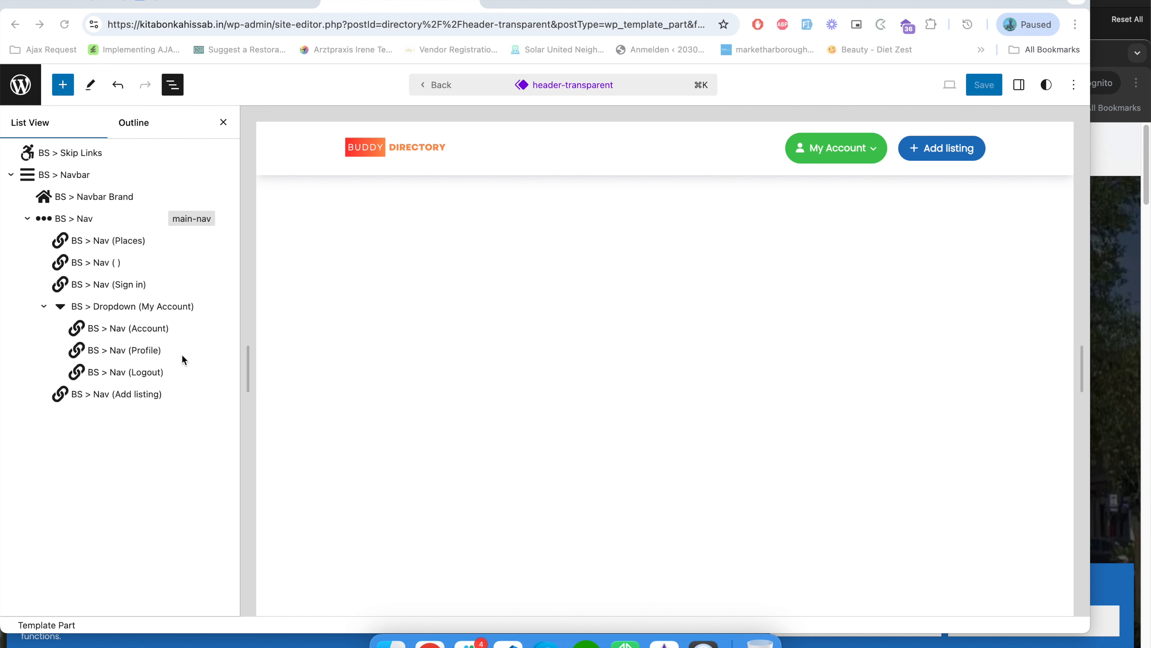
Set the size of the Add listing nav item's button to Medium in the header-transparent template part.
click(129, 308)
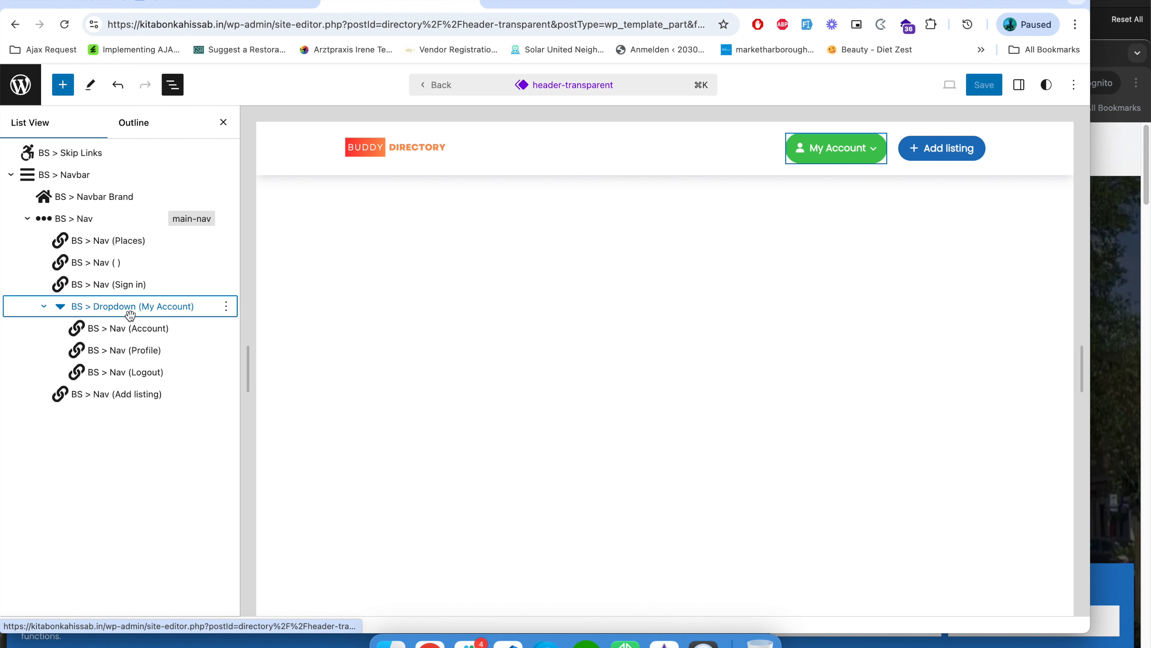
click(123, 393)
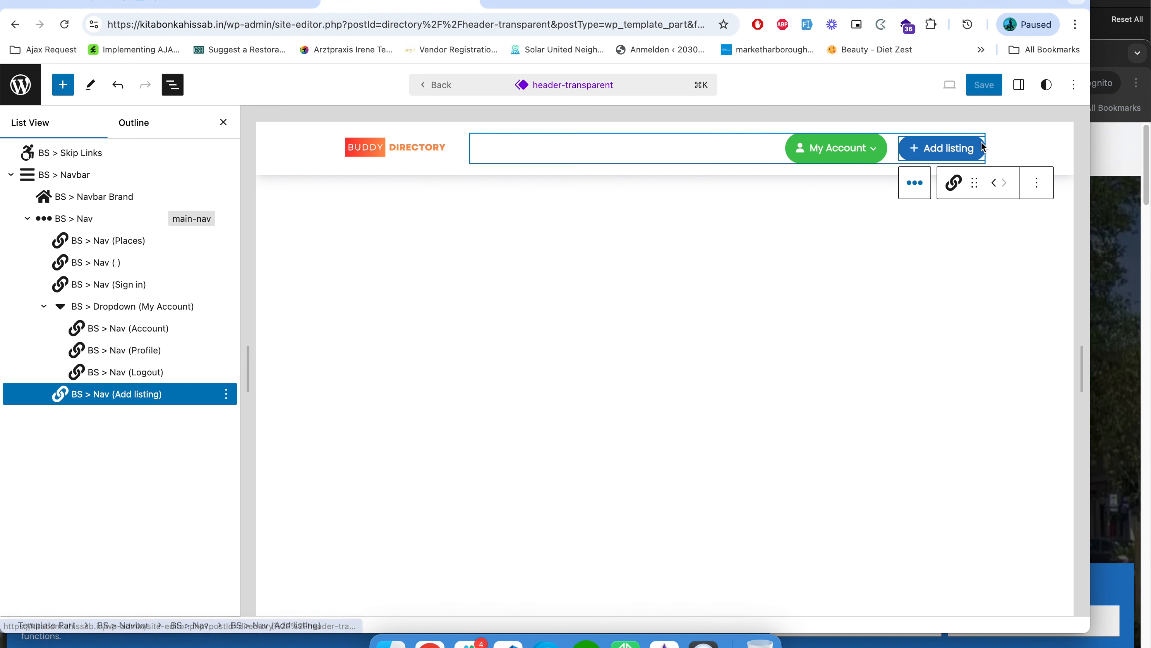
click(1020, 86)
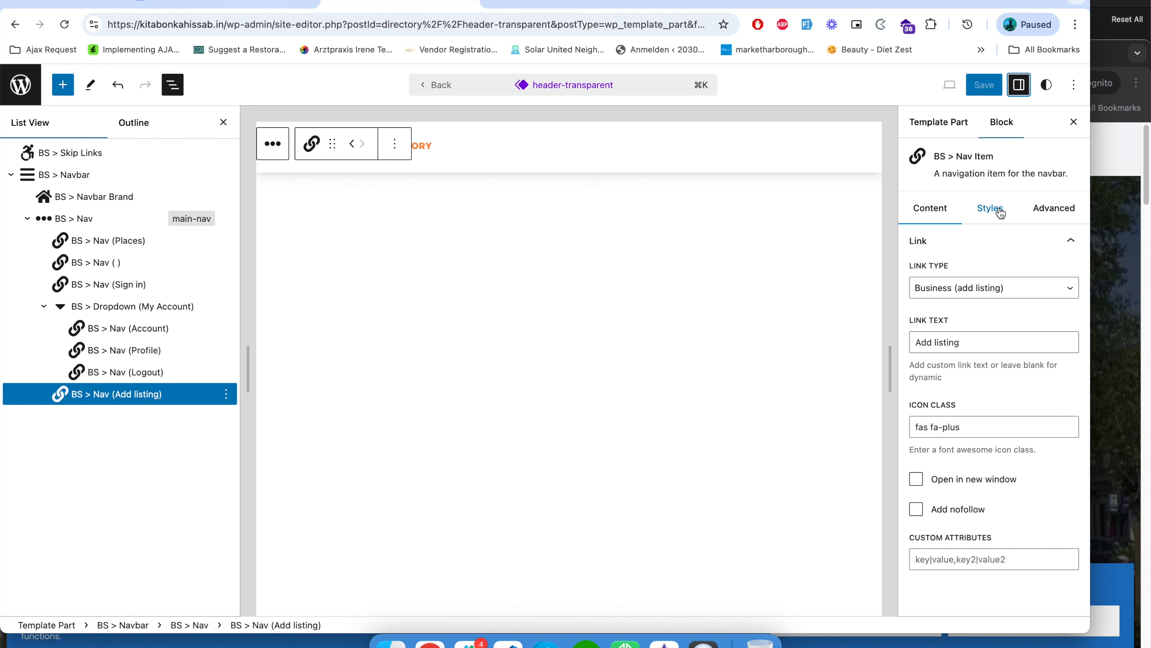
click(223, 122)
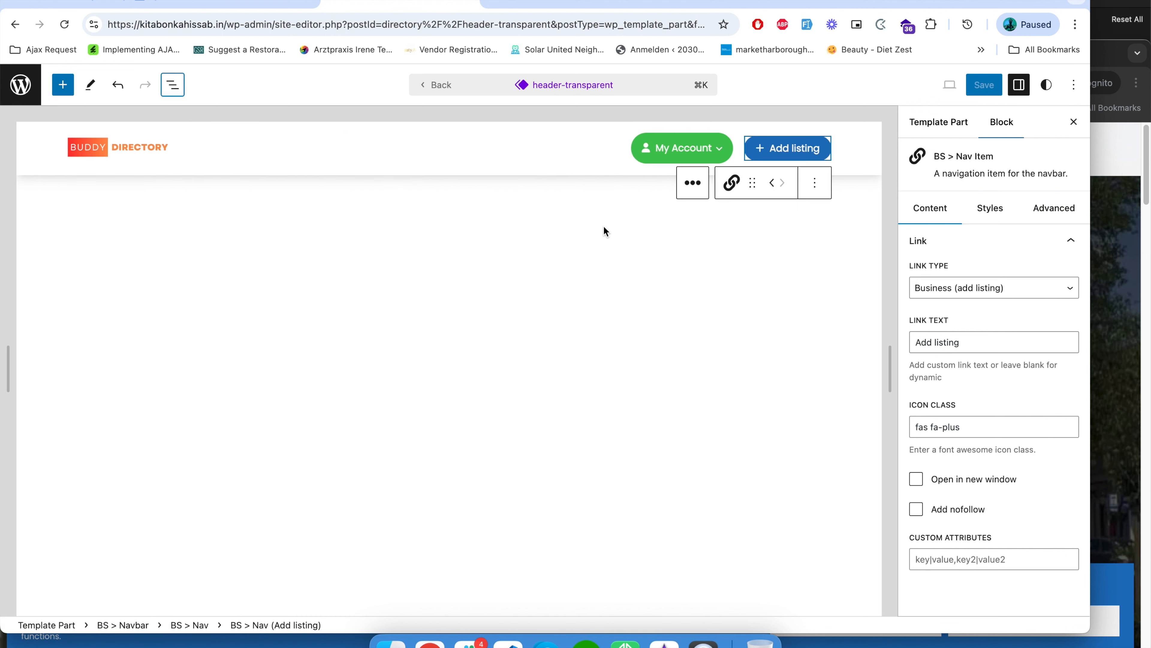
click(999, 211)
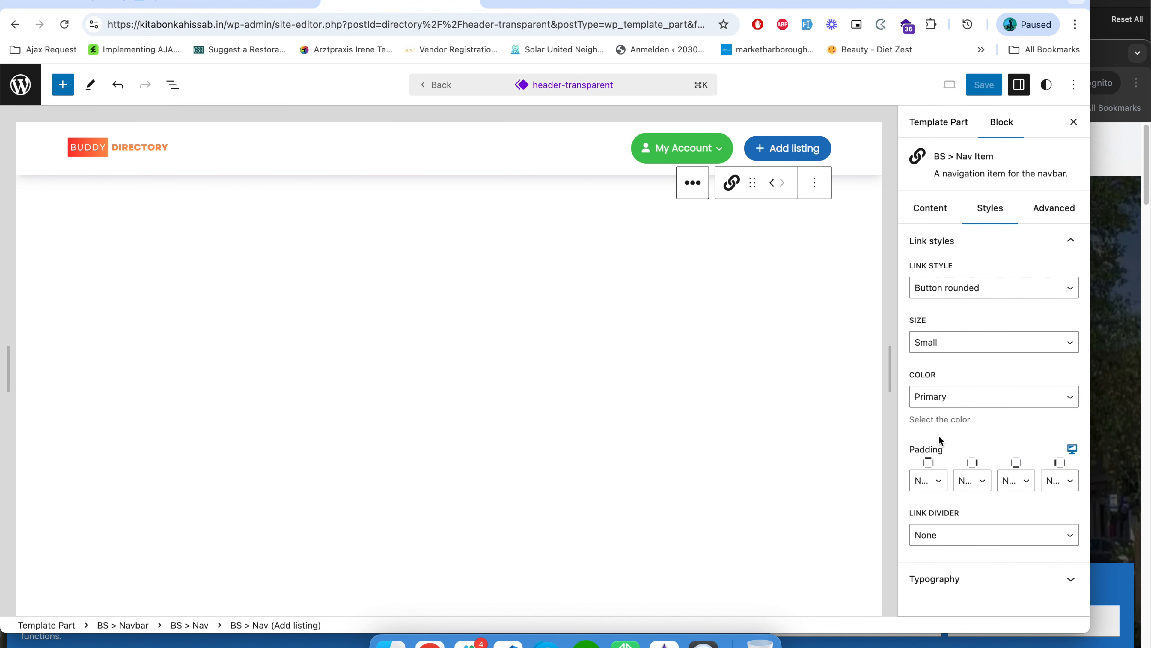
click(964, 343)
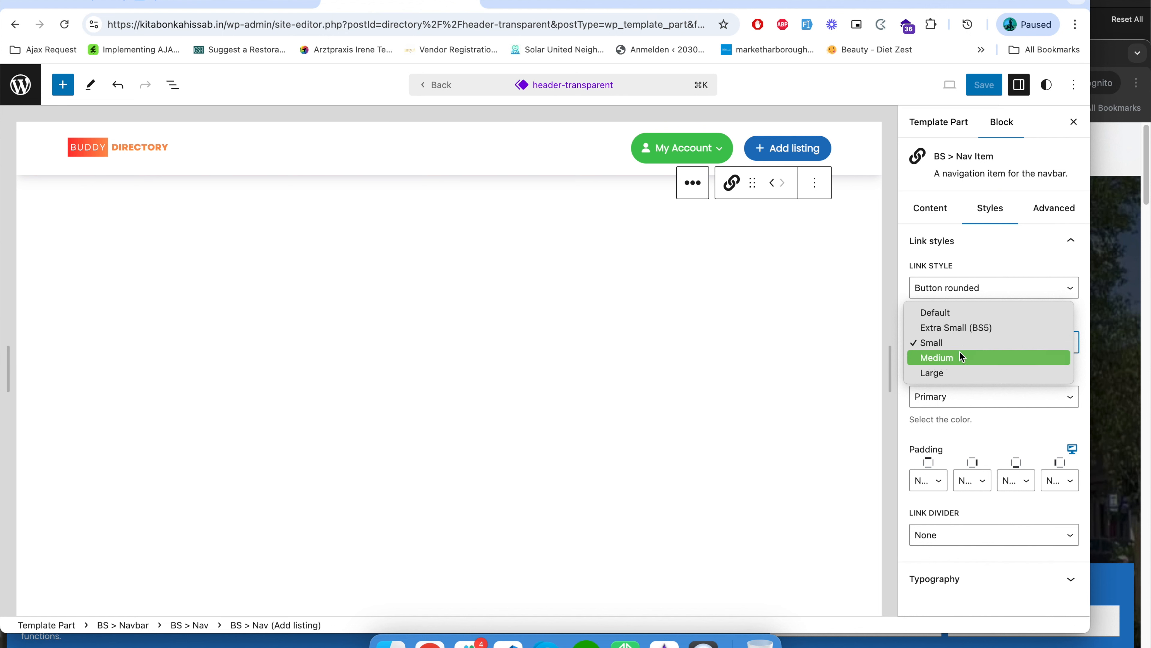
click(961, 357)
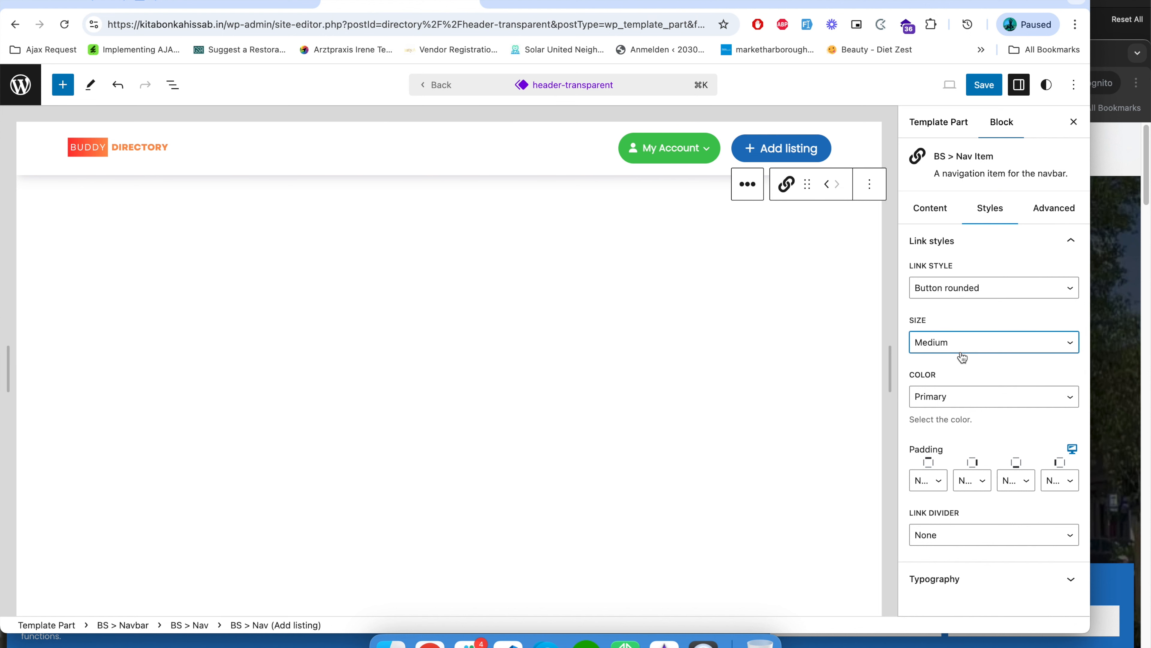
Set the Add listing button's top and bottom padding to 2 and save the header.
click(923, 477)
click(920, 516)
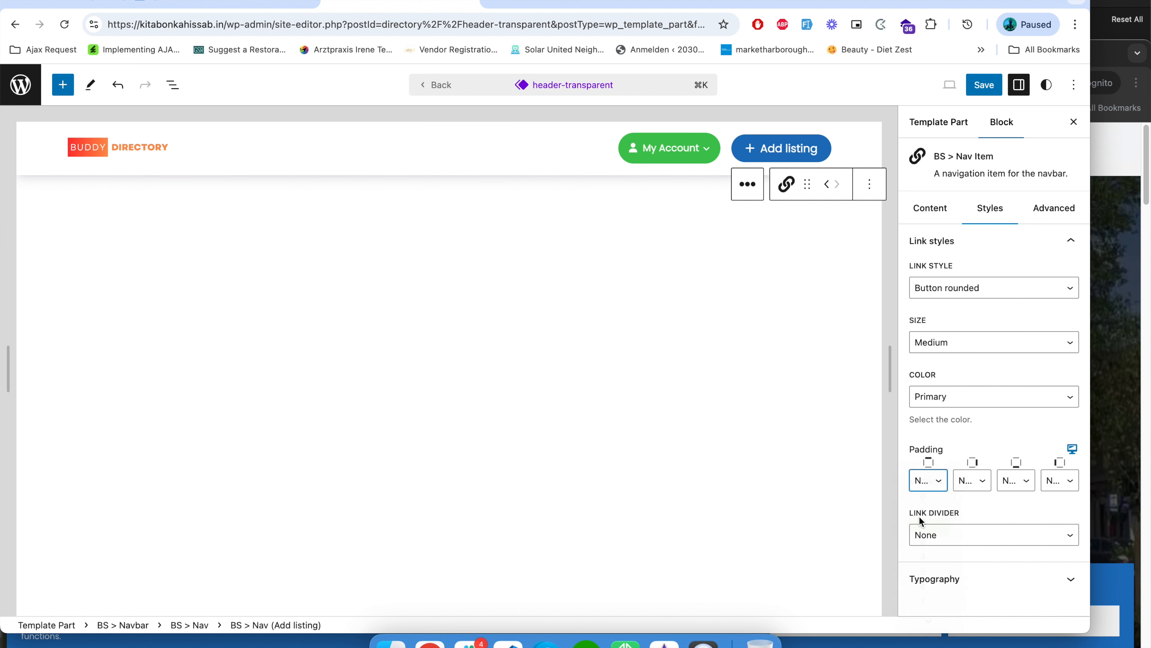
click(1029, 484)
click(1028, 524)
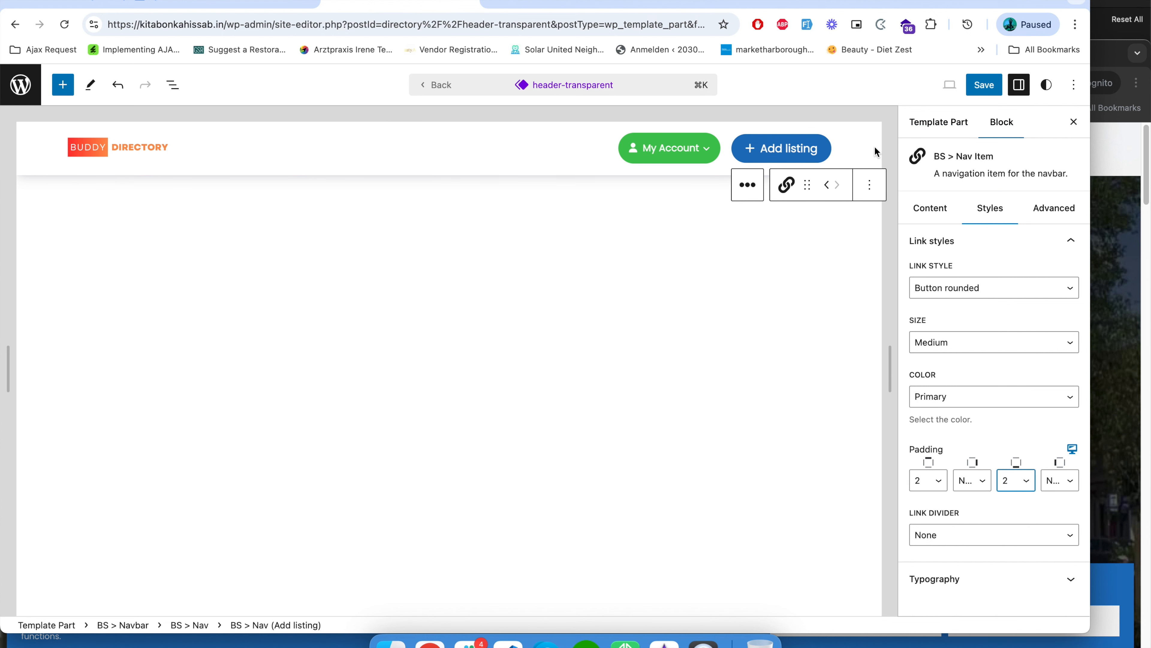
click(993, 86)
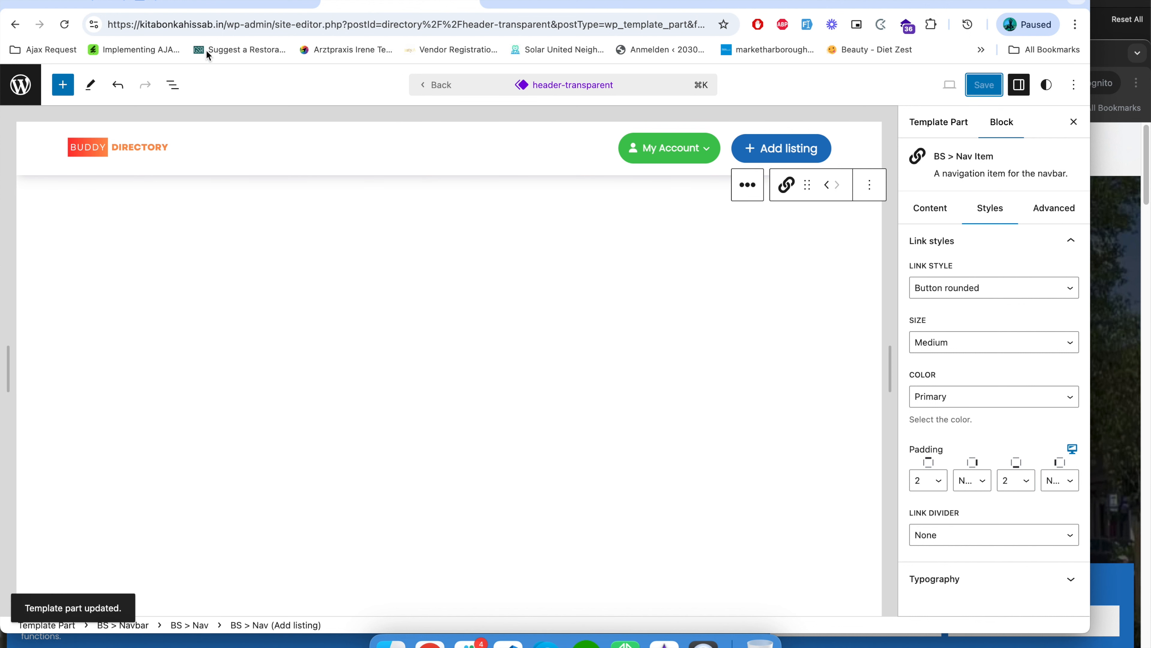
Reload the live home page and check the Add listing button's size beside the My Account dropdown.
click(218, 4)
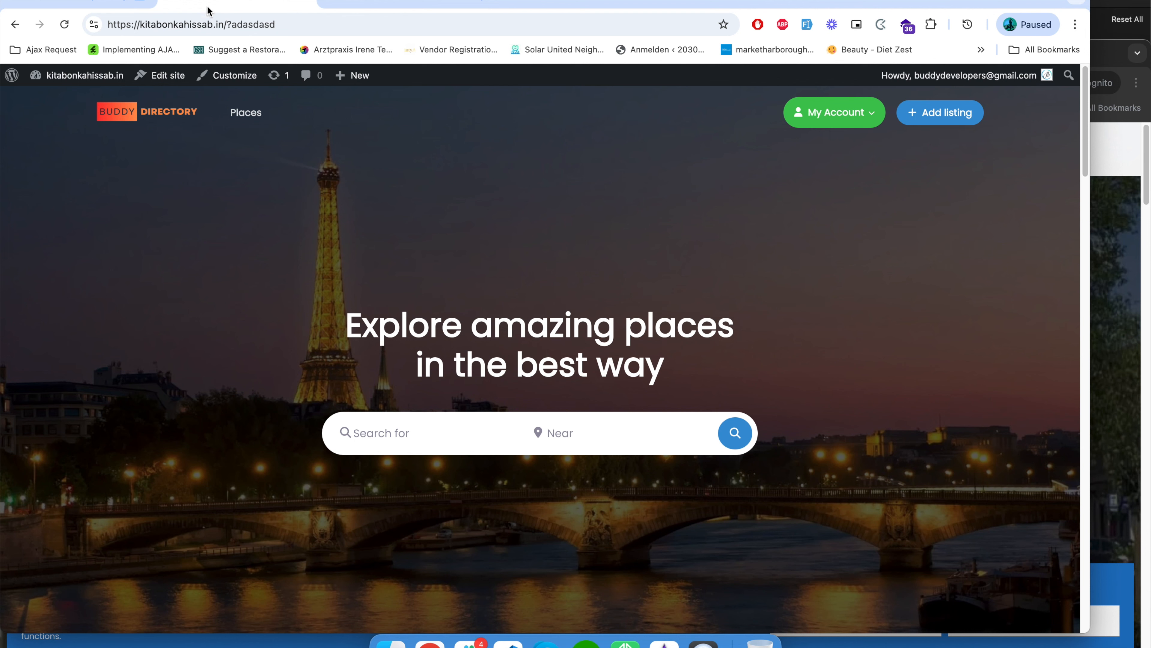
click(64, 26)
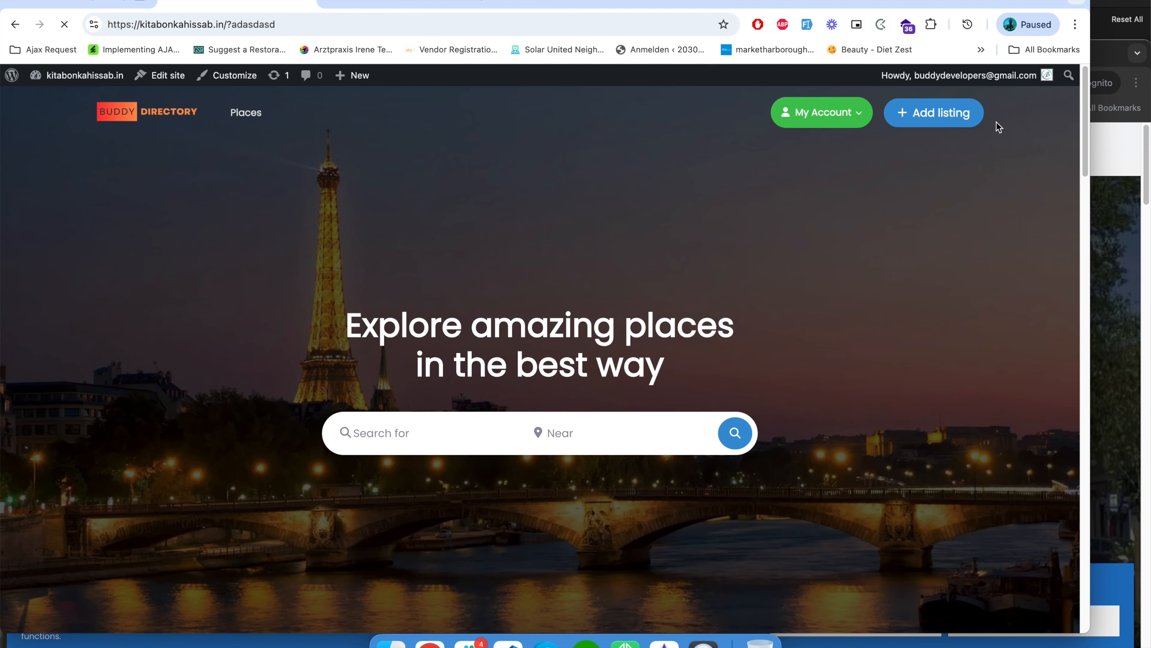
mouse_move(825, 121)
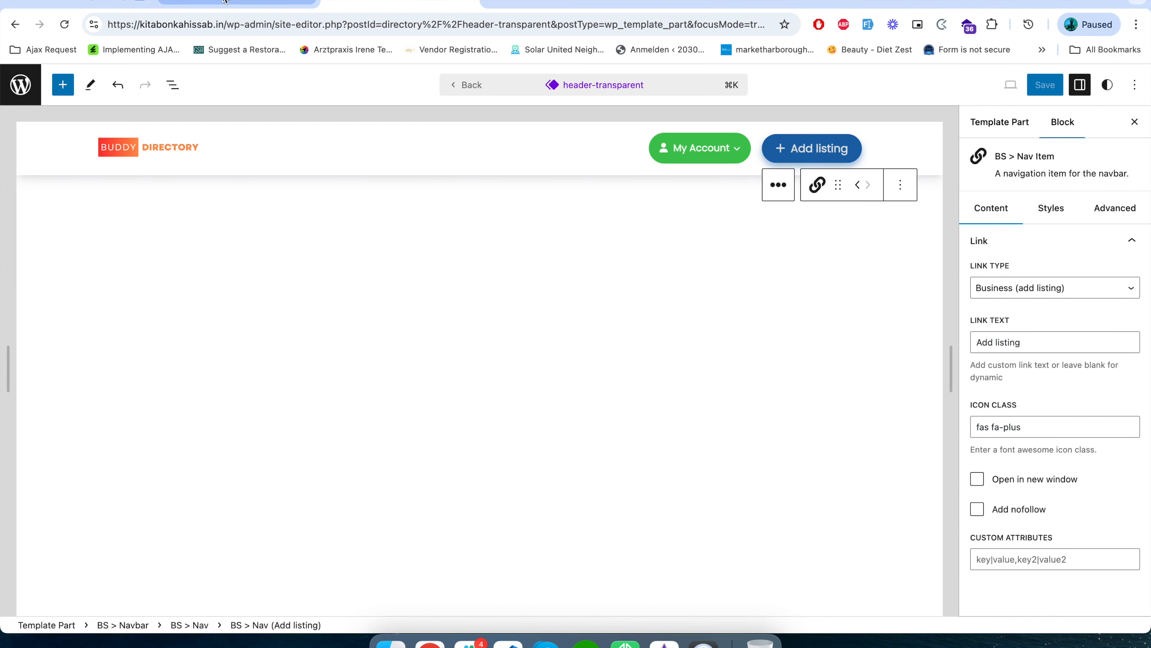
Open the site's home page in a new incognito window and check the header as a logged-out visitor.
click(225, 1)
click(281, 23)
key(super+c)
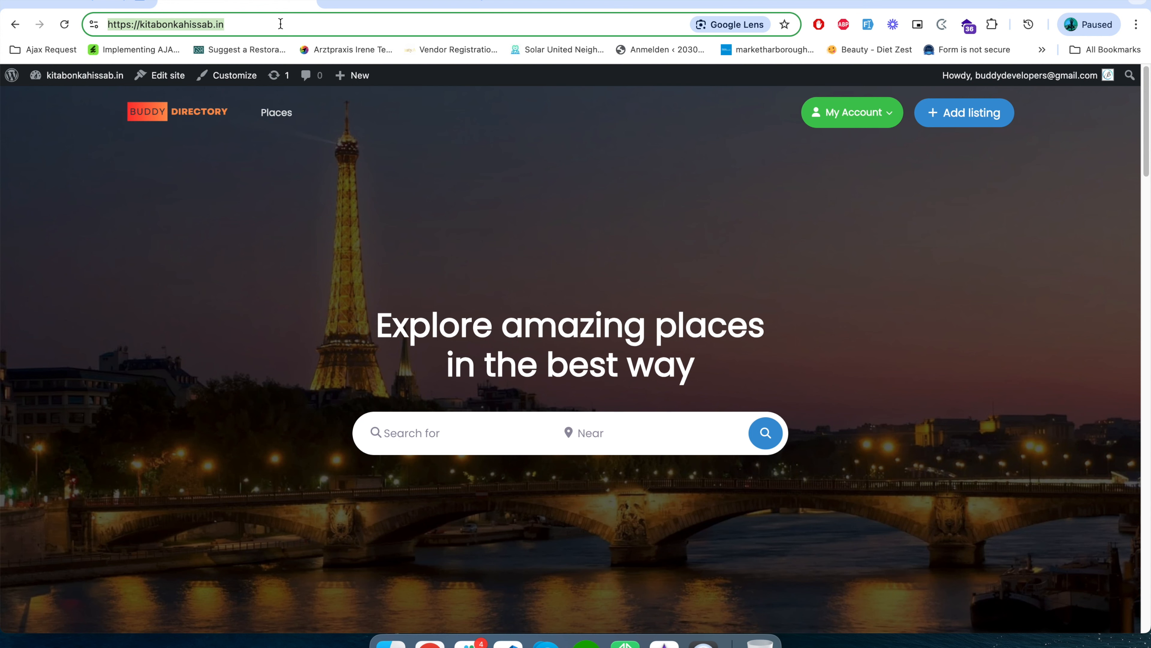
key(super+shift+n)
key(super+v)
key(Return)
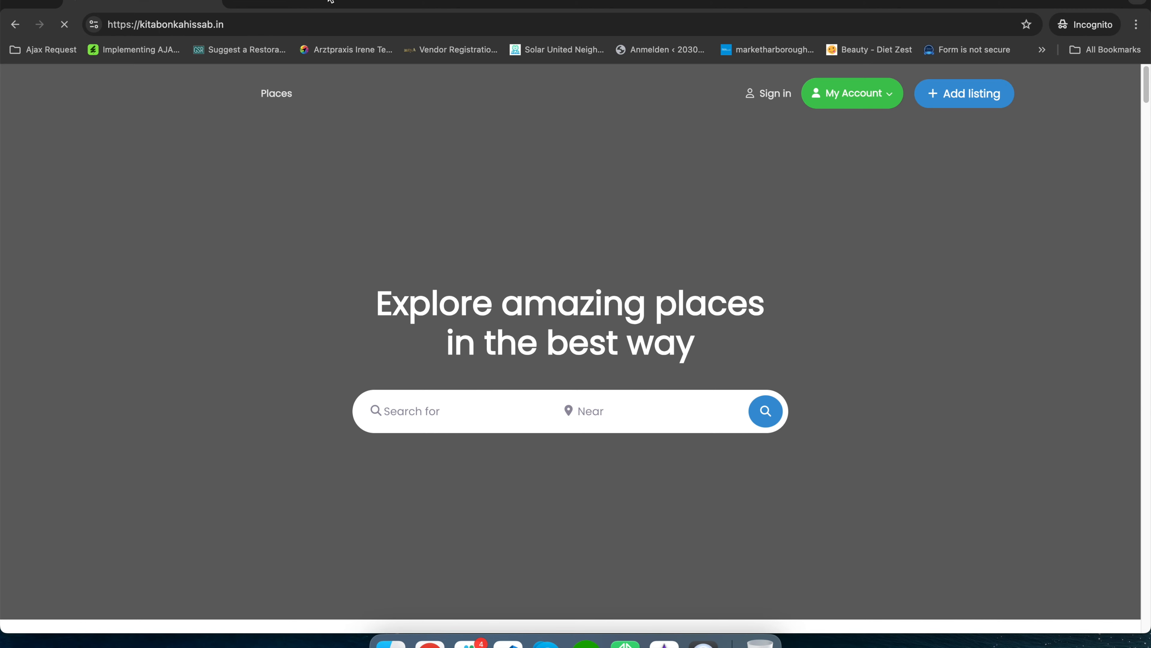
drag(332, 0, 362, 14)
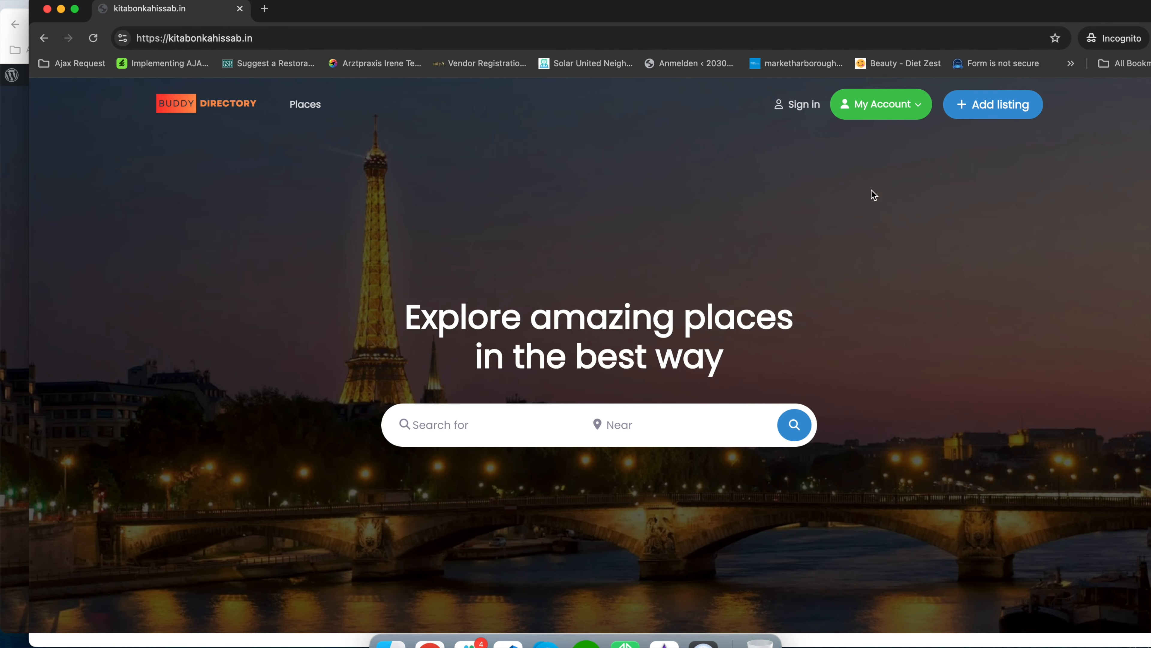
Open the block visibility rules of the My Account dropdown in the header-transparent template part.
mouse_move(902, 117)
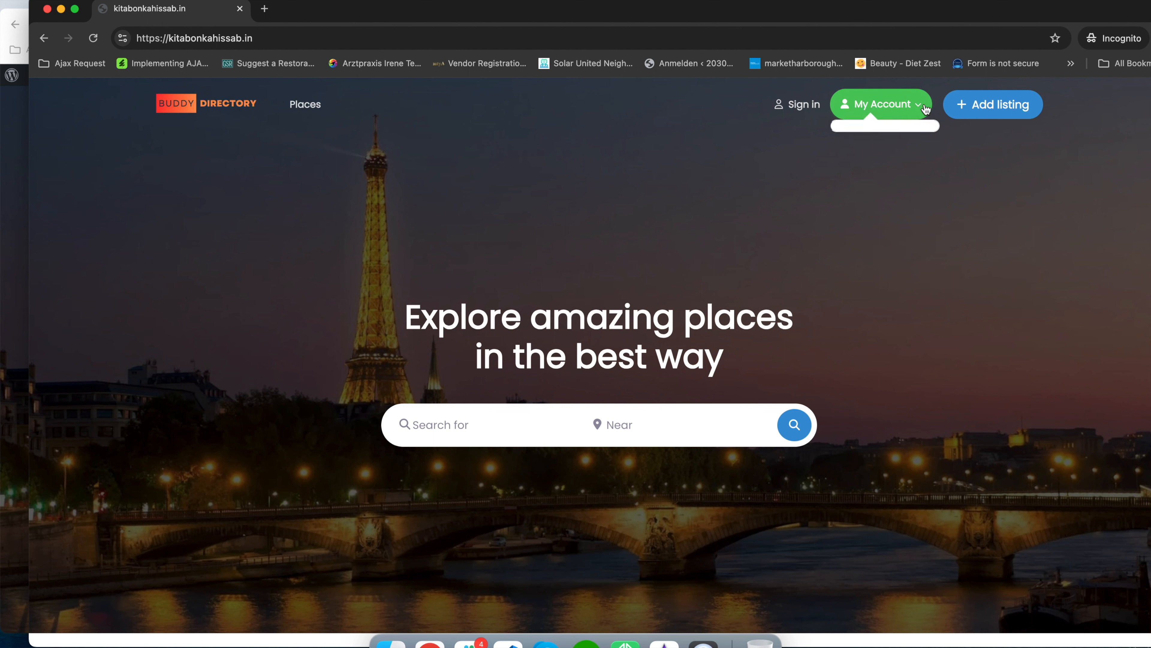
click(9, 166)
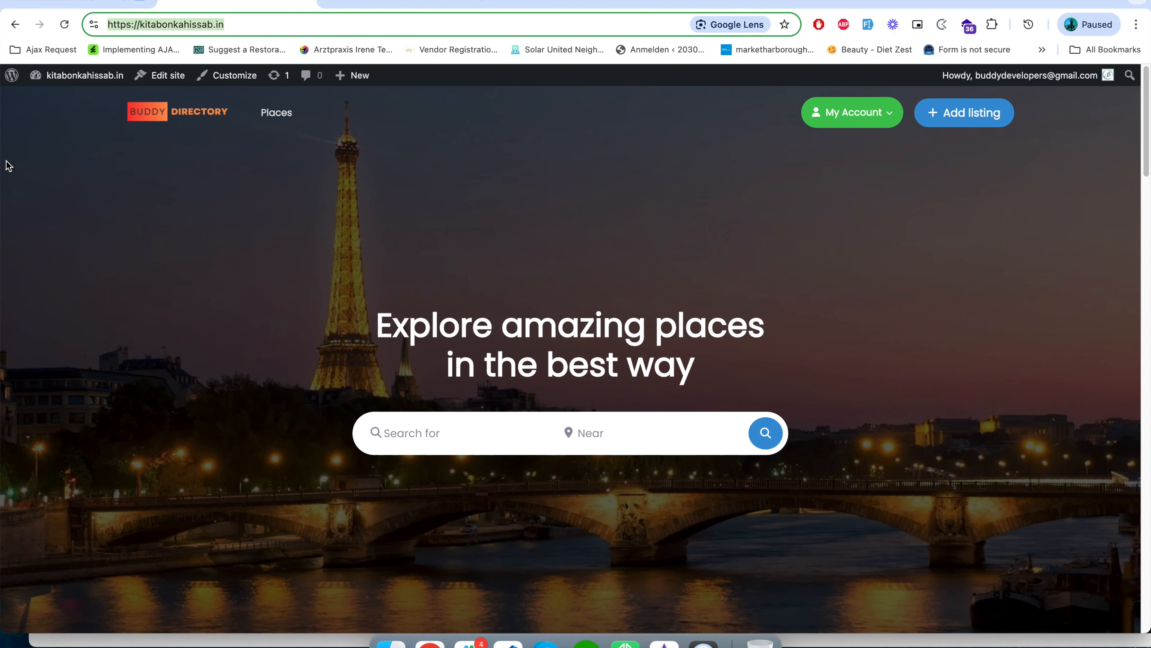
click(385, 4)
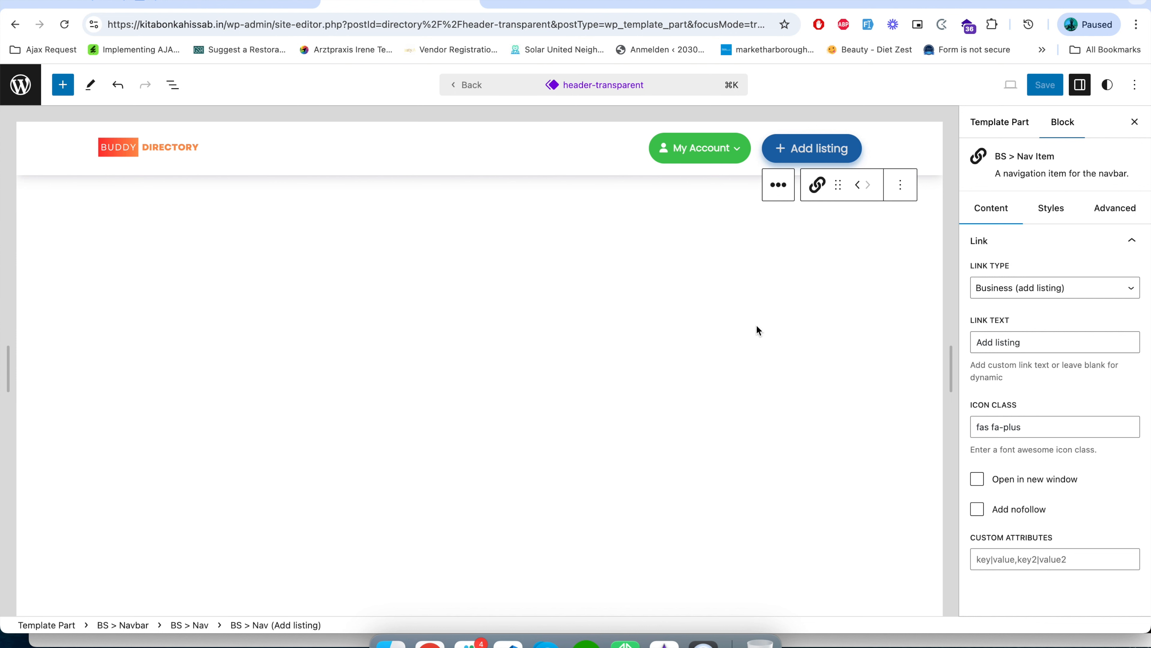
click(711, 154)
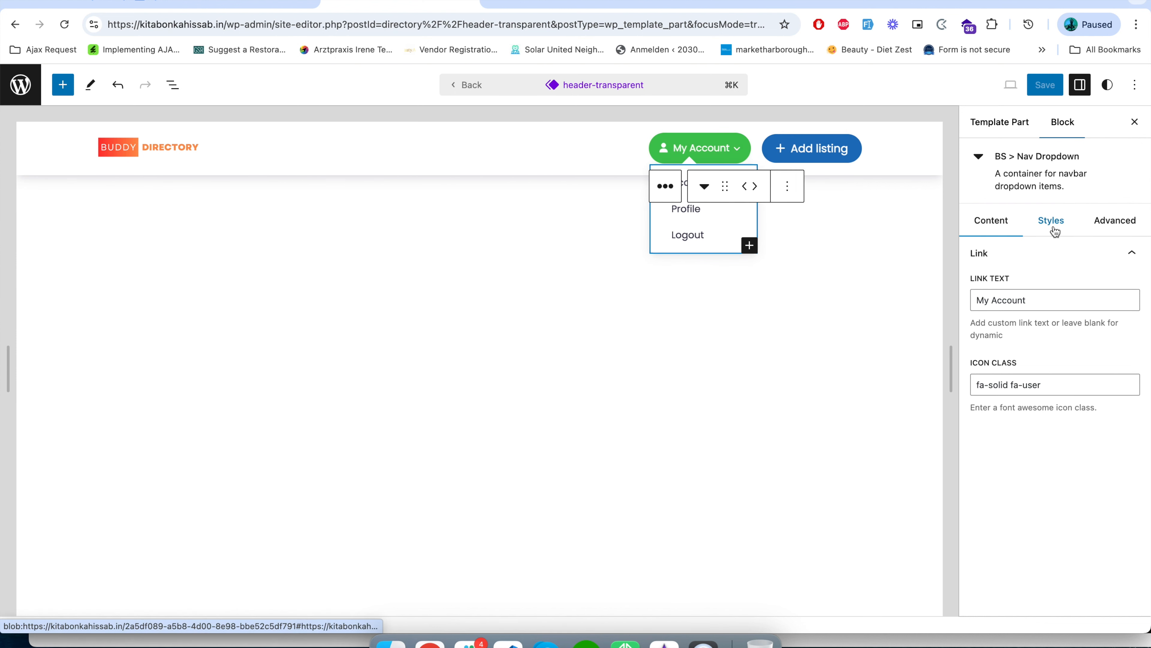
click(1118, 225)
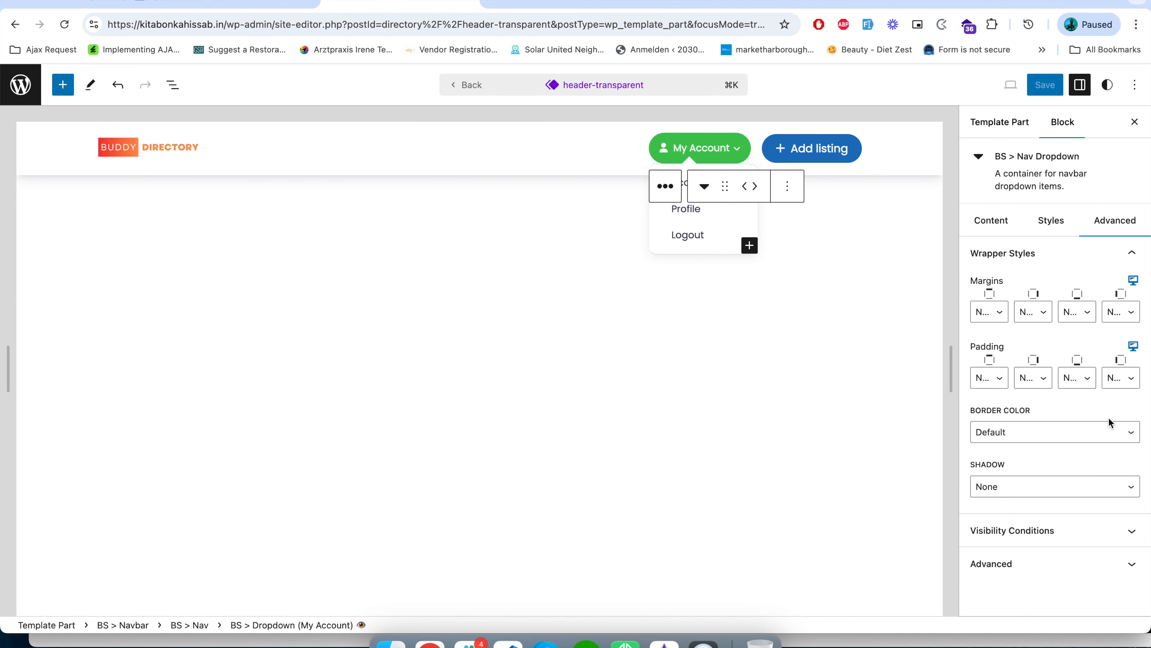
click(1035, 532)
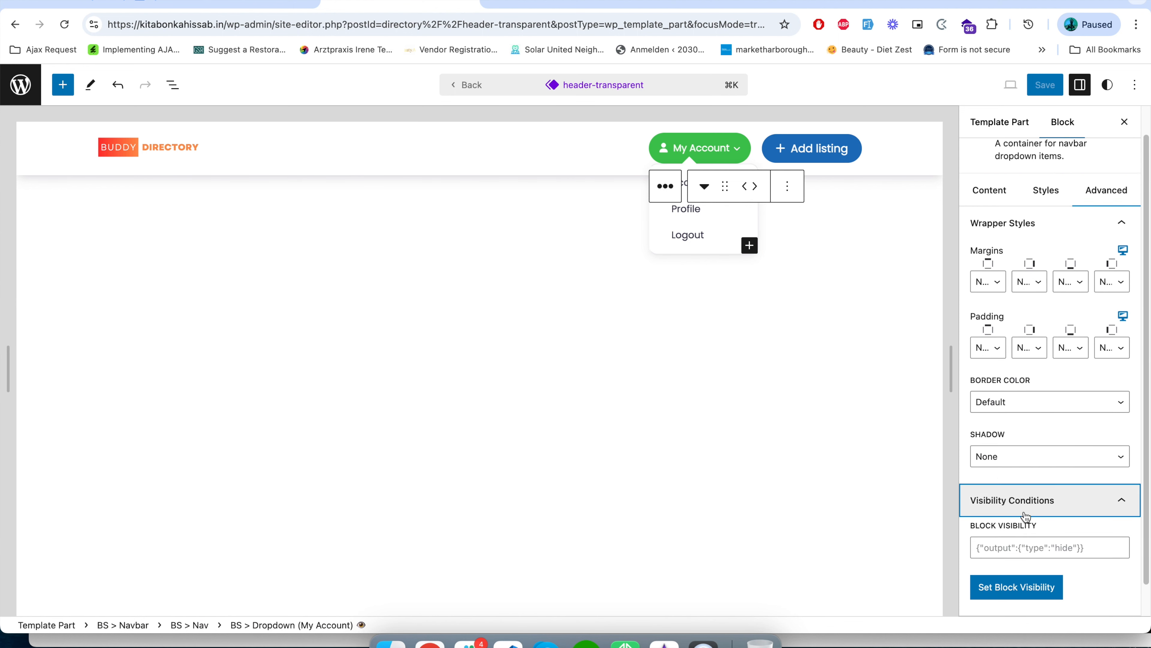
click(1031, 589)
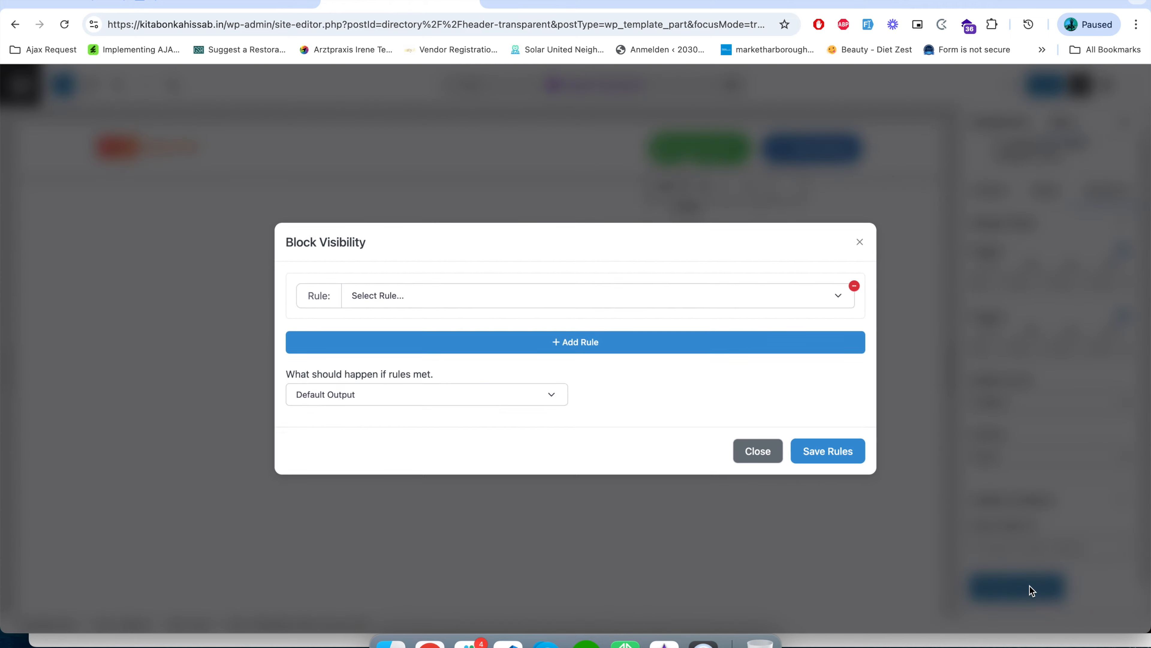
Add a Logged Out rule with the Hide Block outcome to the My Account dropdown, then save the rules and the header.
click(459, 299)
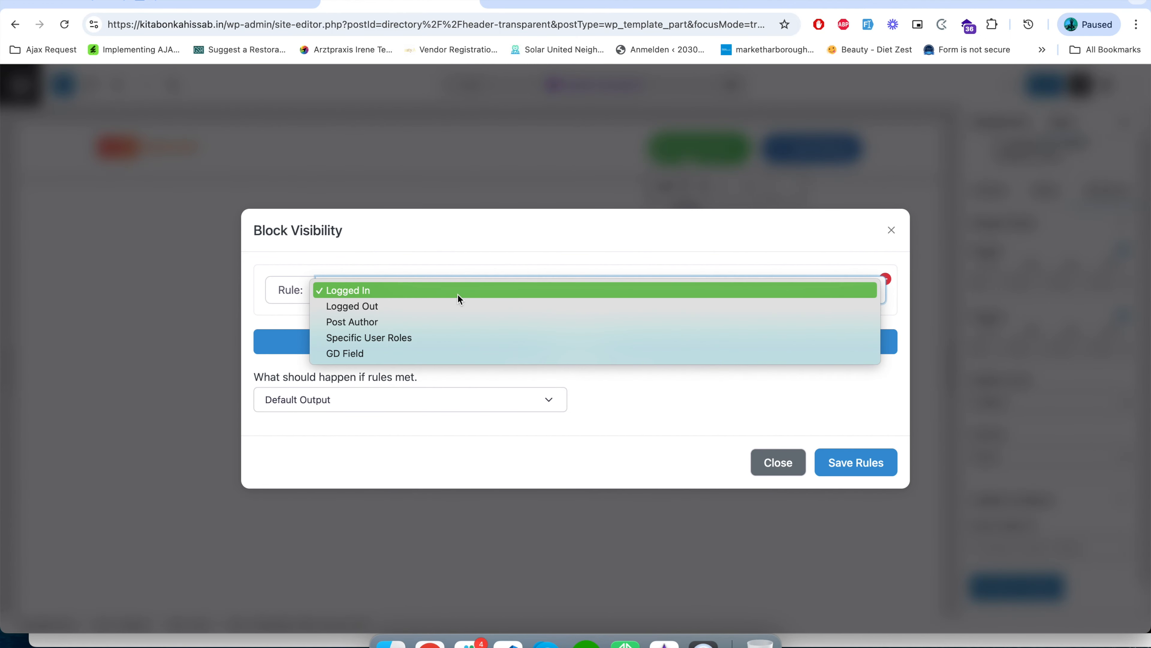
click(438, 307)
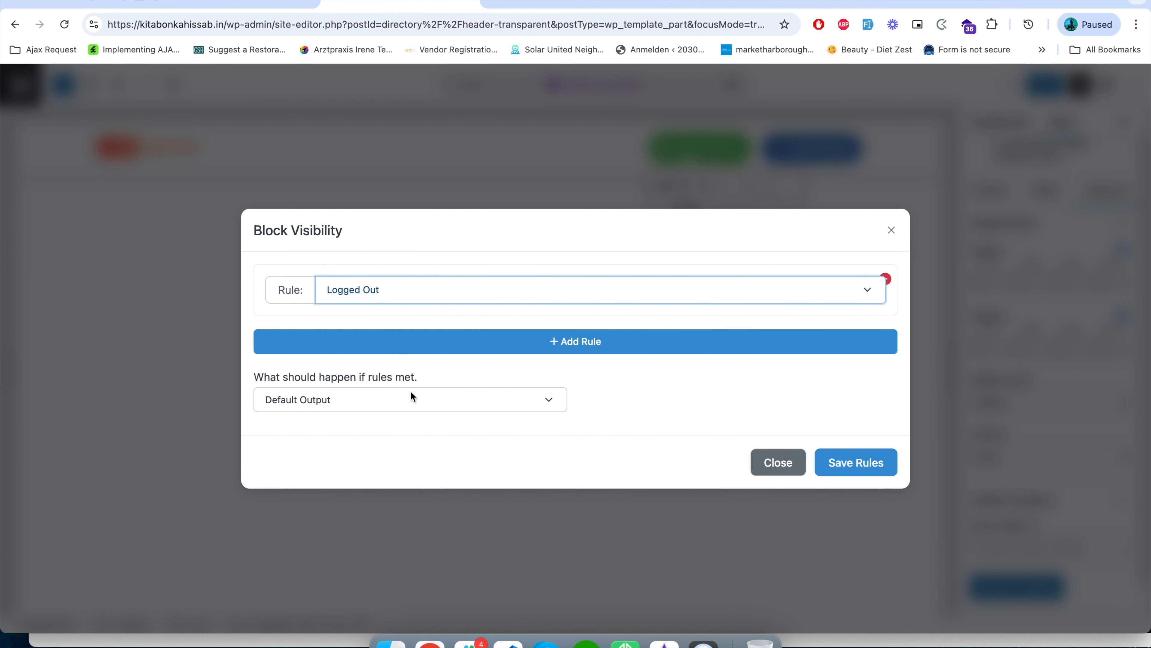
click(392, 400)
click(368, 401)
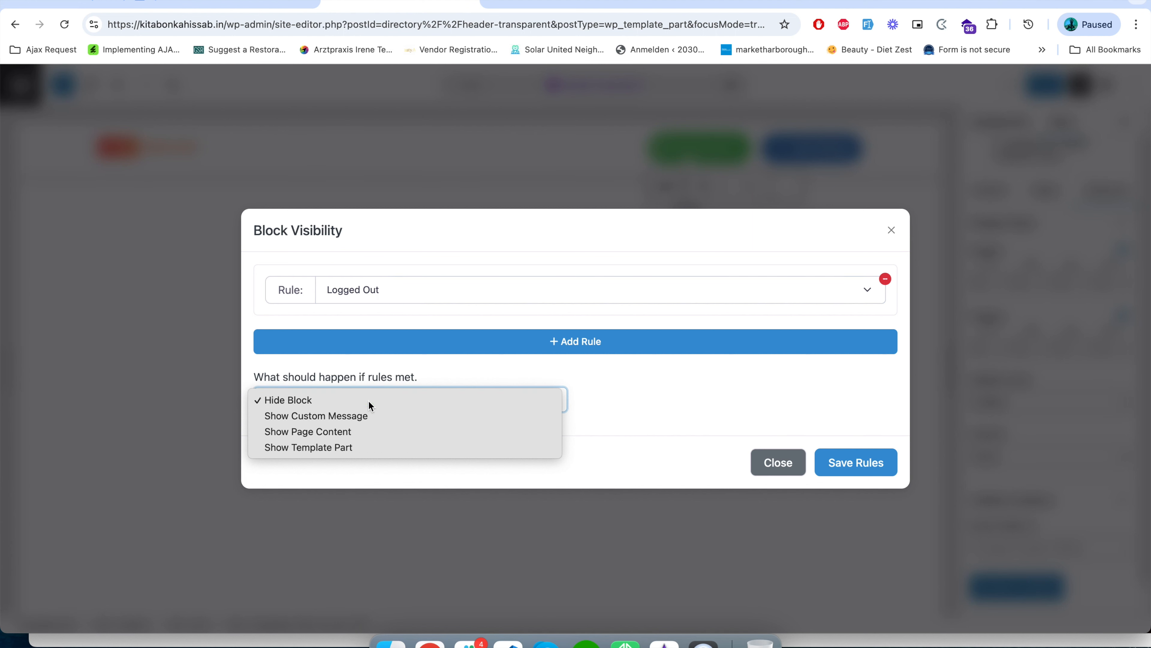
click(337, 401)
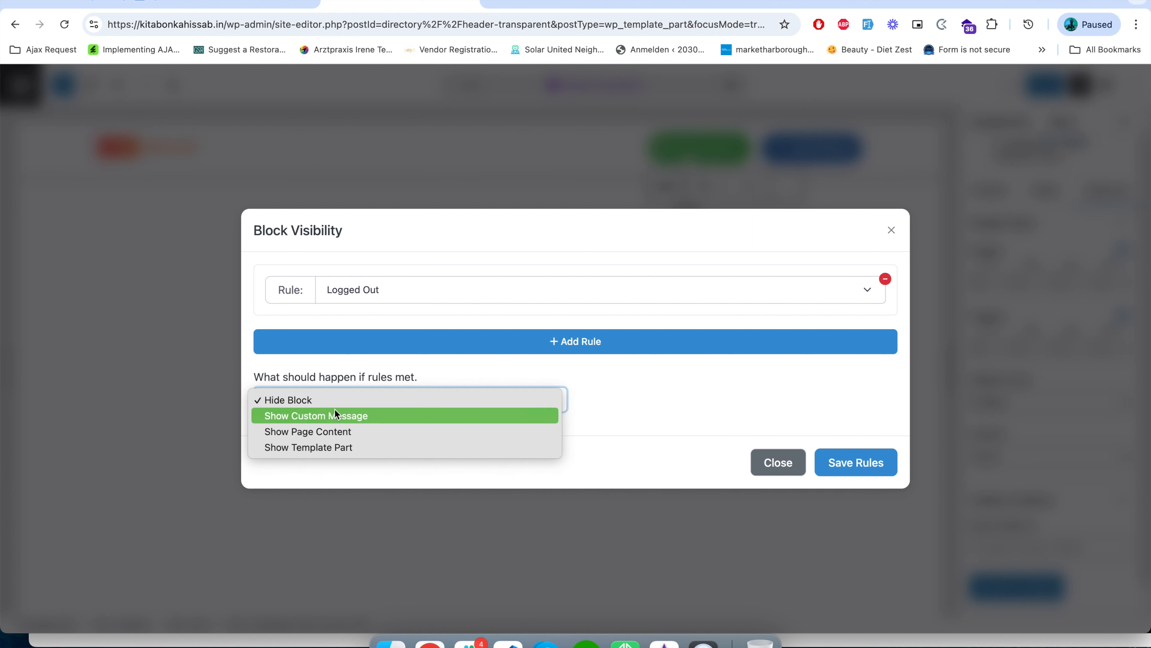
click(337, 403)
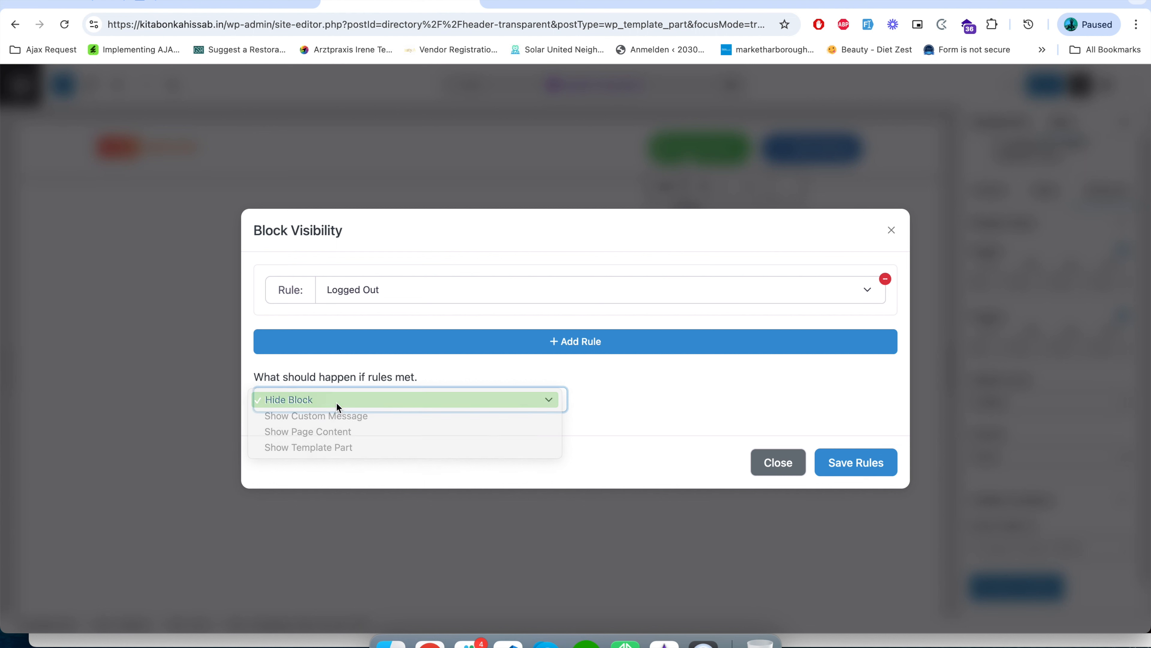
click(835, 463)
click(1038, 93)
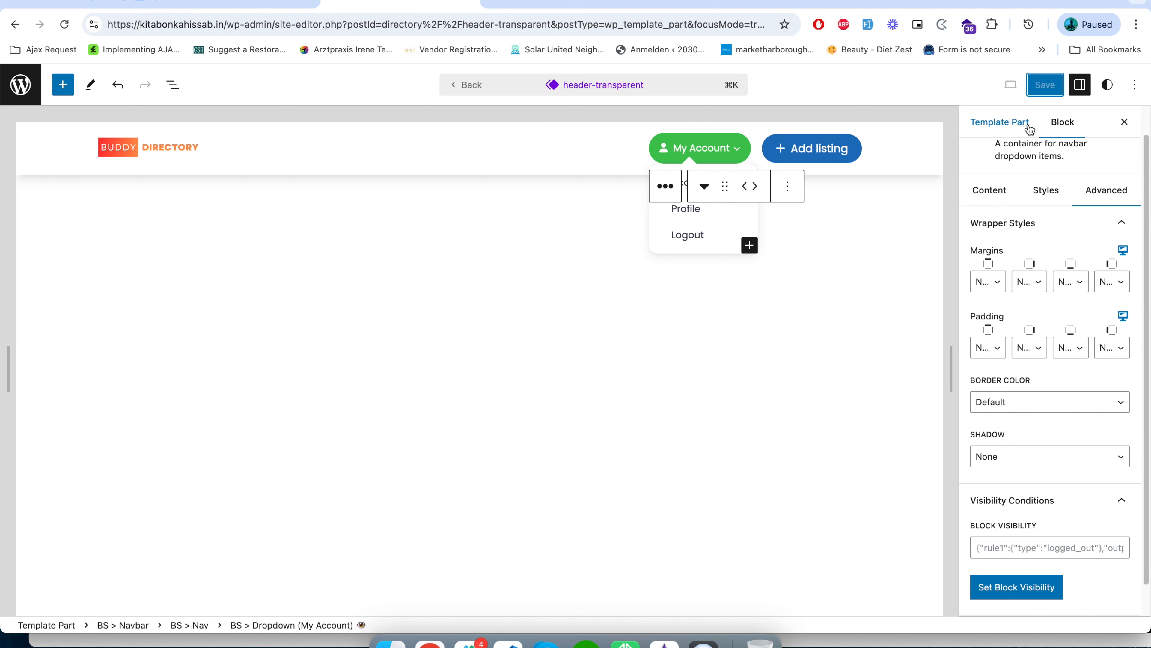
Reload the live home page in the logged-in and incognito windows and check the My Account dropdown's visibility in each.
click(237, 3)
click(247, 25)
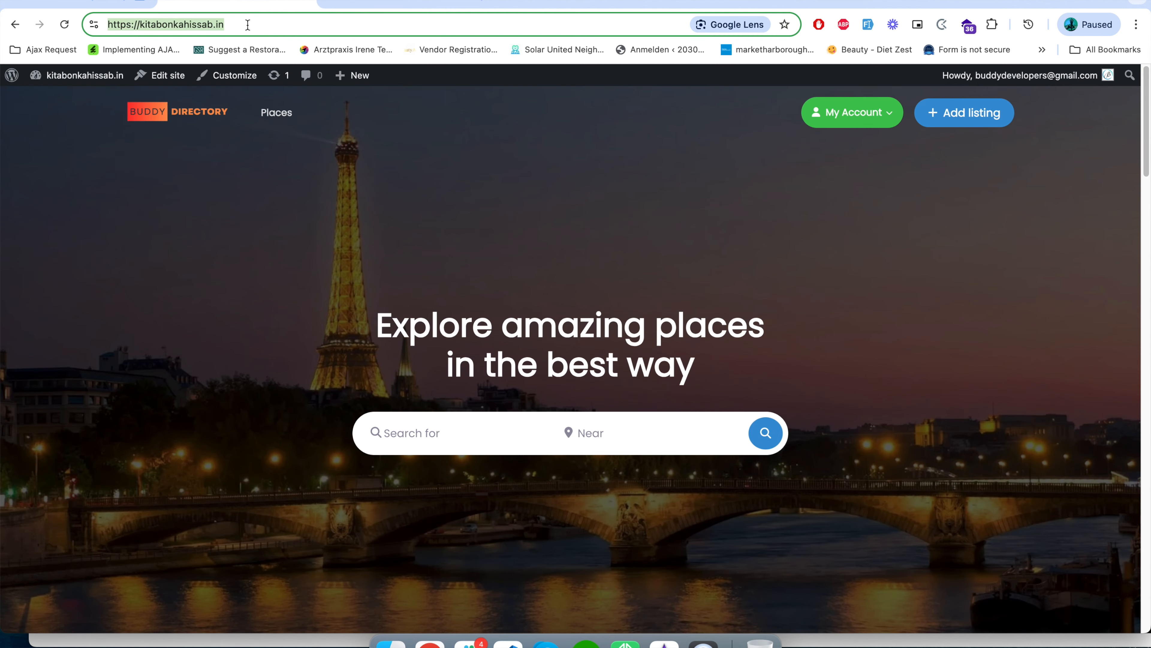
click(67, 30)
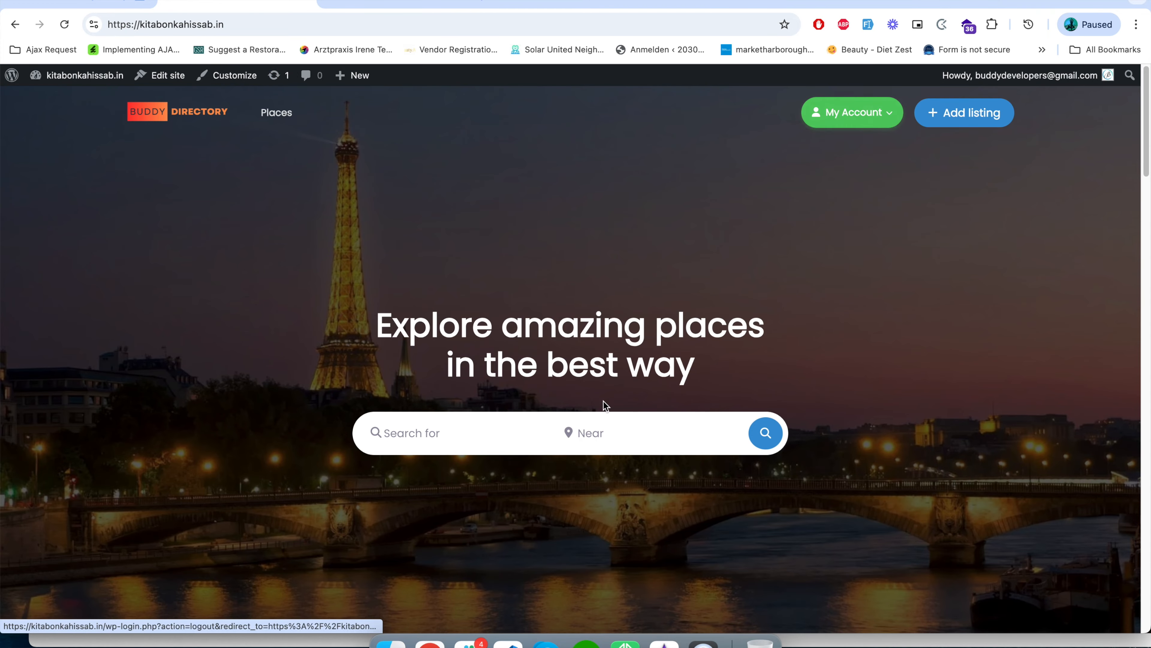
click(255, 644)
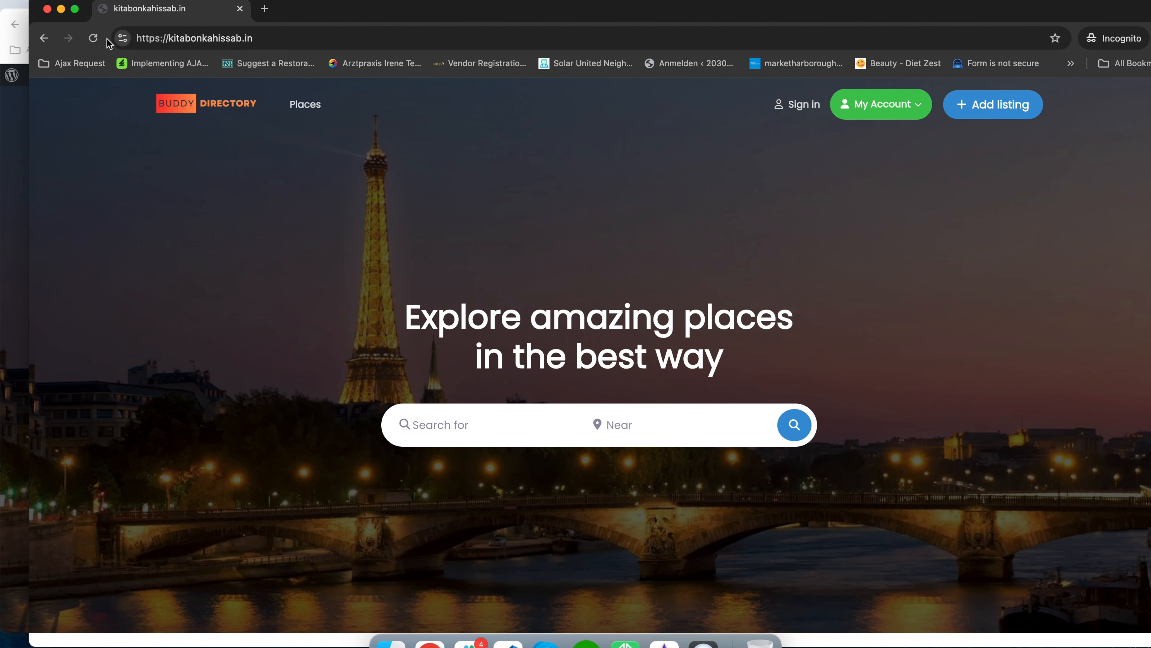
click(93, 38)
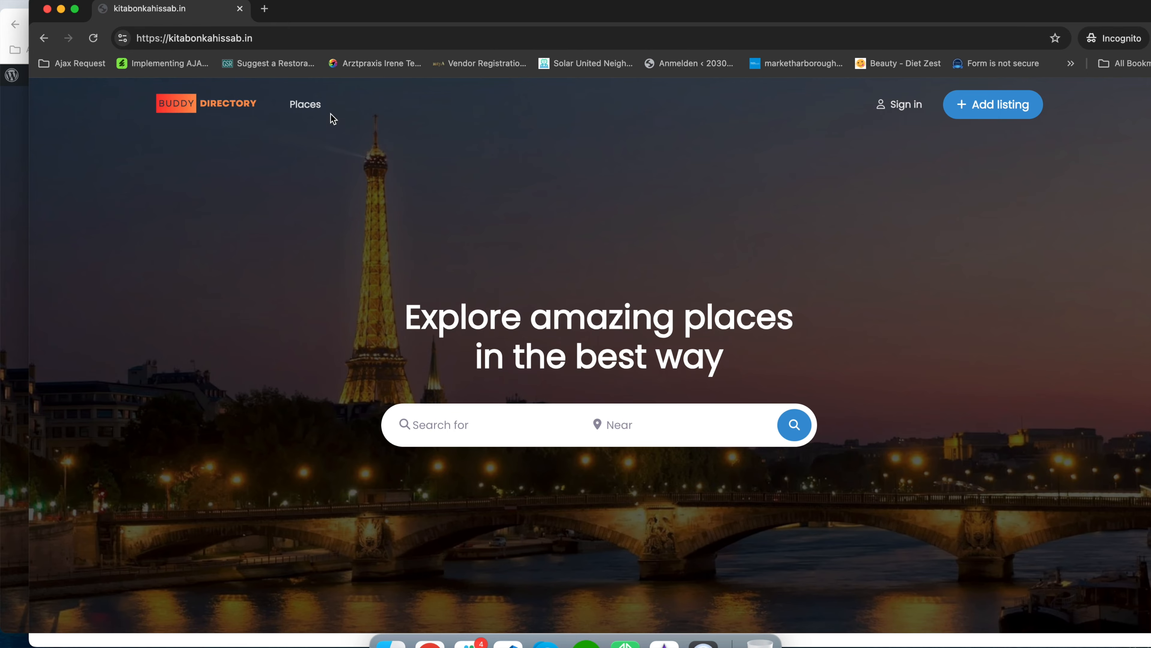
Examine the home page footer in the incognito and logged-in windows, including its Directory heading.
scroll(275, 440, down, 20)
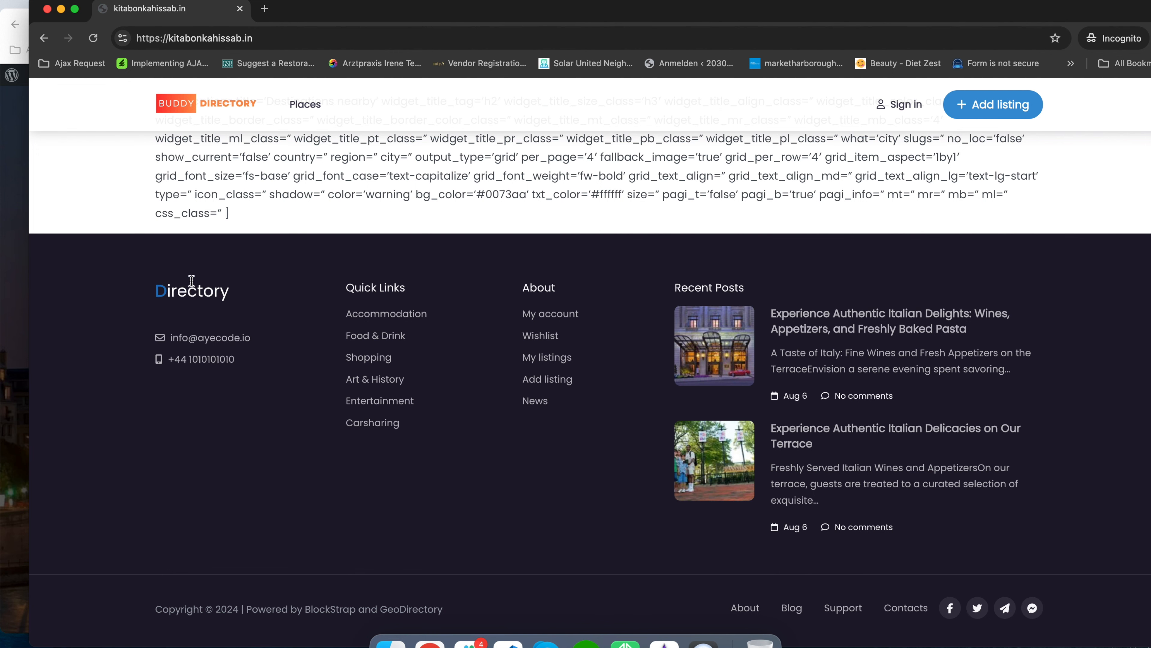
click(2, 197)
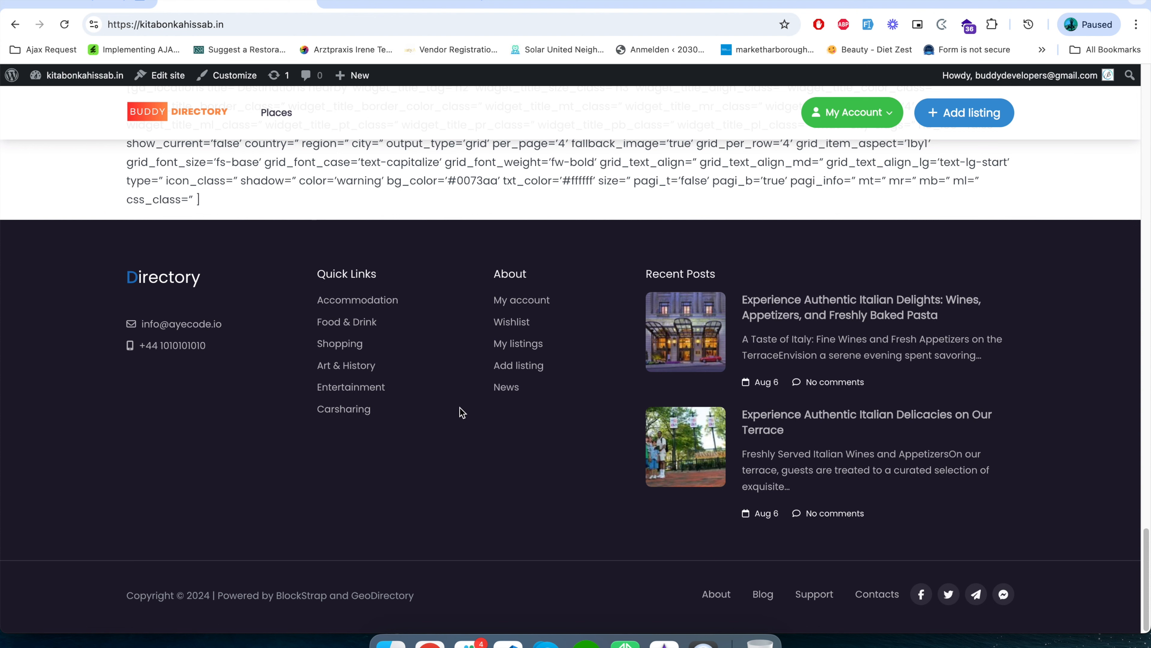
drag(109, 272, 222, 278)
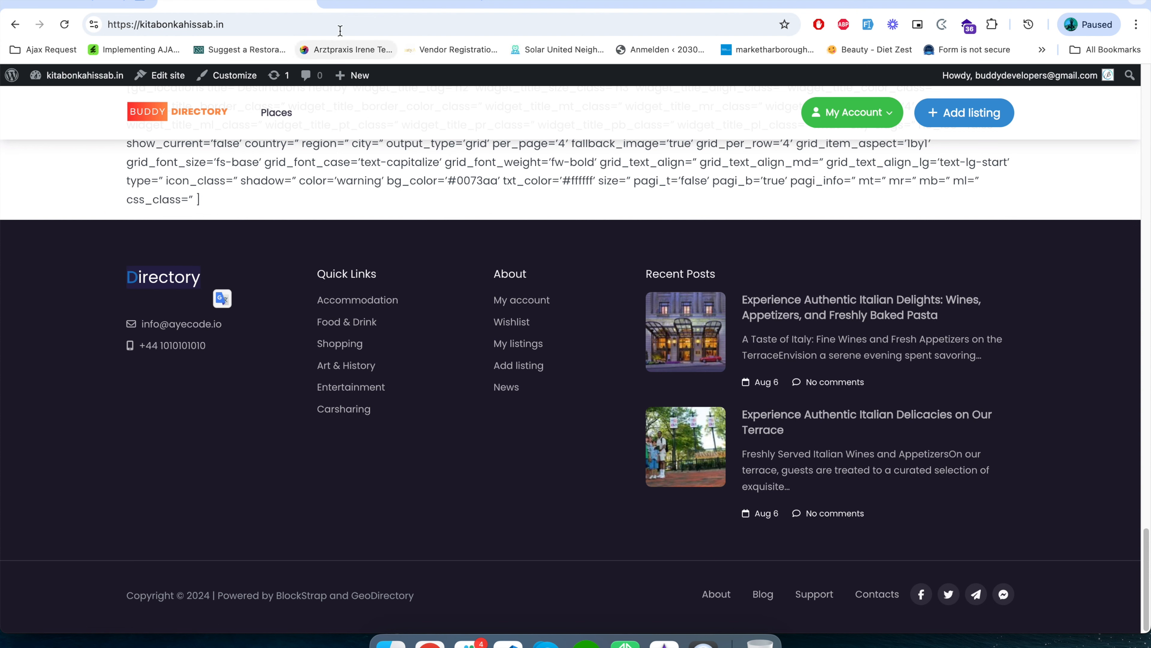
Open the footer template part for editing from the site editor's footer patterns.
click(368, 2)
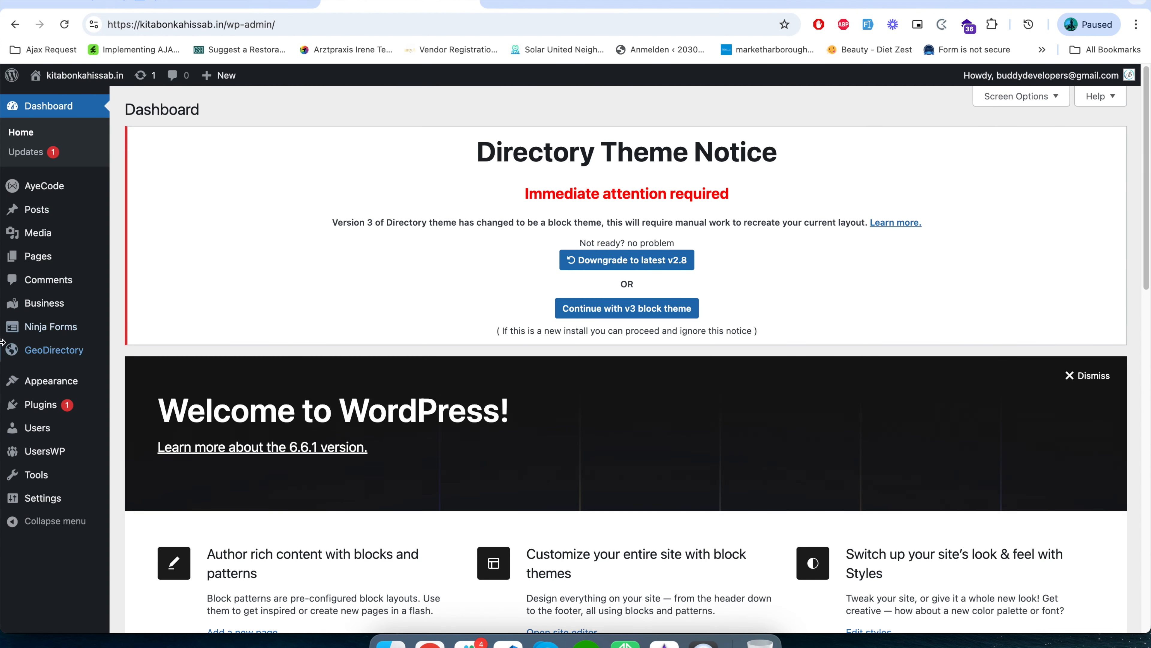
mouse_move(51, 380)
click(145, 410)
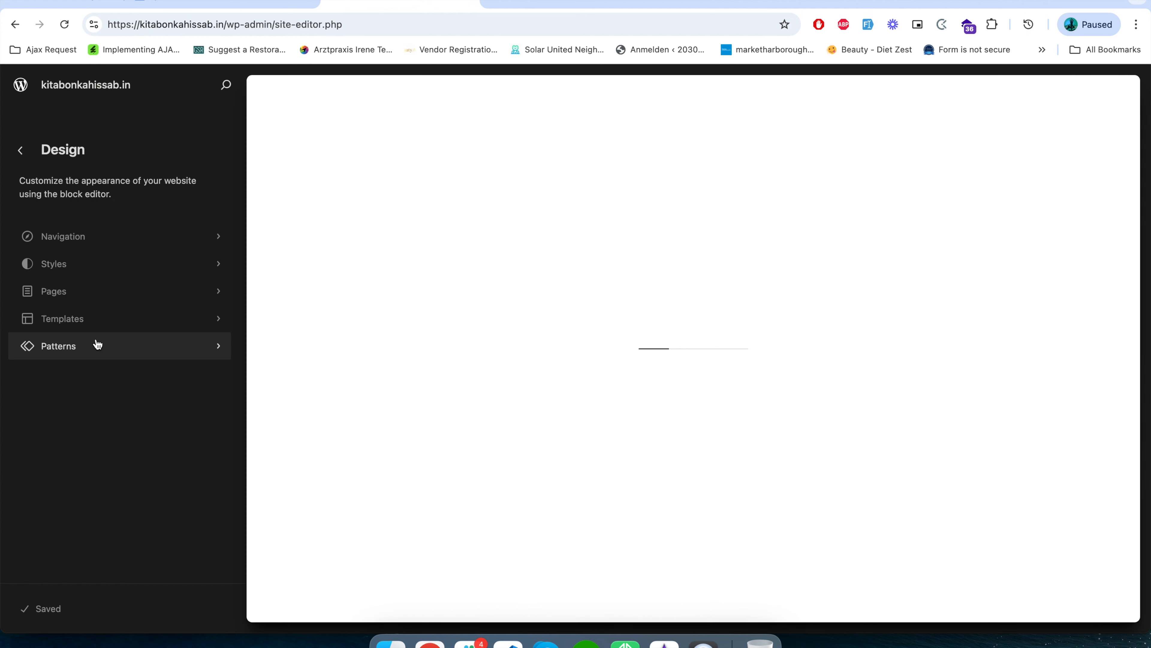
click(97, 345)
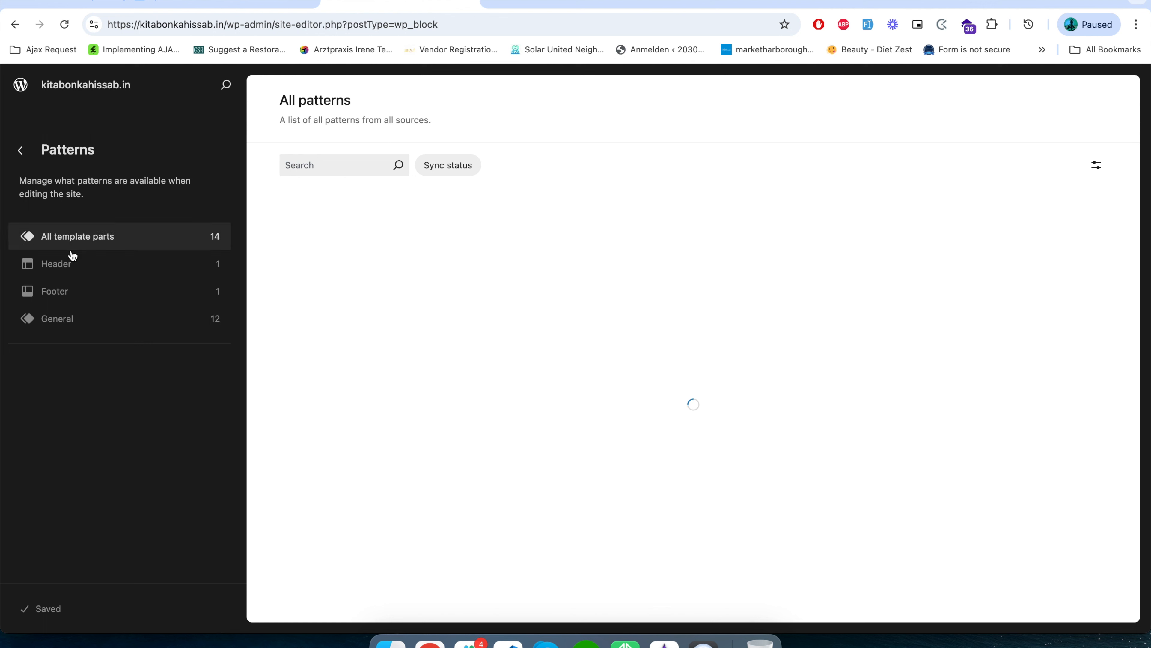
click(68, 292)
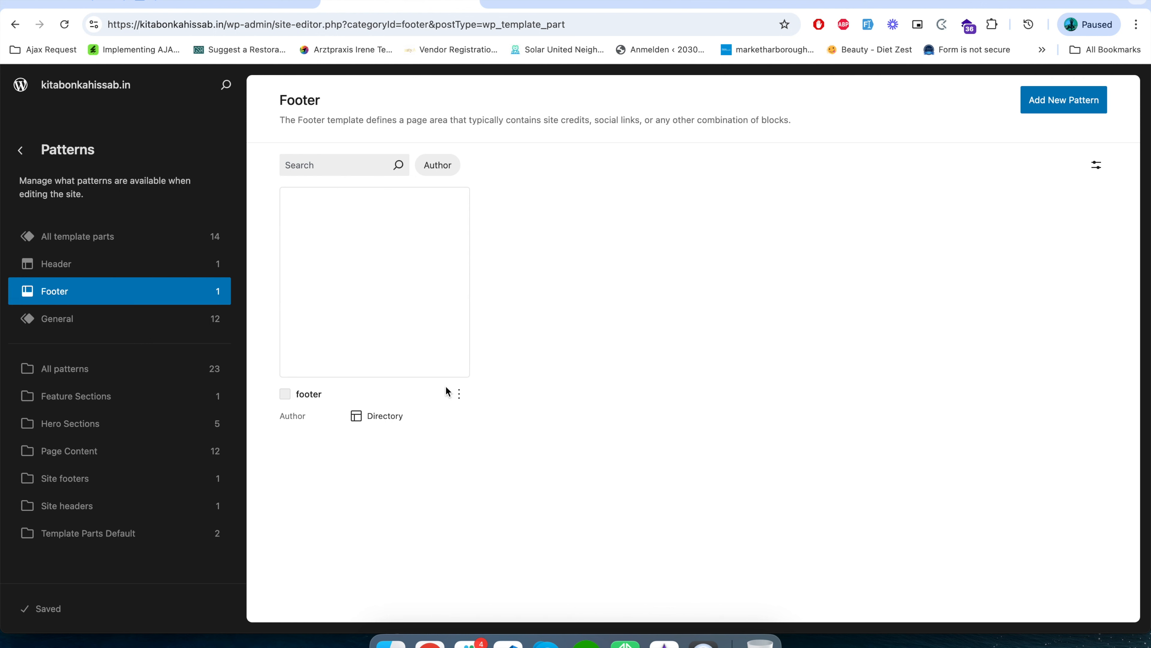
click(387, 285)
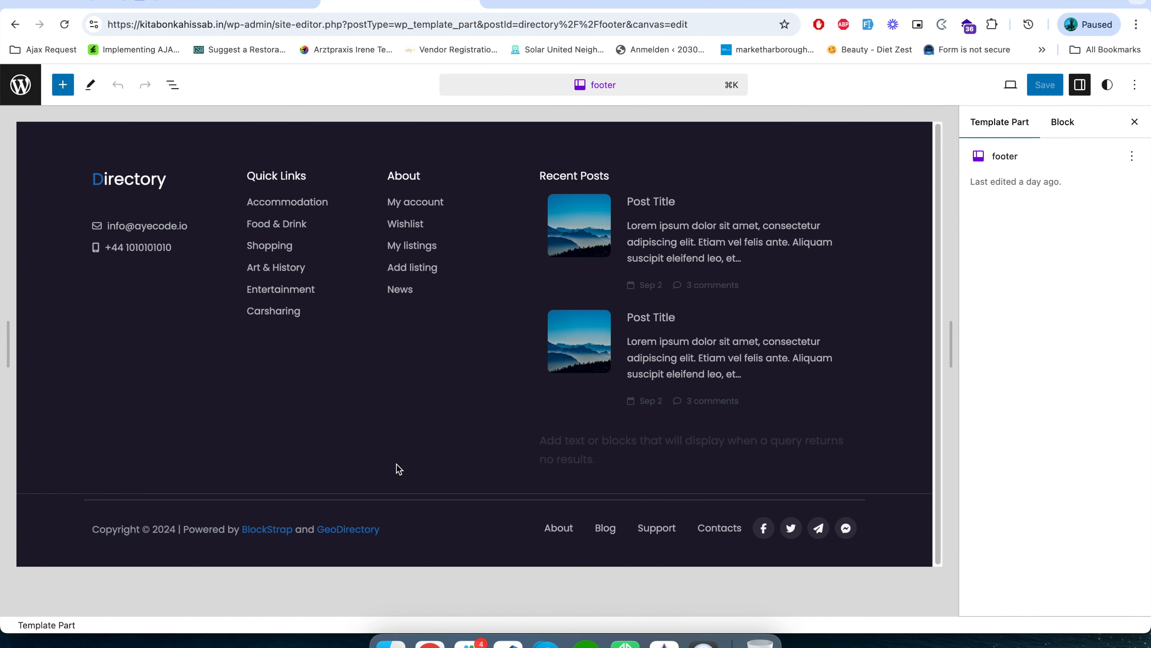
Show the footer's block list and inspect the main footer container and the copyright container.
click(174, 92)
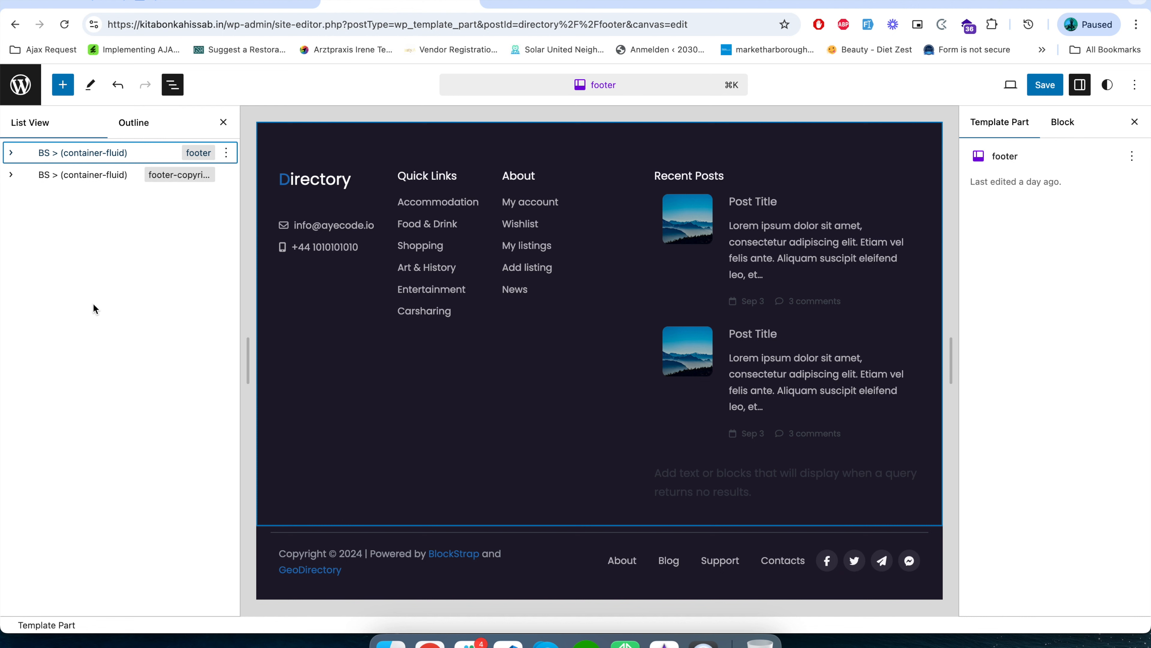
click(10, 153)
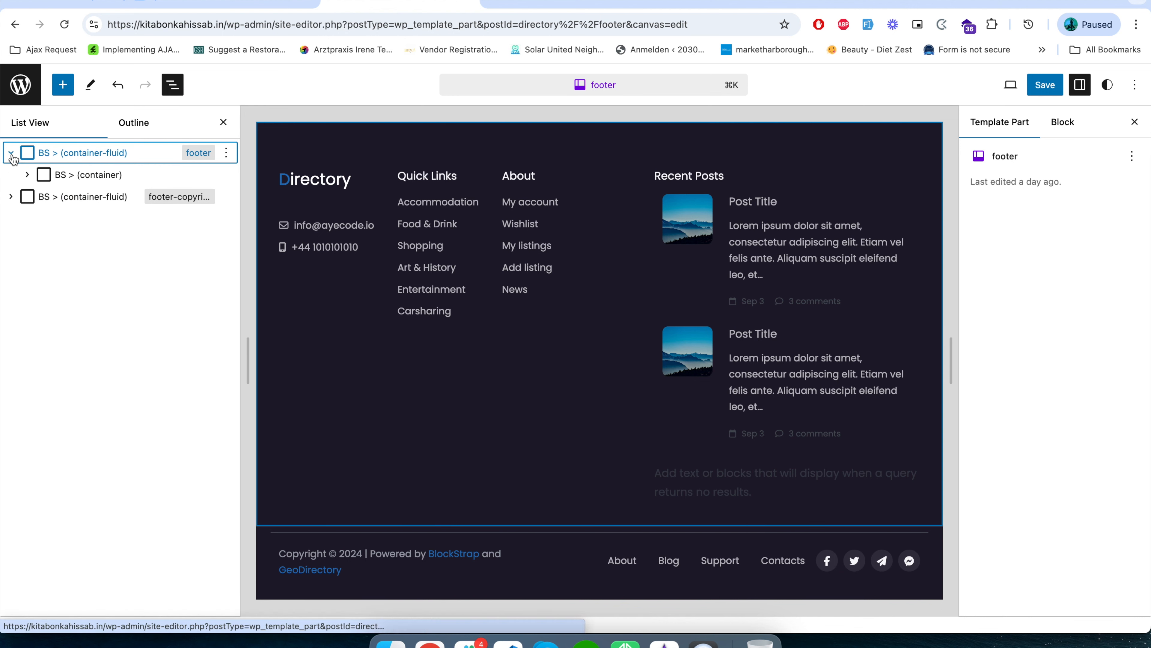
click(27, 174)
click(89, 176)
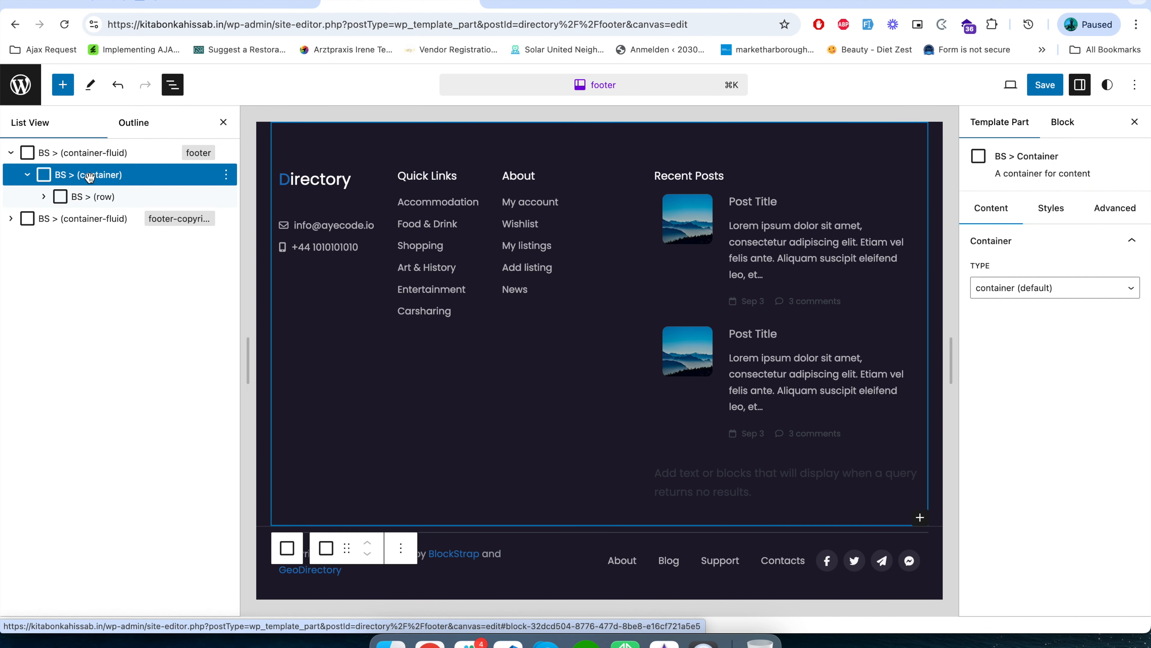
click(11, 218)
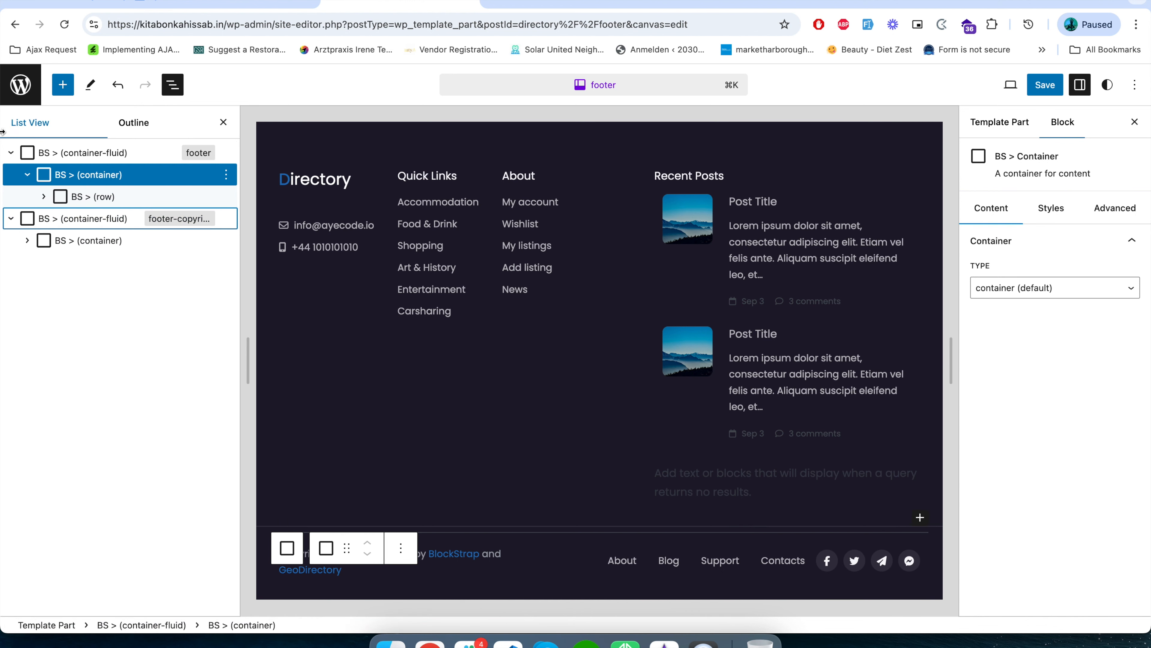
click(99, 219)
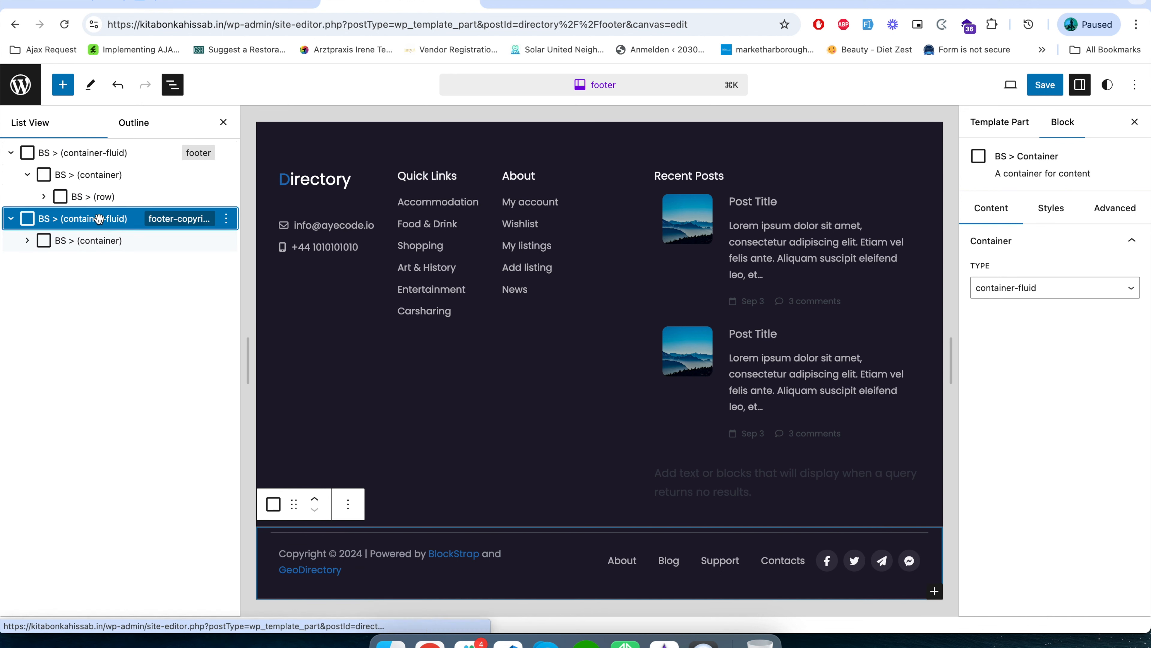
click(92, 152)
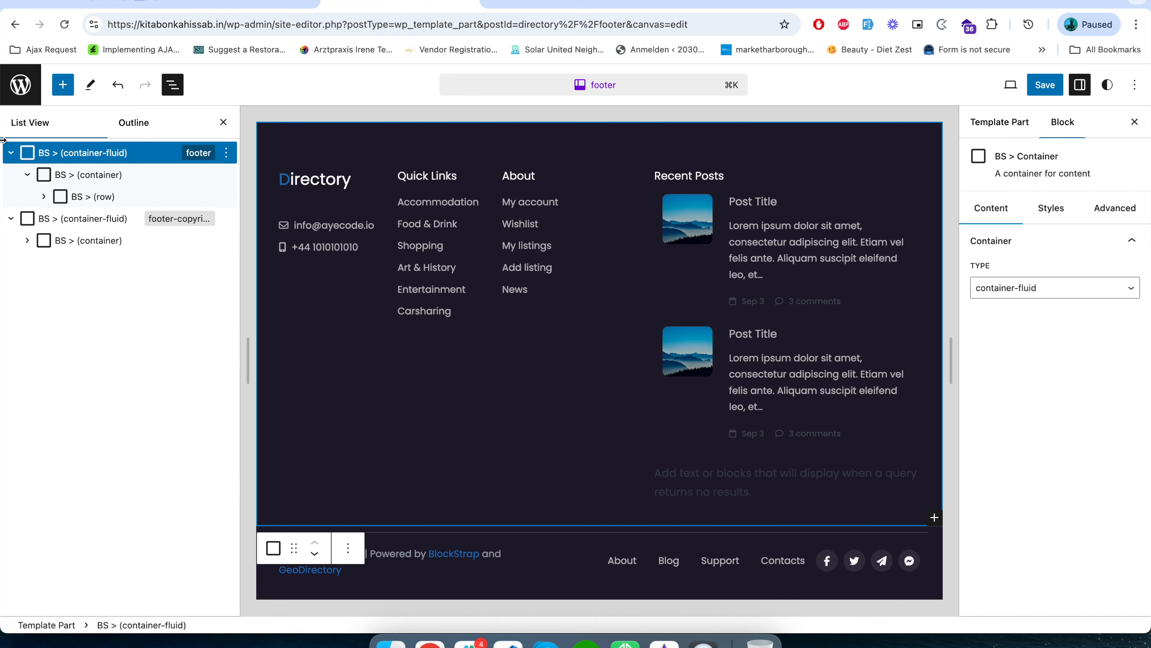
Expand the main footer container's row and both of its columns to examine the blocks they contain.
click(44, 197)
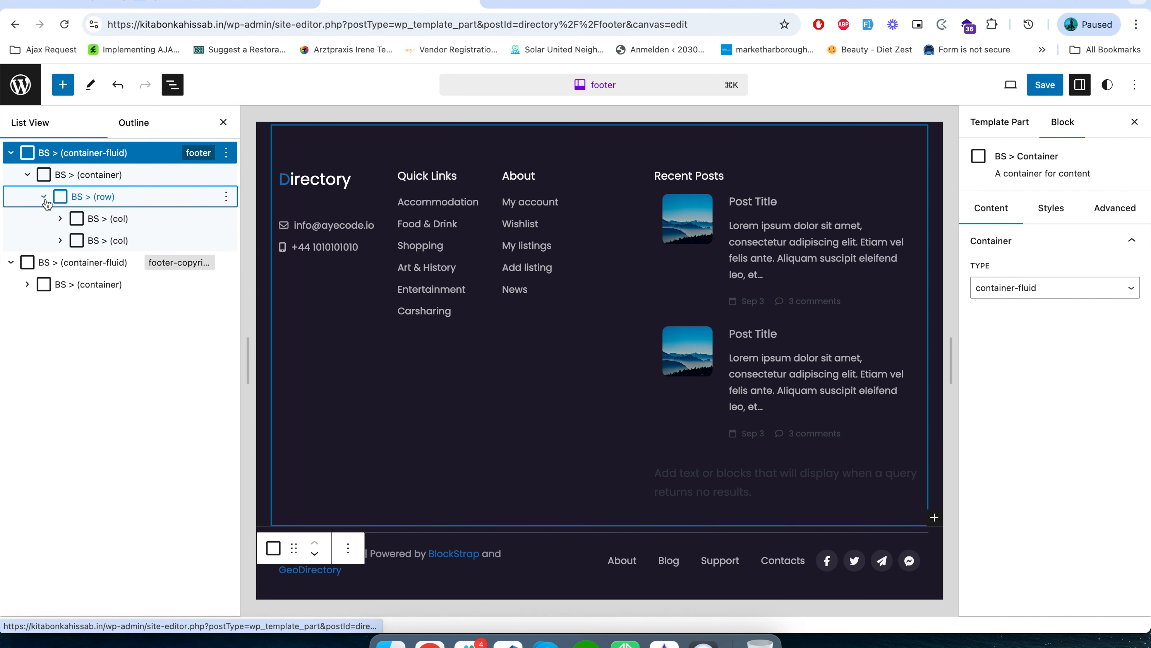
click(70, 197)
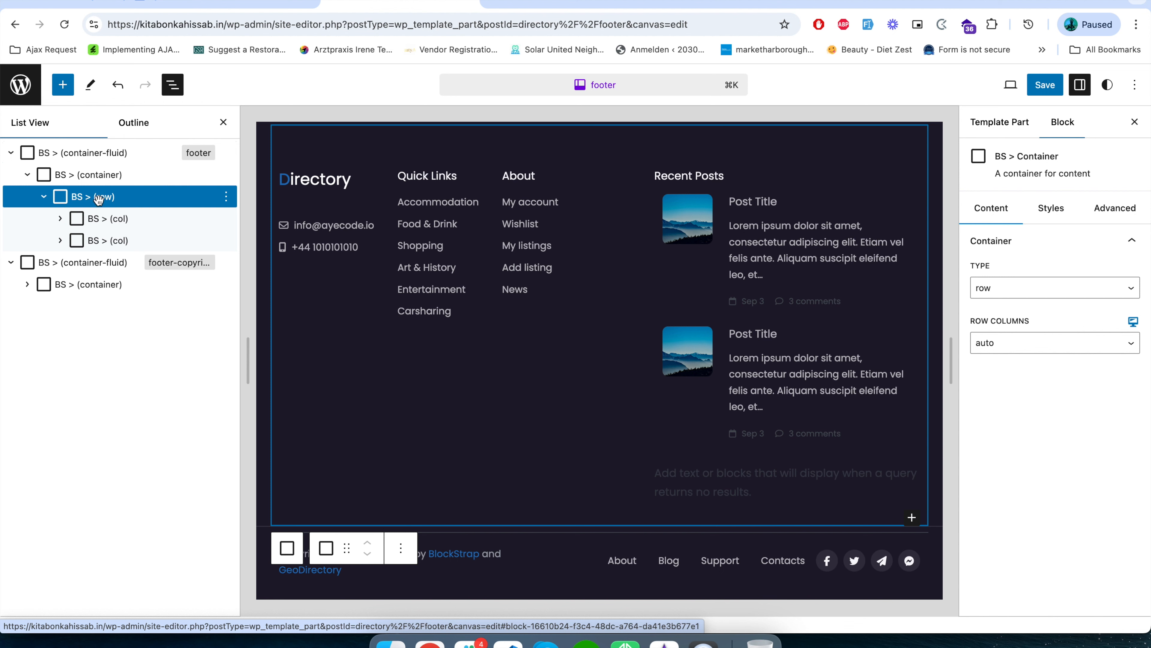
click(112, 219)
click(110, 239)
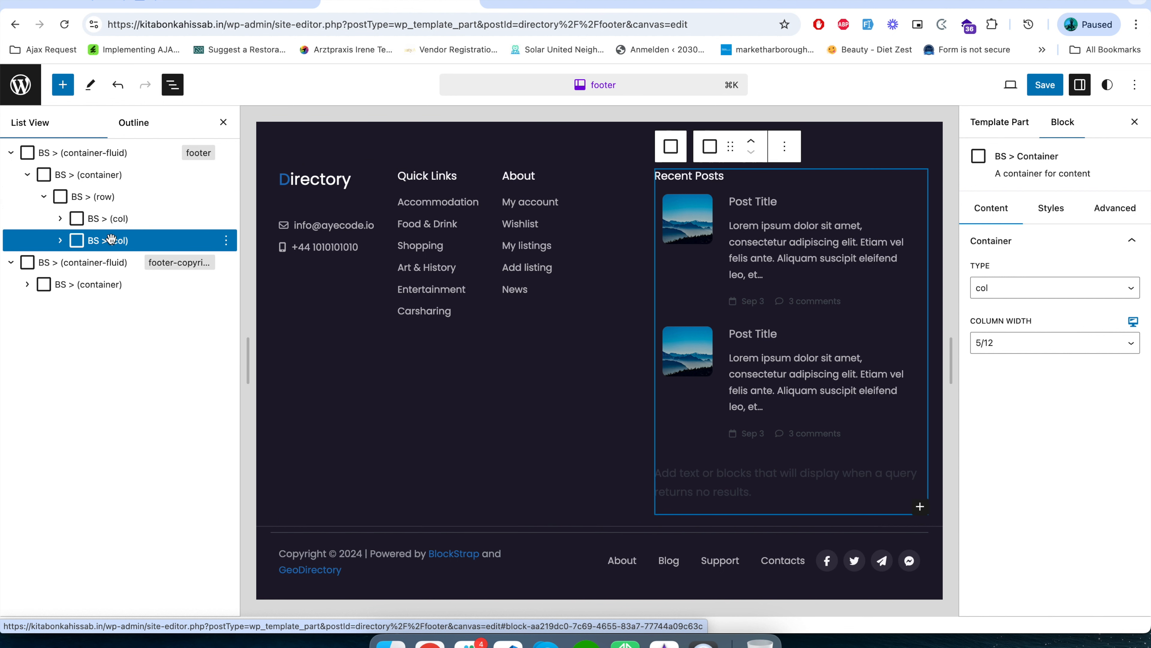
click(60, 218)
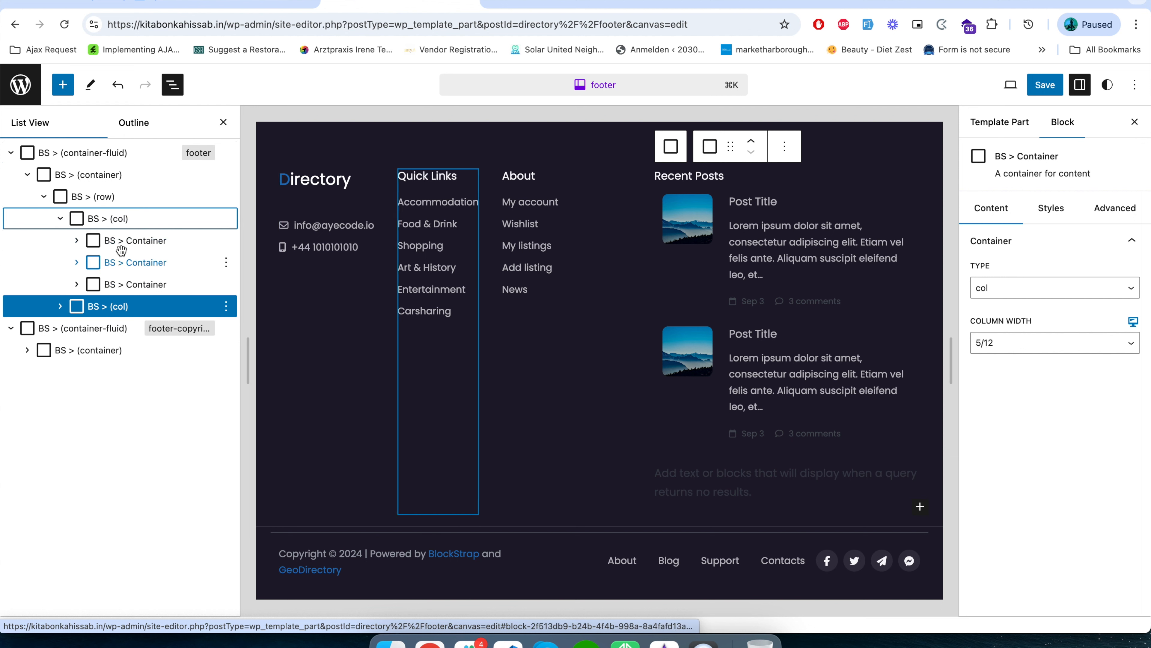
click(60, 306)
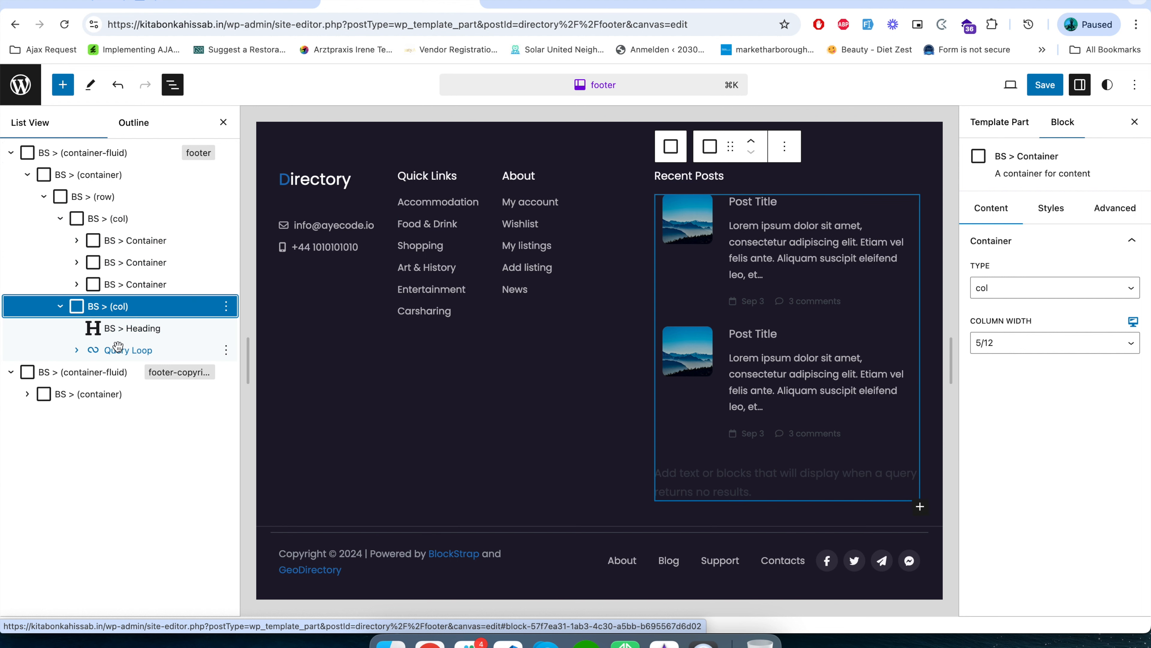
Expand the first container in the footer's first column and examine the Directory heading's content and typography settings.
click(91, 239)
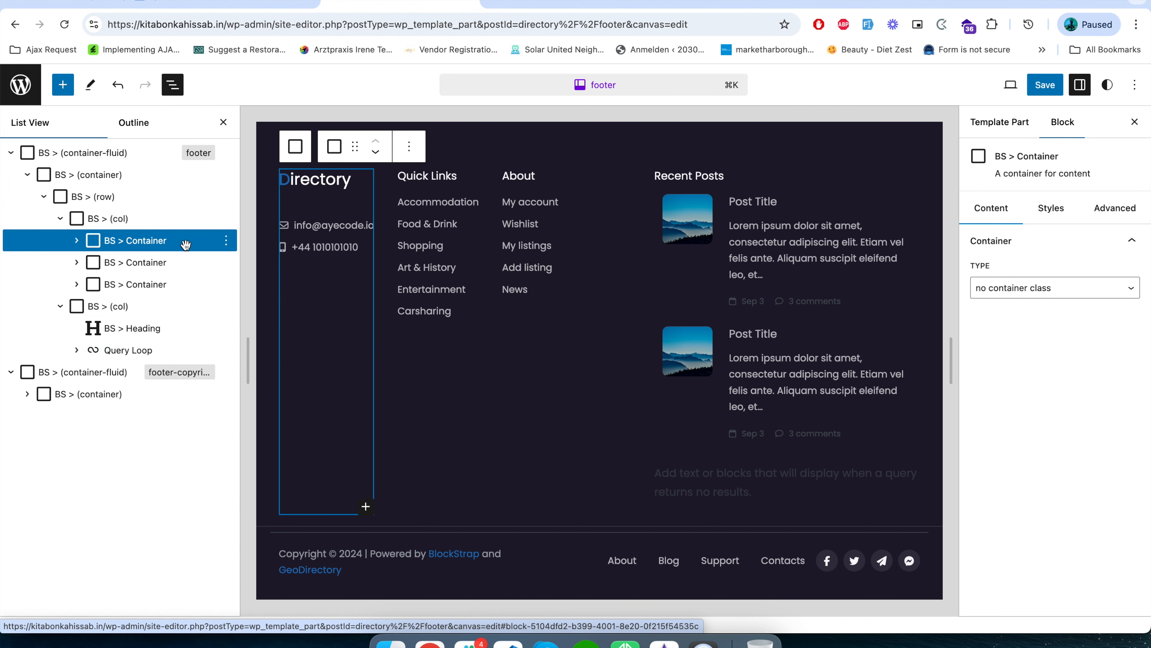
click(77, 240)
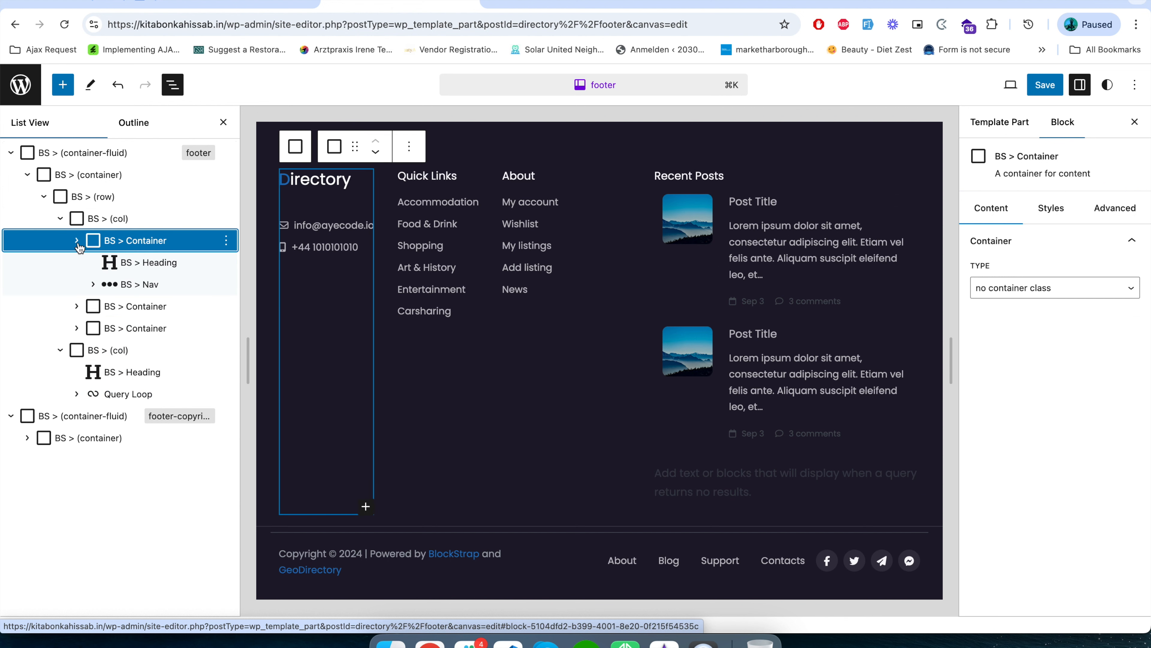
click(139, 265)
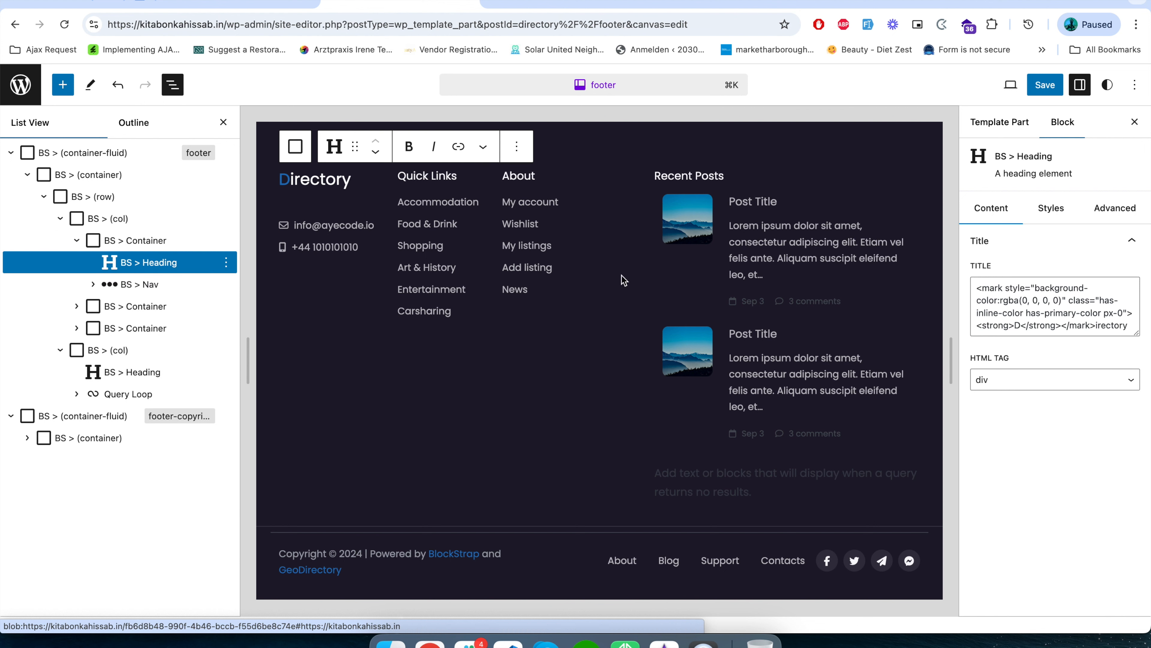
click(1052, 210)
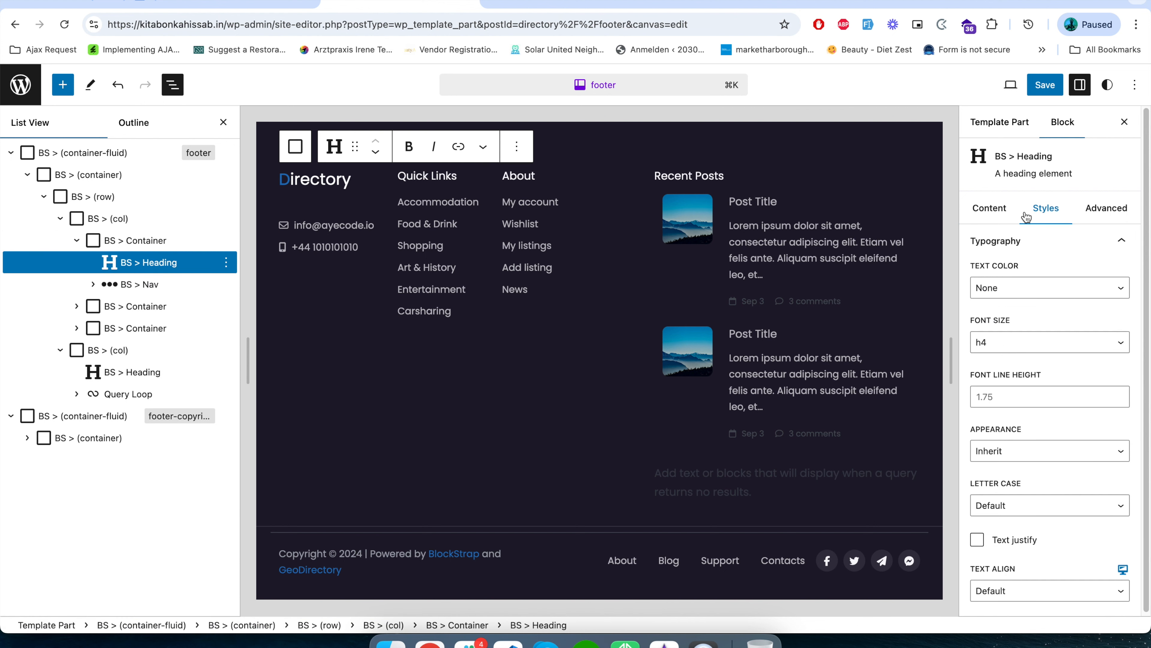
click(997, 209)
click(1047, 209)
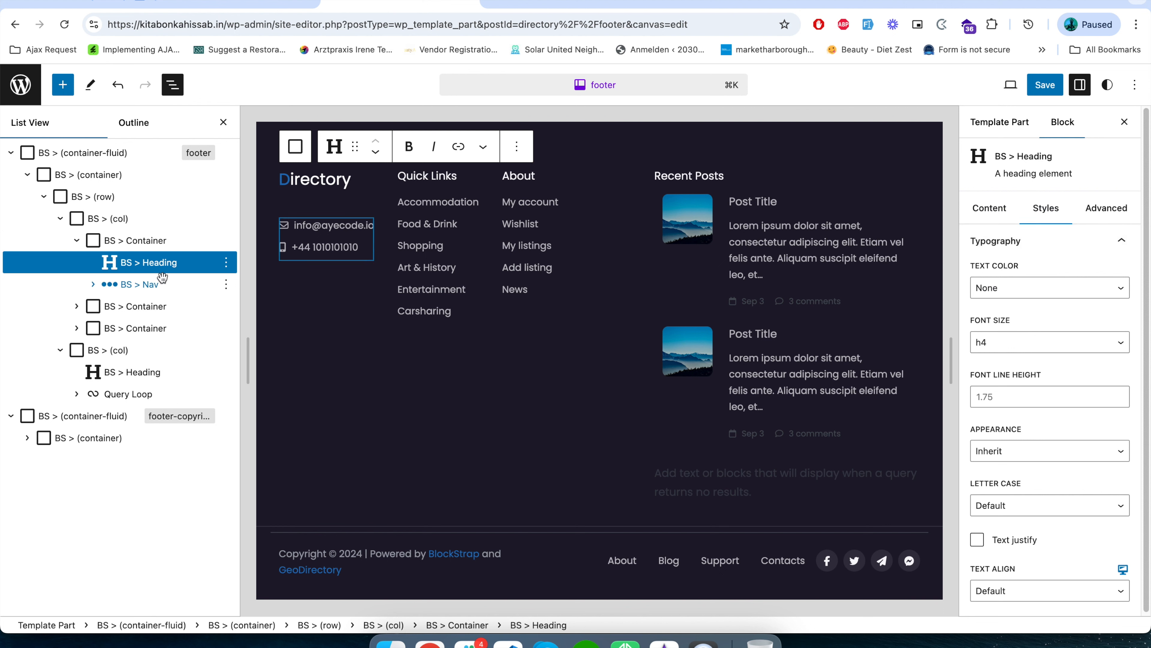
Review the style and advanced settings of the Nav block beneath the Directory heading.
click(158, 282)
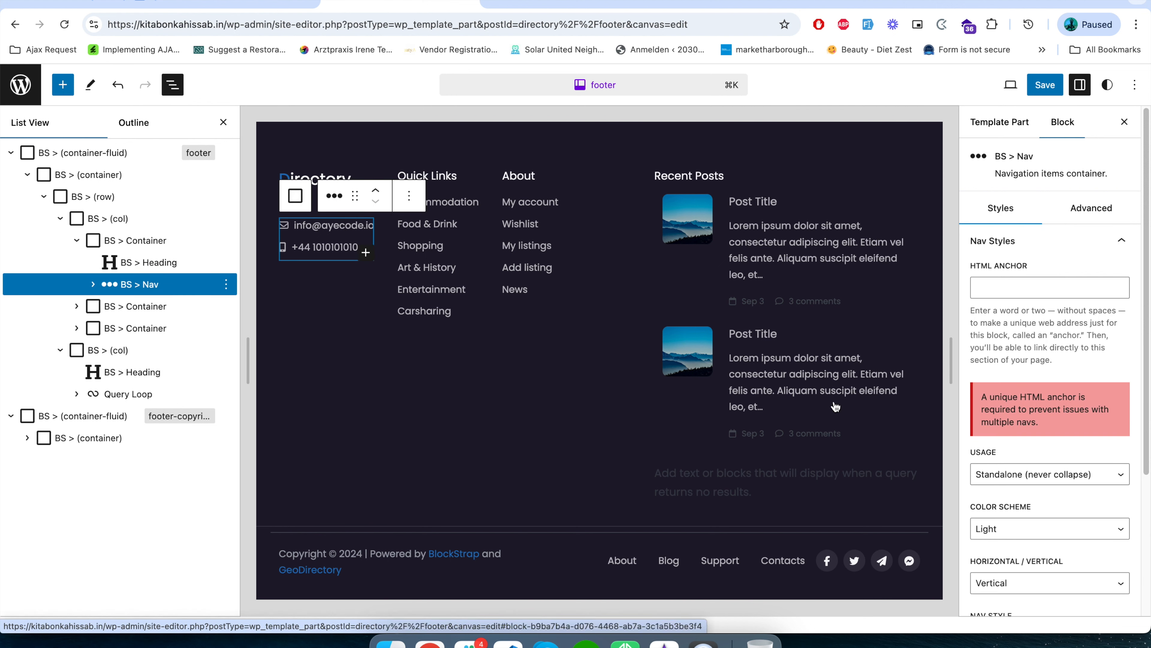
scroll(1080, 495, down, 5)
scroll(1076, 497, up, 5)
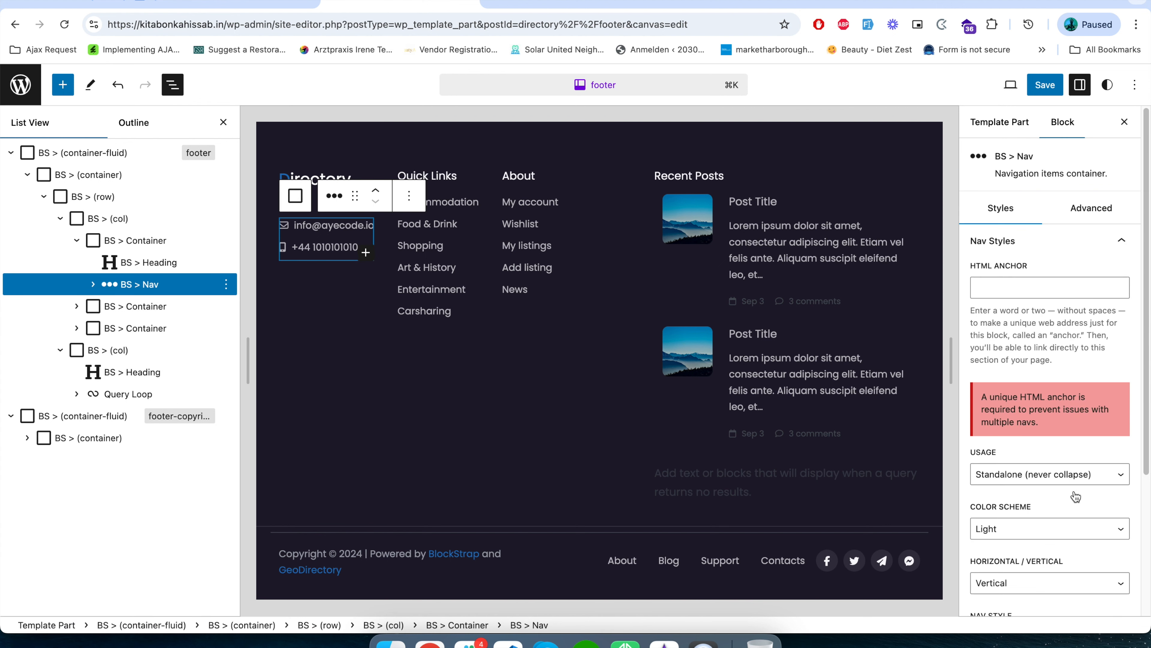
click(1088, 209)
click(1000, 209)
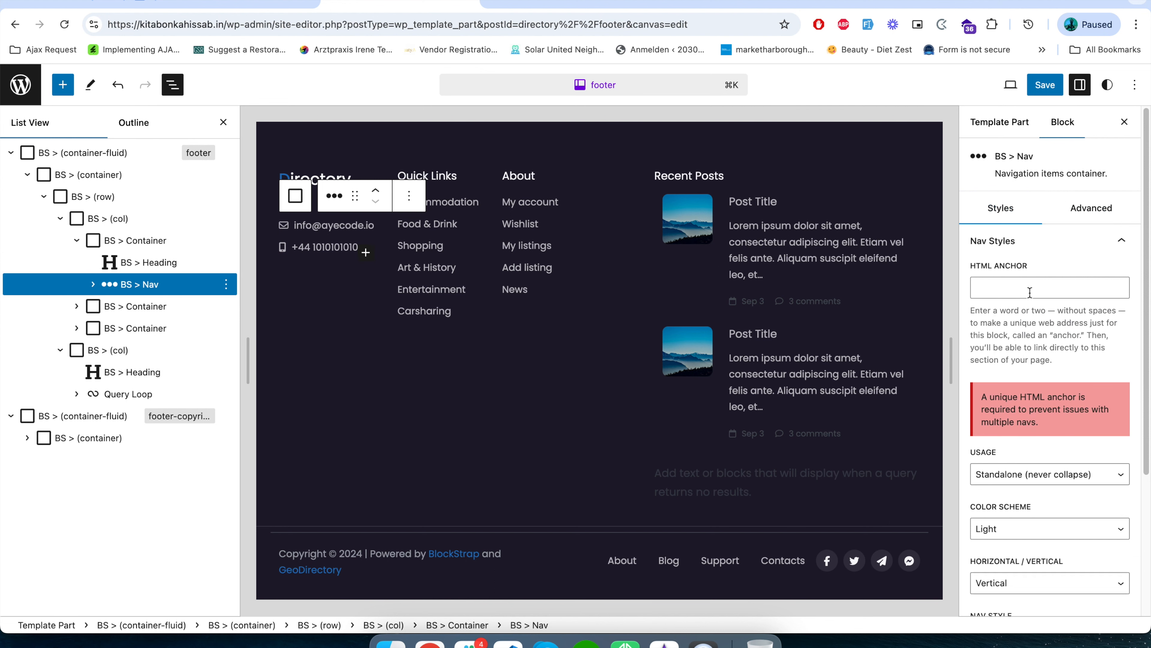
scroll(1046, 479, down, 1)
Expand the Nav block and inspect the link settings of its e-mail and phone items.
click(93, 285)
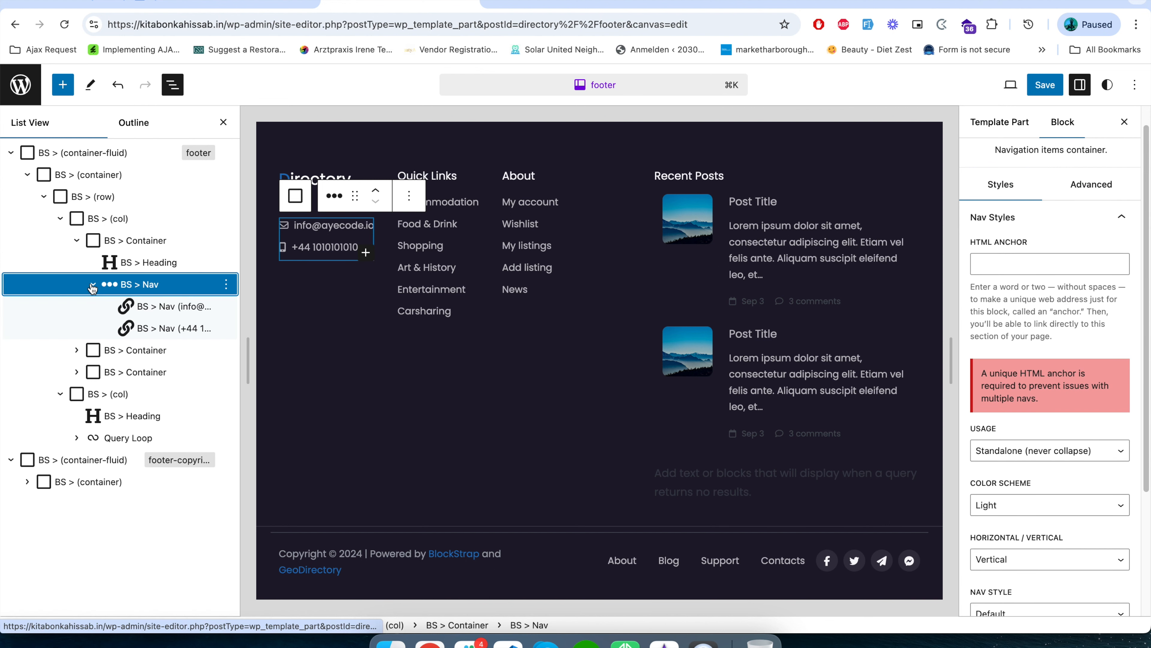
click(166, 309)
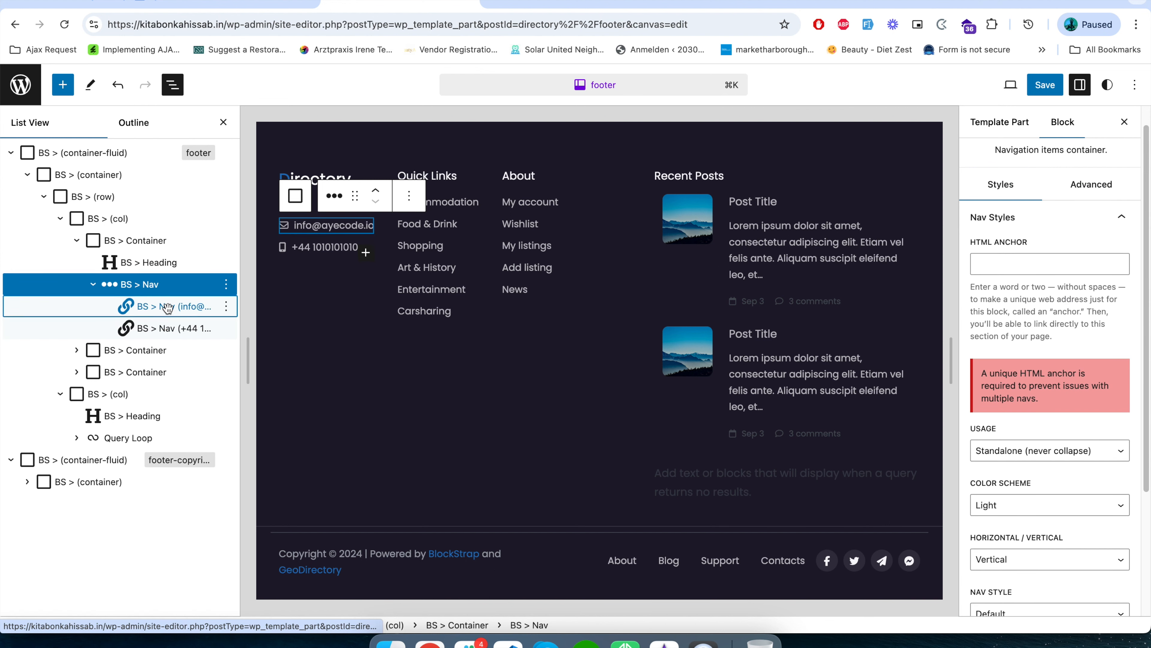
click(162, 328)
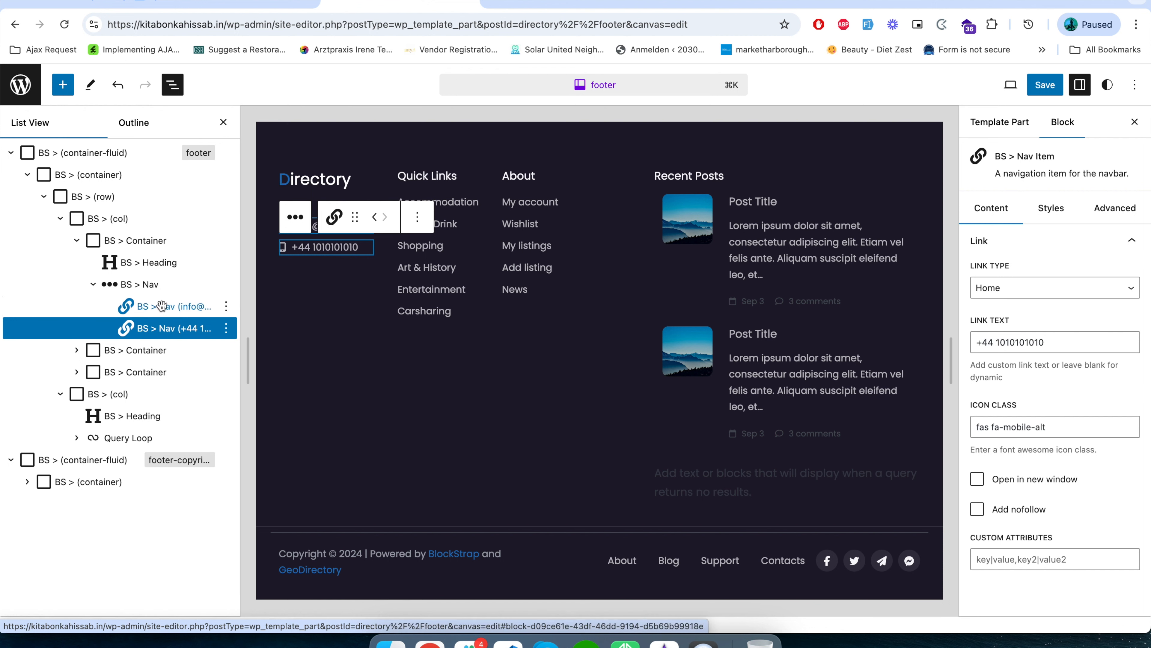
click(165, 316)
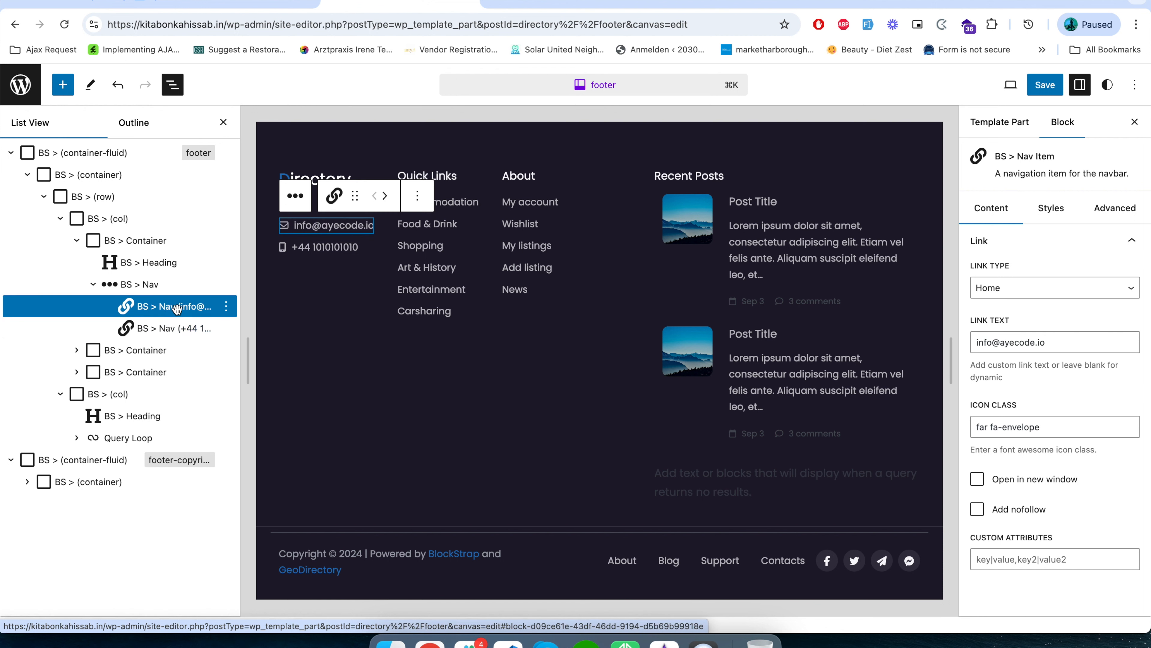
click(170, 331)
click(173, 307)
Inspect the Directory heading's title markup together with its style and advanced settings.
click(118, 262)
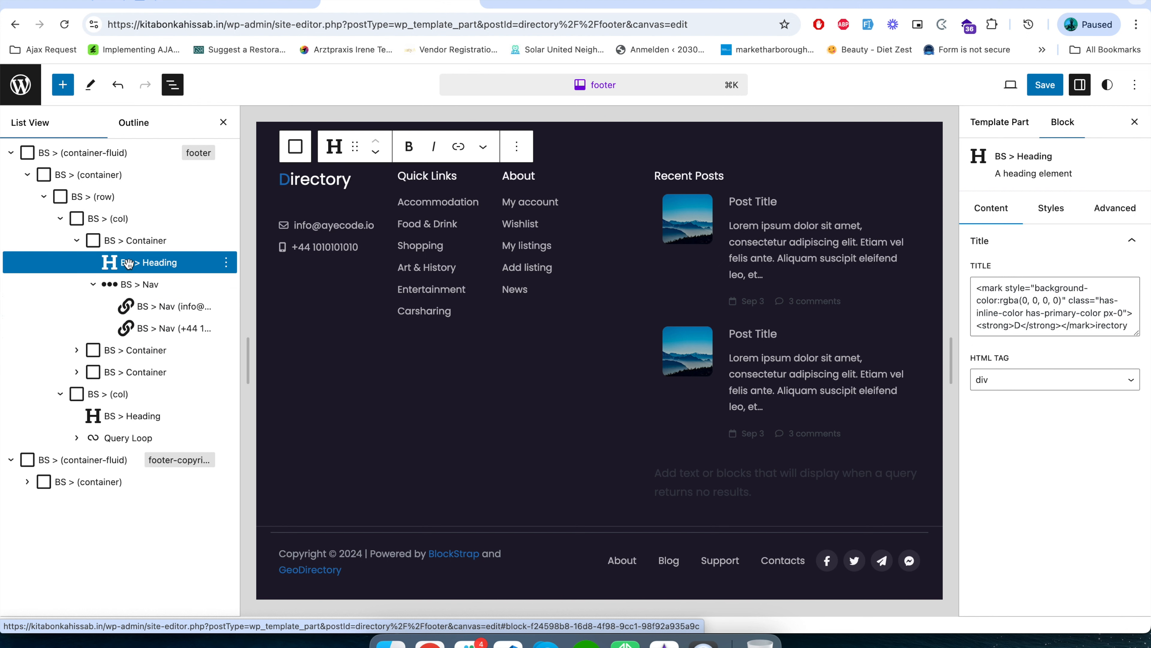
triple_click(1035, 314)
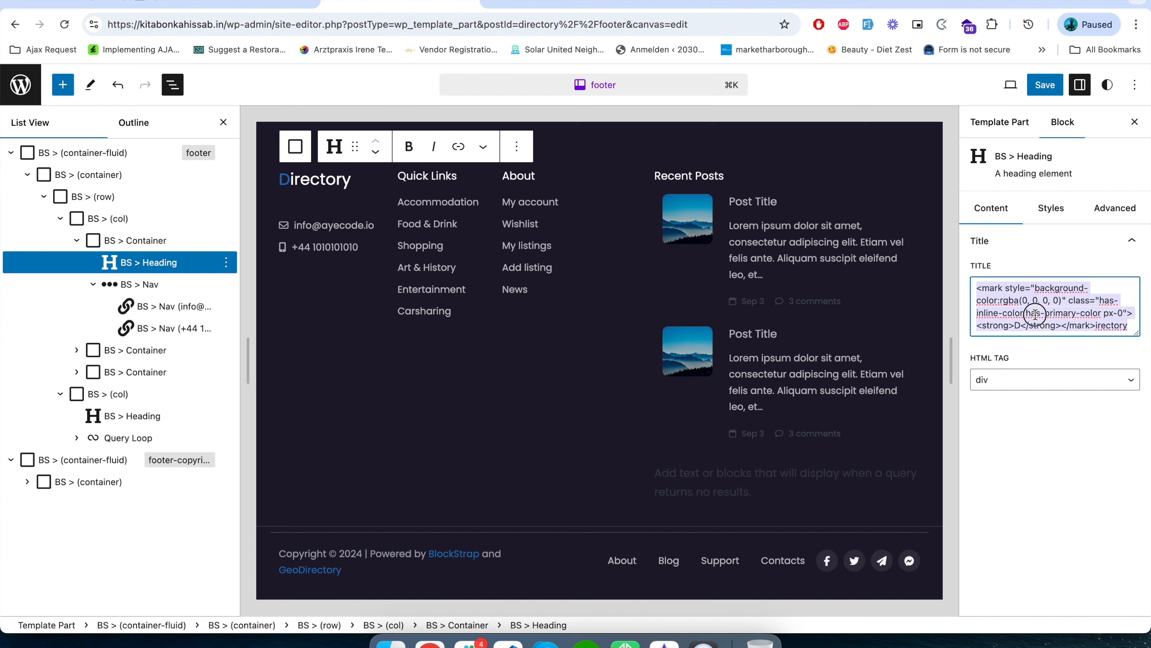
click(1051, 209)
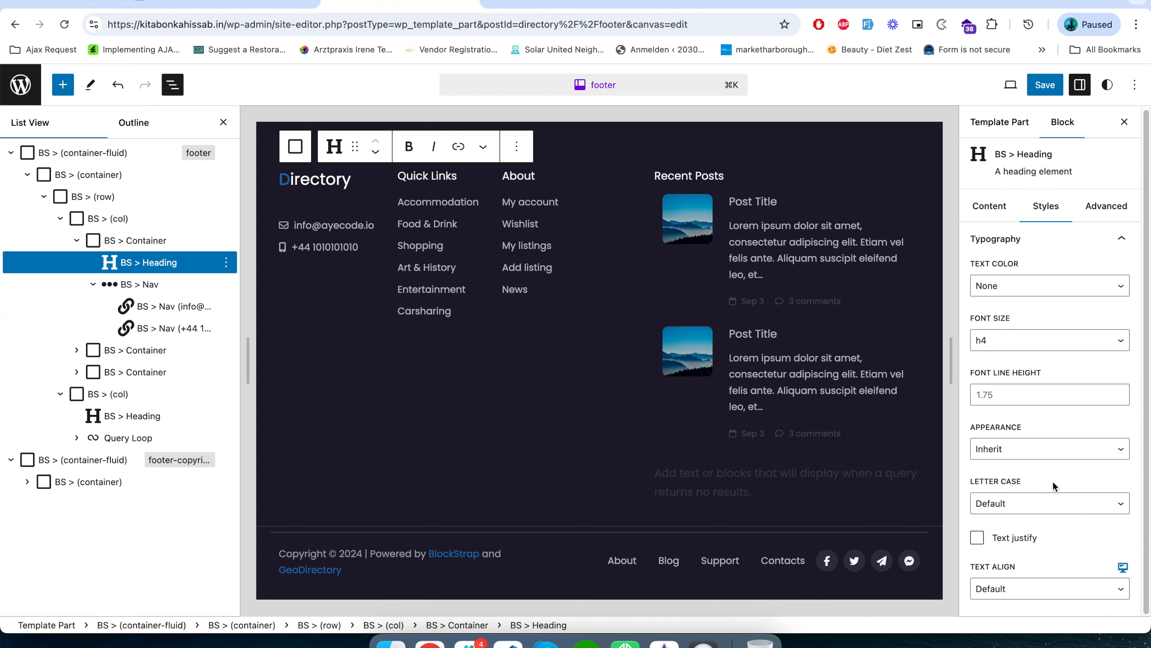
click(1102, 207)
click(991, 207)
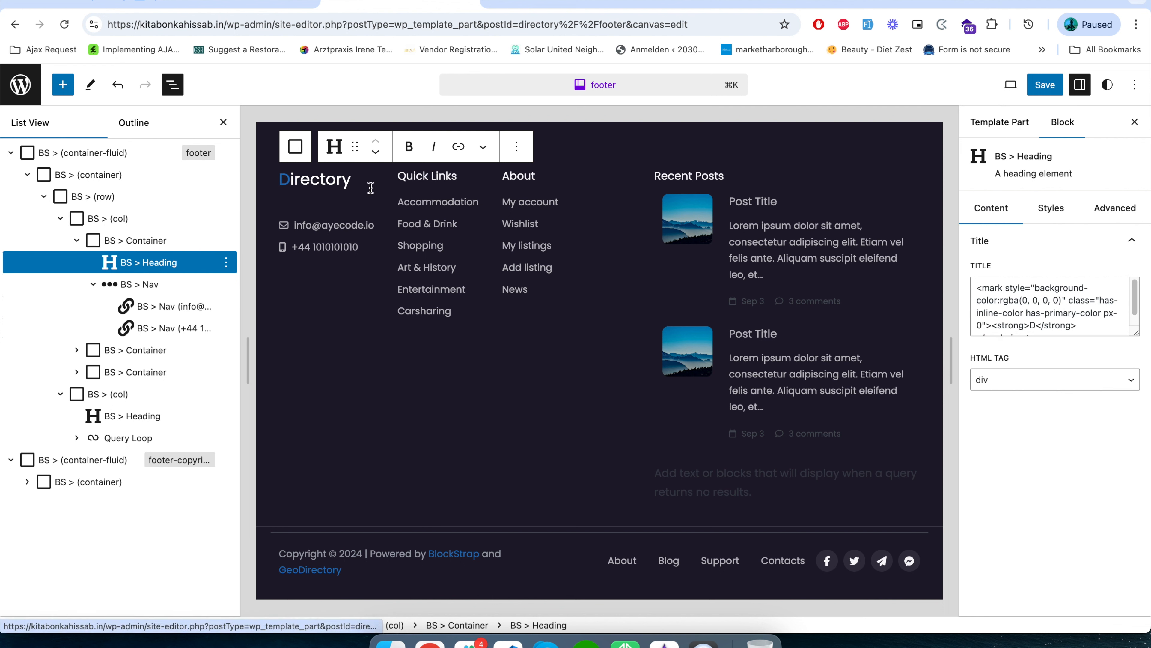
Insert a Site Logo block into the footer's contact Nav and move it between the Directory heading and the Nav.
click(311, 225)
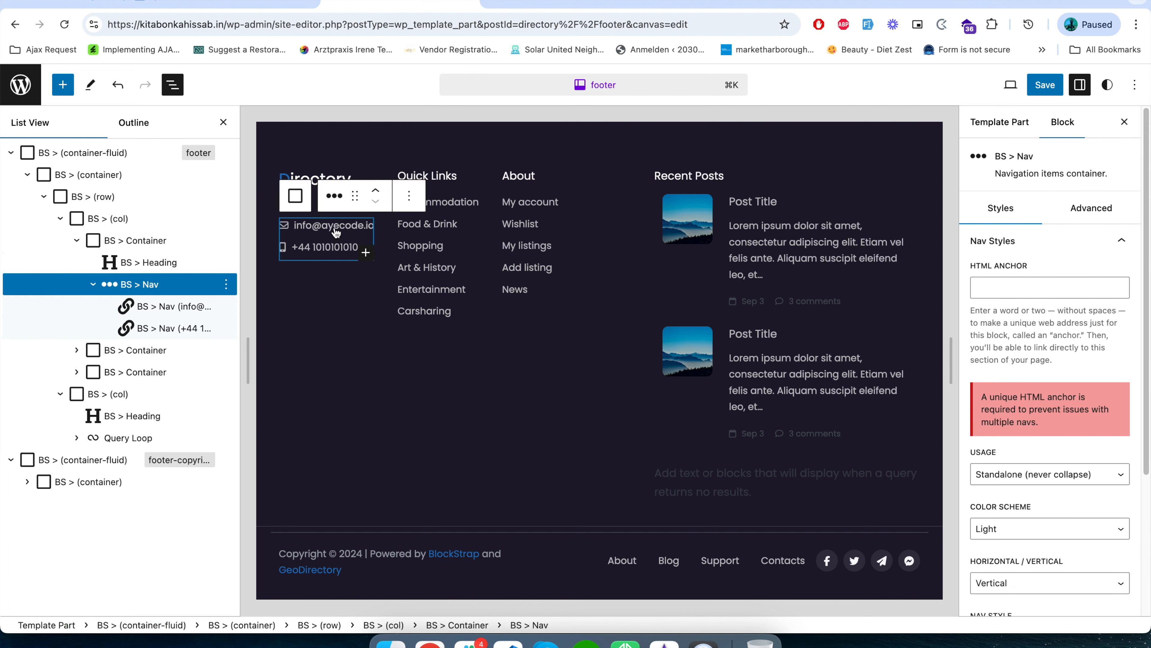
click(365, 253)
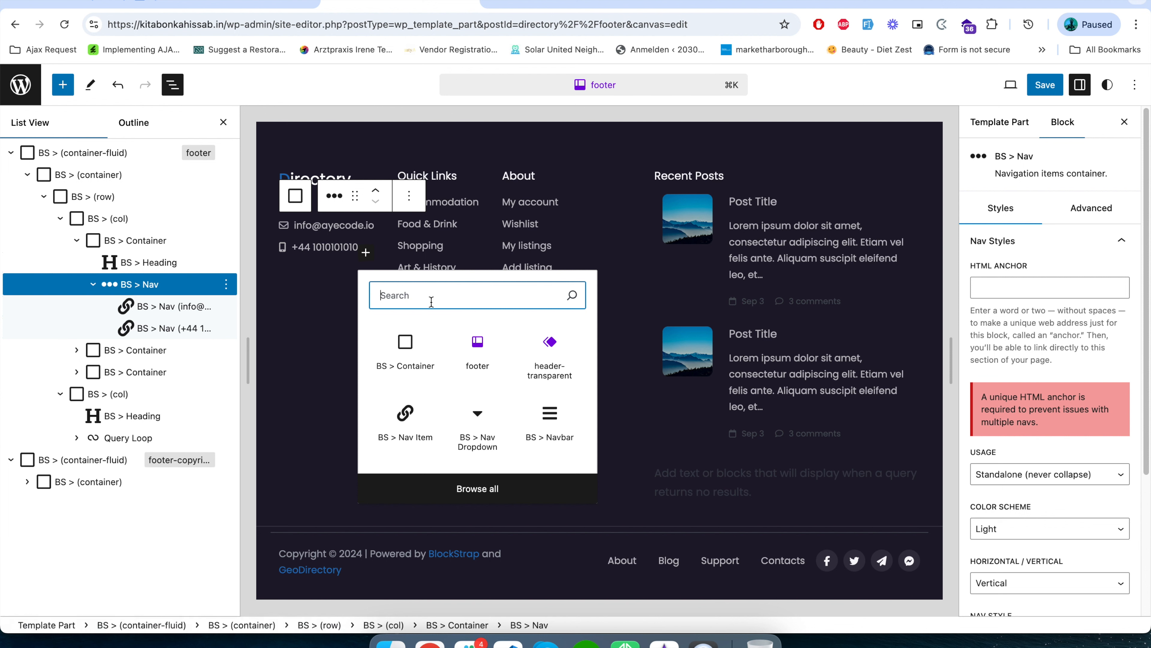
text(image)
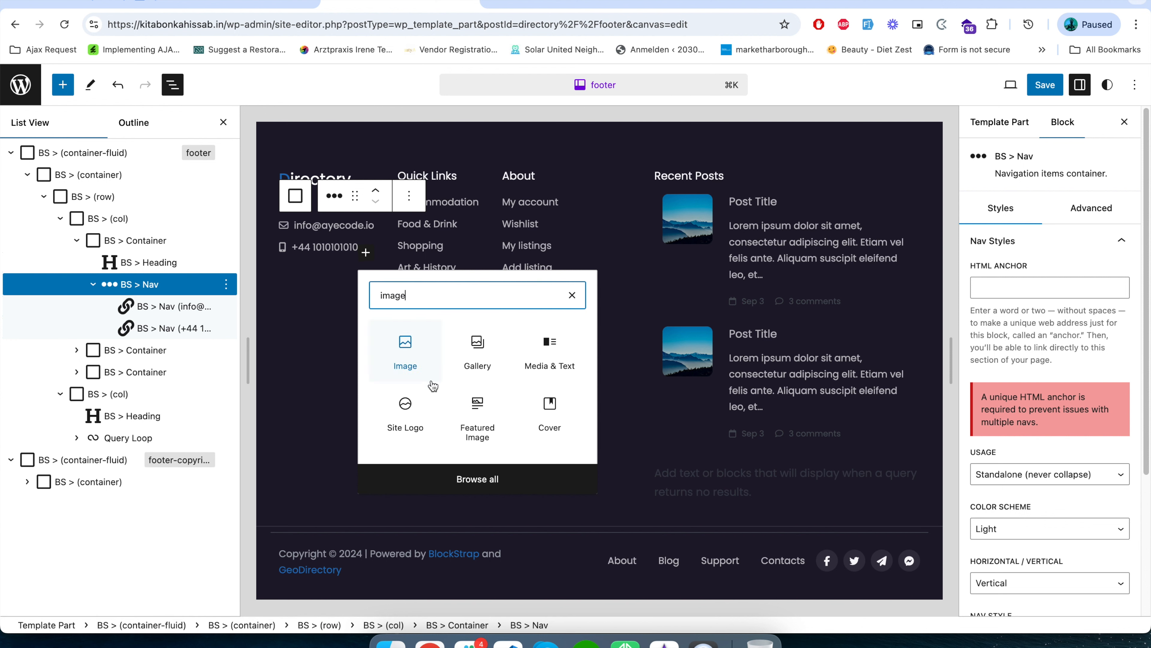
click(405, 404)
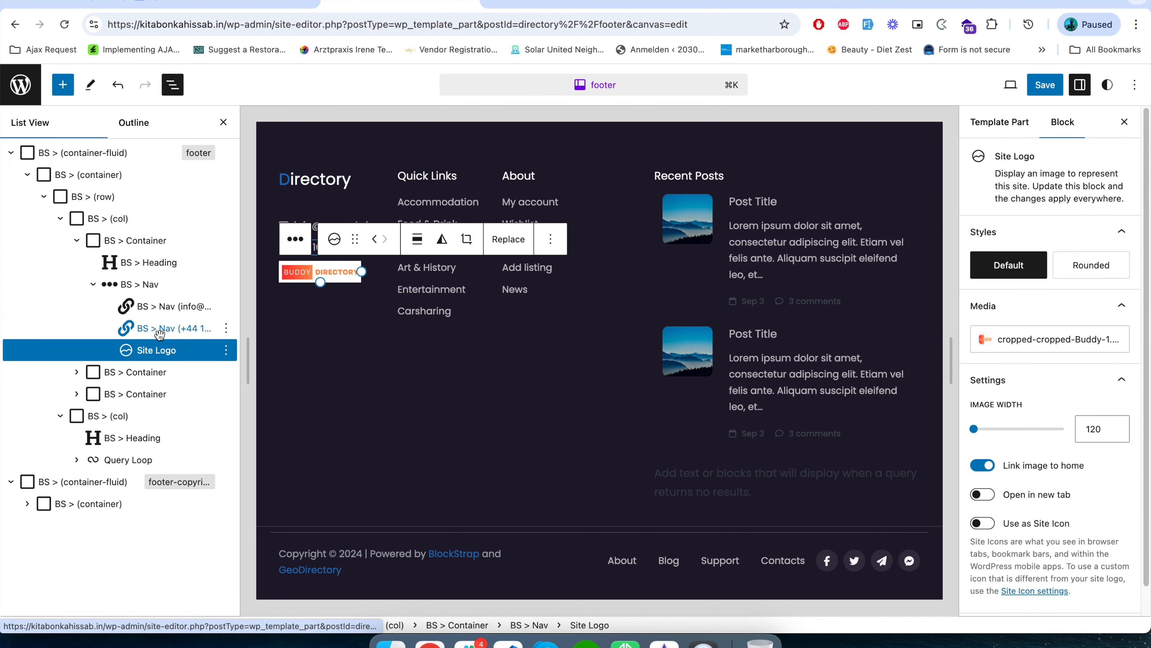
drag(161, 350, 156, 346)
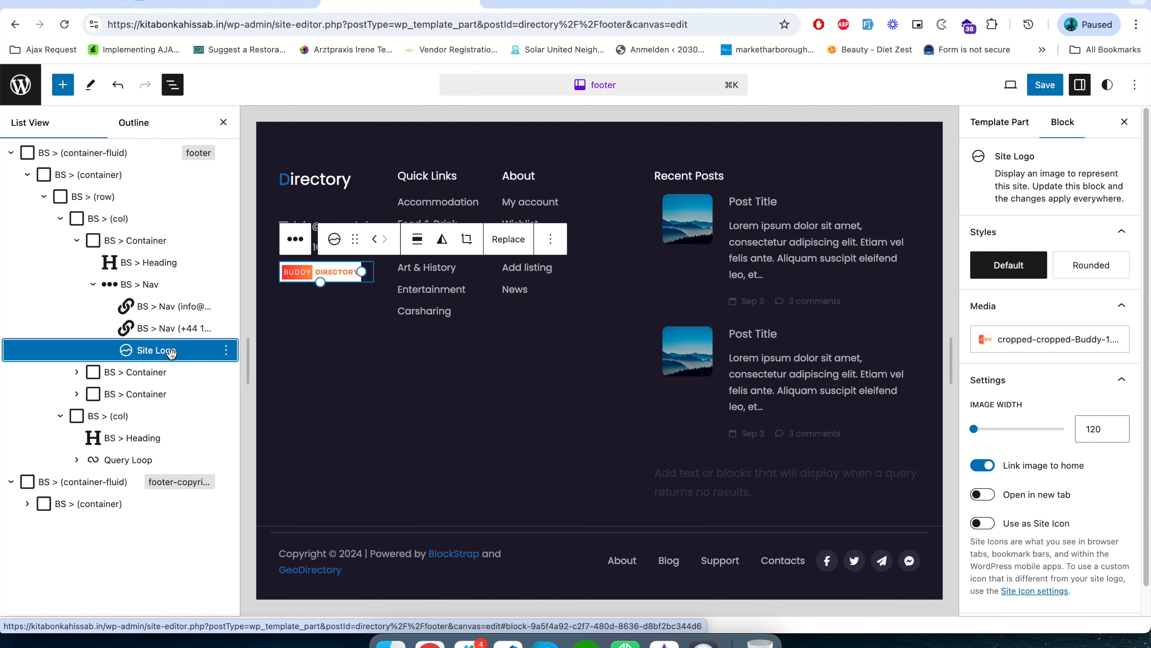
drag(167, 350, 136, 276)
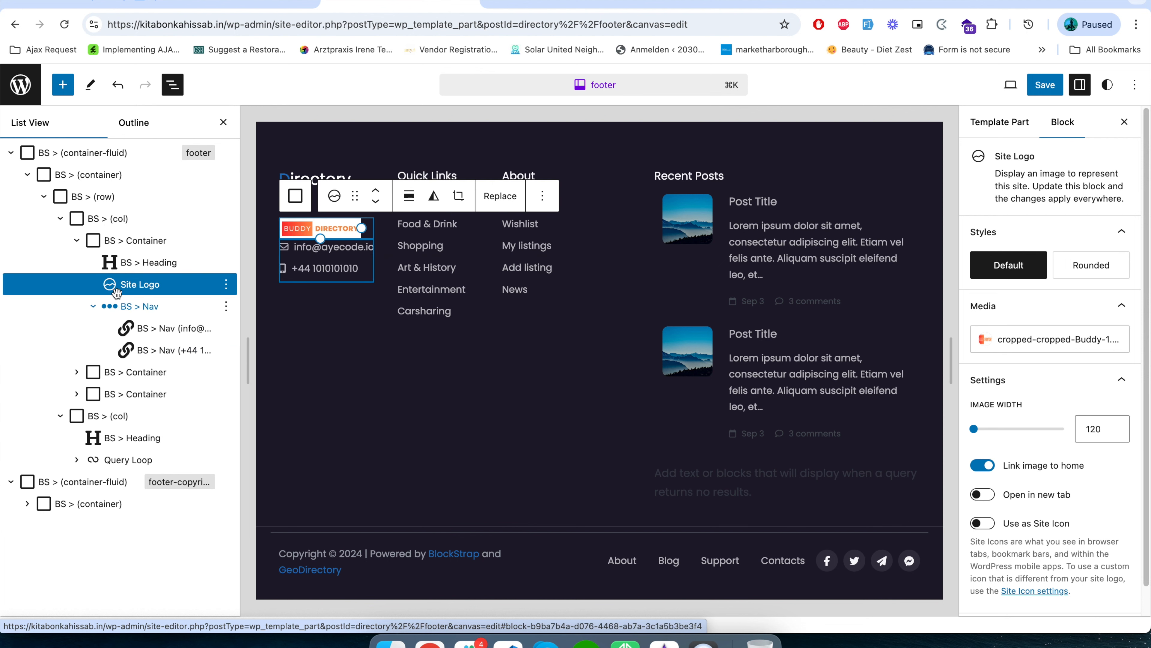
Delete the Directory heading from the footer's first column.
click(150, 263)
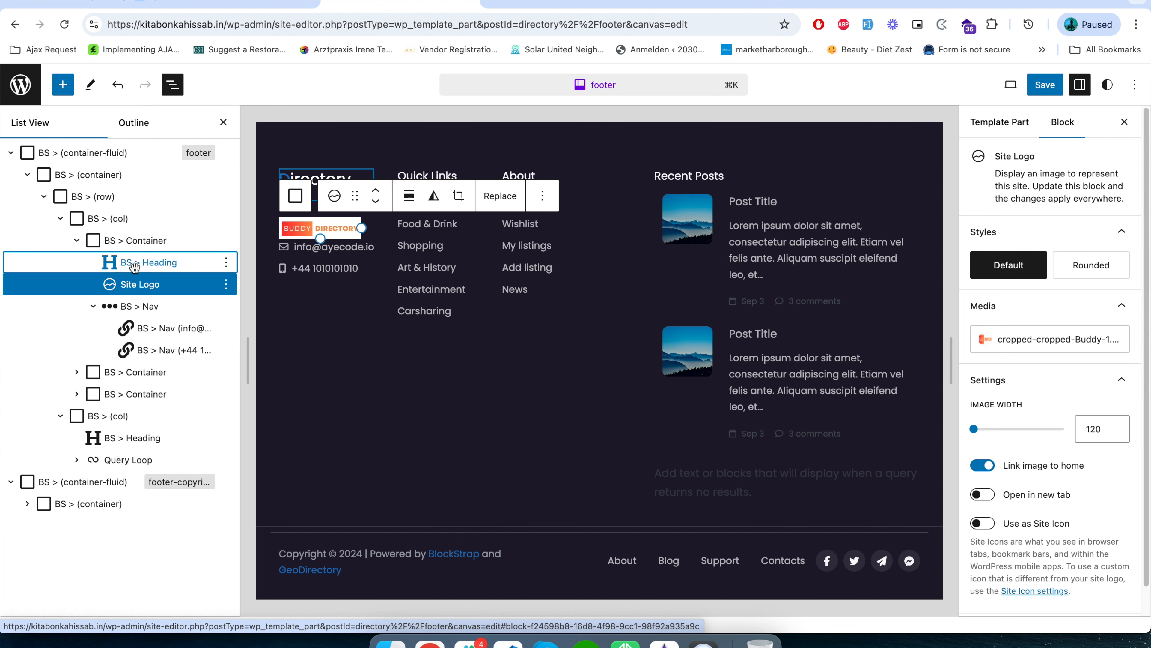
click(225, 262)
click(275, 568)
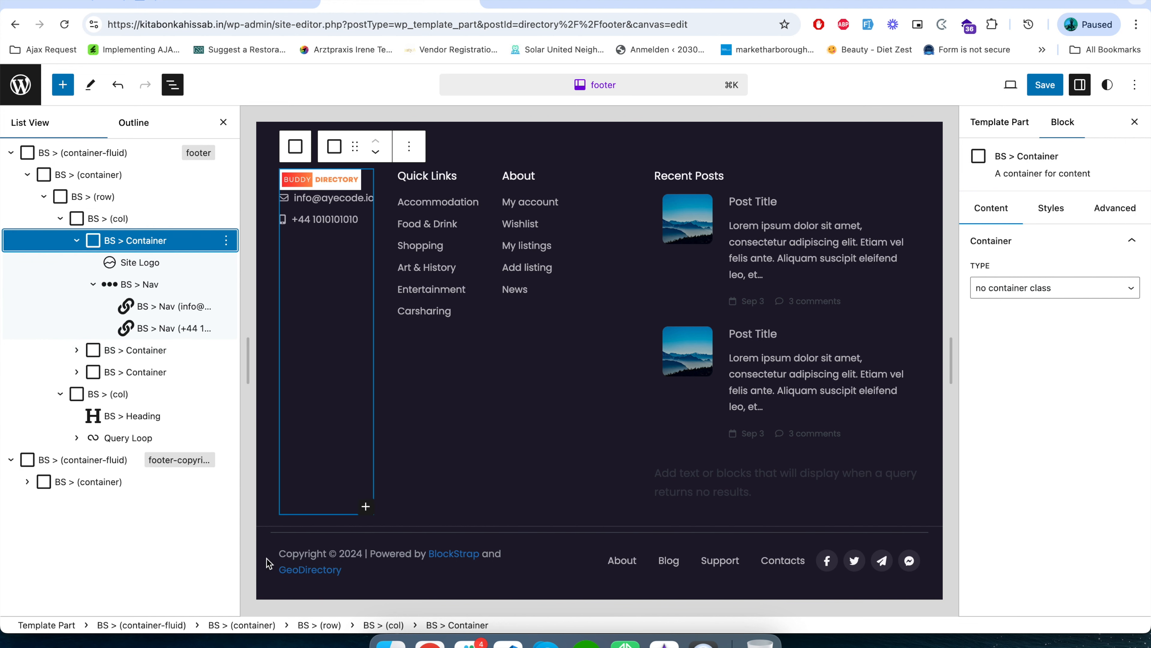
Collapse the Nav block and delete the Site Logo block above it.
click(95, 285)
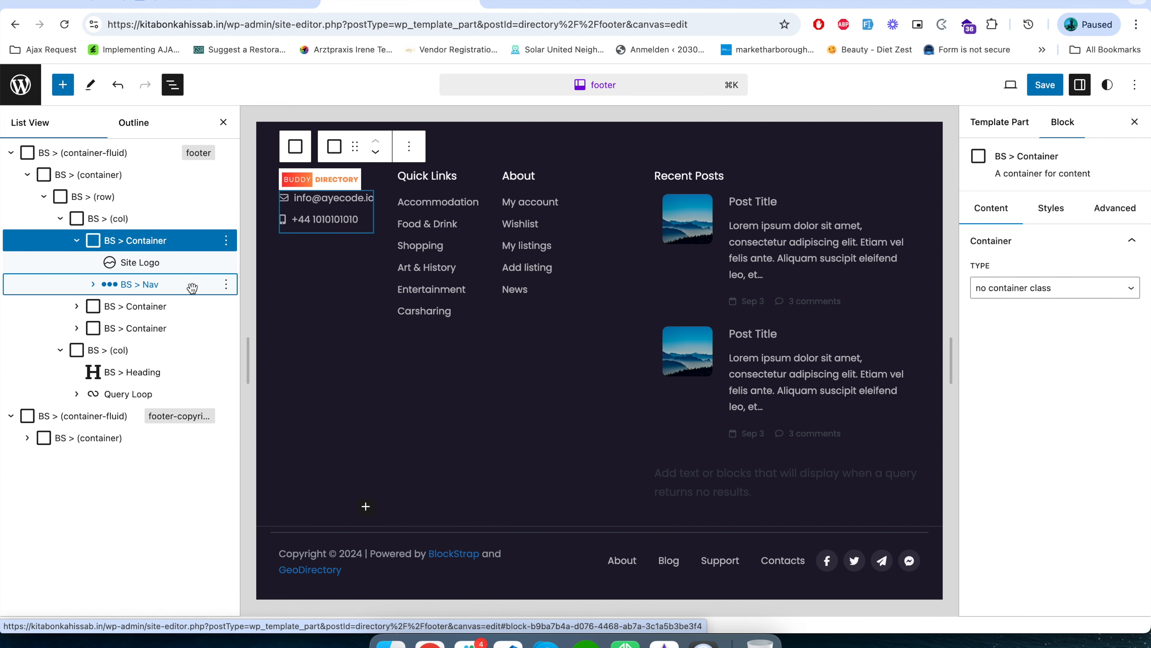
click(150, 262)
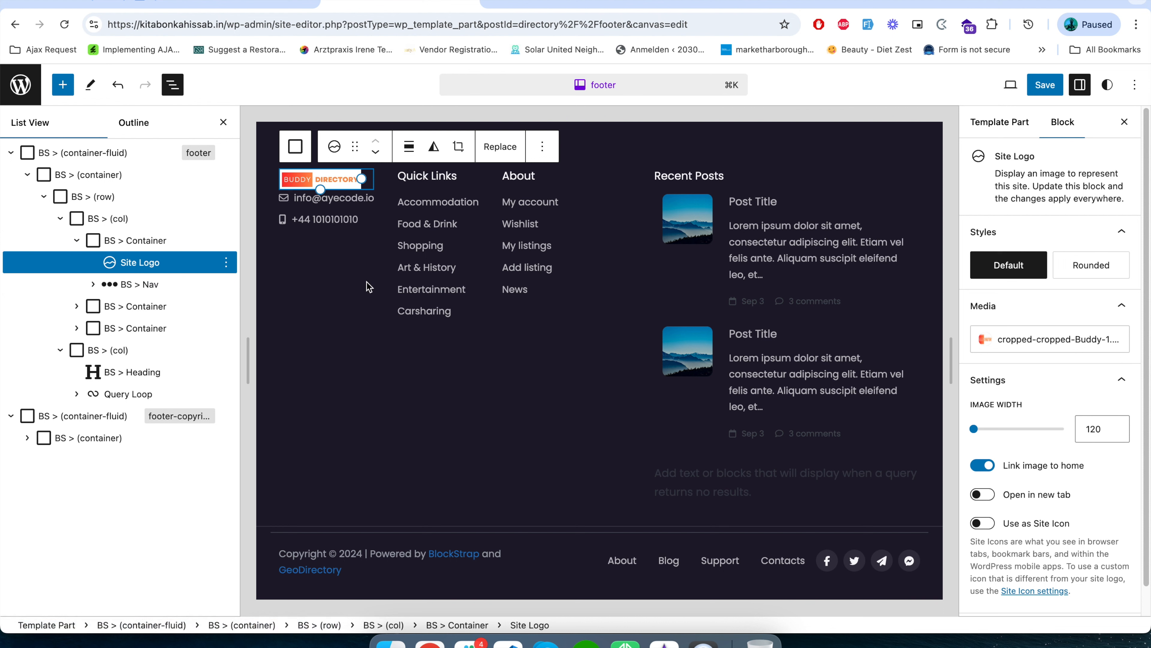
click(145, 262)
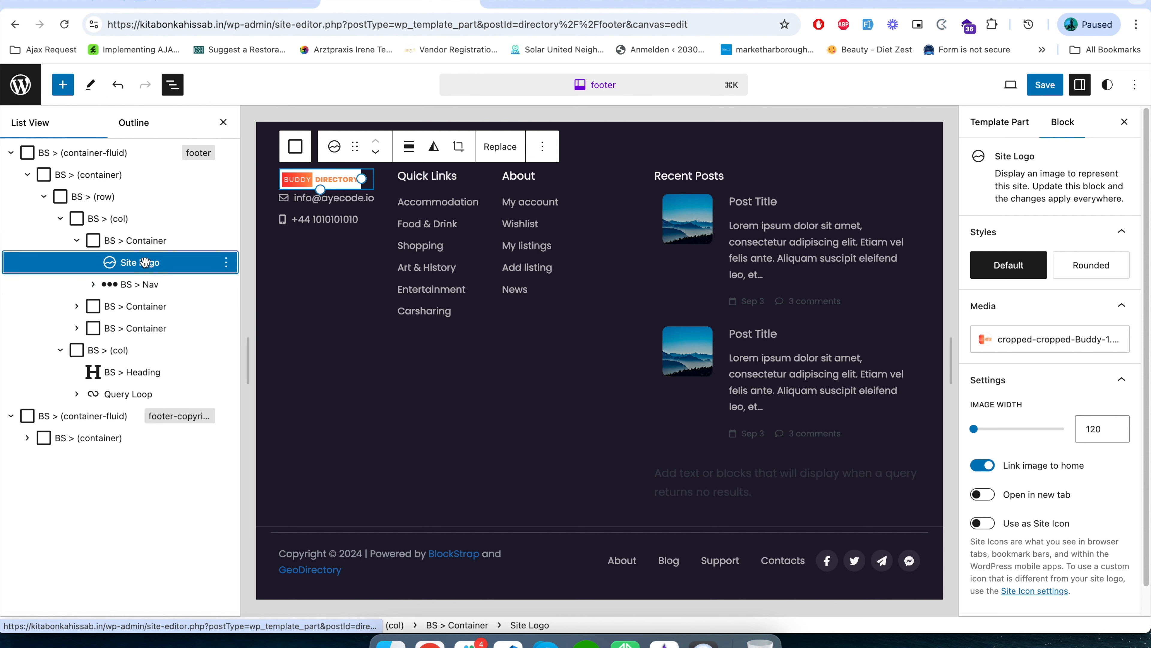
click(226, 262)
scroll(259, 595, down, 1)
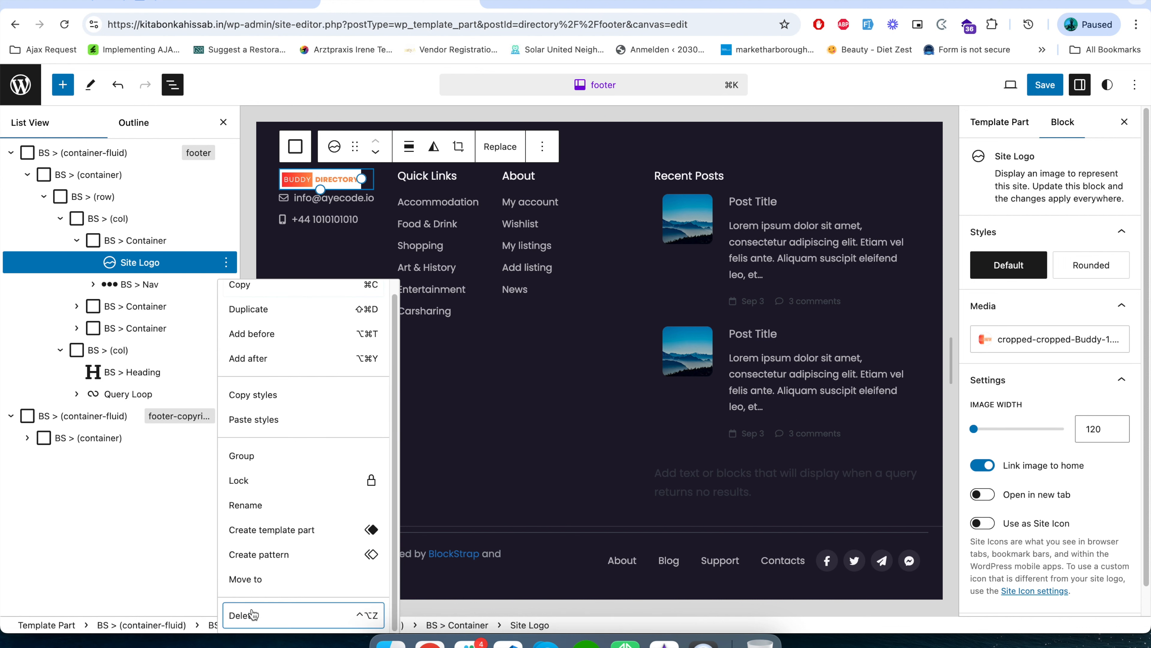
click(247, 614)
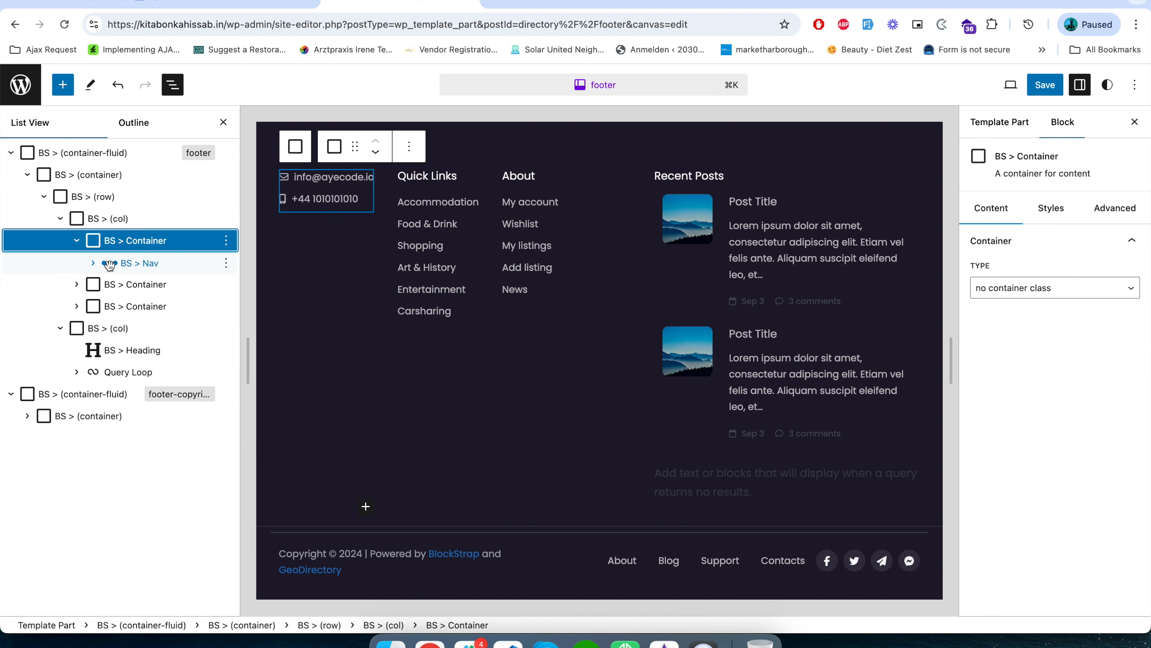
Add an Image block before the first container in the footer's first column.
right_click(158, 244)
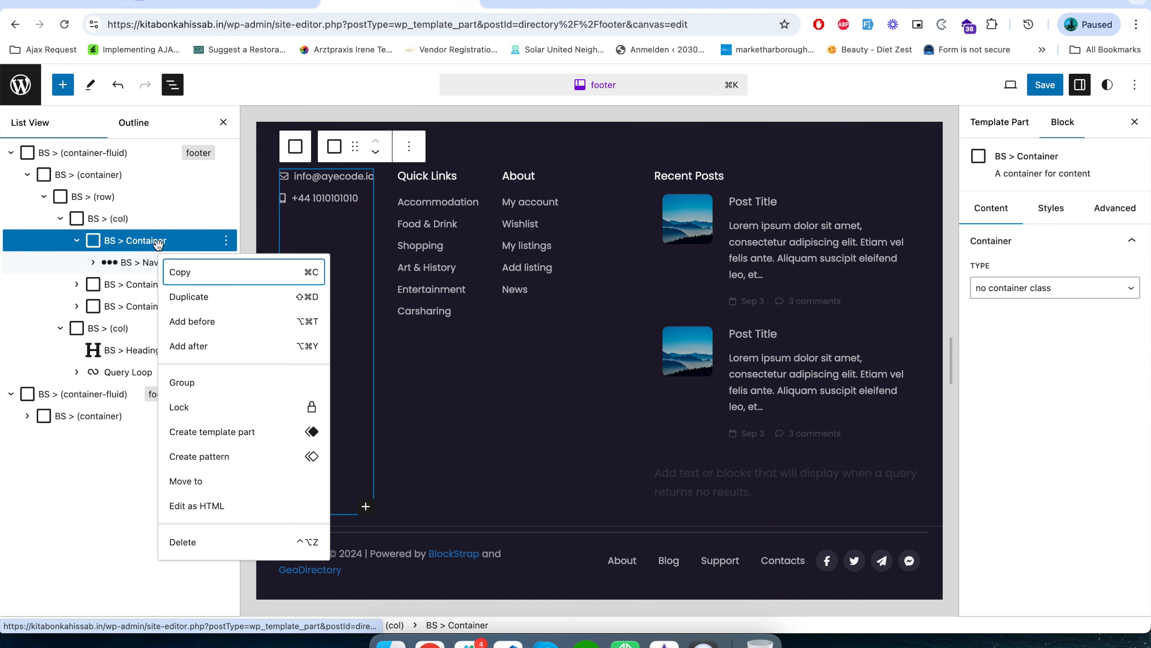
click(192, 321)
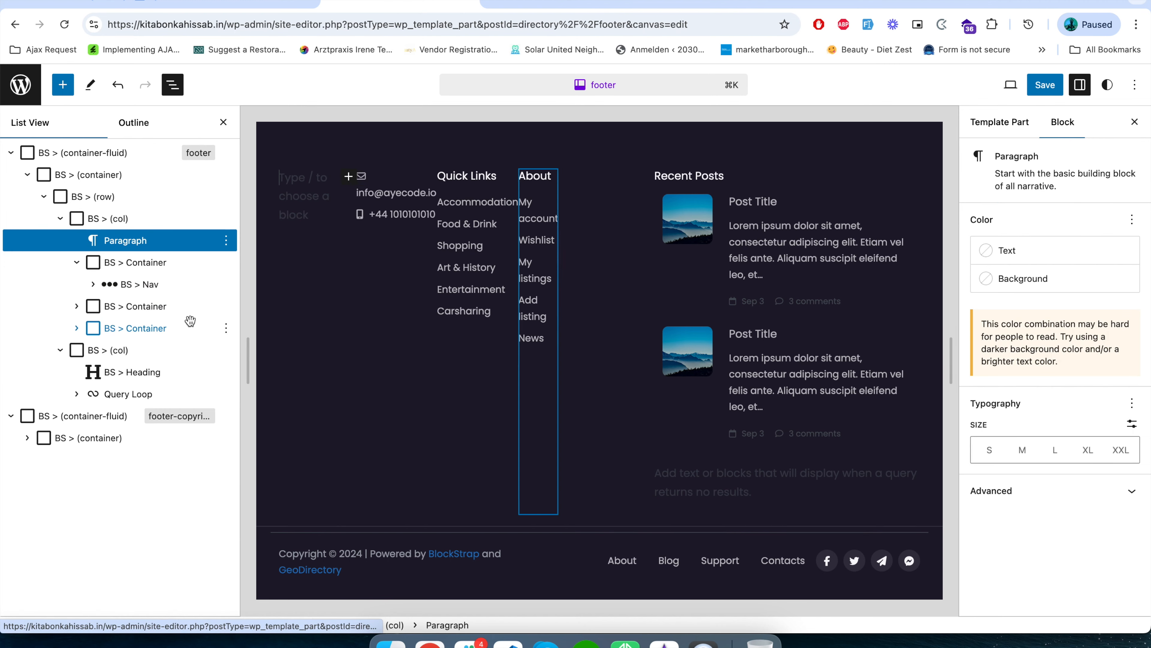
click(349, 177)
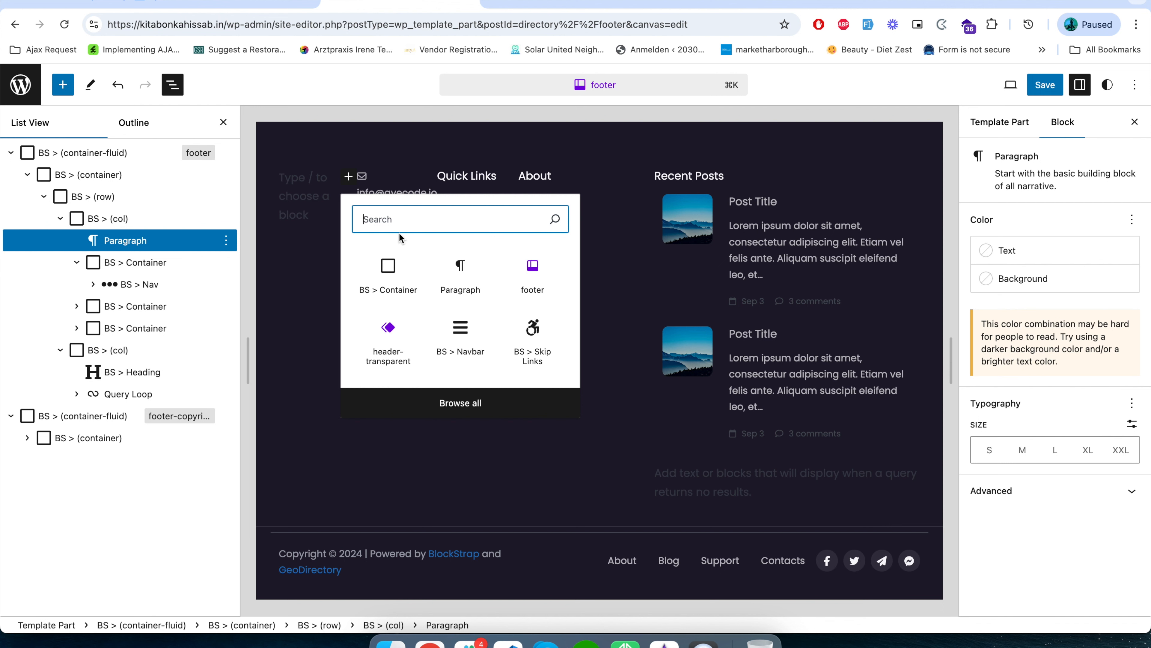
text(image)
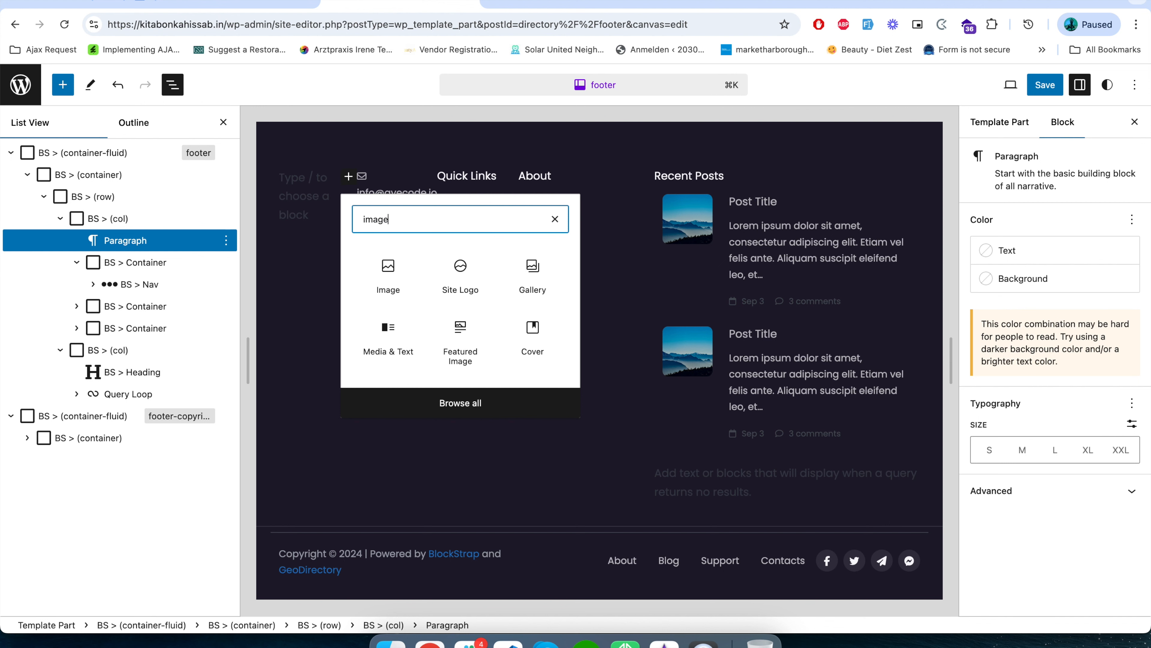
click(389, 268)
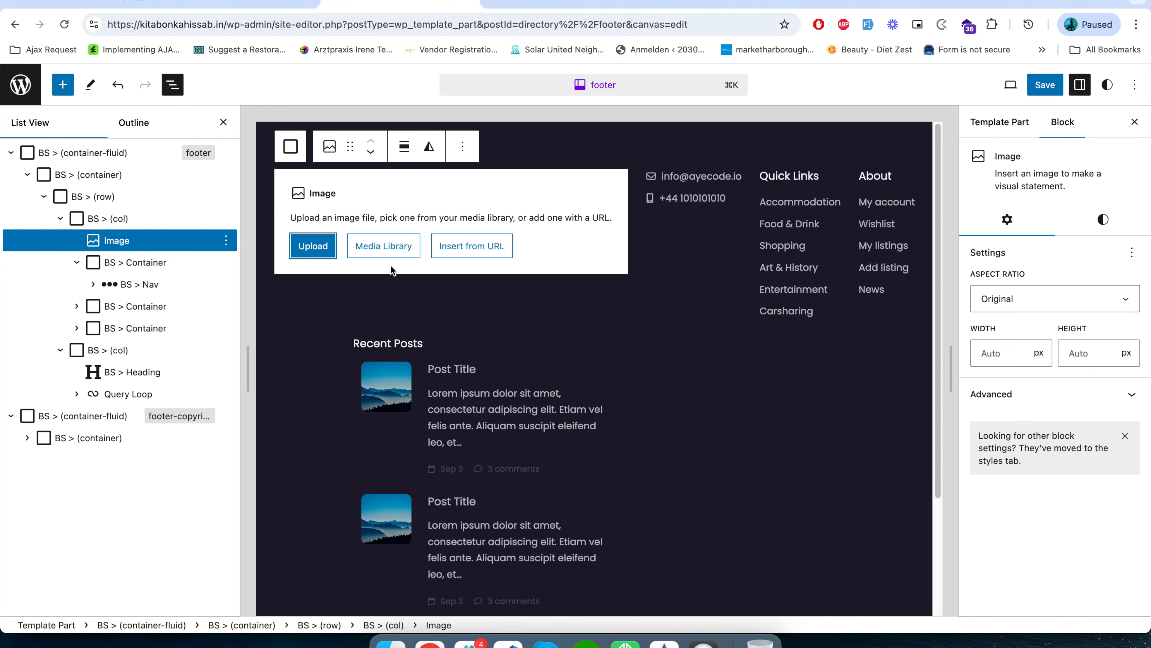
Fill the footer's Image block with the Buddy Directory logo from the media library.
click(320, 246)
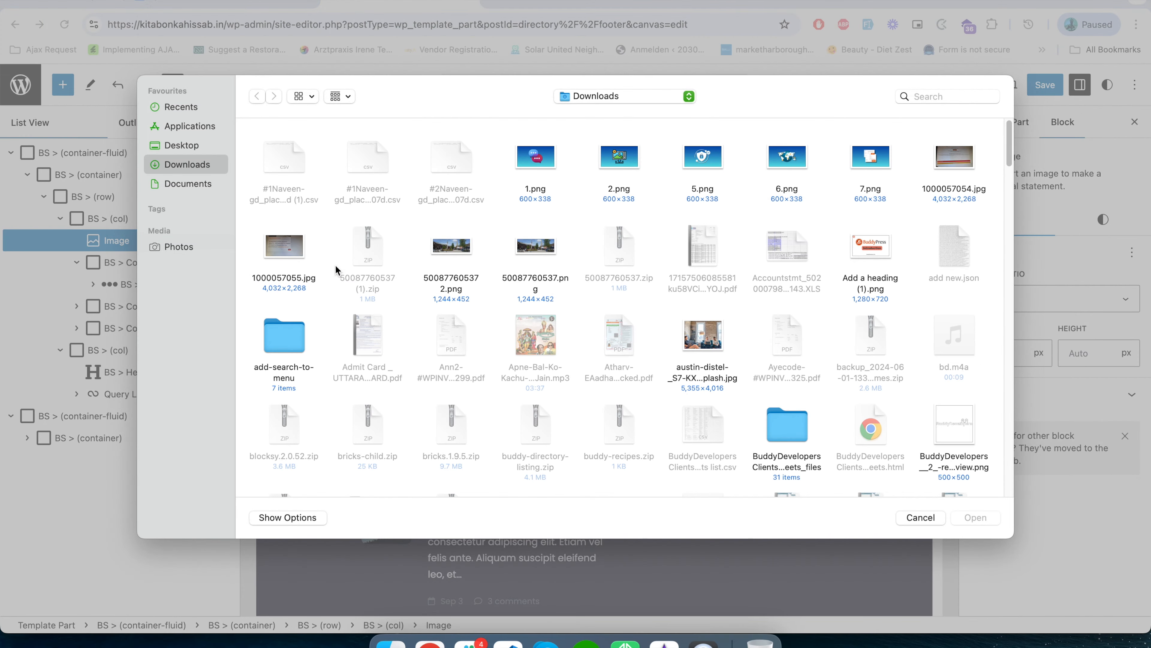
click(925, 520)
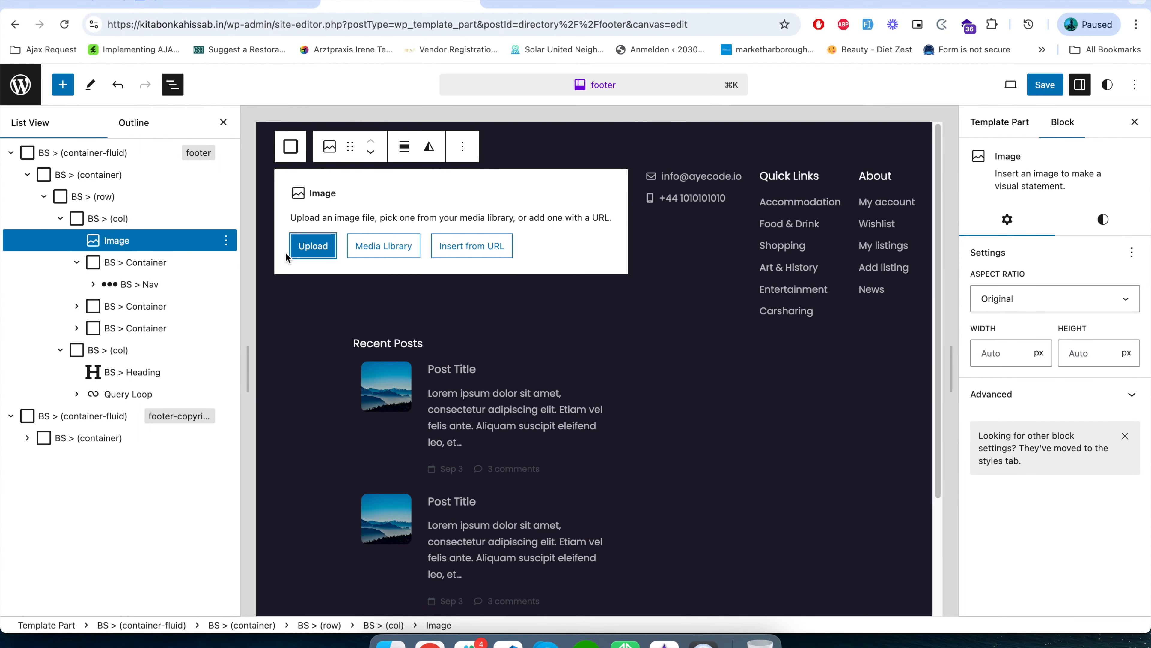
click(393, 252)
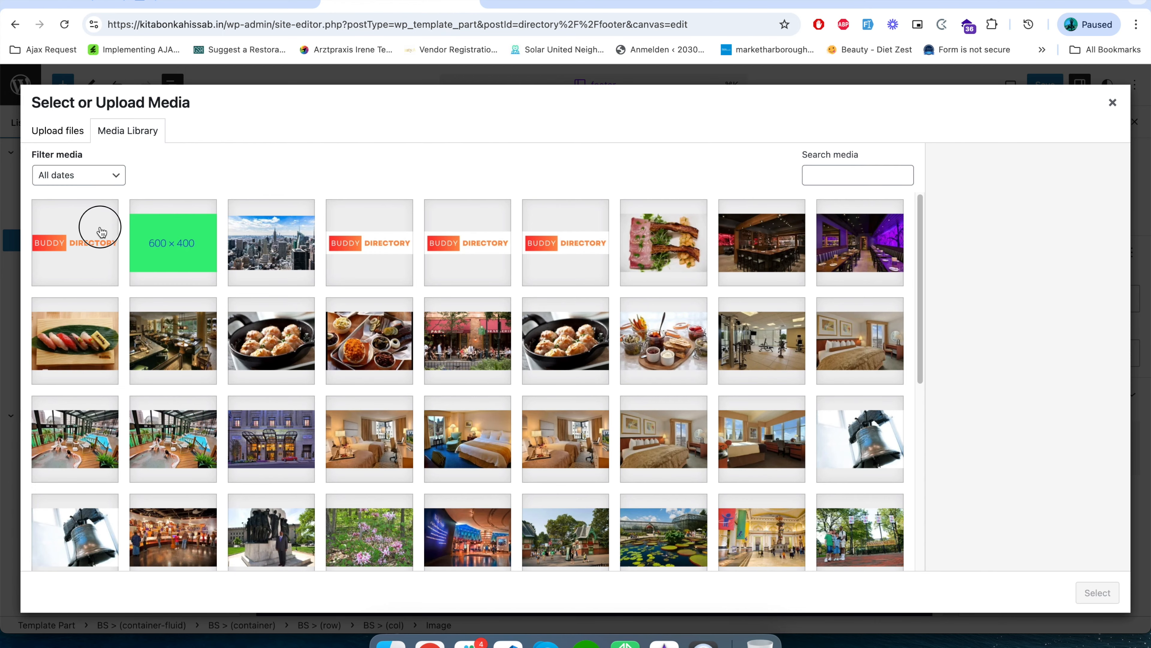
click(101, 232)
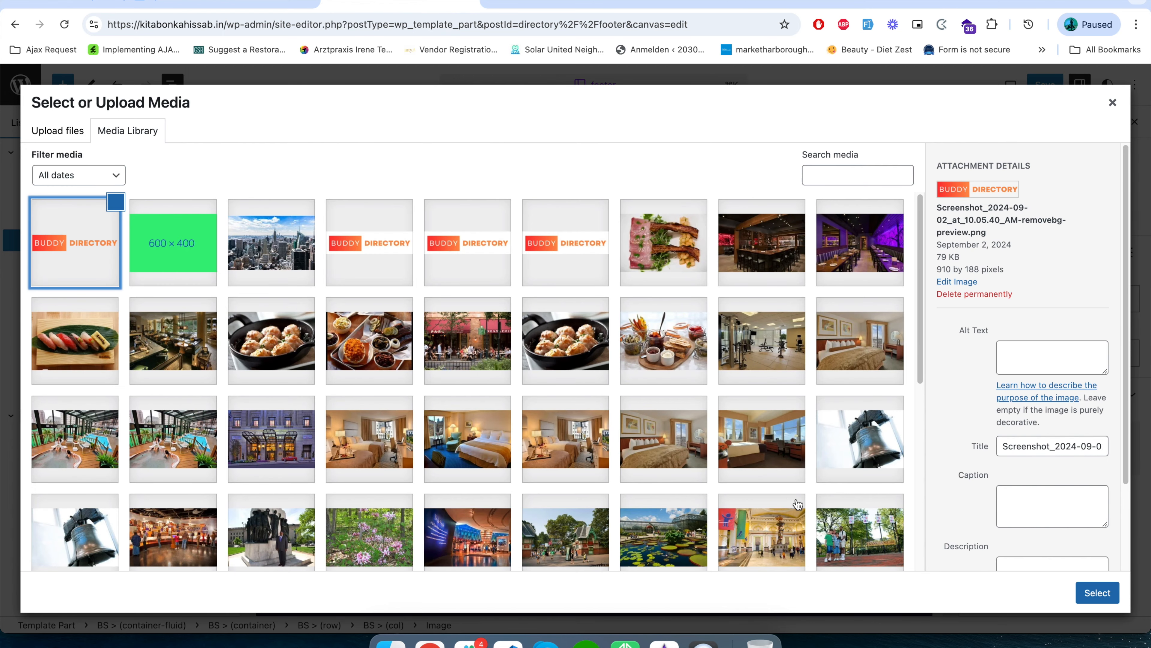
click(1098, 592)
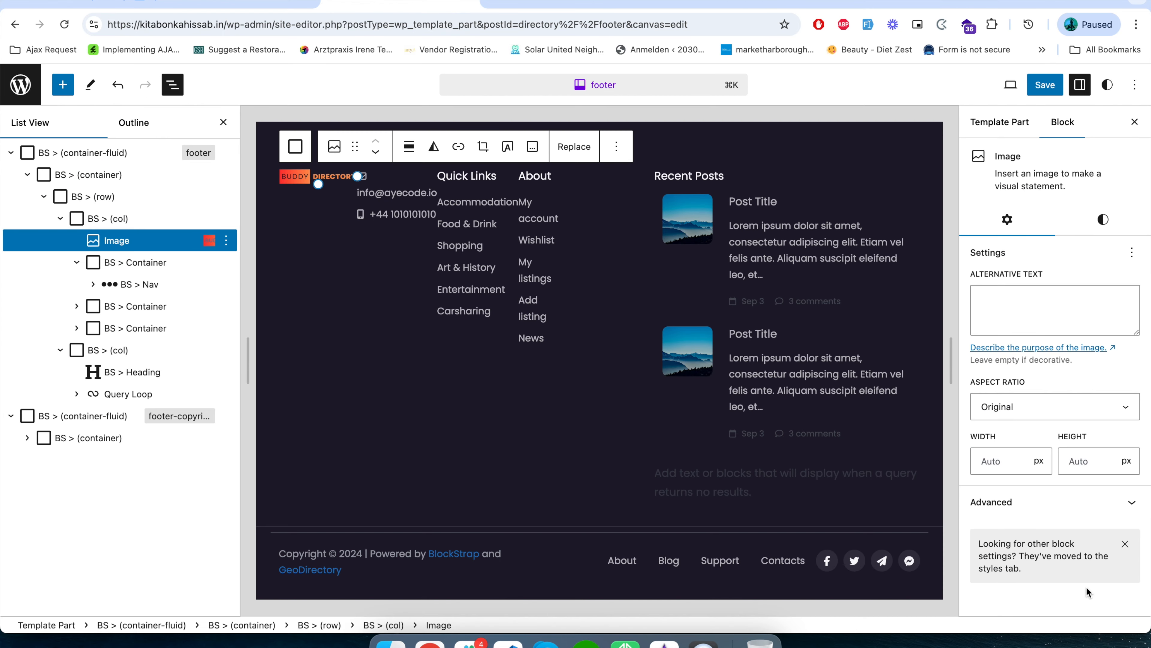
Move the logo Image block into the first column's first container, above the contact Nav.
click(77, 263)
click(76, 263)
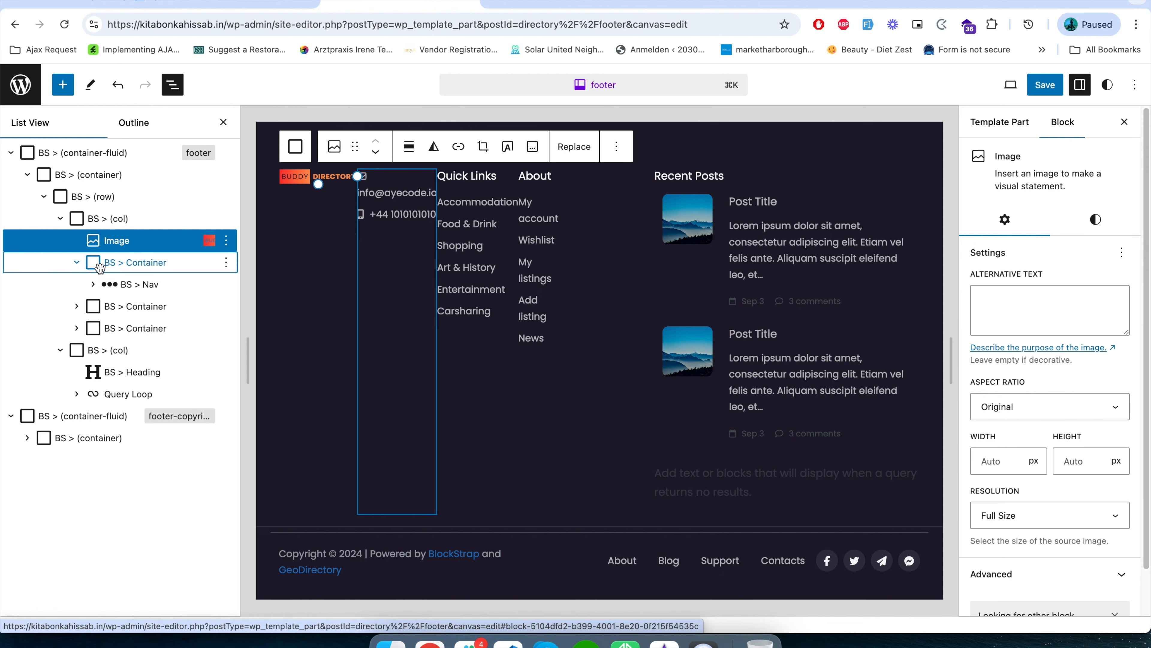
drag(105, 241, 135, 261)
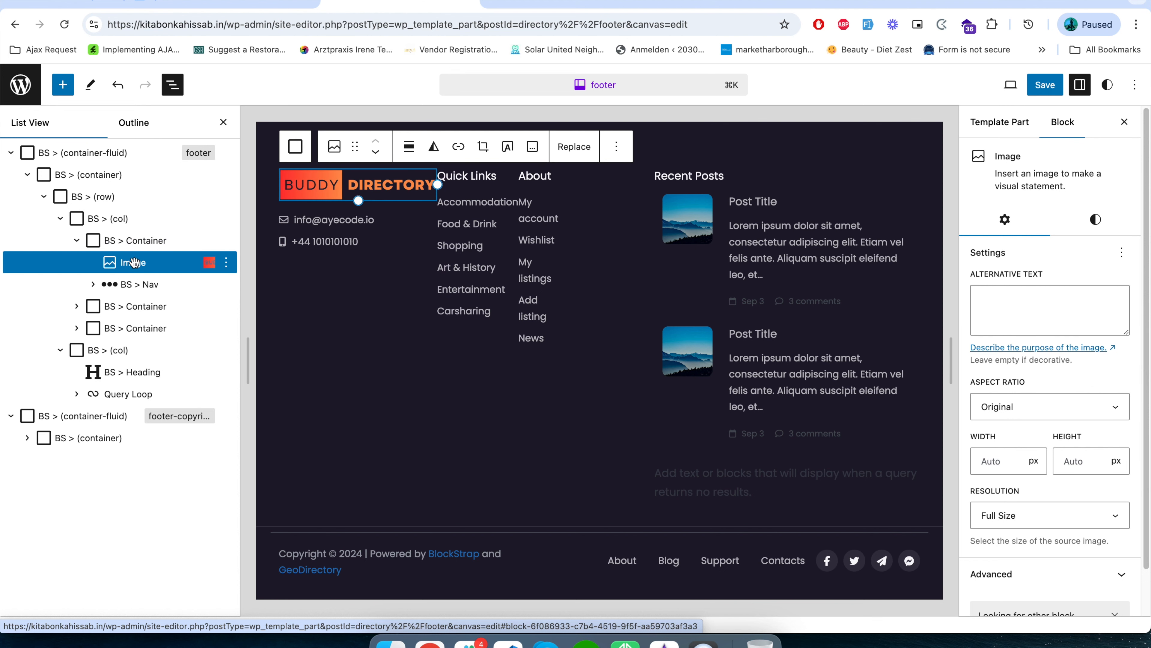
click(122, 283)
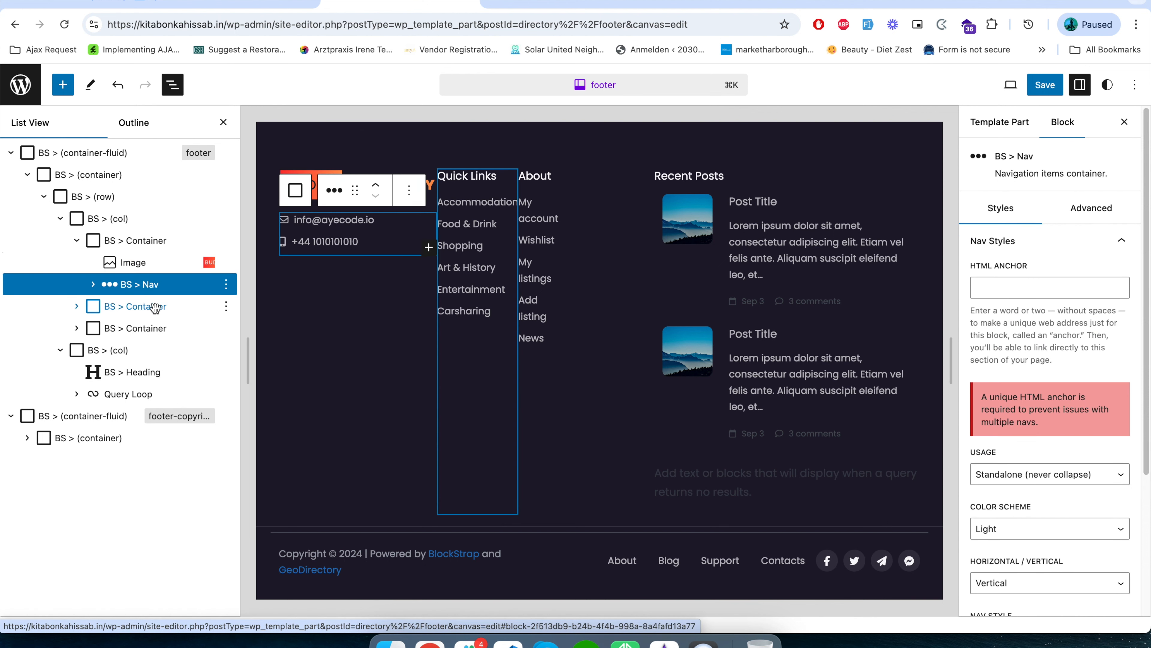
Try the Medium and Thumbnail resolutions on the footer logo image and return it to Full Size.
click(149, 262)
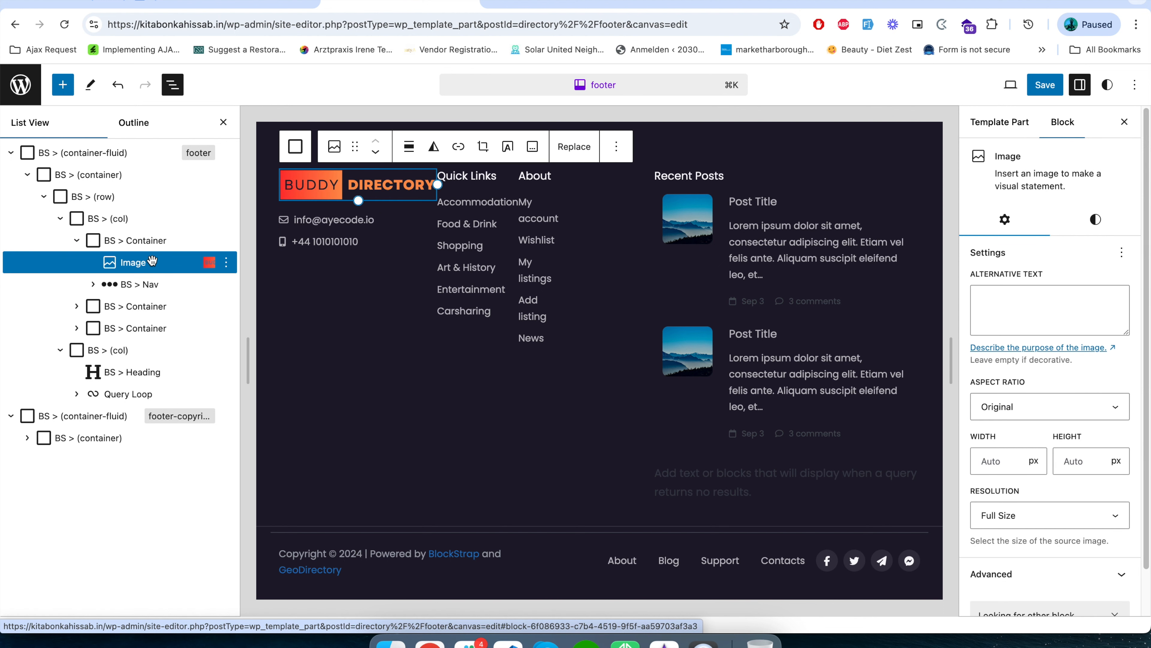
scroll(1070, 540, down, 2)
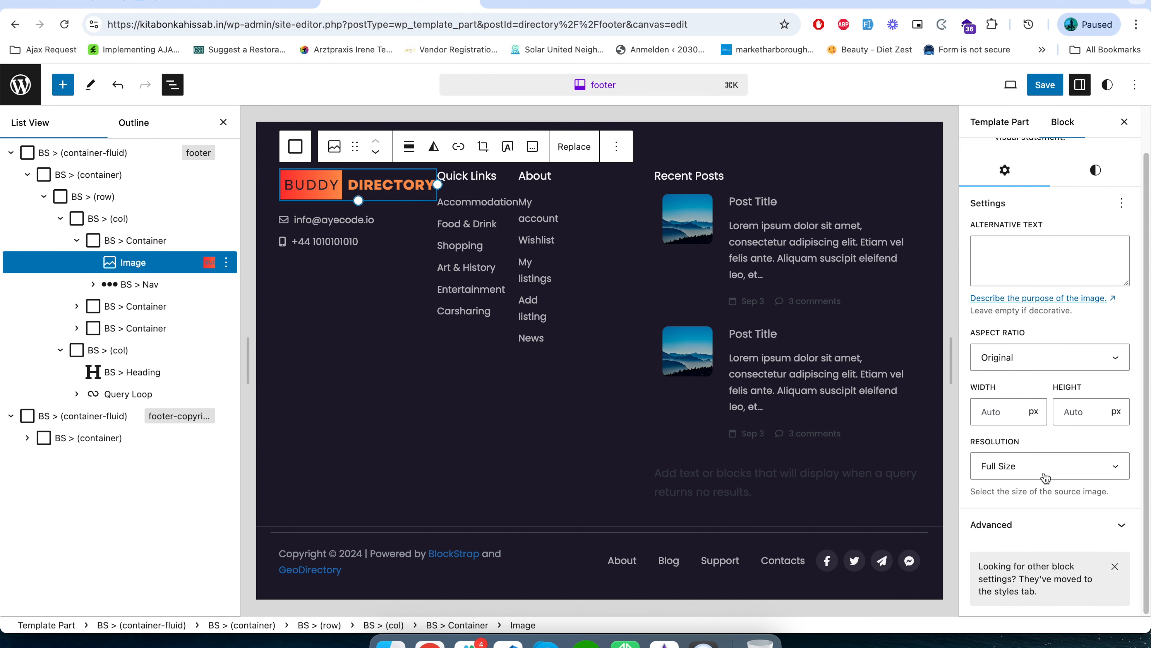
click(1044, 474)
click(1048, 452)
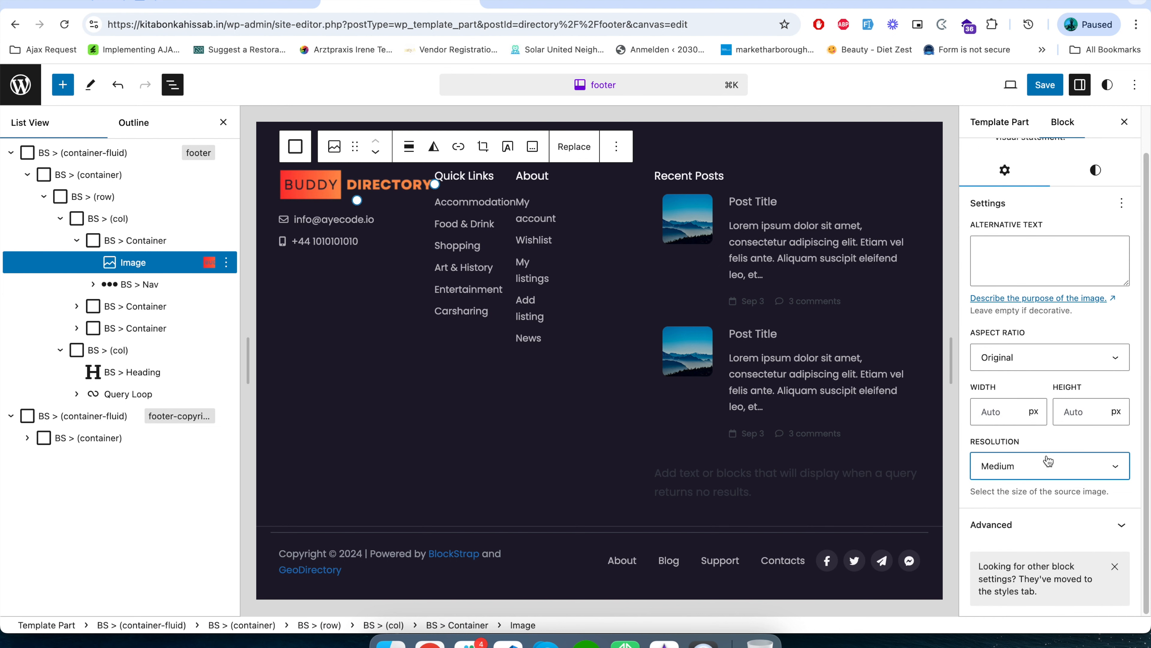
click(1050, 469)
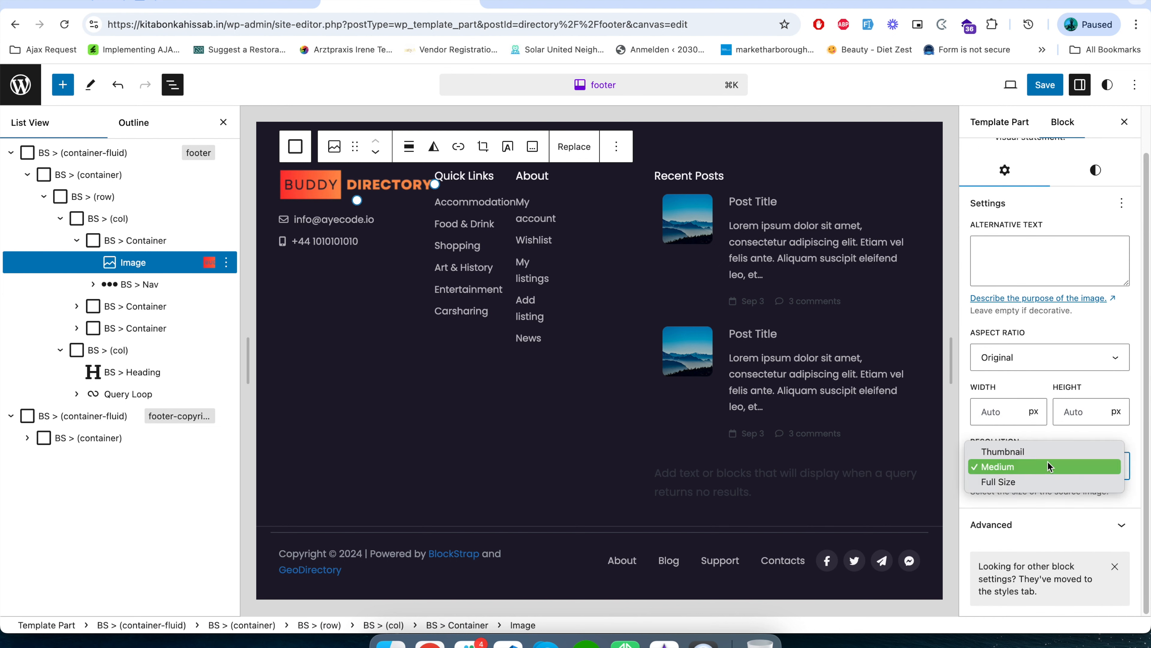
click(1048, 450)
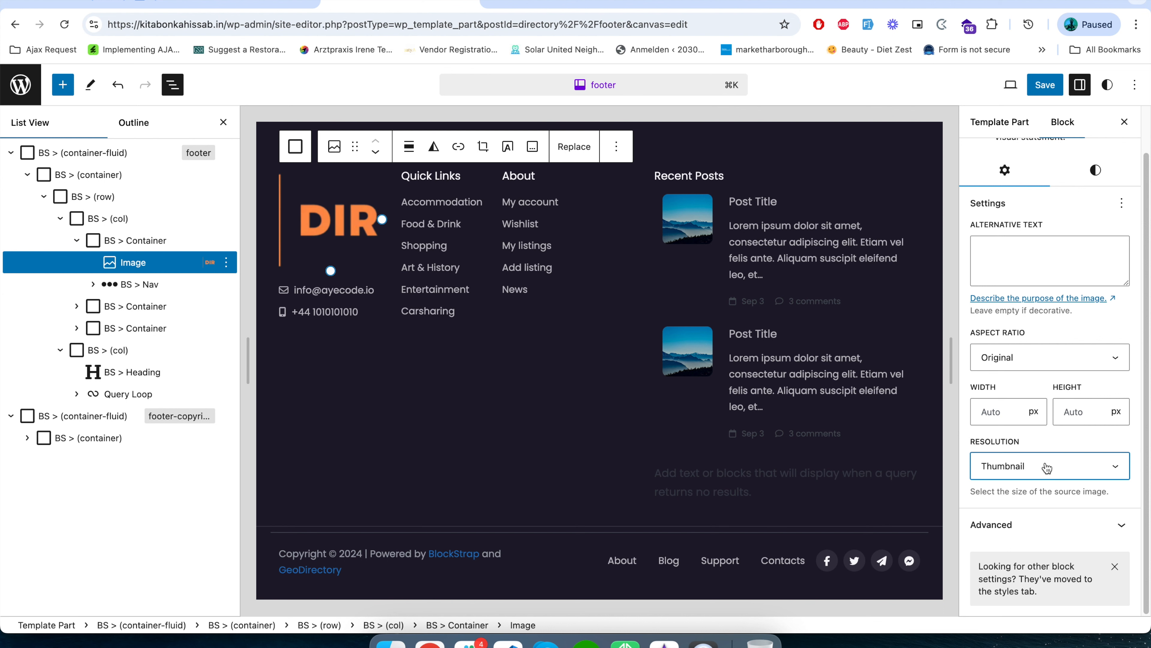
click(1046, 468)
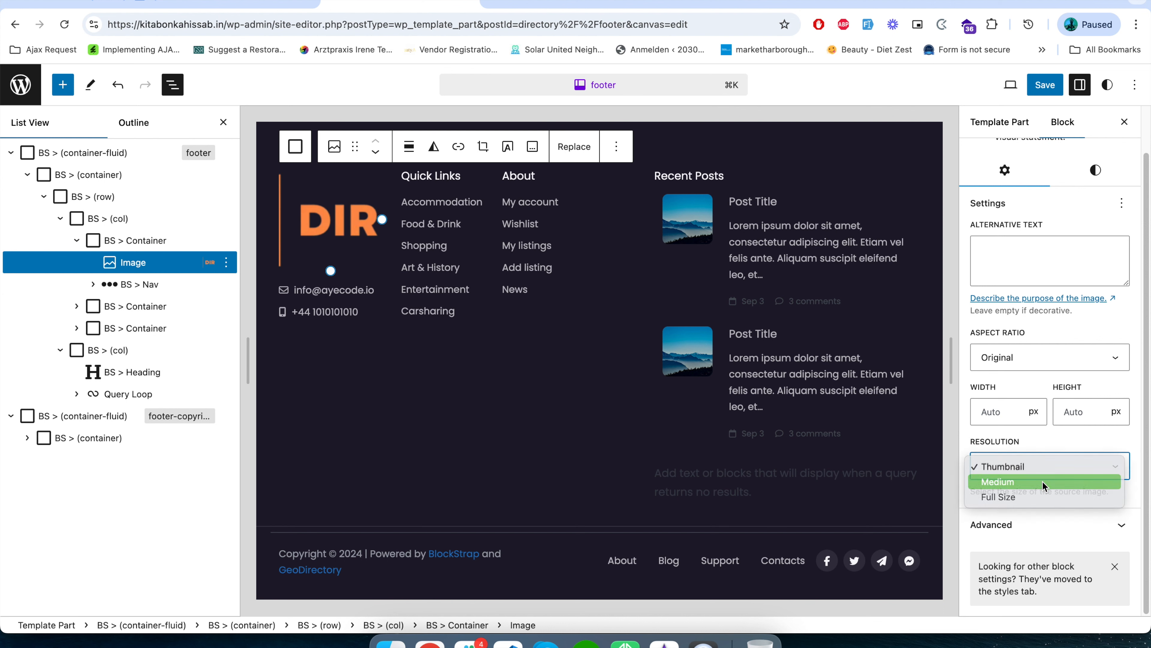
click(1045, 477)
click(1044, 477)
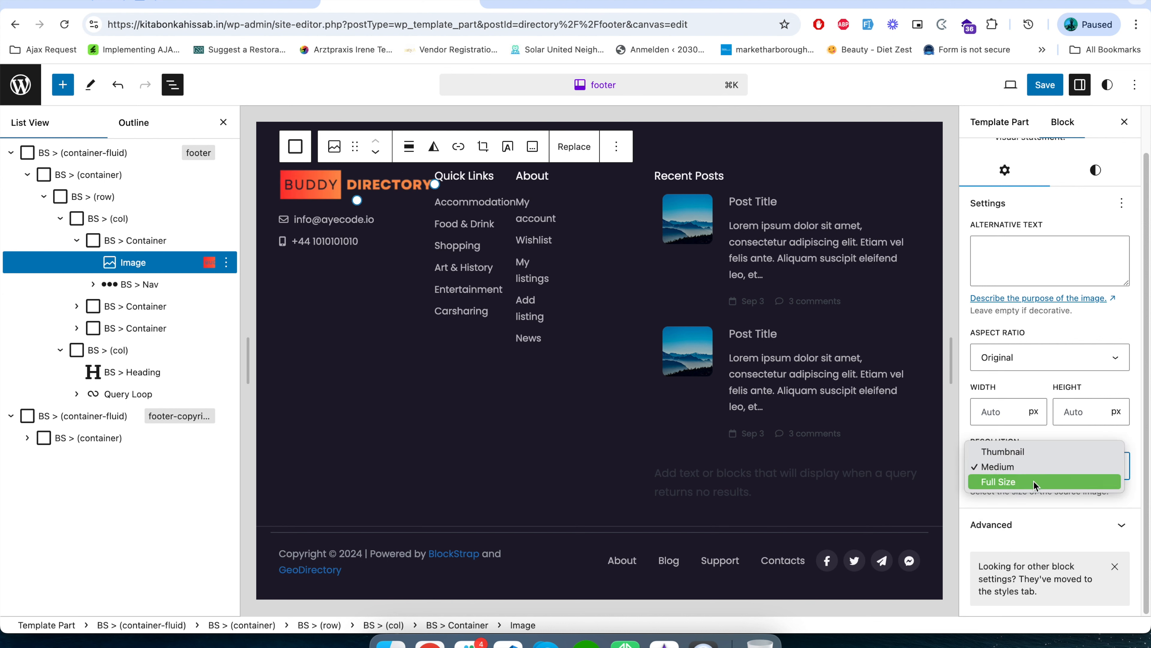
click(1035, 466)
click(1034, 475)
click(1032, 481)
click(1039, 490)
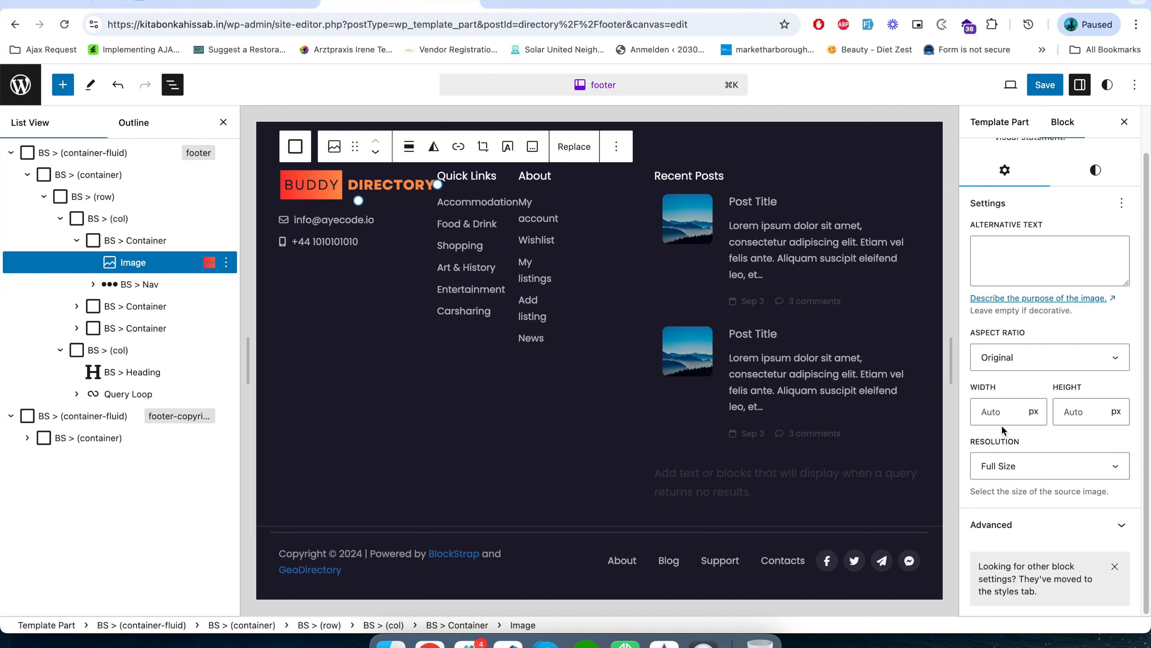
Try the Classic - 3:2 aspect ratio on the footer logo image and restore Original.
click(1037, 367)
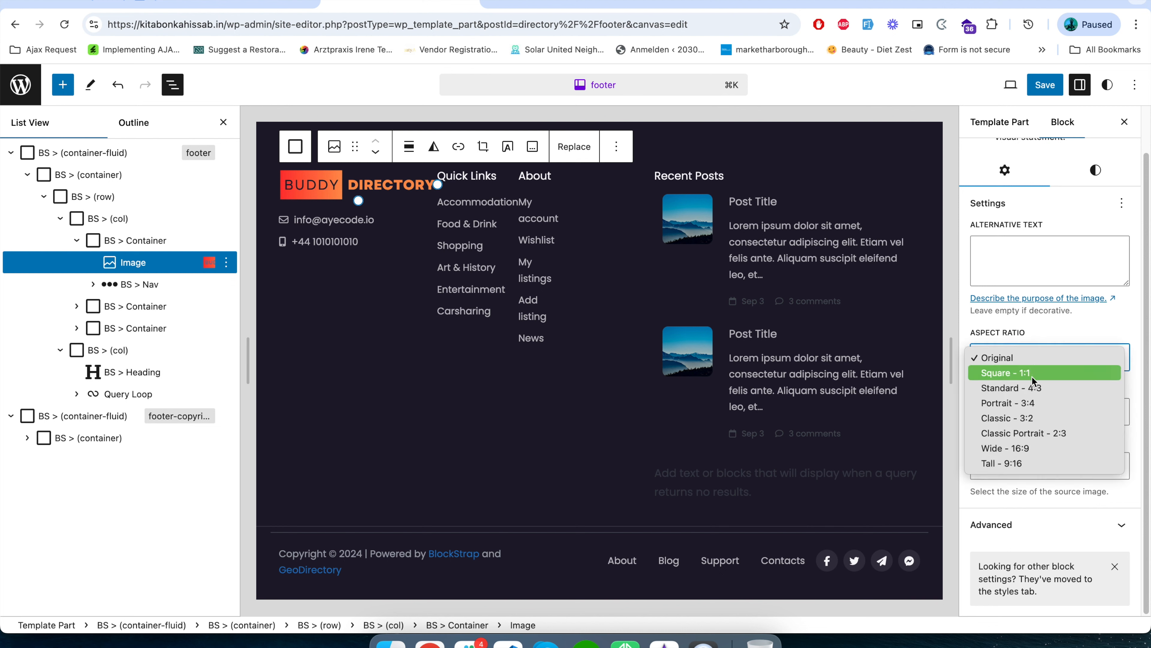
click(1033, 418)
click(1031, 370)
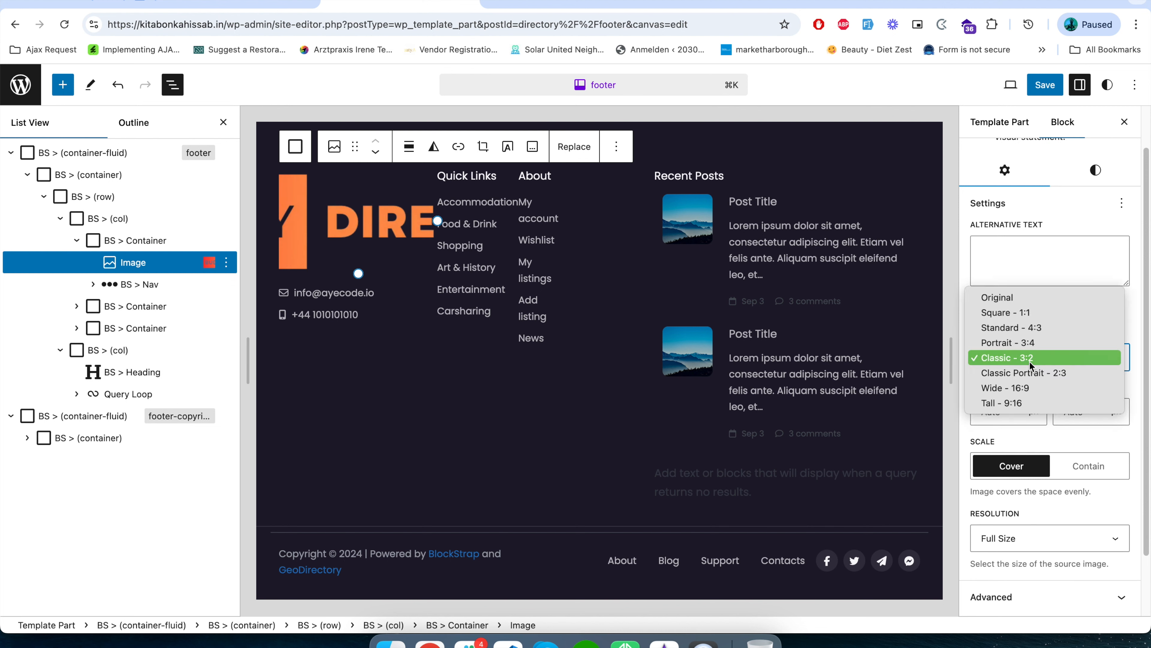
click(1028, 305)
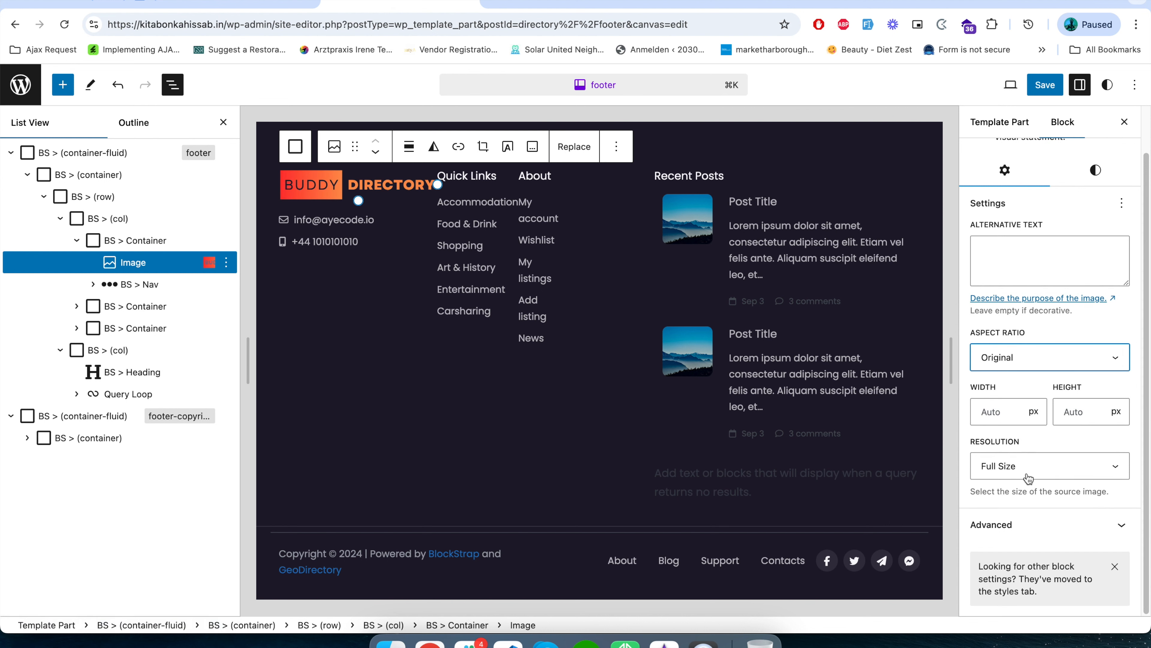
Save the footer template part.
scroll(1020, 362, up, 2)
click(1043, 93)
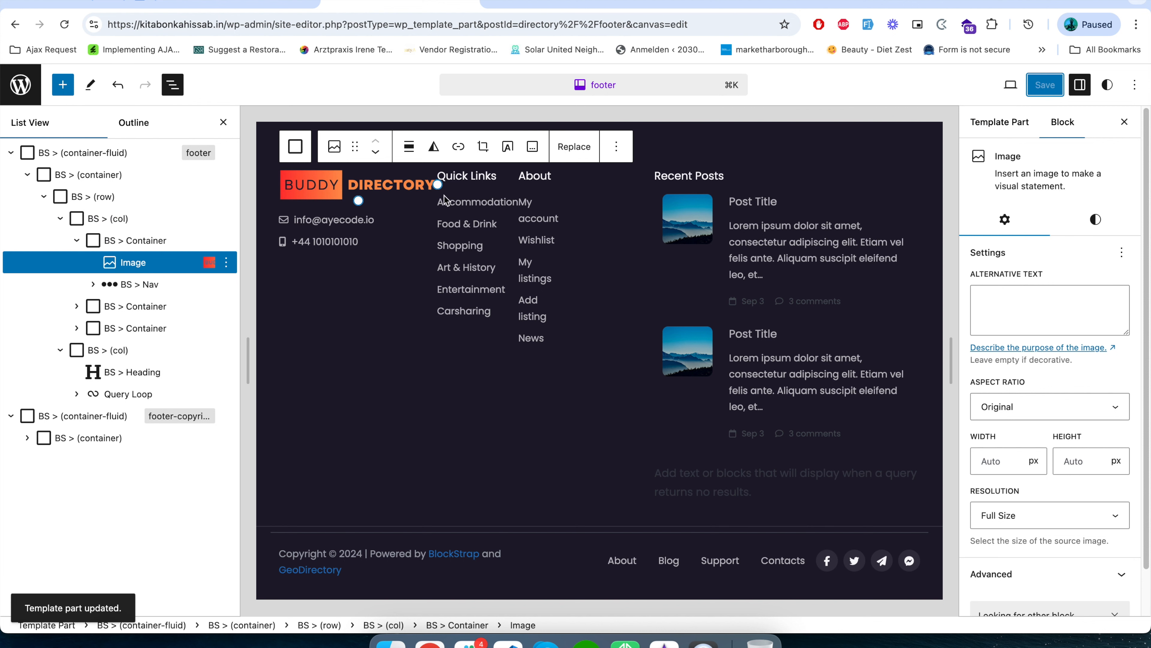
Examine the block structure of the footer's two columns, the Quick Links Nav and the copyright row.
click(77, 245)
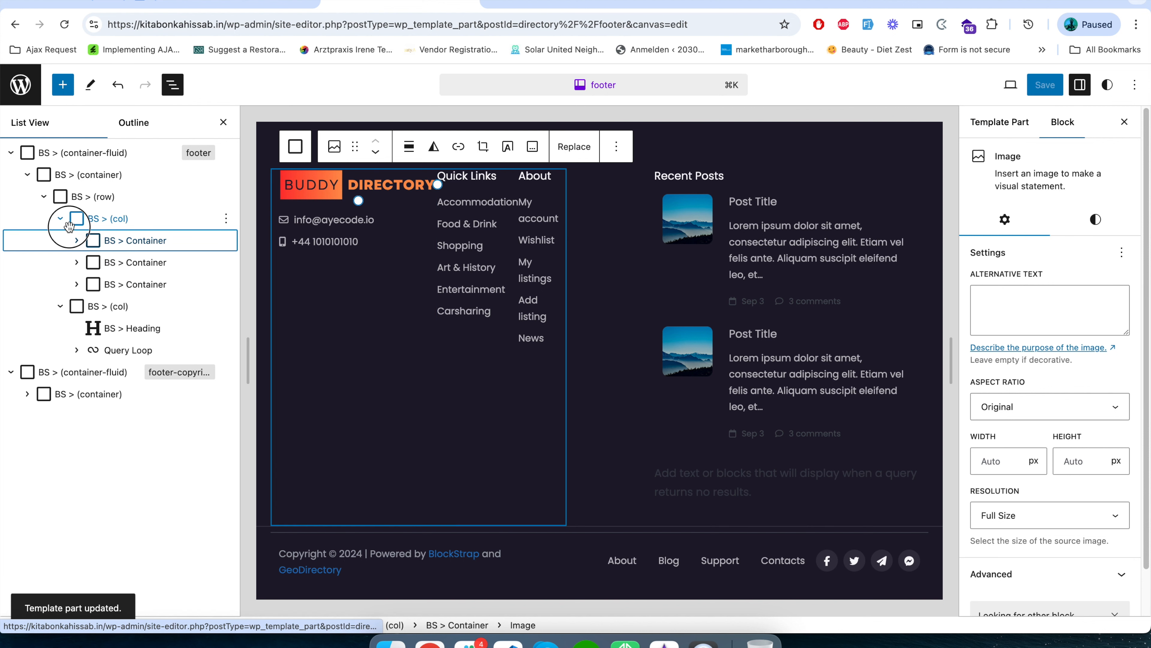
click(66, 221)
click(60, 219)
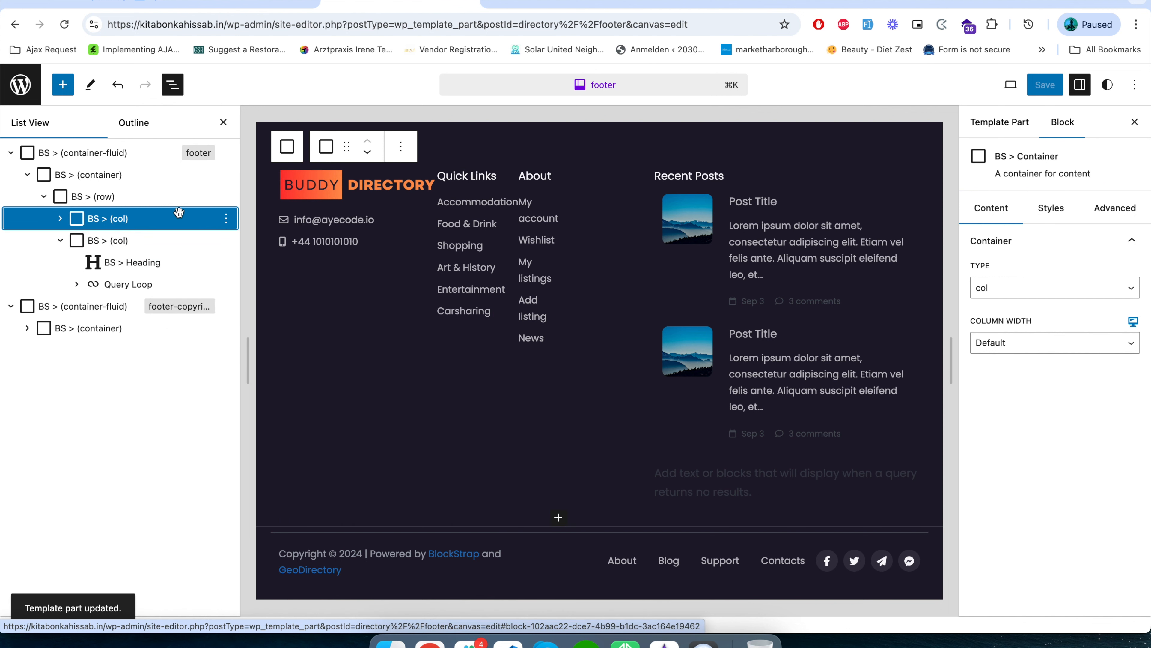
click(101, 241)
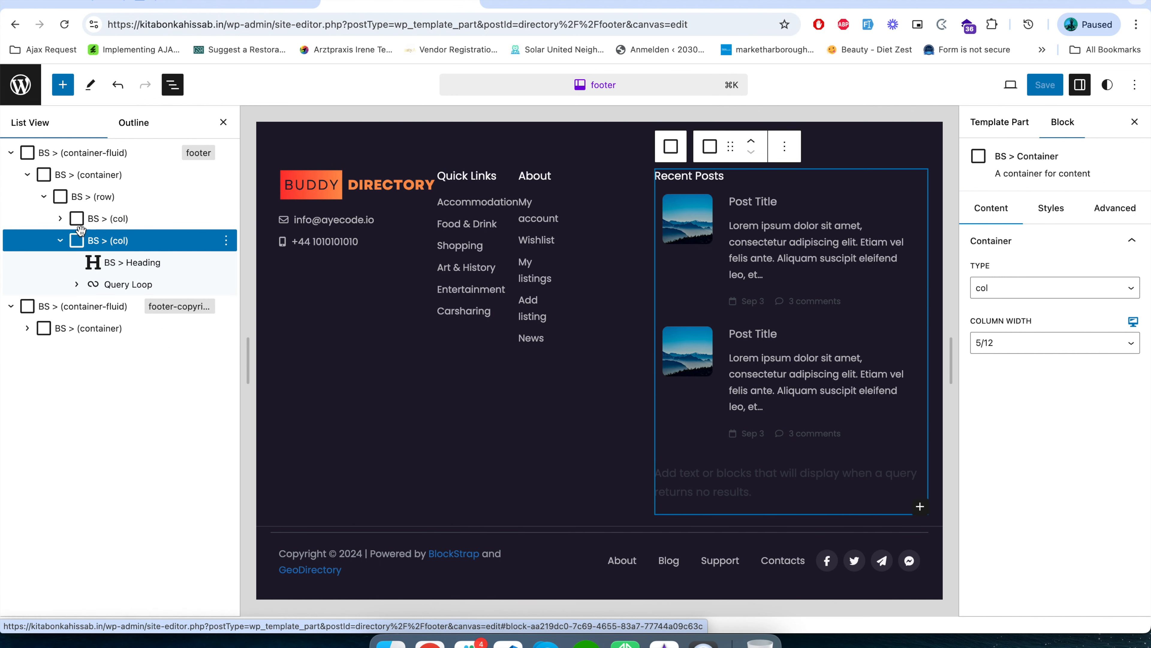
click(63, 223)
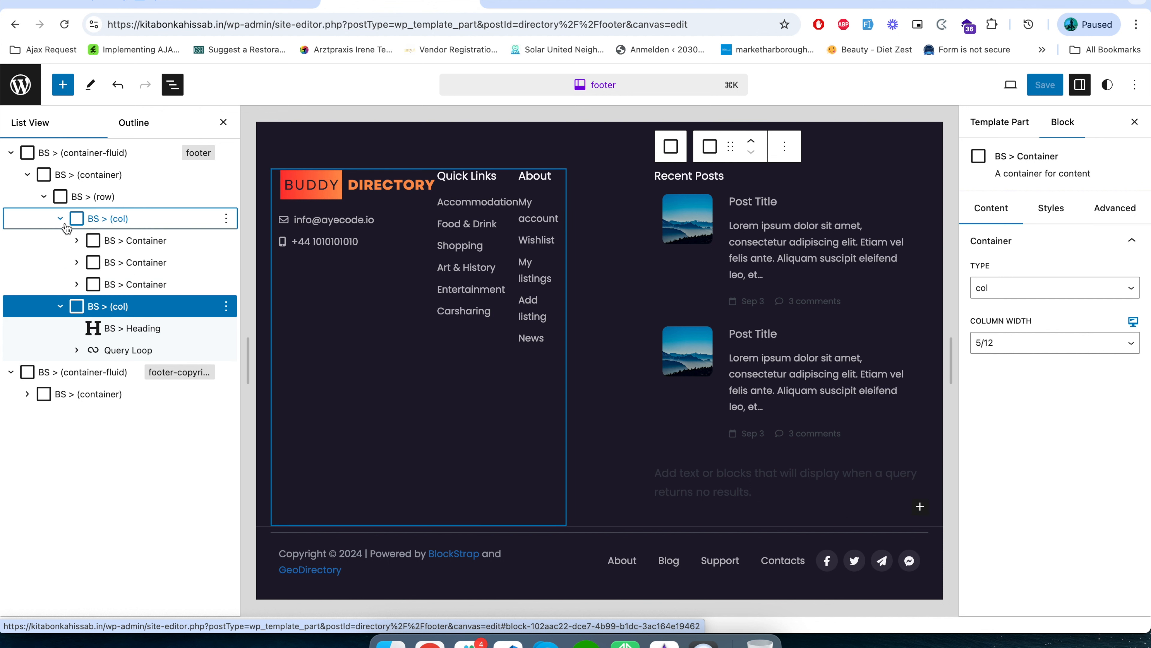
click(89, 266)
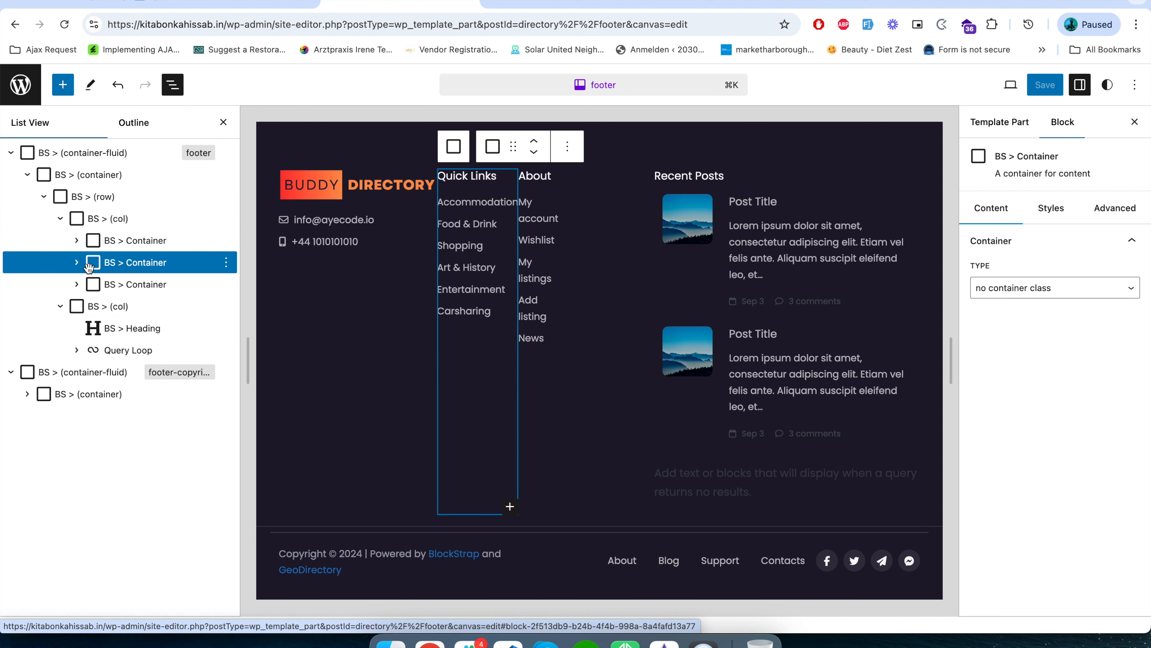
click(76, 262)
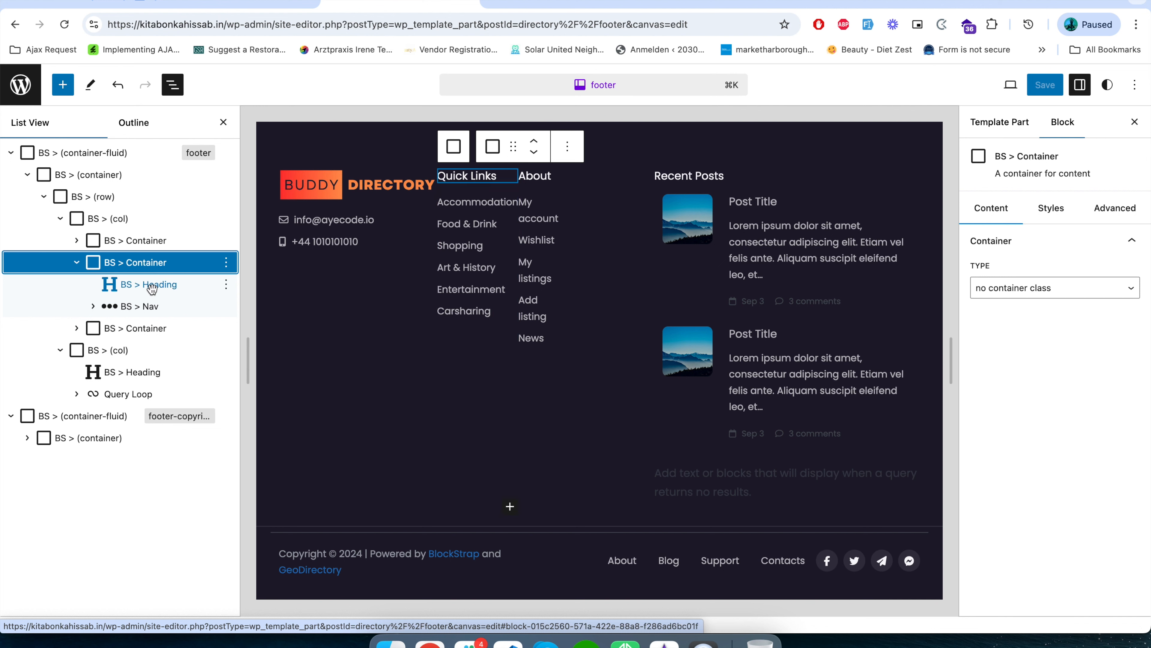
click(93, 306)
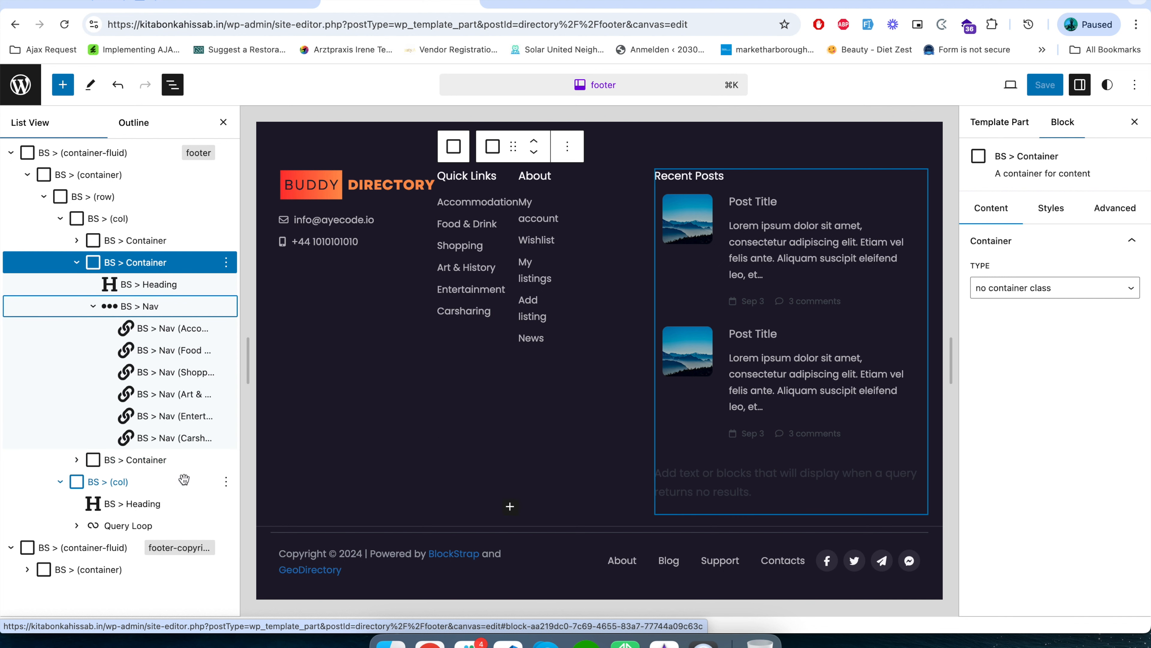
click(66, 553)
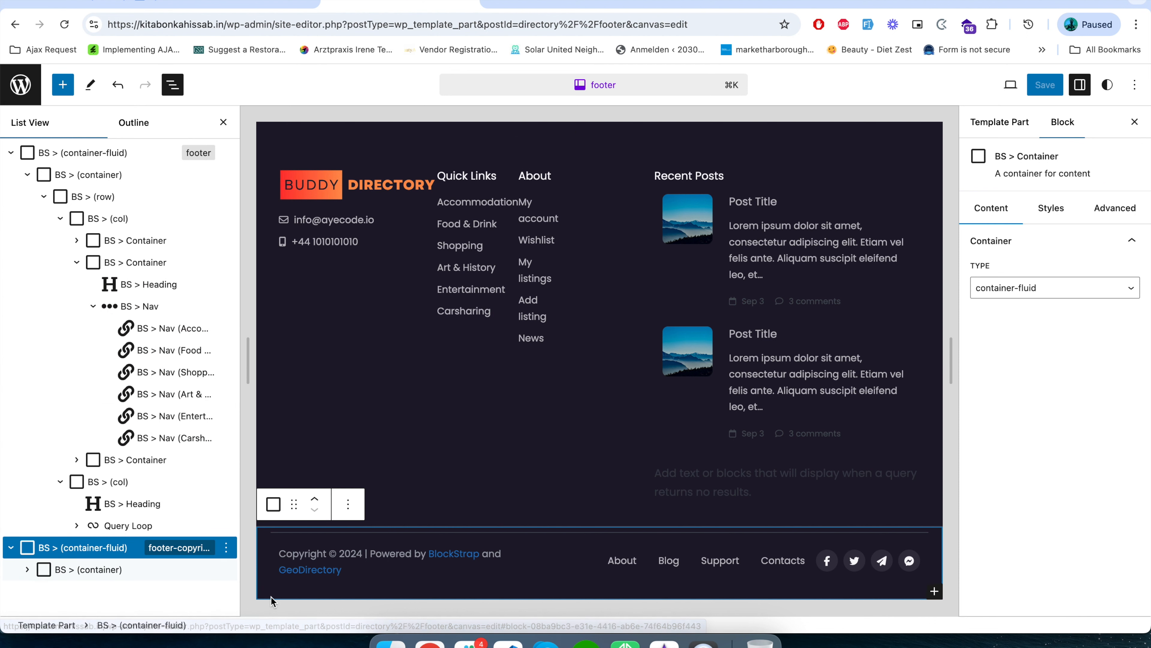
click(28, 570)
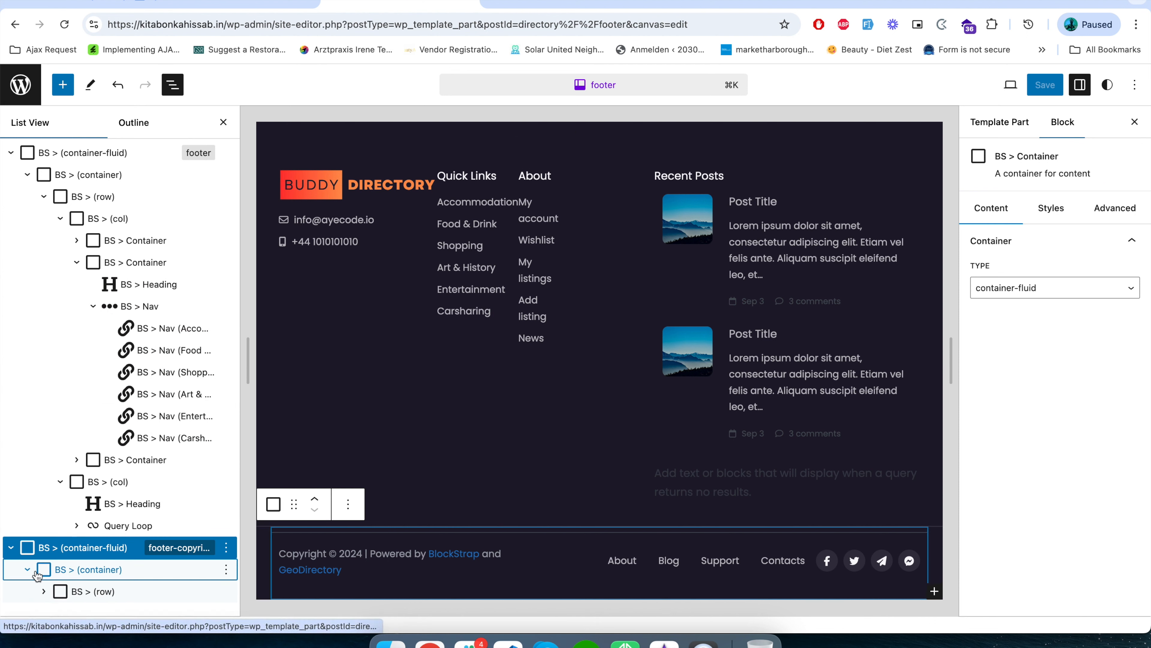
click(44, 592)
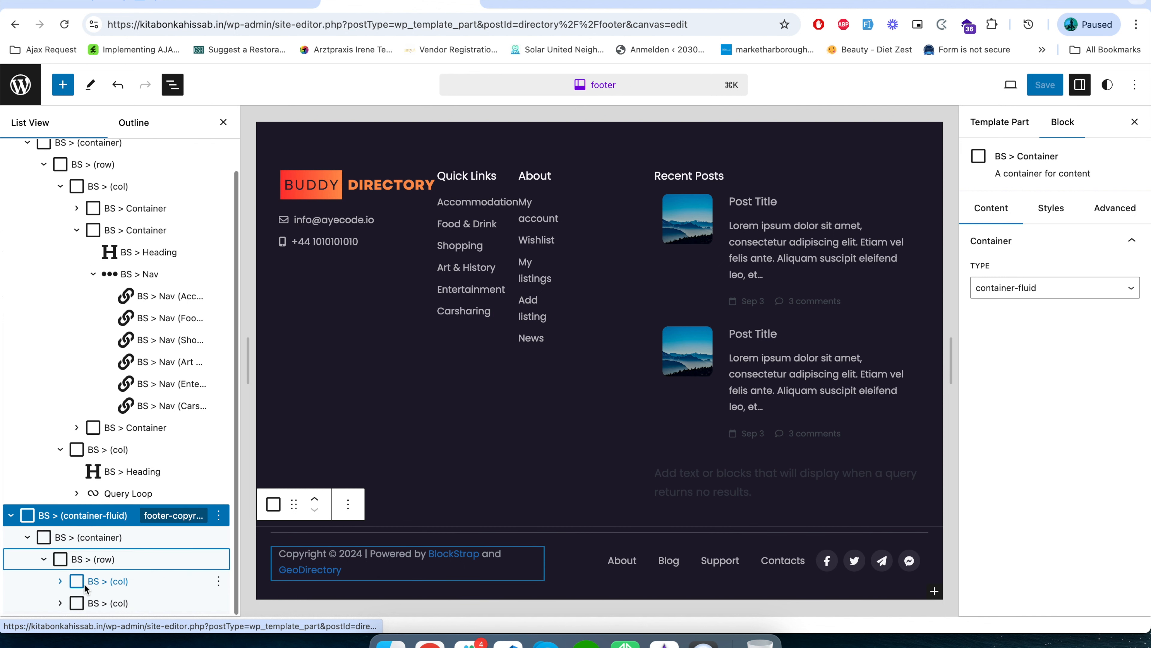
scroll(98, 521, up, 1)
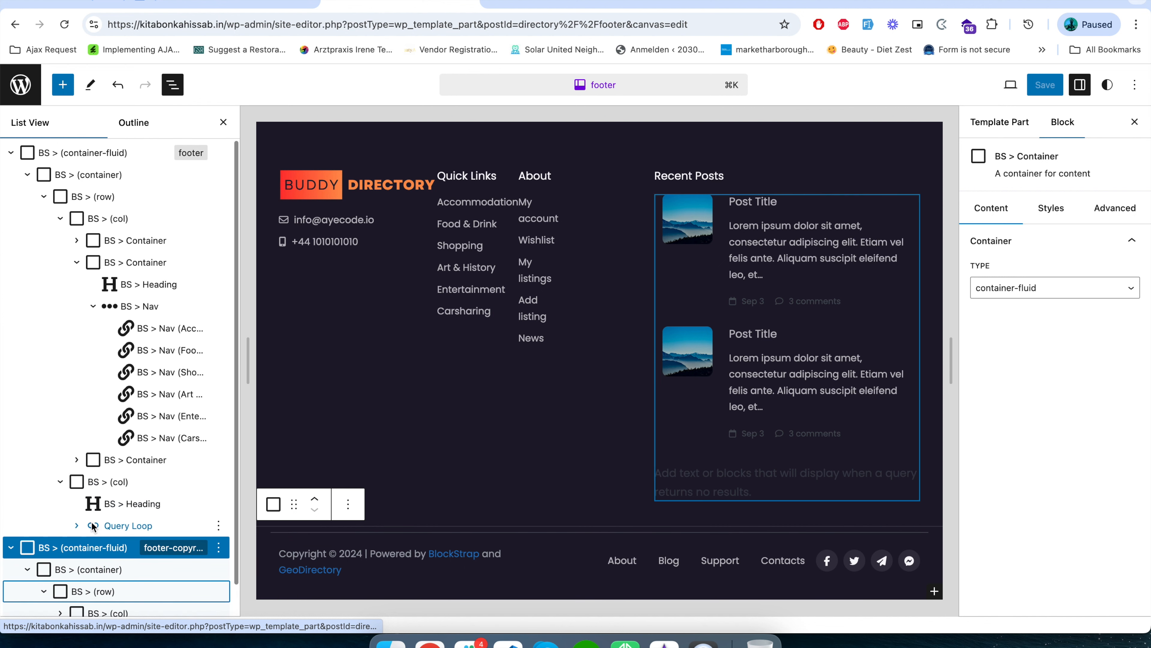
Reload the site's front page to check the logo in the footer, and return to the footer editor.
click(235, 3)
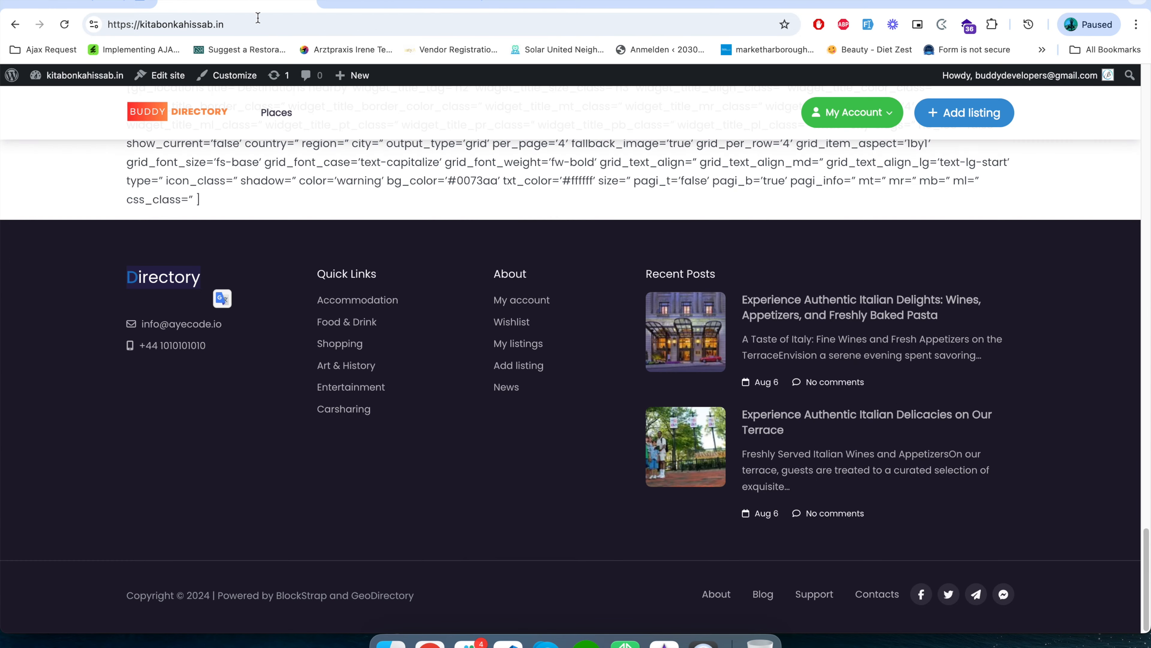
click(65, 25)
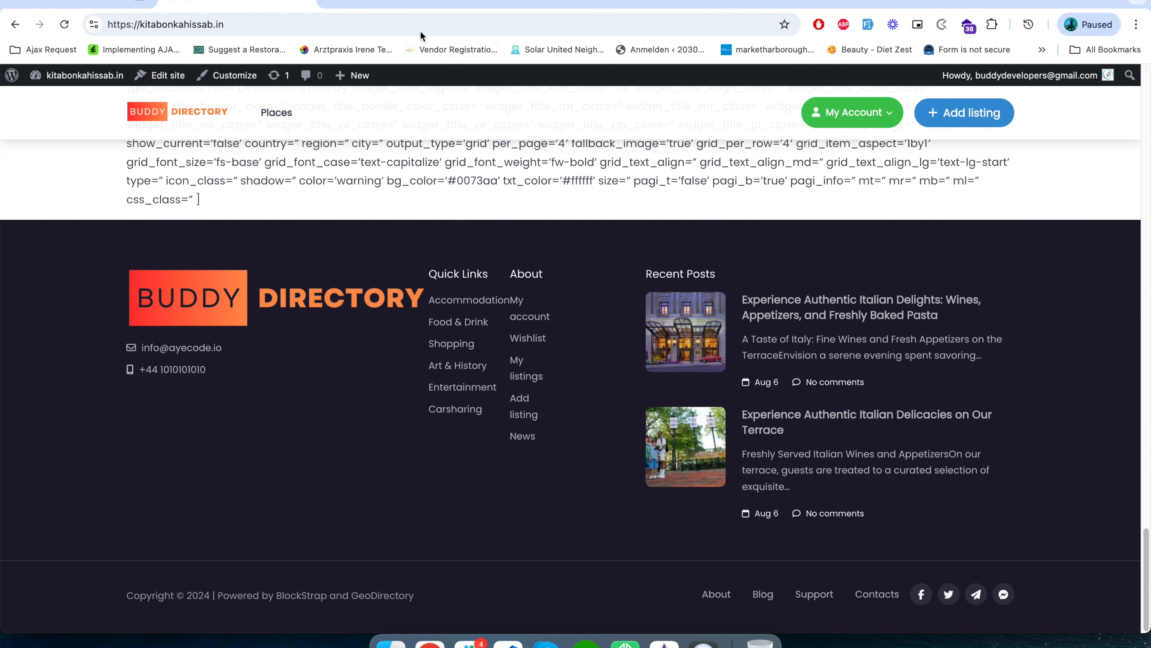
click(398, 6)
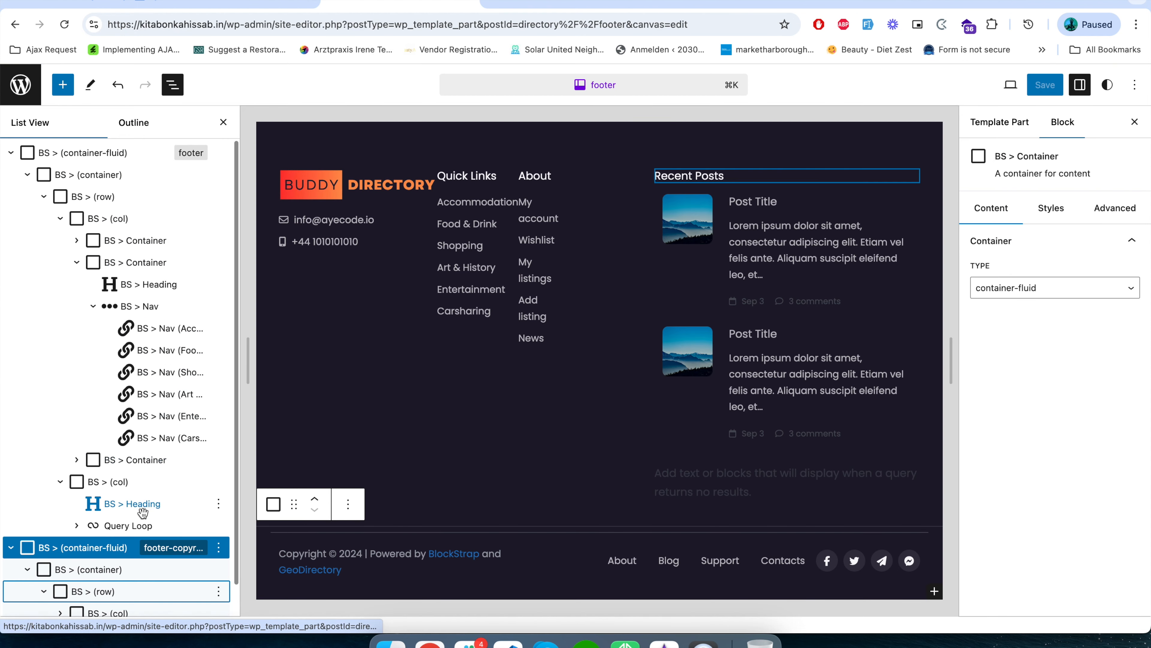
scroll(136, 521, down, 1)
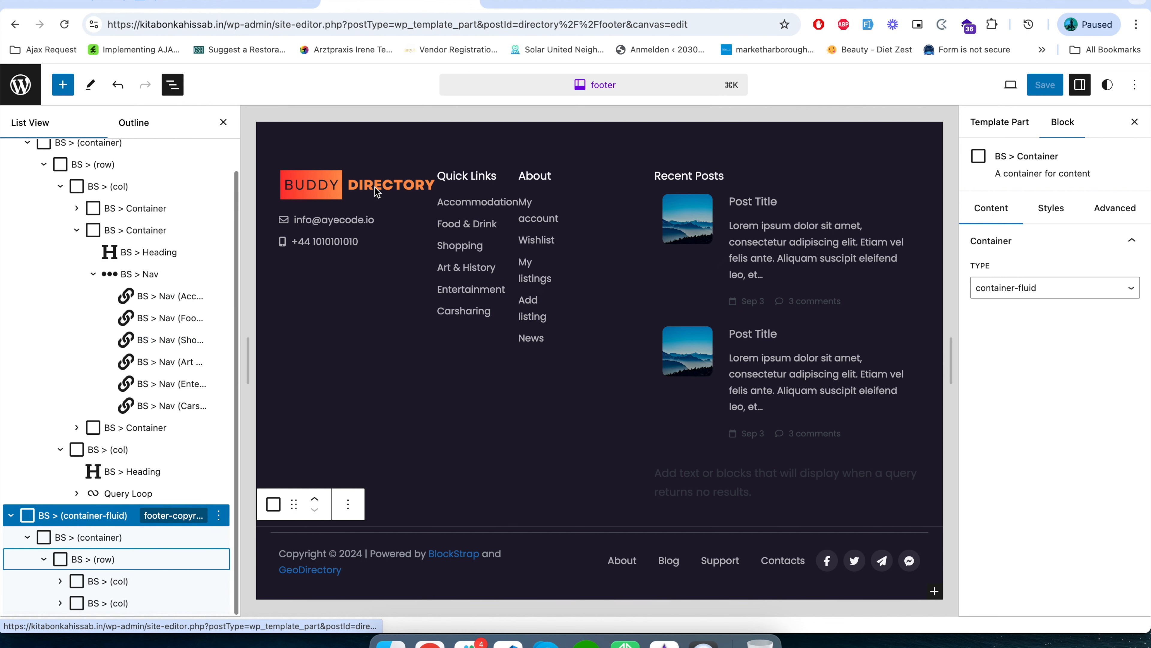
Shrink the Buddy Directory logo in the footer's first column to a width of 141 px and save the footer.
click(366, 227)
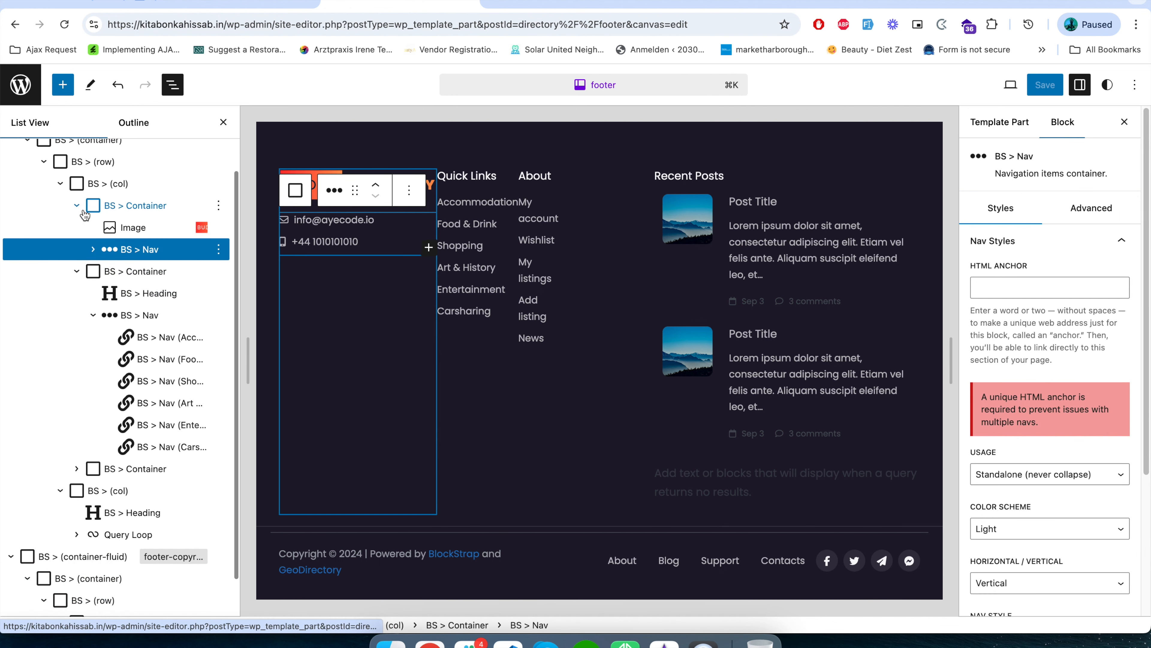
click(115, 229)
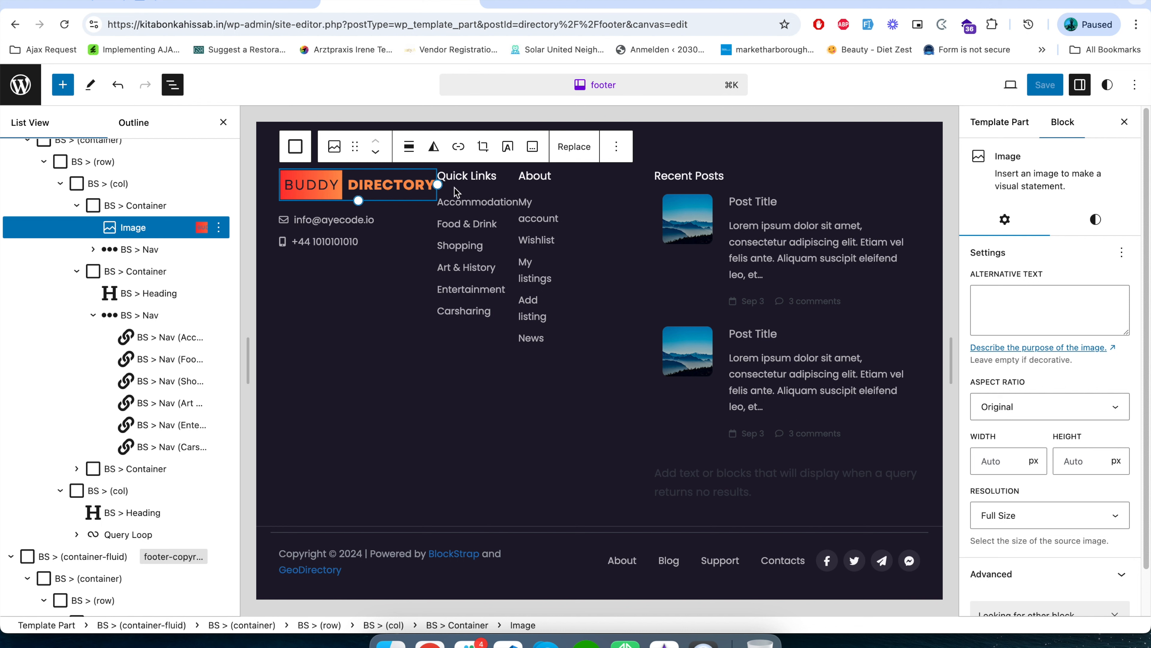
drag(436, 183, 374, 182)
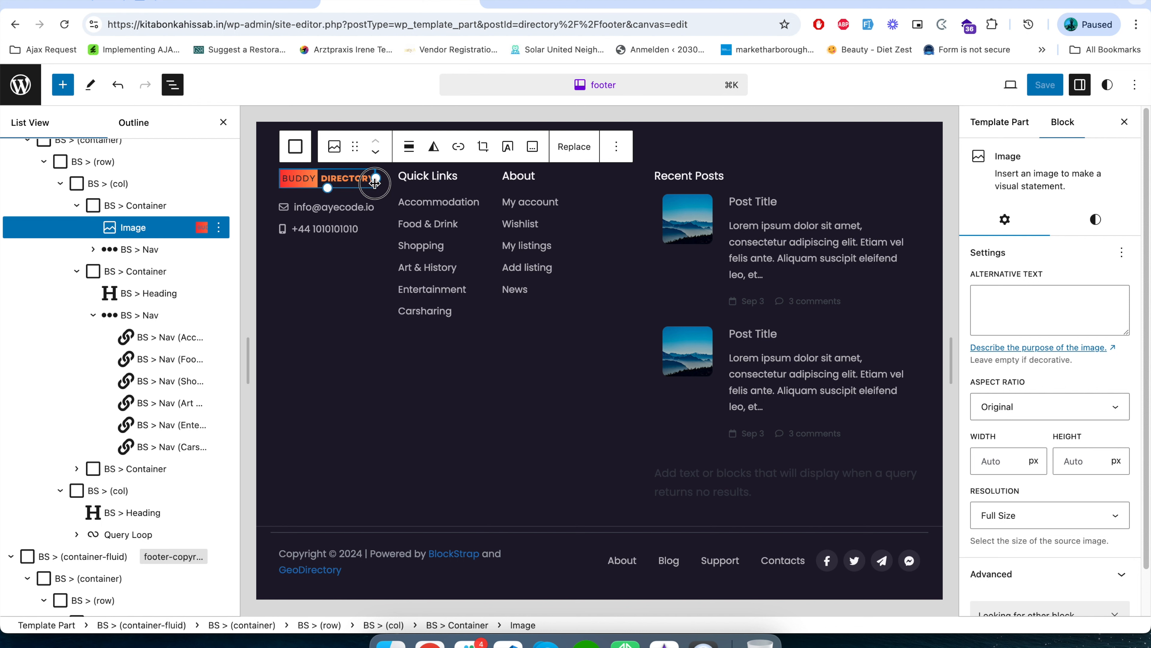
click(1040, 87)
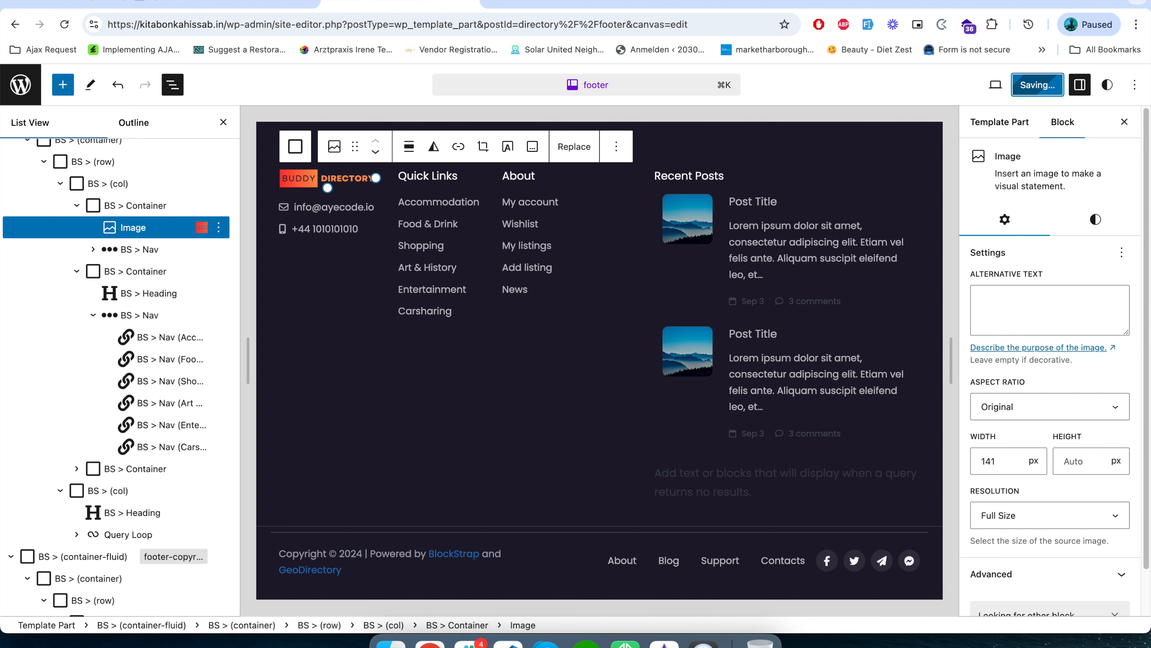
Reload the site's front page and check the resized logo and column layout in the footer.
click(190, 5)
click(65, 24)
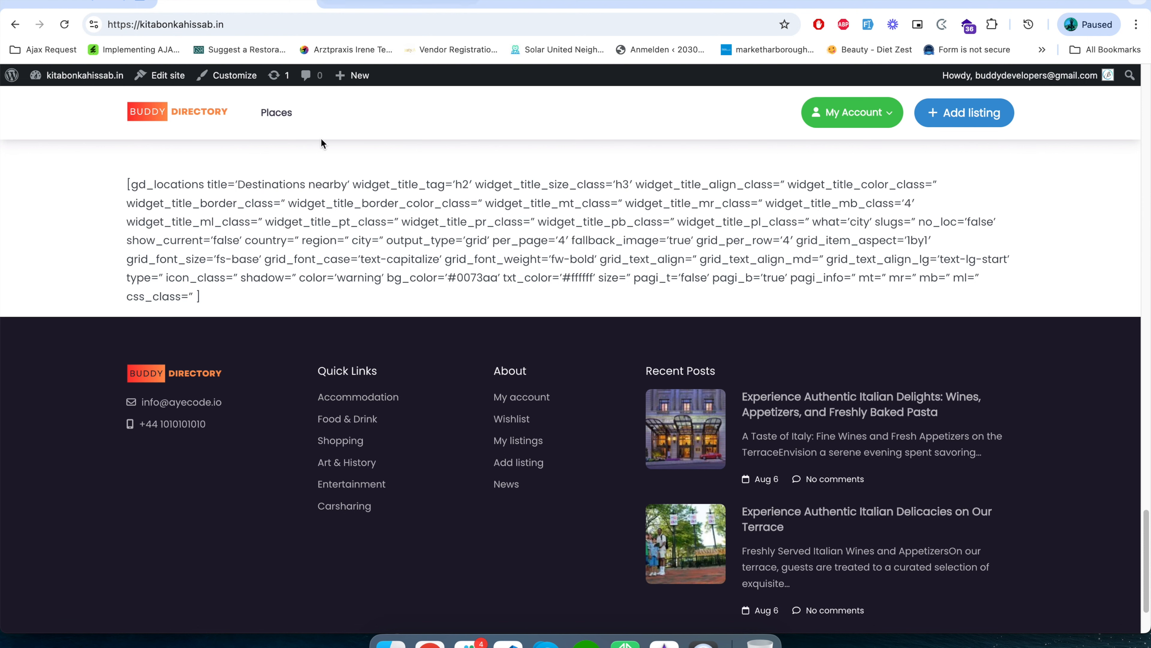
scroll(252, 528, down, 2)
scroll(252, 533, up, 10)
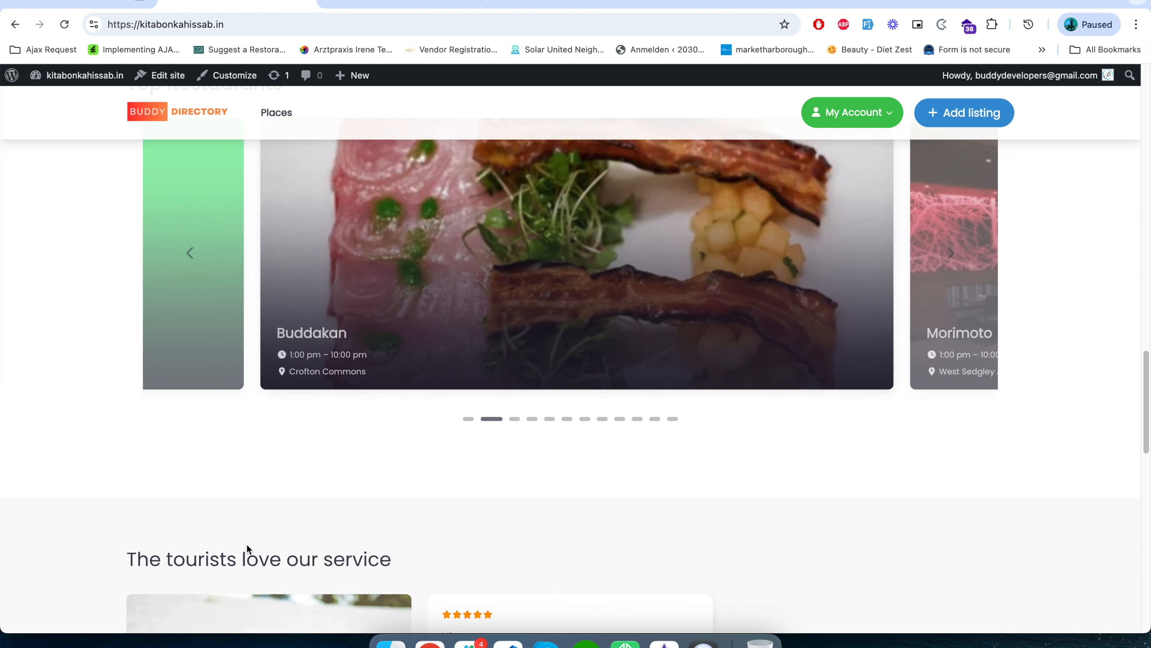
scroll(247, 544, down, 8)
scroll(249, 549, down, 5)
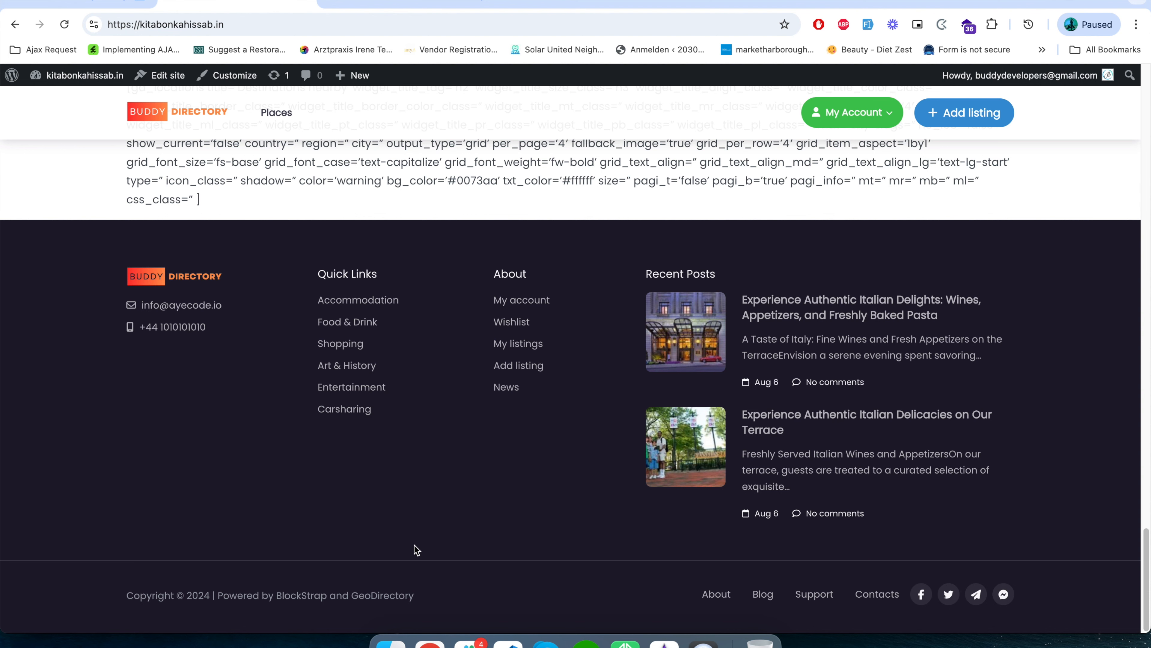
scroll(423, 596, up, 15)
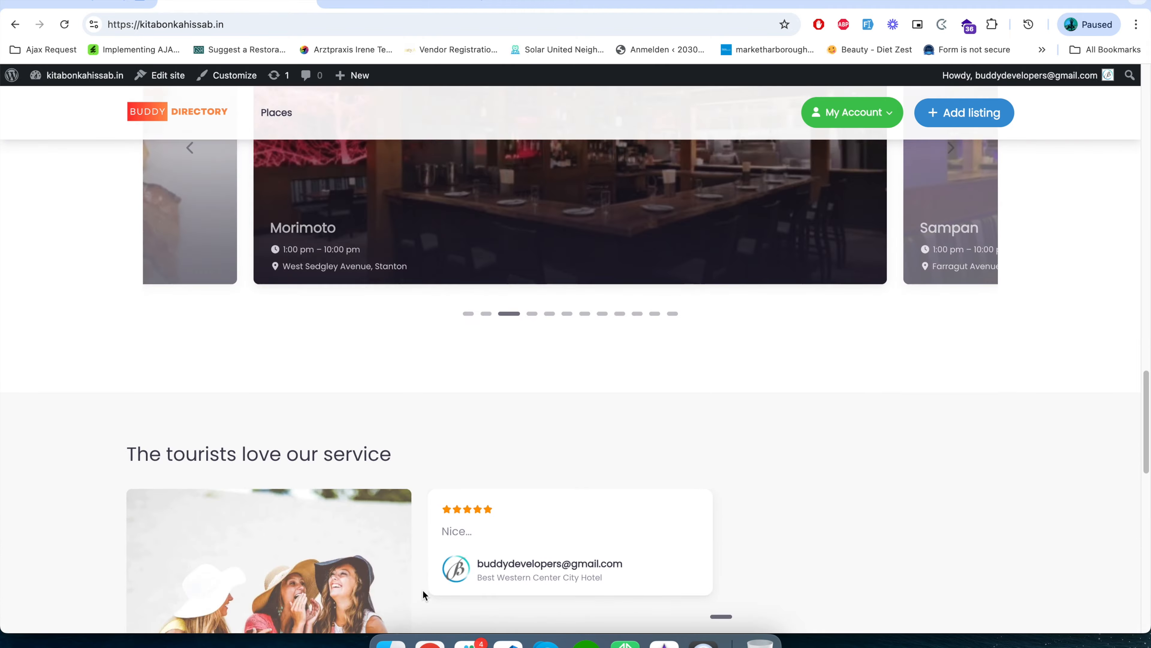
scroll(423, 592, up, 10)
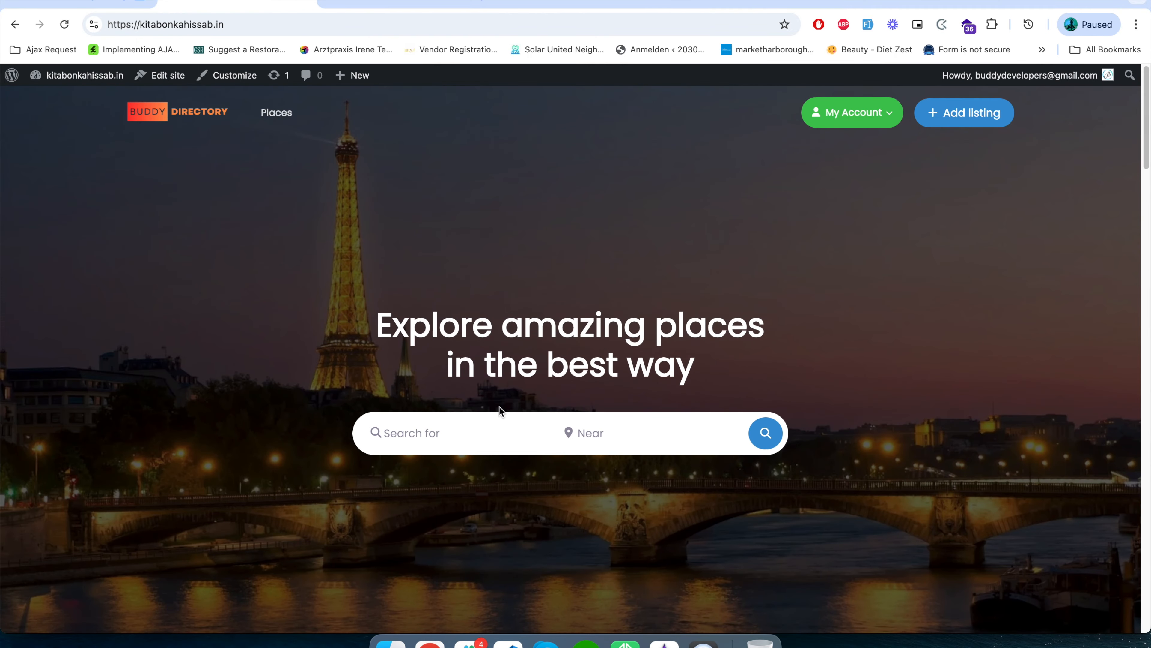
Examine the raw gd_locations shortcode text above the footer and the gd_location_meta shortcode in the Explore heading.
scroll(500, 410, down, 20)
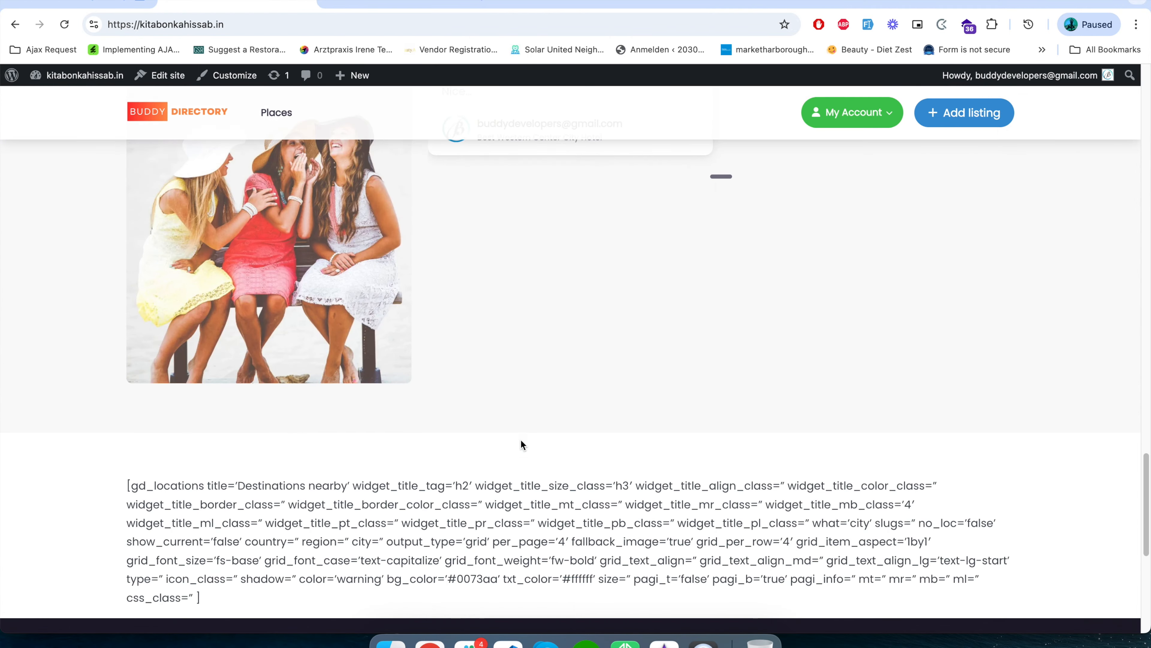
scroll(522, 442, down, 3)
drag(121, 376, 219, 481)
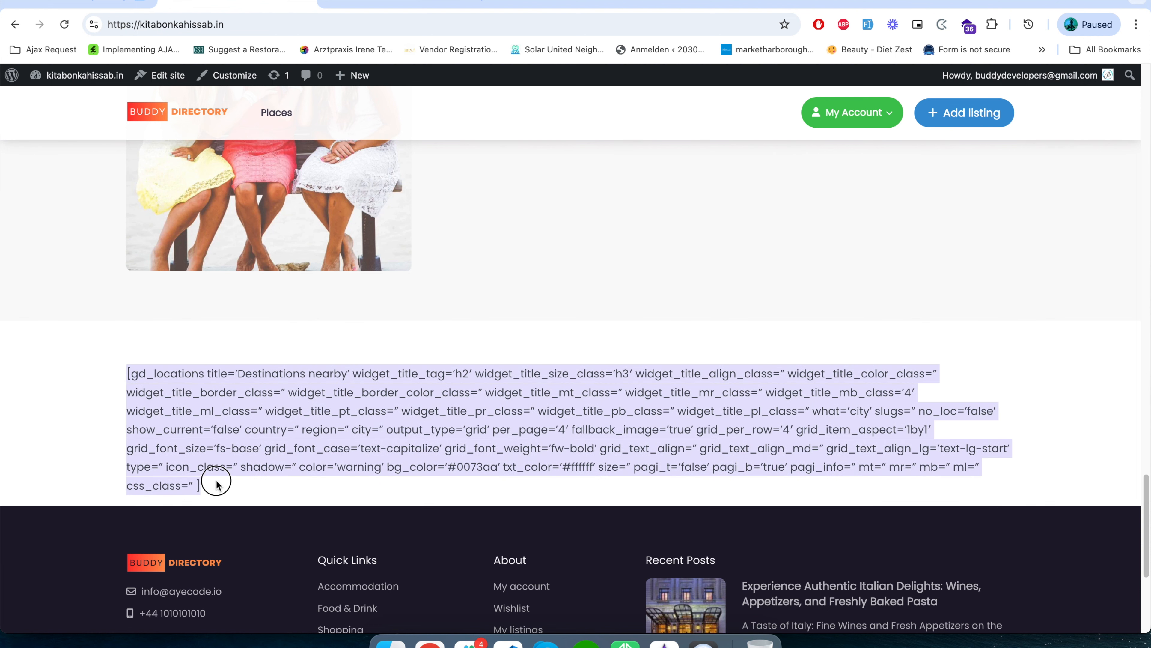
scroll(218, 479, up, 15)
scroll(219, 478, up, 9)
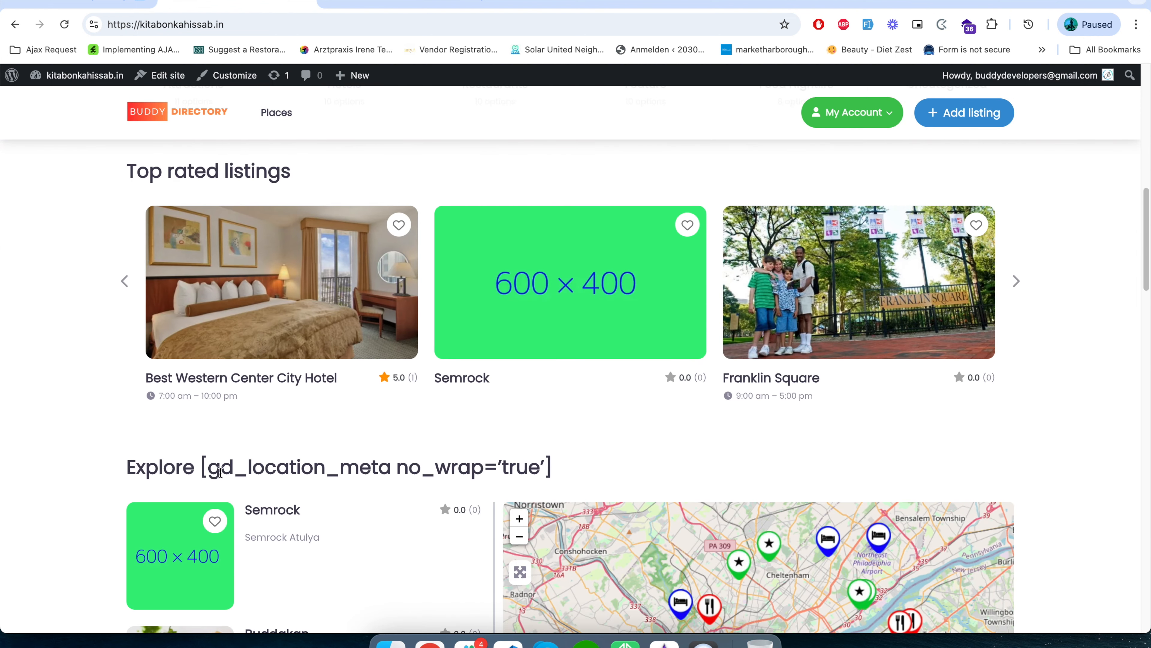
drag(201, 459, 514, 489)
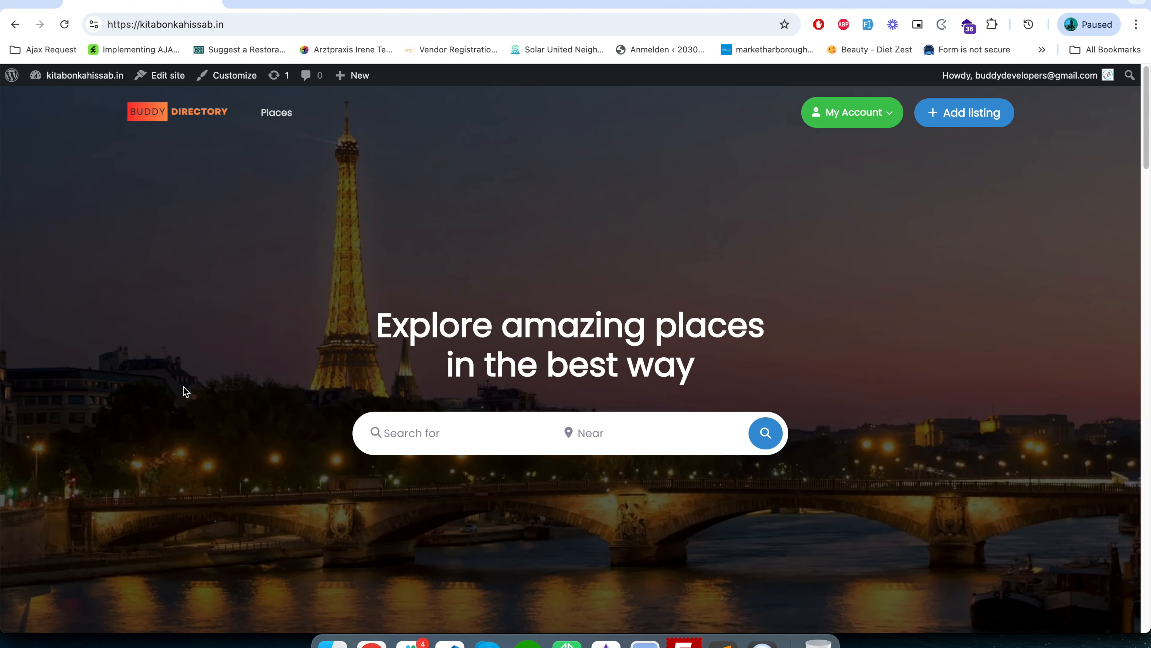
Open the front page template in the site editor.
scroll(183, 386, down, 18)
scroll(183, 406, down, 5)
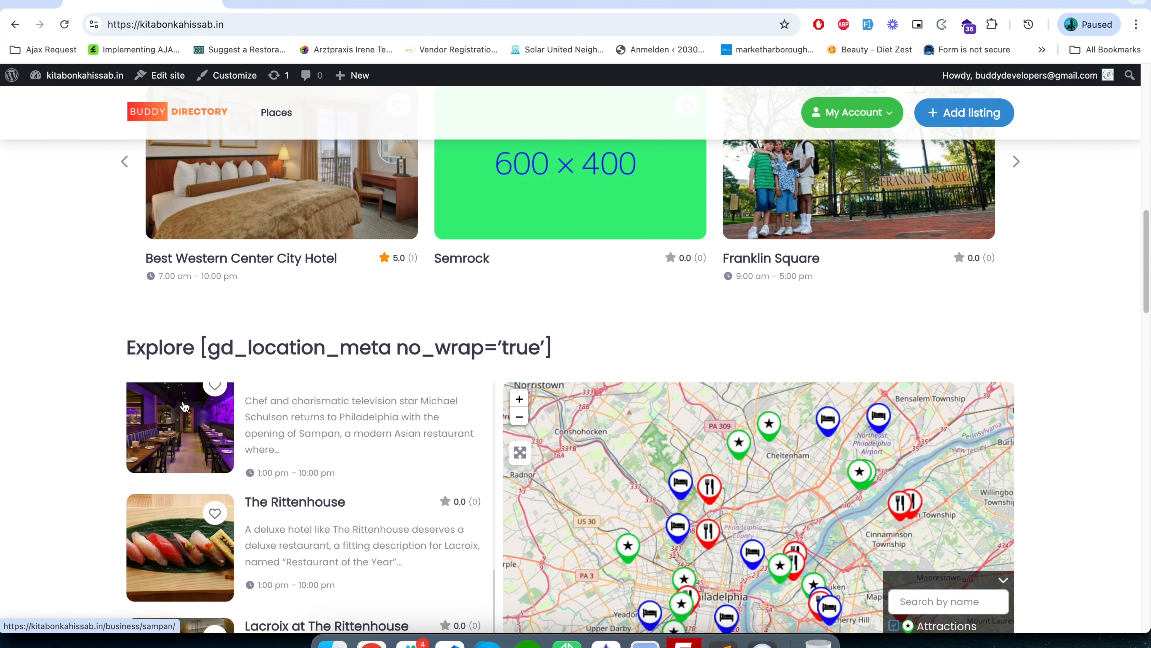
click(161, 78)
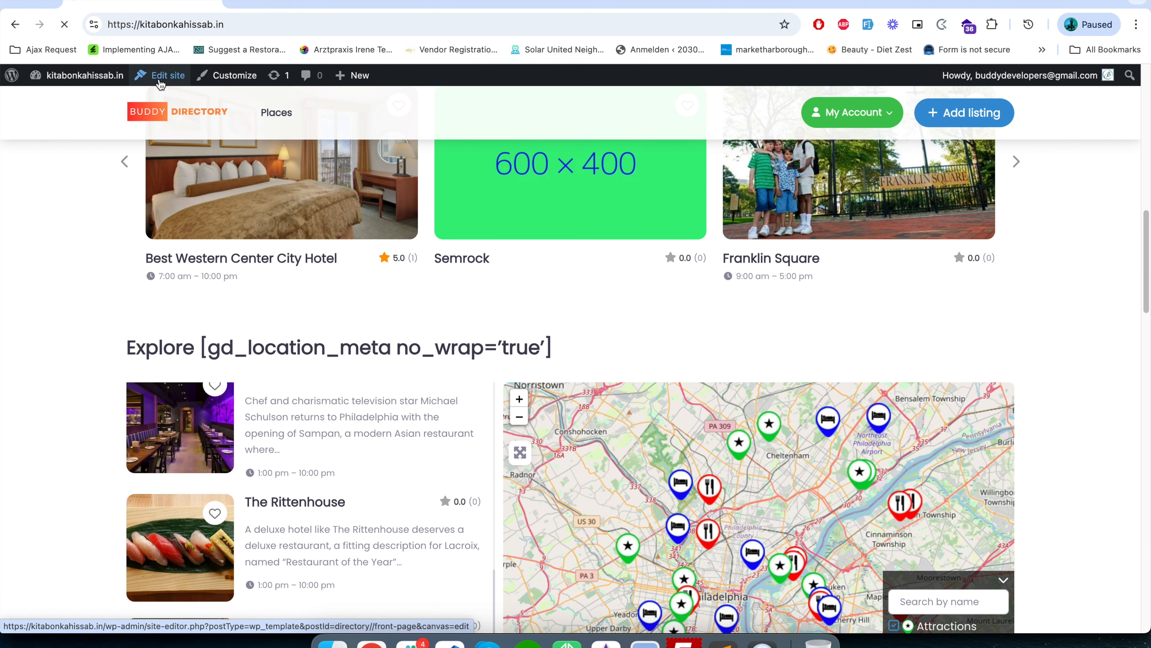
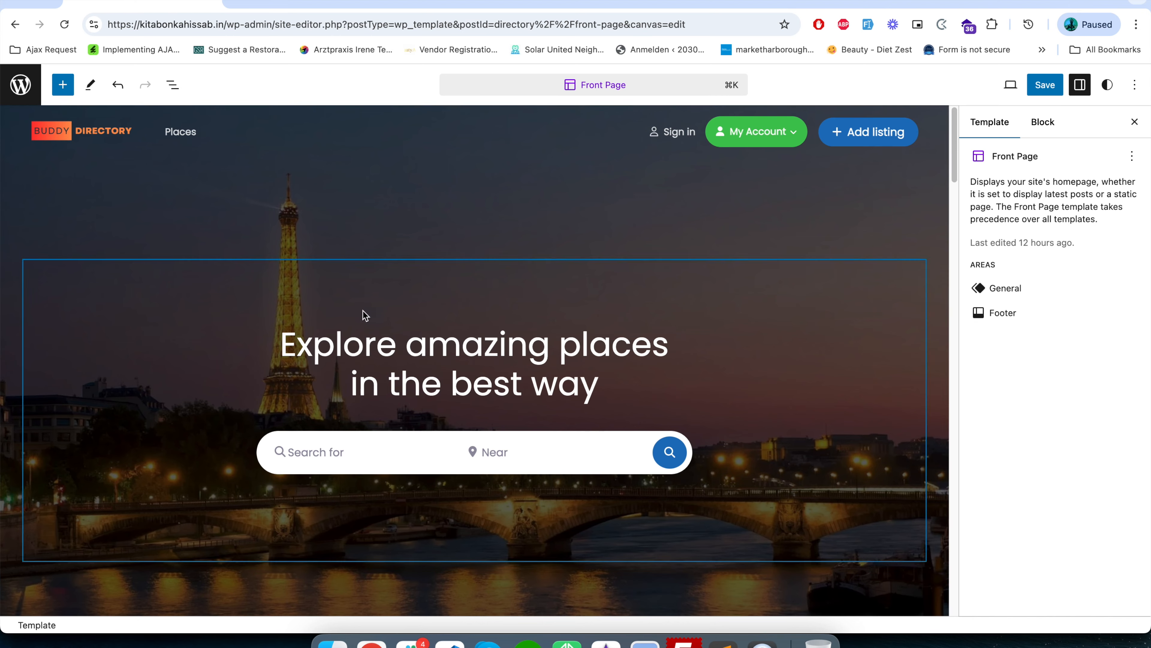
Replace the gd_location_meta shortcode in the Explore heading with Business so that it reads "Explore Business".
scroll(388, 347, down, 5)
scroll(387, 349, down, 5)
scroll(387, 344, down, 10)
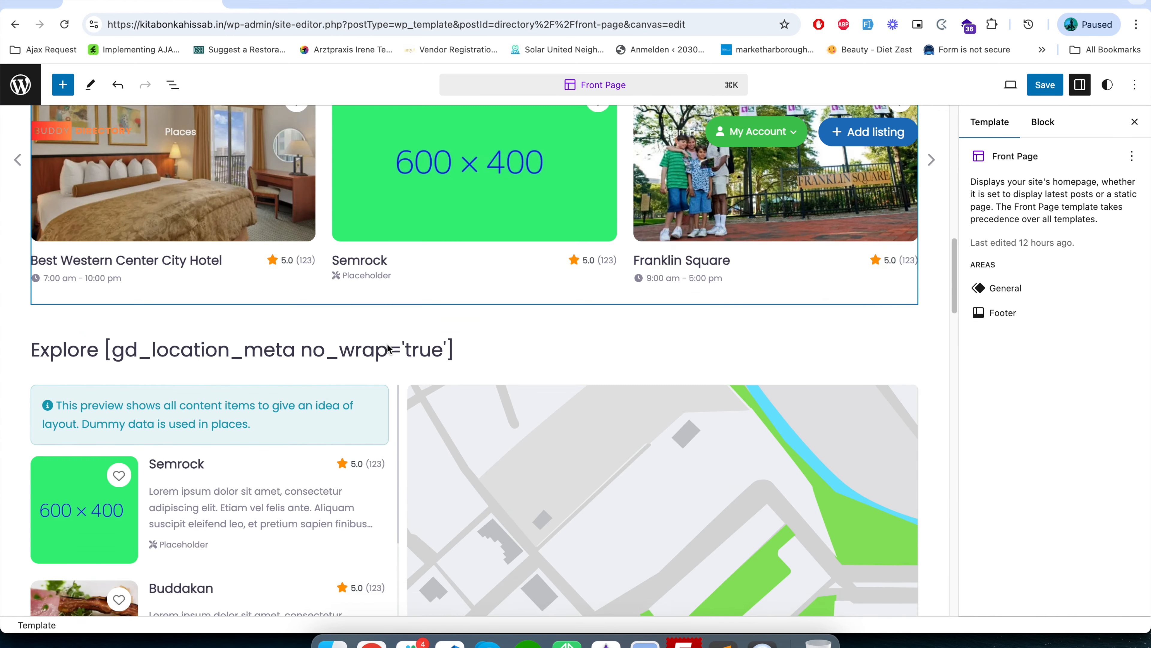
scroll(386, 343, up, 5)
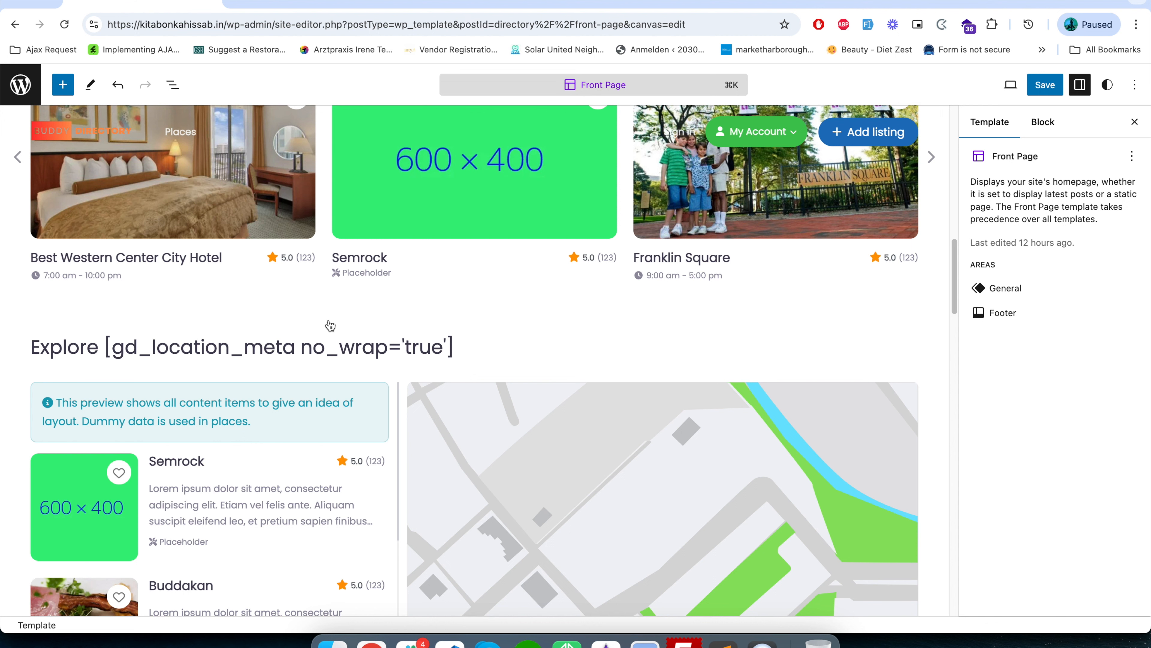
click(296, 343)
drag(105, 347, 452, 349)
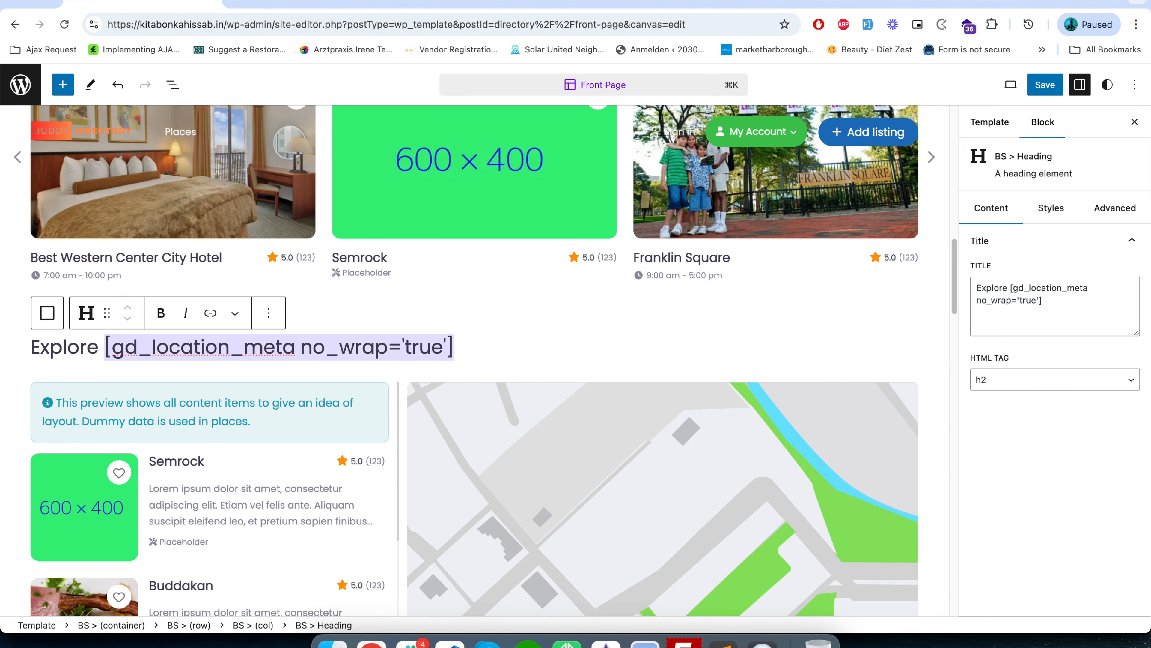
key(BackSpace)
text(Business)
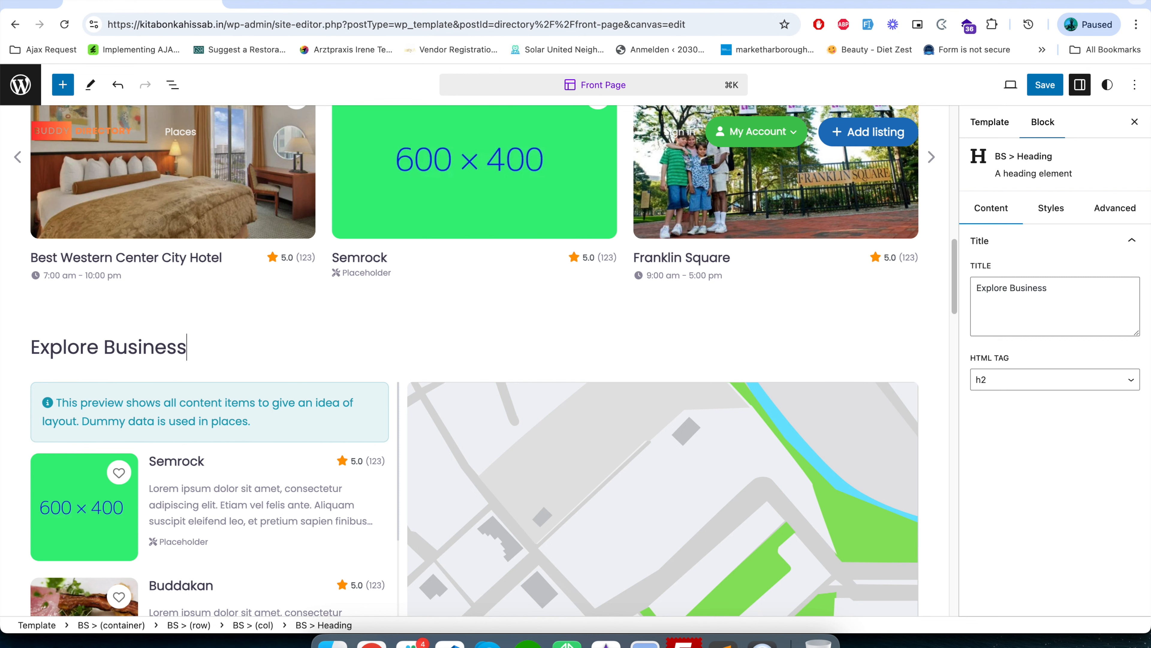
Delete the unsupported gd_locations block containing the raw shortcode text above the footer.
scroll(380, 458, down, 10)
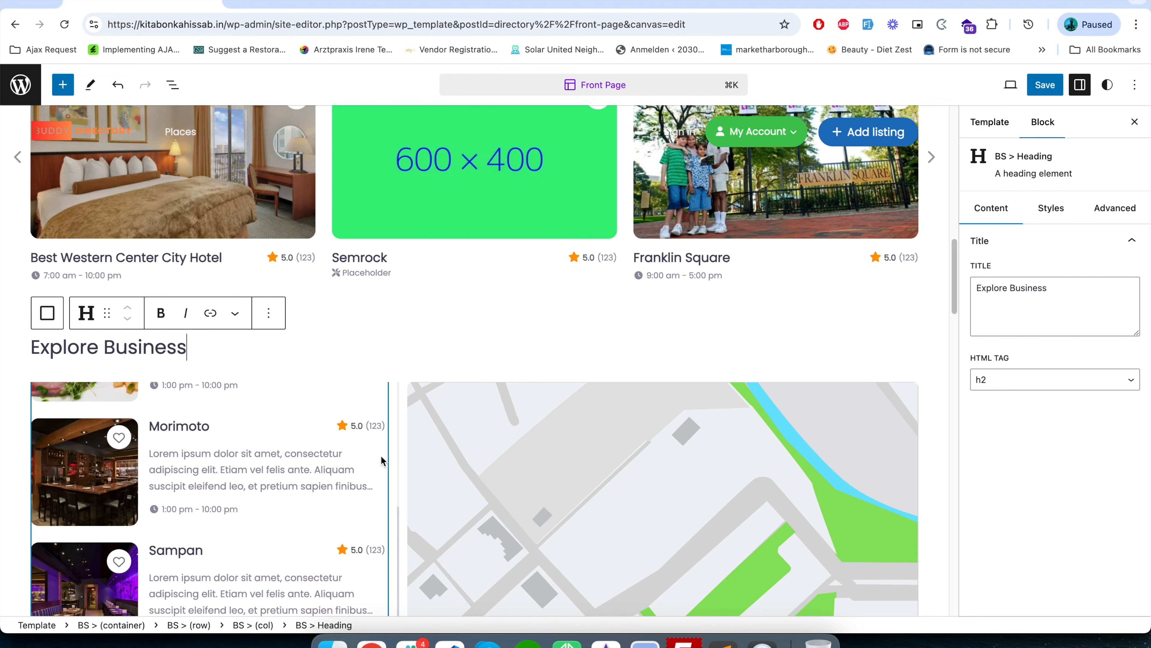
scroll(839, 374, down, 15)
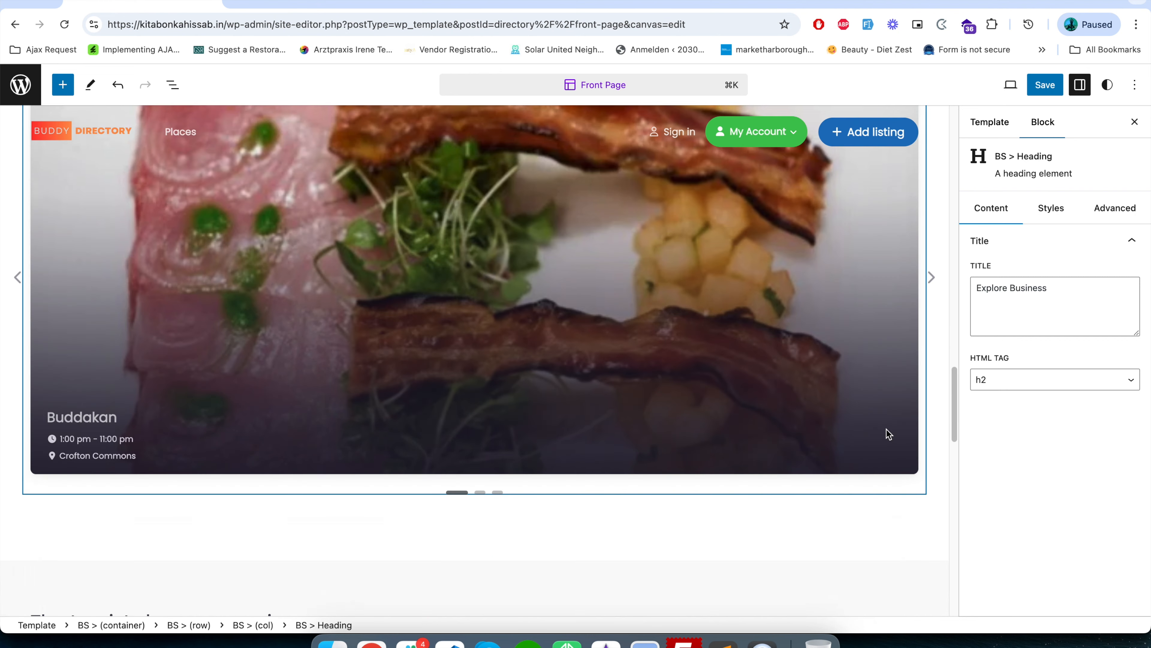
scroll(876, 449, down, 10)
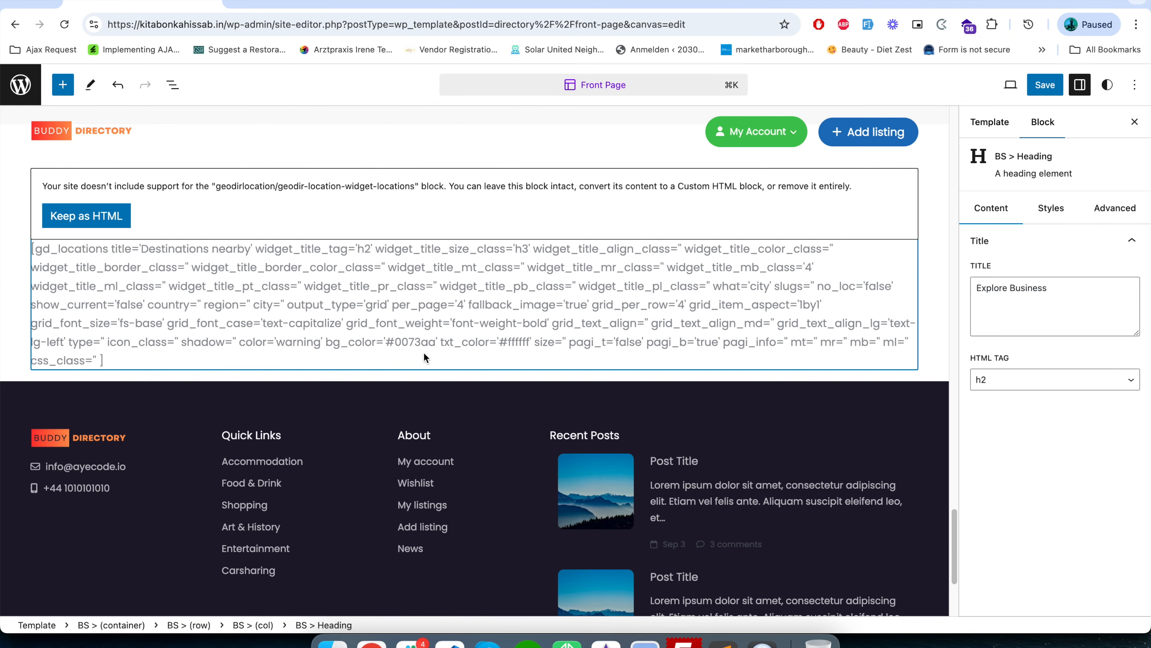
click(221, 223)
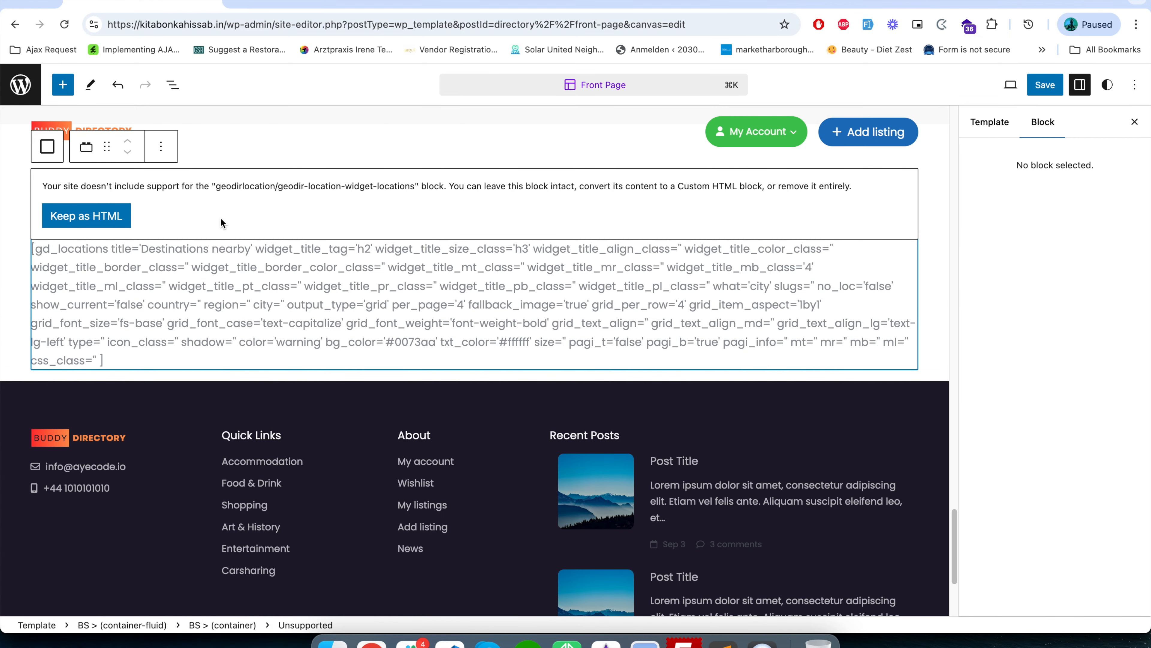
click(160, 148)
click(225, 417)
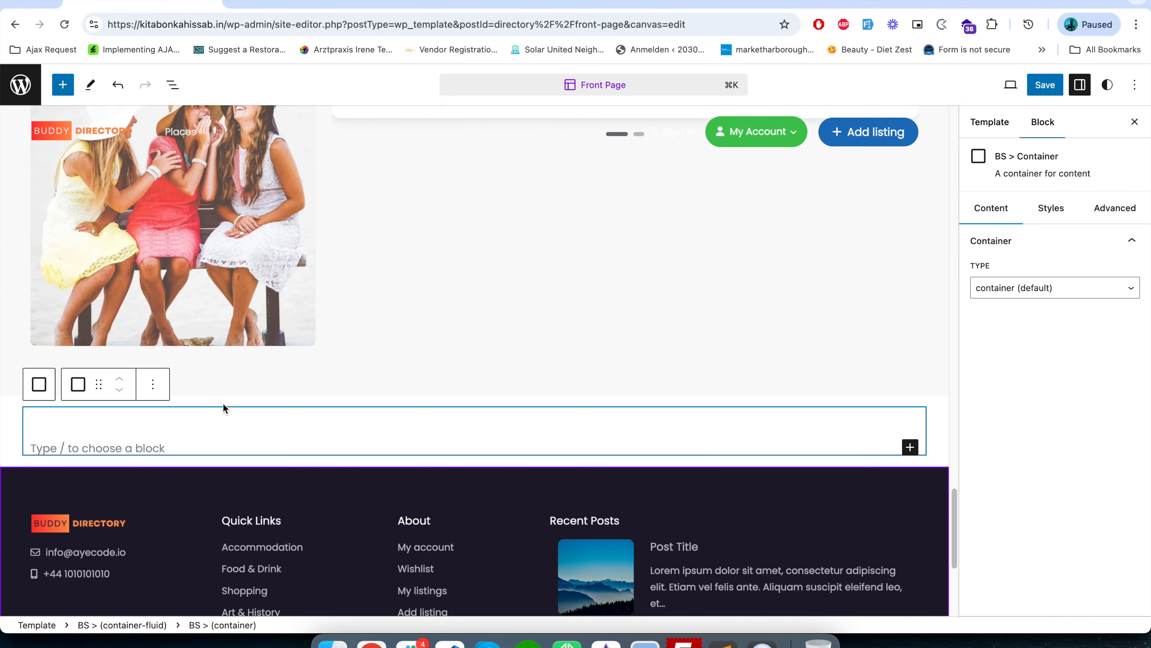
Delete the empty inner container above the footer and save the front page template.
click(148, 385)
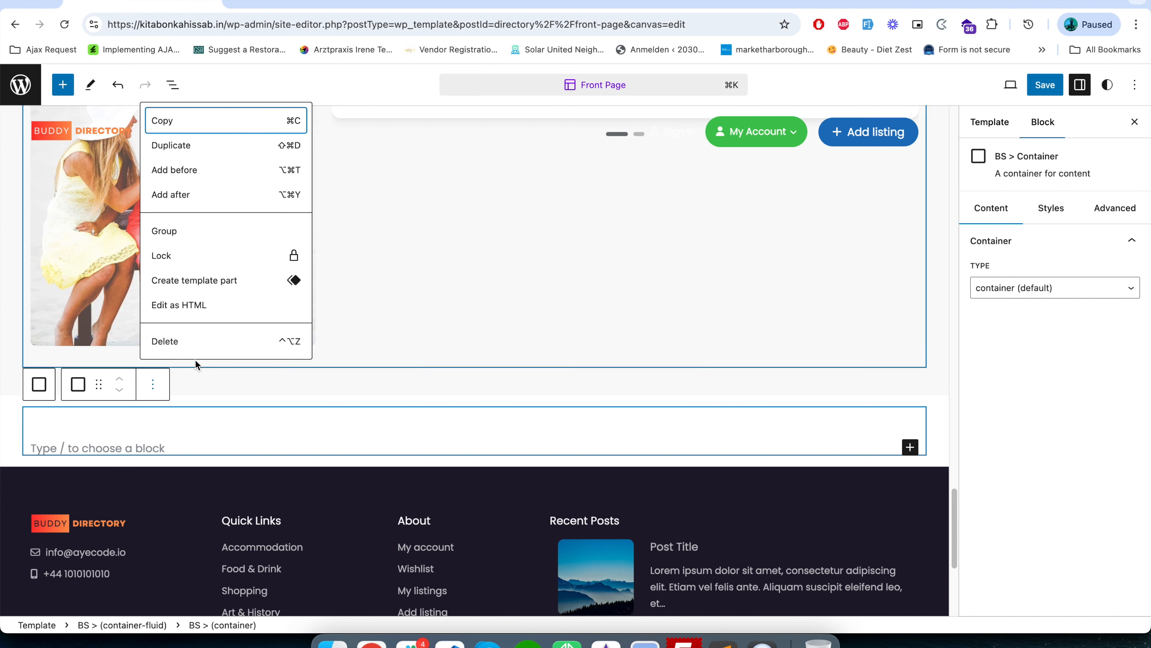
click(196, 345)
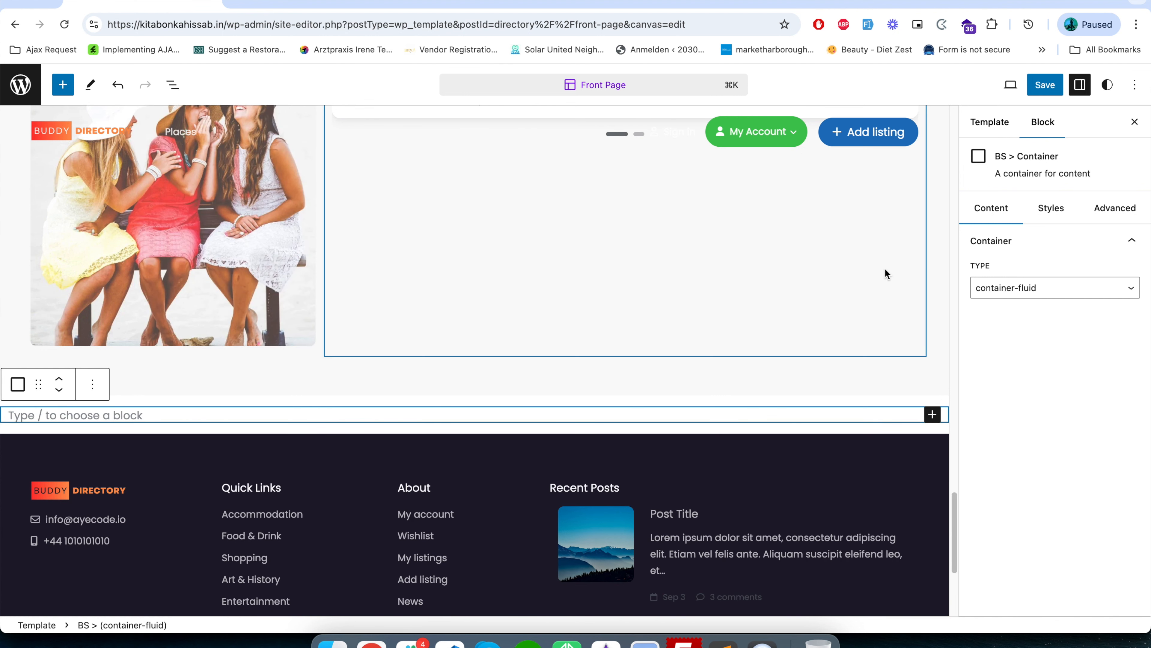
click(1046, 86)
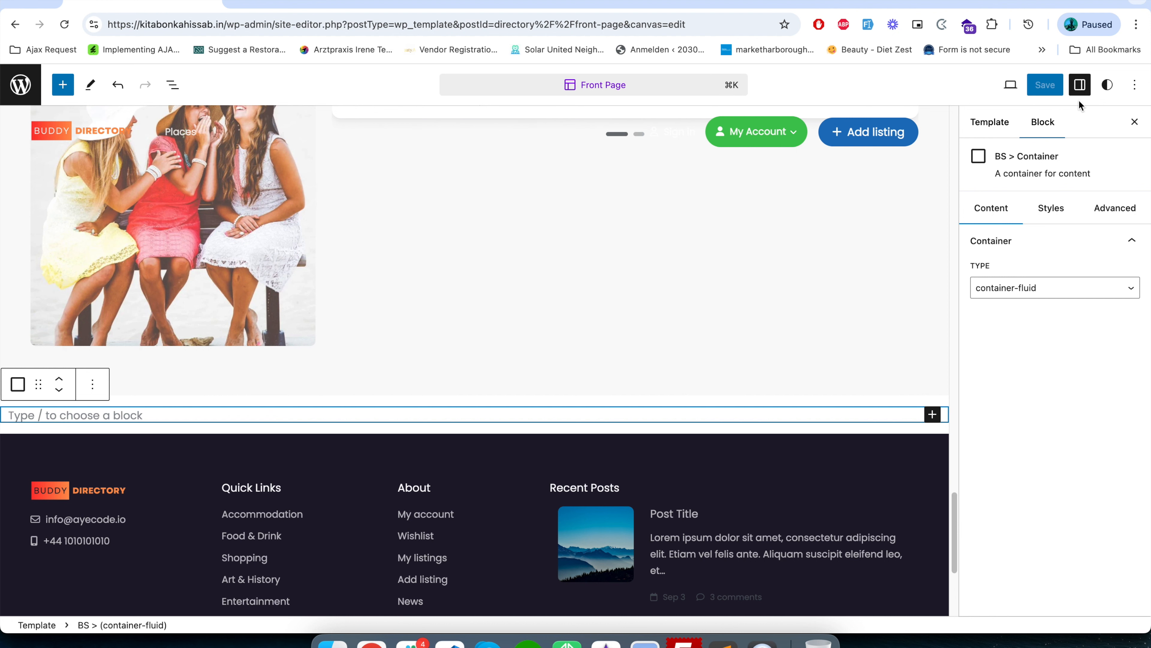
View the live site and check the "Explore Business" heading and the sections around it on the front page.
click(1012, 85)
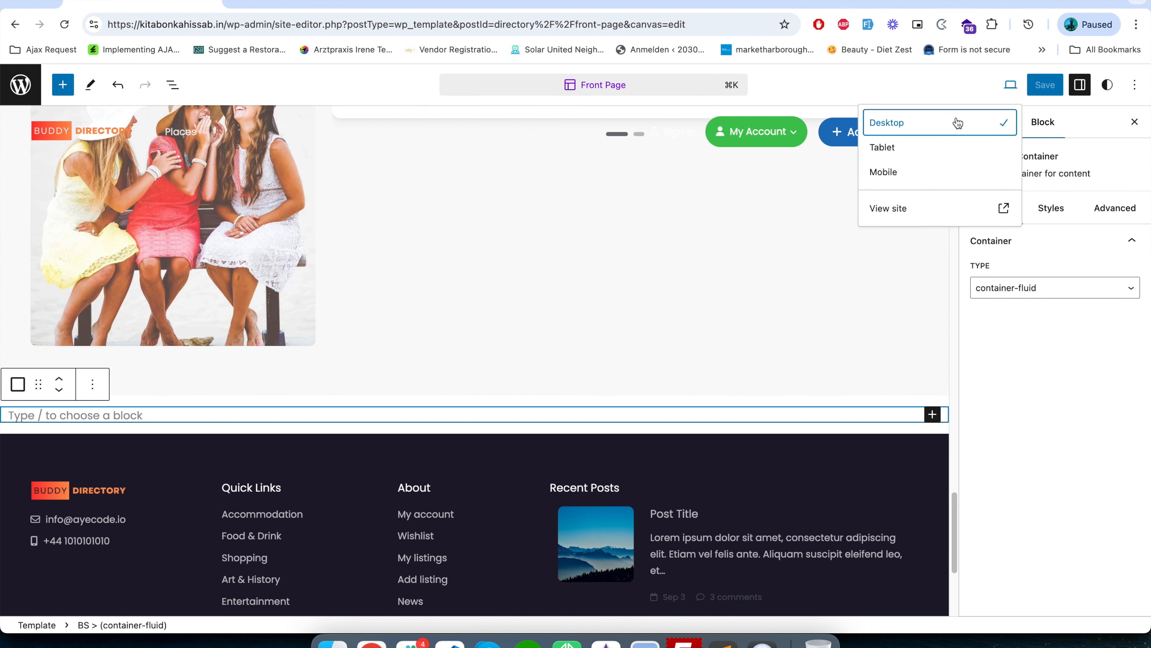
super+click(1002, 208)
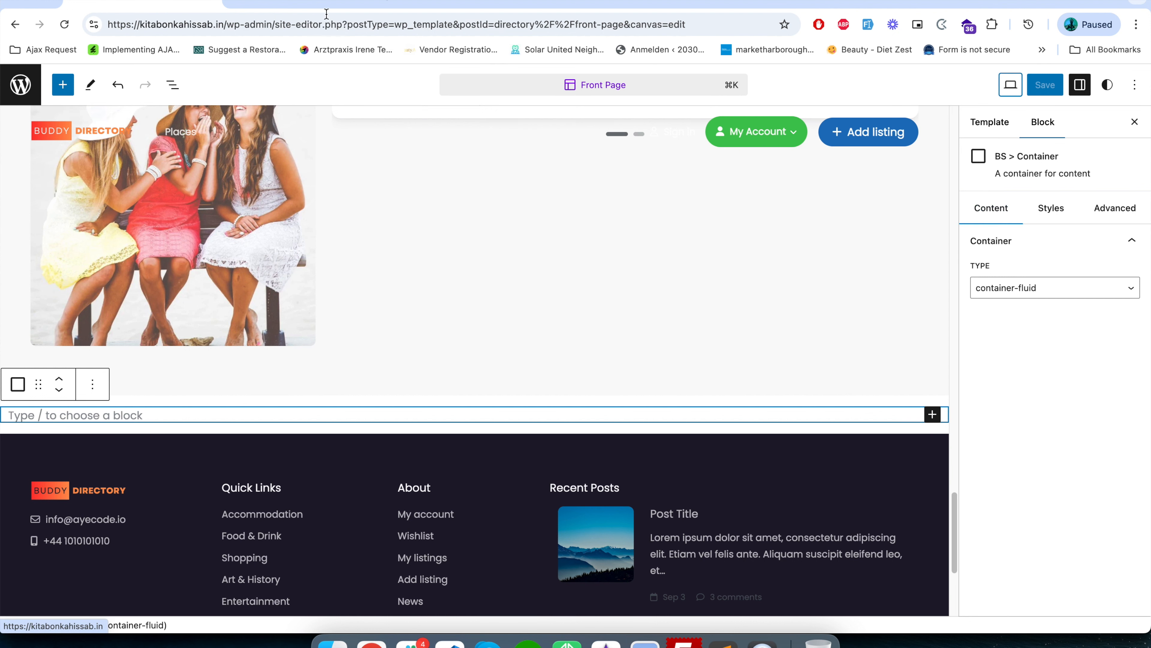
click(263, 2)
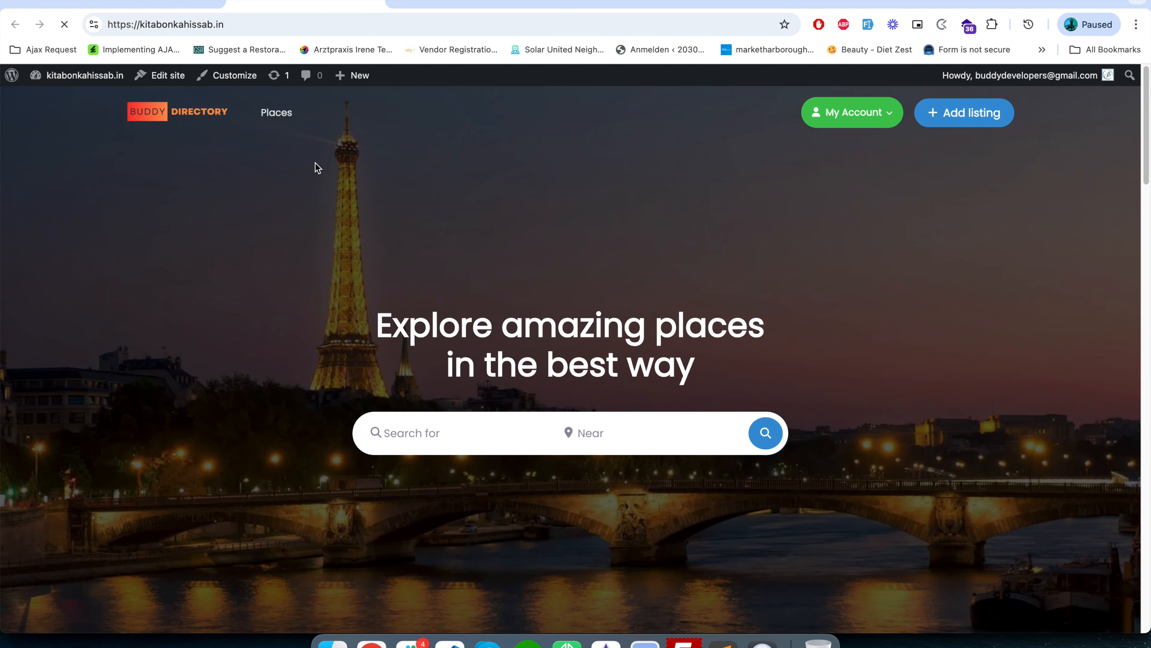
scroll(381, 400, down, 15)
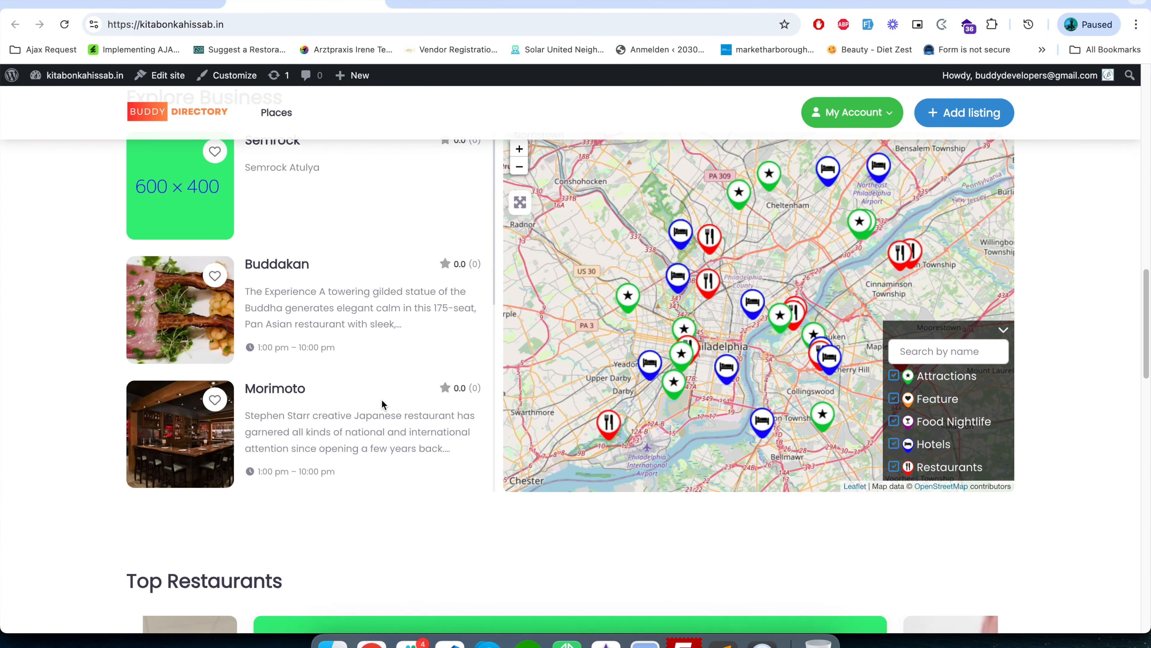
scroll(380, 401, up, 5)
drag(200, 323, 283, 326)
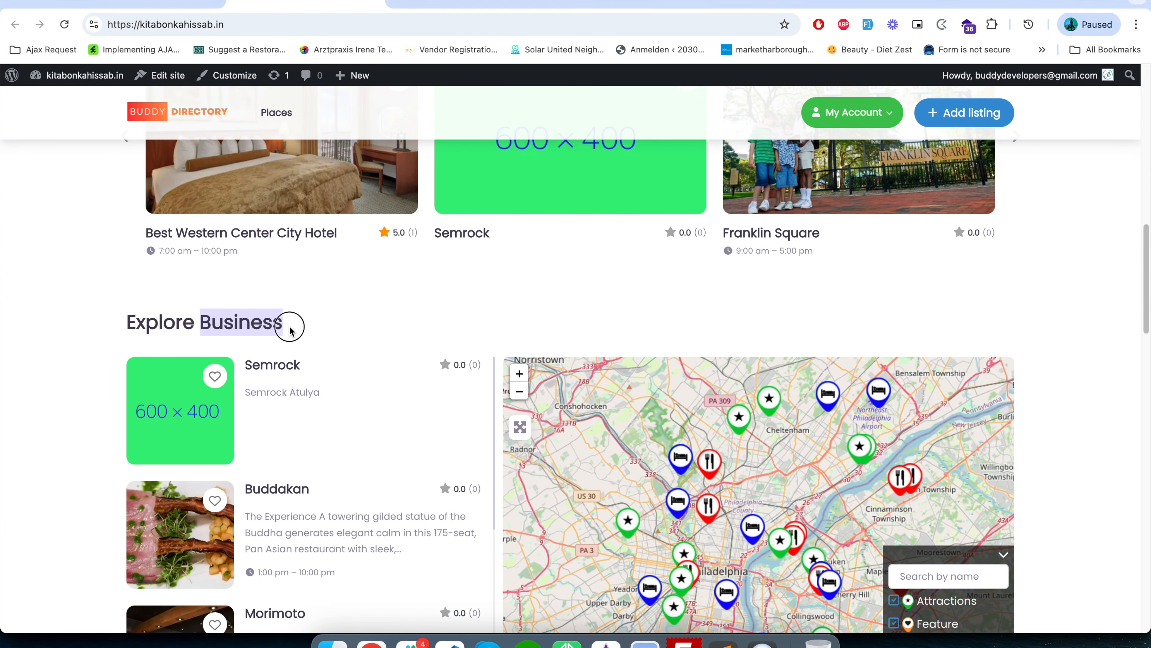
scroll(172, 354, down, 10)
scroll(184, 364, up, 10)
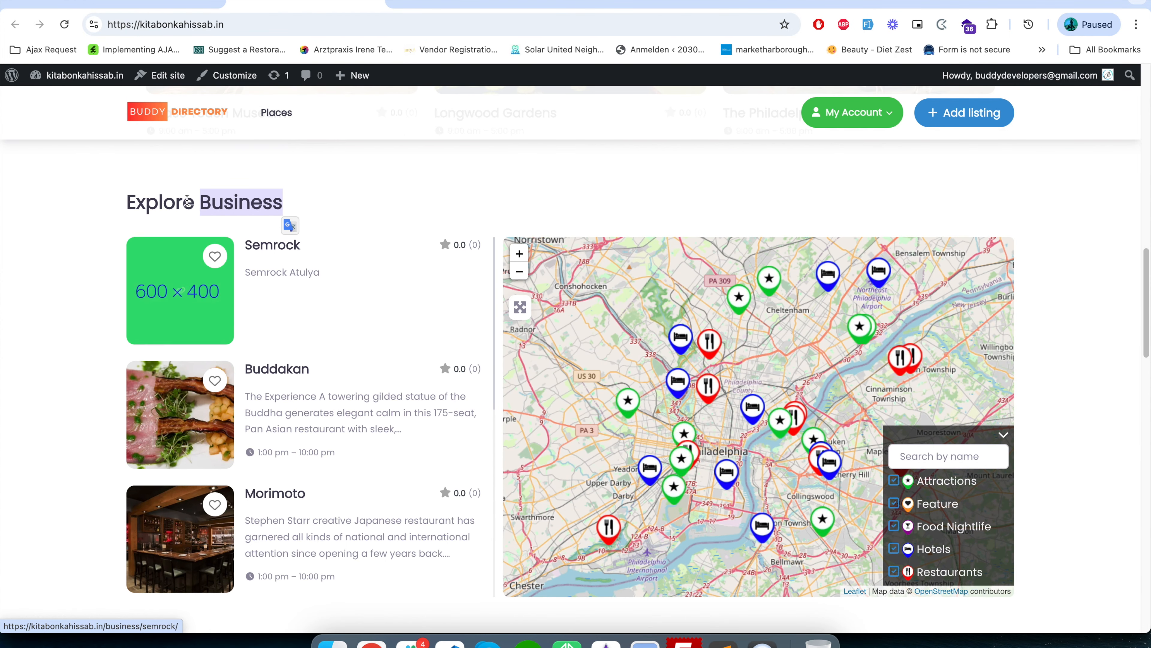
Go through the dashboard to the site editor's templates and reopen the Front Page template to review its sections.
mouse_move(93, 78)
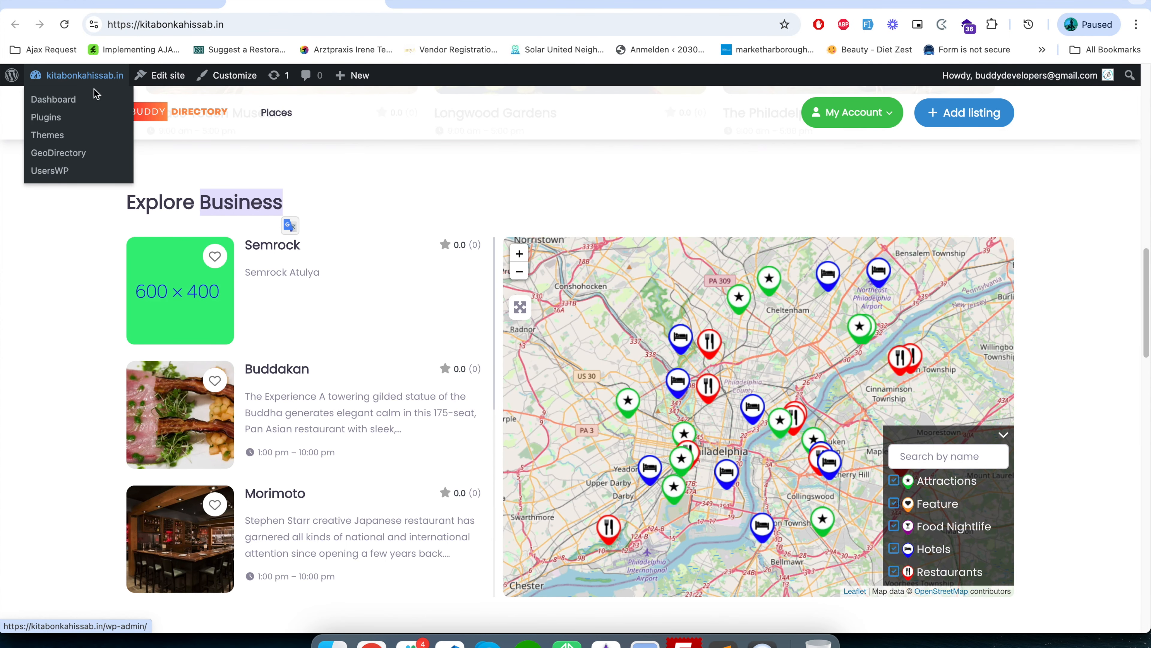
click(70, 99)
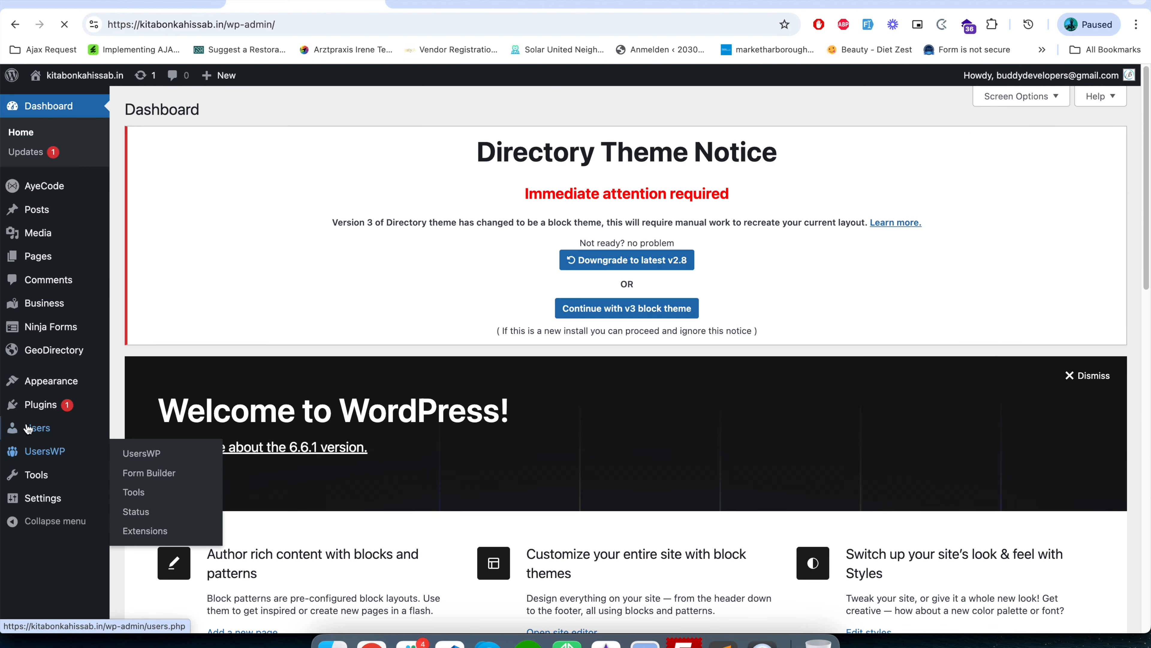
mouse_move(47, 393)
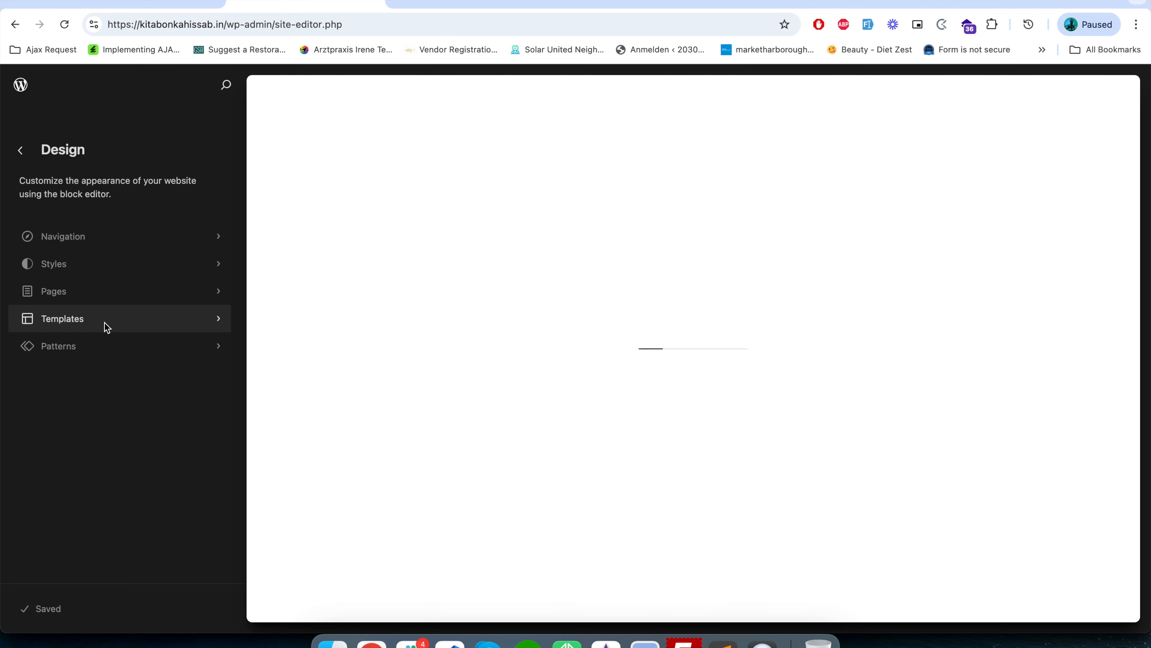
click(105, 323)
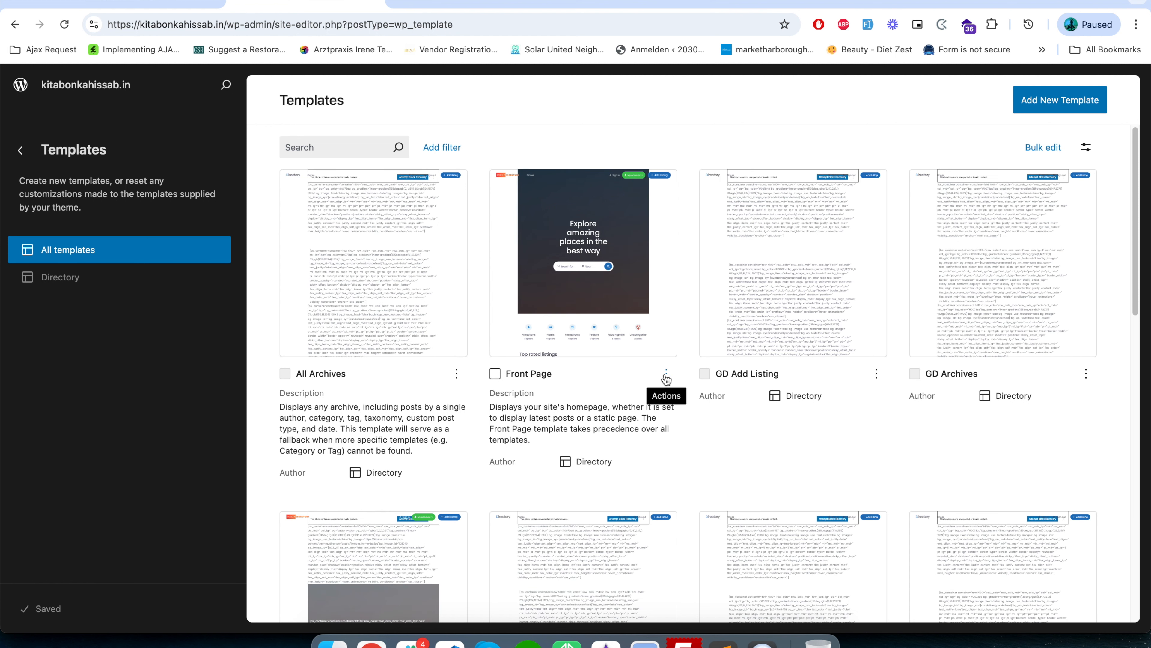
click(598, 295)
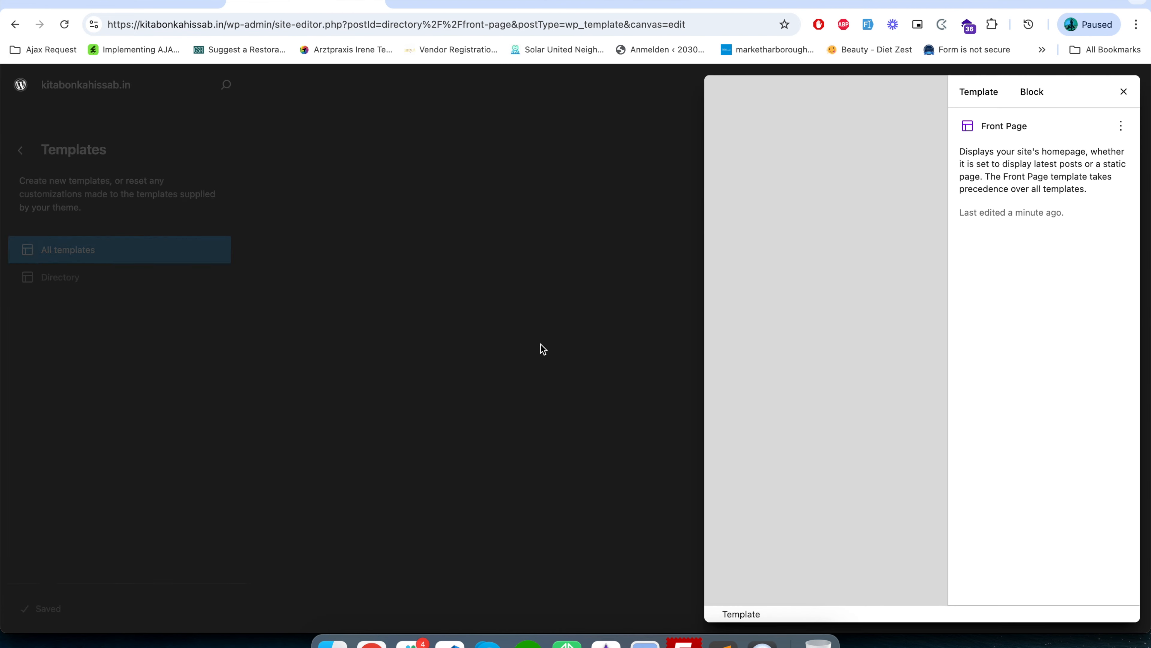
scroll(498, 516, down, 20)
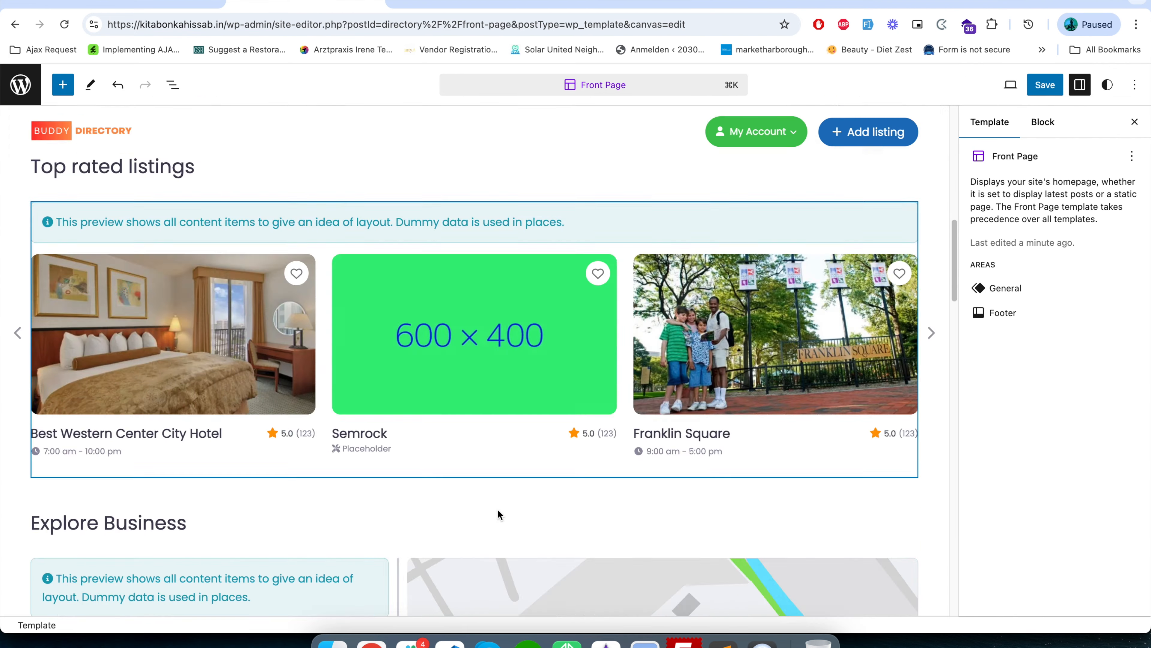
scroll(499, 519, up, 5)
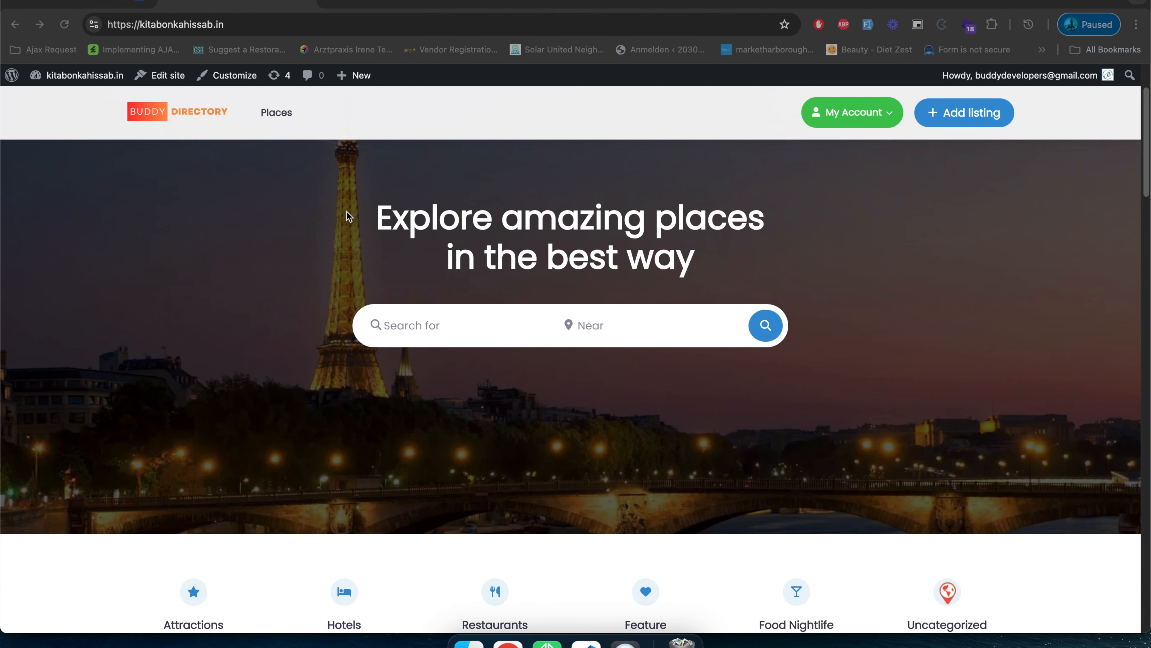
Review the Places listings page and the Semrock listing's detail page on the live site, and go back.
click(280, 113)
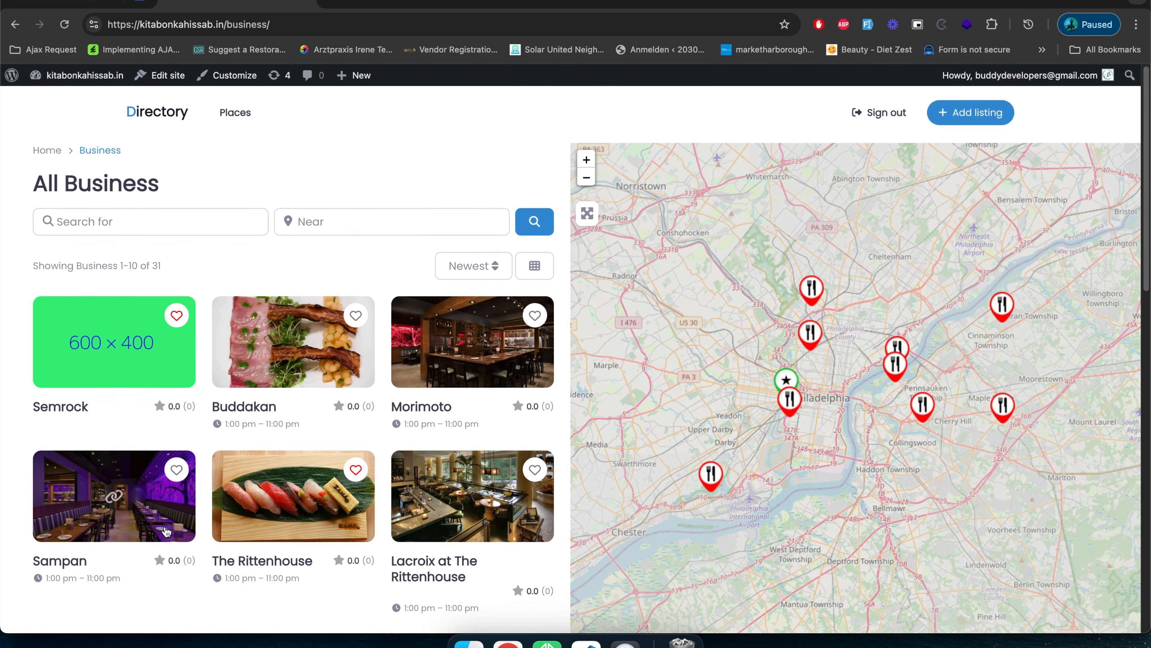
scroll(165, 530, down, 2)
click(114, 267)
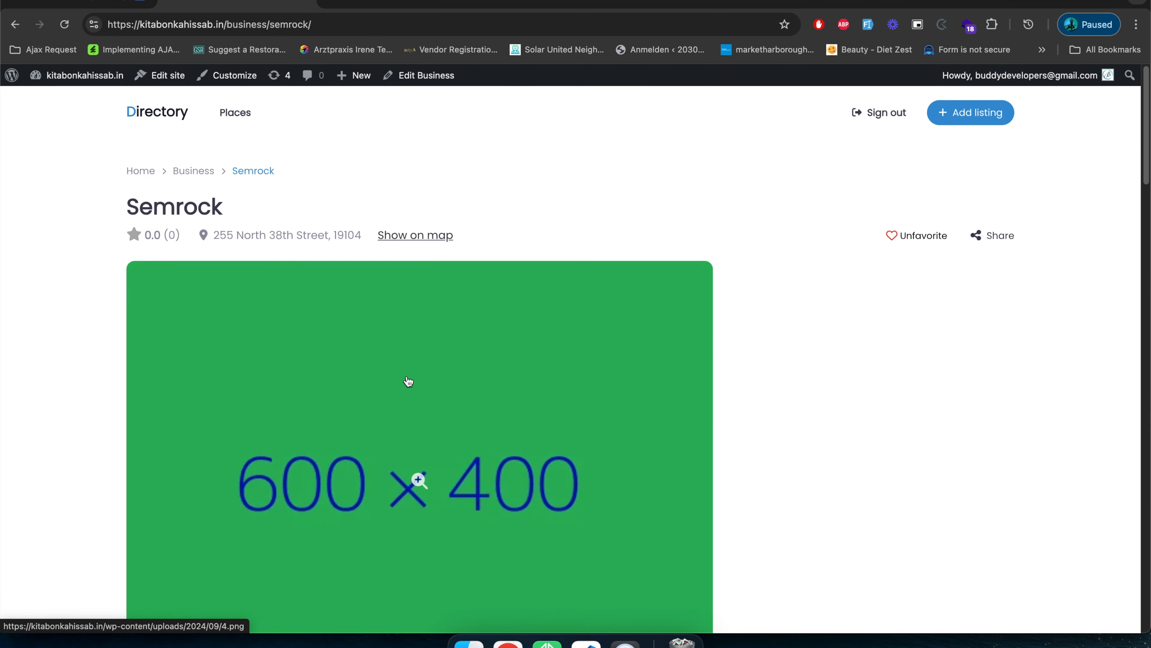
scroll(409, 352, down, 20)
scroll(410, 358, up, 2)
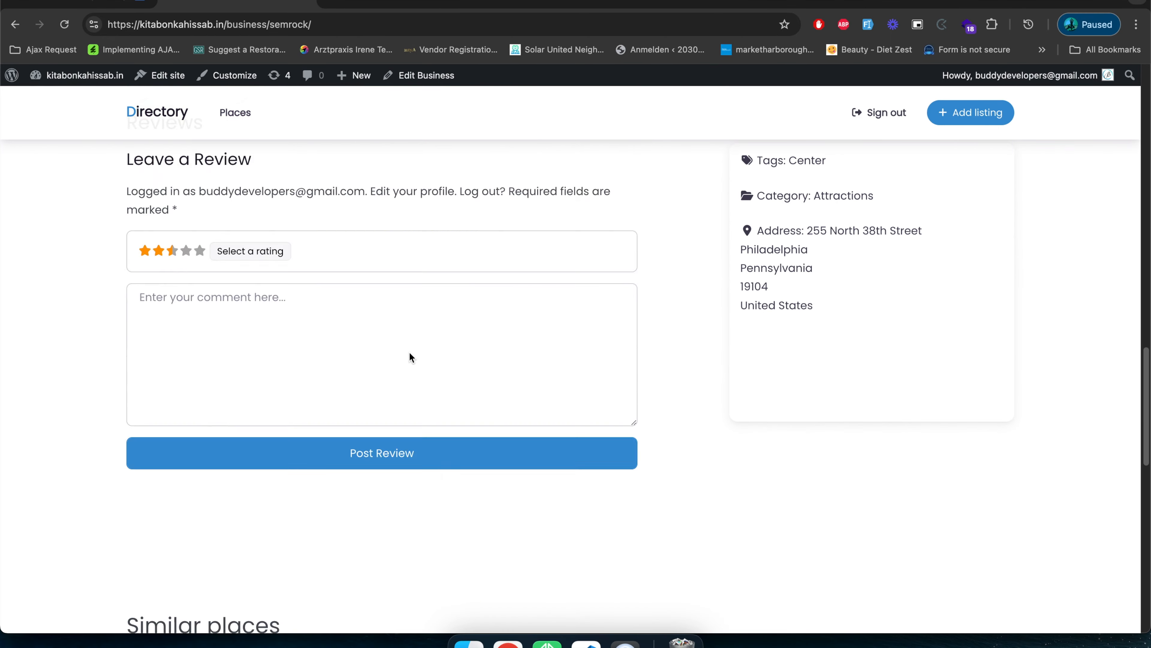
scroll(410, 358, down, 14)
scroll(409, 358, up, 19)
scroll(409, 355, up, 15)
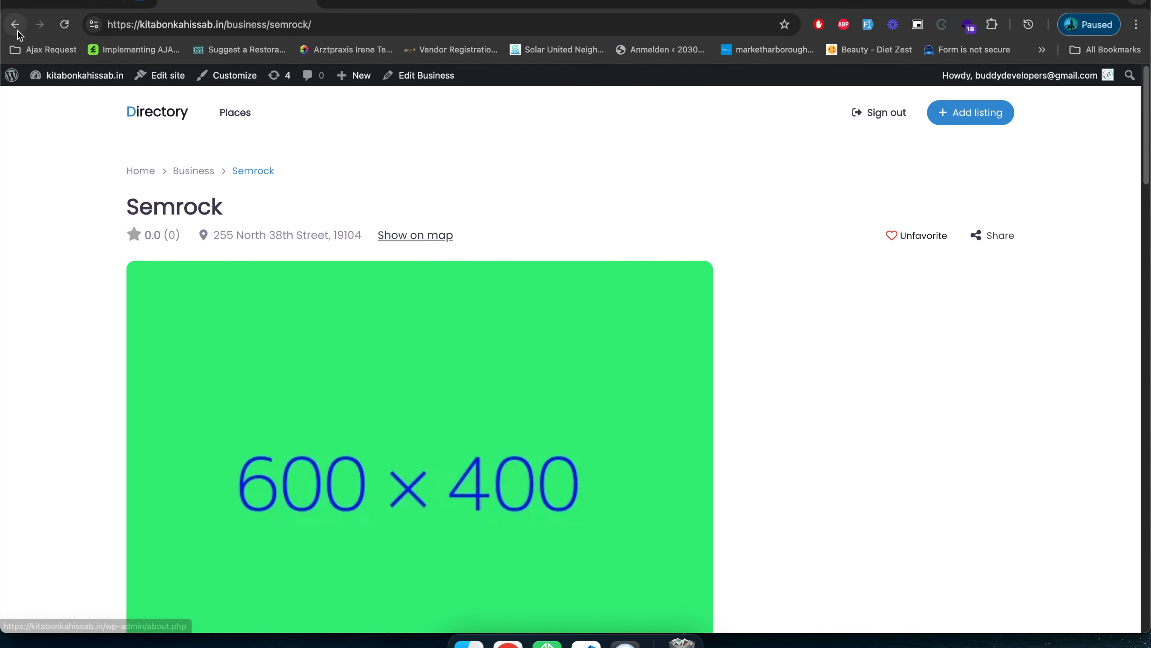
click(17, 31)
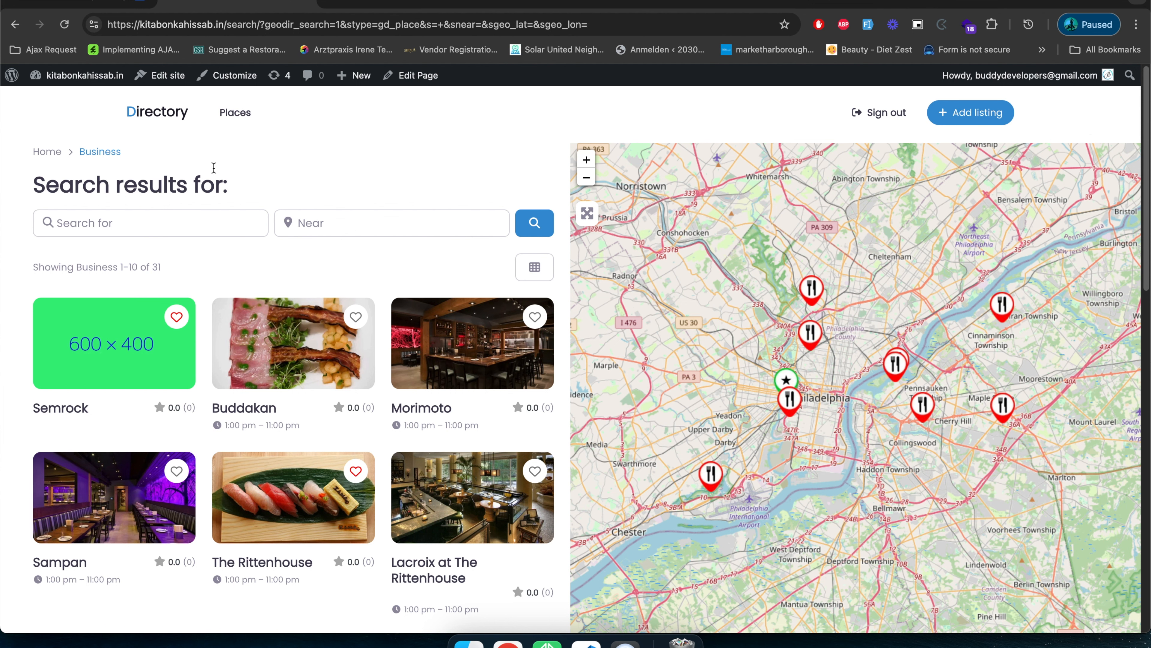
Compare the front page's Buddy Directory header with the header on the Places listings page.
click(157, 114)
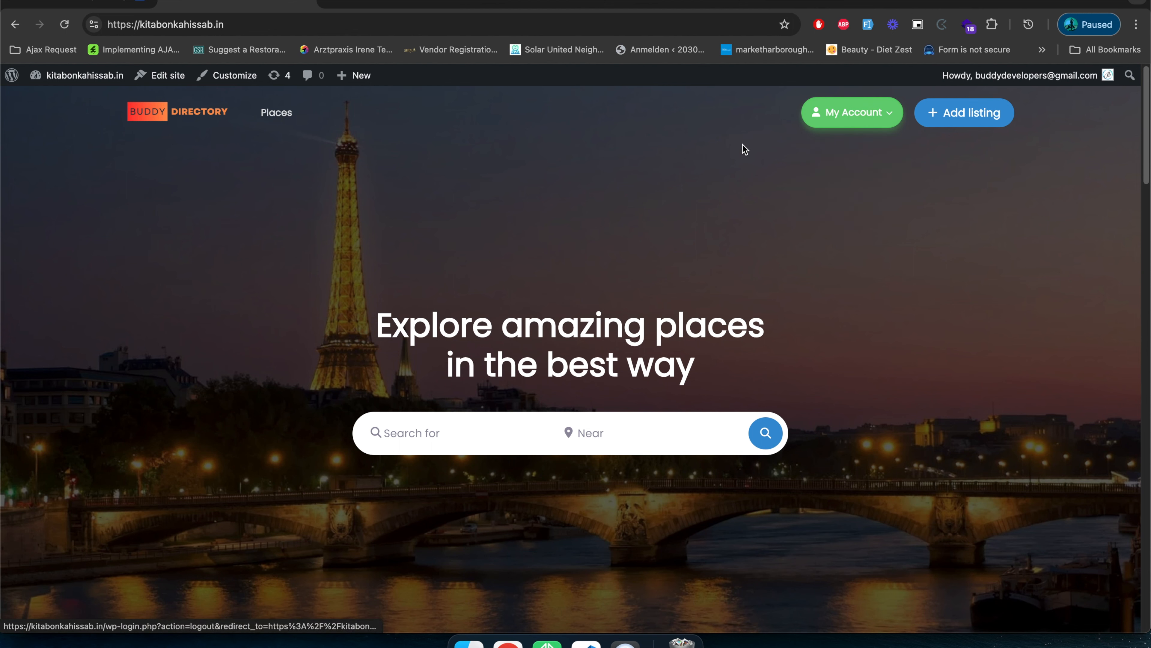
click(281, 119)
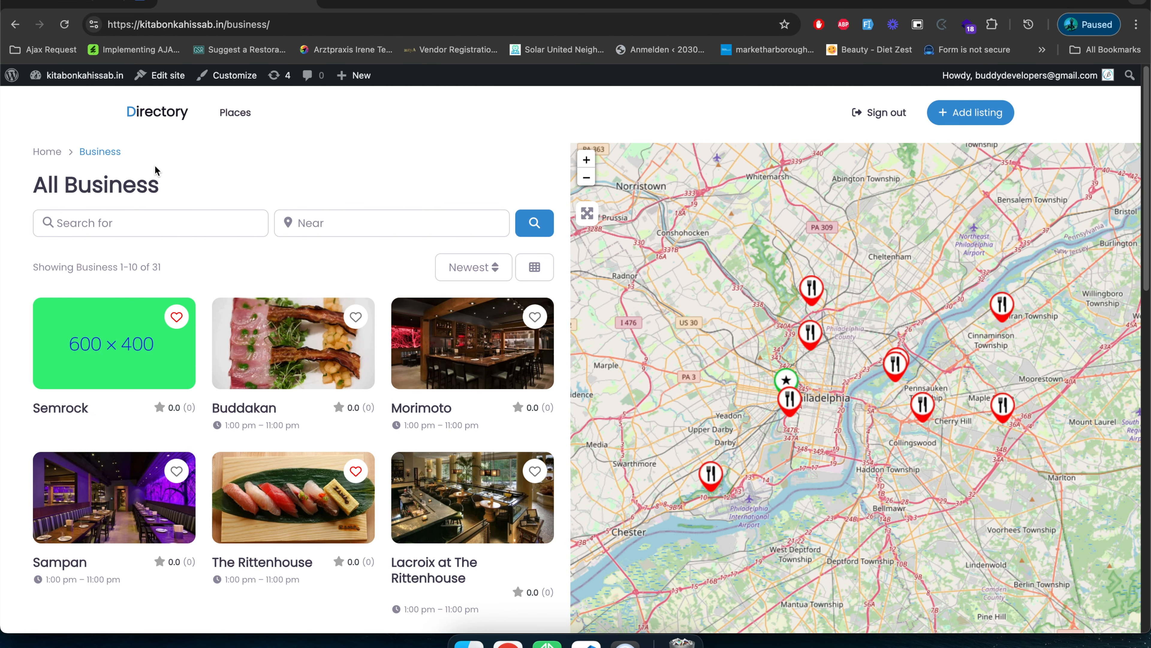
click(15, 25)
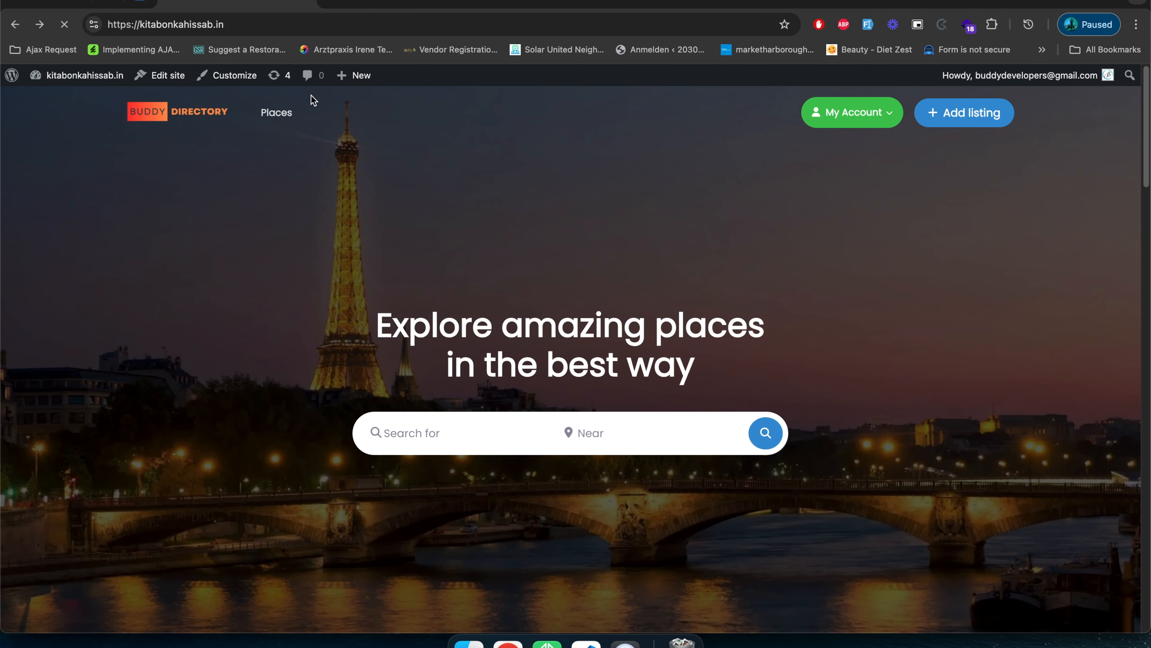
Check the header and its Directory site title on the account page and the All Business page.
click(899, 119)
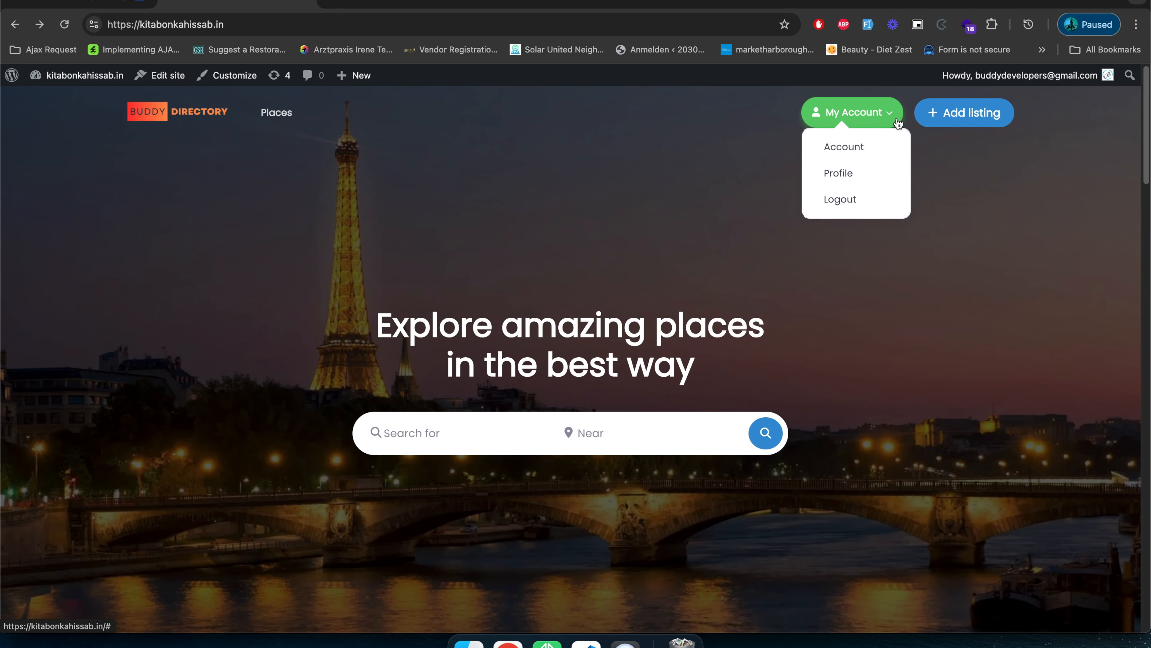
click(861, 148)
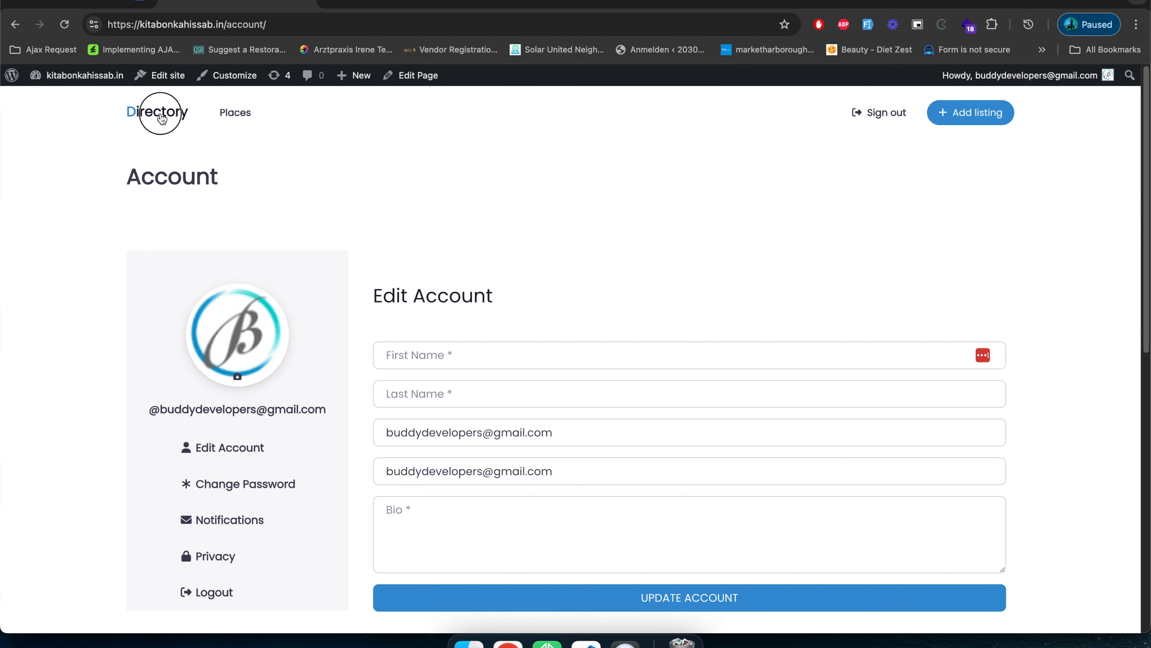
click(162, 118)
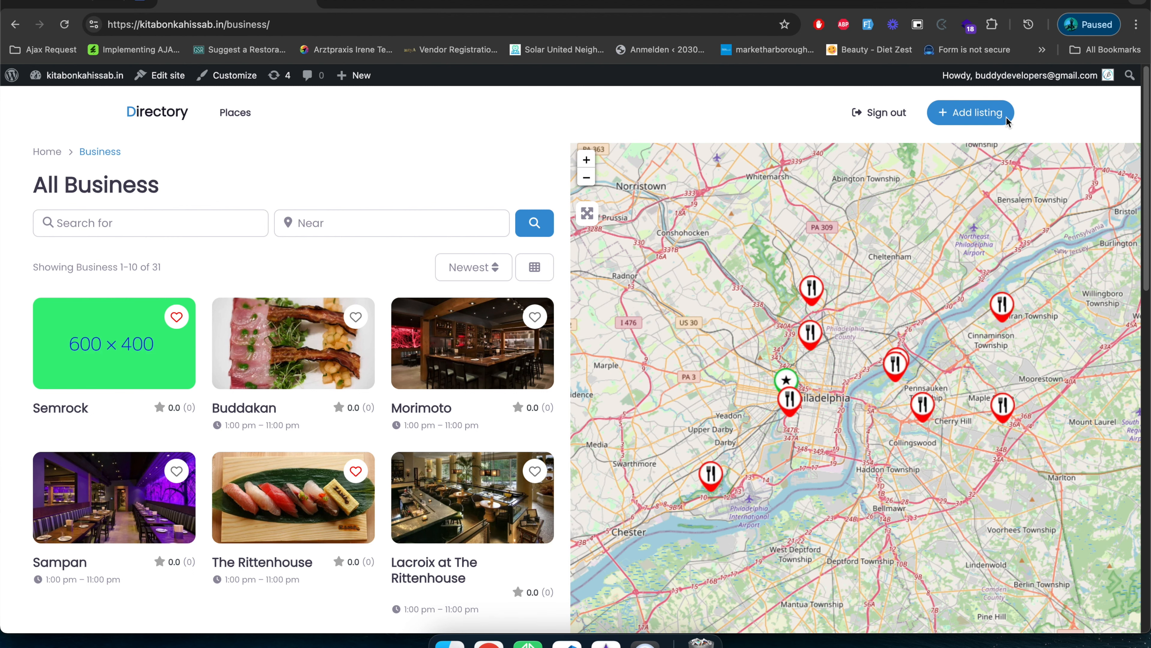
right_click(193, 117)
click(223, 136)
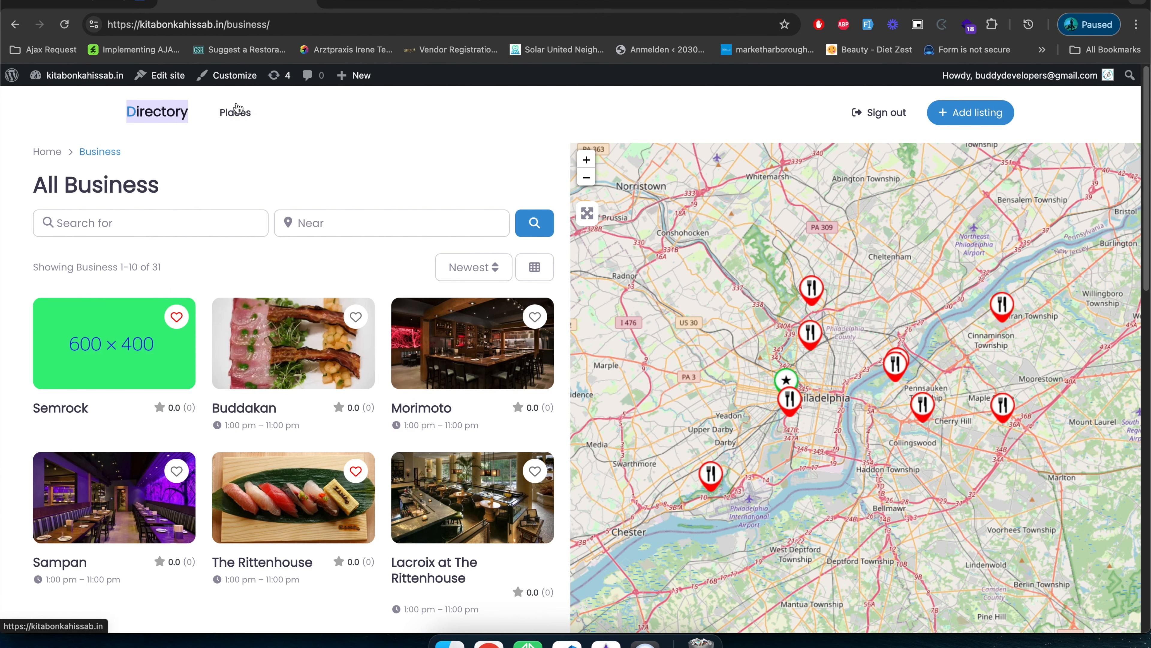
Compare the front page's header logo and account button with the header on the All Business page.
click(388, 4)
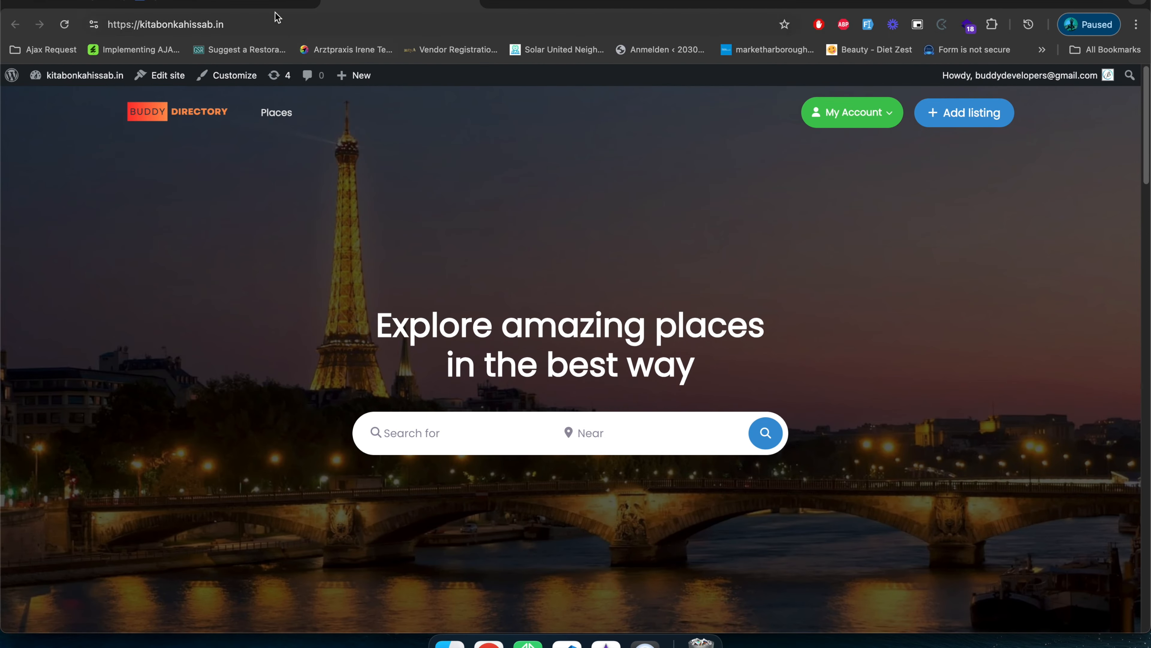
click(257, 4)
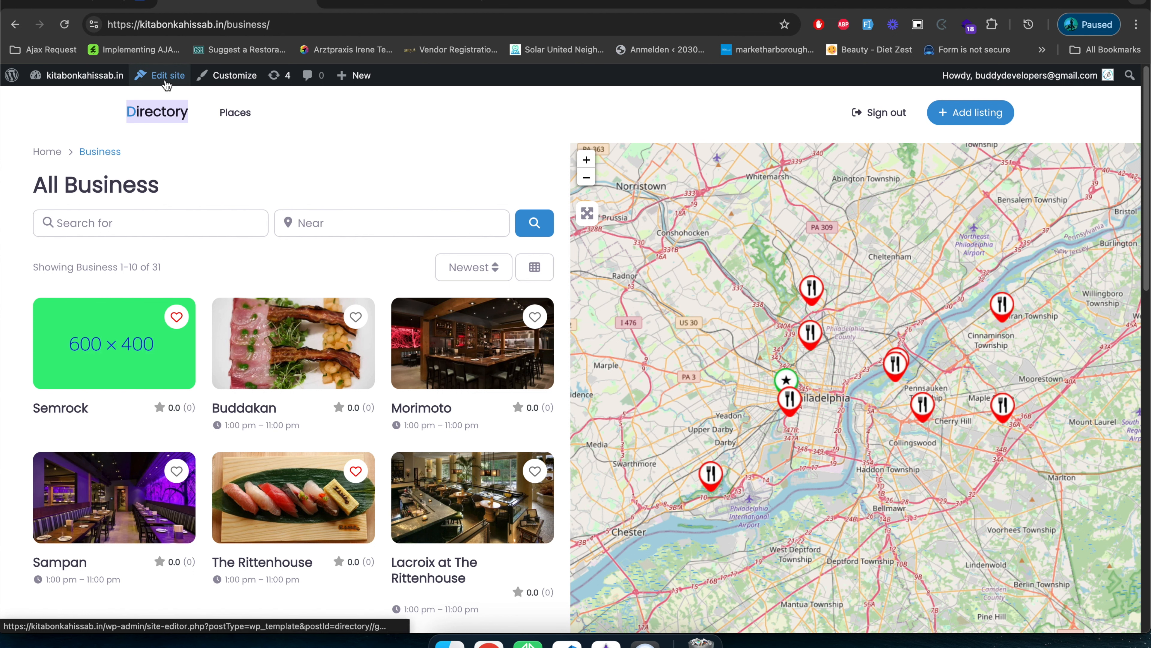
click(352, 4)
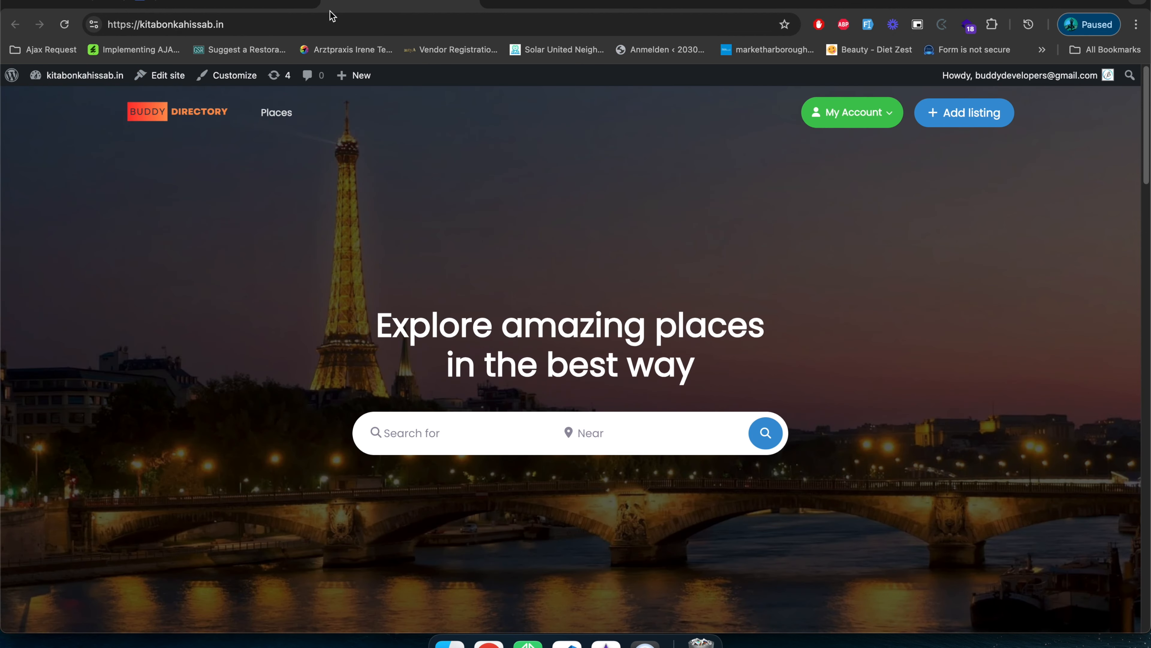
click(249, 4)
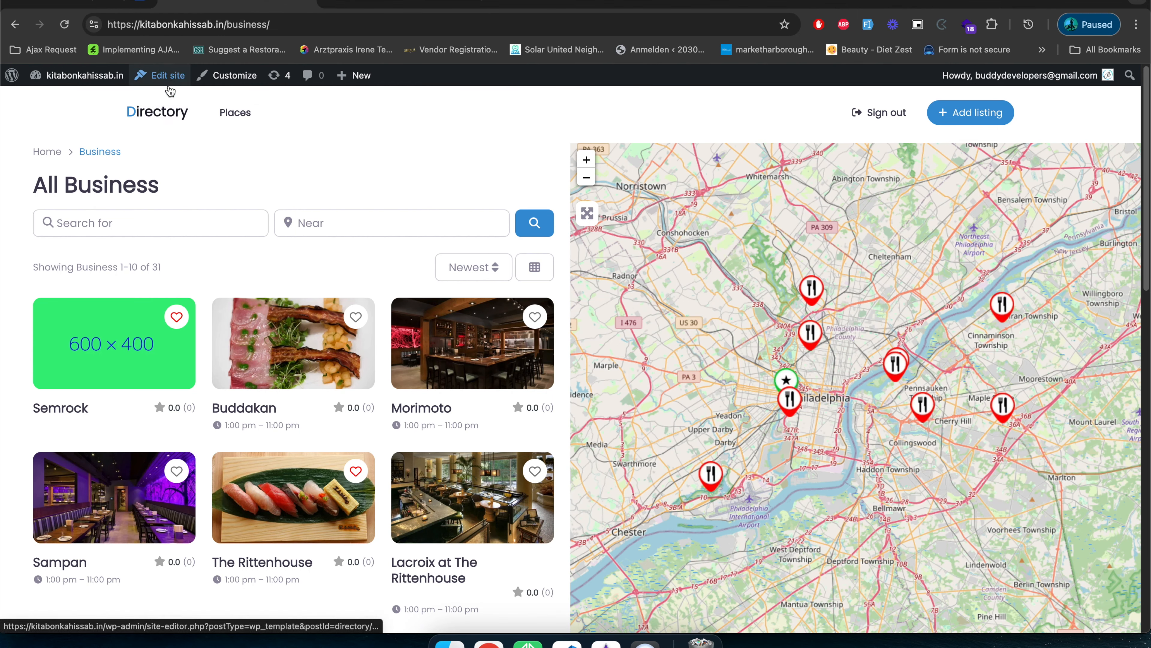
Open the GD Archives template of the All Business page in the site editor and open its header part for editing.
click(165, 77)
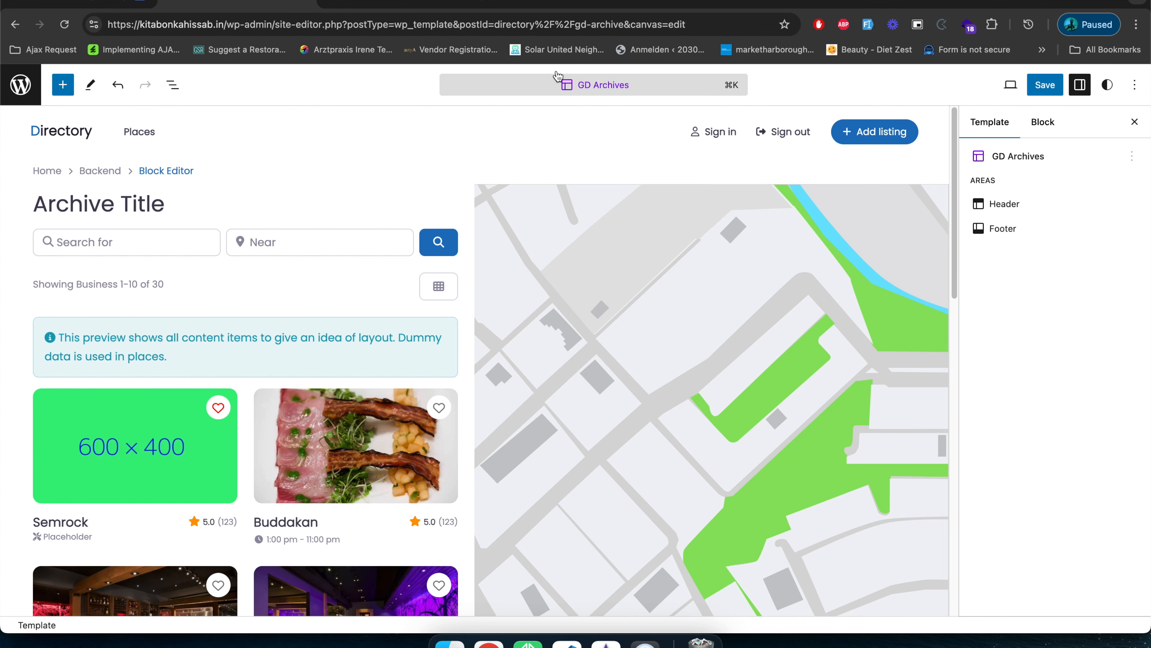
click(408, 4)
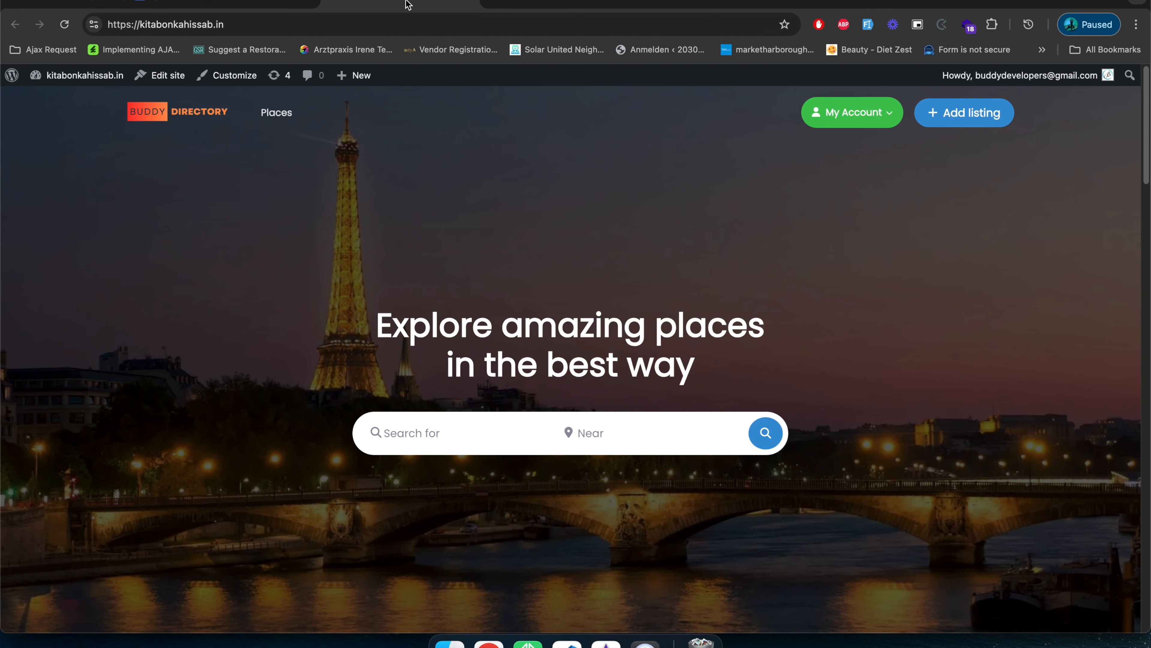
click(266, 6)
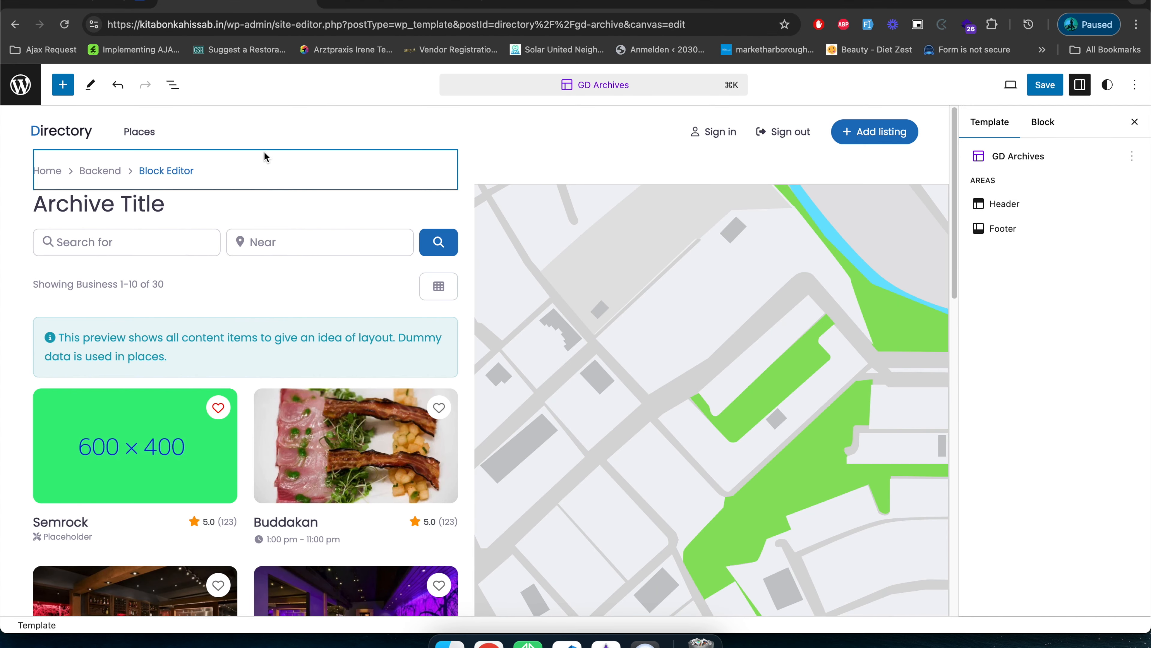
click(176, 88)
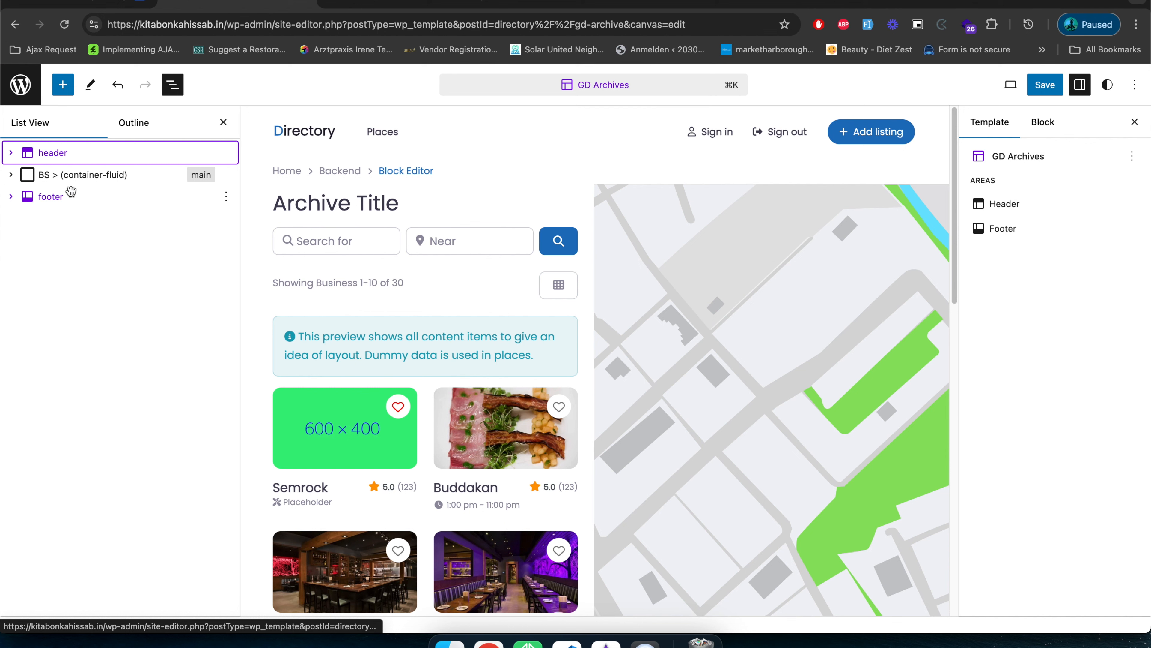
click(82, 153)
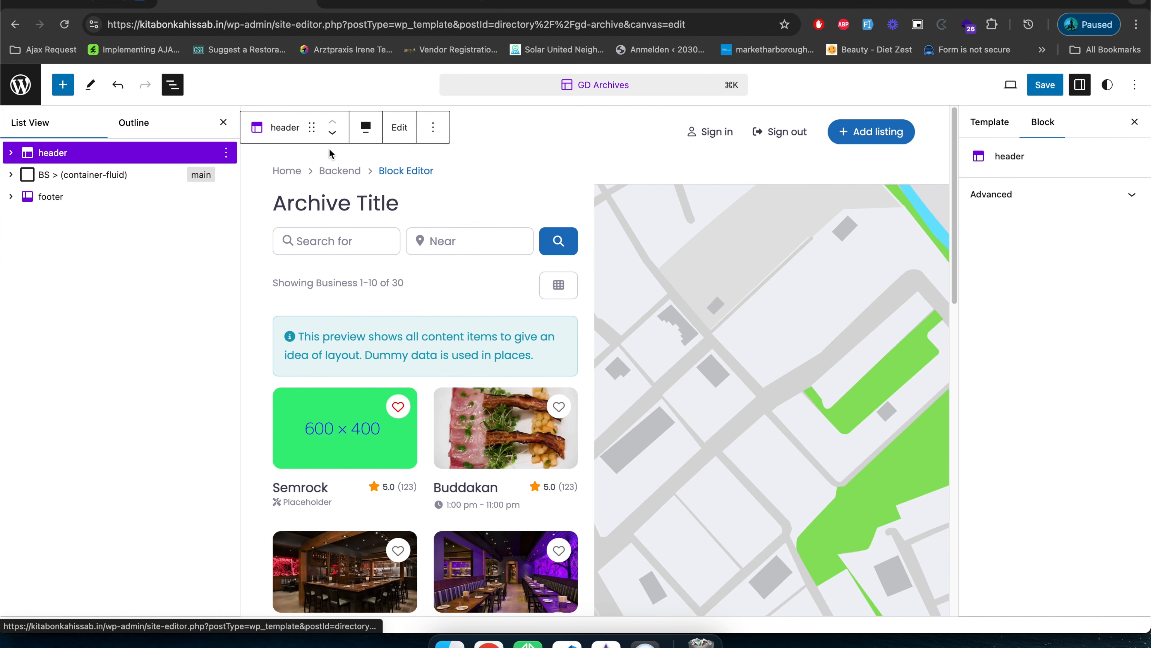
click(399, 129)
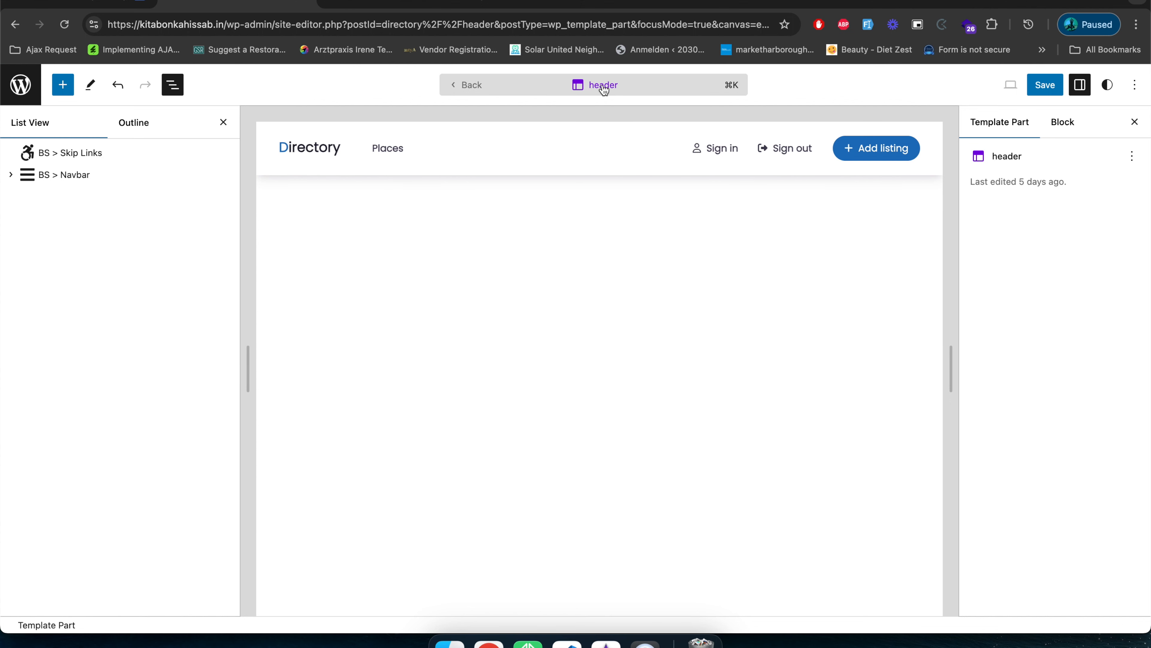
Clear the brand text of the BS > Navbar Brand block in the header.
click(526, 159)
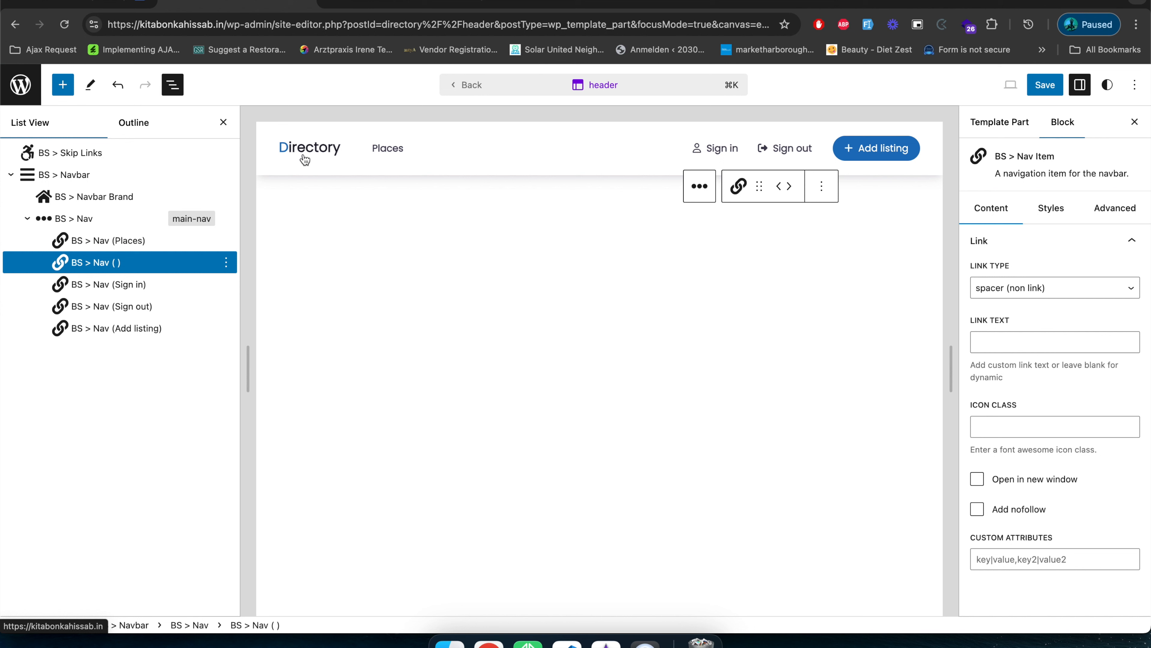
click(316, 166)
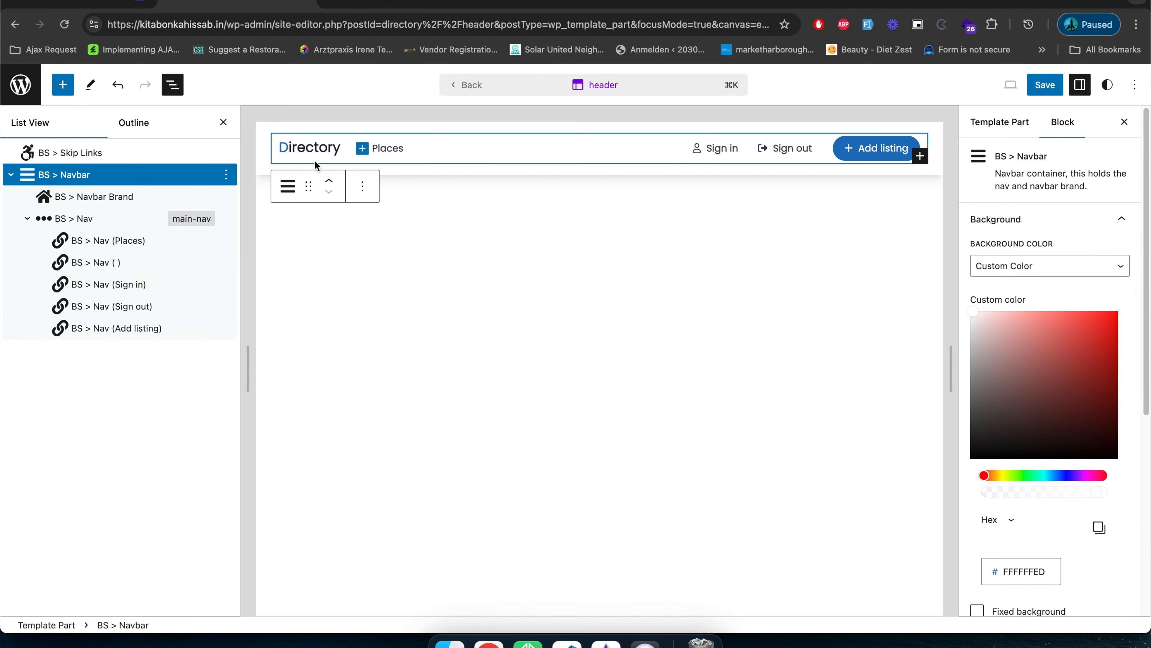
scroll(1076, 531, down, 5)
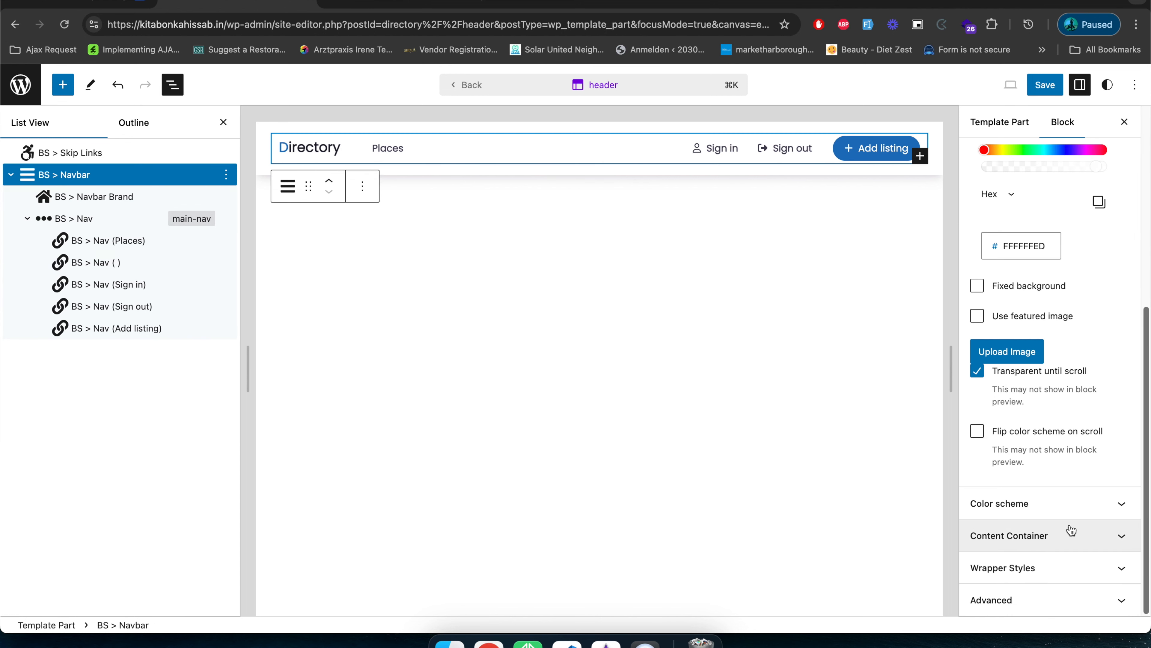
click(106, 195)
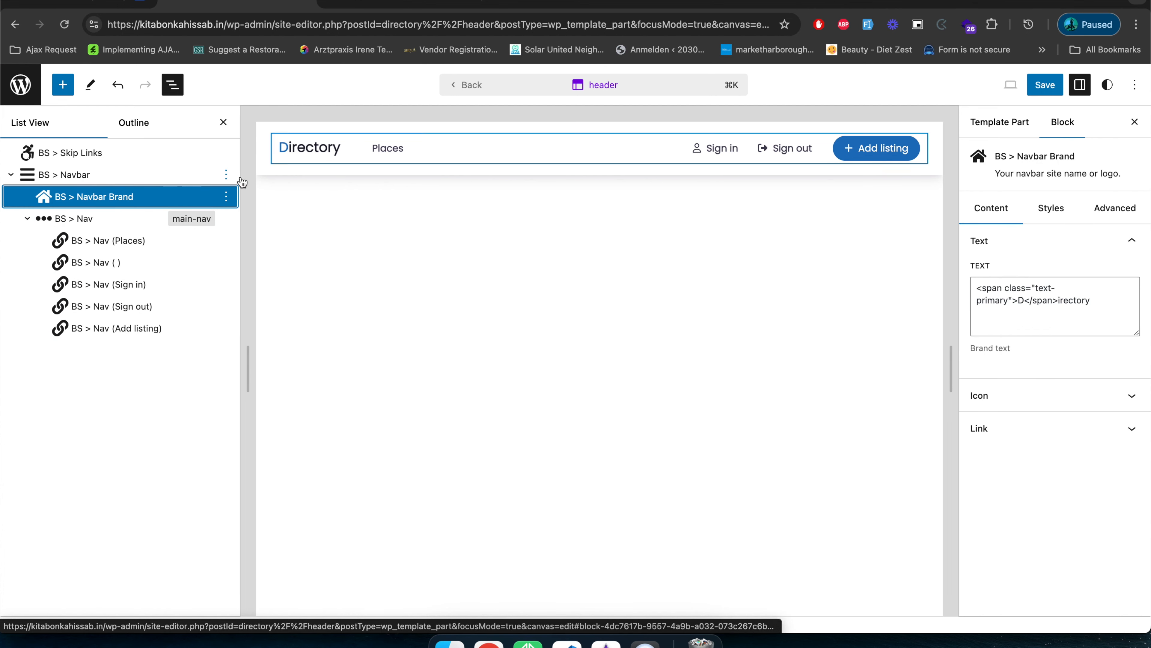
click(1093, 308)
key(super+a)
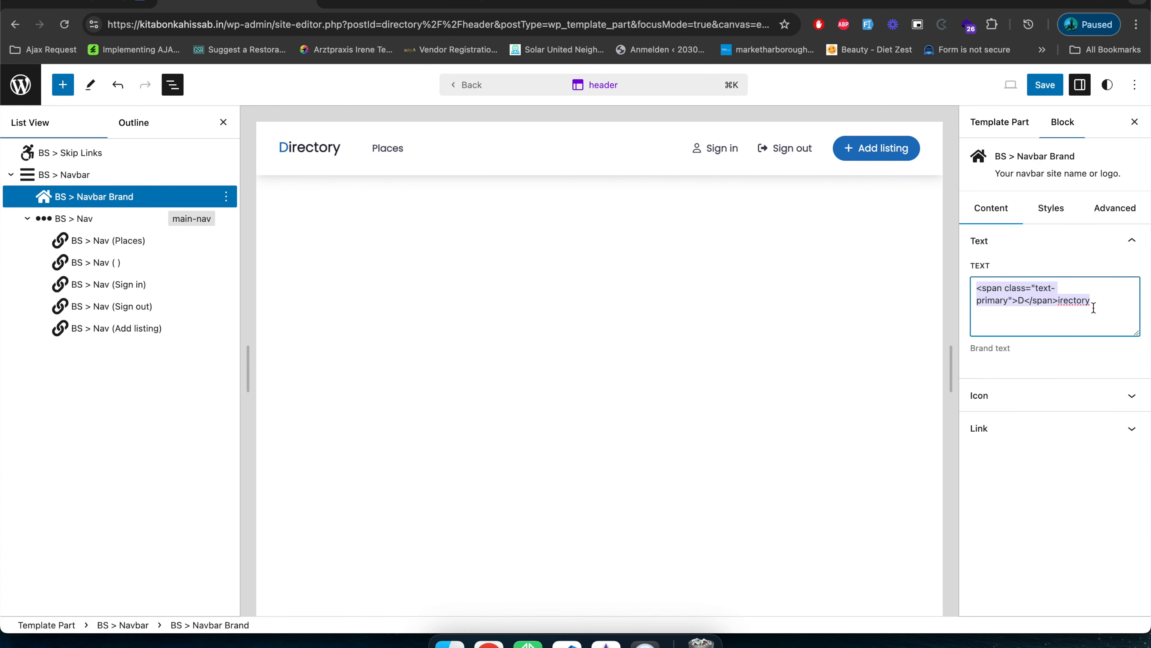
key(BackSpace)
Set the Navbar Brand's icon to the transparent Buddy Directory logo from the media library.
click(1070, 395)
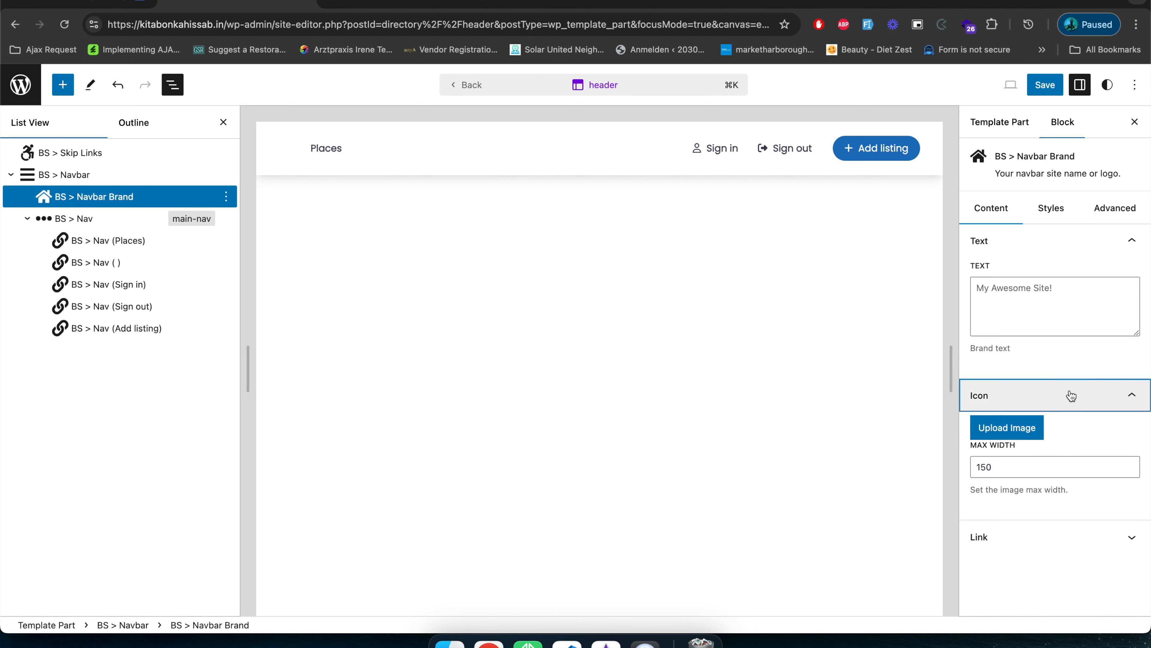
click(1024, 429)
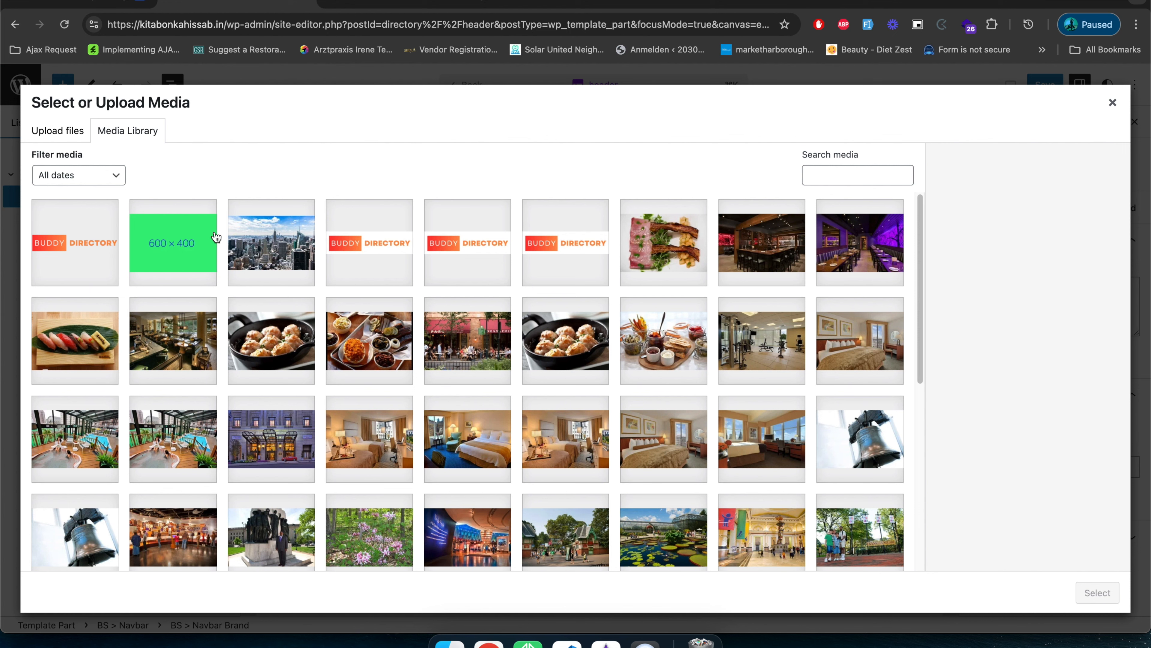
click(86, 252)
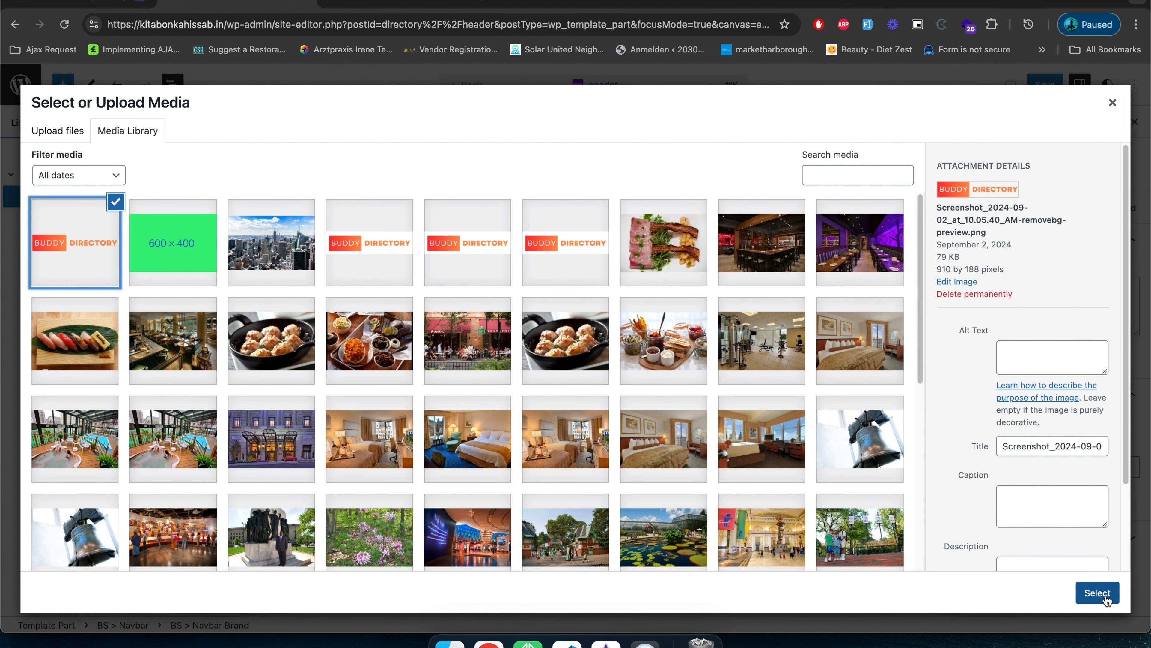
click(1105, 595)
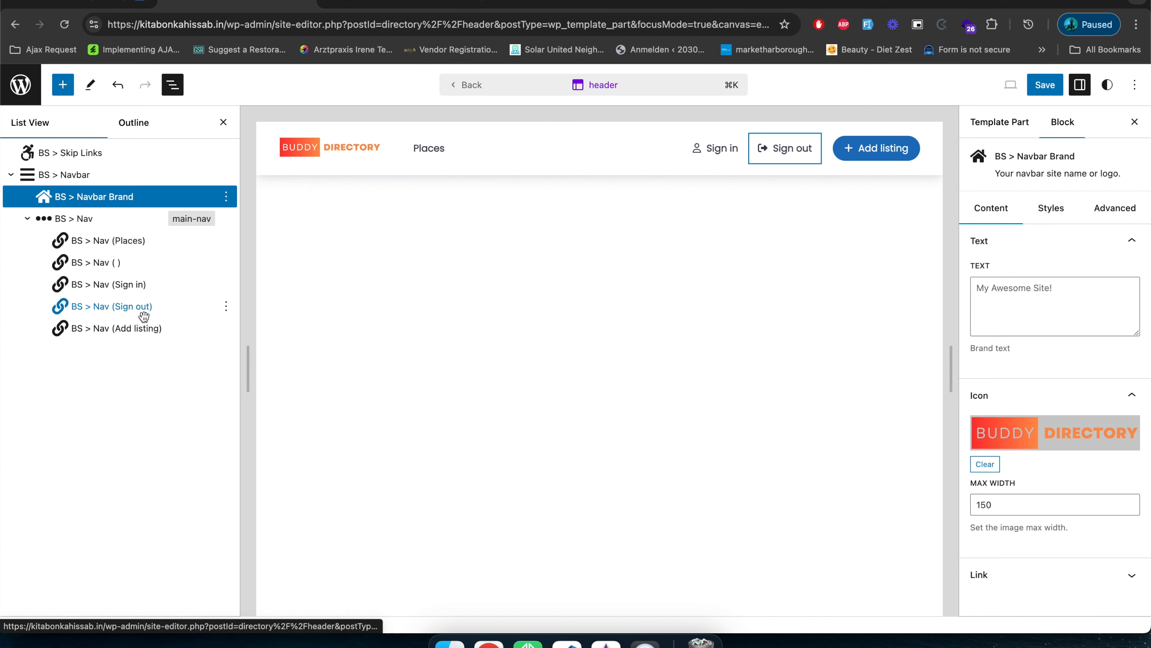
From the front page, go through the dashboard to the site editor's patterns and list the General template parts.
click(399, 3)
mouse_move(64, 77)
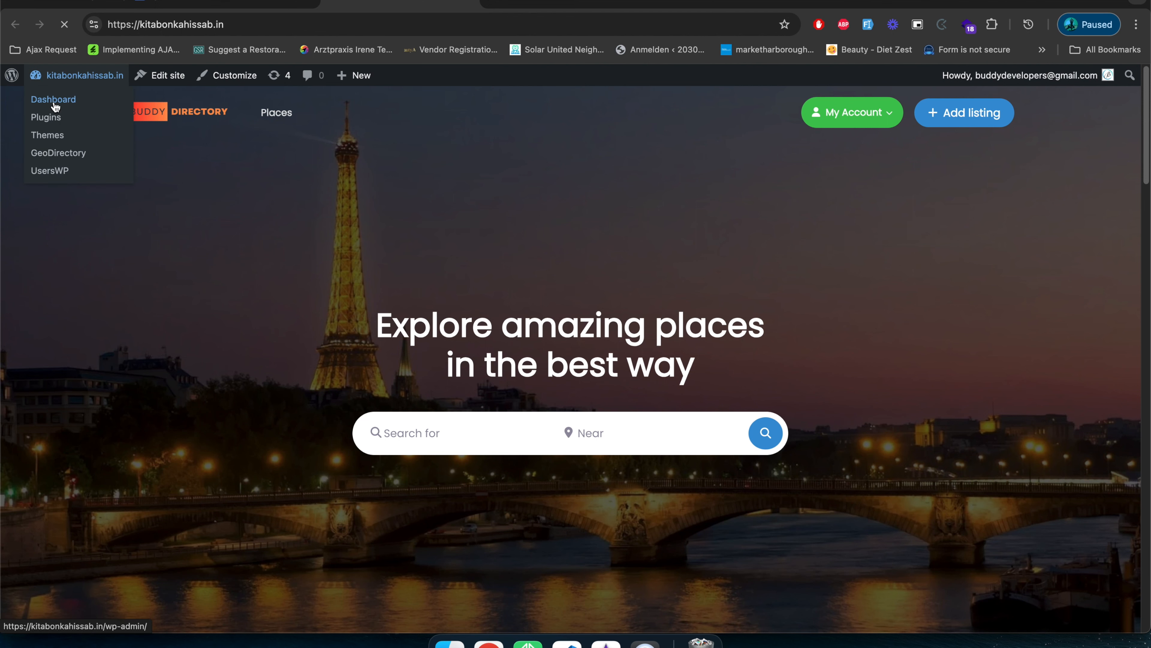
mouse_move(77, 382)
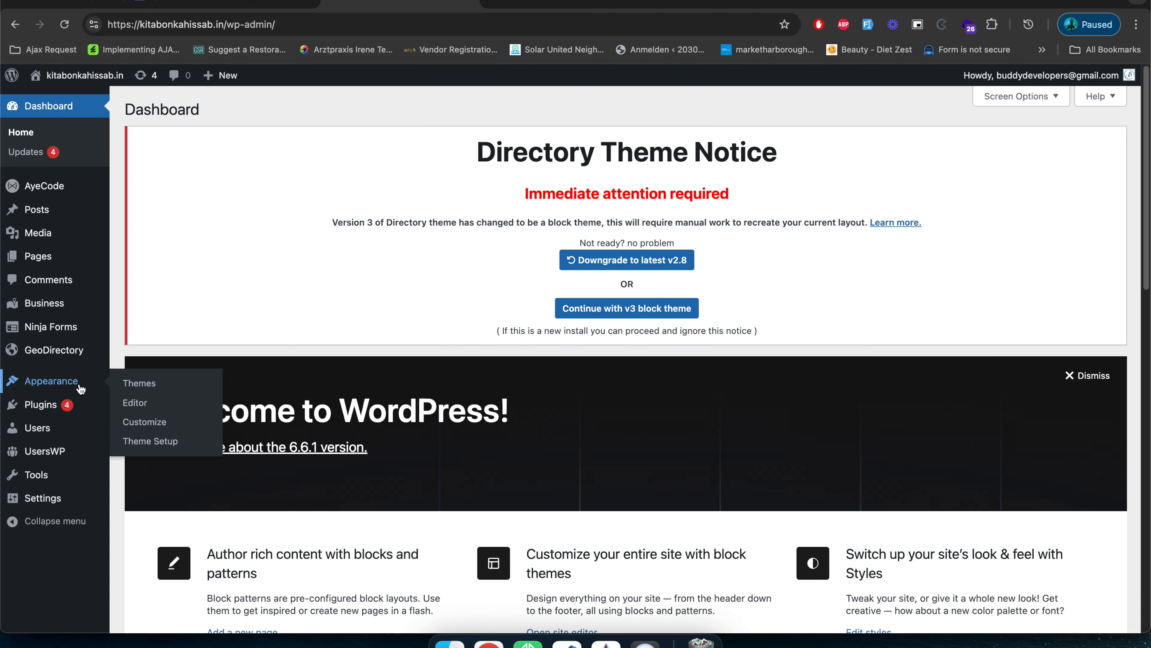
click(157, 403)
click(111, 341)
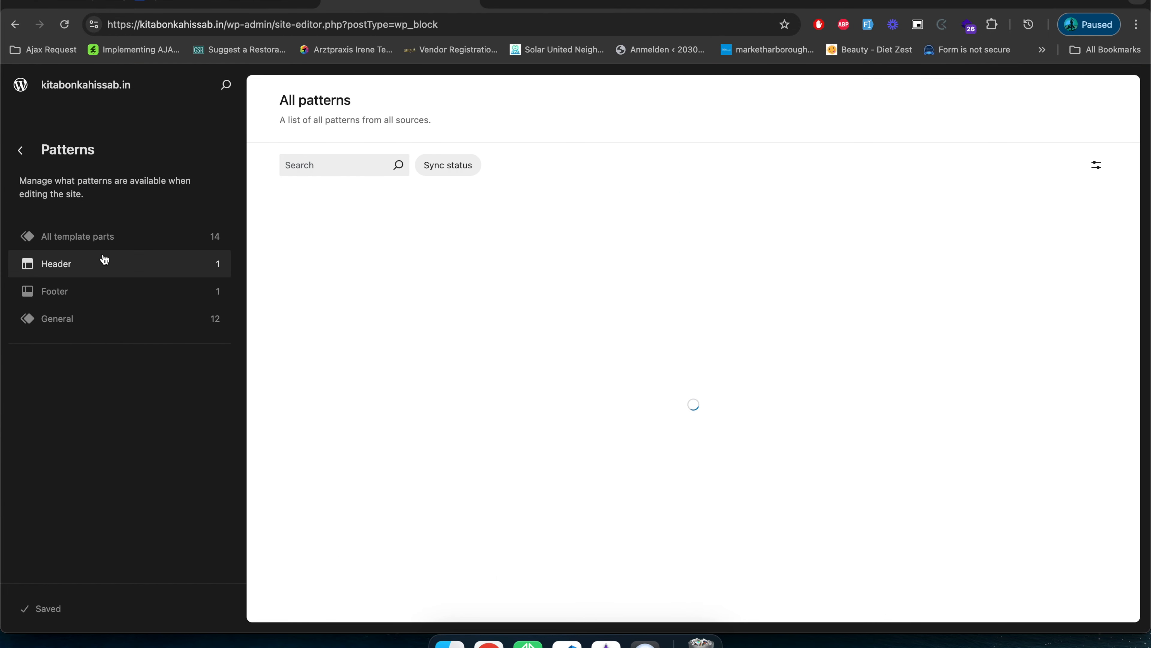
click(87, 318)
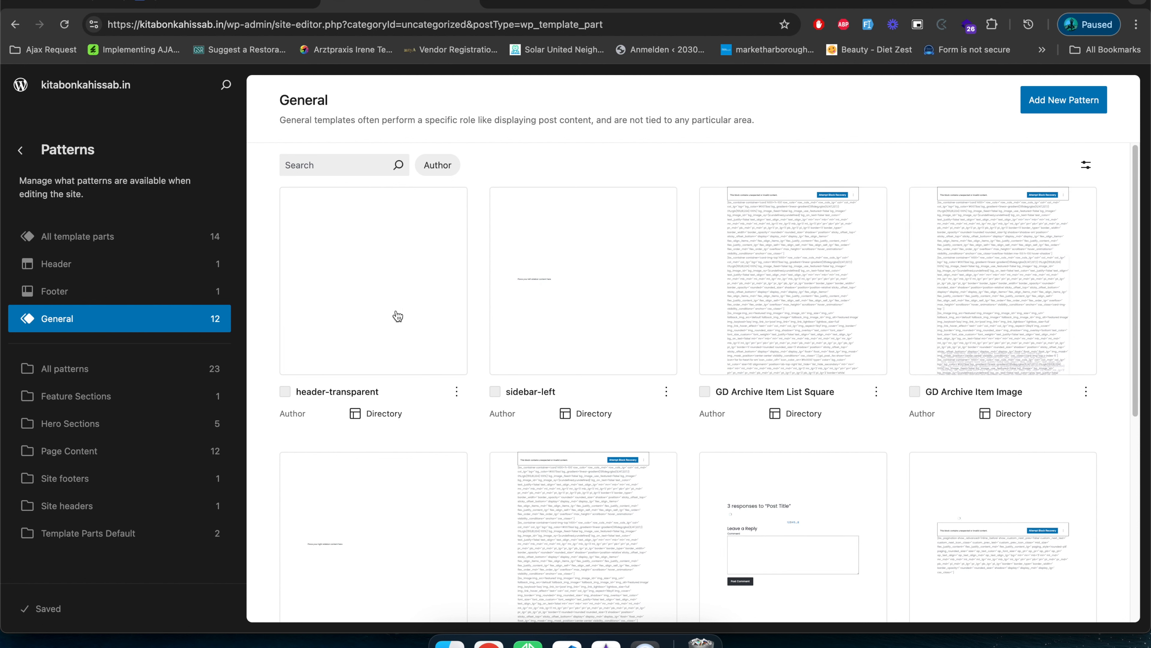
Look through the General template parts, open header-transparent and expand its BS > Navbar block in the block structure.
right_click(367, 281)
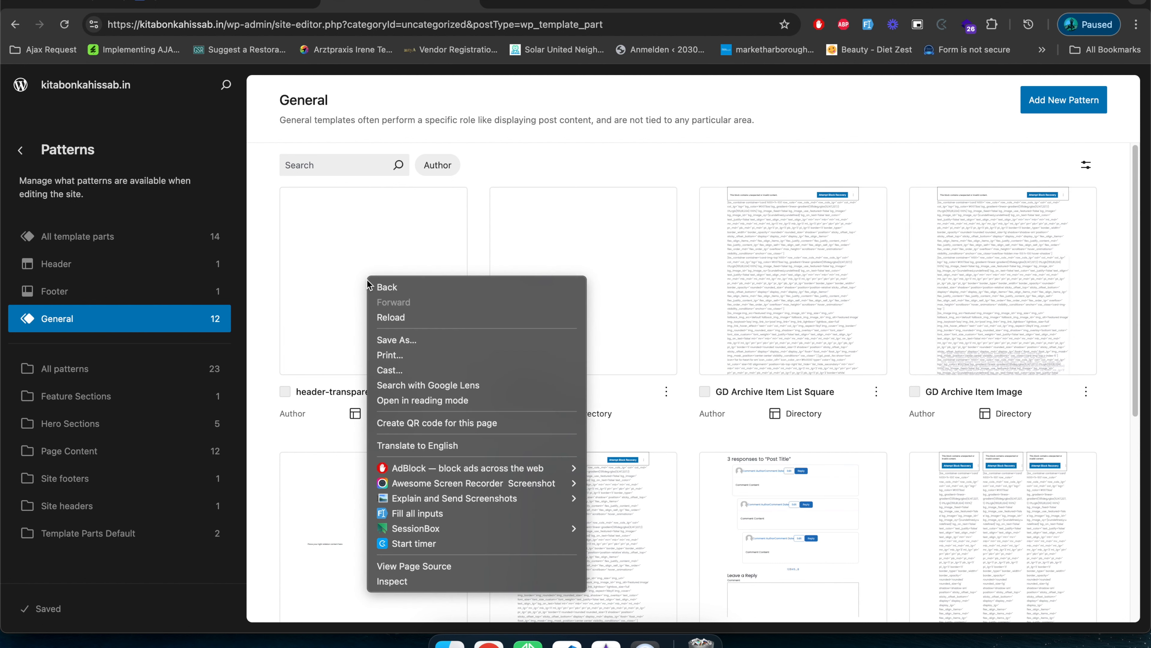
click(583, 159)
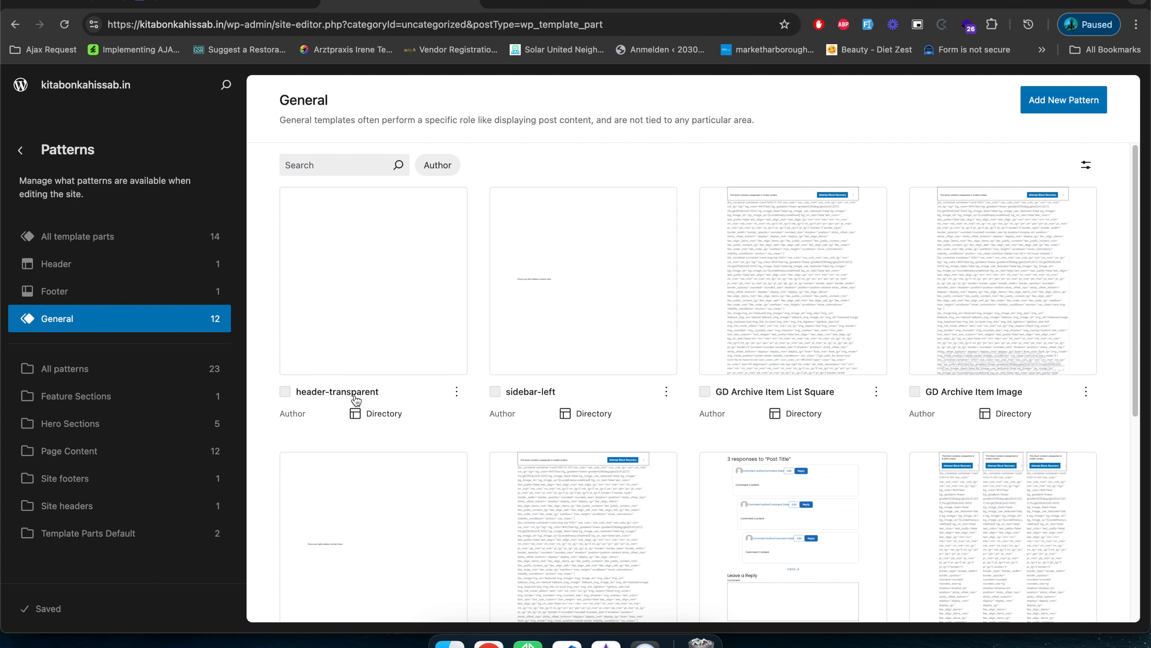
scroll(356, 399, down, 8)
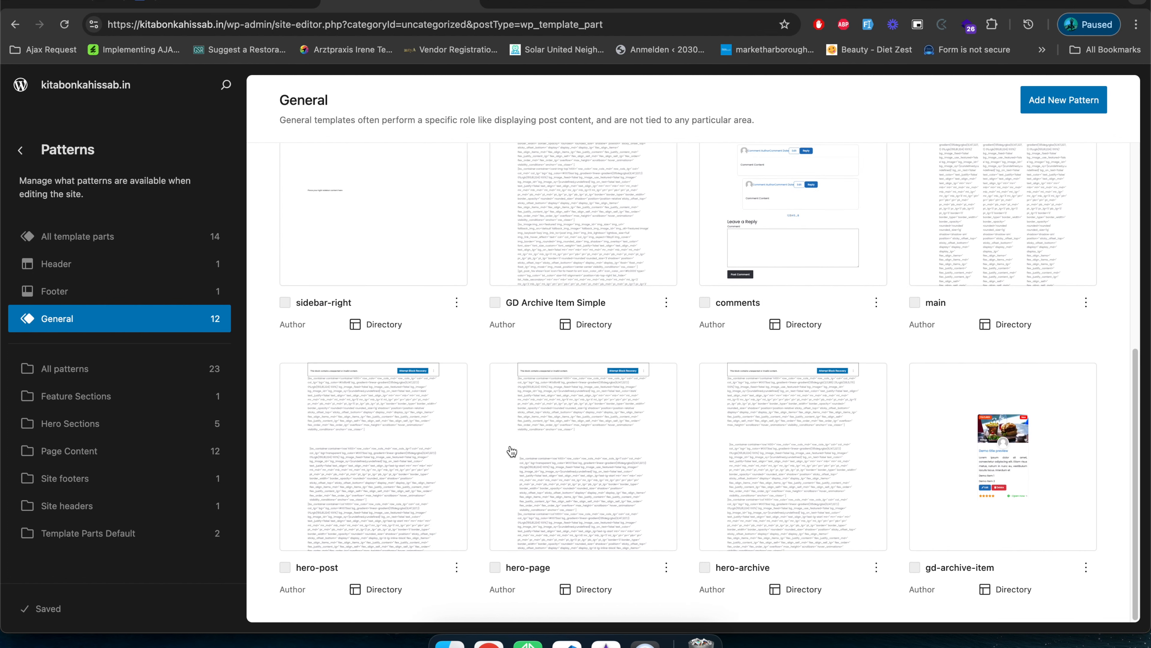
scroll(715, 551, up, 6)
scroll(715, 552, down, 6)
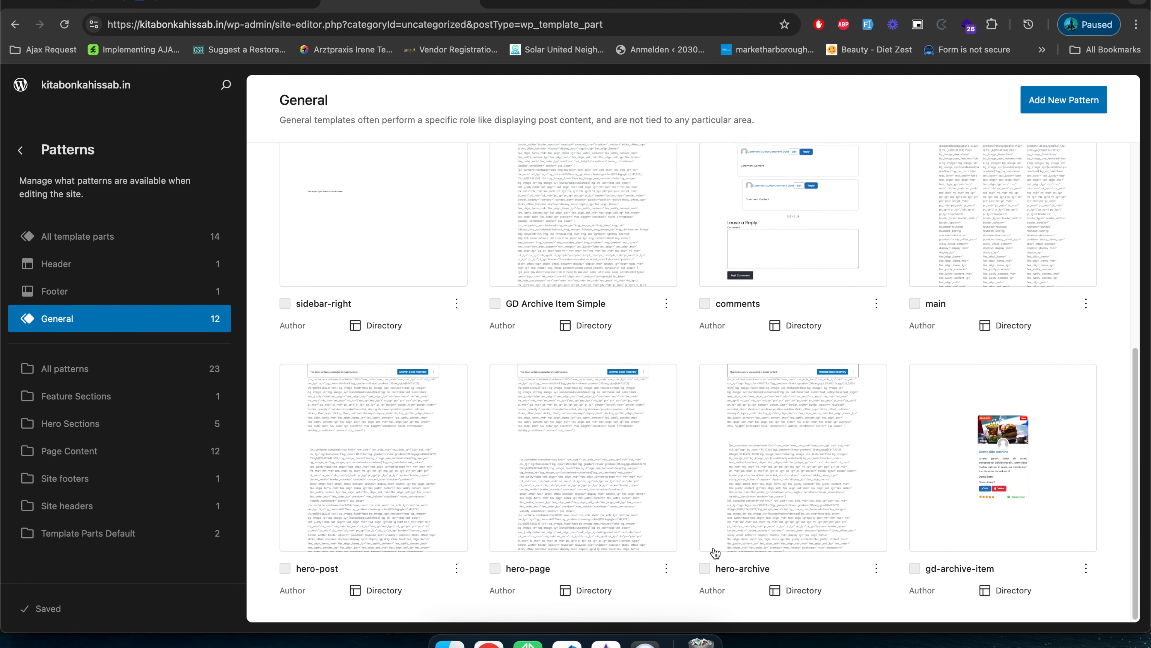
scroll(715, 553, up, 8)
click(395, 285)
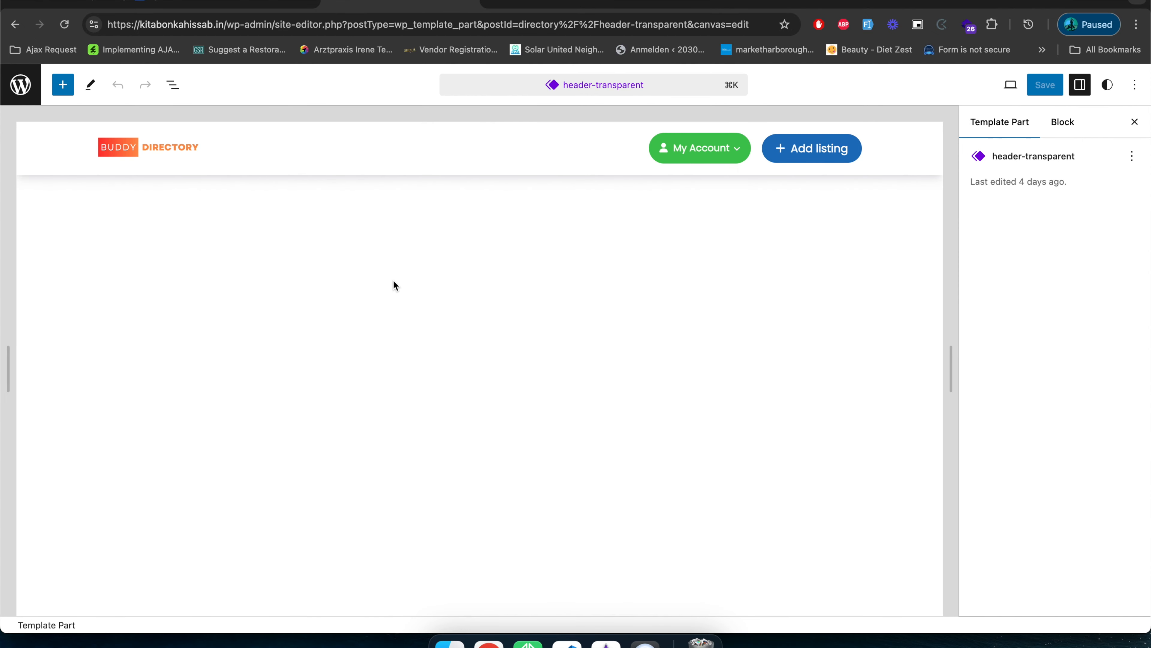
click(166, 88)
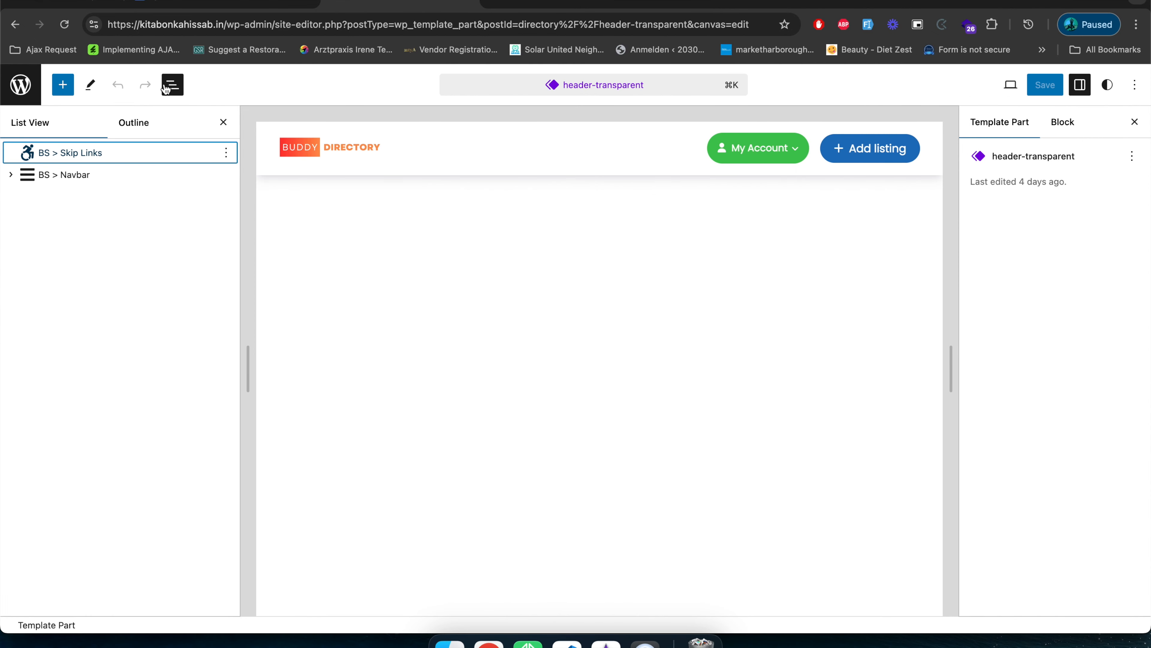
click(11, 175)
click(69, 173)
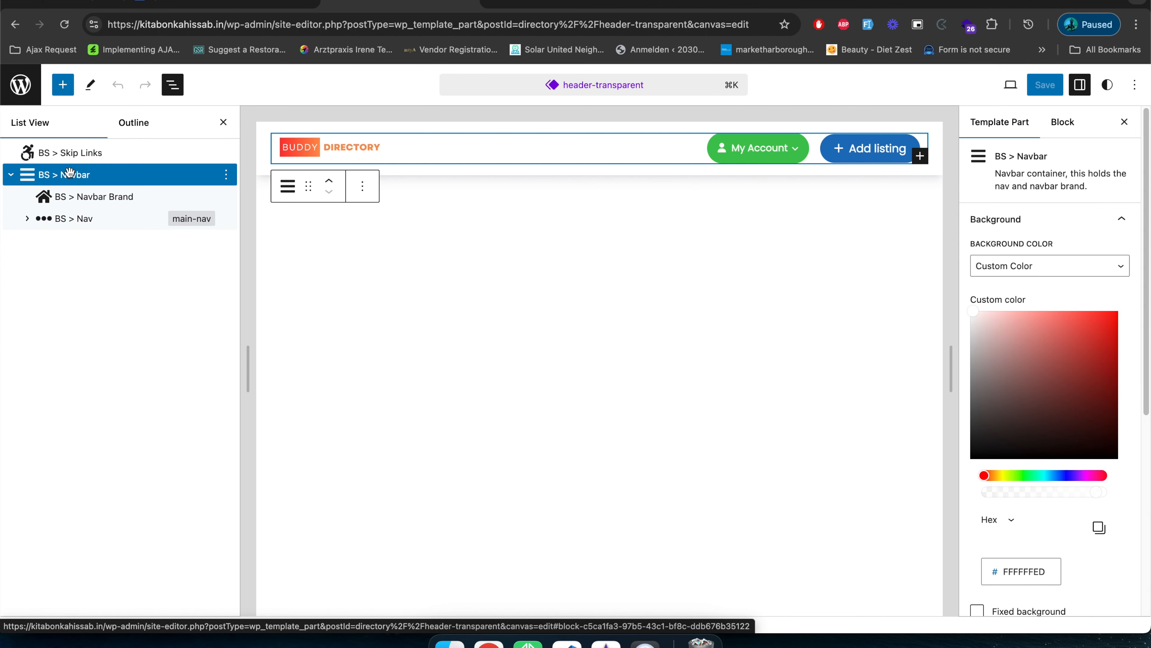
Copy the whole BS > Navbar block of the header-transparent part.
click(227, 177)
click(234, 209)
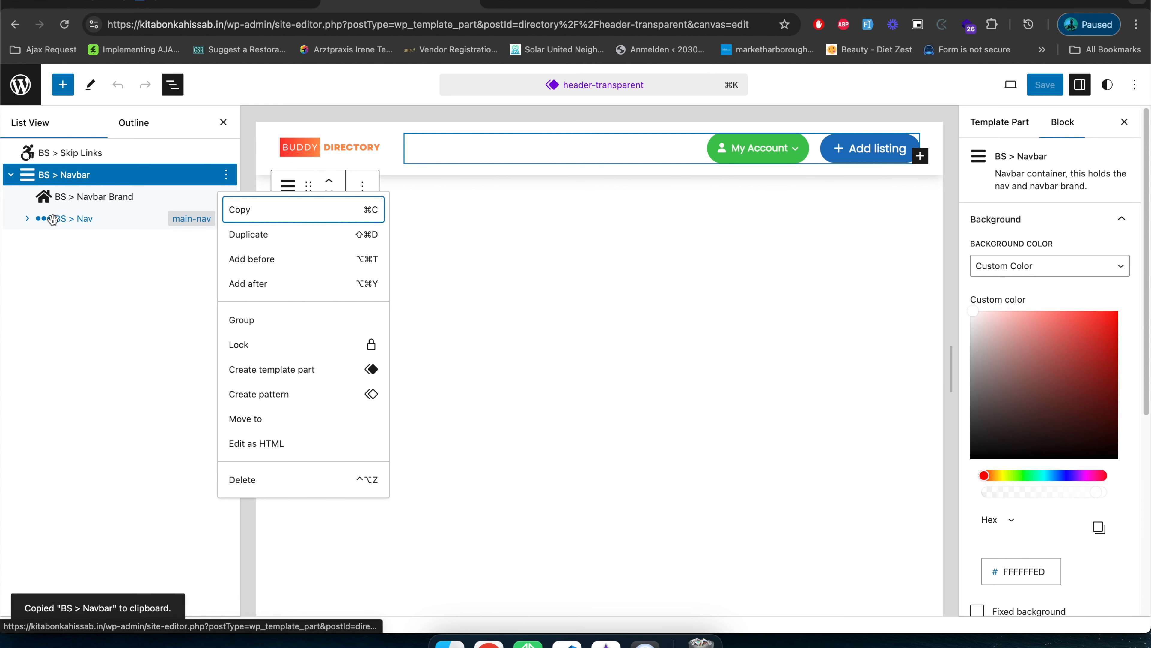
click(126, 195)
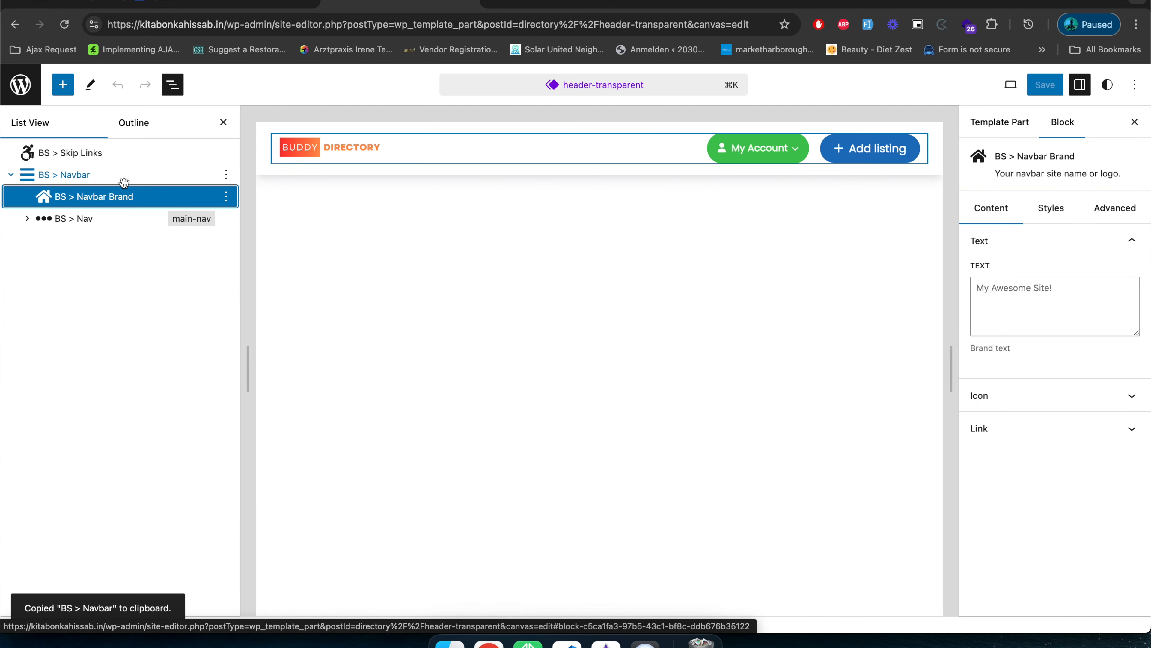
Copy the BS > Nav block (main-nav) inside the header-transparent part's Navbar.
click(225, 220)
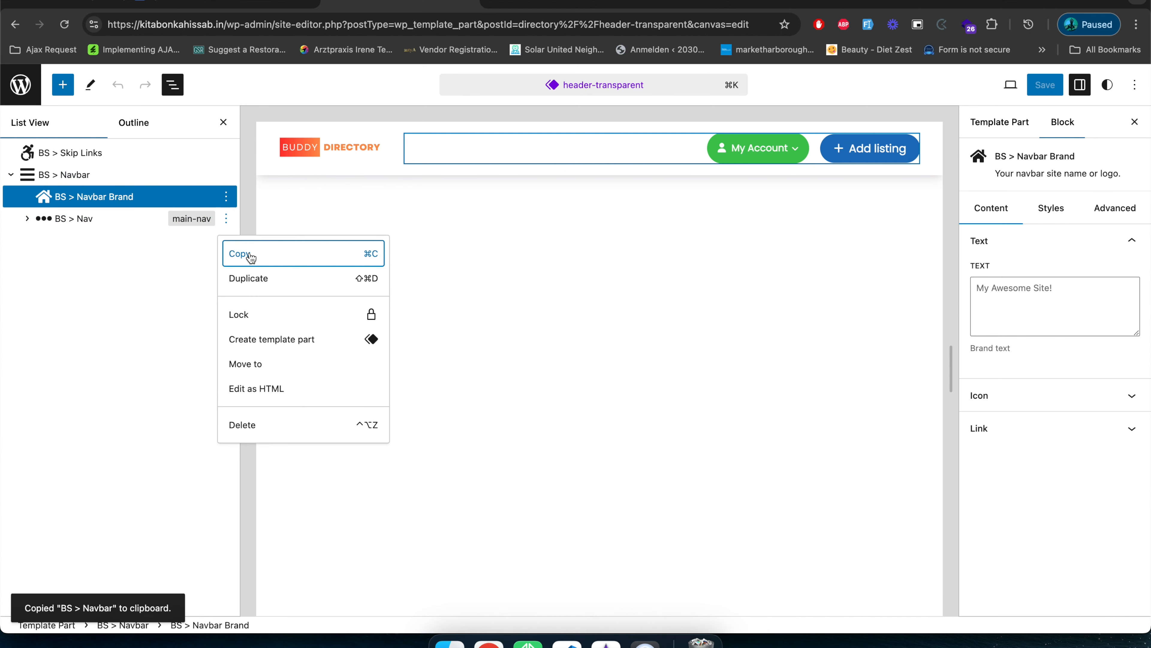
click(246, 253)
click(245, 253)
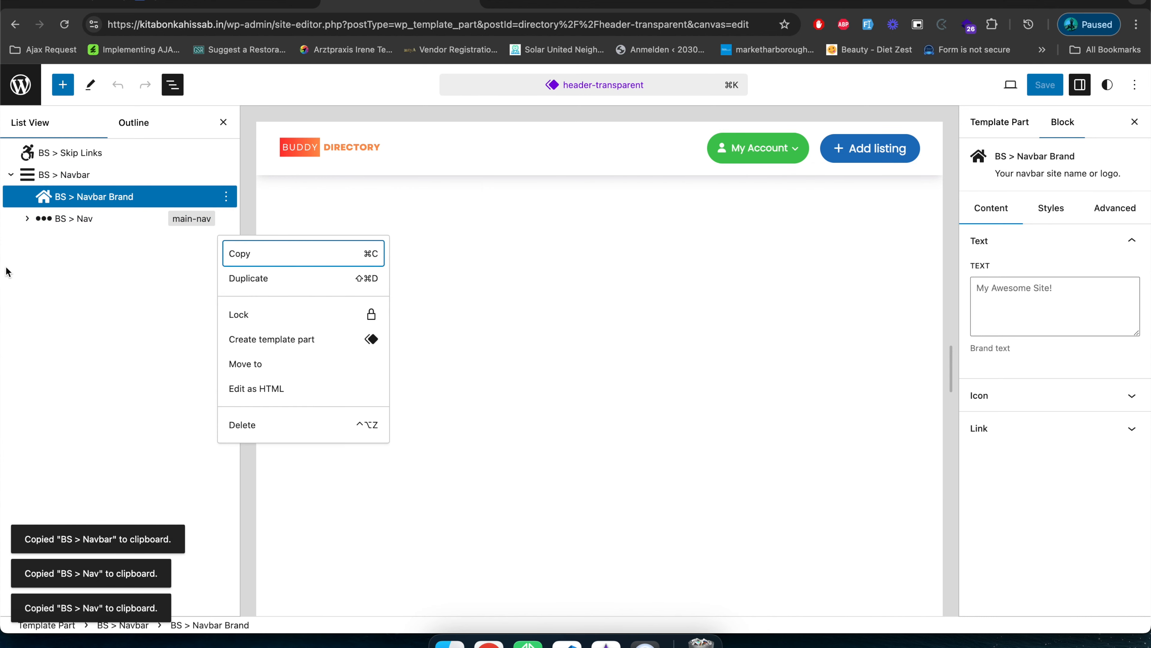
click(50, 220)
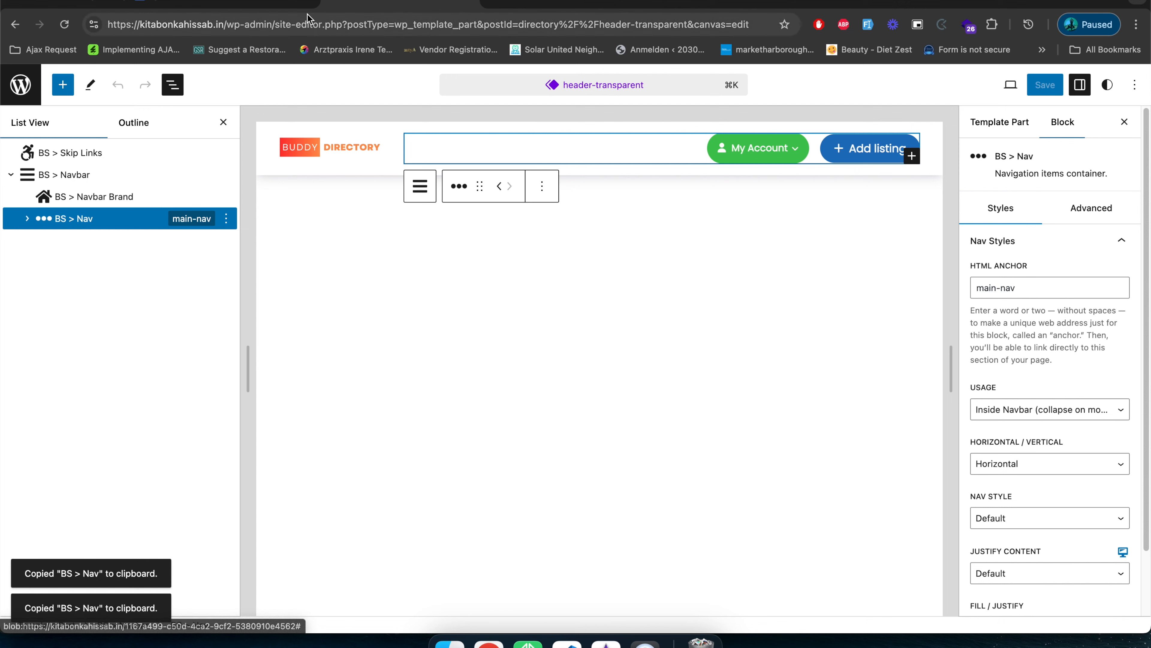
Replace the BS > Nav block (main-nav) in the header template part with the one copied from header-transparent.
click(249, 2)
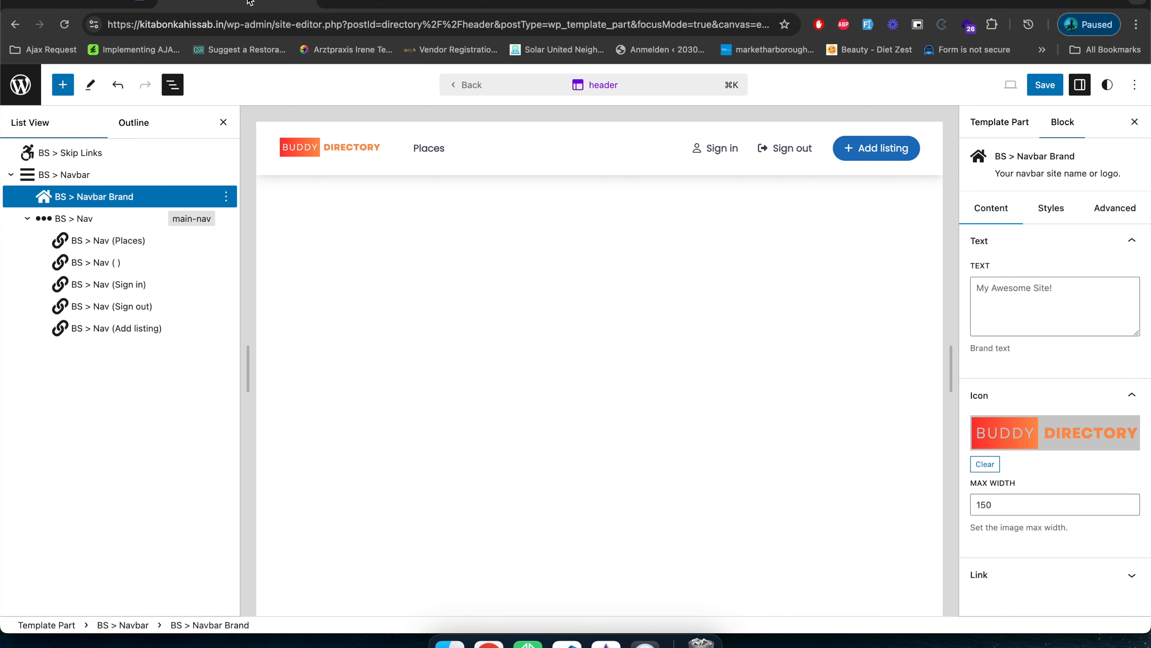
click(92, 221)
right_click(93, 223)
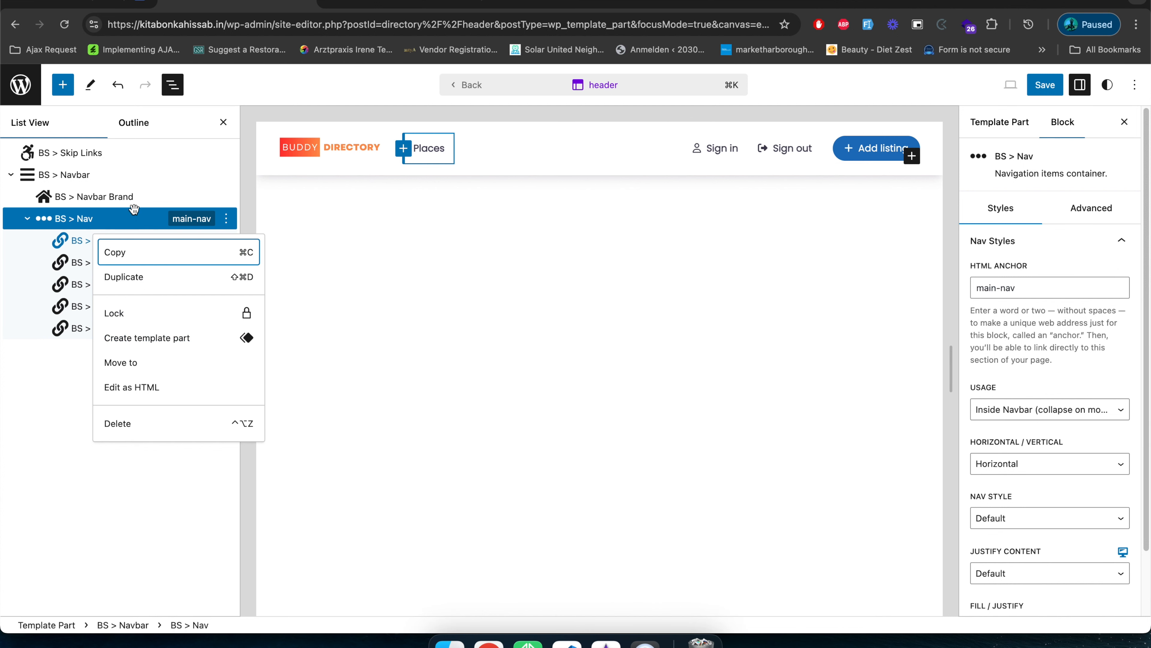
key(Escape)
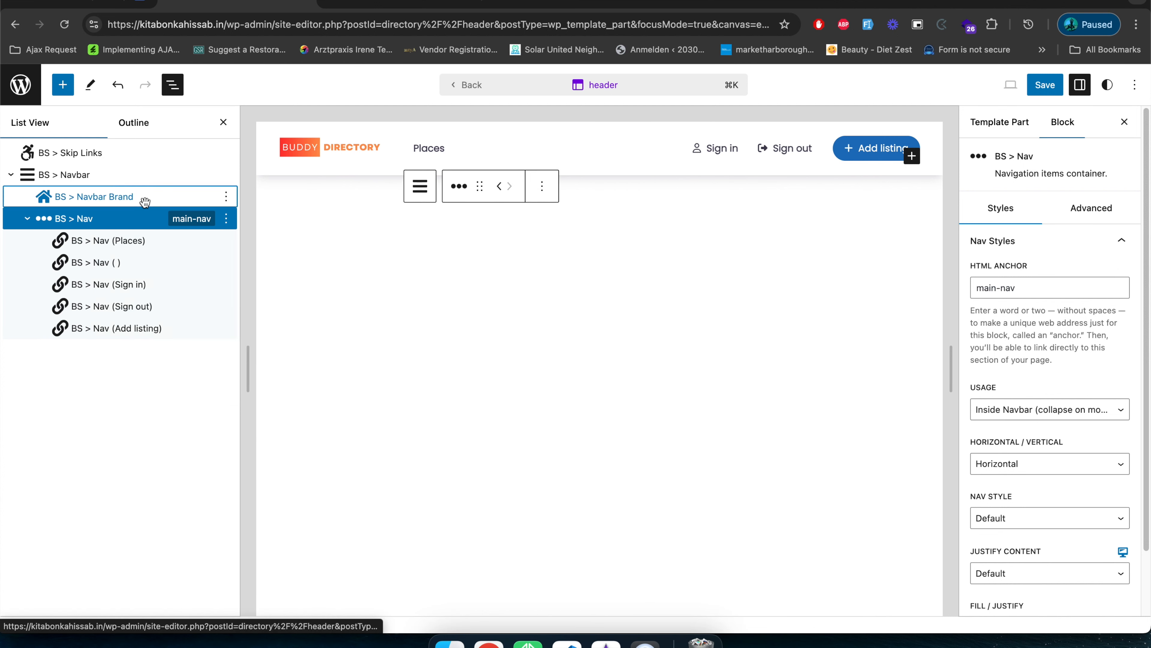
click(145, 202)
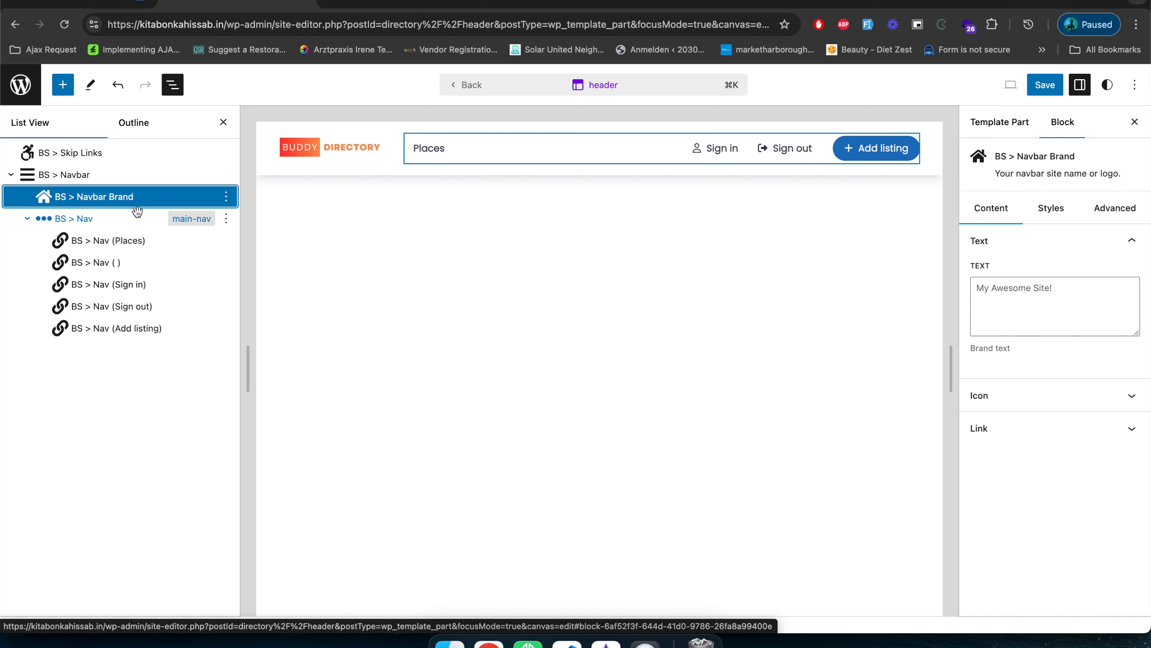
click(86, 220)
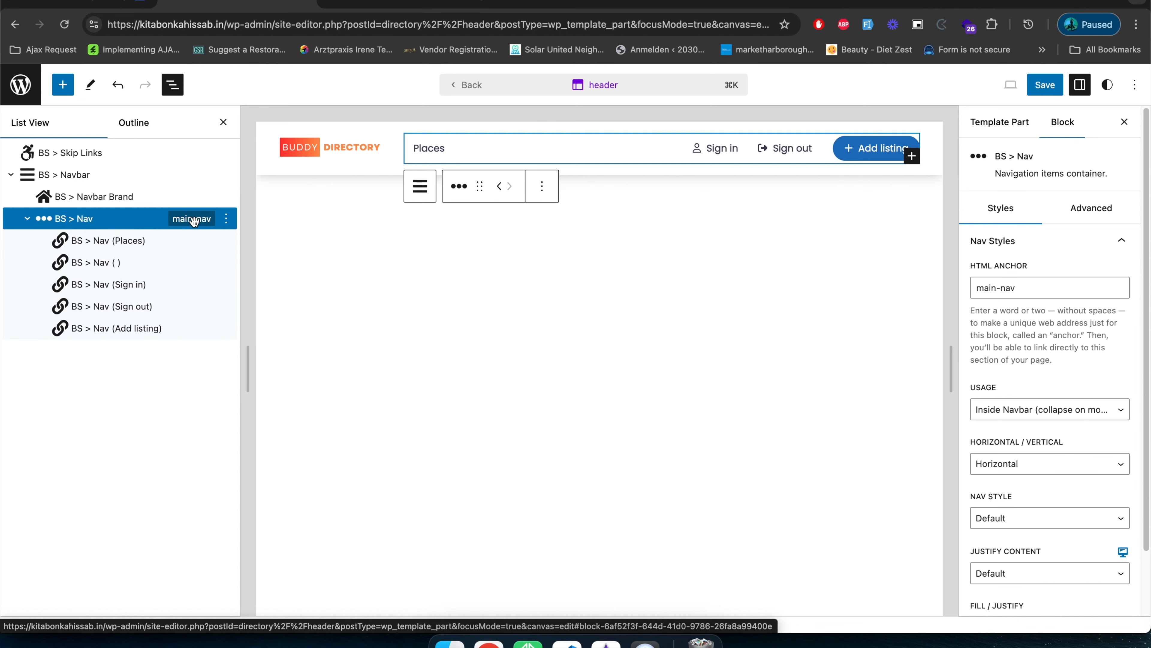
key(super+v)
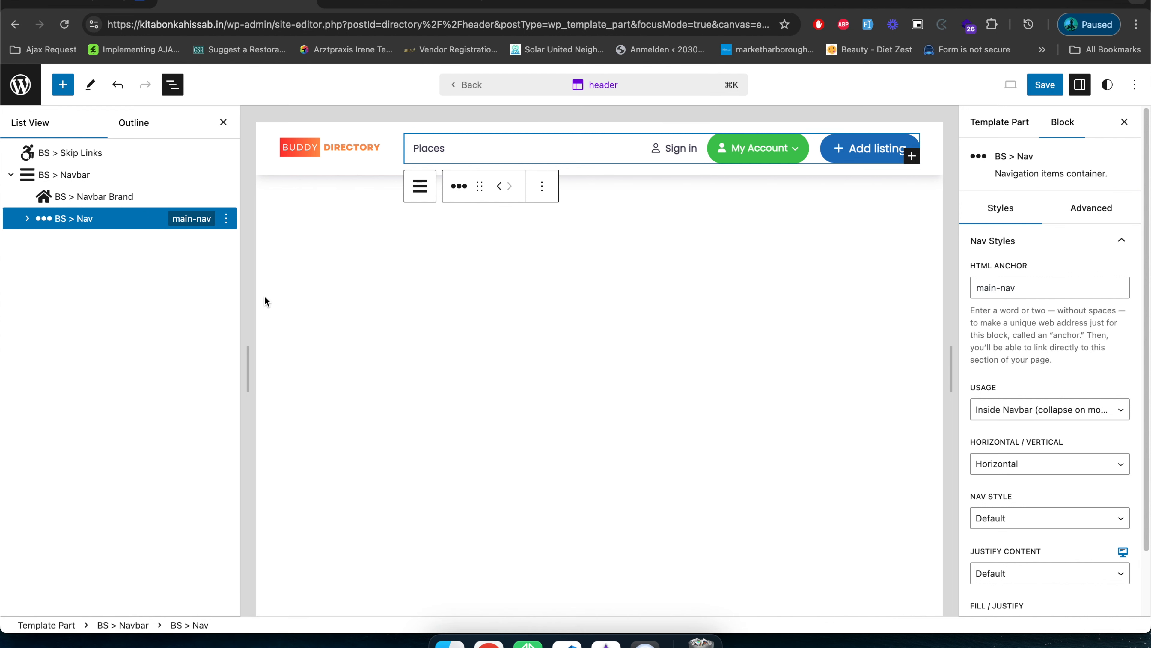
right_click(156, 244)
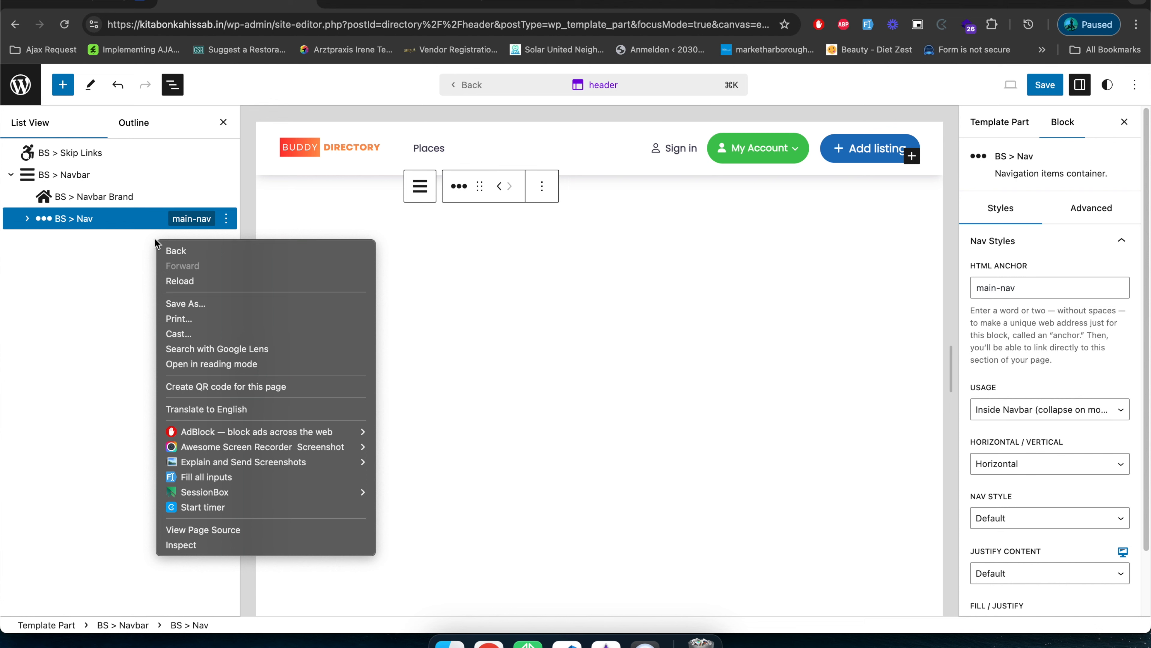
right_click(139, 221)
click(139, 221)
right_click(138, 221)
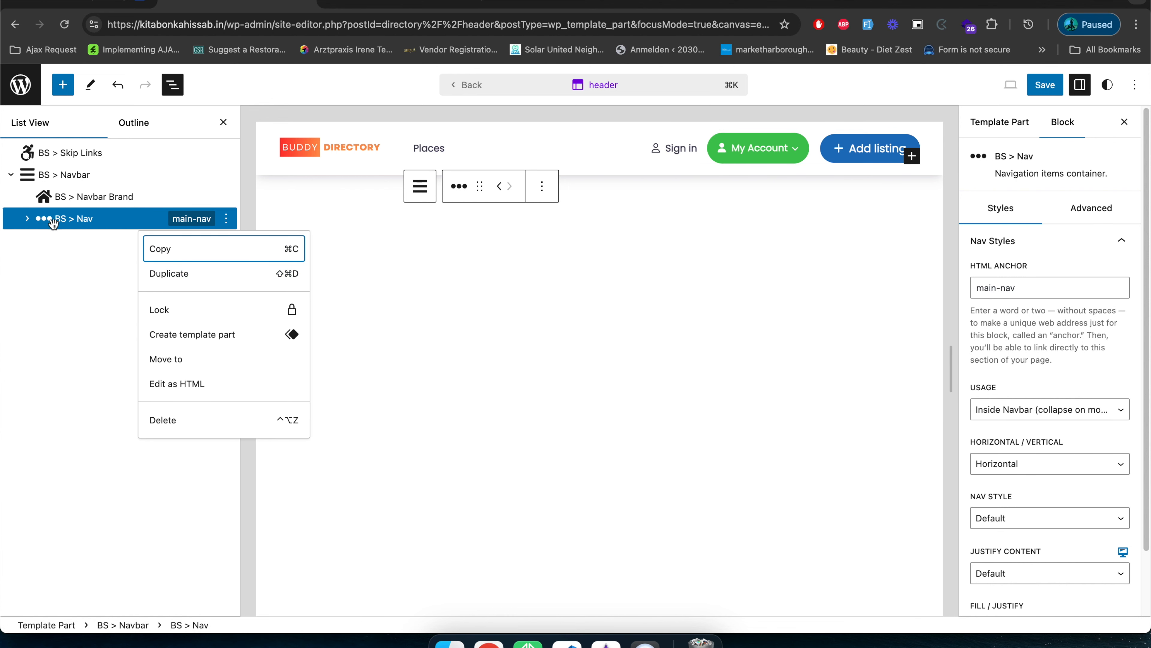
click(54, 290)
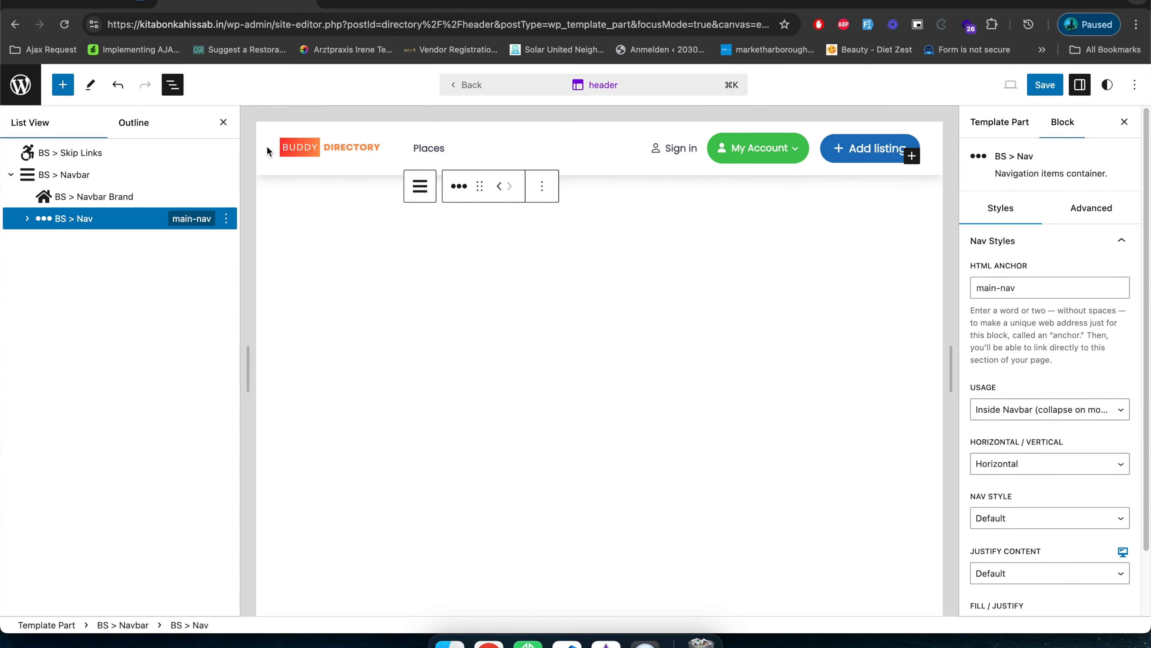
Save the header template part and load the site's front page in place of the header-transparent editor.
click(1043, 89)
click(1042, 89)
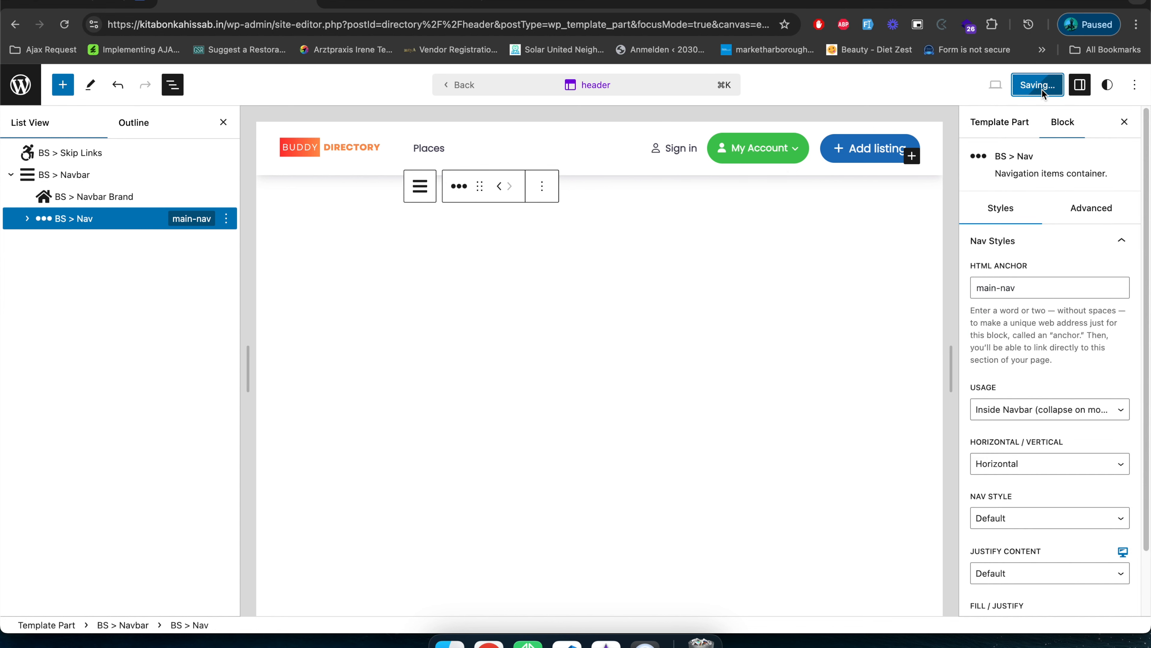
click(415, 6)
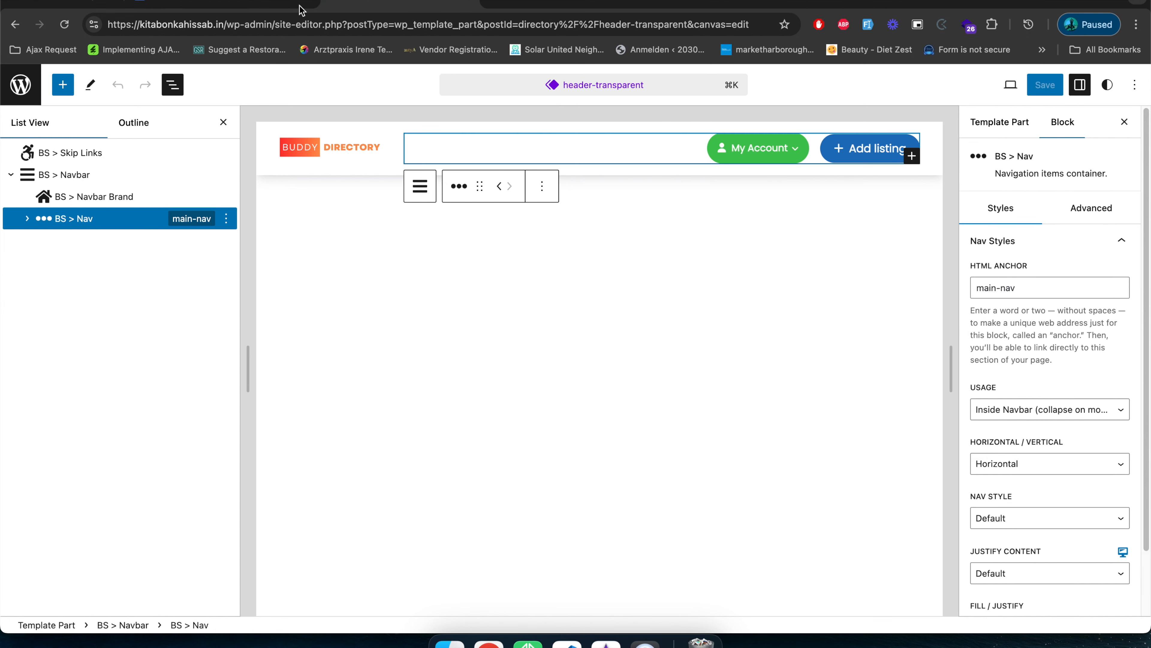
drag(226, 24, 1148, 71)
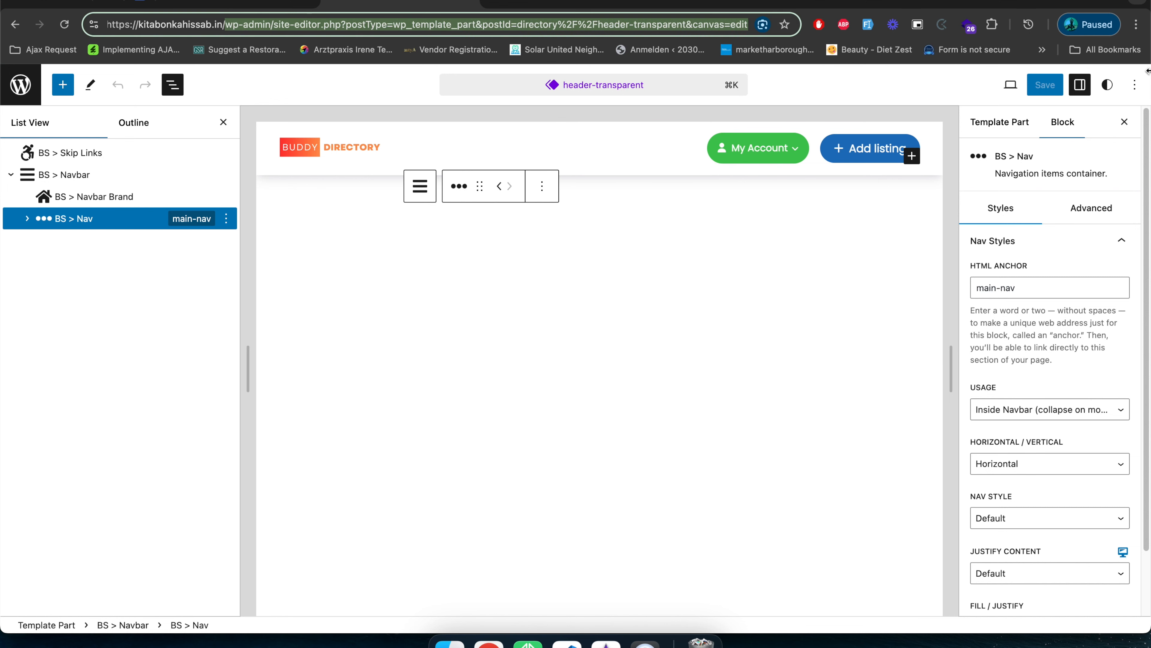
key(BackSpace)
key(Return)
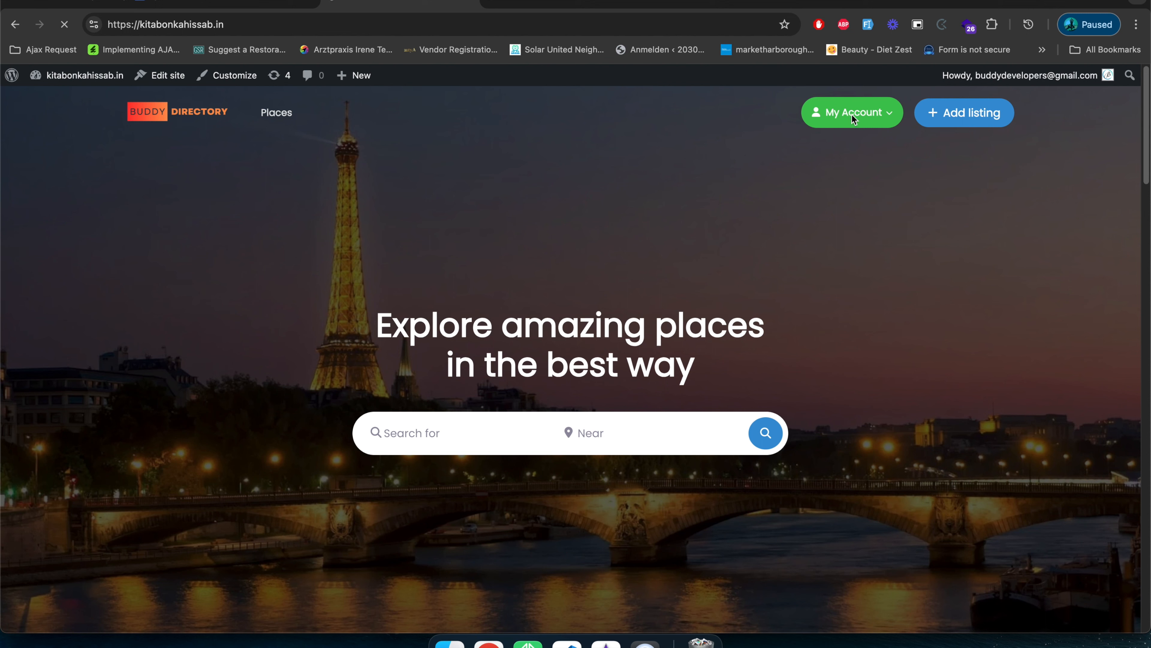
Open the Places listing page and examine its header, business listings, map and footer.
click(282, 117)
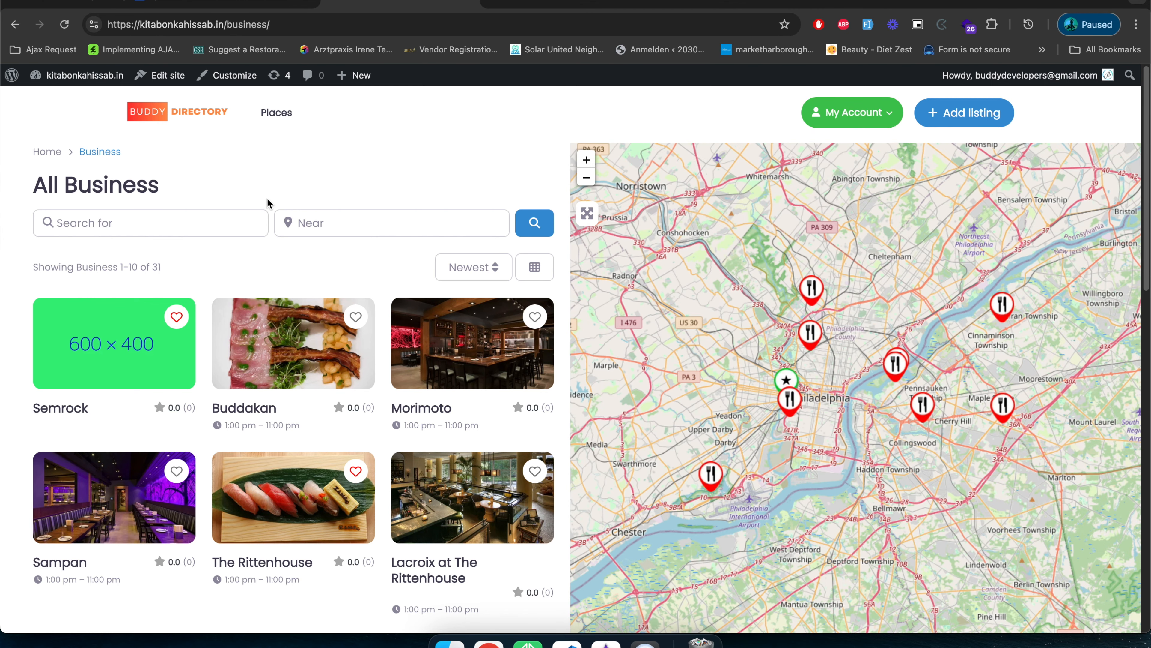
scroll(234, 273, down, 15)
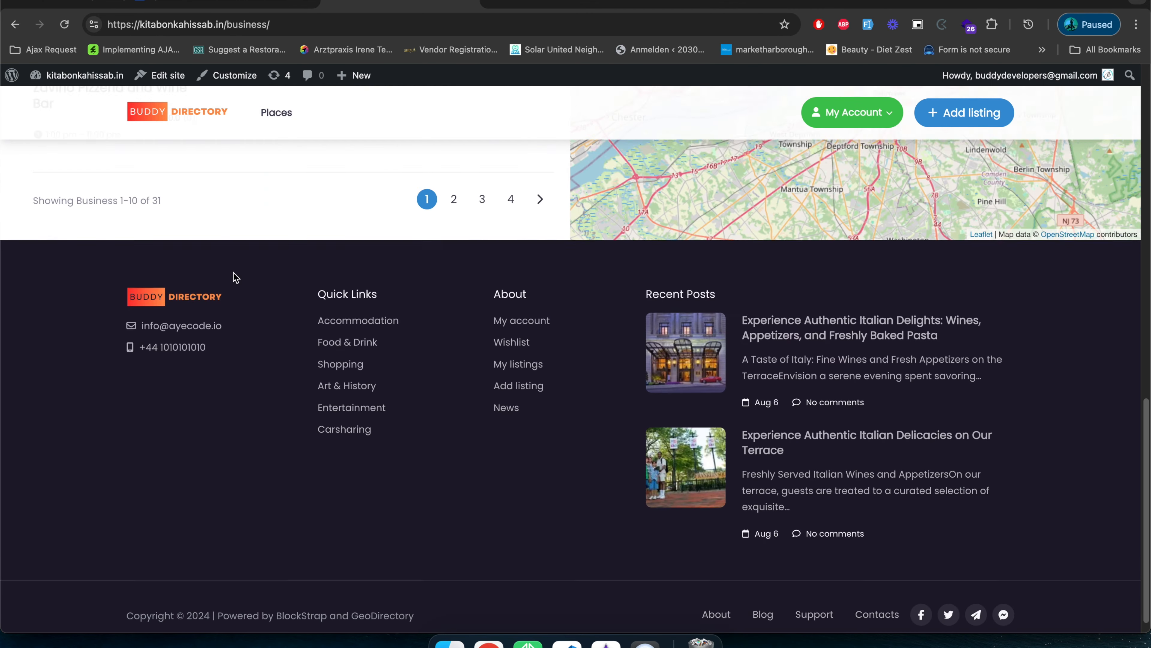
scroll(234, 273, up, 15)
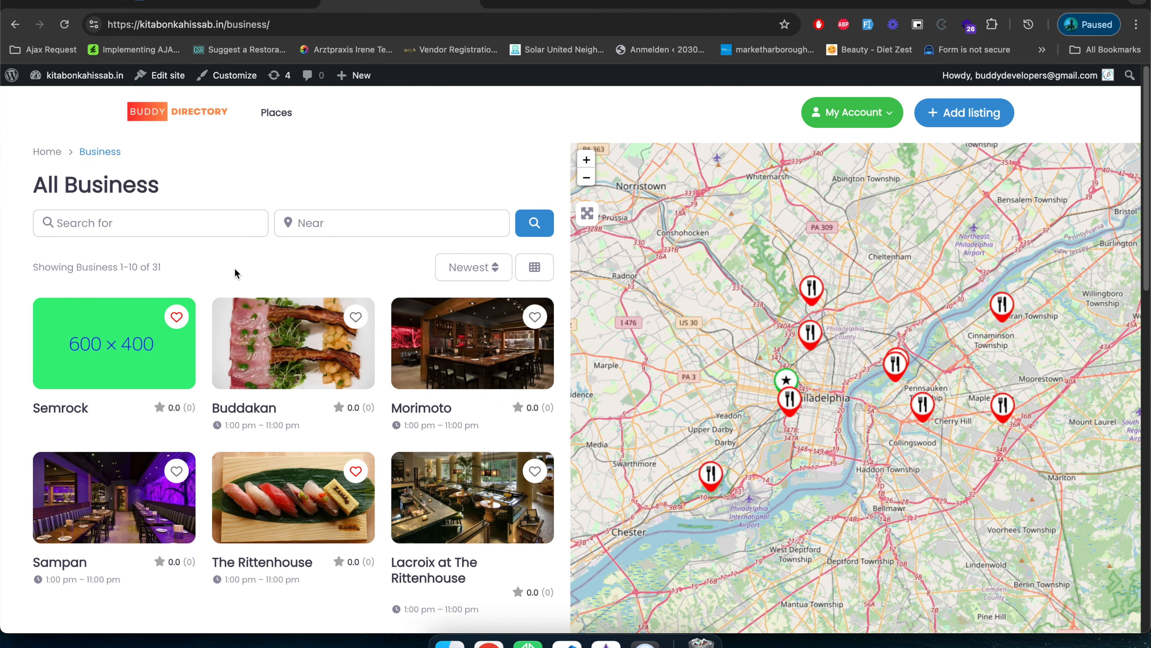
scroll(260, 252, down, 5)
scroll(259, 252, up, 5)
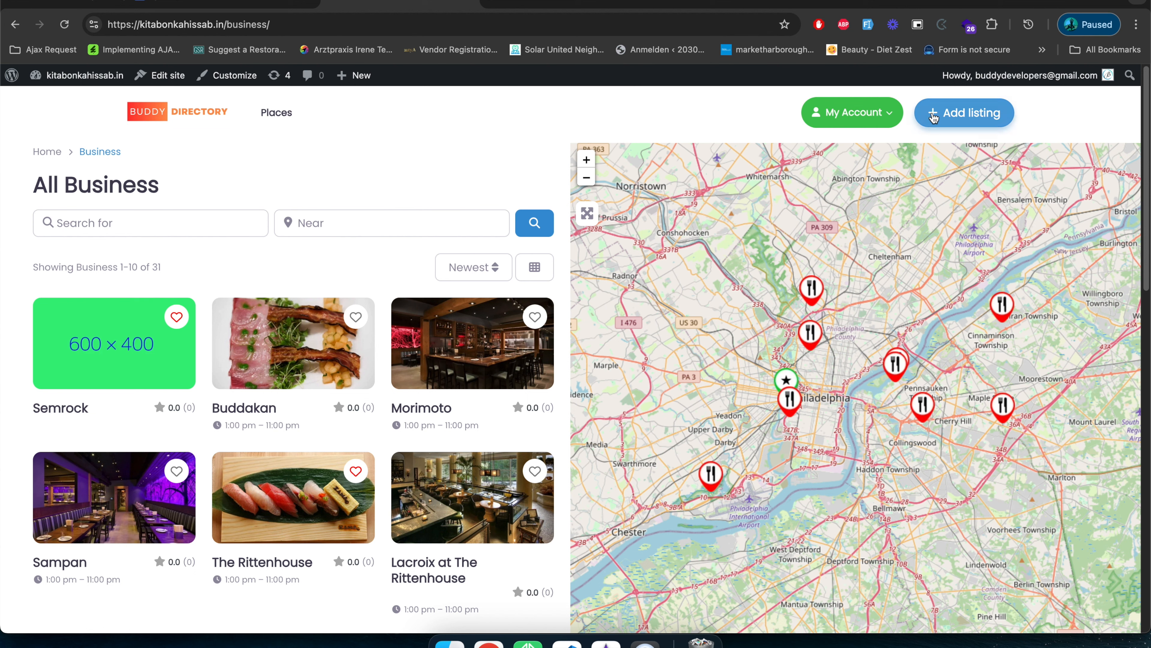
scroll(216, 405, down, 10)
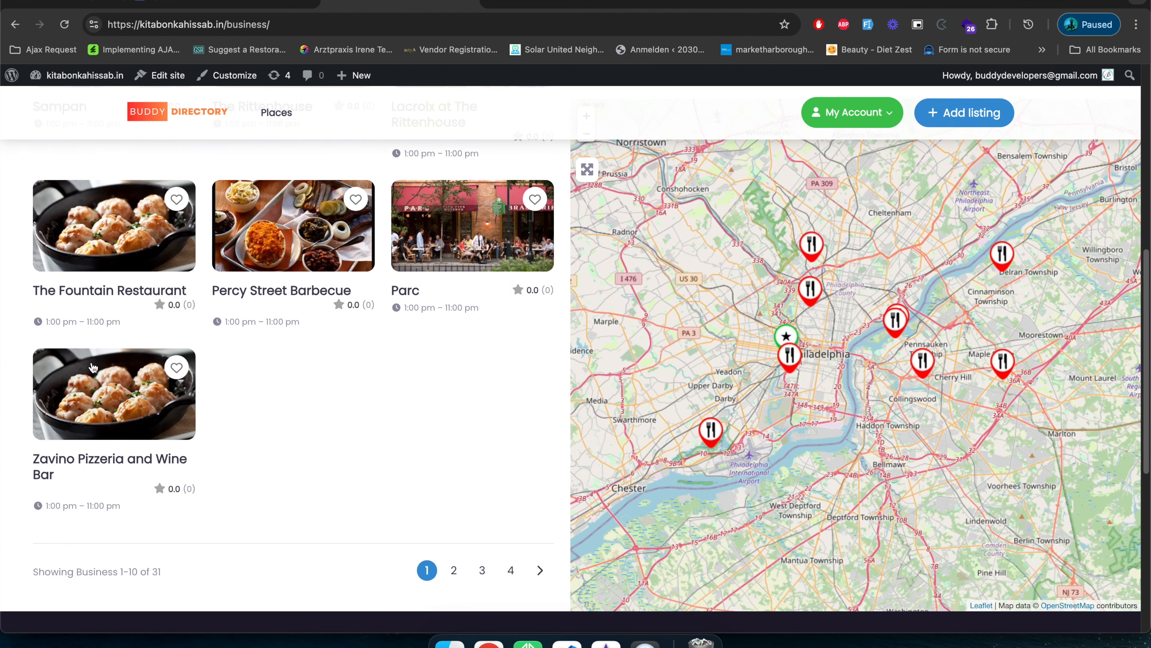
scroll(137, 435, up, 10)
scroll(153, 431, up, 1)
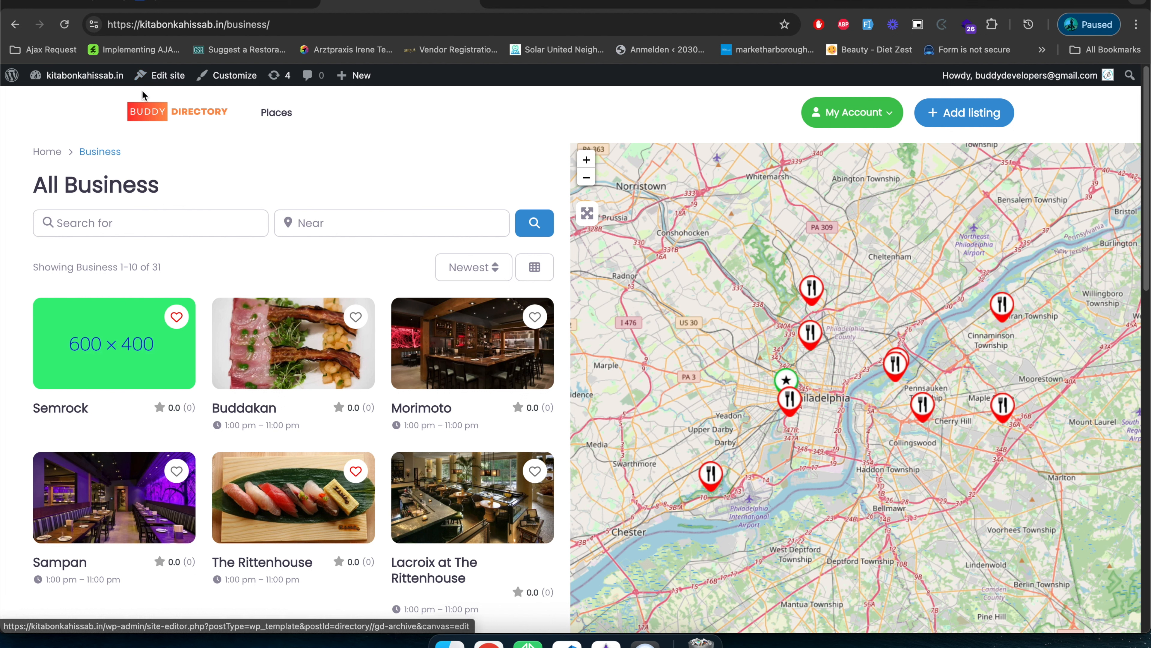
Return from the header template part to the dashboard and open the site editor's list of all templates.
click(174, 76)
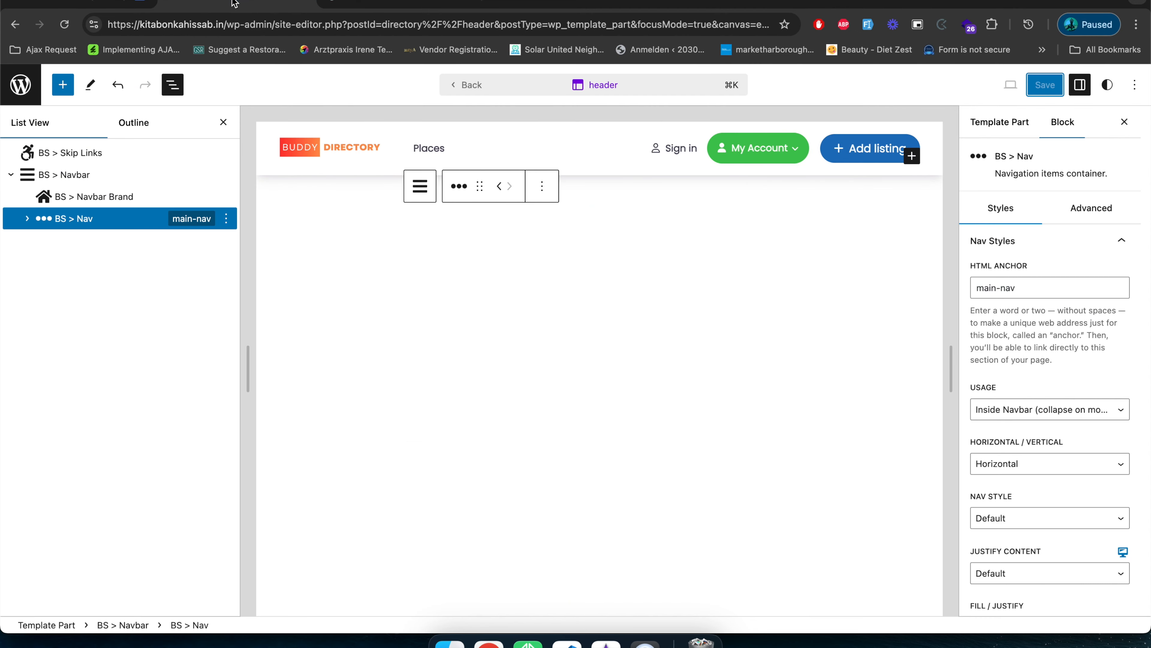
click(15, 25)
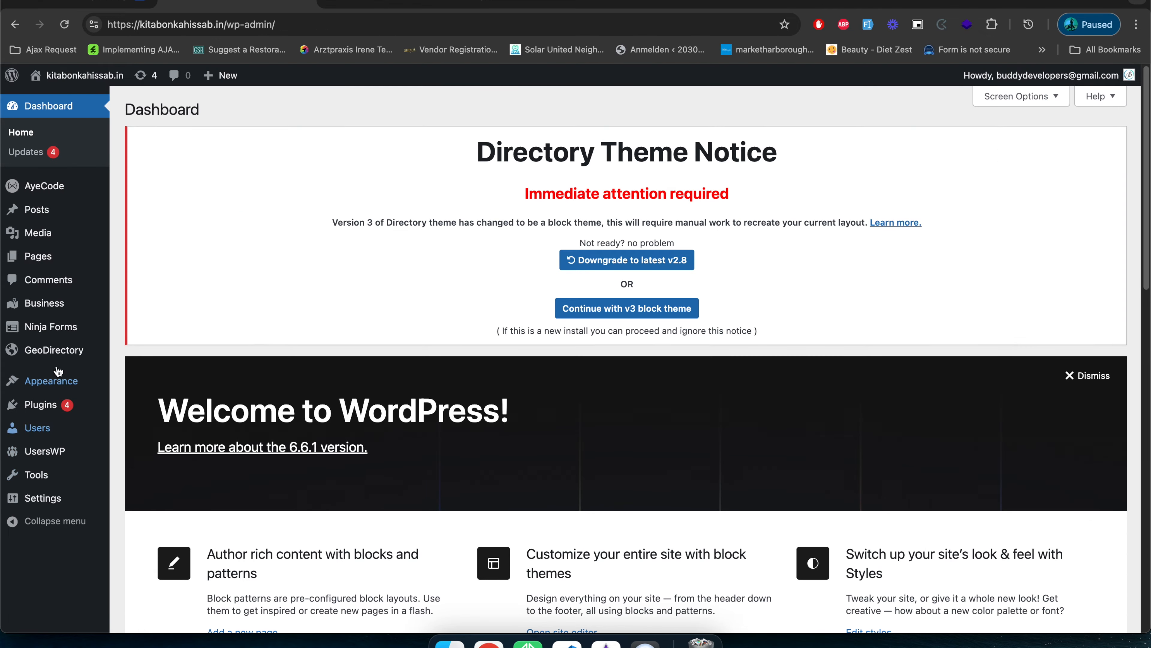
mouse_move(58, 380)
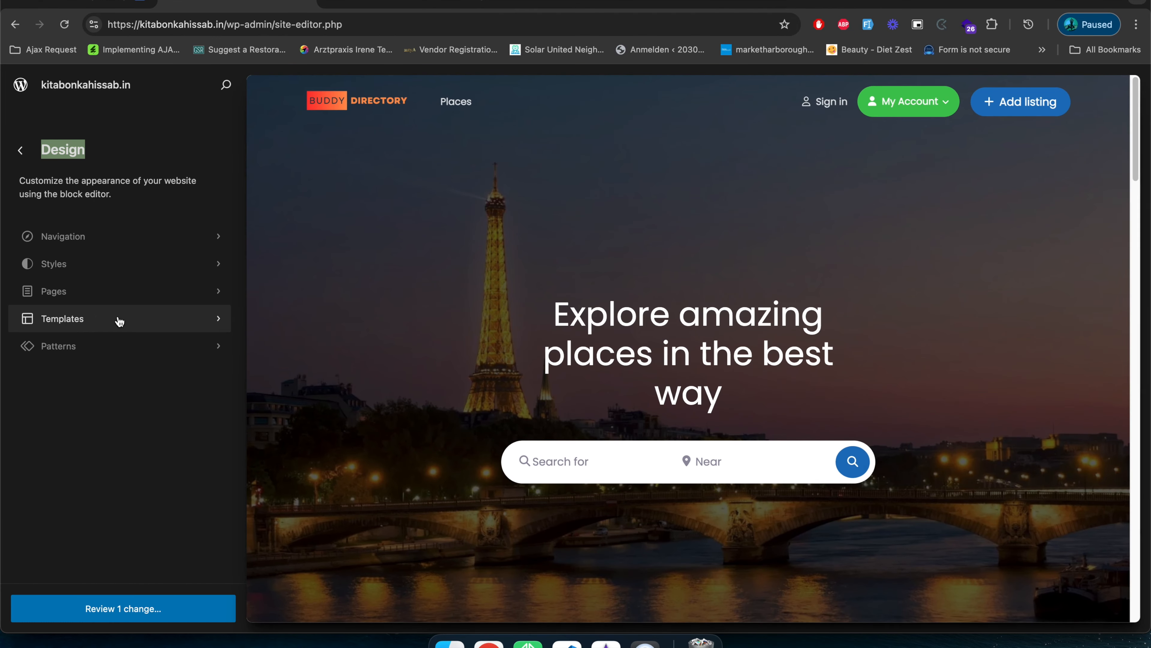
click(116, 321)
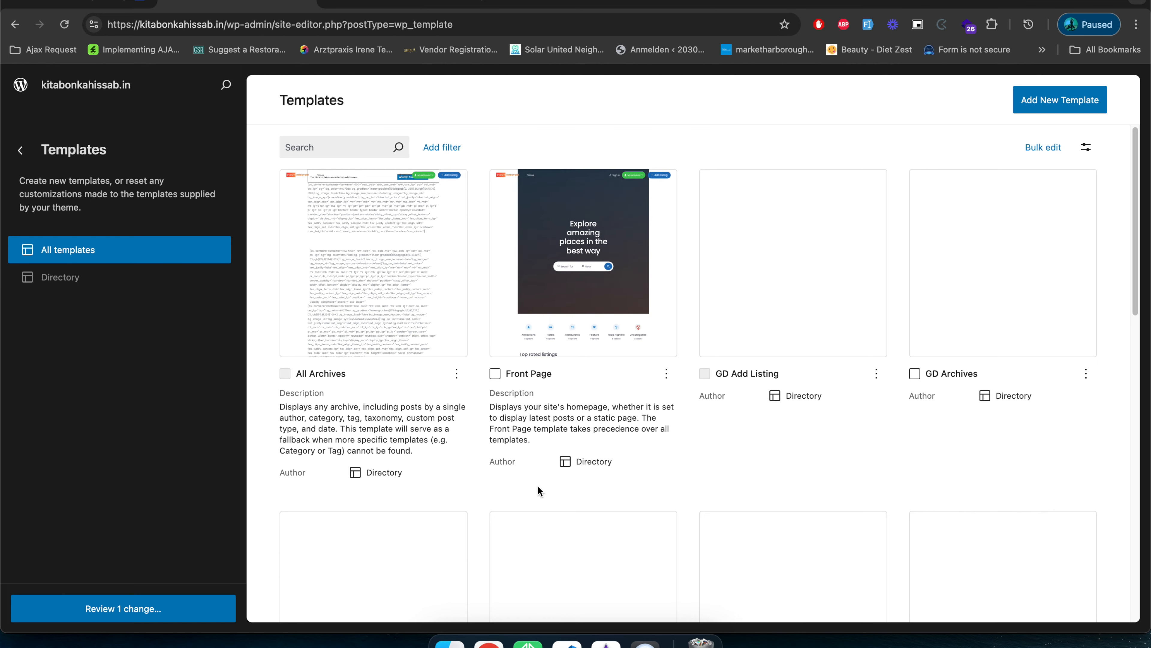
Look through the available templates and open the GD Archives template.
scroll(539, 486, down, 4)
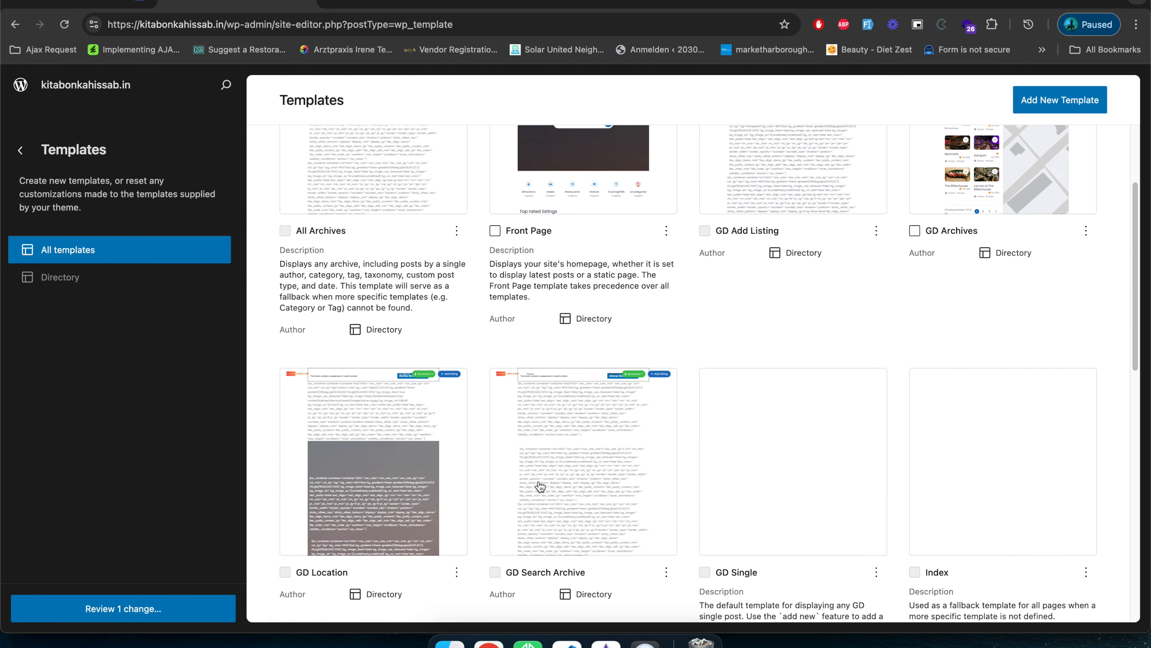
scroll(540, 485, down, 5)
scroll(539, 484, down, 6)
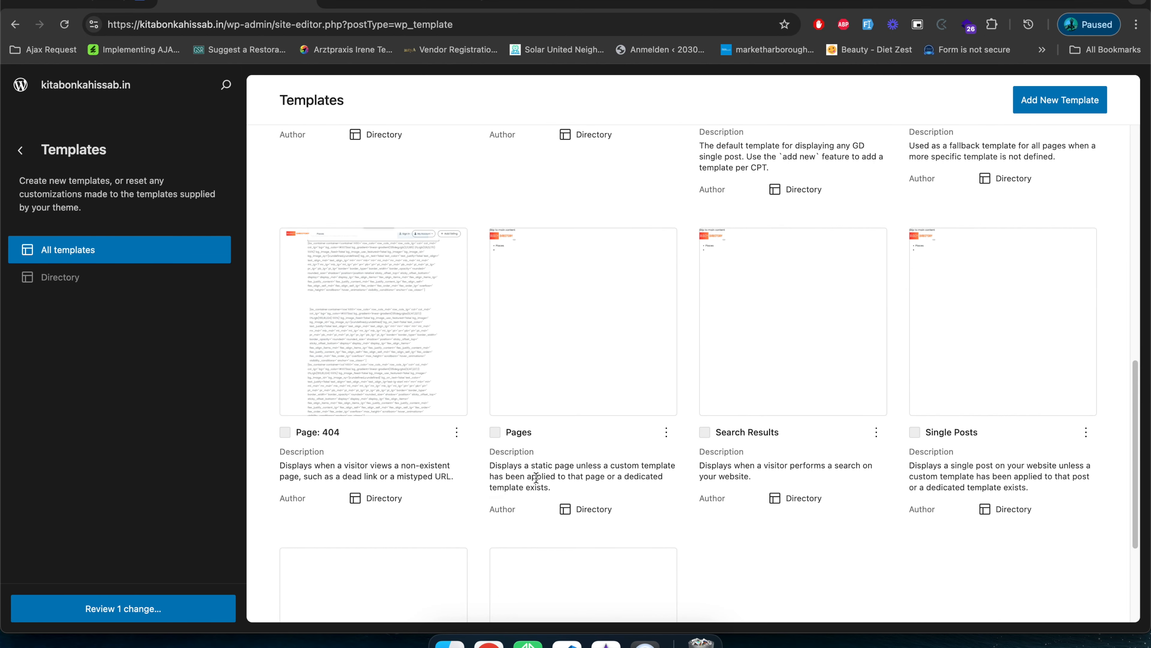
scroll(767, 486, up, 6)
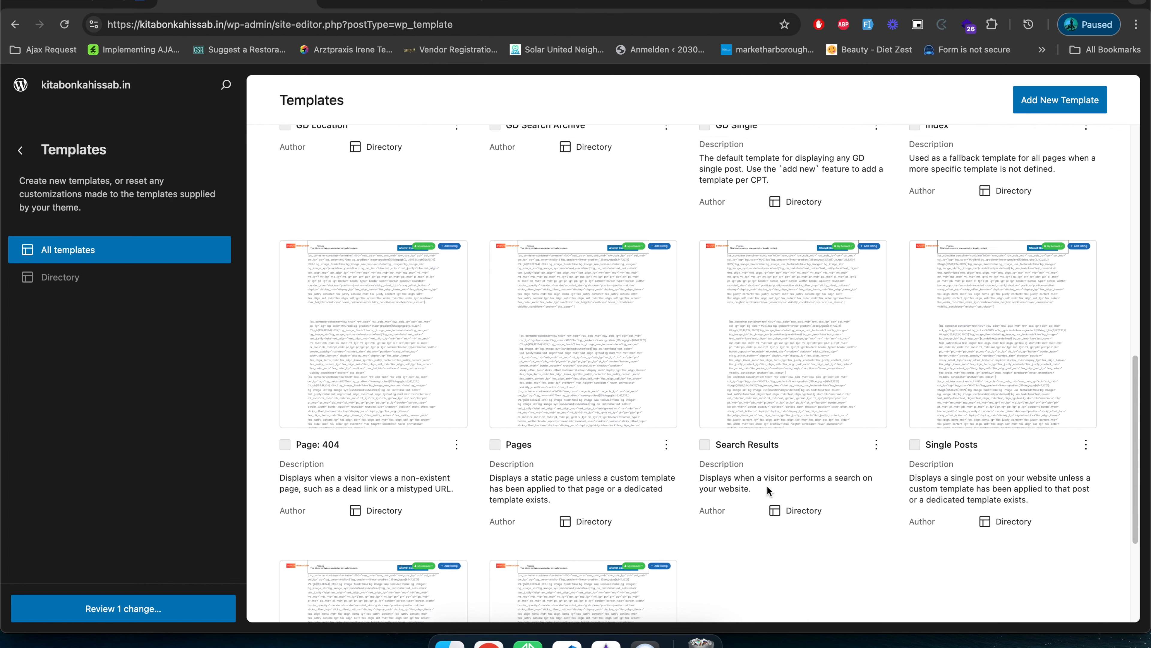
scroll(767, 486, up, 3)
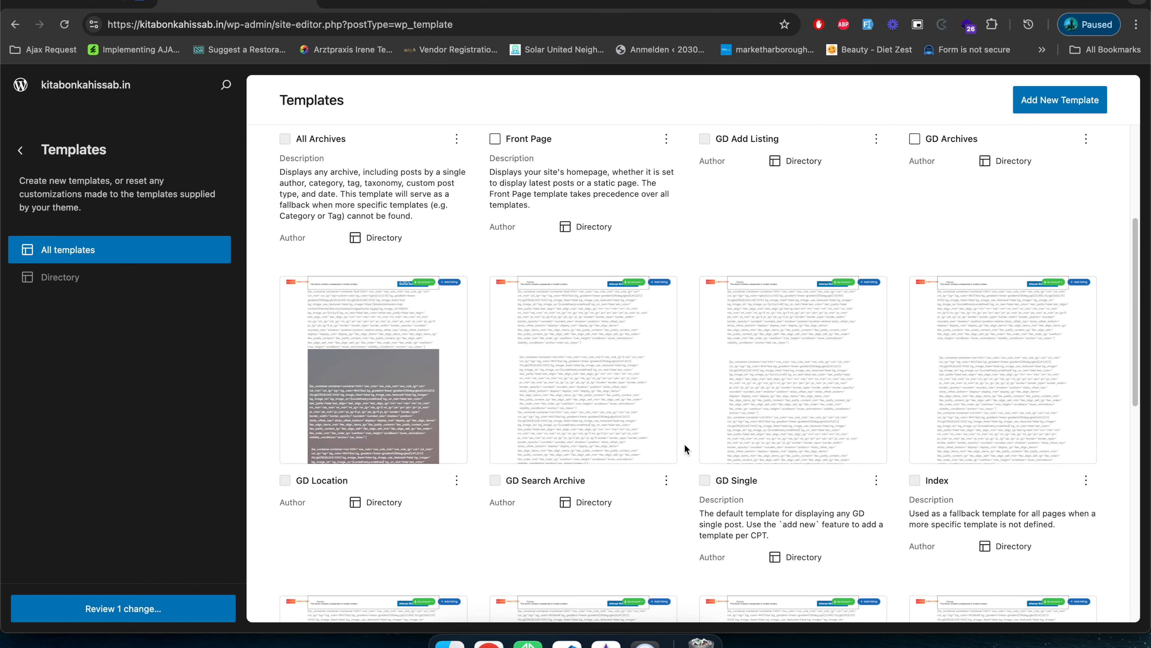
scroll(892, 259, up, 3)
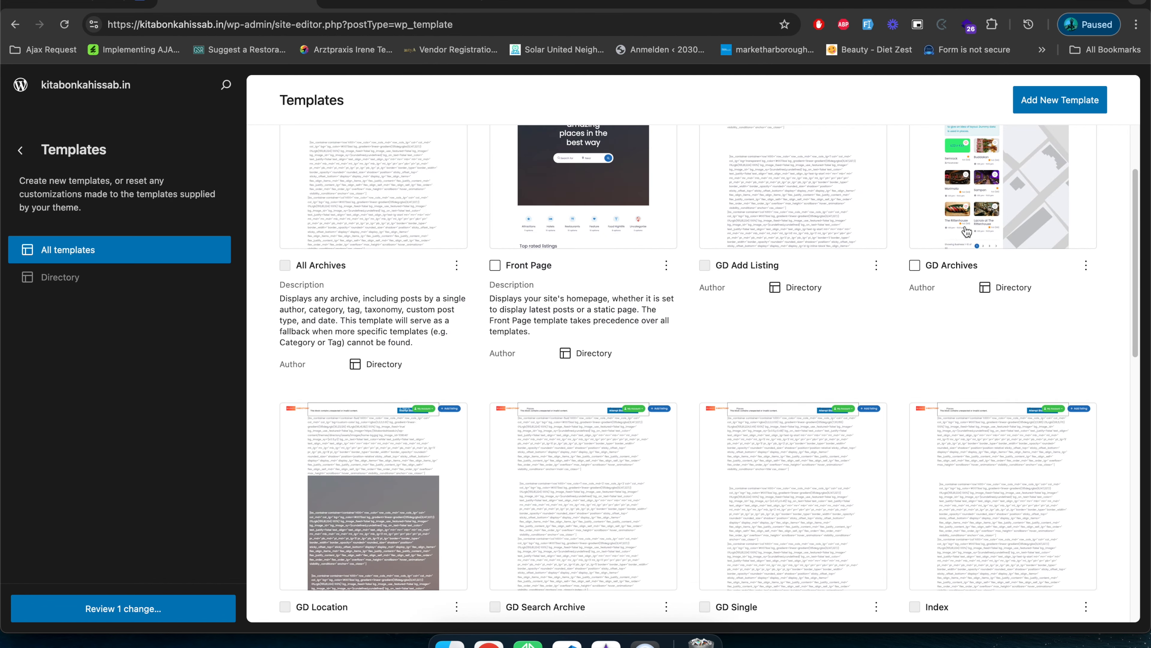
scroll(975, 232, up, 2)
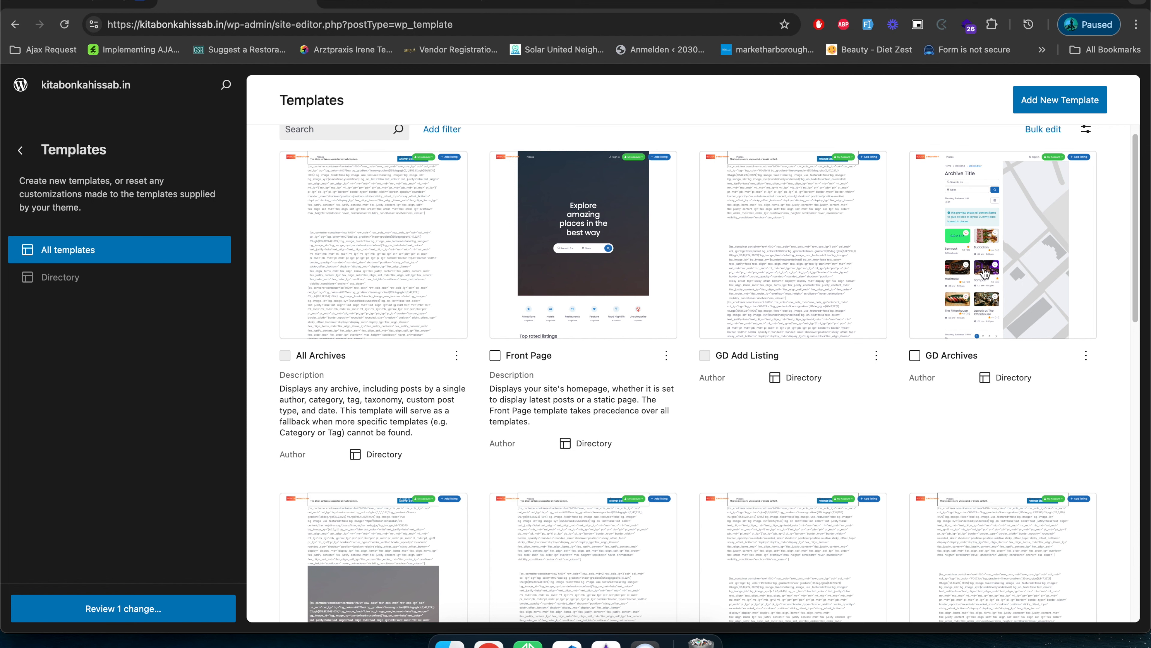
click(985, 272)
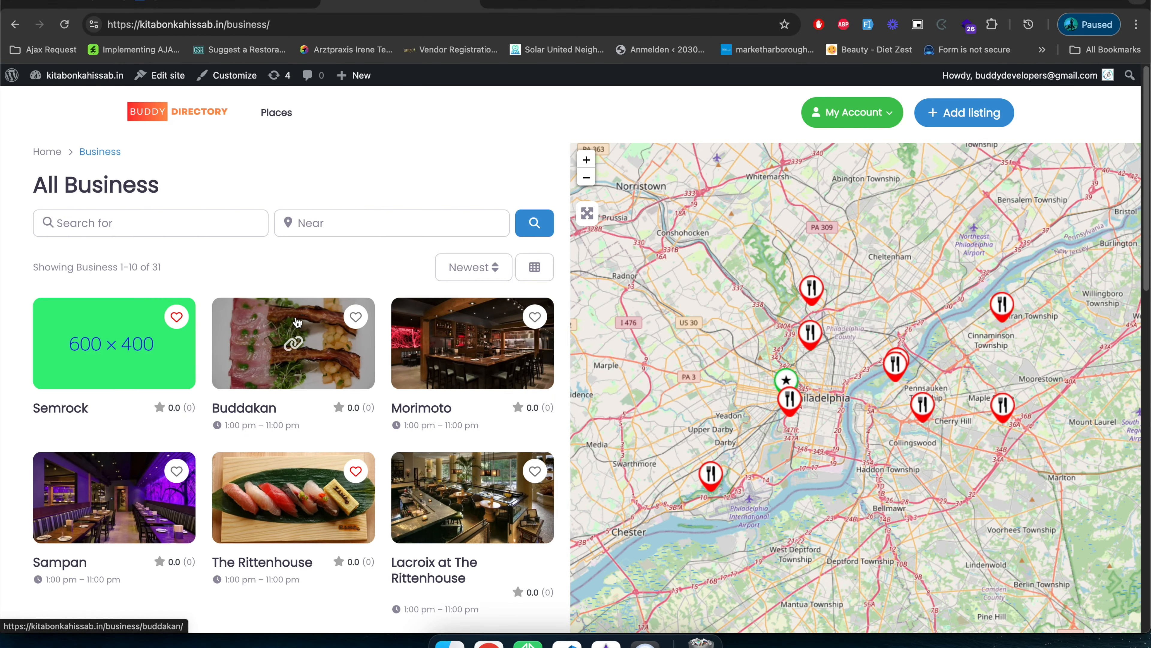
Open the Buddakan listing from the Business archive and examine its header, details, photos, map, reviews and similar places.
click(297, 335)
scroll(316, 399, down, 5)
scroll(316, 399, down, 20)
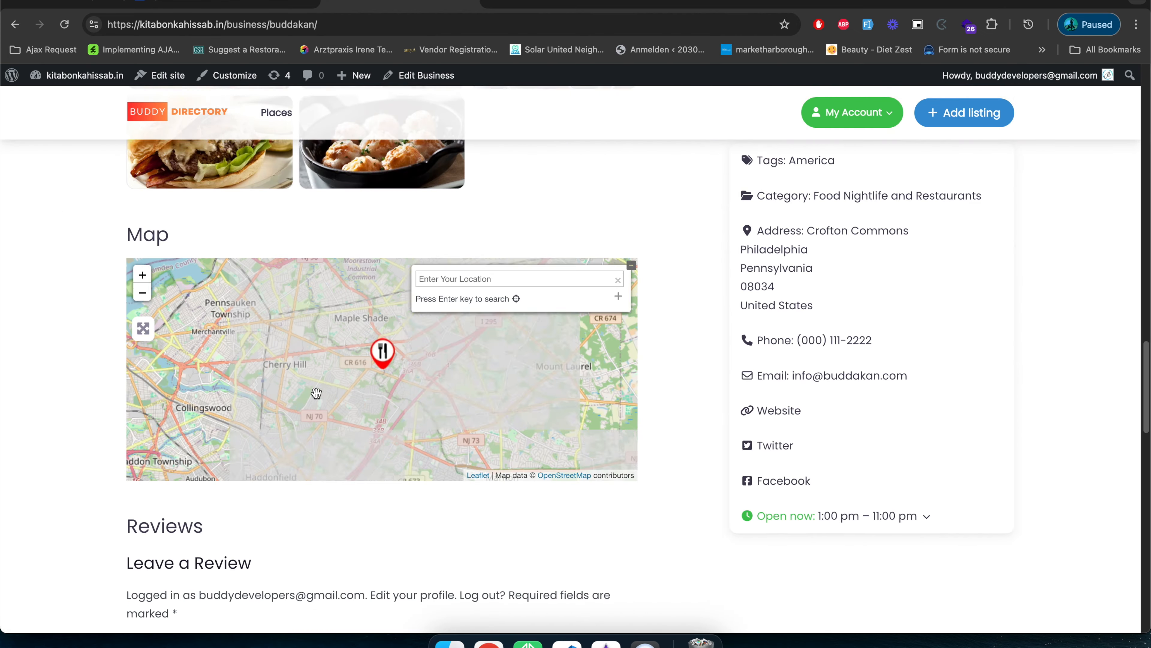
scroll(316, 392, down, 8)
scroll(316, 392, up, 20)
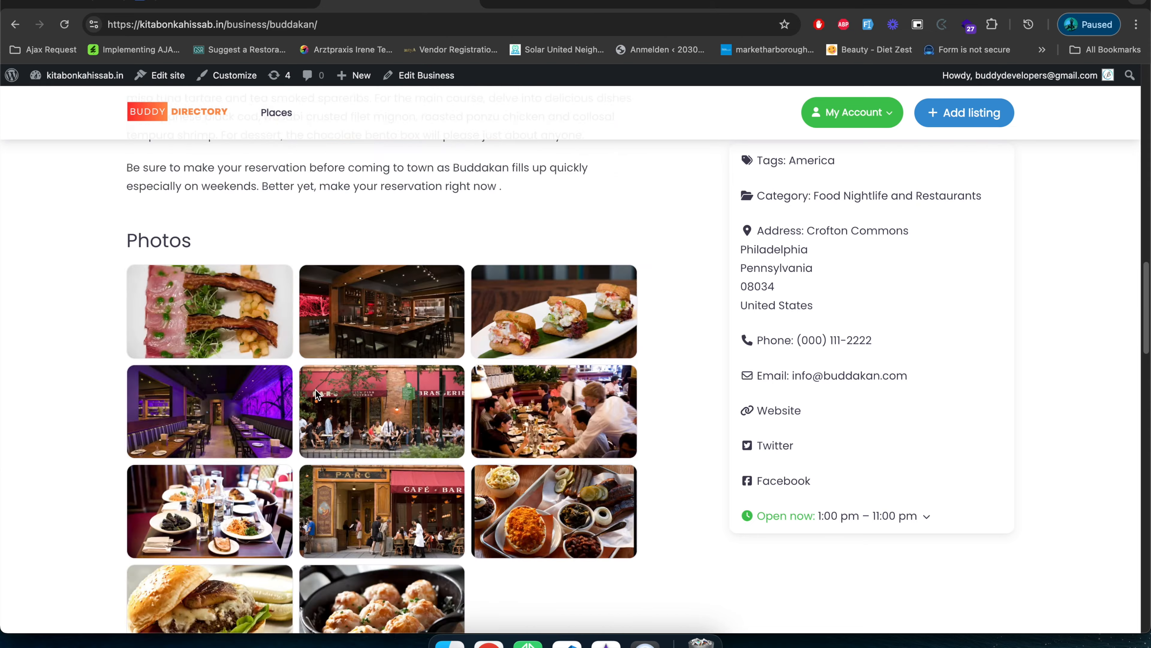
scroll(316, 390, down, 10)
scroll(312, 376, up, 3)
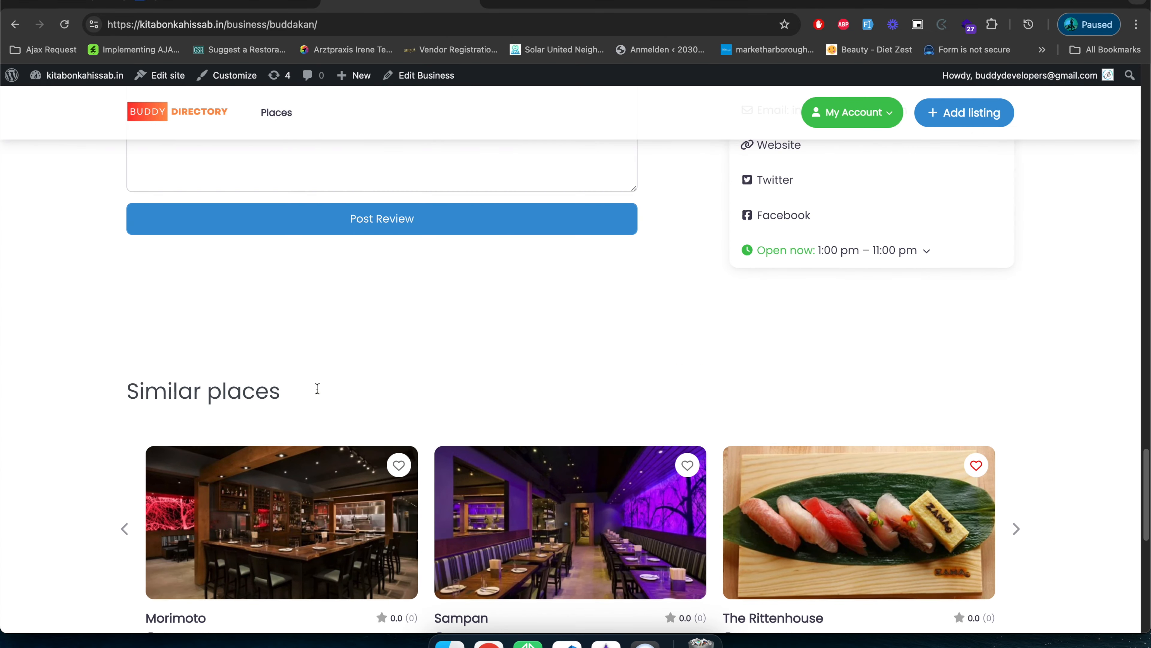
scroll(211, 417, down, 3)
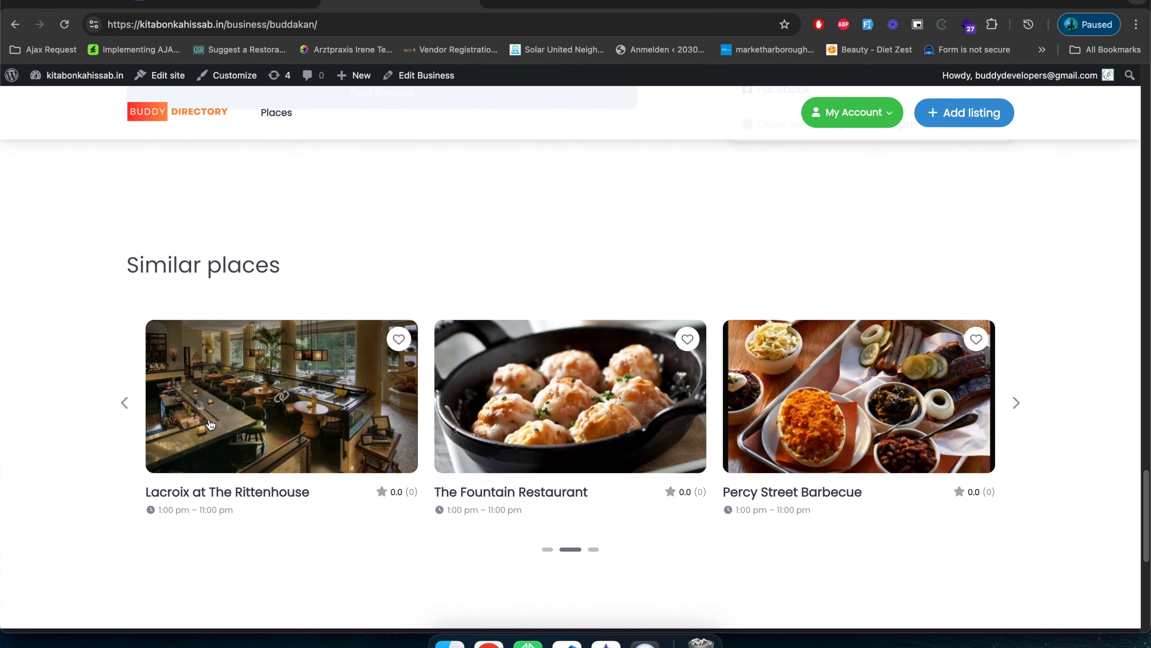
scroll(708, 550, up, 10)
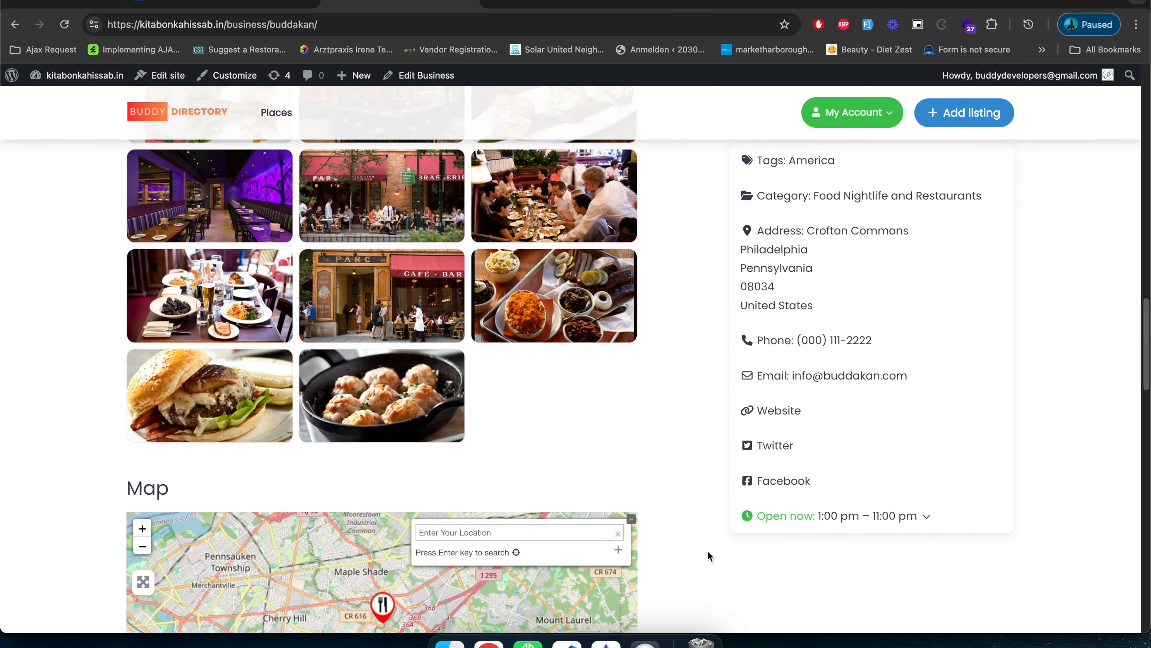
Open the template behind the Buddakan listing in the site editor and examine its title, photos, notifications, tabs and contact details.
scroll(319, 349, up, 6)
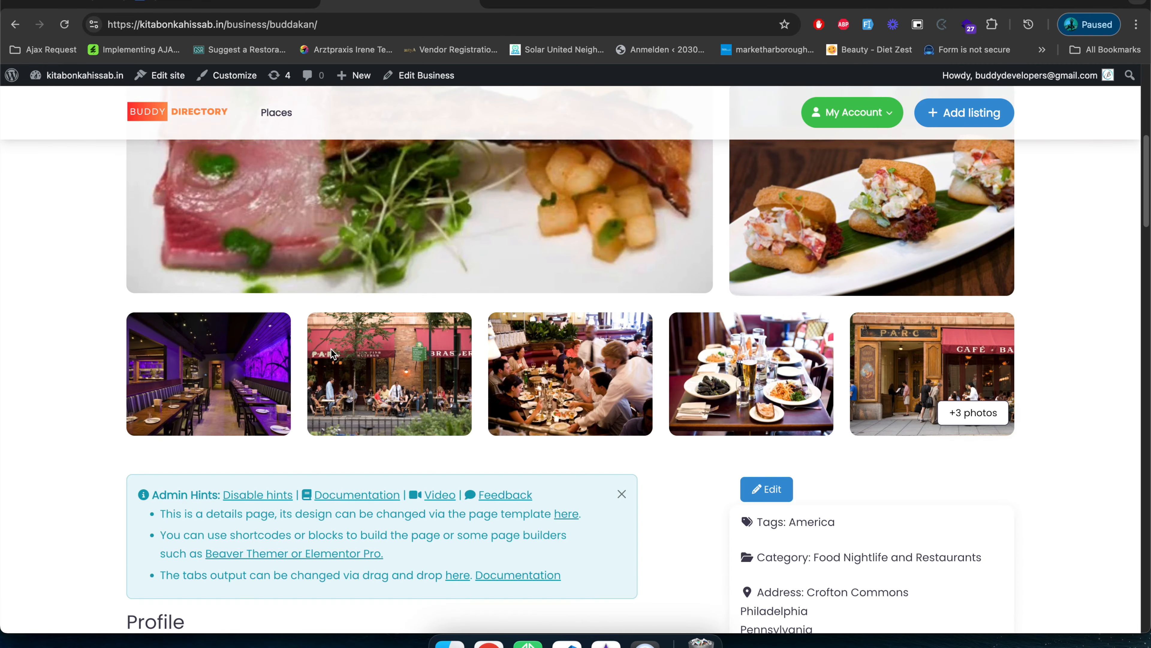
scroll(587, 483, down, 5)
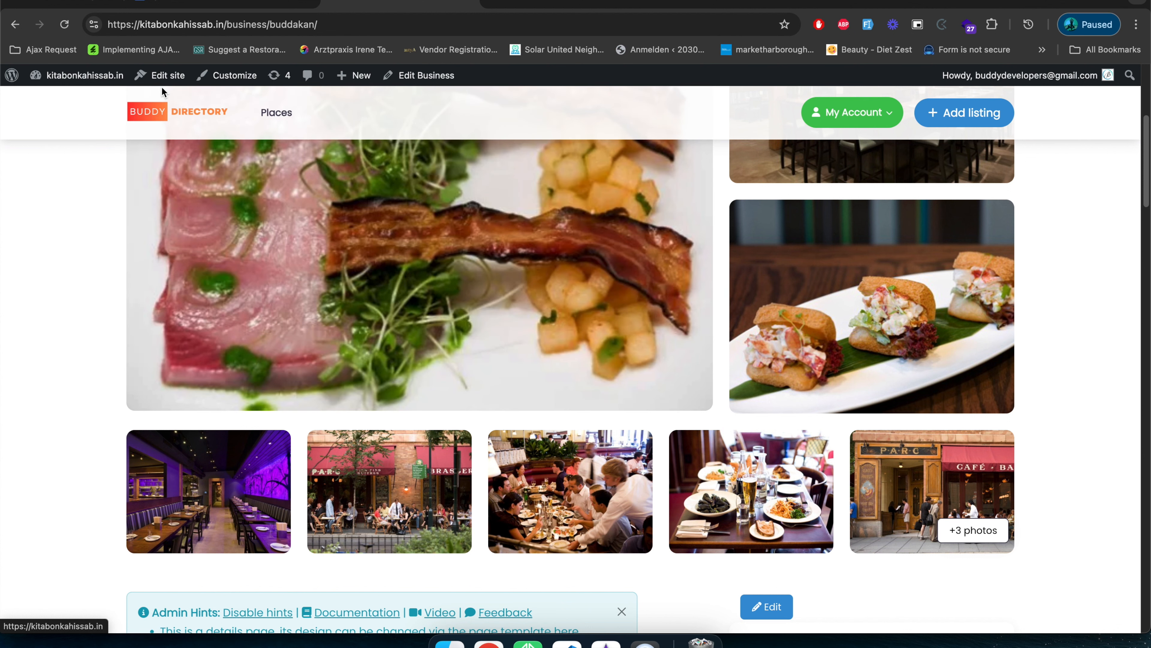
click(161, 78)
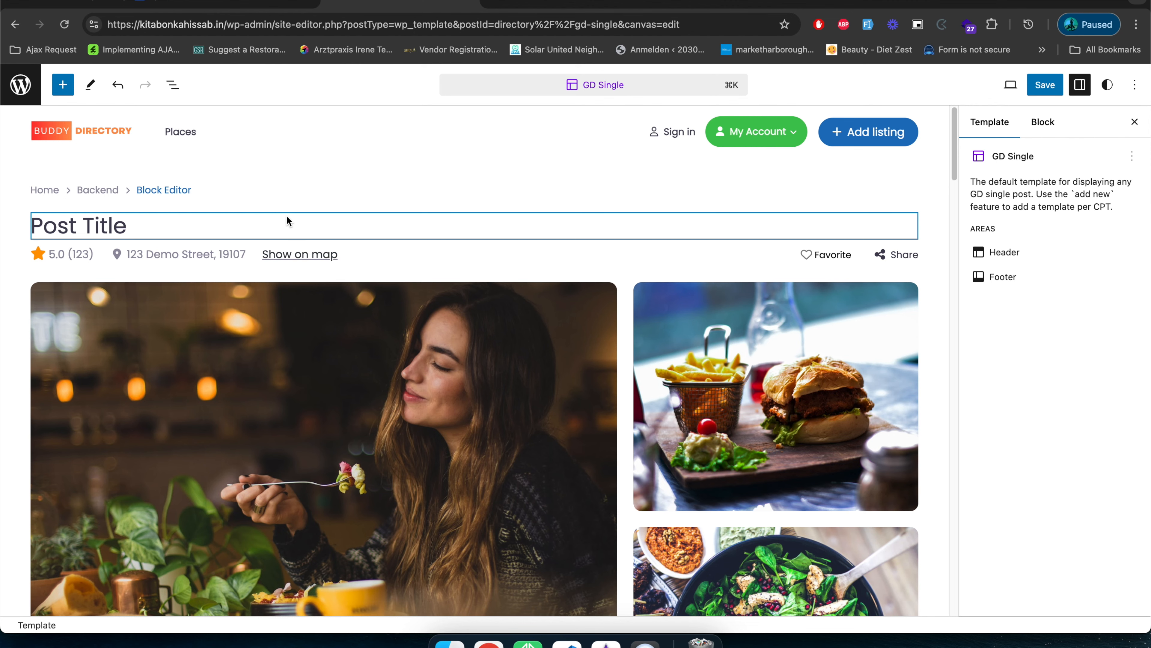
scroll(287, 218, down, 20)
scroll(378, 309, up, 20)
scroll(378, 315, up, 5)
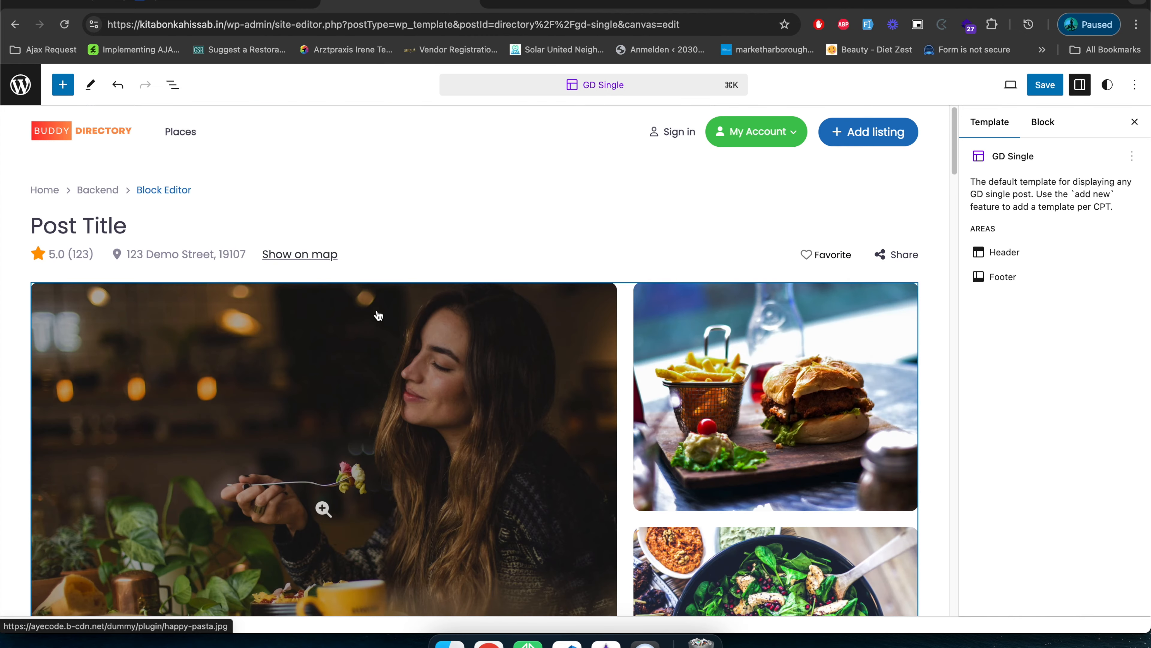
scroll(383, 294, down, 10)
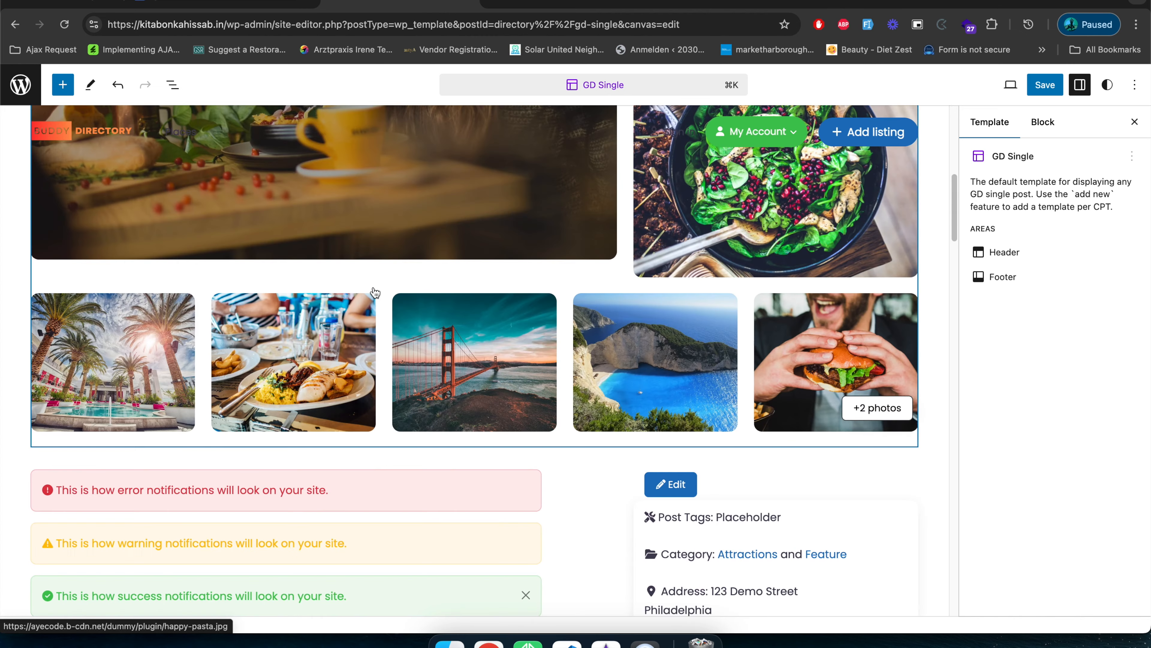
scroll(383, 300, down, 3)
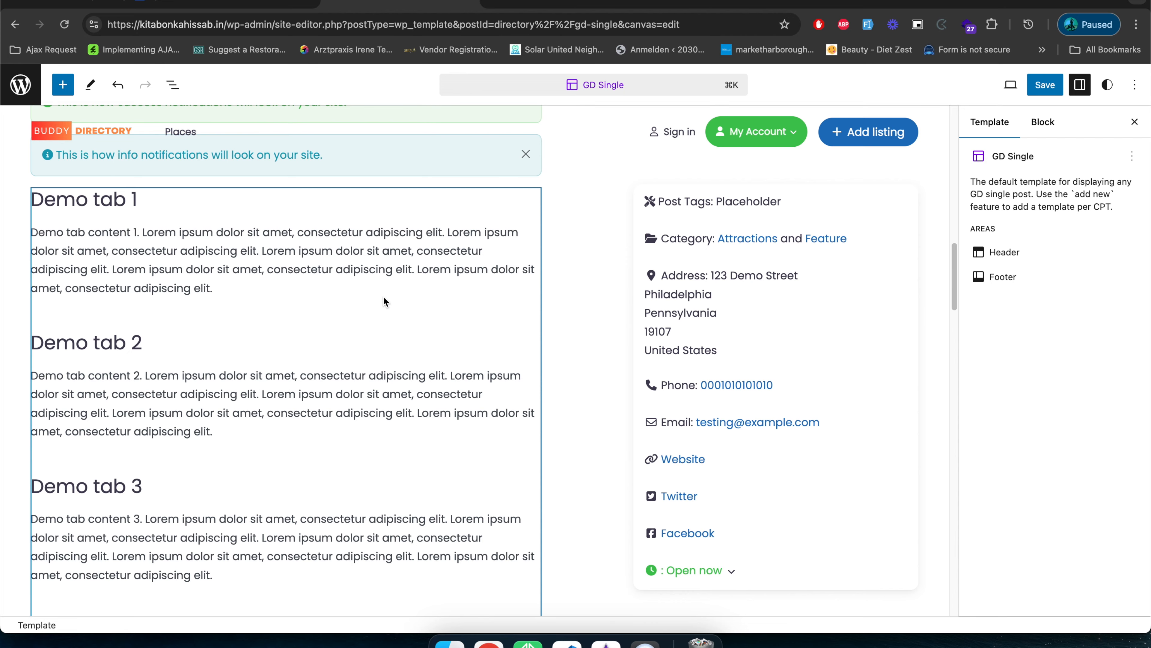
scroll(384, 301, up, 10)
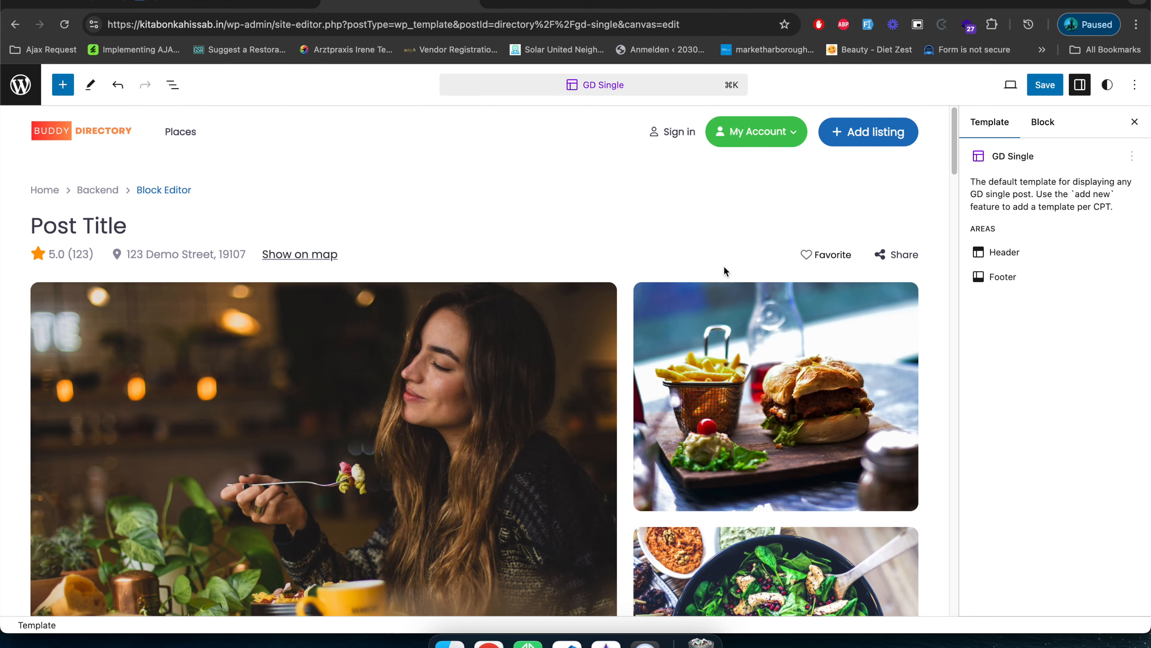
Show the GD Single template's block structure and expand the title container and its first row to inspect the nested blocks.
click(783, 259)
click(170, 86)
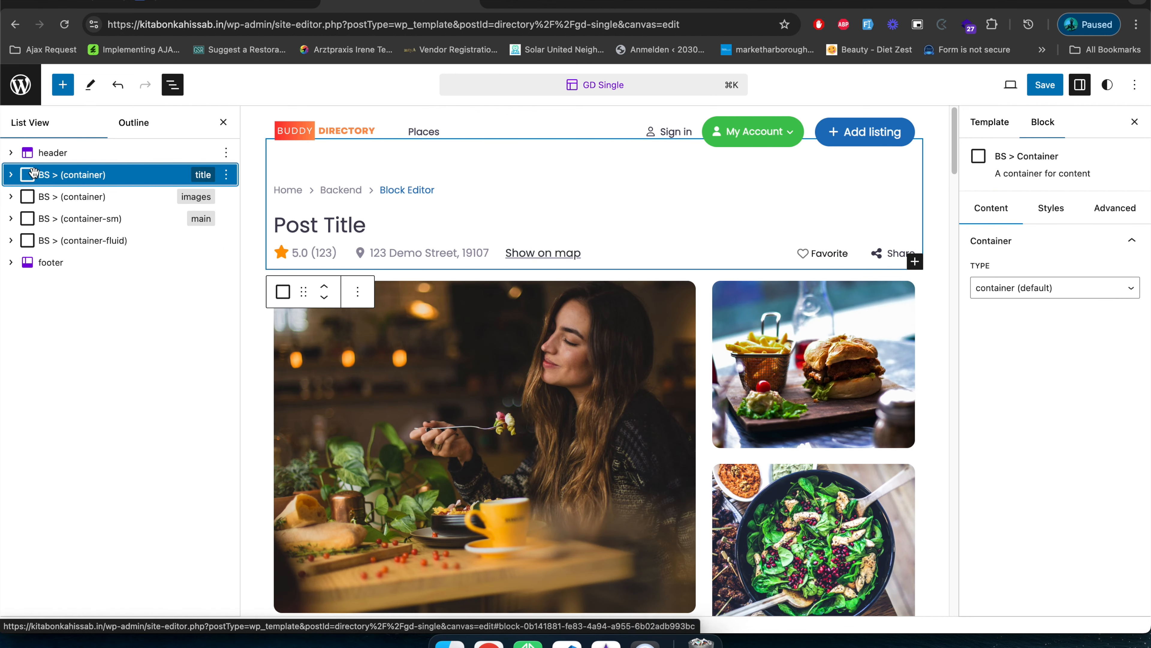
click(11, 175)
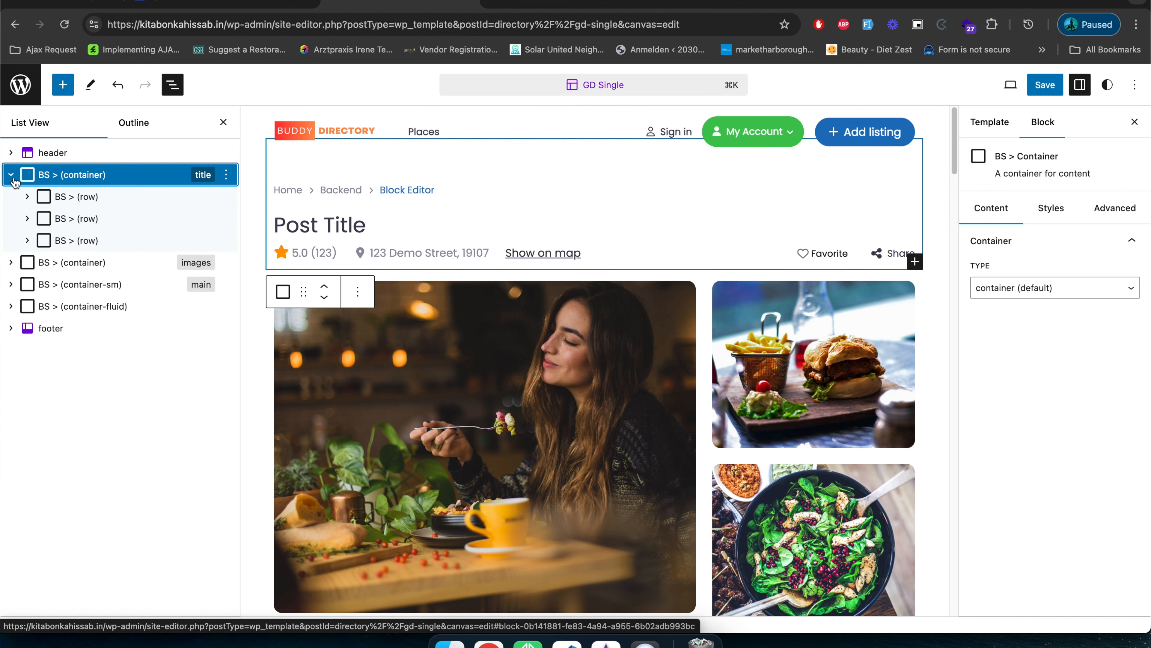
click(28, 197)
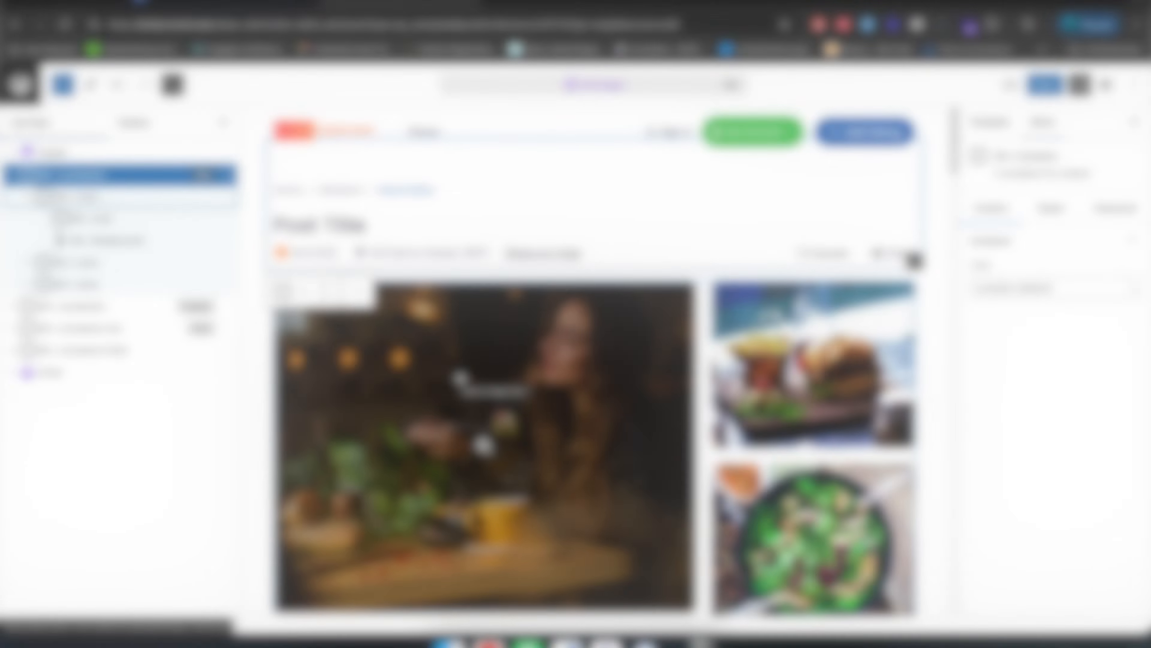
scroll(462, 381, down, 5)
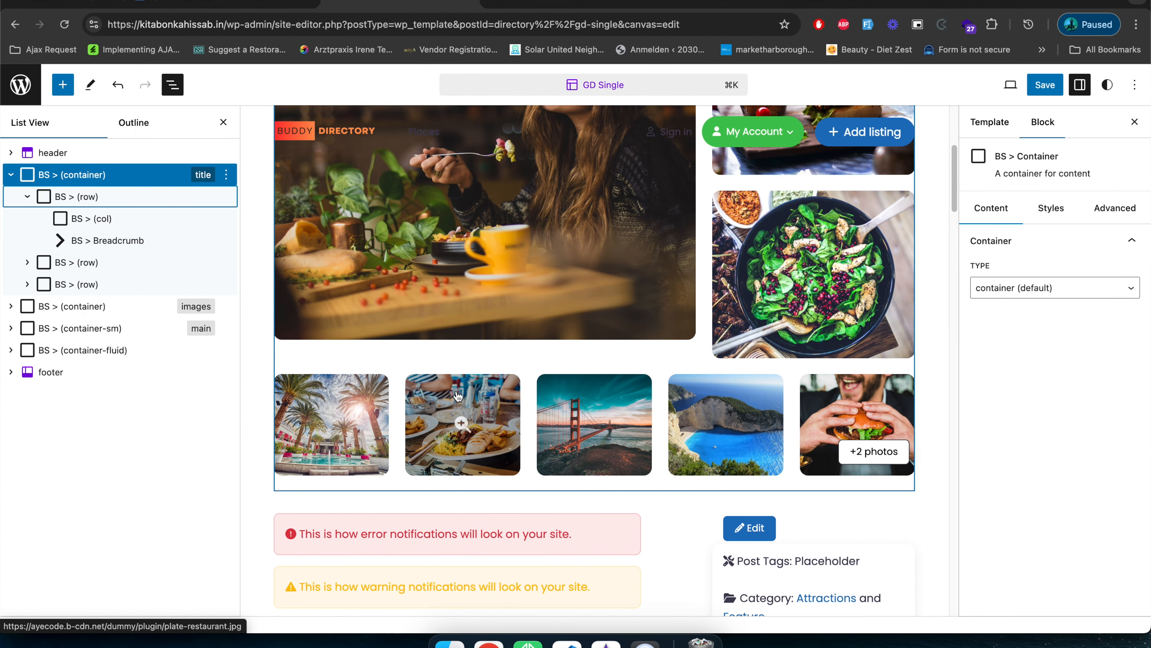
click(71, 176)
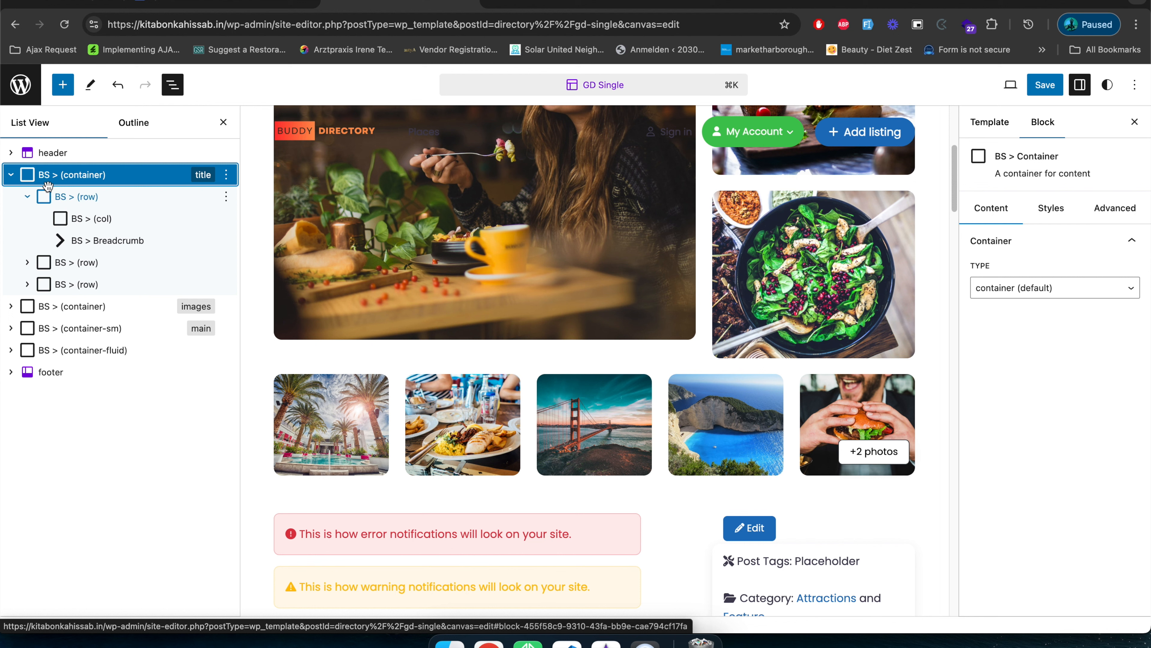
Search the block library for "BS >" and look through the available blocks.
click(63, 84)
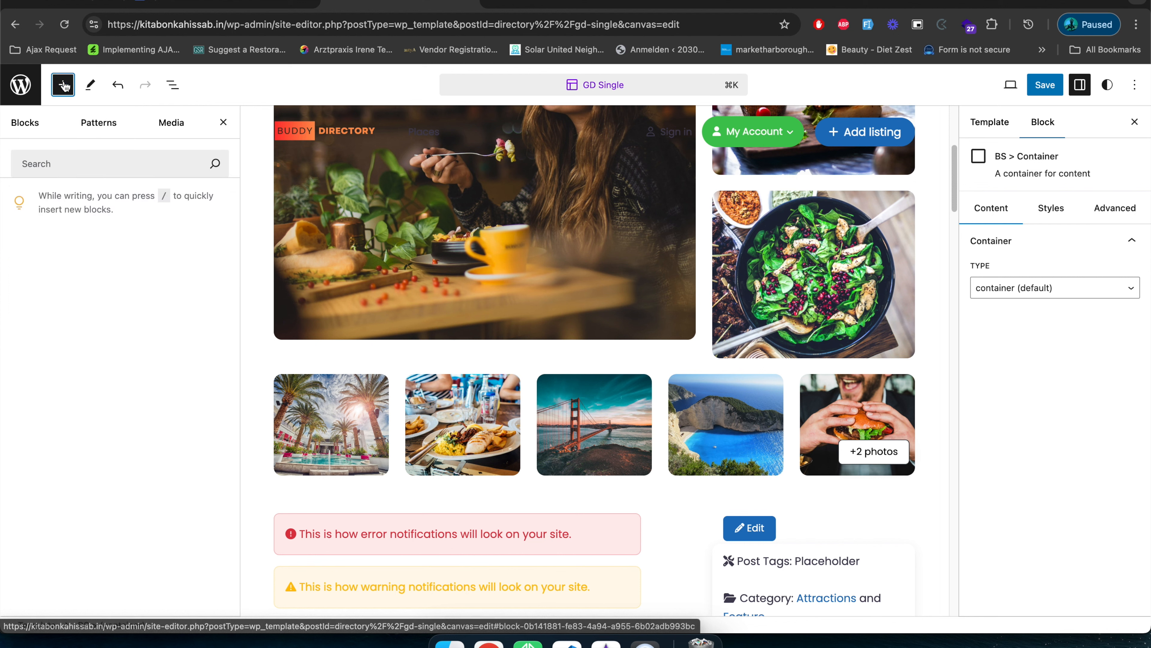
click(93, 138)
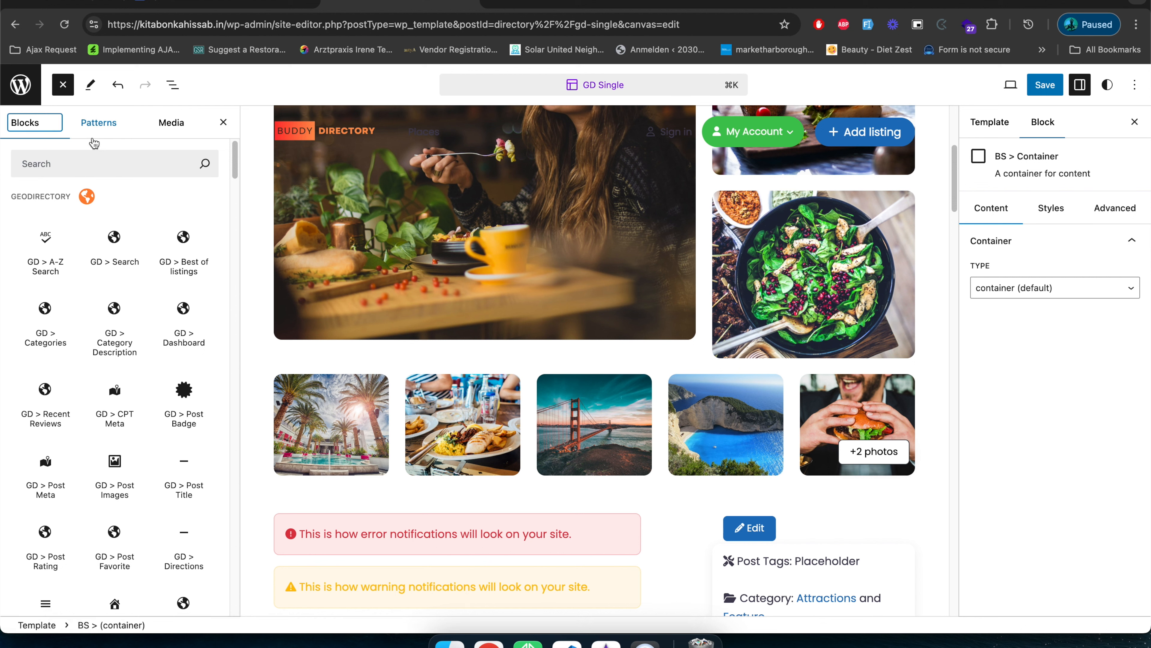
click(66, 161)
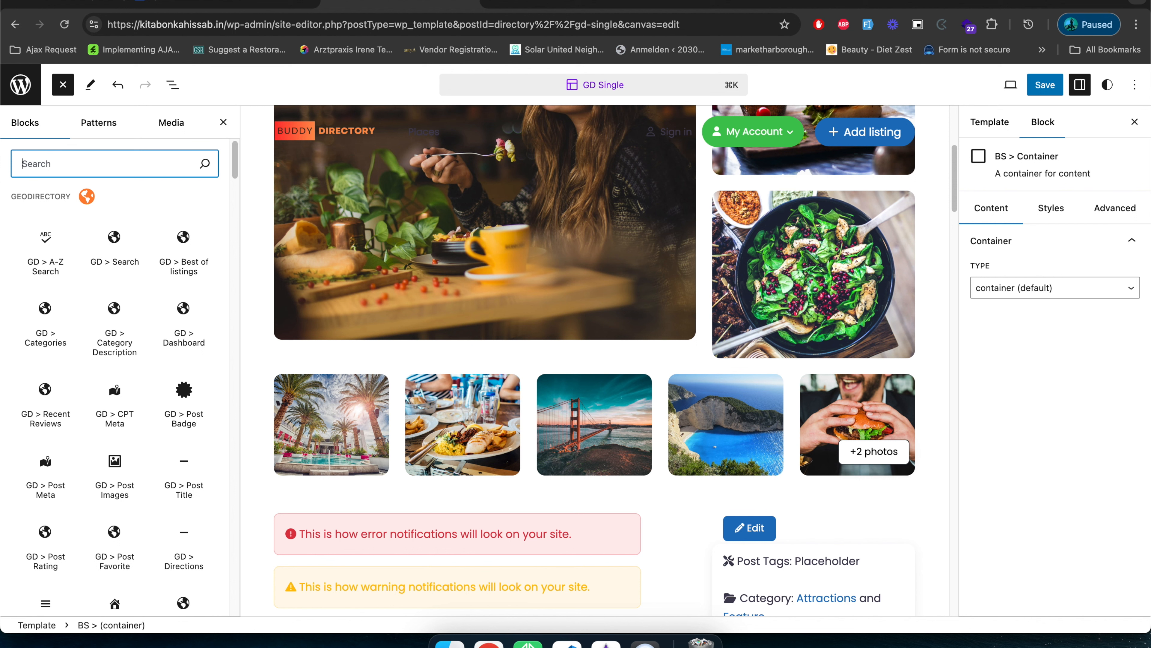
text(BS >)
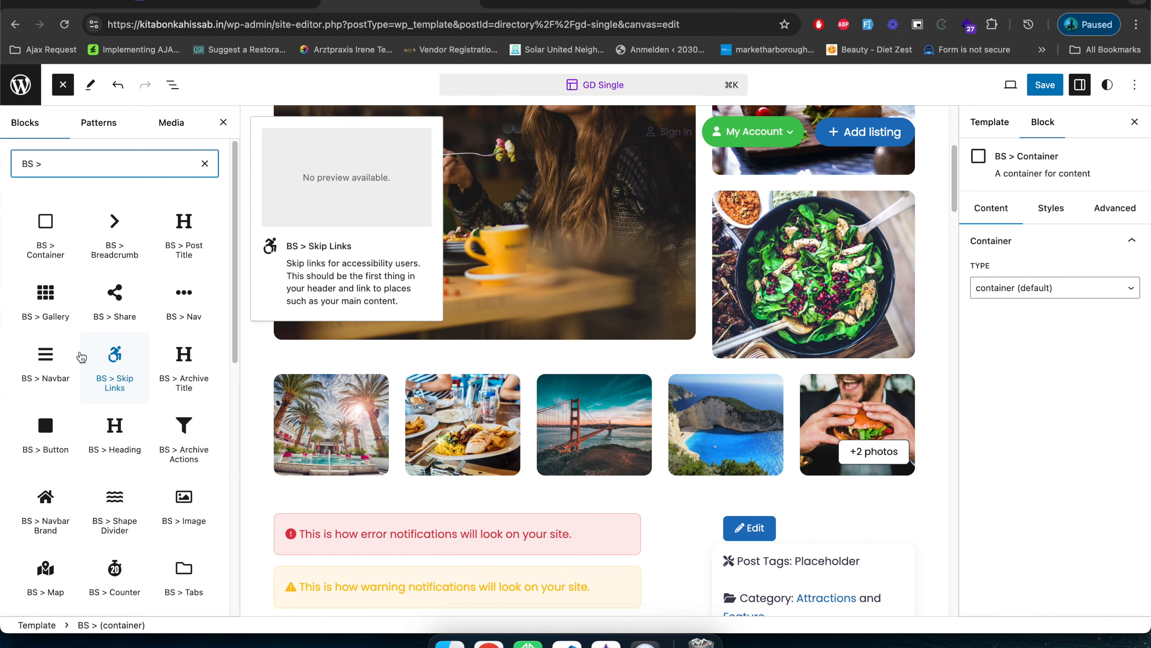
scroll(78, 360, down, 2)
scroll(115, 408, down, 7)
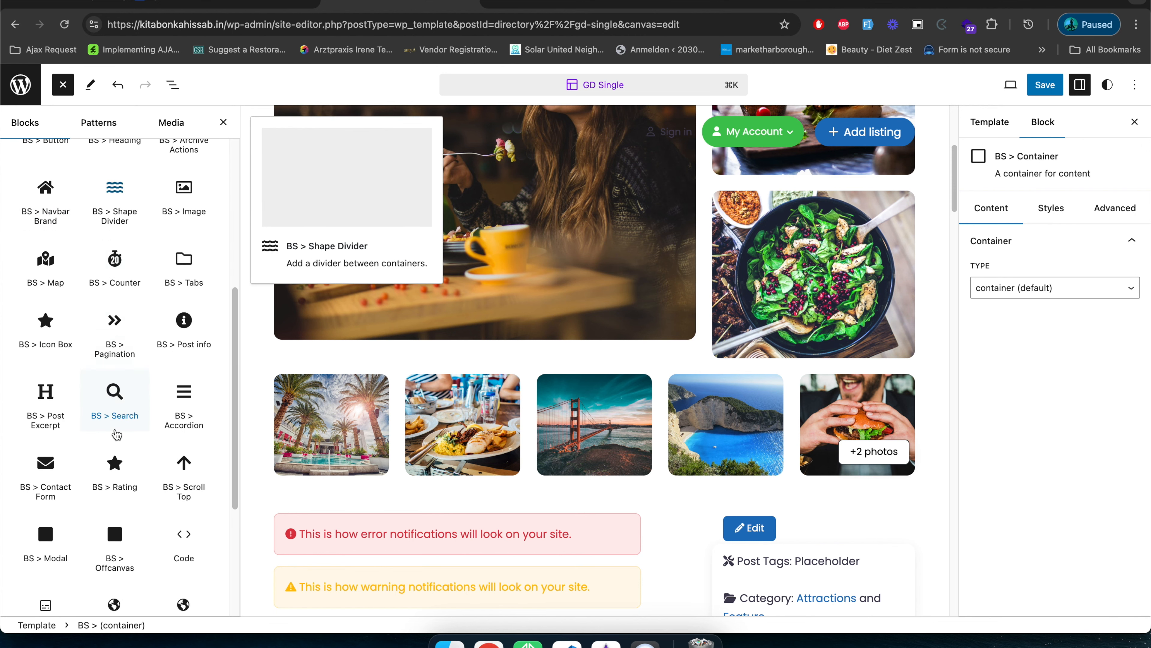
scroll(114, 426, up, 8)
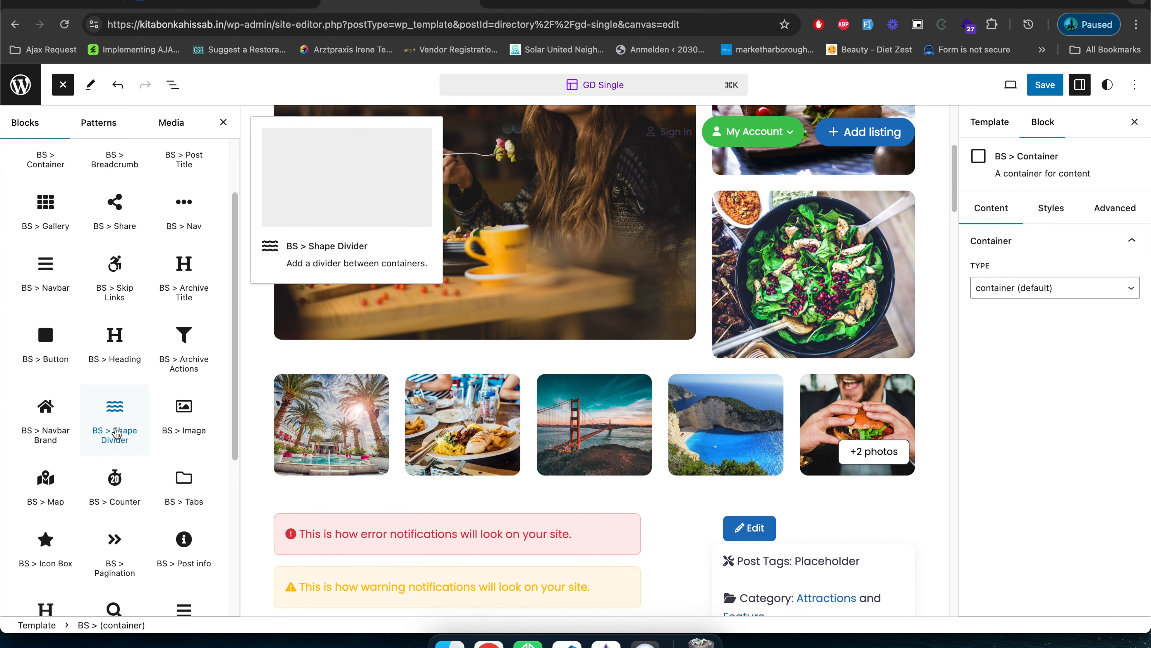
scroll(115, 427, down, 8)
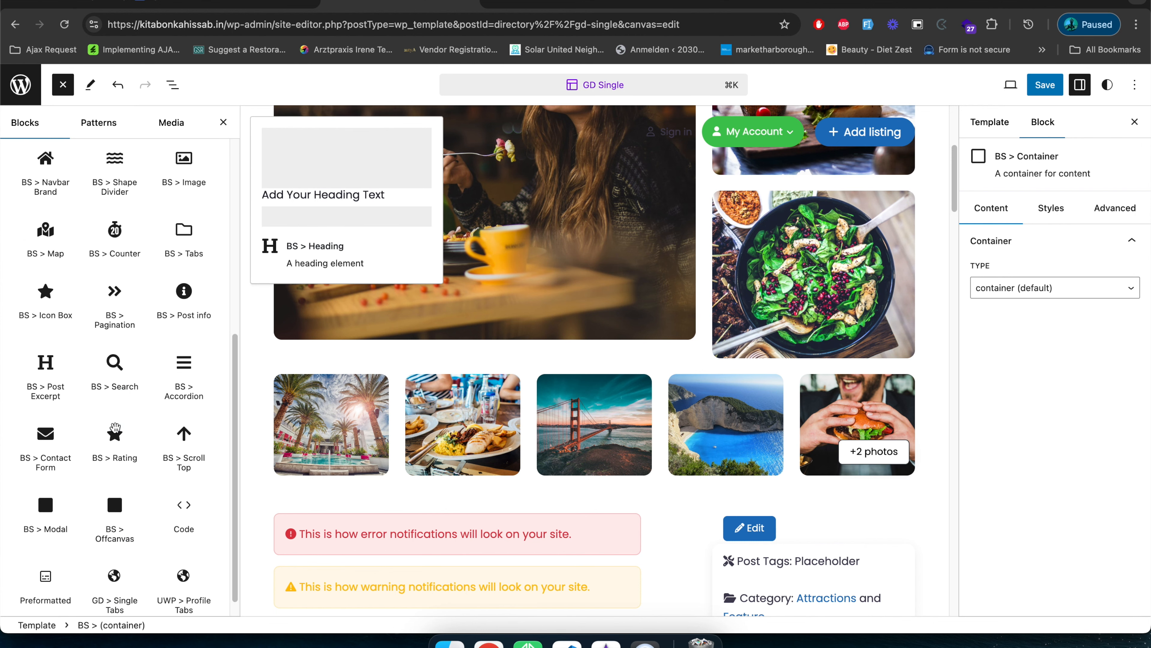
scroll(115, 426, up, 8)
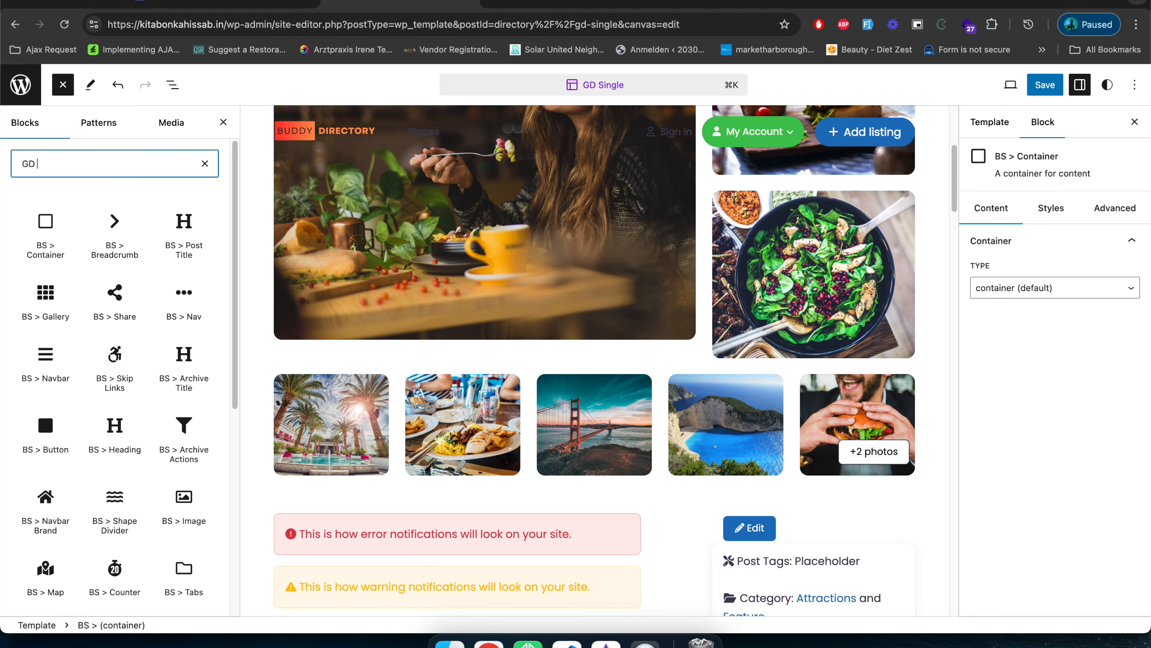
Search the block library for "GD >", look through the GeoDirectory blocks and clear the search.
text(>)
scroll(47, 400, down, 12)
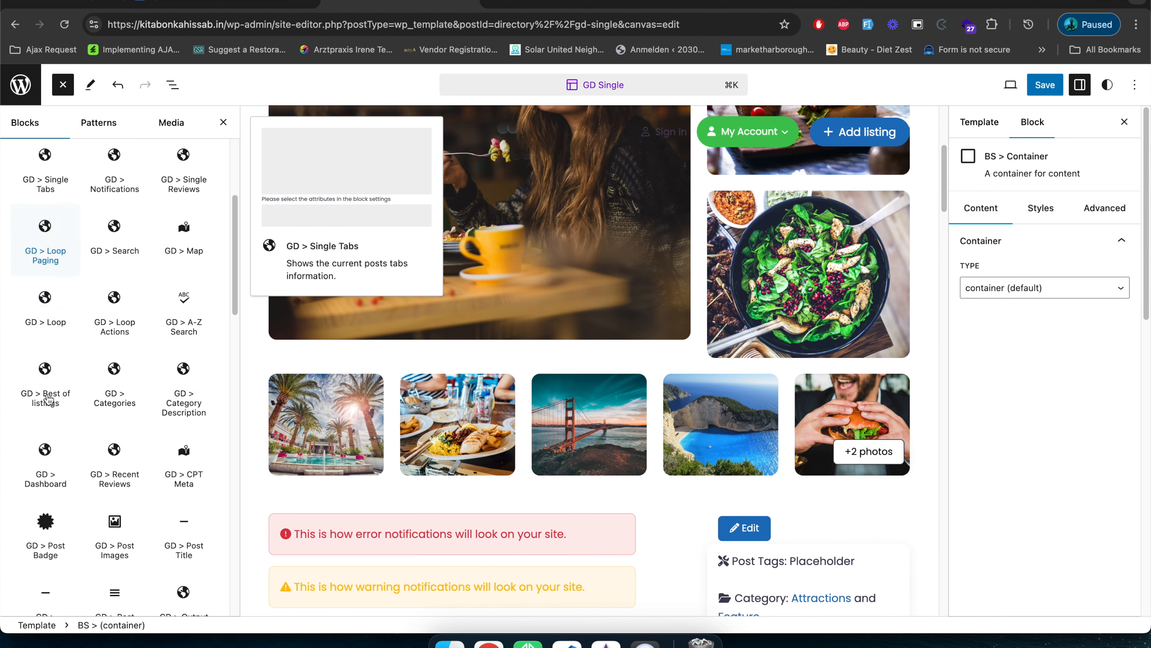
scroll(48, 399, up, 12)
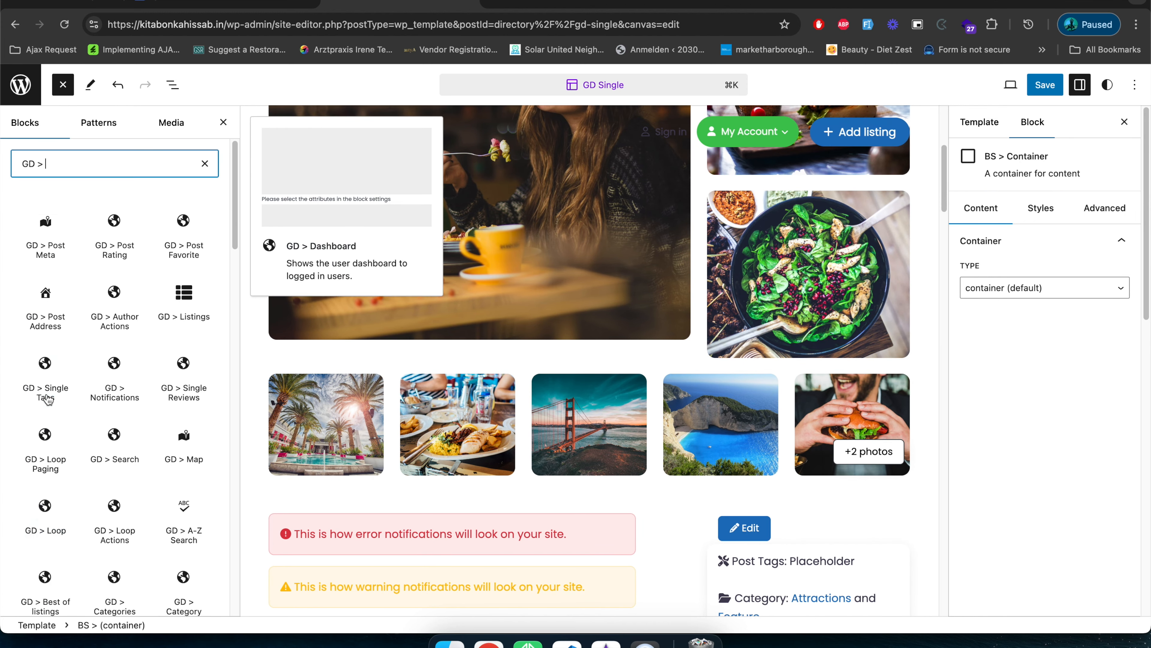
click(210, 170)
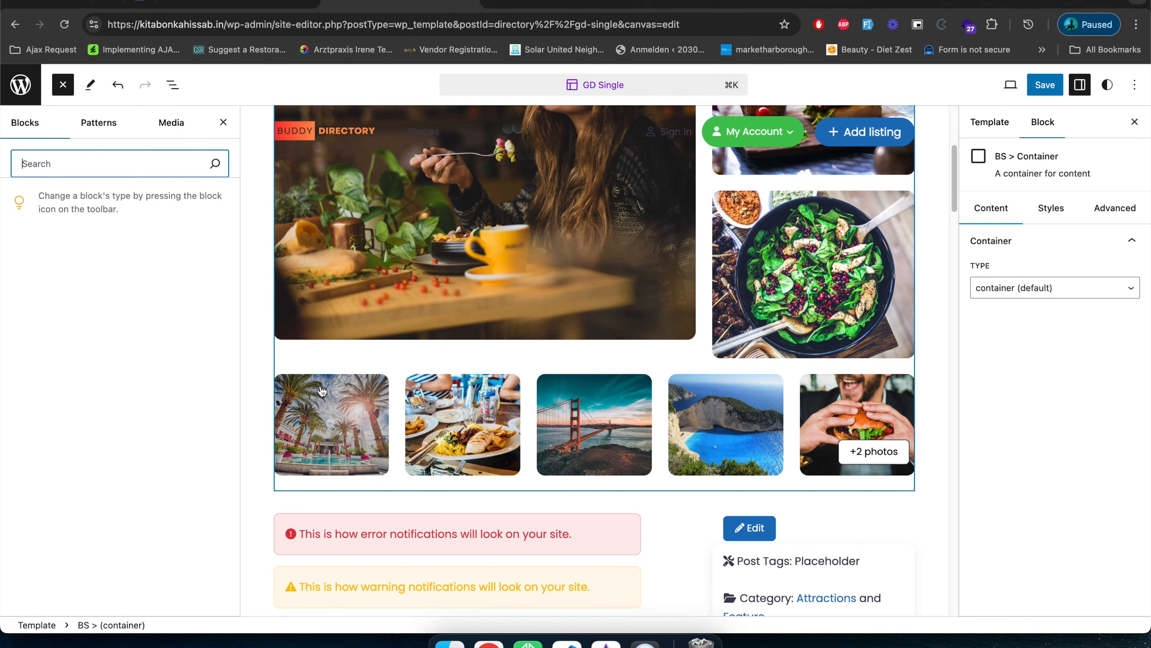
Return to the block structure and expand the title container's first two rows and the column holding the Post Title.
click(173, 85)
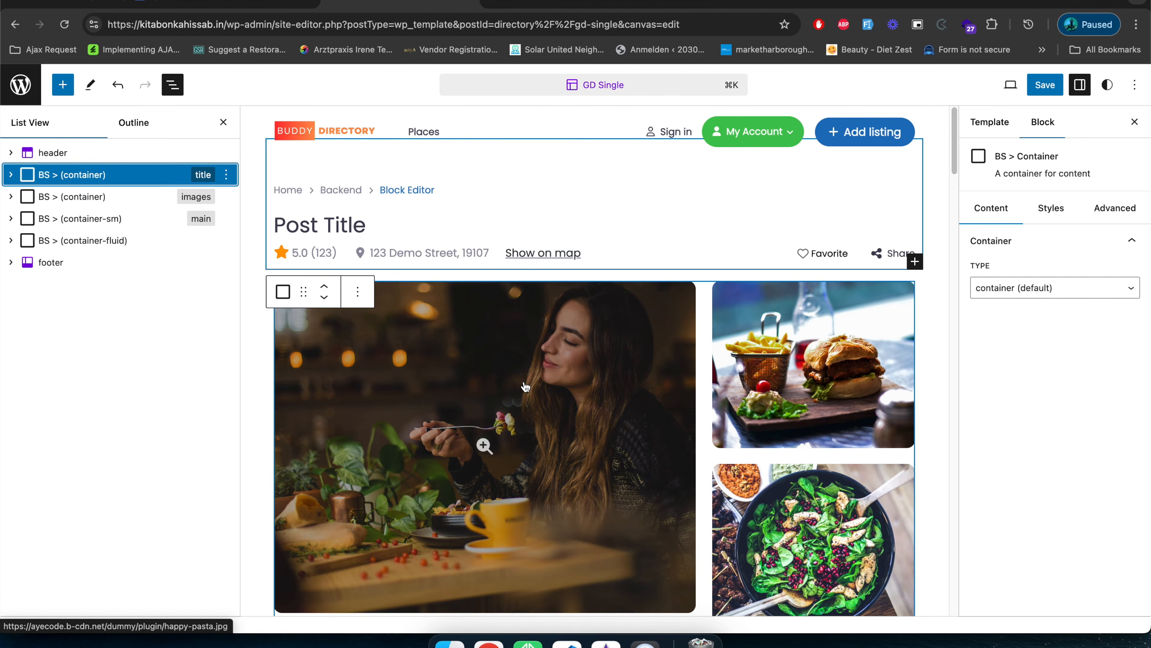
scroll(474, 369, down, 5)
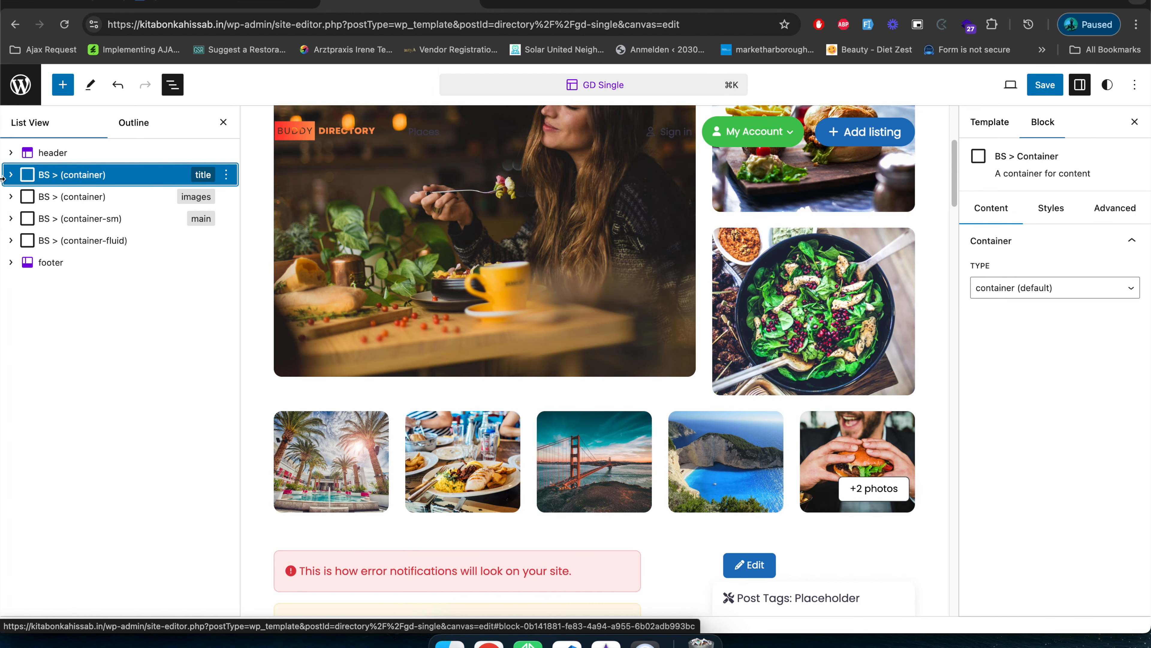
click(11, 180)
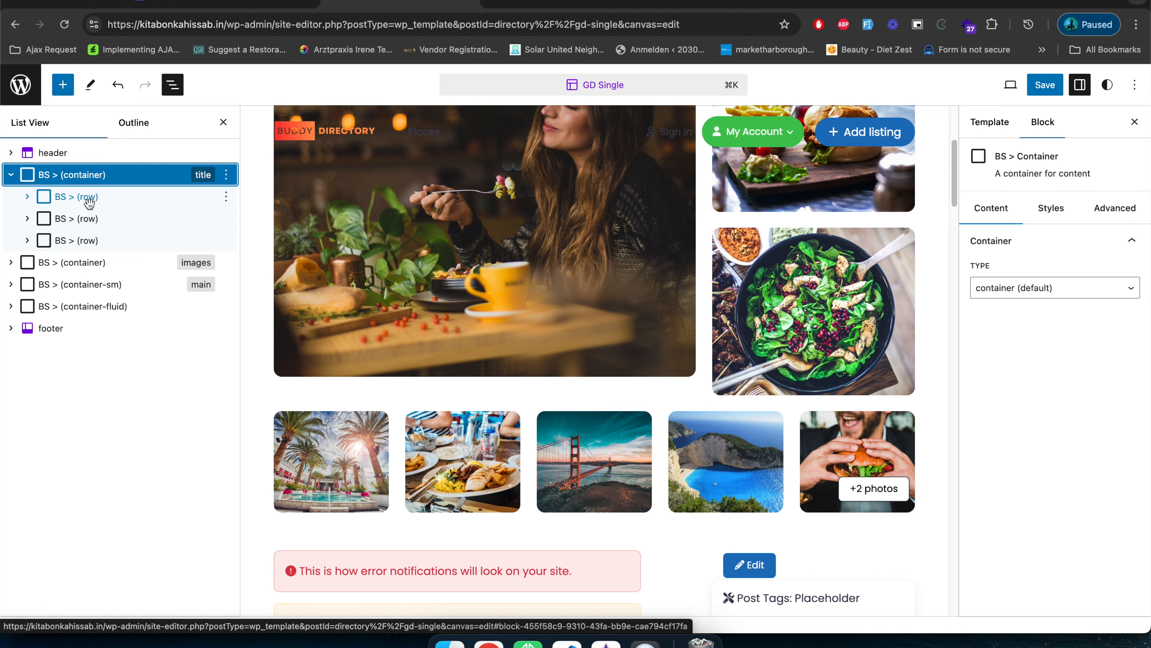
click(27, 198)
click(62, 222)
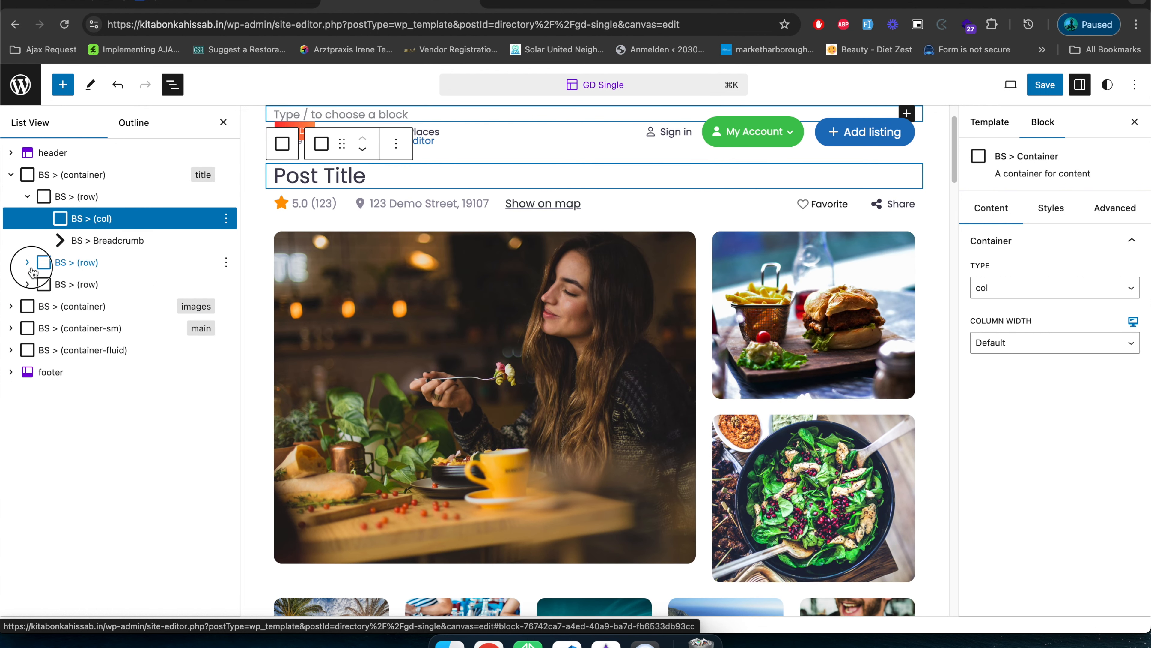
click(28, 263)
click(43, 284)
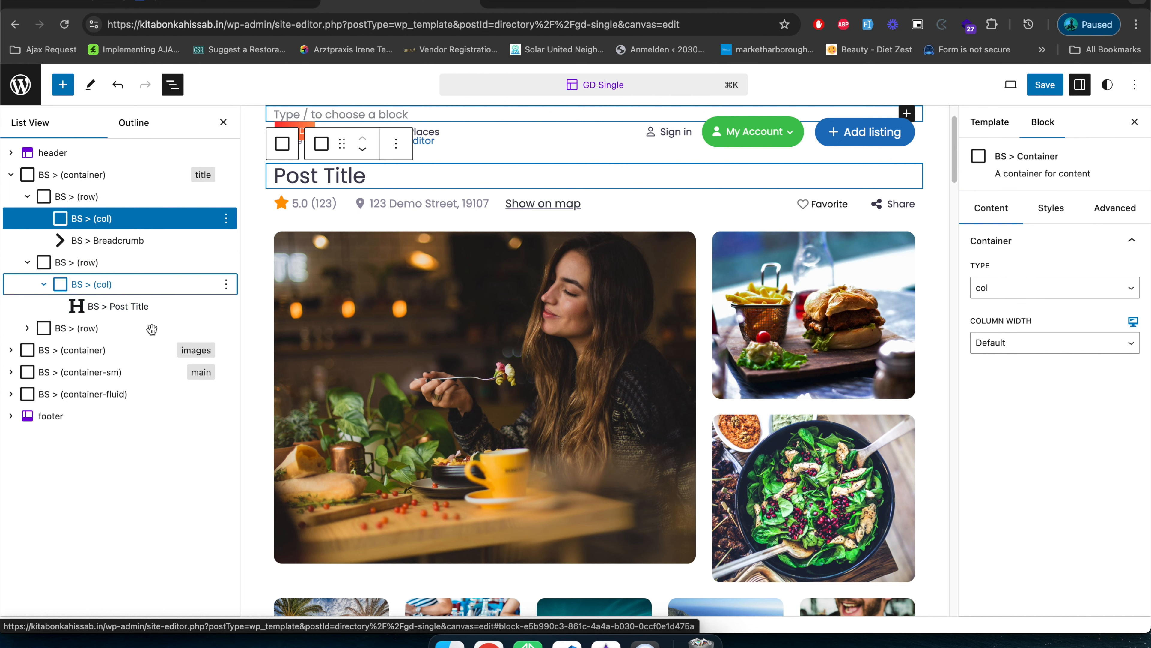
scroll(499, 408, down, 10)
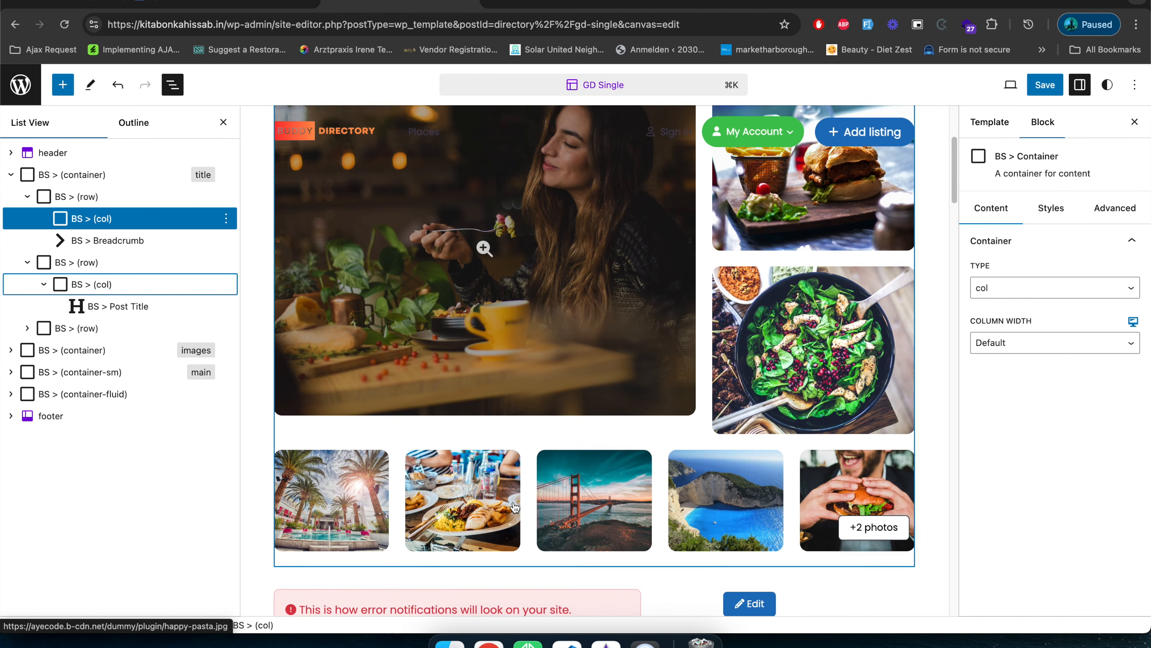
scroll(514, 495, down, 10)
scroll(404, 432, up, 15)
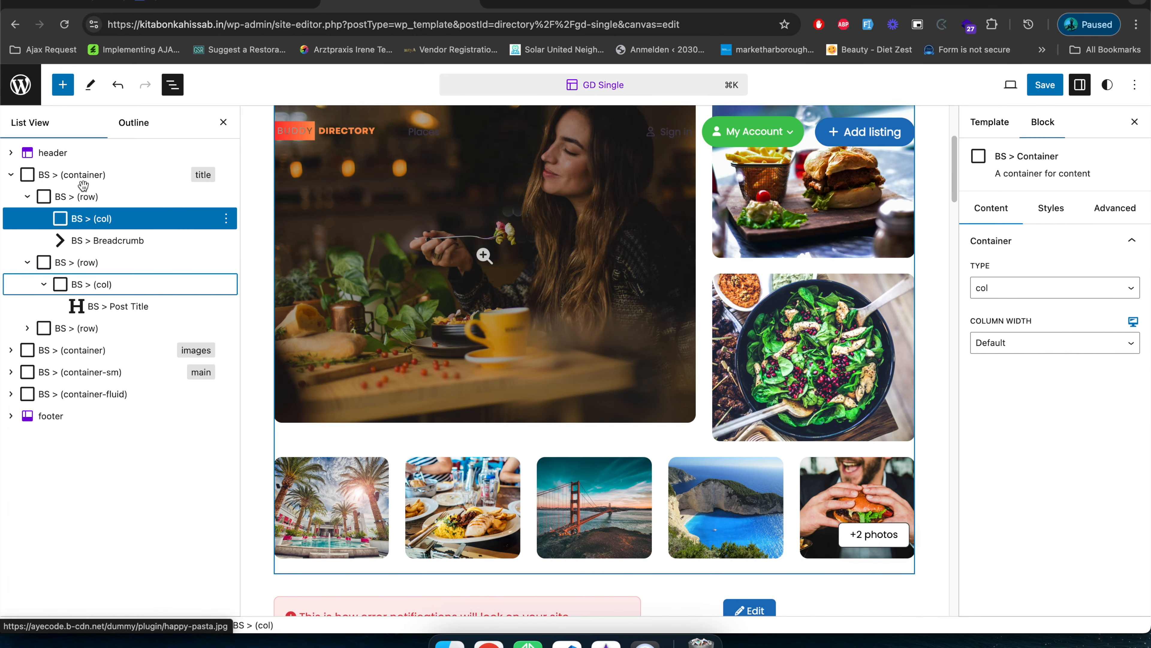
Select the title container and review its content, style and advanced settings.
click(84, 193)
click(91, 179)
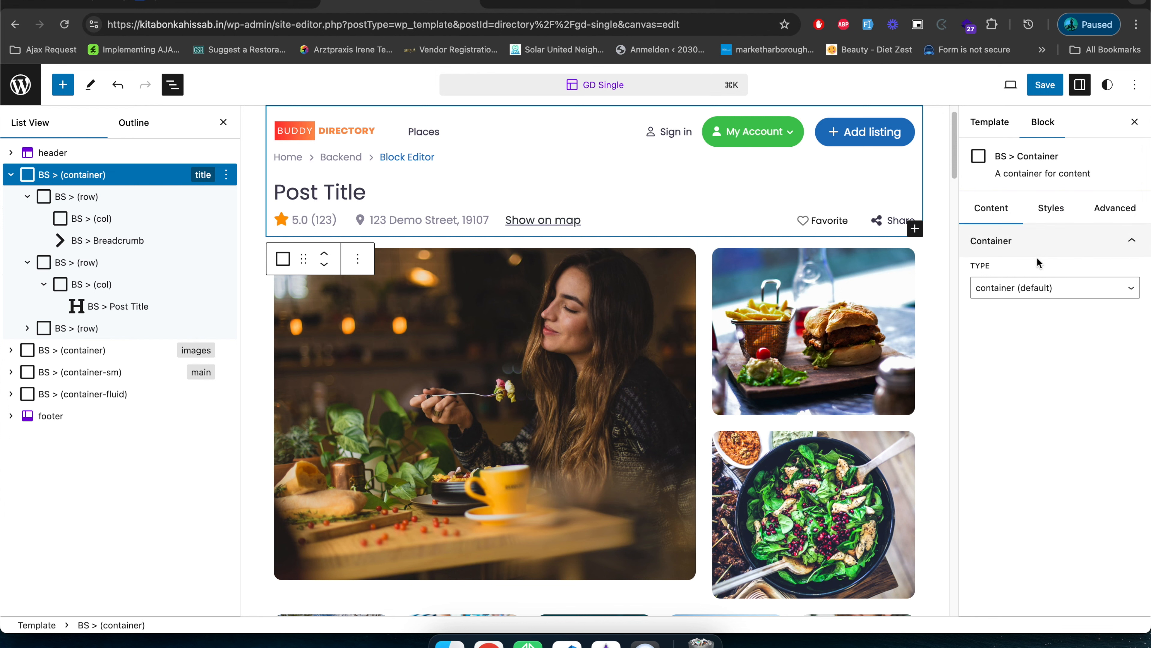
click(1061, 210)
click(1115, 209)
click(991, 209)
click(1051, 210)
click(1111, 209)
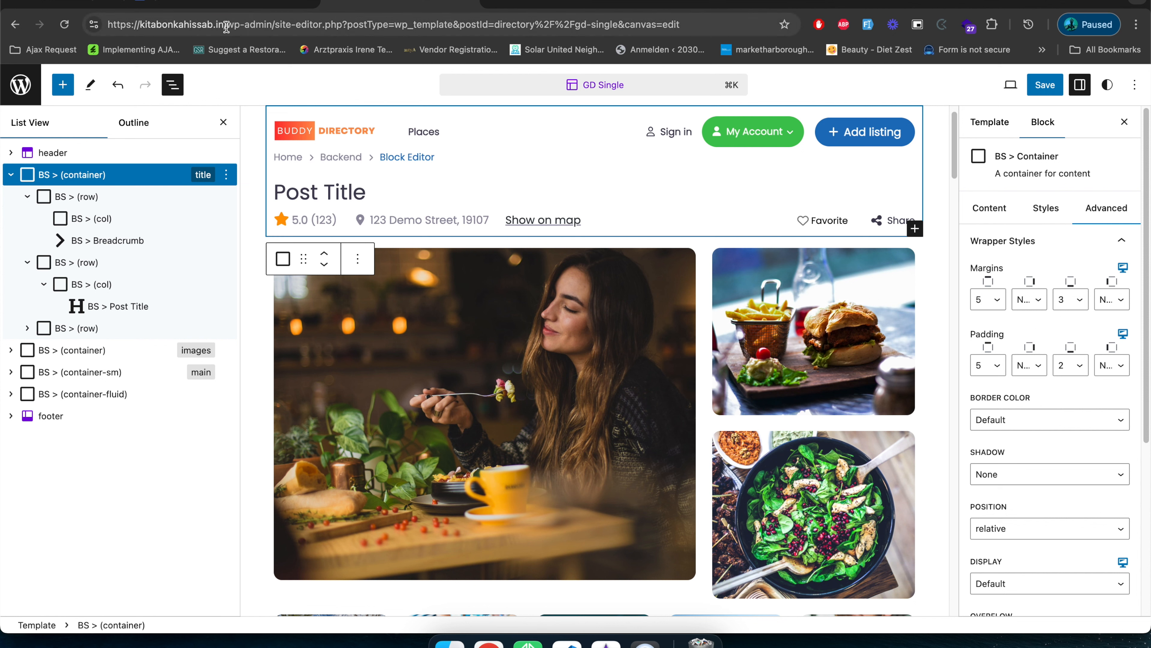
Go to the site's home page at kitabonkahissab.in and run a listing search with no keyword or location.
drag(228, 25, 784, 40)
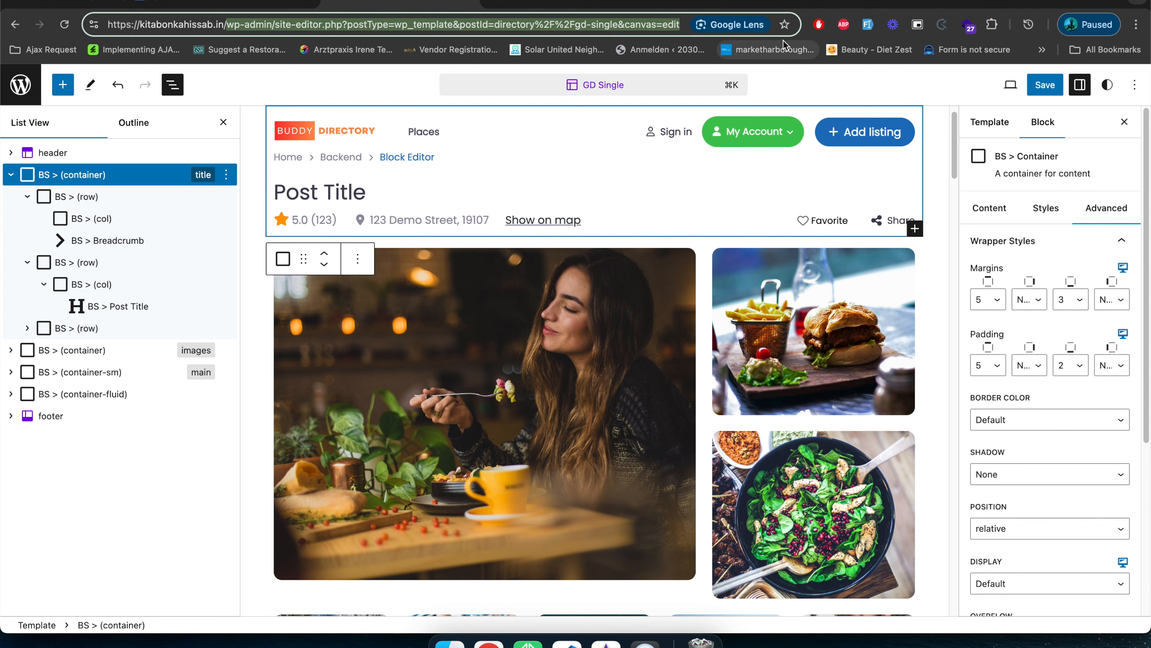
key(BackSpace)
key(Return)
key(Return)
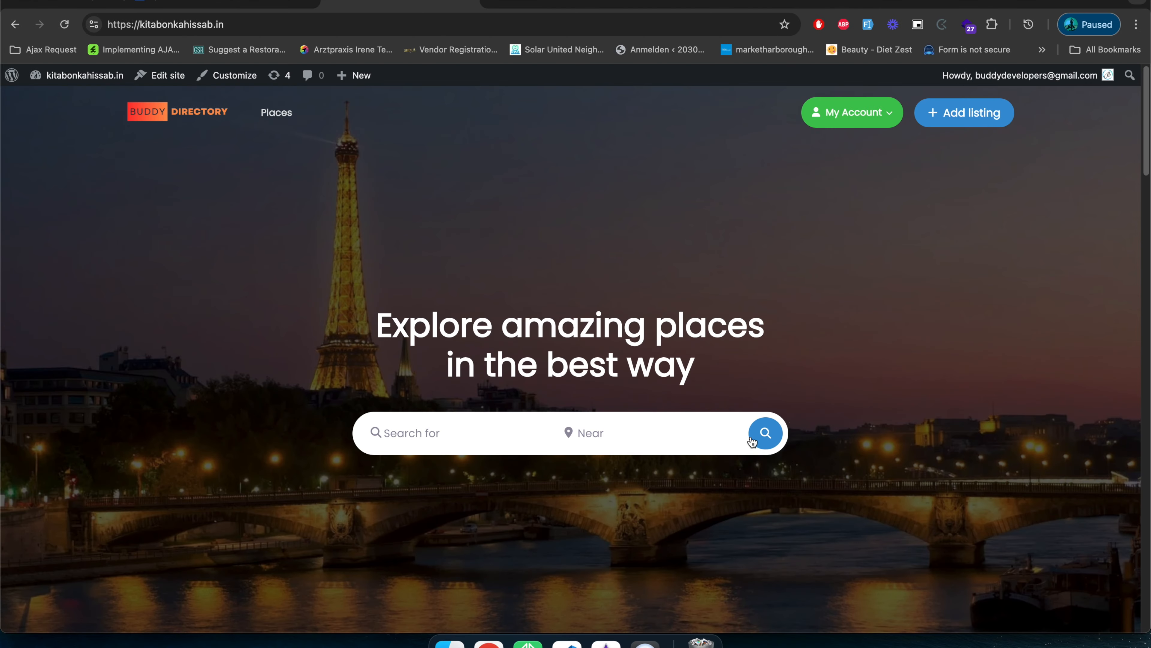
click(752, 439)
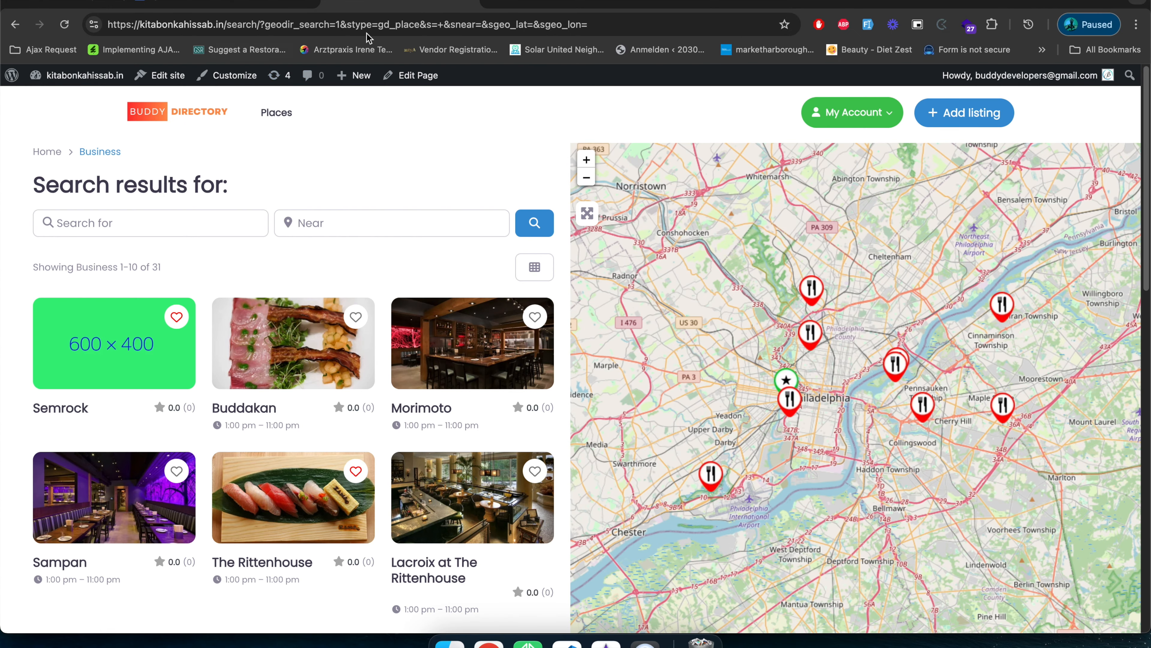
Look over the listing search results page and open its GD Search Archive template in the site editor.
click(316, 24)
scroll(412, 417, down, 5)
scroll(412, 416, up, 5)
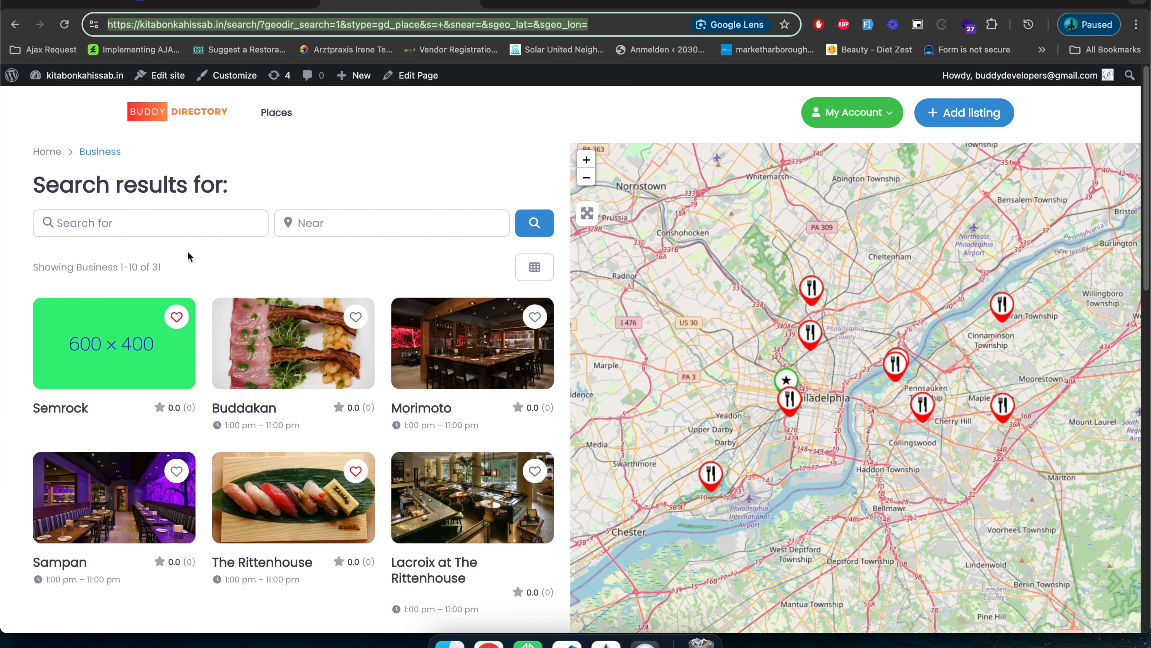
scroll(201, 313, down, 2)
scroll(201, 313, up, 2)
click(273, 149)
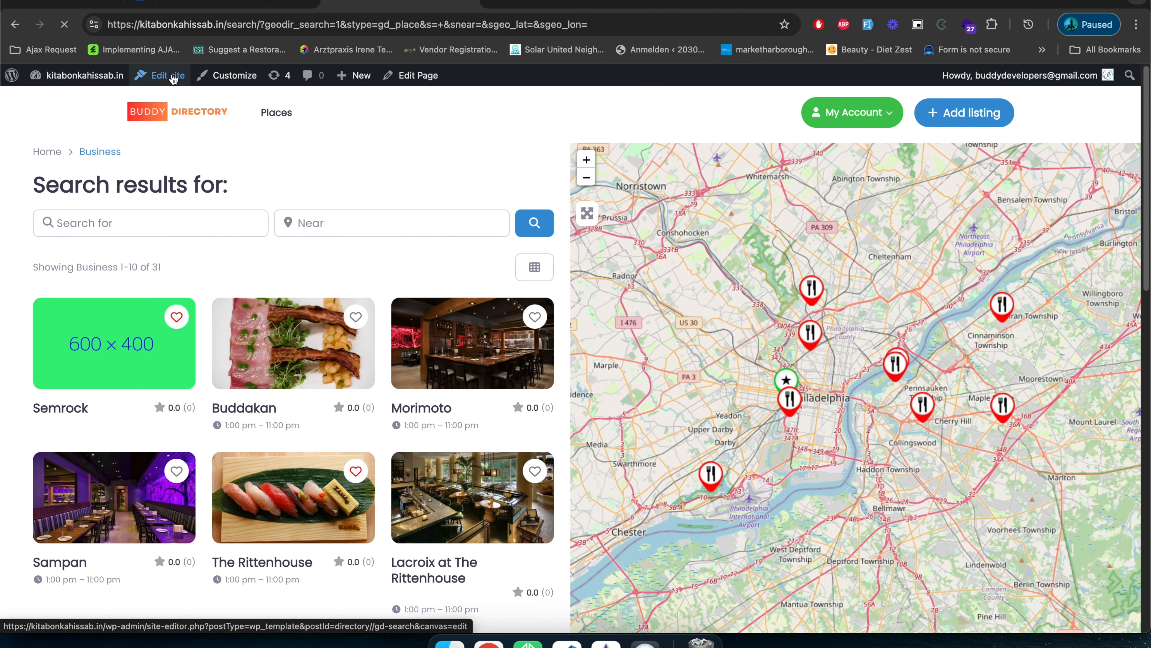
click(172, 77)
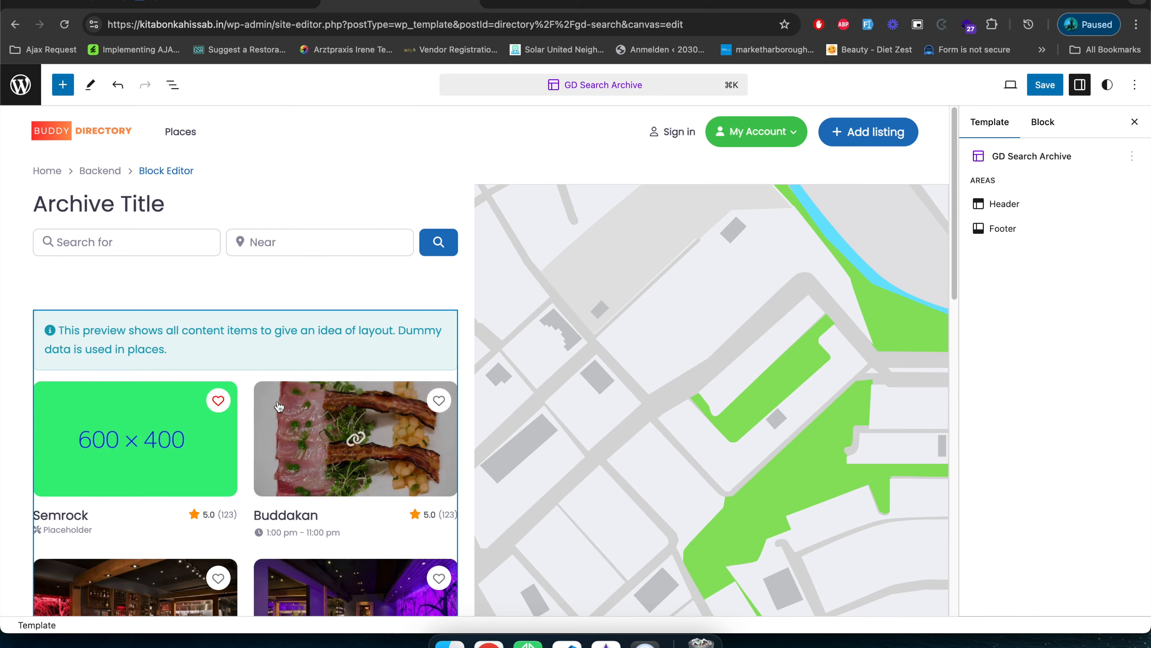
Examine the GD Search Archive template's layout and select the Archive Title block to view its settings.
scroll(283, 381, down, 10)
scroll(280, 407, up, 15)
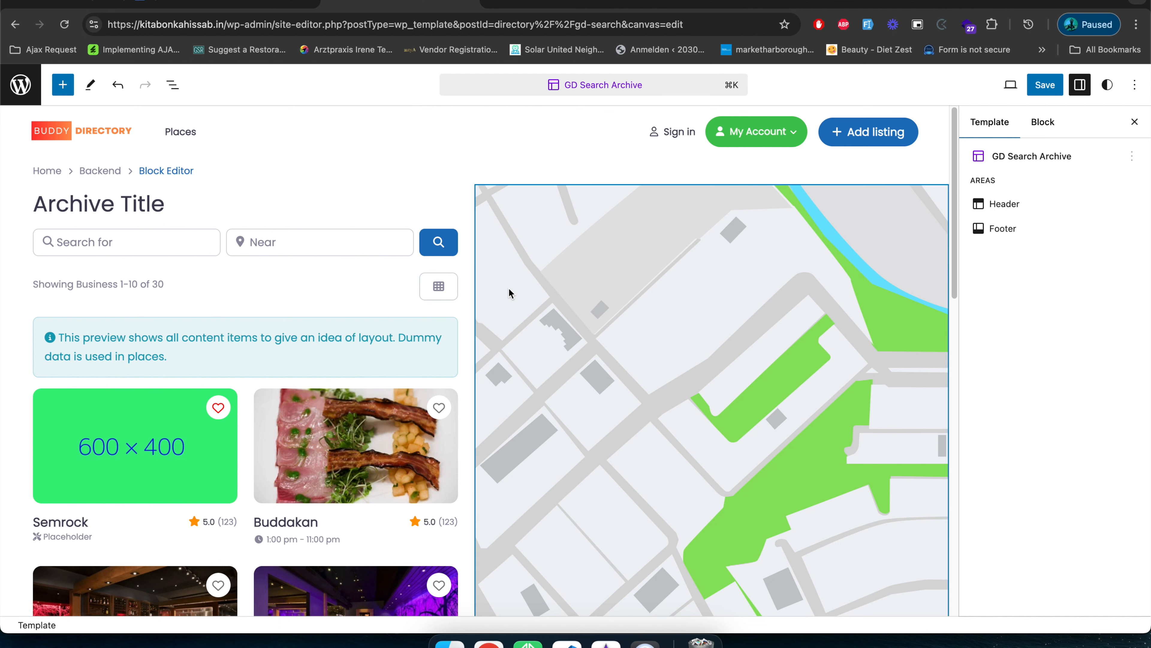
scroll(486, 329, down, 10)
scroll(487, 328, up, 5)
scroll(486, 328, up, 5)
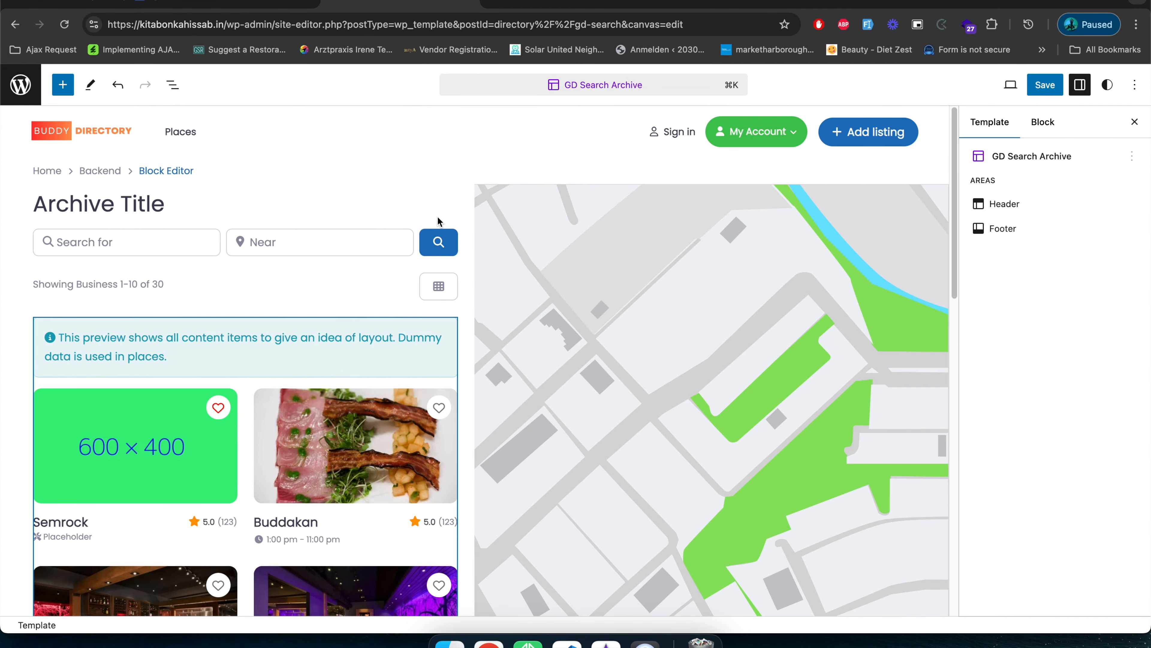
click(290, 205)
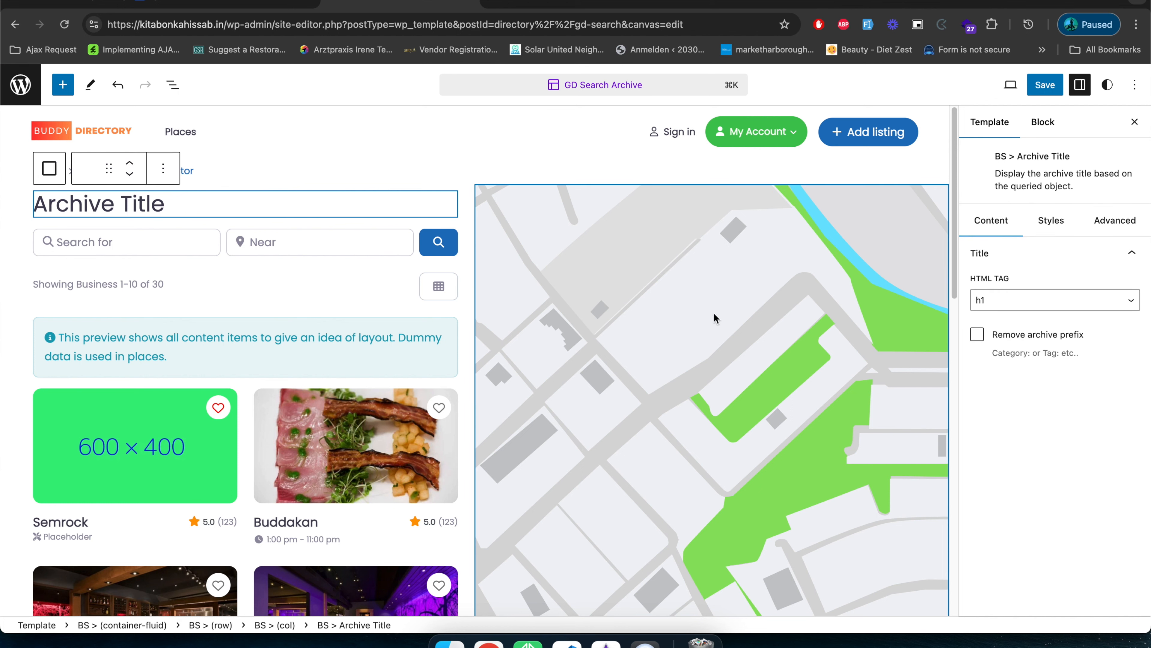
scroll(493, 349, down, 5)
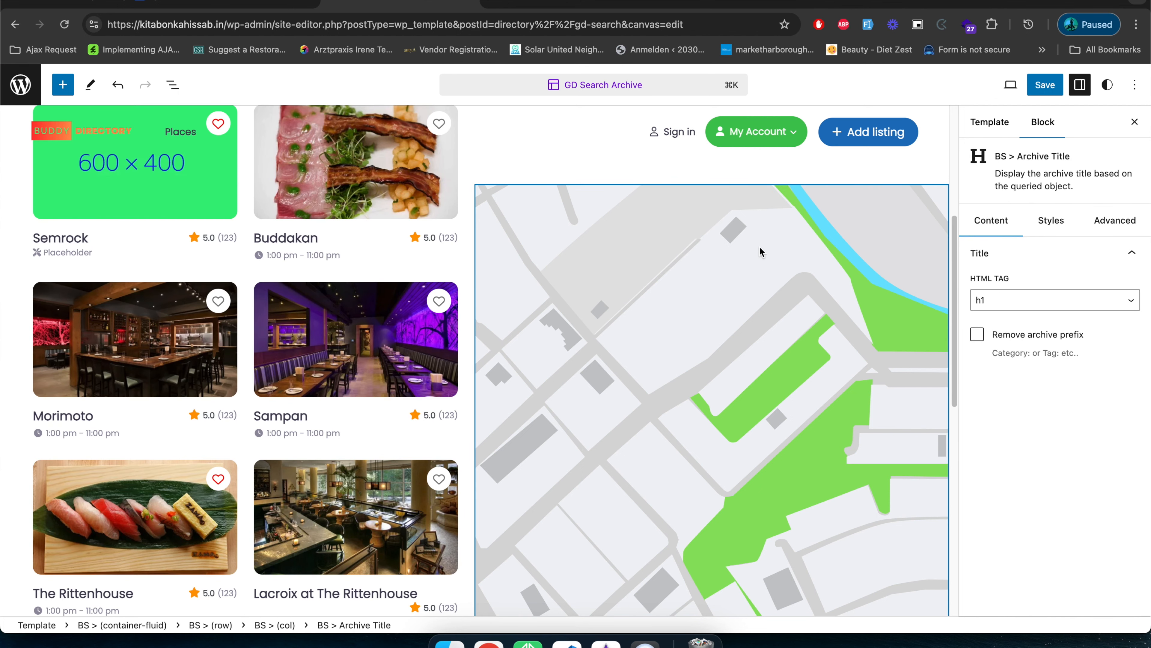
scroll(363, 372, up, 5)
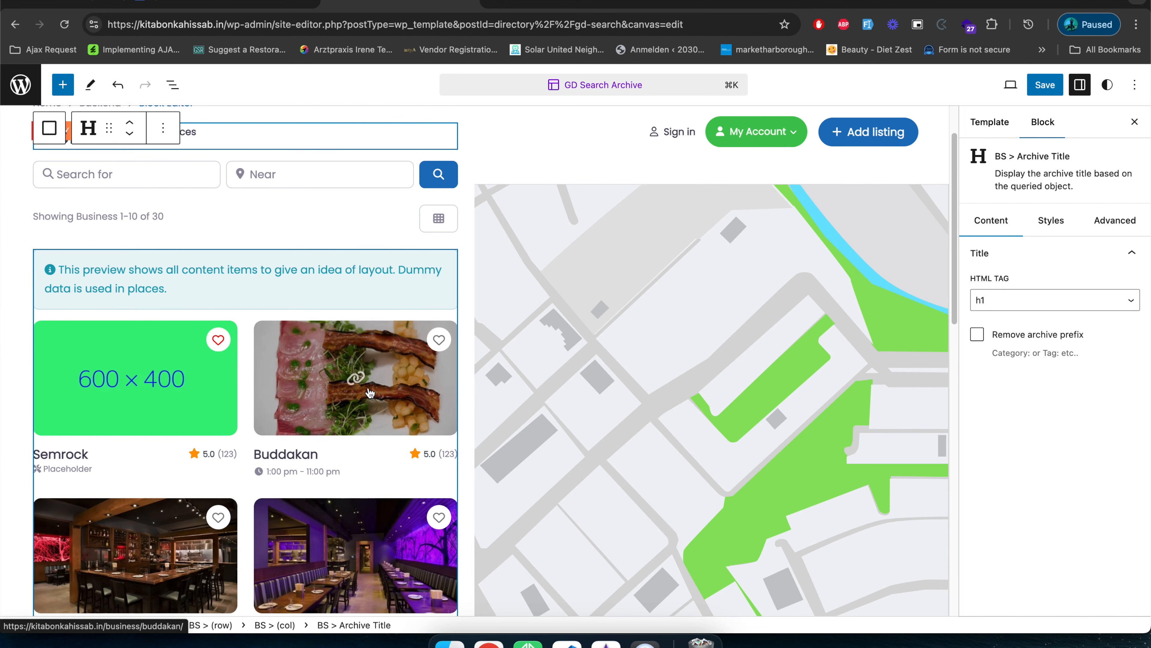
scroll(372, 390, up, 1)
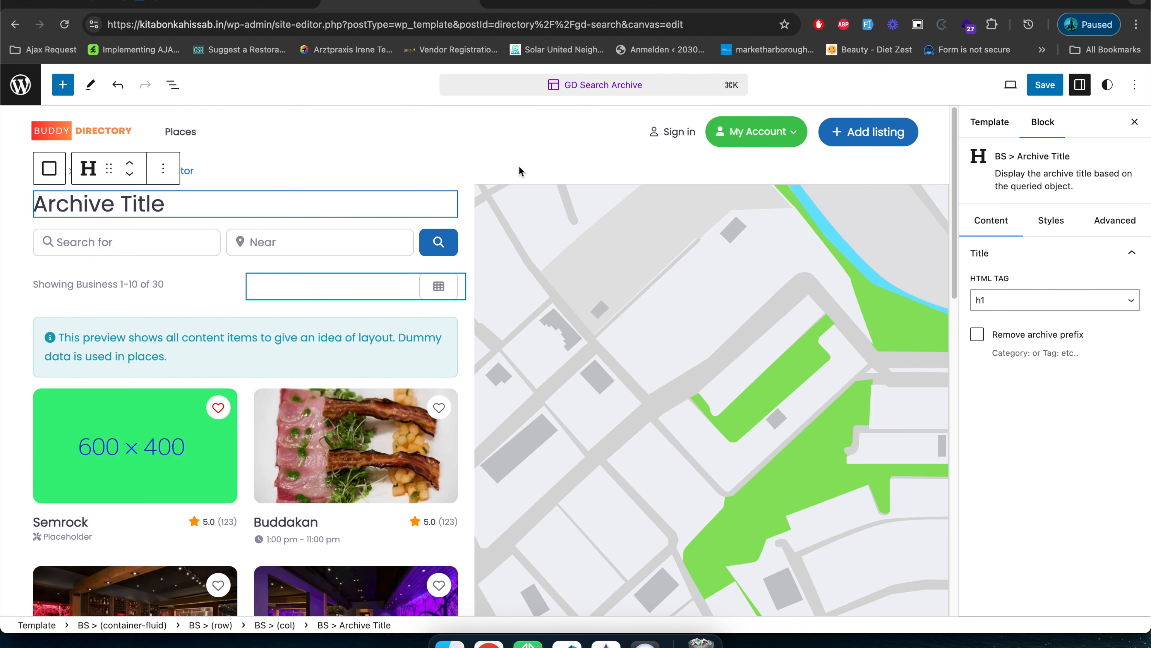
Leave the GD Search Archive template and look through the site editor's list of all templates.
click(599, 91)
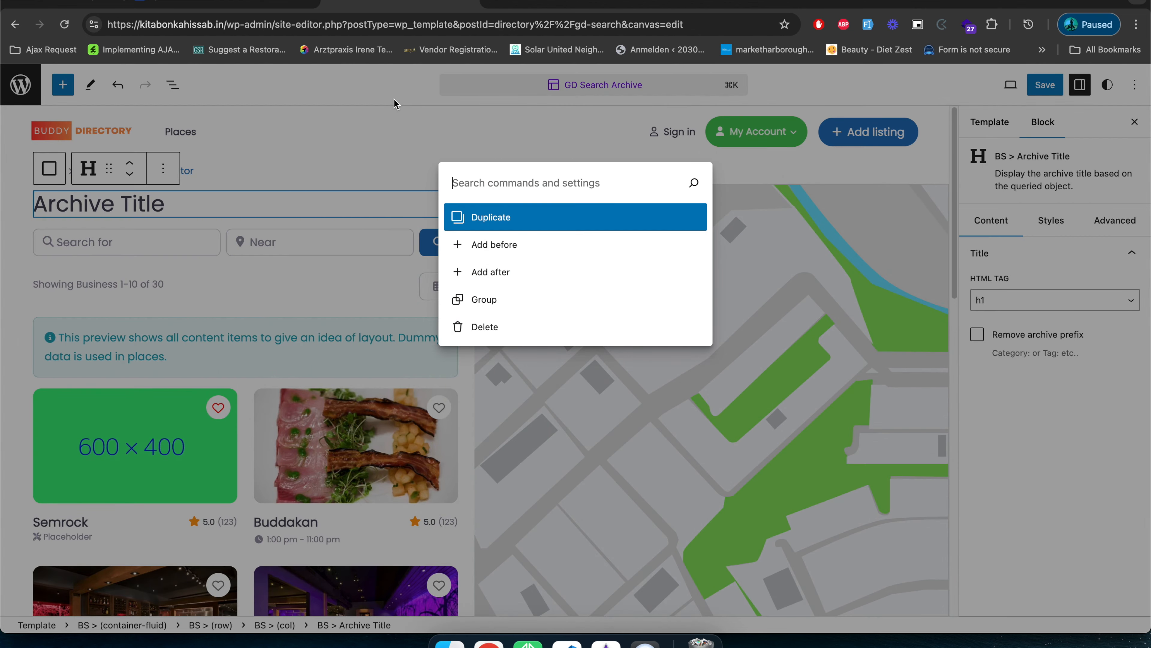
key(Escape)
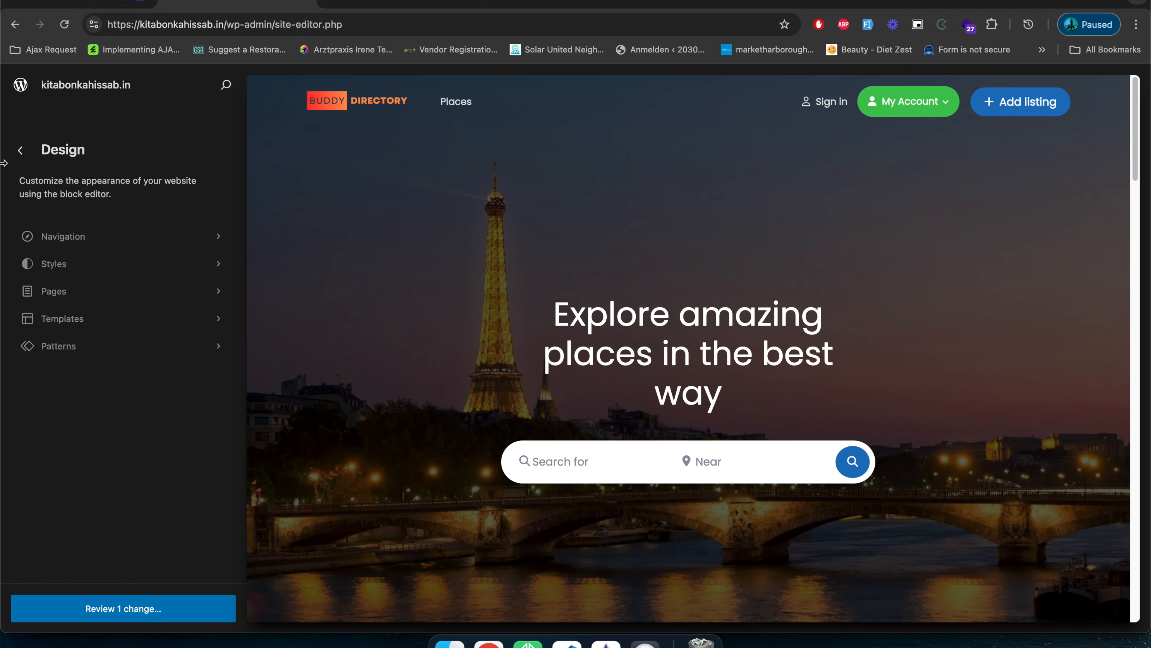
click(370, 4)
click(245, 1)
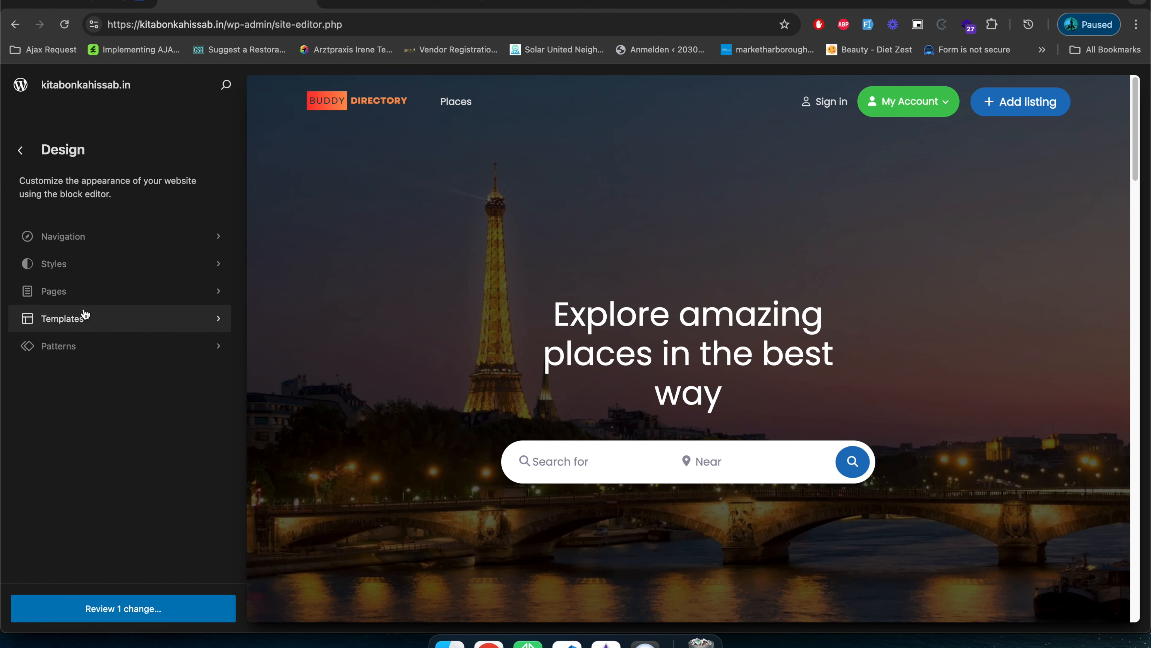
click(78, 320)
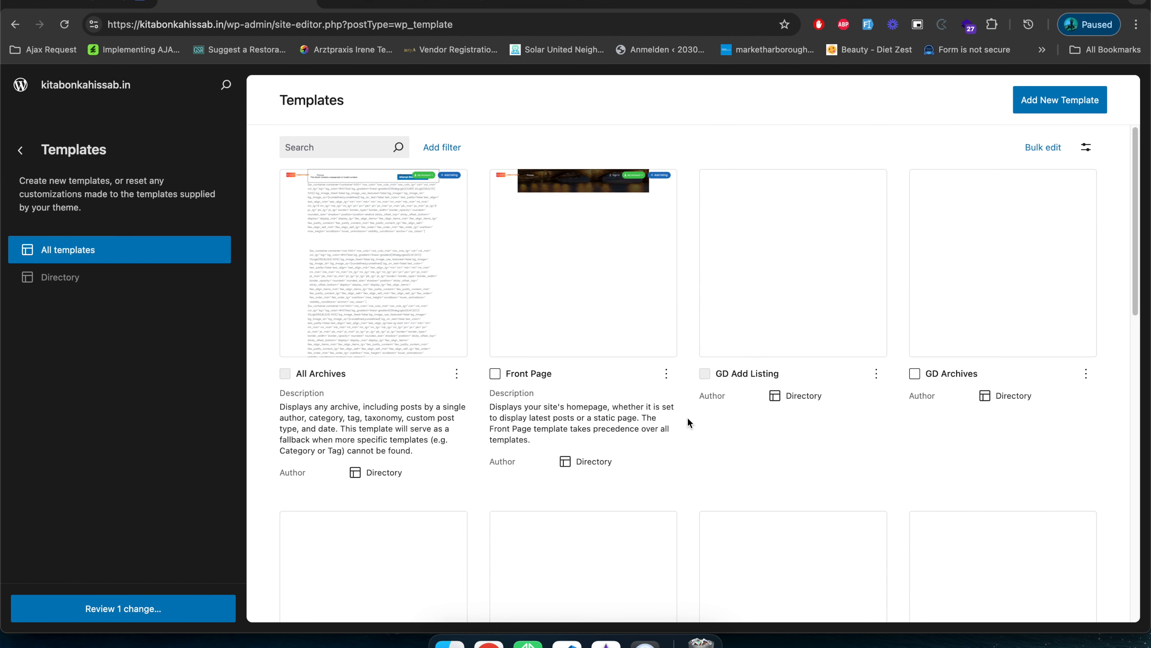
scroll(688, 416, down, 8)
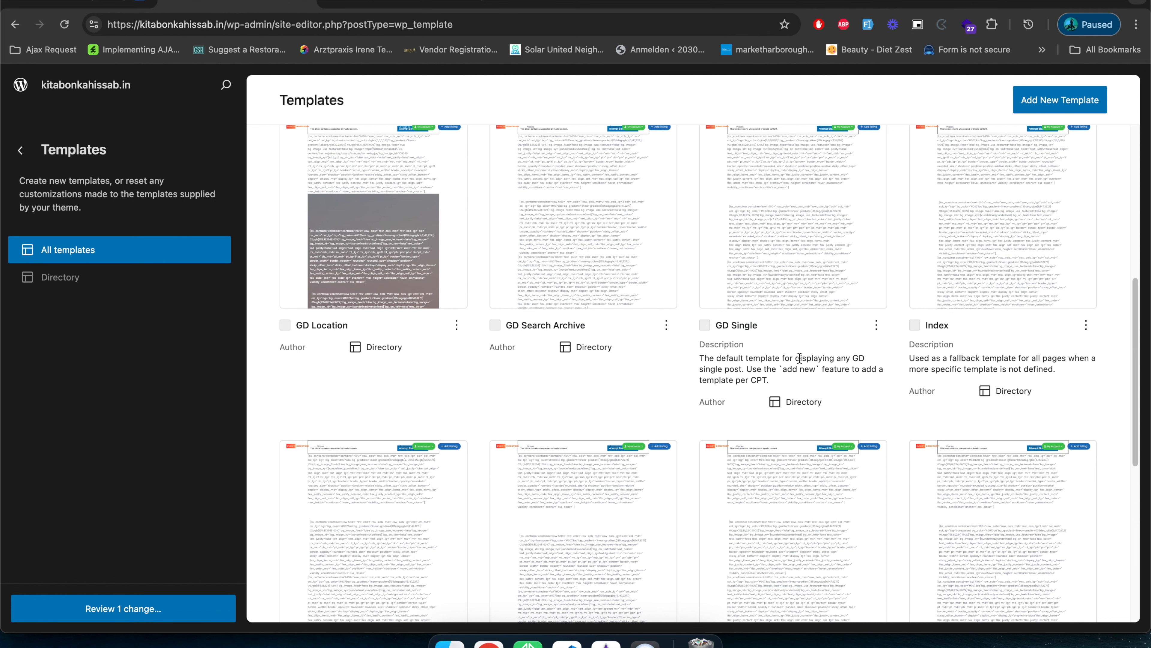
scroll(753, 406, down, 6)
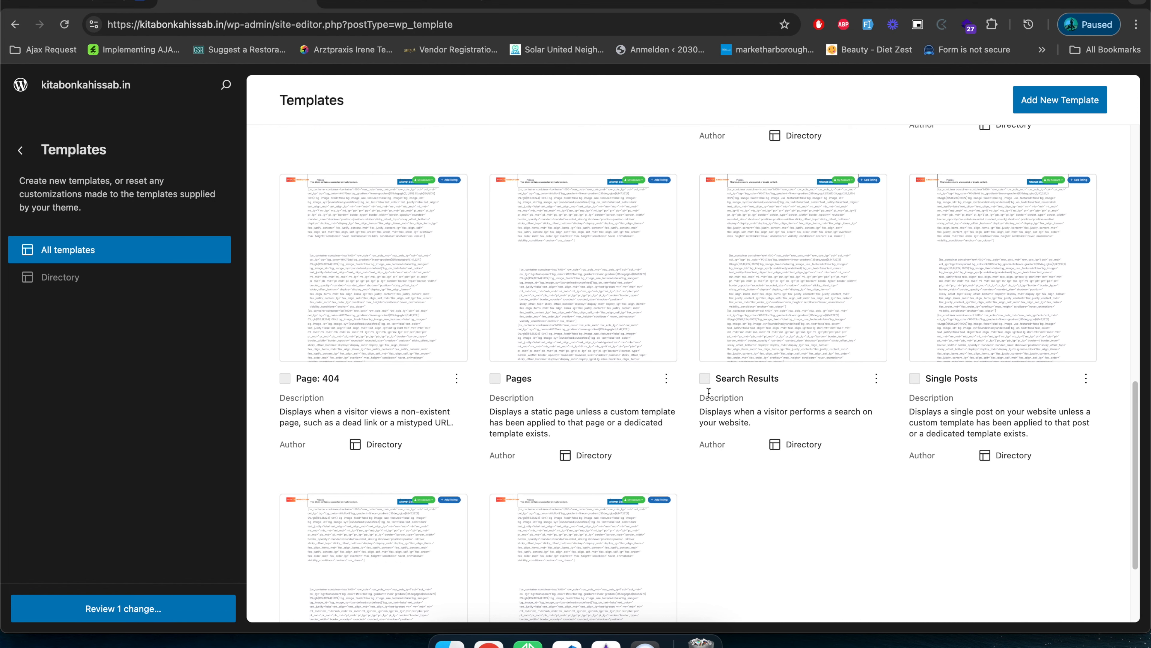
scroll(708, 454, down, 3)
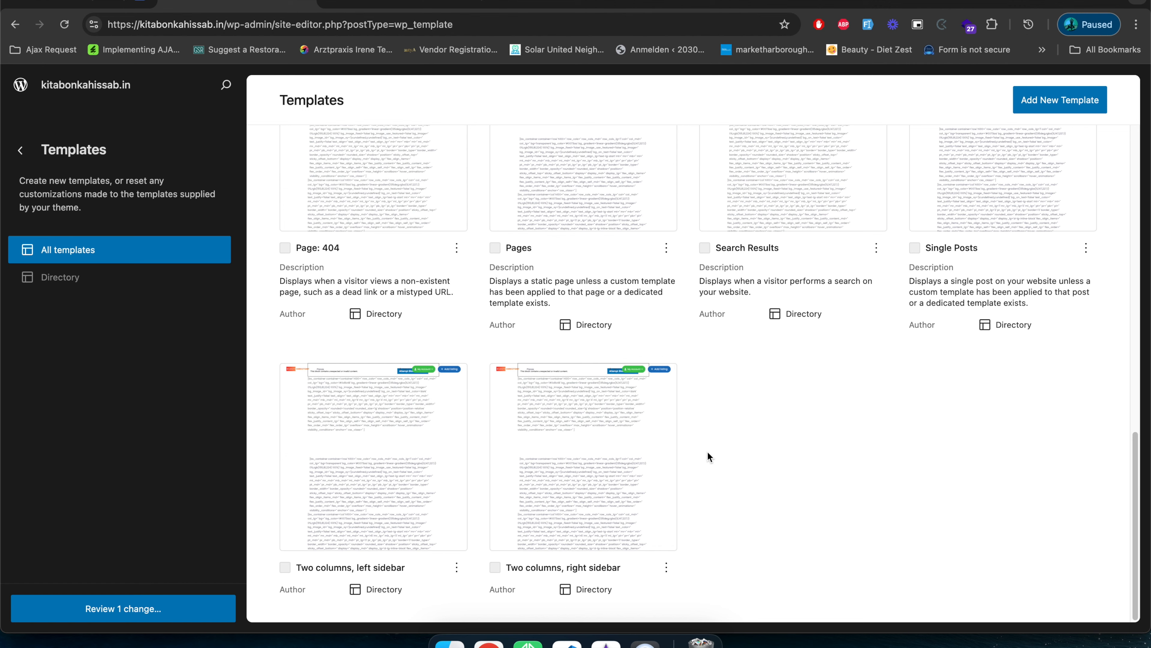
scroll(846, 519, up, 7)
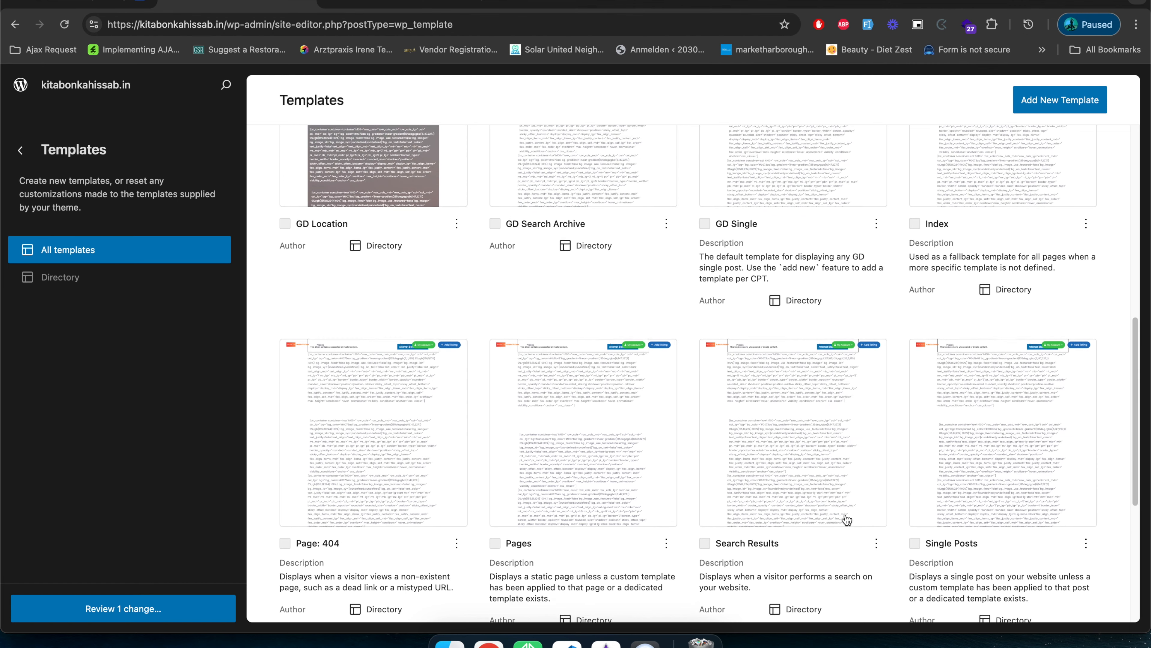
scroll(846, 518, up, 8)
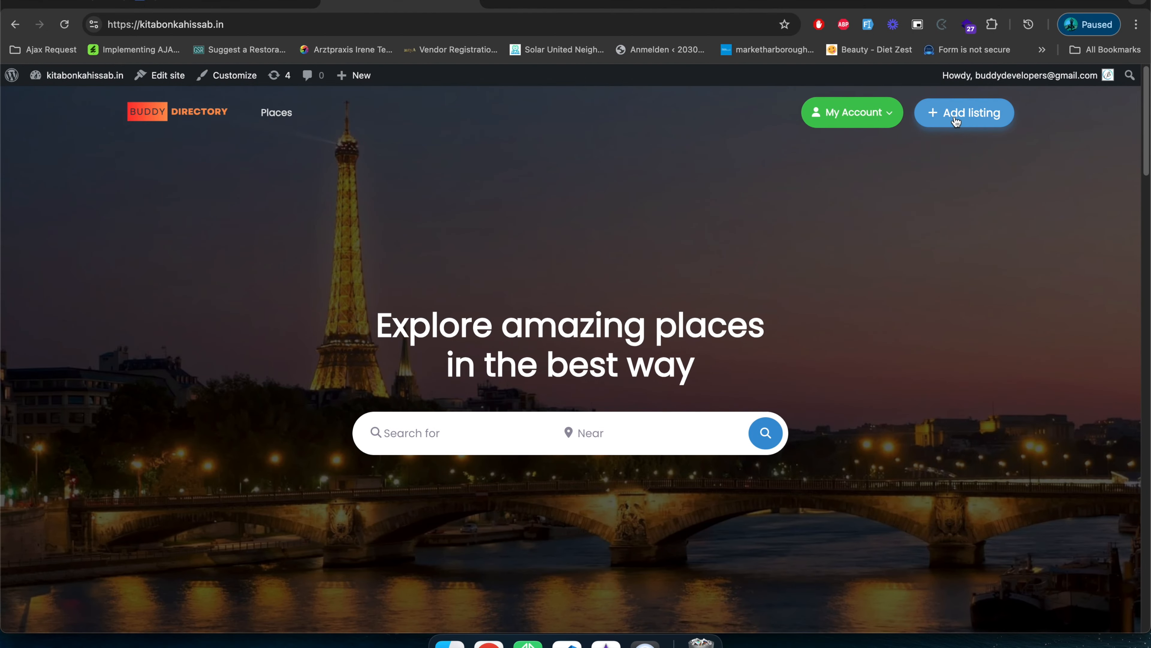
Open the Add Listing page on the front end of the site and look over its form.
click(954, 120)
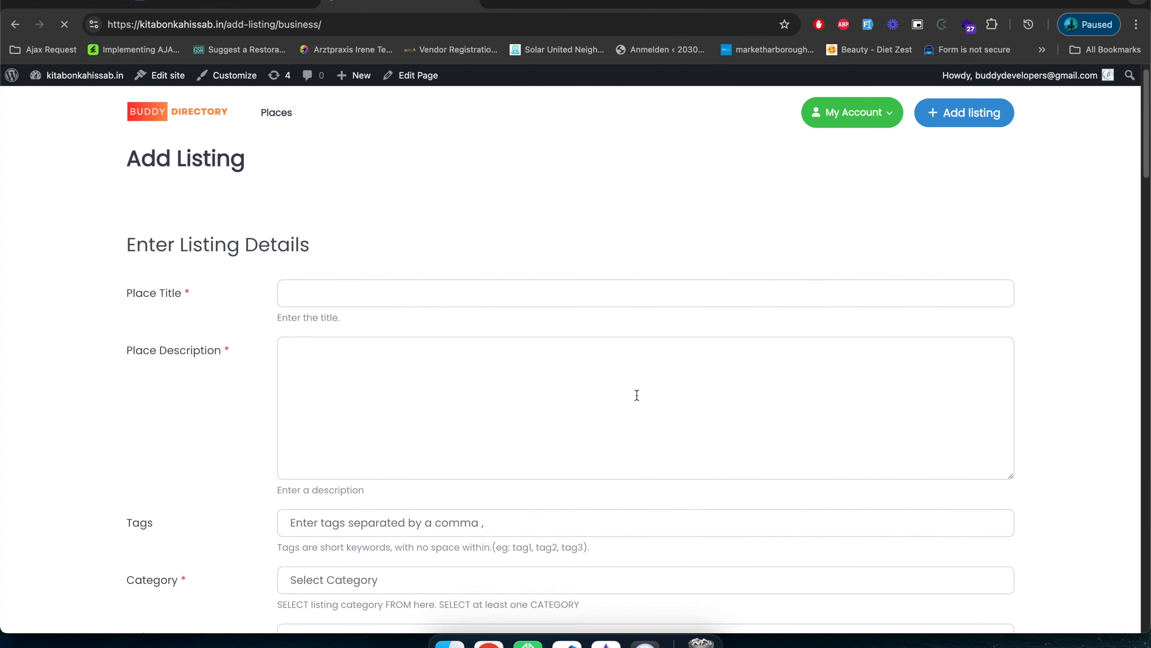
scroll(636, 393, down, 15)
scroll(695, 390, down, 10)
click(213, 4)
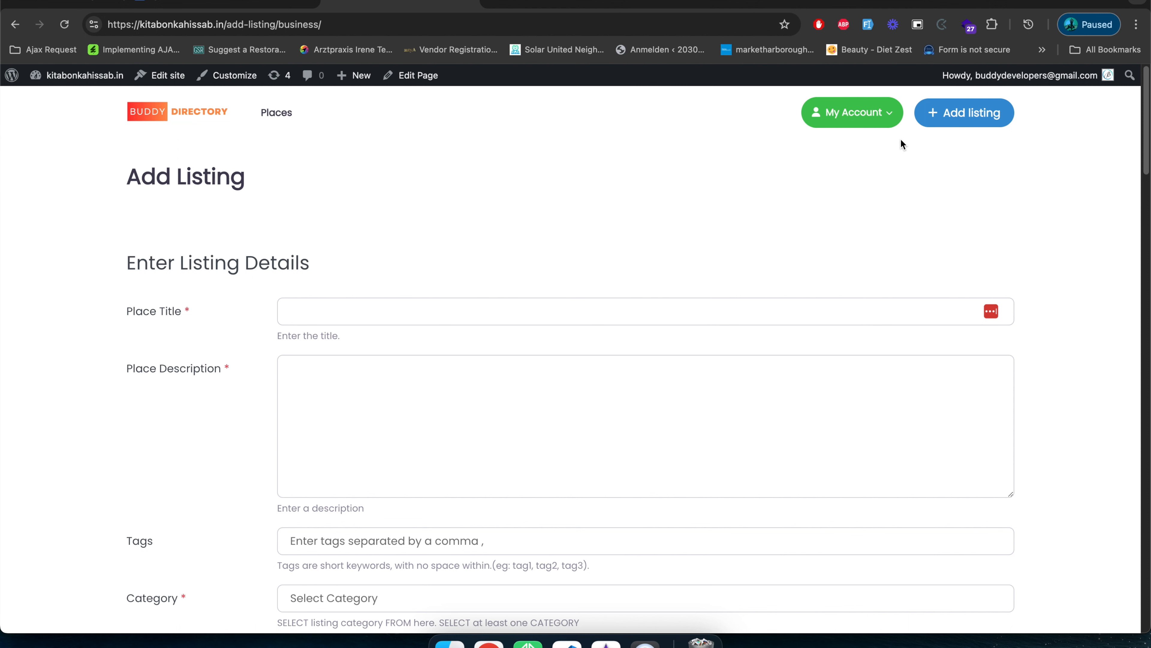
Open the Account page on the front end and look over the Edit Account form.
mouse_move(875, 113)
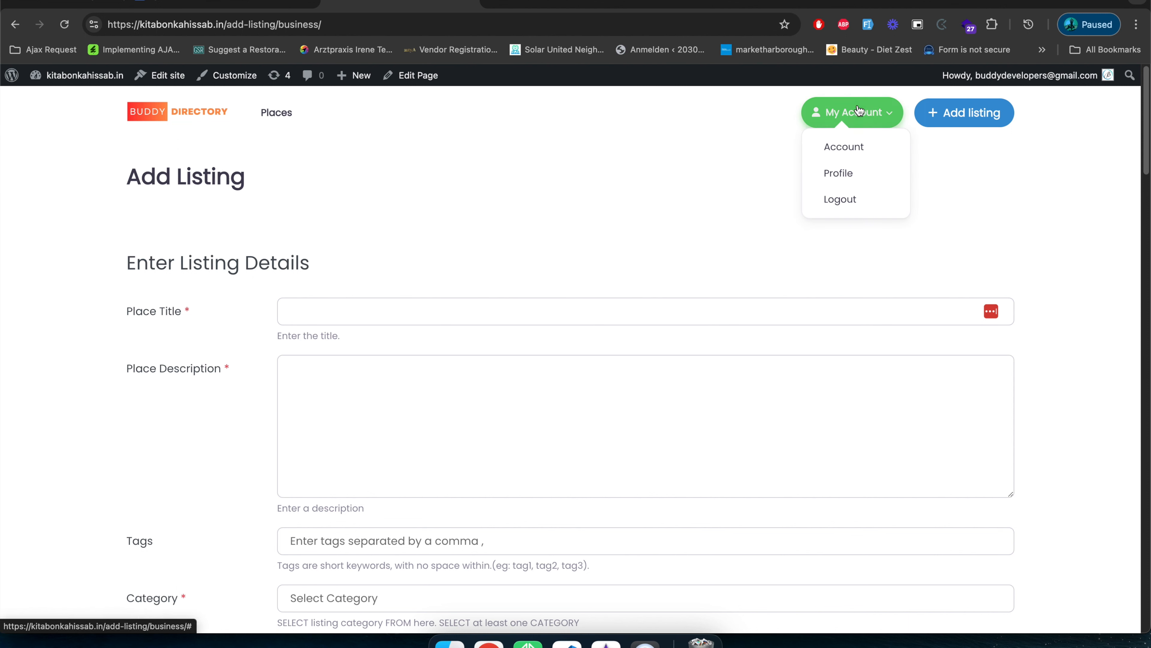
click(850, 148)
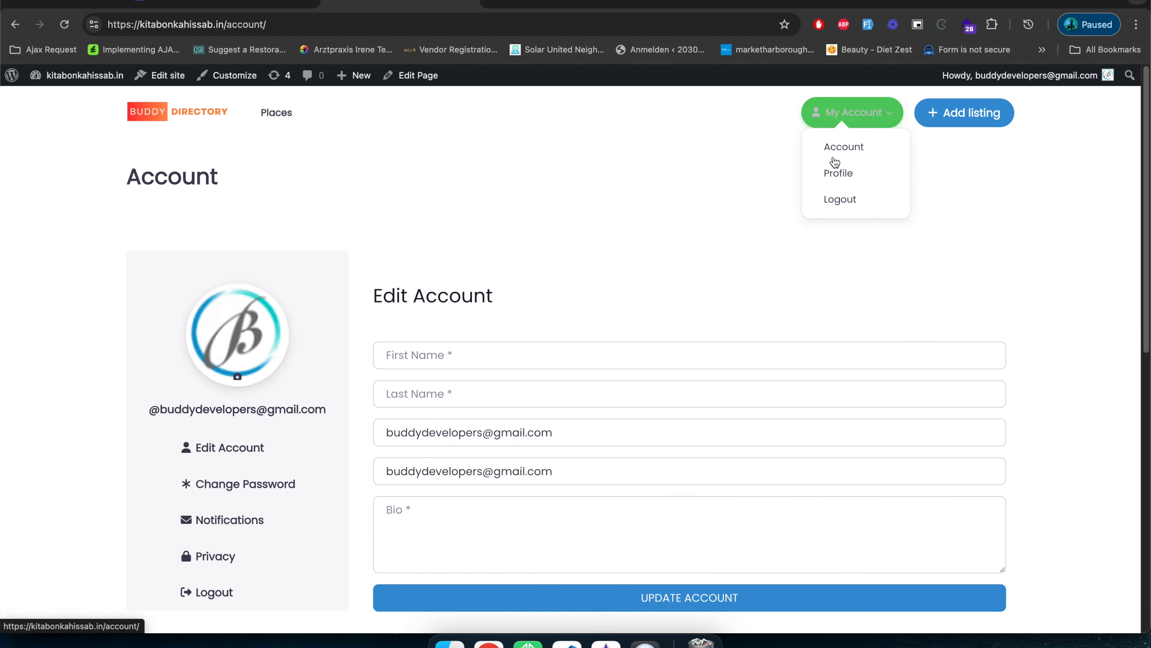
scroll(388, 376, down, 5)
scroll(388, 375, up, 5)
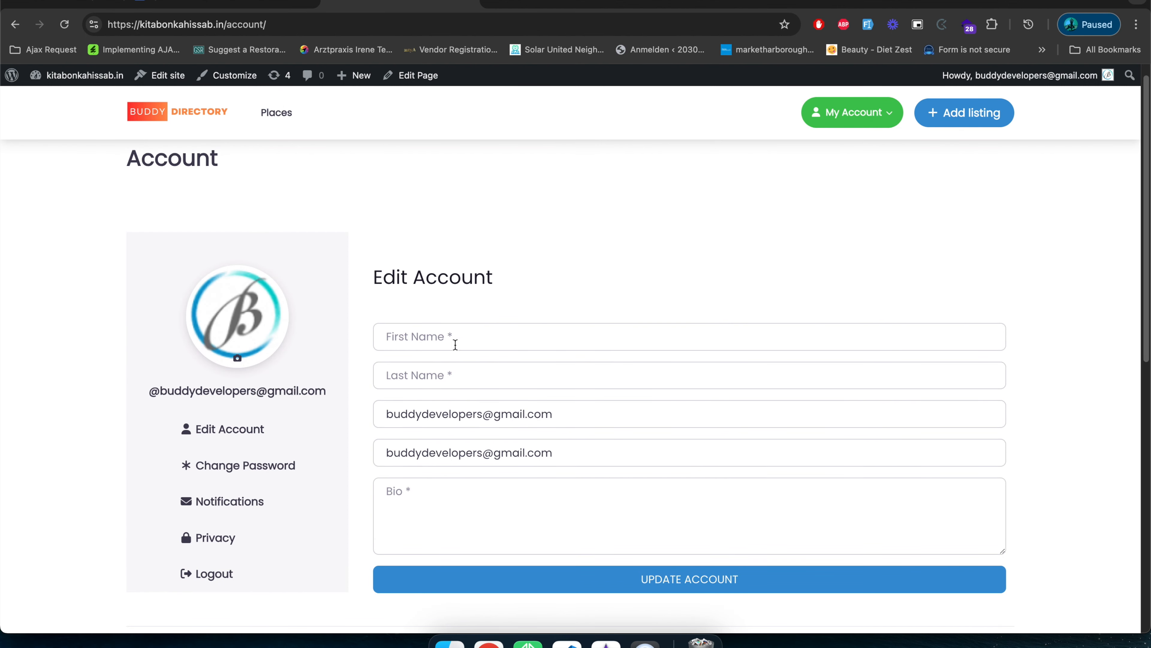
Fill in the account's first name, last name and e-mail, set the bio to "WordPress and Geodirectory Developer" and update the account.
click(427, 333)
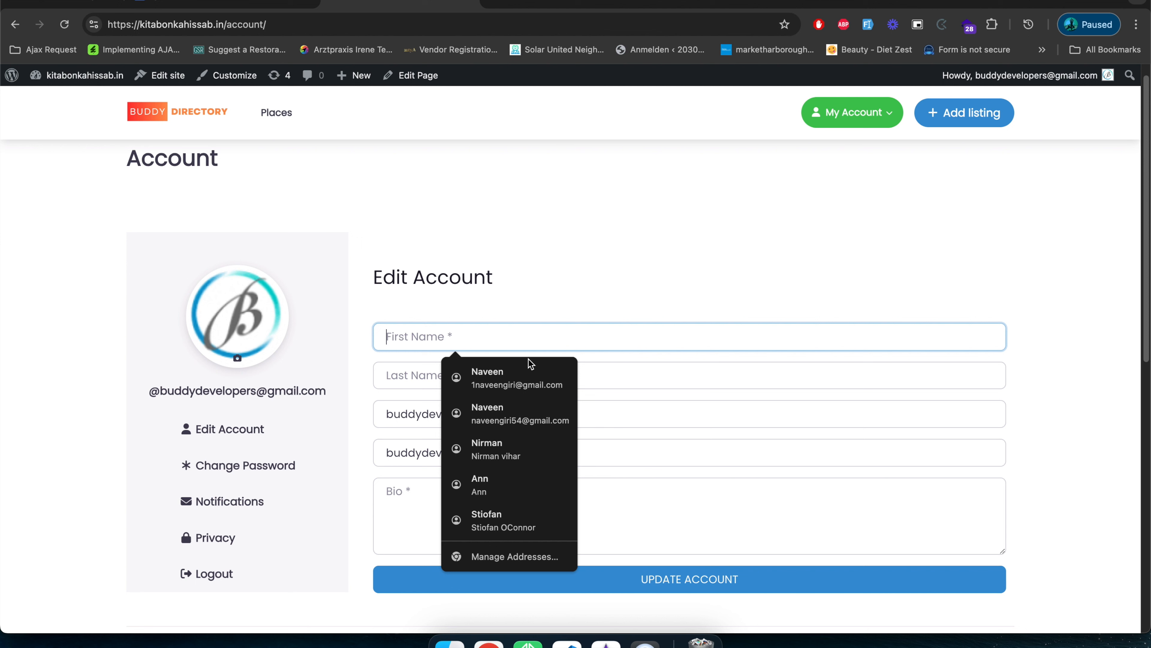
click(528, 375)
click(493, 492)
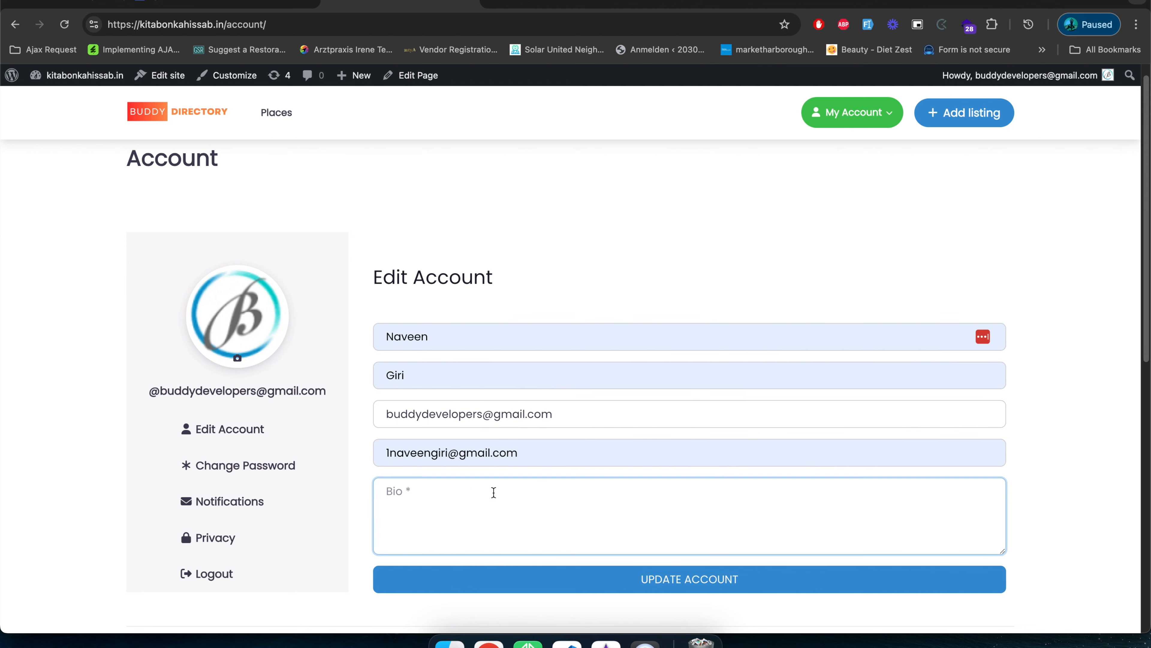
text(WordPress and Geodirectory Developer)
click(559, 582)
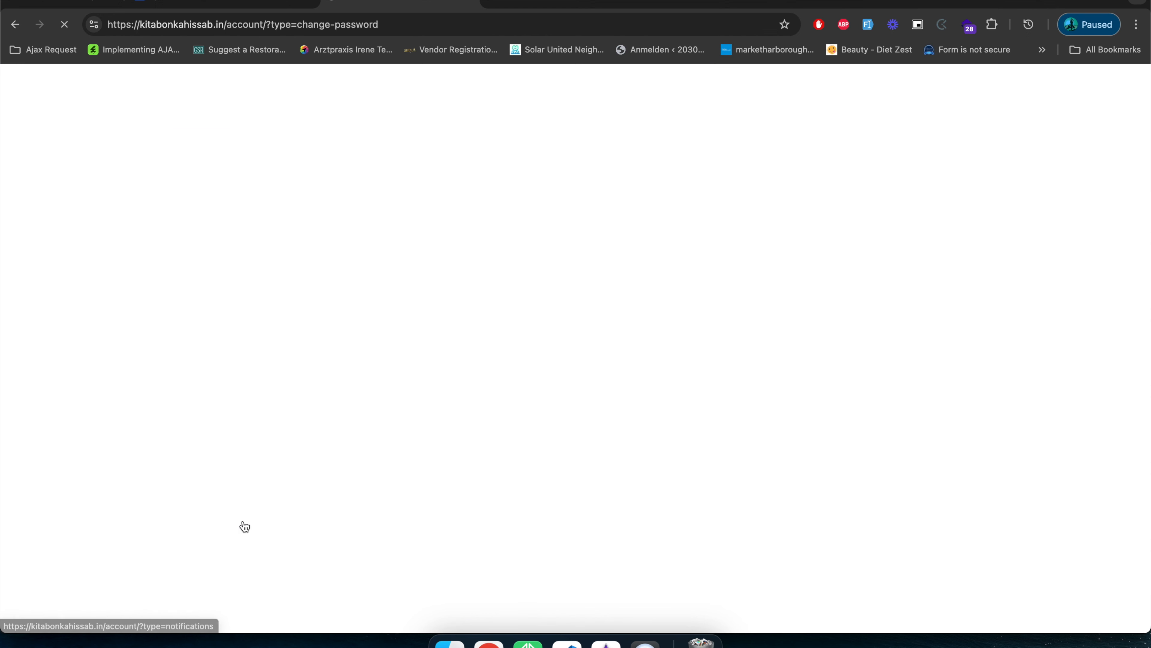
Review the account's Change Password form, and open the user's profile page and look it over.
scroll(236, 540, down, 1)
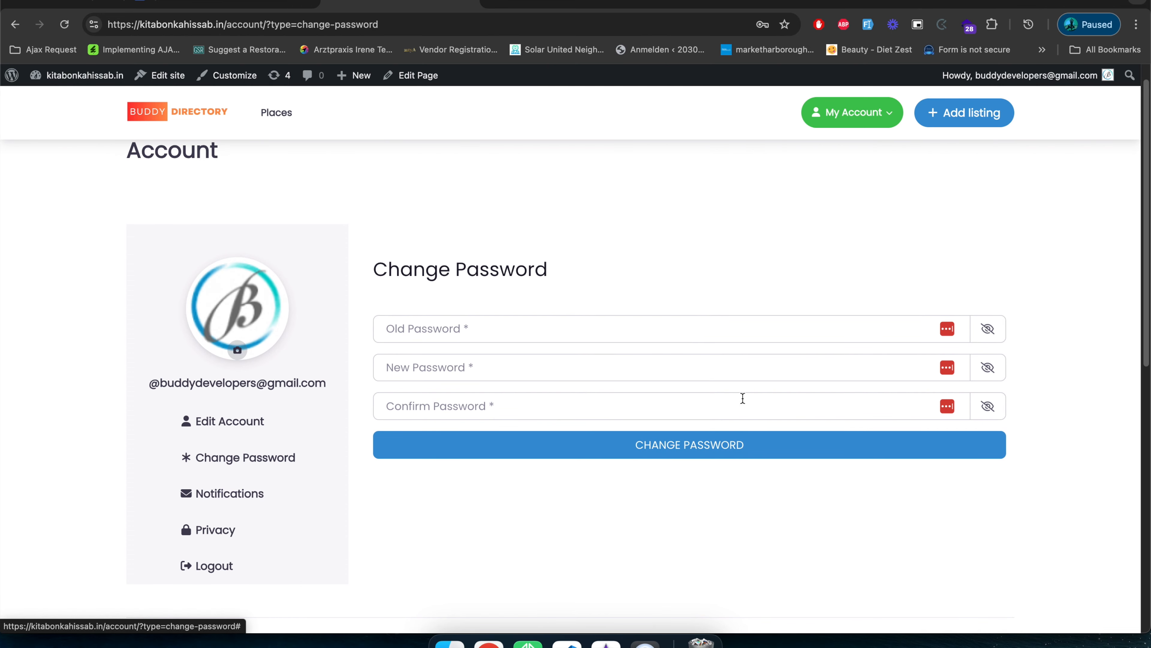
scroll(698, 368, up, 1)
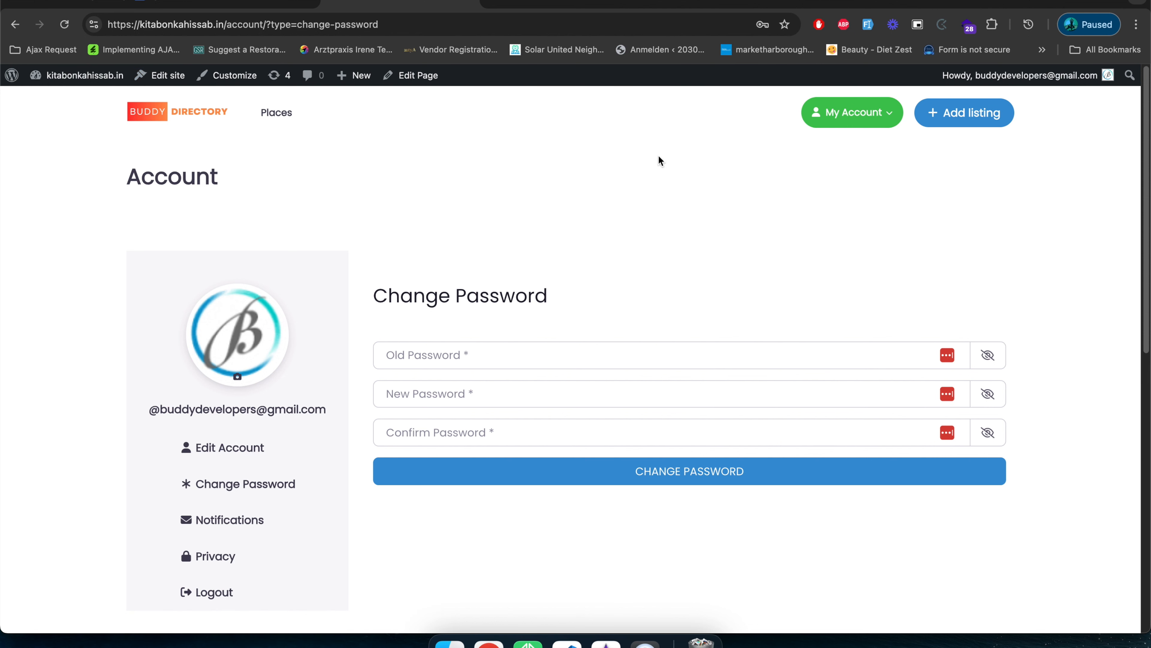
click(877, 128)
click(844, 177)
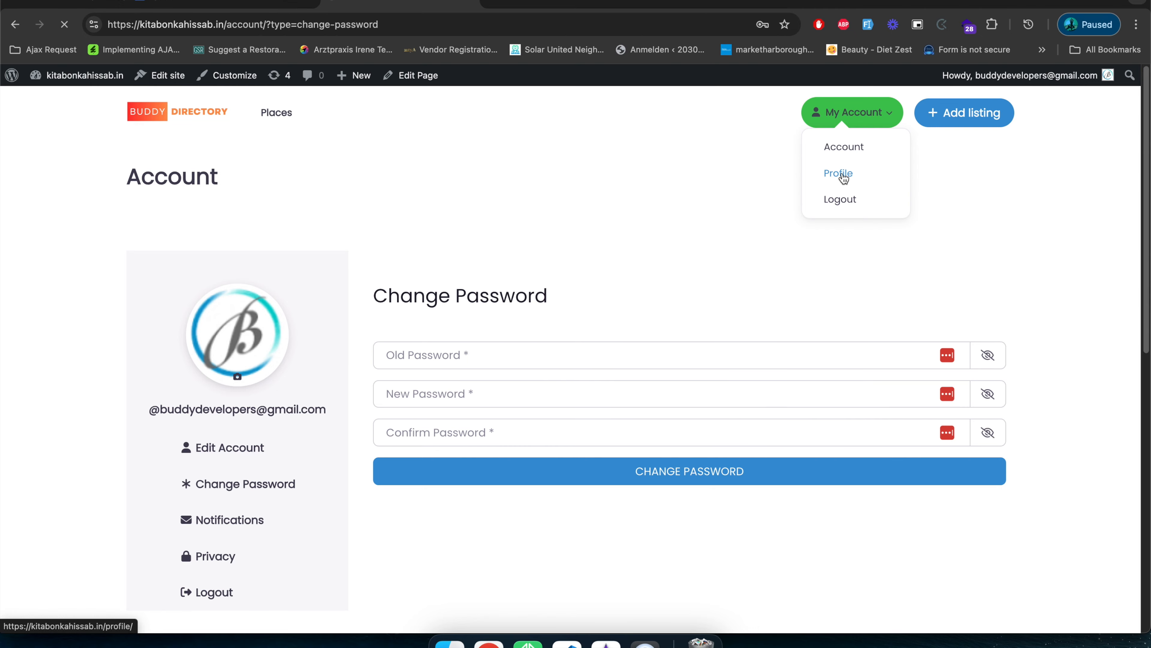
scroll(504, 301, down, 6)
scroll(492, 297, down, 3)
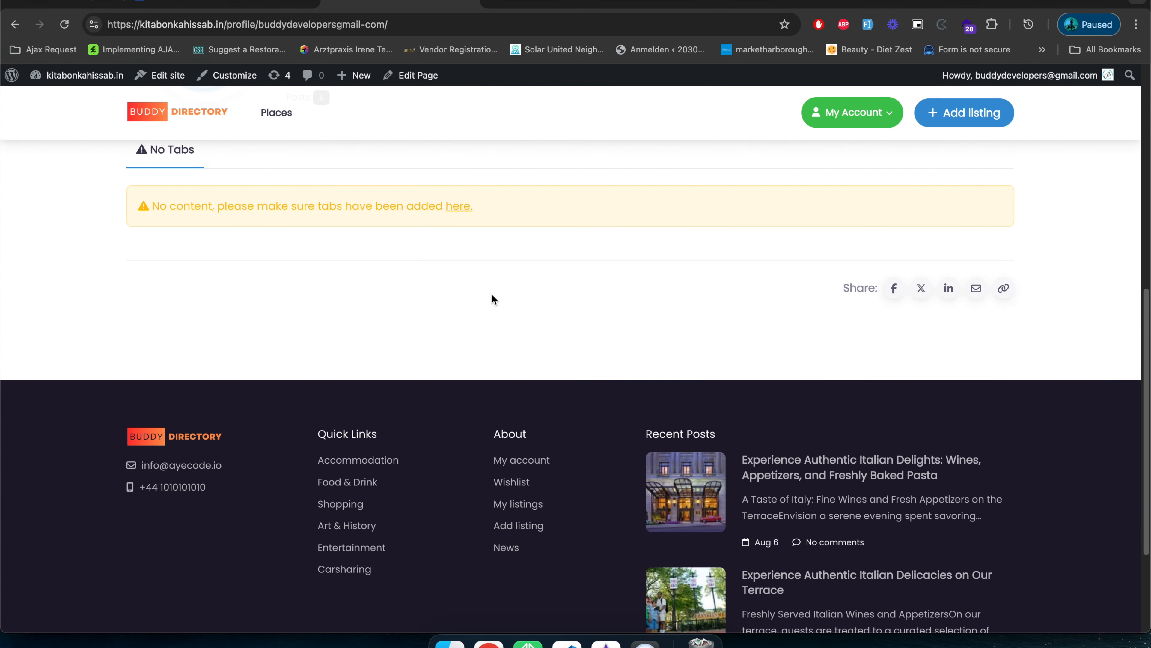
scroll(490, 315, up, 8)
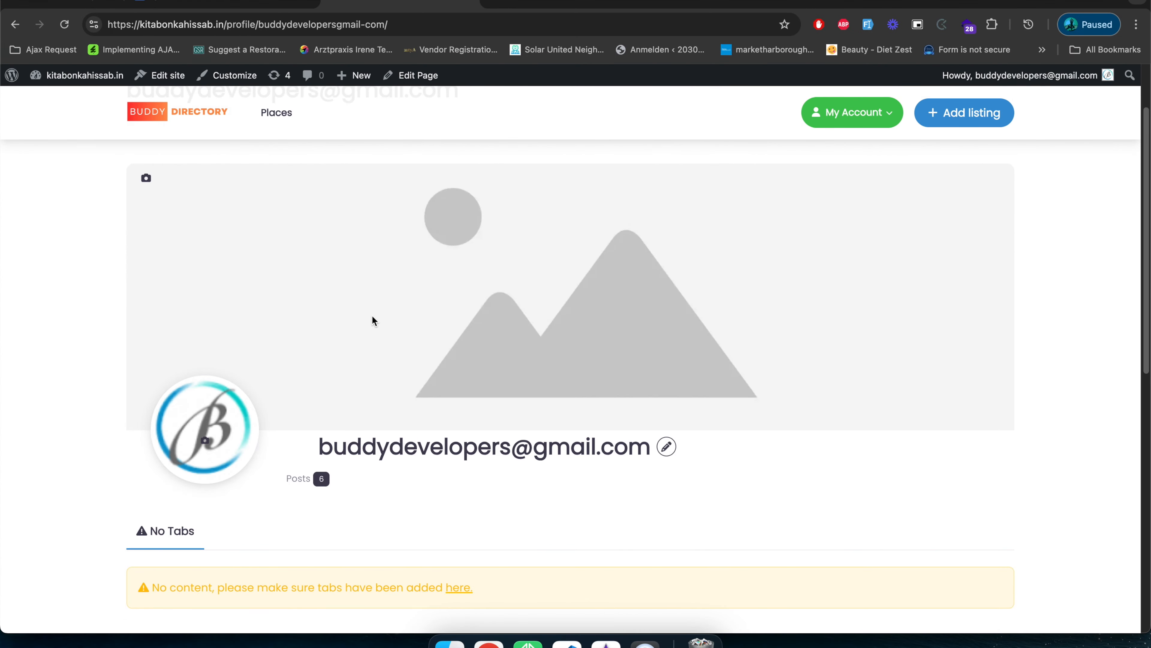
scroll(373, 318, down, 8)
scroll(373, 317, up, 6)
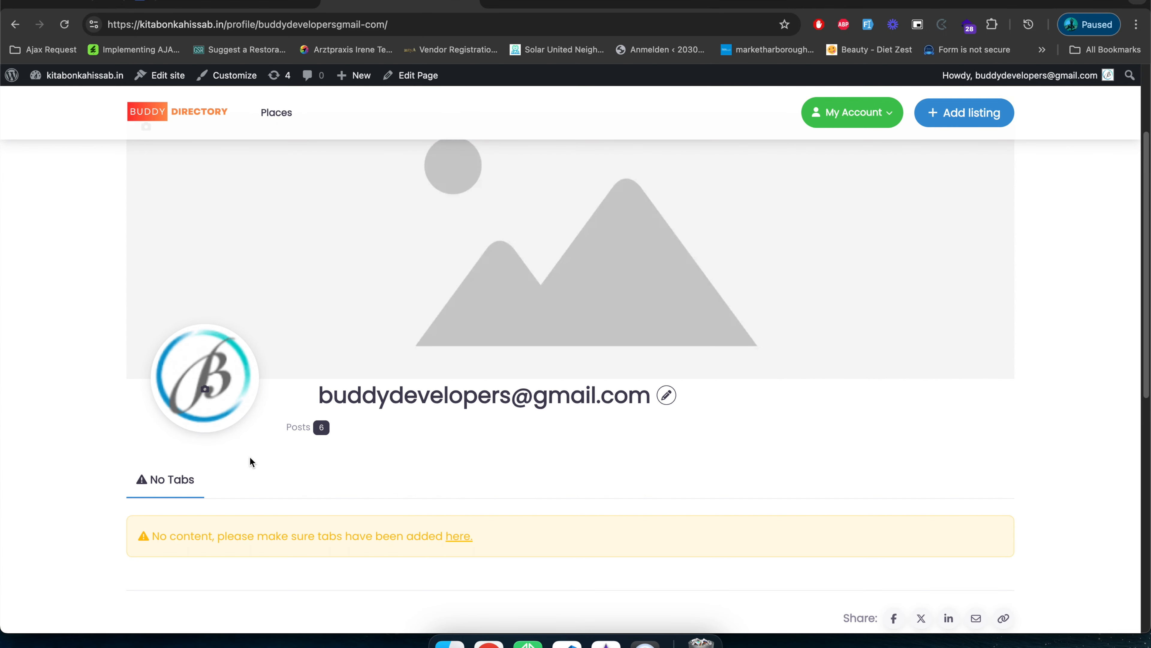
Go to the site's WordPress dashboard and open the Profile Tabs settings of the UsersWP form builder.
click(229, 1)
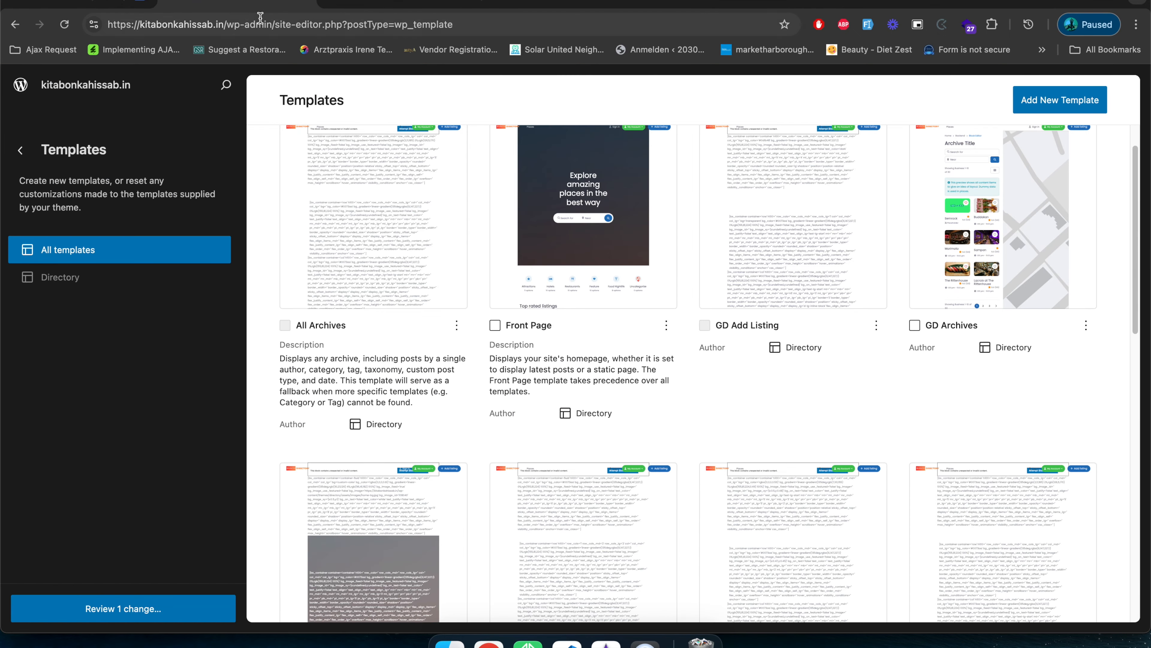
drag(274, 24, 456, 24)
key(BackSpace)
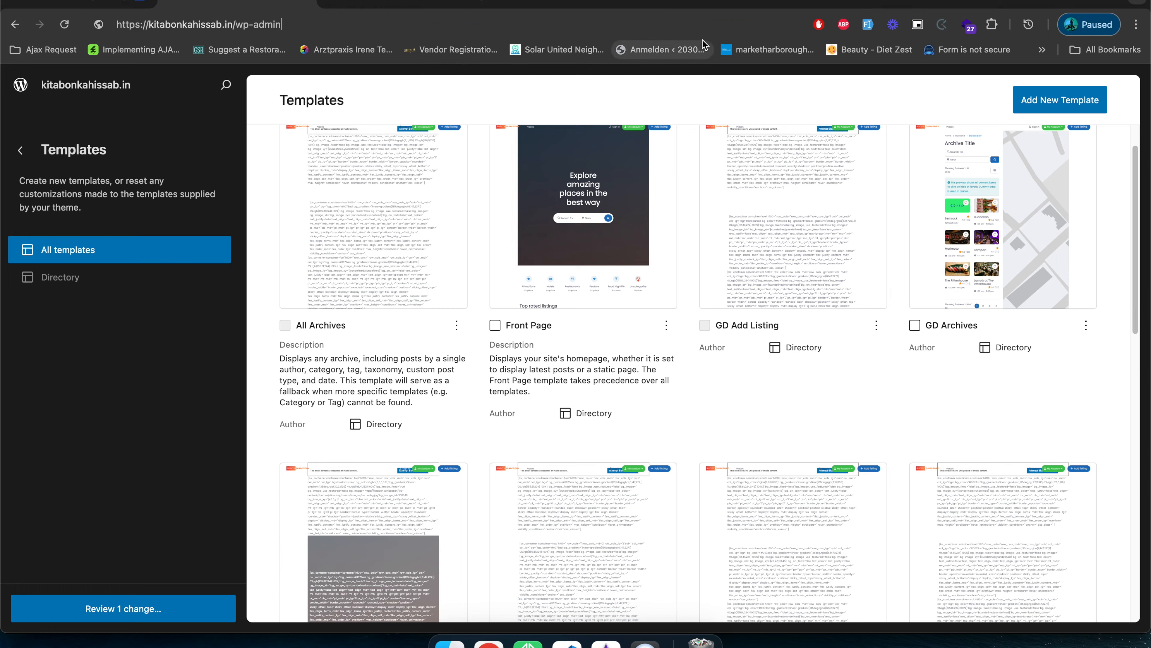
key(Return)
mouse_move(54, 456)
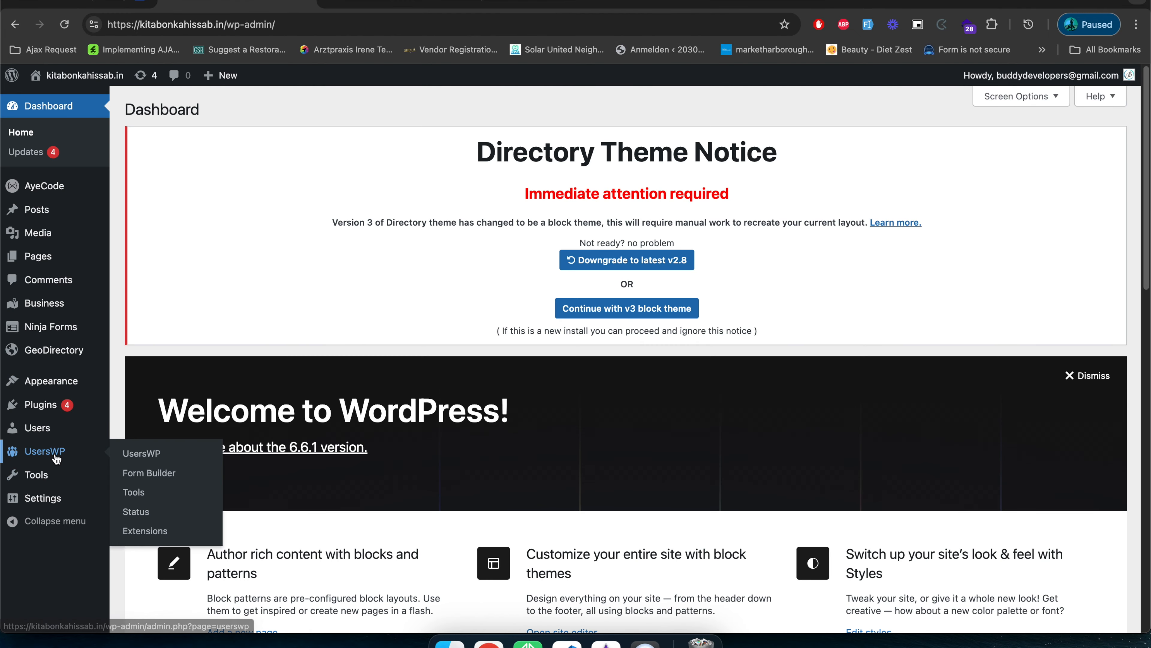
click(151, 473)
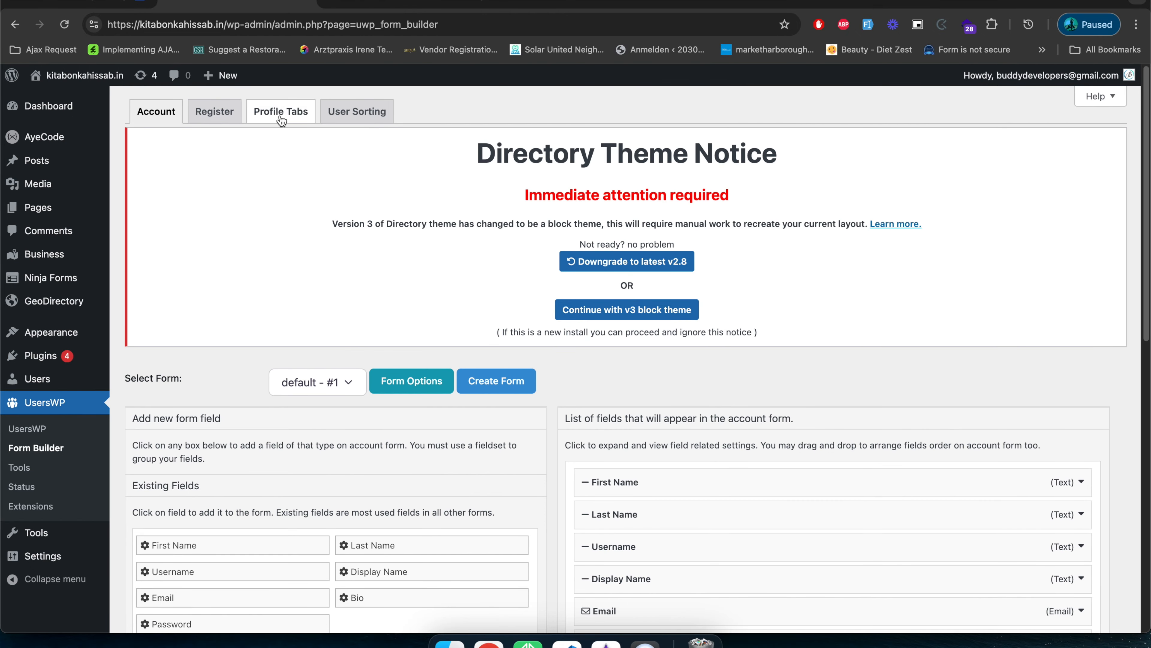
click(271, 117)
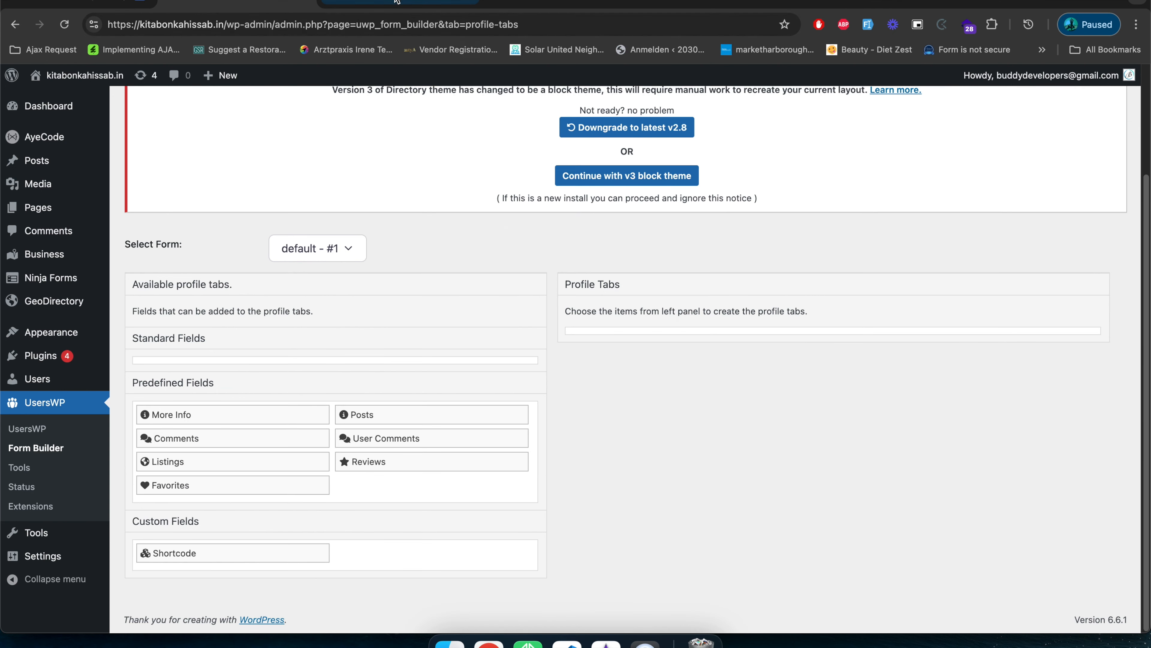
Look over the front-end profile page and the YouTube channel's live videos, and return to the Profile Tabs builder.
click(397, 3)
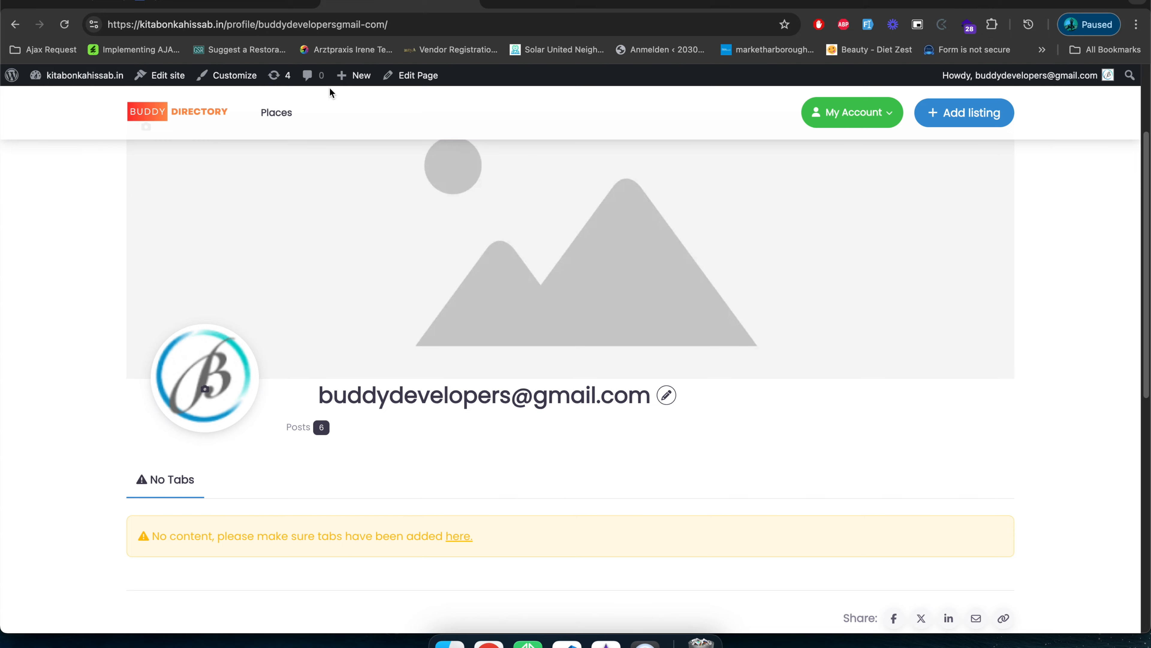
click(274, 3)
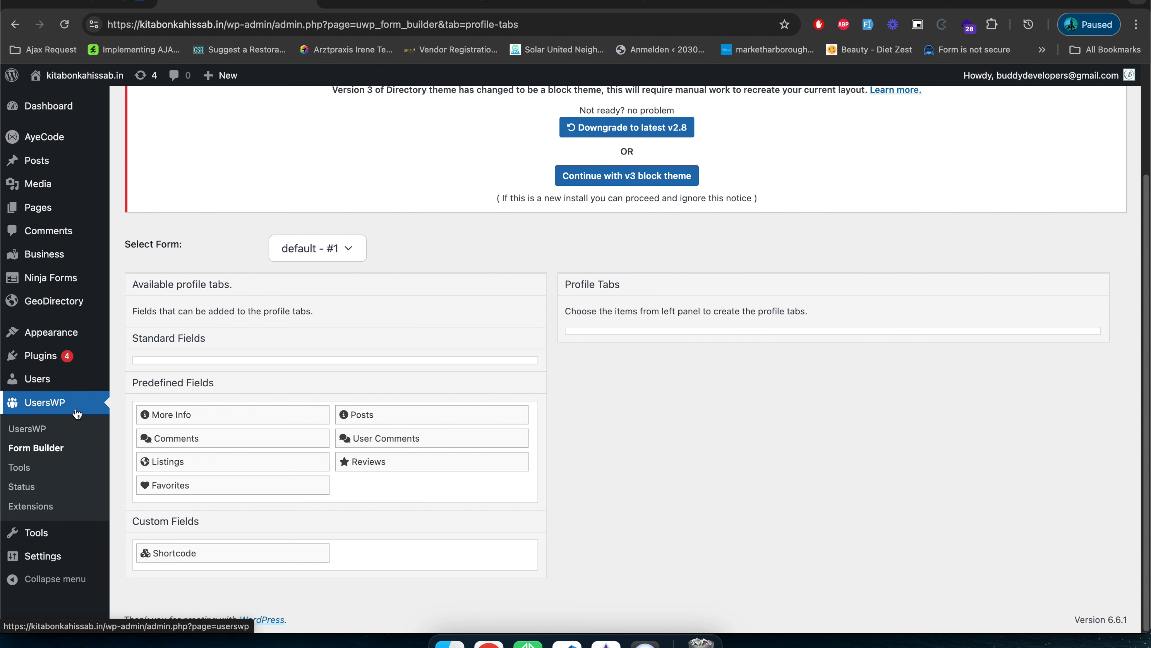
click(550, 3)
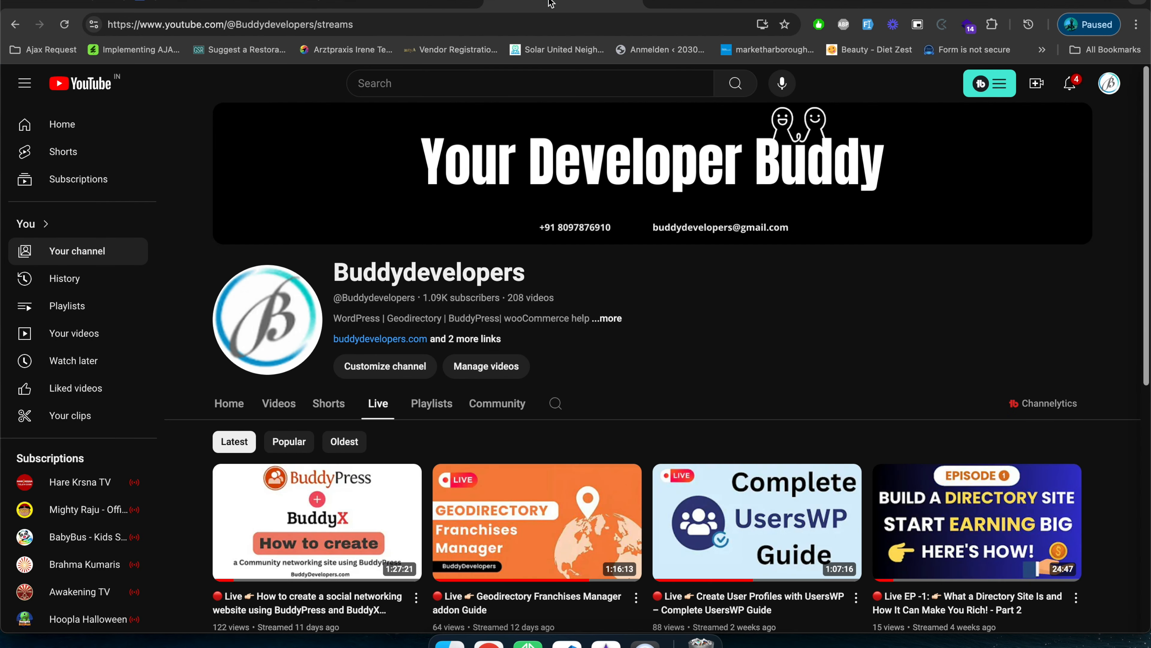
scroll(620, 412, down, 5)
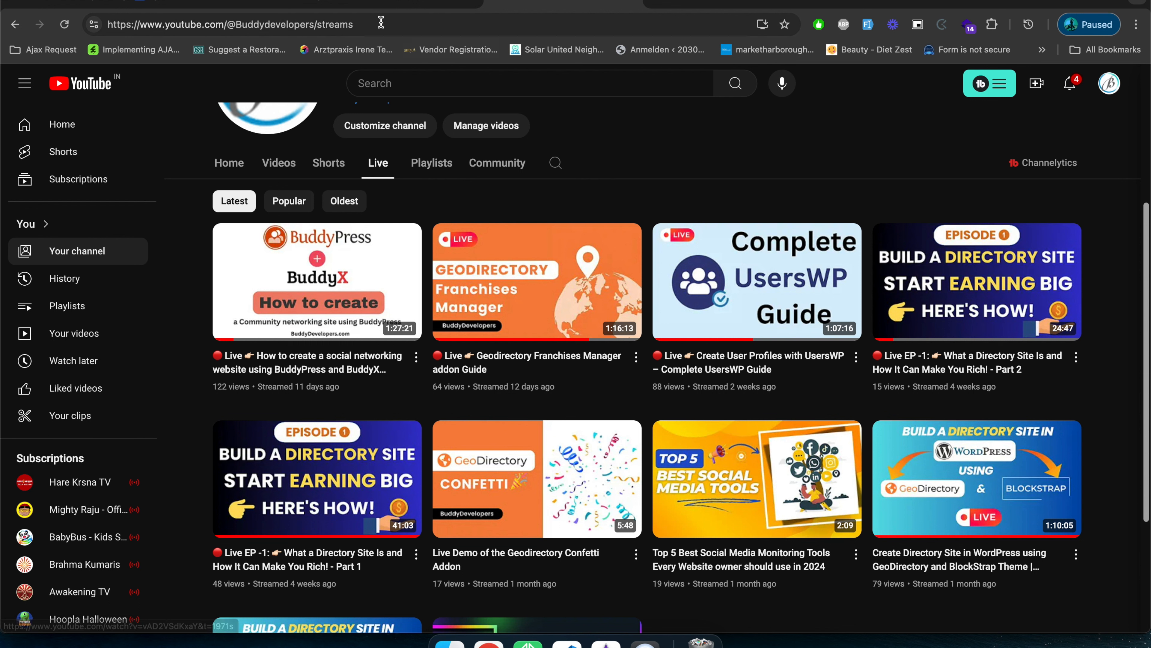
click(275, 3)
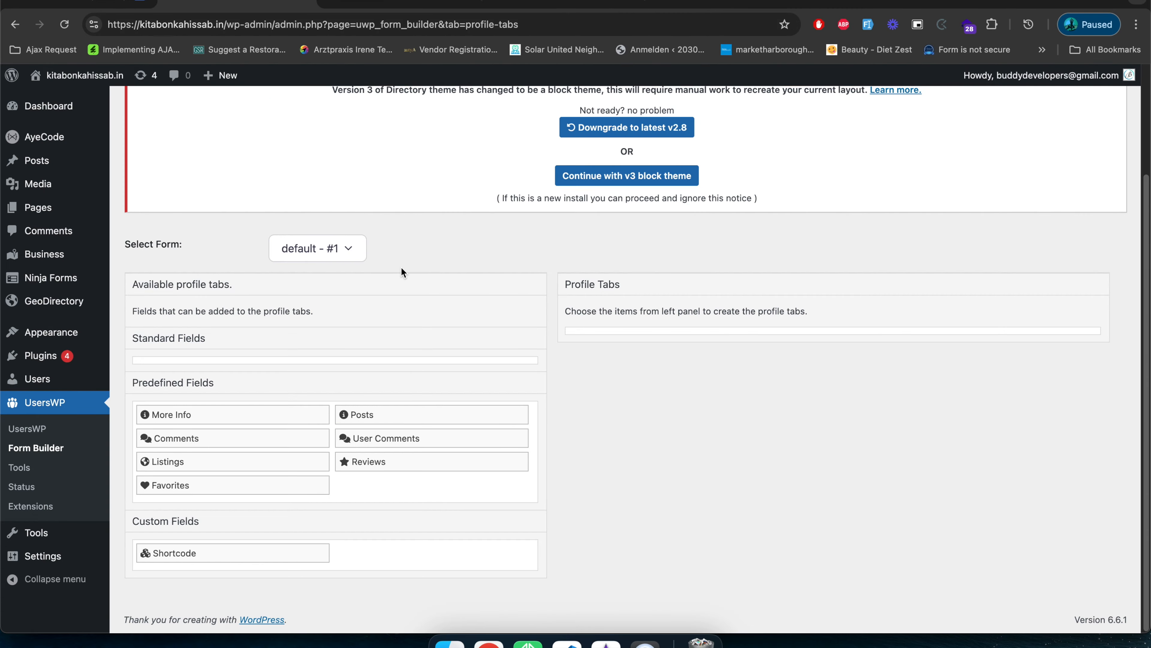
click(399, 4)
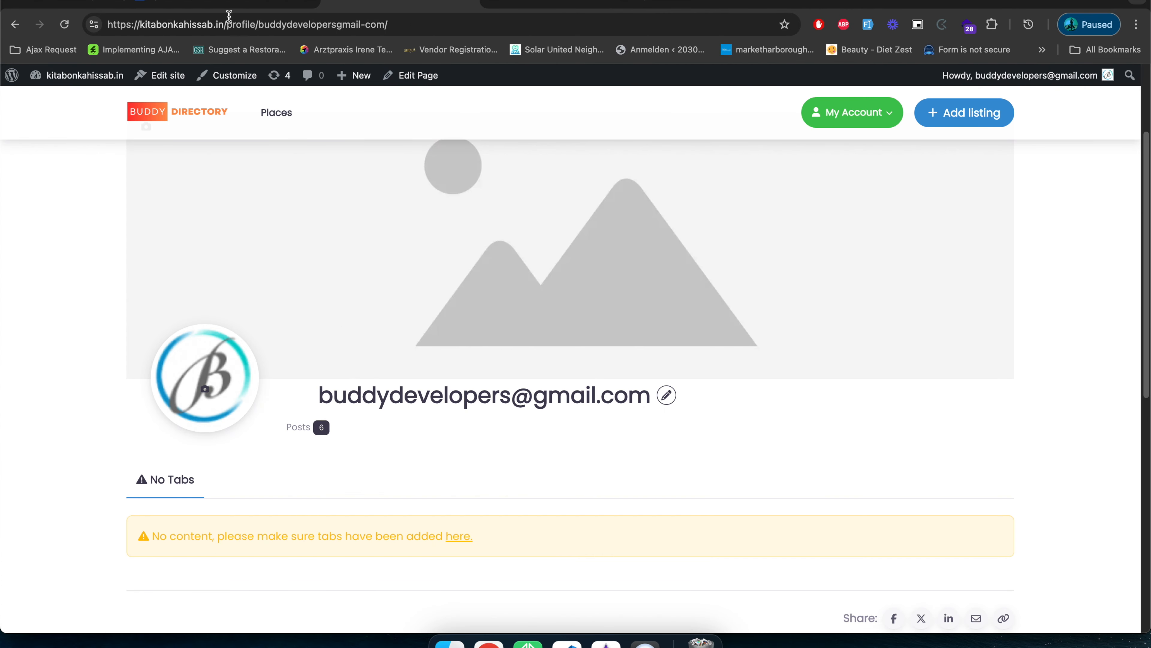
click(237, 3)
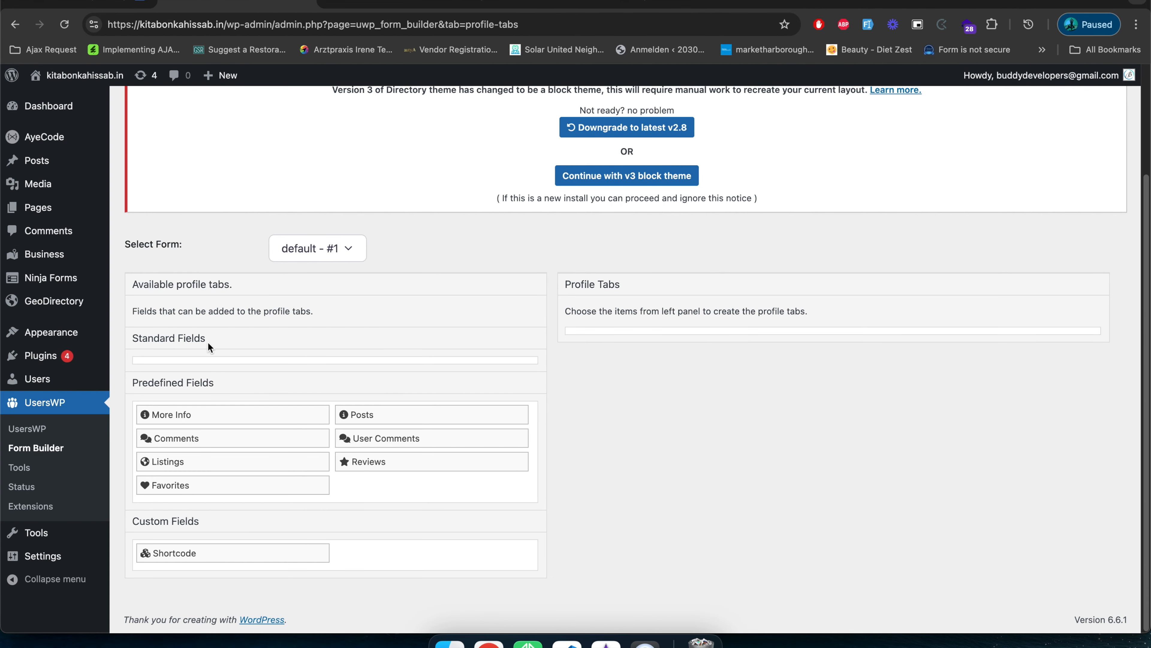
Add the predefined Listings tab to the profile tabs with privacy Anyone, save it and check its settings.
click(190, 468)
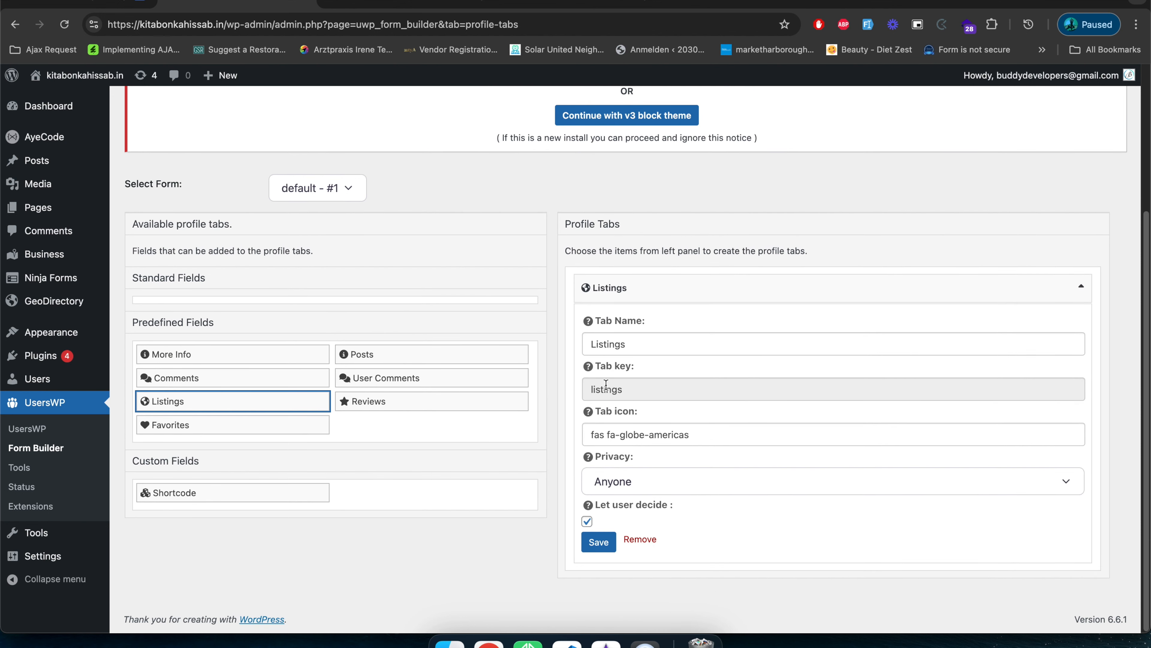
click(599, 543)
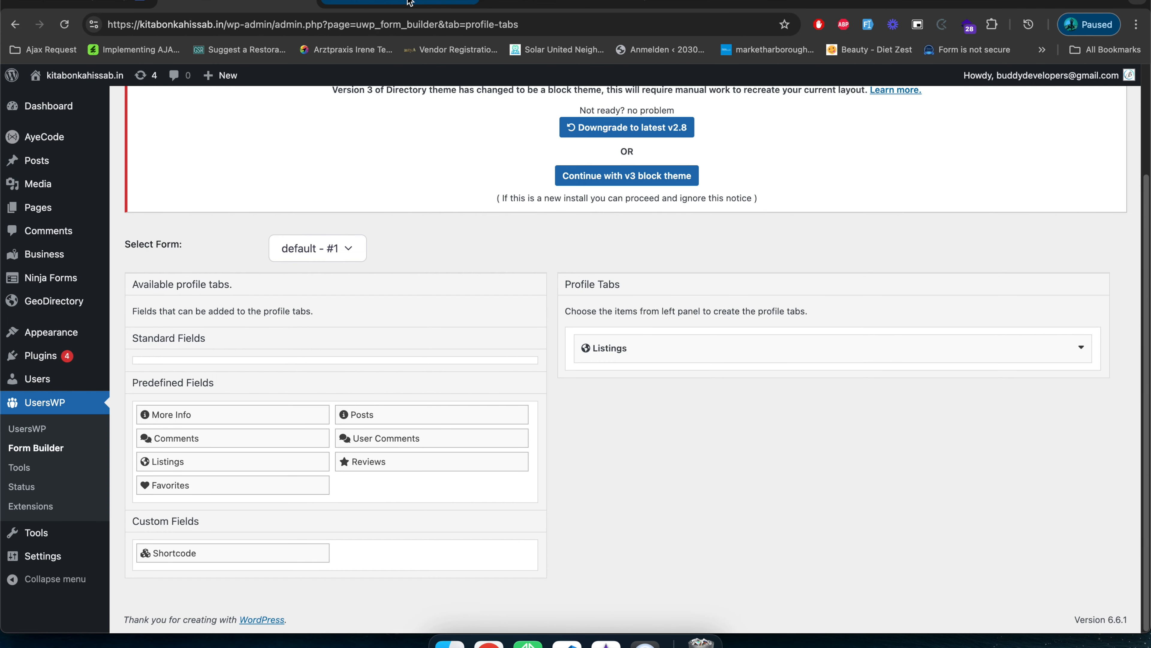
click(411, 4)
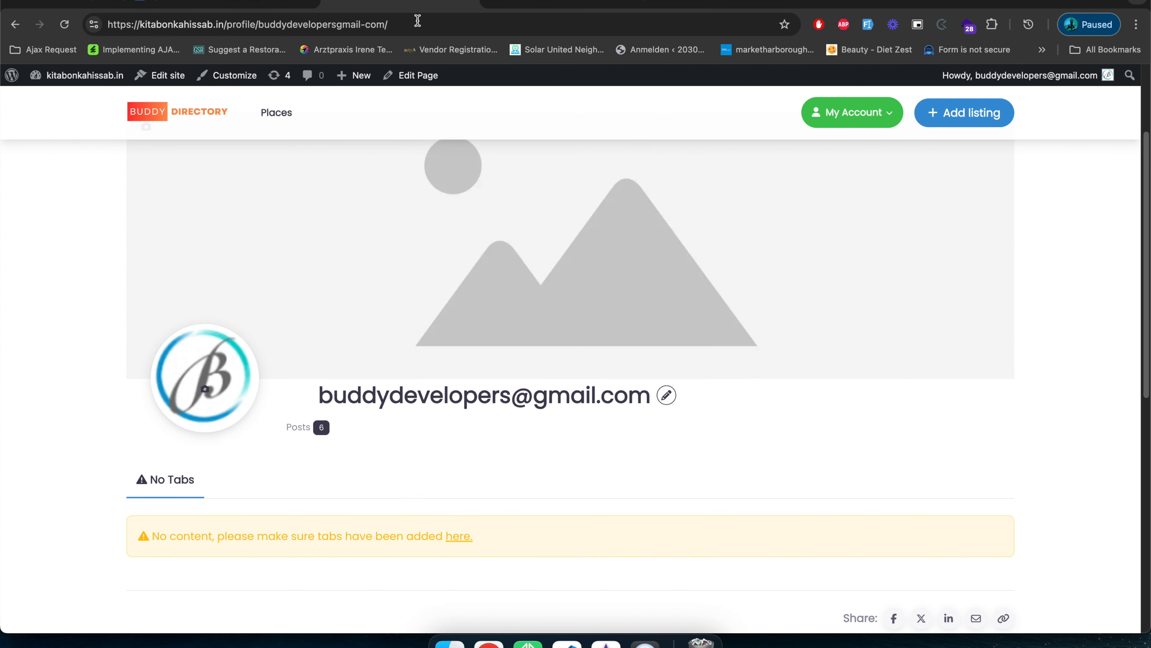
click(267, 4)
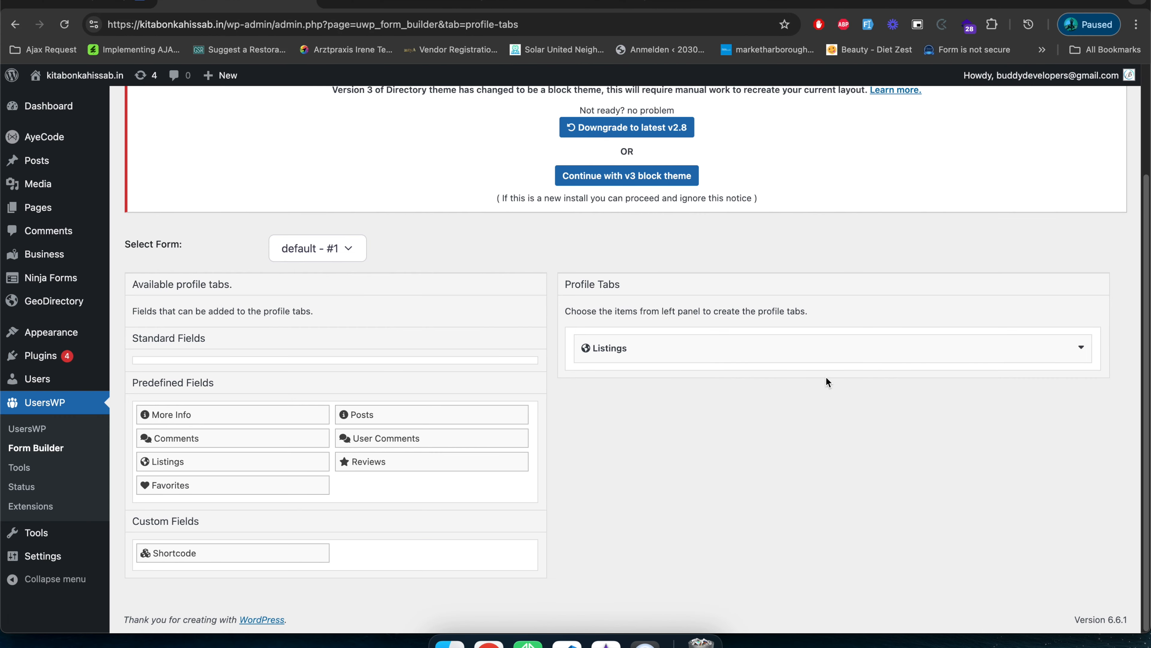
click(874, 355)
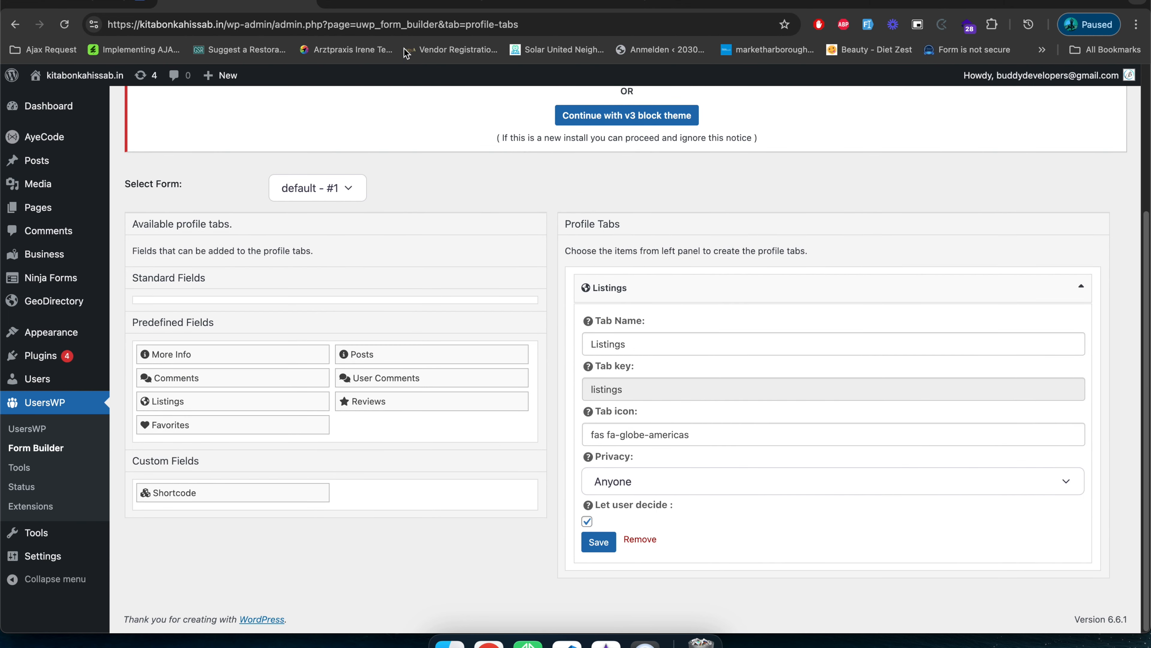
click(411, 3)
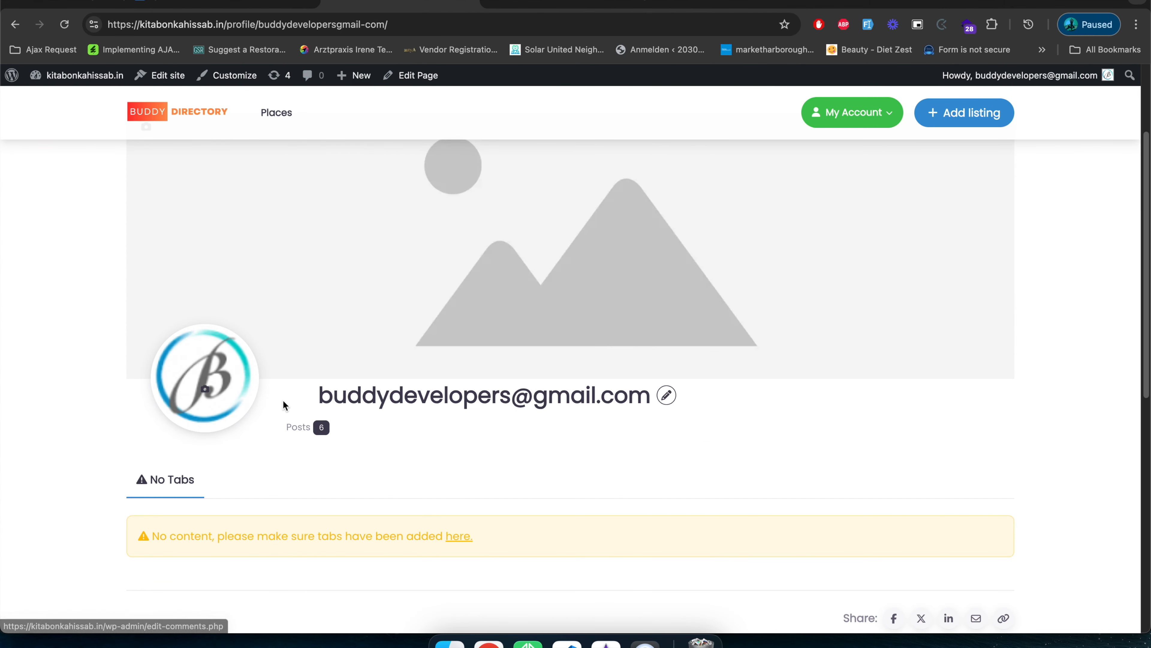
On the front-end All Business page, add the Buddakan and Morimoto listings to the favorites.
click(229, 3)
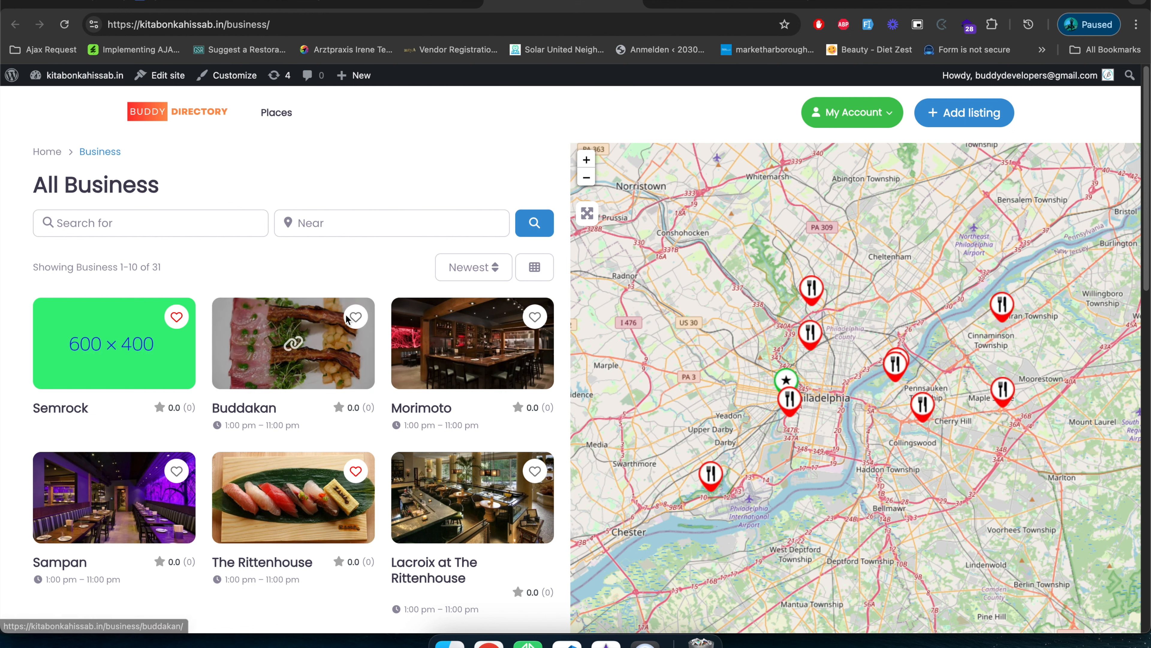
click(356, 319)
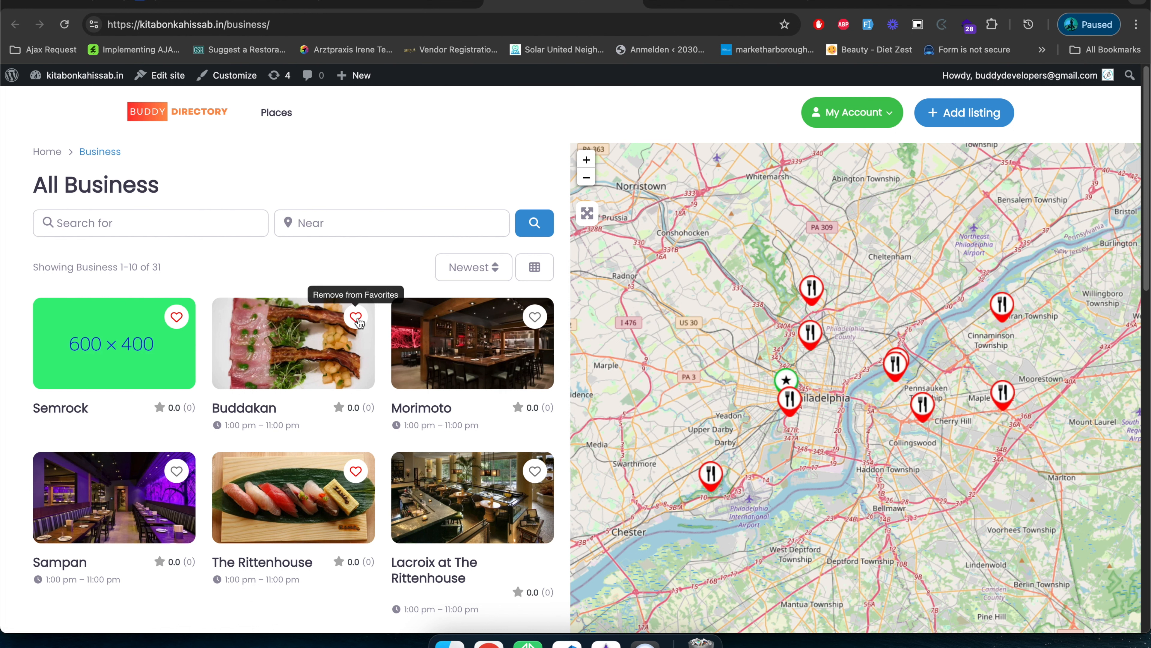
click(540, 322)
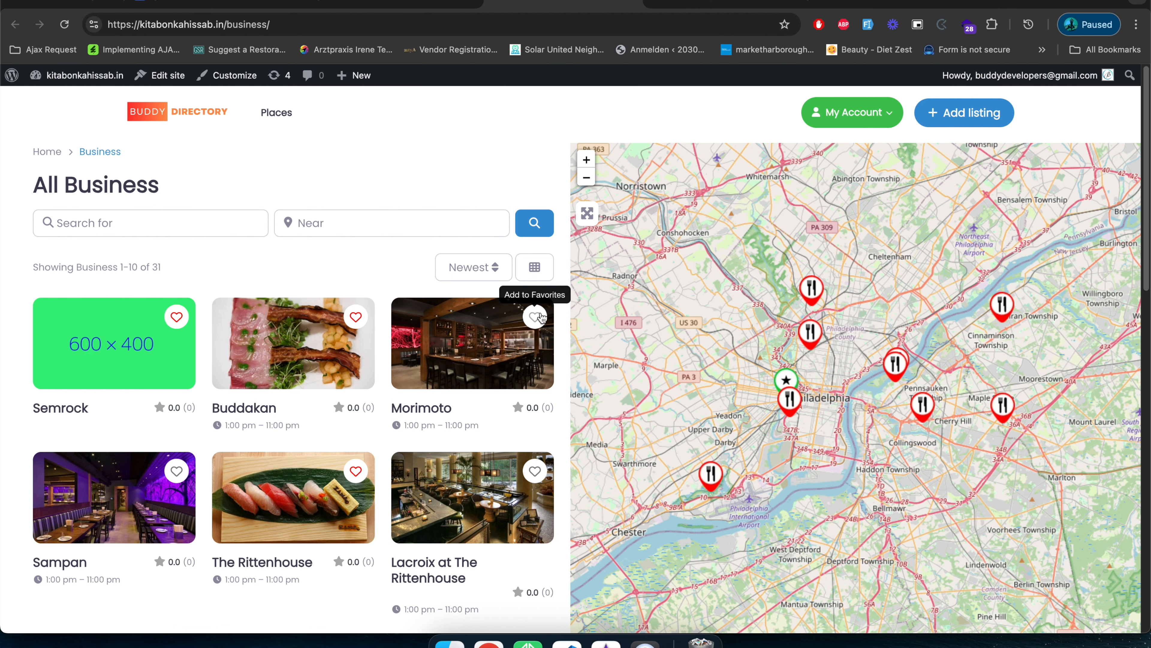
Return to the Profile Tabs builder and add the predefined Favorites tab.
click(239, 3)
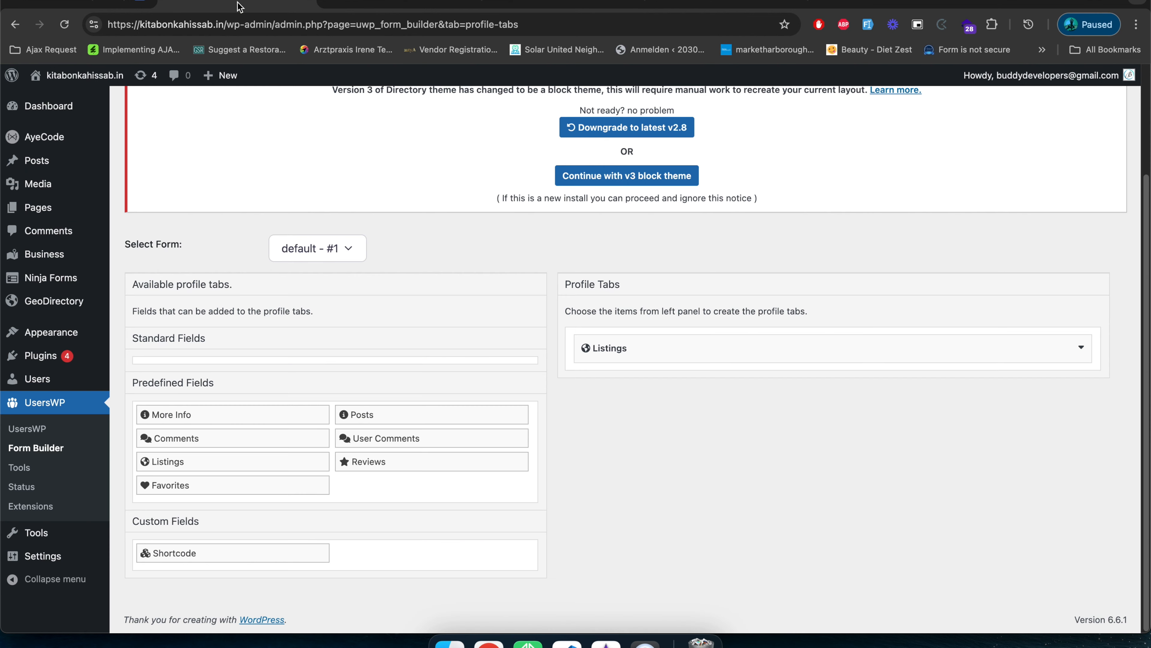
click(216, 487)
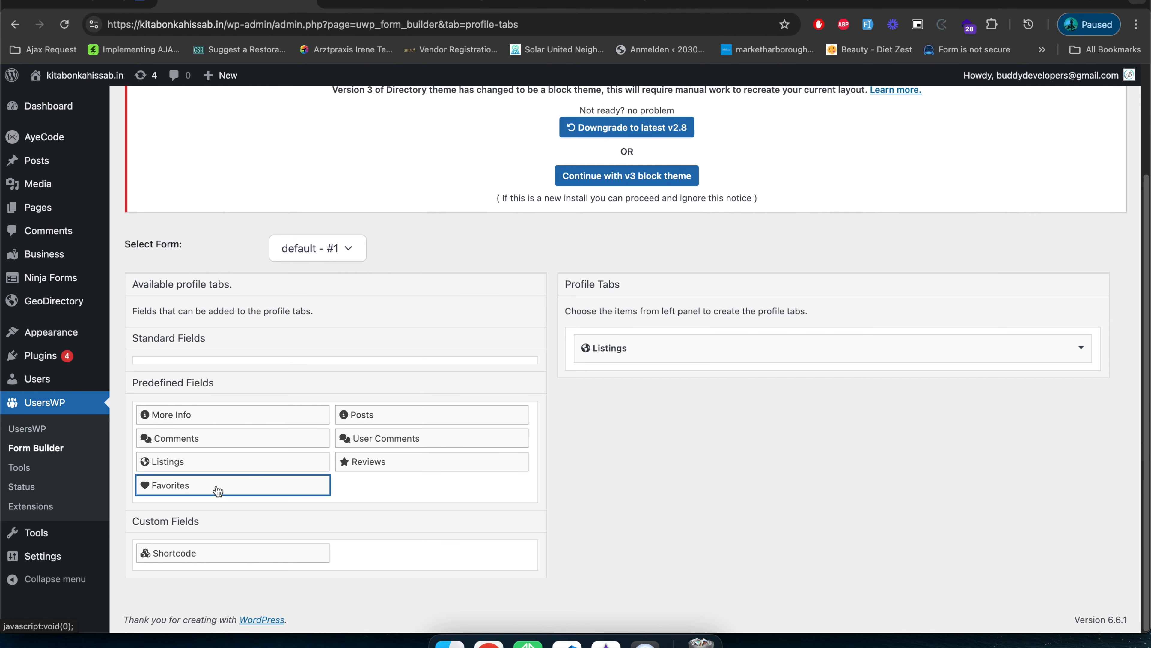
scroll(330, 471, down, 2)
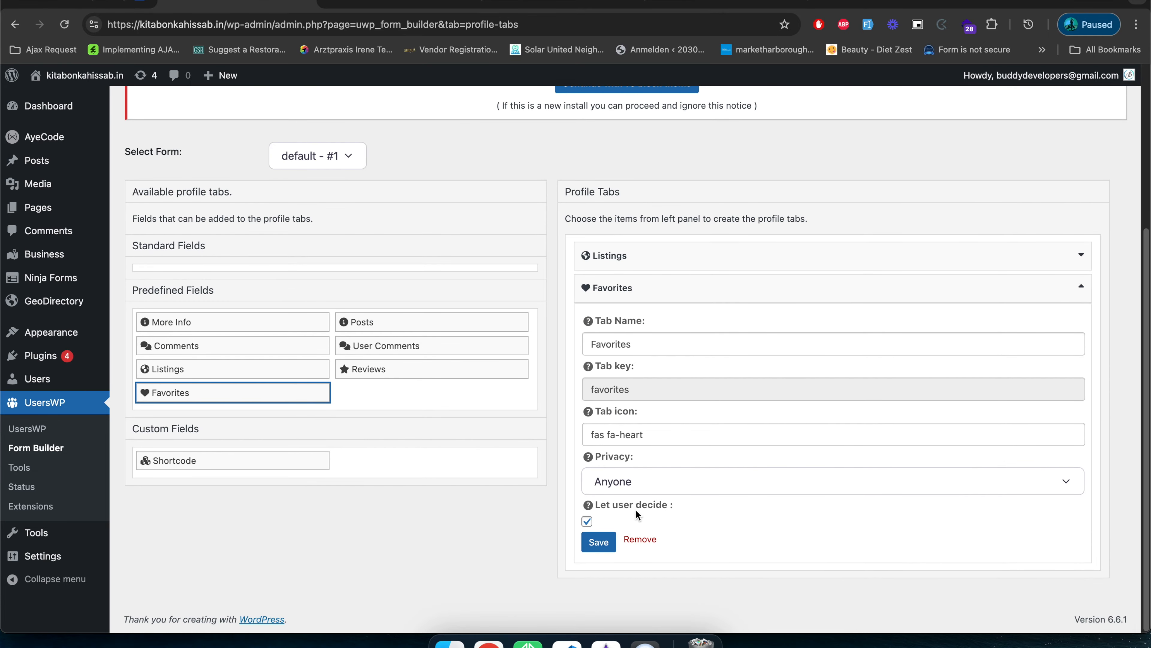
Try the privacy options Logged in and Author only for the Favorites tab and set it back to Anyone.
click(629, 478)
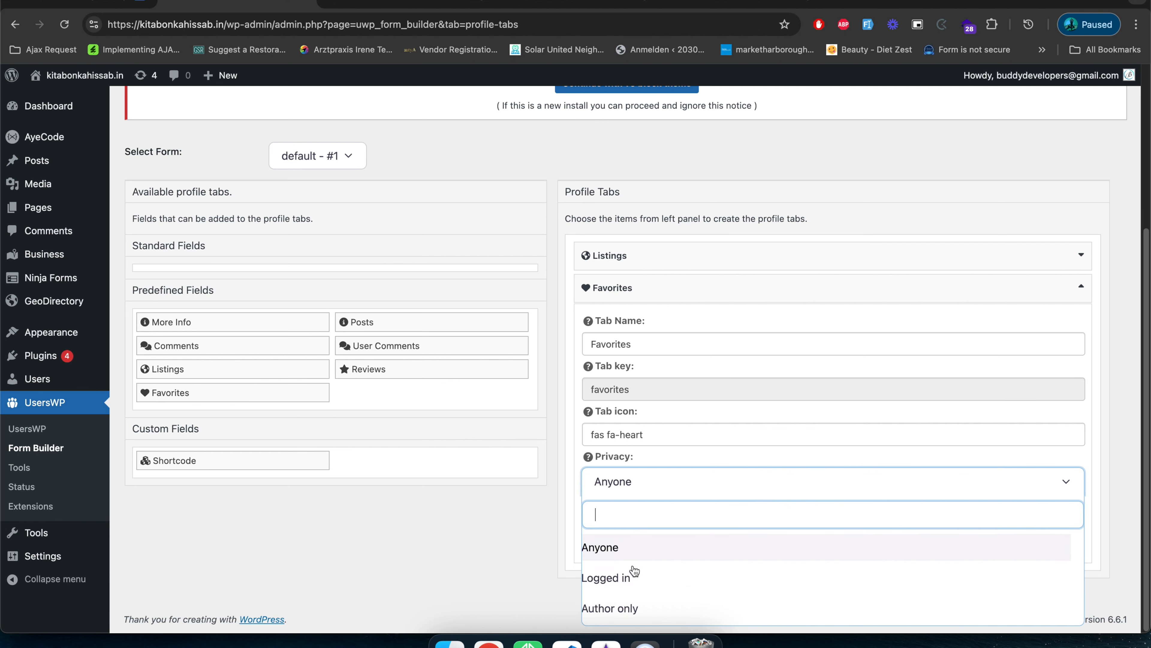
click(634, 583)
click(667, 492)
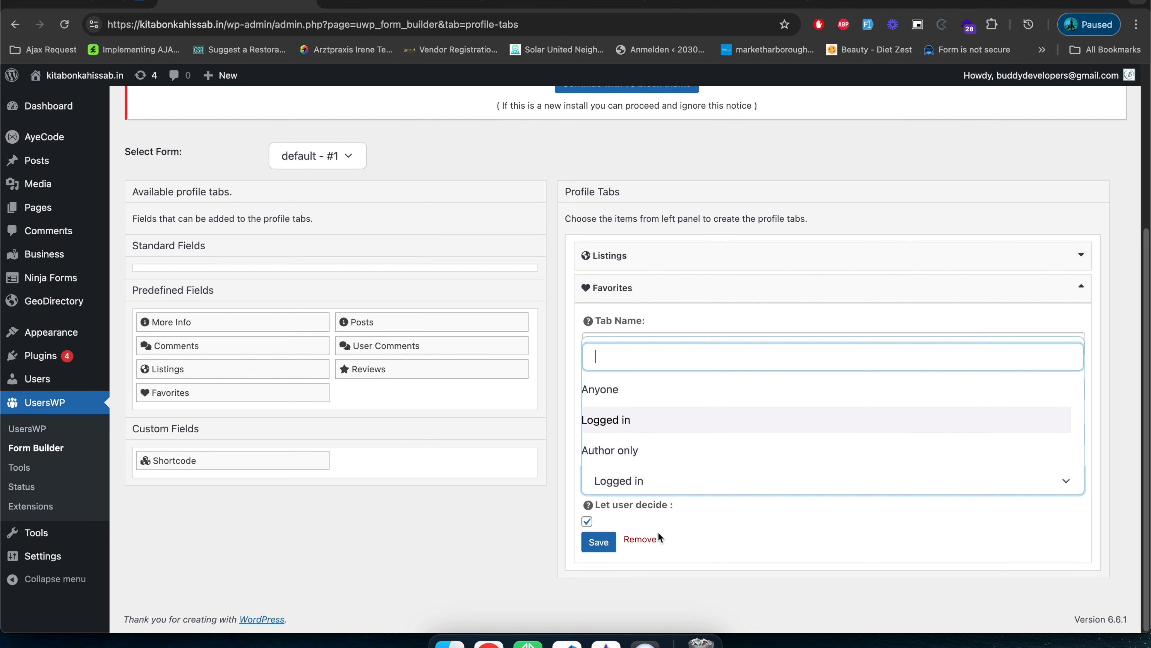
click(663, 452)
click(666, 468)
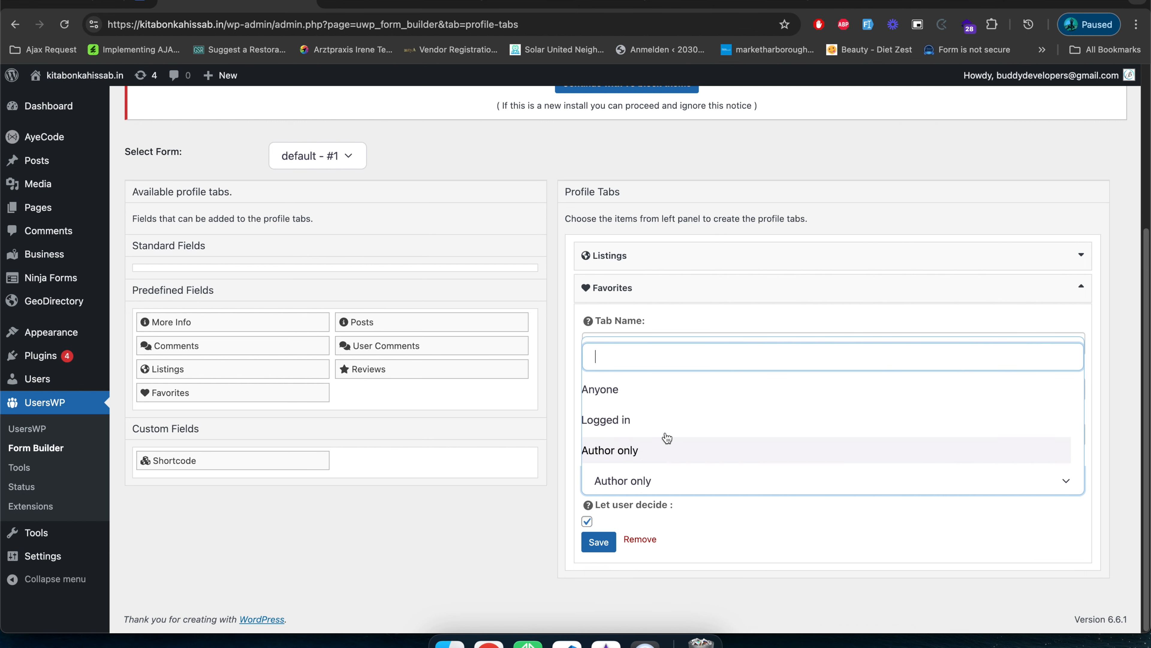
click(663, 402)
click(669, 578)
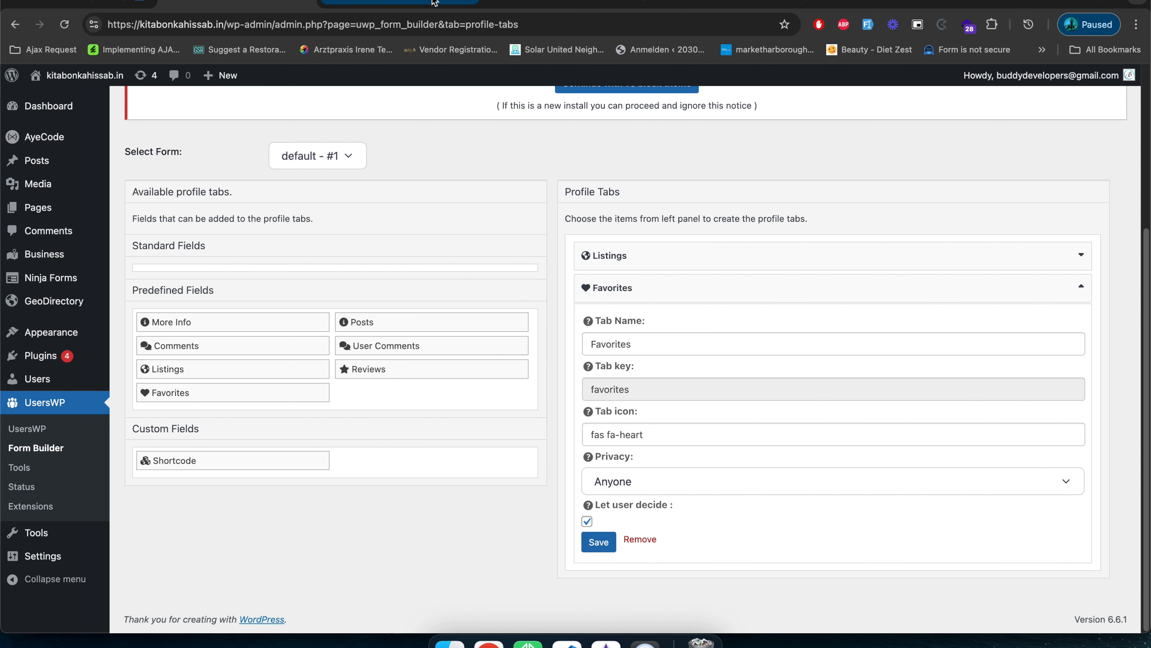
Save the Favorites tab, then add the predefined Reviews tab with privacy Anyone and save it.
click(598, 542)
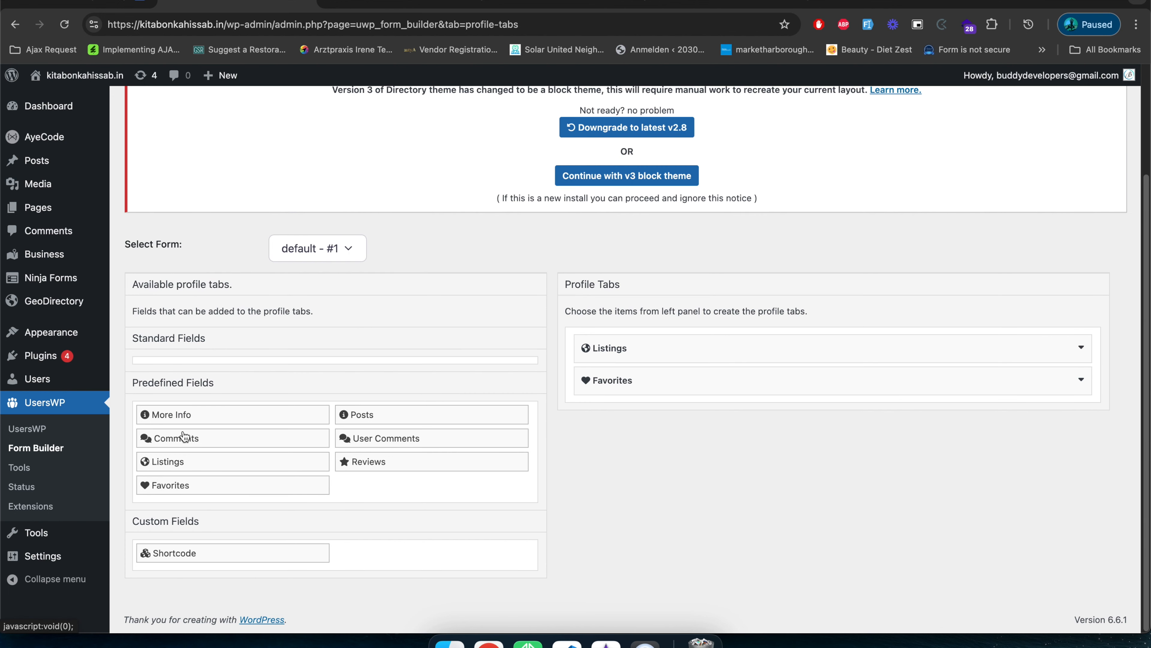
click(387, 468)
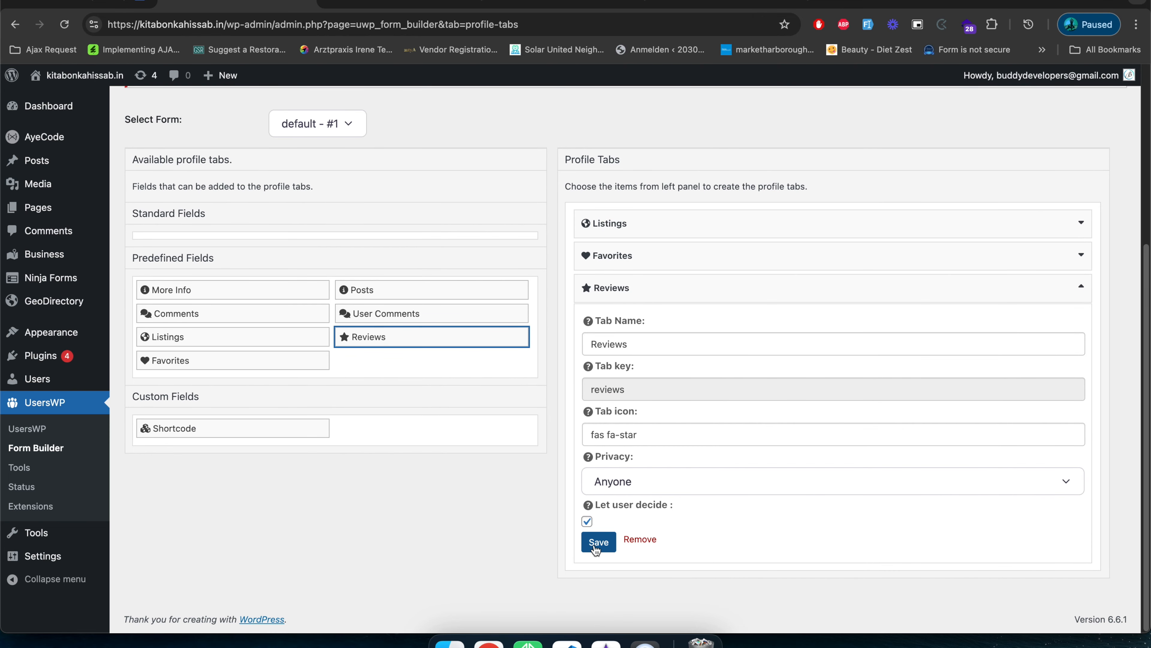
click(598, 543)
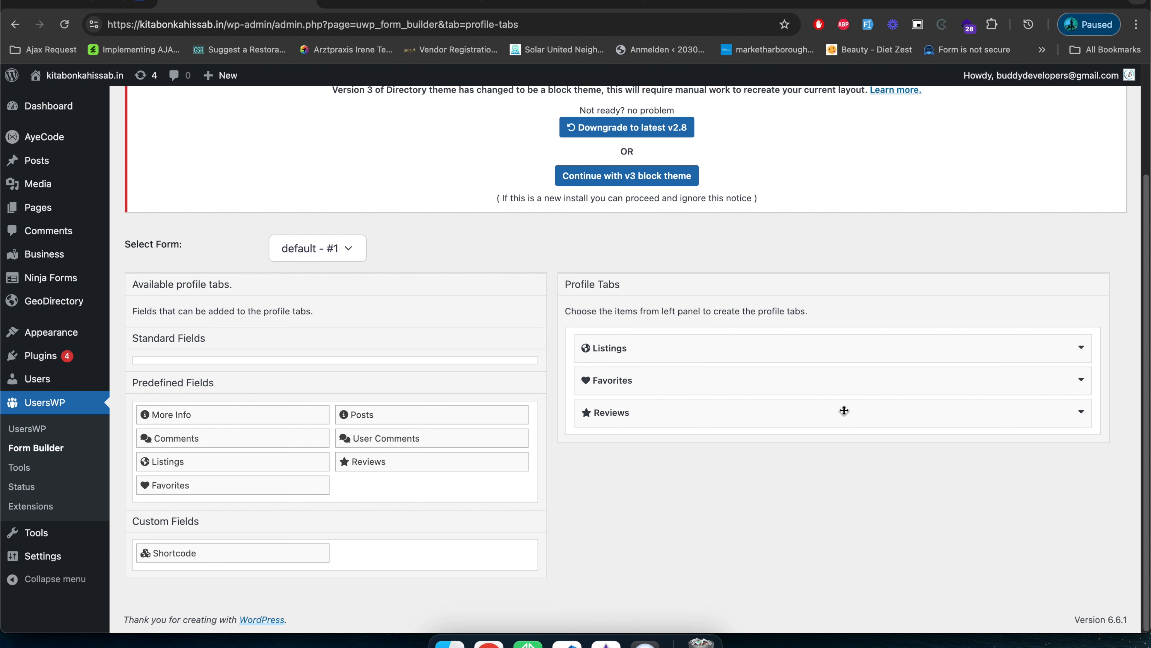
click(1081, 412)
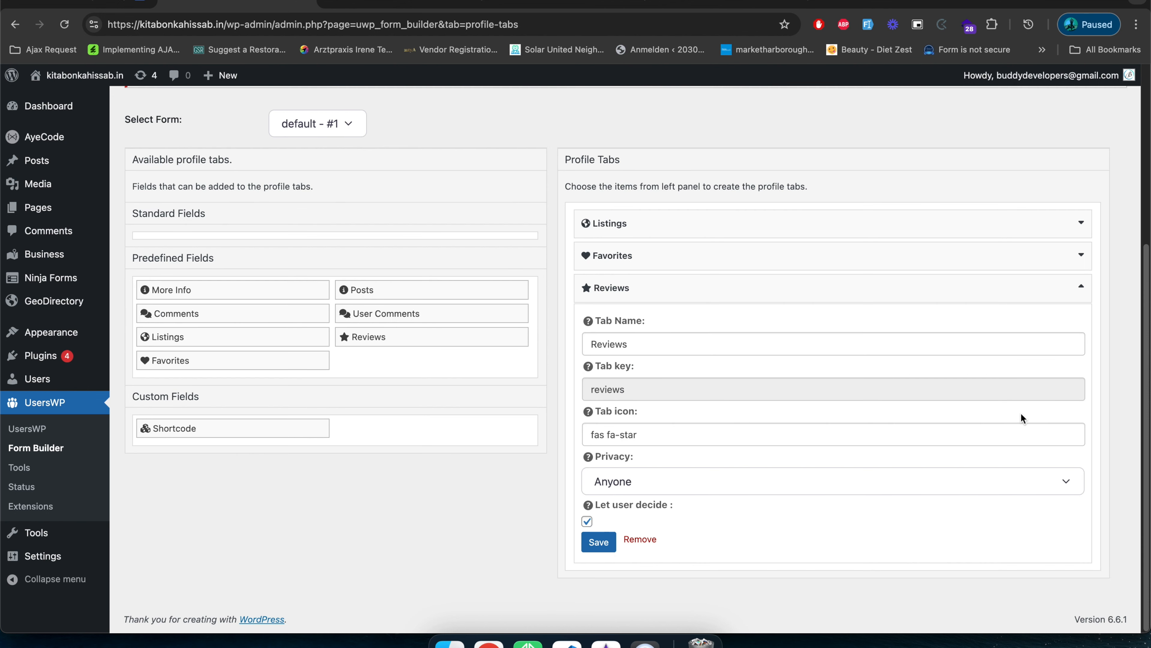
click(606, 540)
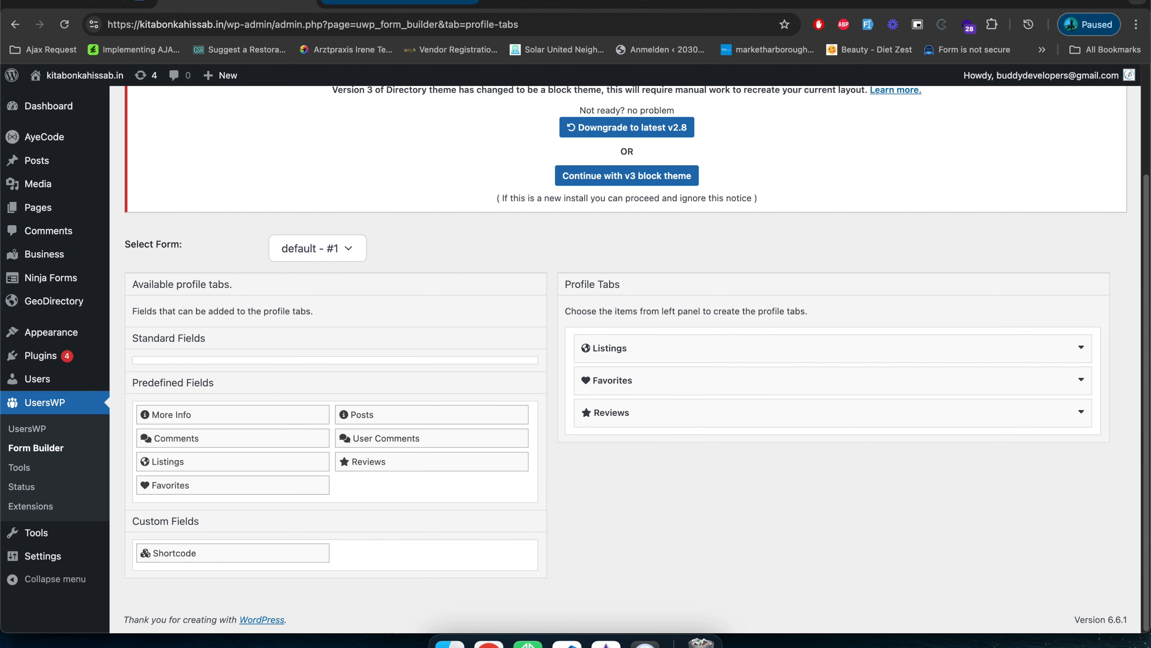
Reload the user's front-end profile page and look over its tabs and the Business listings.
click(388, 4)
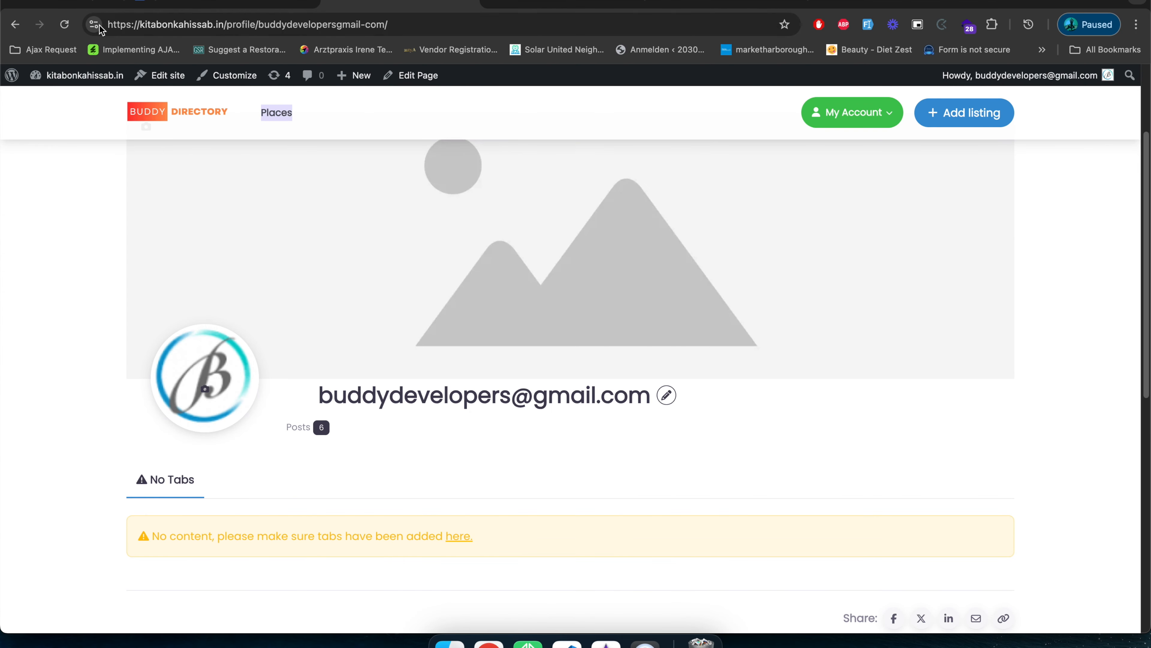
click(64, 24)
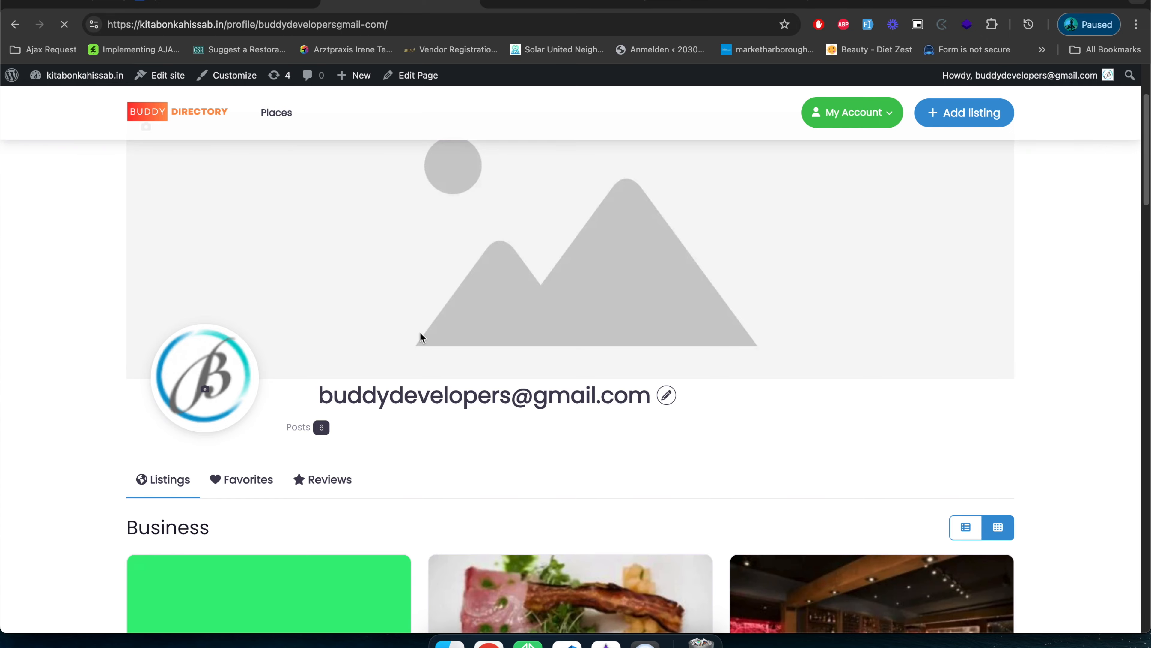
scroll(421, 332, down, 5)
scroll(416, 331, up, 3)
scroll(177, 313, down, 15)
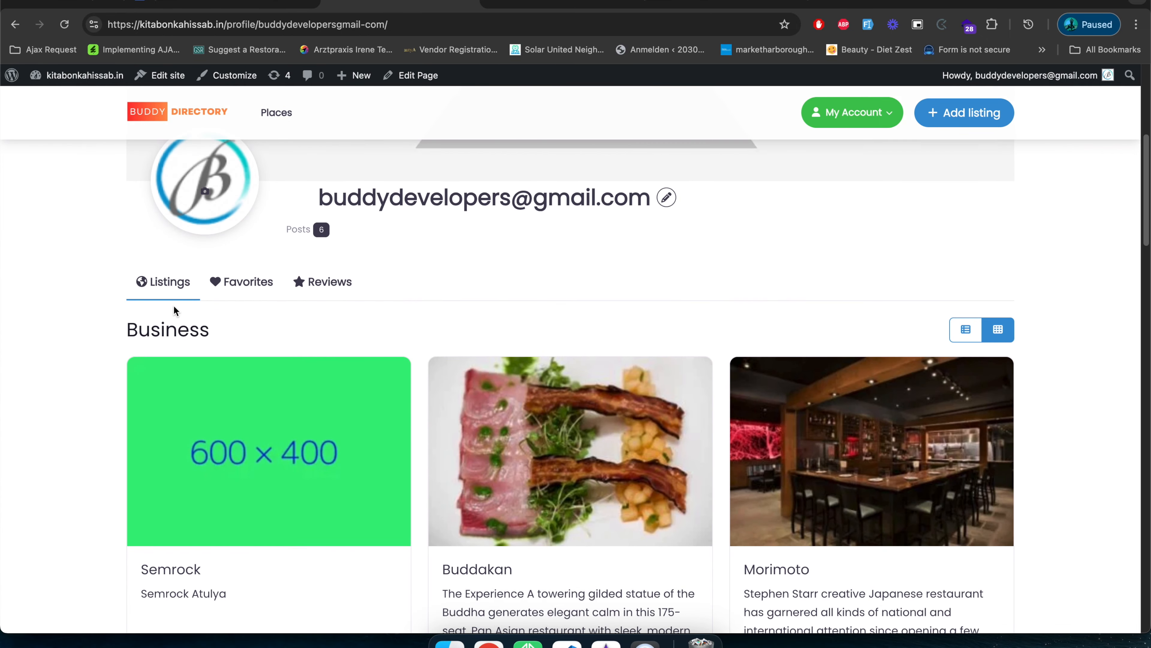
Look through the Business listings under the profile's Listings tab.
scroll(180, 317, down, 5)
scroll(181, 317, up, 10)
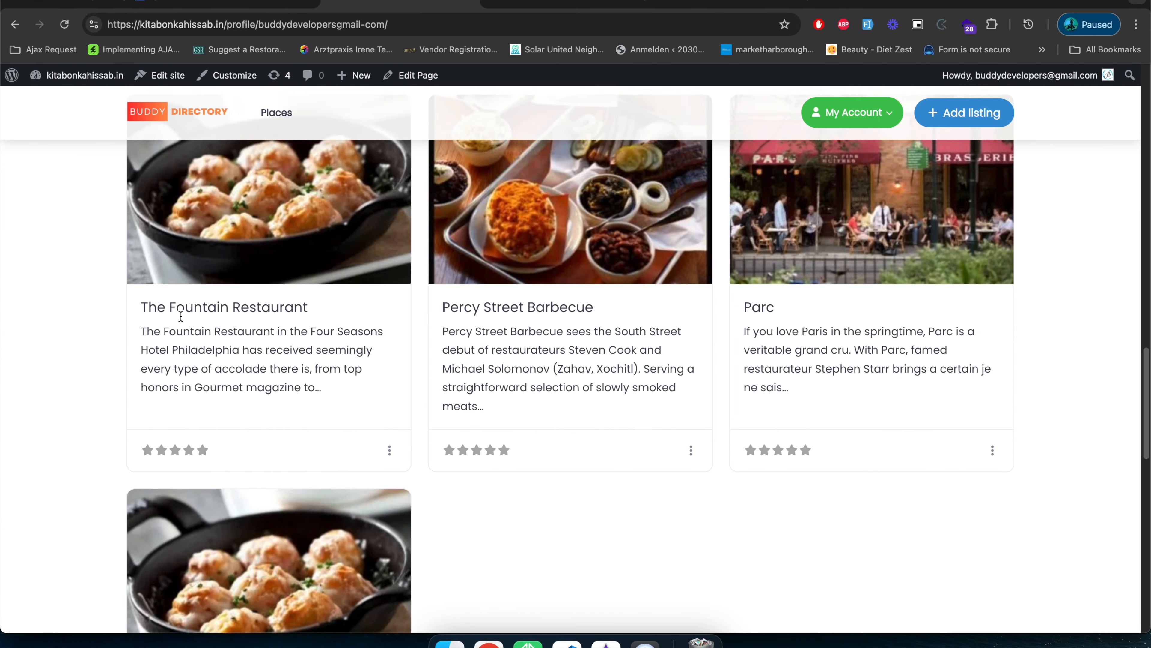
scroll(180, 316, up, 10)
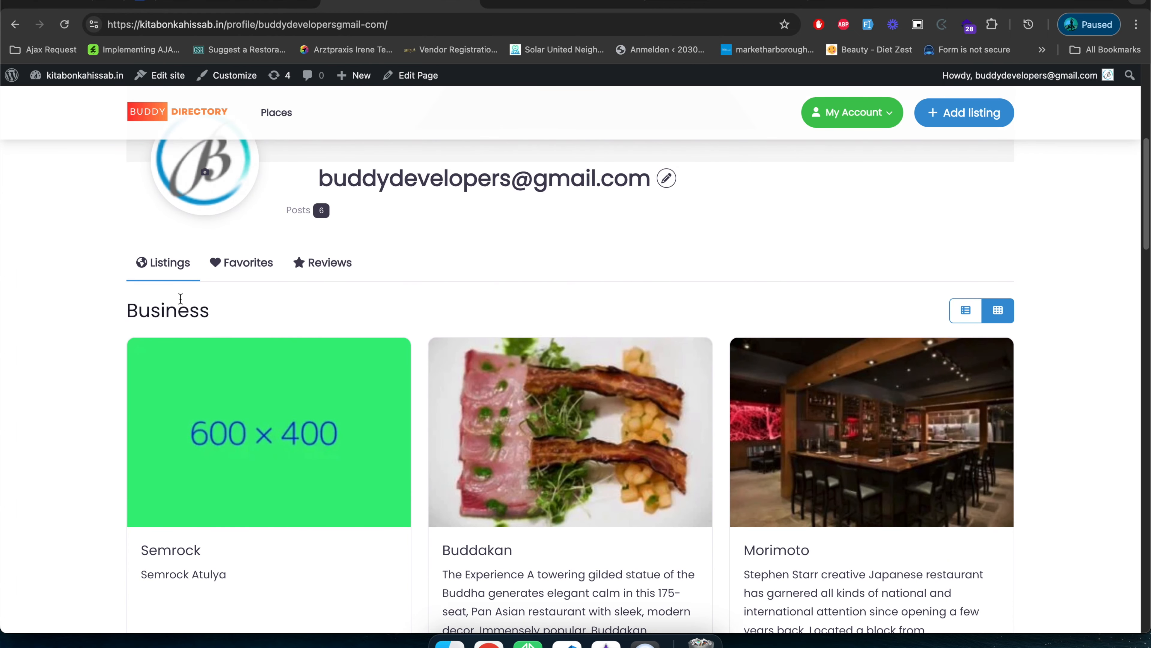
scroll(544, 516, down, 10)
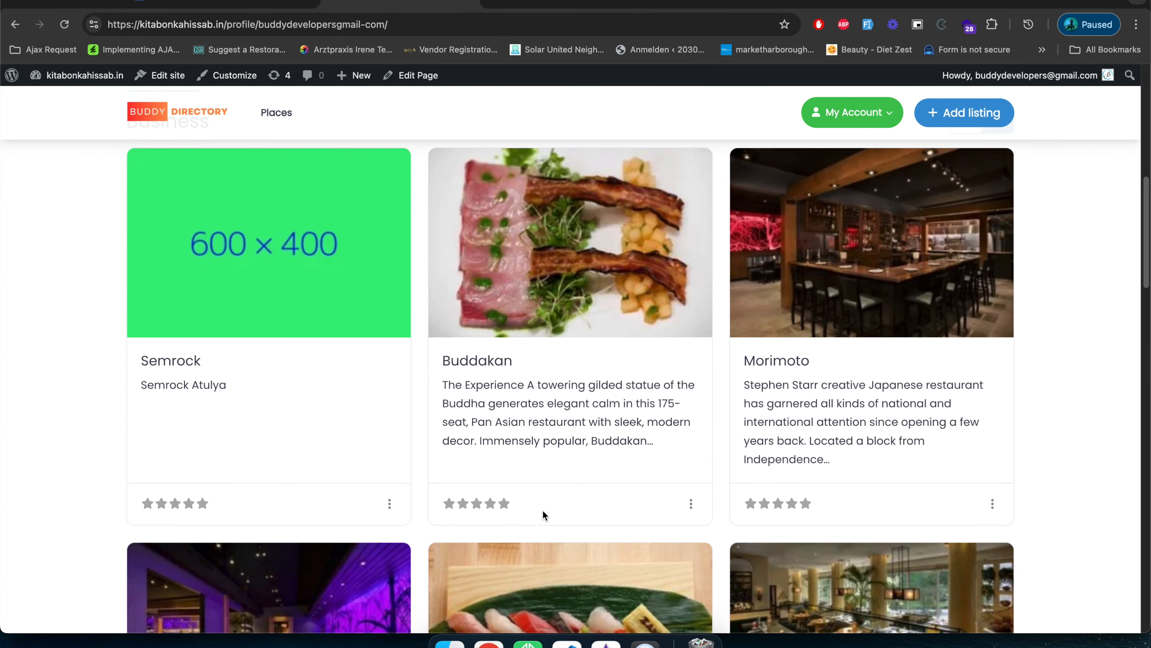
scroll(548, 554, down, 15)
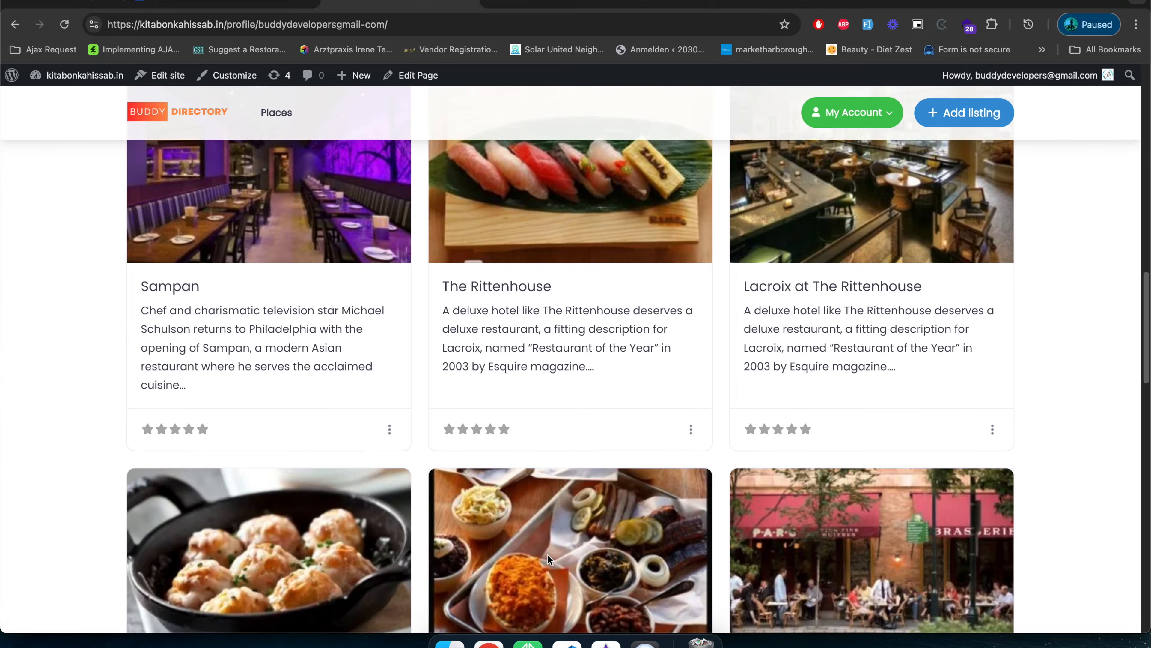
scroll(490, 544, up, 8)
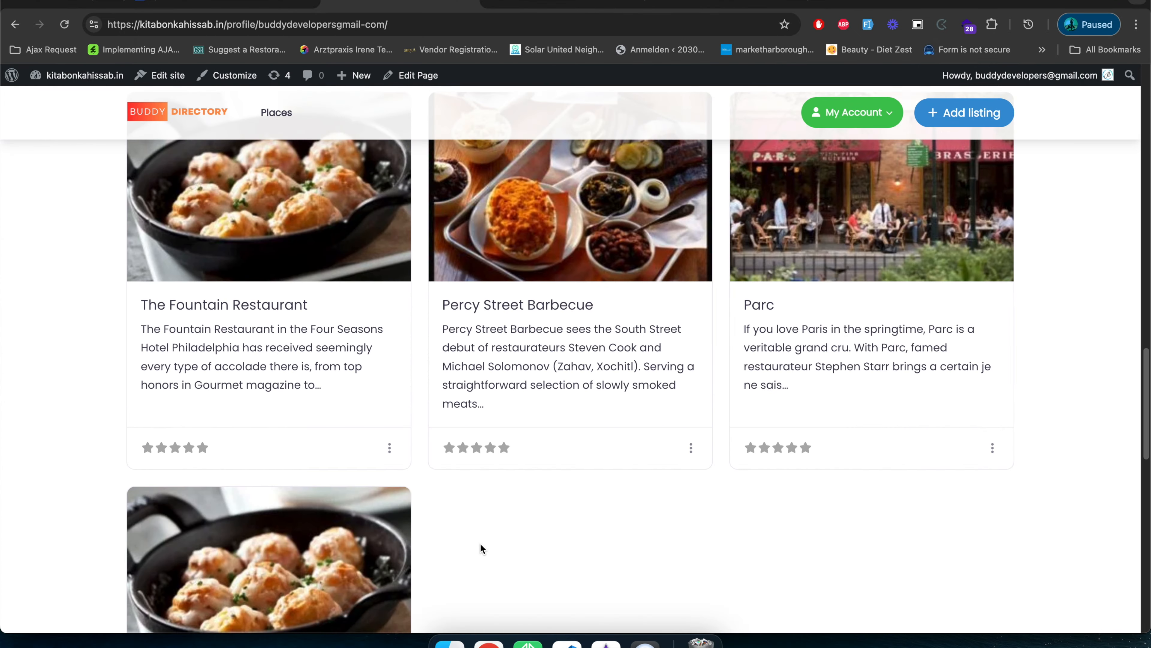
scroll(474, 543, up, 15)
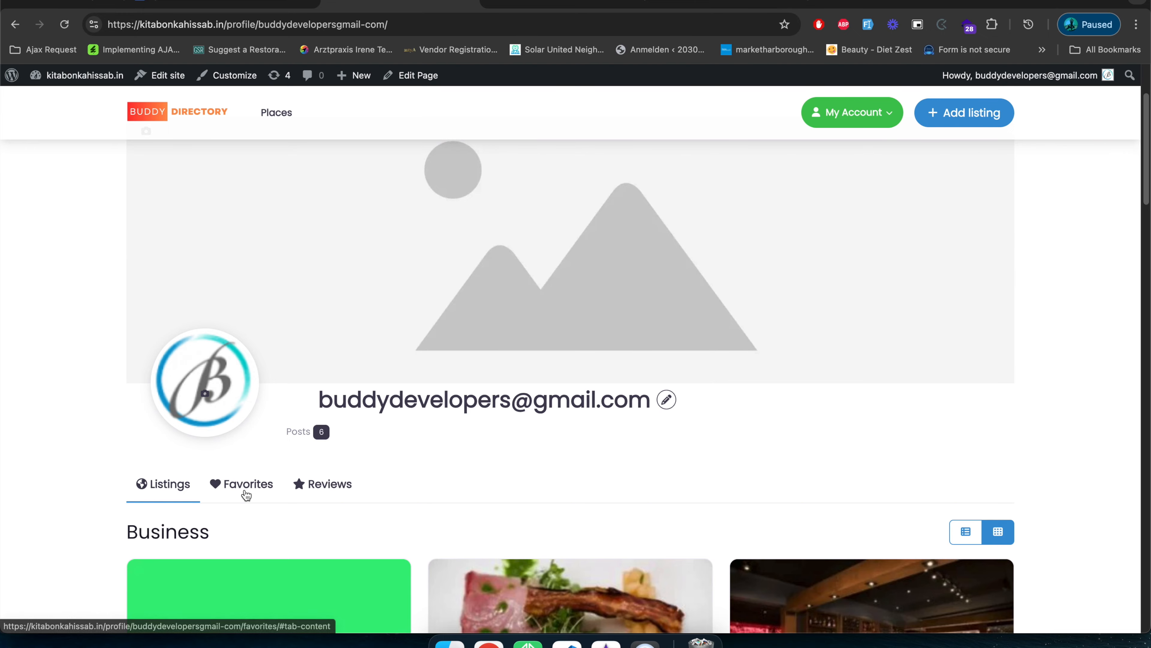
Open the profile's Favorites tab and look through the favorited Business listings.
click(244, 491)
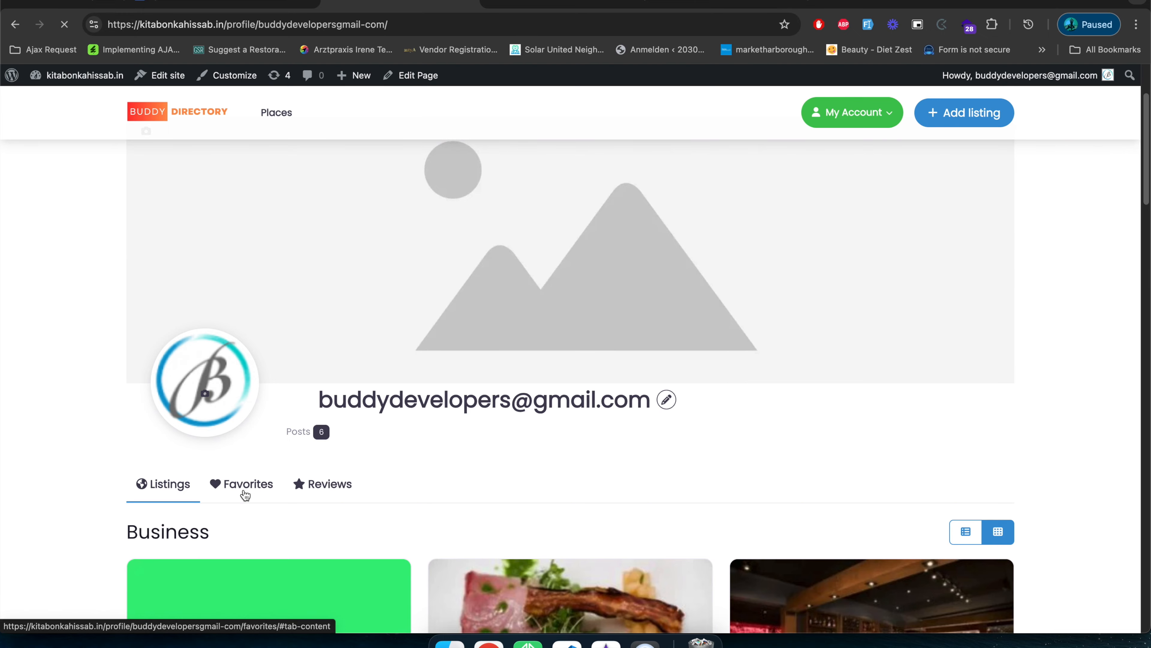
scroll(277, 554, down, 10)
scroll(277, 554, up, 17)
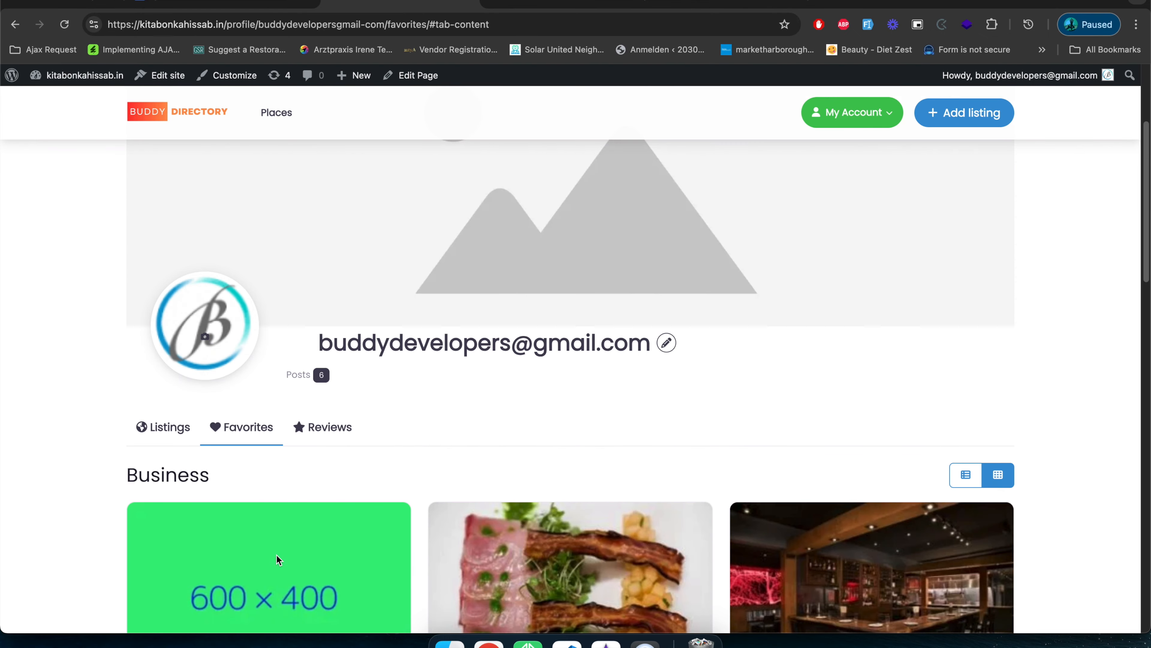
scroll(277, 555, down, 15)
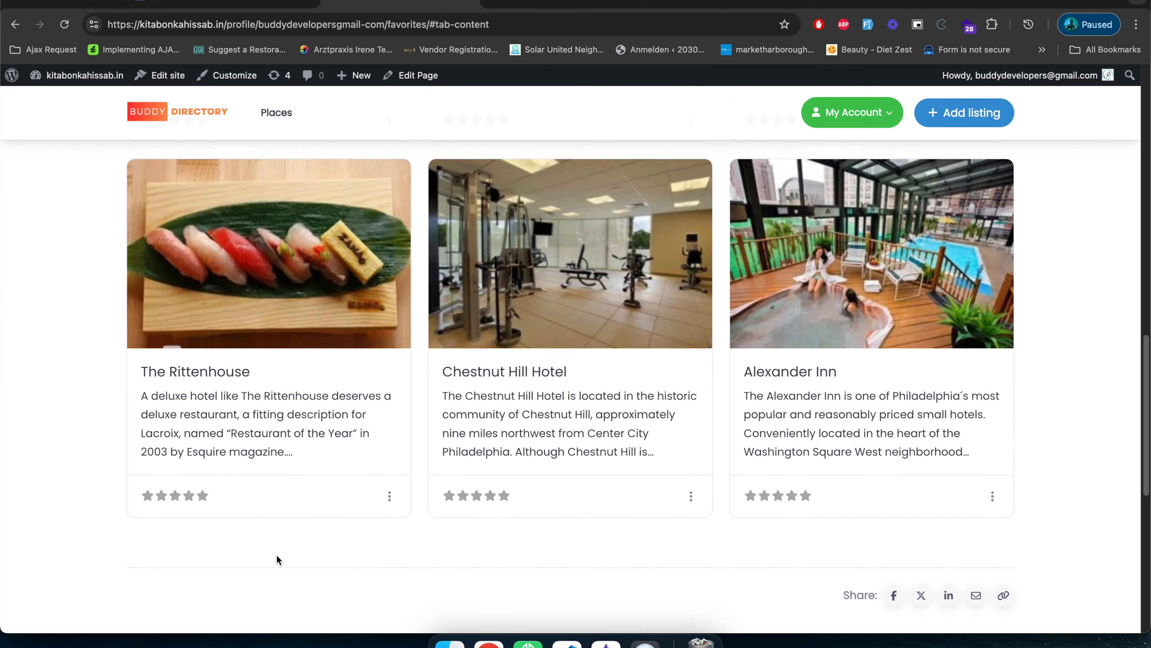
scroll(276, 554, up, 10)
scroll(275, 556, down, 2)
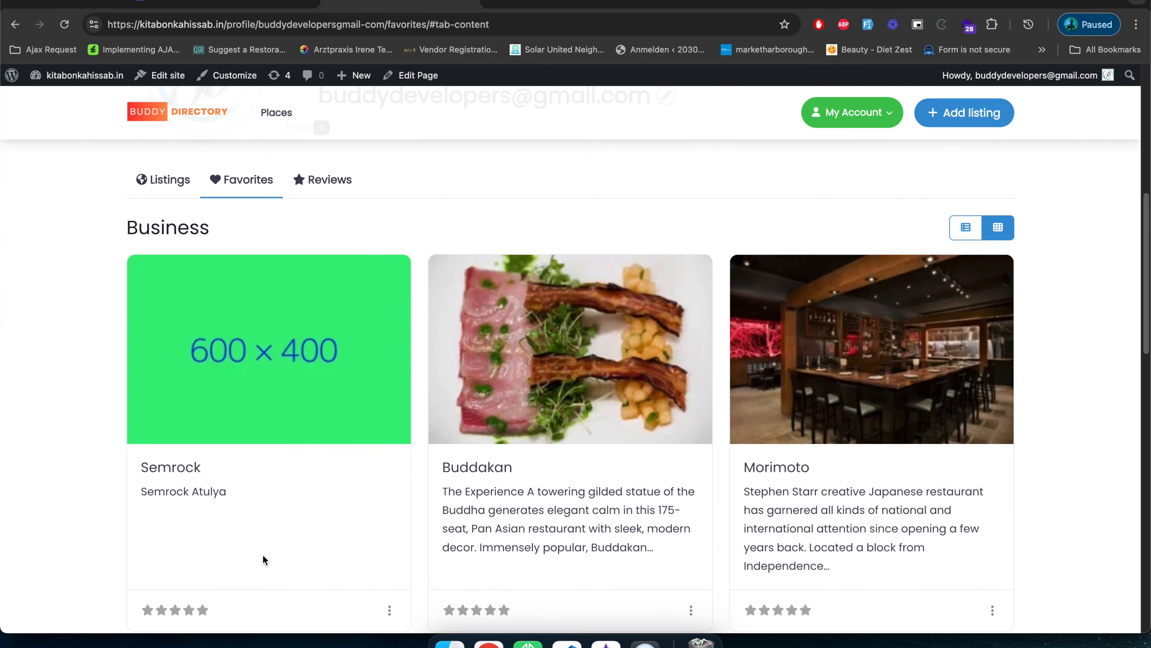
Open the Semrock listing from the Favorites tab in a separate browser tab and remove it from the favorites.
click(189, 470)
scroll(227, 546, down, 10)
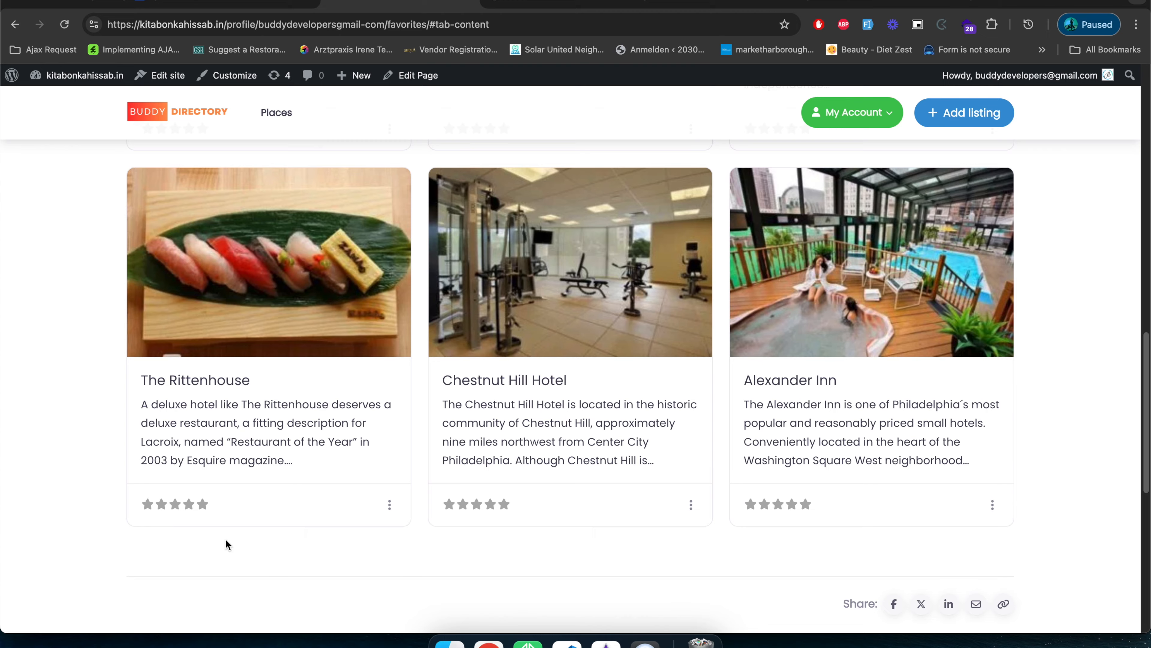
scroll(317, 471, up, 10)
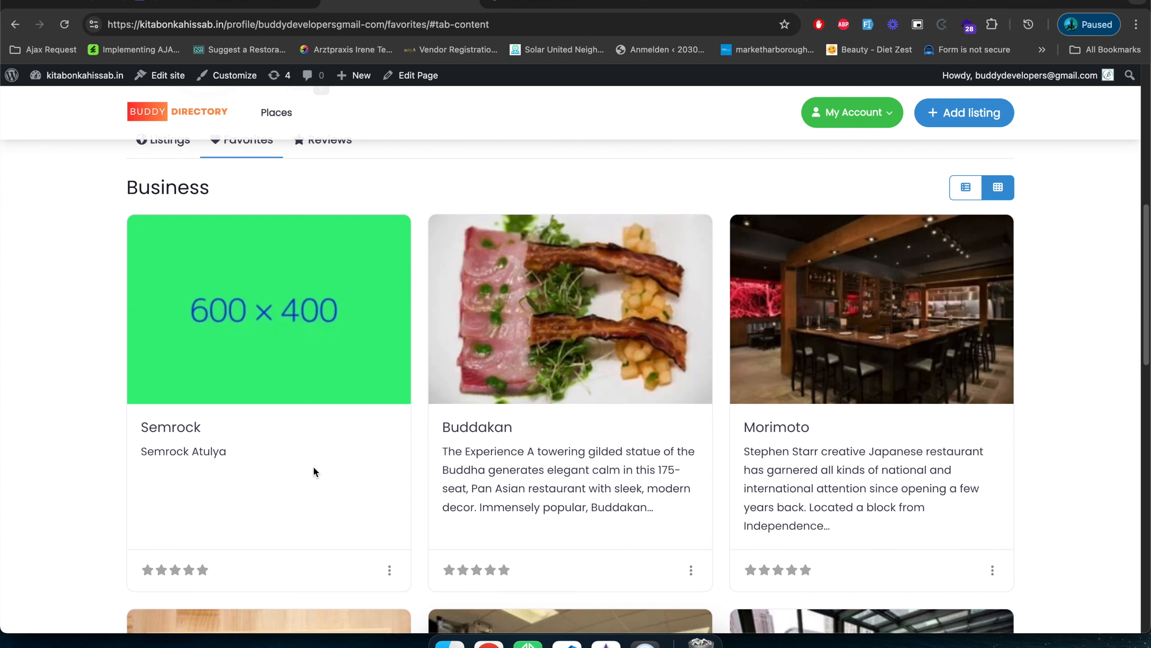
click(551, 5)
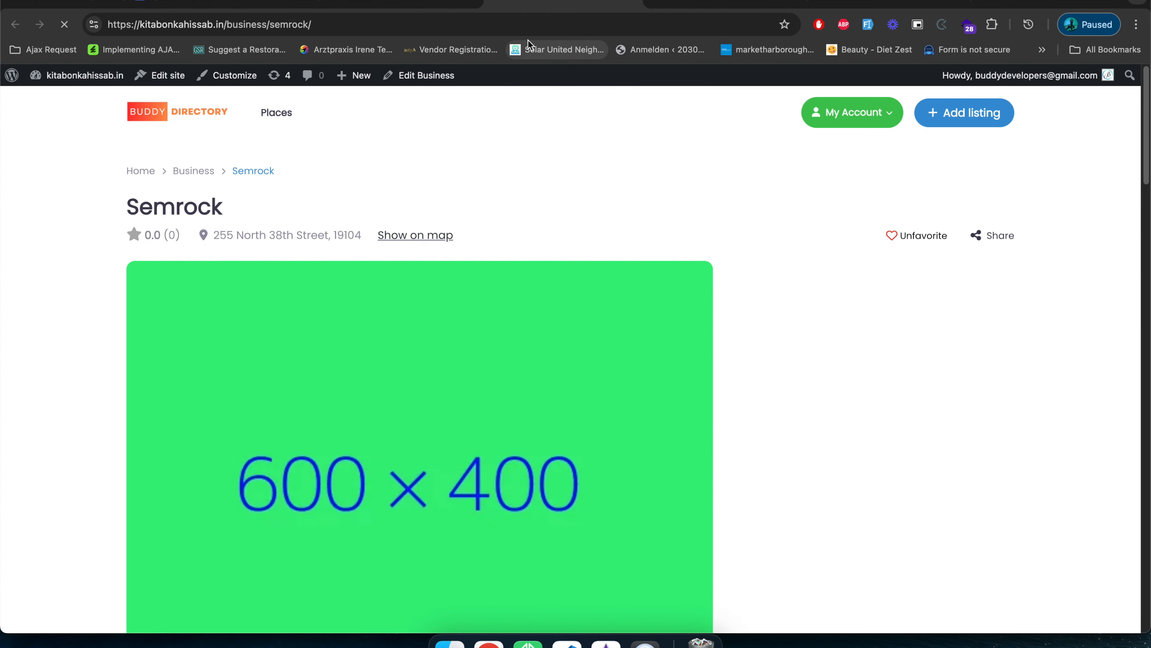
click(905, 238)
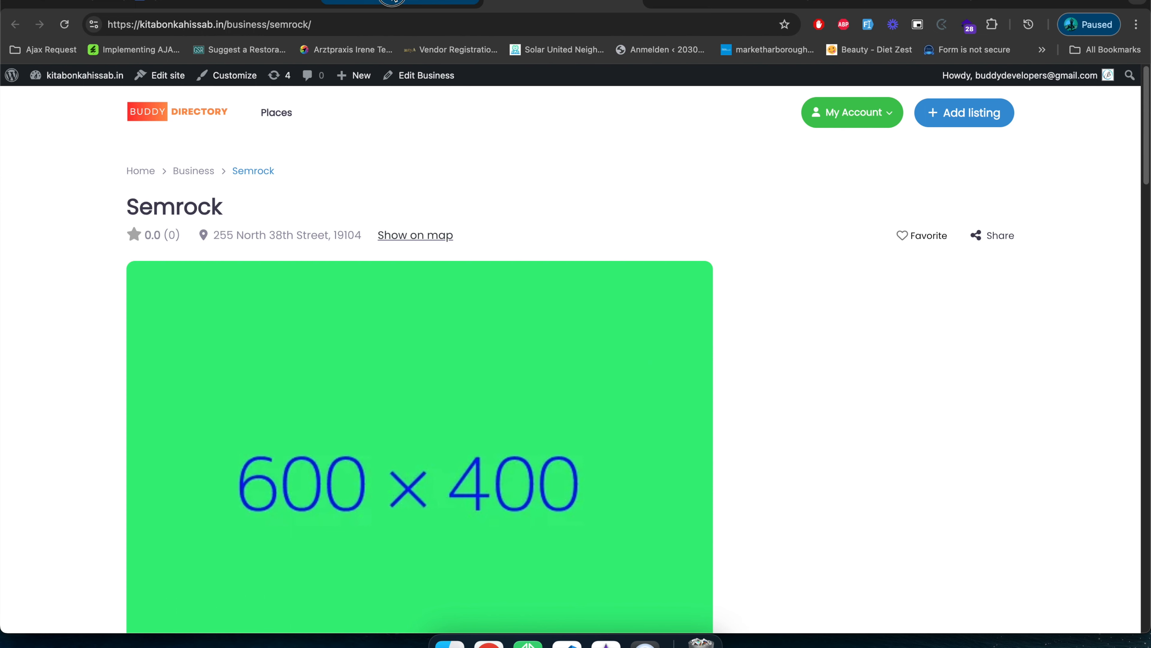
Return to the profile's Favorites tab and reload it to check the favorited listings.
click(399, 5)
click(64, 24)
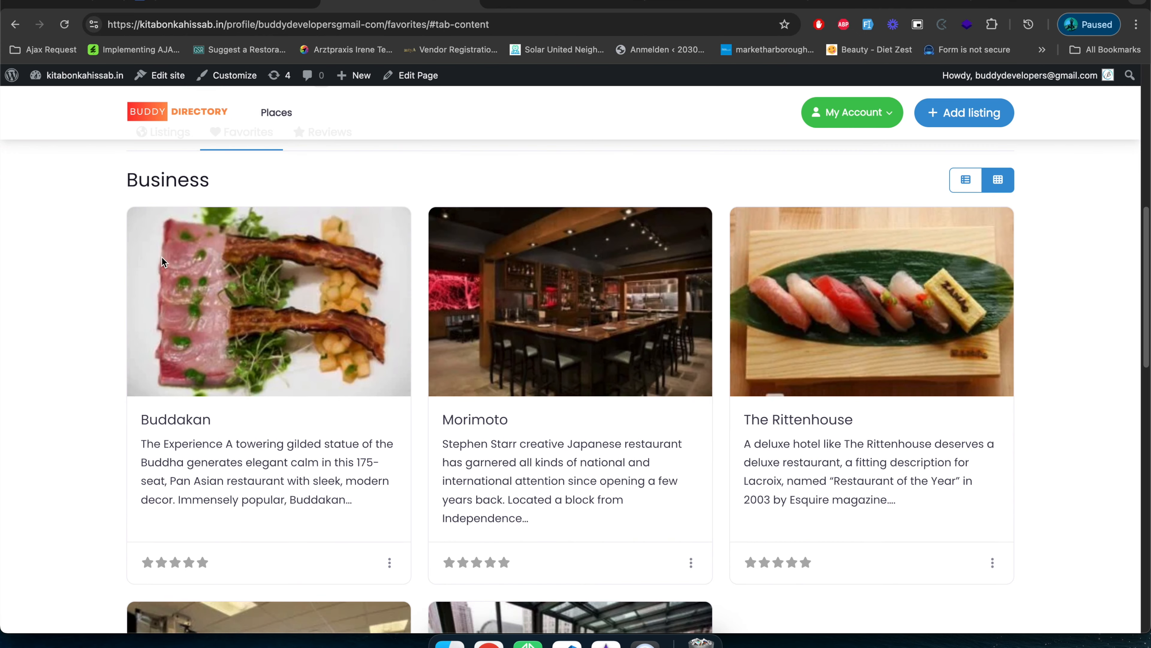
scroll(325, 422, up, 4)
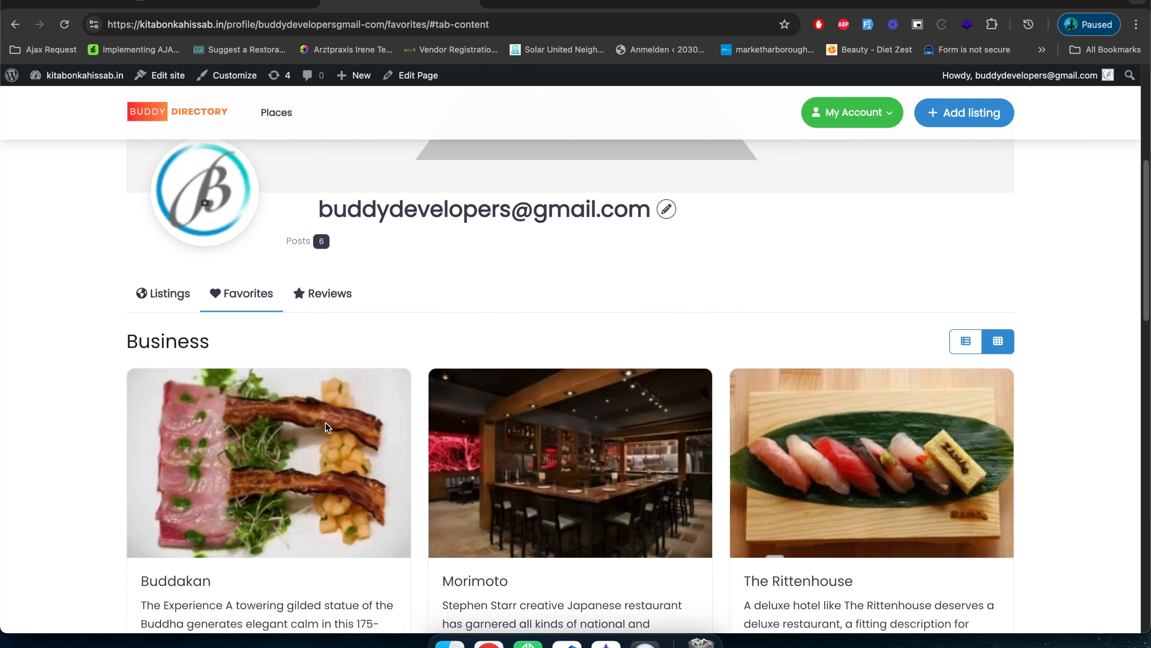
Open the profile's Reviews tab and look over the review of Best Western Center City Hotel.
click(326, 286)
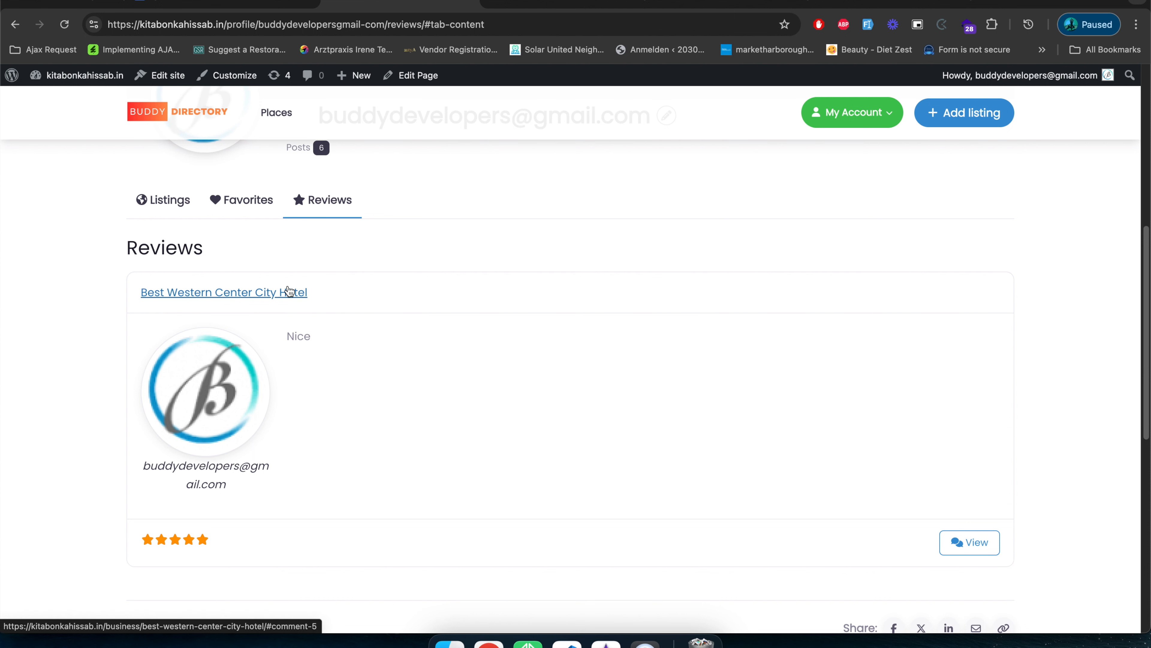
scroll(381, 379, up, 5)
scroll(380, 381, down, 5)
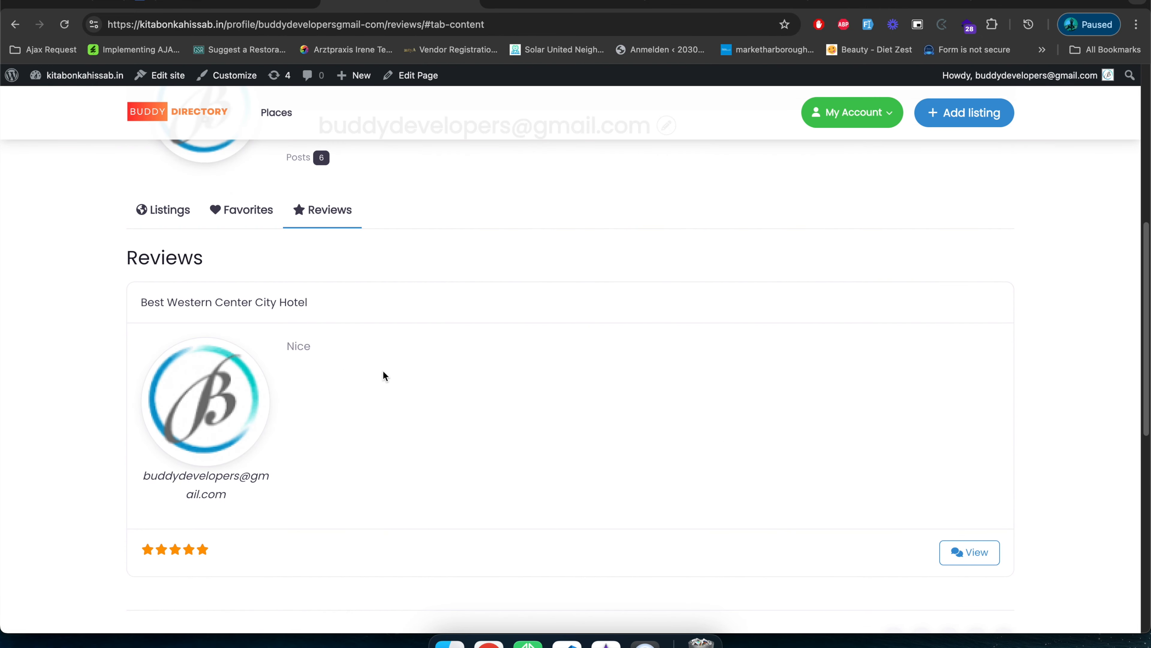
scroll(301, 417, up, 10)
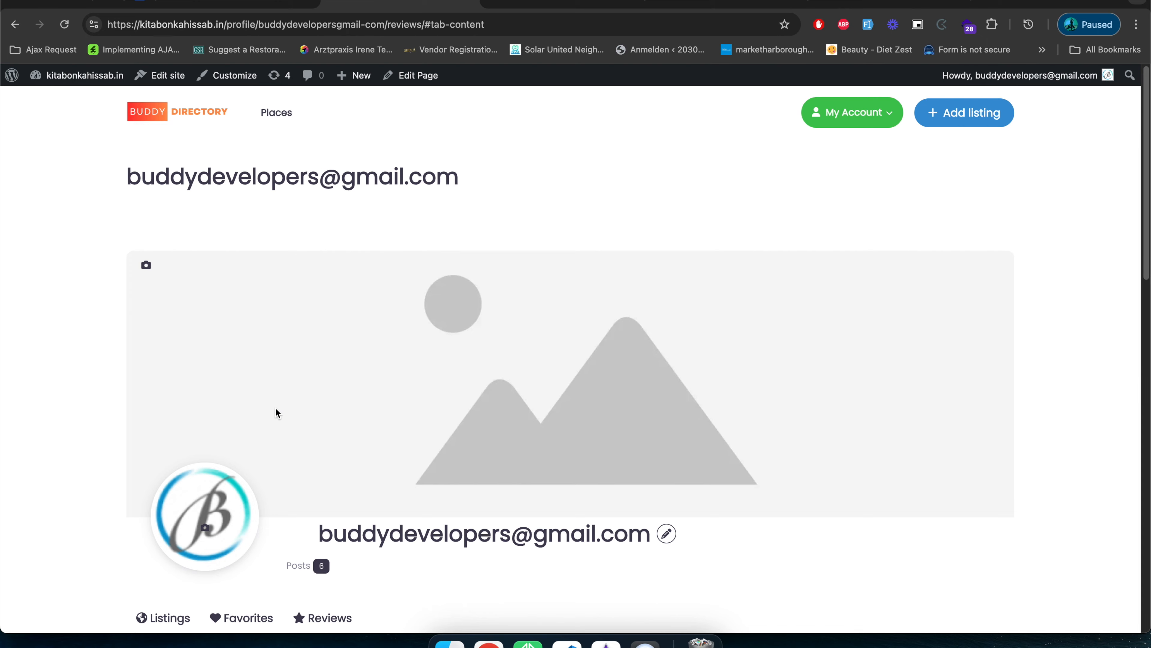
click(146, 265)
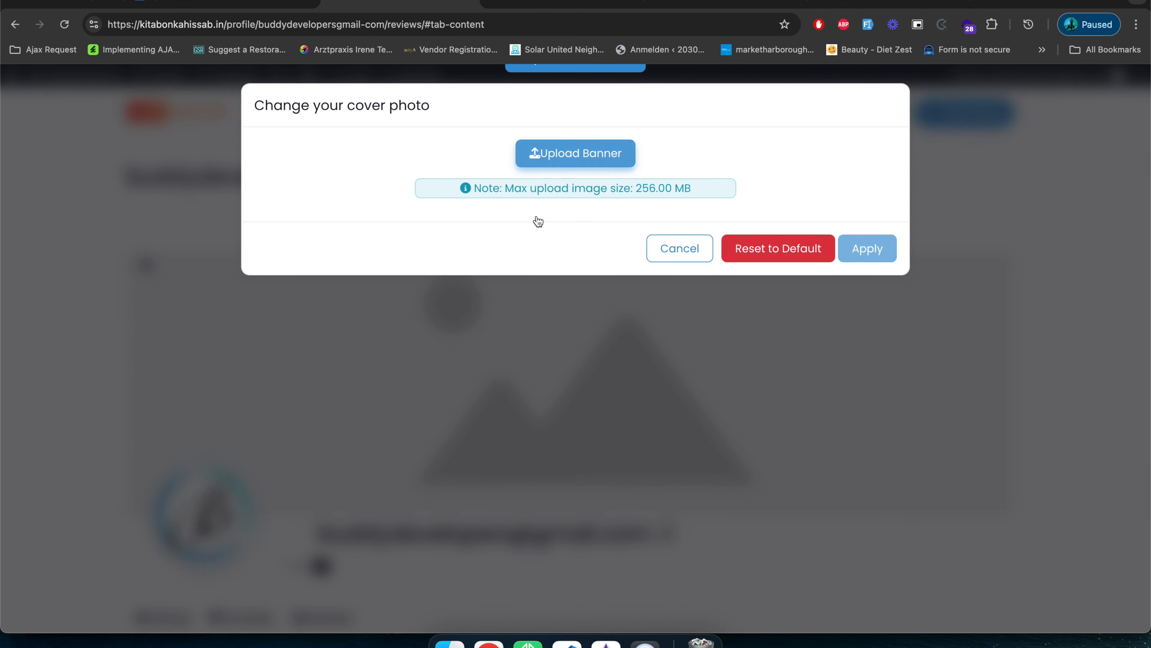
click(562, 154)
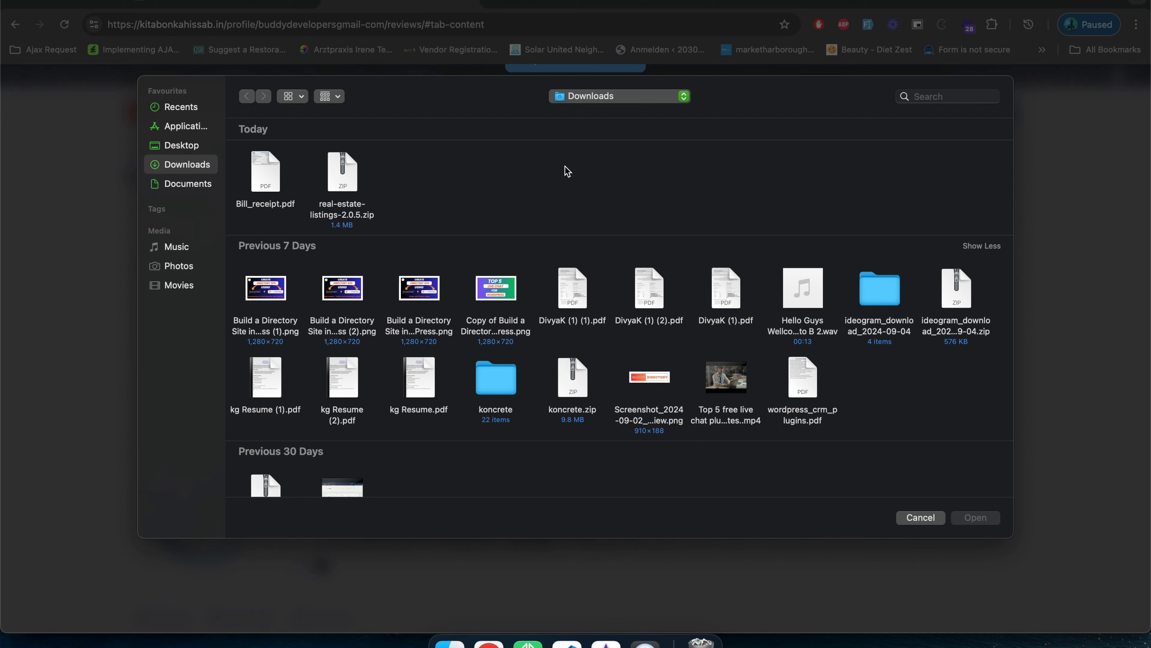
scroll(707, 320, down, 3)
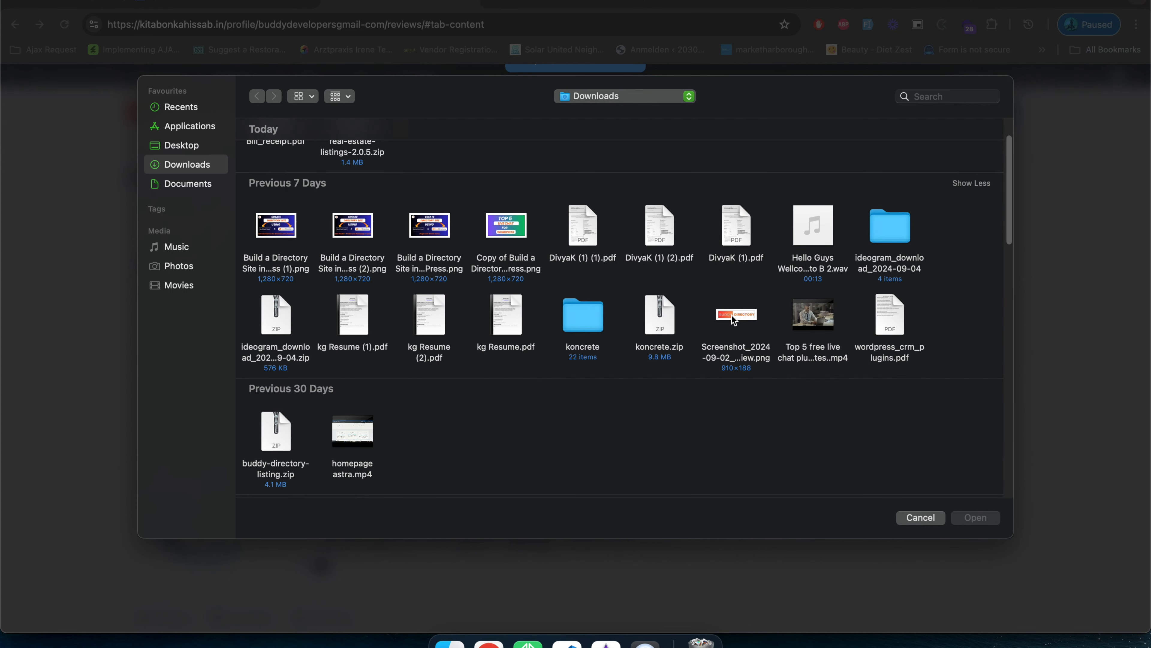
scroll(711, 365, down, 10)
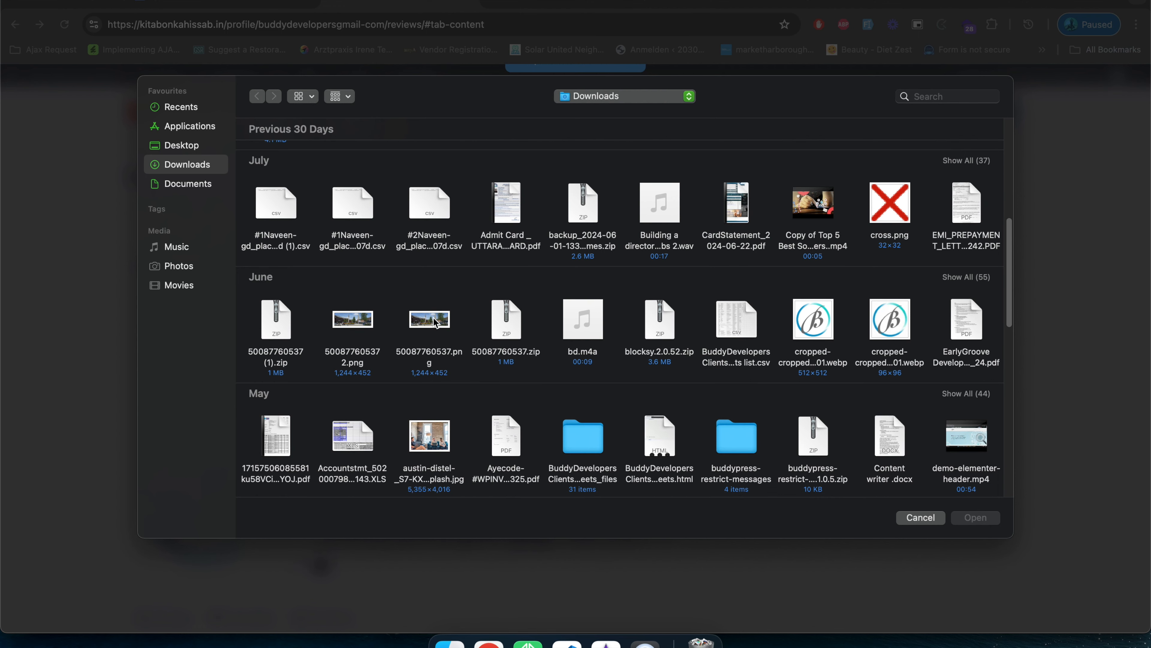
double_click(346, 319)
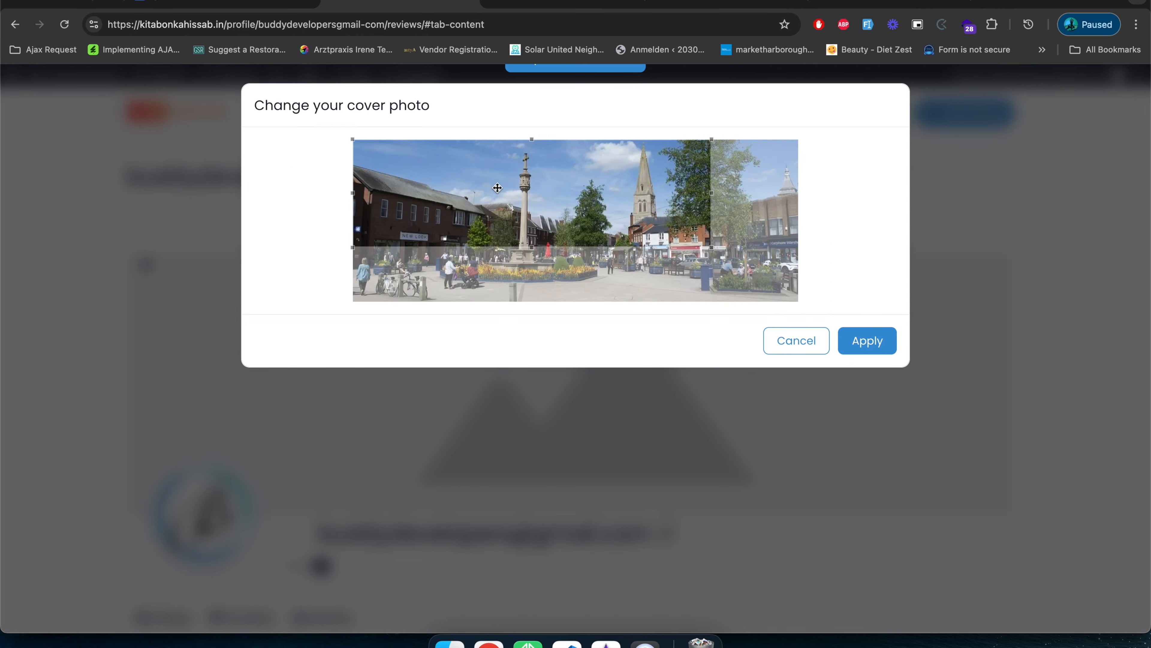
drag(544, 219, 573, 272)
click(873, 343)
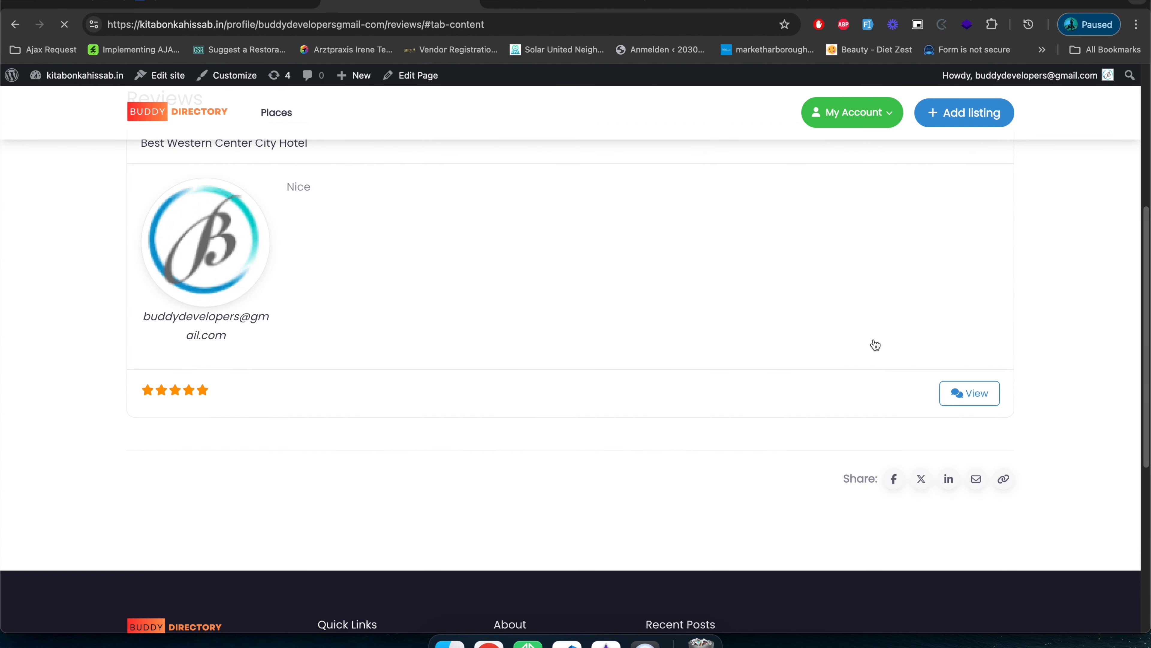
Check how the new cover photo looks on the profile page.
scroll(734, 423, up, 5)
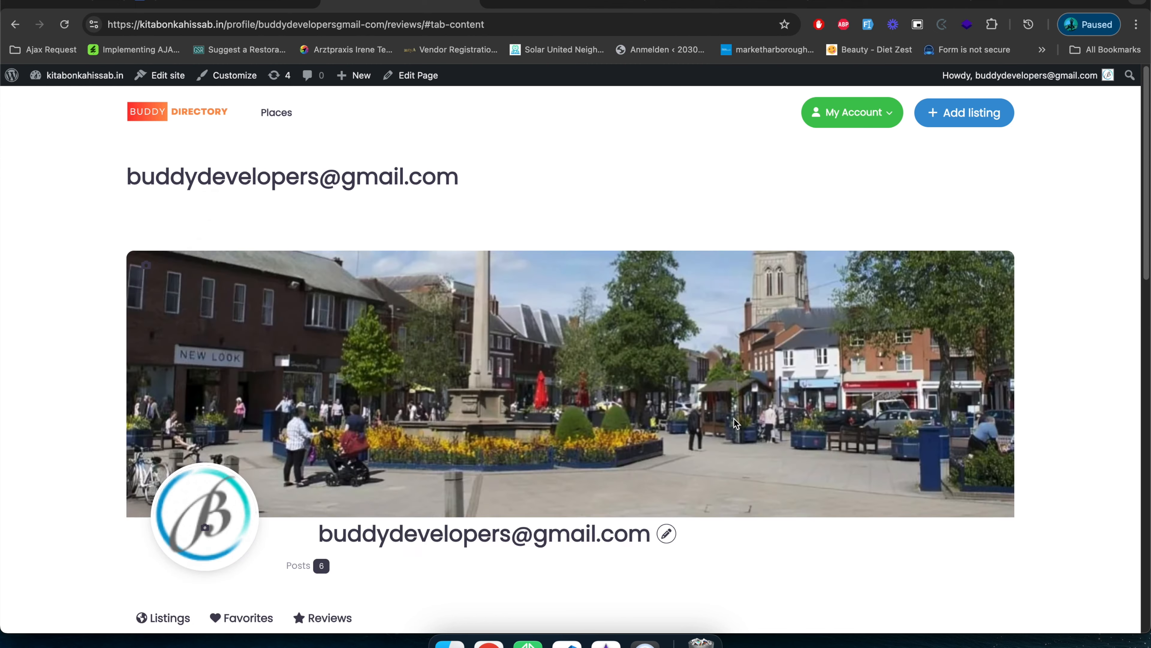
scroll(736, 417, down, 5)
scroll(743, 411, up, 5)
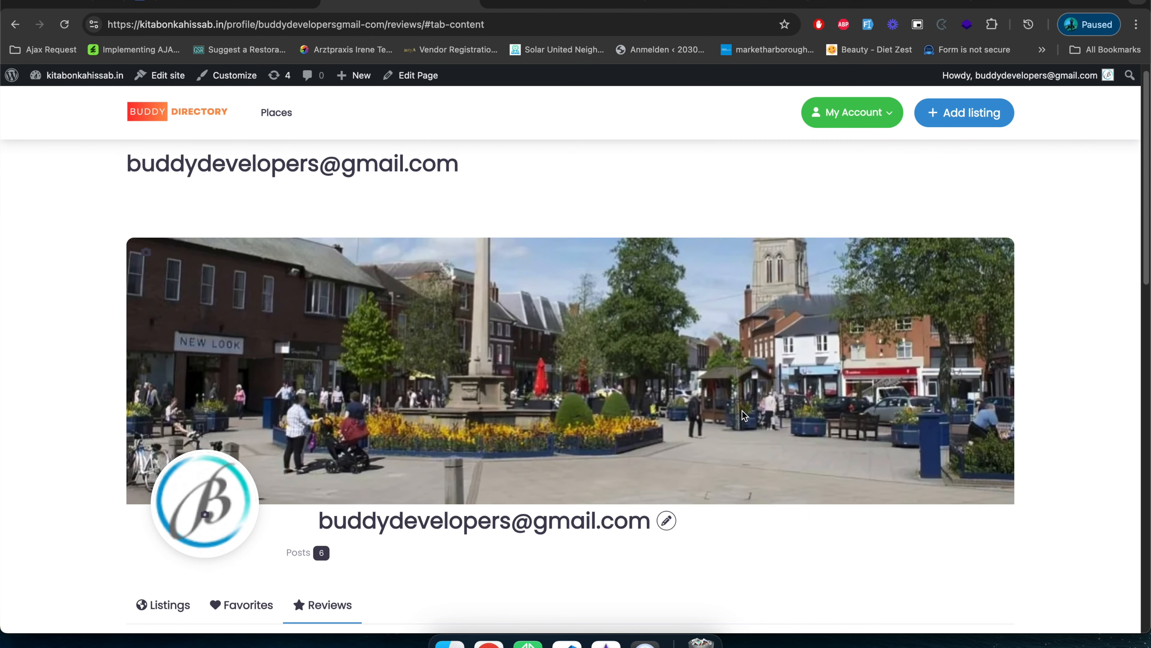
scroll(688, 399, down, 7)
scroll(542, 431, up, 8)
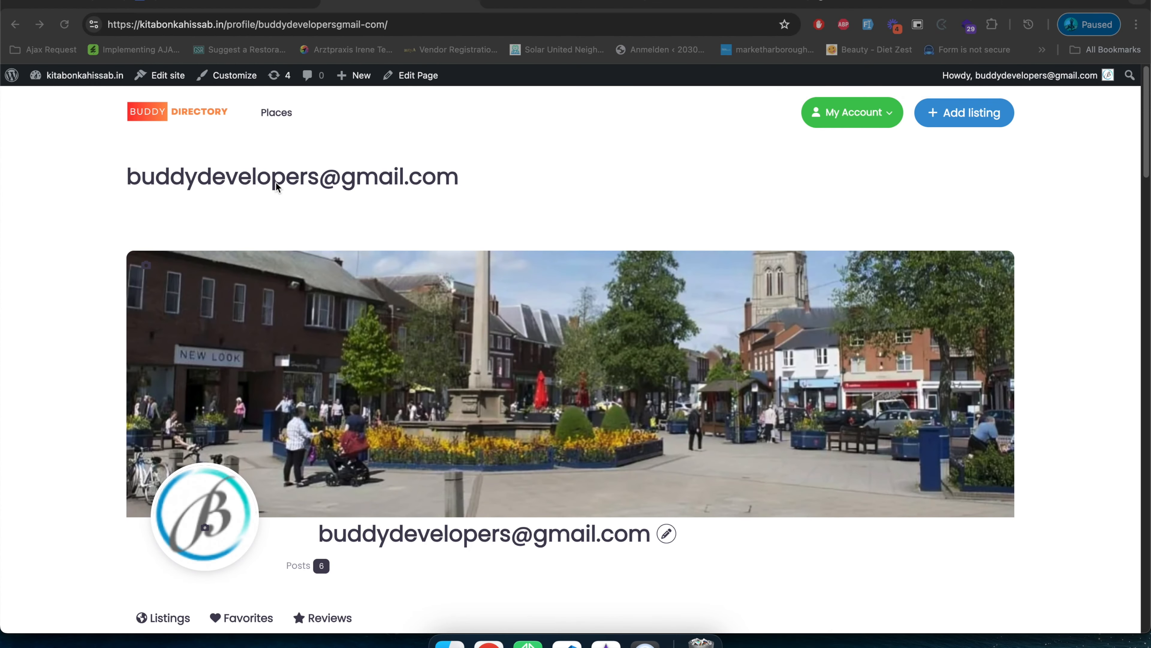
Examine the display name used as the profile page's title.
double_click(267, 181)
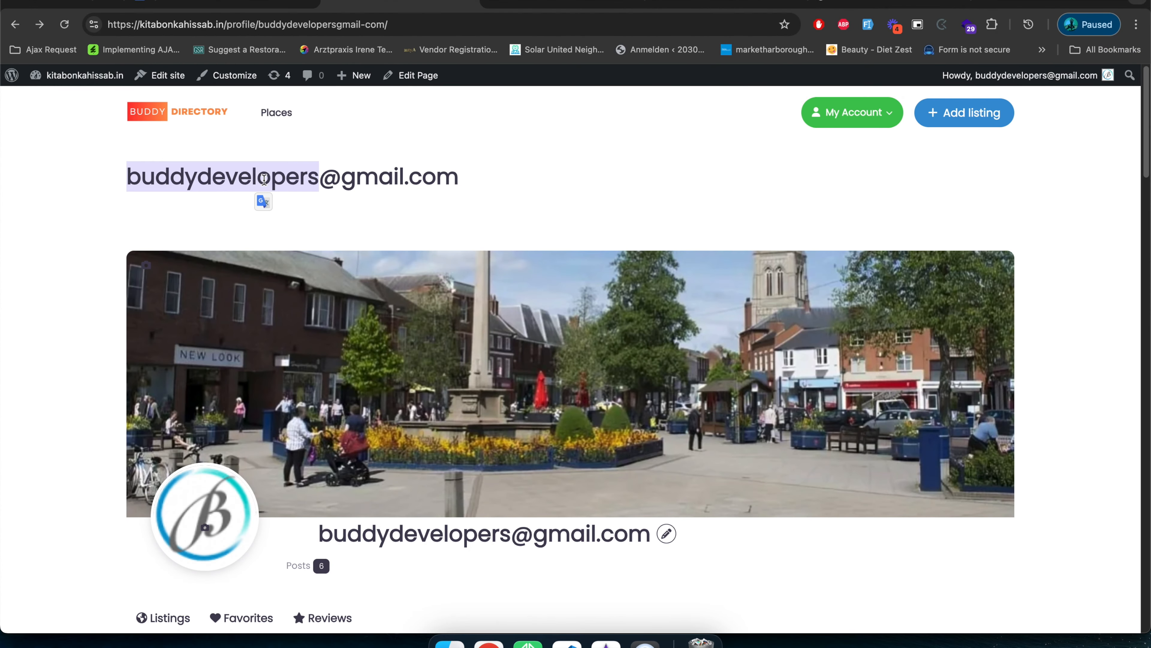
triple_click(264, 179)
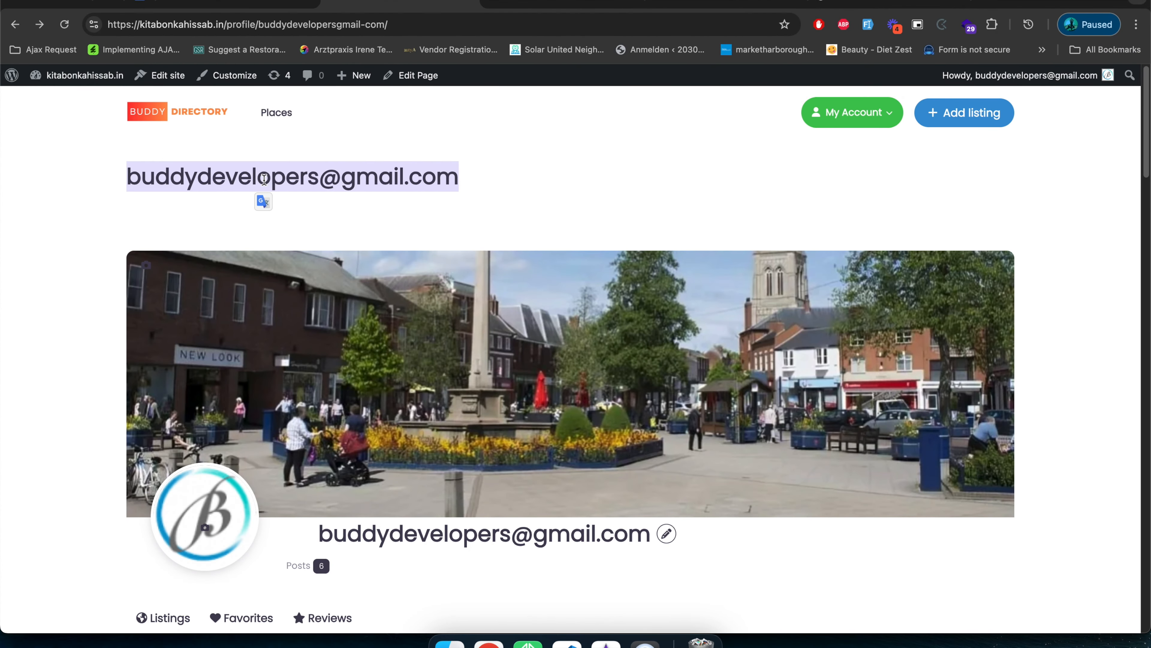
click(513, 159)
triple_click(258, 166)
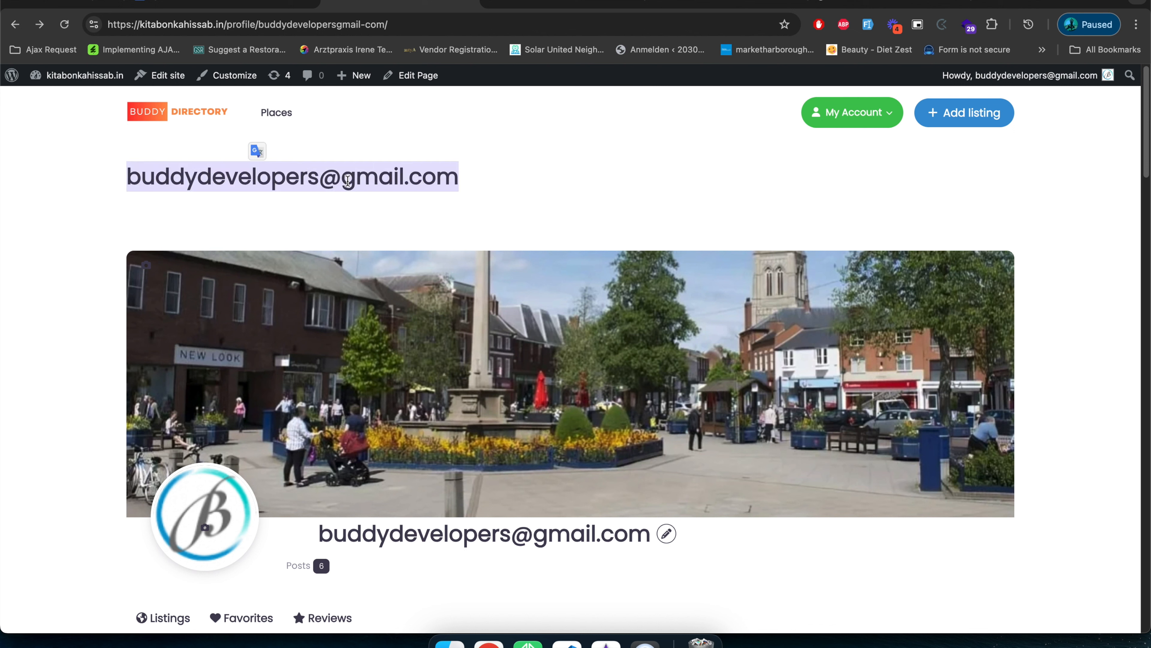
click(564, 193)
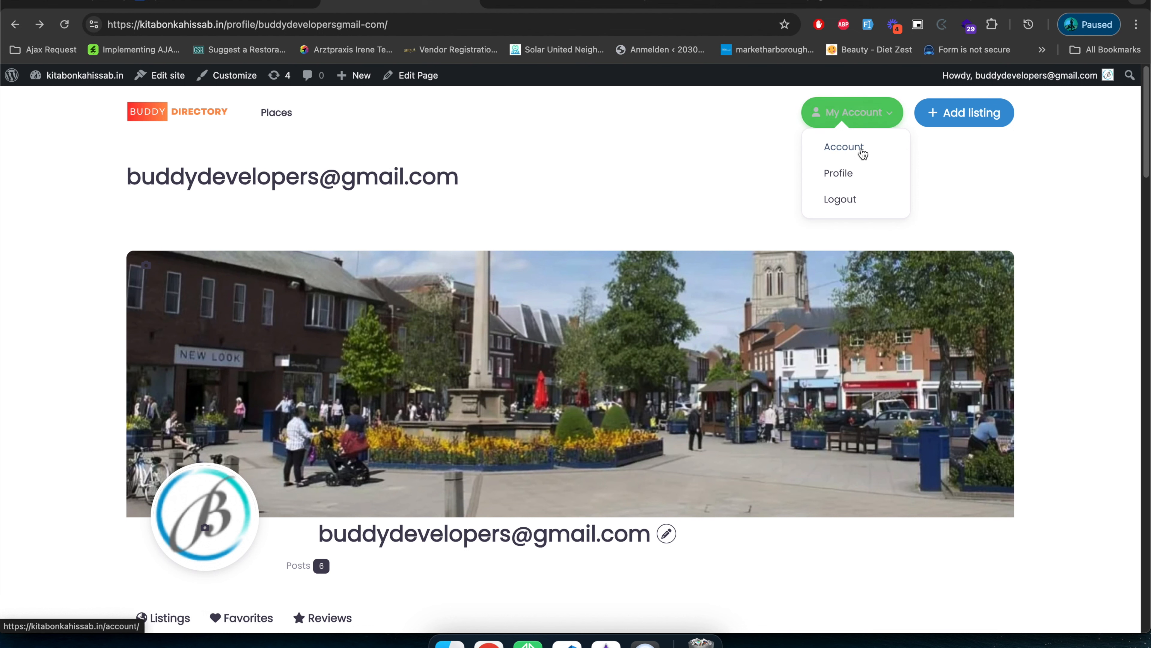
Edit the account from the profile page, replace its display name with the account holder's full name and update the account.
click(666, 535)
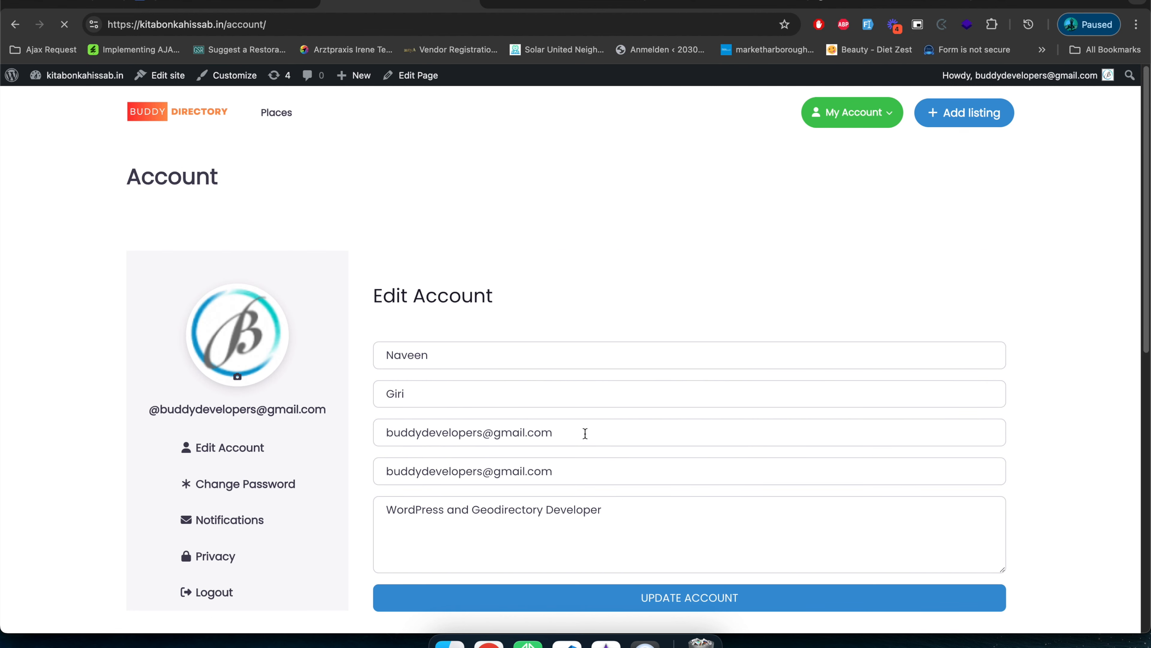
click(584, 432)
key(super+a)
key(BackSpace)
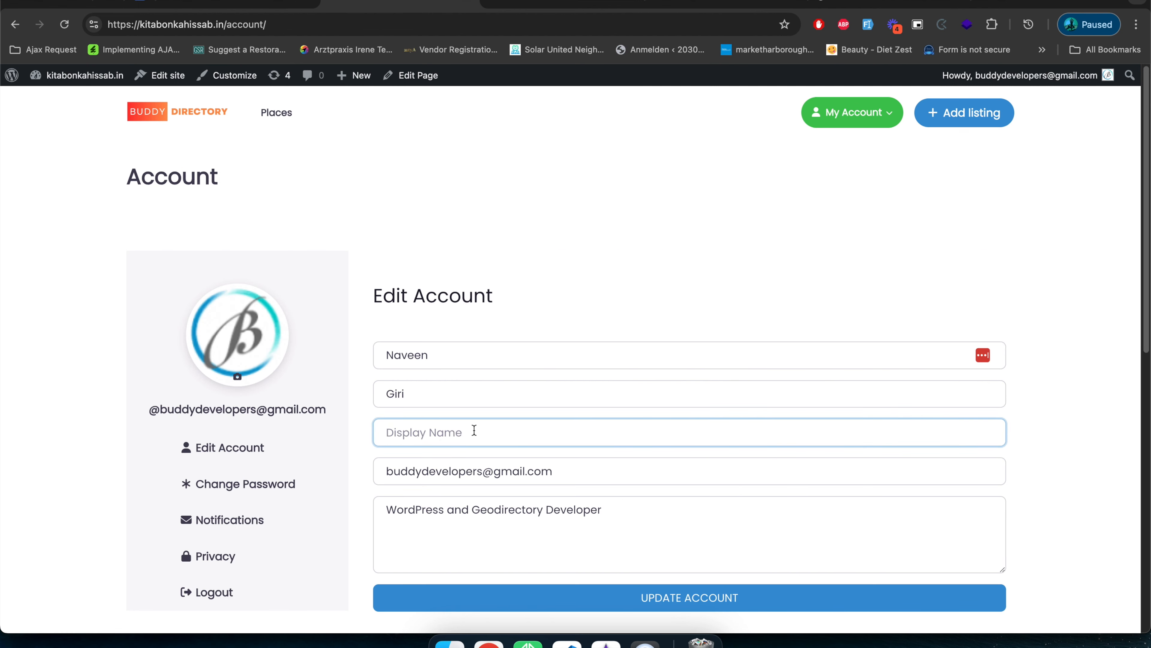
click(474, 430)
text(Bu)
key(BackSpace)
click(669, 612)
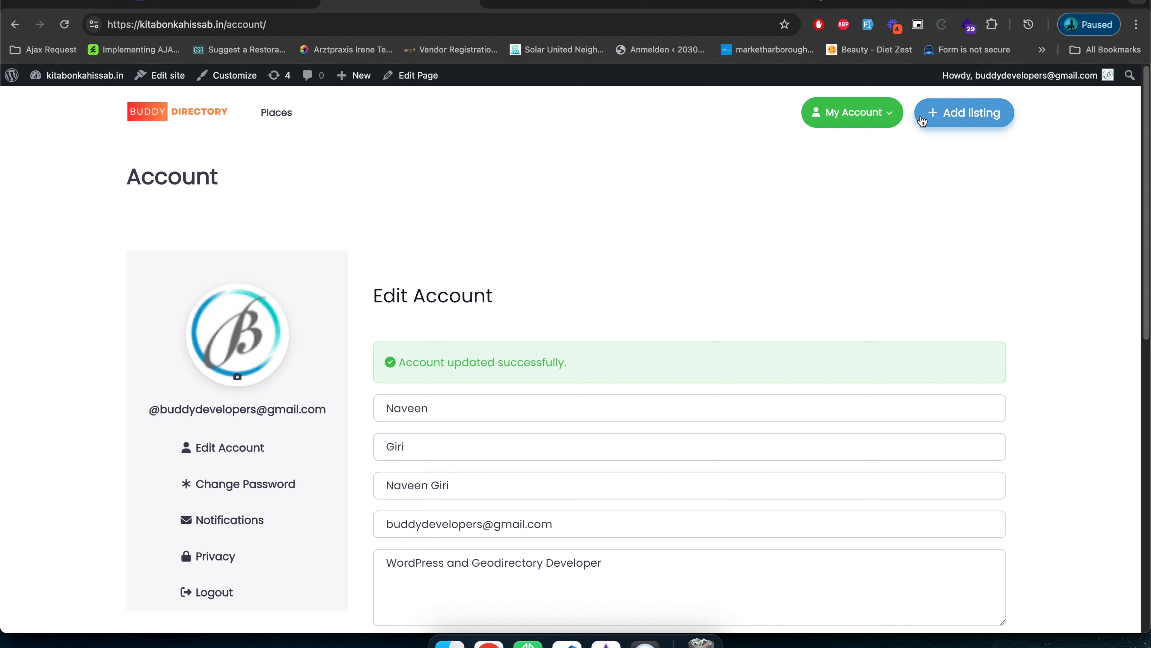
Reopen the profile page and inspect the HTML of its page title and of the name below the cover photo.
click(861, 118)
click(846, 173)
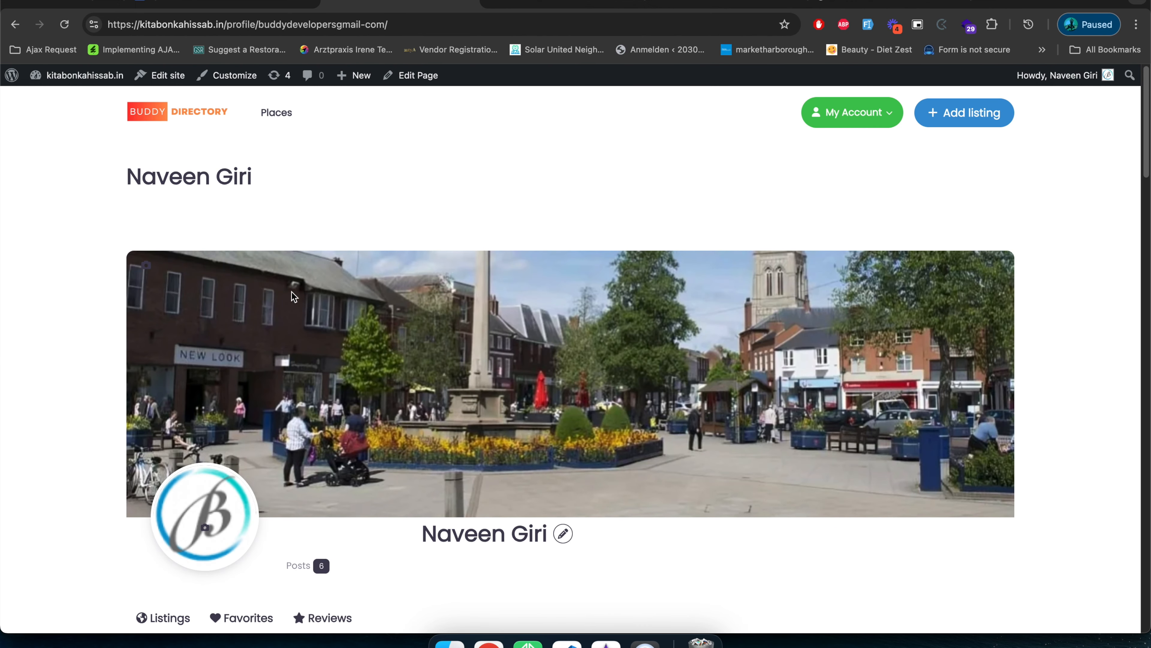
right_click(198, 175)
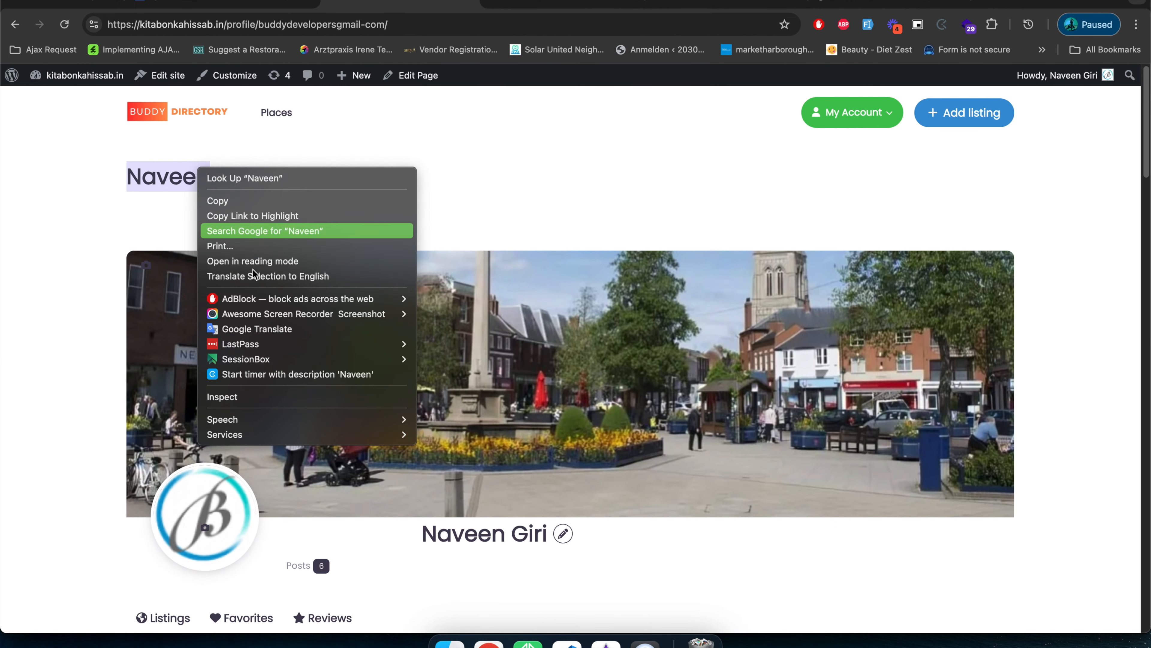
click(284, 396)
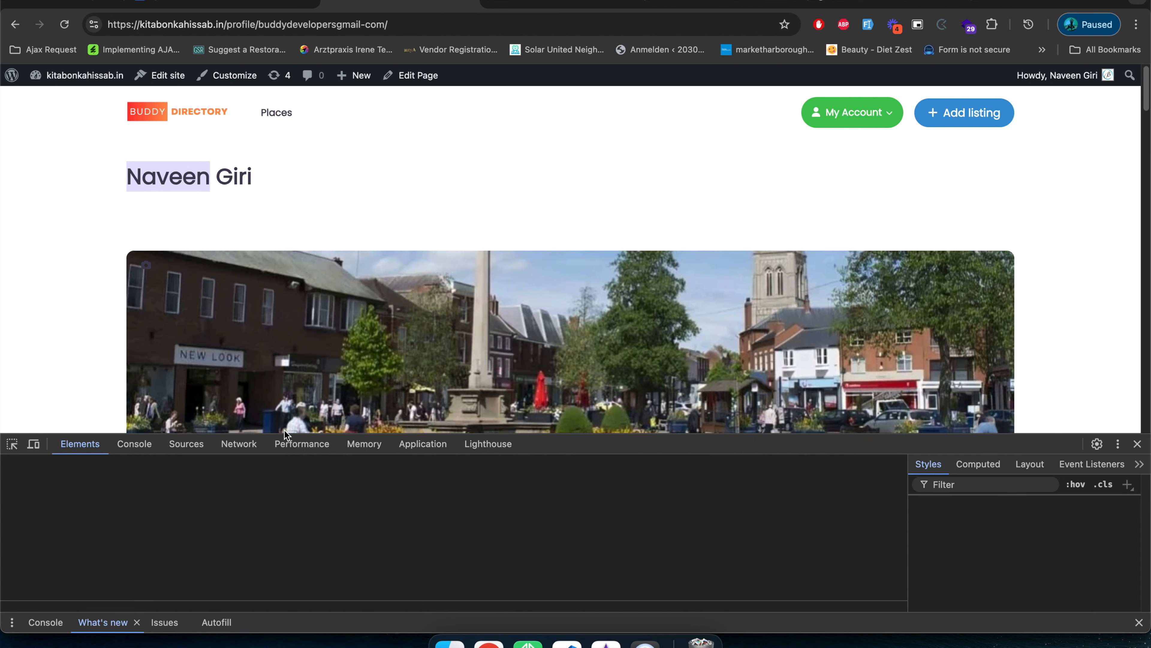
scroll(279, 392, down, 1)
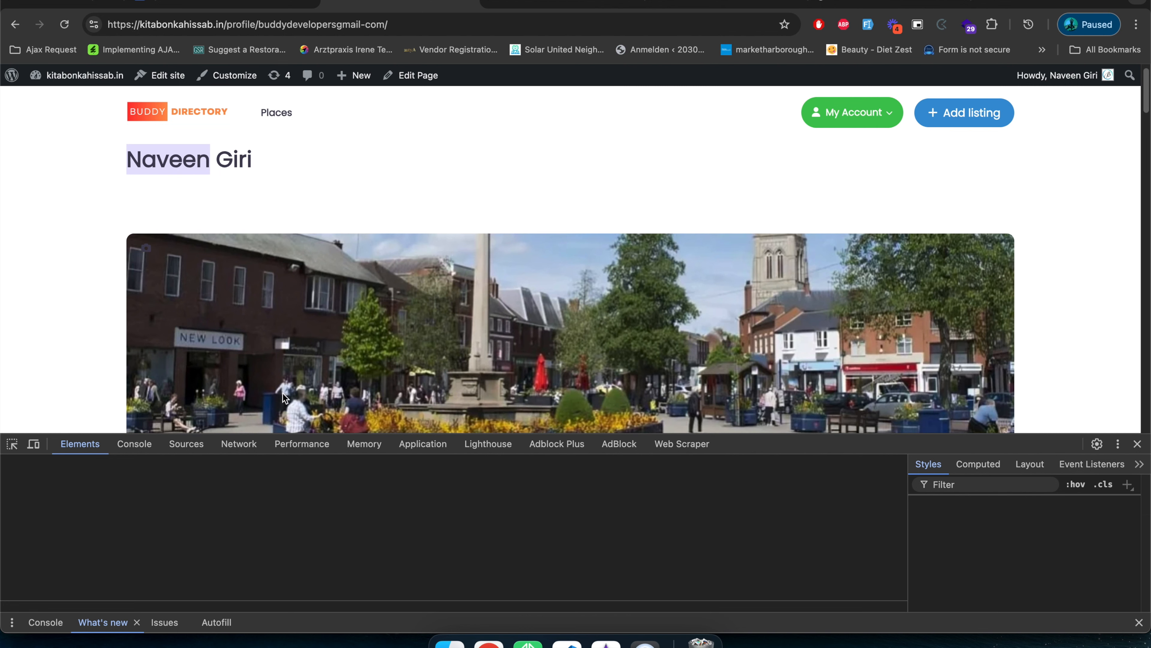
right_click(223, 163)
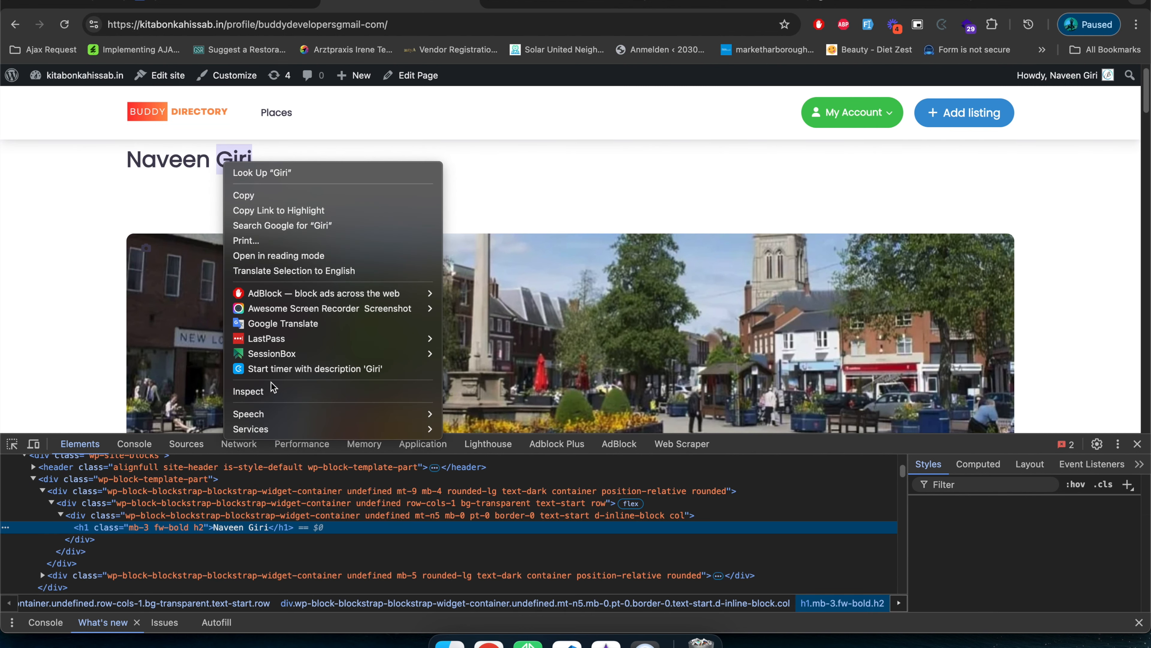
click(273, 389)
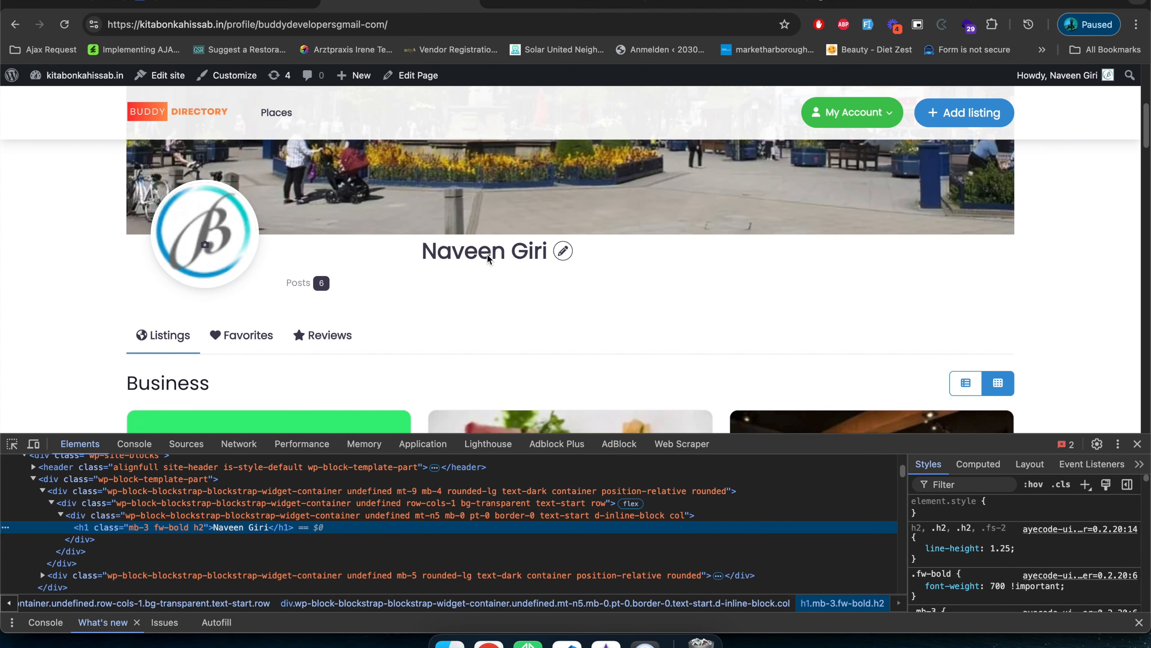
right_click(488, 257)
click(535, 482)
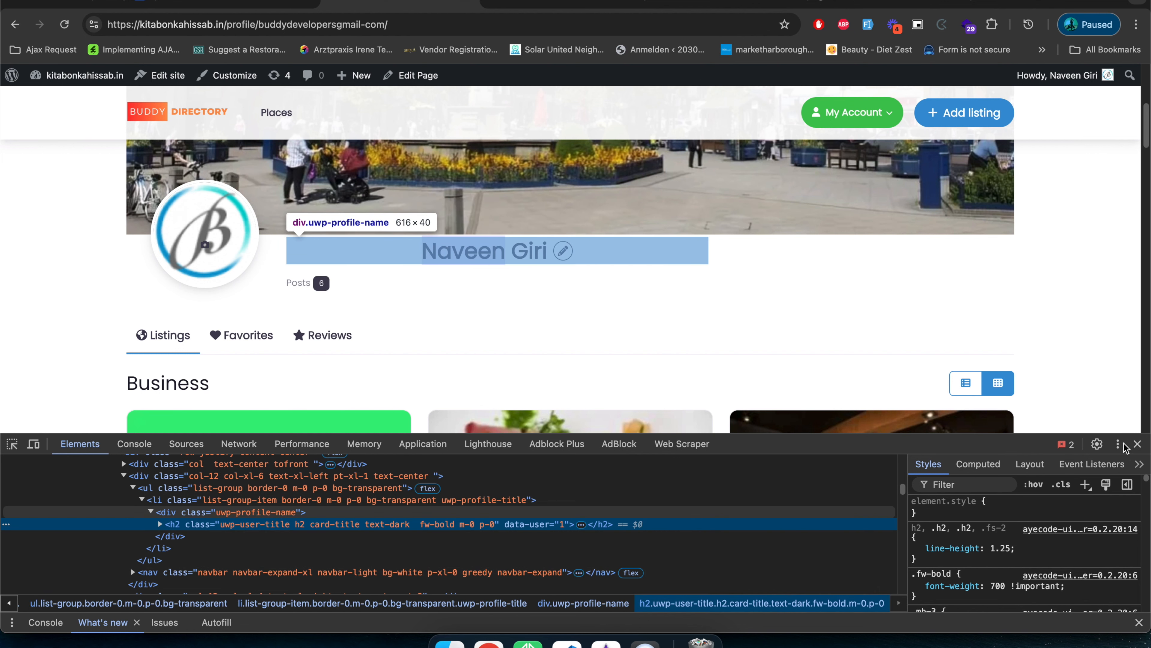
click(1138, 443)
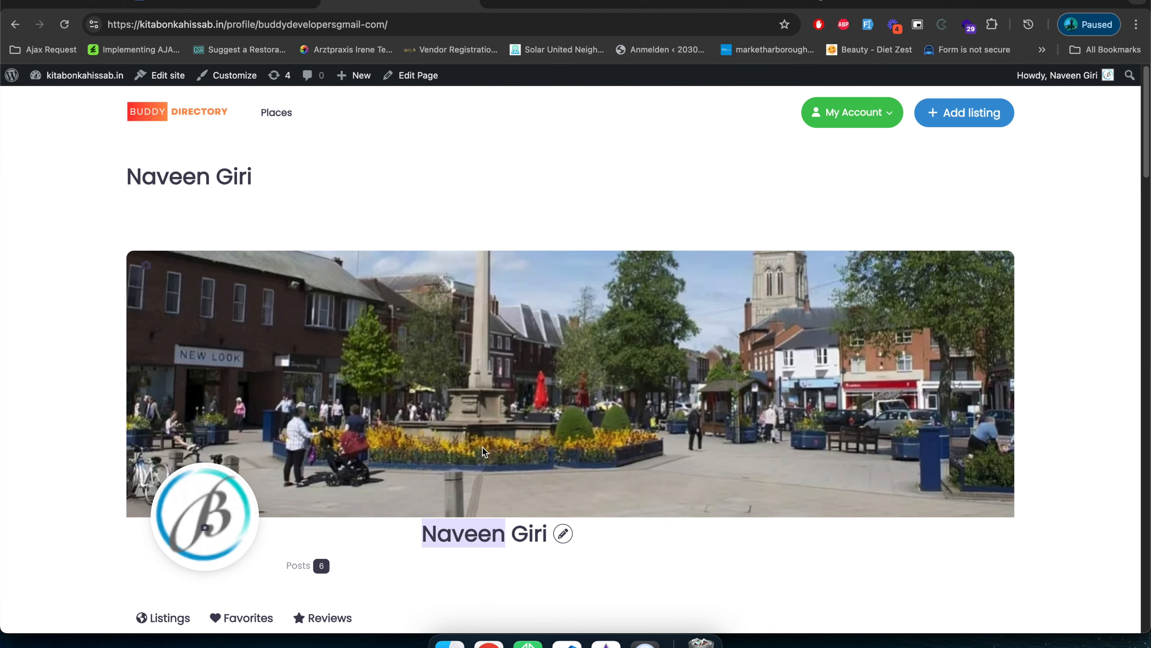
click(153, 212)
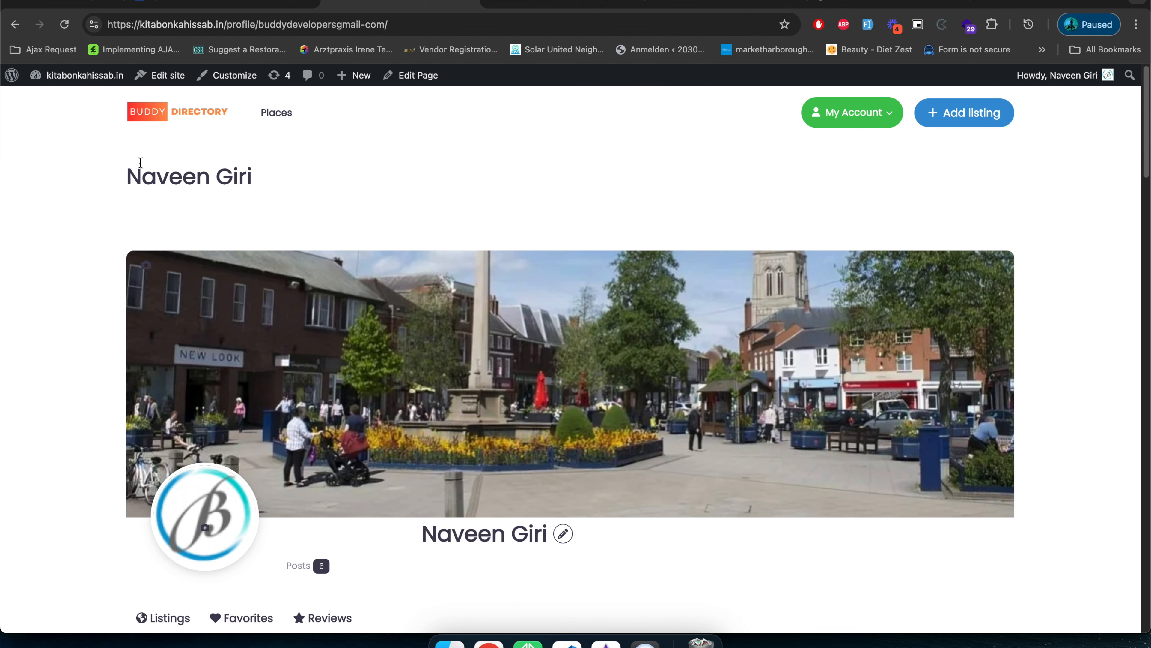
Open the profile page's URL in an incognito window and look over how it appears to a logged-out visitor.
click(430, 25)
key(super+c)
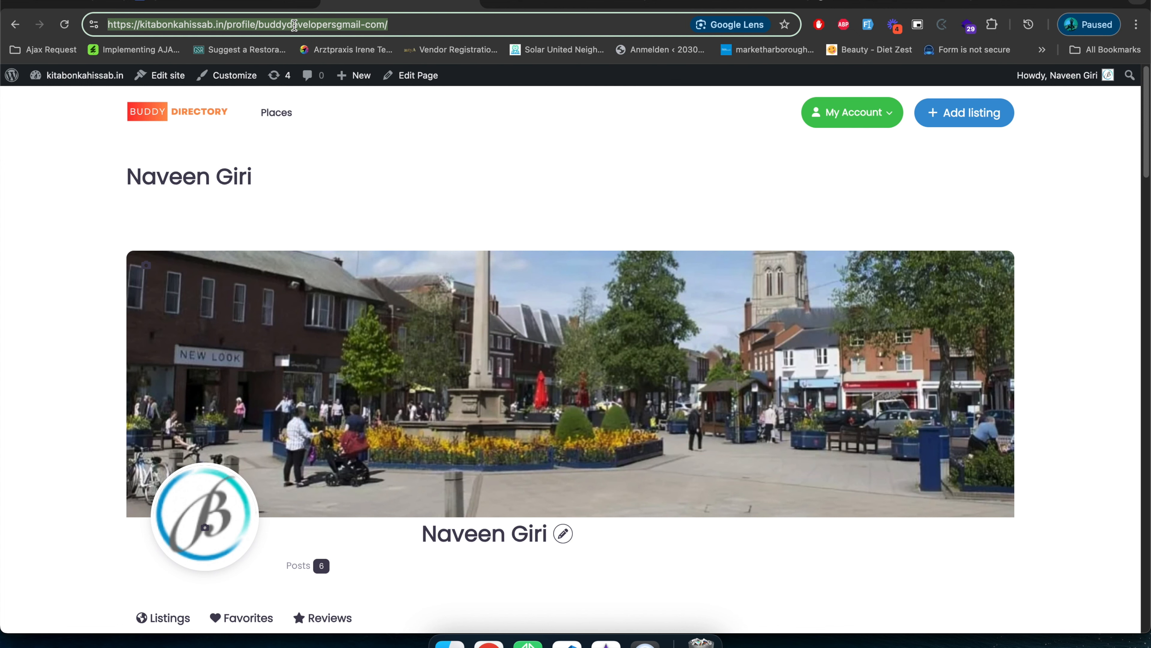
key(super+shift+n)
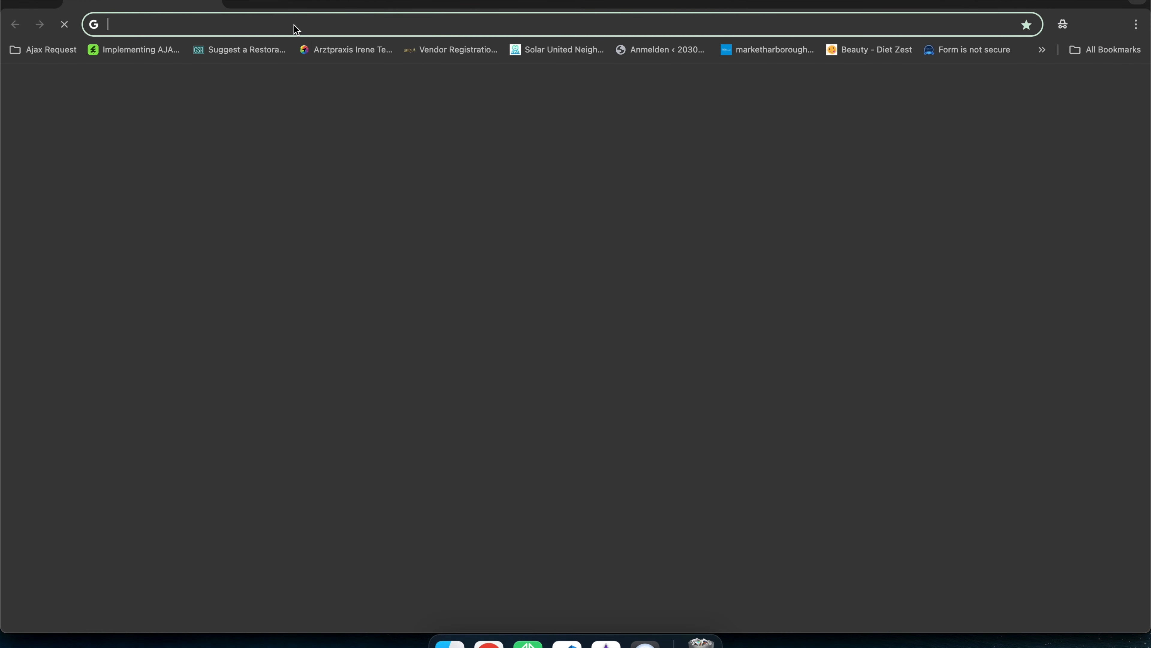
key(super+v)
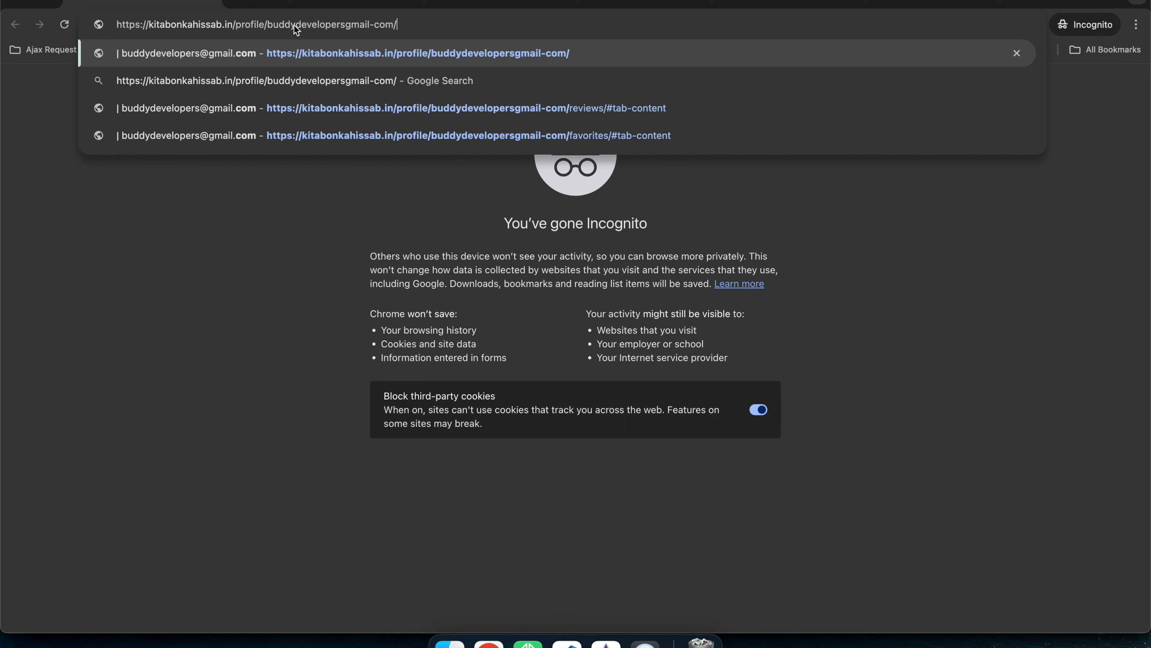
key(Return)
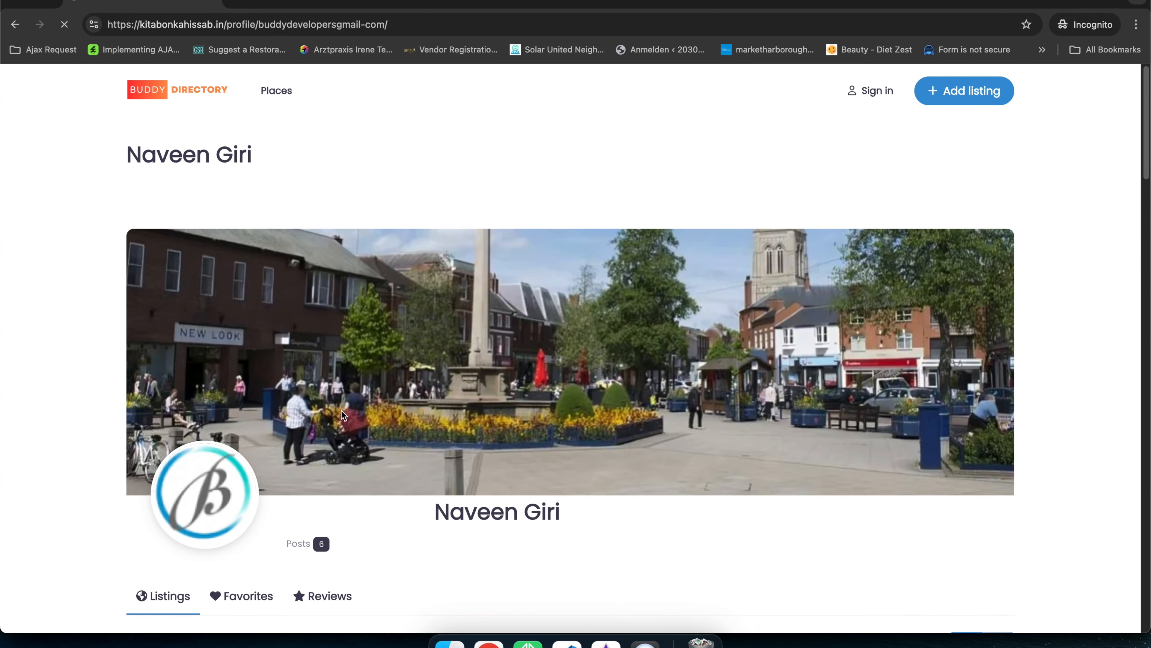
scroll(330, 393, down, 1)
scroll(293, 356, down, 10)
scroll(275, 360, up, 10)
Copy the profile's title, search Google for it in a new incognito tab, and return to the logged-in profile page.
triple_click(133, 156)
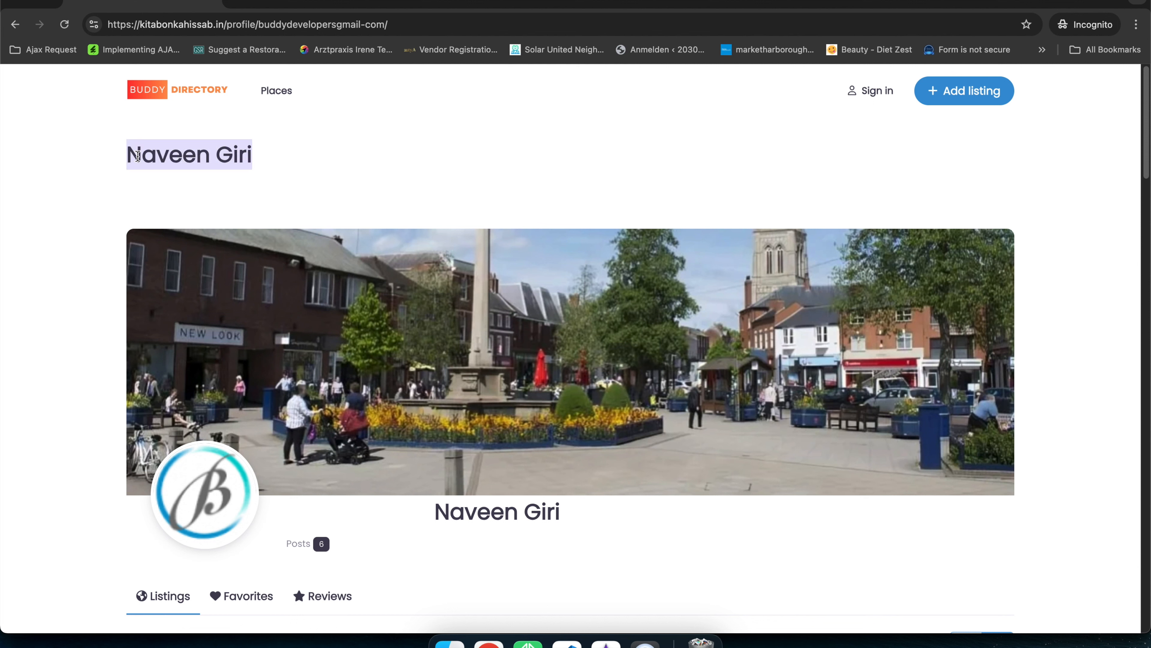
triple_click(168, 155)
key(ctrl+c)
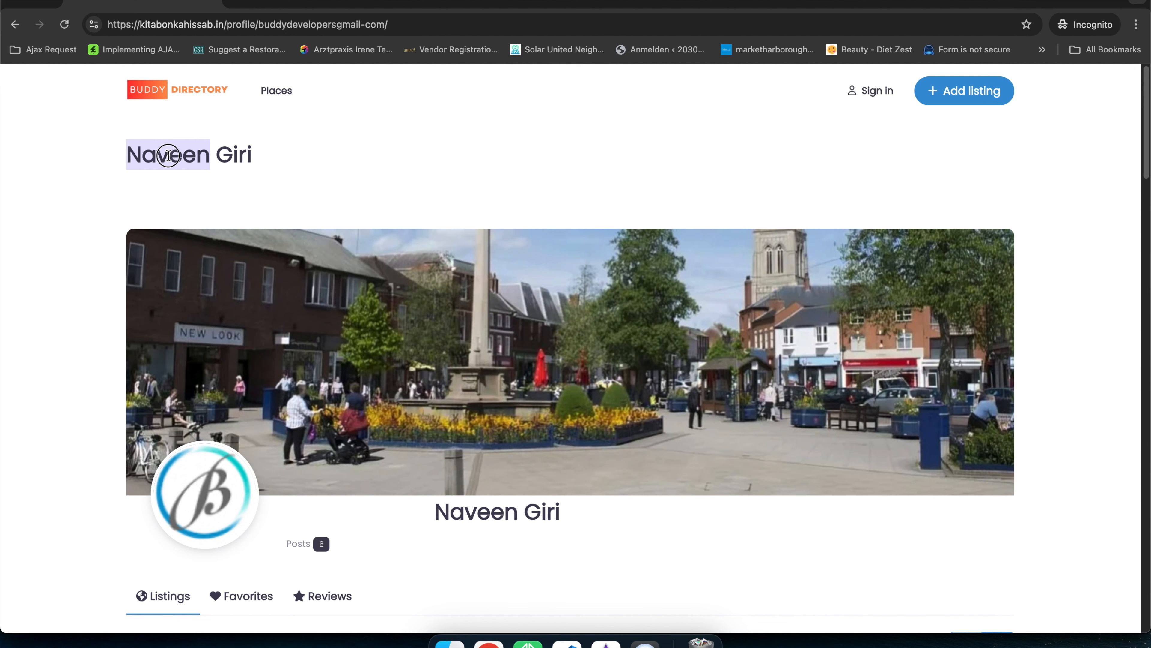
click(235, 2)
key(ctrl+v)
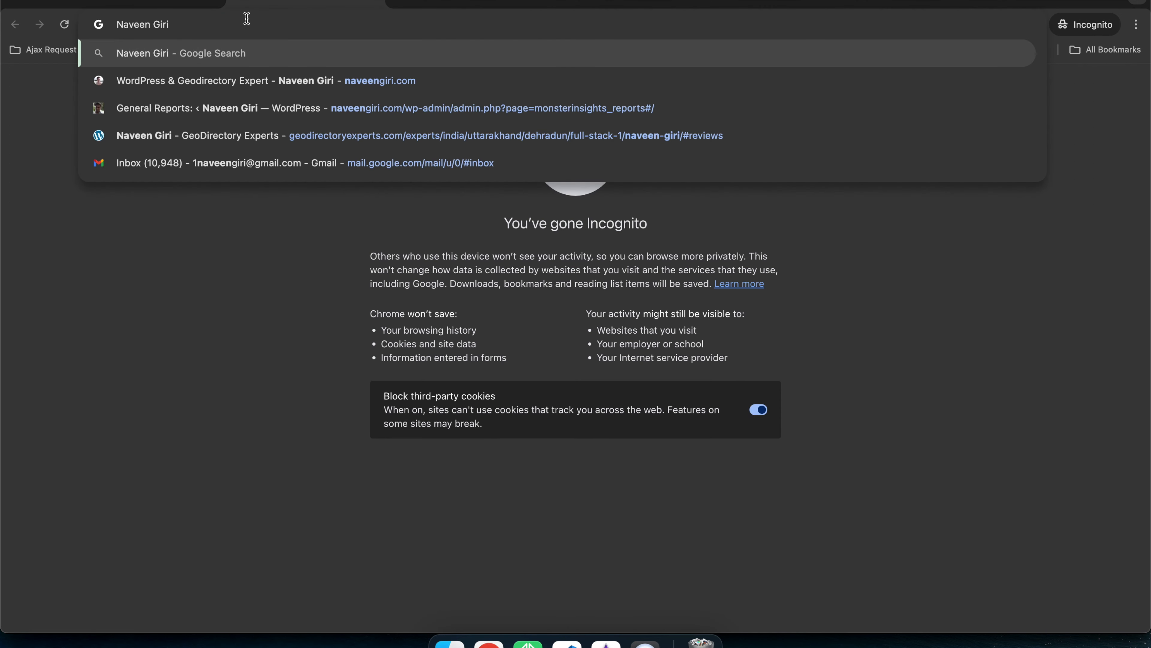
key(Return)
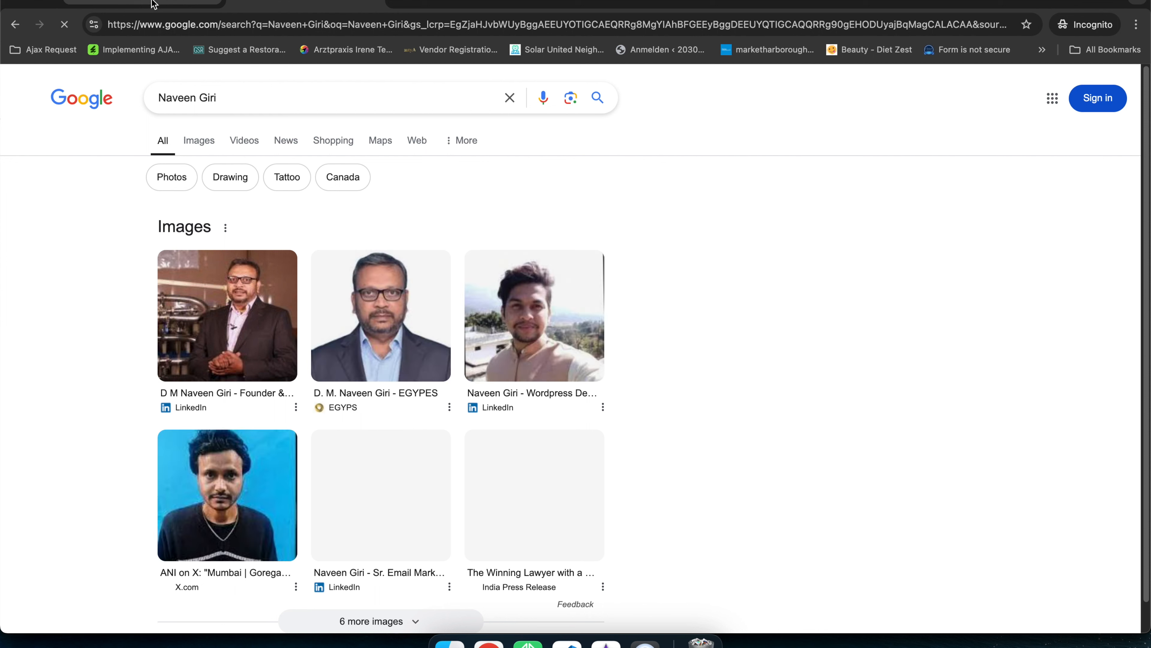
click(149, 6)
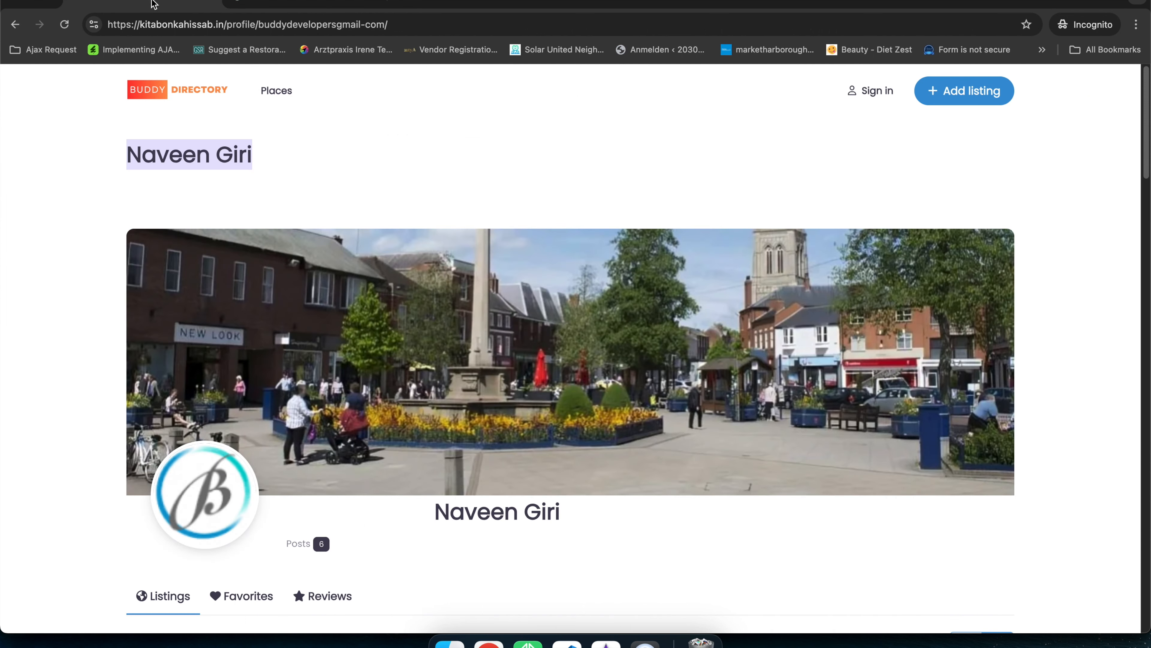
click(220, 174)
triple_click(136, 155)
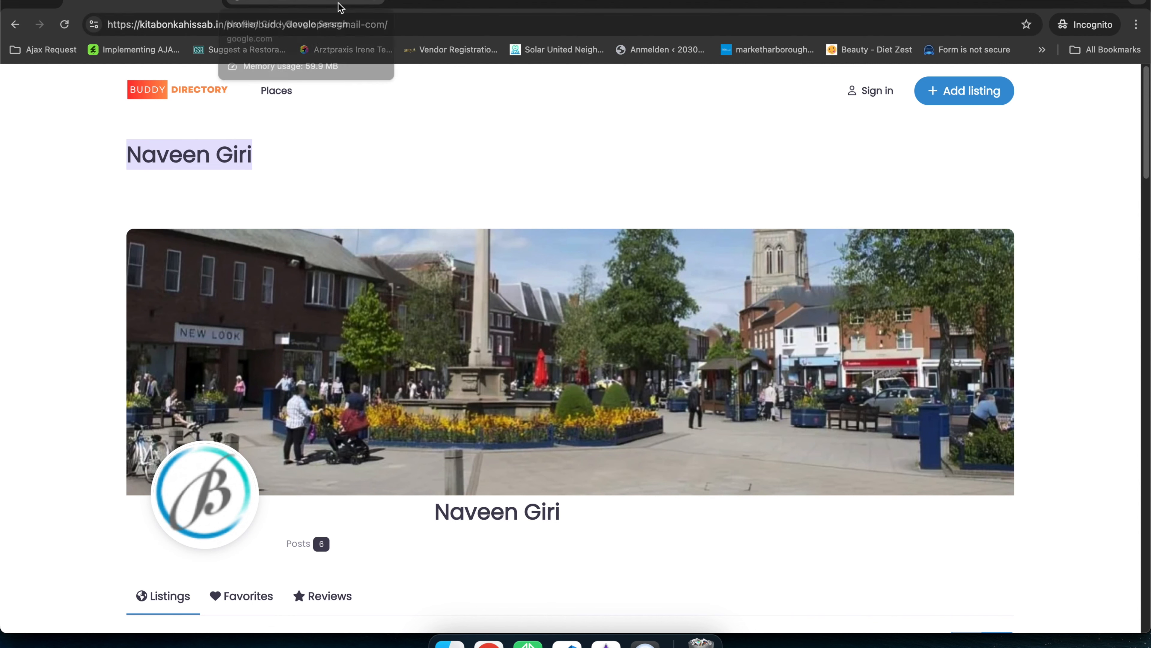
click(209, 3)
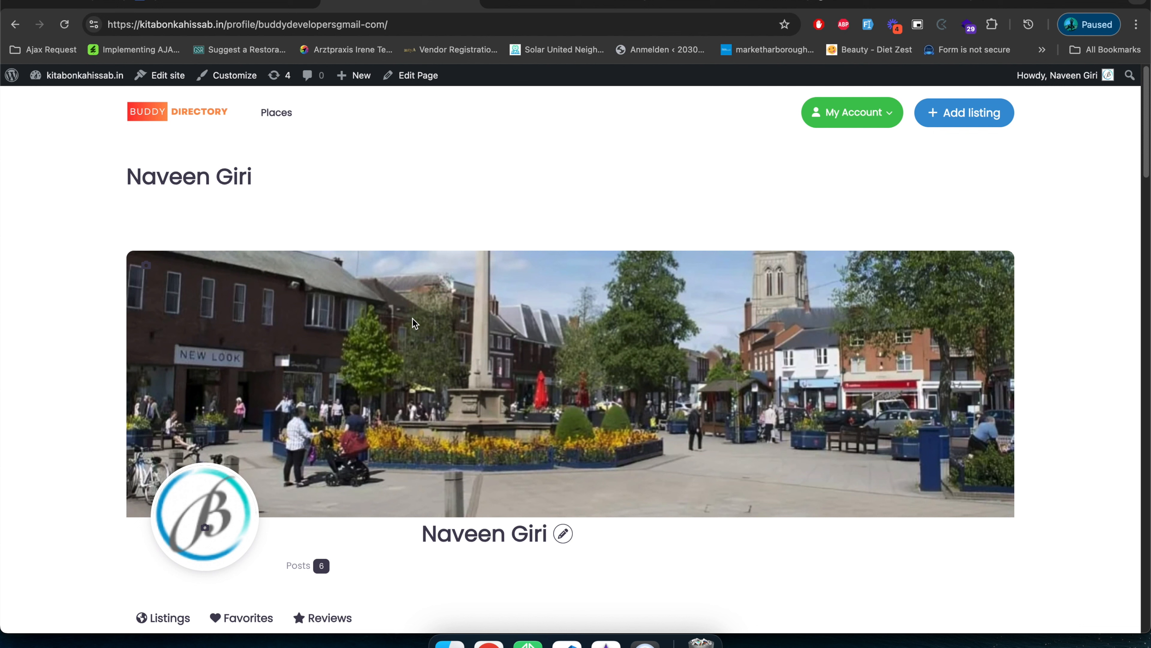
Open the Profile page in the block editor, examine its [uwp_profile] shortcode and go back to the live profile.
click(412, 81)
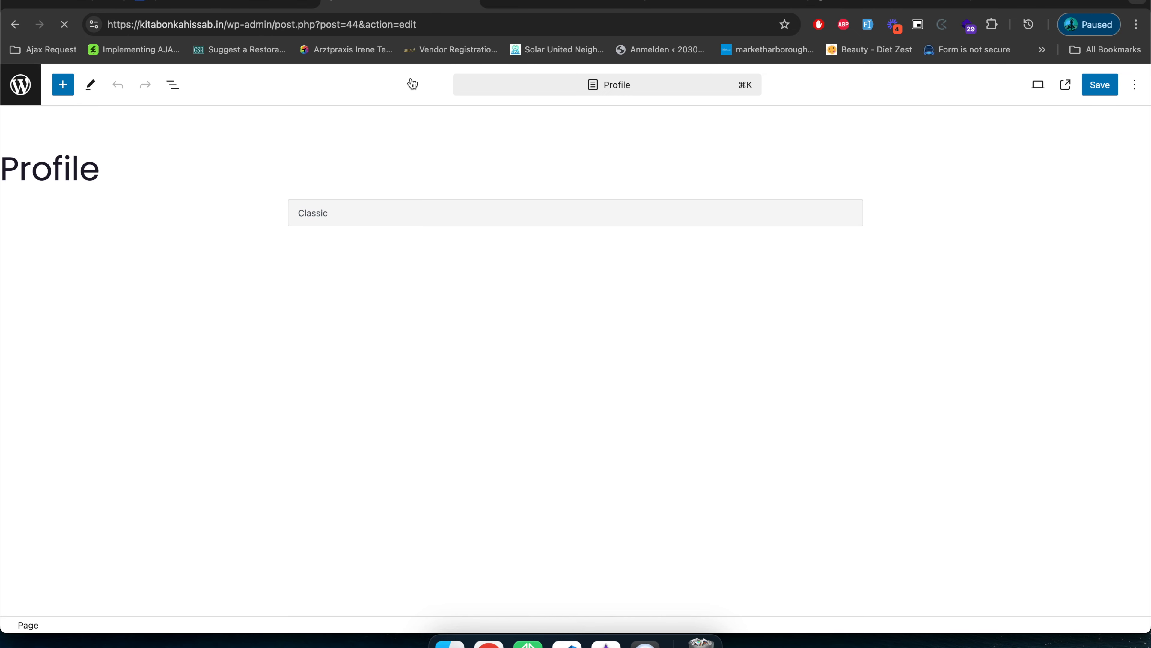
click(454, 283)
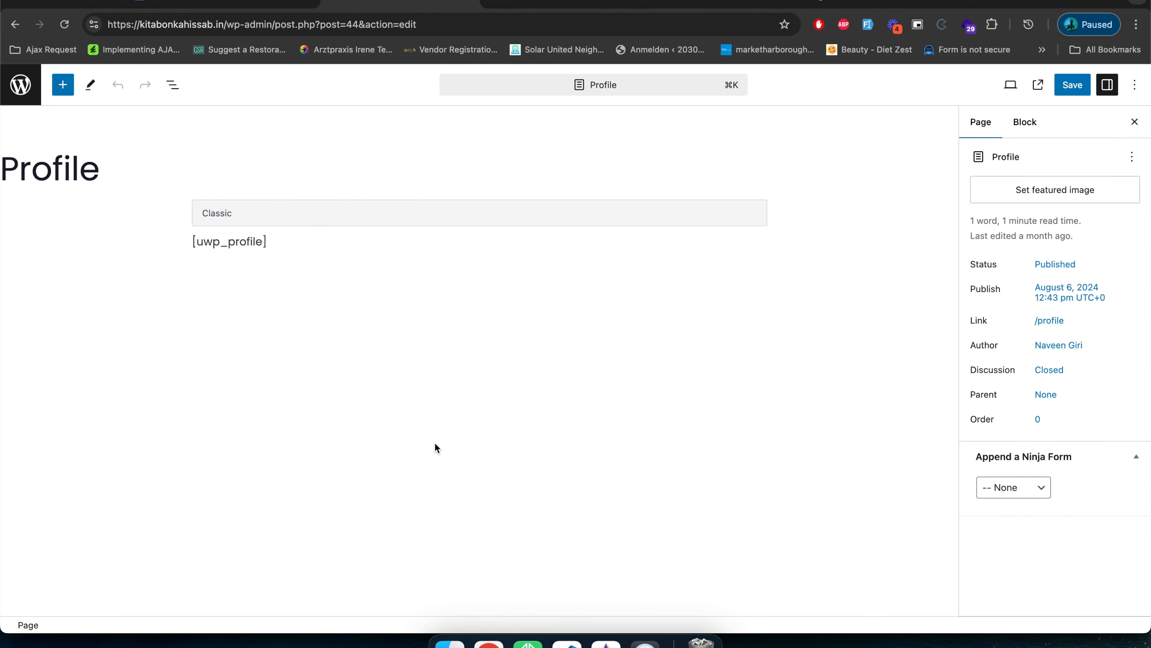
click(263, 245)
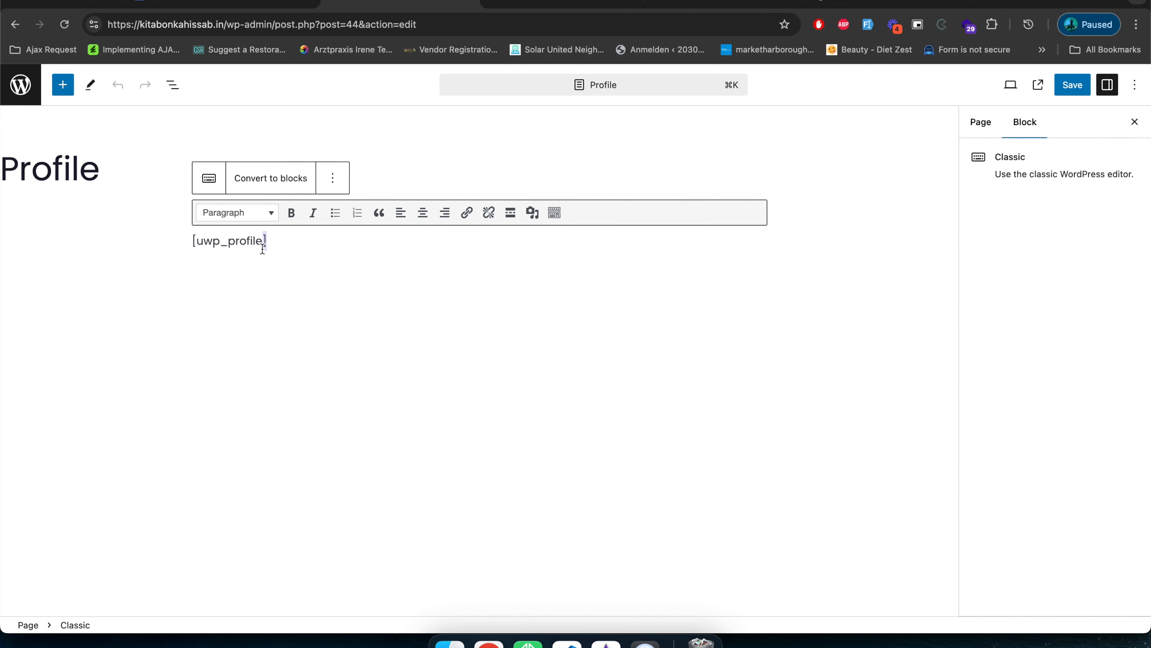
triple_click(213, 241)
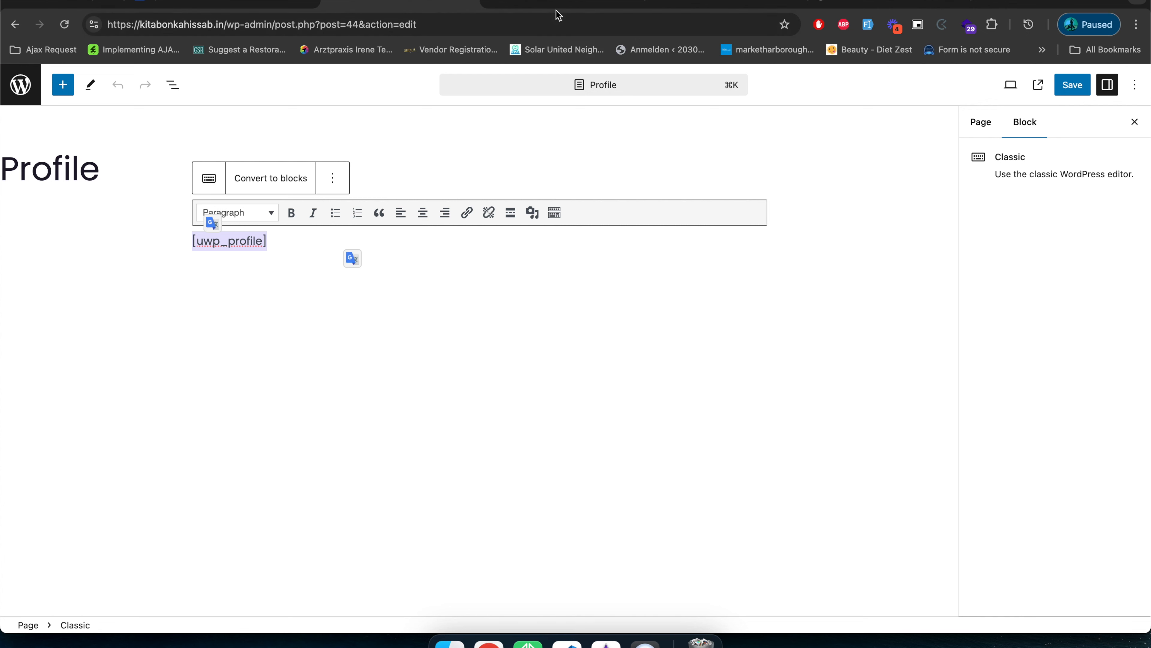
click(590, 91)
click(392, 108)
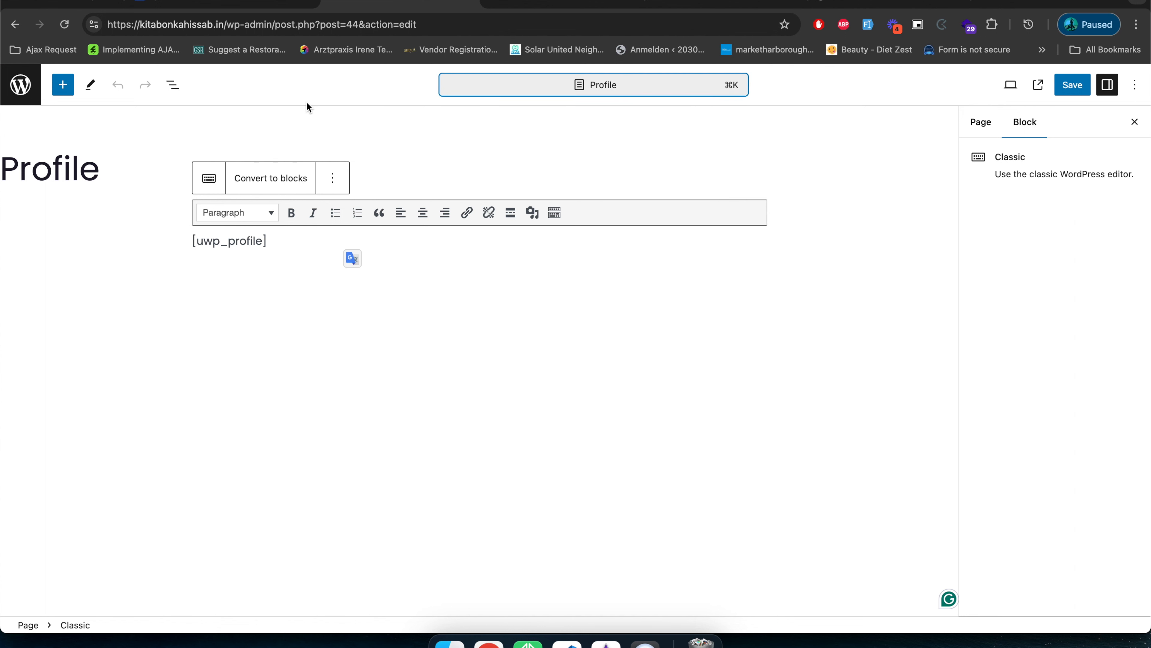
click(15, 24)
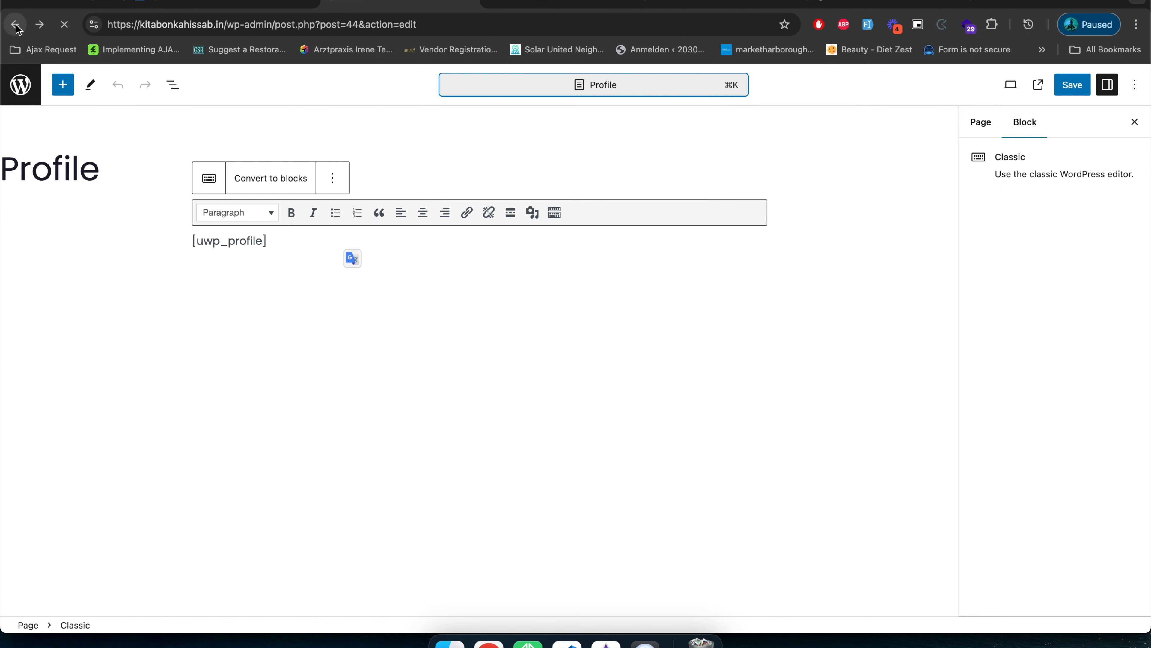